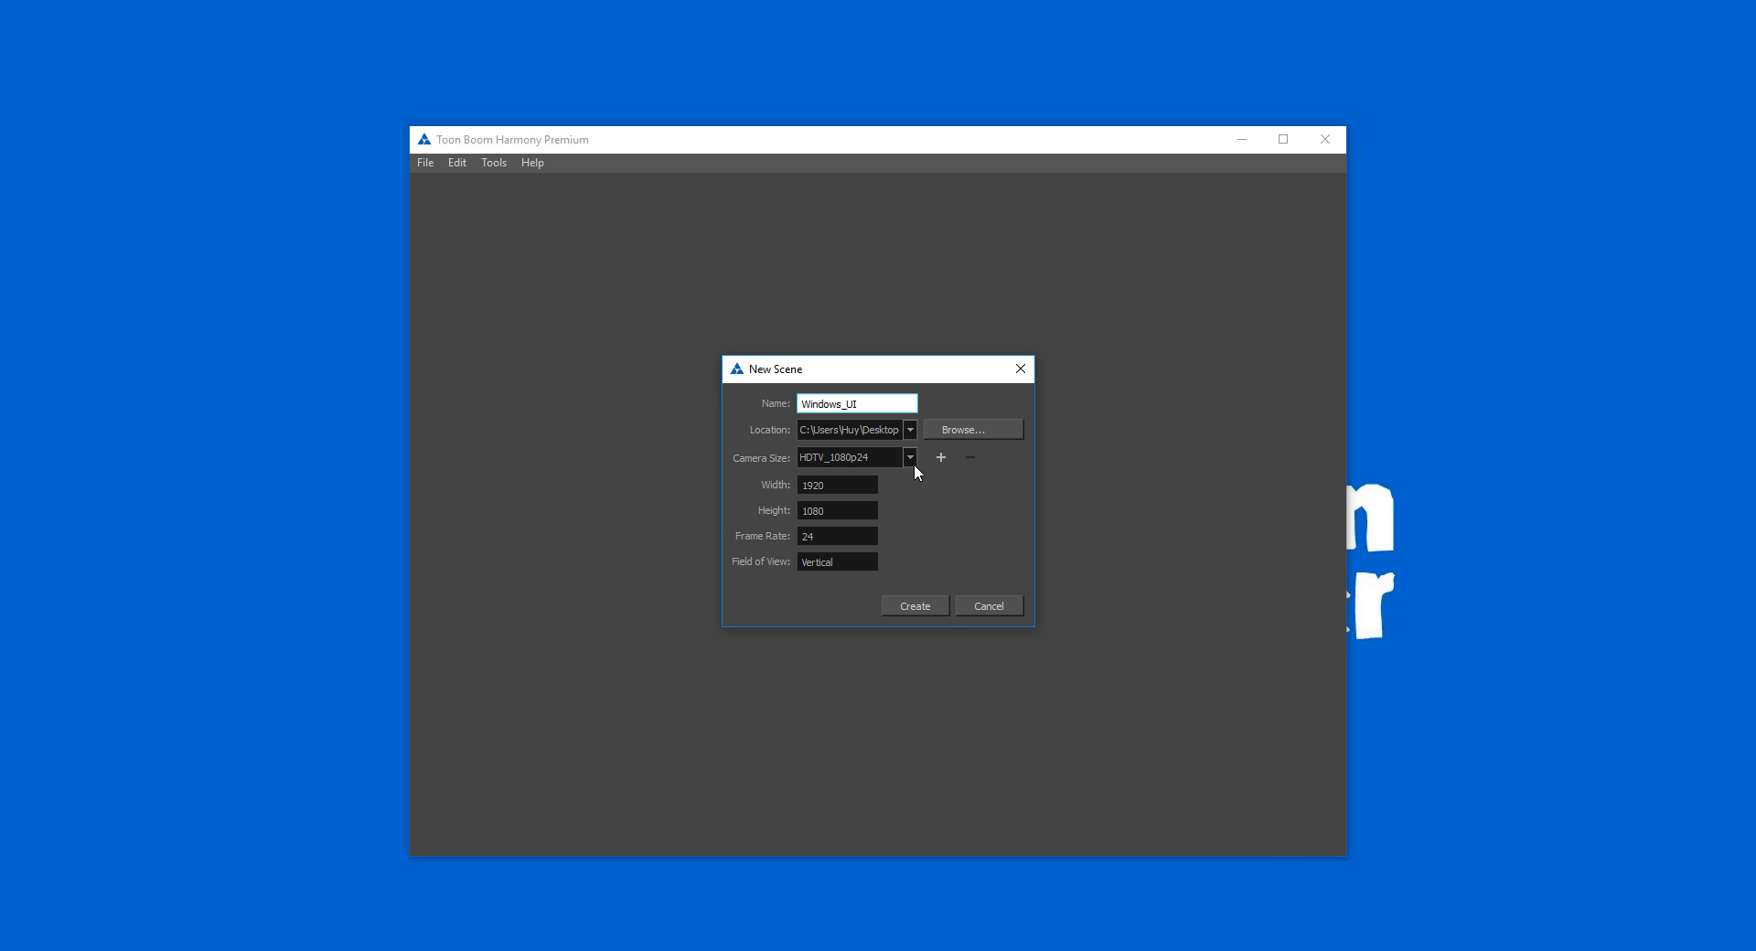
Step: Create the Windows_UI scene with the HDTV_1080p24 camera size and save it
click(915, 605)
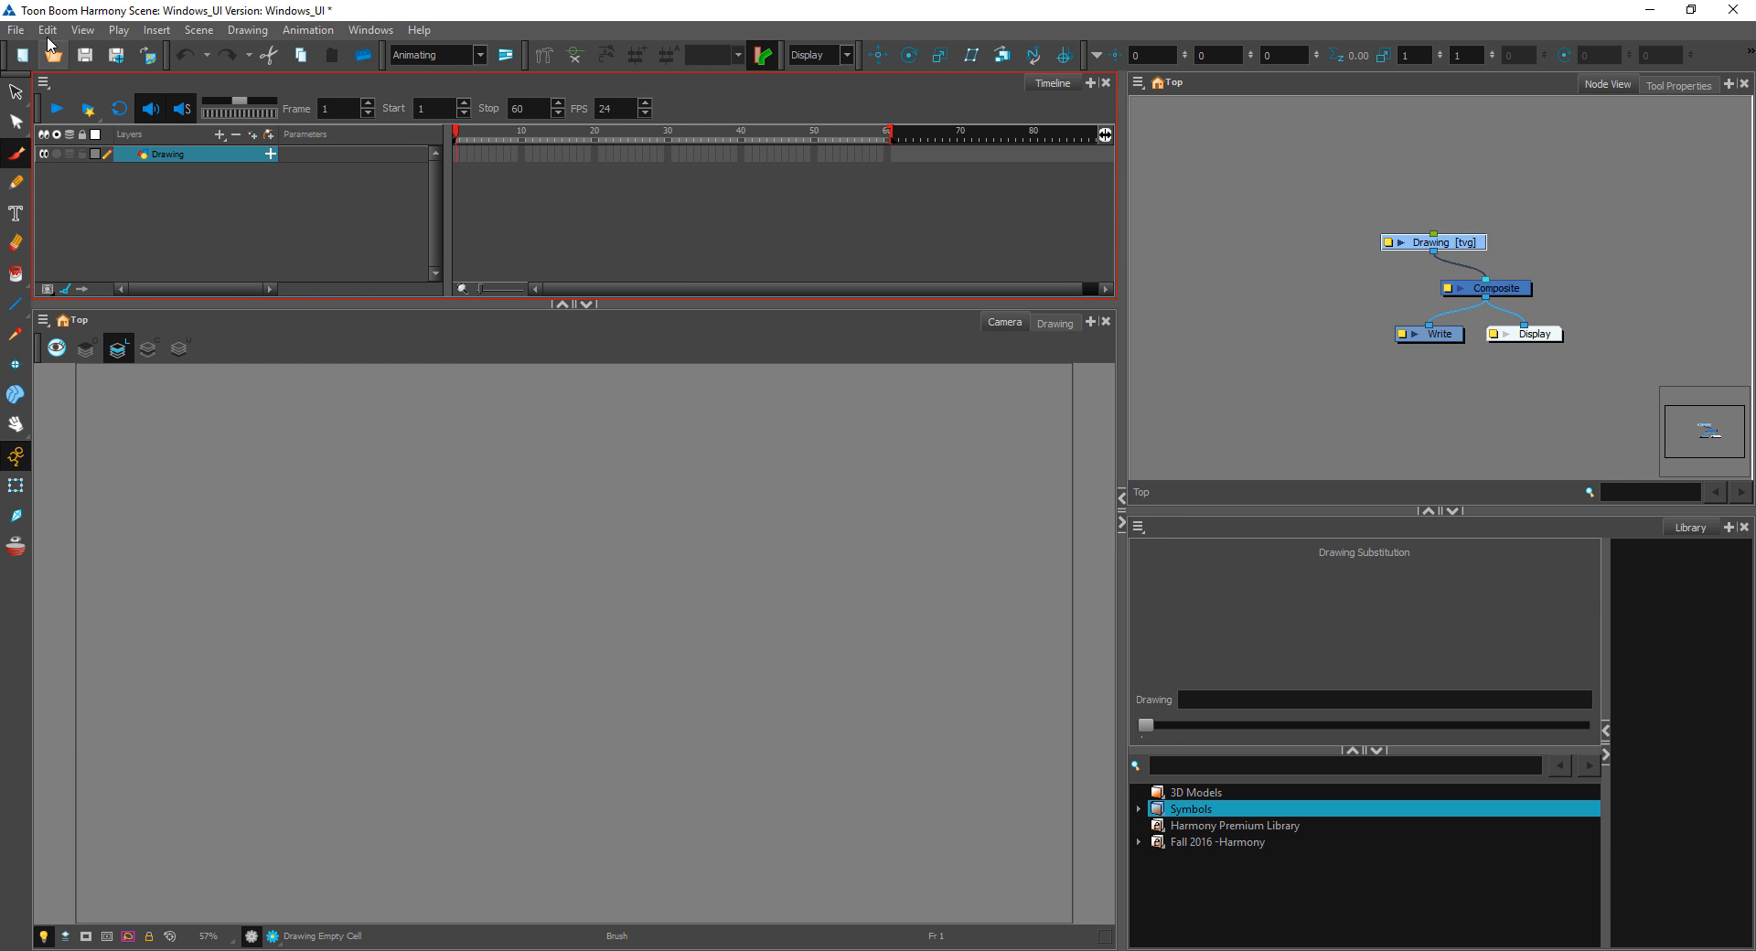
click(16, 29)
click(55, 129)
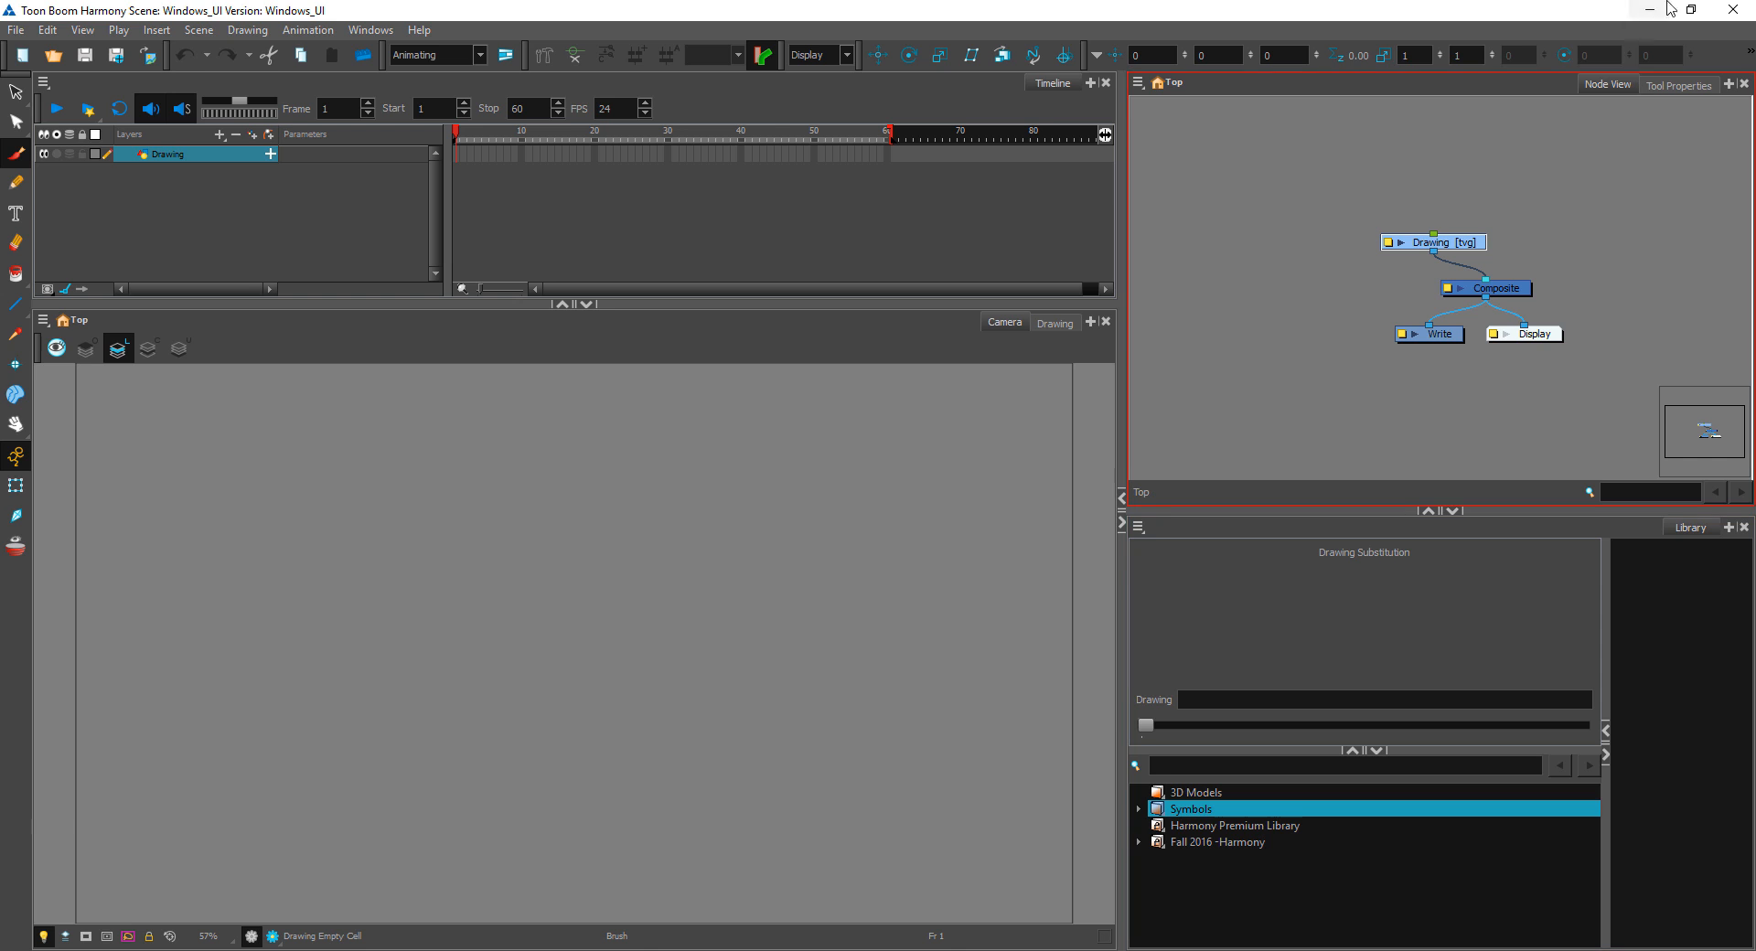
Step: Examine the files in the Windows_UI scene folder on the desktop and return to Toon Boom Harmony
click(1650, 9)
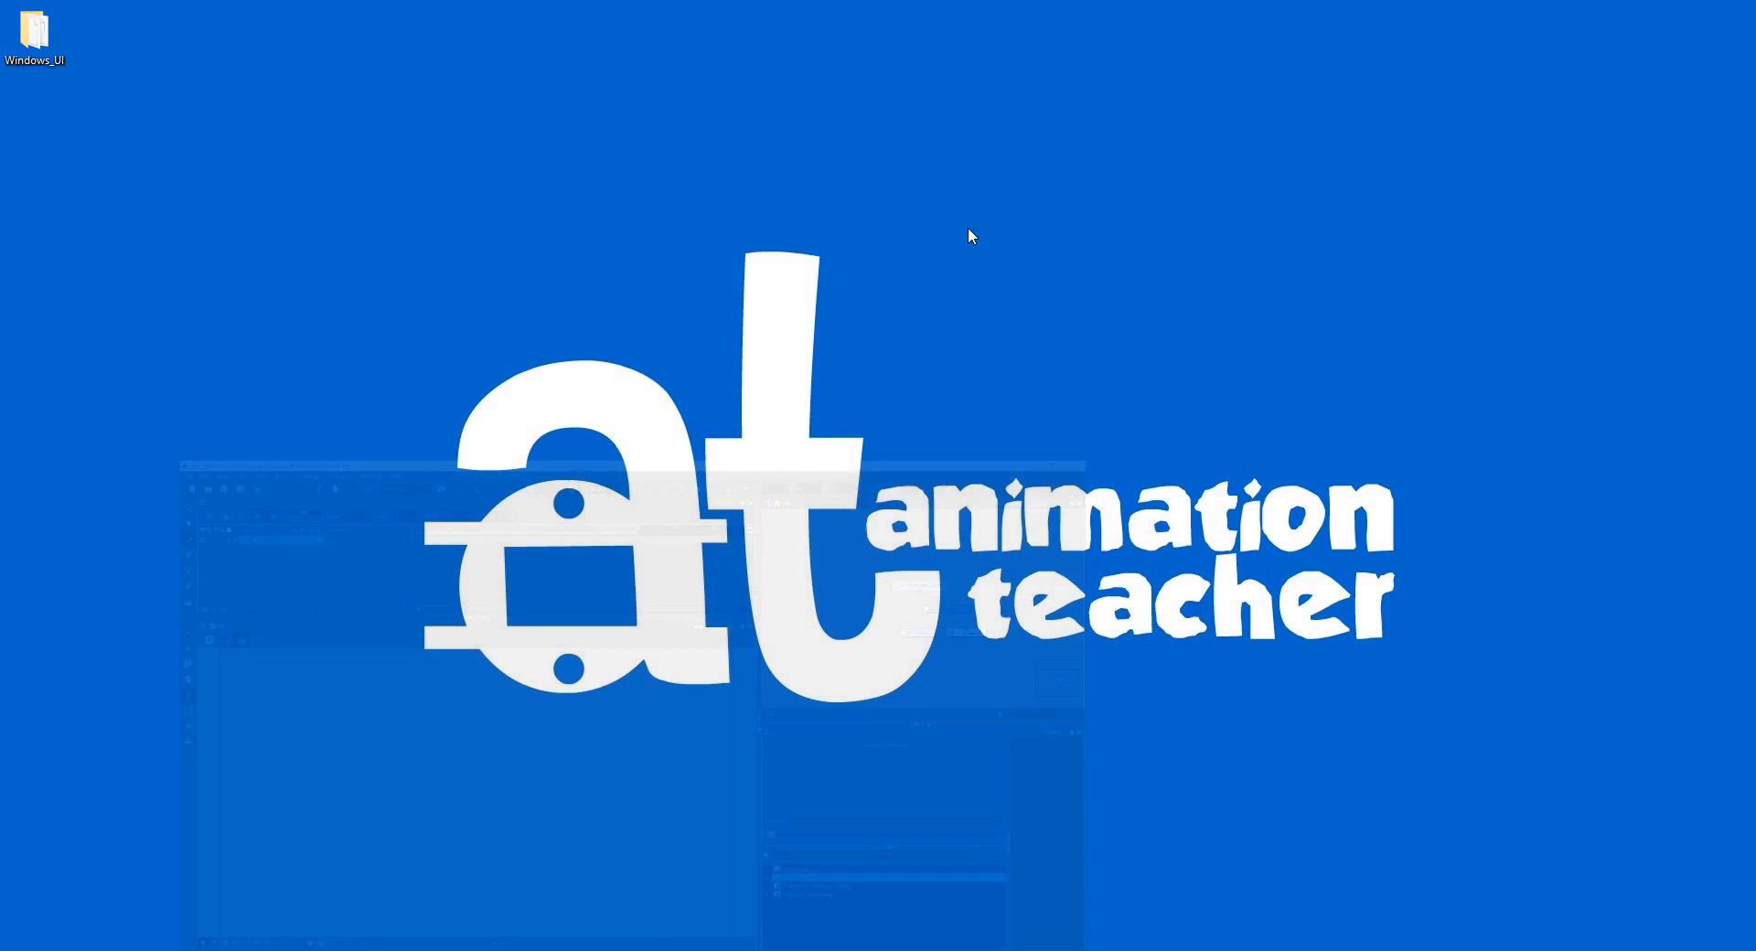
double_click(57, 55)
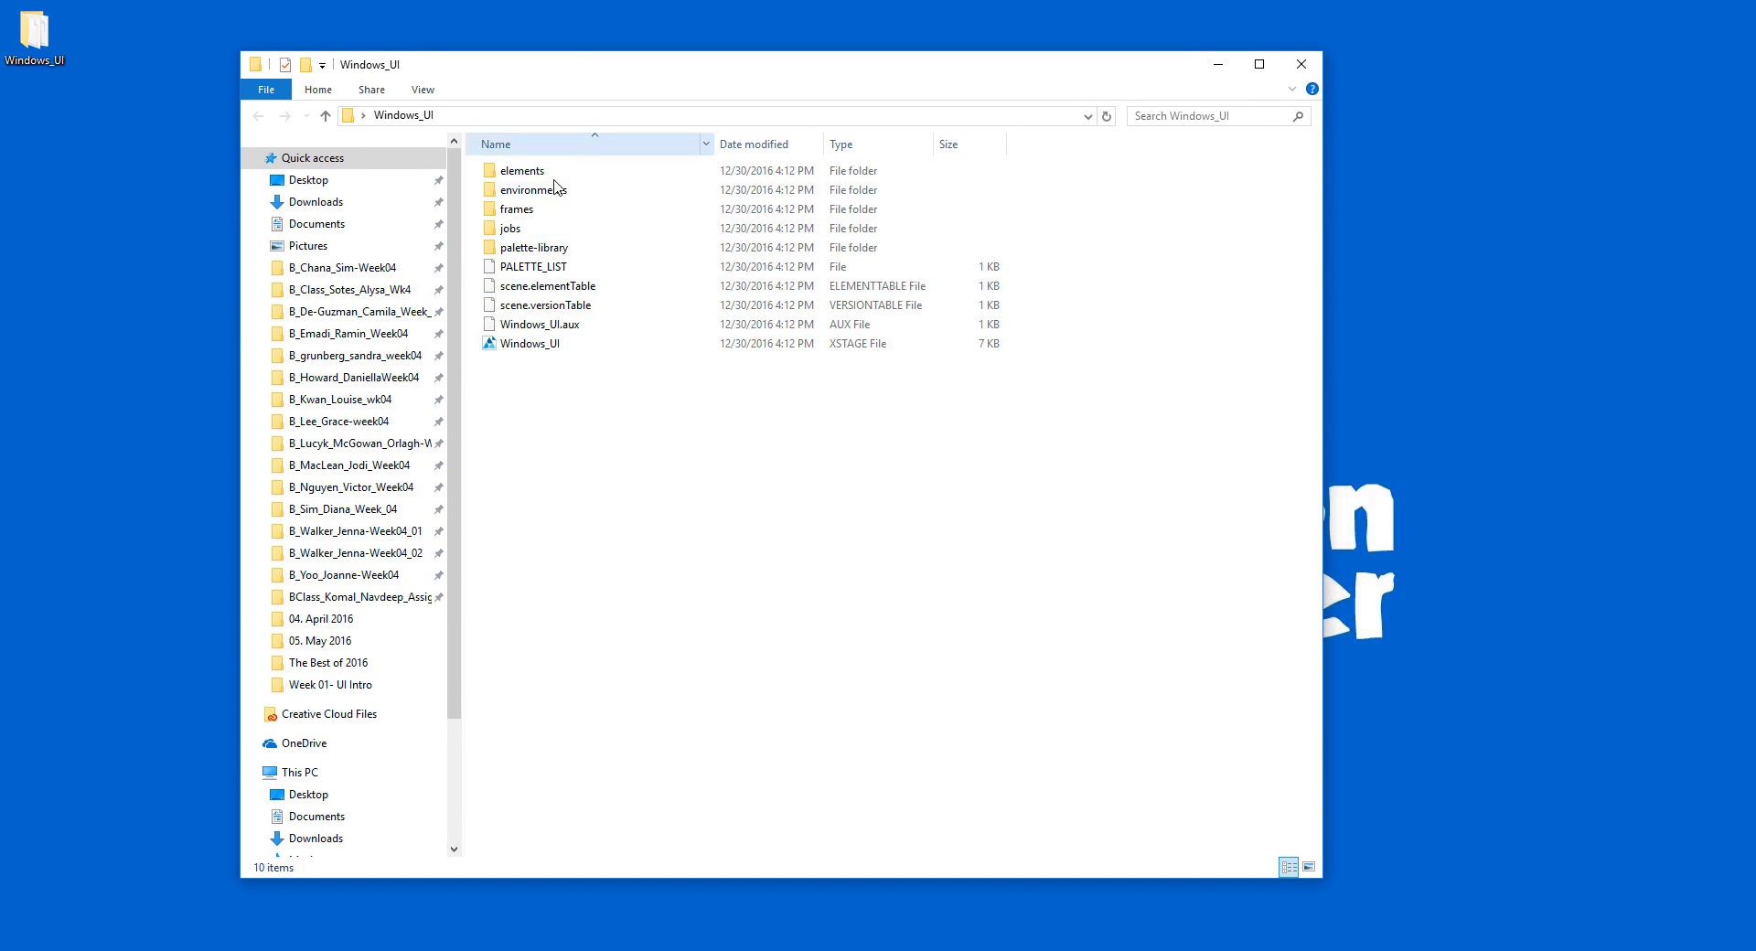
click(1219, 65)
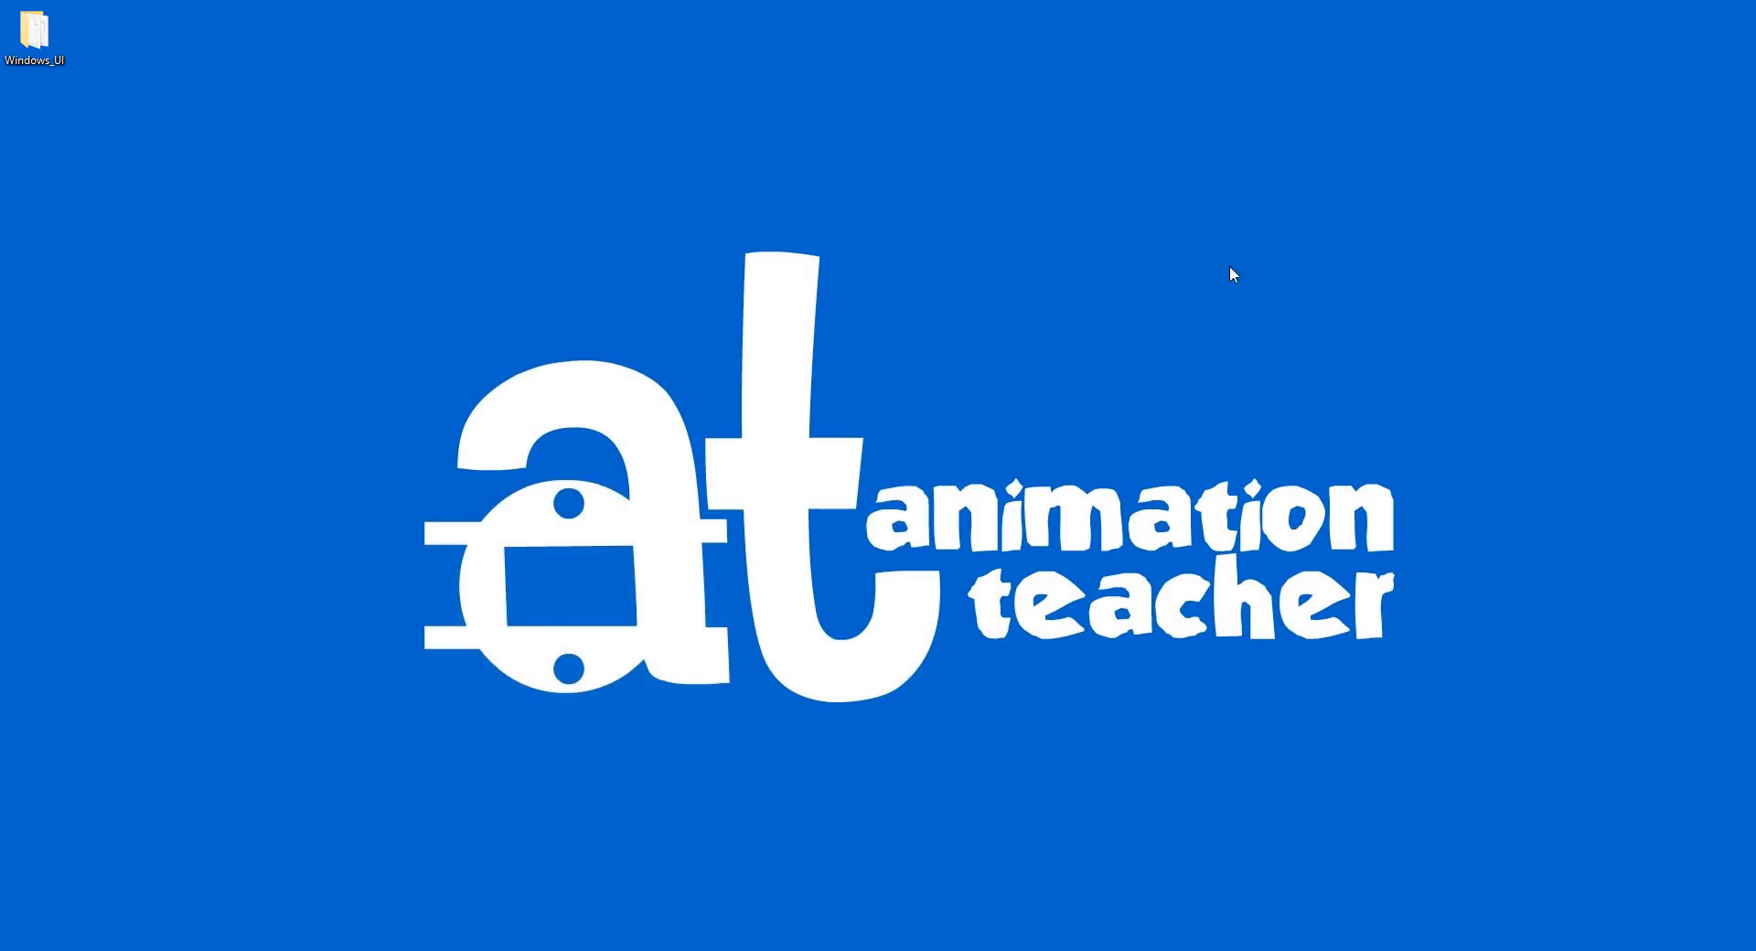
click(686, 950)
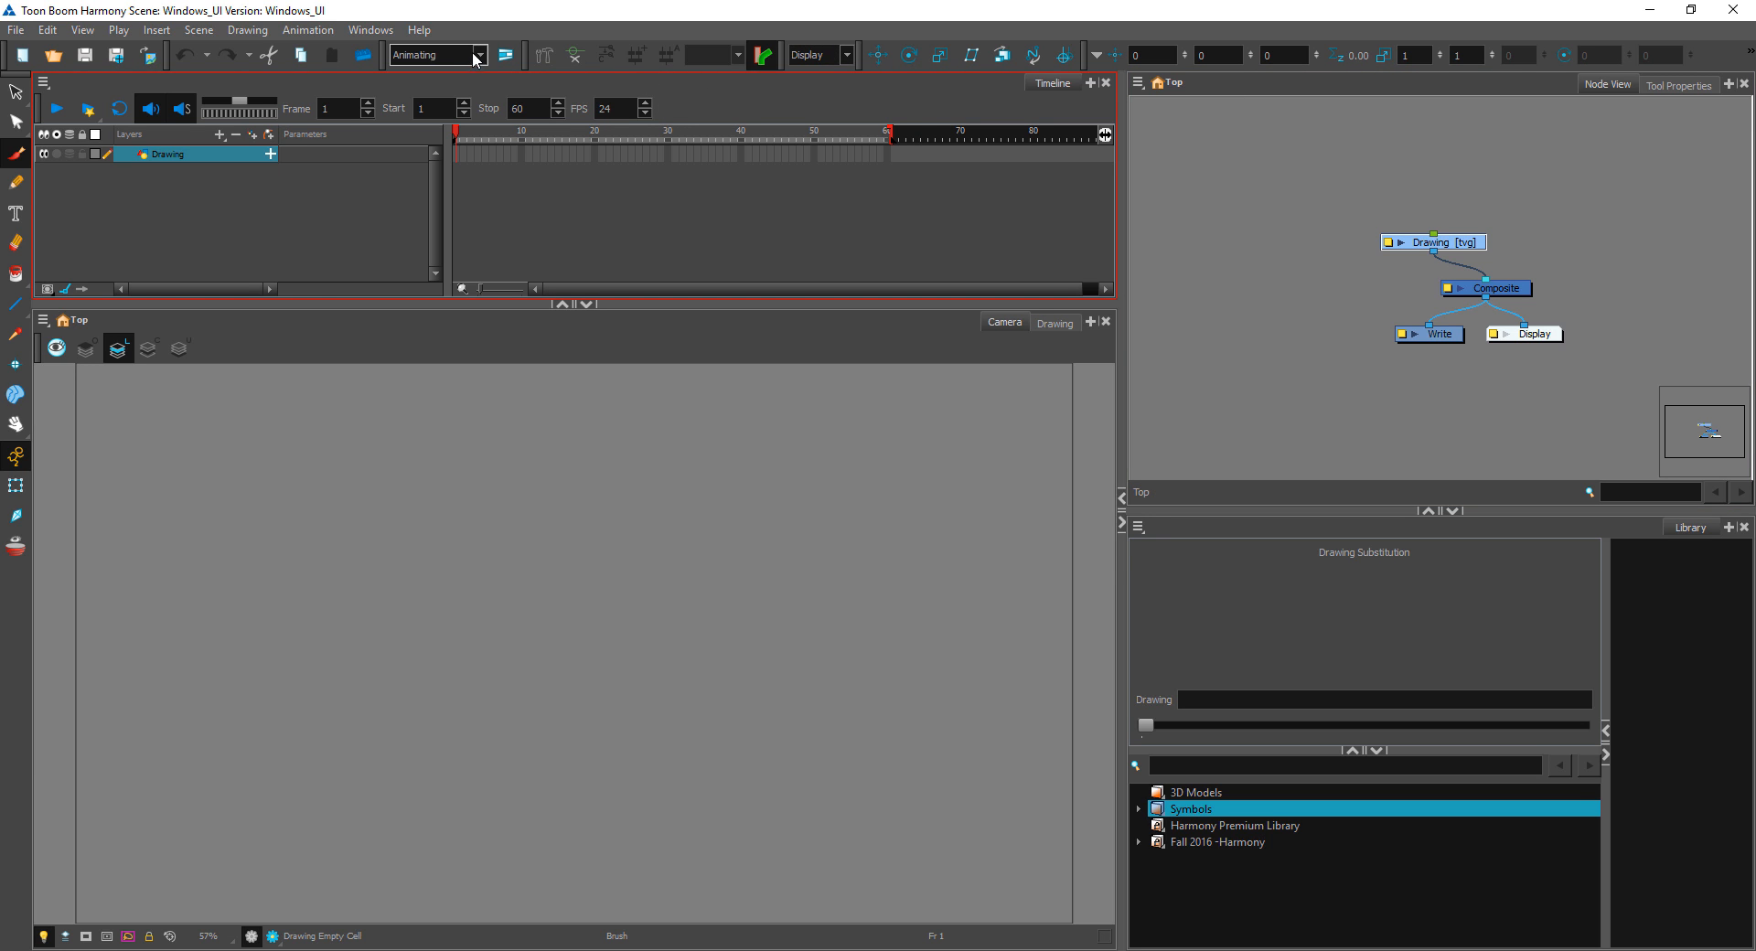
Step: Enlarge the Timeline view over the camera view and shrink it back to about its former height
click(437, 55)
click(423, 109)
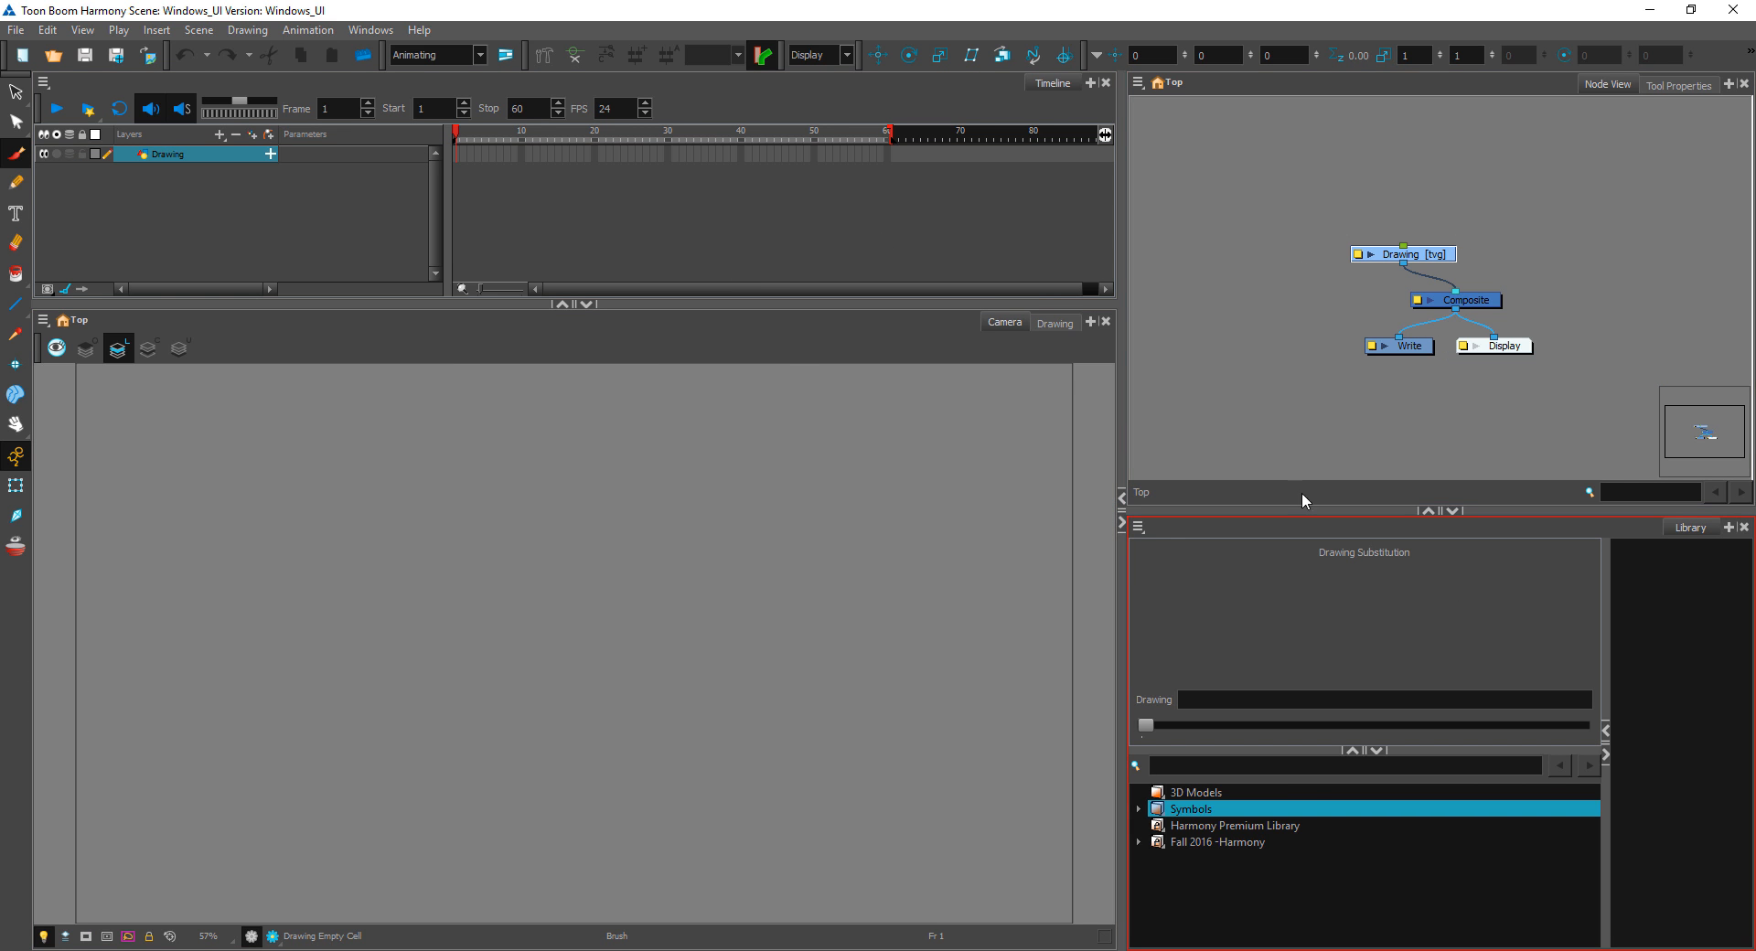
drag(976, 305, 969, 572)
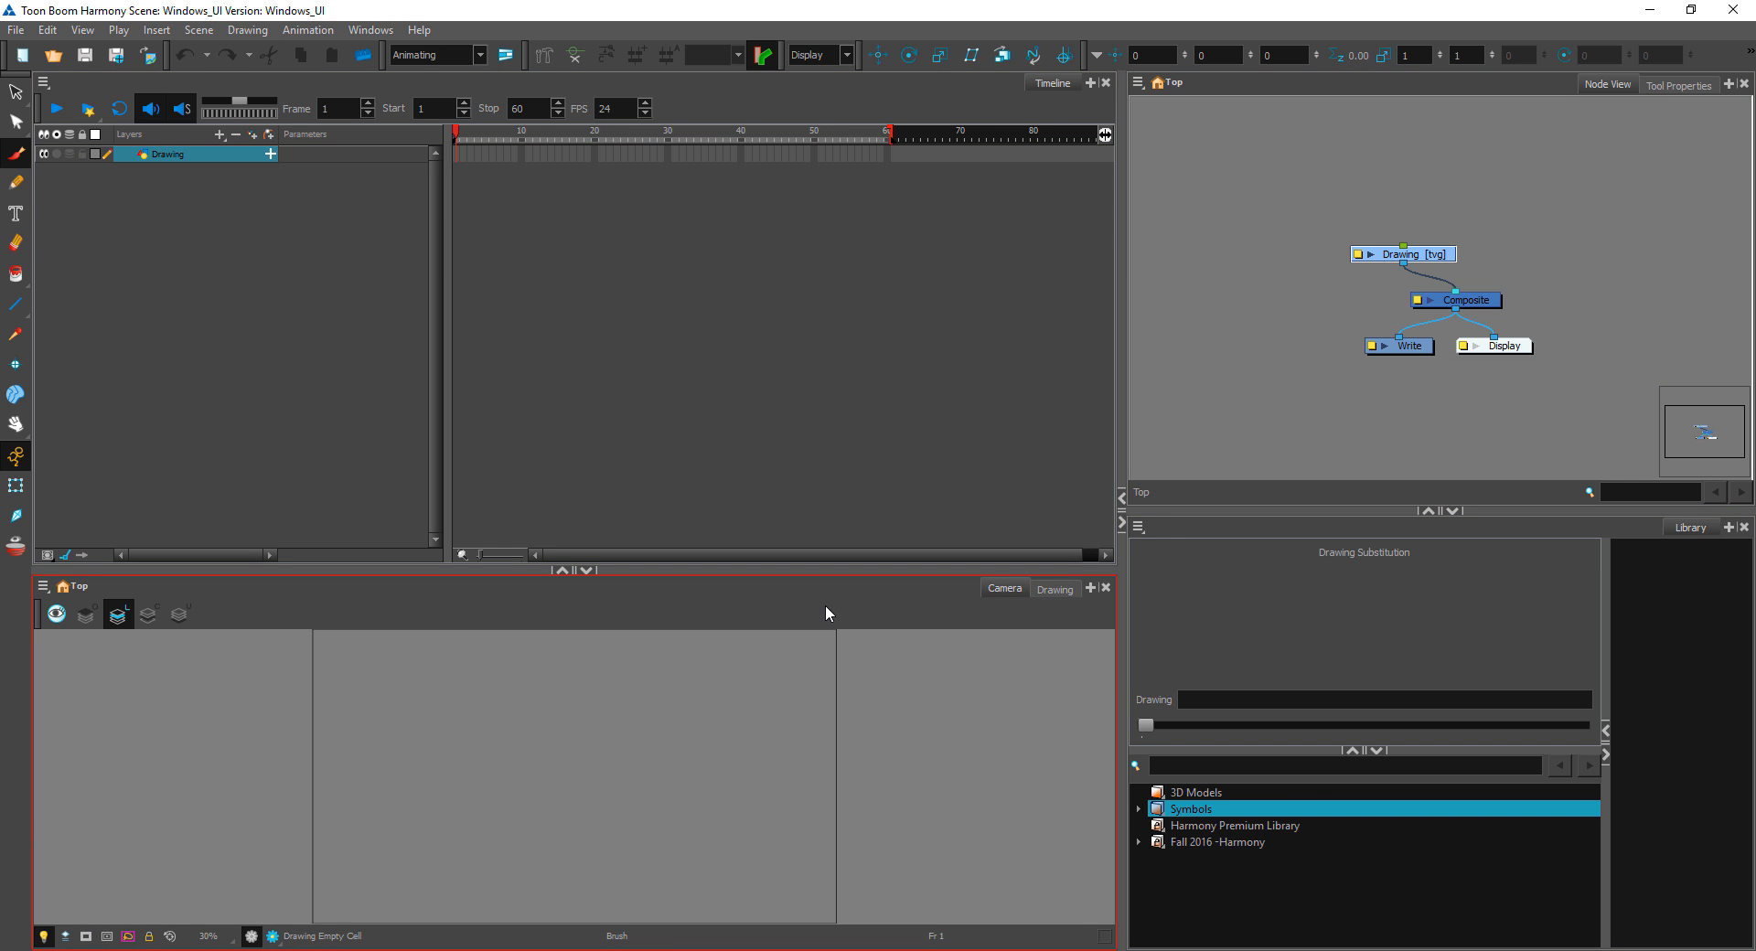
drag(839, 570, 804, 300)
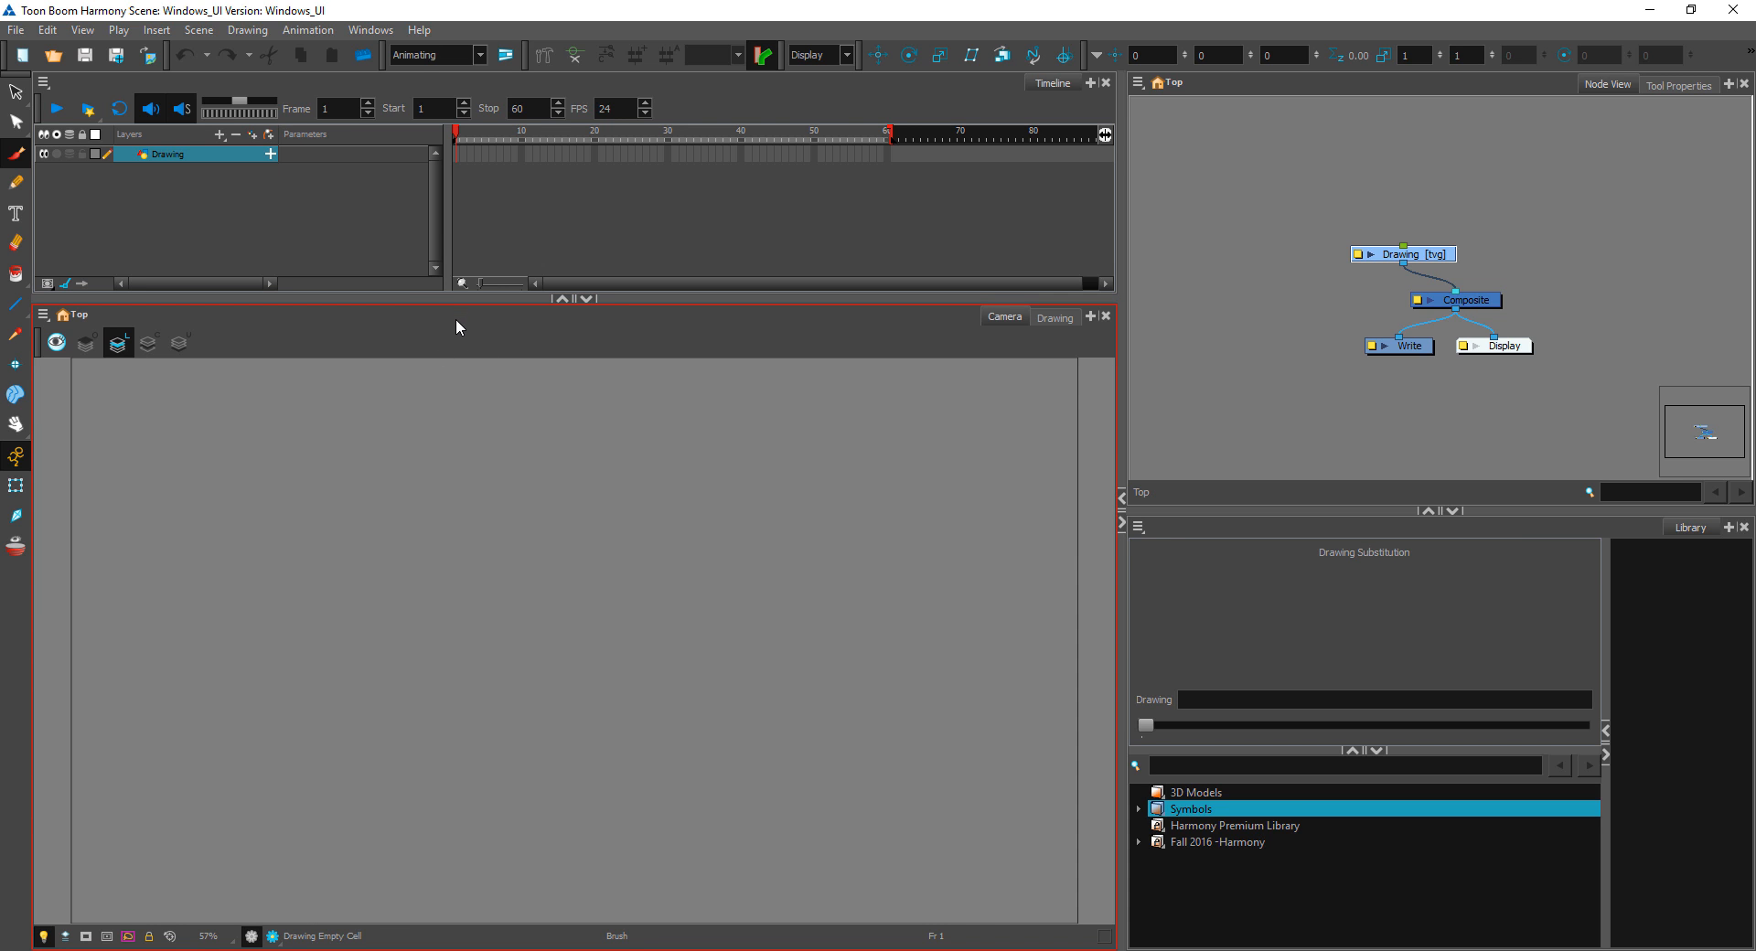
Step: Hide the Art Layer toolbar above the camera view and show it again
right_click(448, 332)
click(517, 365)
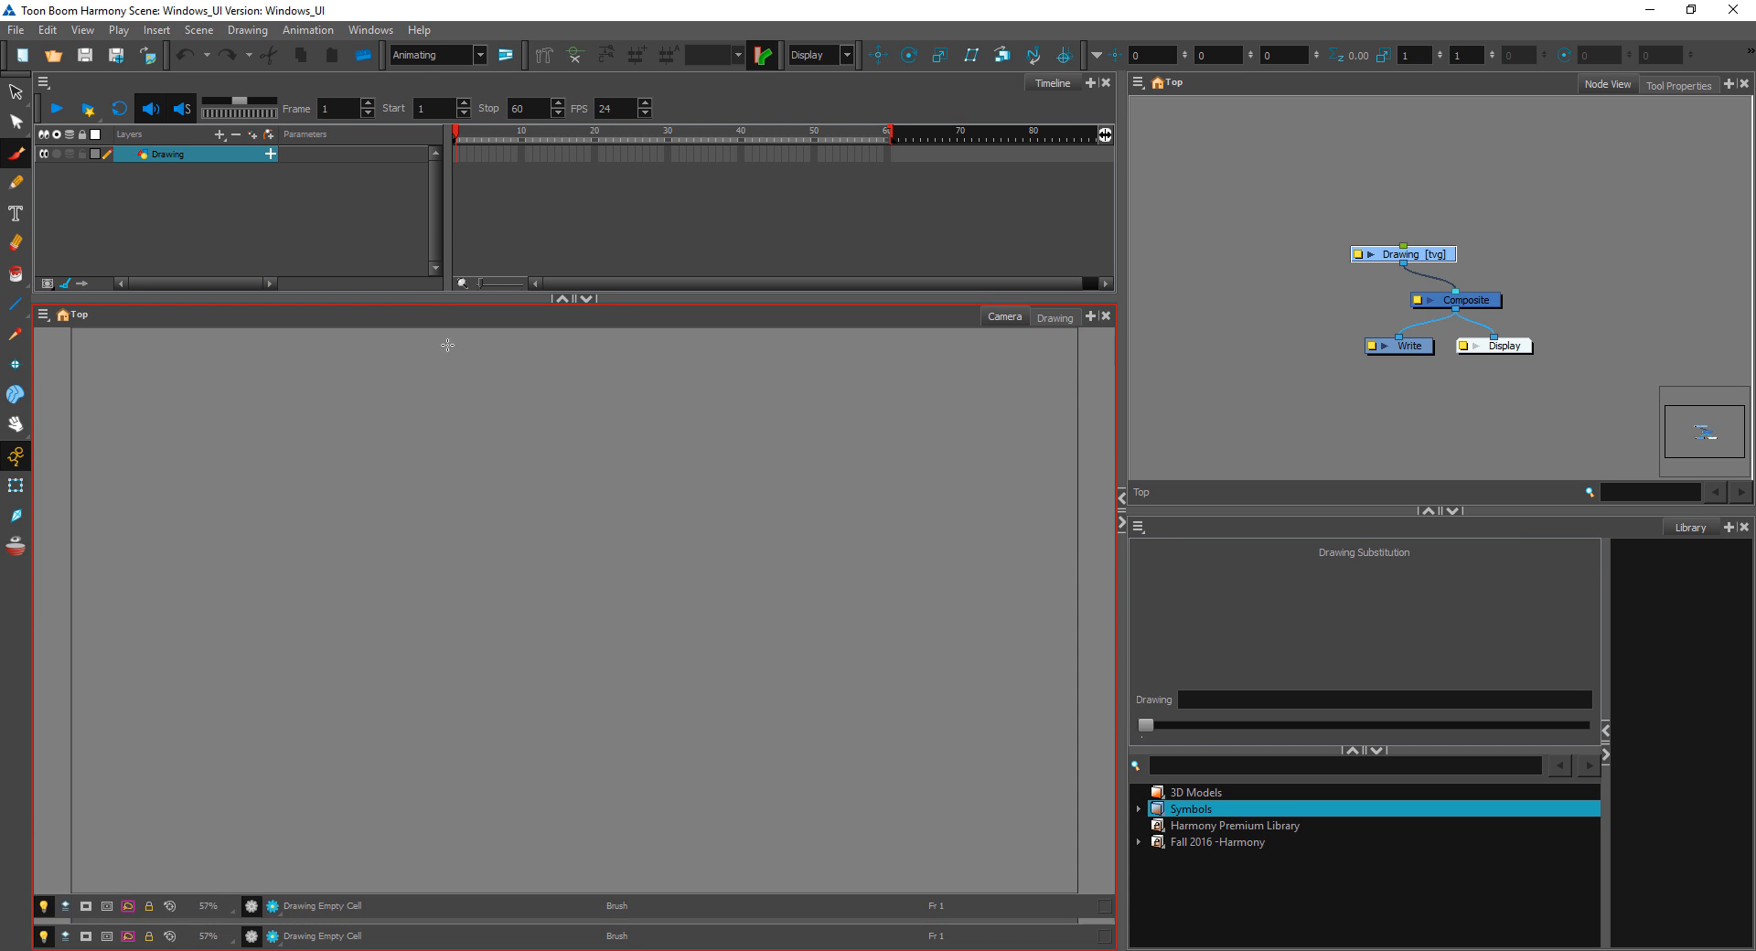
right_click(317, 318)
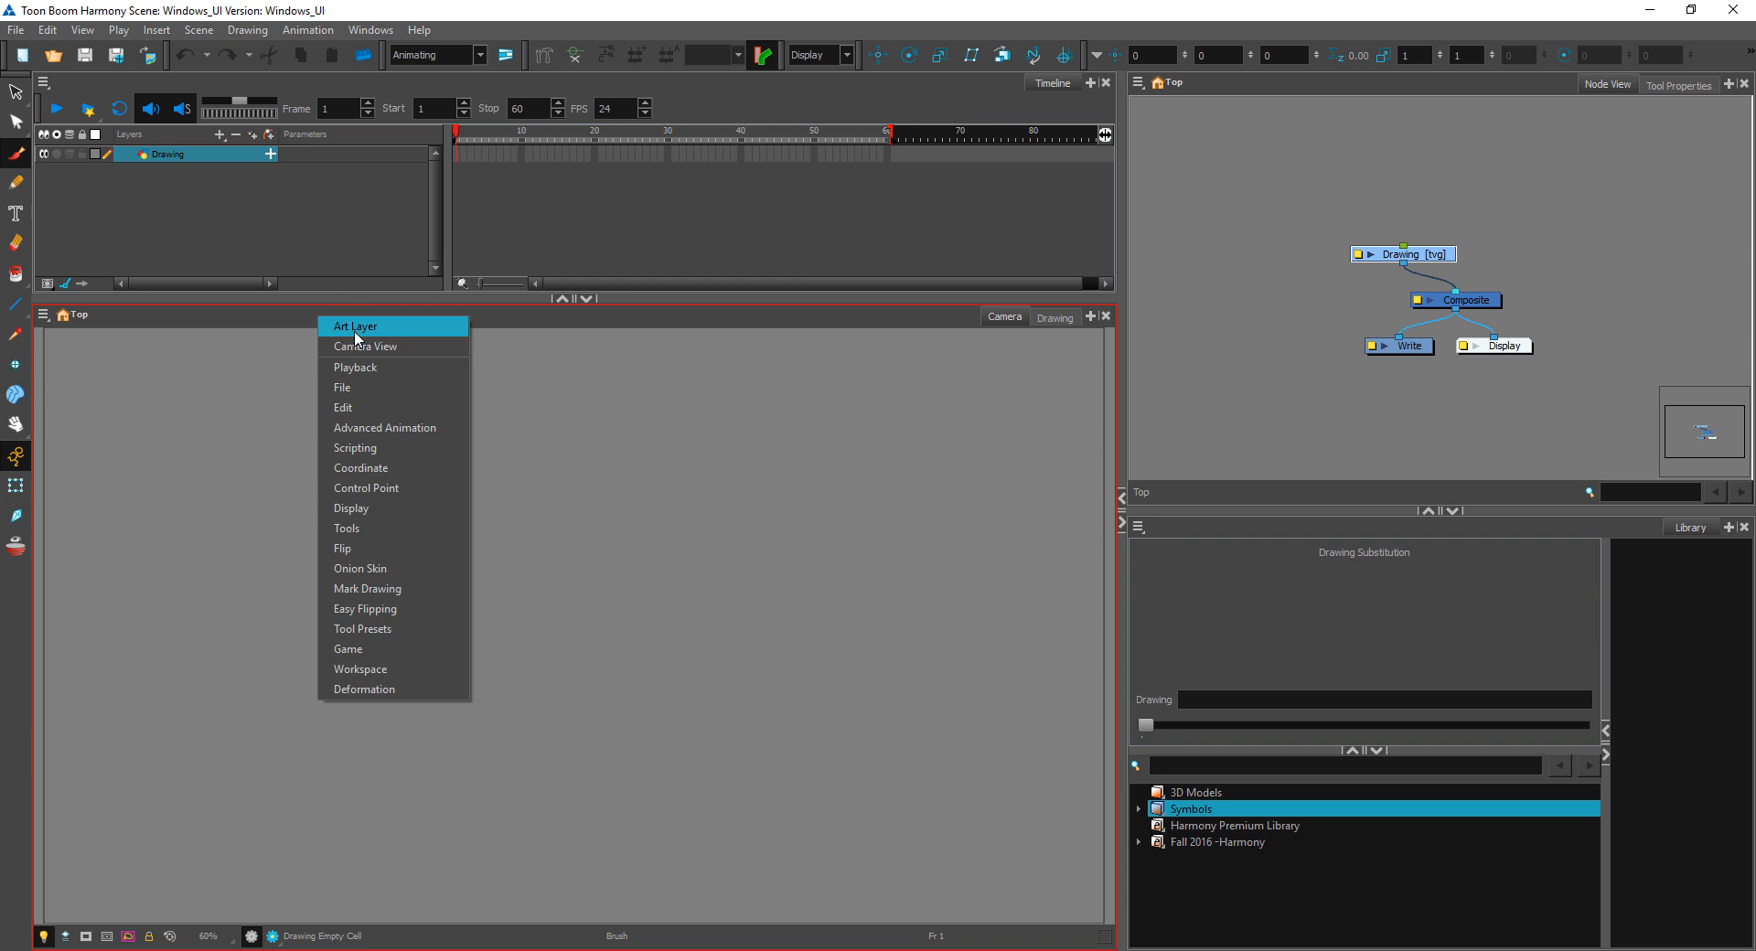
click(357, 329)
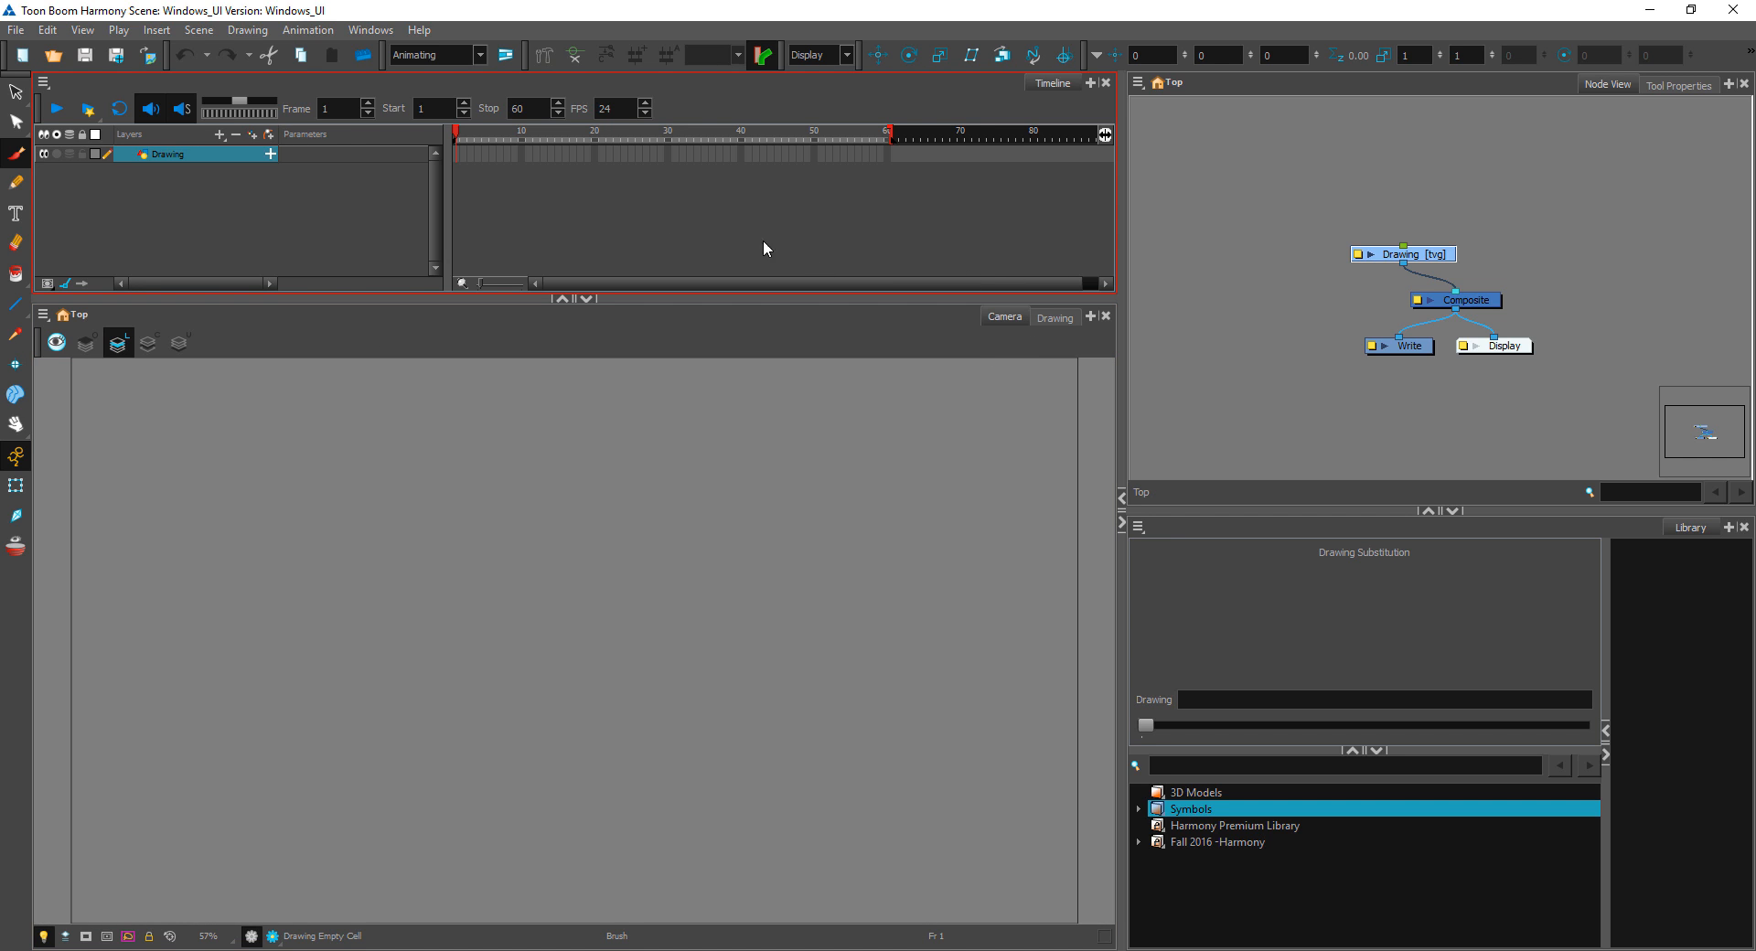
Step: Show the tool properties and paint an S-shaped stroke in the camera view with the Brush 1 preset at size 25
click(133, 182)
click(1483, 132)
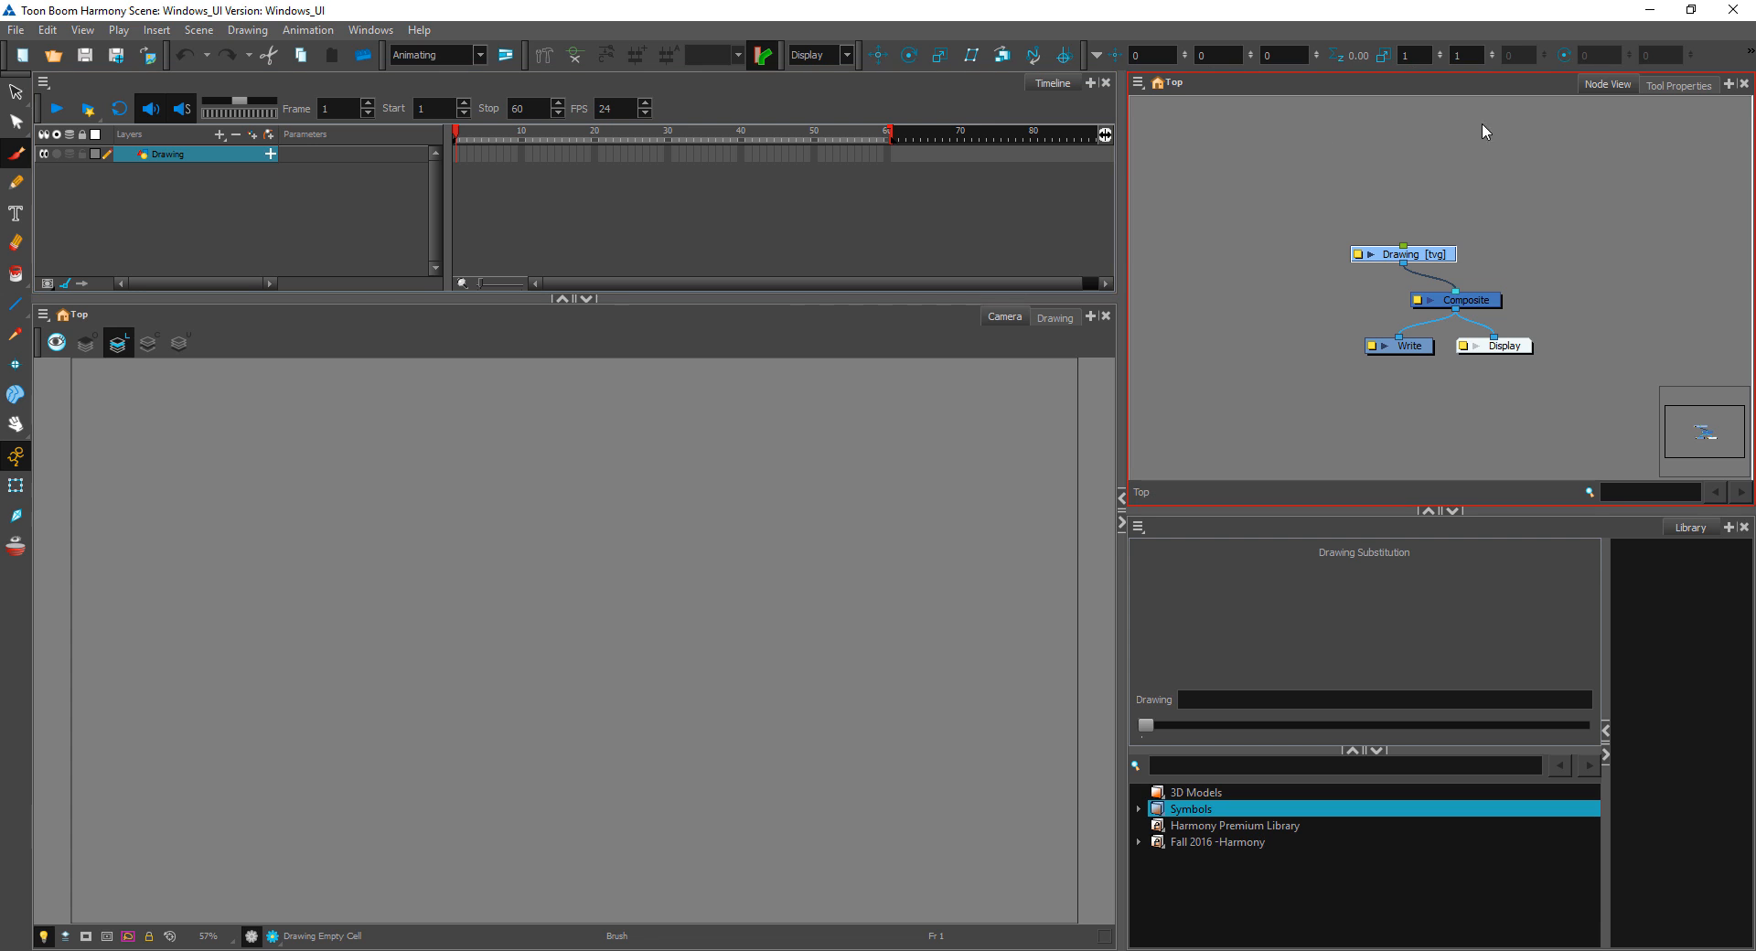
click(1678, 85)
click(156, 215)
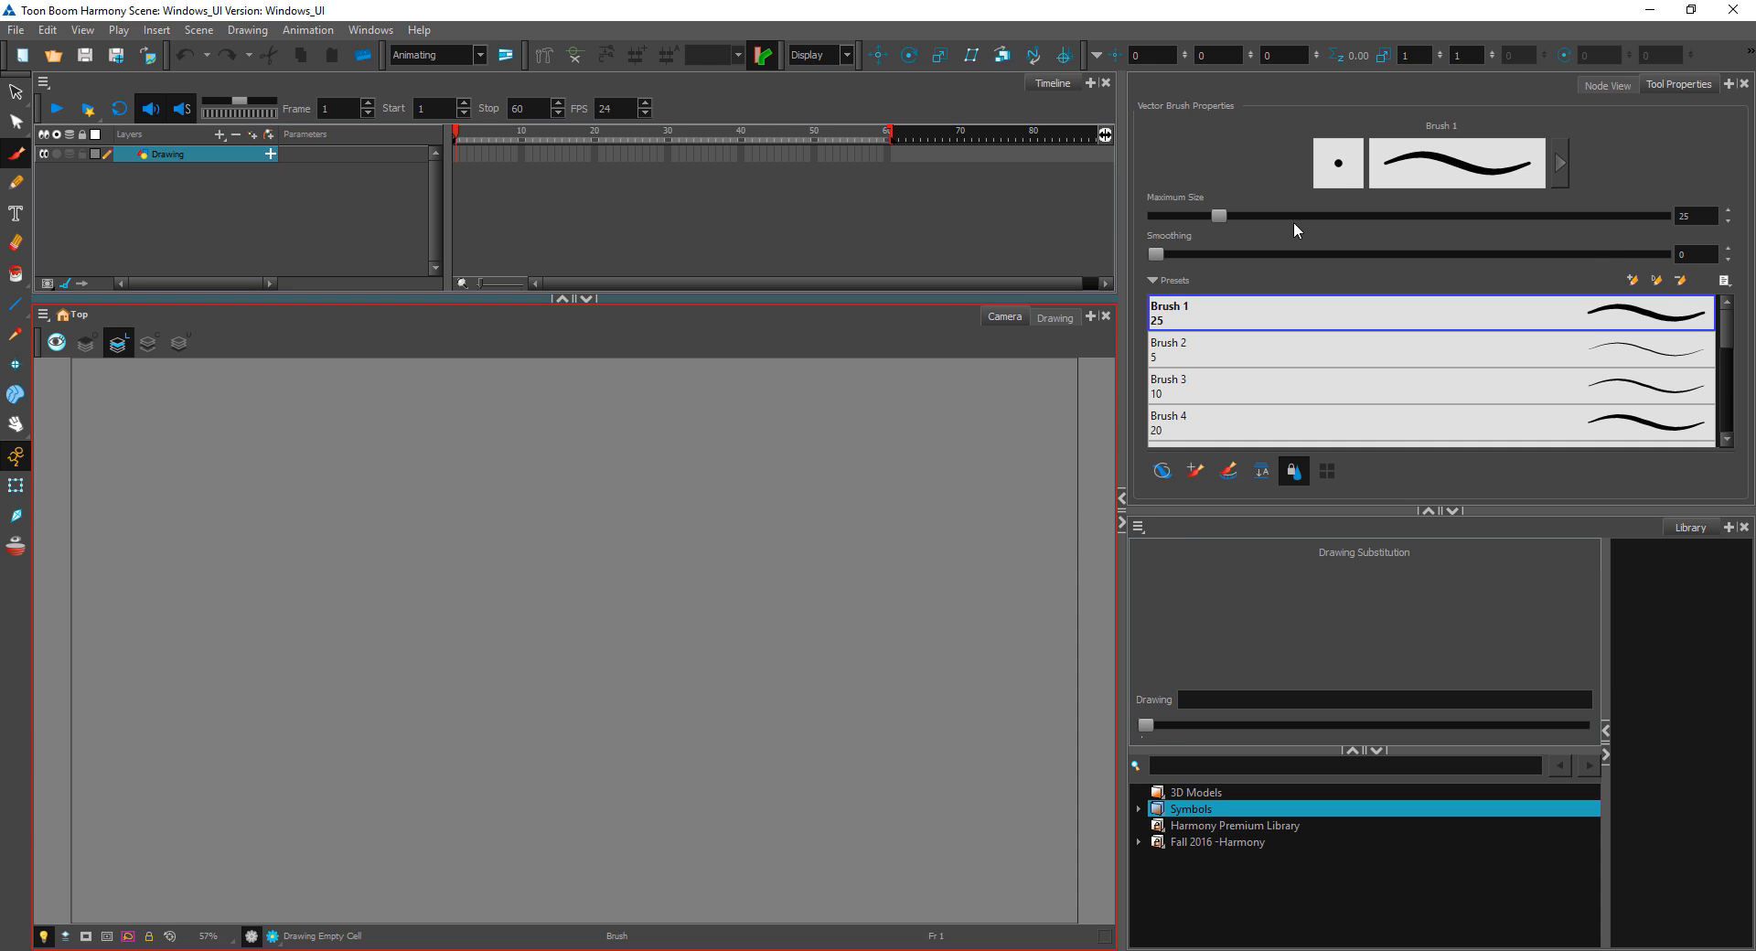
mouse_move(1727, 336)
mouse_down()
mouse_move(1727, 370)
mouse_move(1726, 331)
mouse_up()
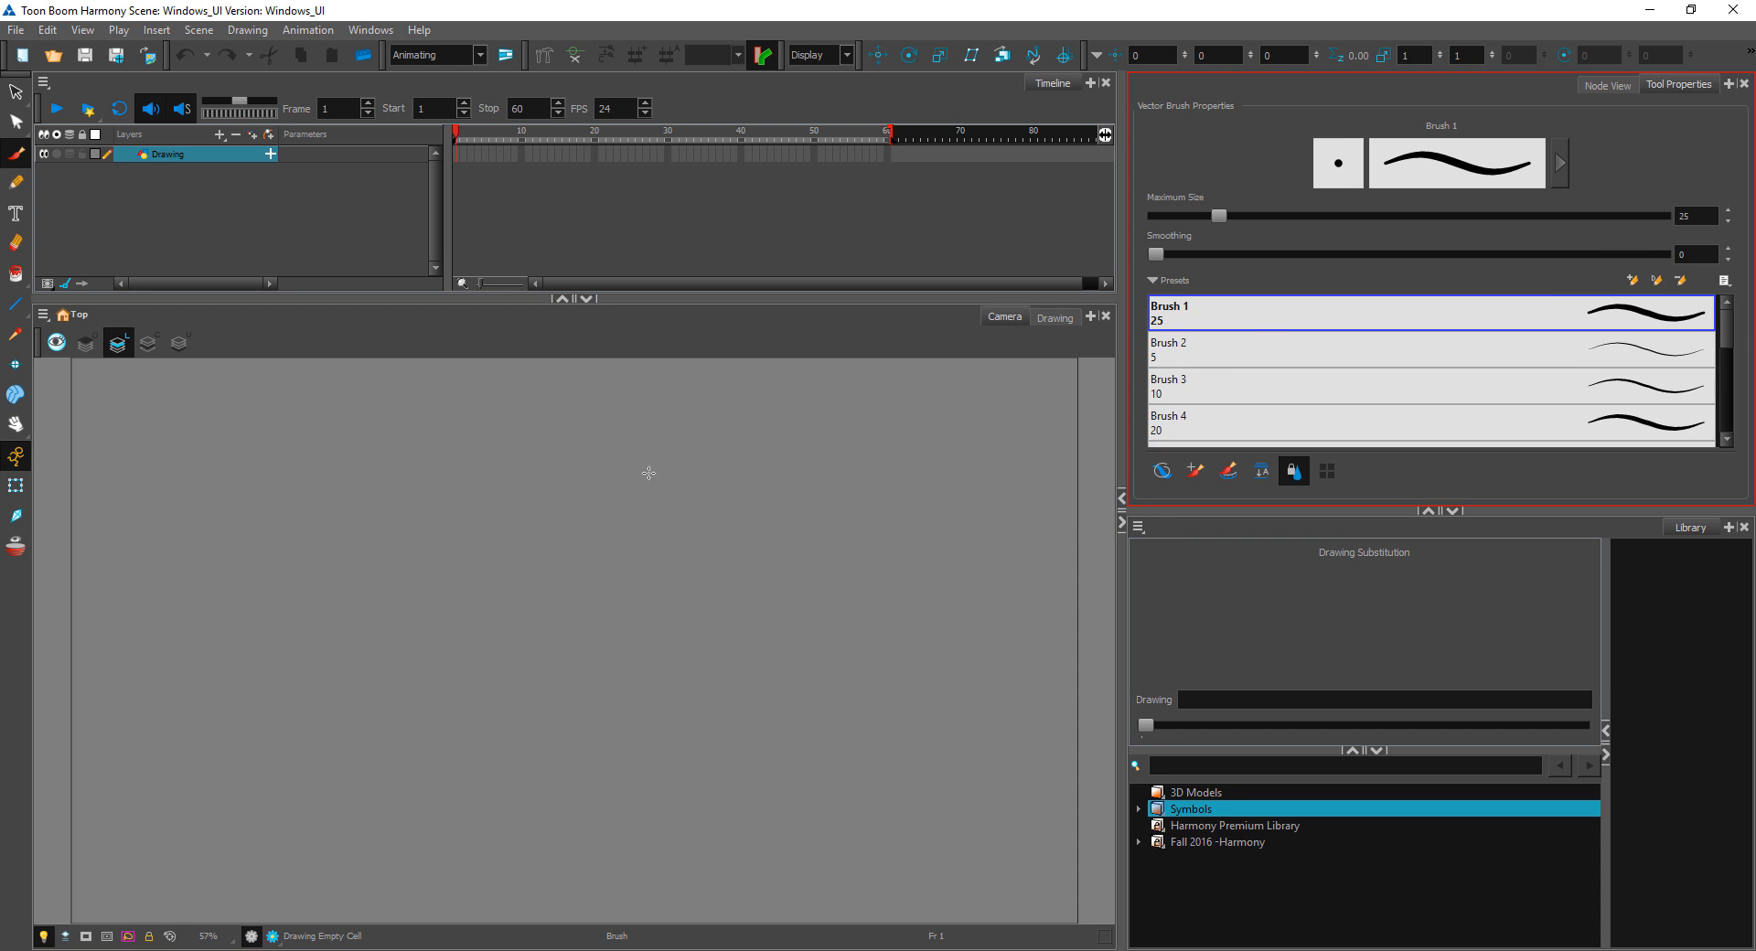
mouse_move(414, 439)
mouse_down()
mouse_move(371, 541)
mouse_move(502, 652)
mouse_move(469, 711)
mouse_up()
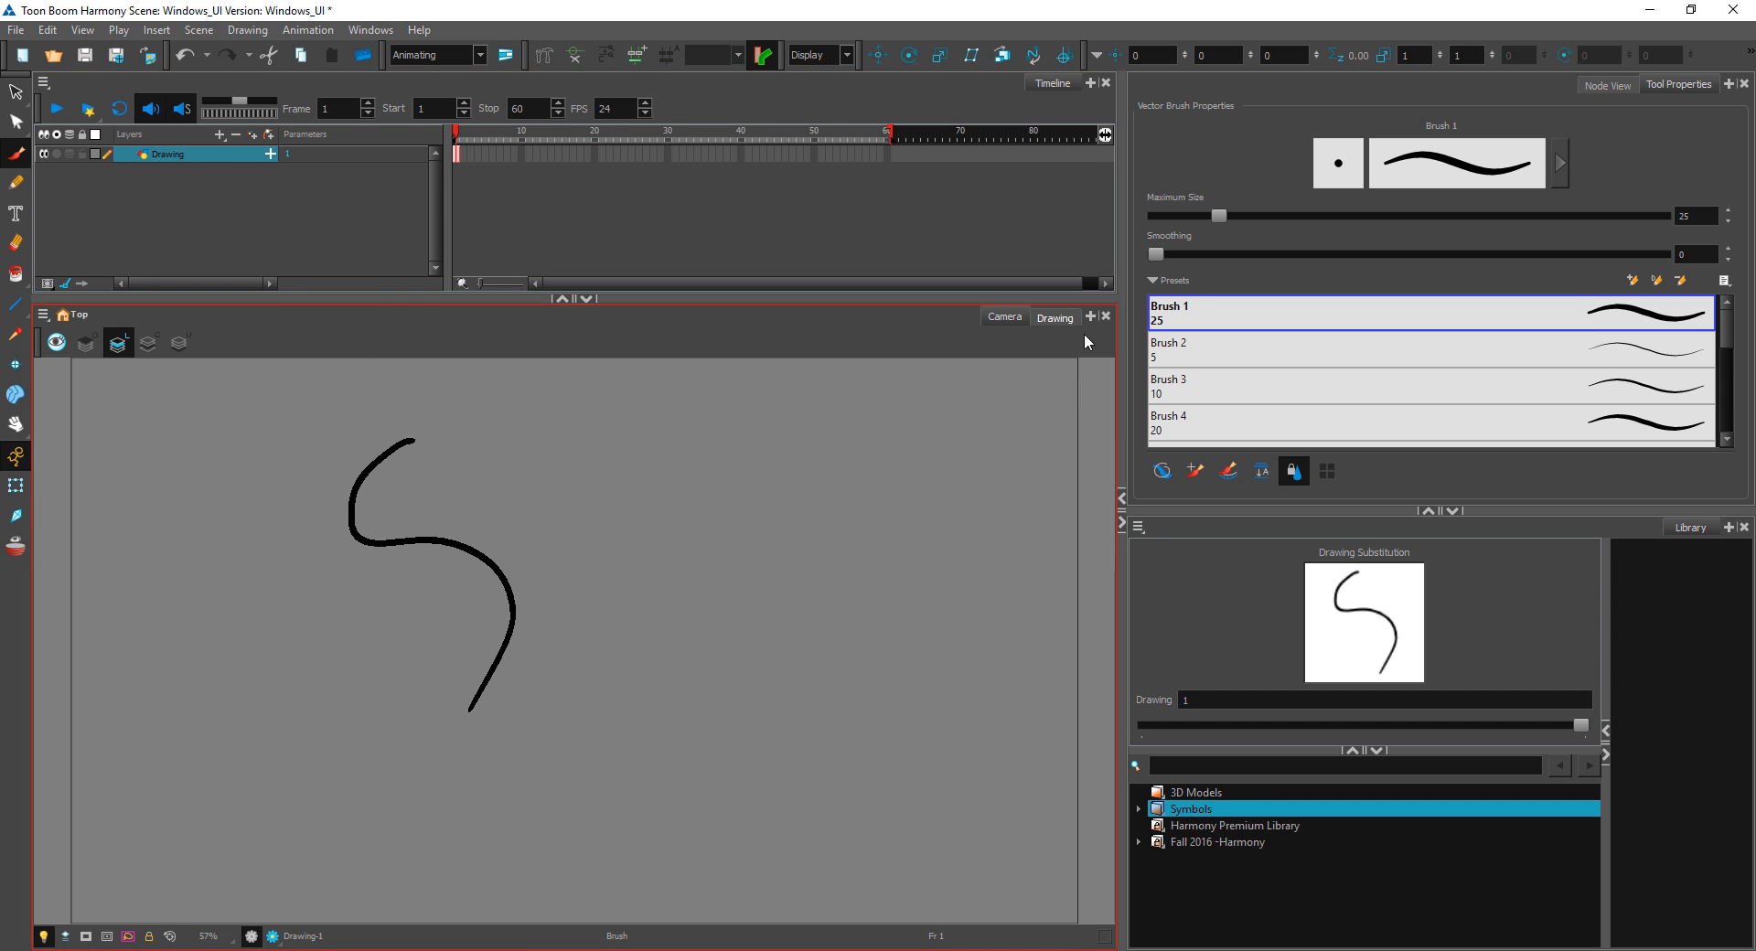
Step: Show the S-shaped brush stroke in the Drawing view and select it with the Contour Editor
click(1055, 318)
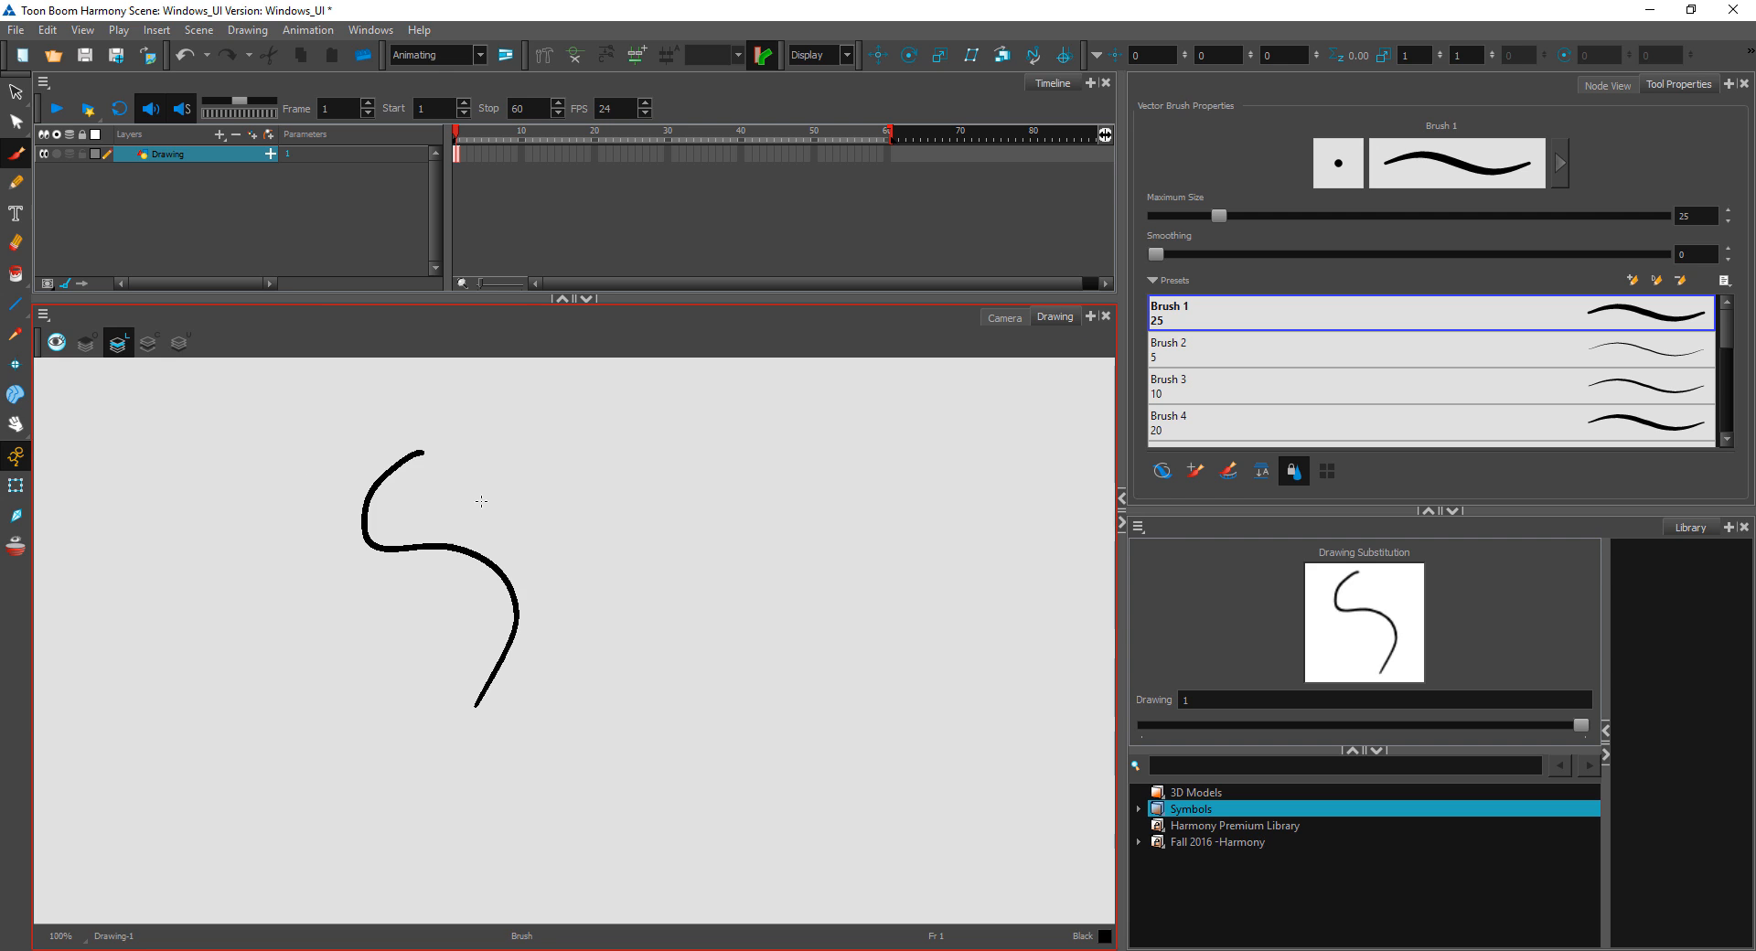
scroll(481, 502, up, 3)
drag(479, 481, 800, 617)
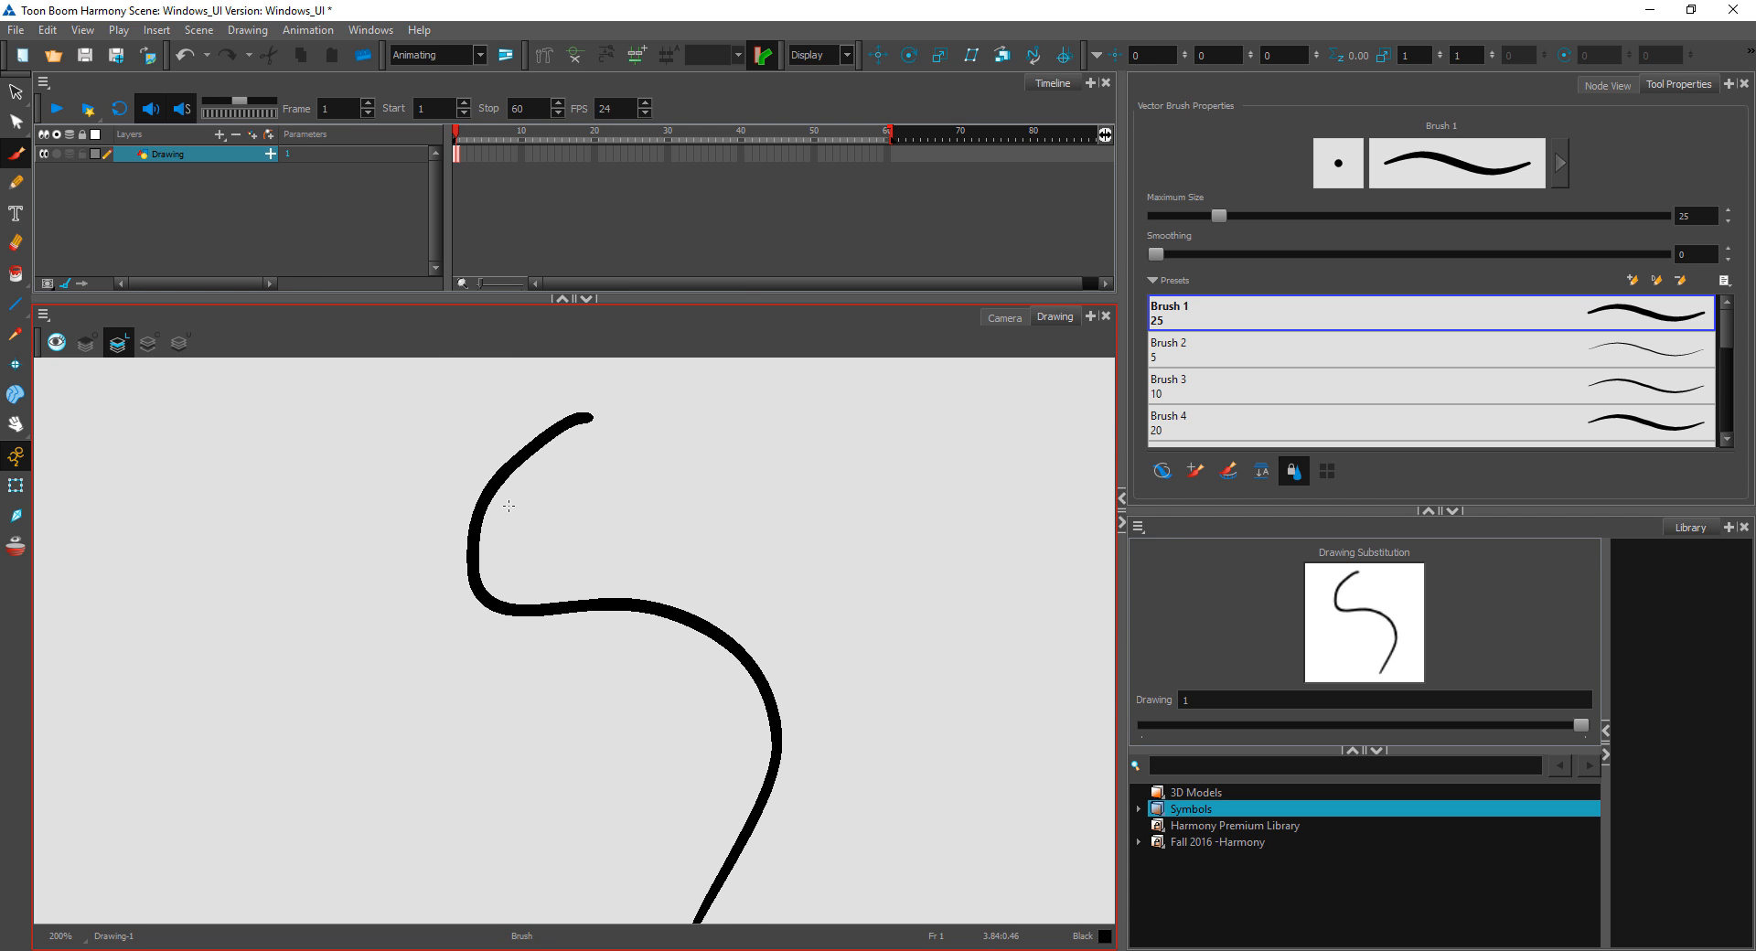
click(17, 123)
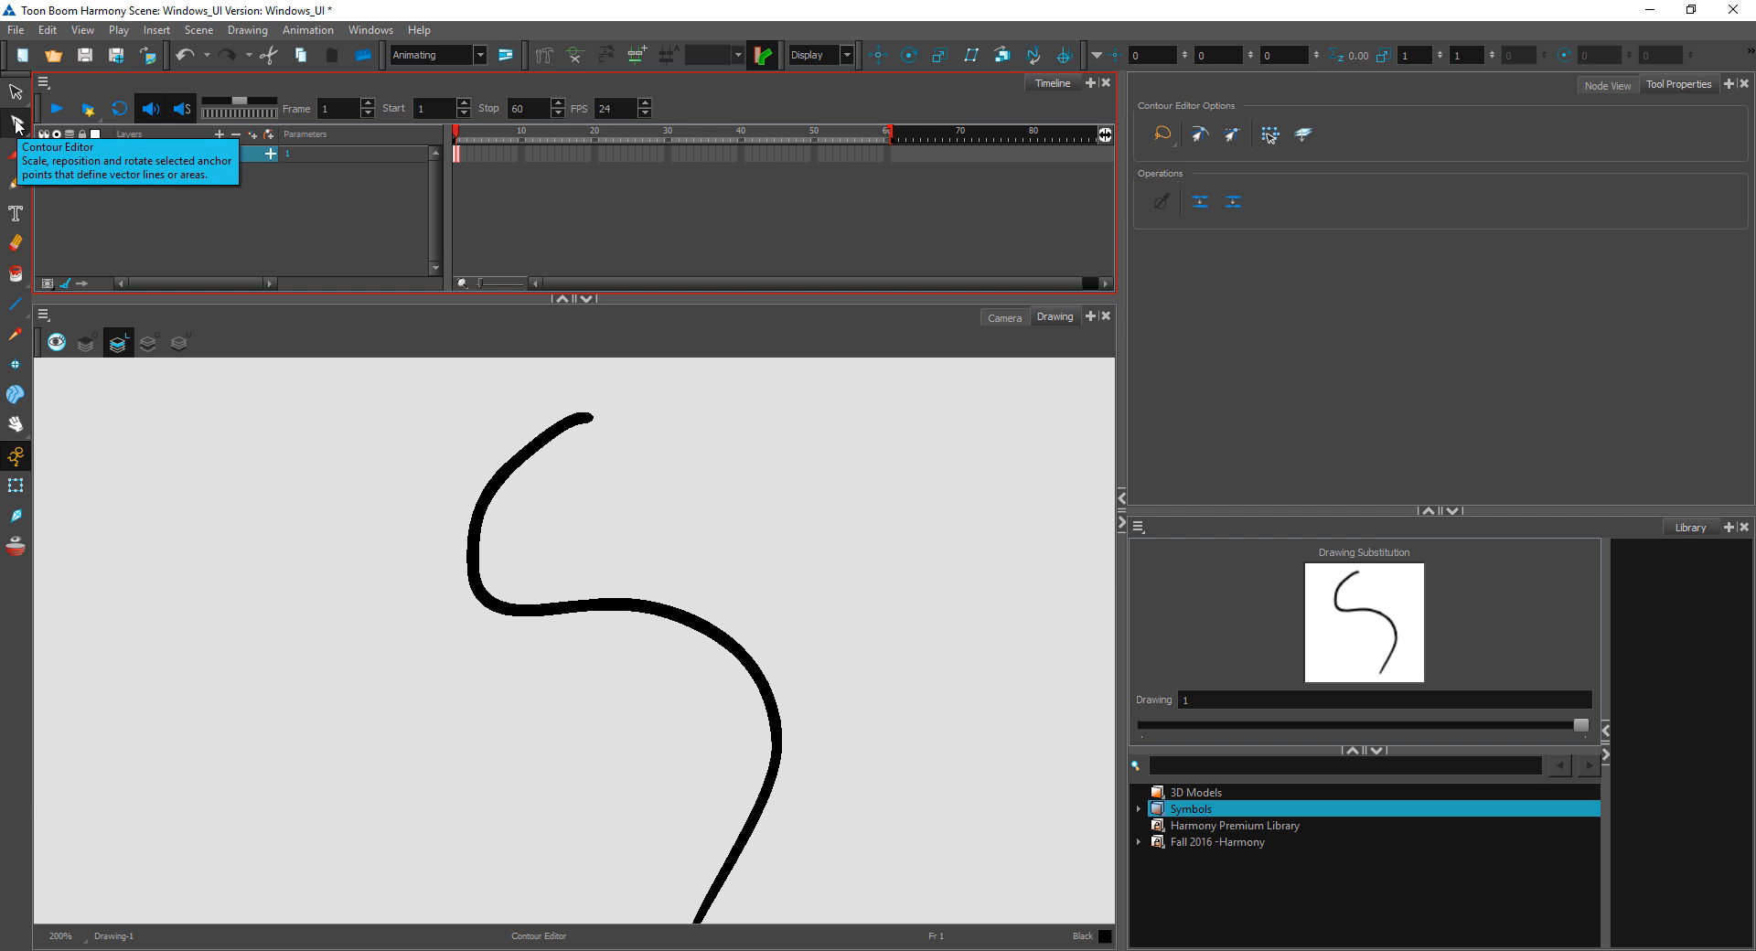
mouse_move(700, 451)
mouse_down()
mouse_move(463, 650)
mouse_move(533, 514)
mouse_up()
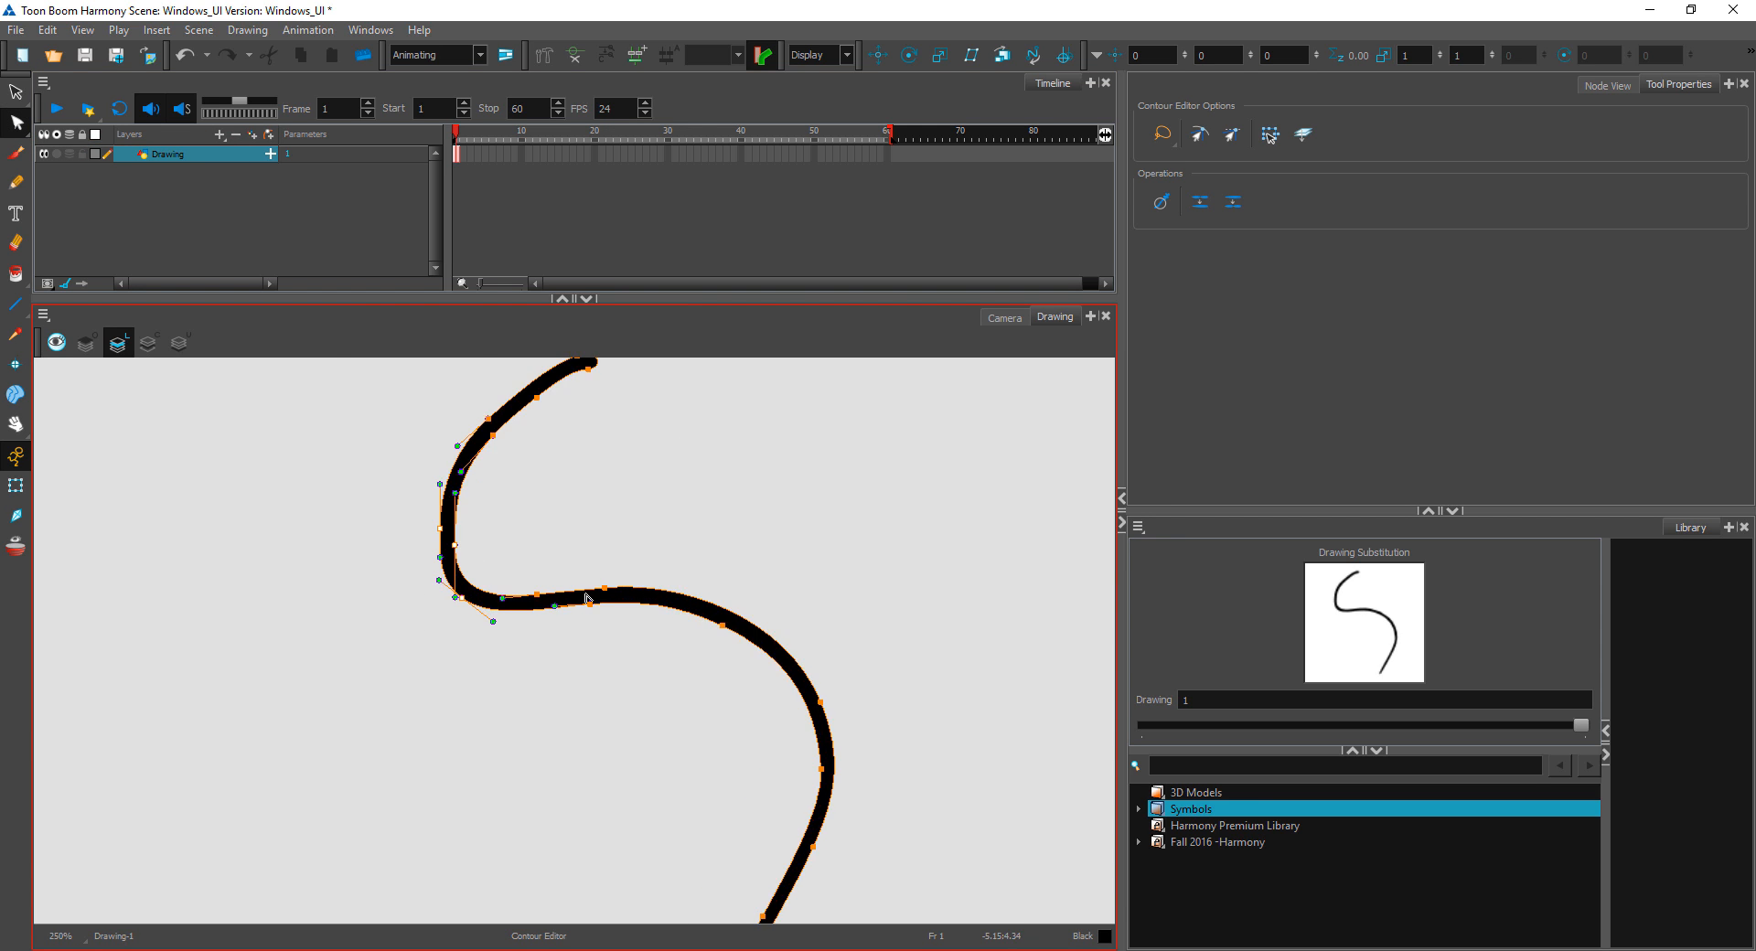
Step: Pull the contour points on both edges of the brush stroke's upper curve outward into a wide bulge, and deselect the stroke
key(2)
key(2)
key(space)
drag(518, 394, 682, 643)
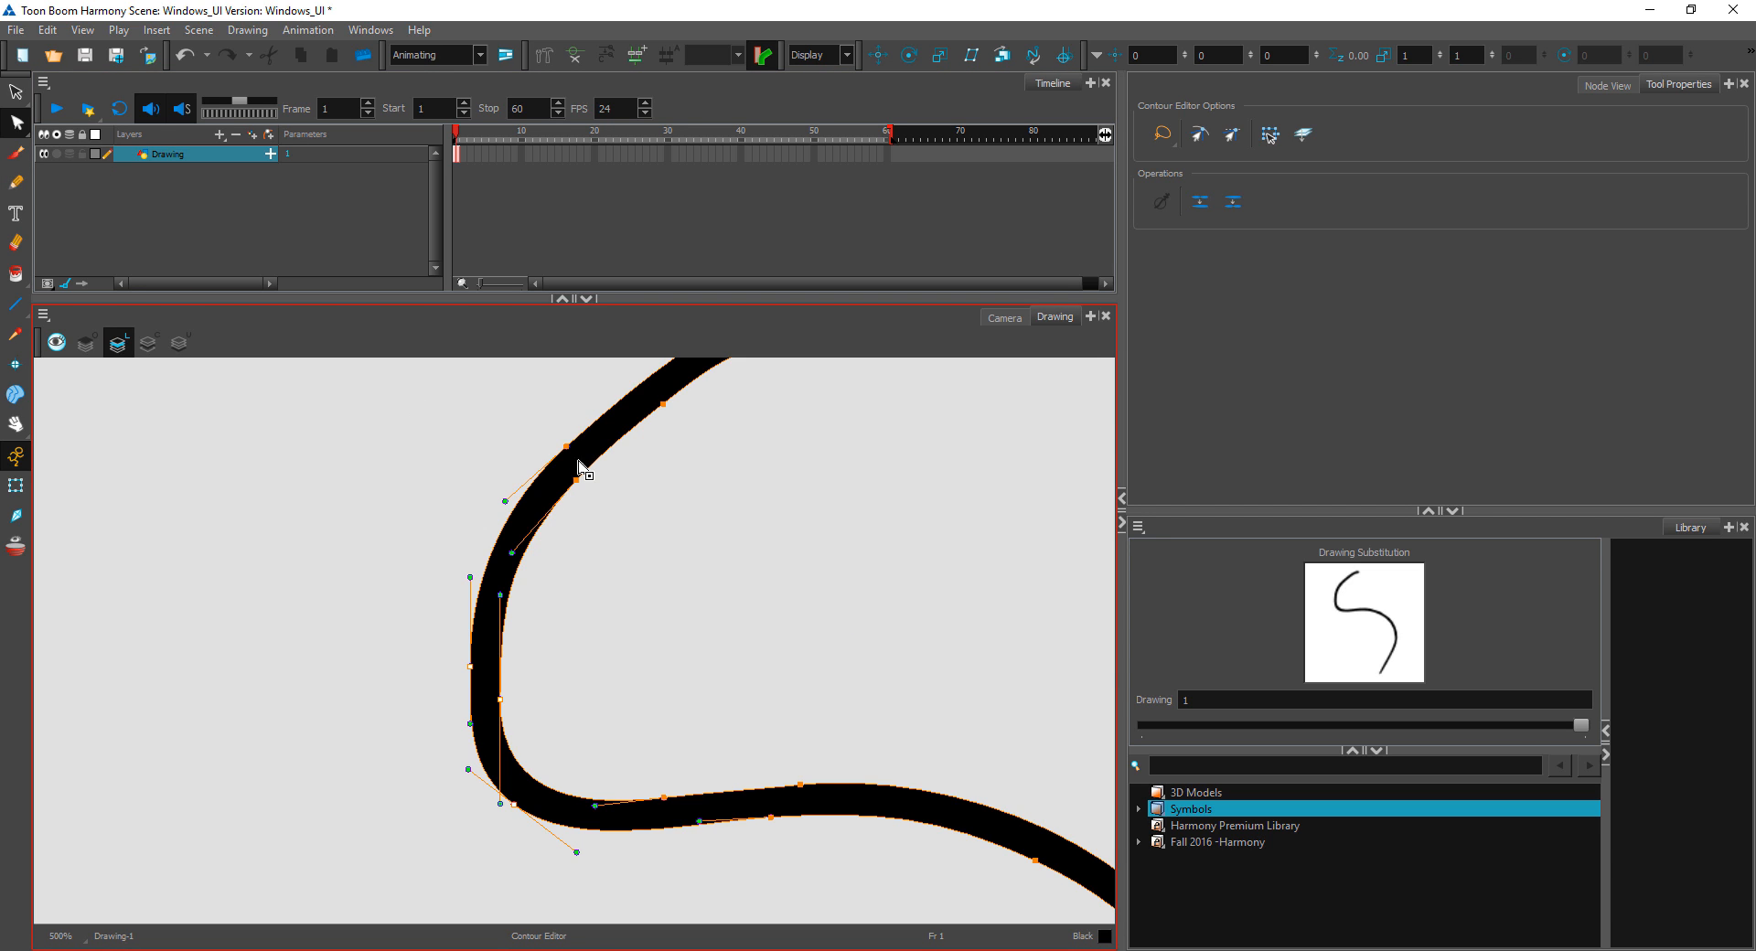
drag(568, 445, 405, 455)
mouse_move(577, 481)
mouse_down()
mouse_move(698, 546)
mouse_move(650, 539)
mouse_move(656, 576)
mouse_move(682, 547)
mouse_up()
key(1)
key(1)
key(1)
click(719, 554)
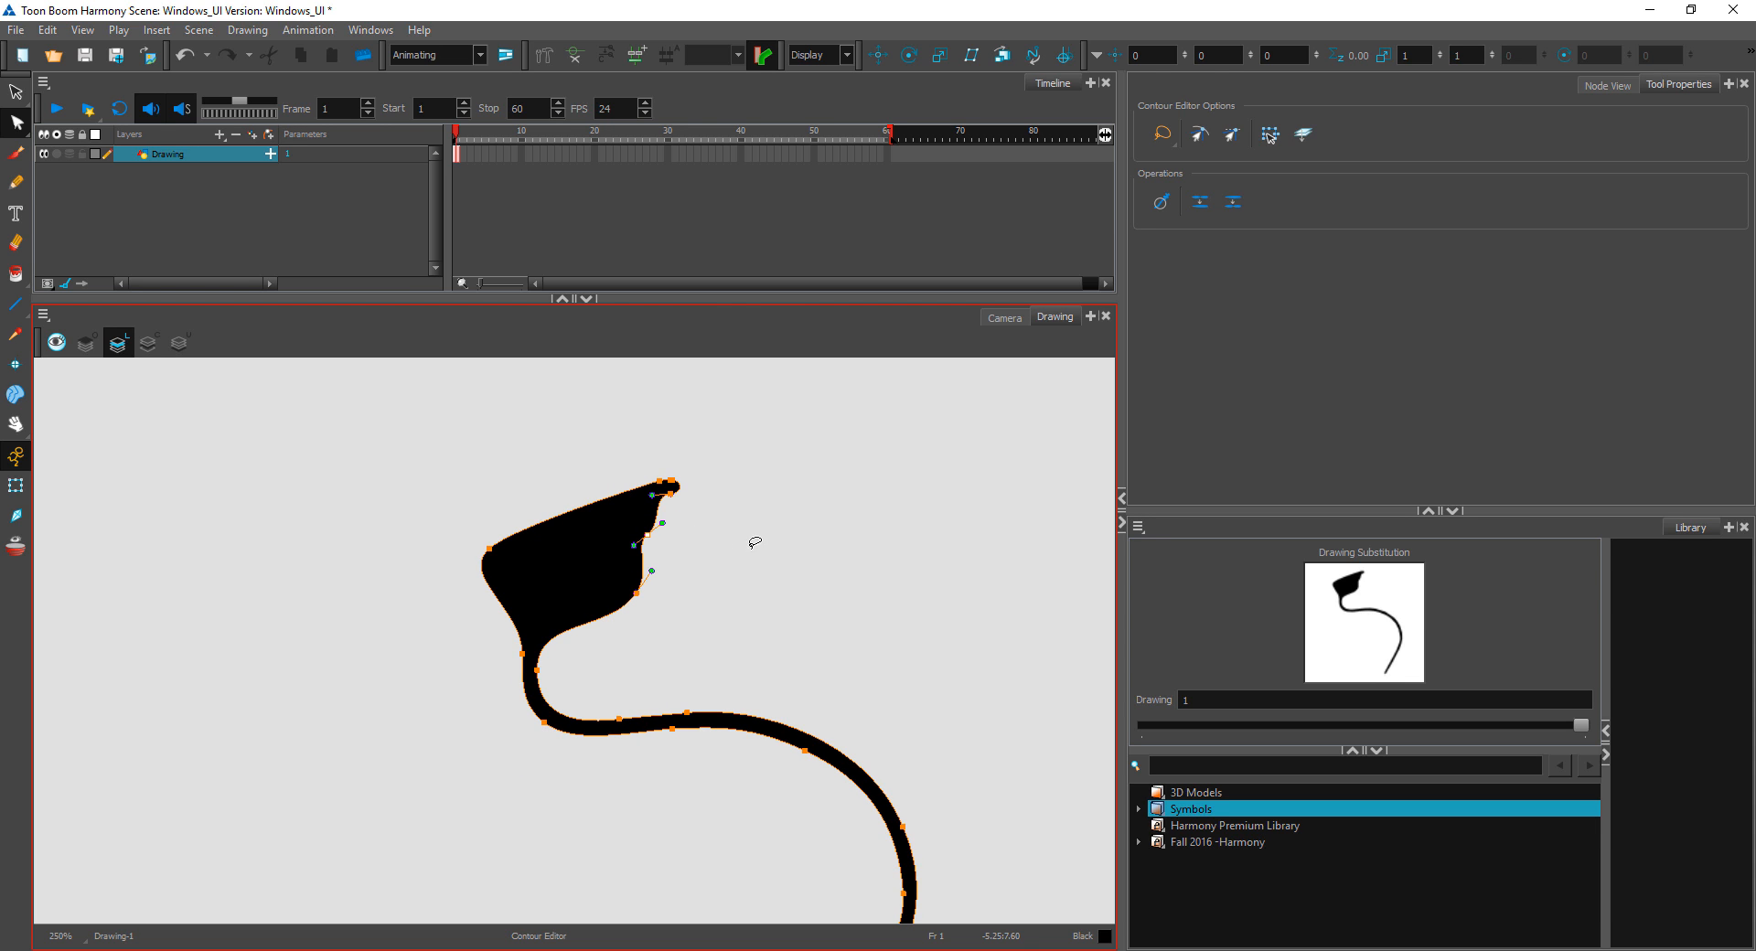
click(754, 542)
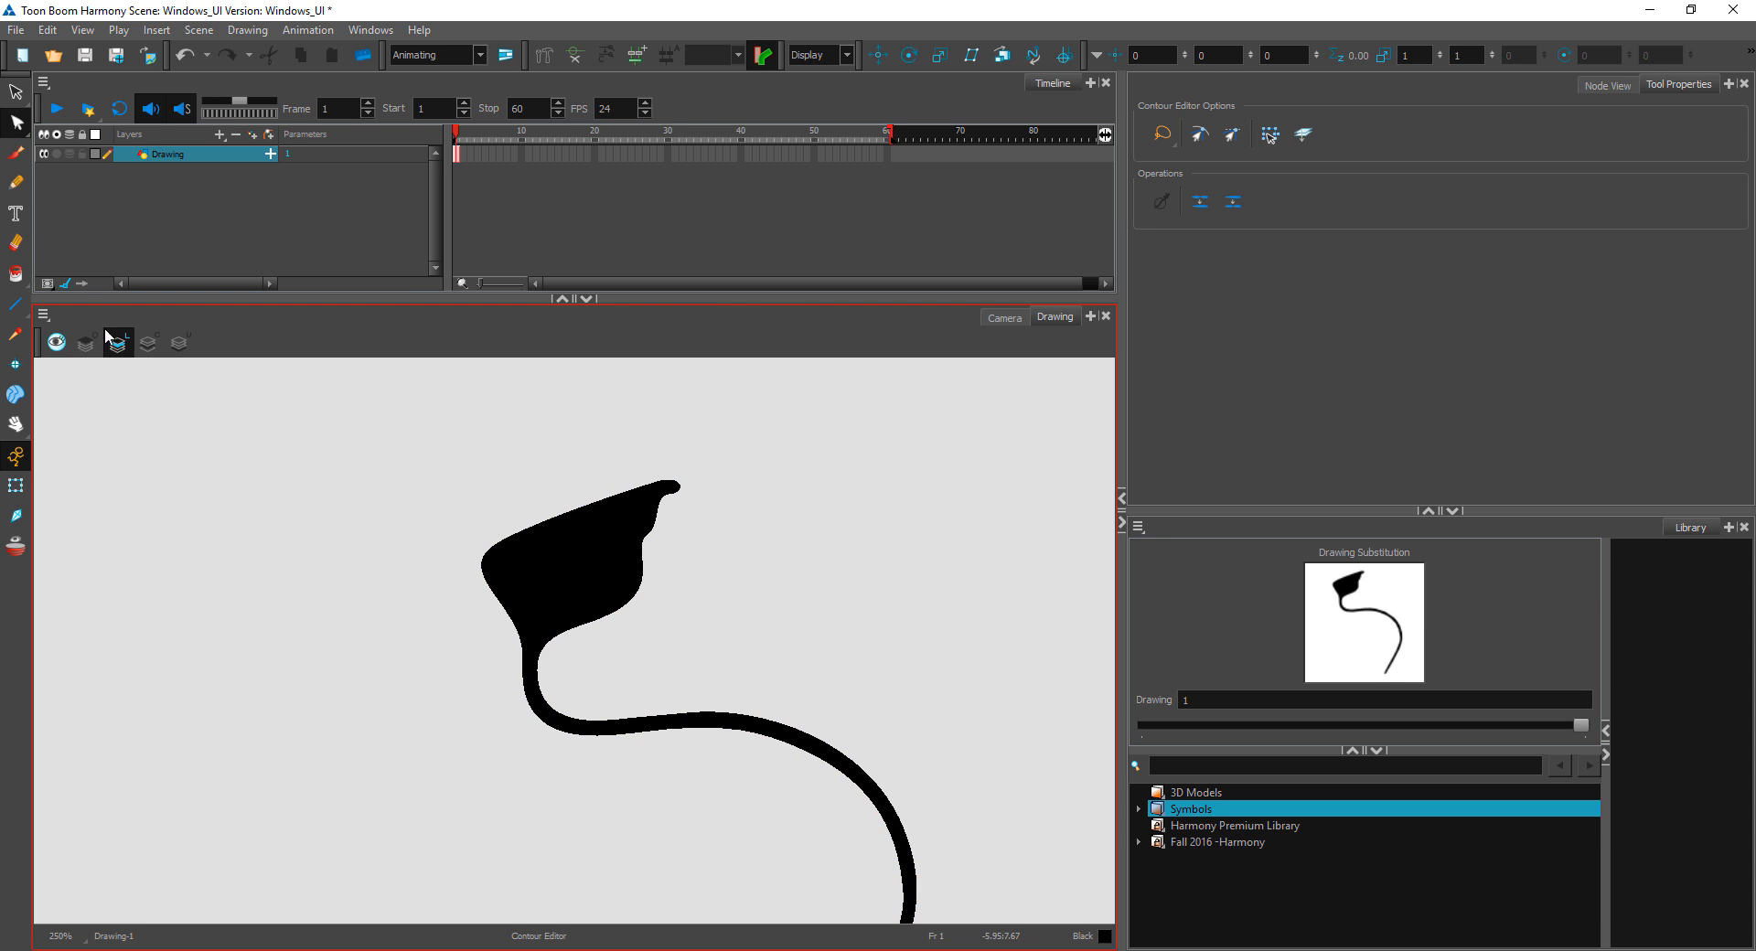
Step: Draw an S-shaped line beside the brush stroke with the Pencil 1 preset at size 5
click(17, 183)
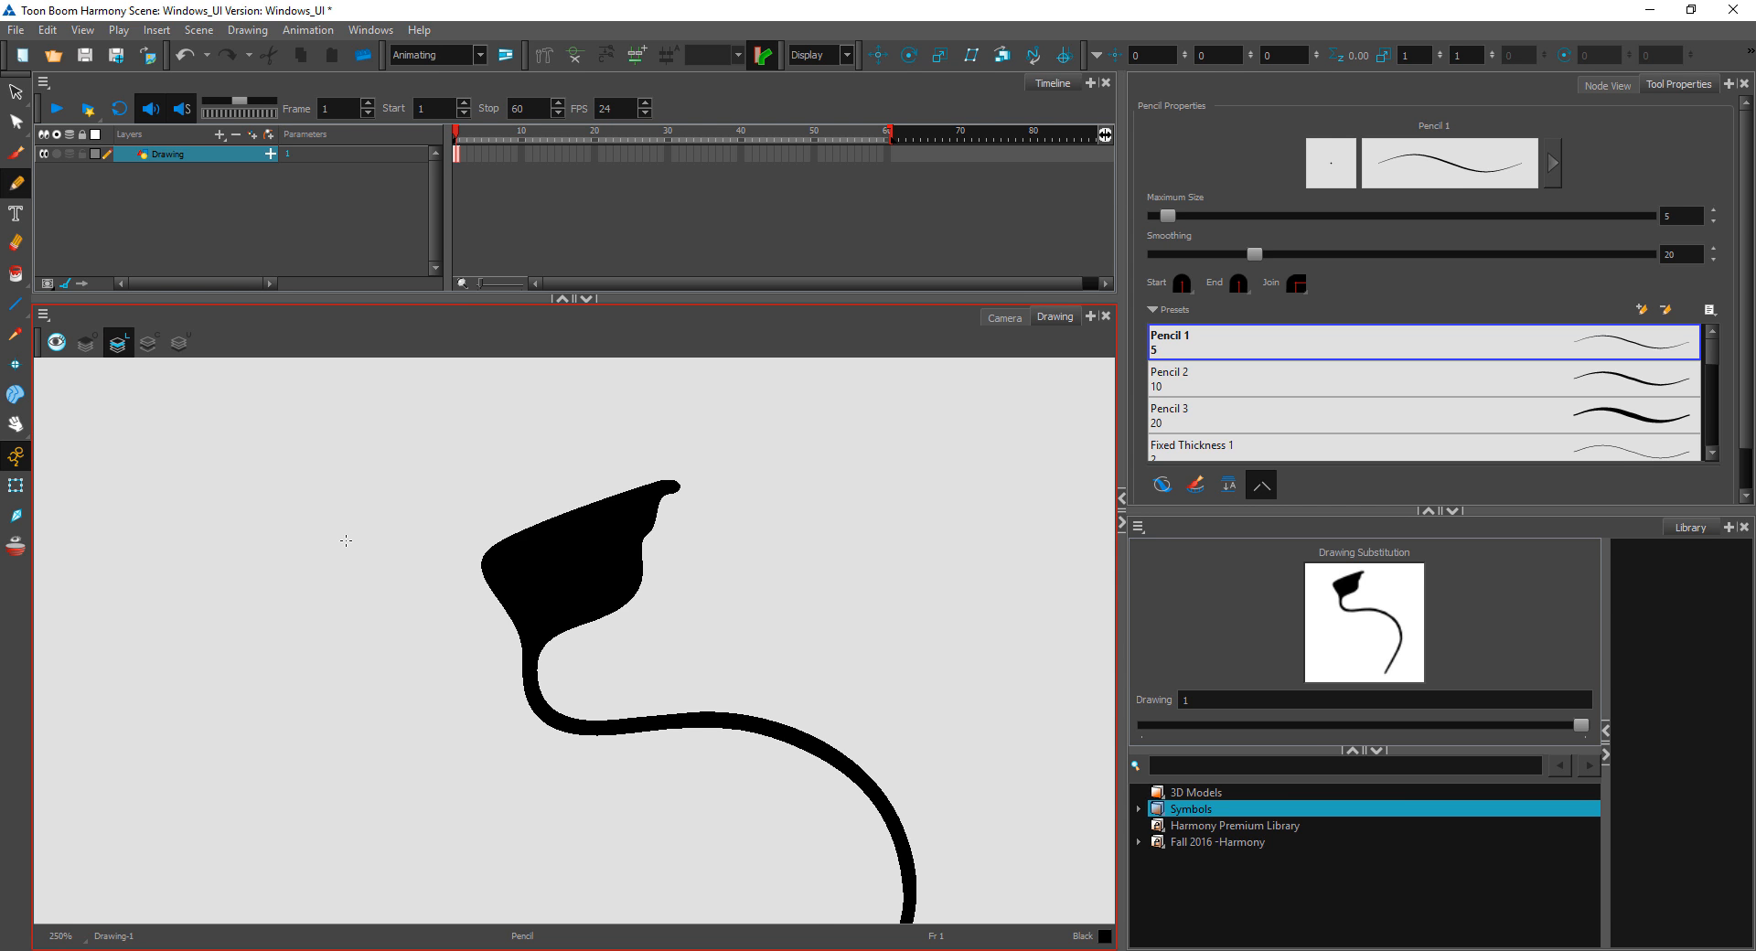
key(2)
mouse_move(397, 472)
mouse_down()
mouse_move(304, 672)
mouse_move(462, 769)
mouse_up()
key(1)
key(1)
key(2)
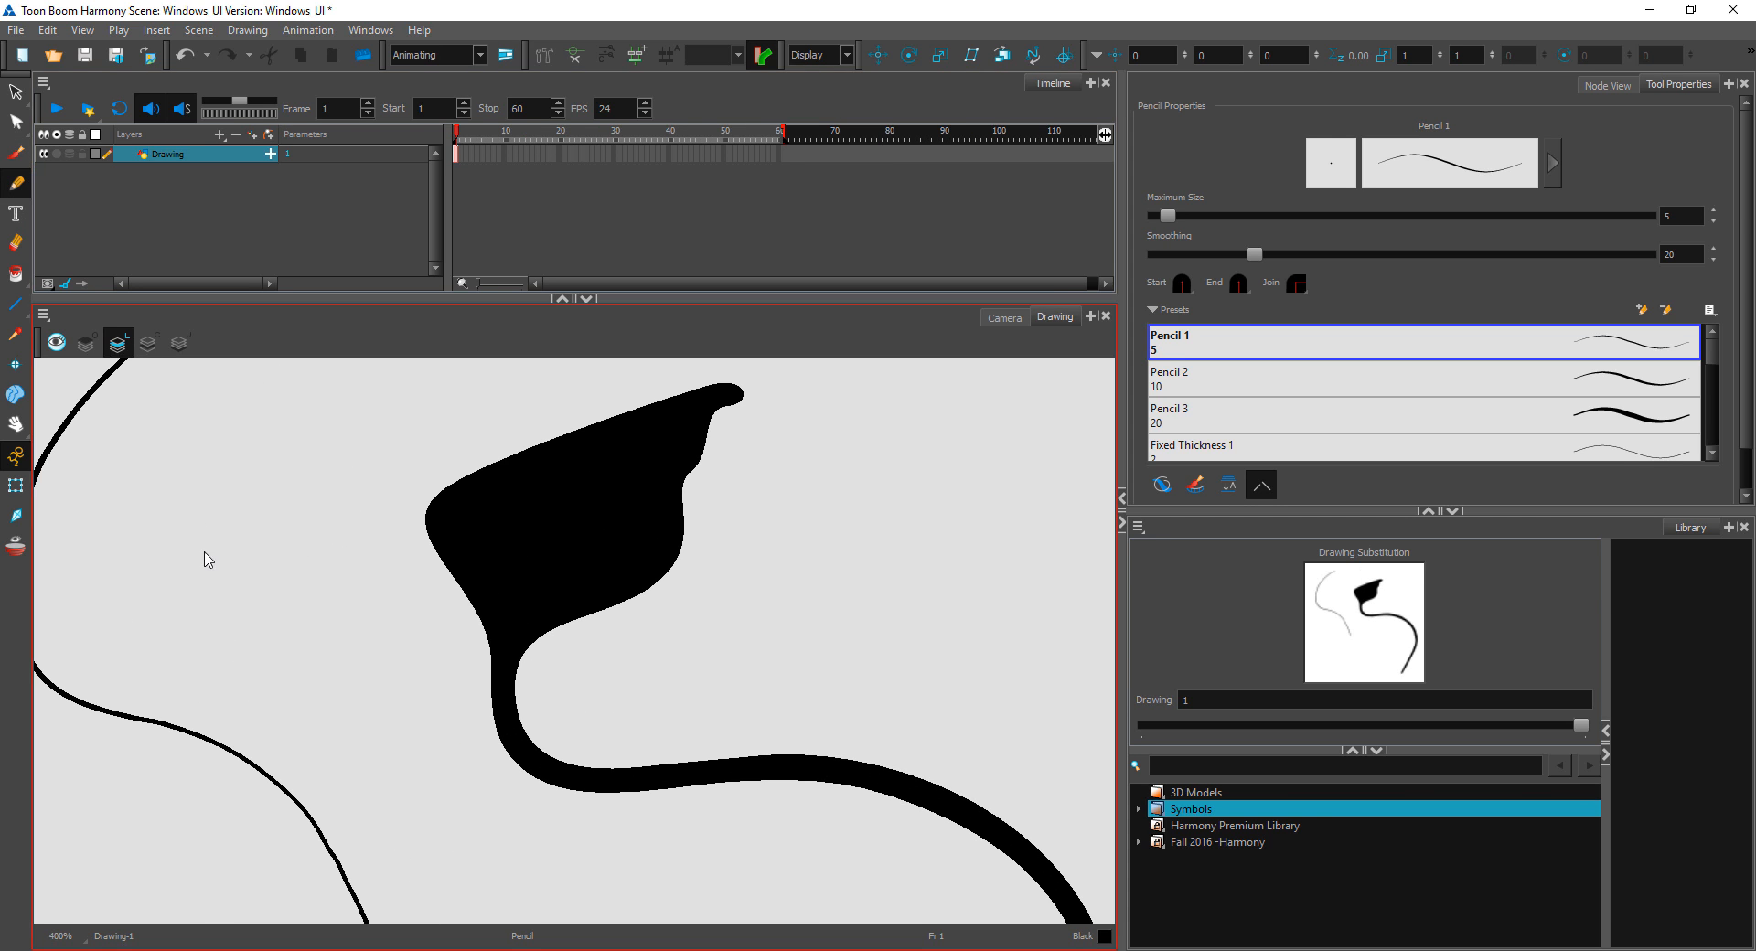
Step: Select the pencil line with the Contour Editor and pull a point on its upper curve inward to bend it
mouse_move(285, 556)
mouse_down()
mouse_move(466, 628)
mouse_move(526, 723)
mouse_up()
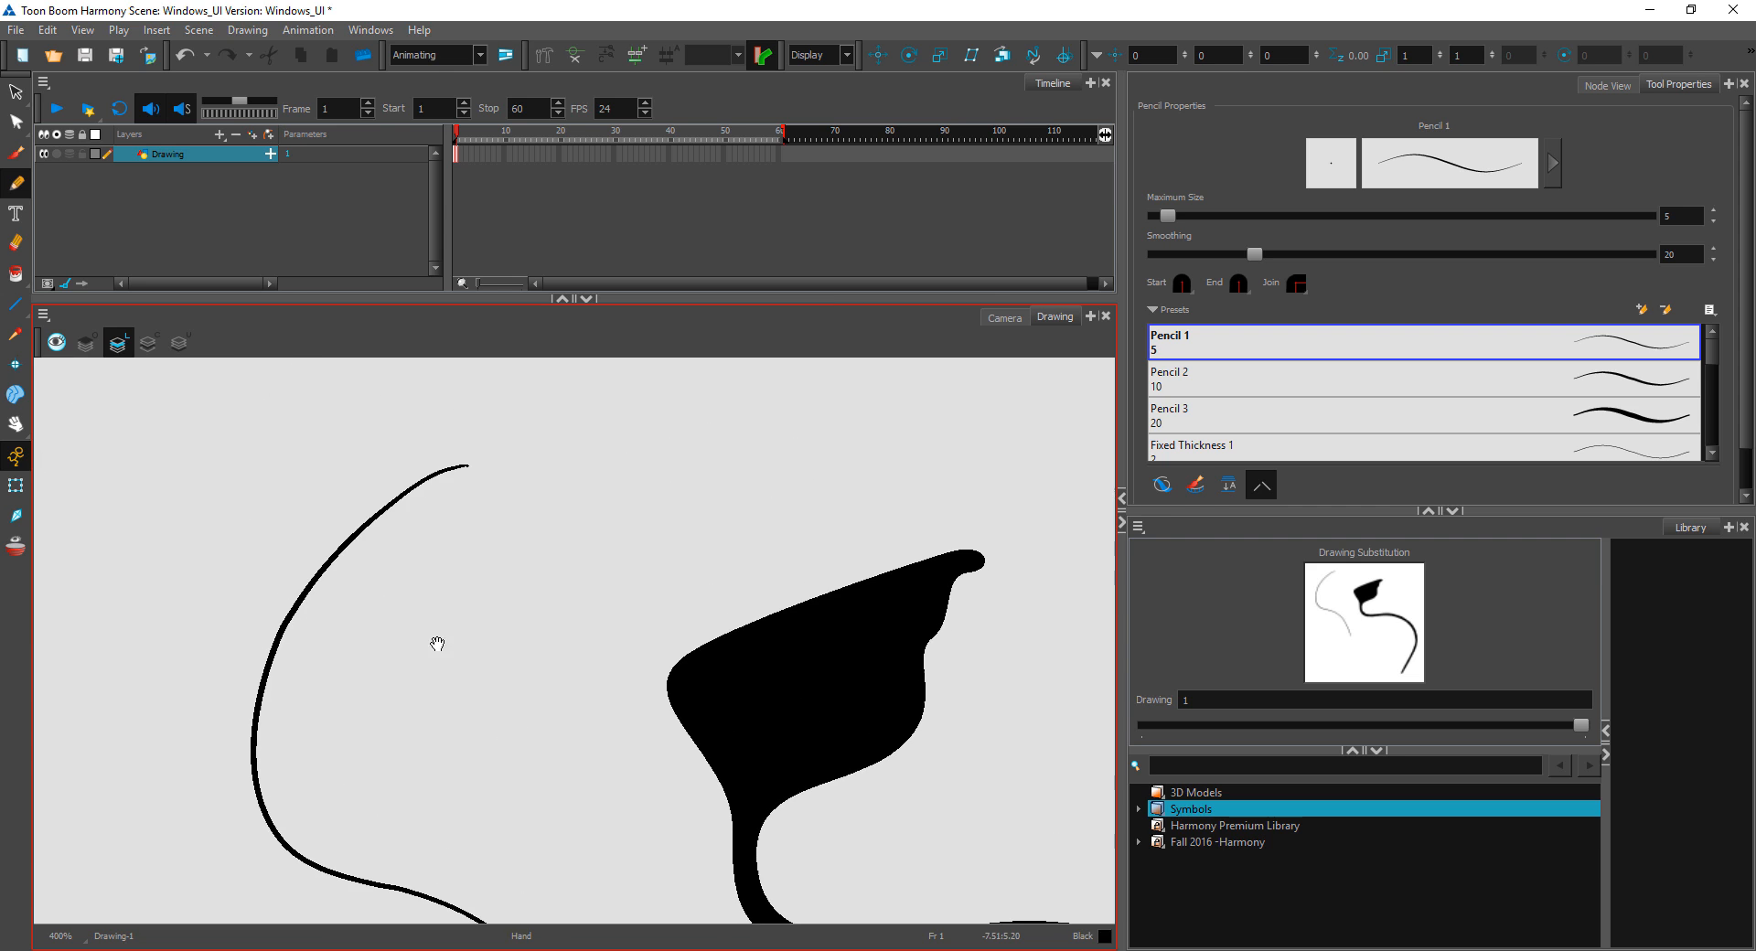
click(16, 122)
click(288, 619)
key(1)
key(2)
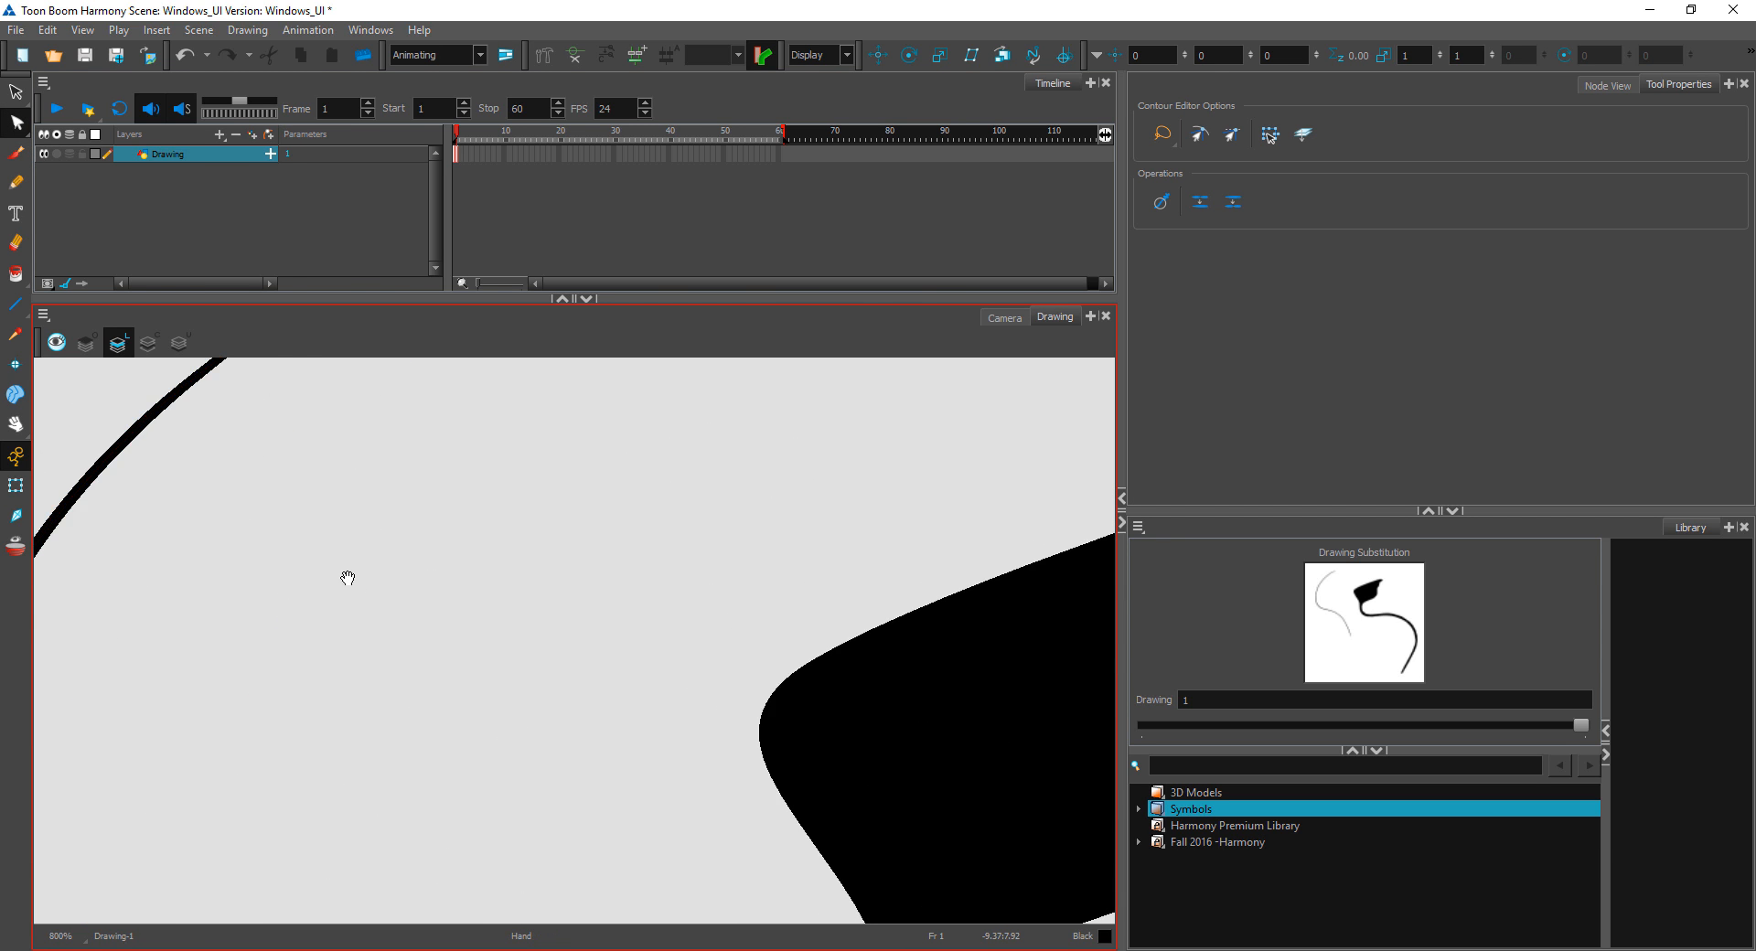
drag(348, 580, 598, 710)
drag(447, 510, 619, 623)
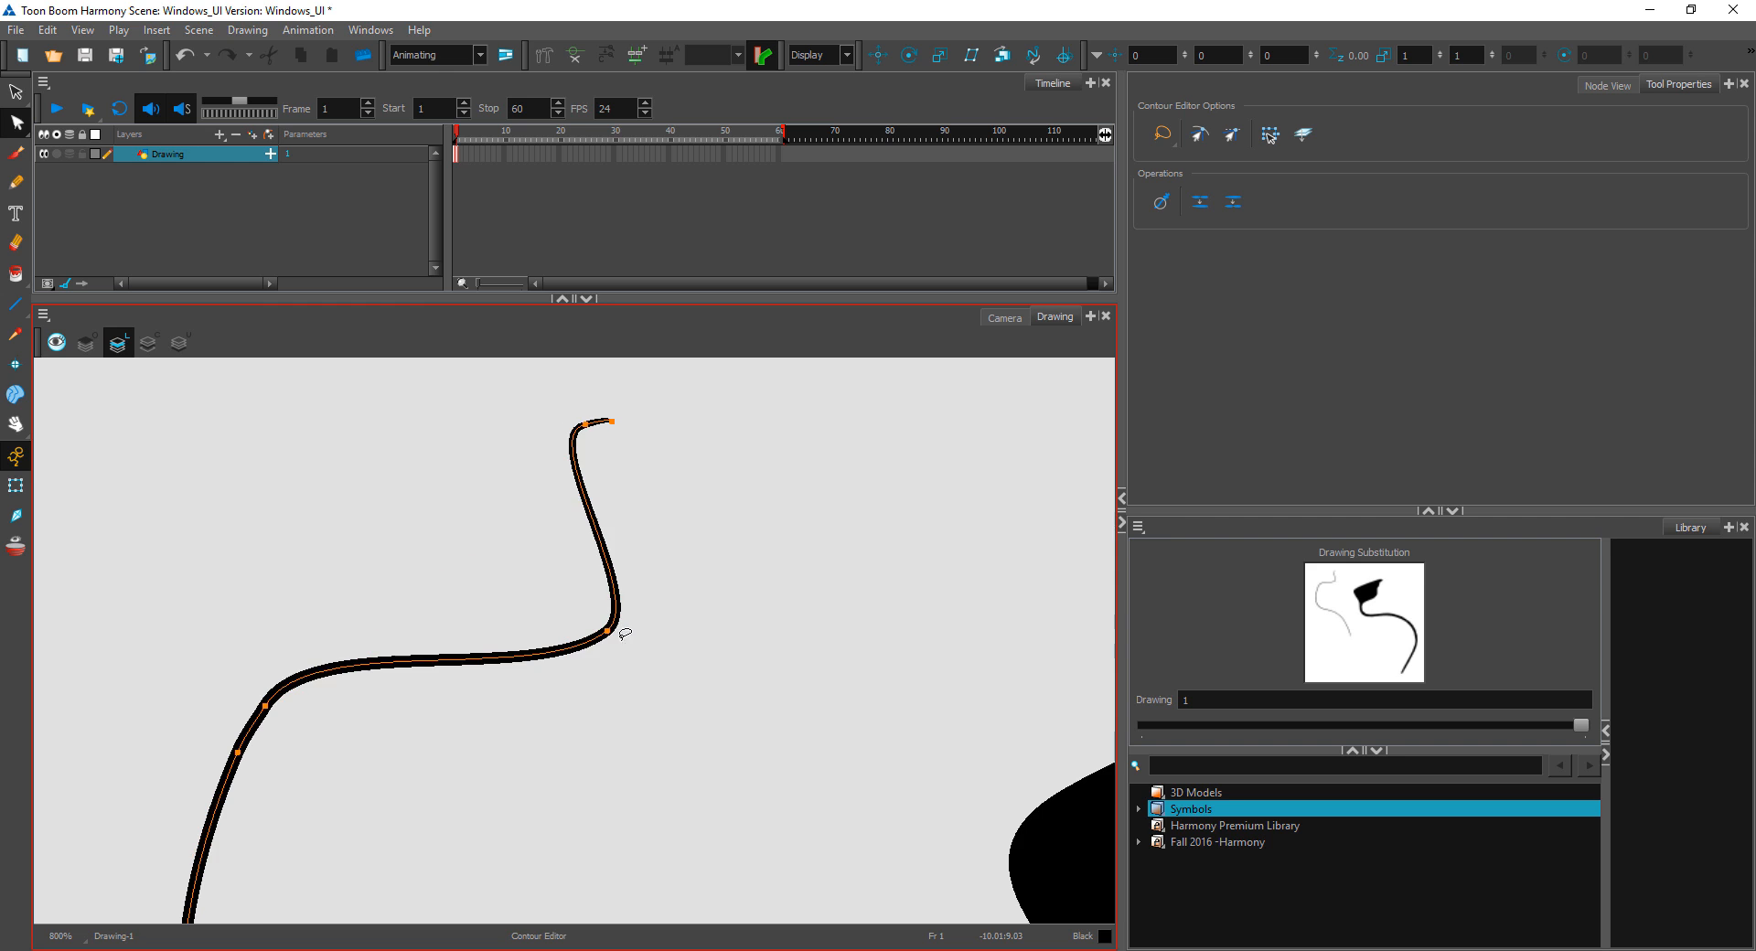
Step: Select points on the pencil line's upper bend, delete them and undo the last change
key(1)
key(1)
key(1)
key(1)
drag(660, 697, 558, 564)
mouse_move(431, 627)
mouse_down()
mouse_move(318, 452)
mouse_move(434, 607)
mouse_up()
key(Delete)
key(ctrl+z)
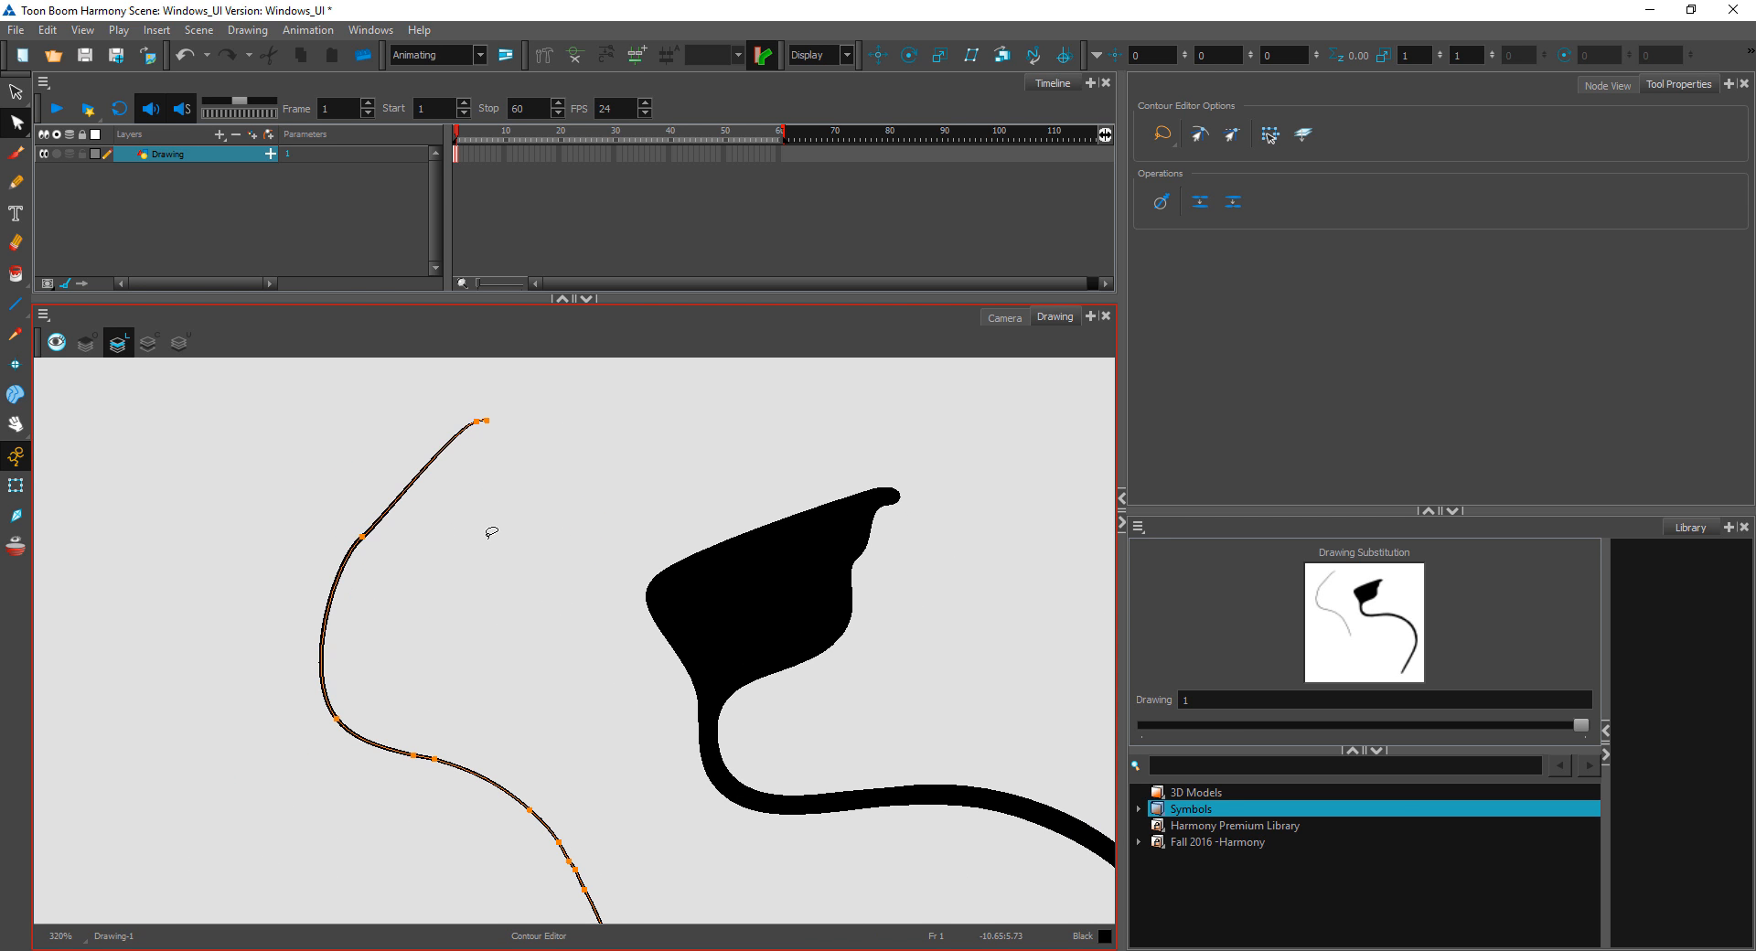
Step: Slim the brush stroke's bulge by moving its outer contour point inward and deleting the extra points on its inner edge
click(499, 518)
click(654, 598)
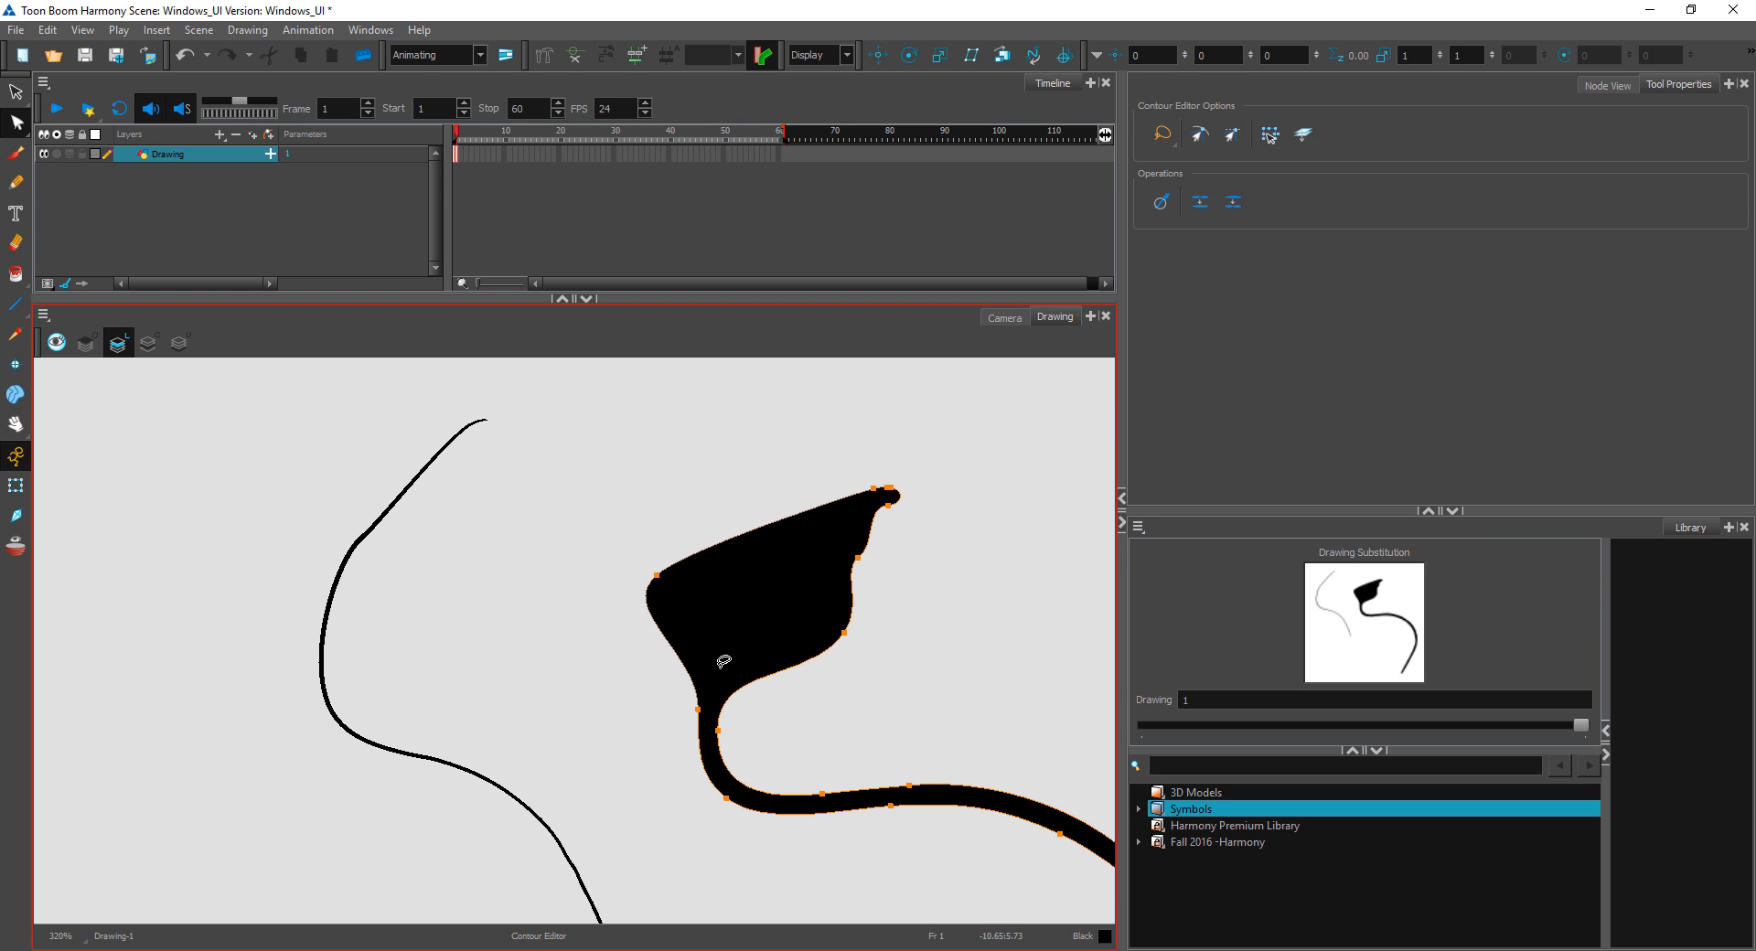
drag(657, 576, 763, 583)
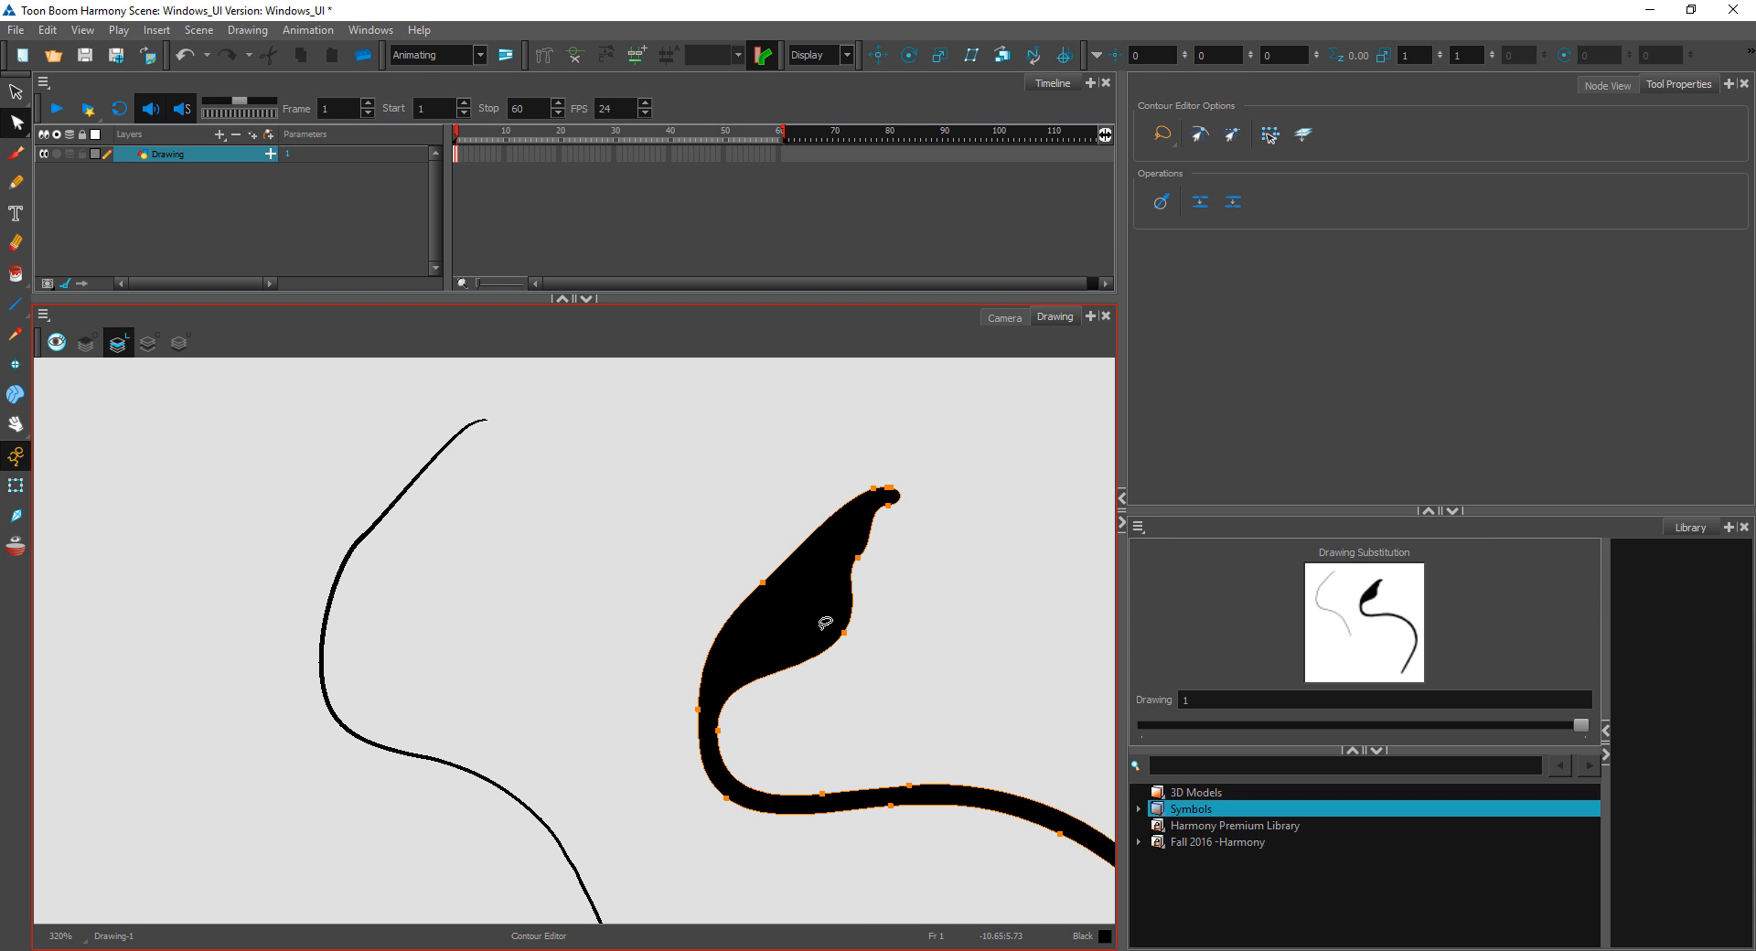
mouse_move(845, 634)
mouse_down()
mouse_move(795, 616)
mouse_move(791, 582)
mouse_move(886, 576)
mouse_up()
key(Delete)
mouse_move(928, 446)
mouse_down()
mouse_move(872, 476)
mouse_move(913, 576)
mouse_up()
key(Delete)
mouse_move(790, 584)
mouse_down()
mouse_move(750, 606)
mouse_move(802, 618)
mouse_move(802, 594)
mouse_up()
Step: Select the pencil line and delete the contour point in the middle of its upper curve
mouse_move(524, 498)
mouse_down()
mouse_move(466, 601)
mouse_move(462, 567)
mouse_move(656, 670)
mouse_move(672, 713)
mouse_move(607, 701)
mouse_up()
key(2)
key(2)
key(Delete)
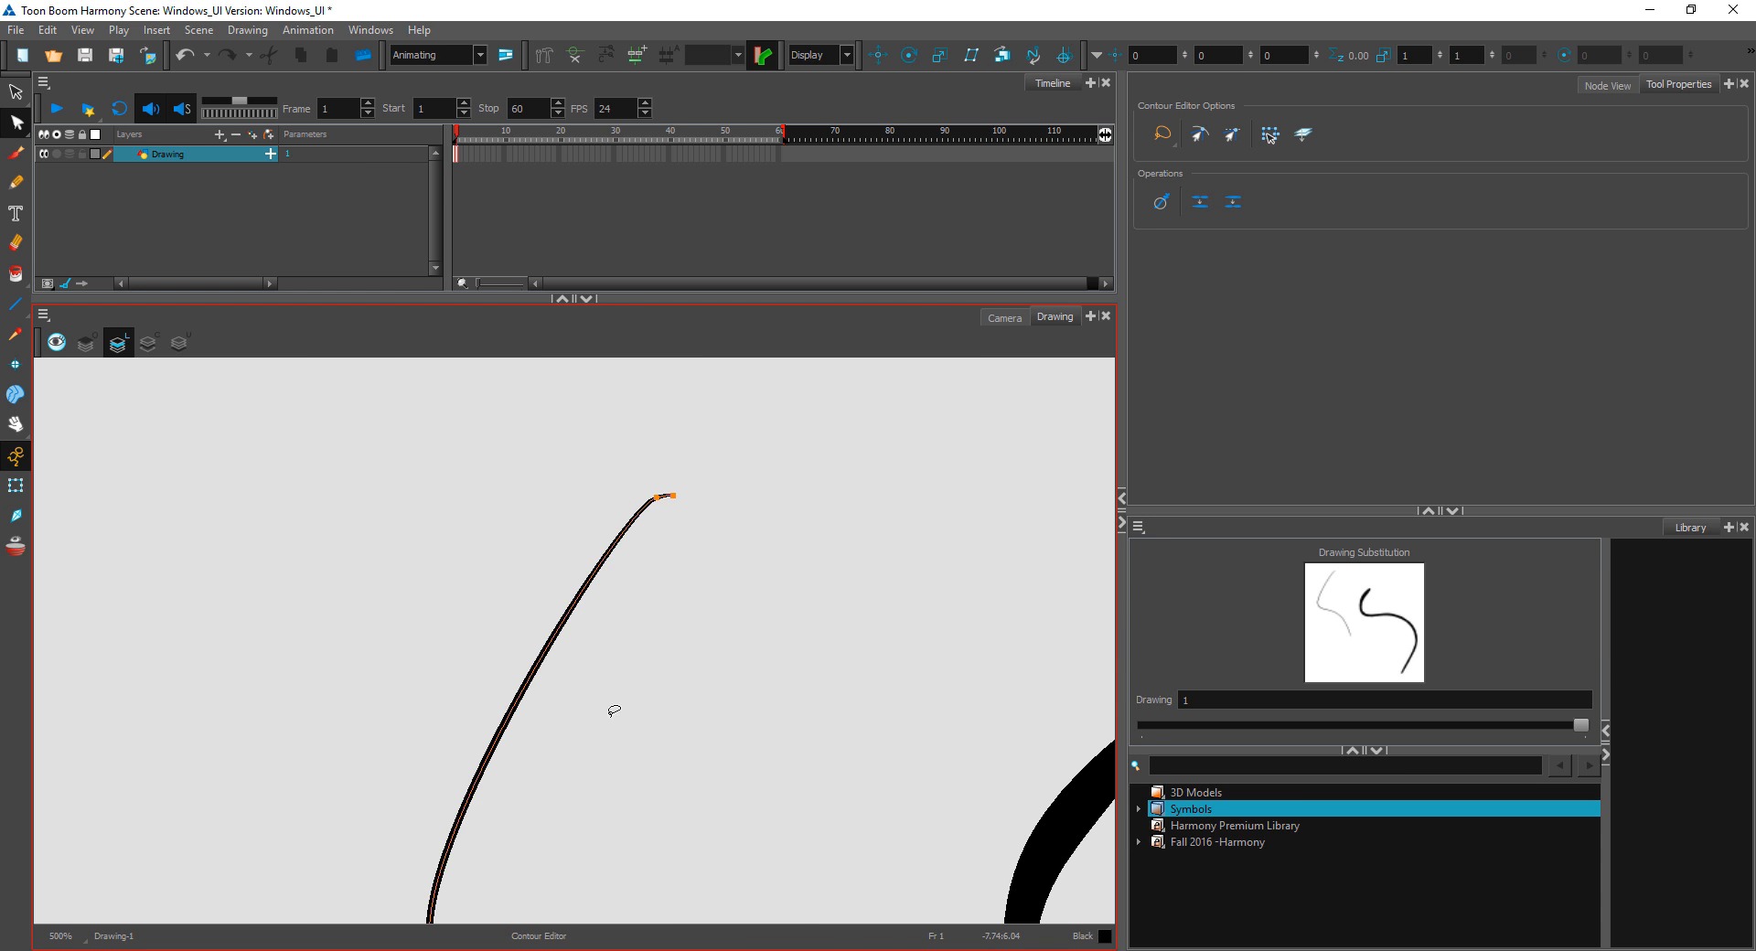
Step: Move the point near the pencil line's upper end down and outward to form an angular bend, and deselect the line
drag(631, 795, 653, 722)
key(1)
key(1)
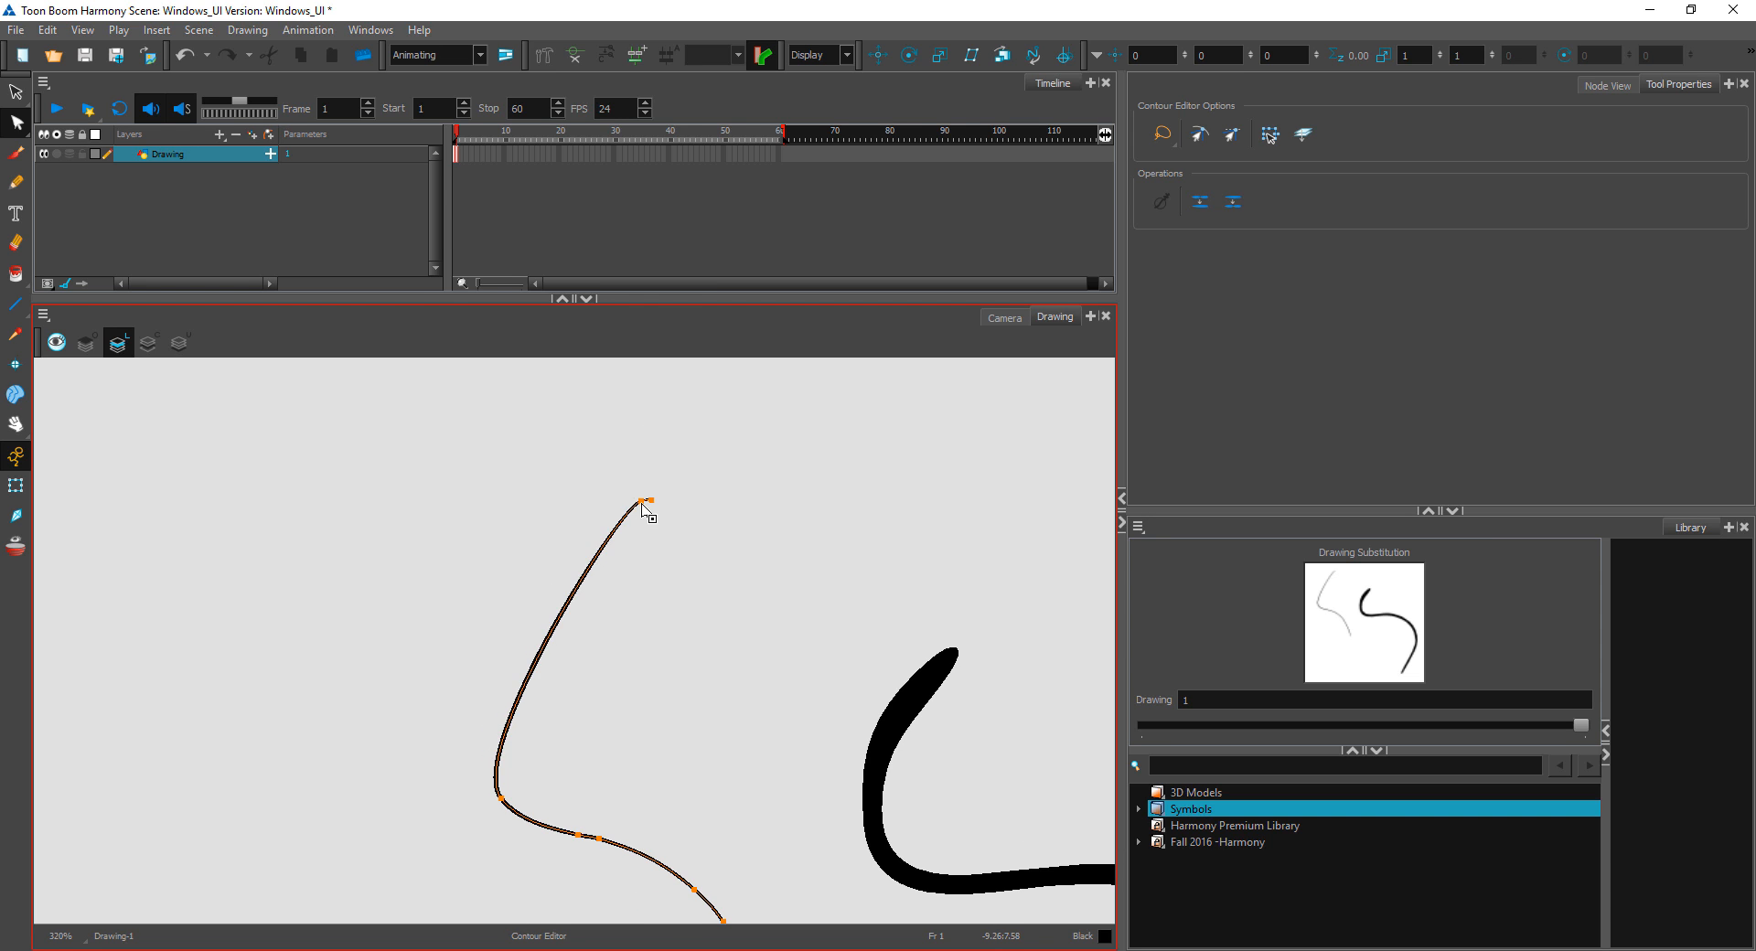
mouse_move(643, 504)
mouse_down()
mouse_move(494, 560)
mouse_move(454, 503)
mouse_move(729, 681)
mouse_move(480, 554)
mouse_move(482, 613)
mouse_move(528, 585)
mouse_up()
click(588, 588)
Step: Inspect the pencil line's upper segment and tip up close in the Drawing view
key(2)
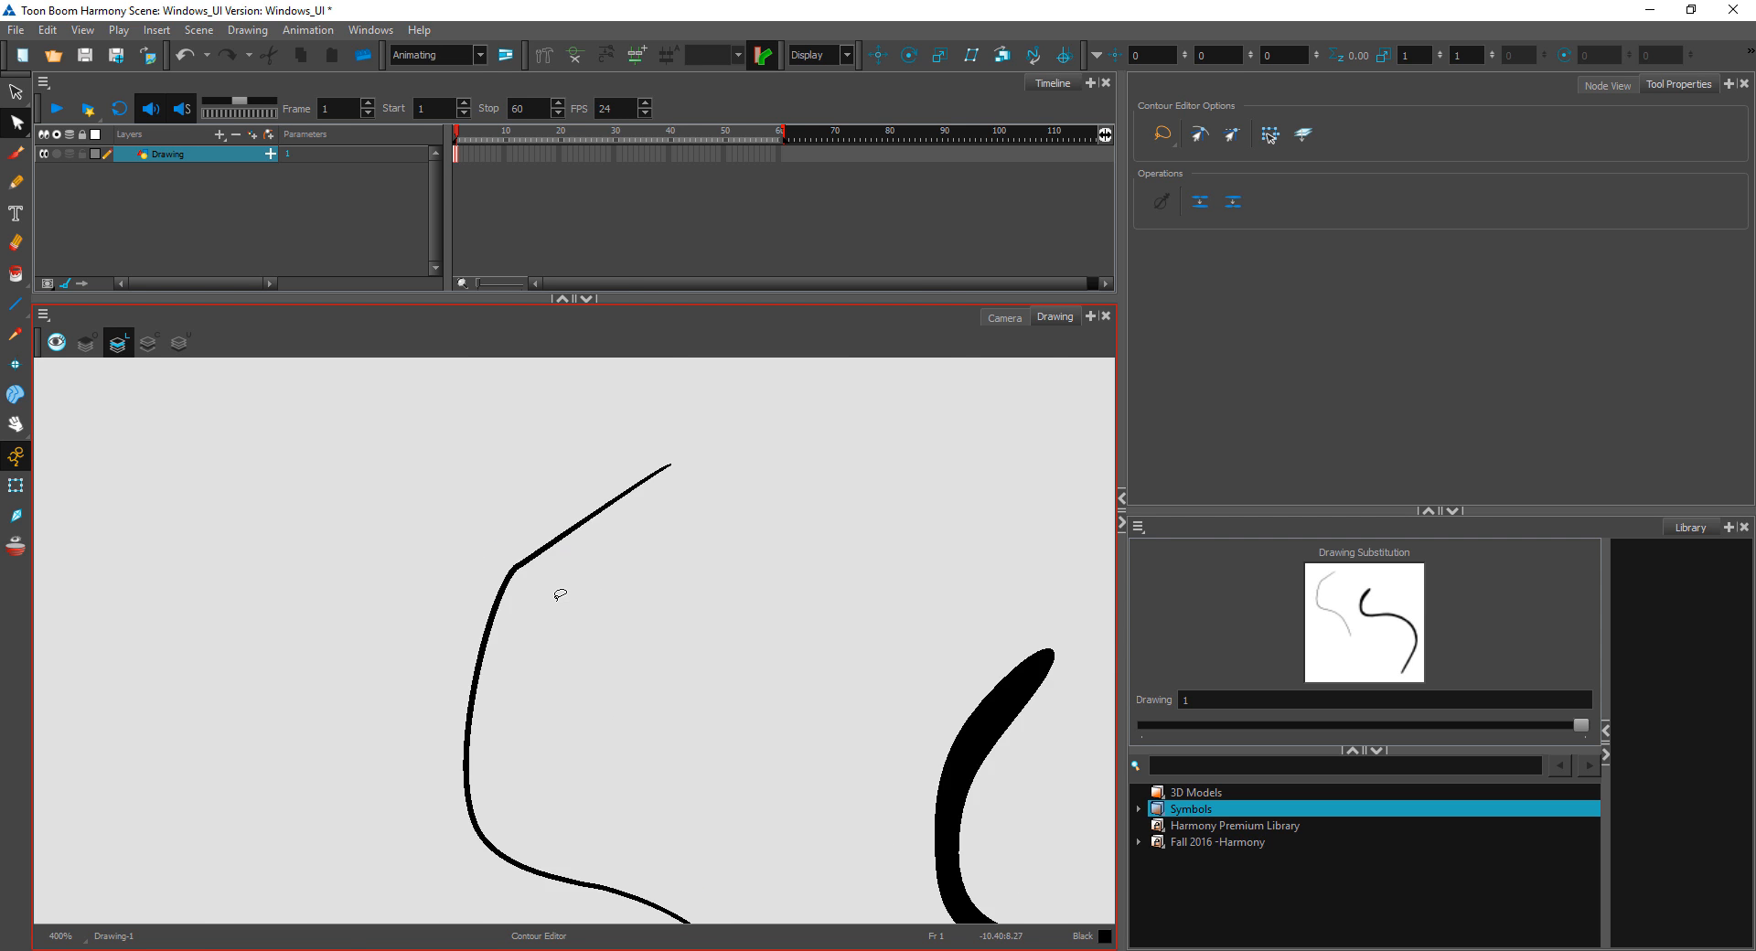
key(2)
key(2)
key(2)
key(space)
drag(653, 510, 647, 707)
mouse_move(833, 435)
mouse_down()
mouse_move(778, 582)
mouse_move(792, 448)
mouse_up()
key(2)
key(2)
drag(844, 397, 711, 497)
click(842, 499)
key(space)
drag(849, 515, 772, 615)
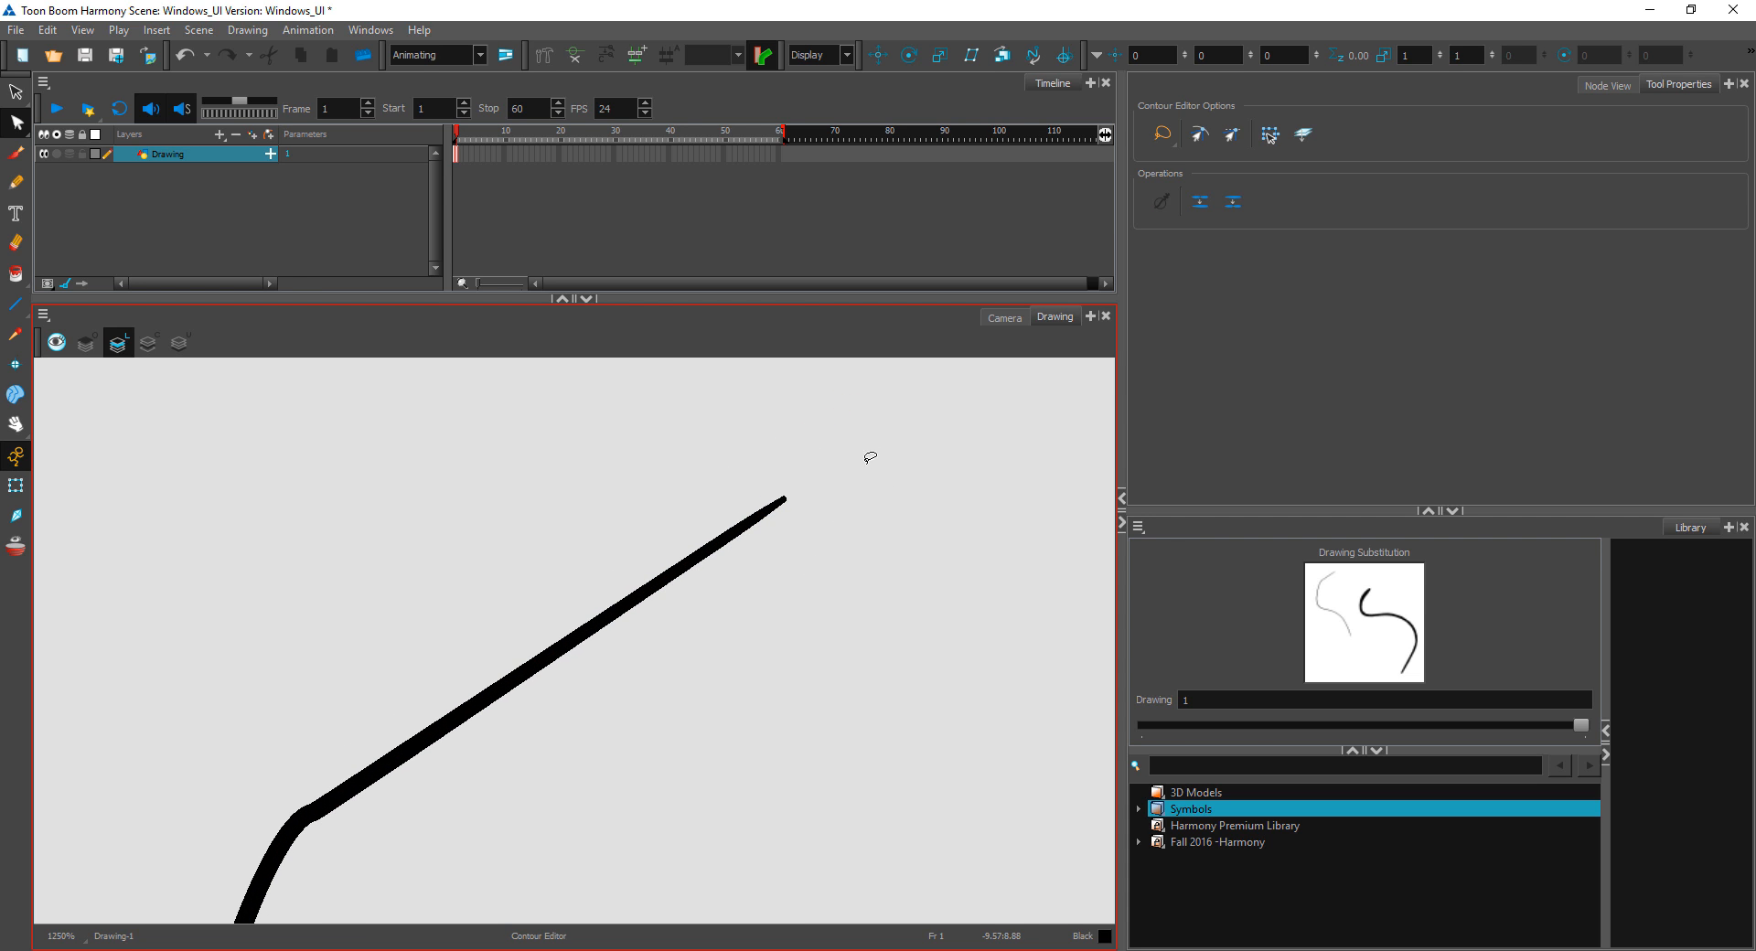
Step: Switch to the Pencil Editor and select the pencil line near its upper tip
drag(866, 453, 759, 638)
click(733, 659)
click(216, 267)
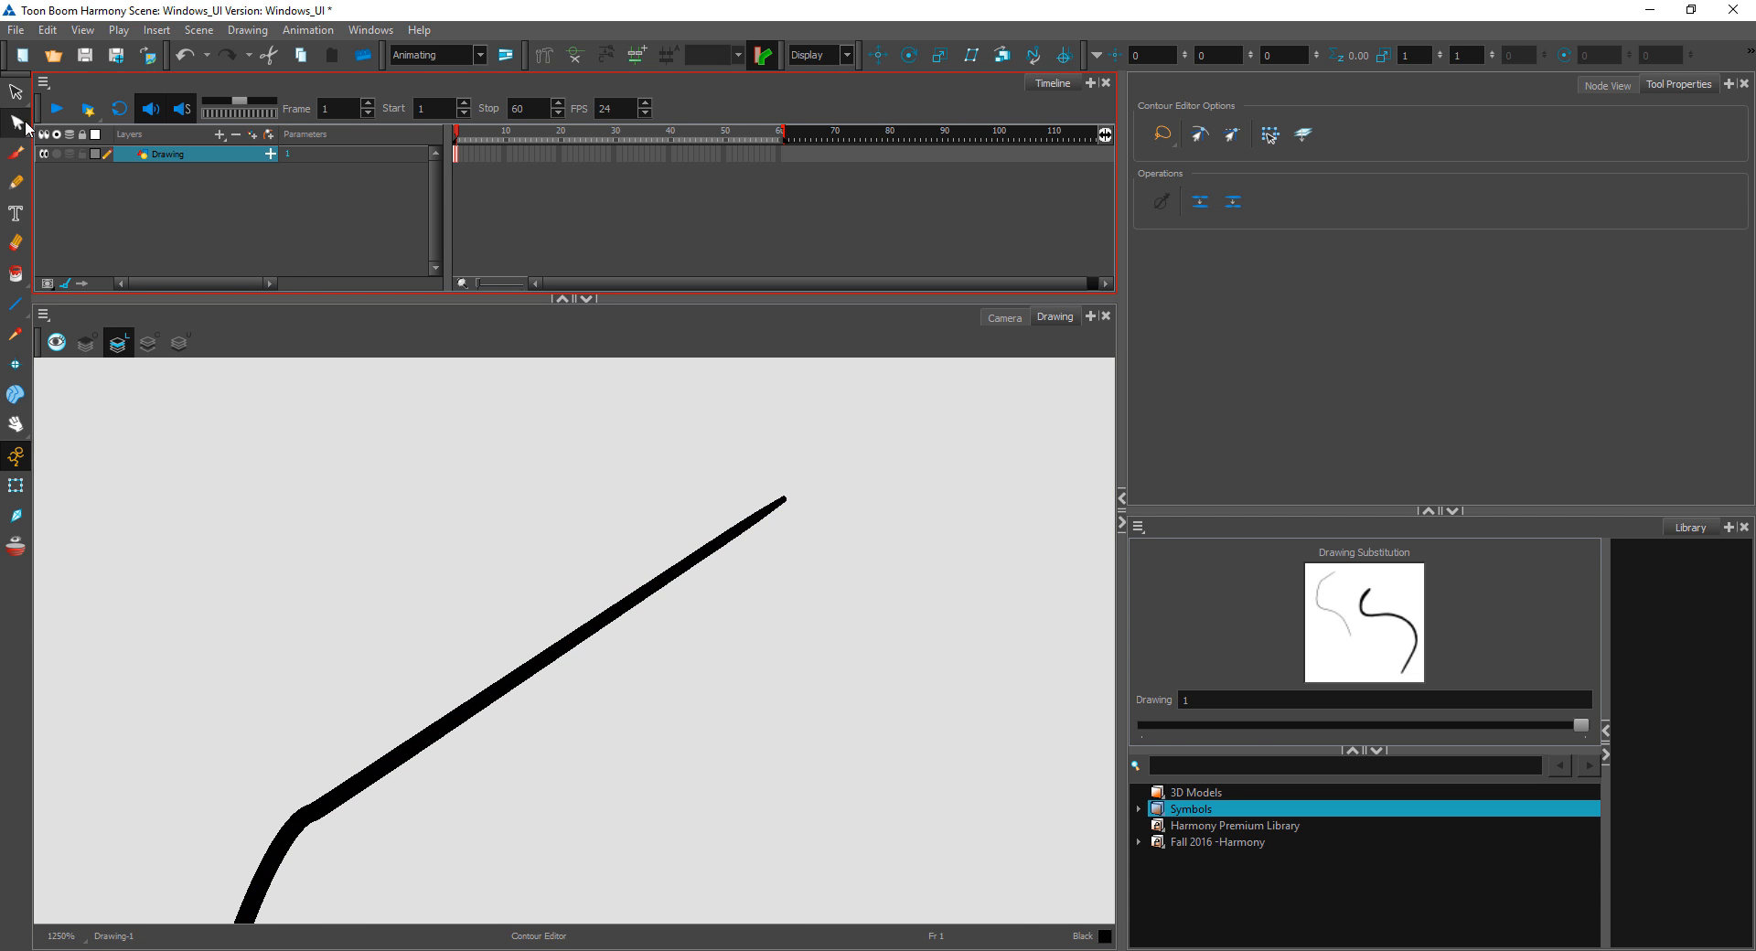
click(17, 122)
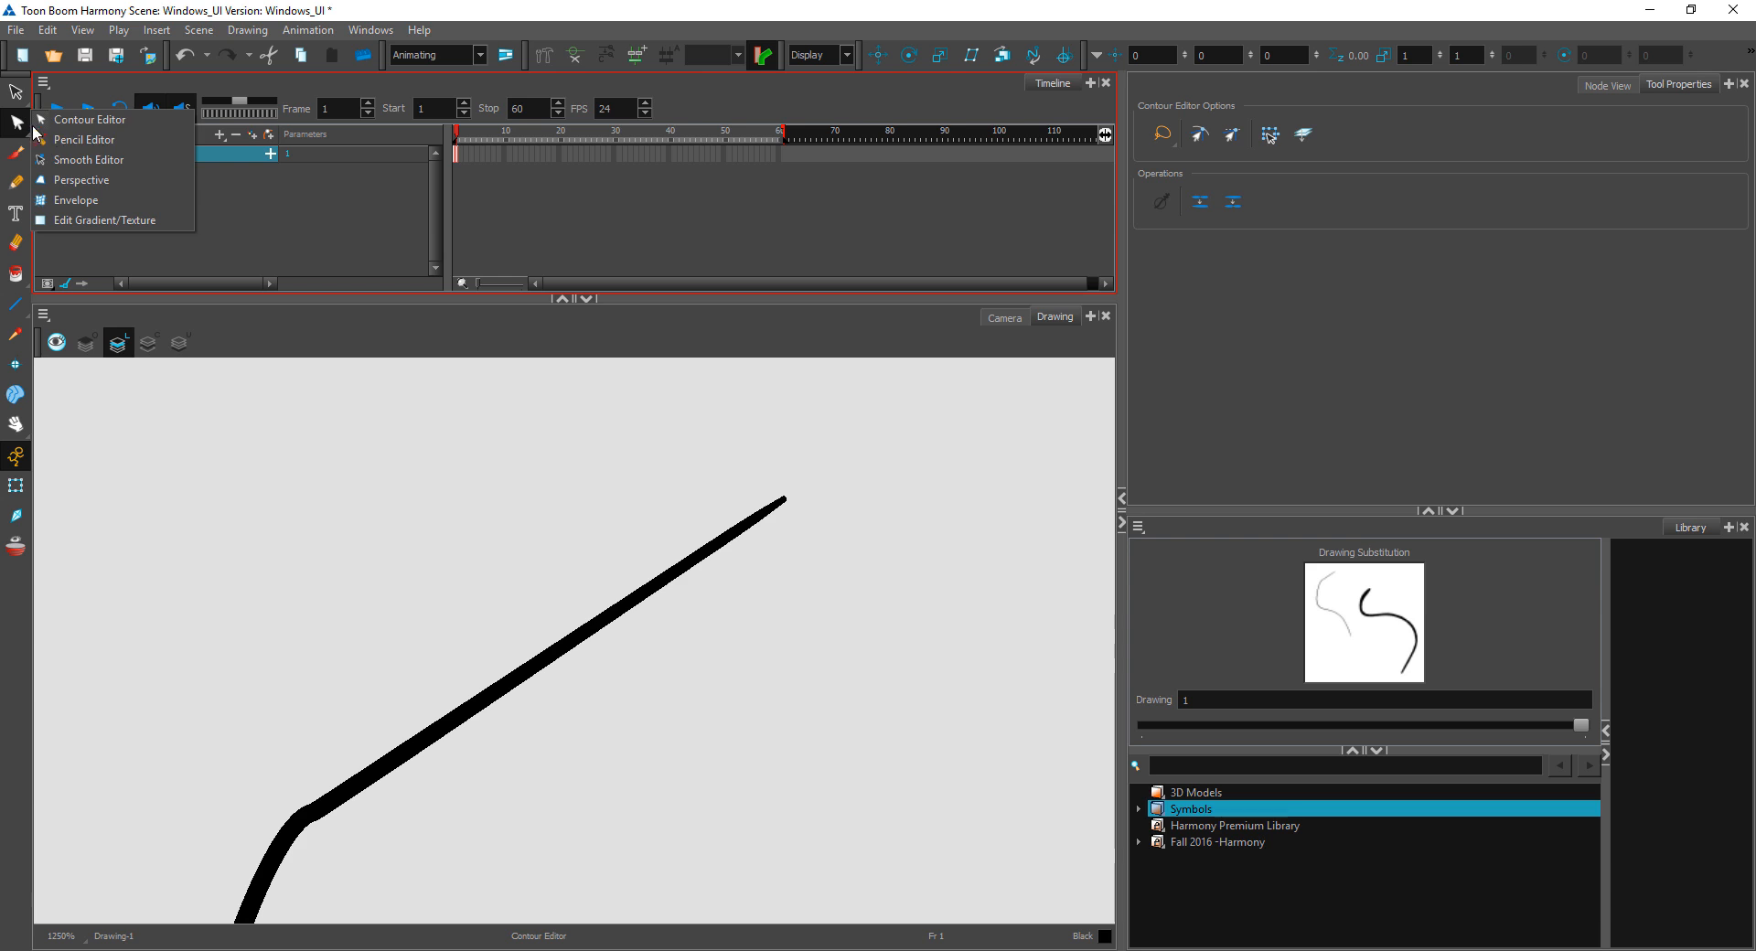
click(84, 140)
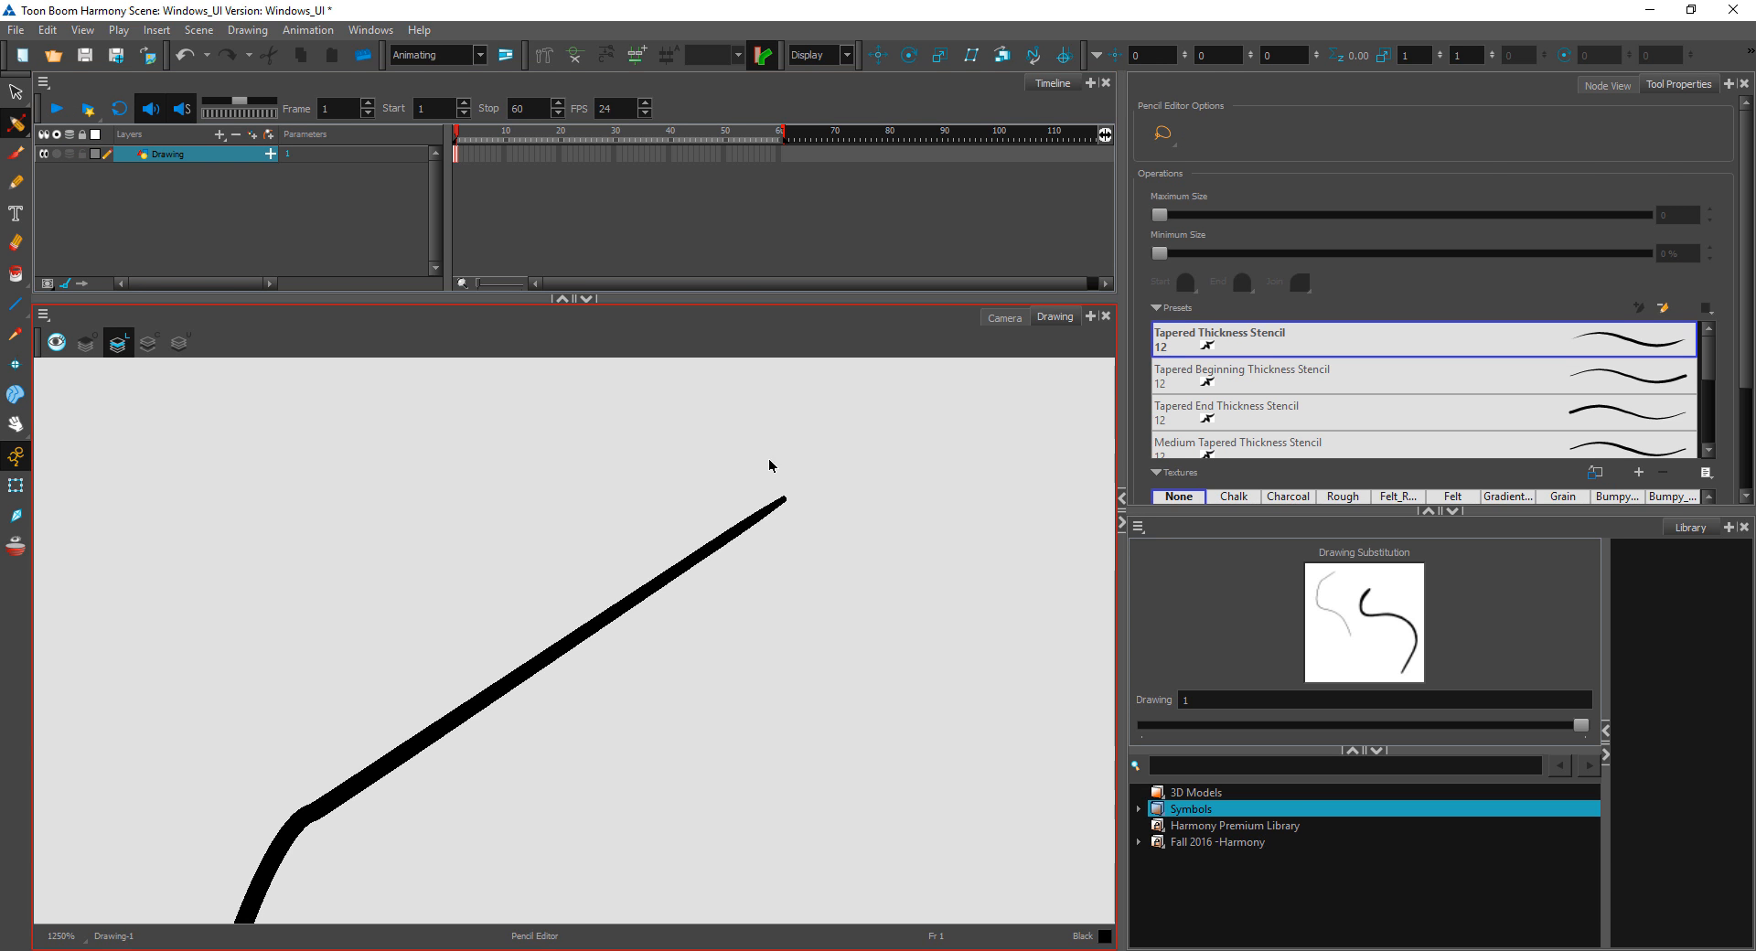
click(715, 540)
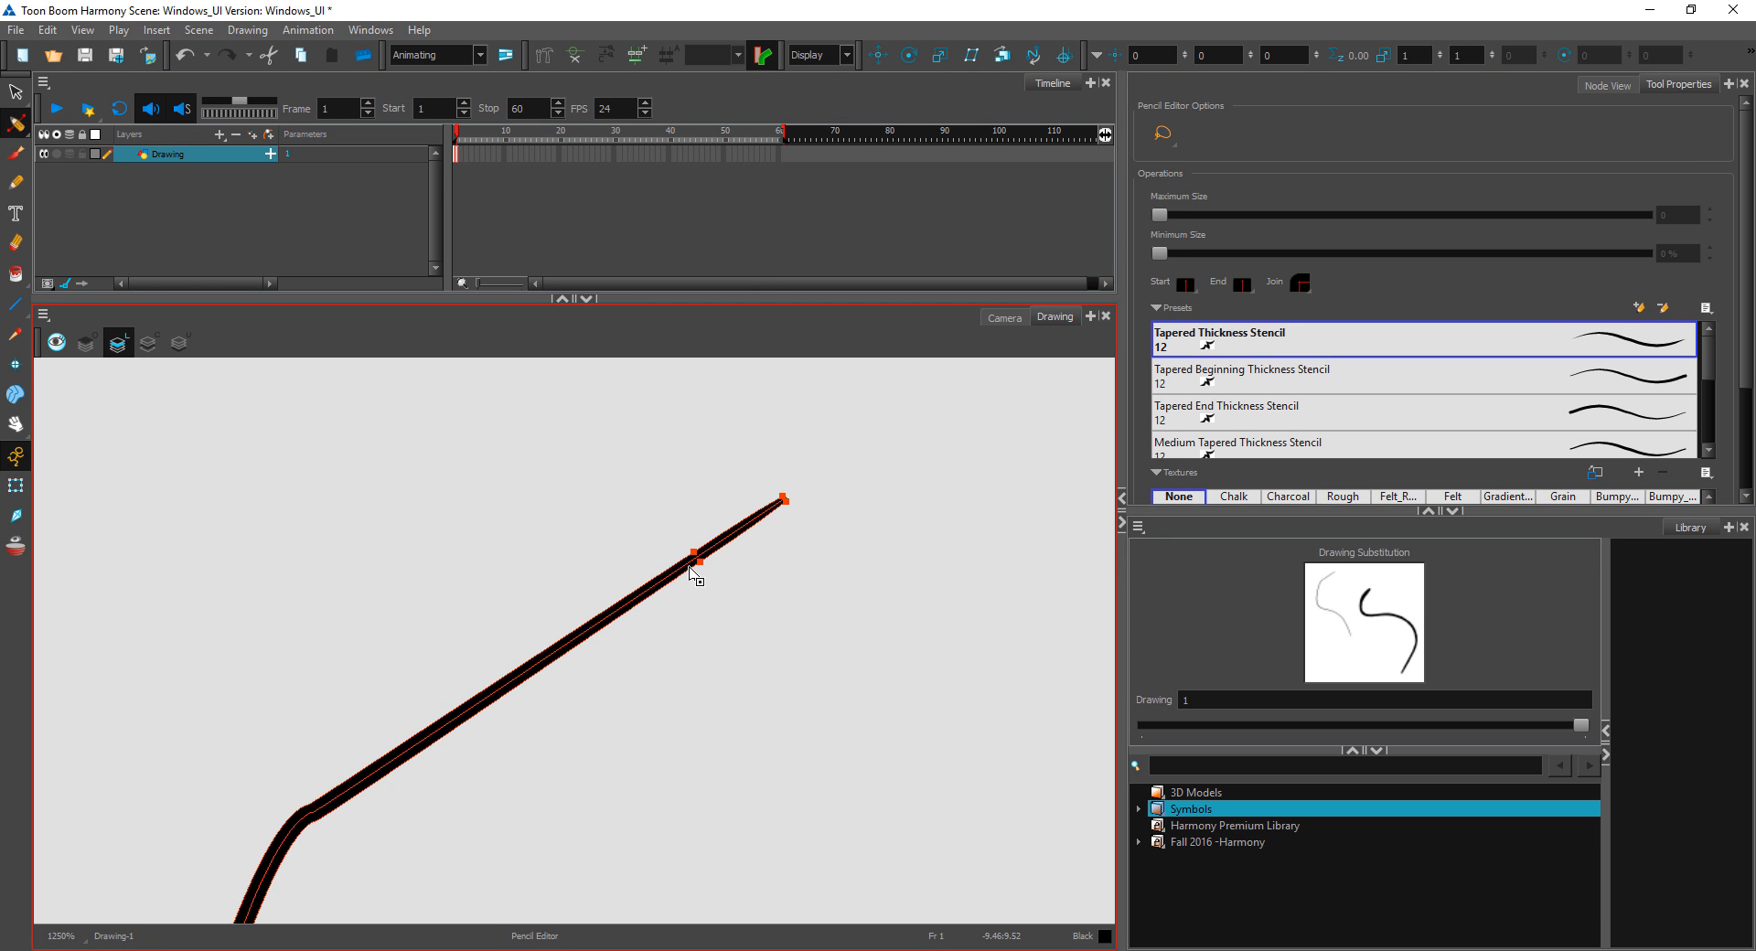
Step: Widen the pencil line's upper tip by pulling its thickness point outward to a maximum size of about 5.8
key(2)
key(2)
key(space)
mouse_move(988, 463)
mouse_down()
mouse_move(916, 547)
mouse_move(822, 518)
mouse_up()
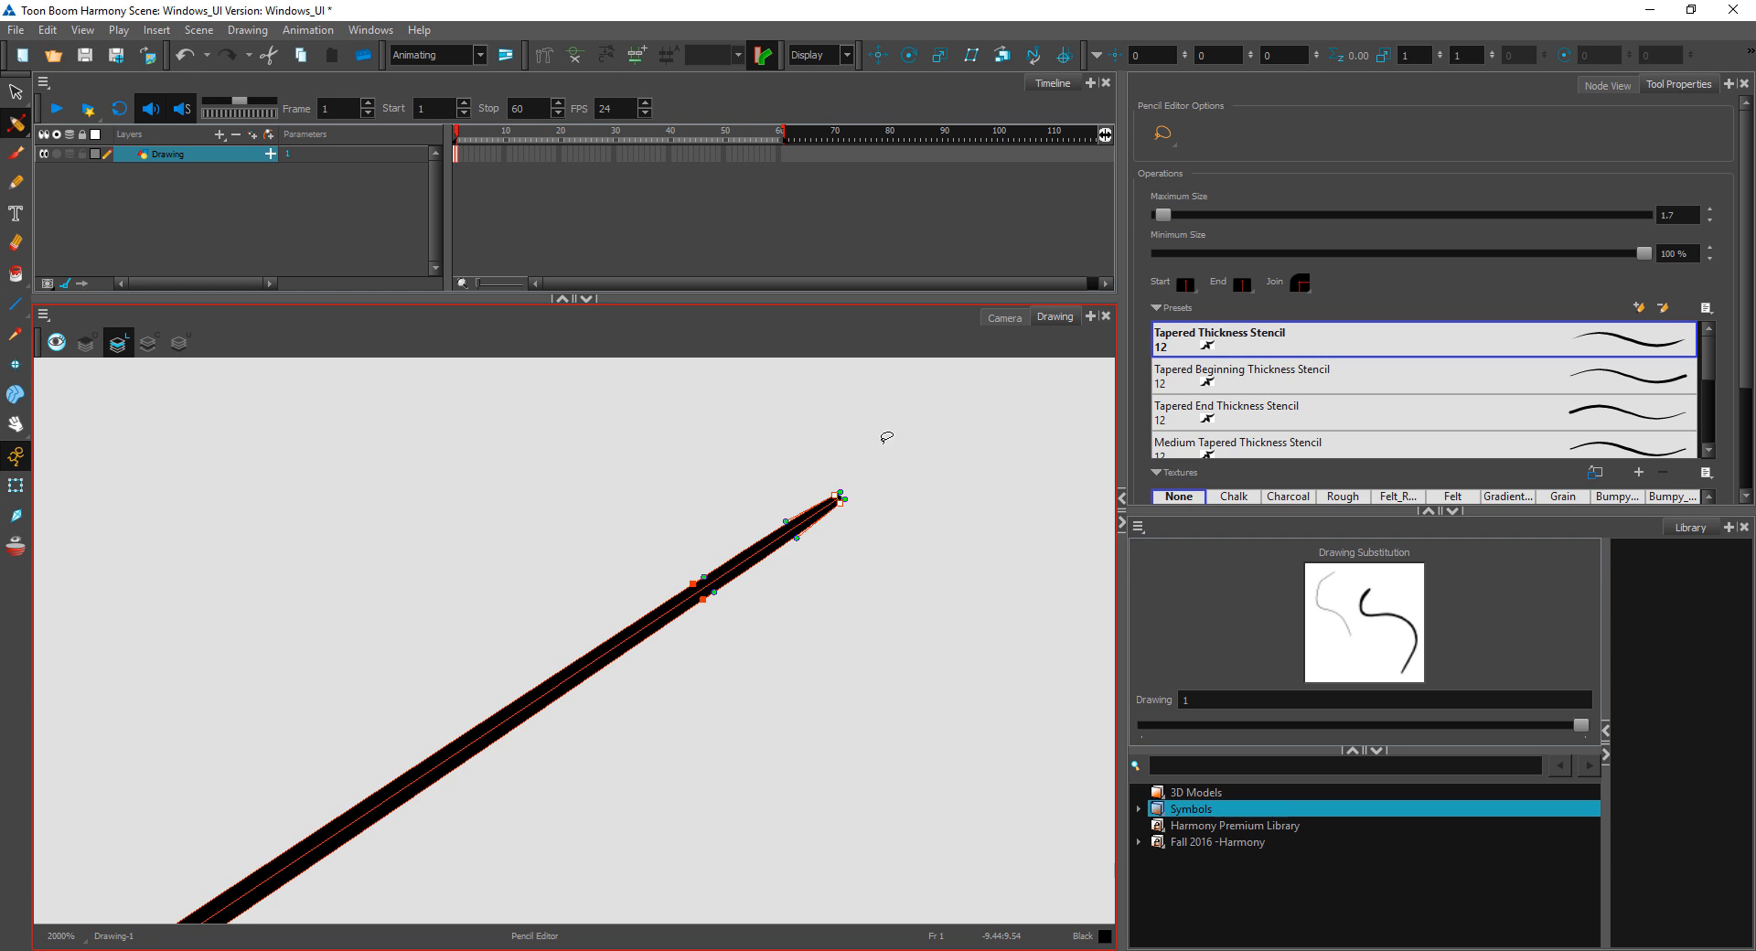
mouse_move(856, 501)
mouse_down()
mouse_move(876, 517)
mouse_move(822, 566)
mouse_move(797, 517)
mouse_move(863, 460)
mouse_move(888, 492)
mouse_up()
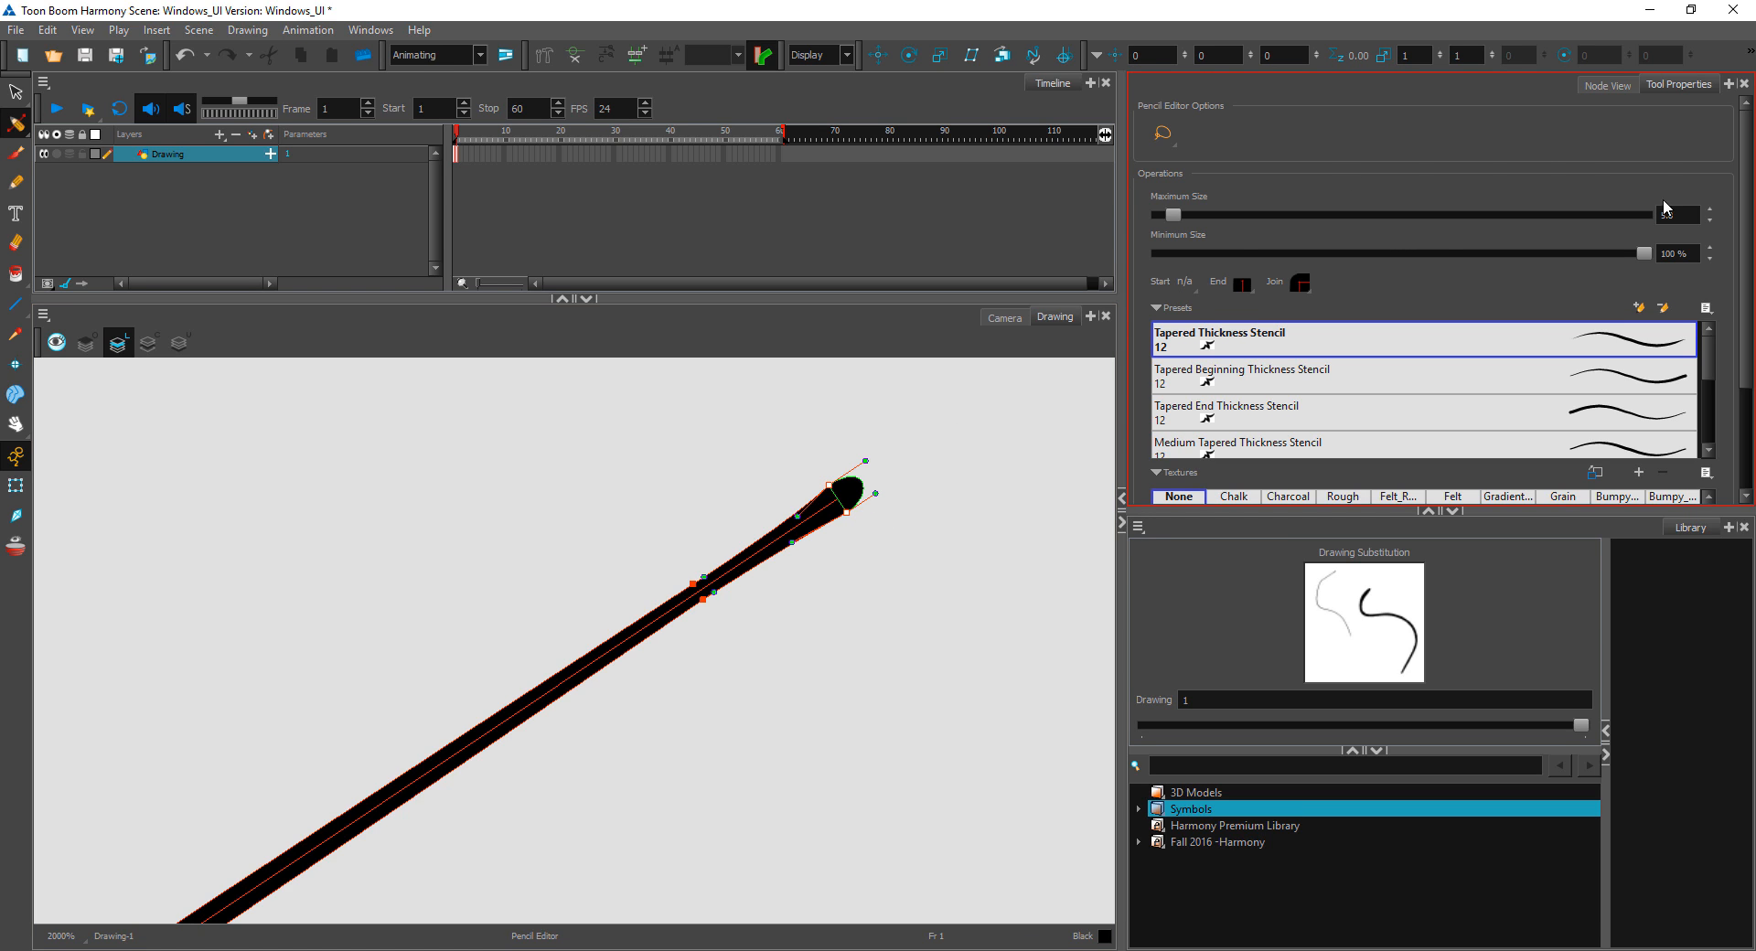
Step: Give the pencil line flat start and end tips, and deselect it
click(1185, 282)
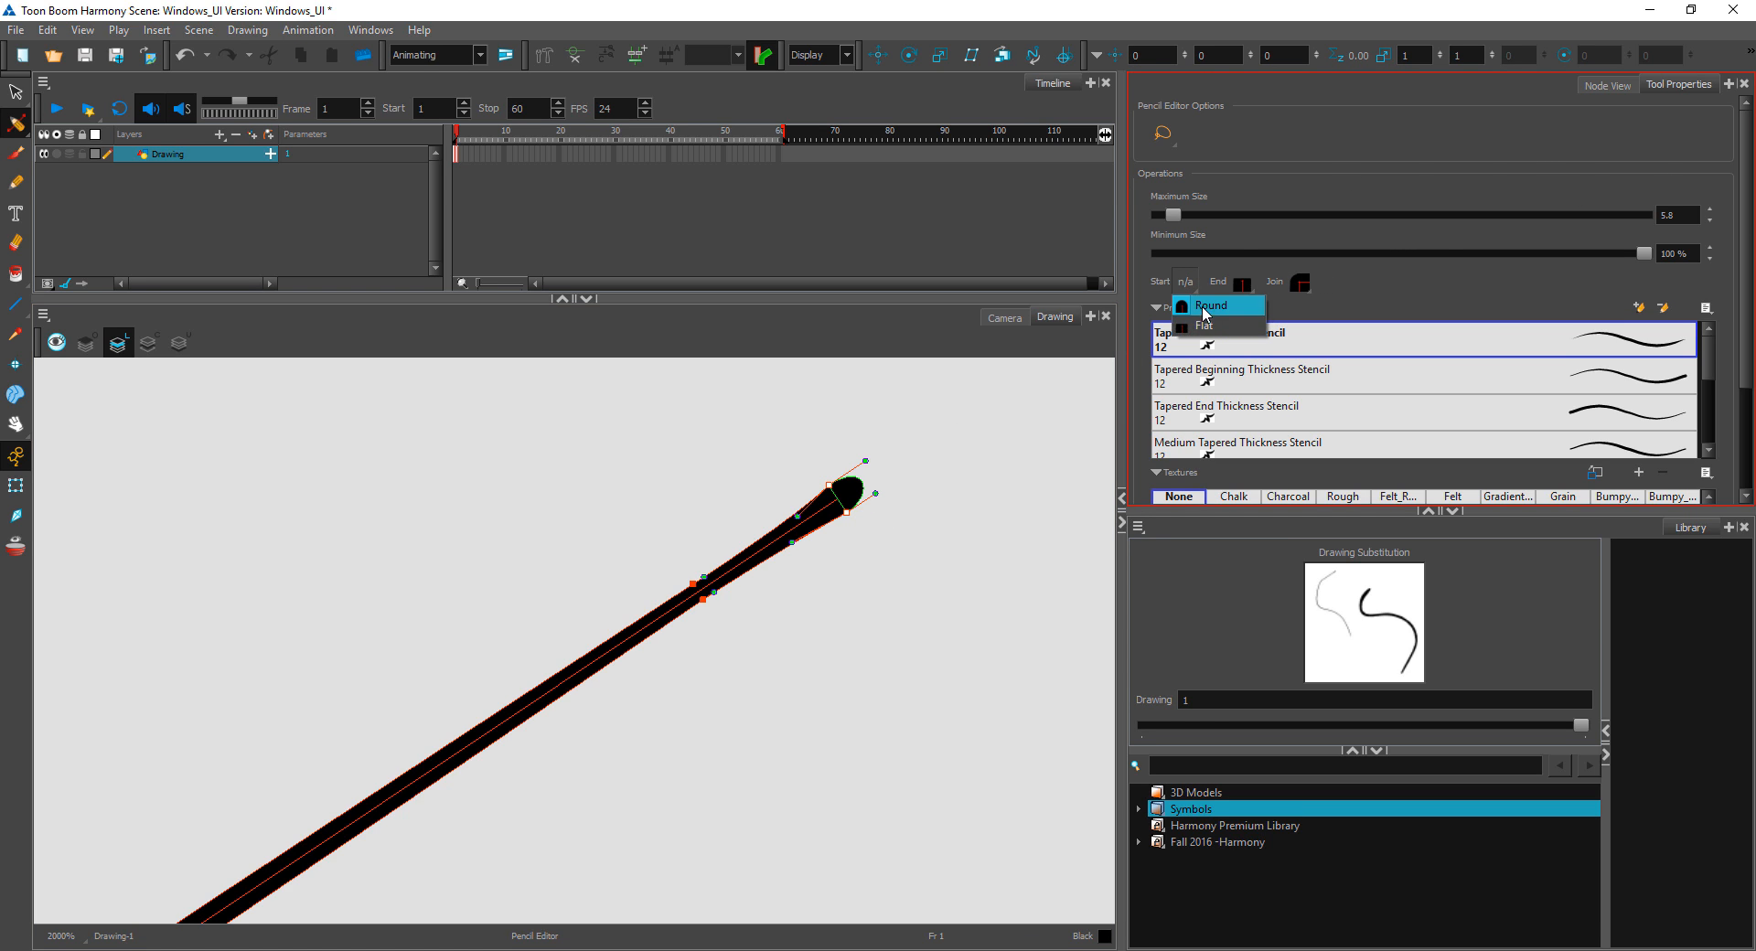
click(1203, 327)
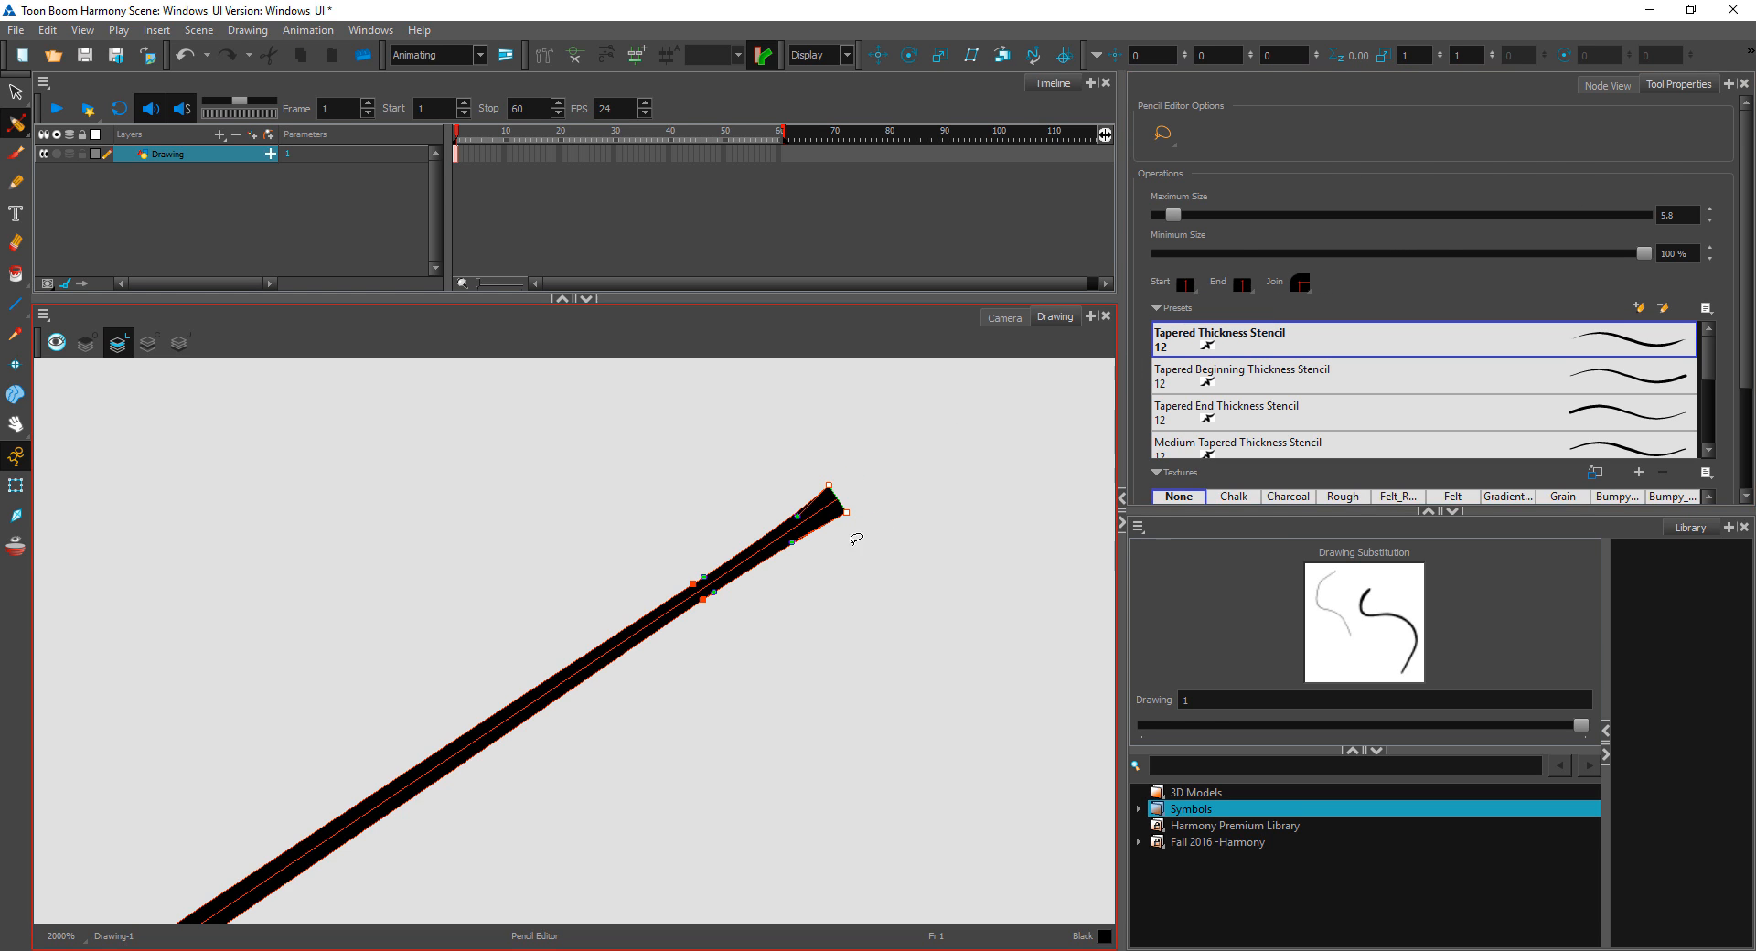
click(1242, 284)
click(1269, 310)
click(839, 539)
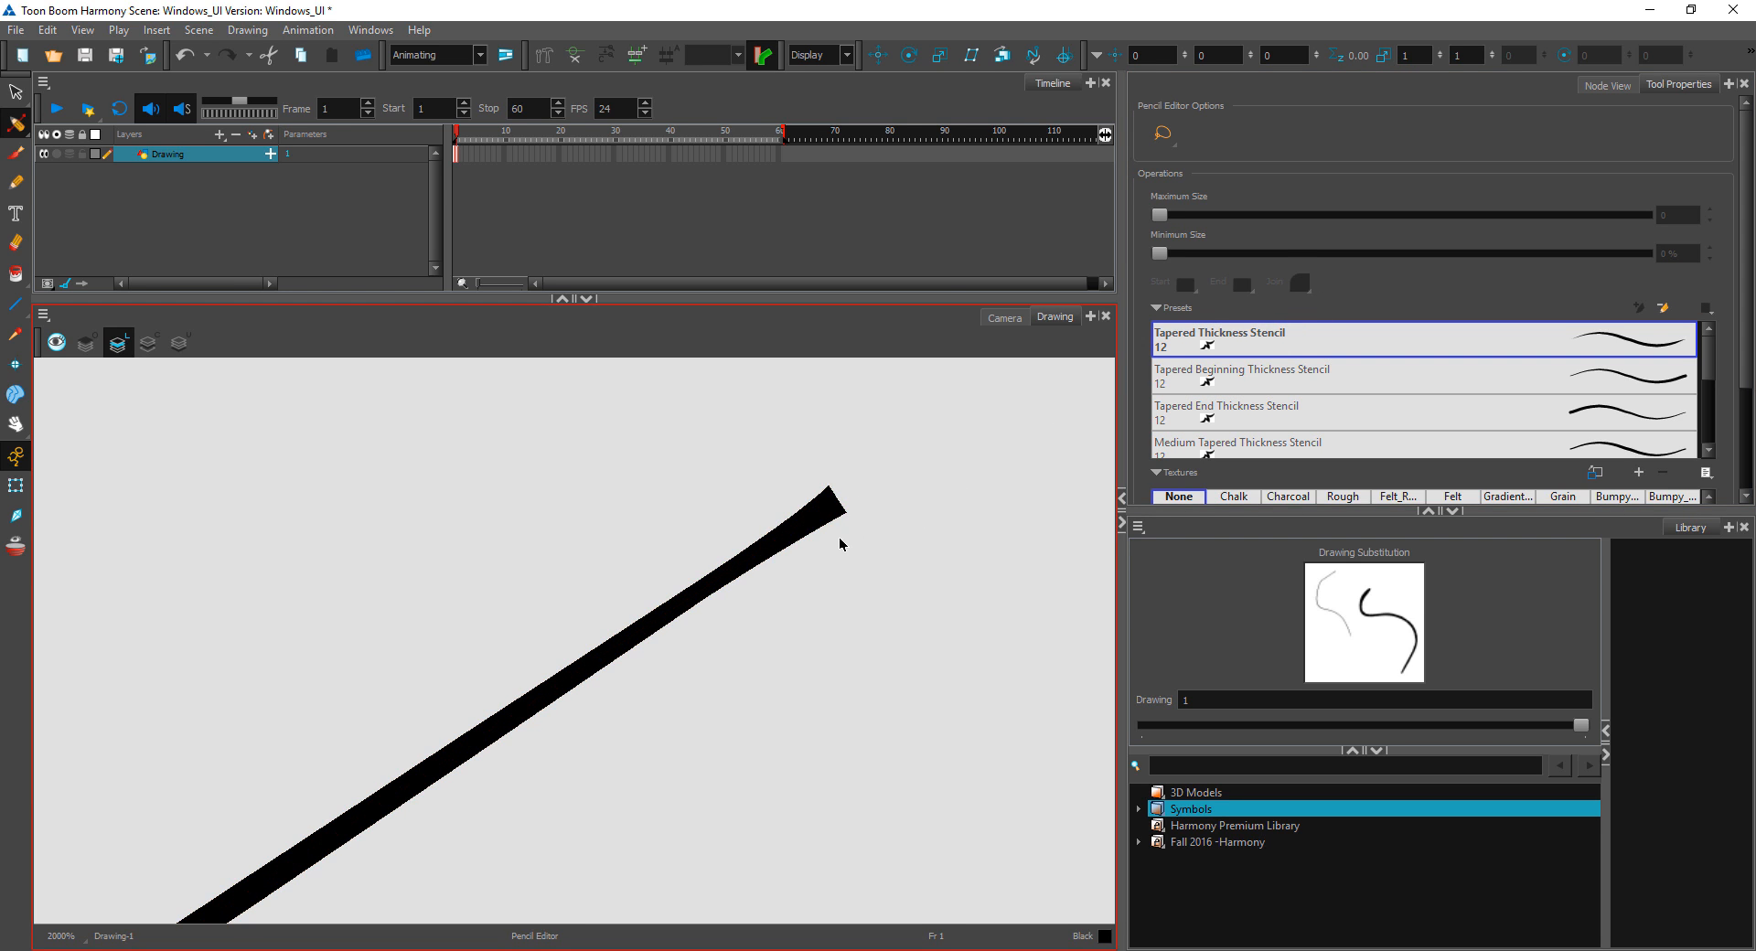
click(813, 505)
scroll(858, 581, down, 1)
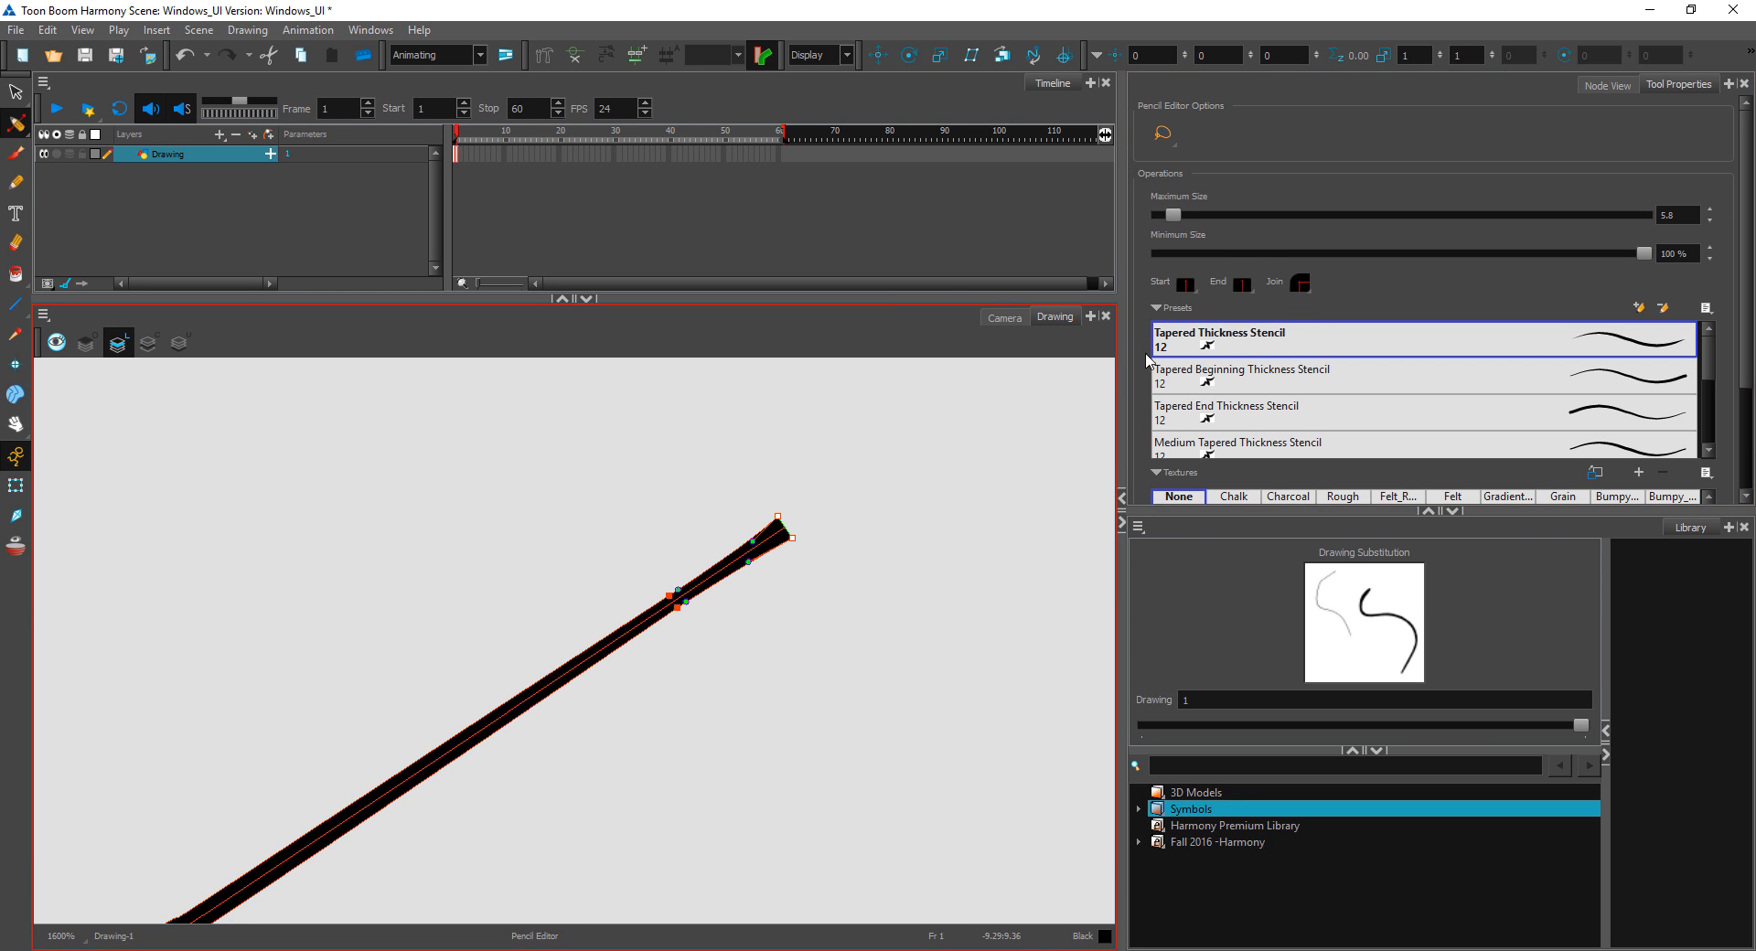
click(1243, 288)
click(1259, 328)
click(877, 536)
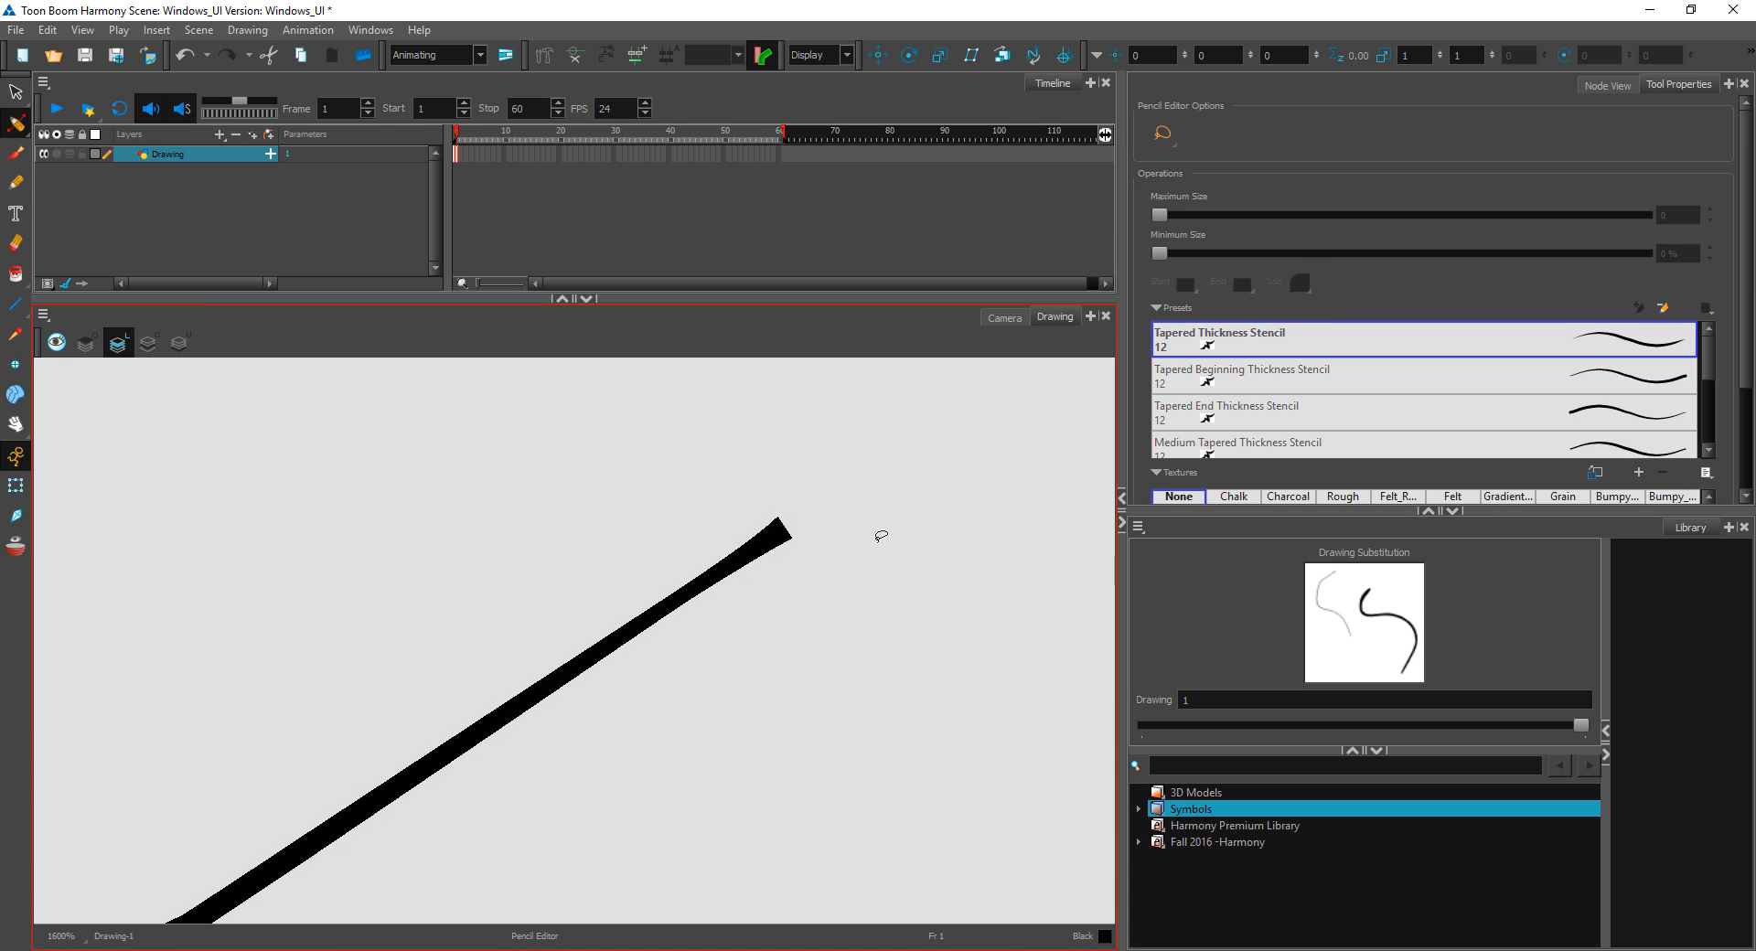
Step: With the Contour Editor, raise the pencil line's bend point, nudge its end point slightly up and outward, and deselect the line
scroll(838, 621, down, 3)
scroll(757, 694, down, 1)
click(16, 123)
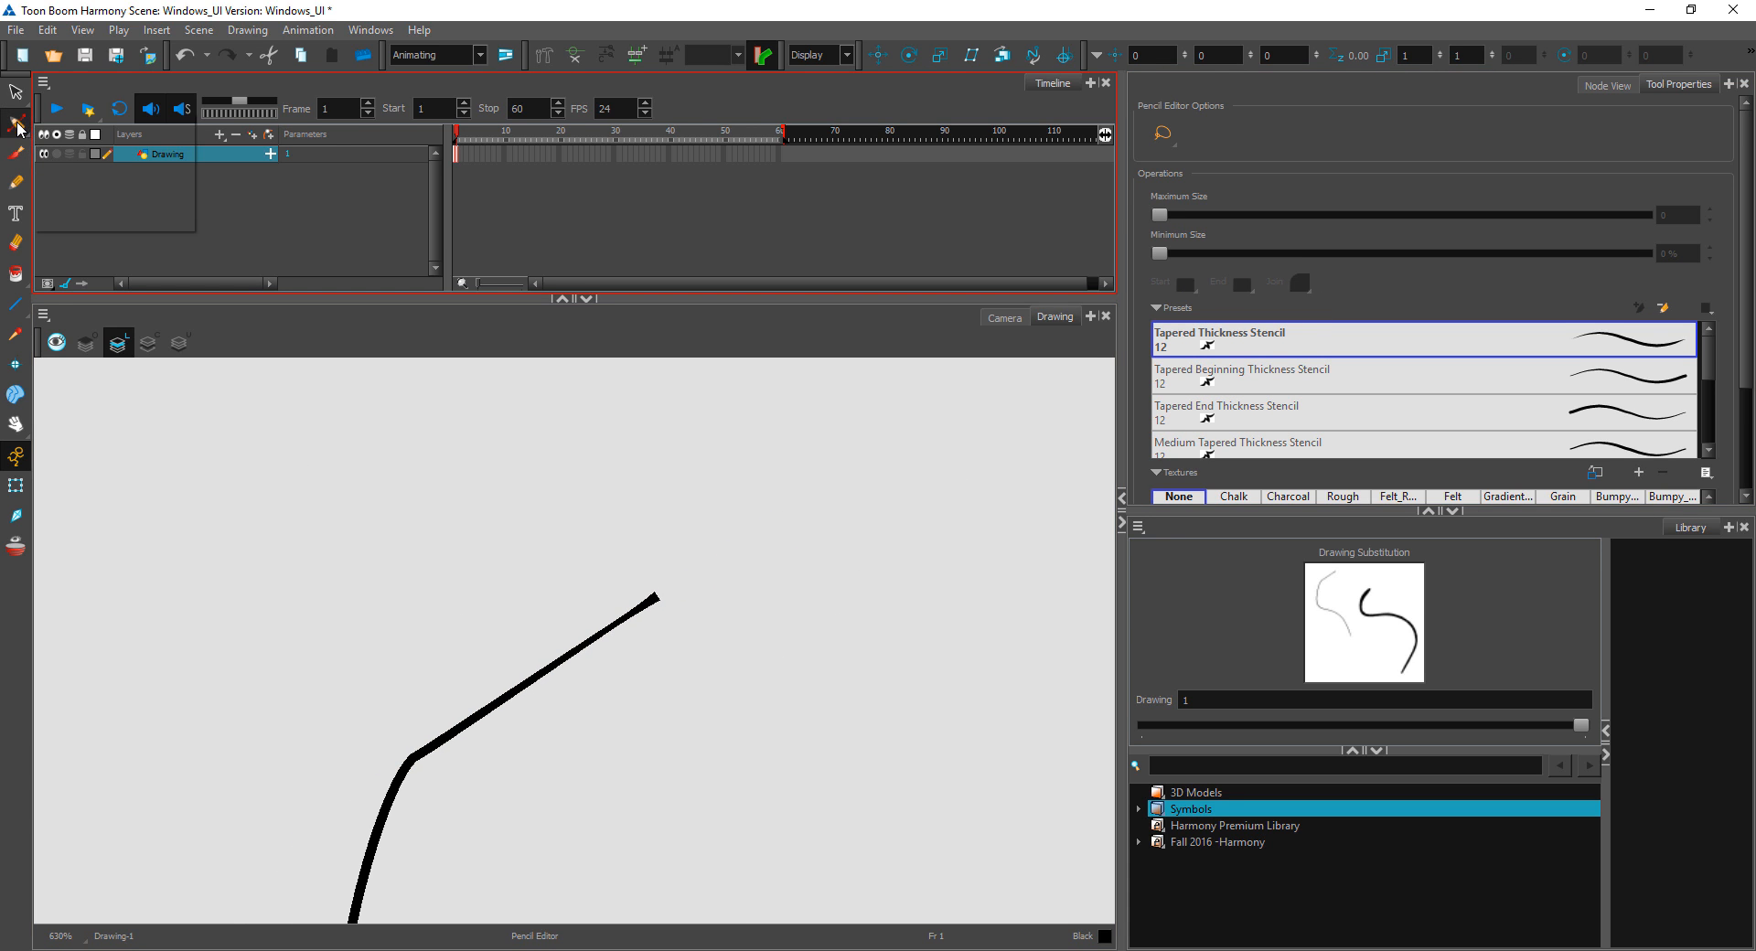
click(40, 123)
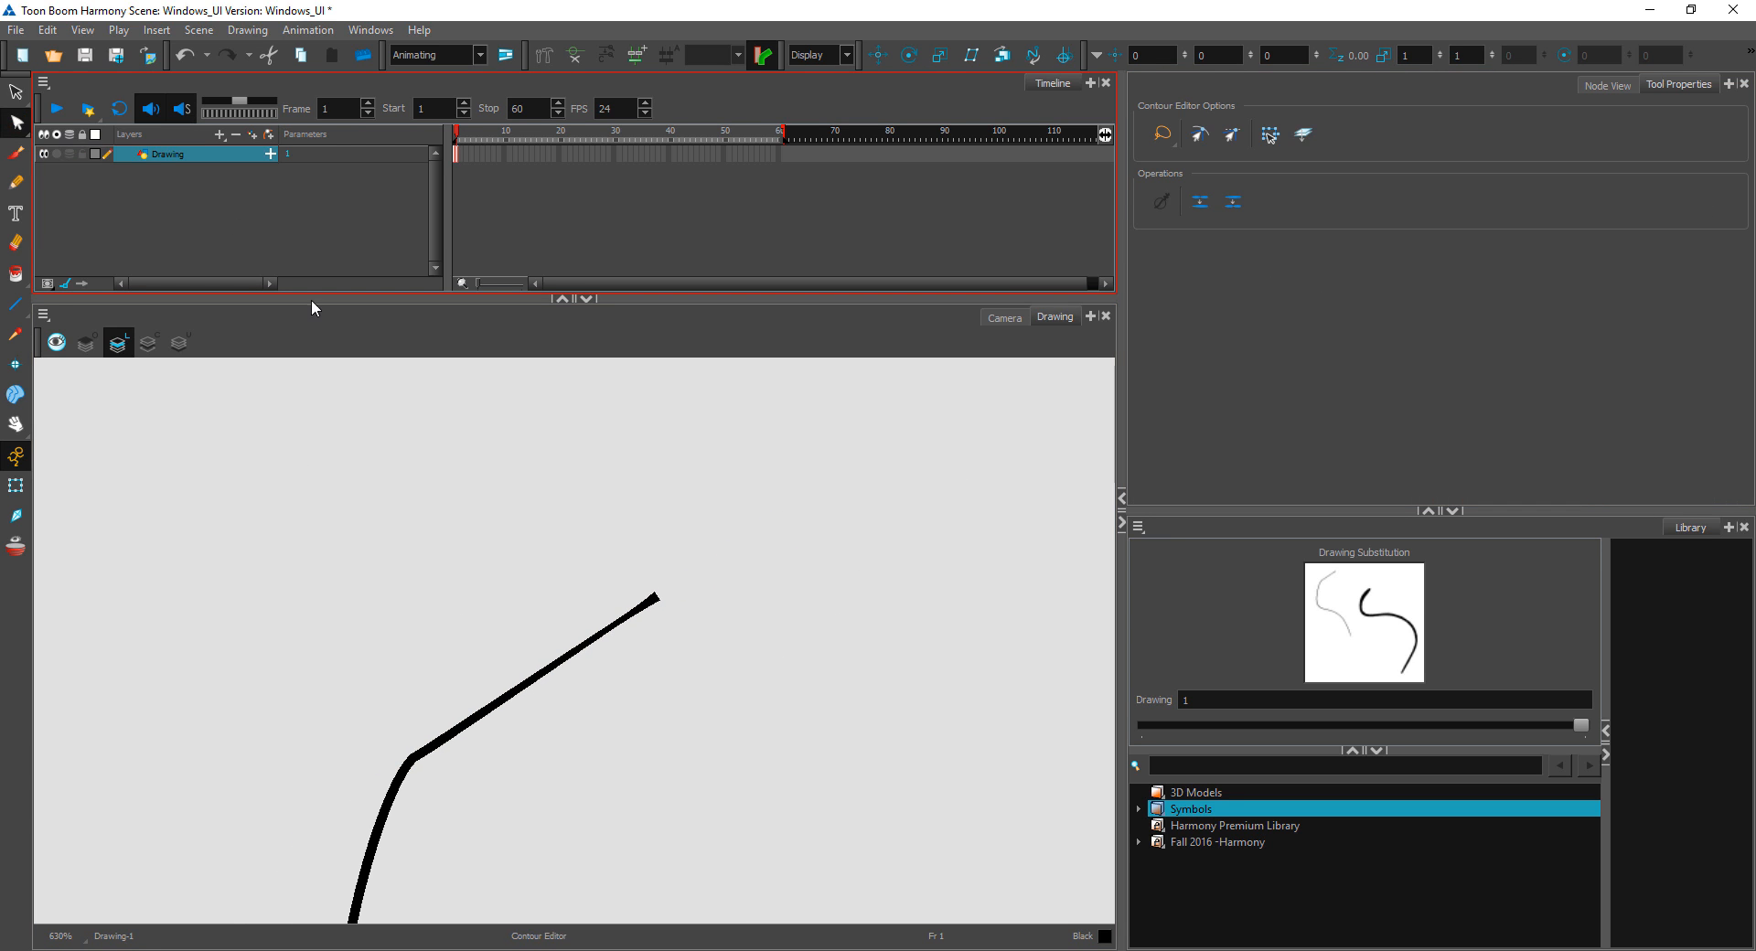
click(456, 731)
drag(419, 757, 462, 491)
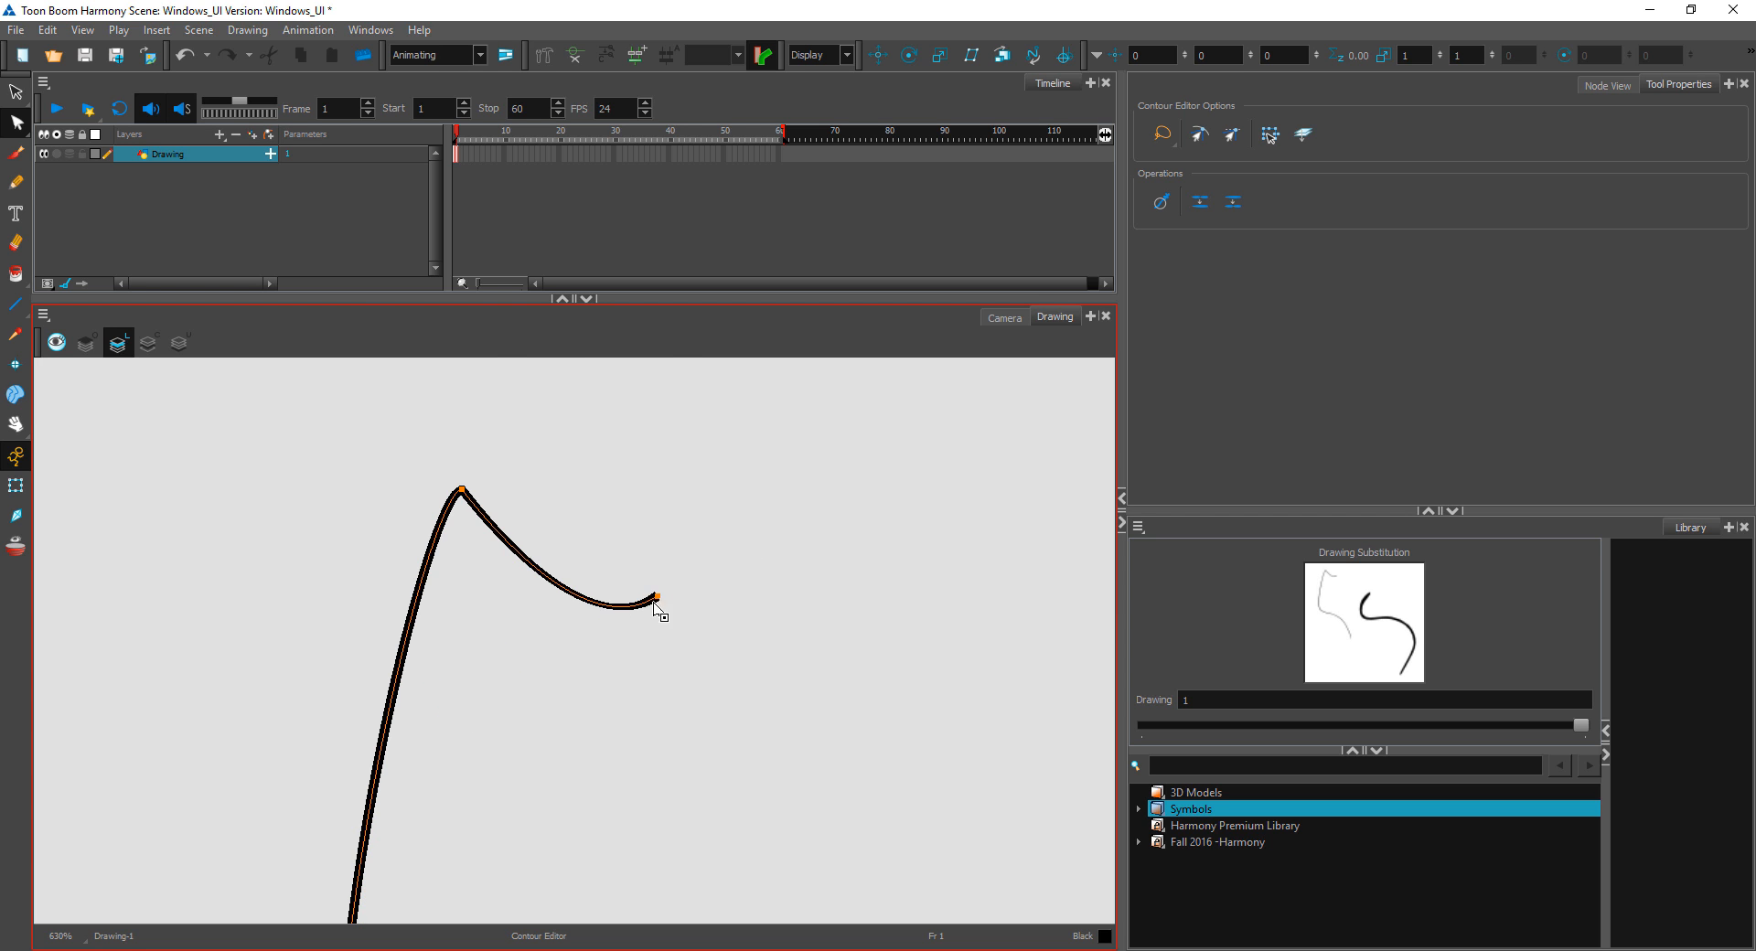
mouse_move(656, 599)
mouse_down()
mouse_move(794, 540)
mouse_move(714, 666)
mouse_move(686, 582)
mouse_up()
click(763, 525)
Step: Compare the contour points of the pencil line and the brush stroke by selecting each in turn
key(1)
key(1)
key(1)
drag(903, 776, 817, 585)
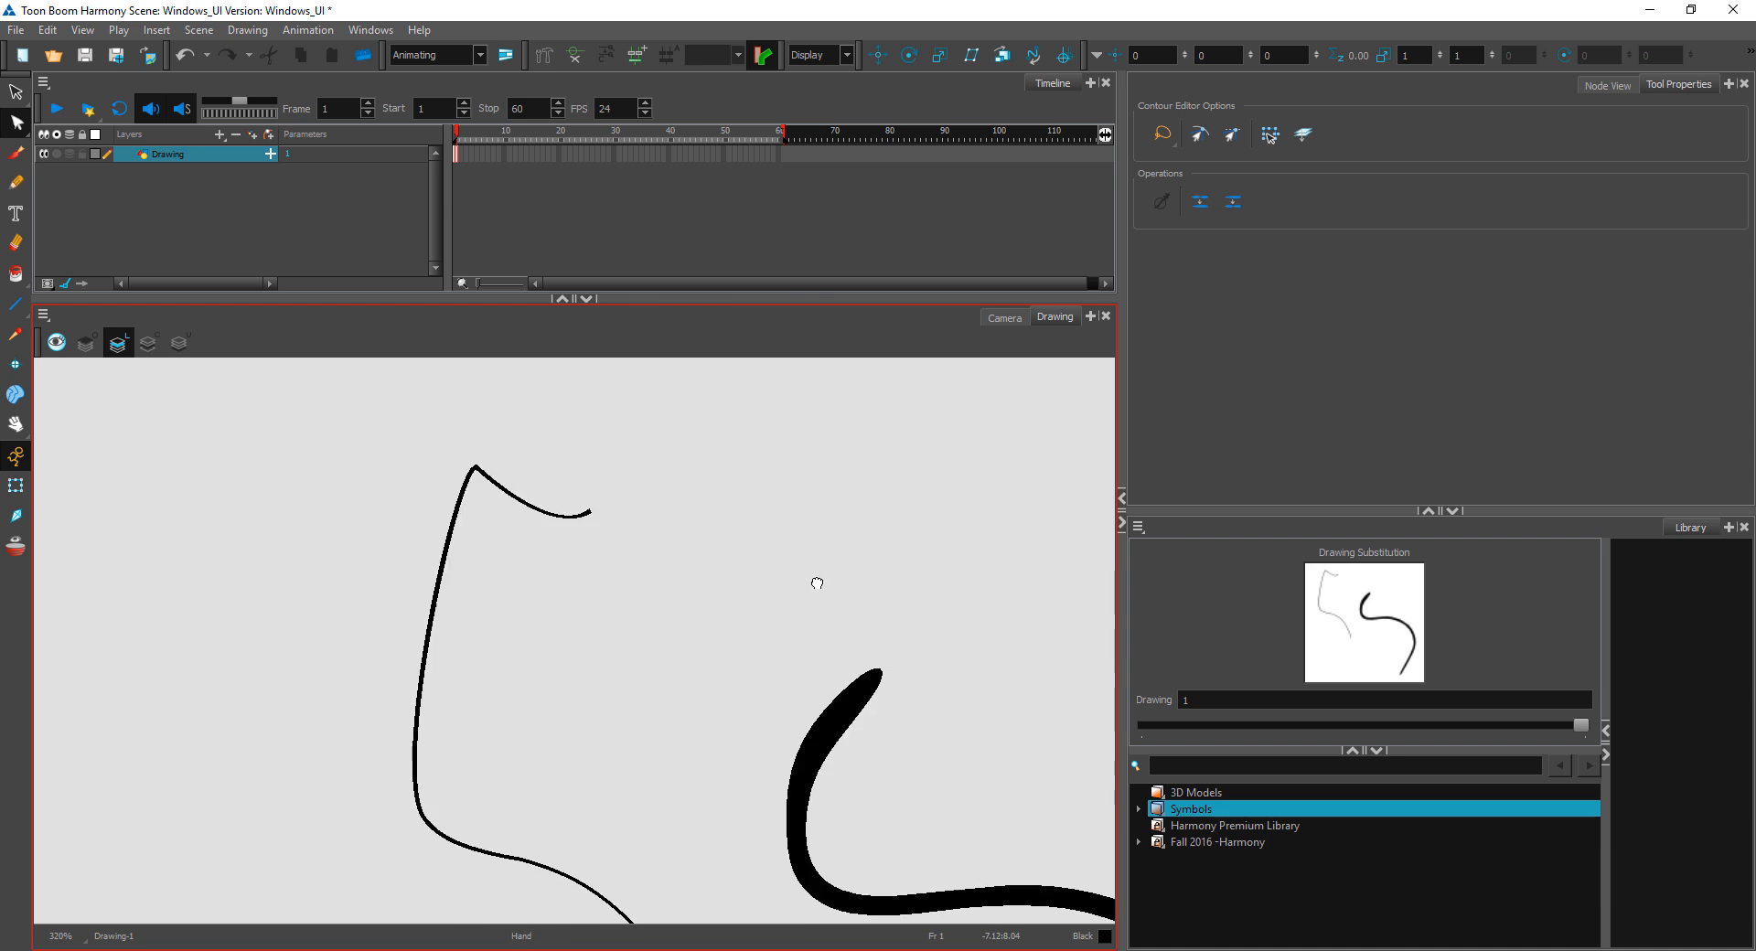
click(477, 409)
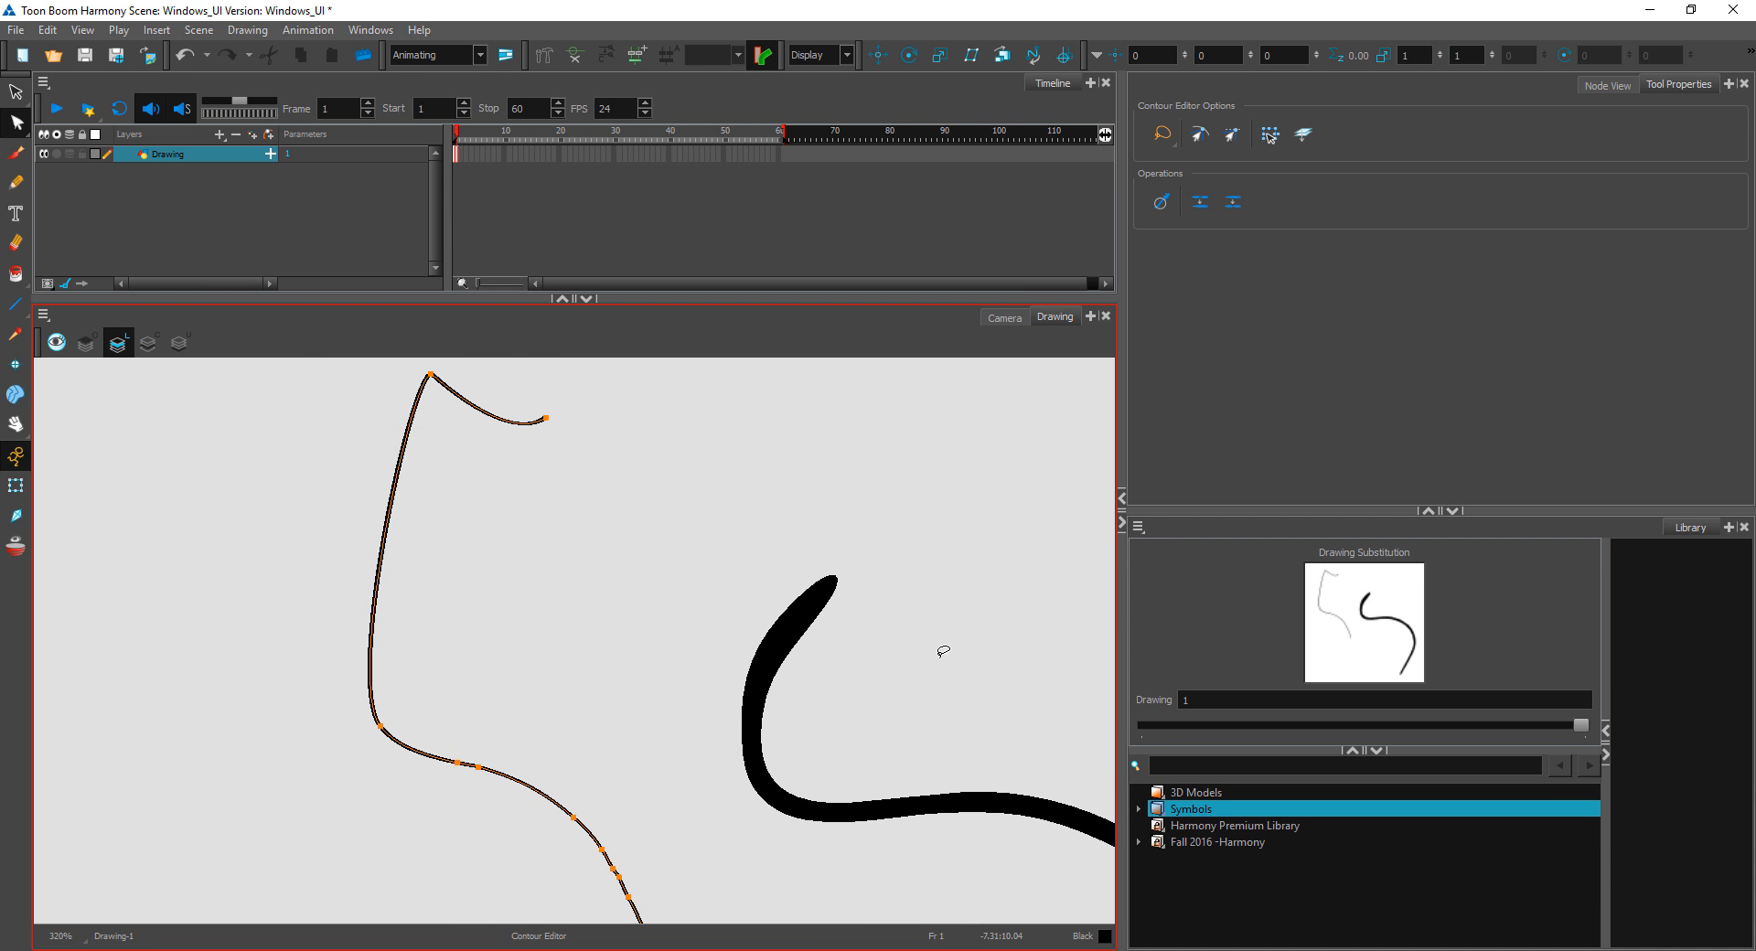
click(810, 611)
key(2)
key(2)
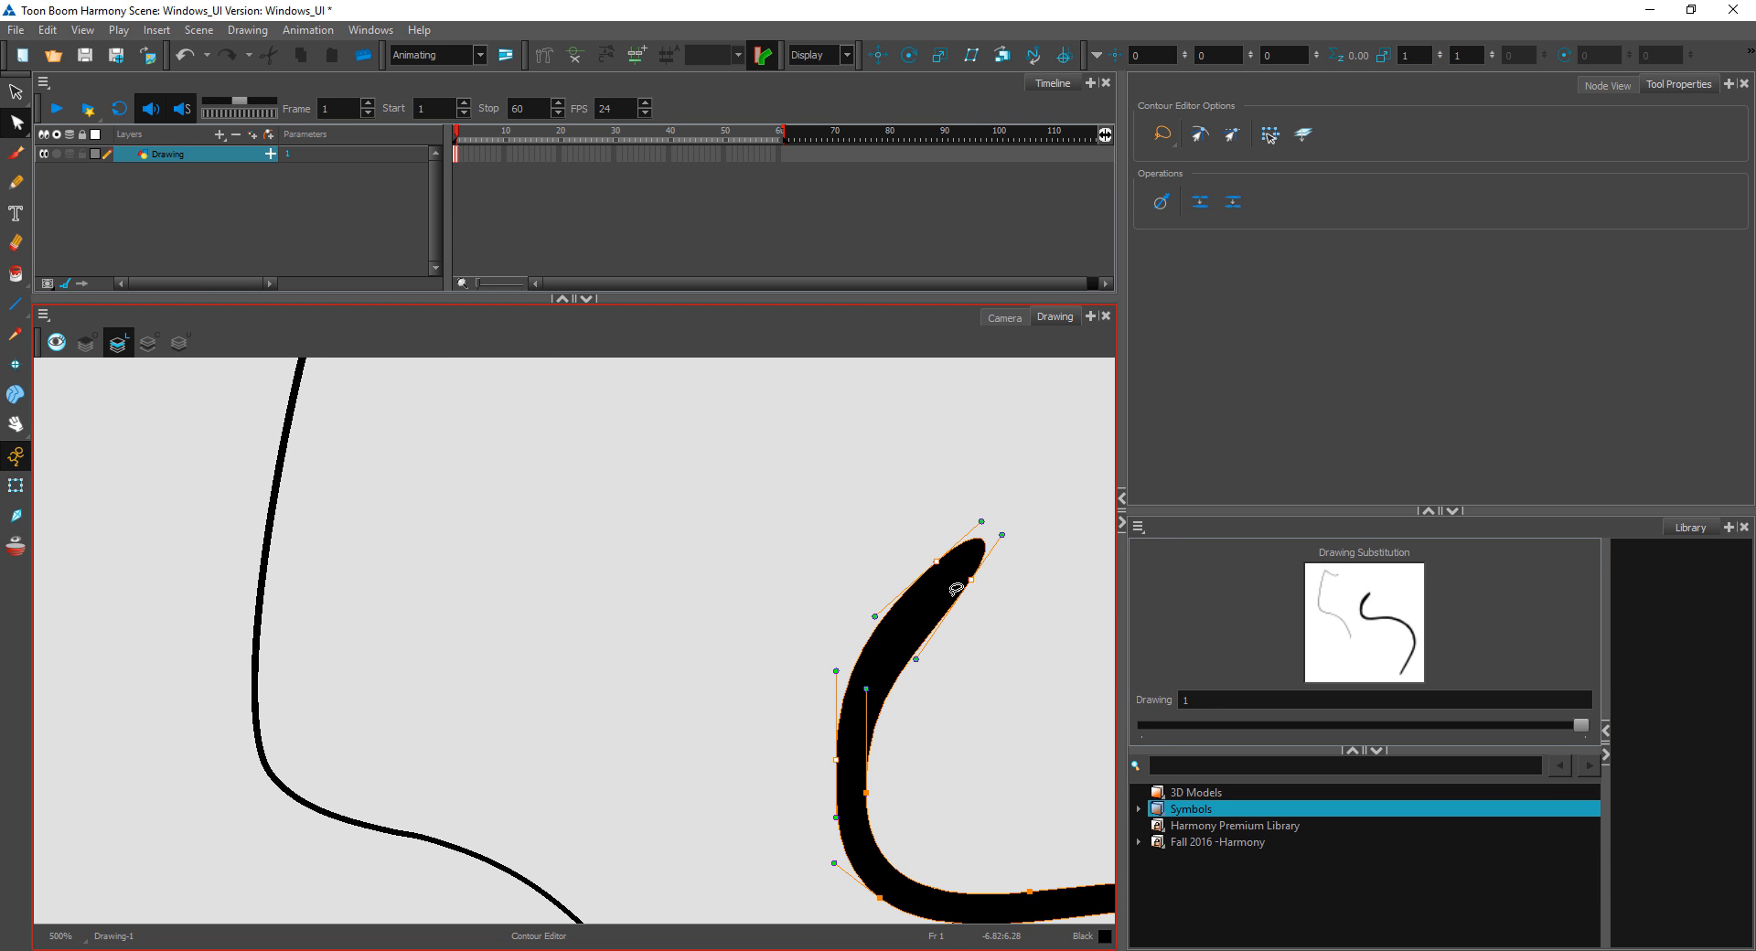
drag(1023, 708, 866, 668)
key(1)
key(1)
key(1)
key(1)
drag(954, 699, 929, 666)
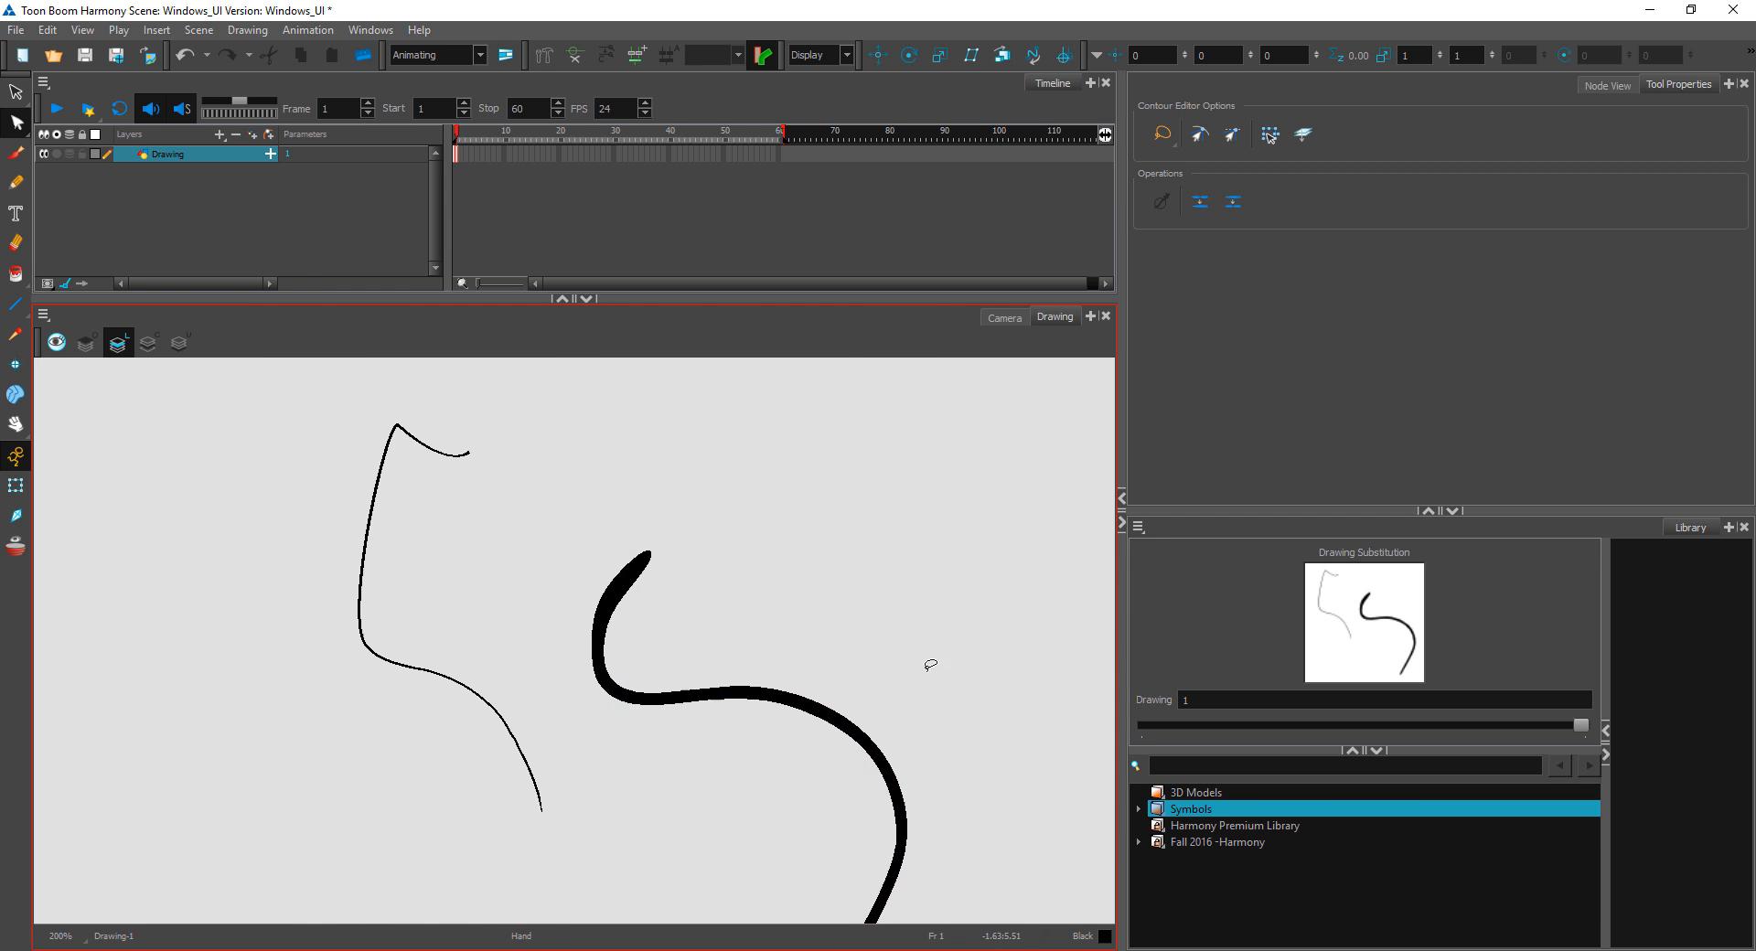
Step: Move the pencil line's upper end point down across its lower curve to close a shape, and deselect it
click(470, 455)
drag(469, 453, 508, 815)
click(503, 594)
Step: Fill the area enclosed by the crossing pencil line with black using the Paint tool
scroll(458, 541, up, 3)
drag(488, 534, 725, 646)
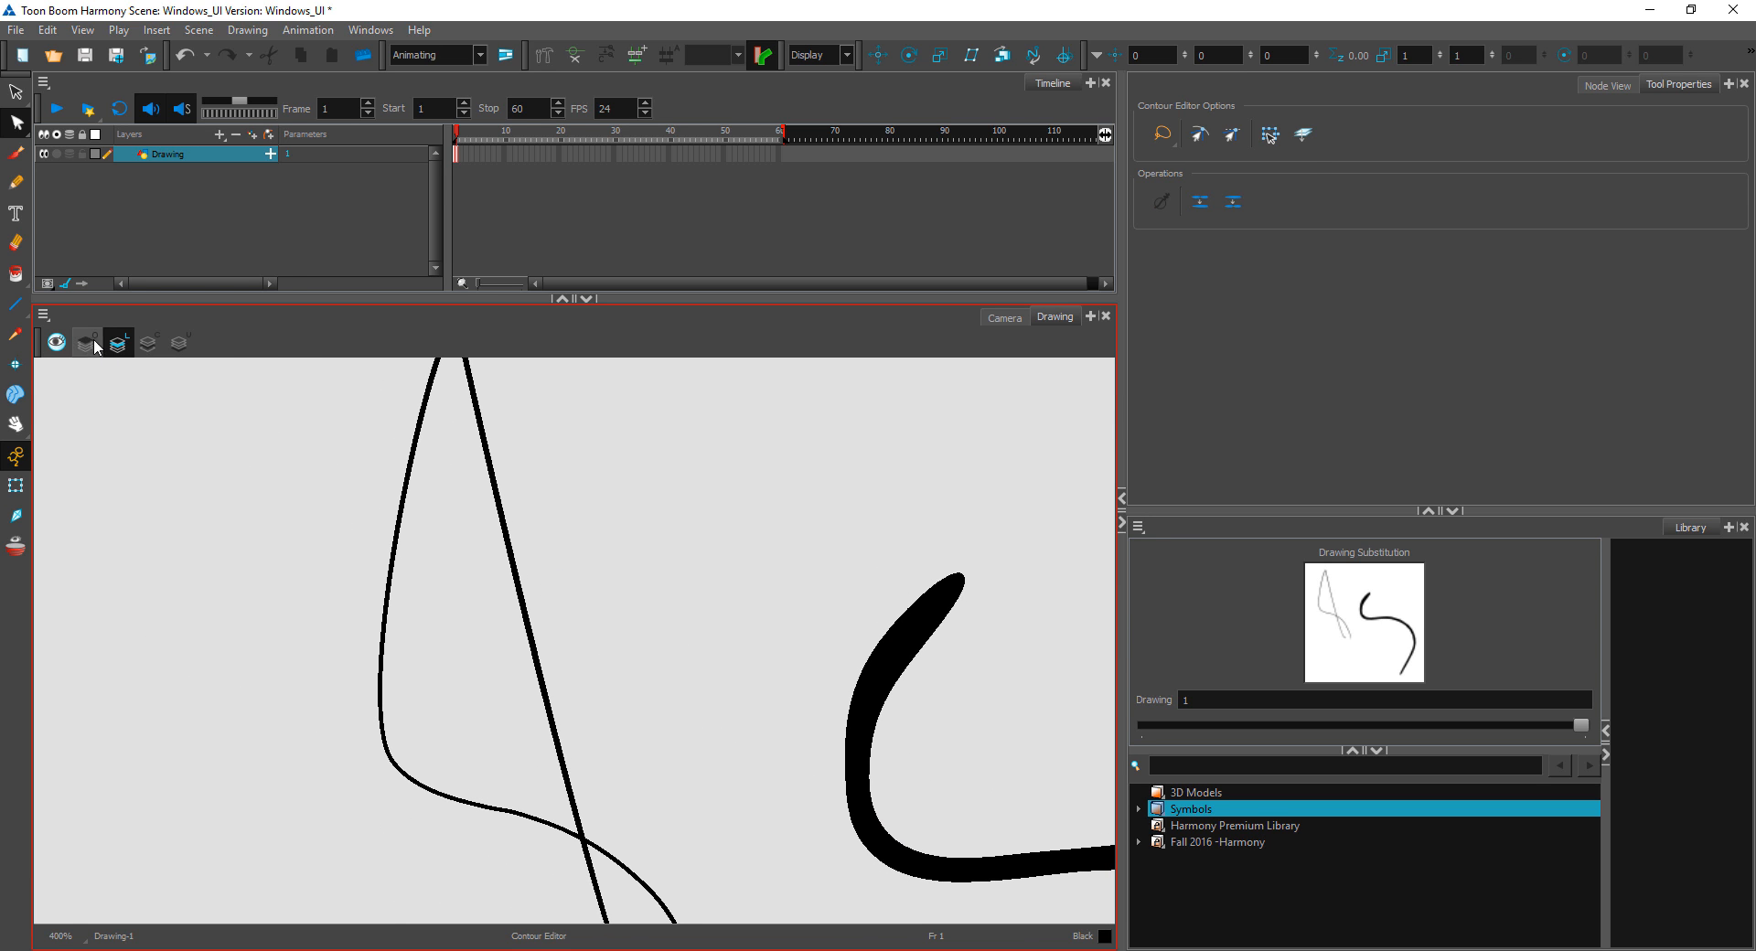
click(15, 274)
click(462, 560)
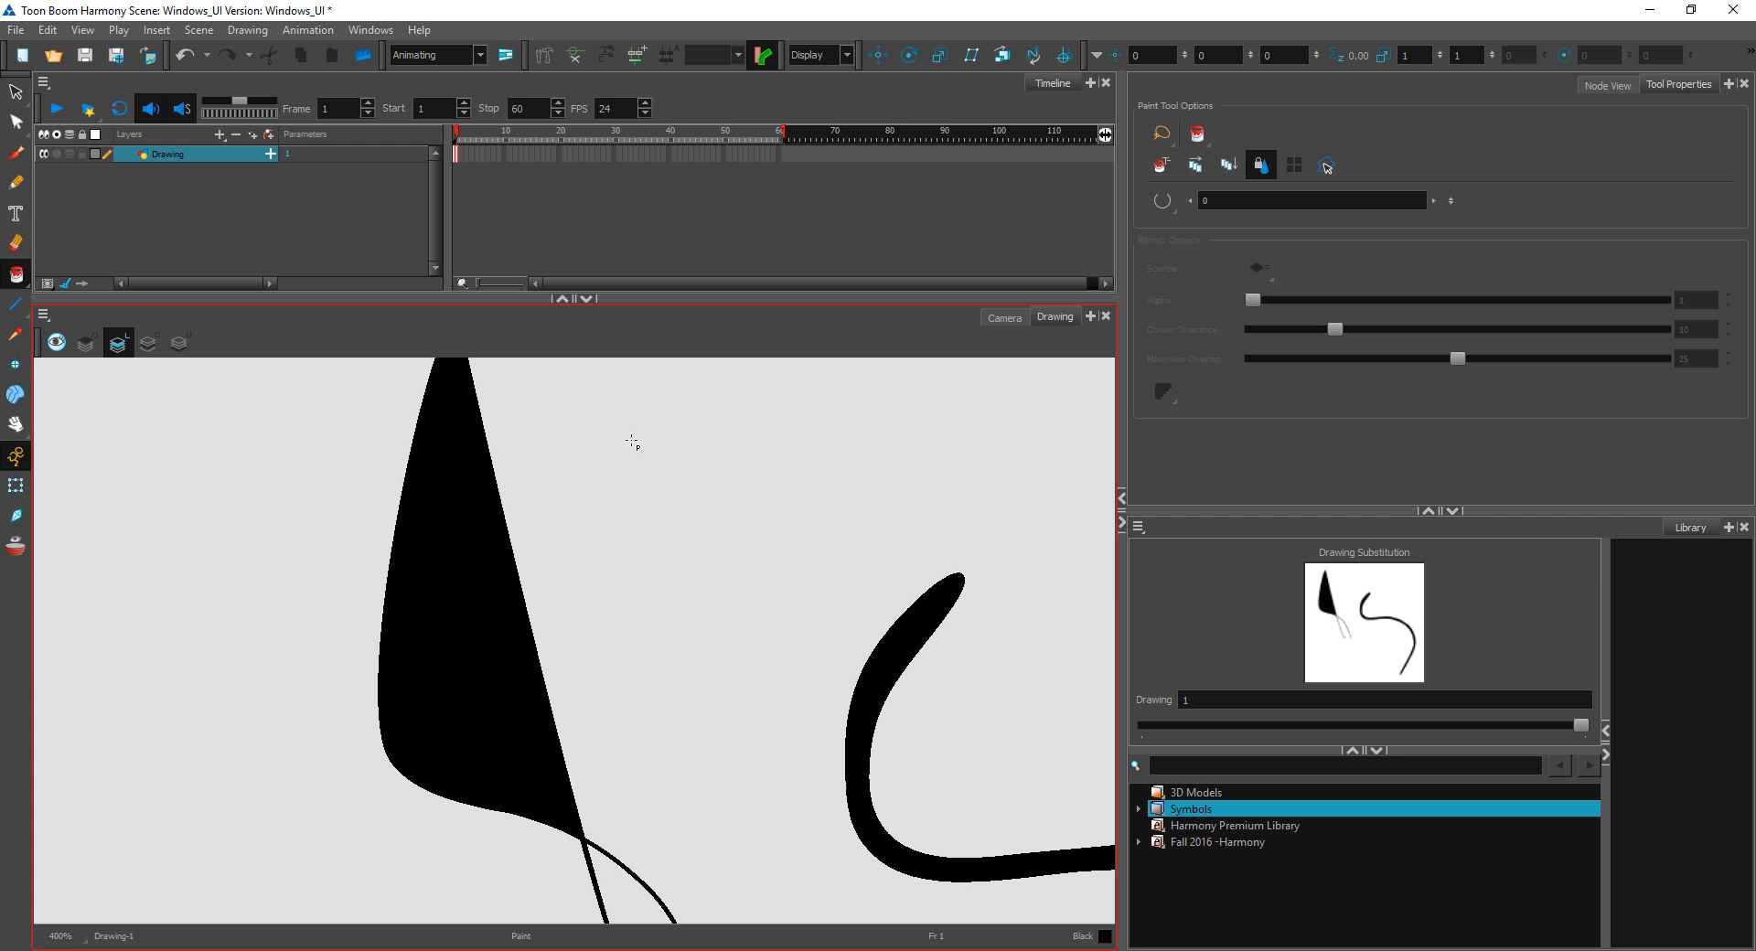
Step: Select the black fill with the Select tool, offset it down and to the right of the pencil outline, and select the outline
click(16, 92)
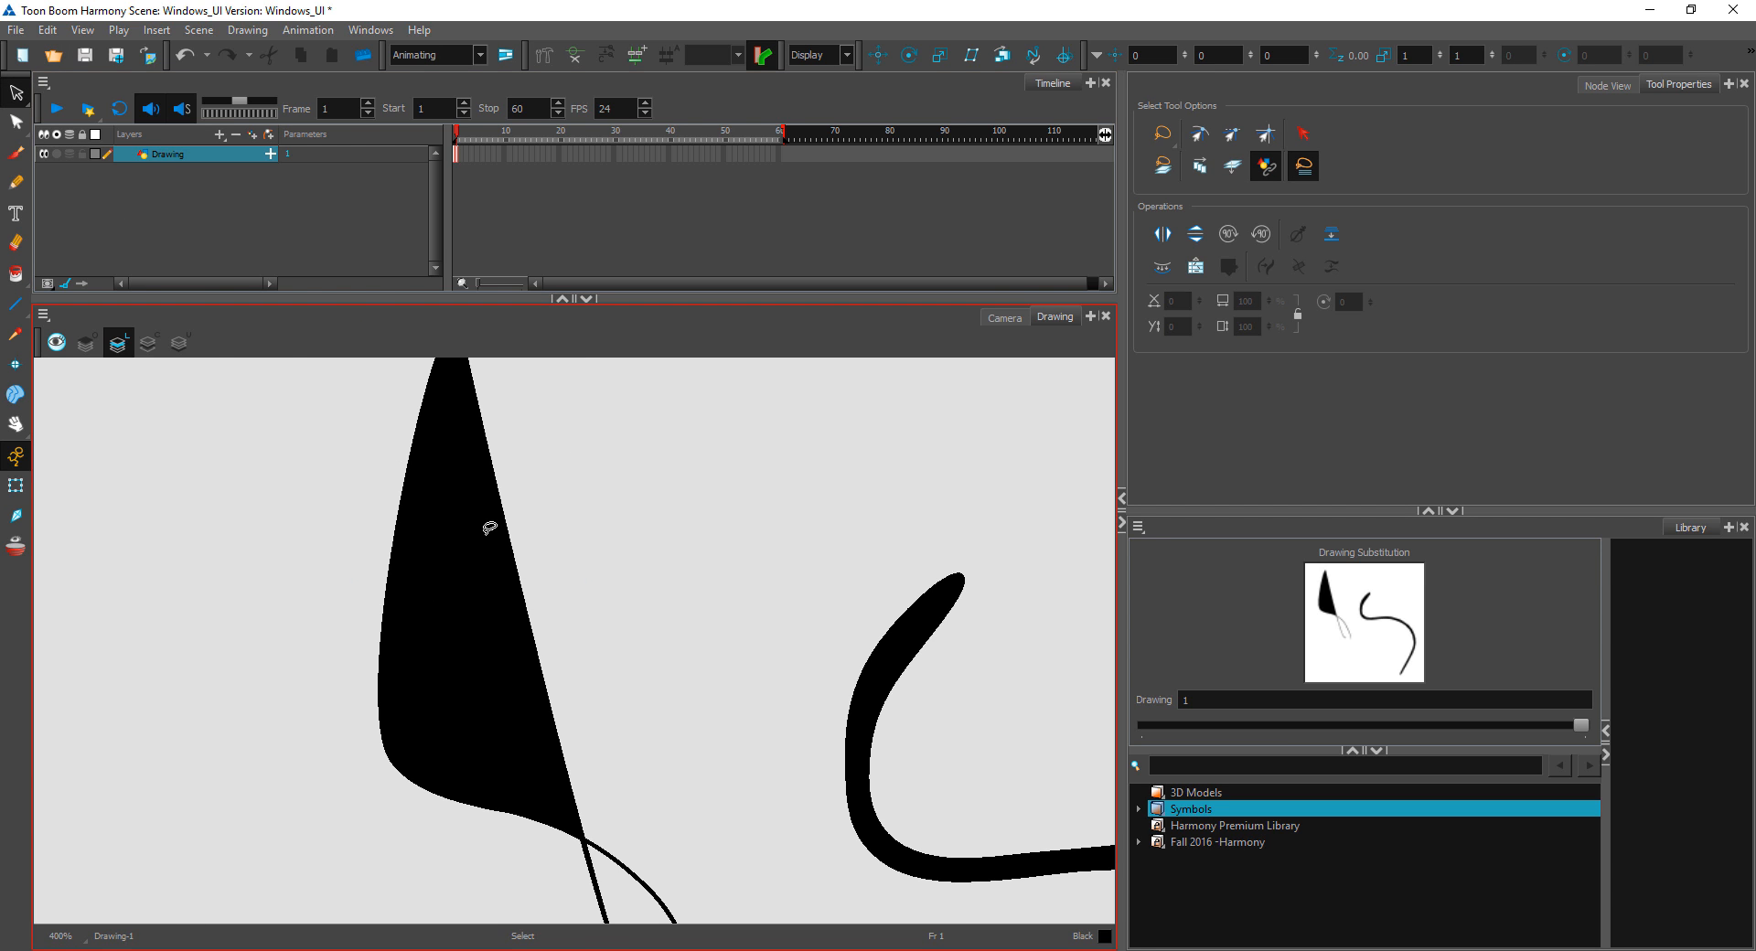
click(486, 522)
scroll(539, 535, up, 1)
scroll(540, 535, up, 2)
drag(578, 620, 830, 827)
drag(647, 372, 717, 615)
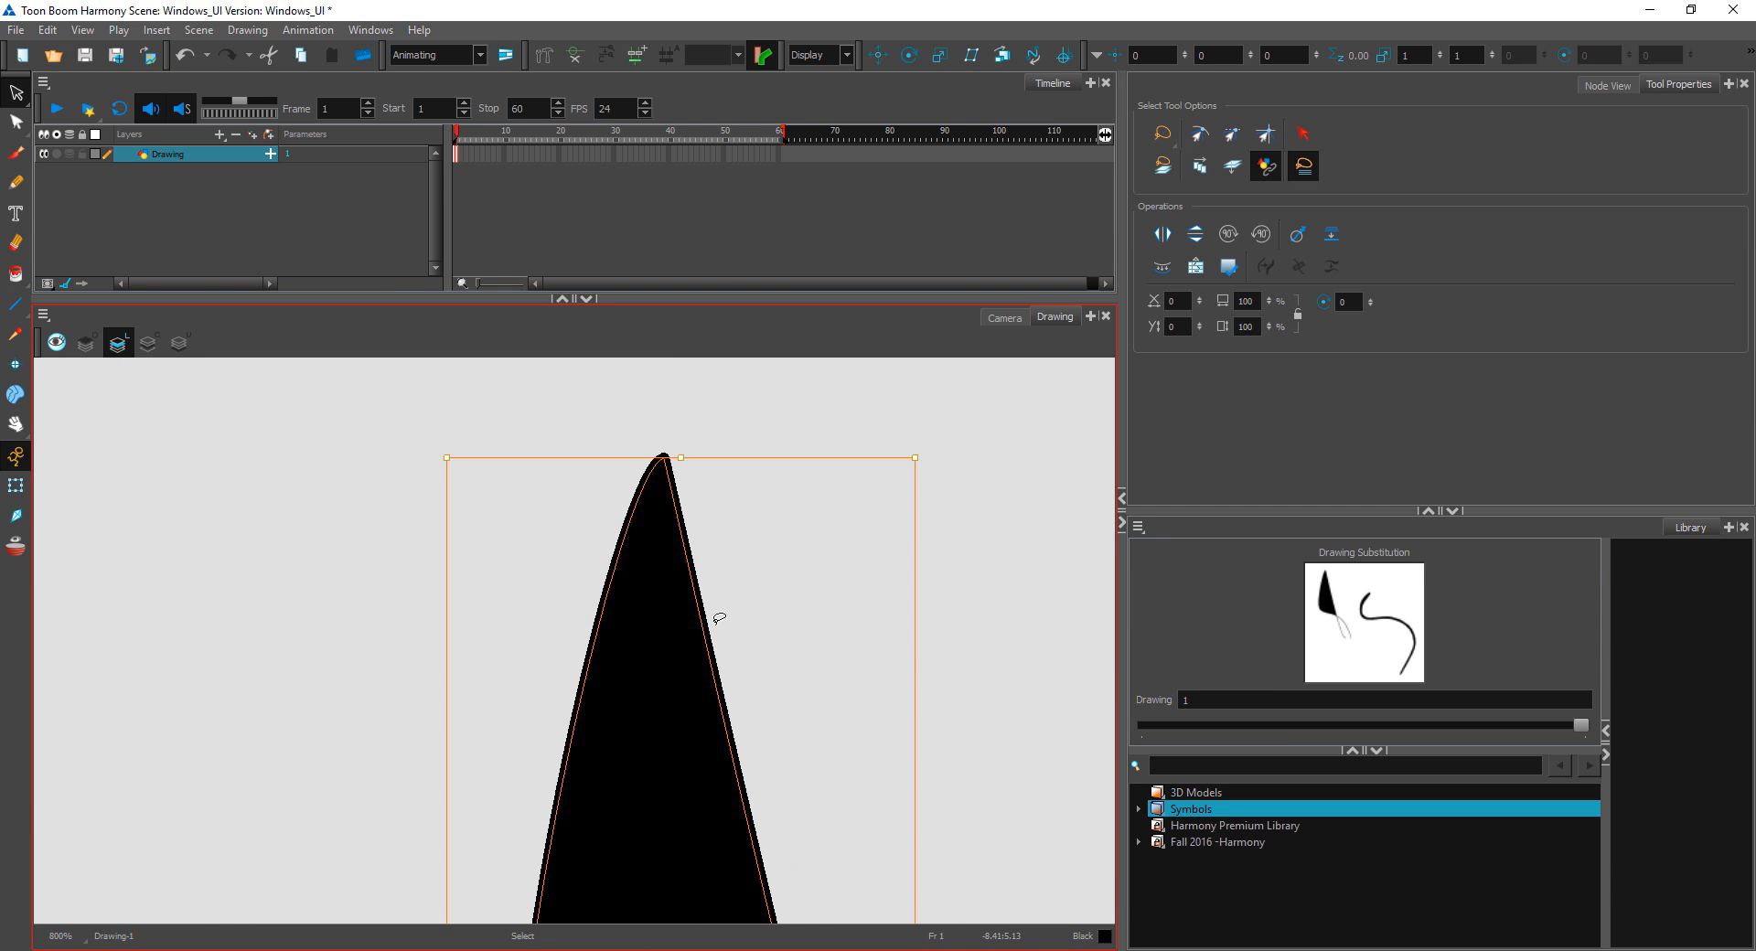
scroll(668, 657, up, 1)
scroll(669, 657, up, 1)
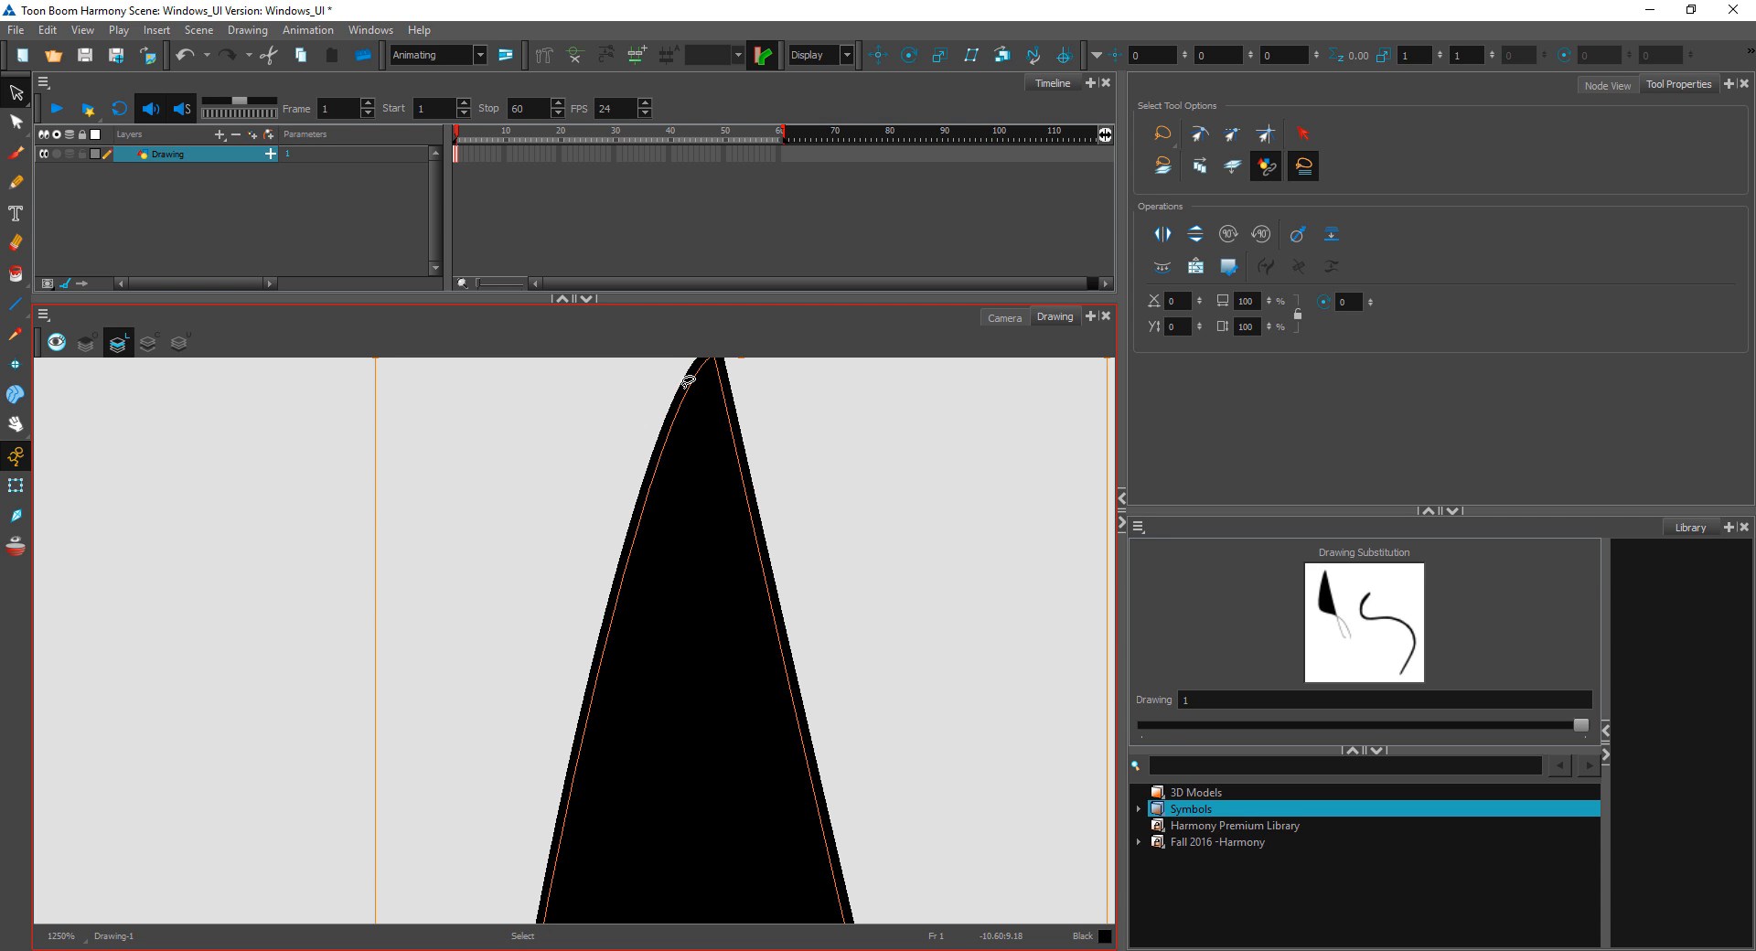
drag(686, 423, 731, 467)
click(690, 385)
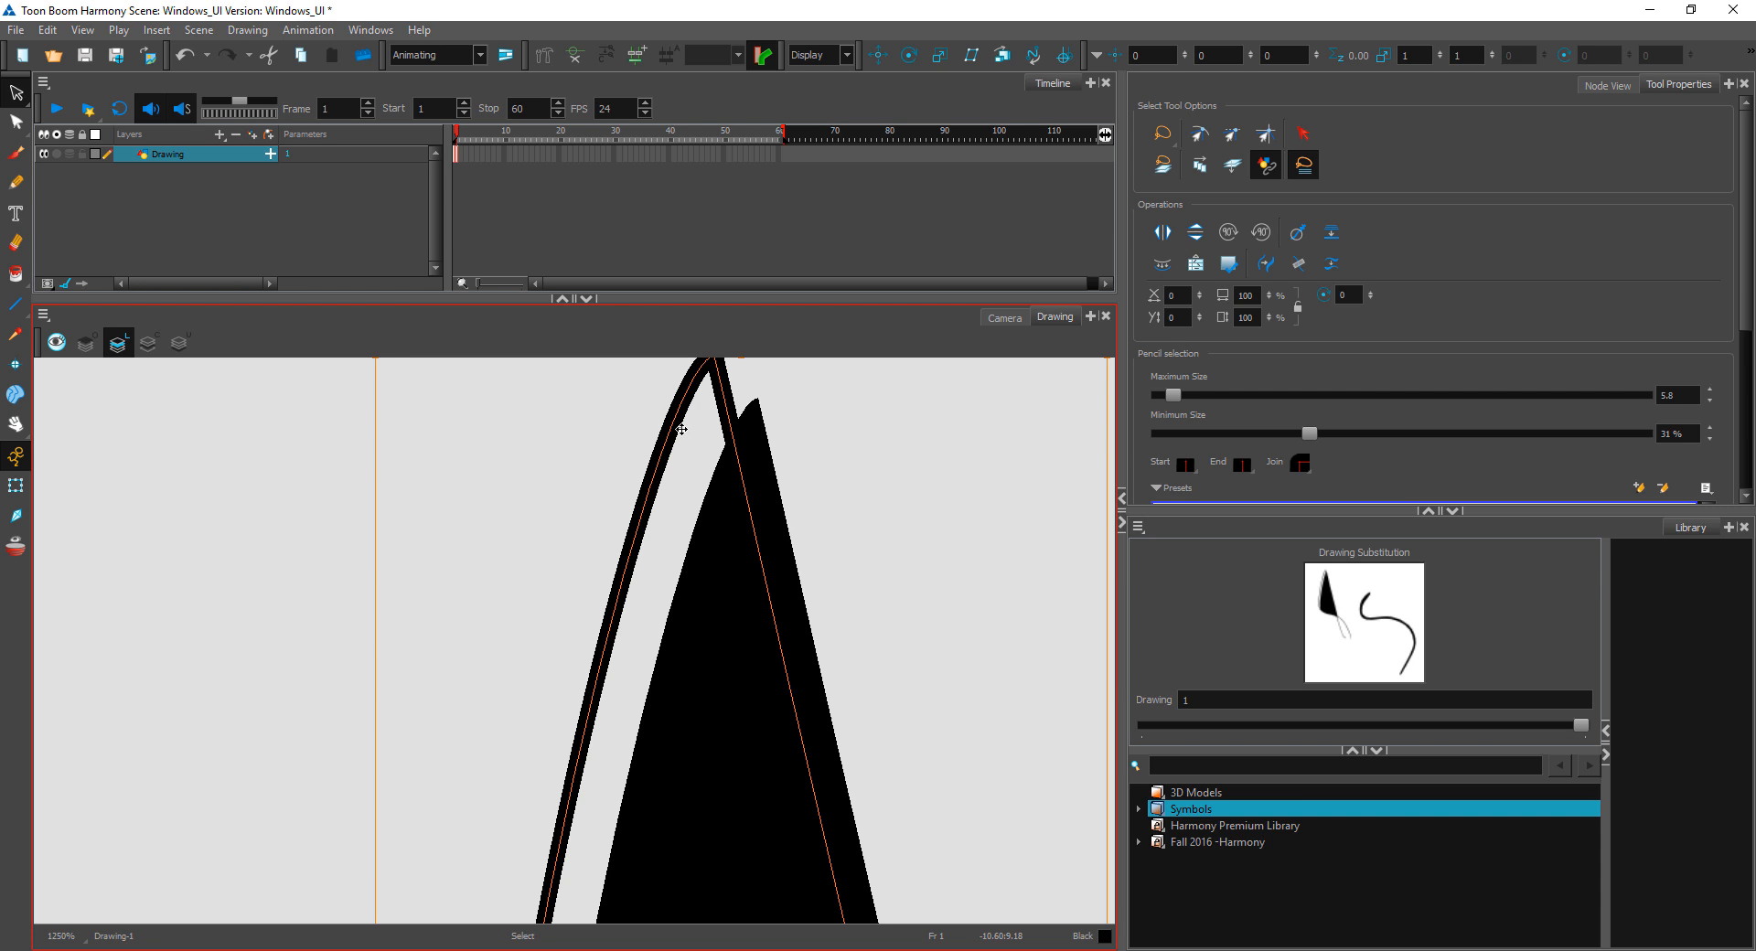
scroll(672, 477, up, 3)
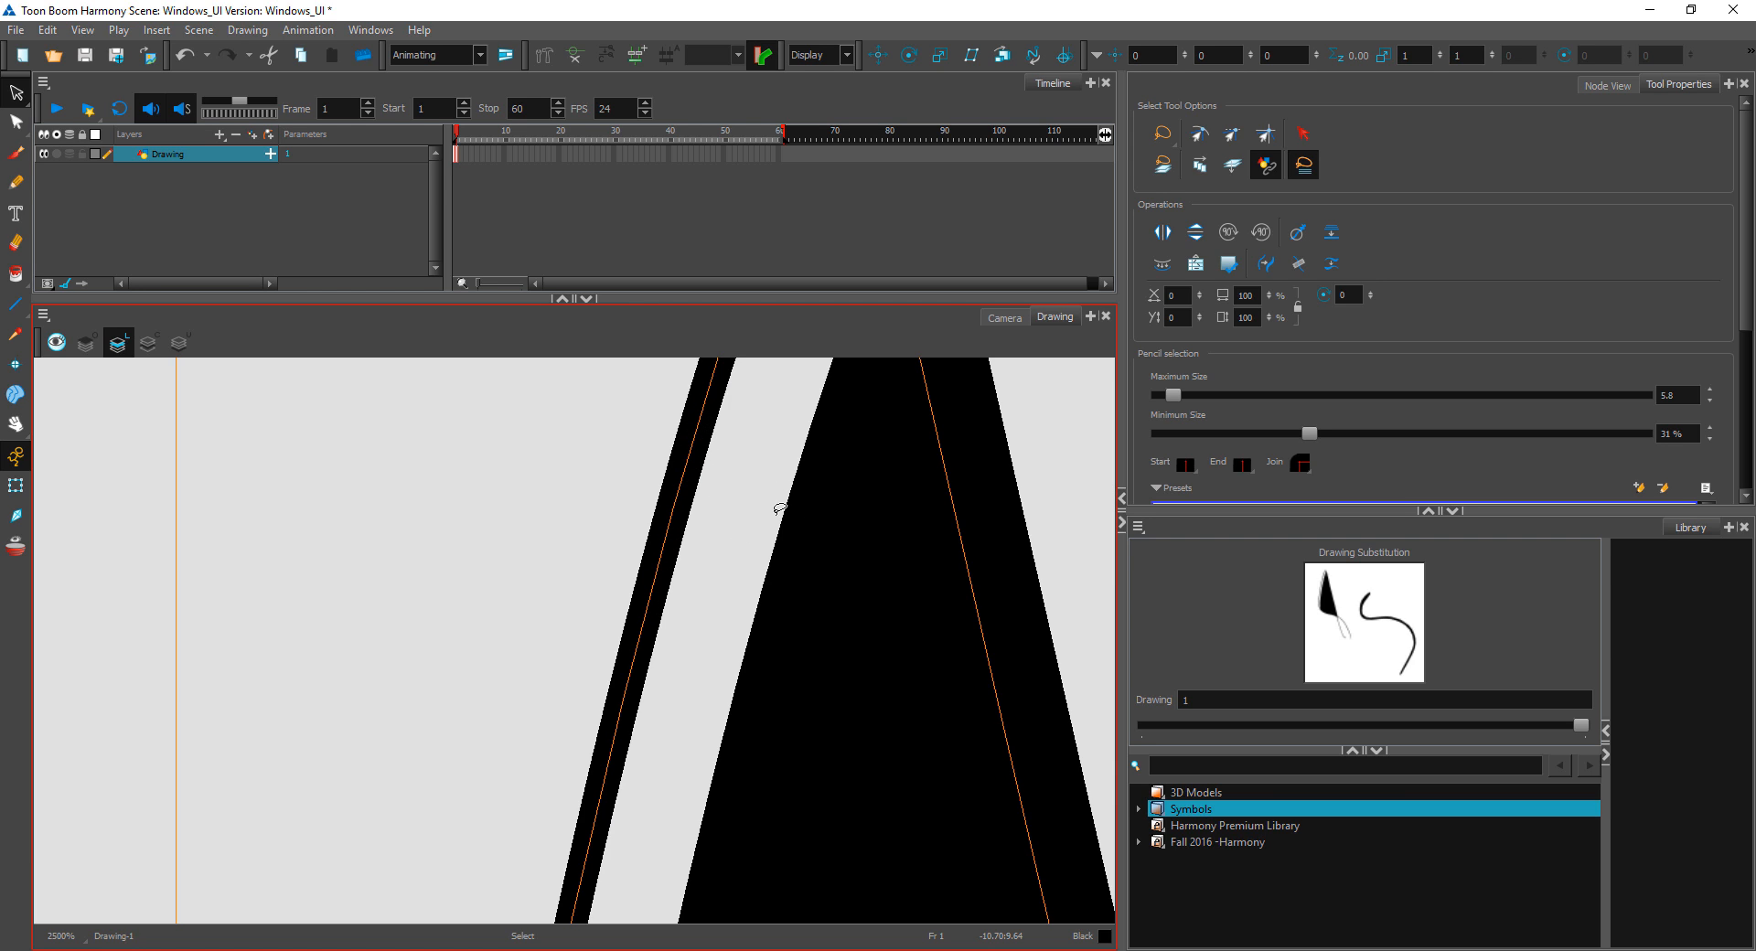
Step: Draw a long Brush stroke diagonally down across the existing brush line so that the two enclose a loop
key(space)
drag(980, 615, 286, 594)
key(1)
key(1)
key(1)
key(1)
key(1)
key(space)
mouse_move(960, 738)
mouse_down()
mouse_move(941, 724)
mouse_move(796, 810)
mouse_move(796, 627)
mouse_up()
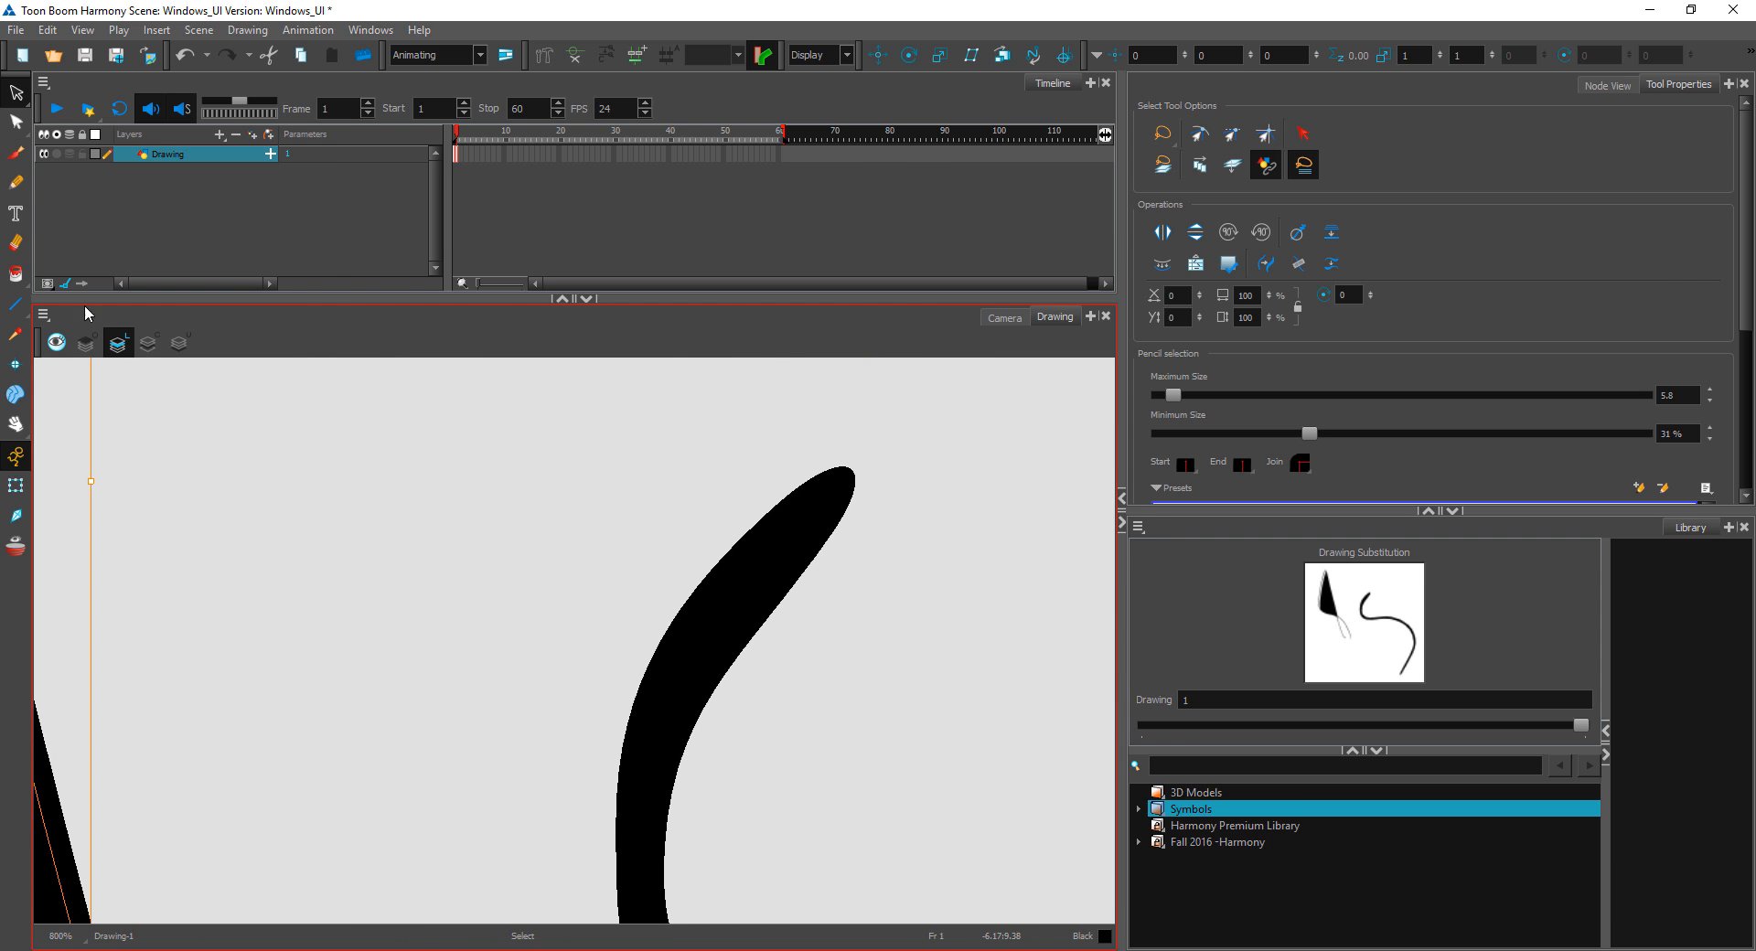
key(alt+b)
key(1)
key(1)
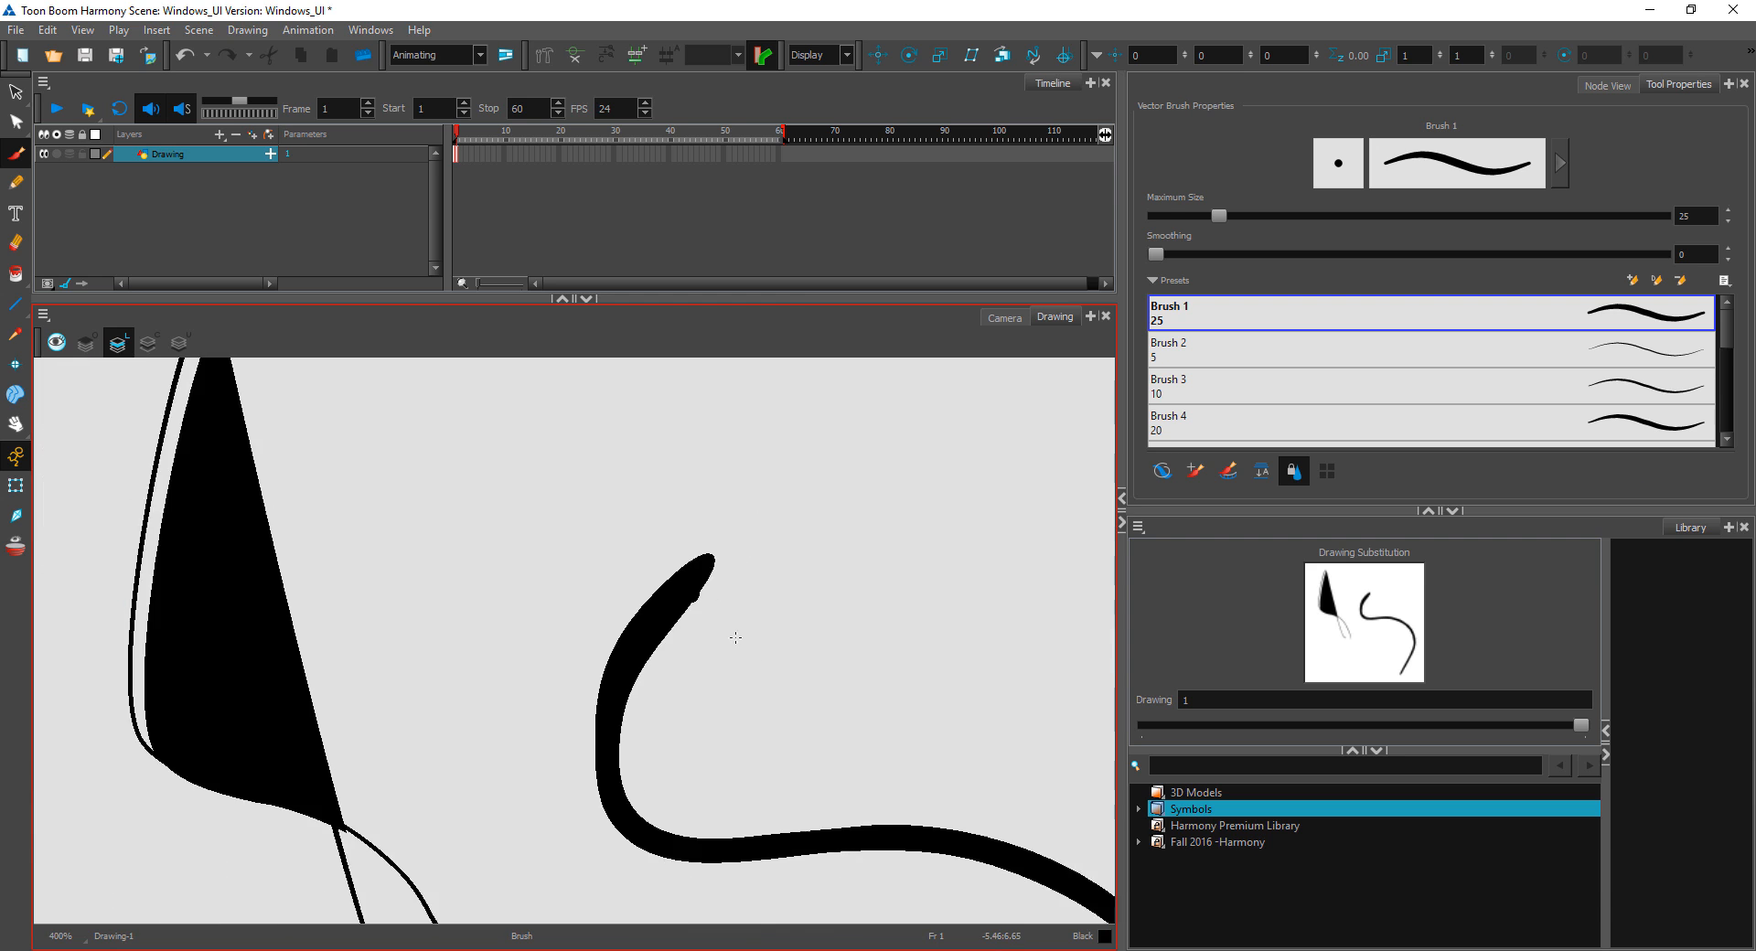
key(1)
mouse_move(606, 556)
mouse_down()
mouse_move(642, 590)
mouse_move(759, 919)
mouse_up()
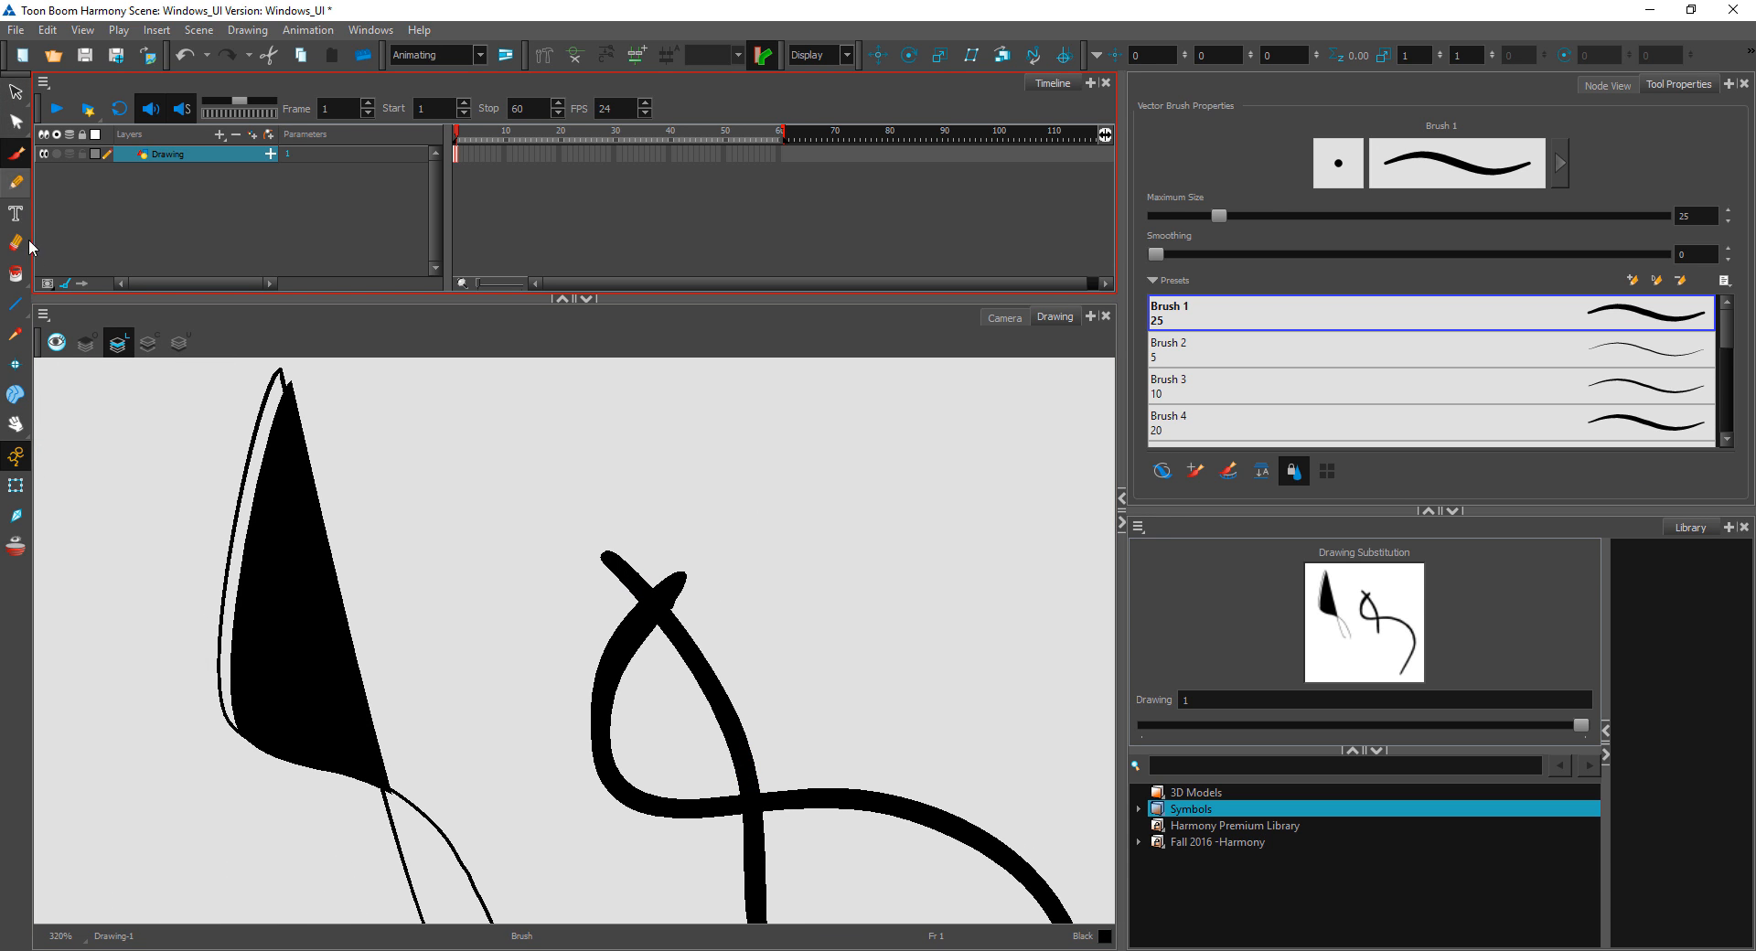
Step: Fill the loop enclosed by the crossing brush strokes with black using the Paint tool
click(16, 273)
click(677, 727)
key(2)
key(2)
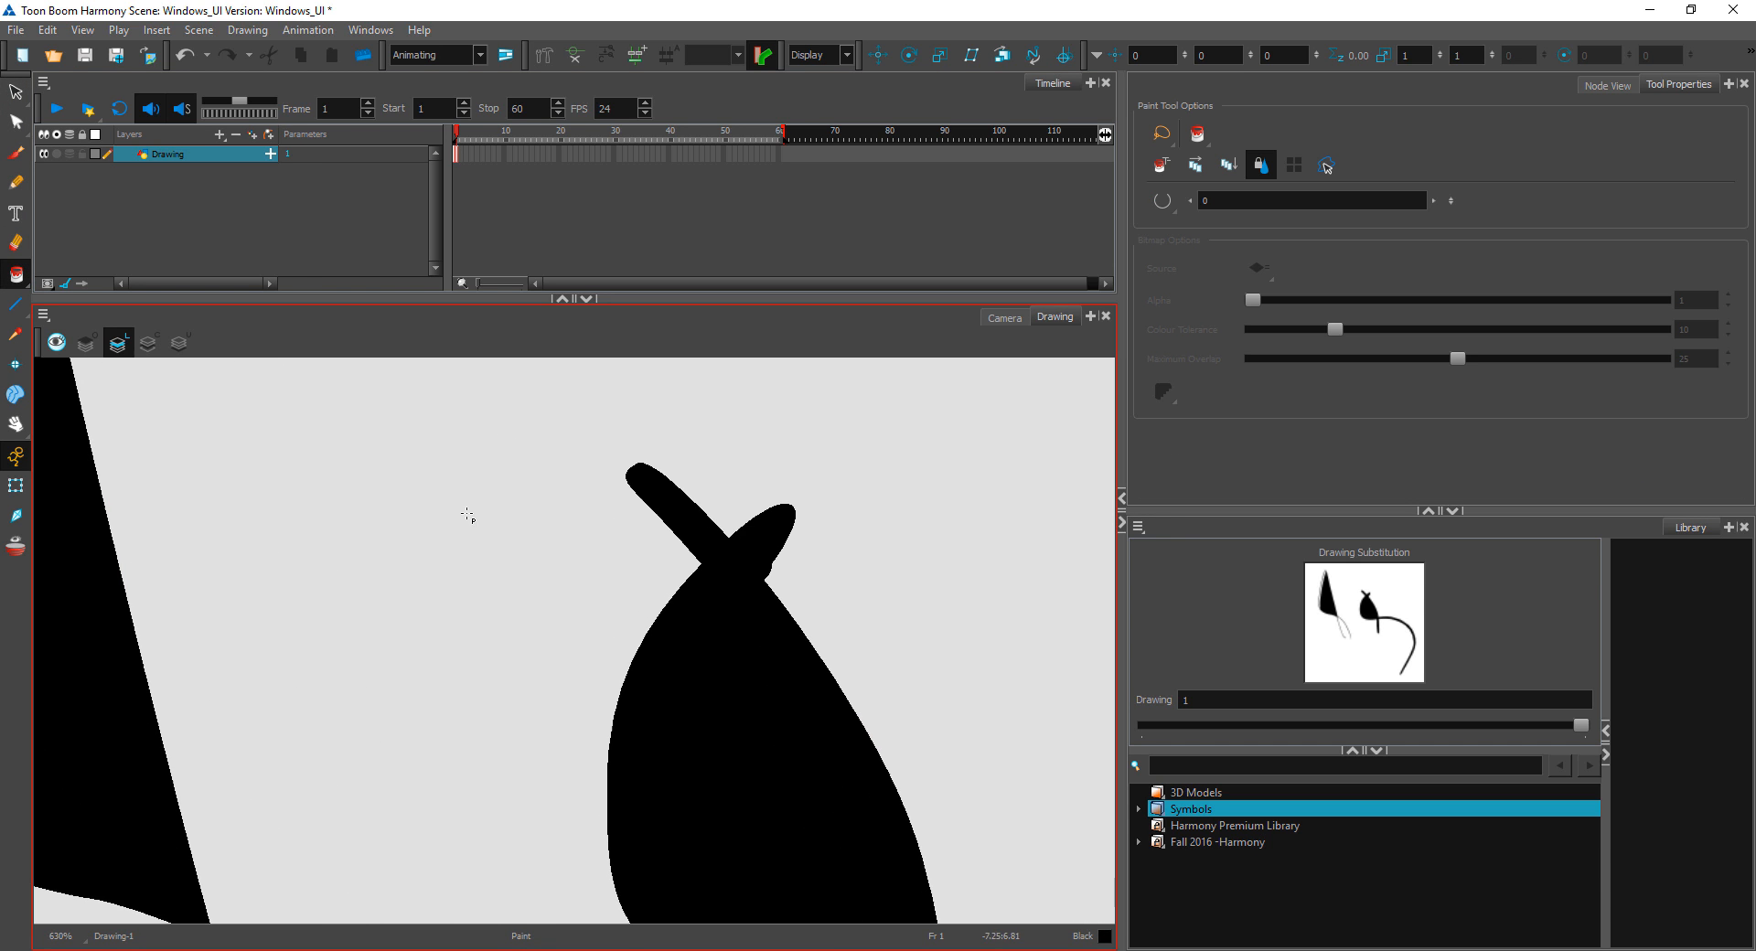
Step: Examine the contour points around the filled brush loop with the Contour Editor
key(alt+q)
click(782, 778)
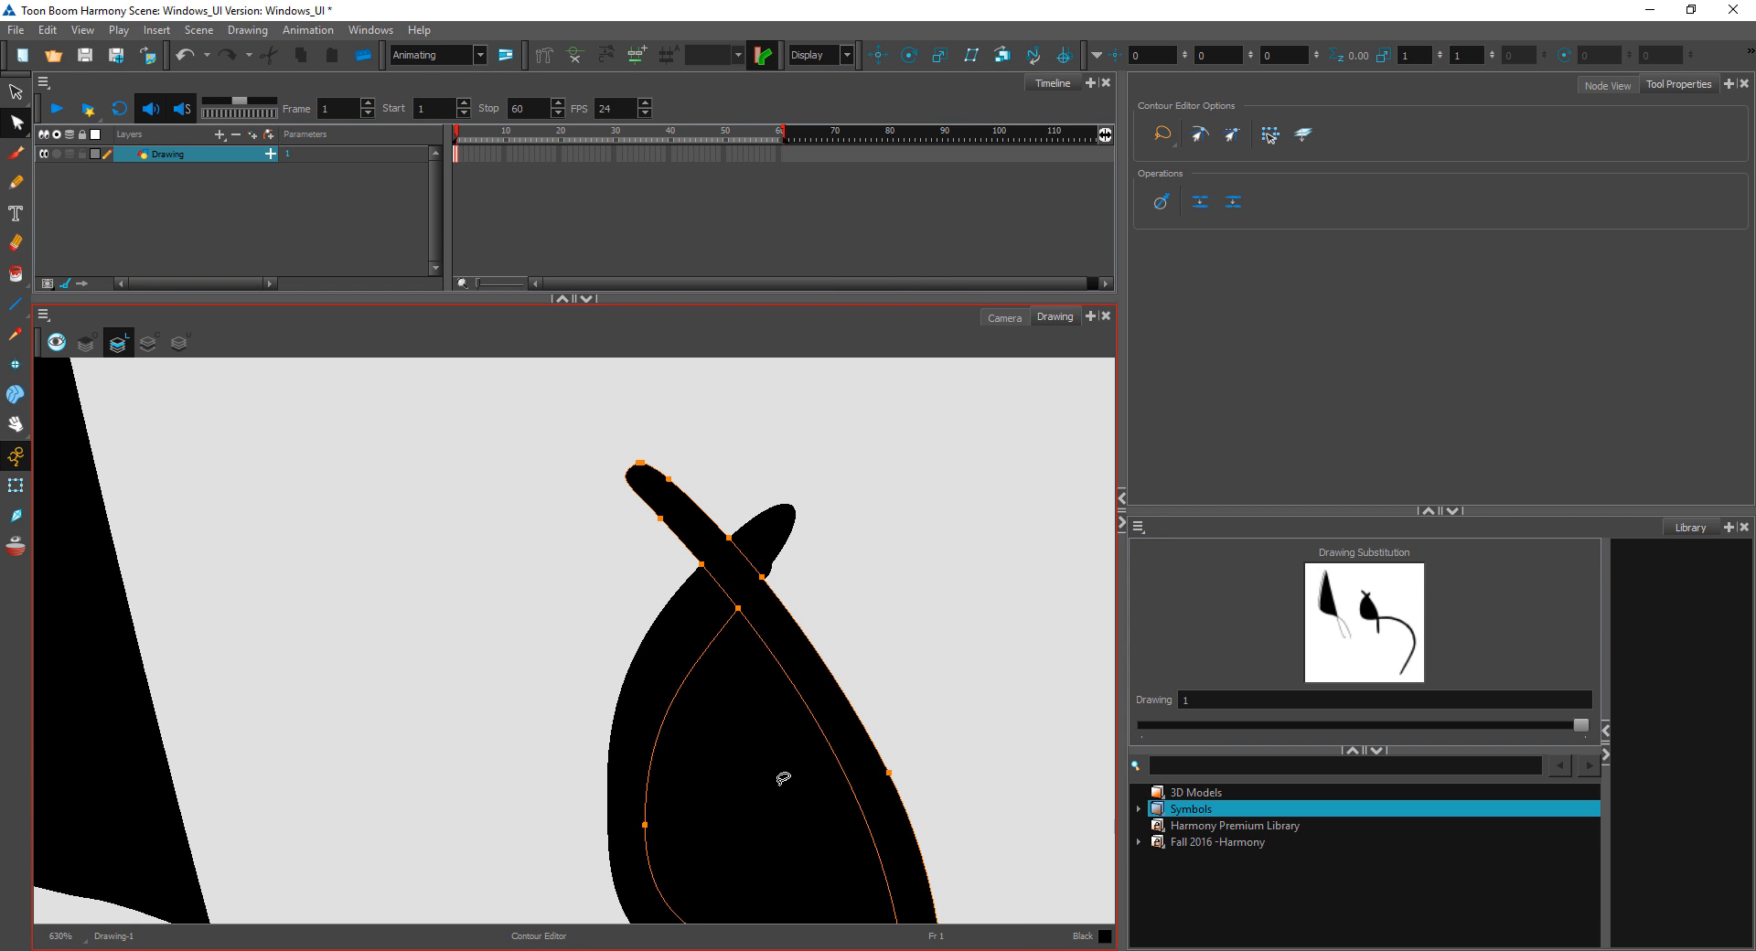
key(2)
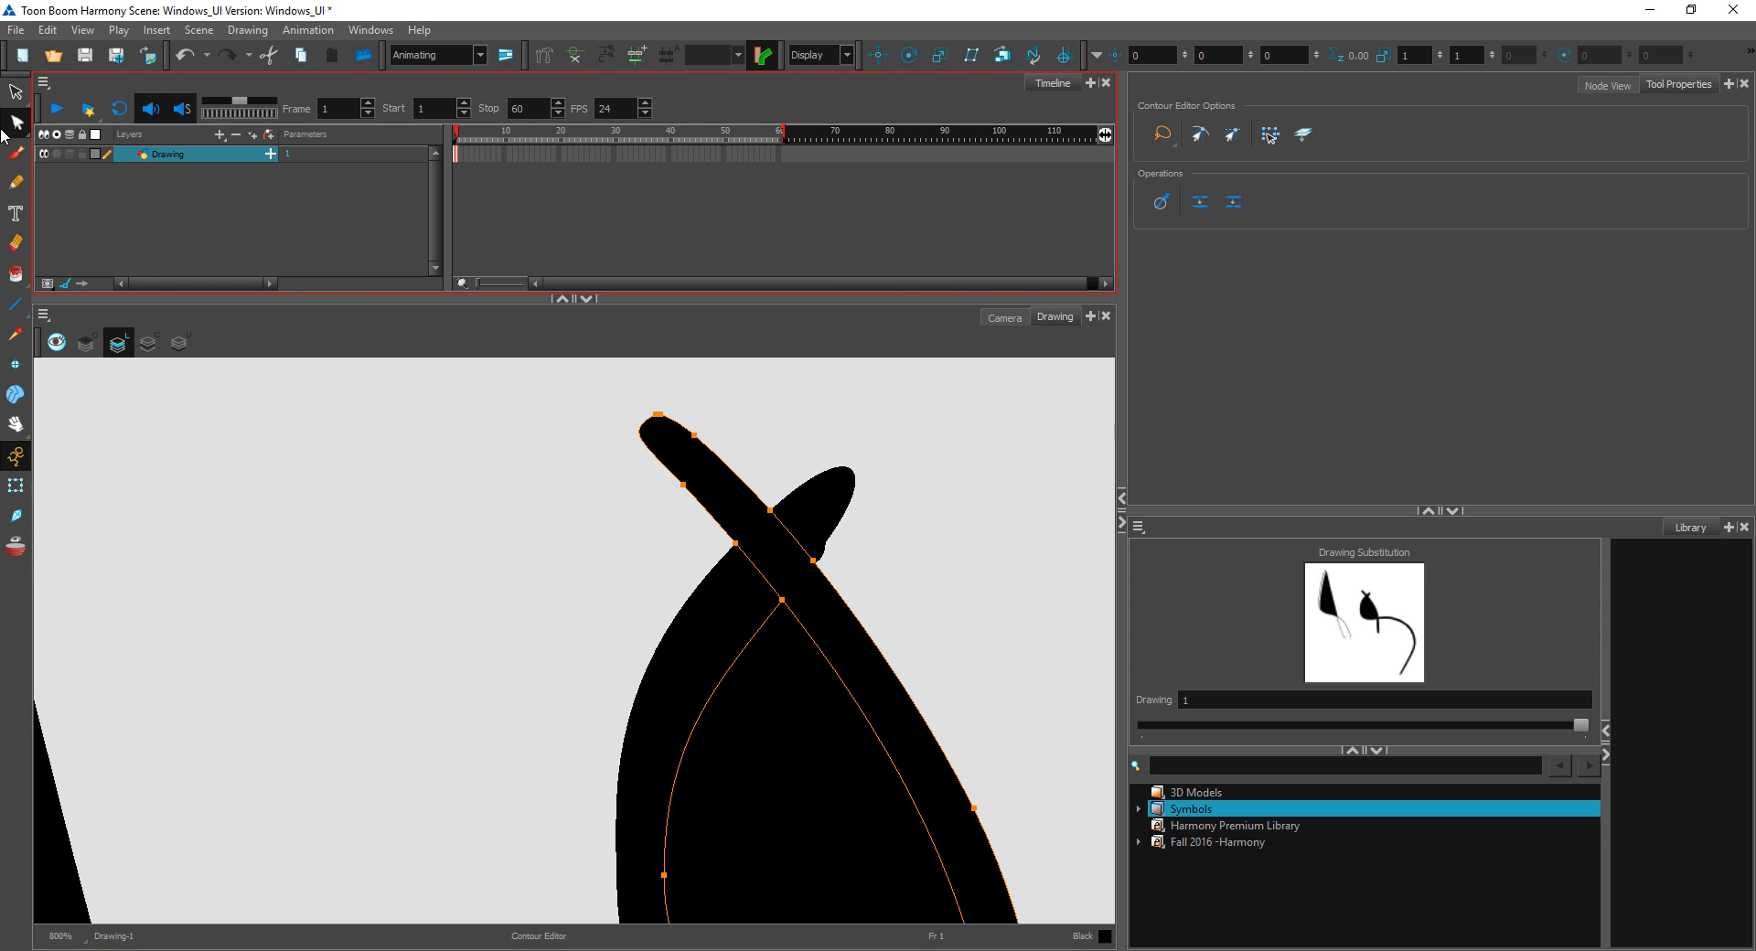
key(space)
drag(793, 714, 597, 507)
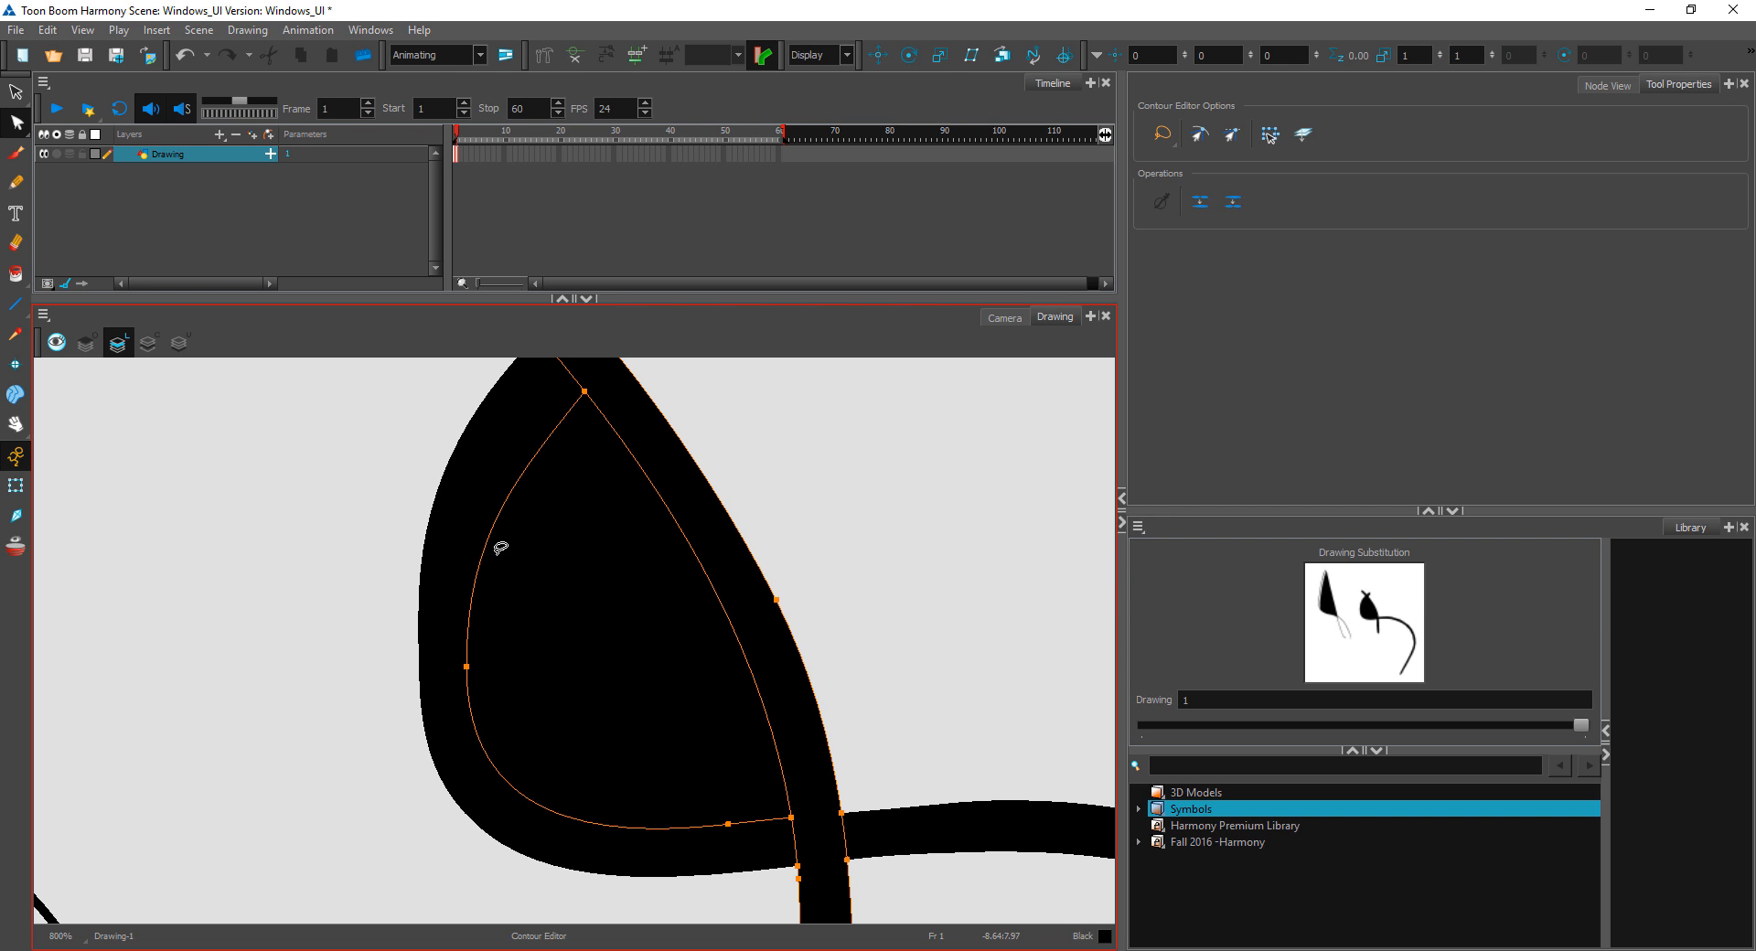
Step: Check the filled brush shape with the Select tool, deselect it, and remove the black fill inside the loop
click(16, 91)
click(530, 671)
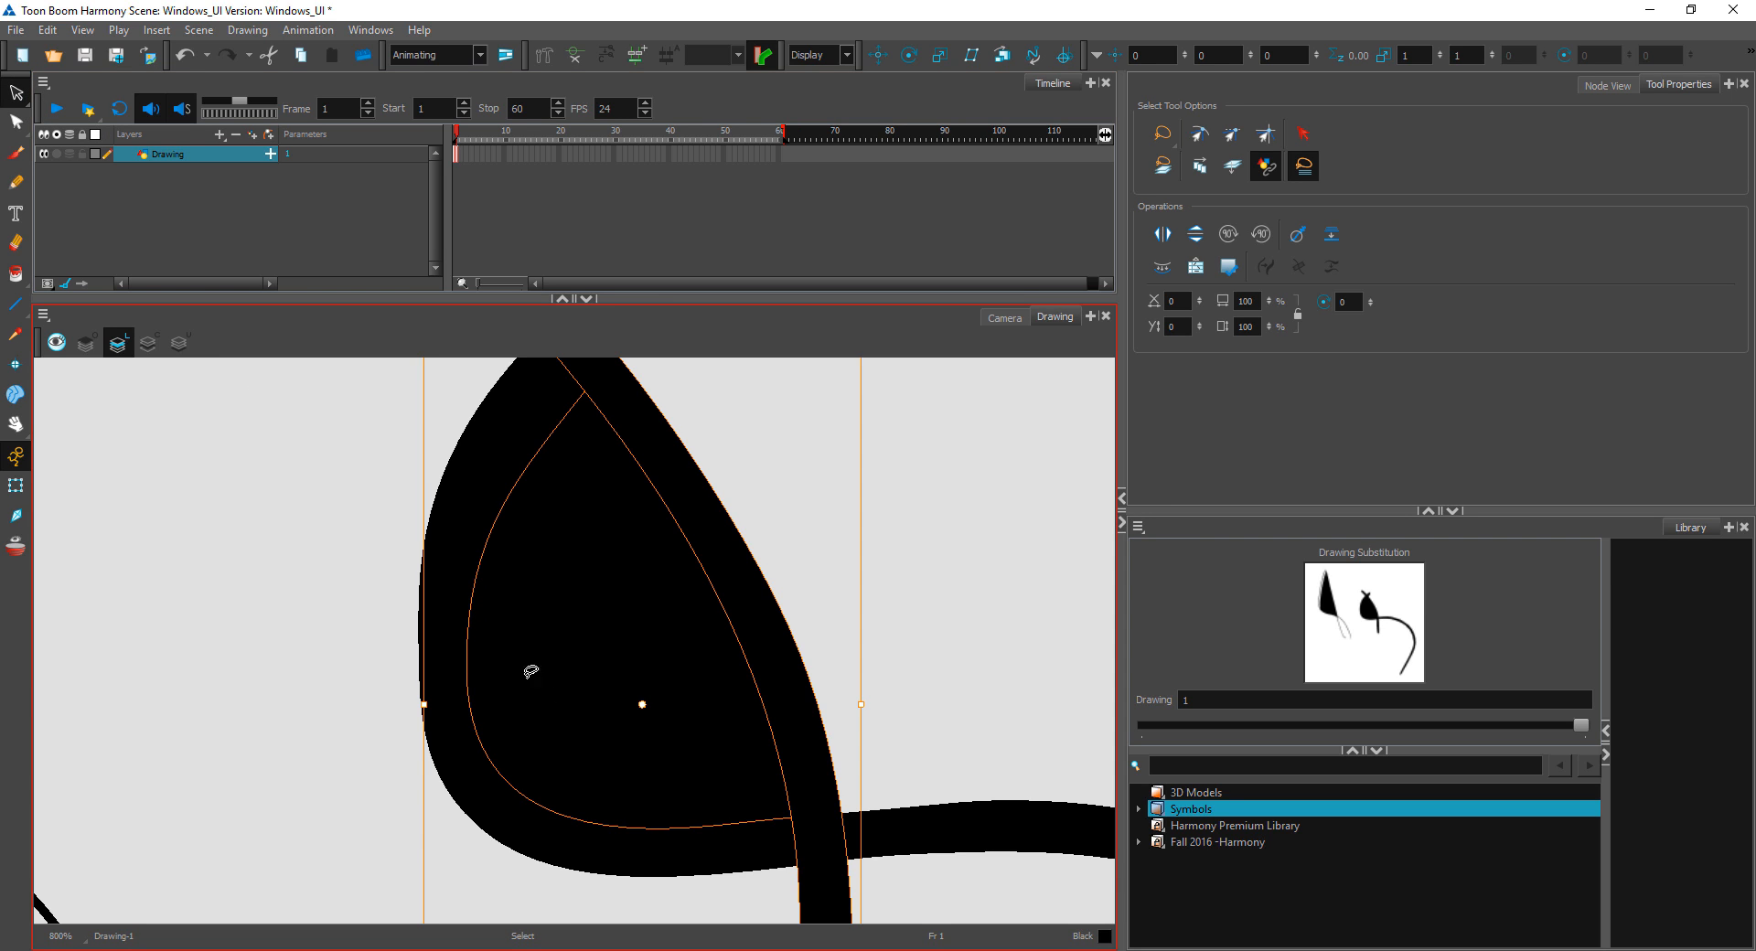
click(757, 482)
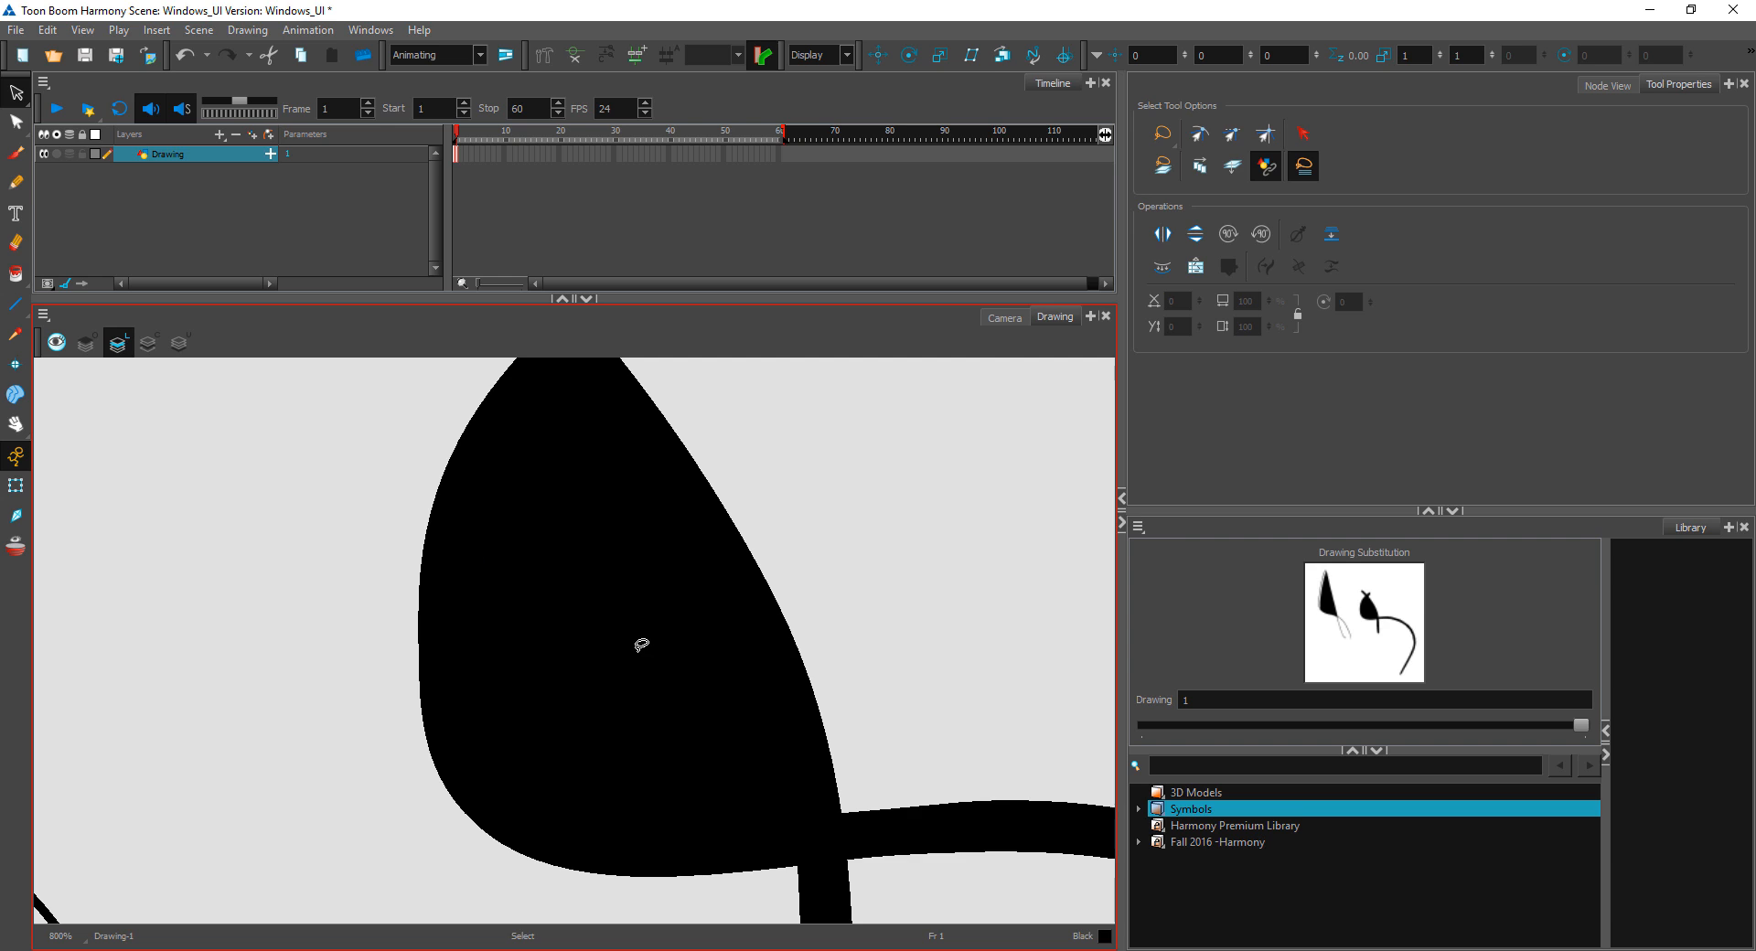
key(Delete)
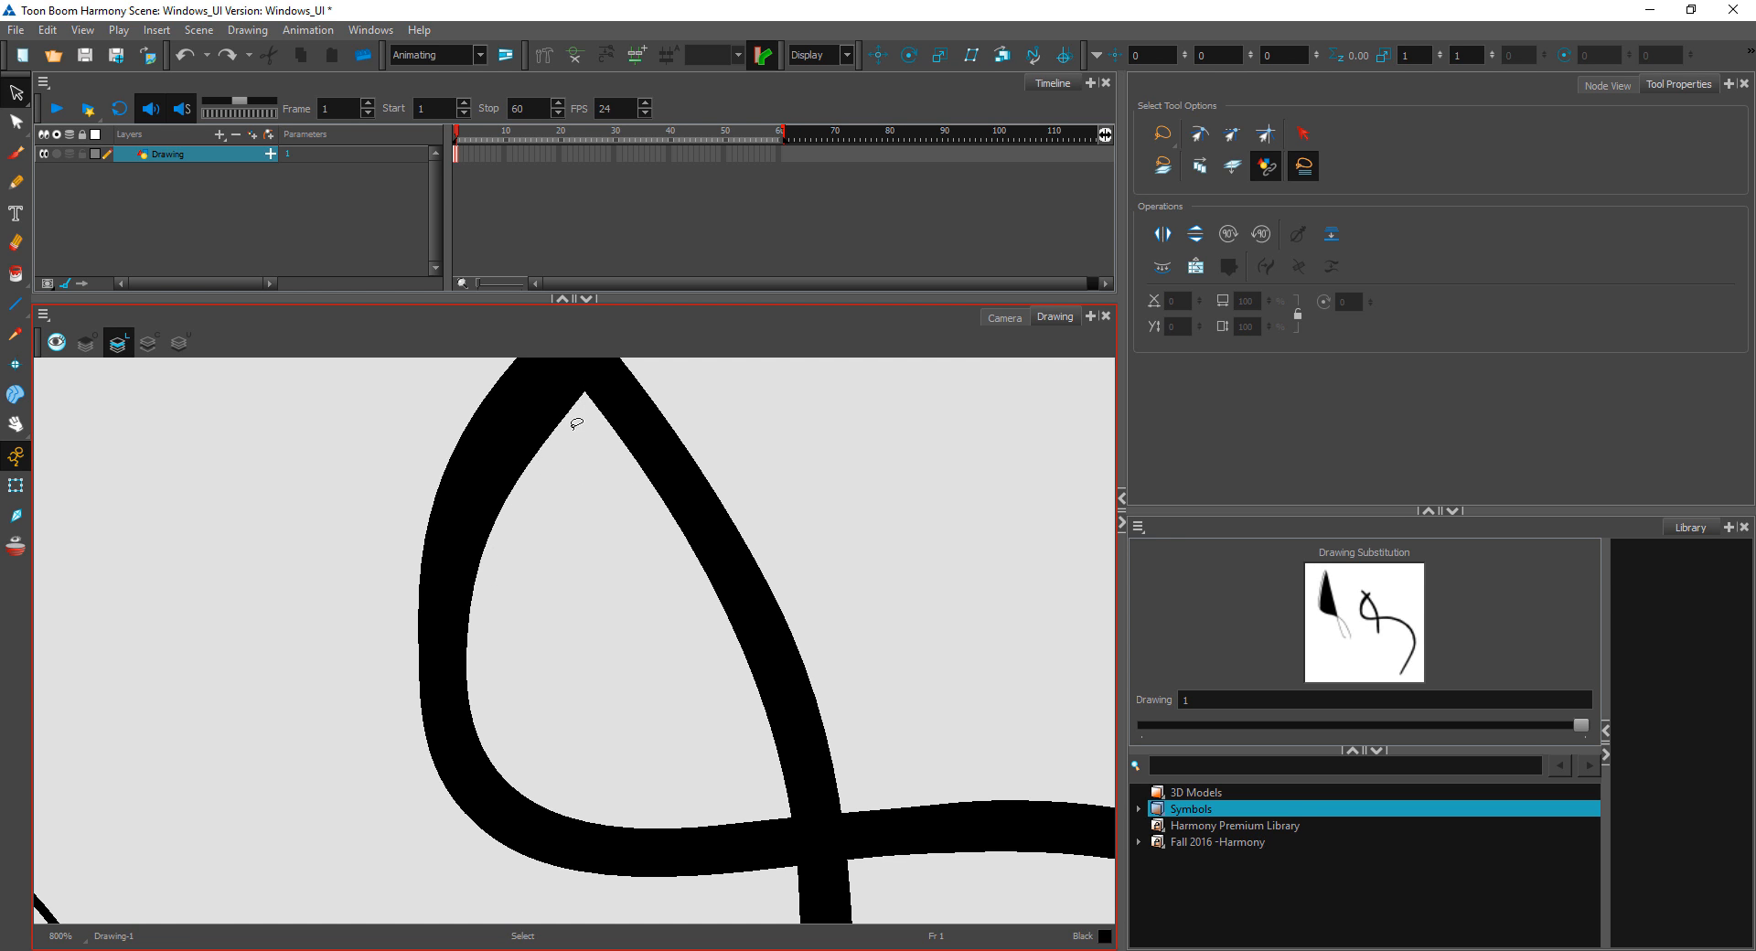
Step: Select all the strokes on the drawing and delete them to clear the canvas
scroll(857, 509, down, 4)
mouse_move(941, 593)
mouse_down()
mouse_move(228, 560)
mouse_move(807, 694)
mouse_up()
key(Delete)
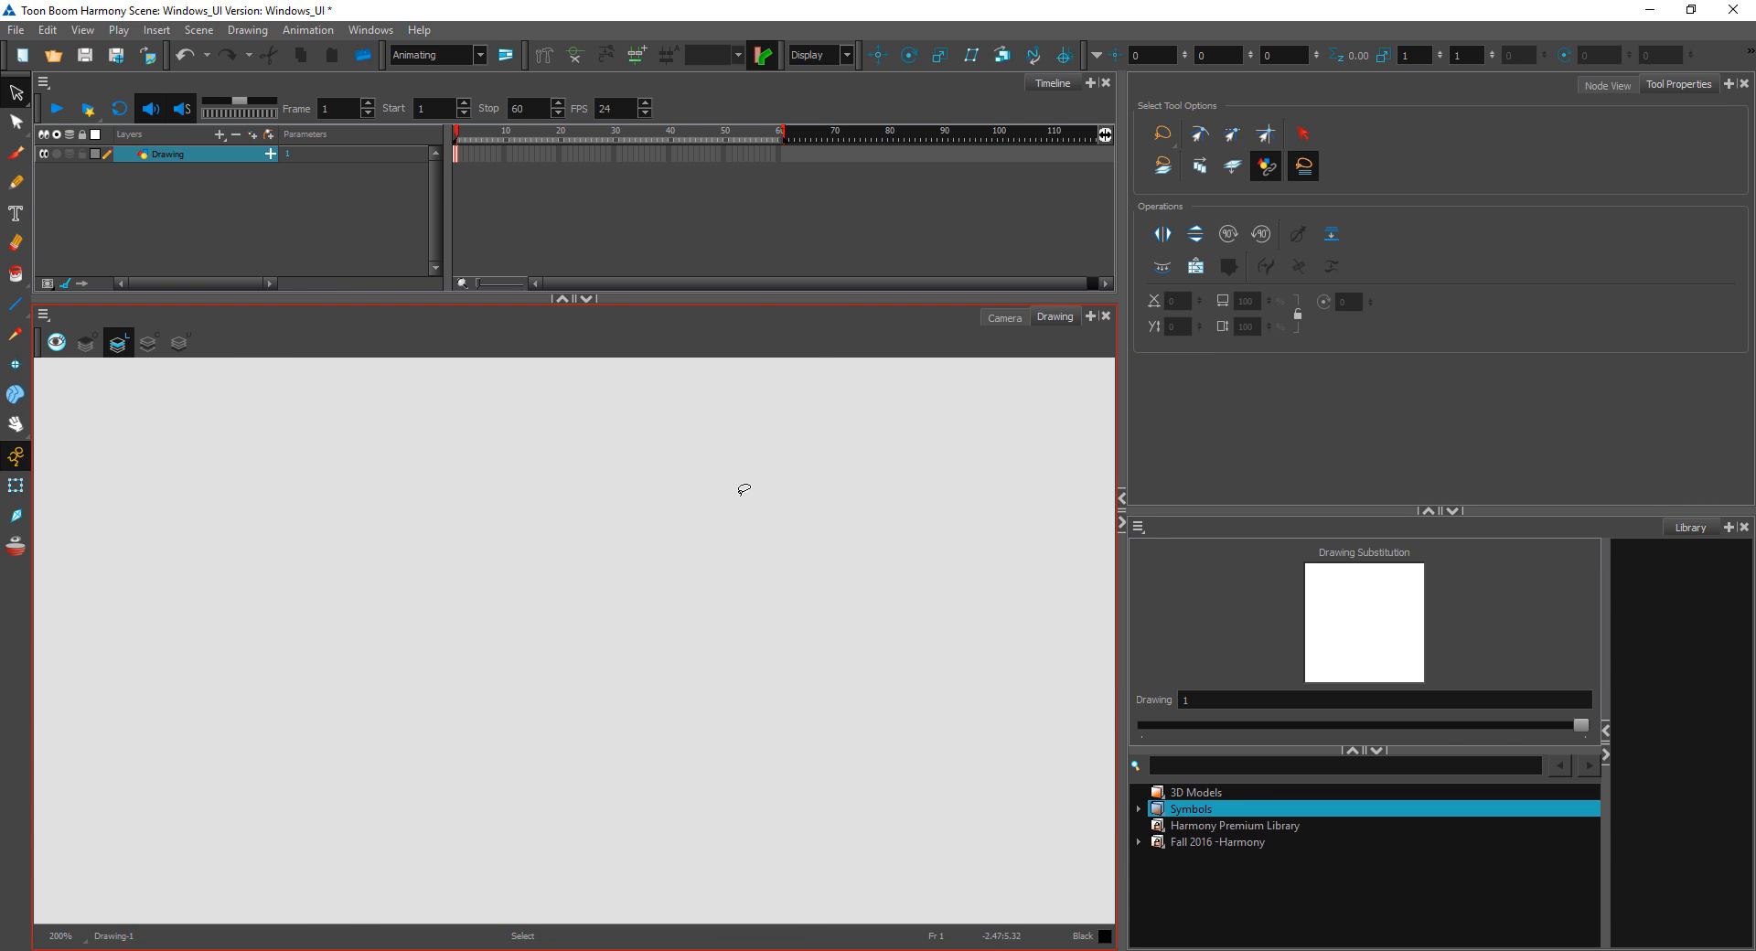
Step: Set the Smooth Editor as the active editing tool, and draw an S-shaped Pencil line in the middle of the canvas
click(18, 121)
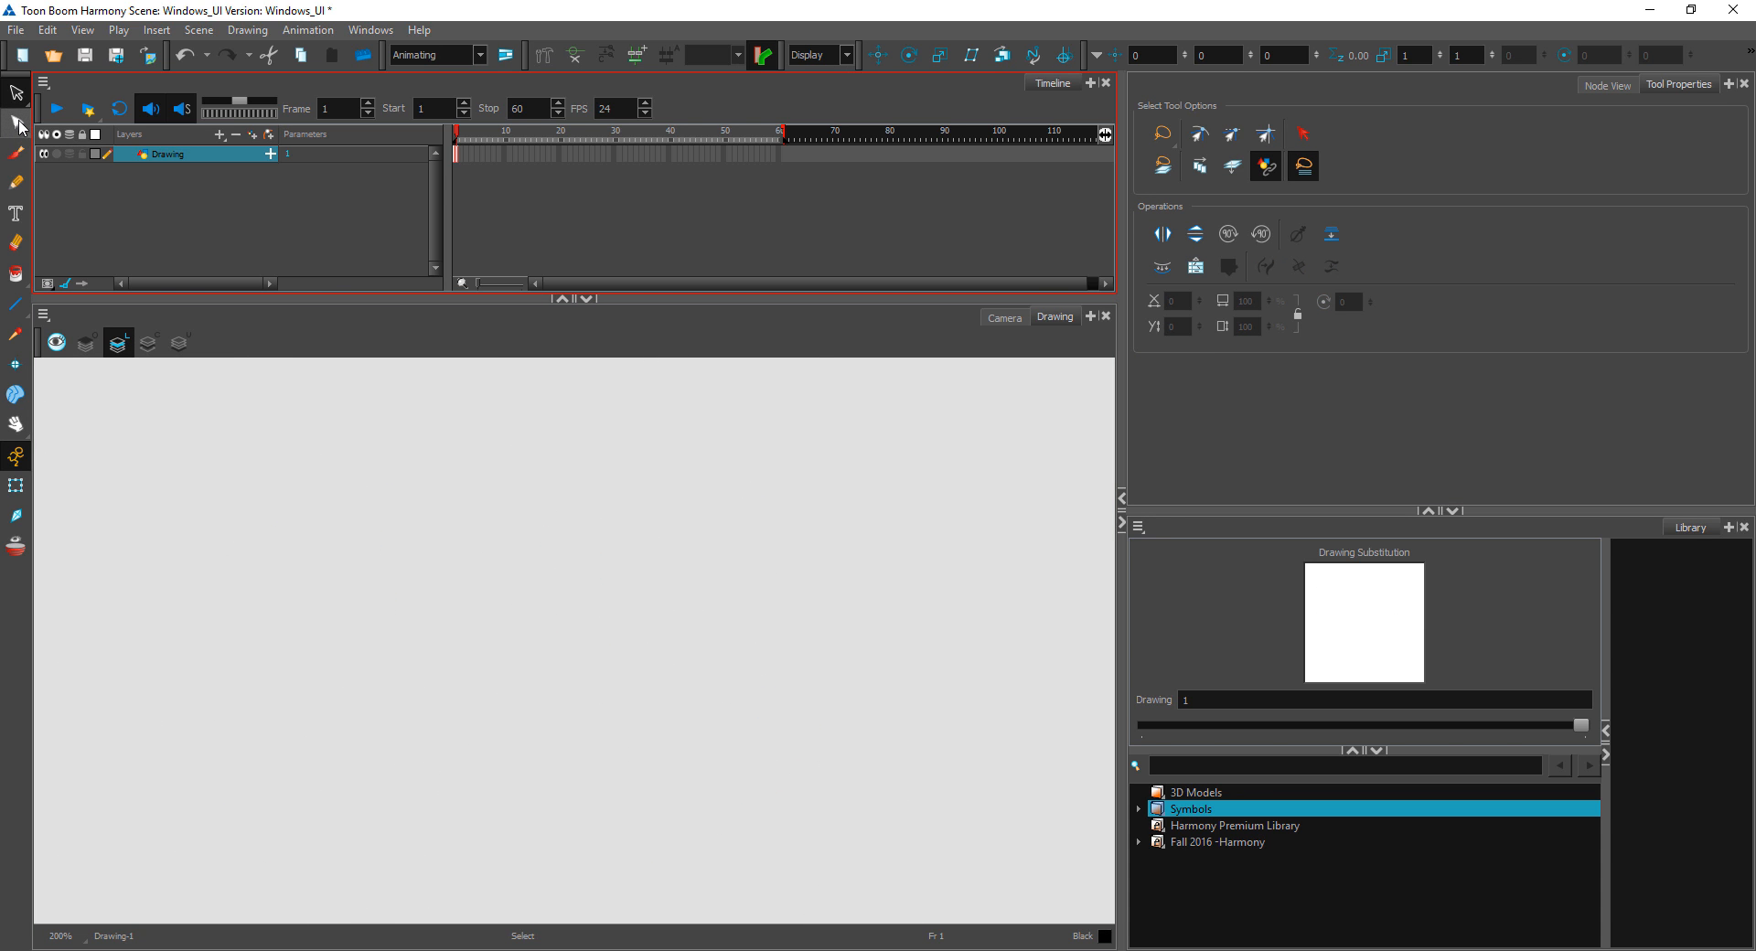
click(20, 123)
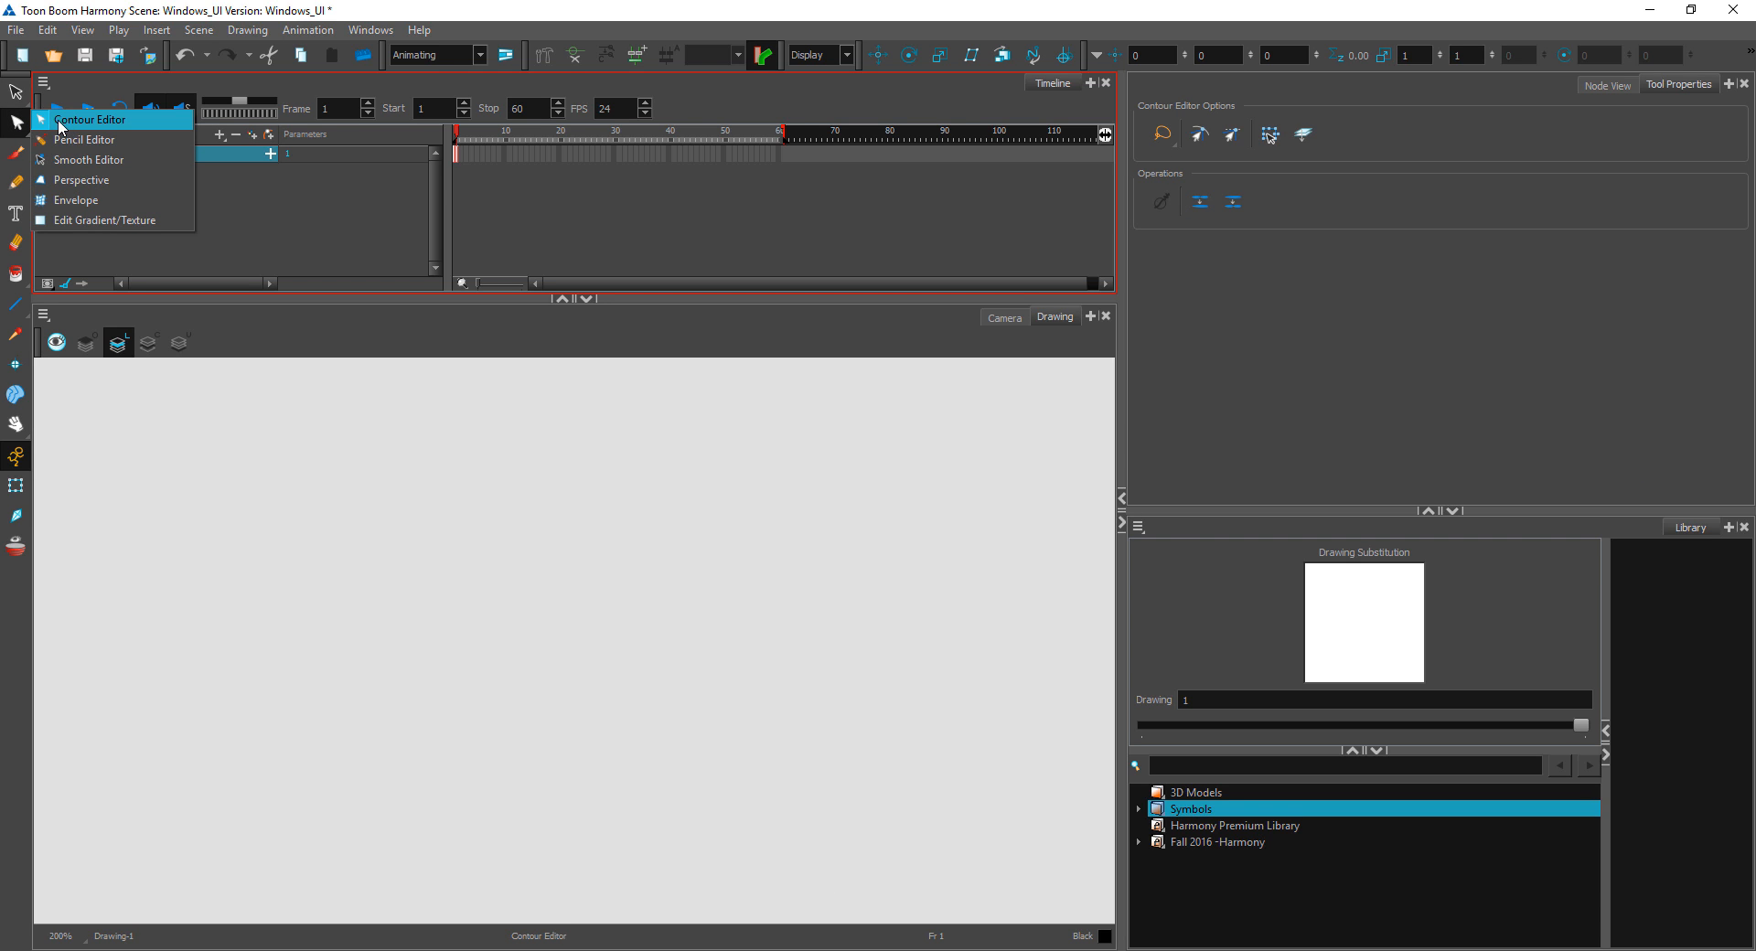
click(95, 160)
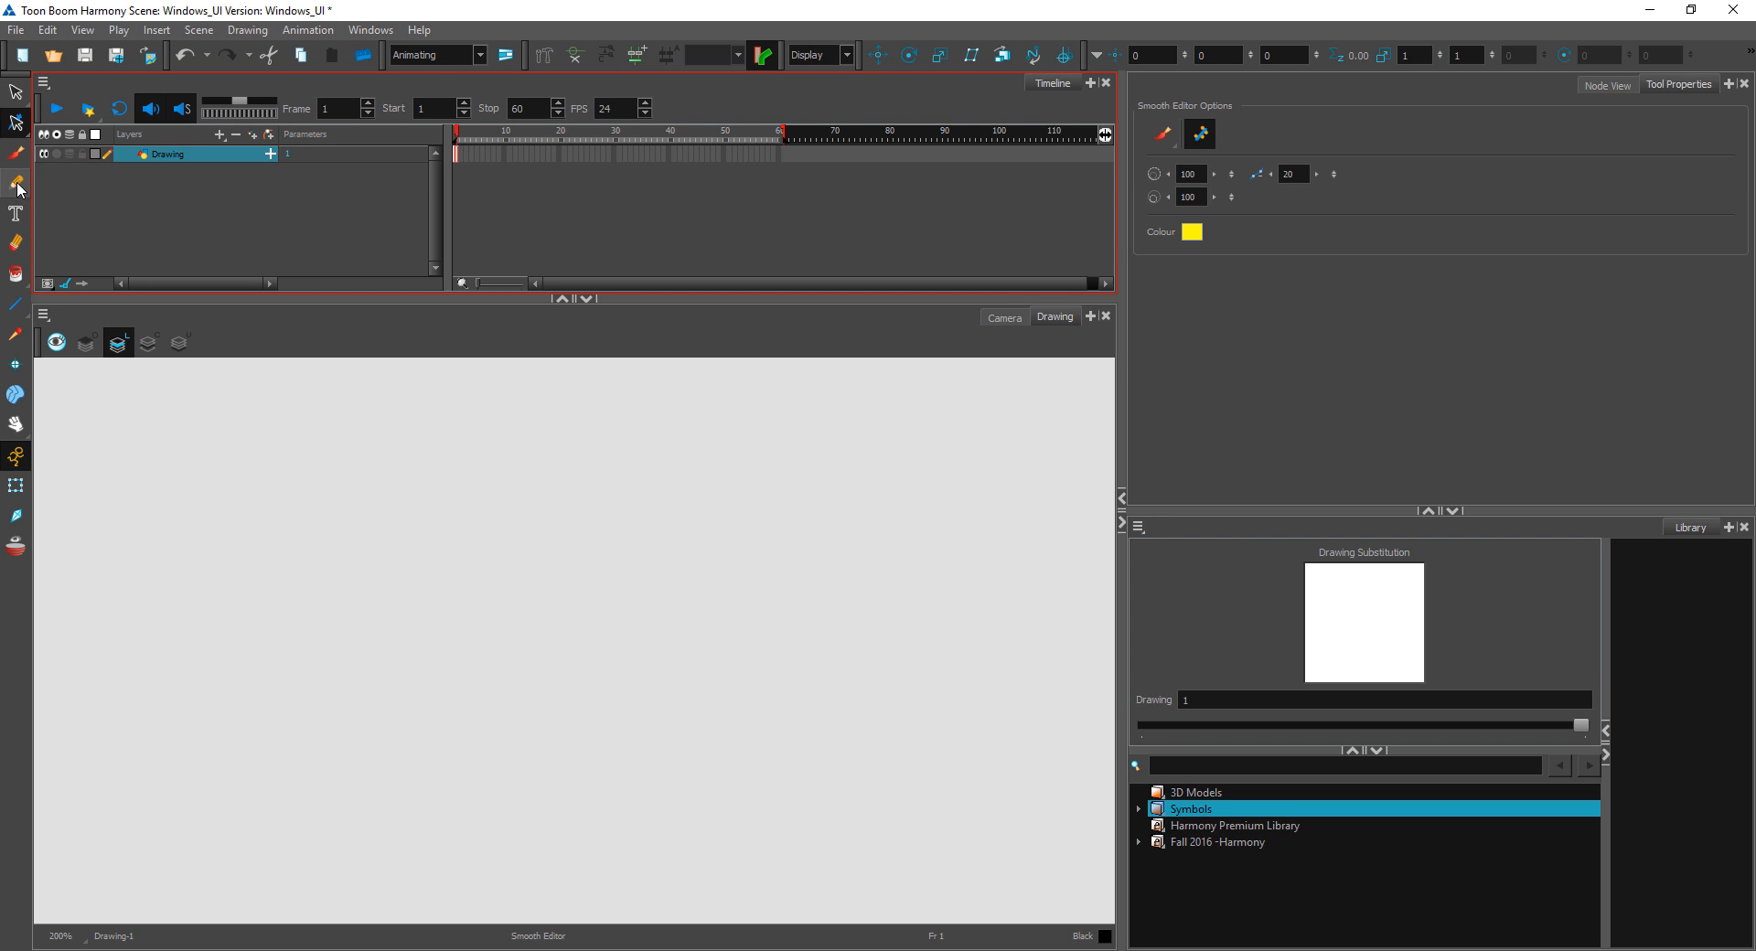
click(18, 184)
mouse_move(665, 525)
mouse_down()
mouse_move(744, 665)
mouse_move(619, 775)
mouse_up()
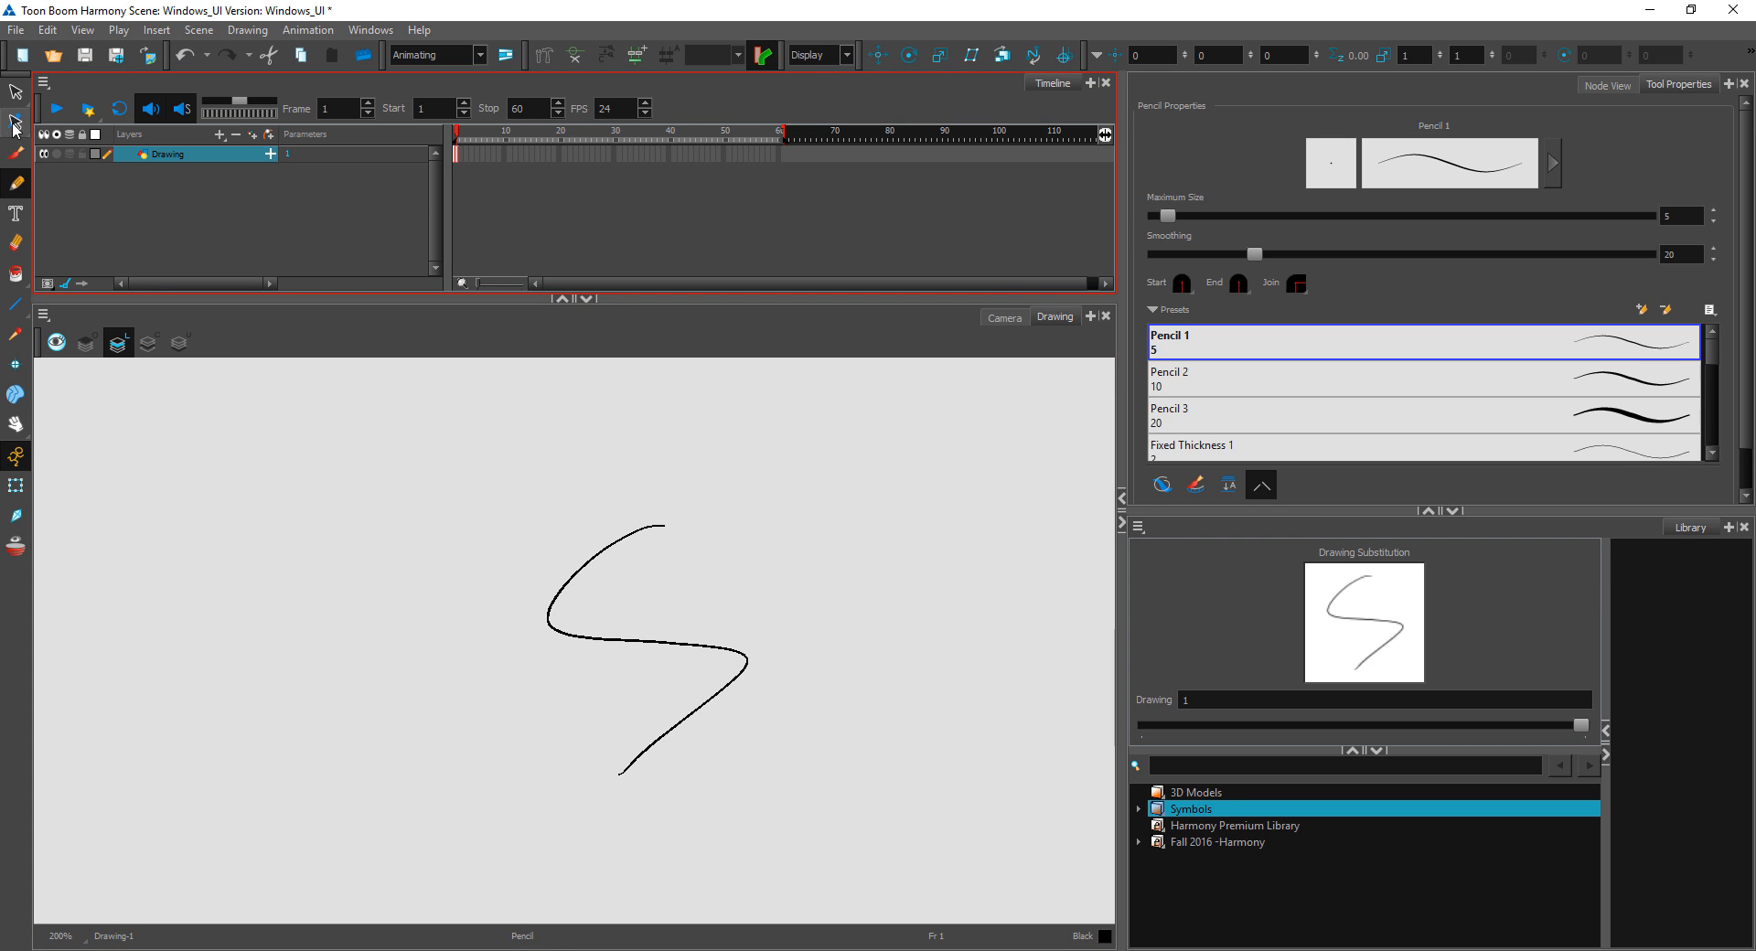
Step: Smooth the S-shaped pencil line with several passes of the Smooth Editor over its whole length
click(15, 125)
mouse_move(828, 503)
mouse_down()
mouse_move(535, 614)
mouse_move(575, 597)
mouse_move(620, 607)
mouse_up()
mouse_move(687, 500)
mouse_down()
mouse_move(644, 530)
mouse_move(594, 733)
mouse_up()
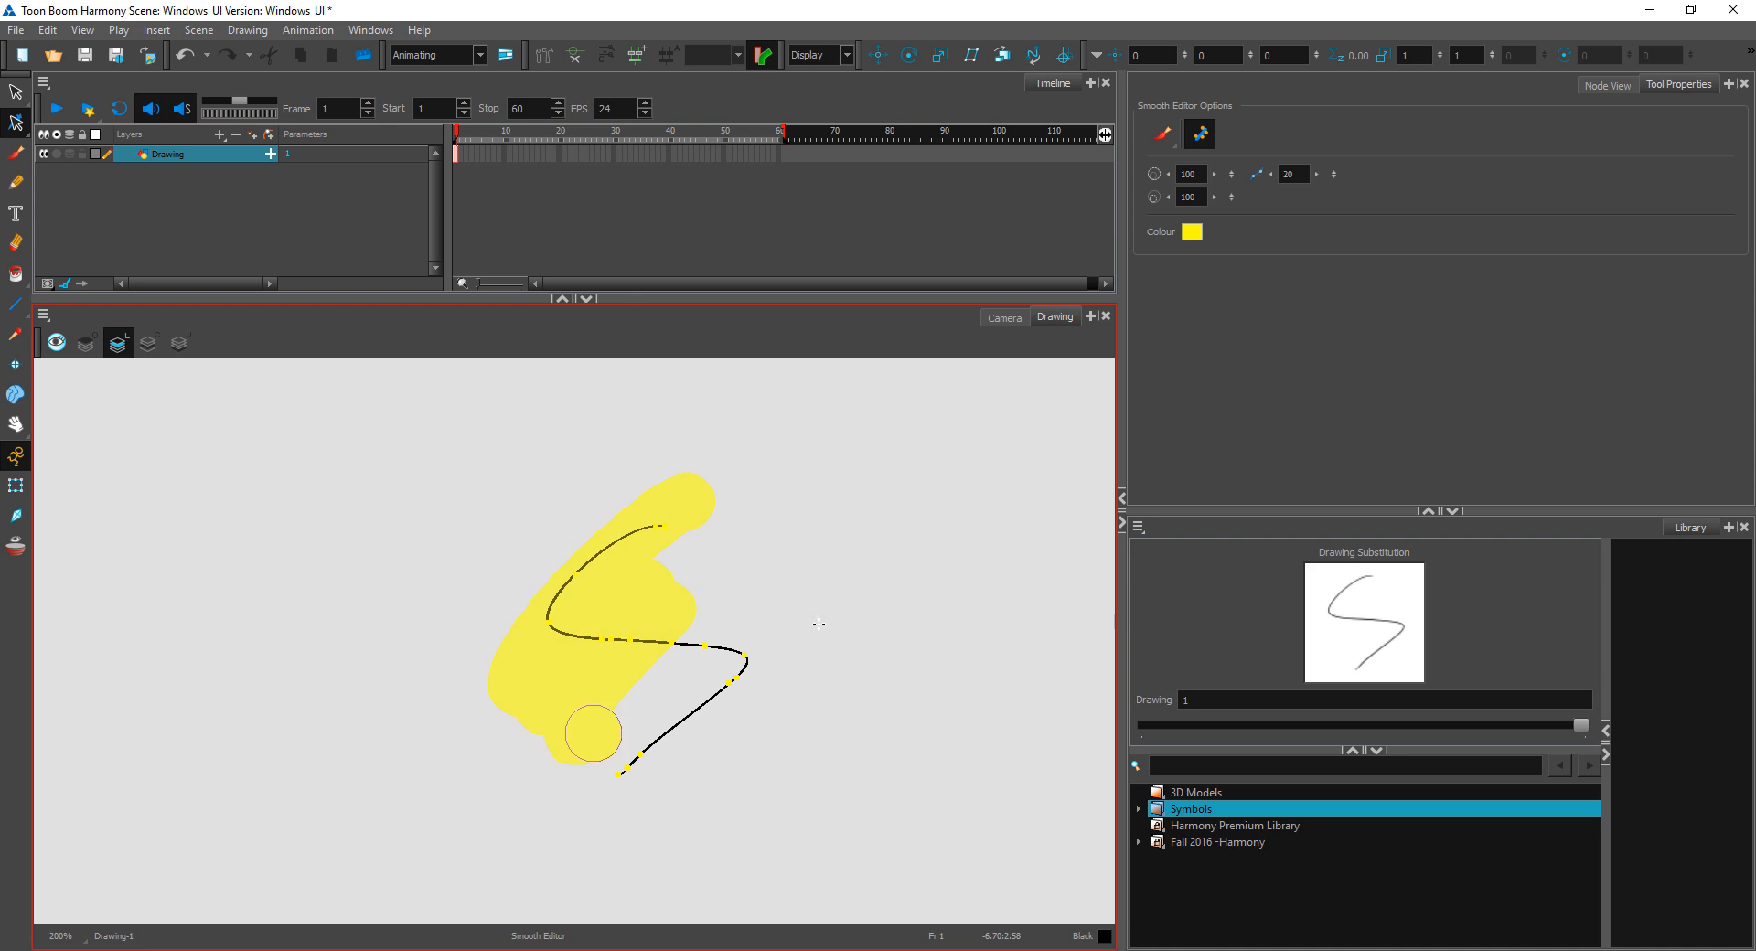
mouse_move(715, 628)
mouse_down()
mouse_move(636, 663)
mouse_move(727, 693)
mouse_move(720, 650)
mouse_move(725, 724)
mouse_move(759, 622)
mouse_move(646, 778)
mouse_up()
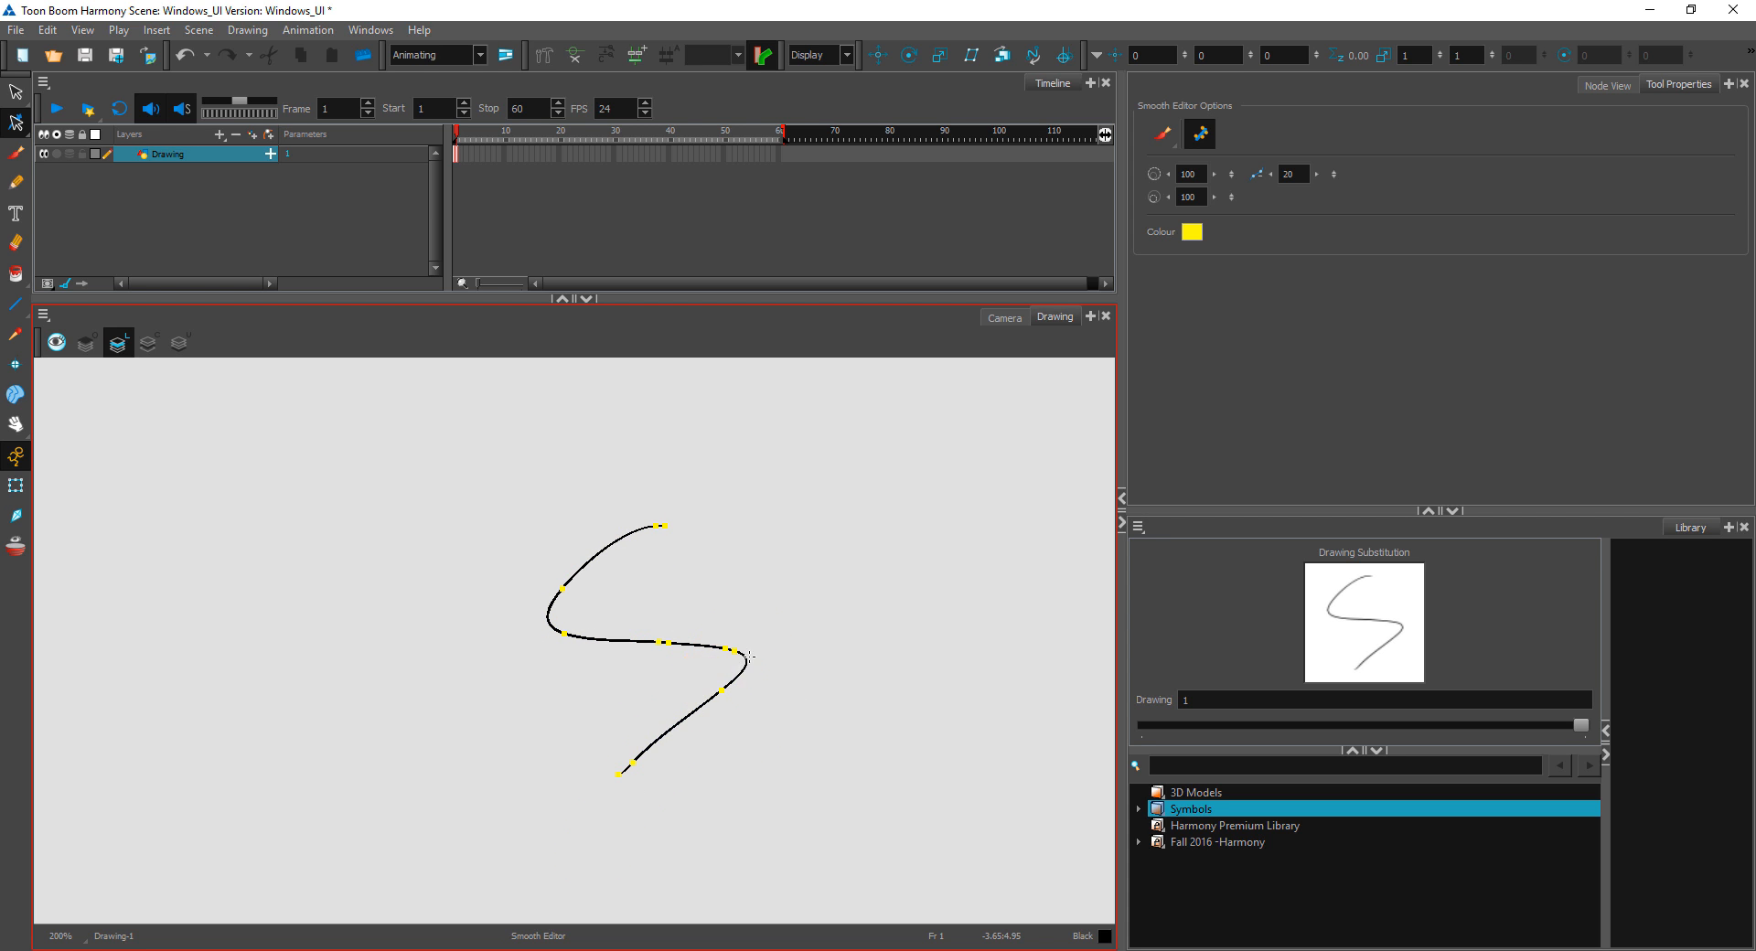
mouse_move(710, 487)
mouse_down()
mouse_move(549, 706)
mouse_move(603, 555)
mouse_up()
drag(722, 484, 520, 805)
drag(526, 631, 732, 638)
Step: Distort the S-shaped pencil line into a slanted zigzag by moving its corners with the Perspective tool, and deselect it
click(22, 126)
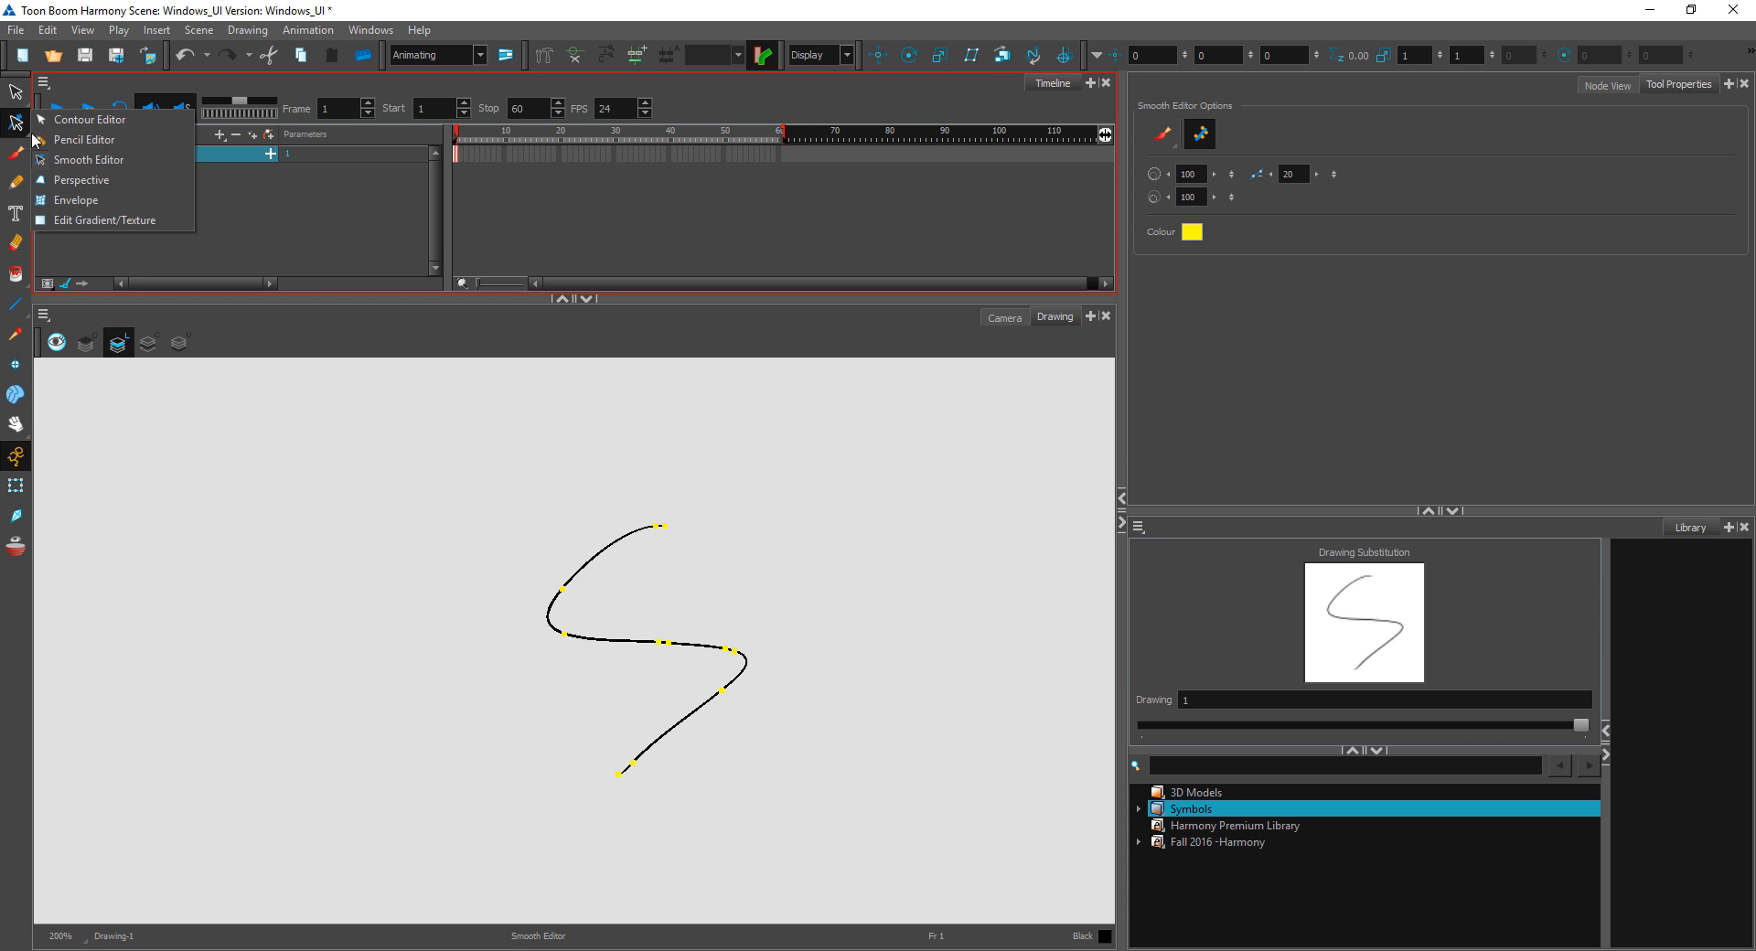
click(80, 180)
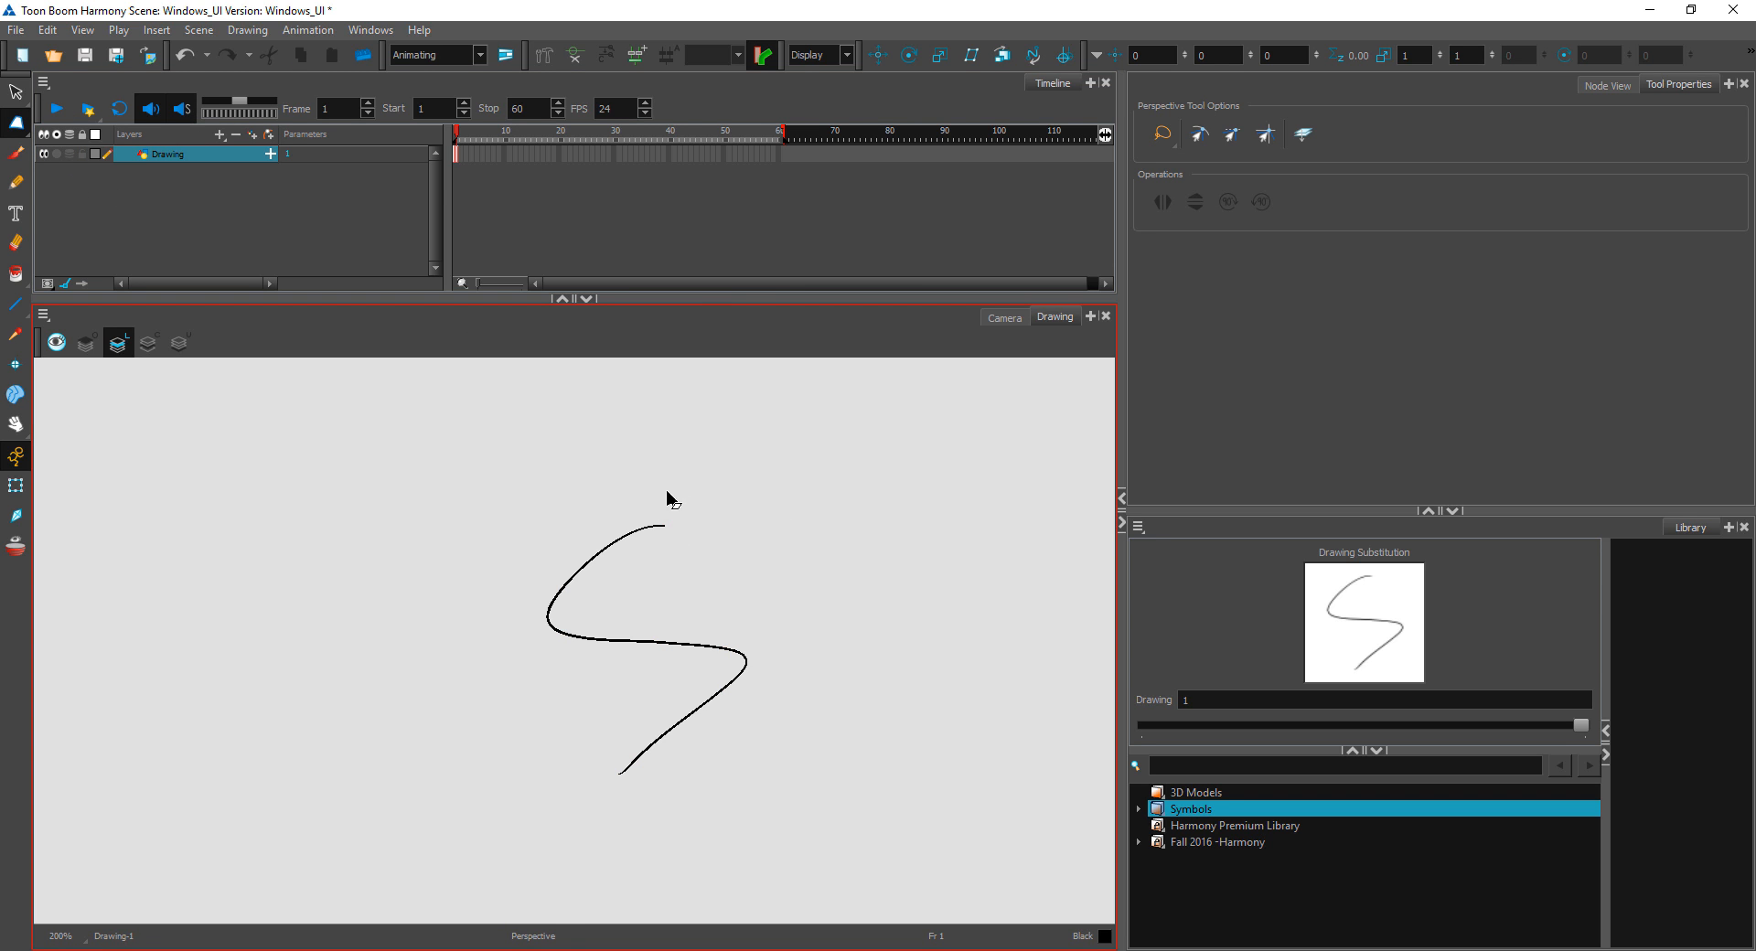
drag(765, 527, 844, 674)
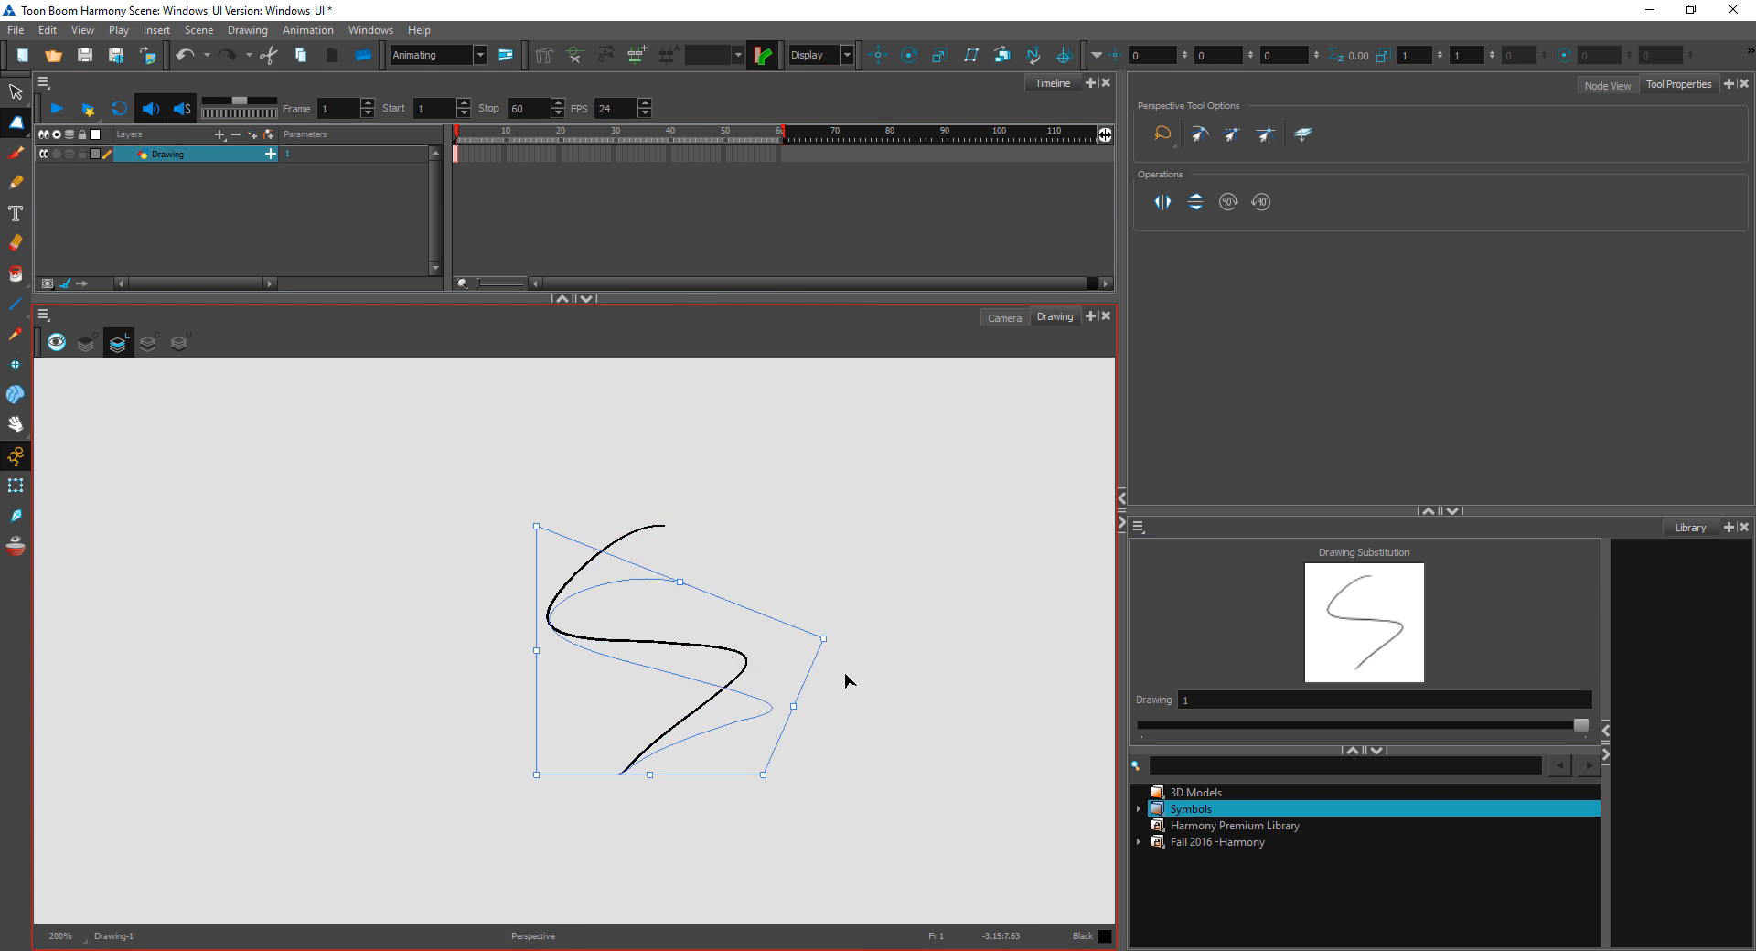
drag(538, 525, 433, 687)
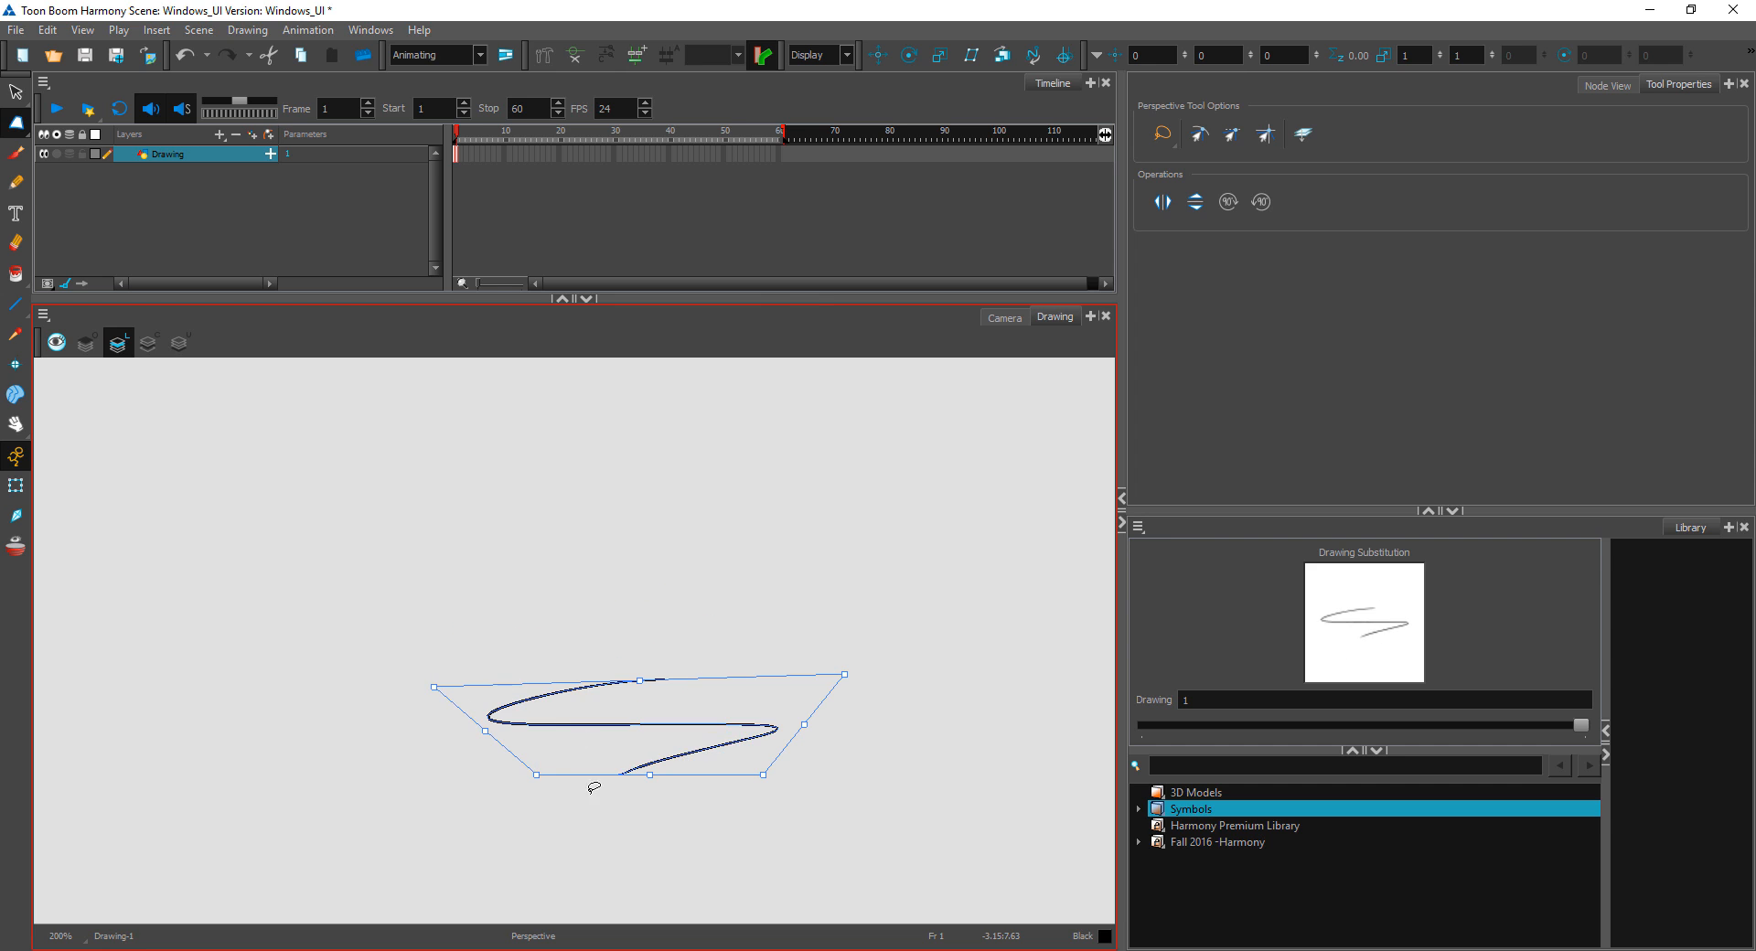
drag(537, 778, 721, 715)
mouse_move(765, 775)
mouse_down()
mouse_move(734, 713)
mouse_move(614, 731)
mouse_move(422, 841)
mouse_up()
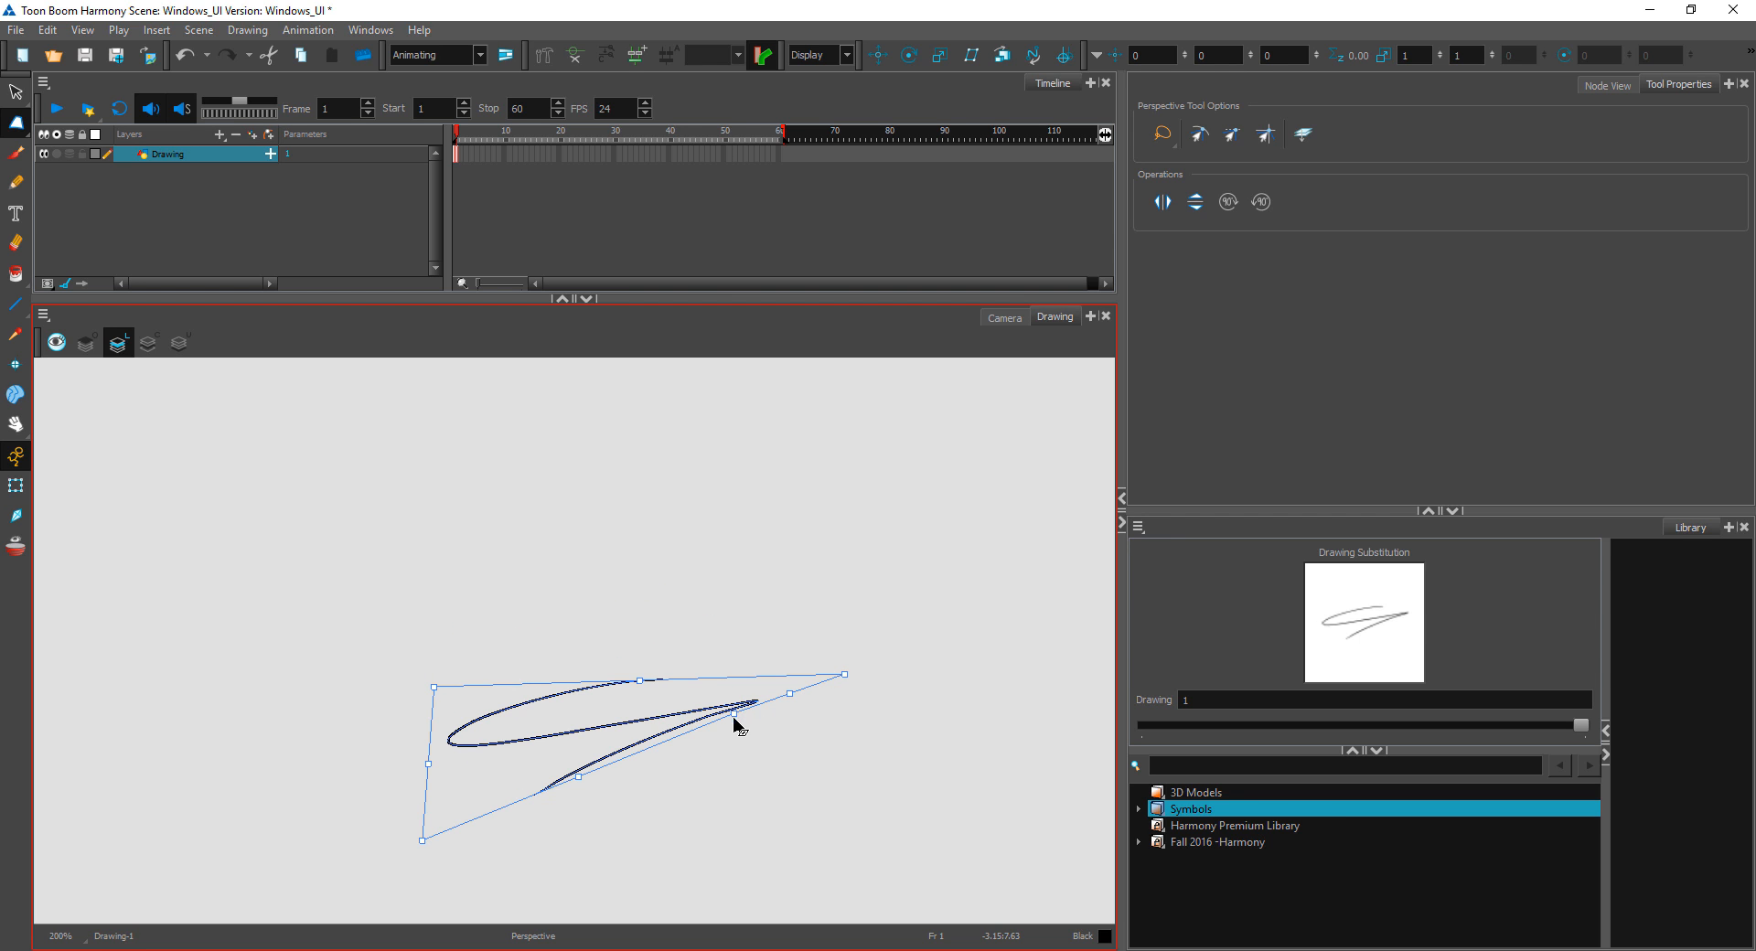
drag(734, 715, 794, 823)
mouse_move(820, 750)
mouse_down()
mouse_move(867, 738)
mouse_move(602, 747)
mouse_move(719, 652)
mouse_move(686, 462)
mouse_move(686, 510)
mouse_up()
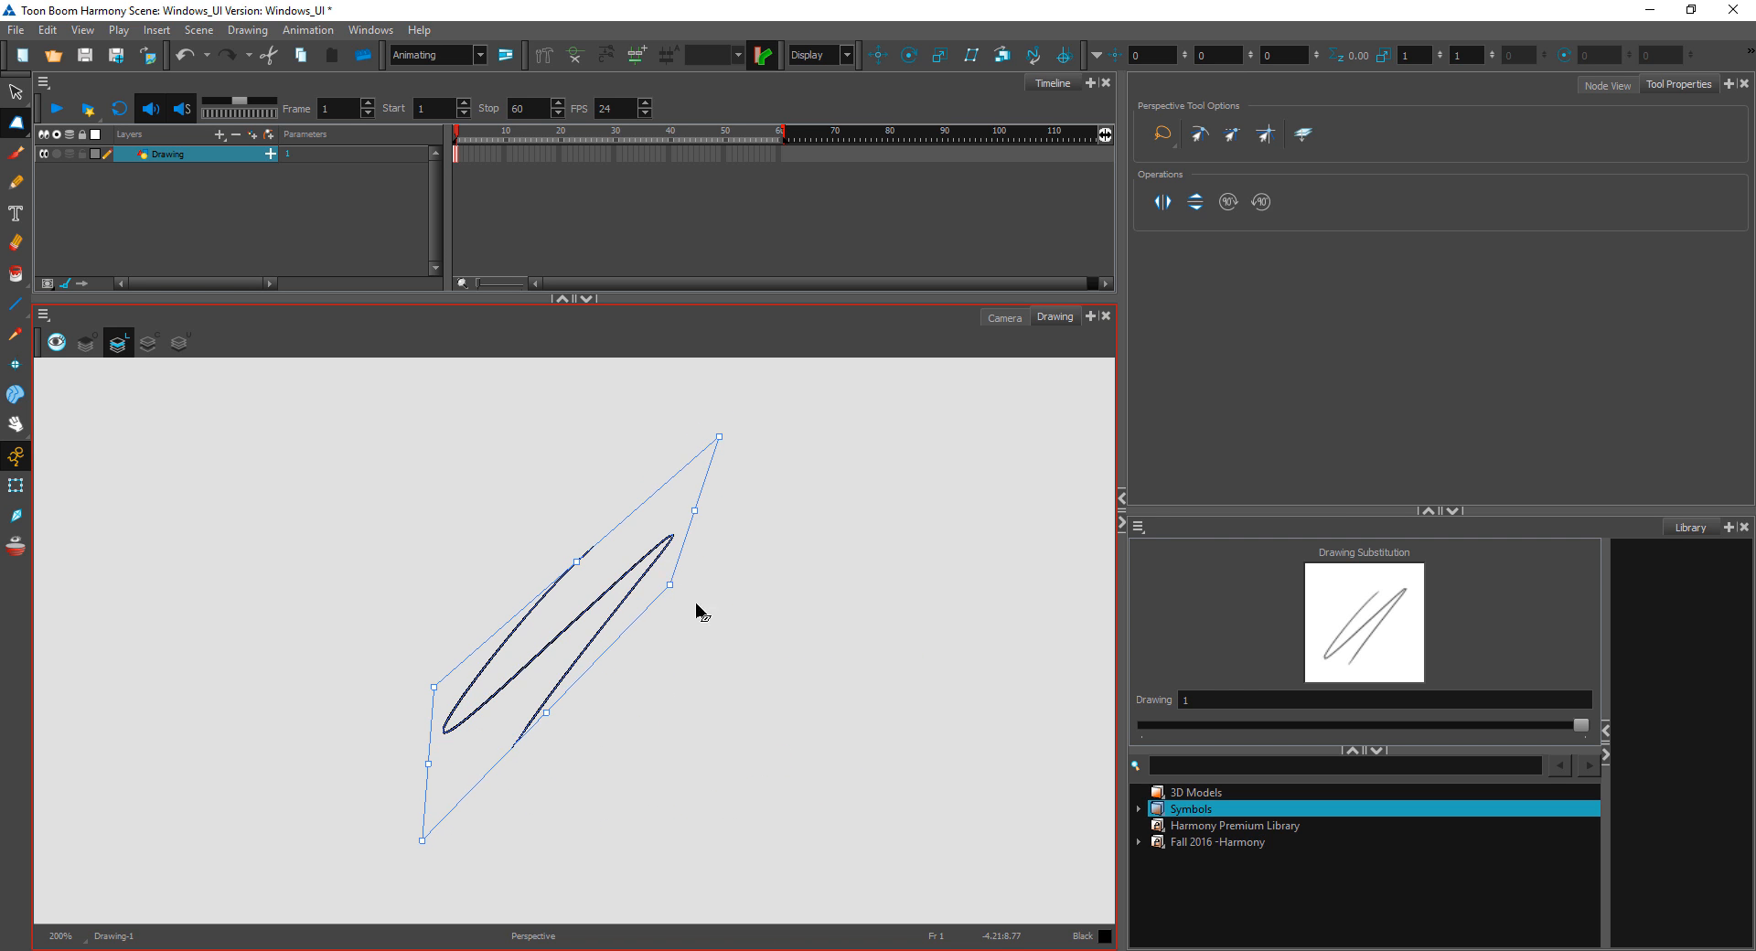
drag(695, 611, 803, 686)
click(898, 677)
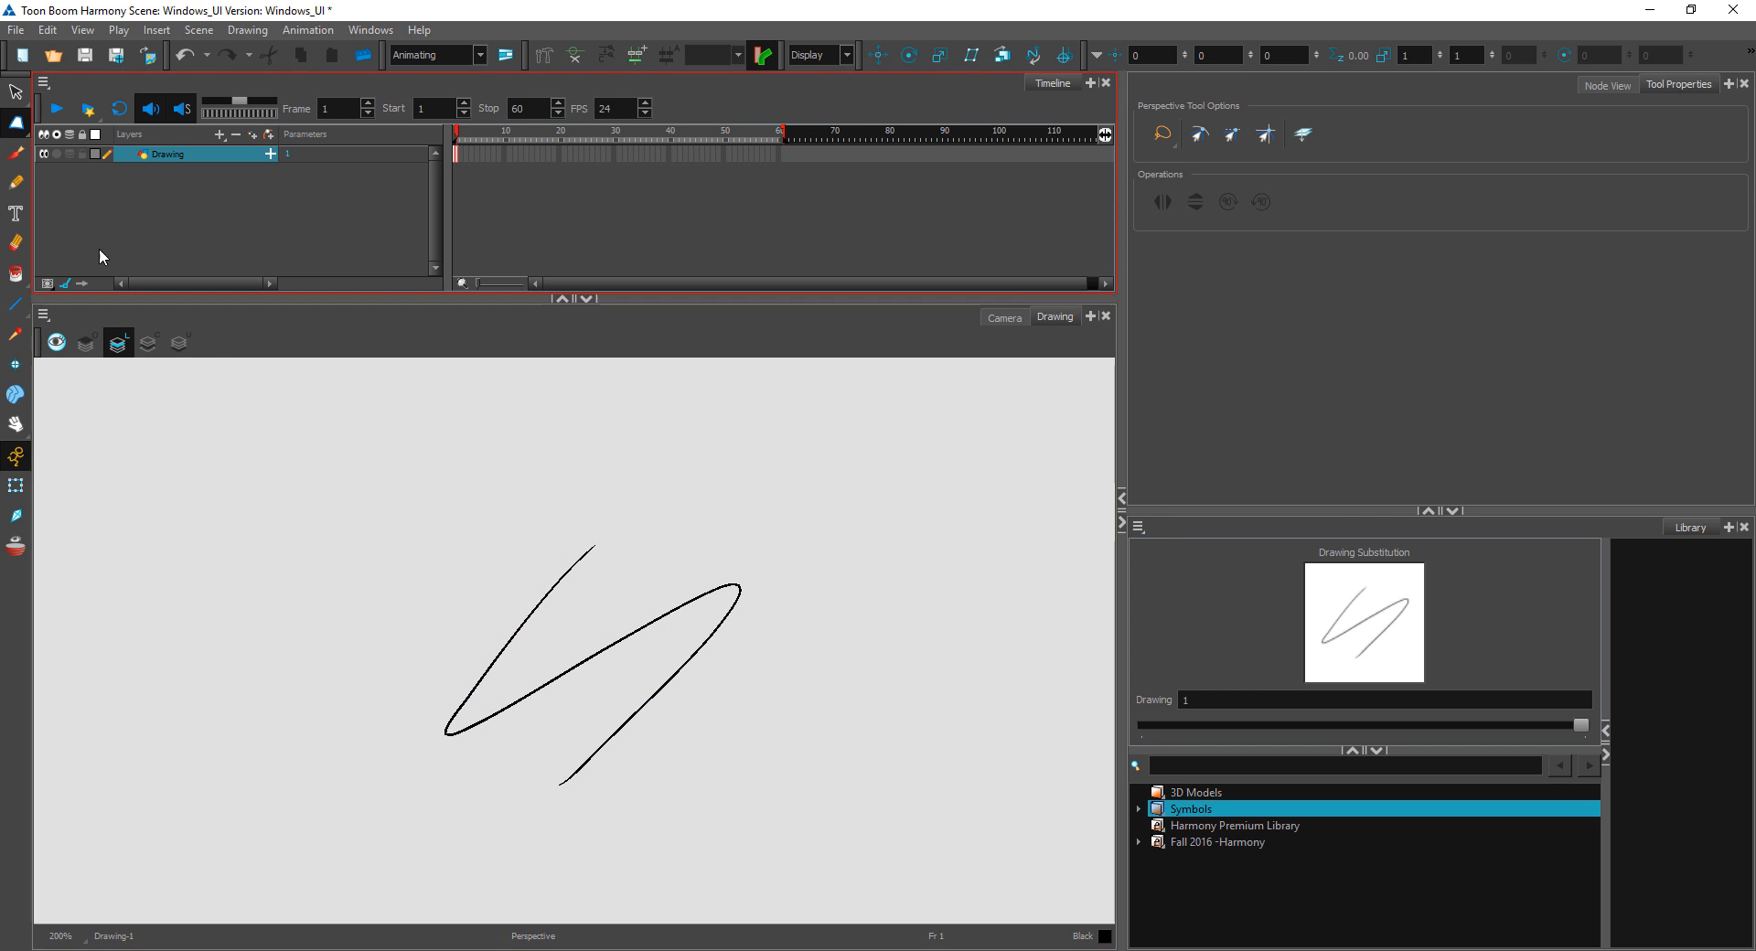
Step: Warp the slanted pencil line with the Envelope tool by bending the upper, lower and right-hand edges of its envelope
click(20, 128)
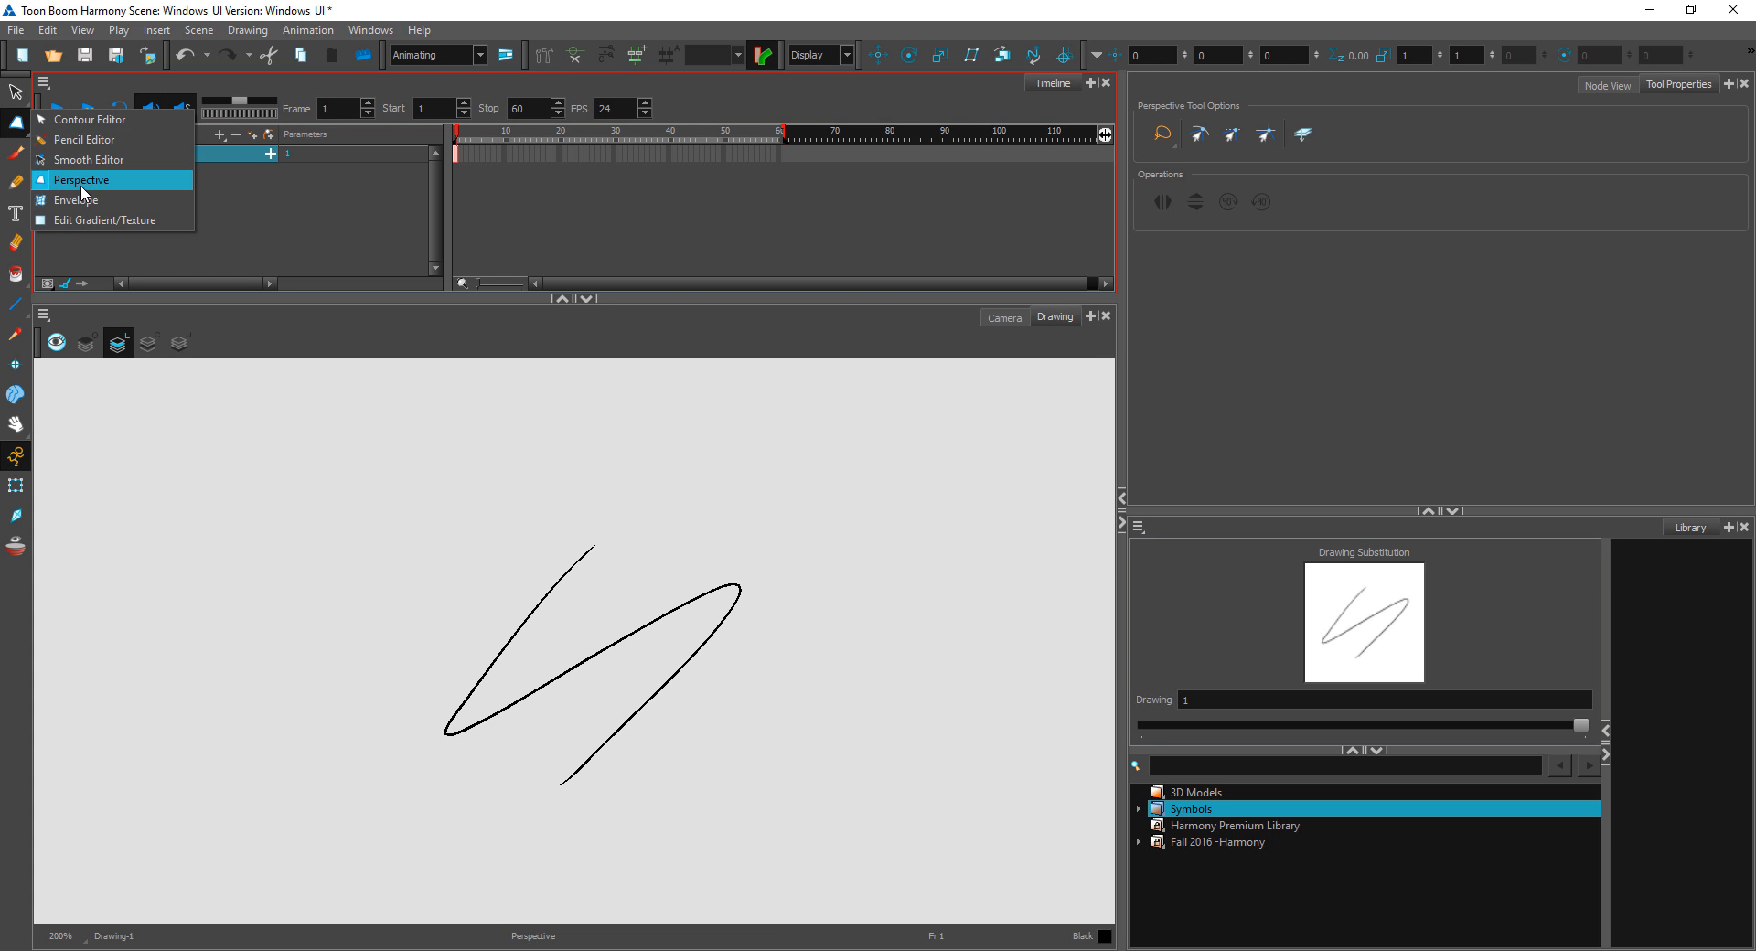
click(110, 201)
drag(819, 474, 804, 614)
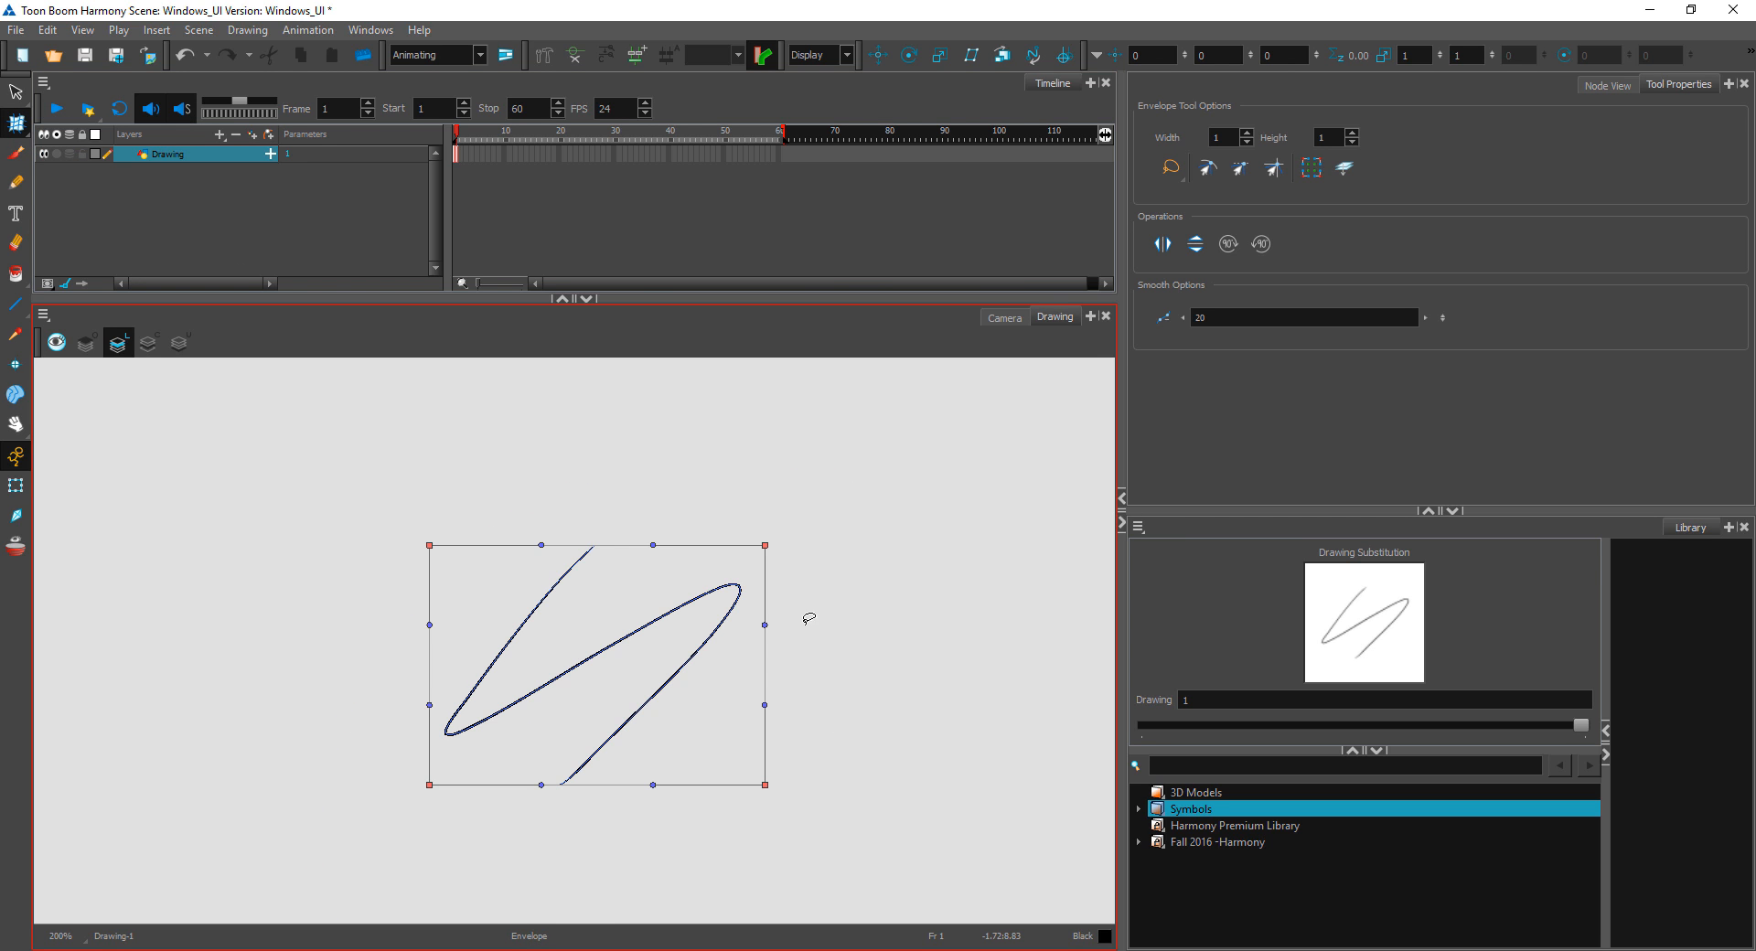
drag(653, 546, 638, 627)
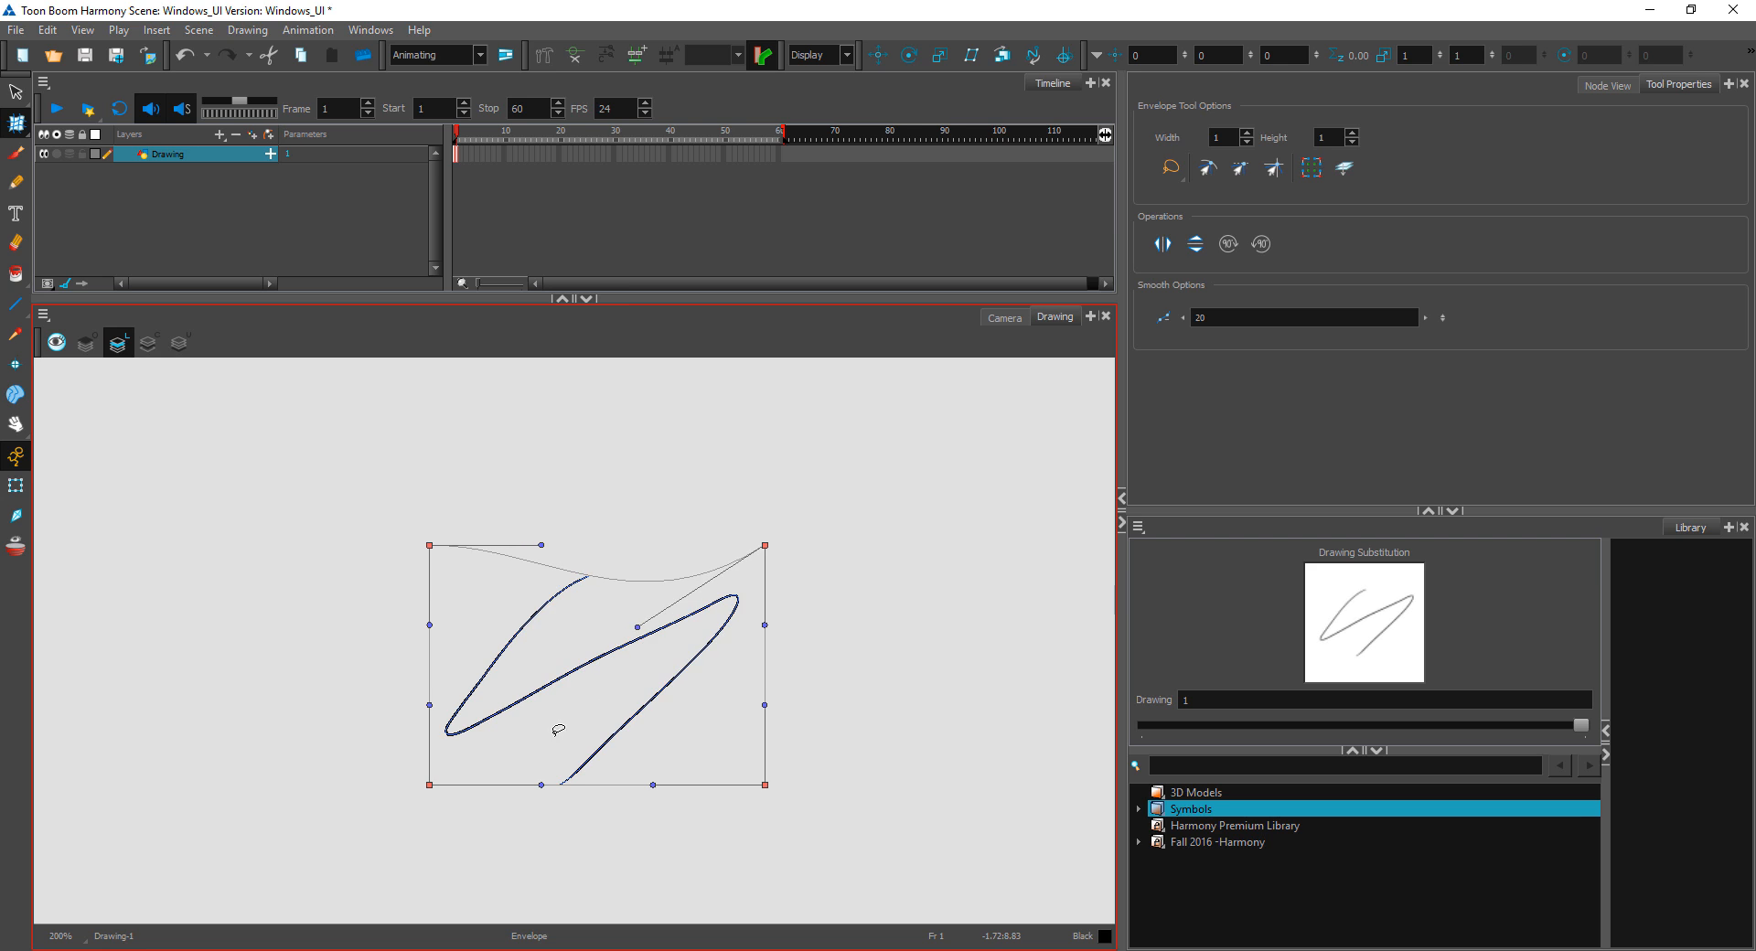
drag(653, 785, 621, 693)
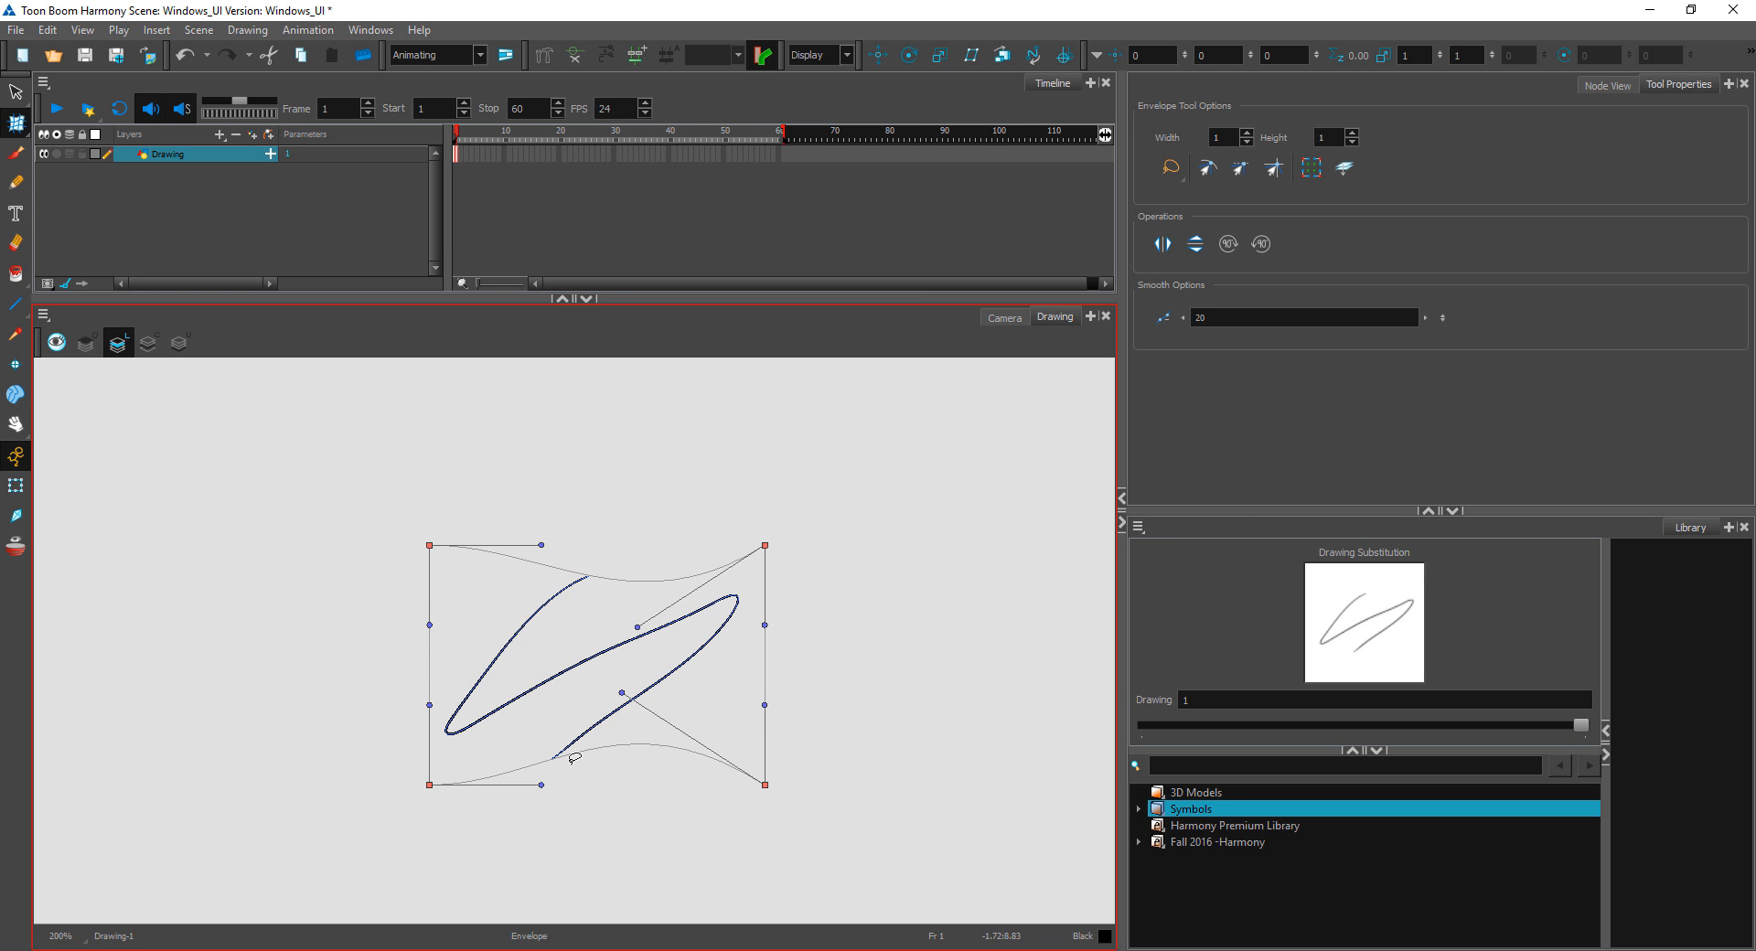
mouse_move(543, 784)
mouse_down()
mouse_move(549, 674)
mouse_move(717, 803)
mouse_move(717, 857)
mouse_up()
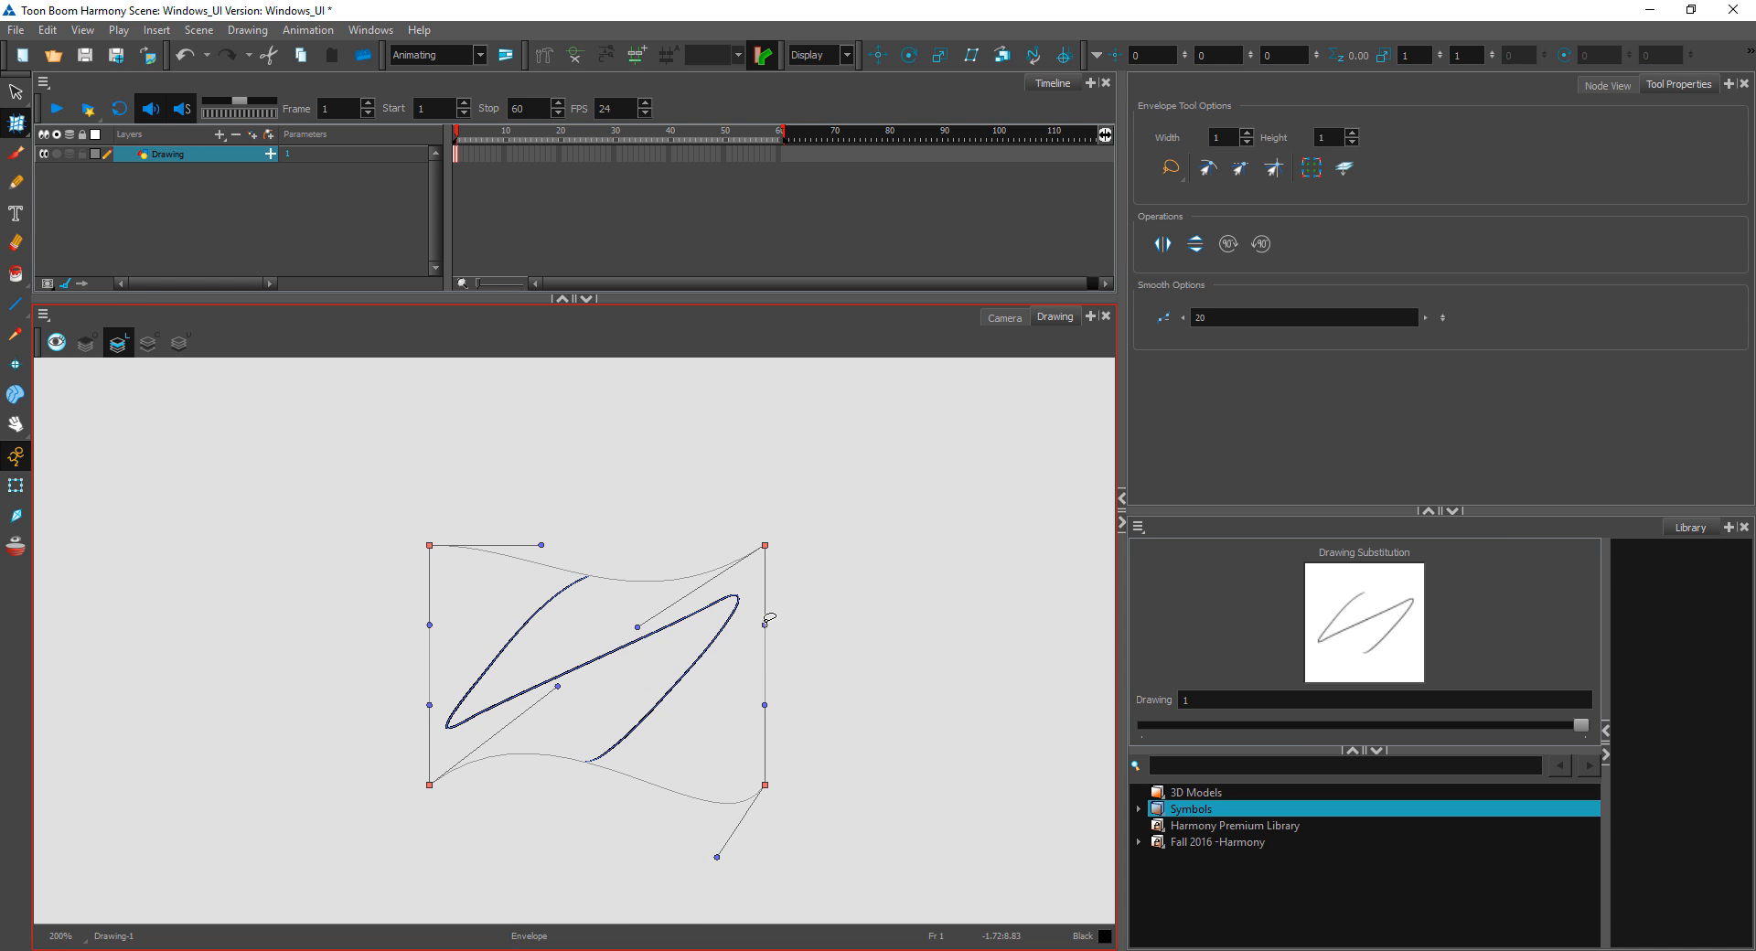
drag(766, 623, 759, 699)
Step: Check the warped line's points with the Contour Editor, and switch to the Edit Gradient/Texture tool
click(20, 124)
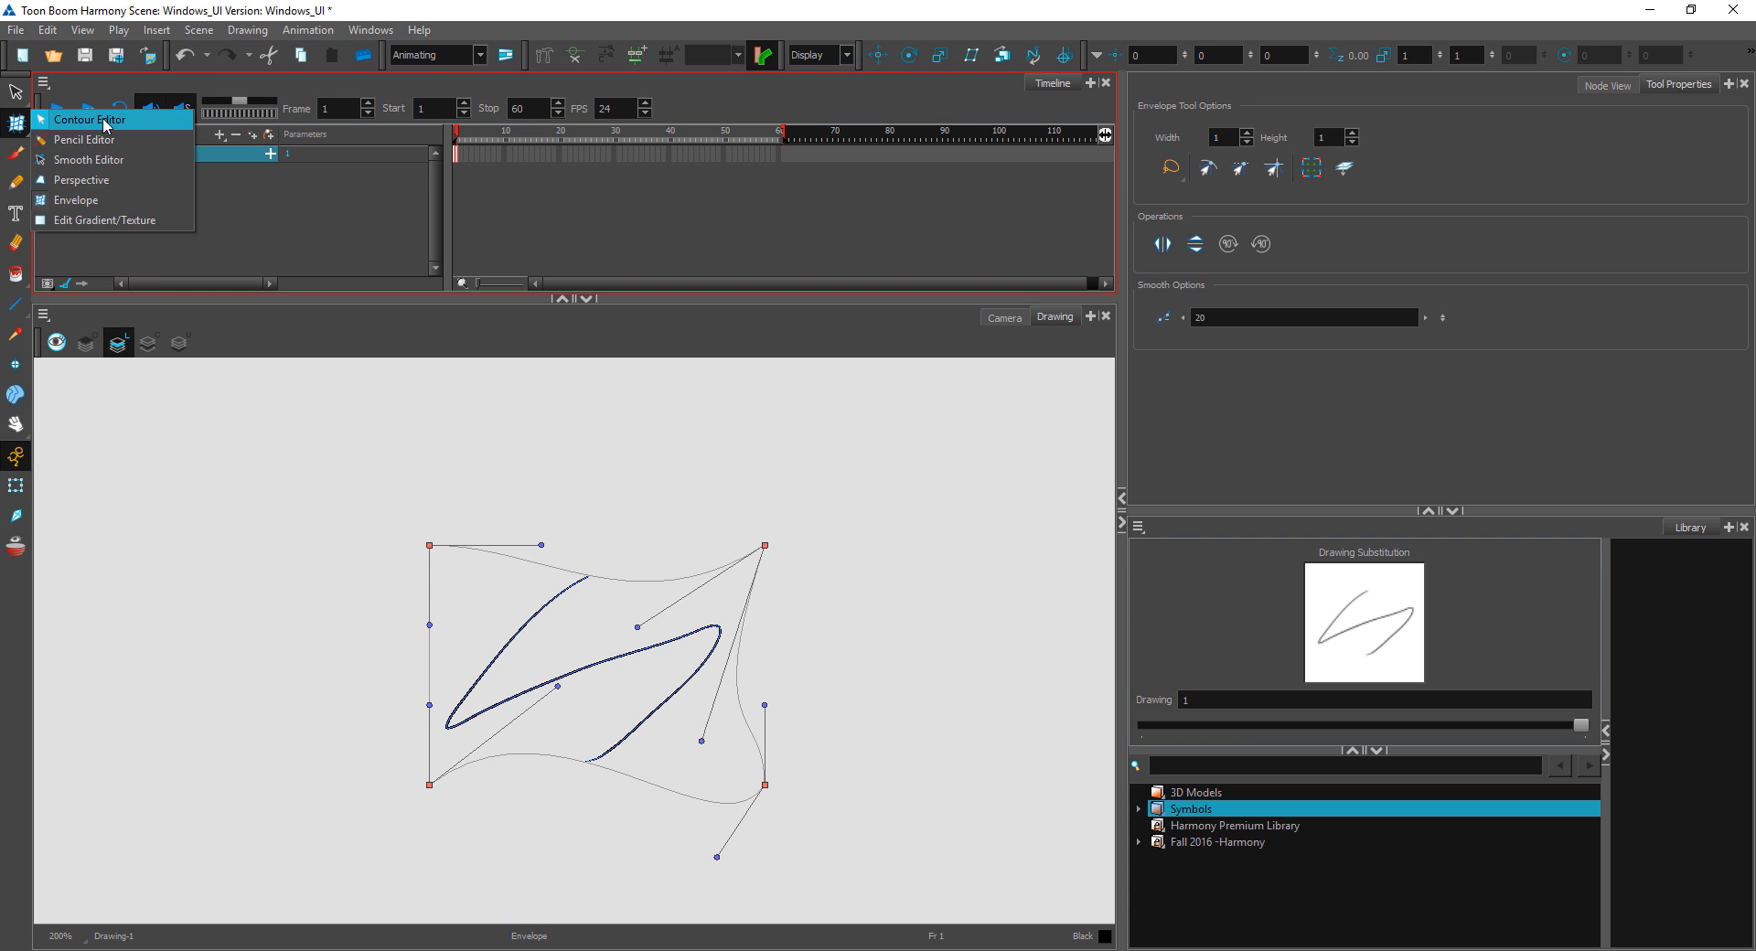
click(105, 121)
click(17, 123)
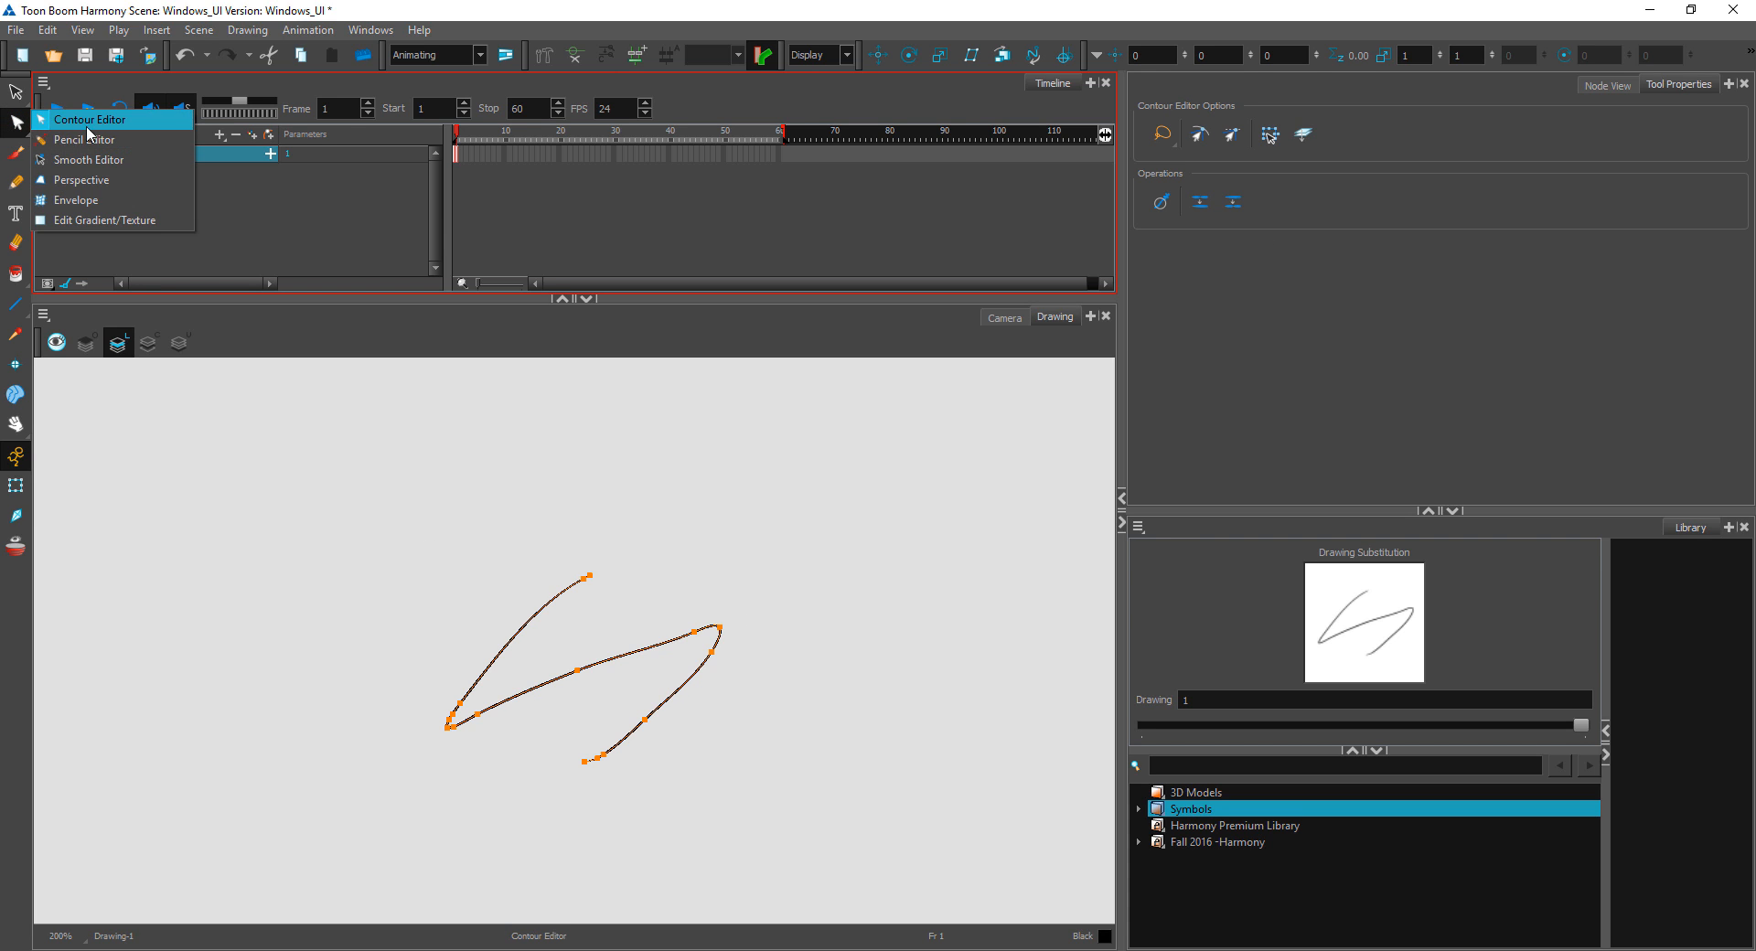
click(124, 220)
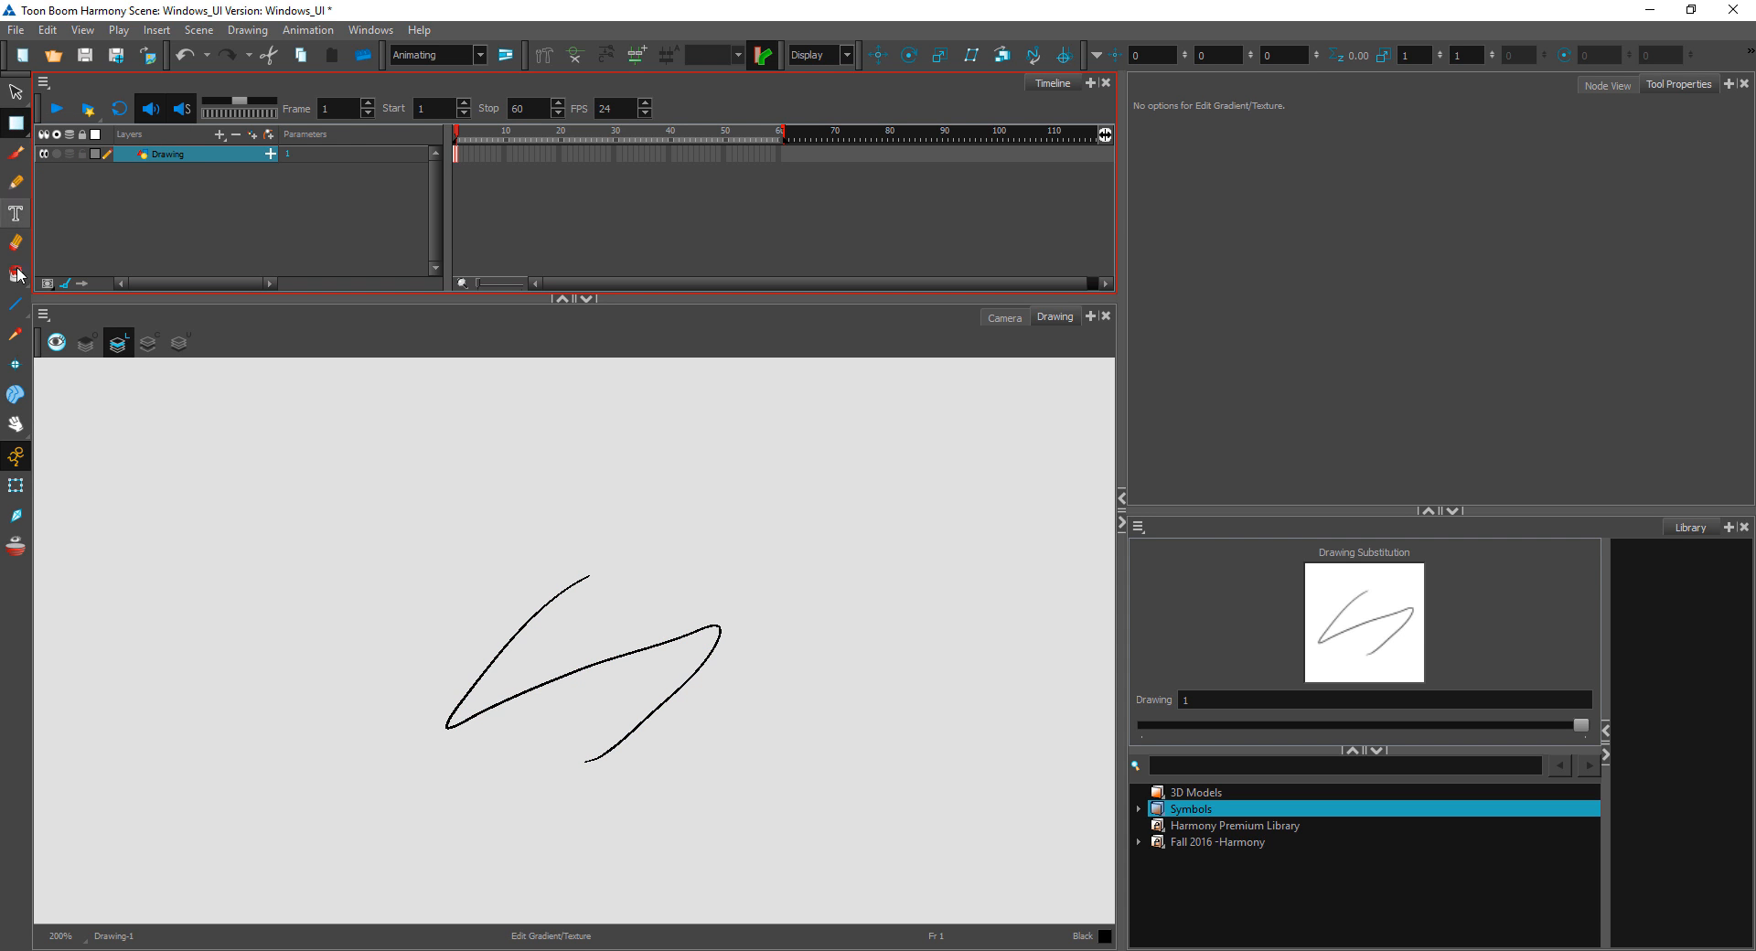
Step: Add the Colour view beside Tool Properties and create a new swatch from Red in the Windows_UI palette
click(1483, 104)
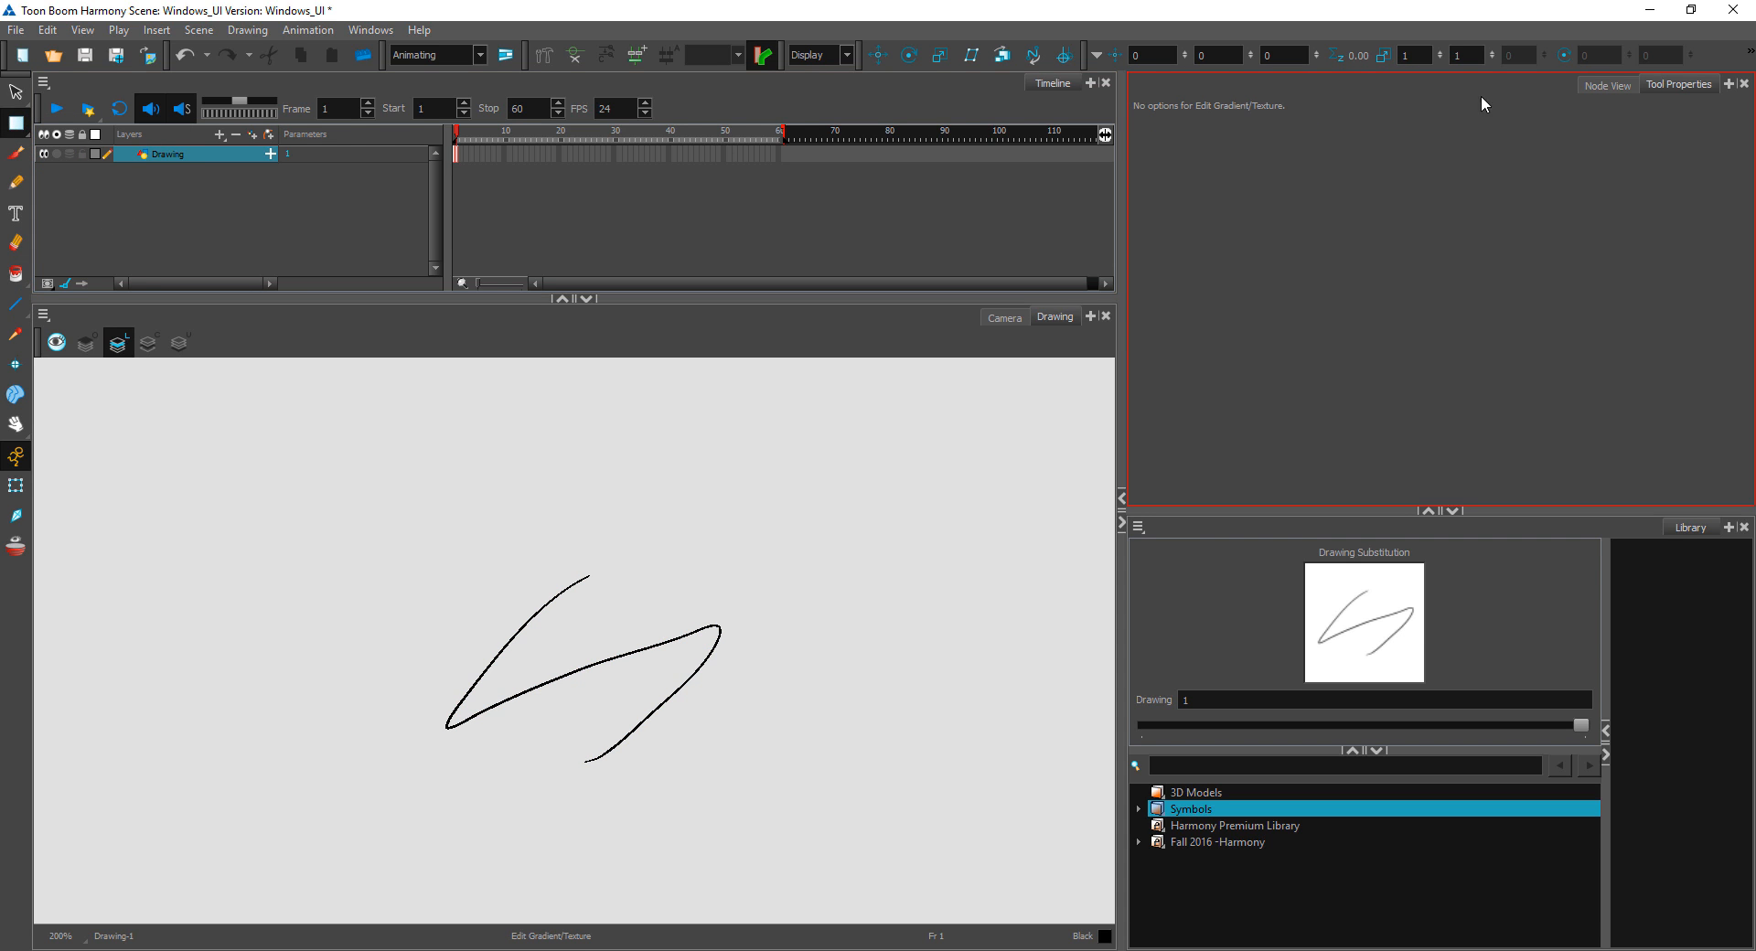
click(1729, 85)
click(1620, 206)
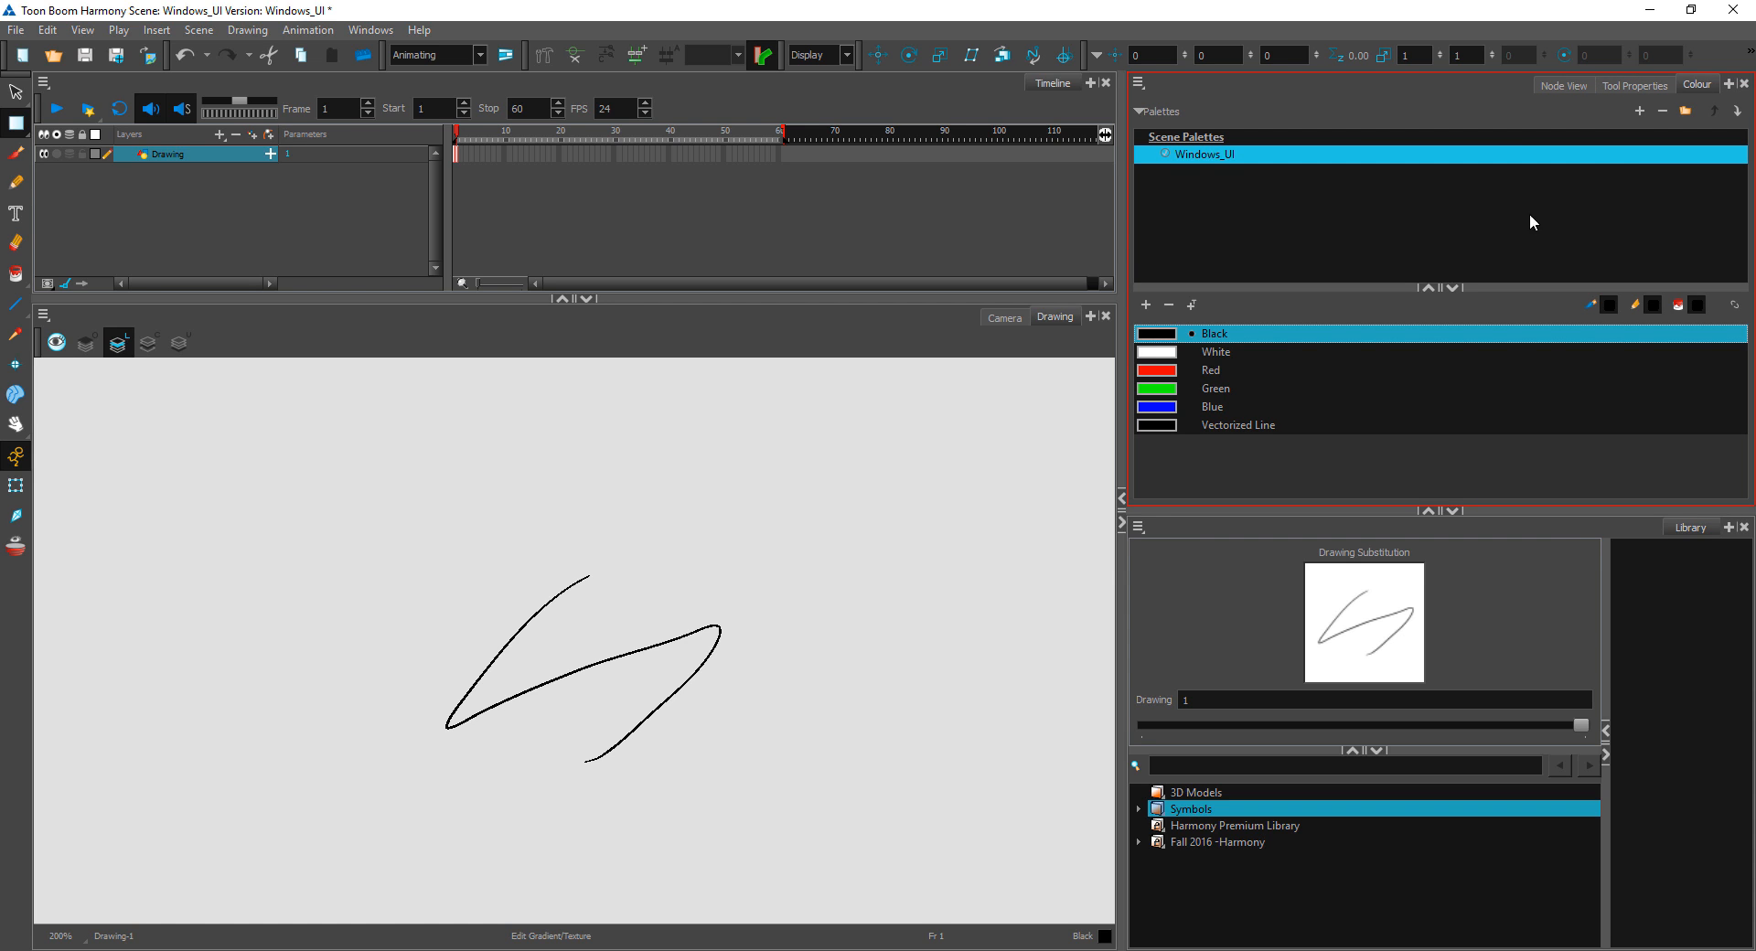
click(1167, 376)
click(1146, 305)
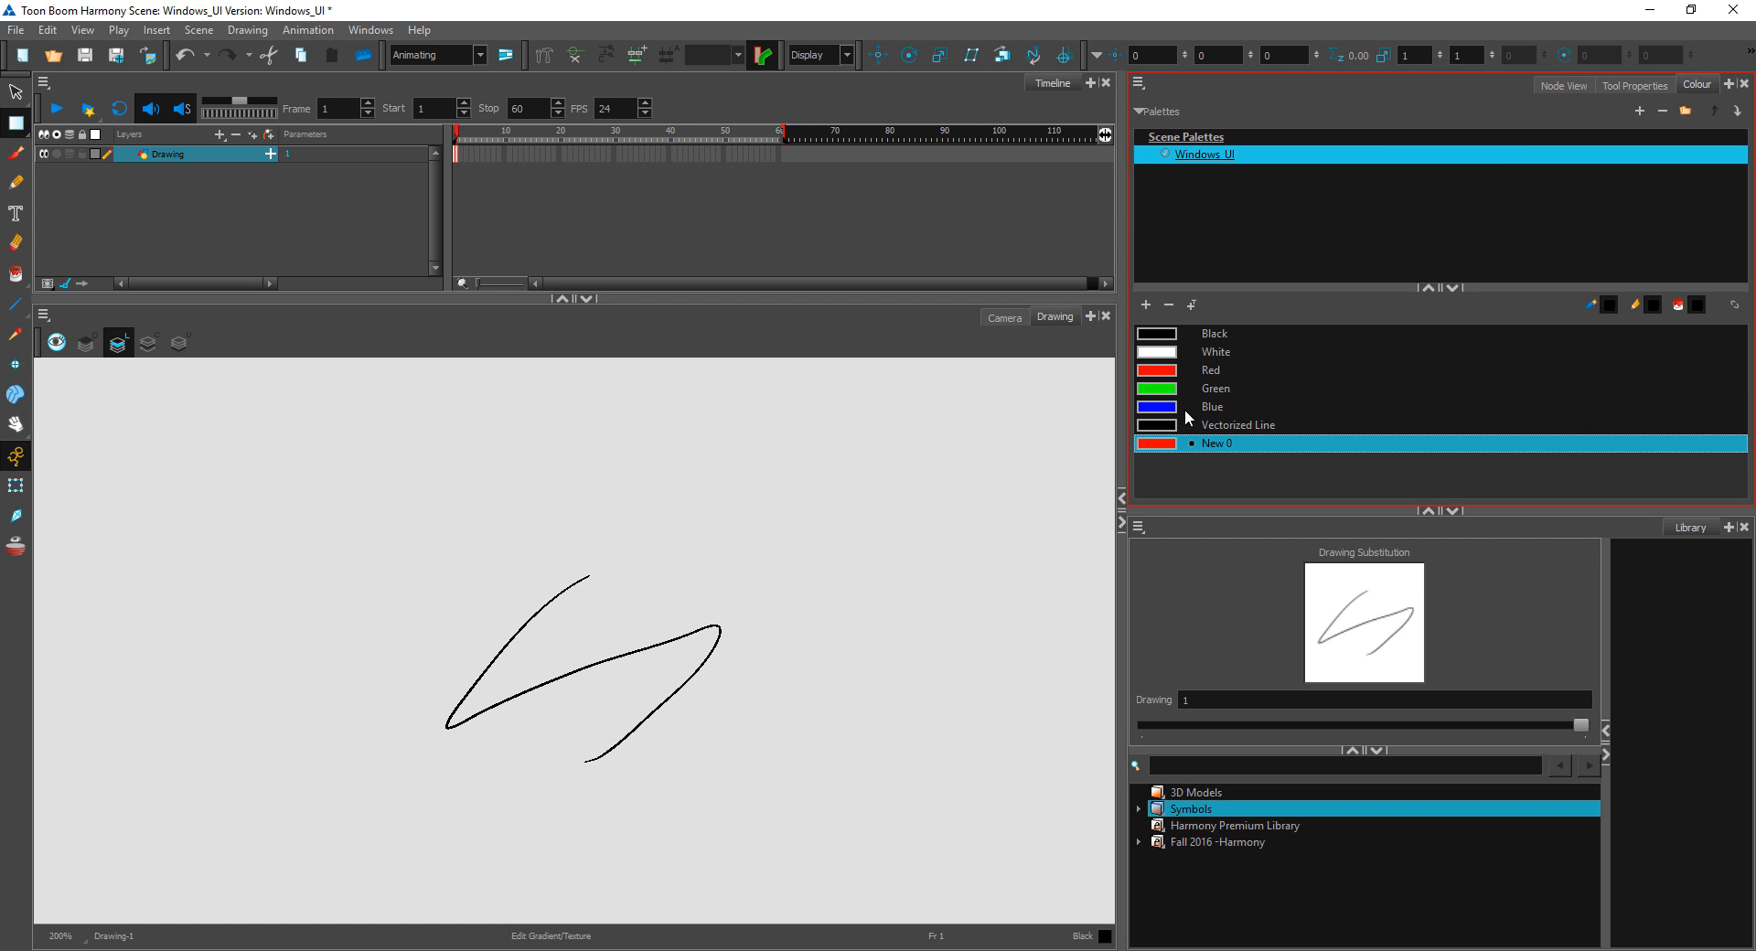
Step: Change the new red swatch to a radial gradient from light orange (255, 189, 96) to red
double_click(1163, 447)
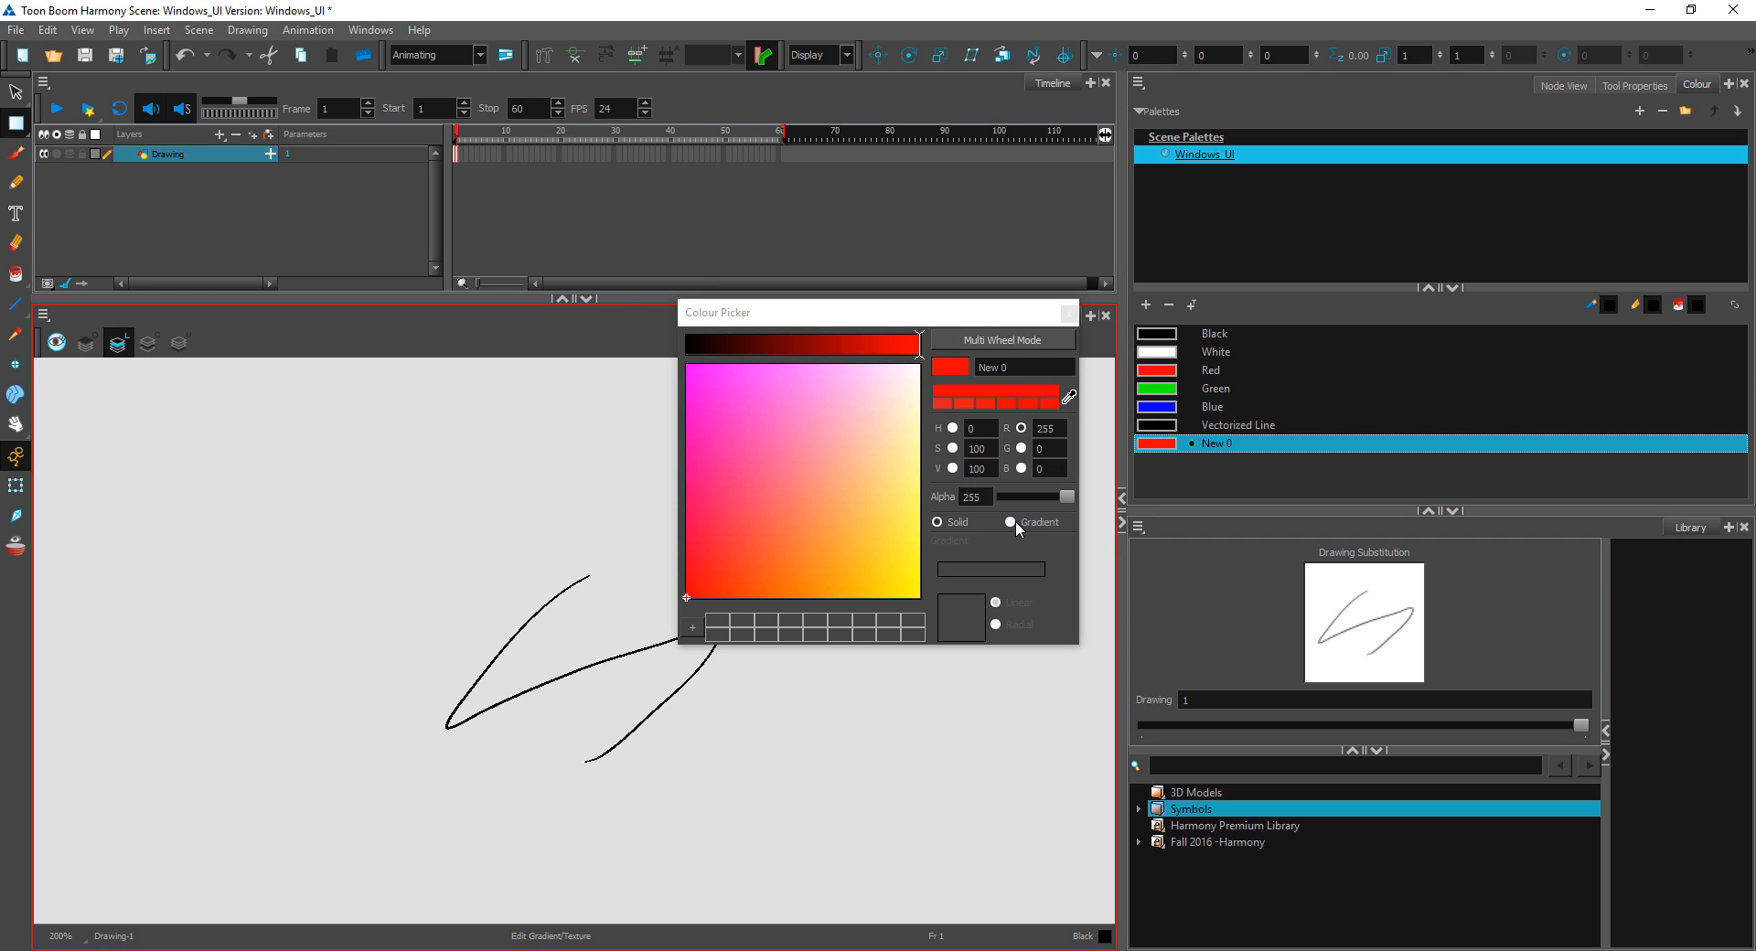
click(1011, 523)
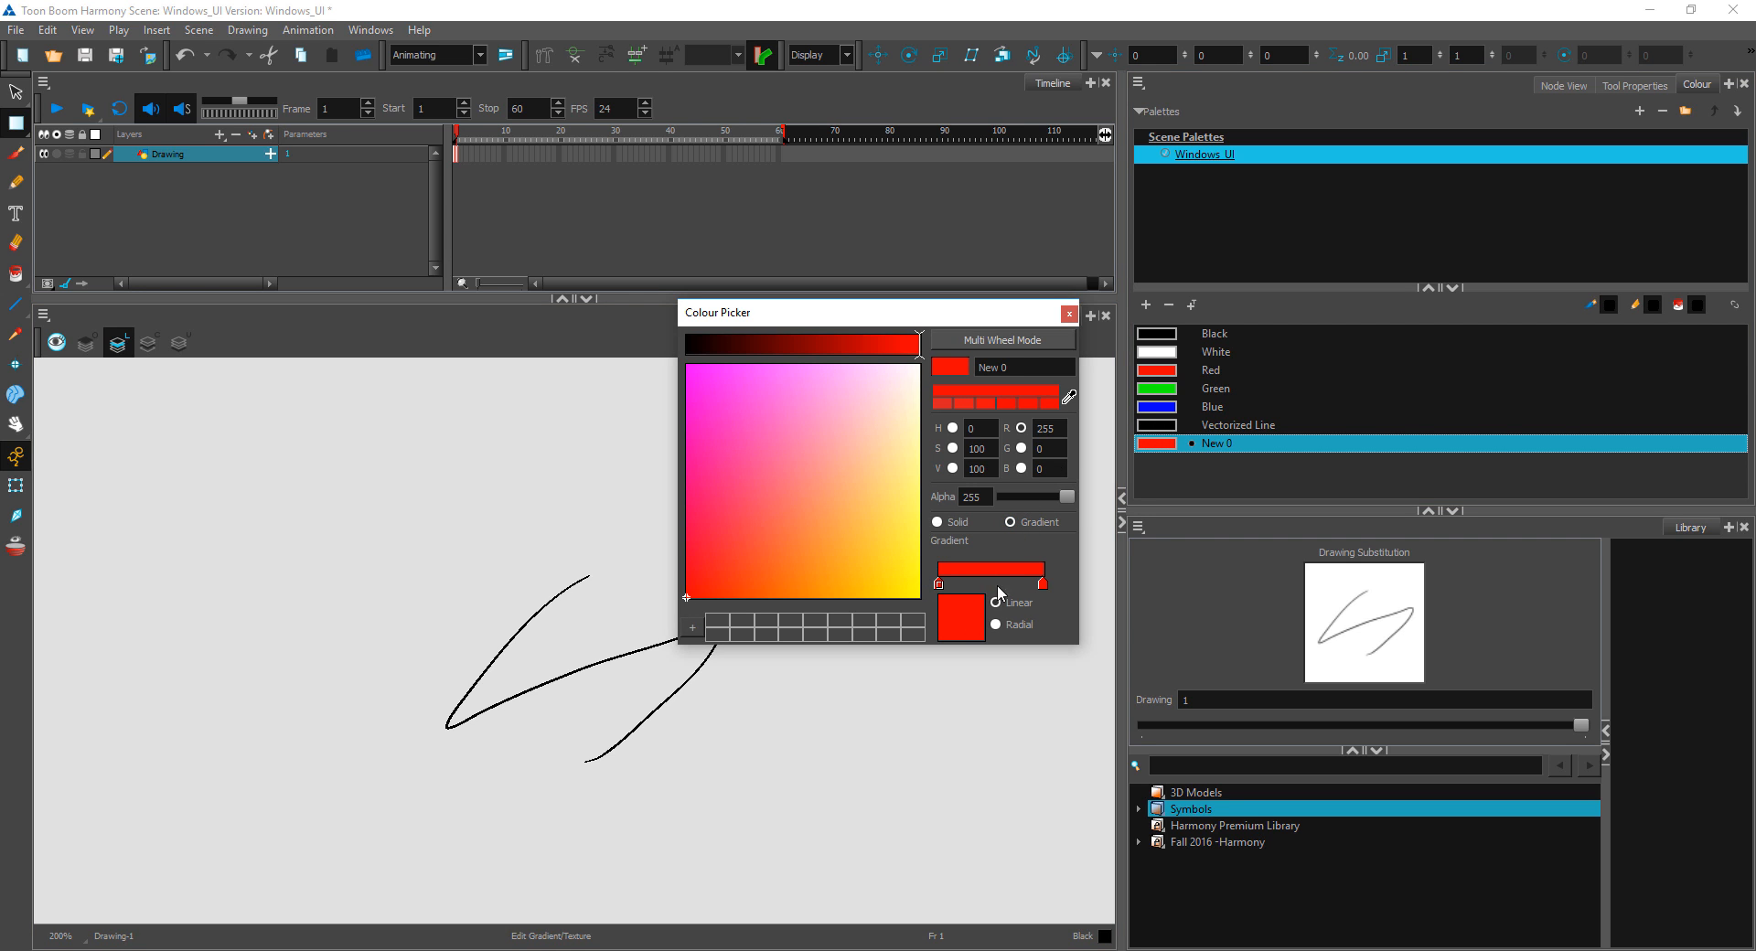
click(859, 510)
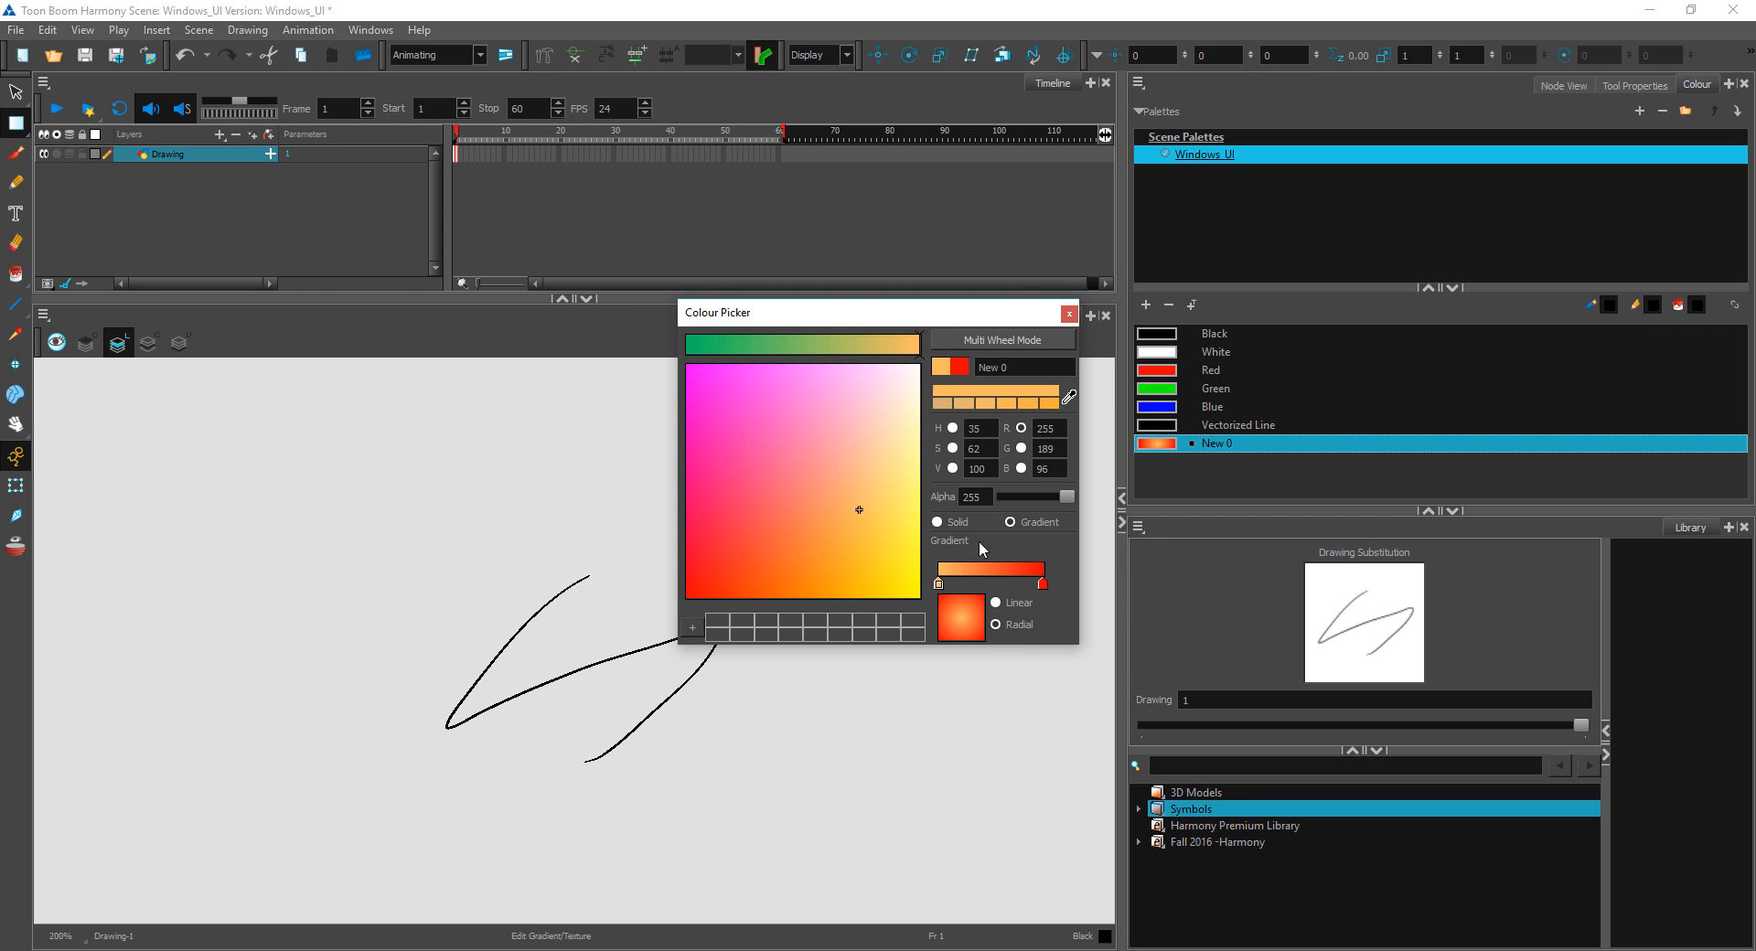
click(1068, 314)
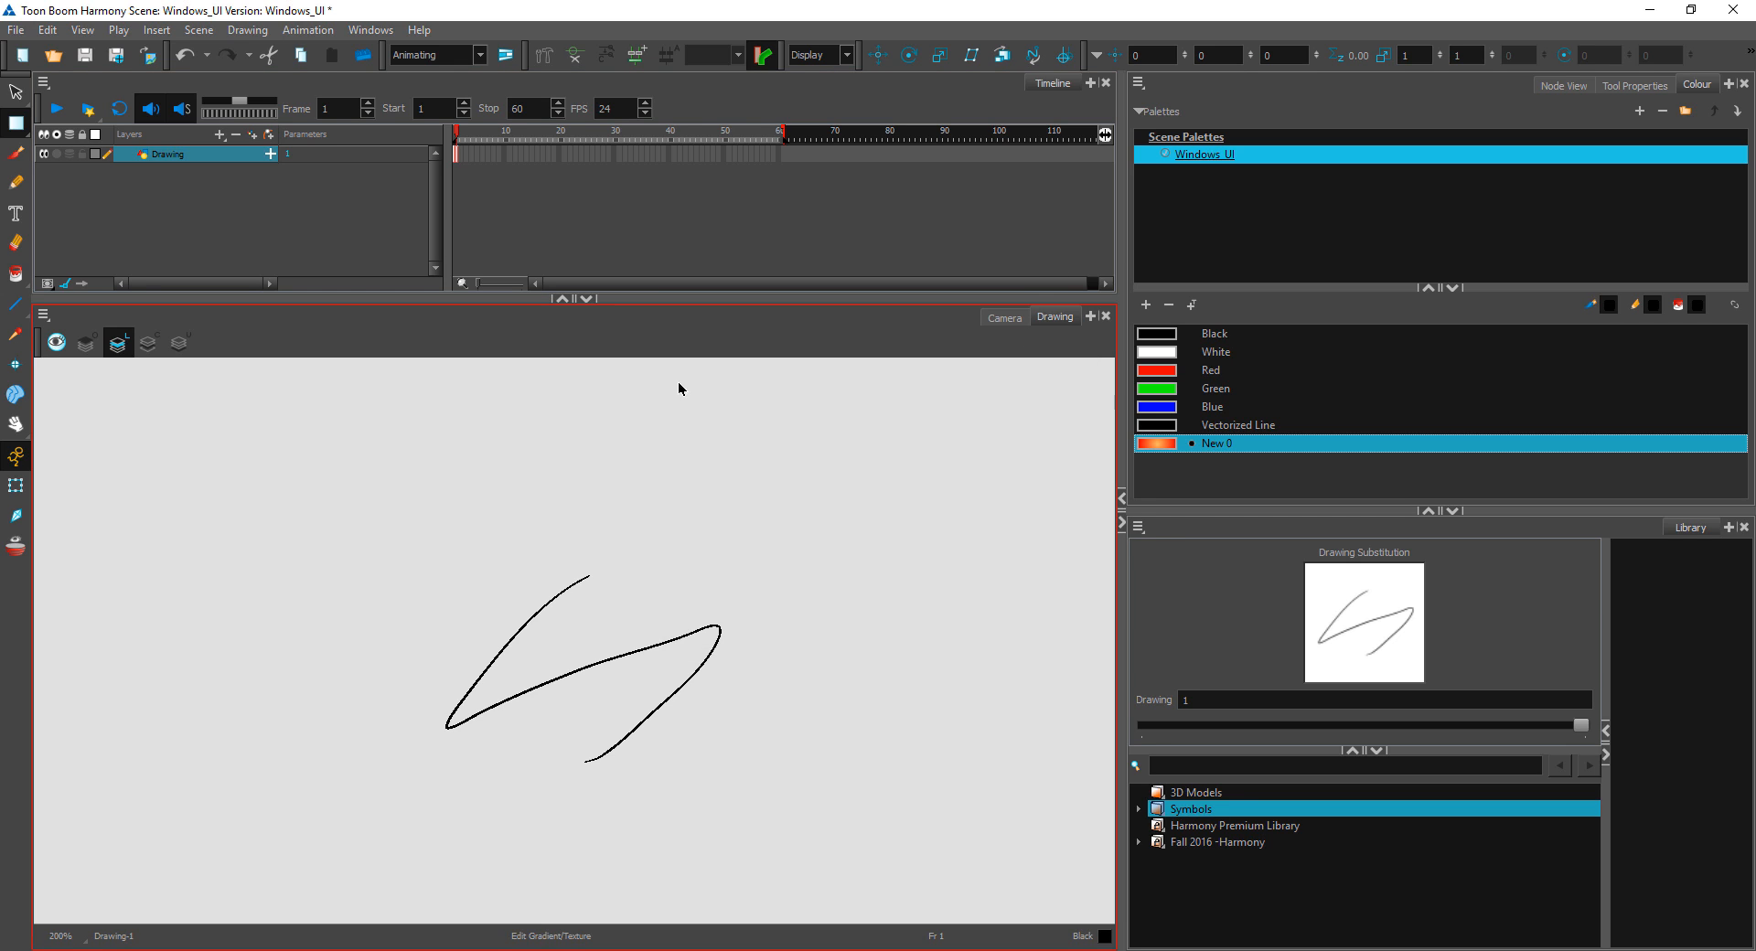
click(20, 311)
click(73, 322)
drag(698, 450, 1050, 692)
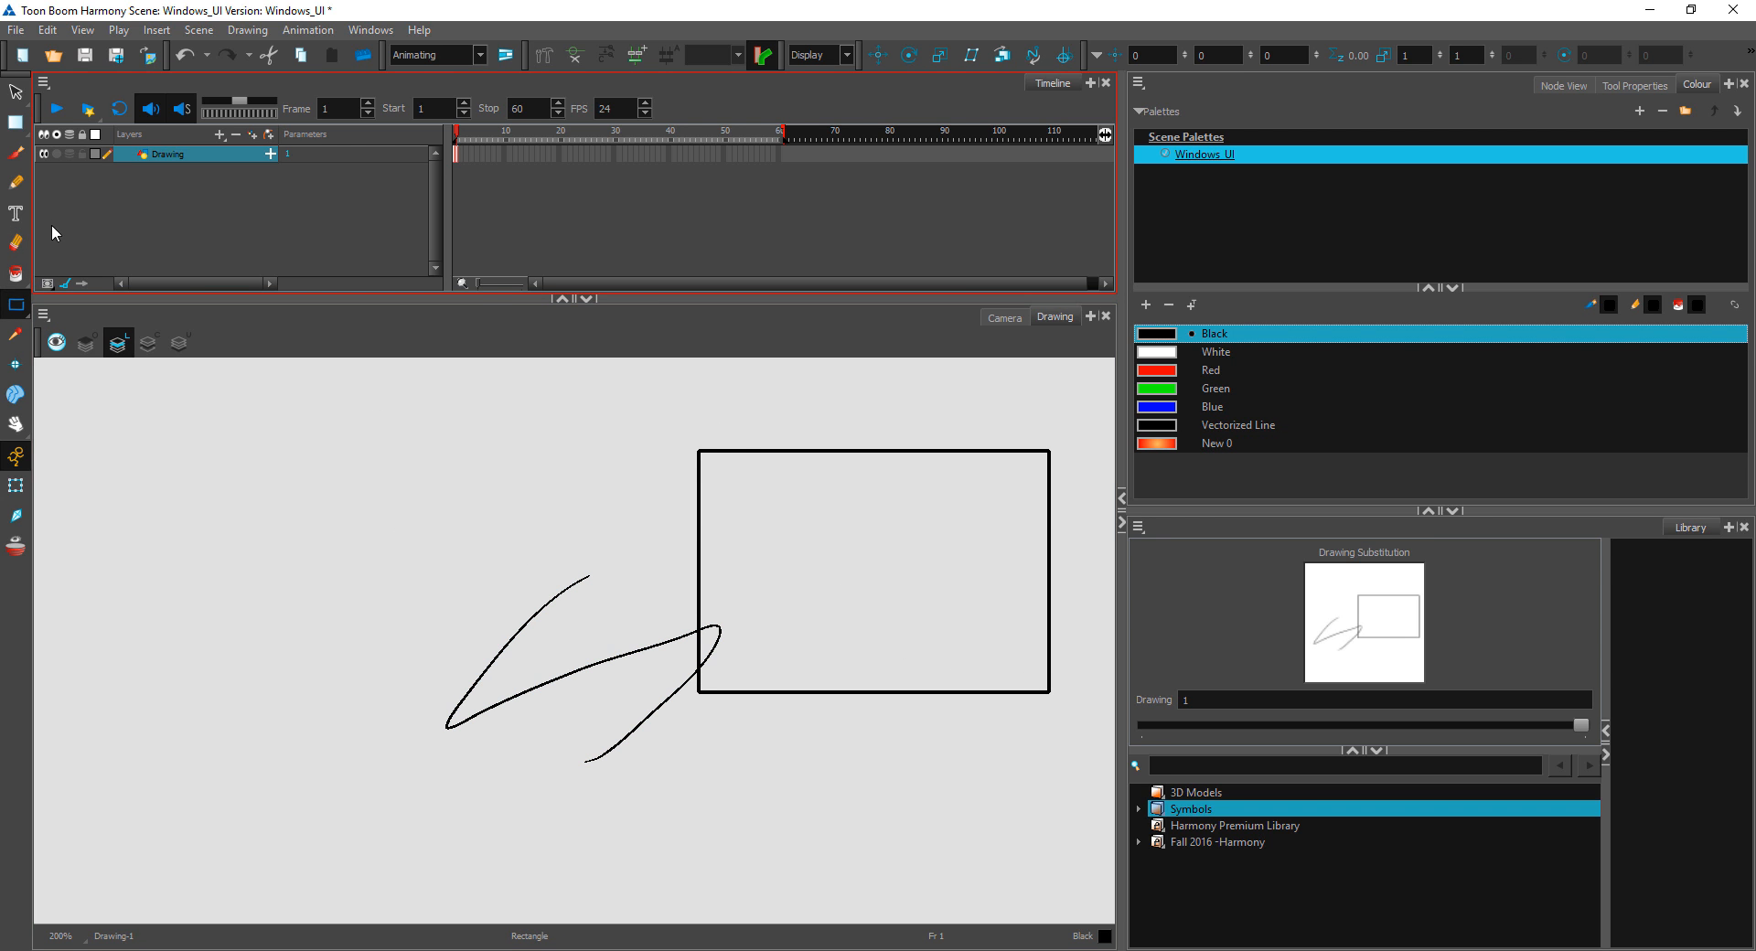
key(ctrl)
key(ctrl+z)
Step: Delete the warped pencil line and draw a large black-outlined rectangle in the middle of the canvas
key(alt+s)
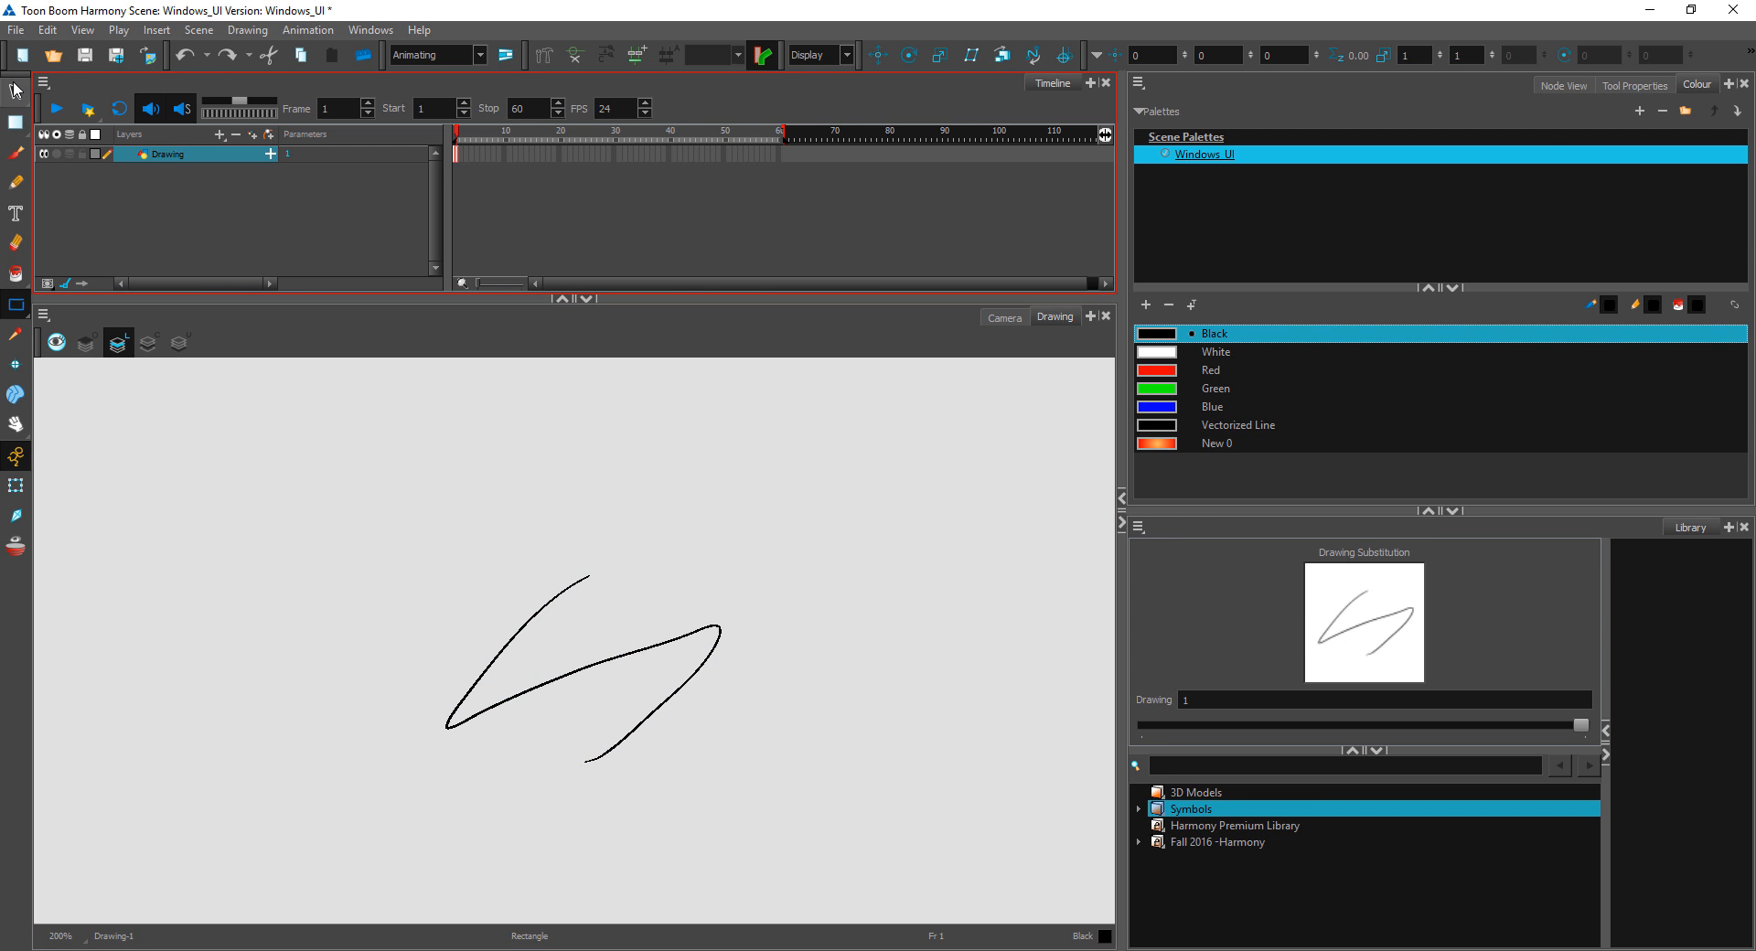
drag(799, 484, 667, 568)
key(Delete)
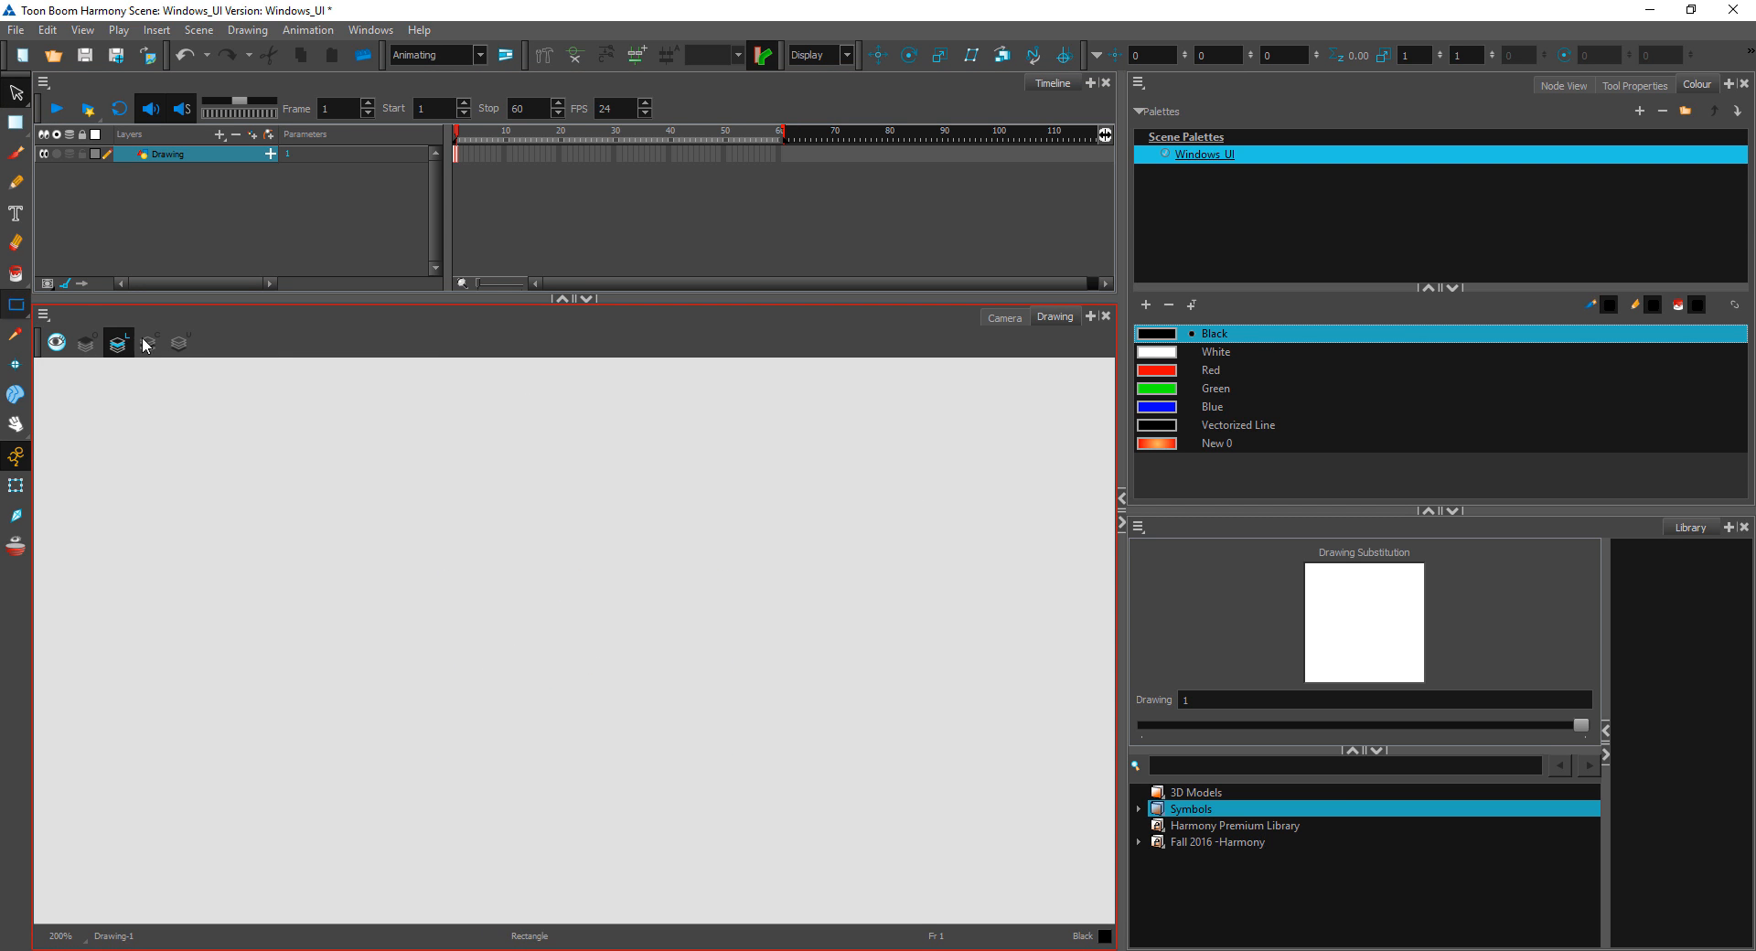
key(alt+7)
drag(456, 455, 871, 748)
Step: Fill the rectangle with the orange-to-red radial gradient swatch using the Paint tool, centred slightly left of its middle
click(16, 273)
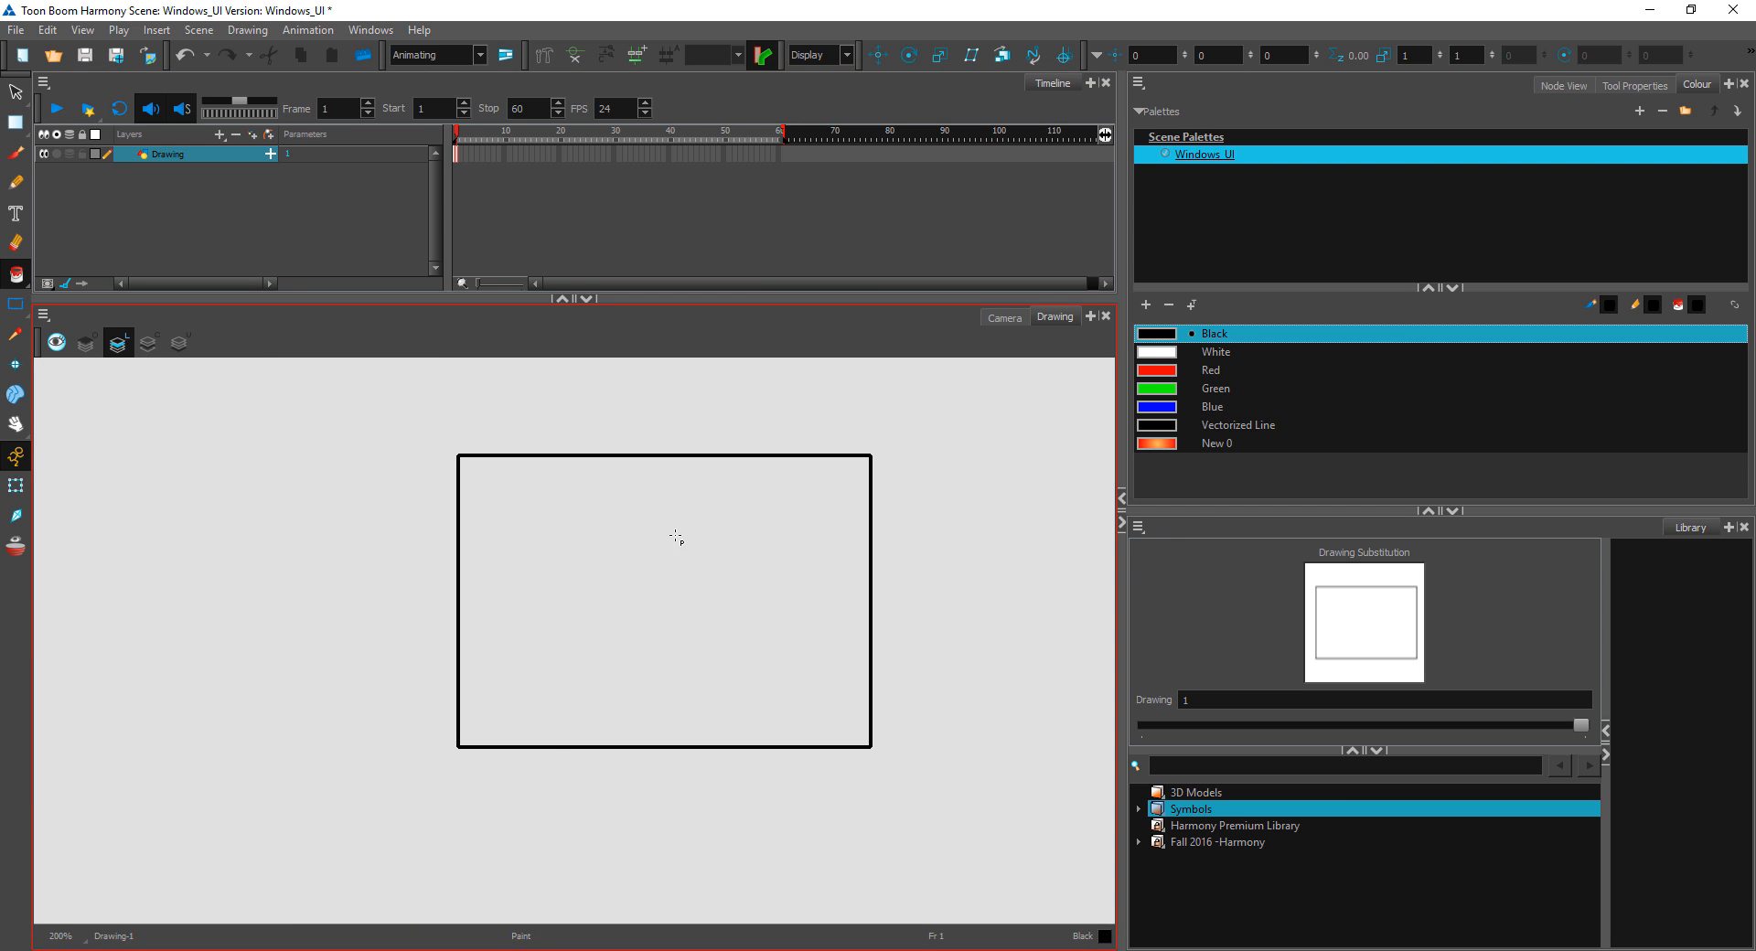
click(674, 537)
key(ctrl+z)
click(1207, 444)
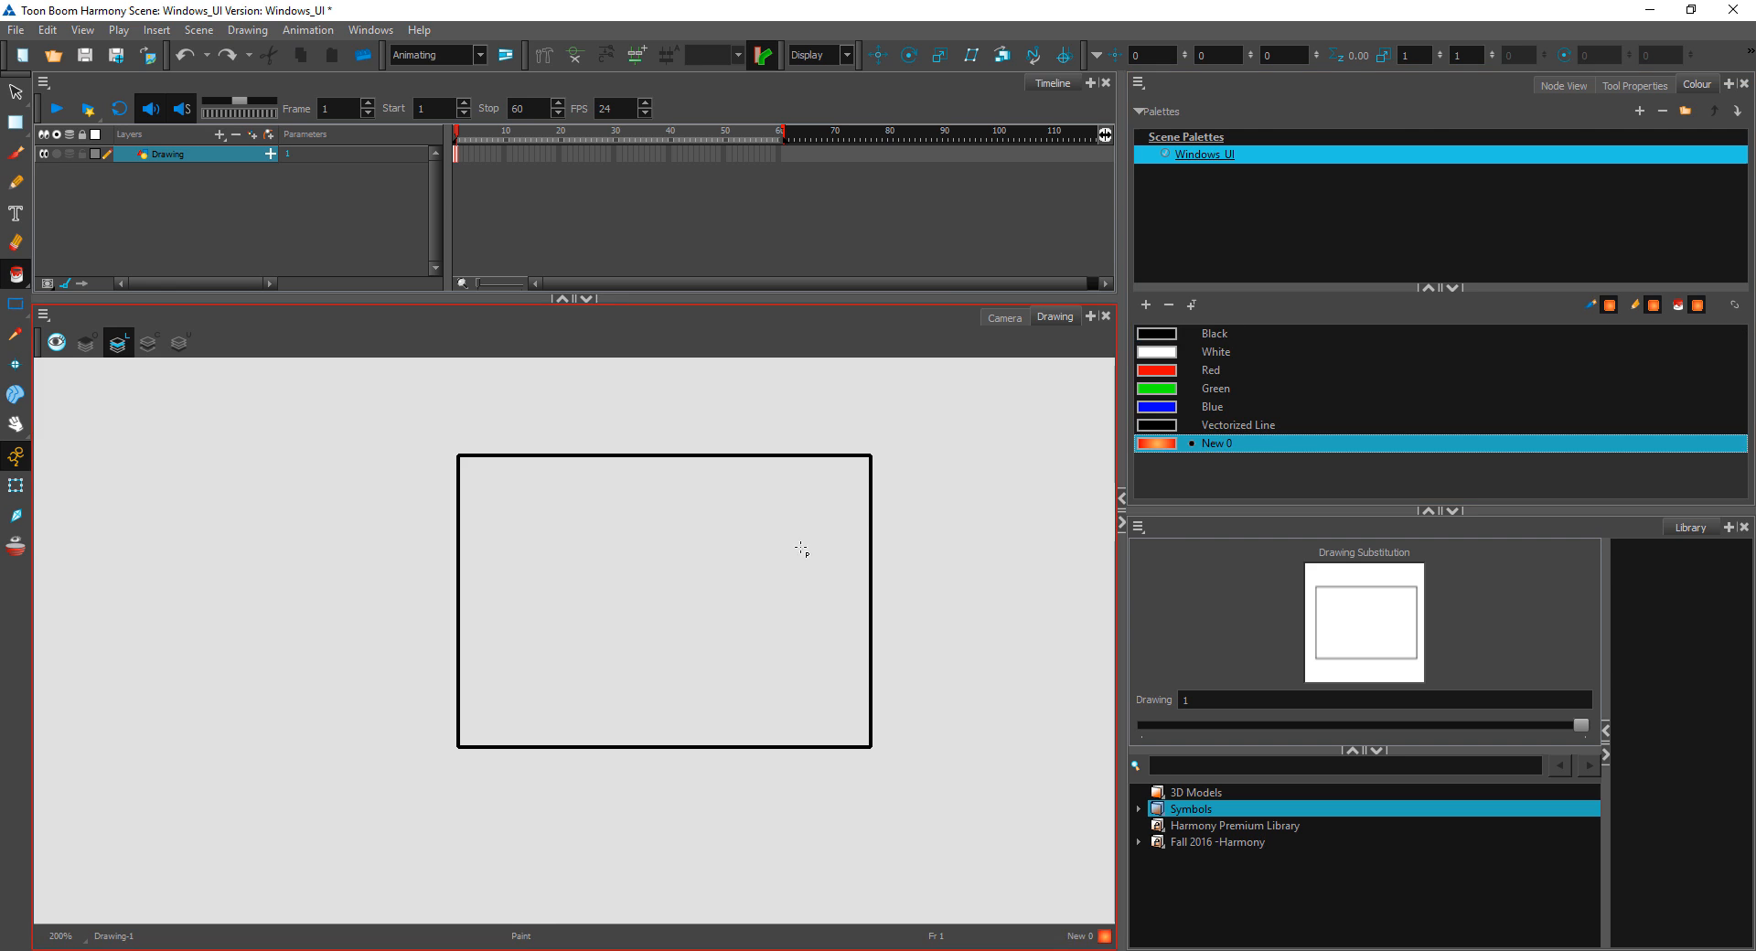
click(622, 608)
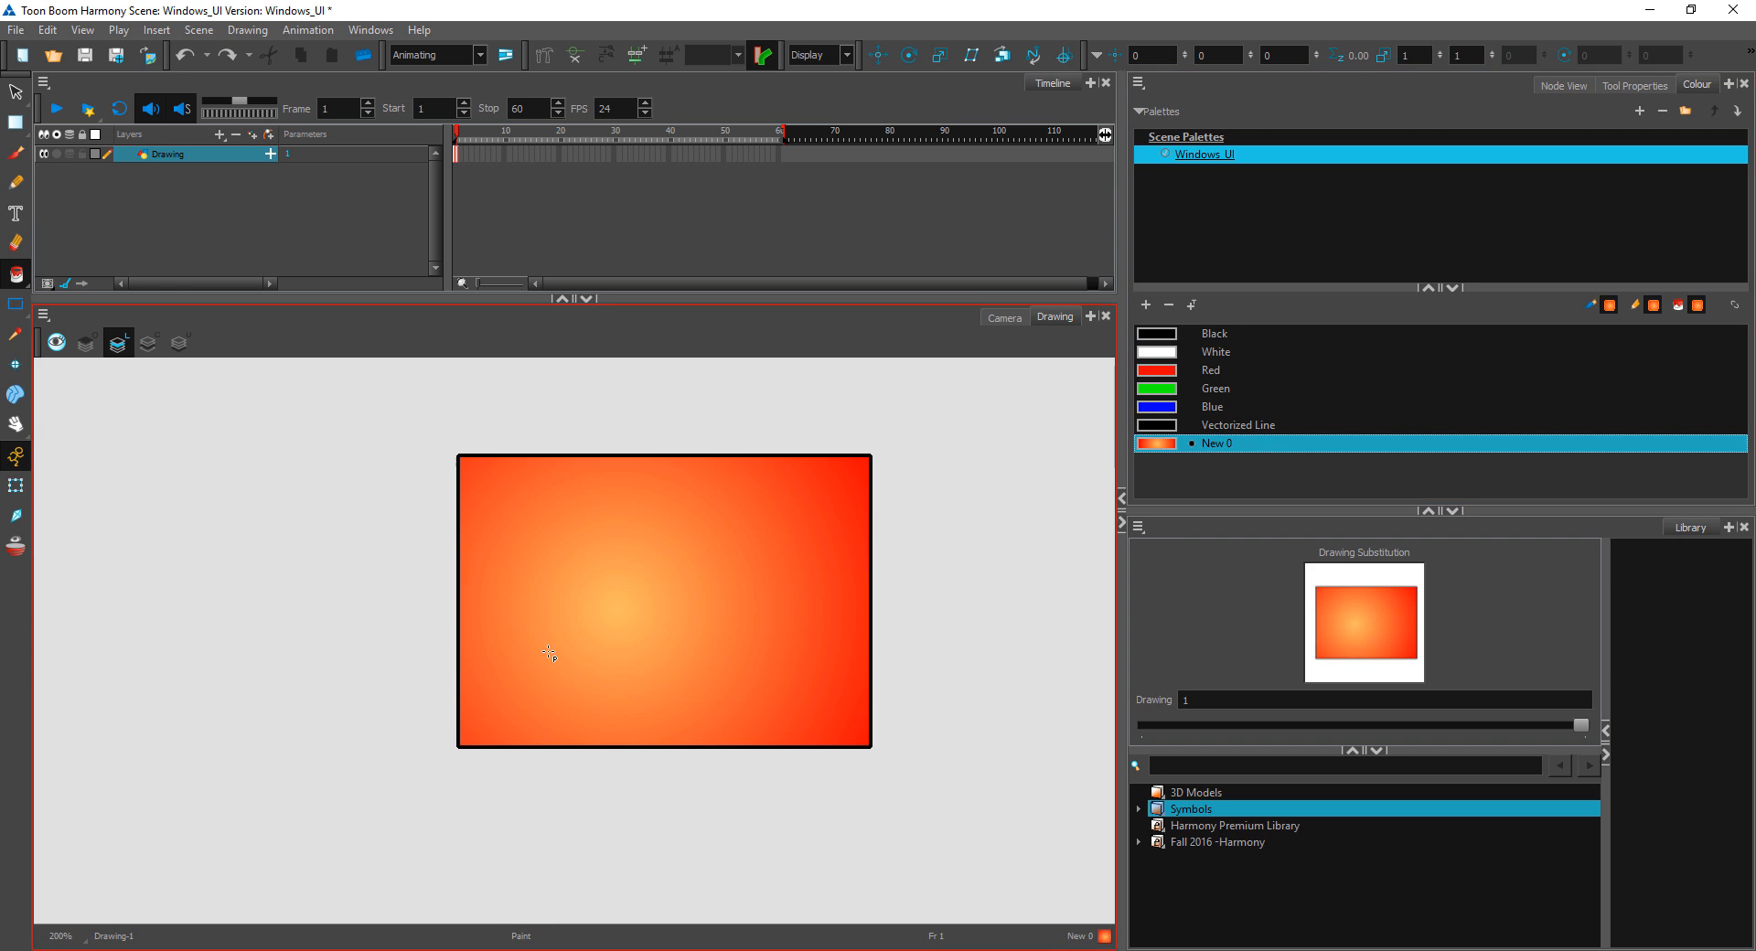
Step: Use Edit Gradient/Texture to move the rectangle's gradient centre slightly right of its middle and rotate the gradient towards the upper left
click(15, 122)
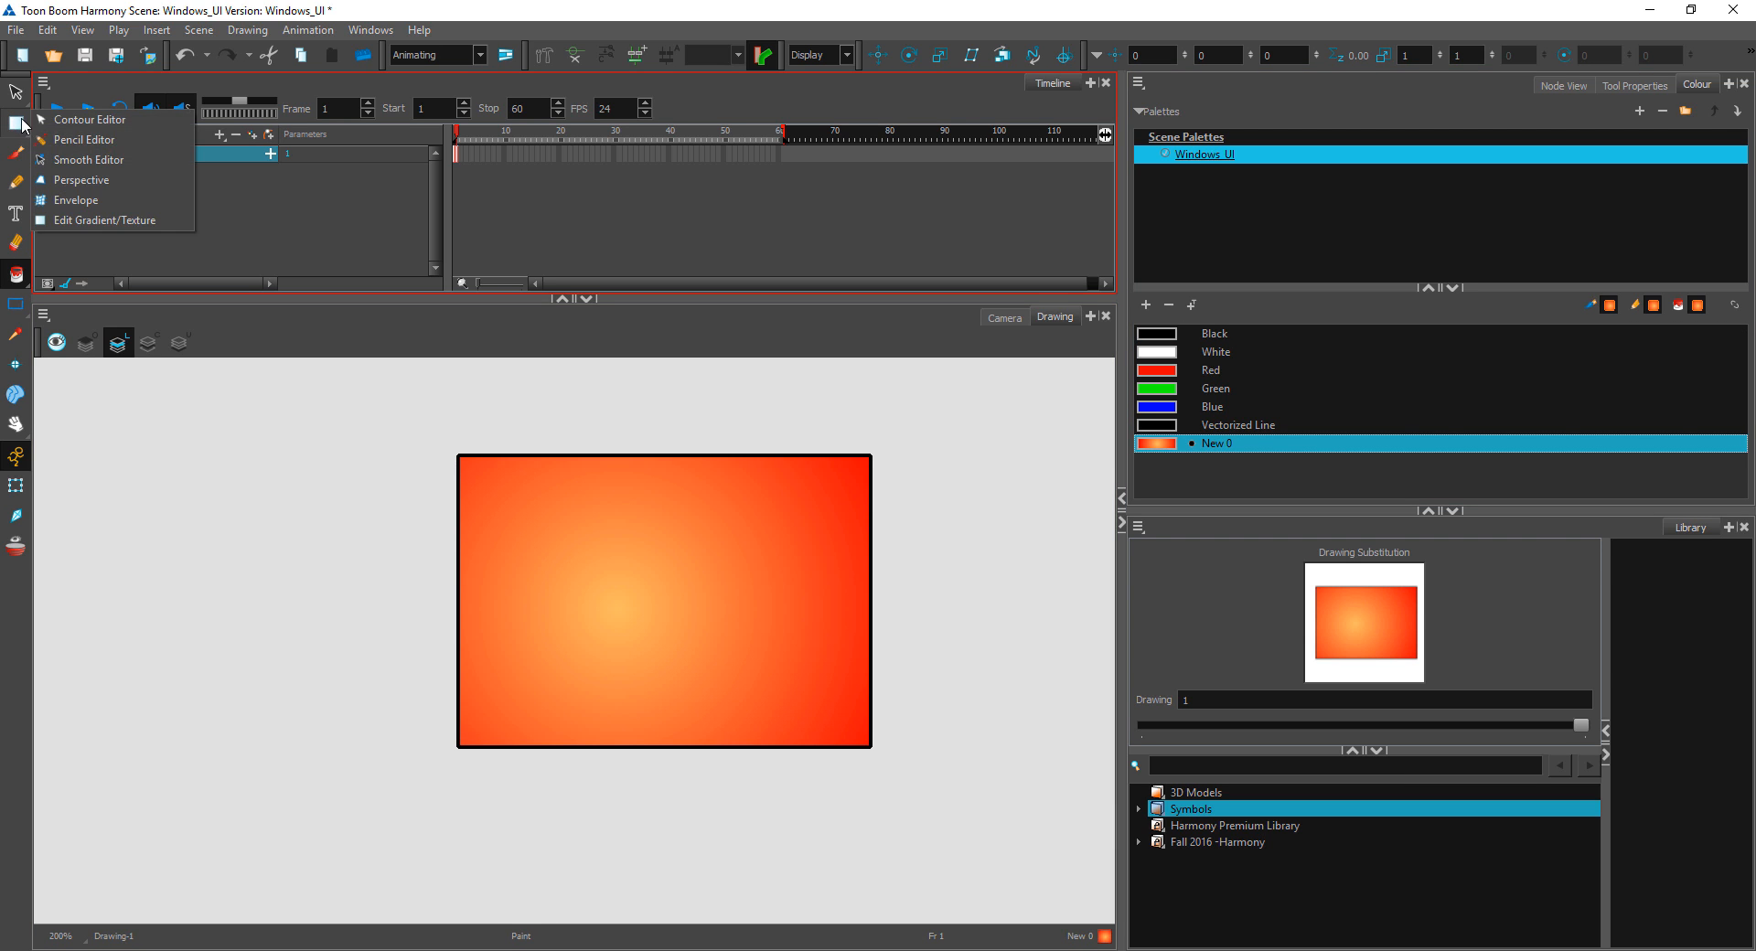
click(99, 217)
click(682, 602)
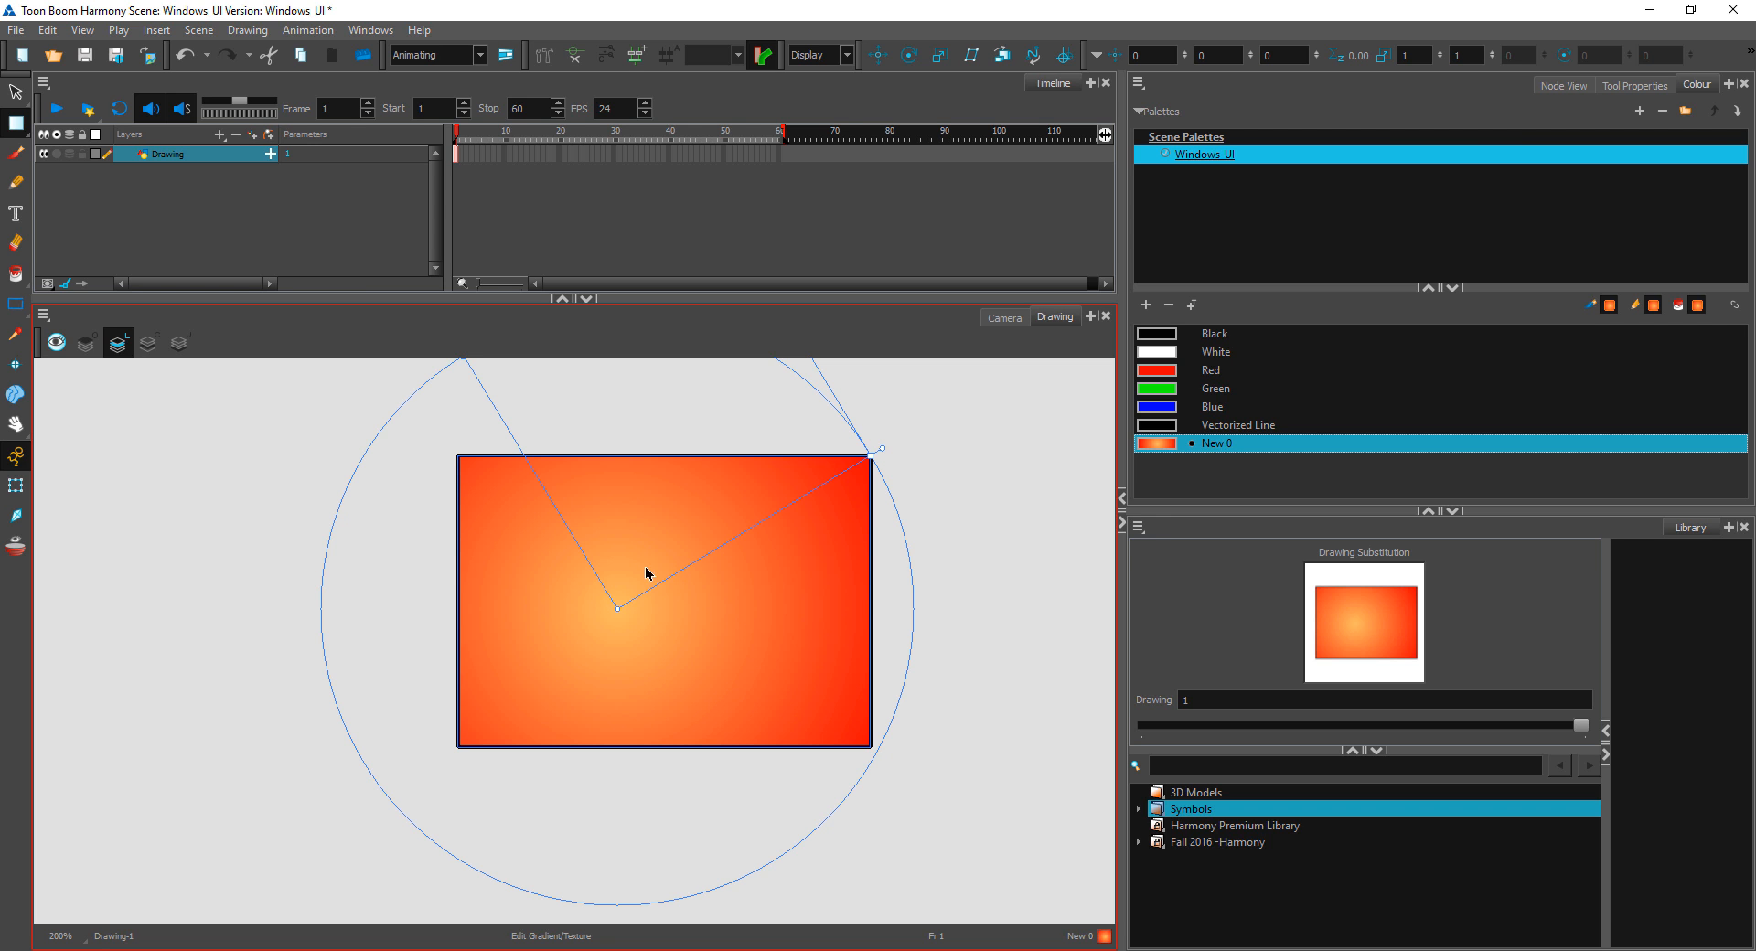
drag(616, 630, 687, 706)
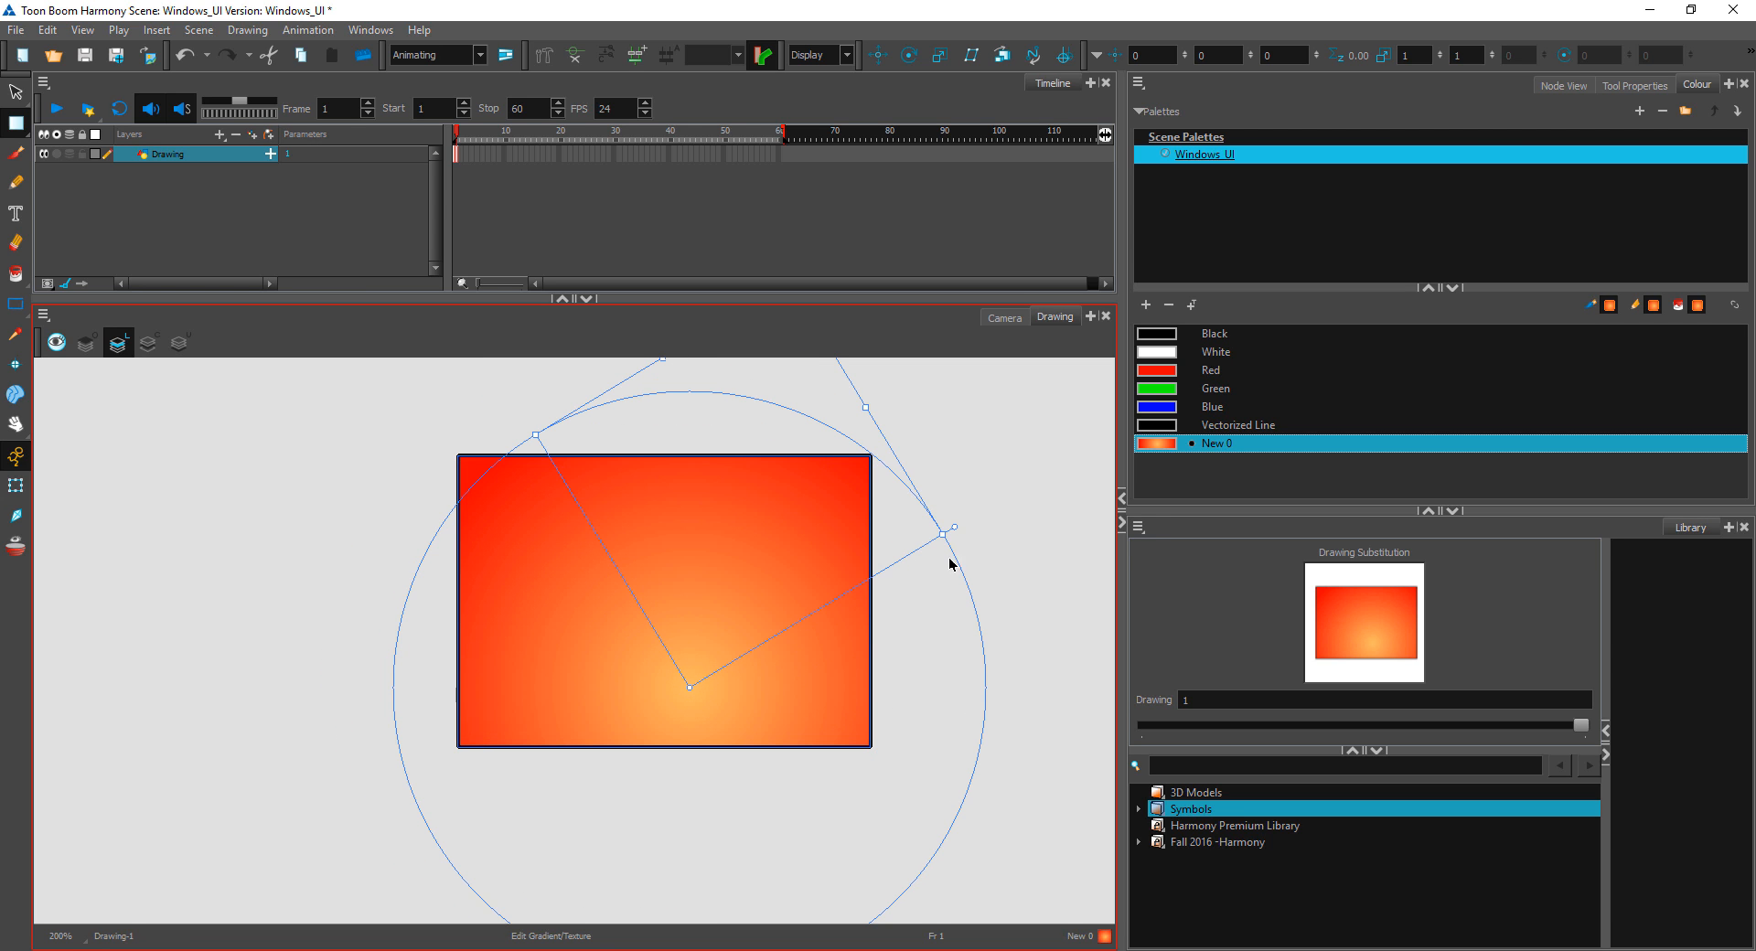
drag(953, 528, 703, 656)
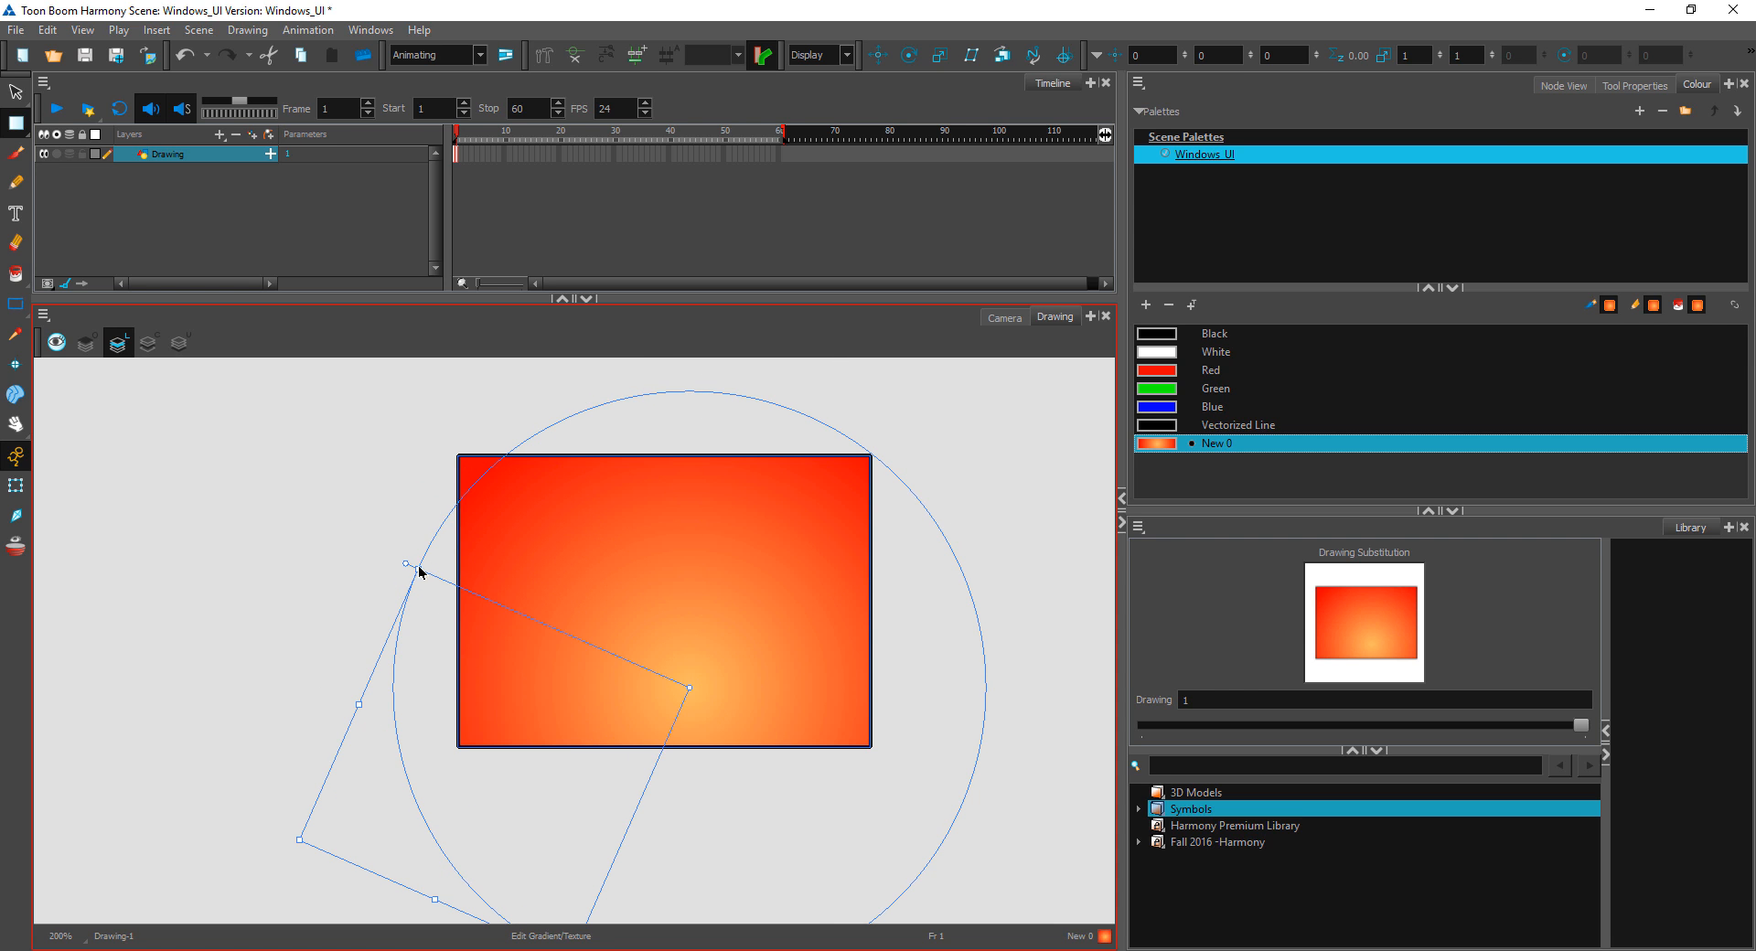
drag(420, 570, 557, 646)
key(ctrl+z)
key(ctrl+z)
drag(690, 687, 700, 593)
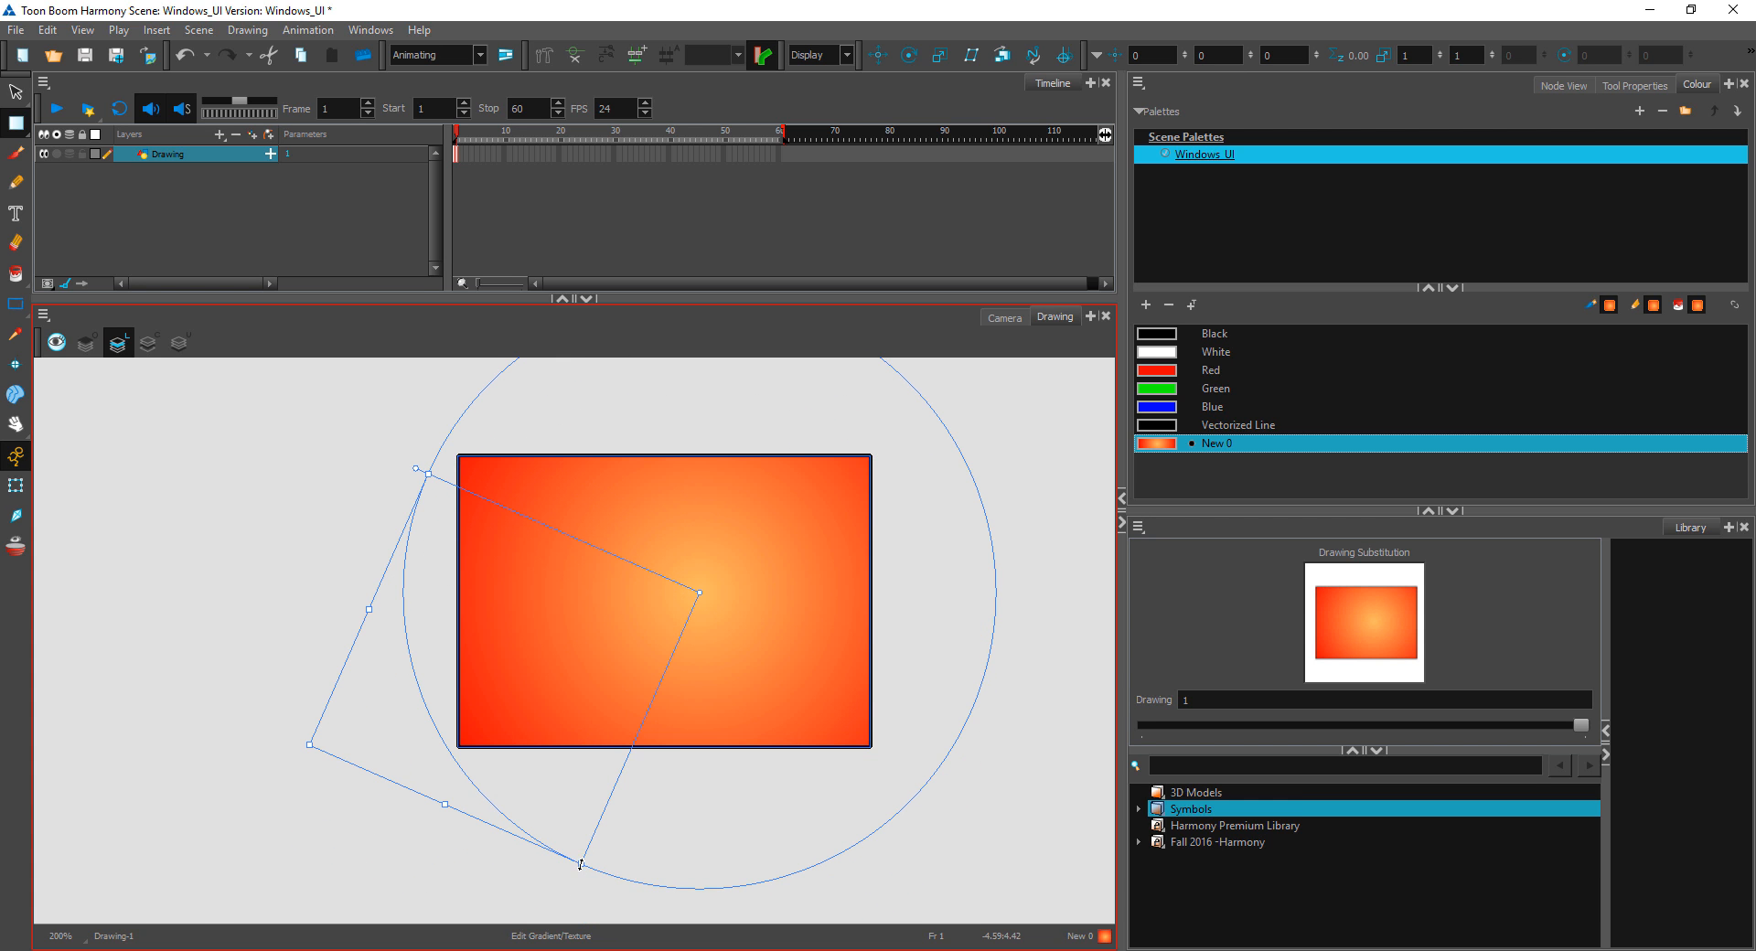
Step: Shrink the gradient into a small tilted ellipse and move its centre near the rectangle's upper-left corner
drag(580, 865, 638, 721)
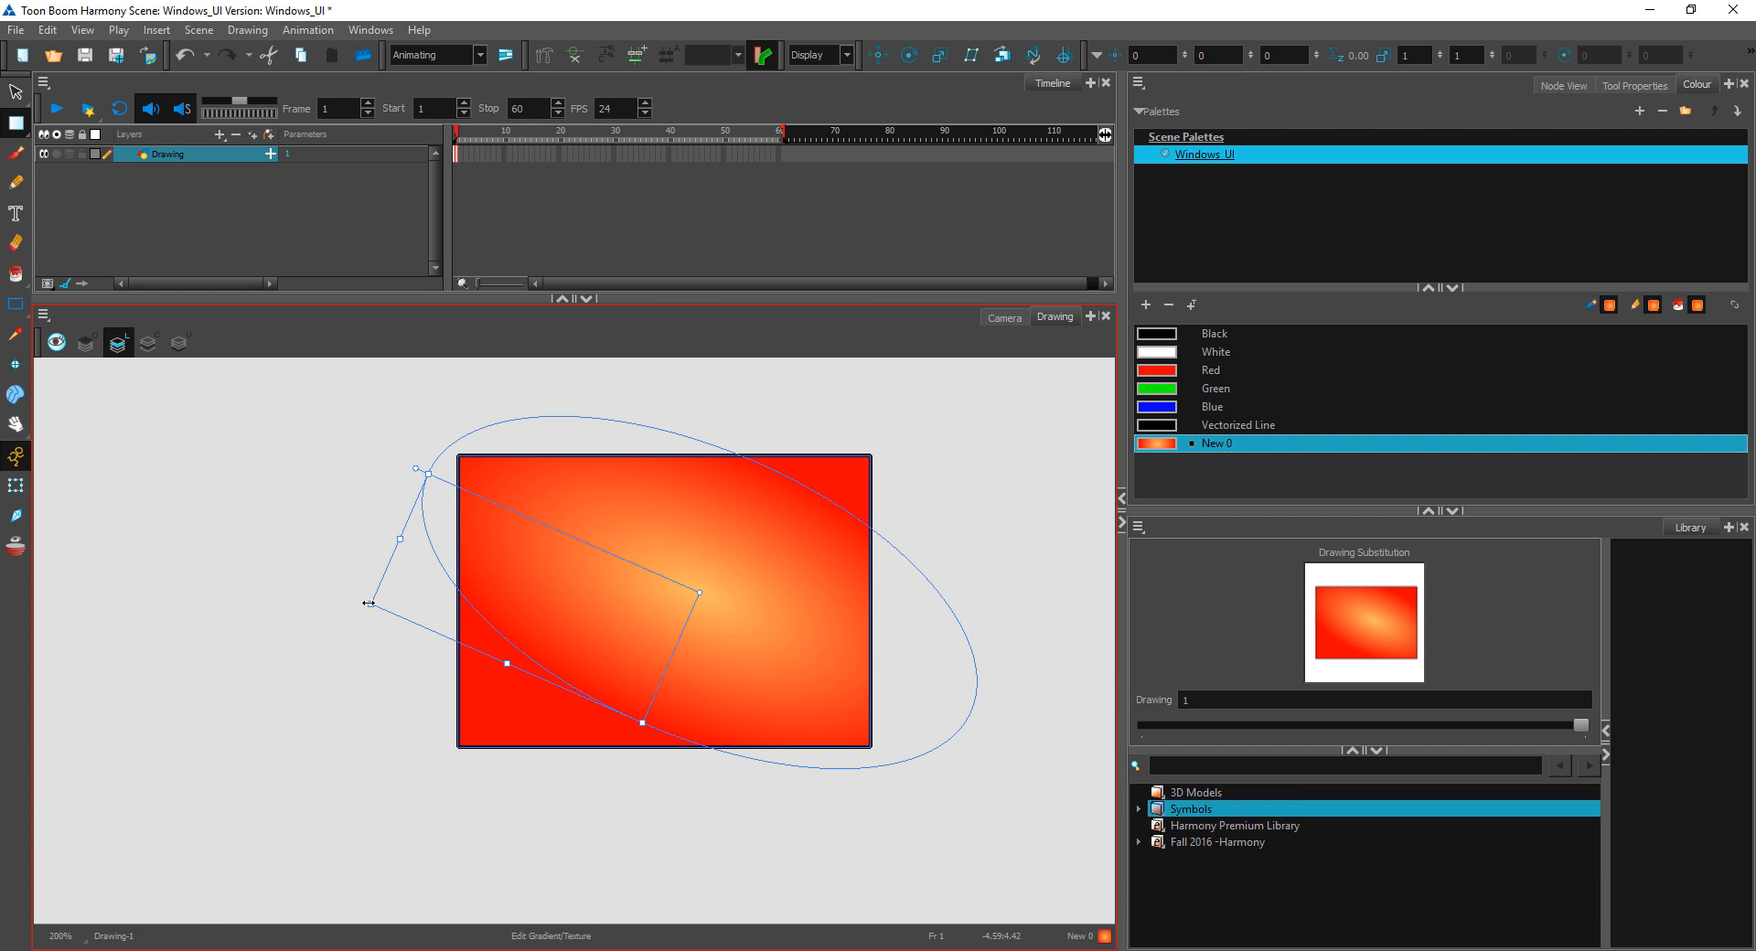
drag(368, 603, 506, 640)
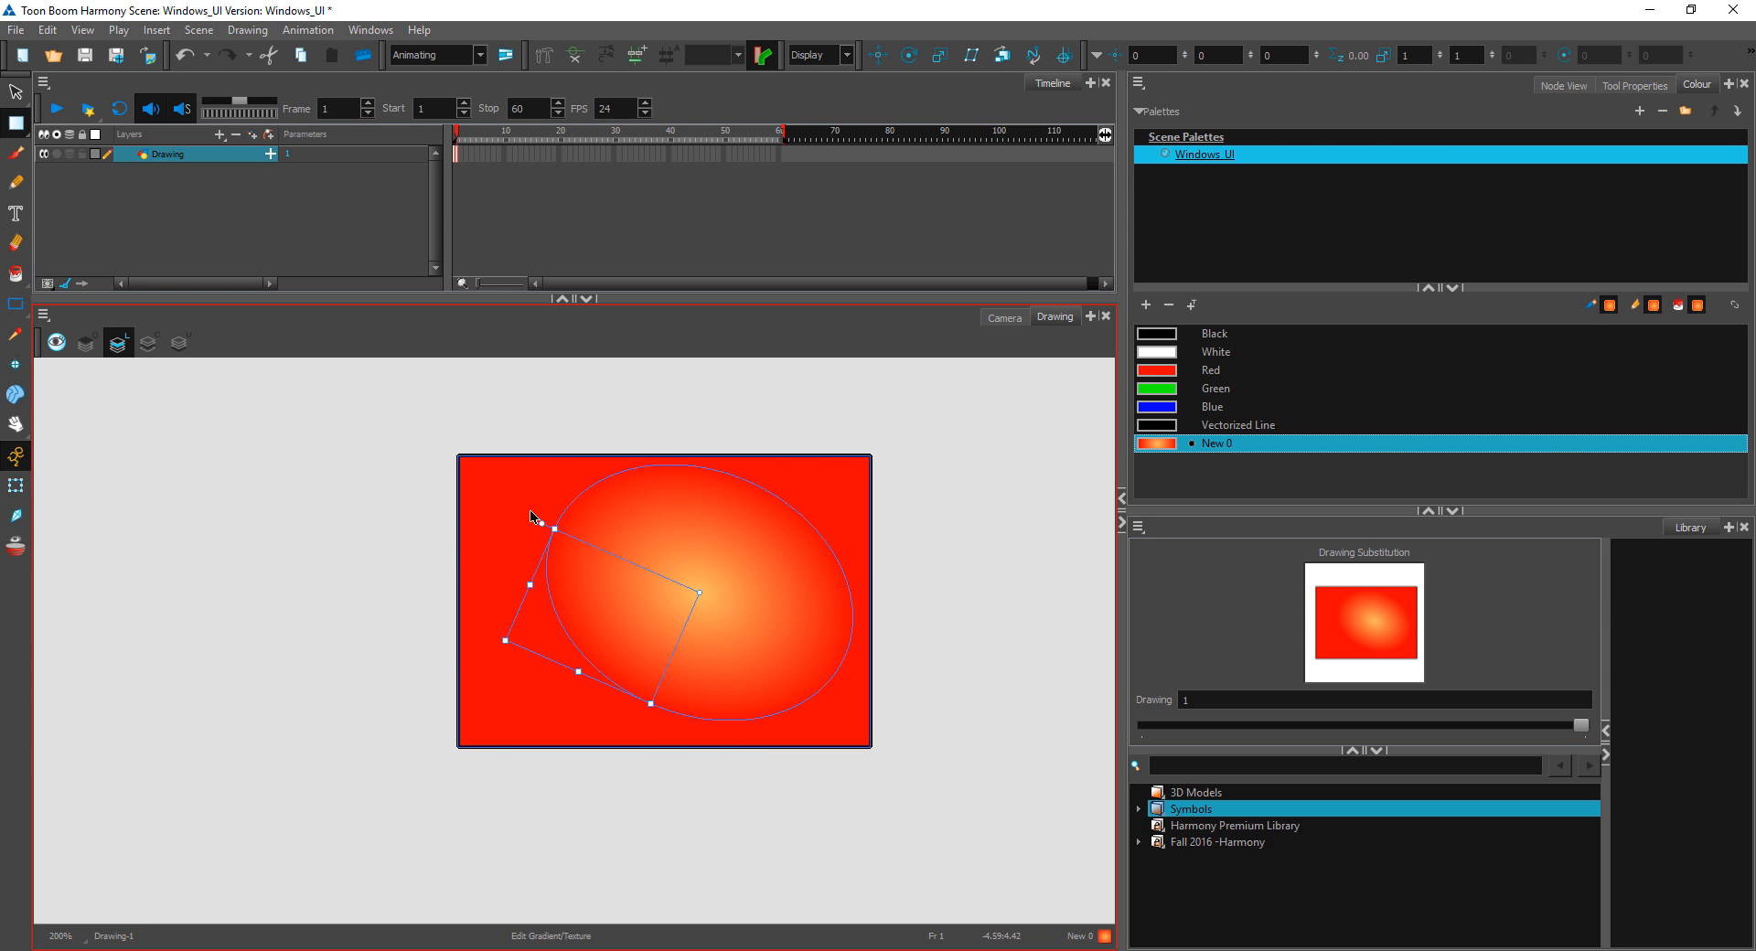
drag(542, 527, 604, 722)
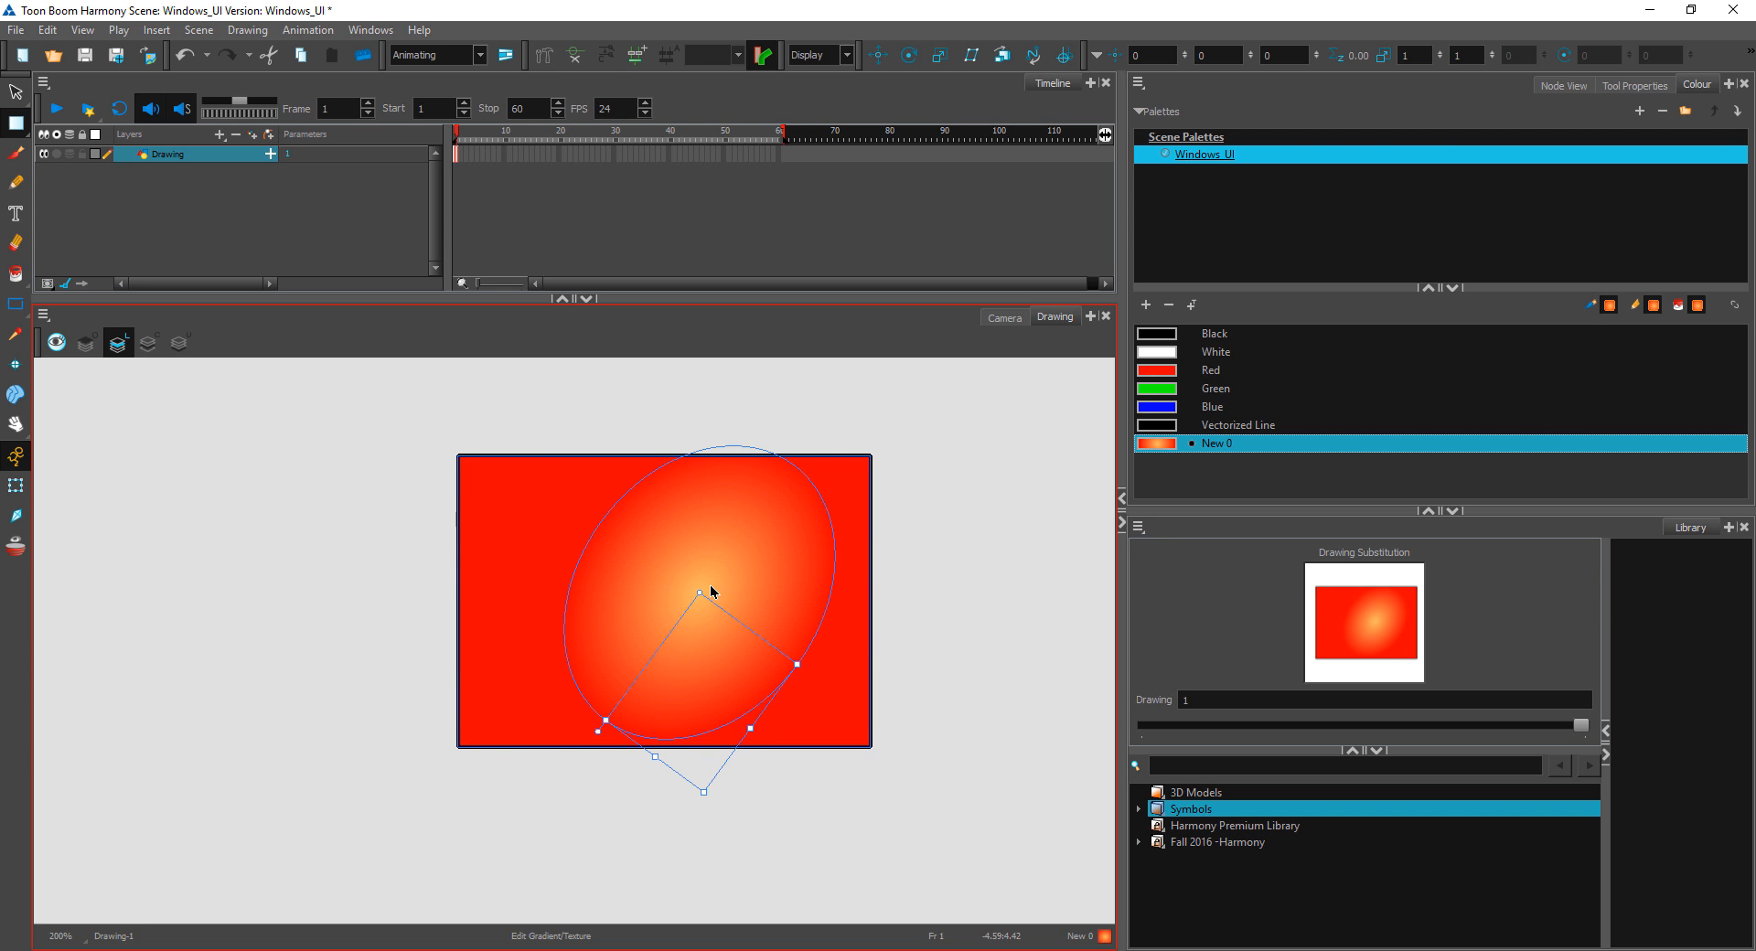
drag(699, 592, 520, 552)
click(933, 501)
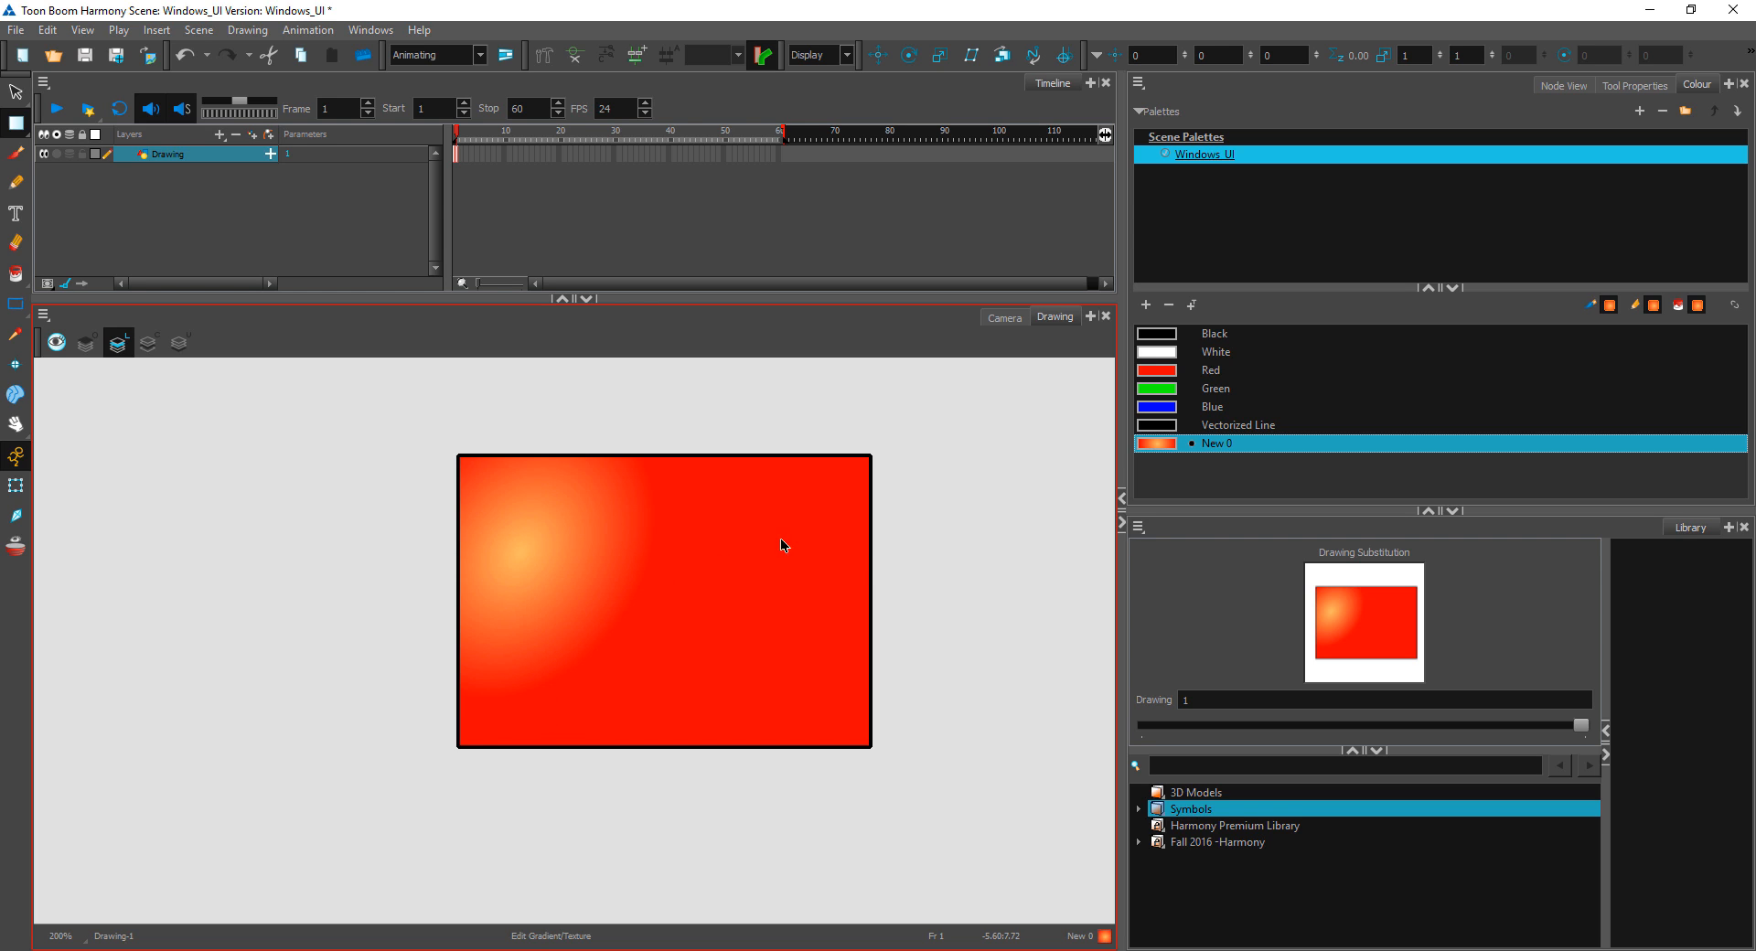
Step: Cut away the rectangle's upper-left corner along a curve and a zigzag strip through its middle with the Cutter tool
click(16, 93)
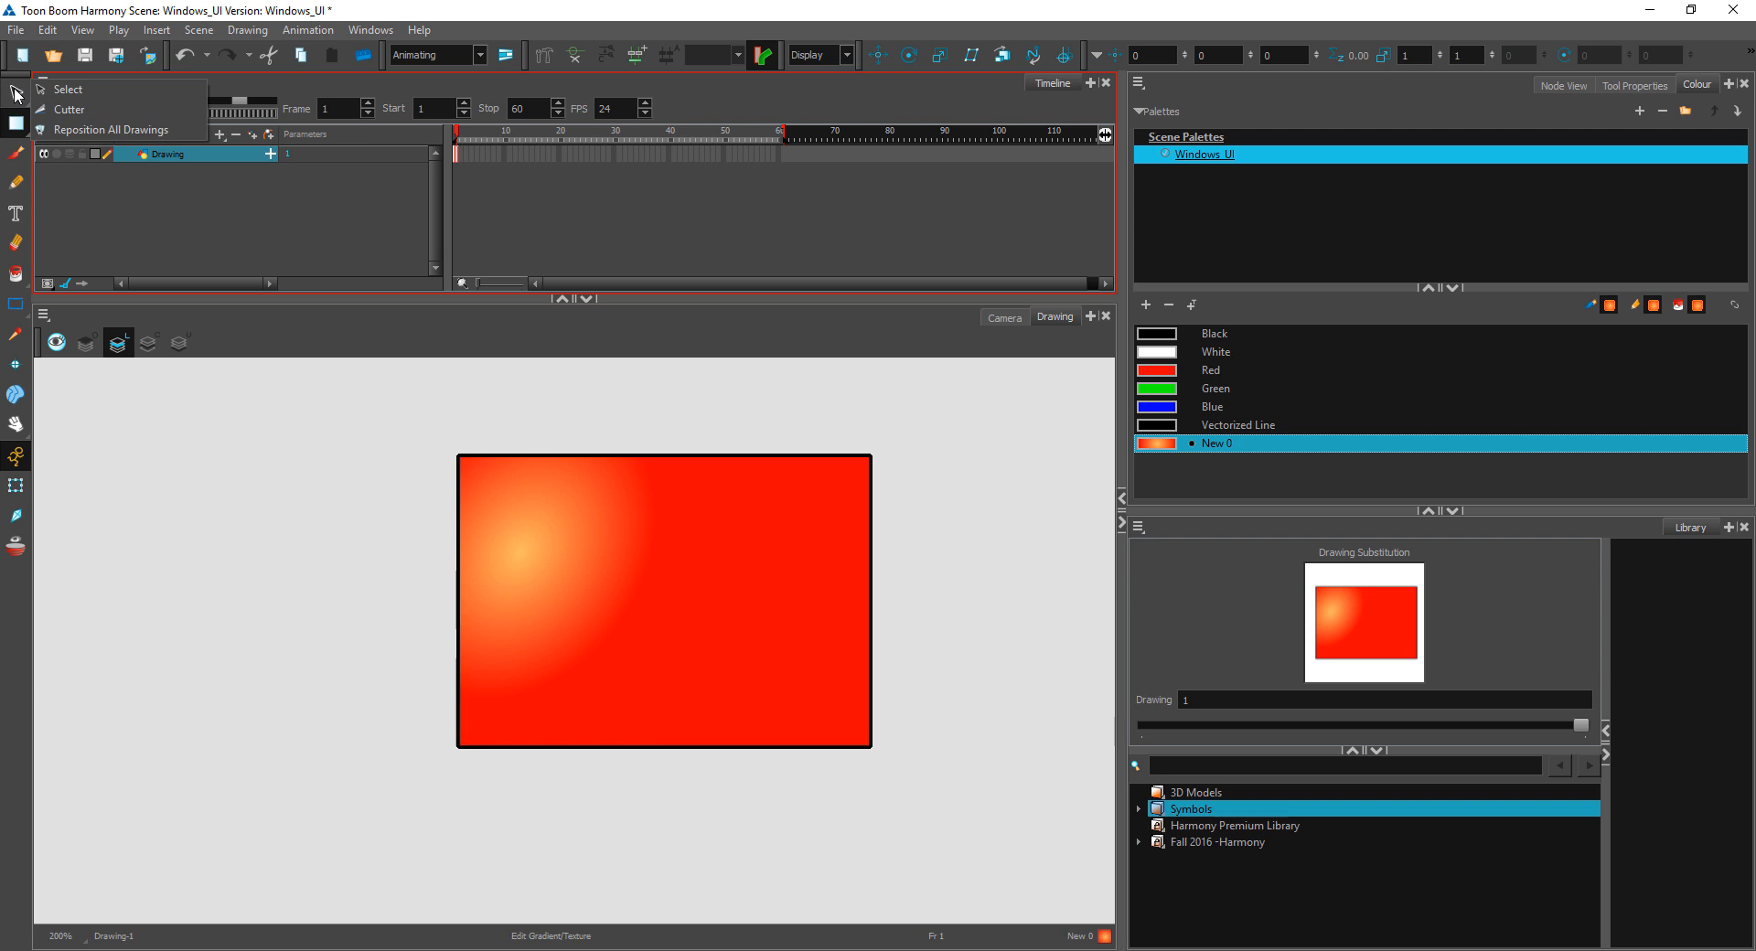
click(75, 109)
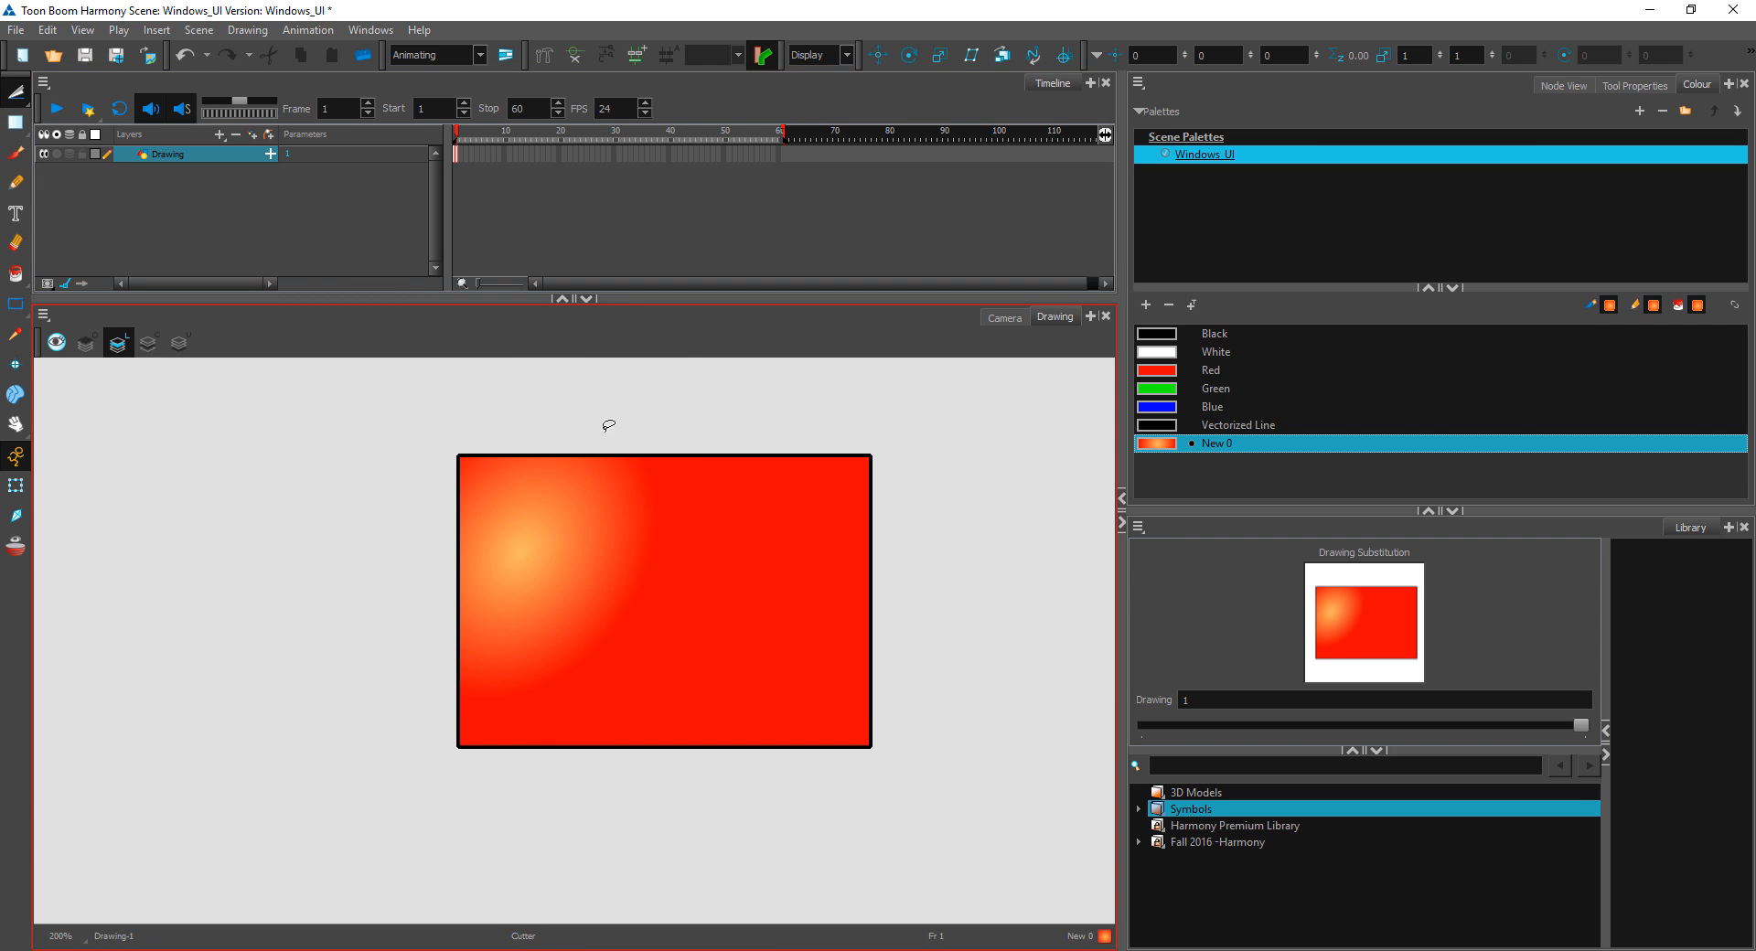
mouse_move(609, 425)
mouse_down()
mouse_move(471, 641)
mouse_move(695, 411)
mouse_up()
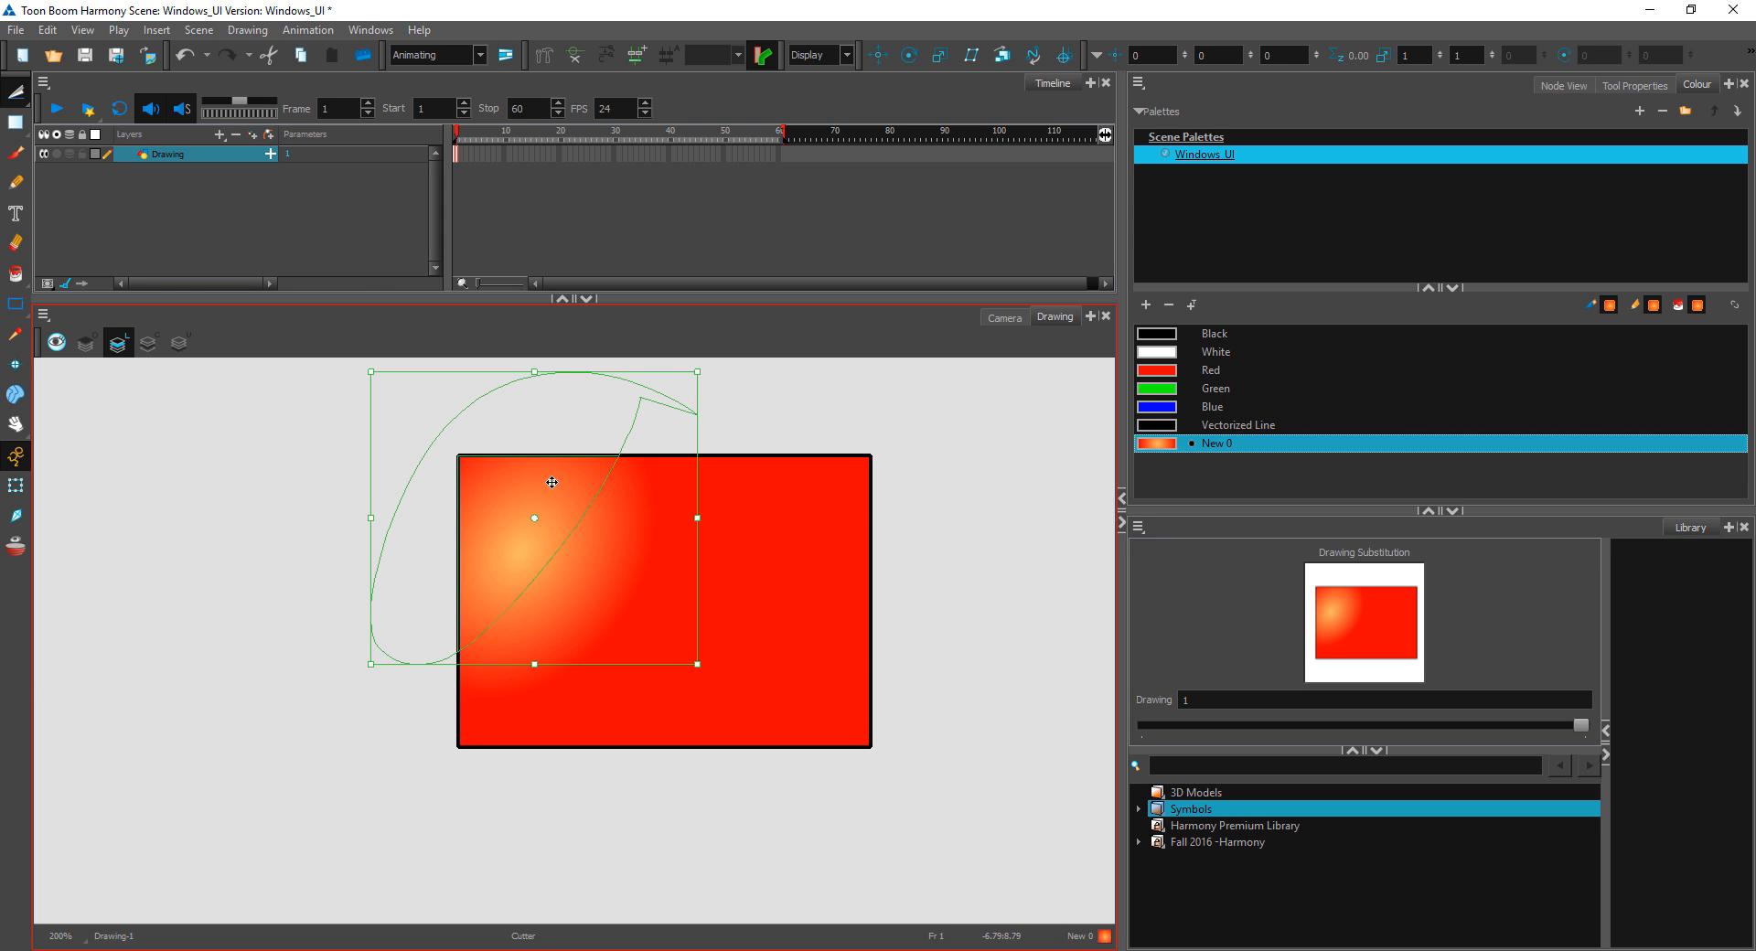
key(Delete)
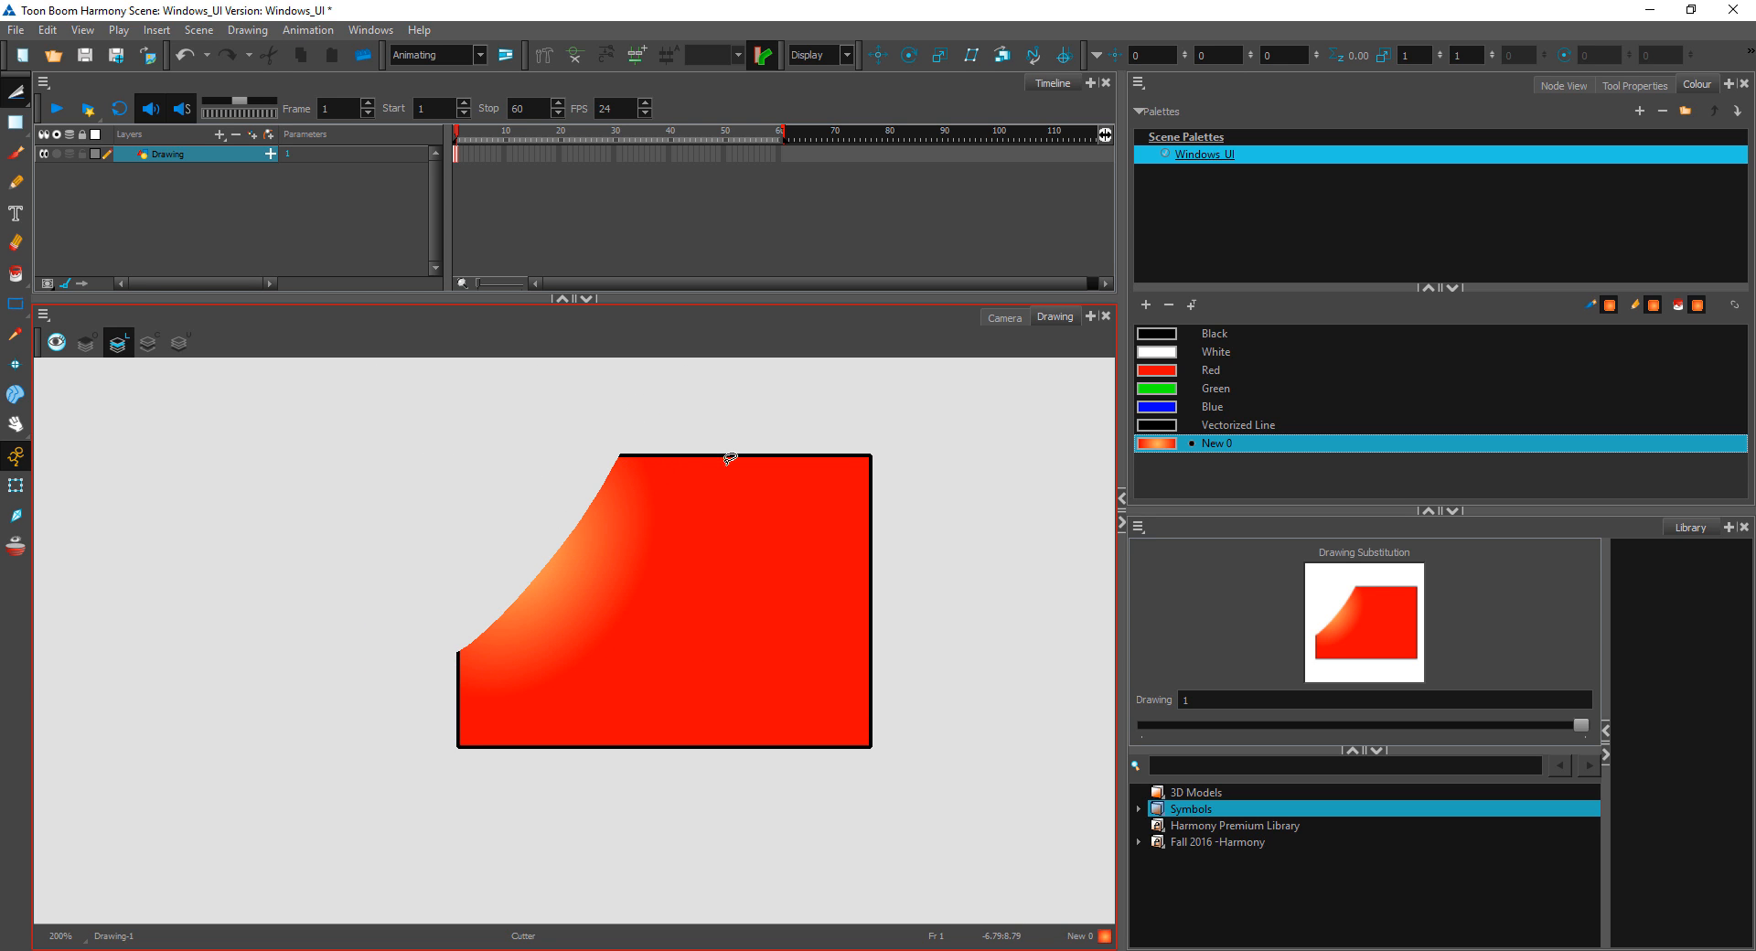
mouse_move(723, 407)
mouse_down()
mouse_move(603, 626)
mouse_move(656, 562)
mouse_move(673, 710)
mouse_move(778, 650)
mouse_move(788, 601)
mouse_move(651, 557)
mouse_move(640, 537)
mouse_move(674, 421)
mouse_up()
key(Delete)
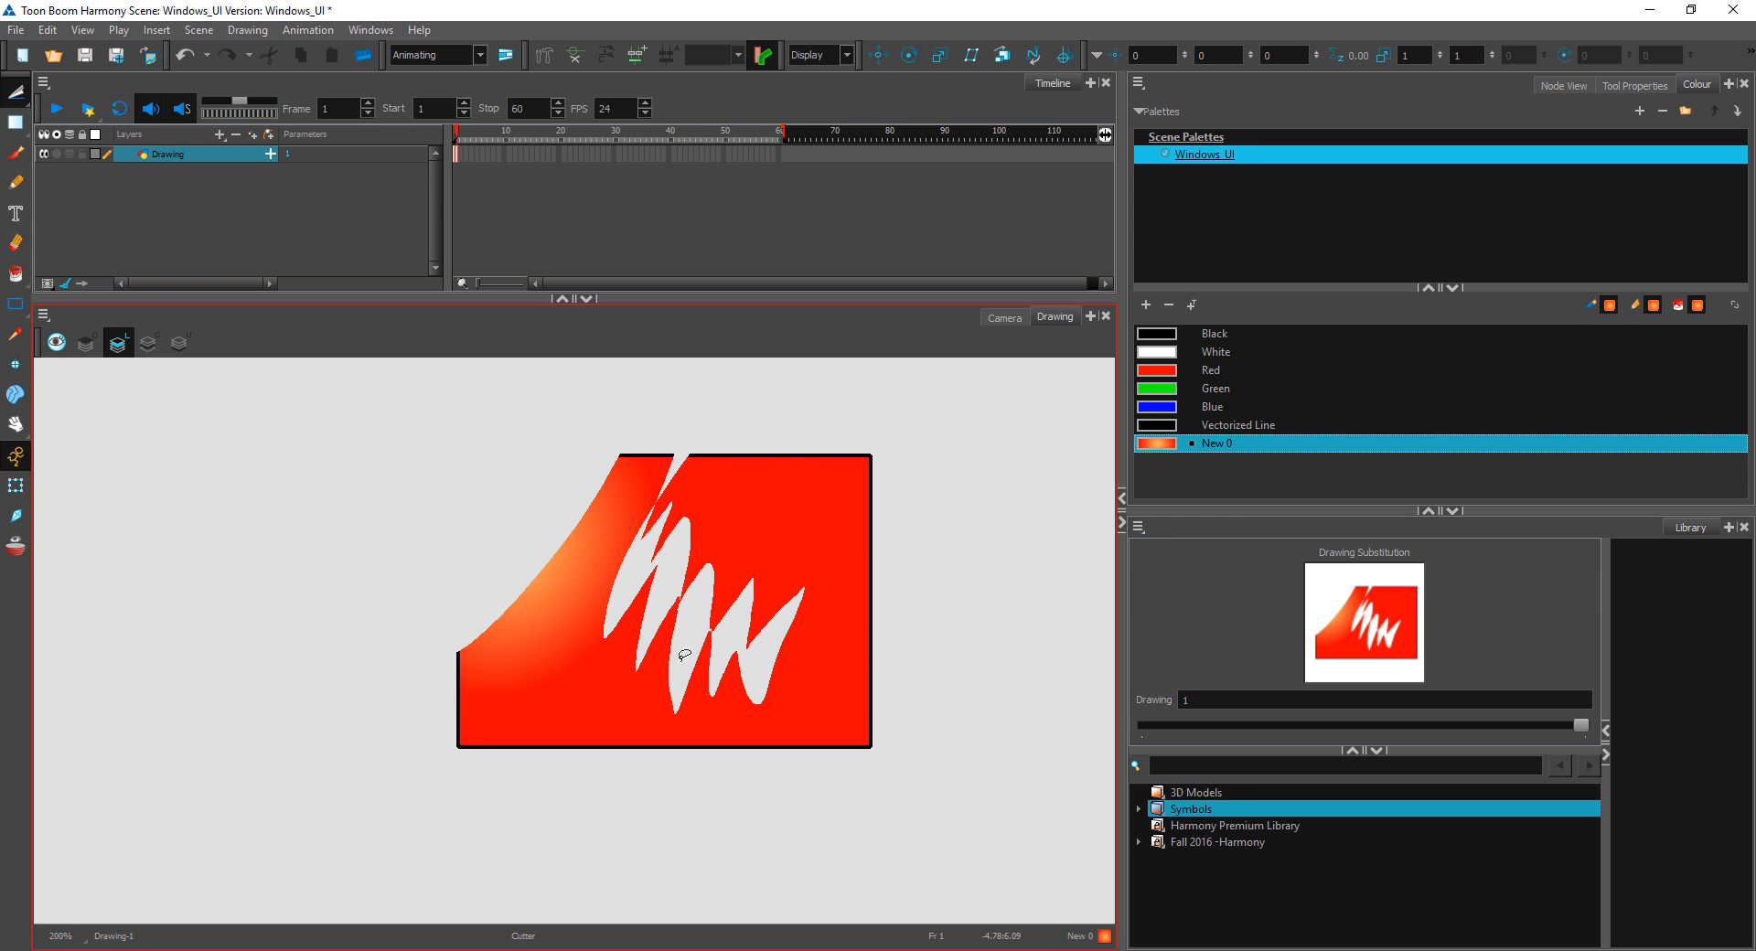
Step: Shift the artwork slightly left and down with Reposition All Drawings, and show that tool's properties
click(15, 91)
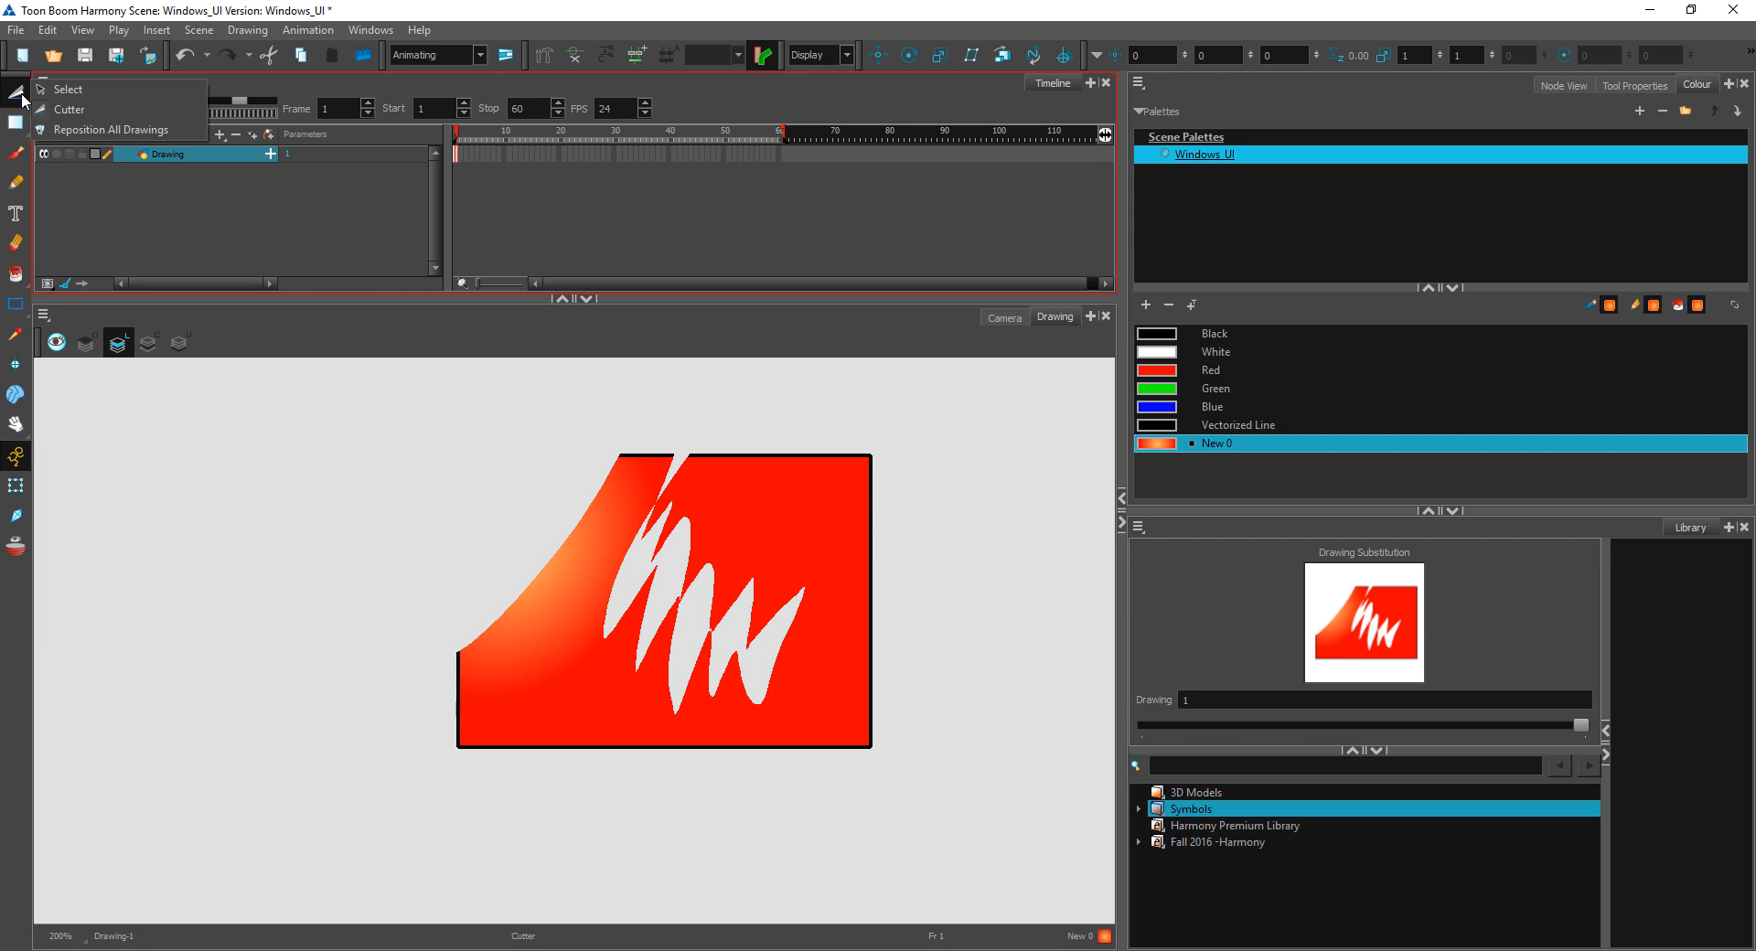
click(97, 130)
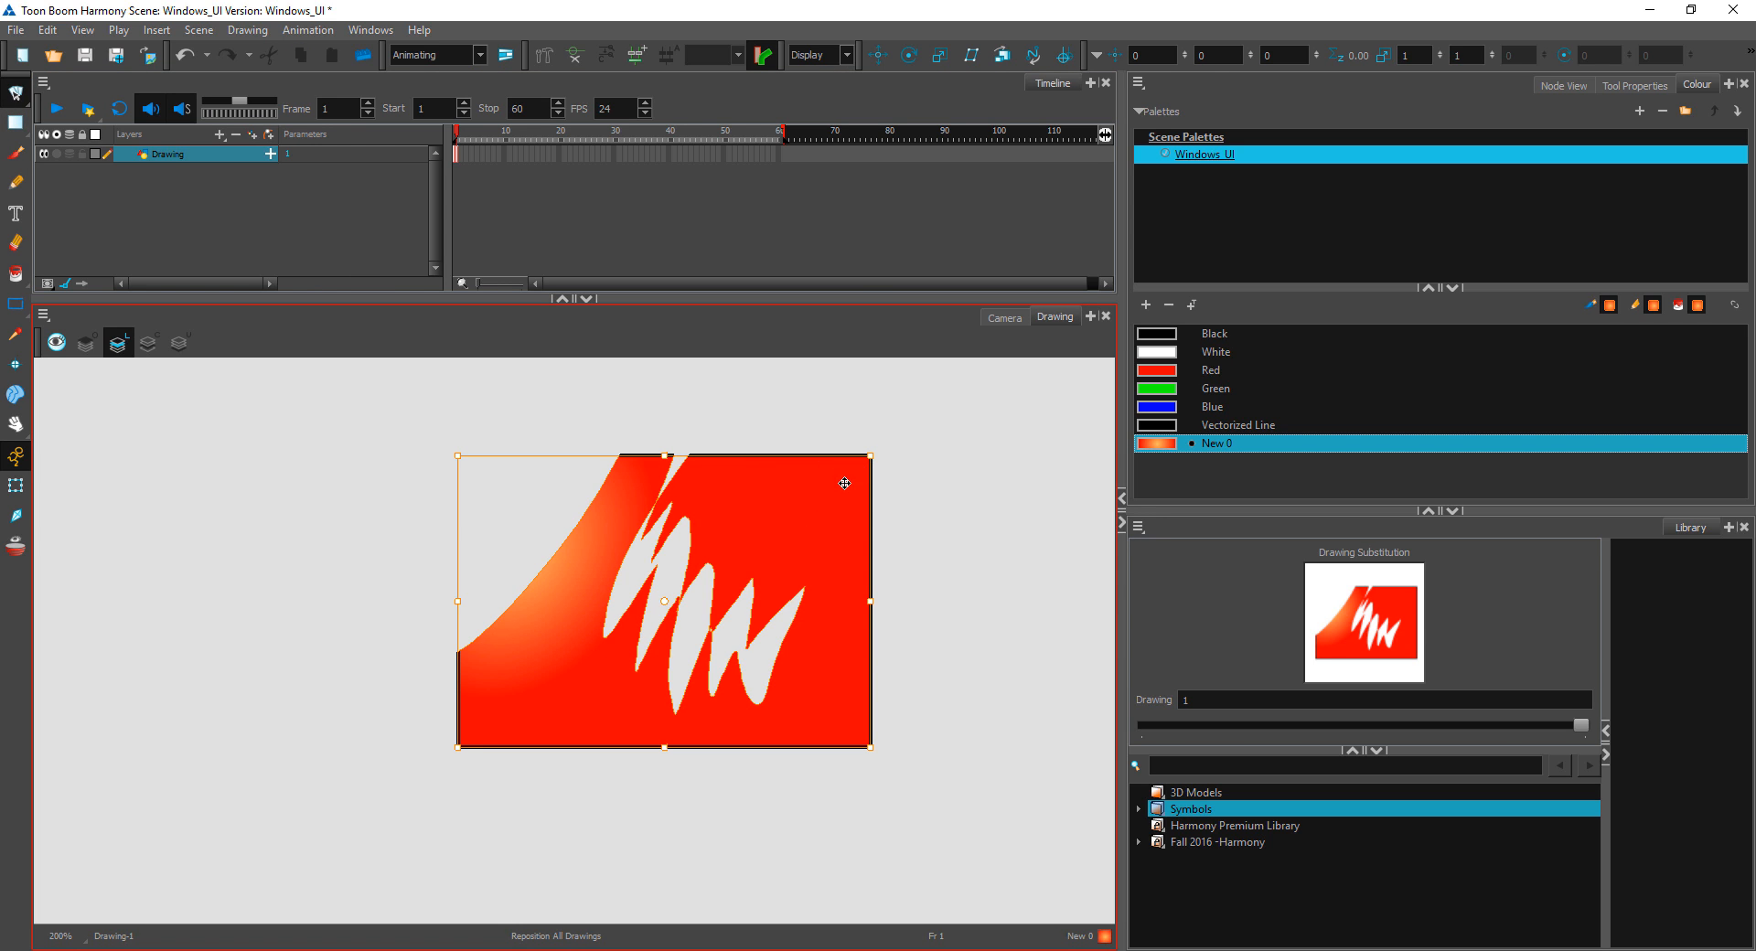
mouse_move(845, 483)
mouse_down()
mouse_move(402, 565)
mouse_move(753, 567)
mouse_up()
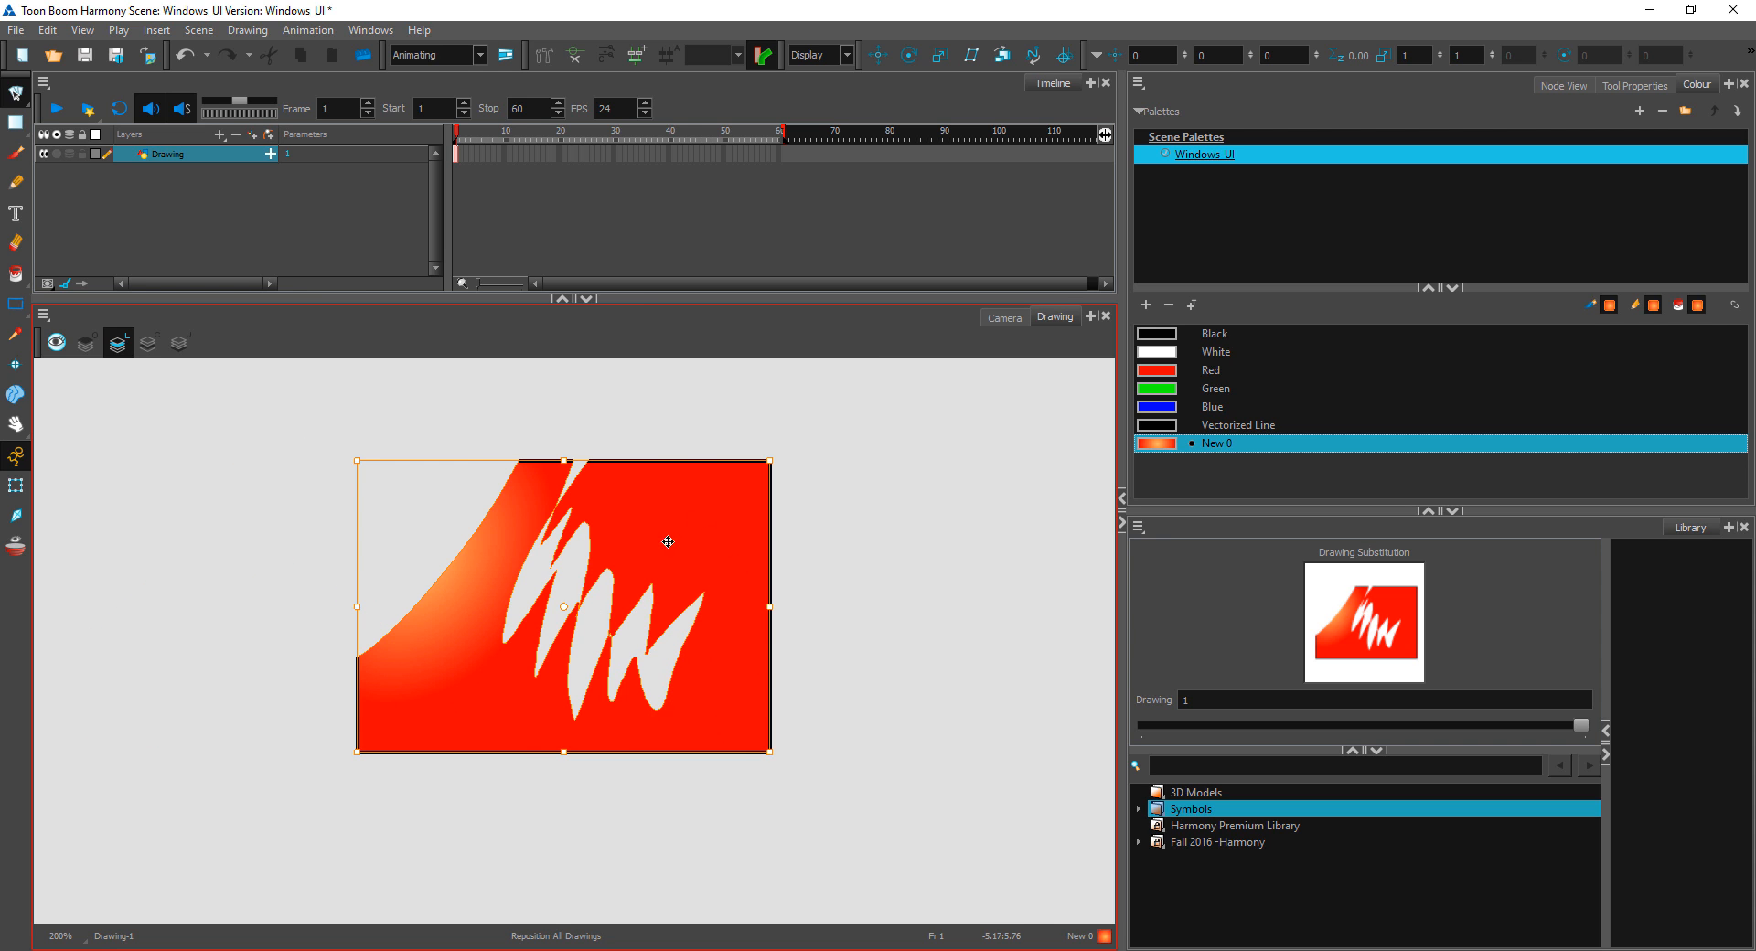
mouse_move(610, 545)
mouse_down()
mouse_move(505, 581)
mouse_move(743, 540)
mouse_up()
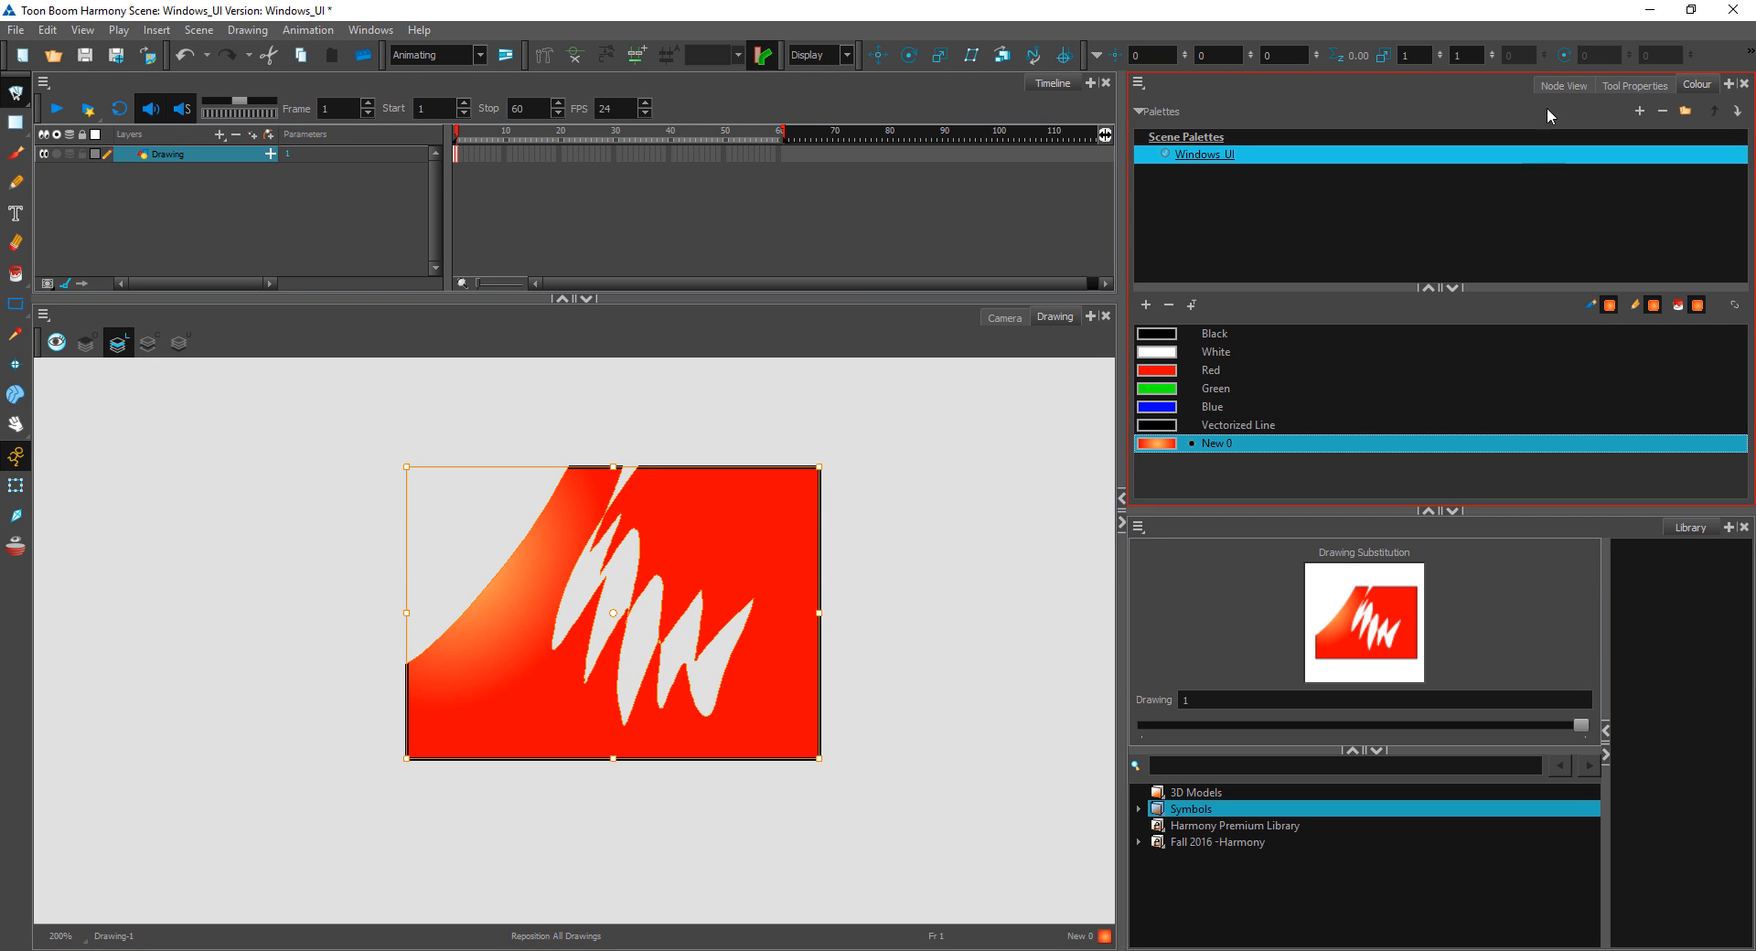
click(1564, 84)
click(1629, 85)
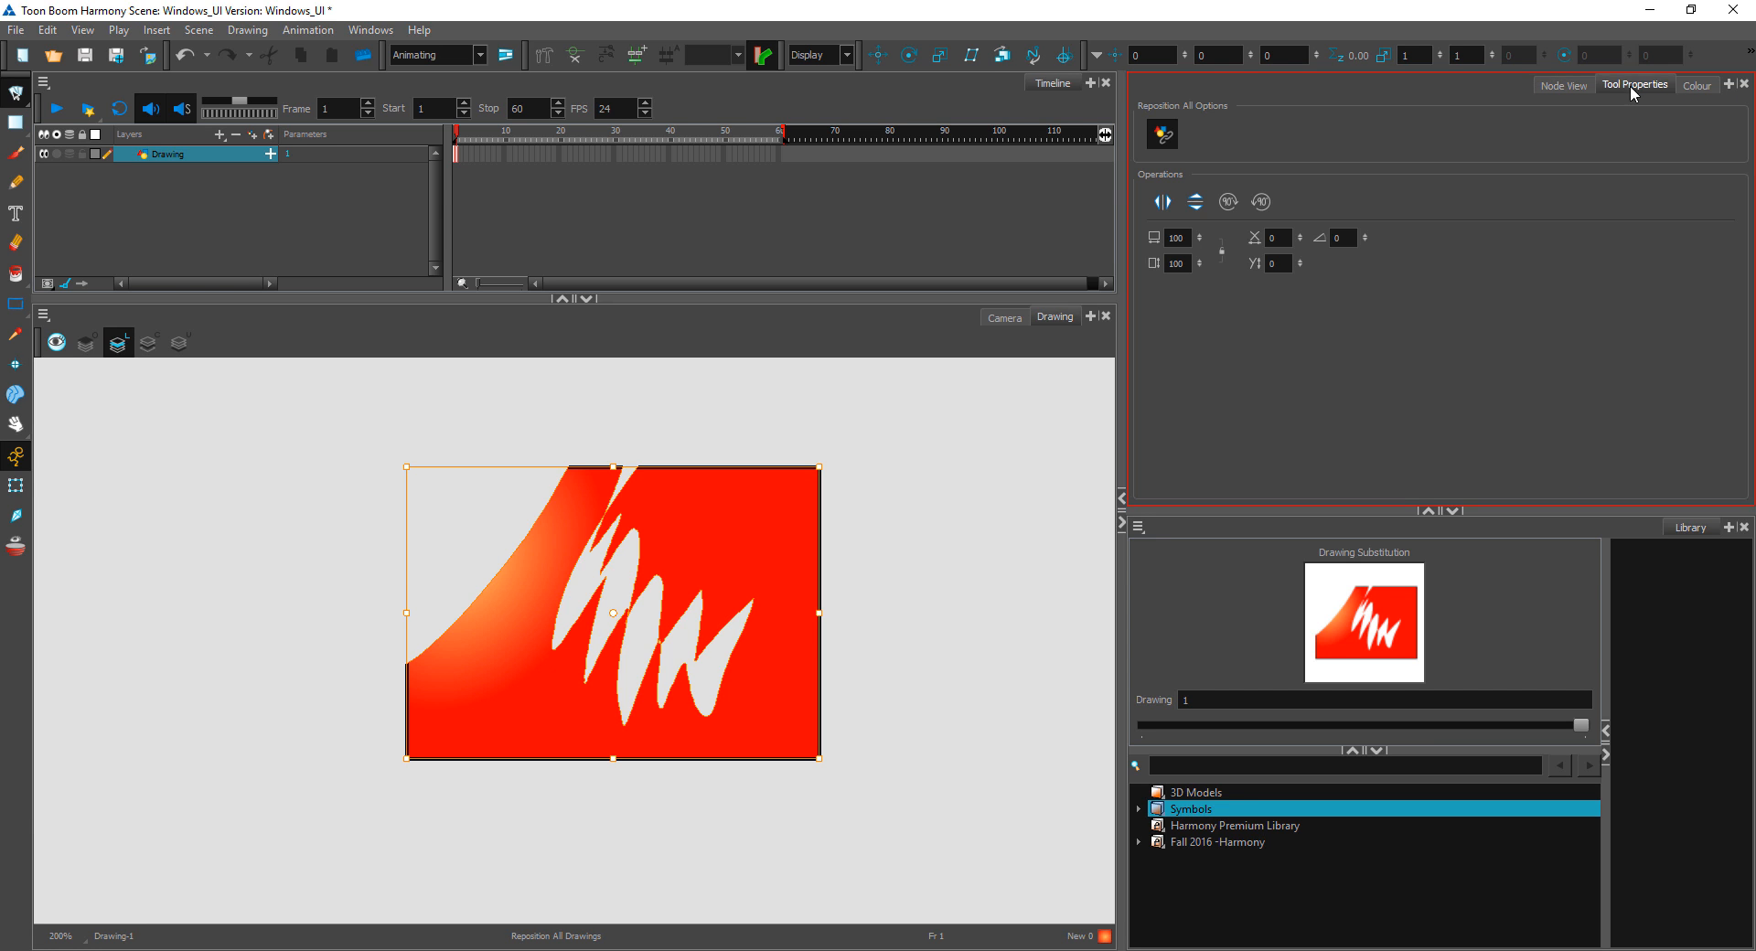
Step: Switch to the Colour Art layer and paint a zigzag gradient stroke across the canvas with the Brush 1 preset
click(16, 91)
click(67, 89)
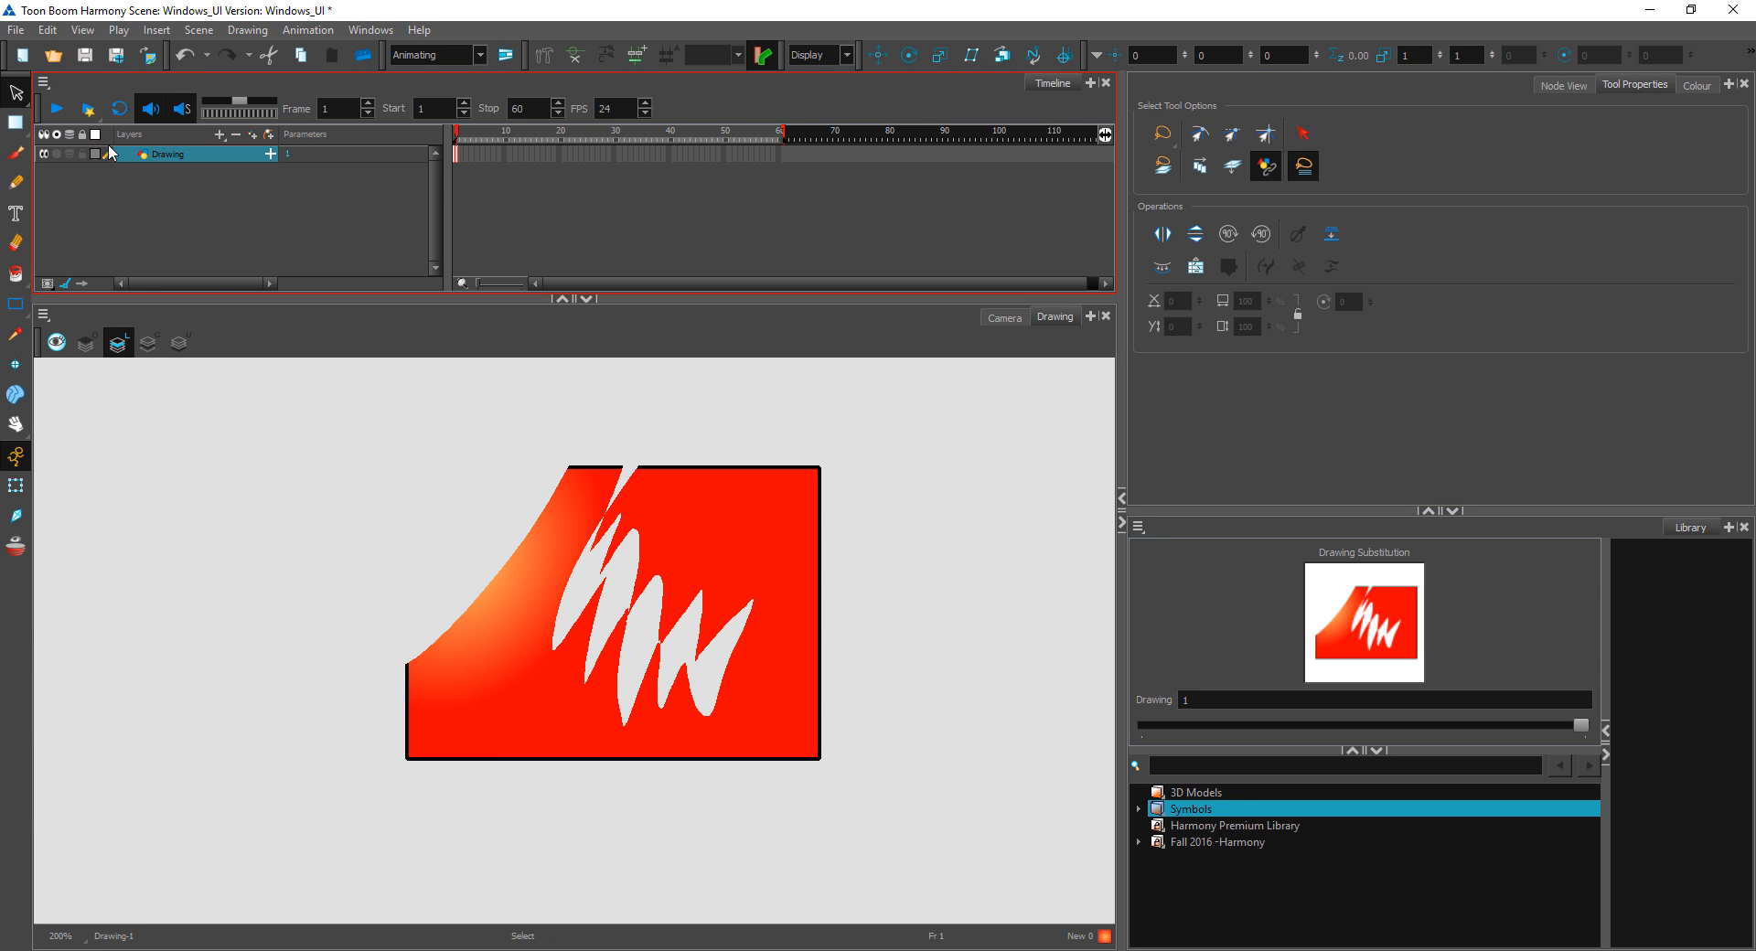
click(149, 343)
click(15, 153)
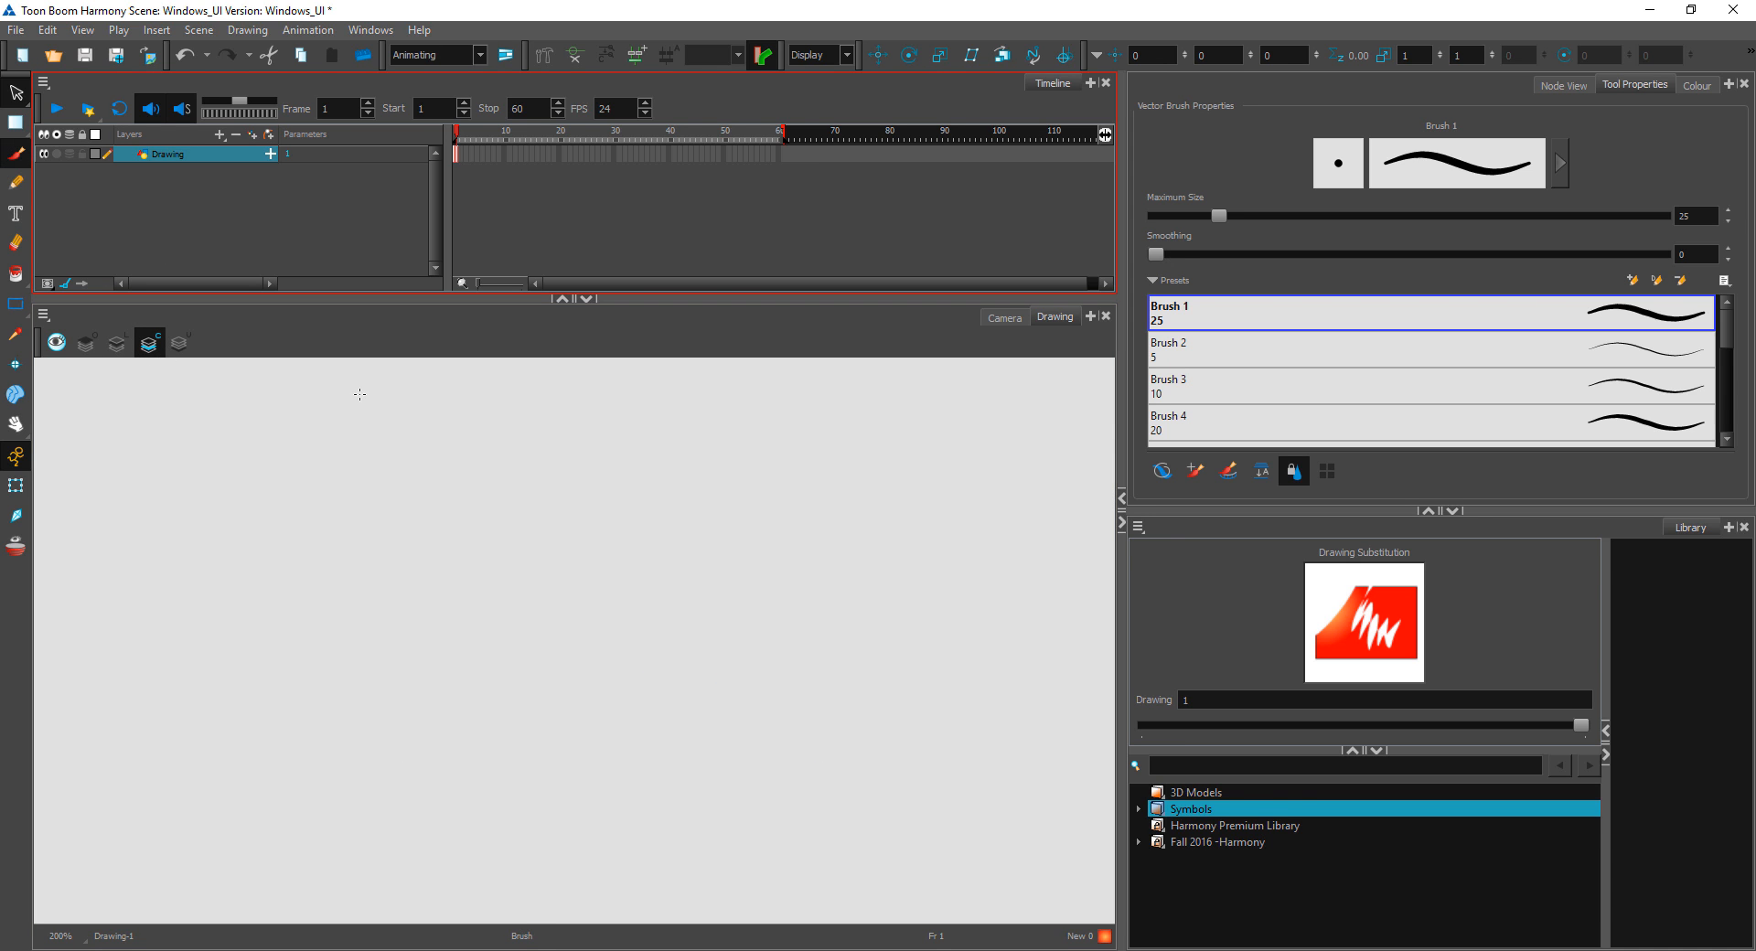
mouse_move(743, 496)
mouse_down()
mouse_move(608, 614)
mouse_move(775, 606)
mouse_up()
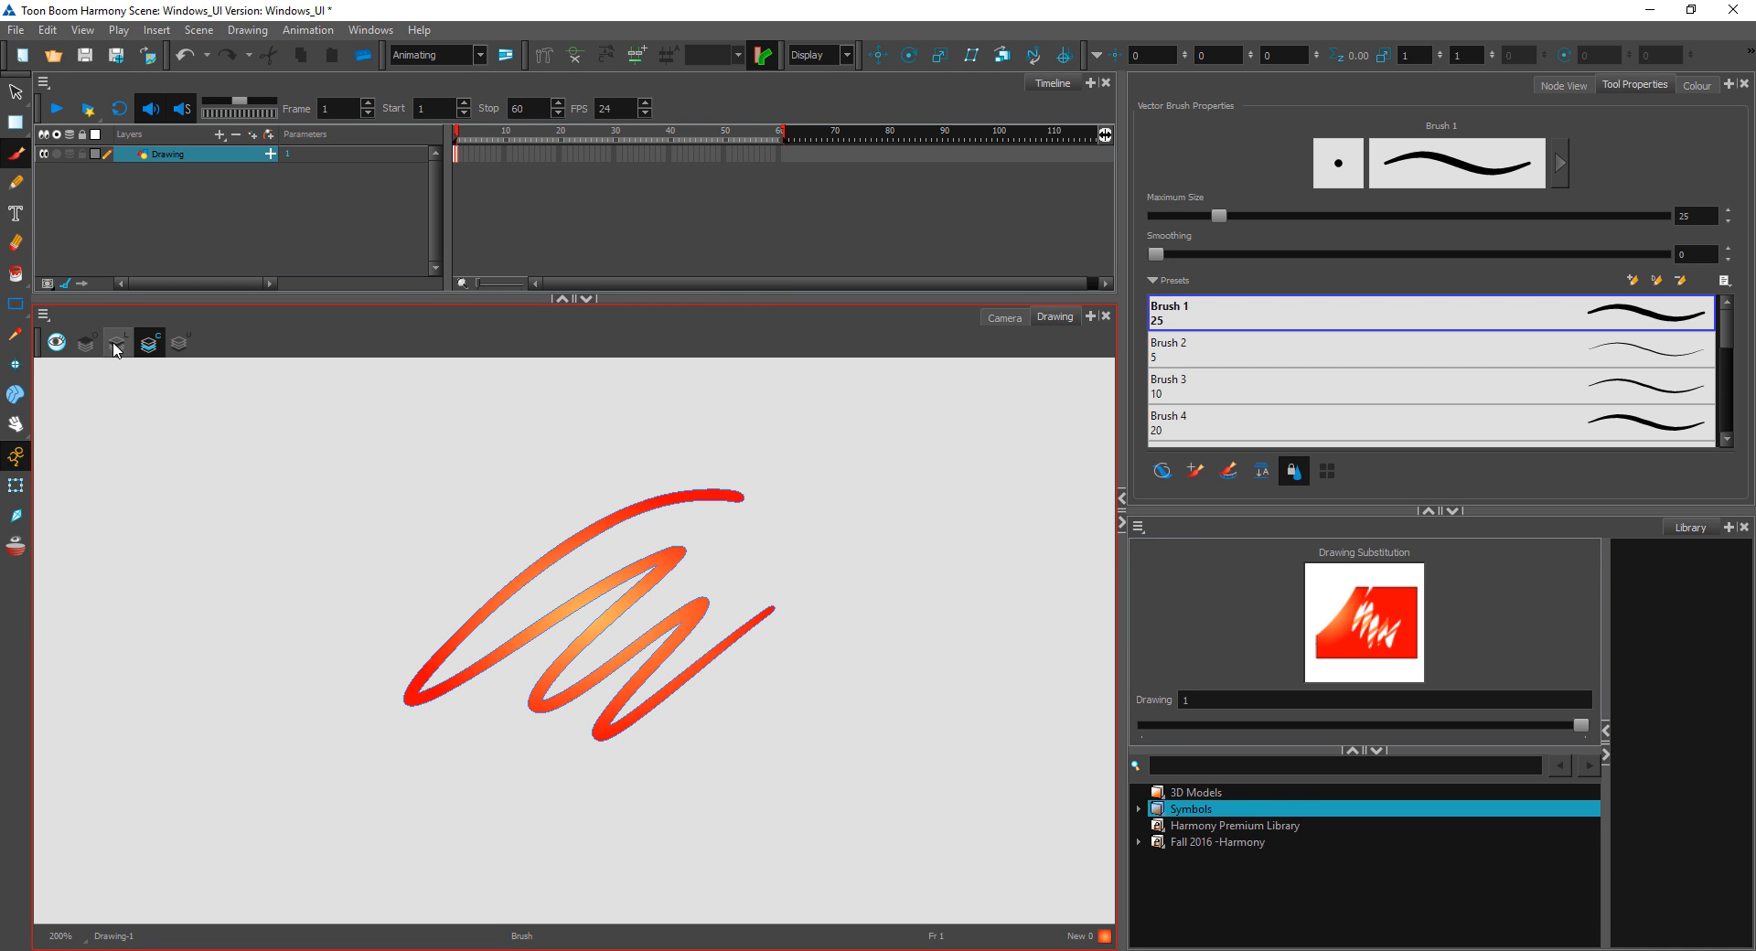
Step: Compare the Line Art and Colour Art layers by alternating between them, ending on Line Art
click(116, 345)
click(148, 345)
click(117, 344)
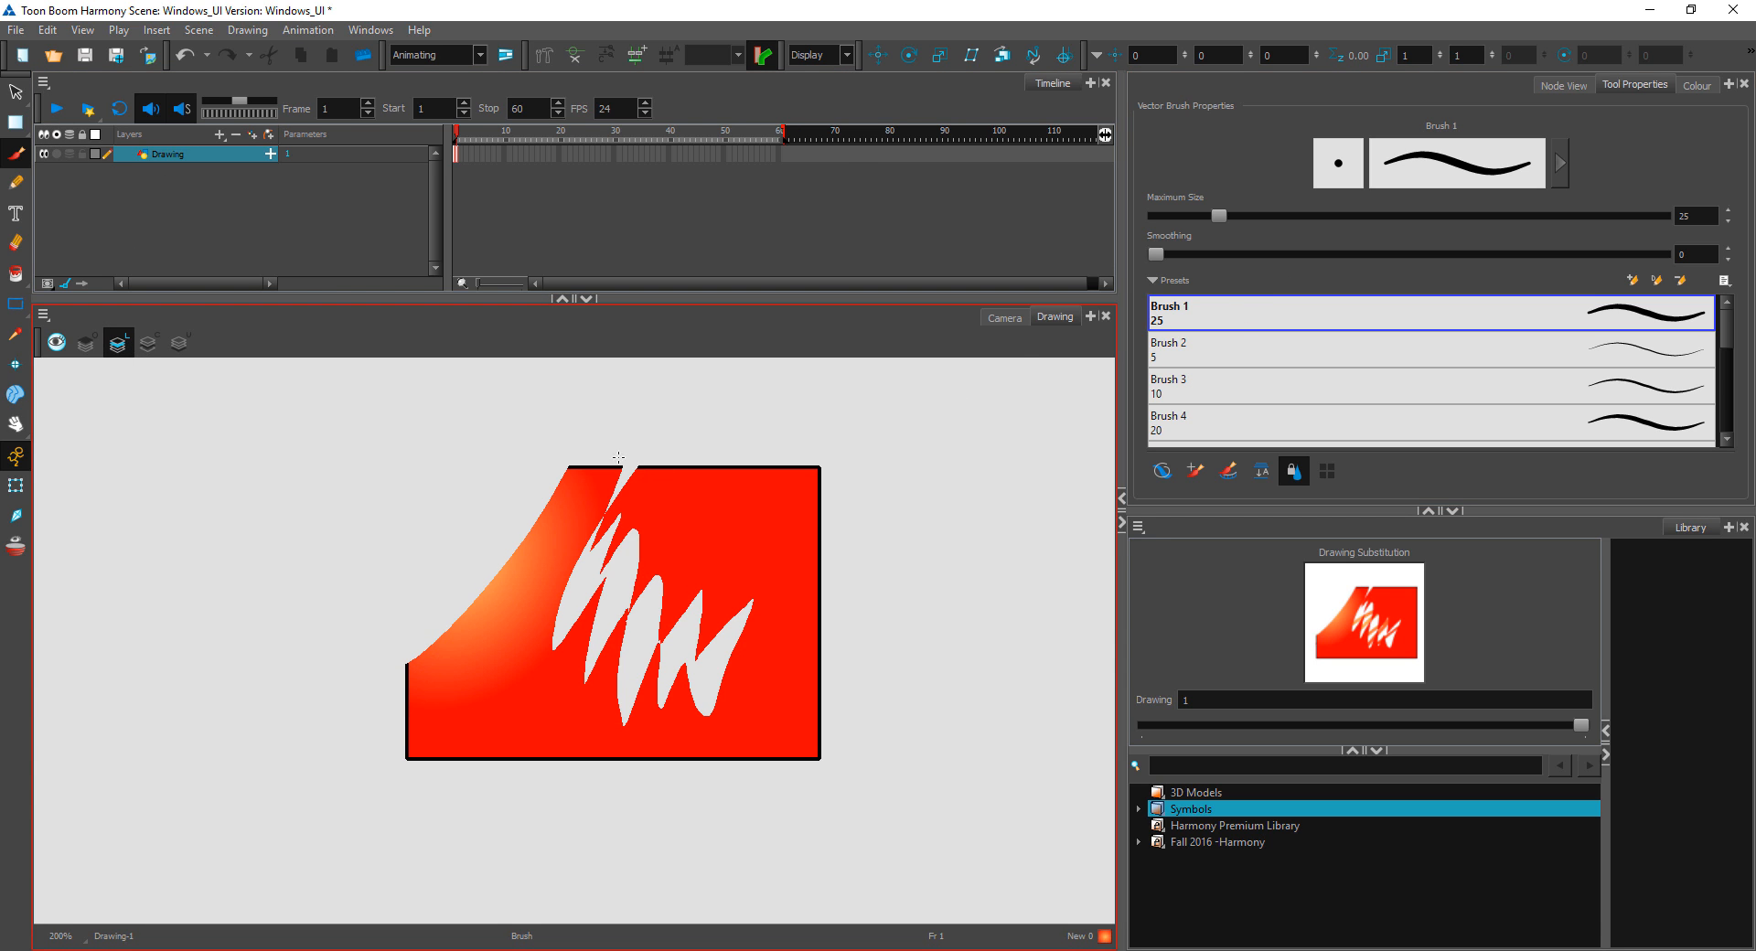
click(148, 345)
click(117, 345)
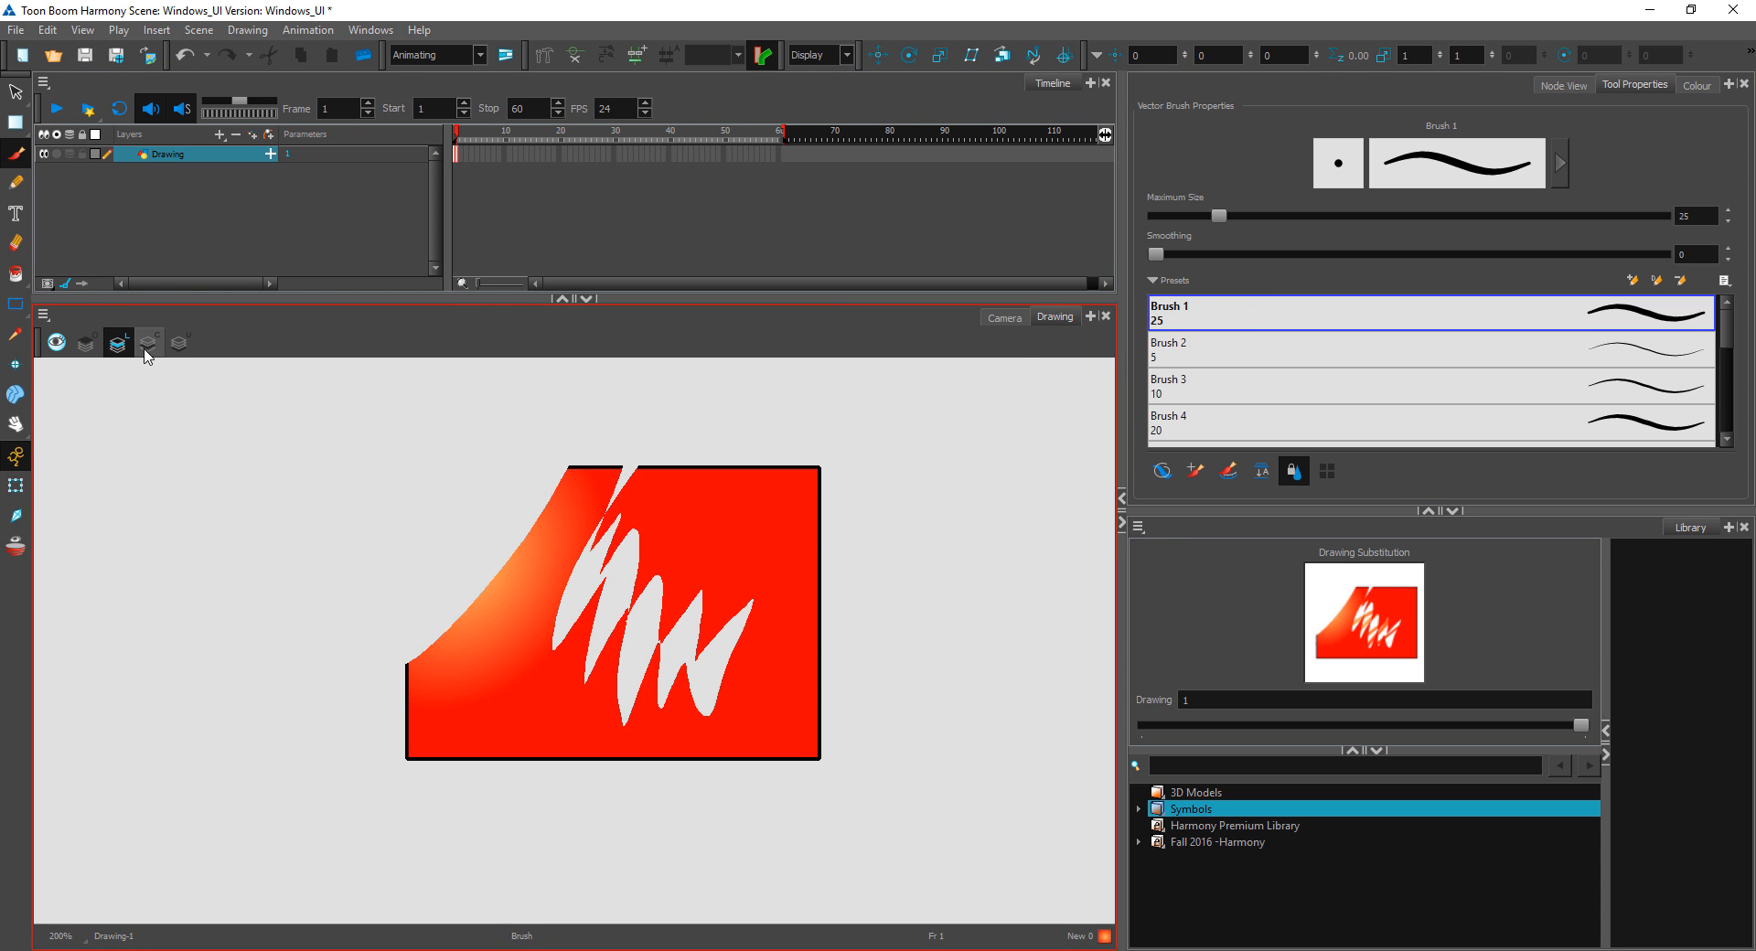
Step: Enable Apply to Line and Colour Art for the Select tool and move the cut rectangle to the canvas's left edge
click(15, 92)
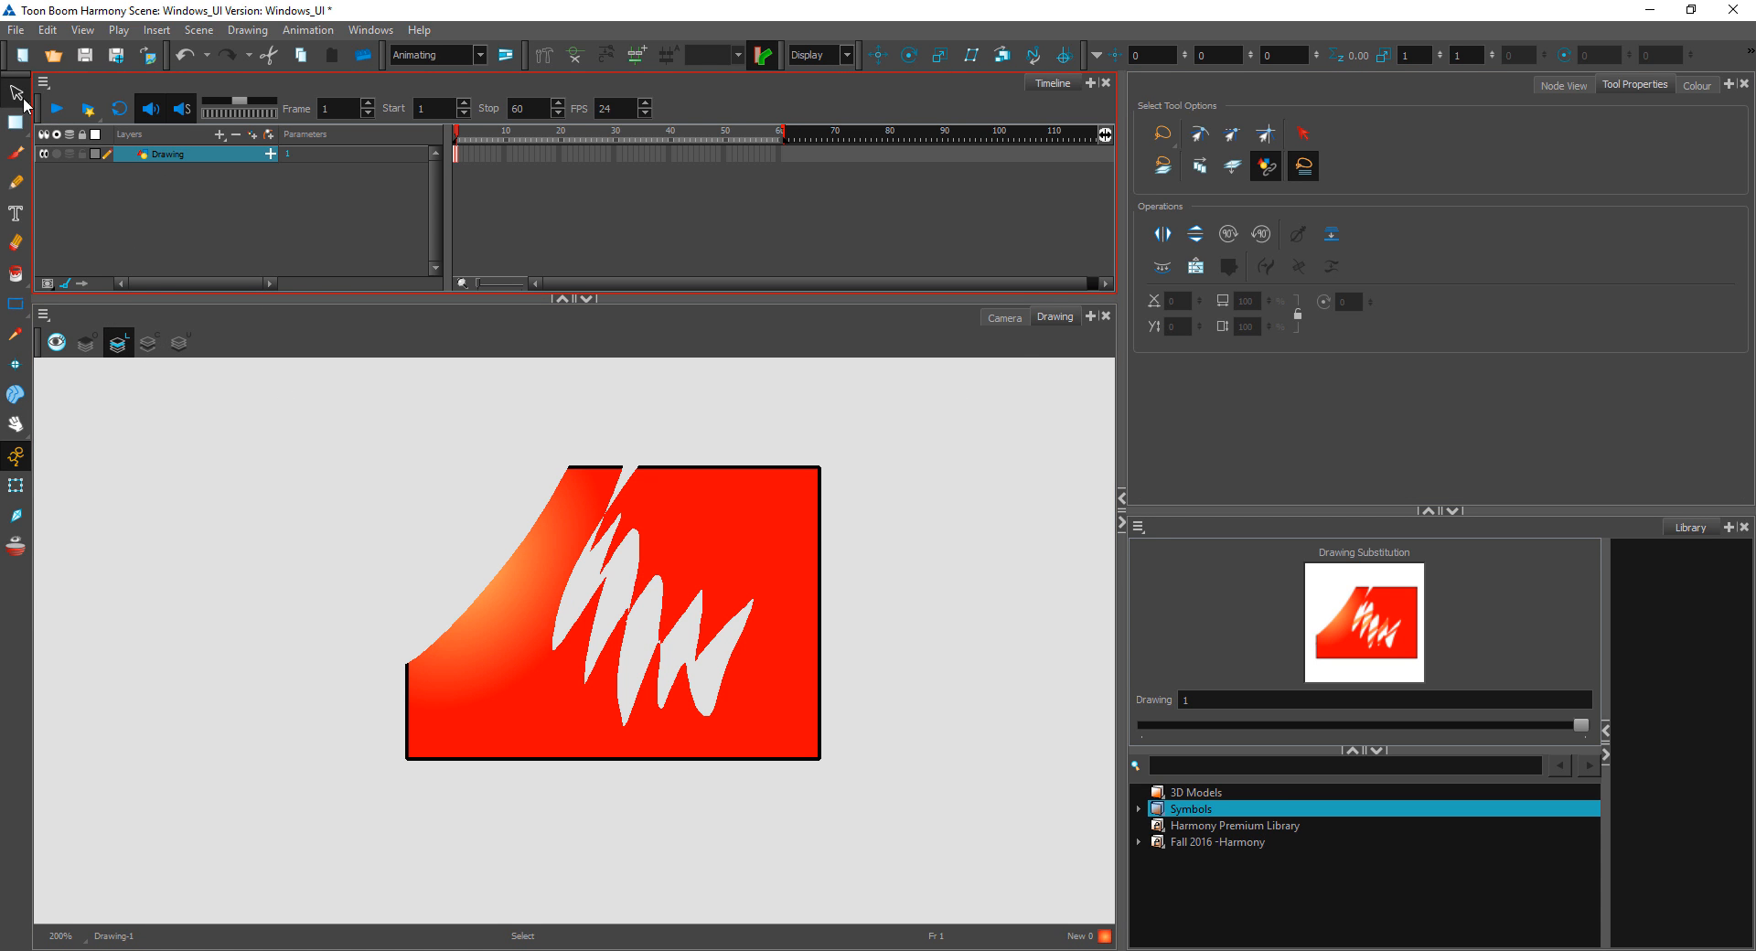
click(1233, 165)
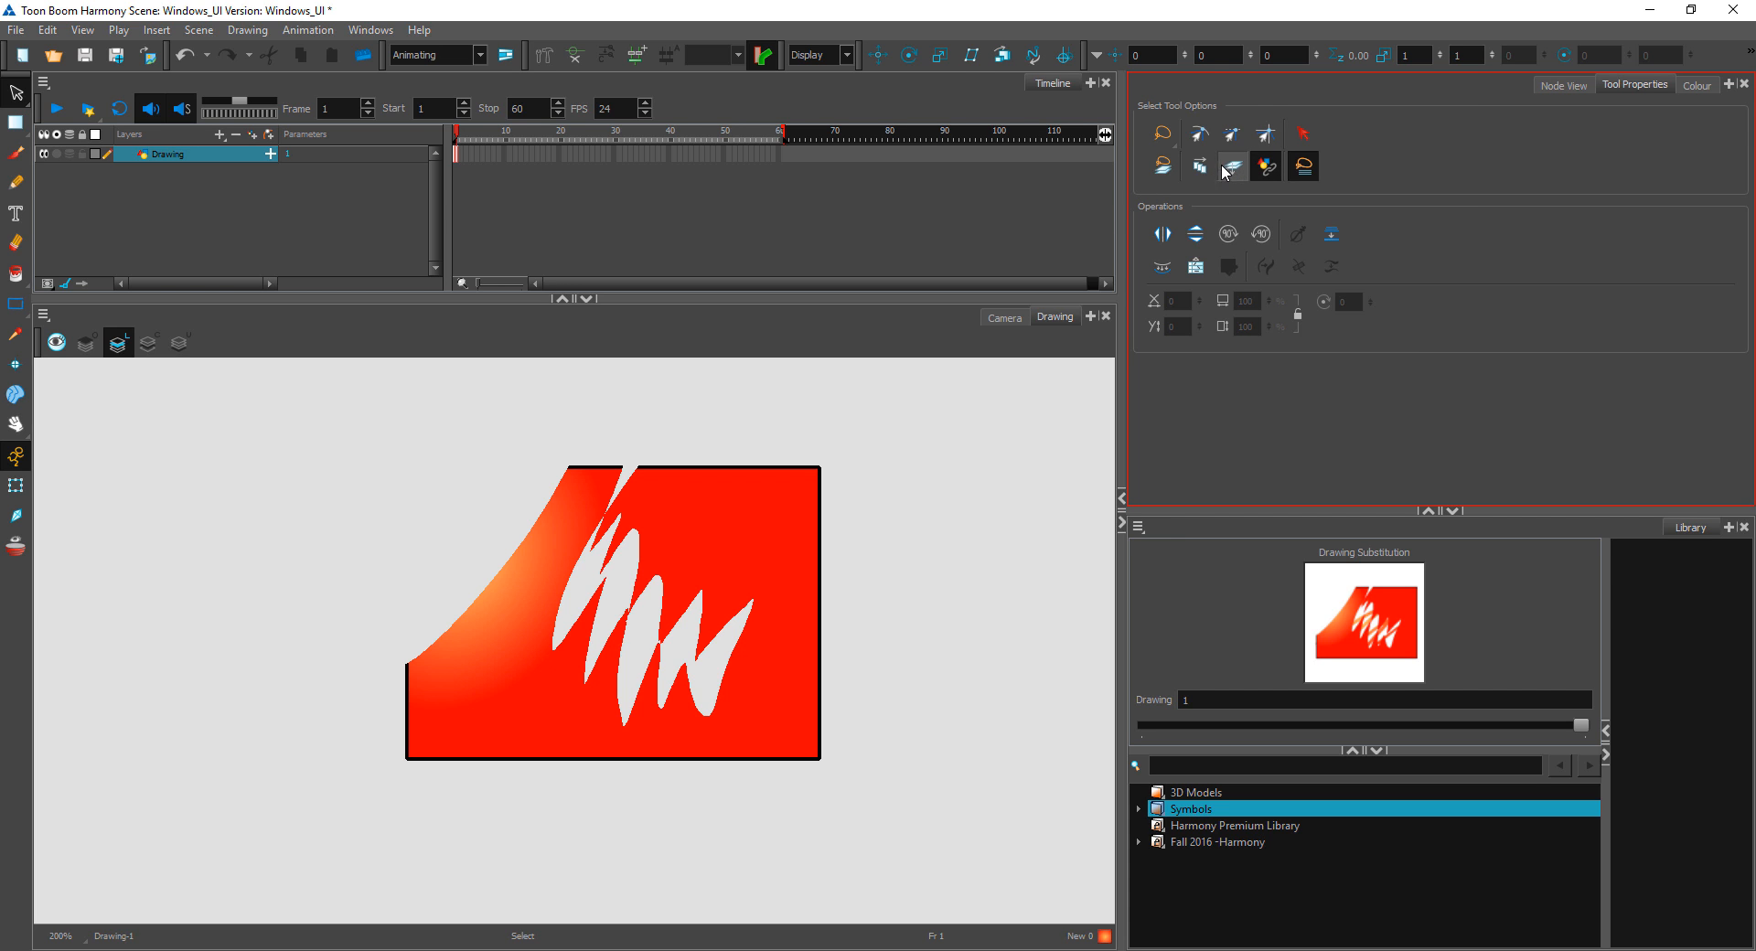
drag(1004, 566, 933, 549)
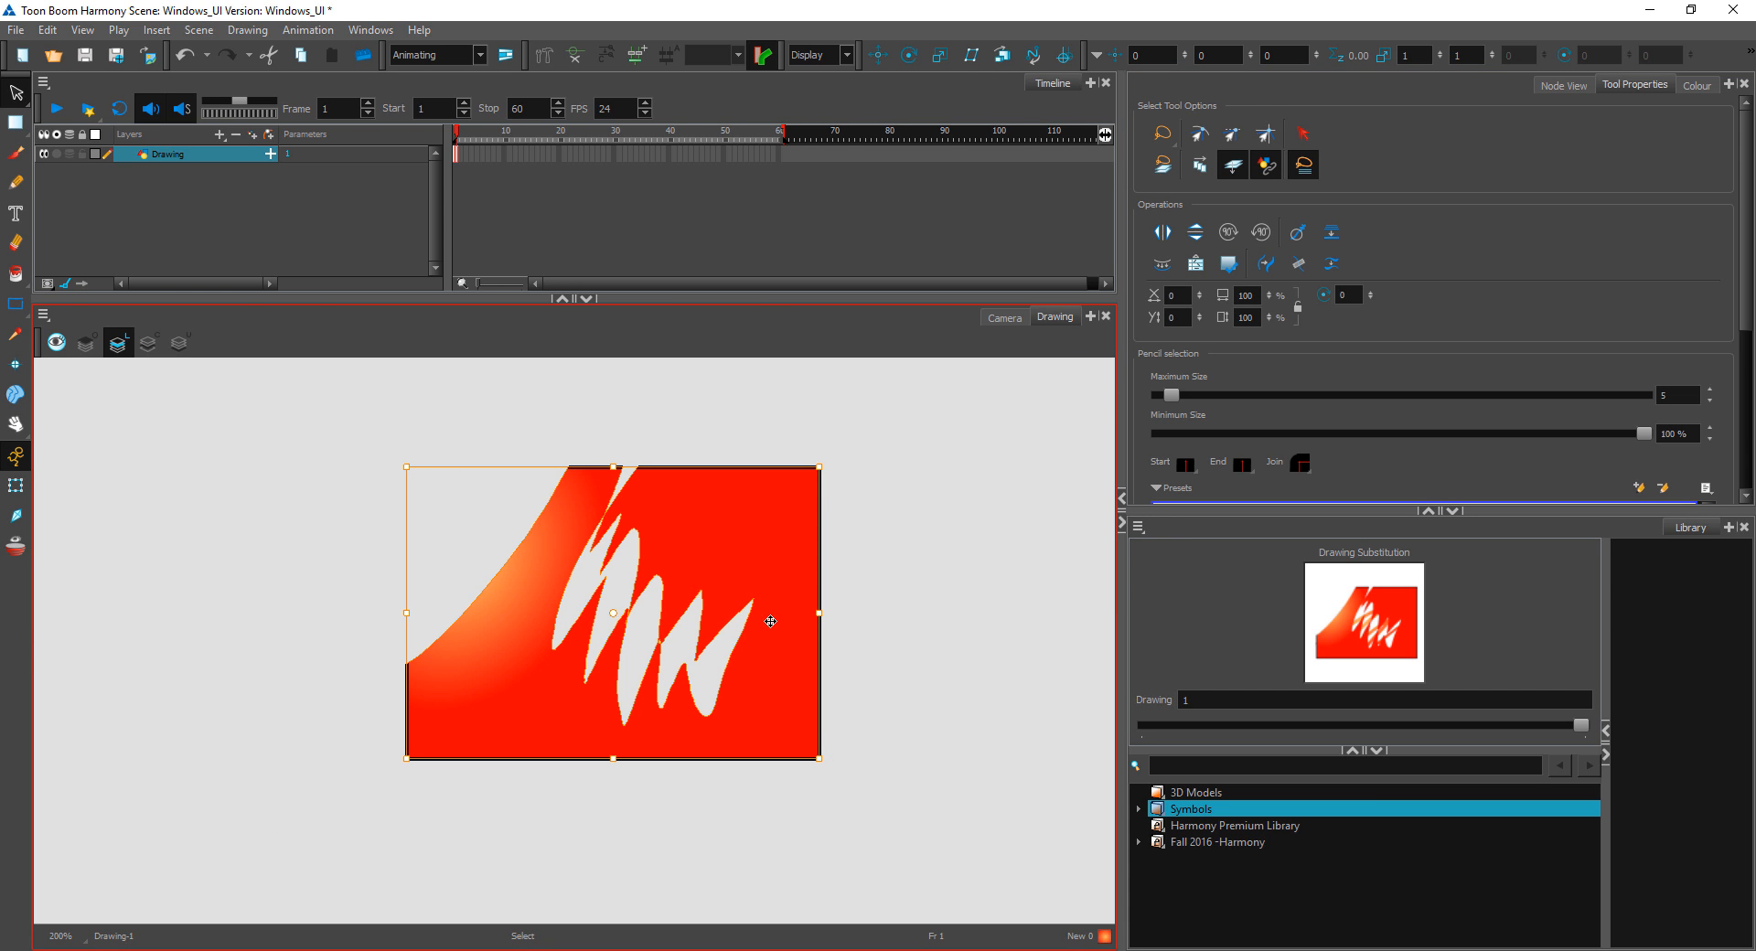
mouse_move(769, 604)
mouse_down()
mouse_move(381, 674)
mouse_move(424, 595)
mouse_move(393, 570)
mouse_up()
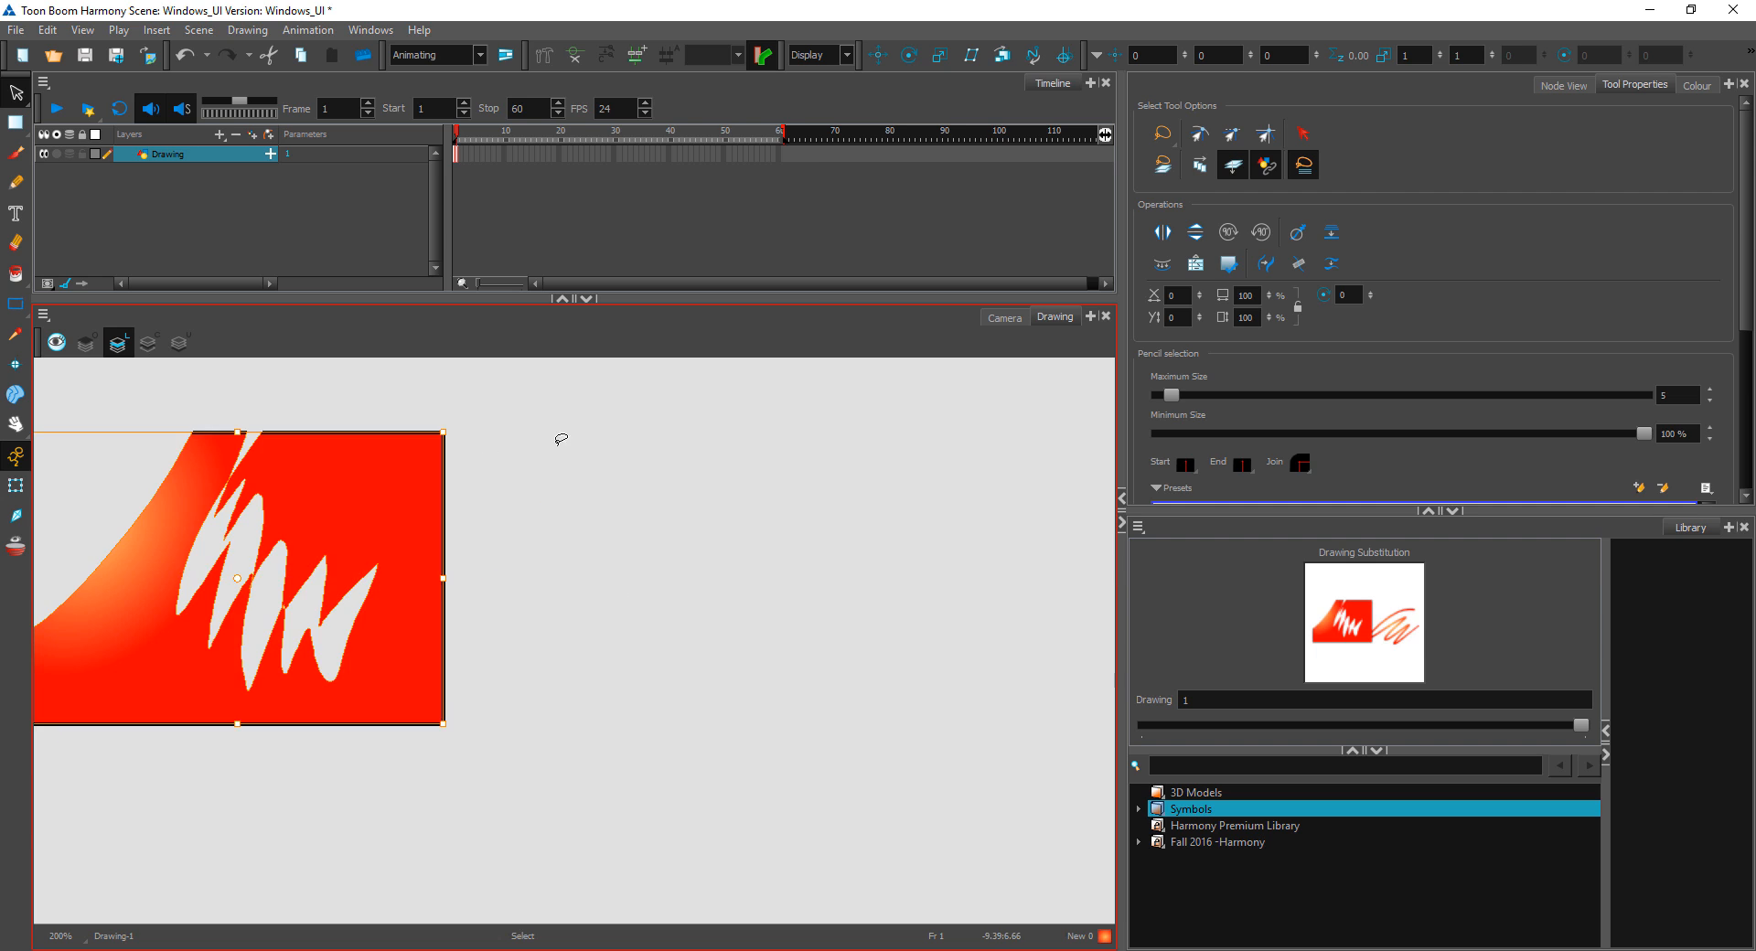
Step: Show all art layers together and move both the cut rectangle and the zigzag stroke down and to the right
click(149, 374)
click(148, 342)
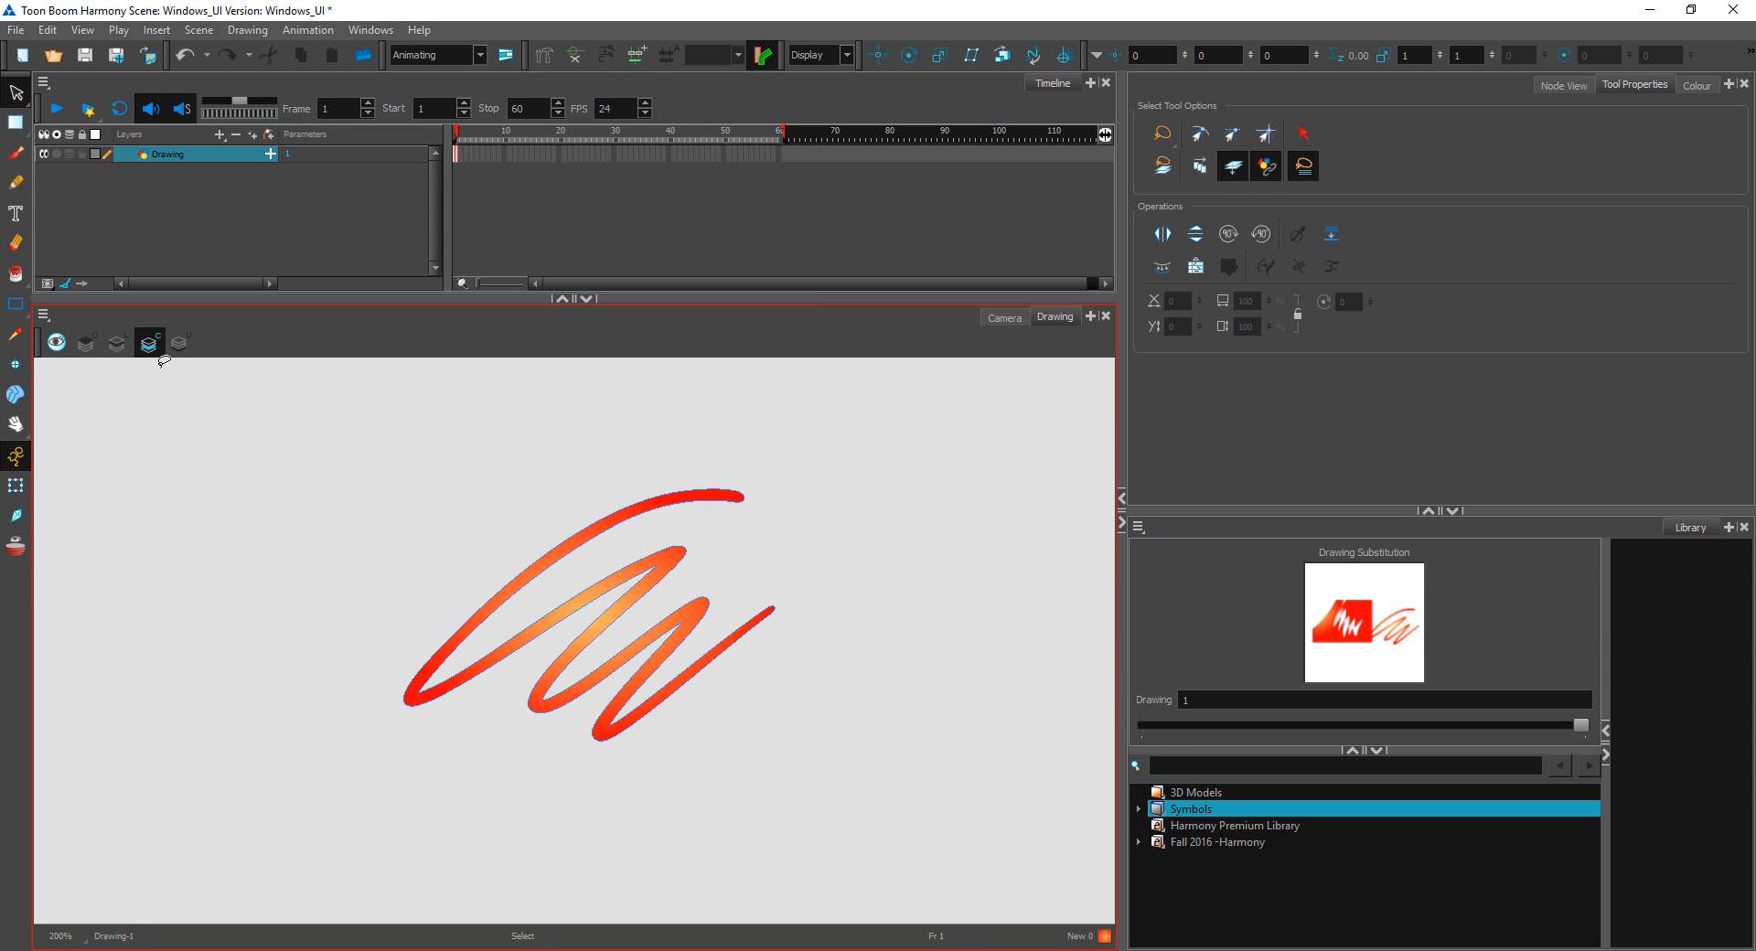
click(116, 342)
click(56, 343)
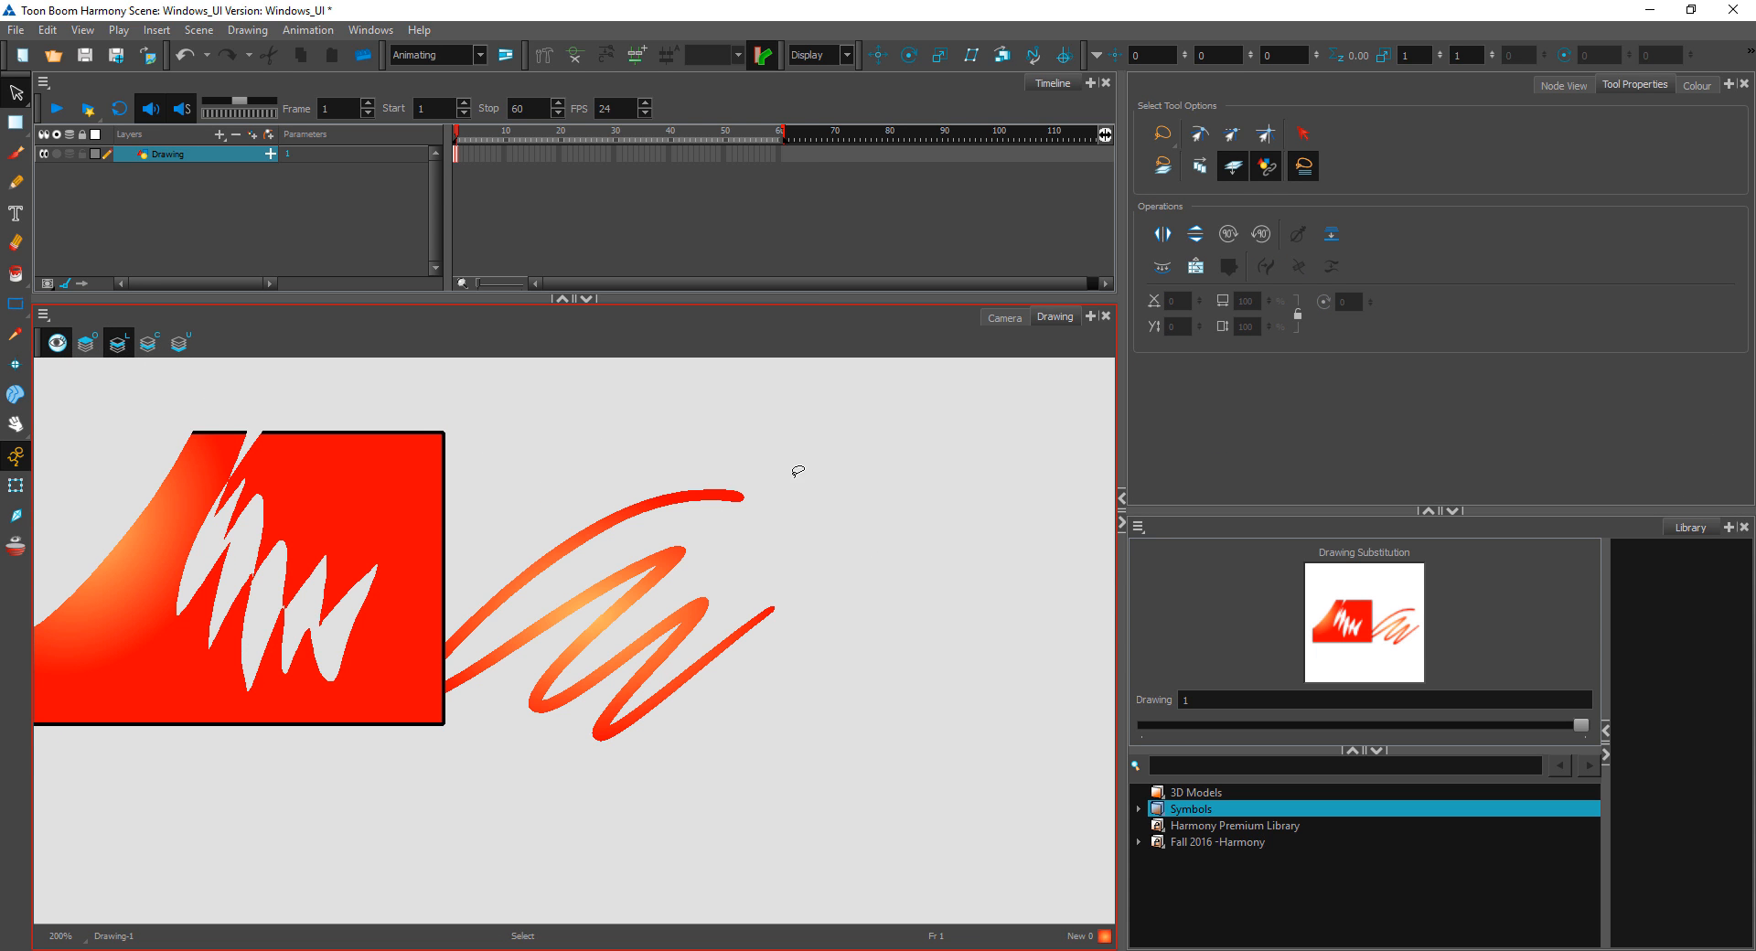
drag(882, 561, 823, 605)
mouse_move(433, 573)
mouse_down()
mouse_move(383, 572)
mouse_move(810, 690)
mouse_move(535, 716)
mouse_up()
Step: Turn off the combined layer preview and delete the zigzag stroke and the cut rectangle from the Colour Art and Line Art layers
click(89, 353)
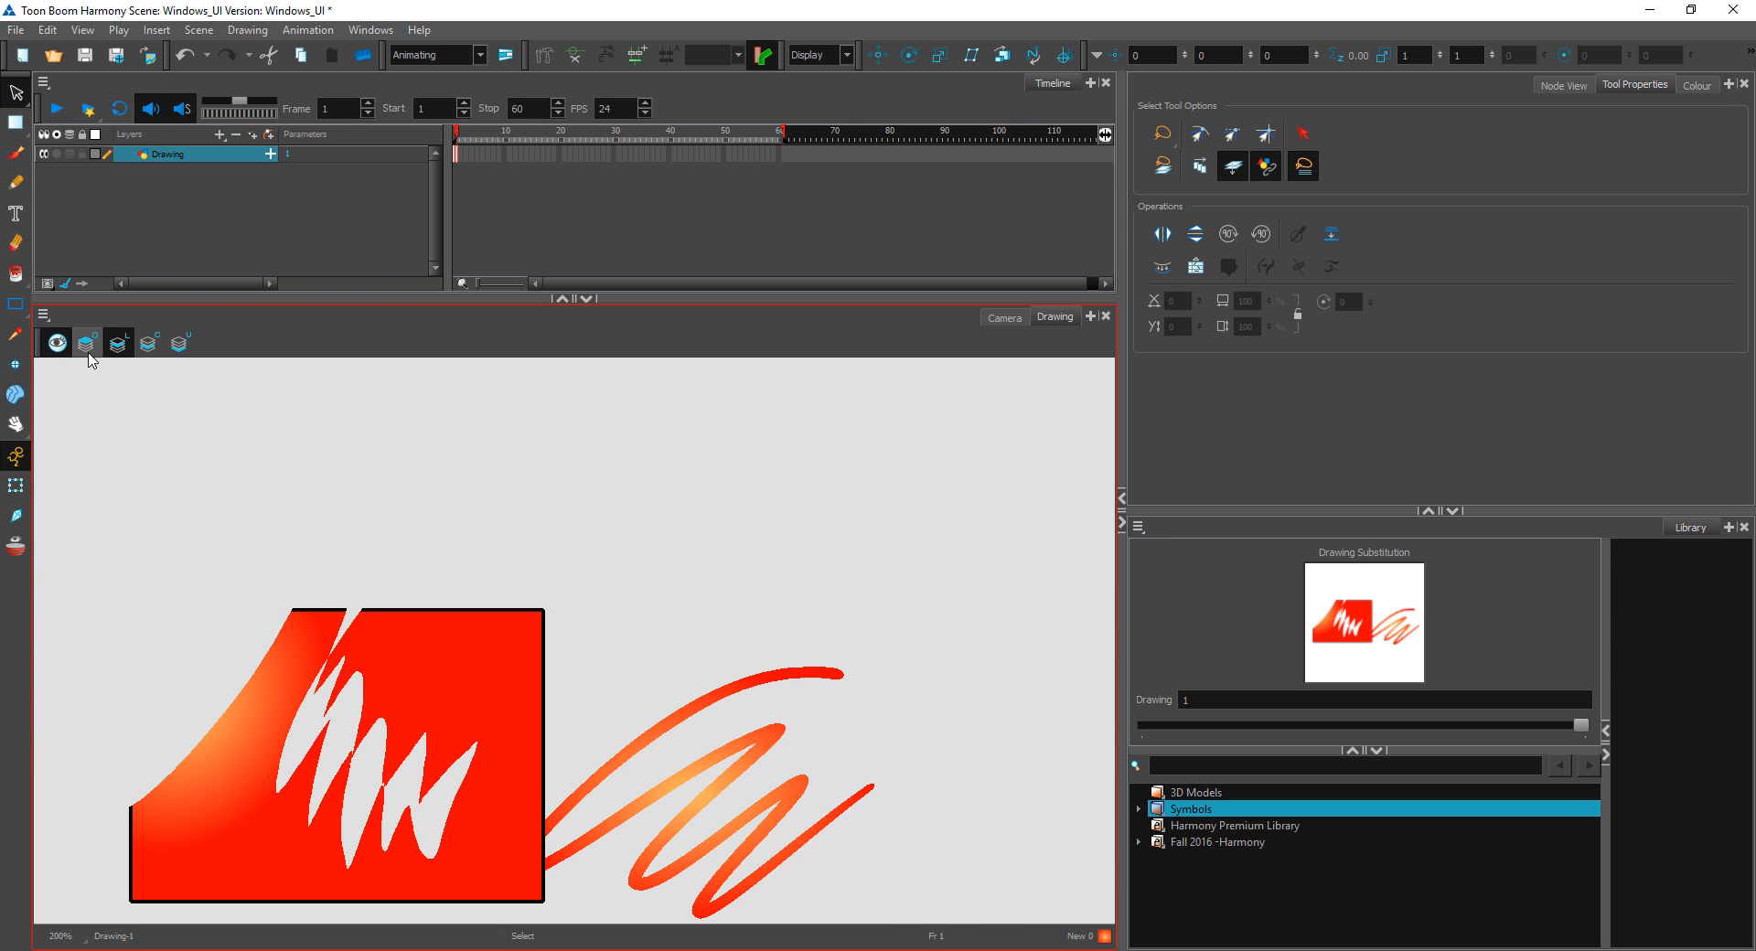
click(60, 339)
click(147, 340)
click(121, 345)
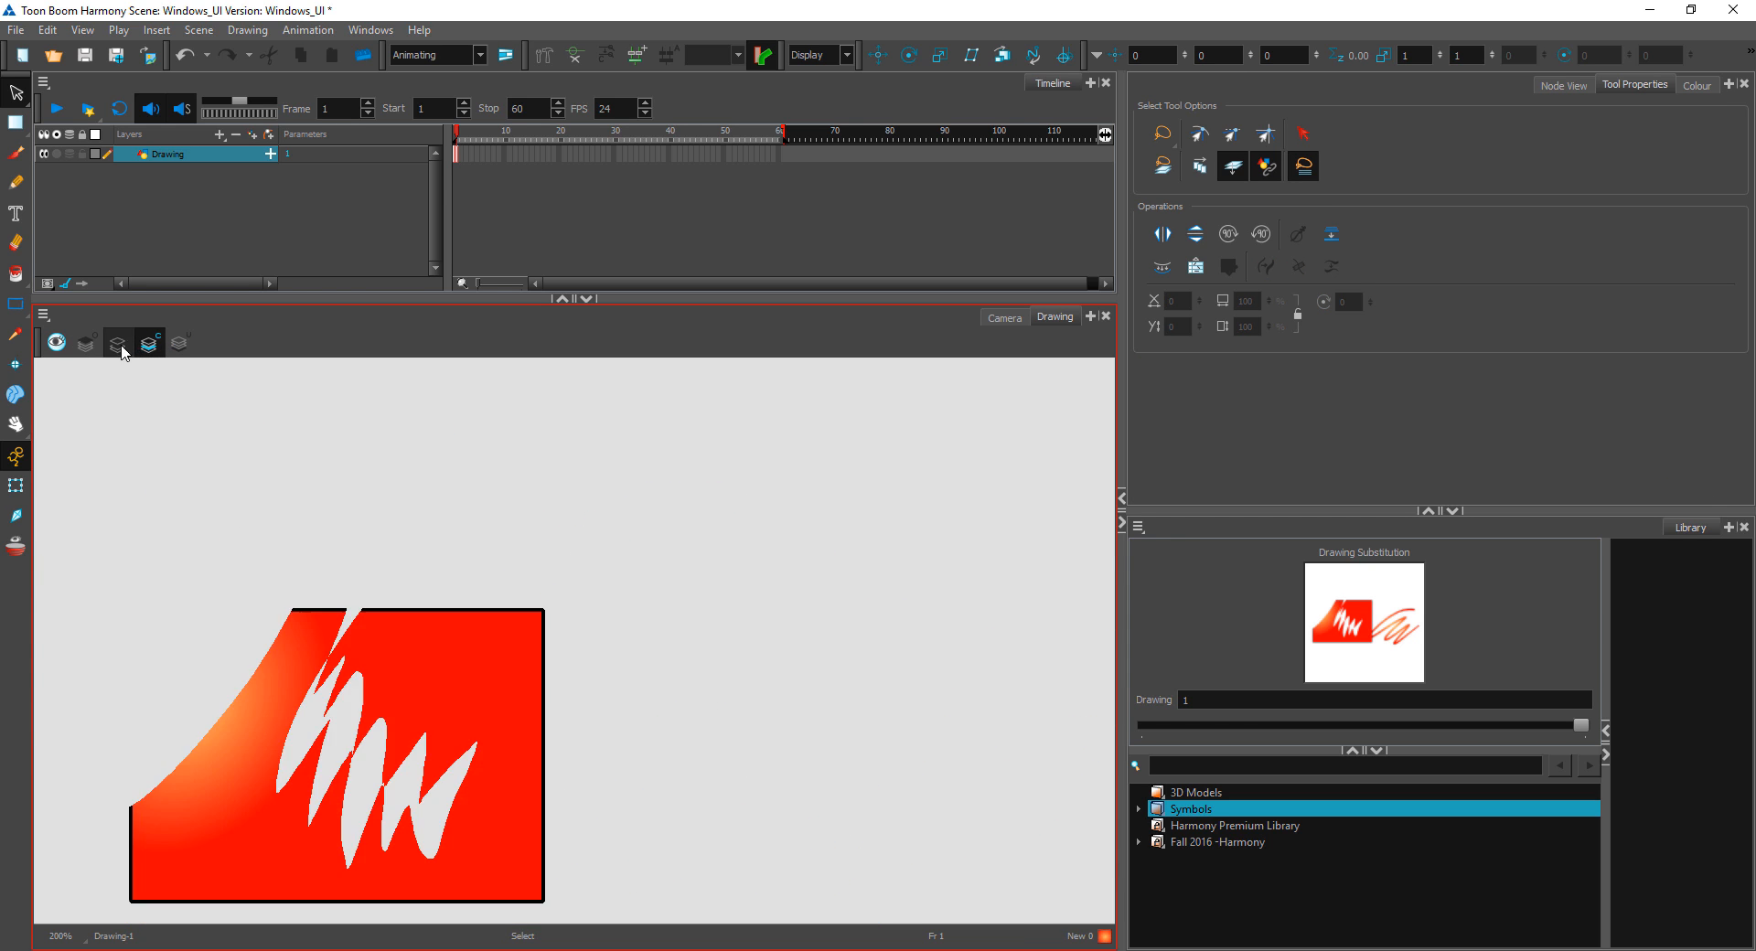
click(146, 346)
mouse_move(909, 608)
mouse_down()
mouse_move(454, 924)
mouse_move(905, 732)
mouse_up()
key(Delete)
click(119, 344)
mouse_move(783, 554)
mouse_down()
mouse_move(86, 681)
mouse_move(658, 778)
mouse_up()
key(Delete)
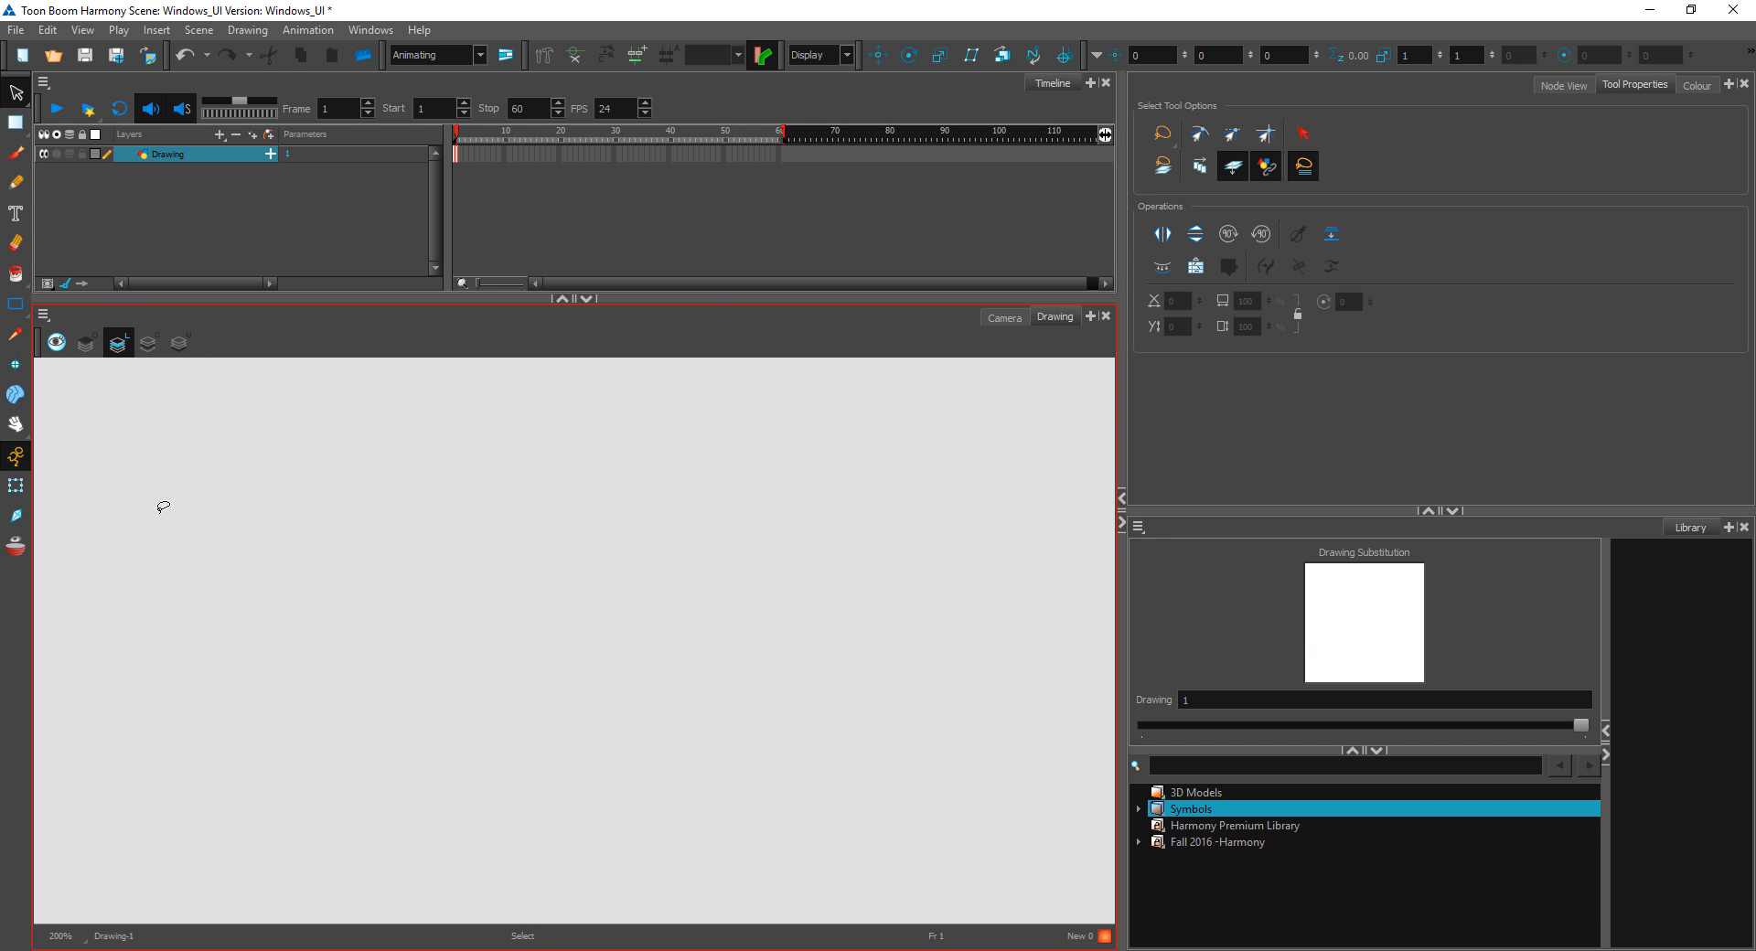
Step: Activate the Contour Editor tool
click(16, 121)
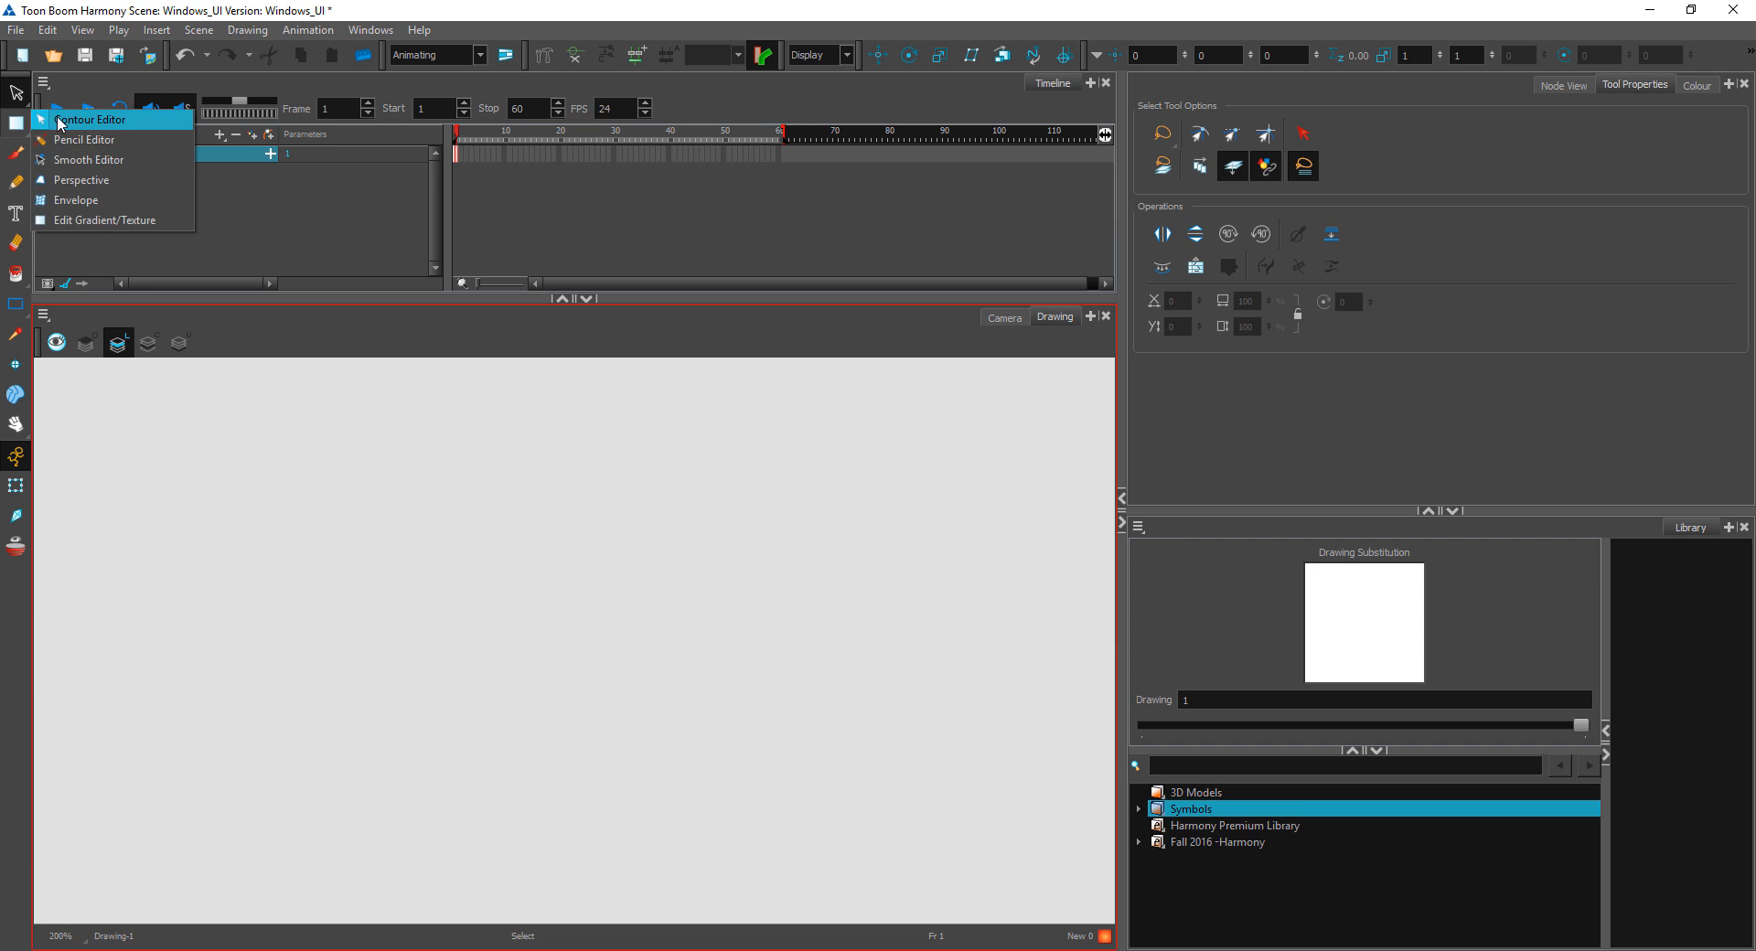
click(58, 122)
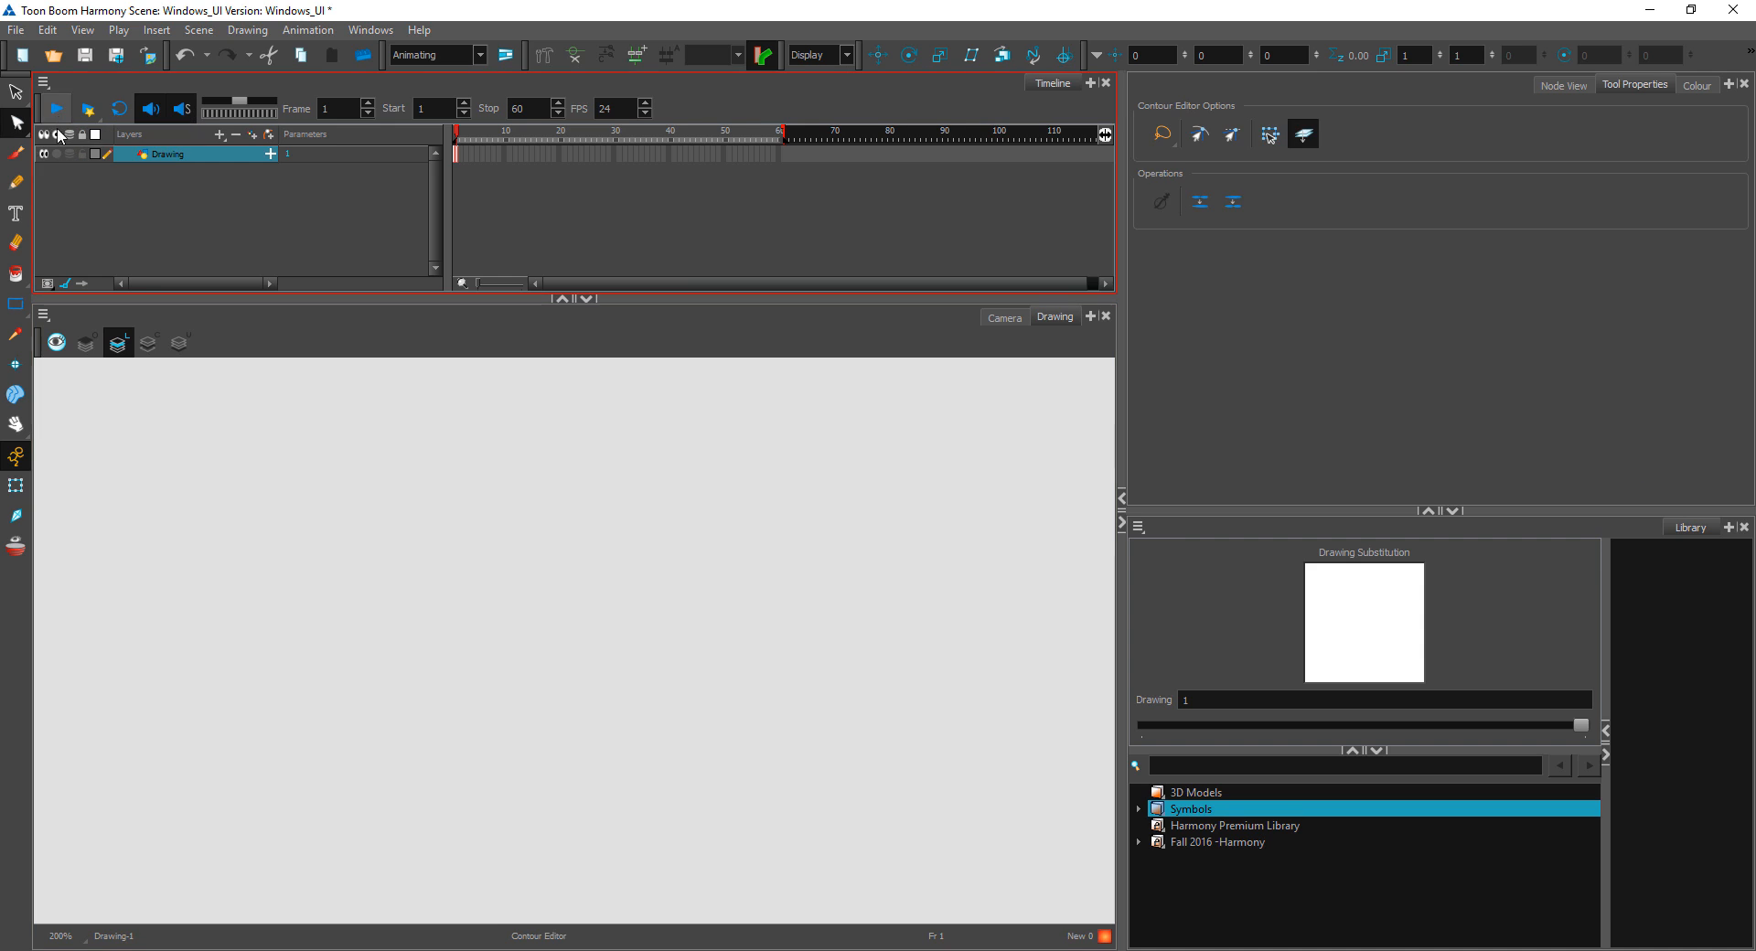
Step: Add the text "fsdfsdafsdfsadf" in Arial on the canvas and continue it with "fdsfd" in Adobe Kaiti Std R
click(15, 214)
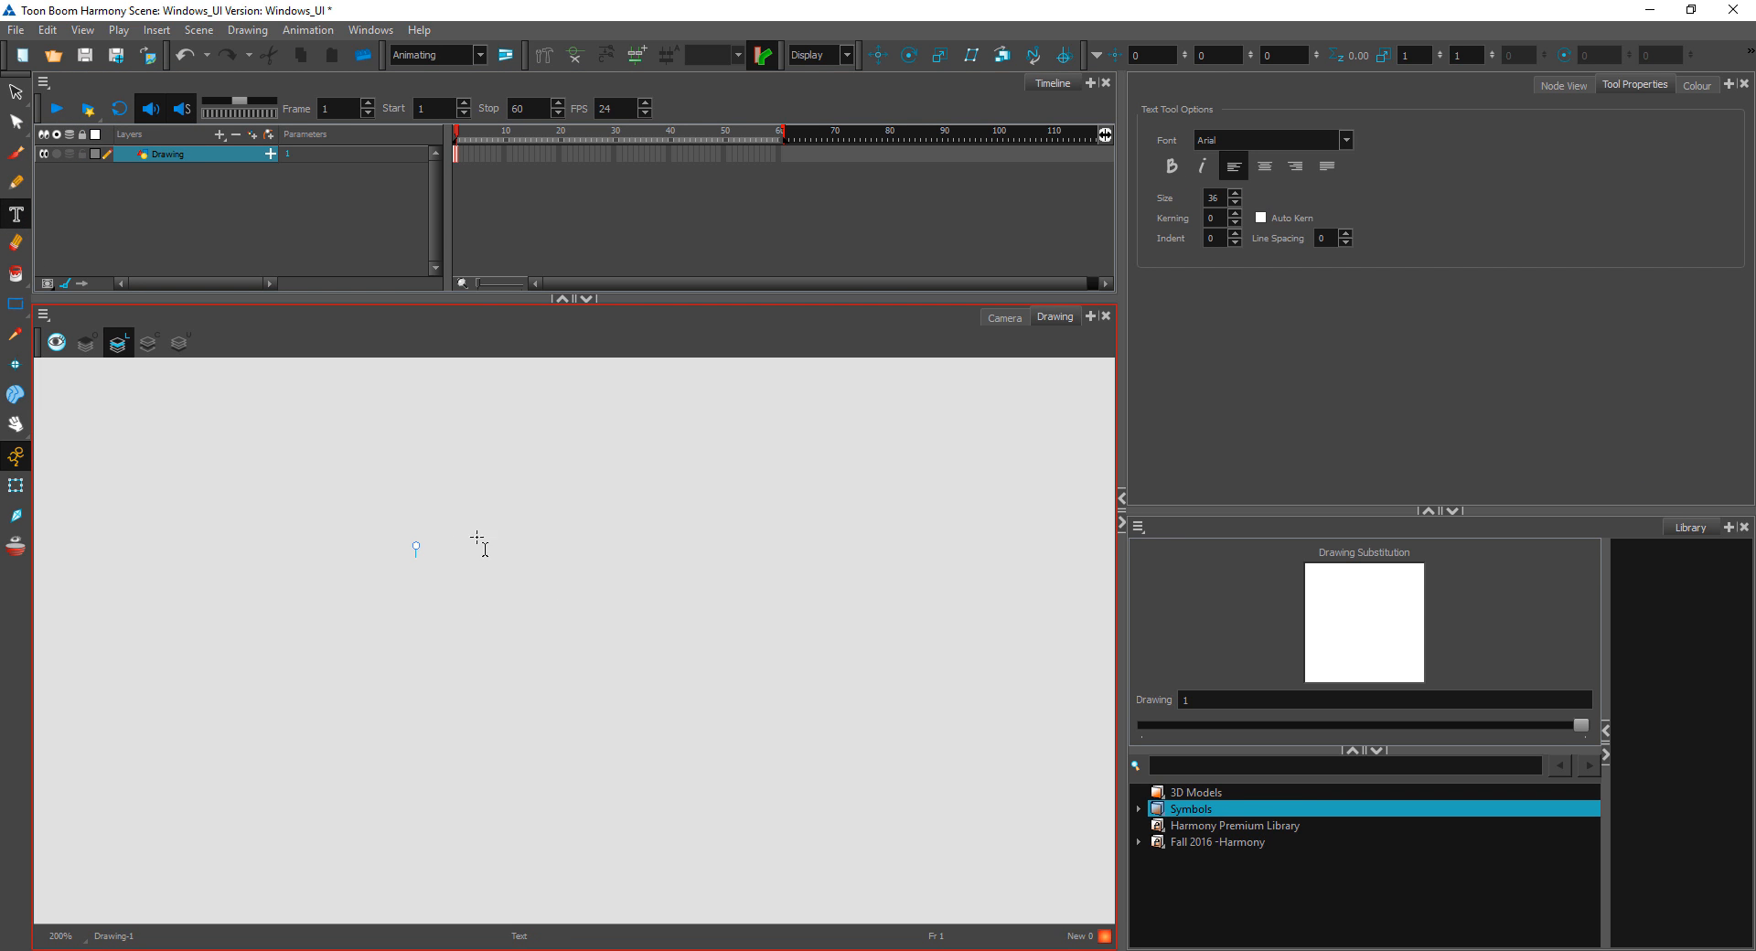
text(fsdfsdafsdfsadf)
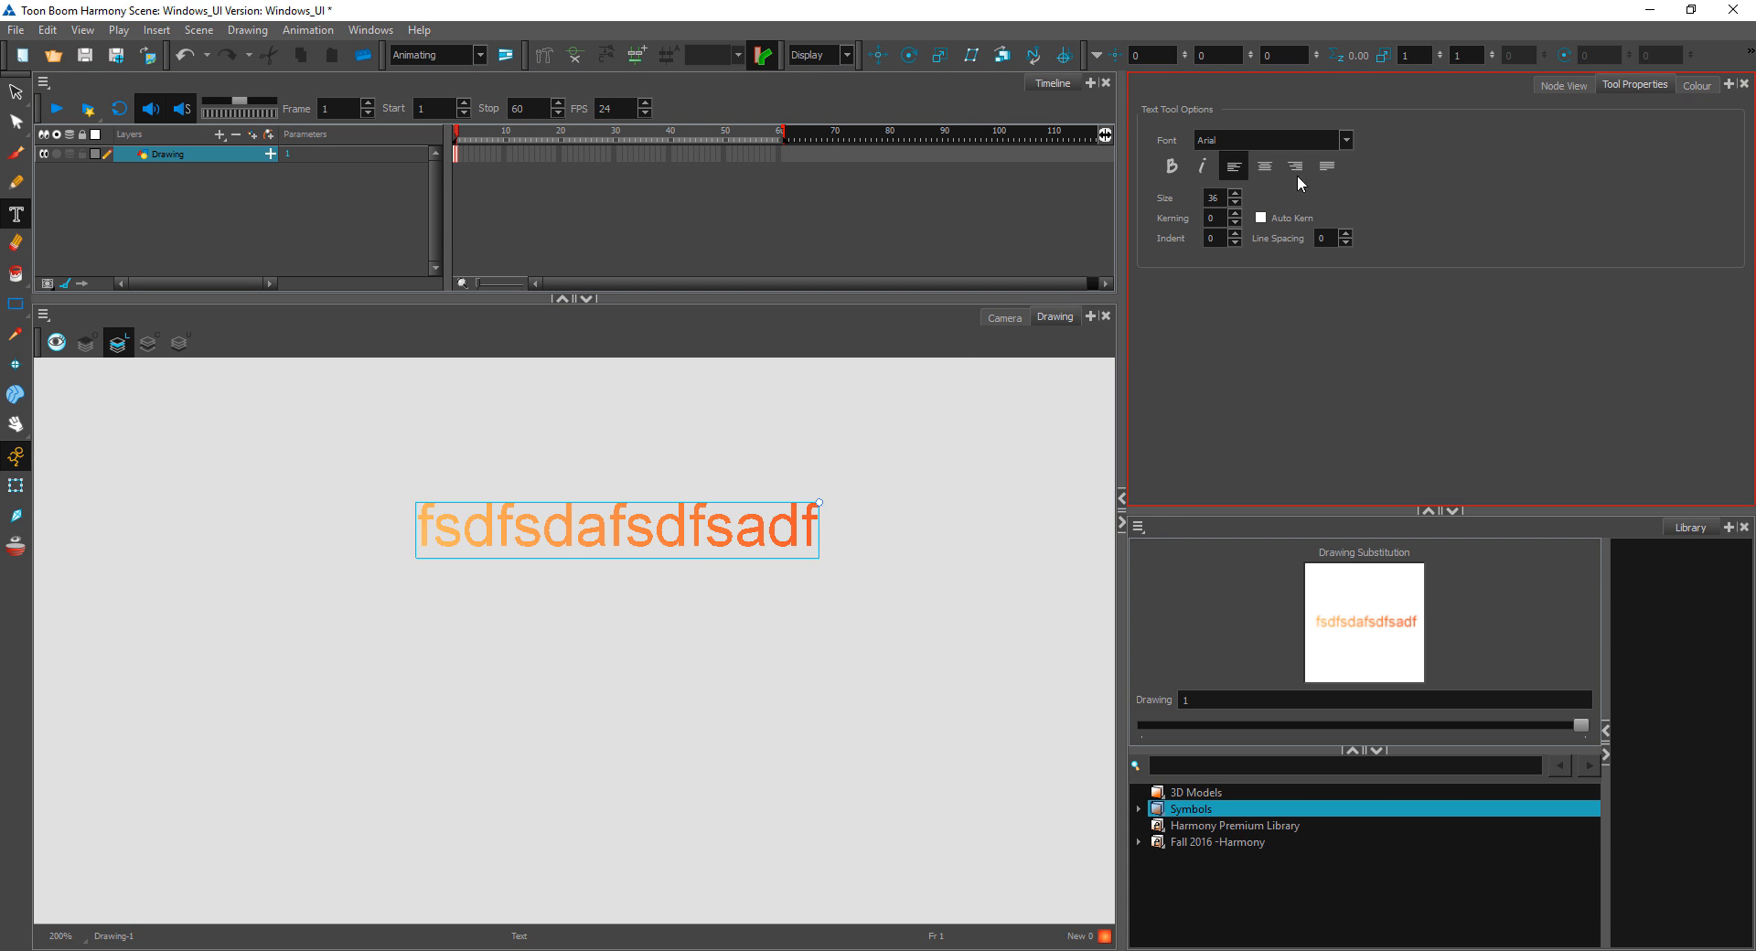
click(1345, 140)
click(1271, 199)
text(fdsfd)
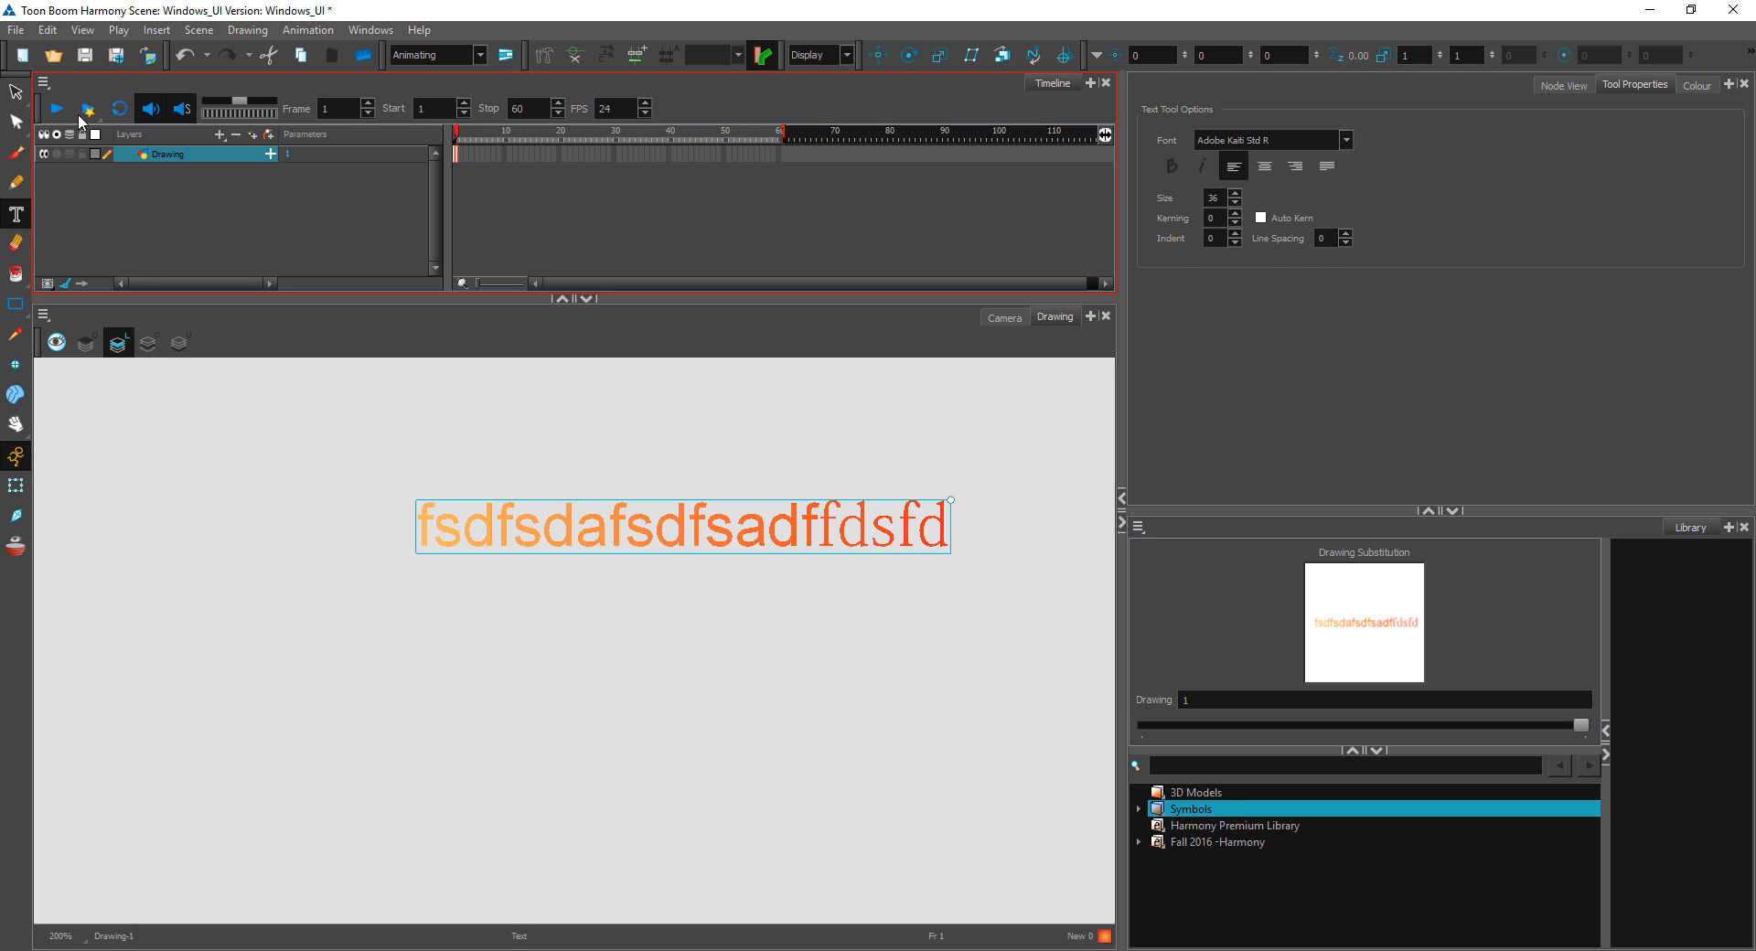
Step: Select the whole text object and delete it from the canvas
key(alt+s)
drag(991, 429, 987, 549)
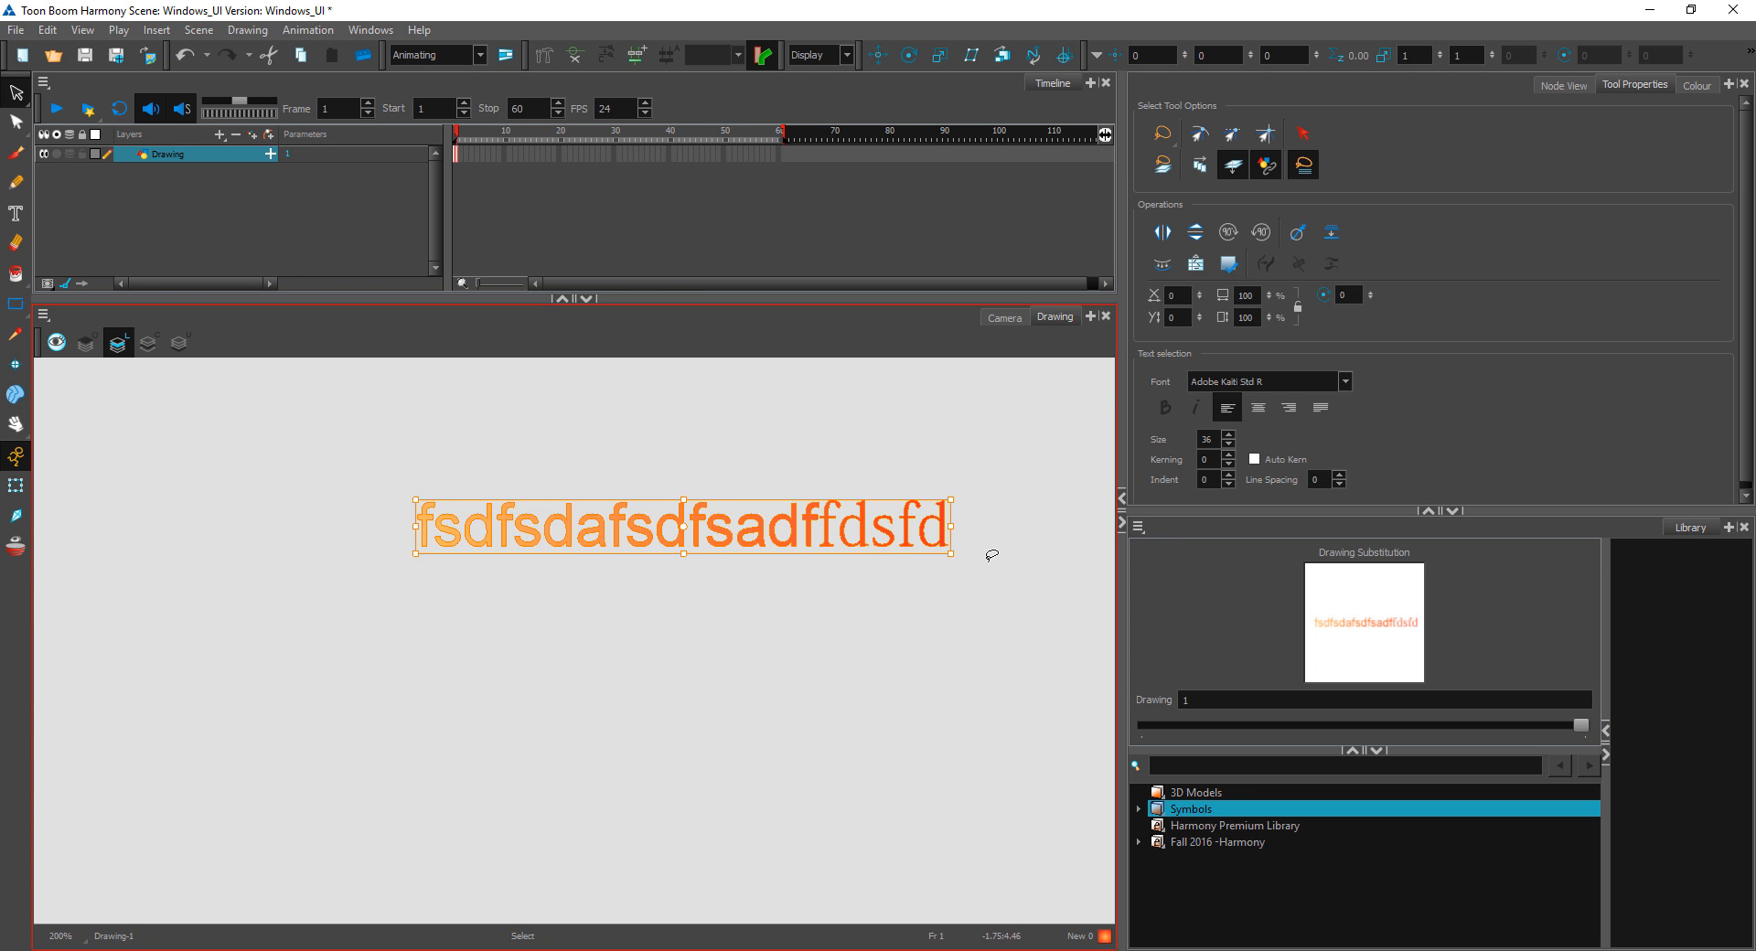
key(Delete)
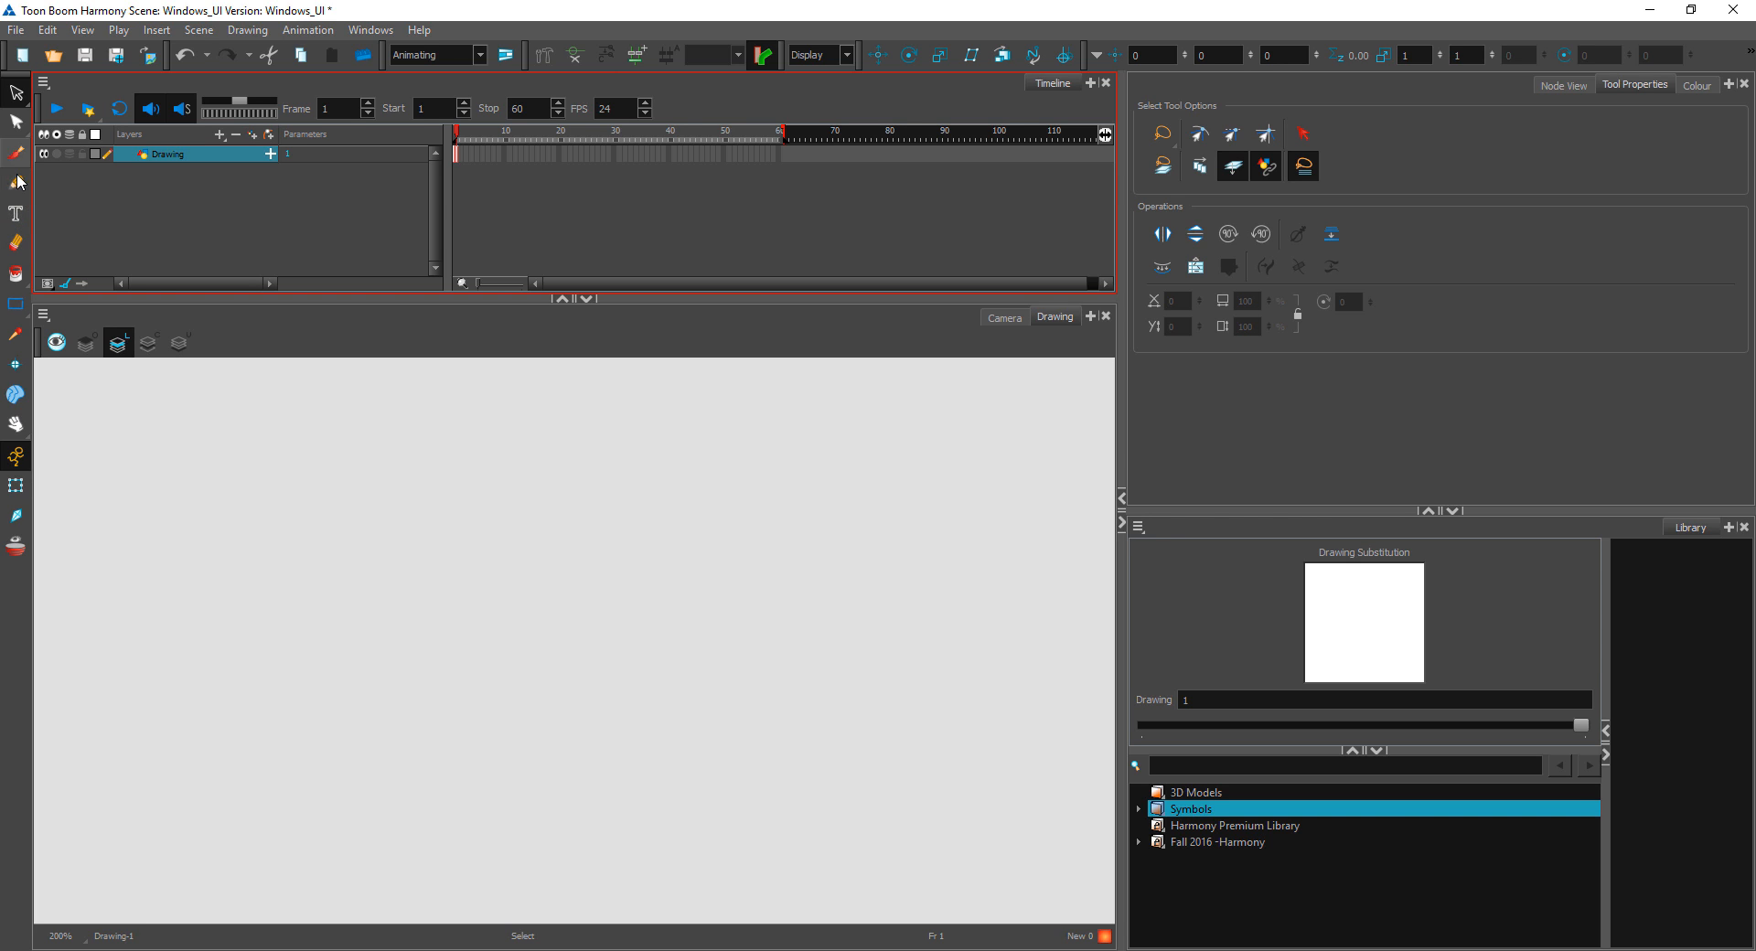
Step: Draw a wide rectangle outline across the middle of the canvas with the Pencil 1 preset at size 5
click(16, 275)
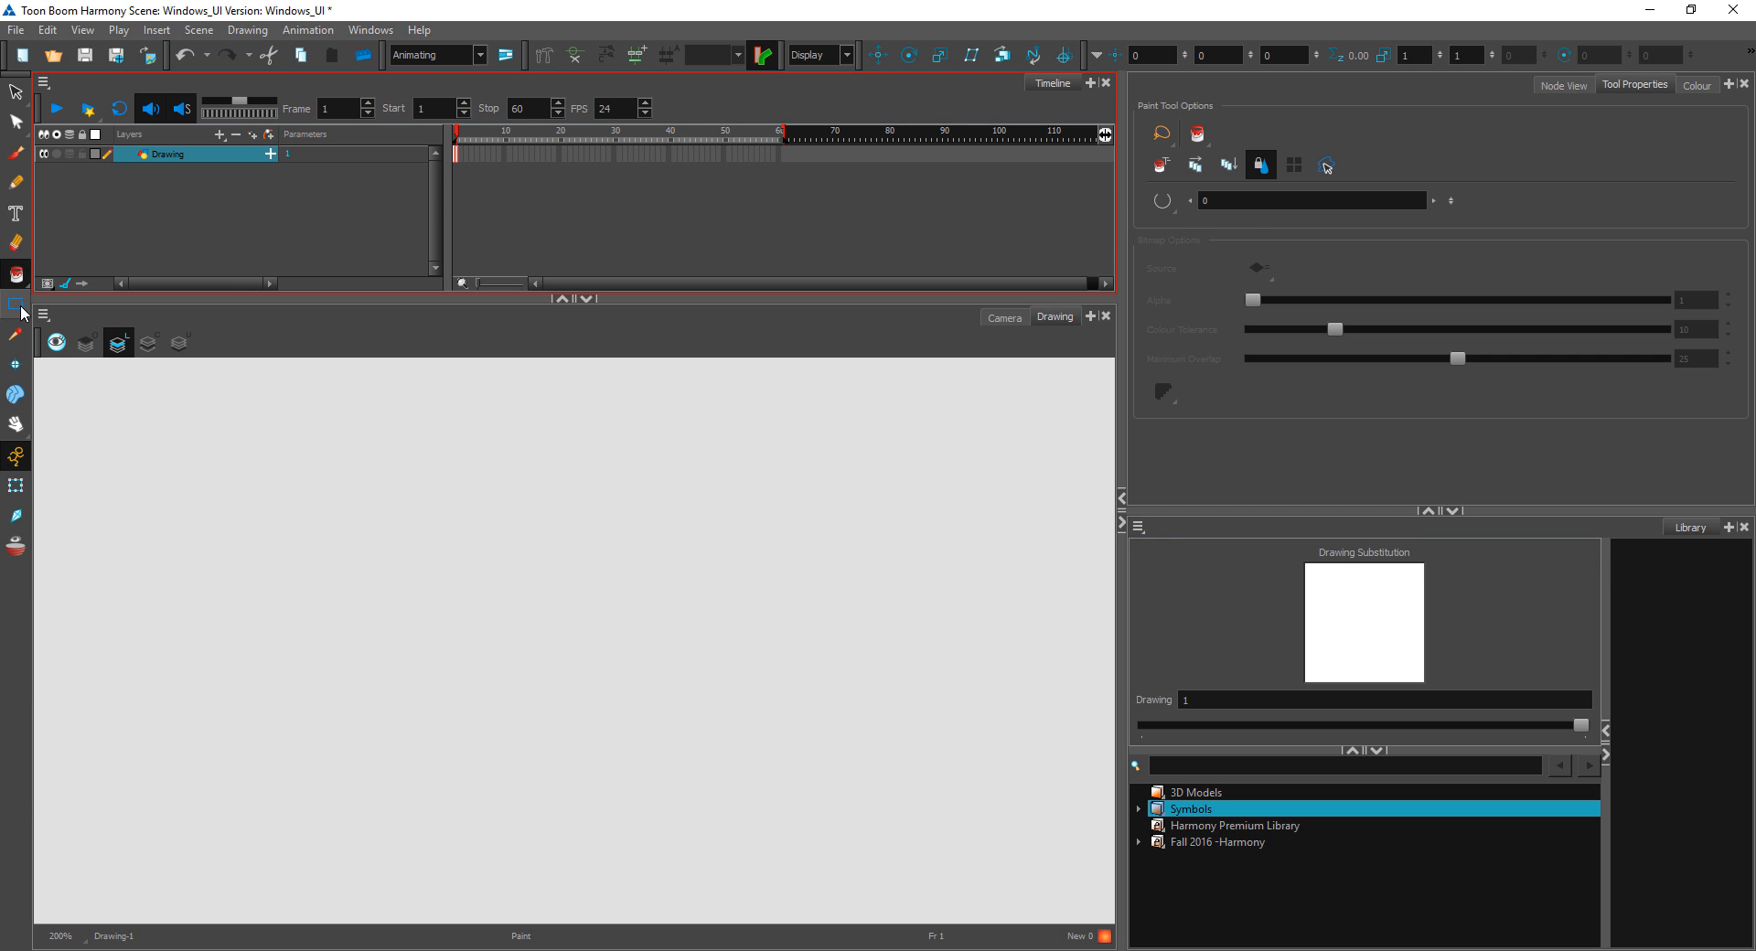
key(alt+7)
drag(245, 432, 954, 760)
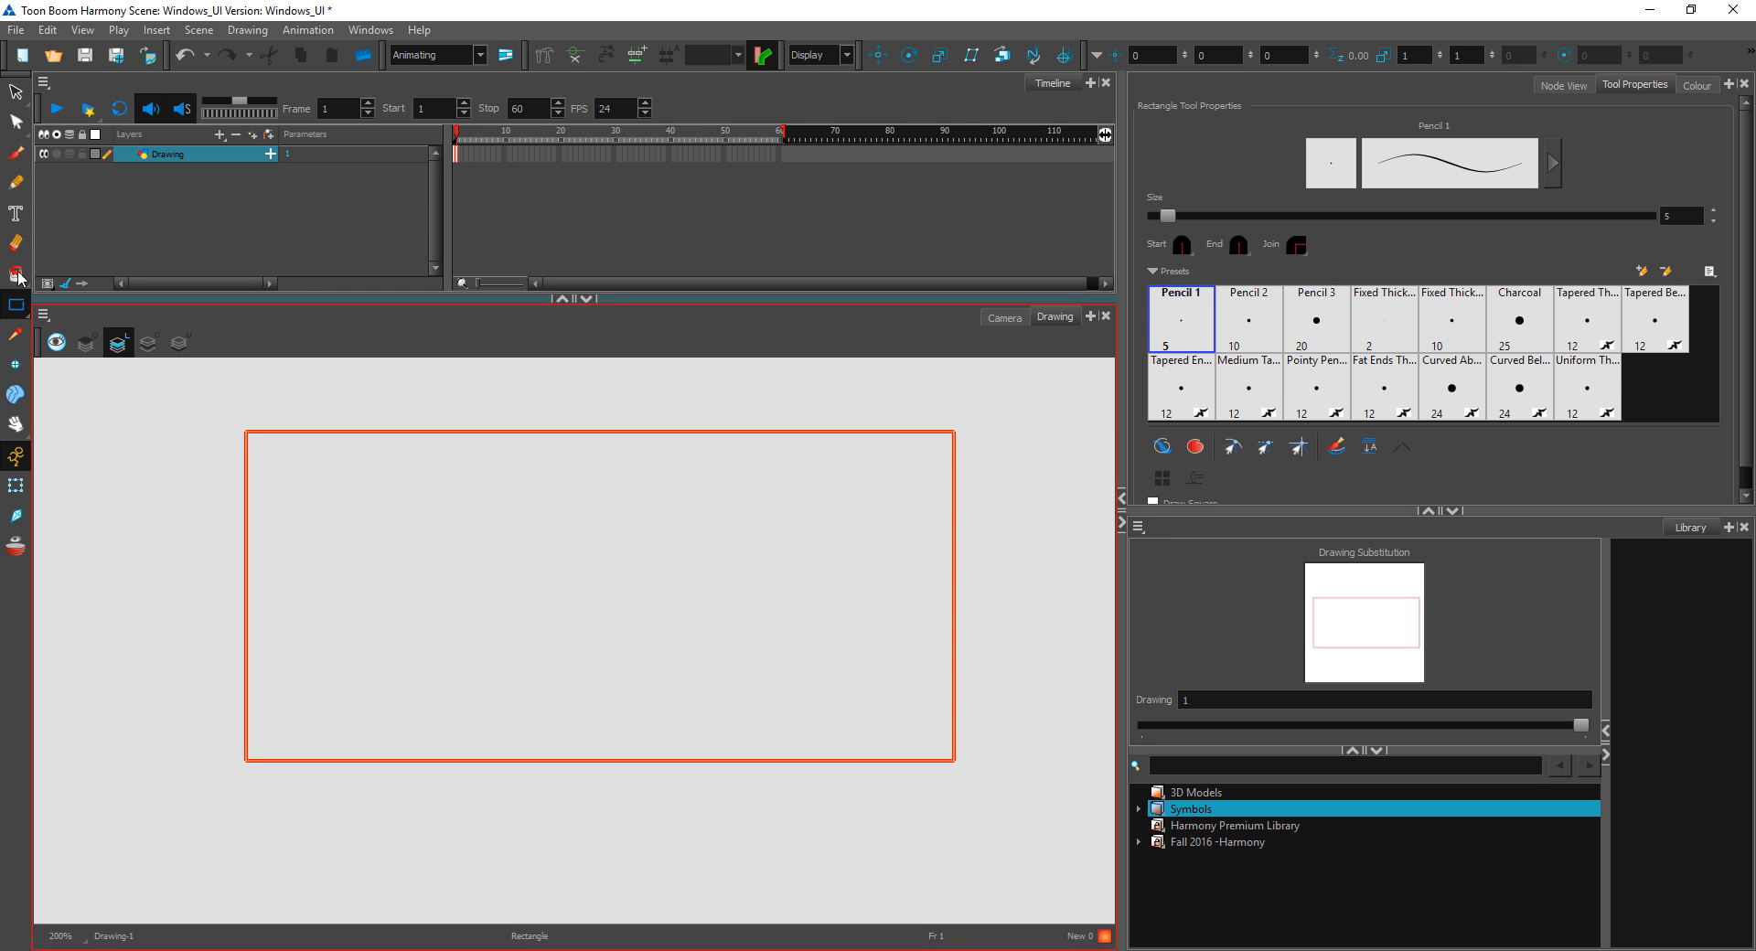
Step: Fill the rectangle with Red using the Paint tool, and undo the fill
click(22, 279)
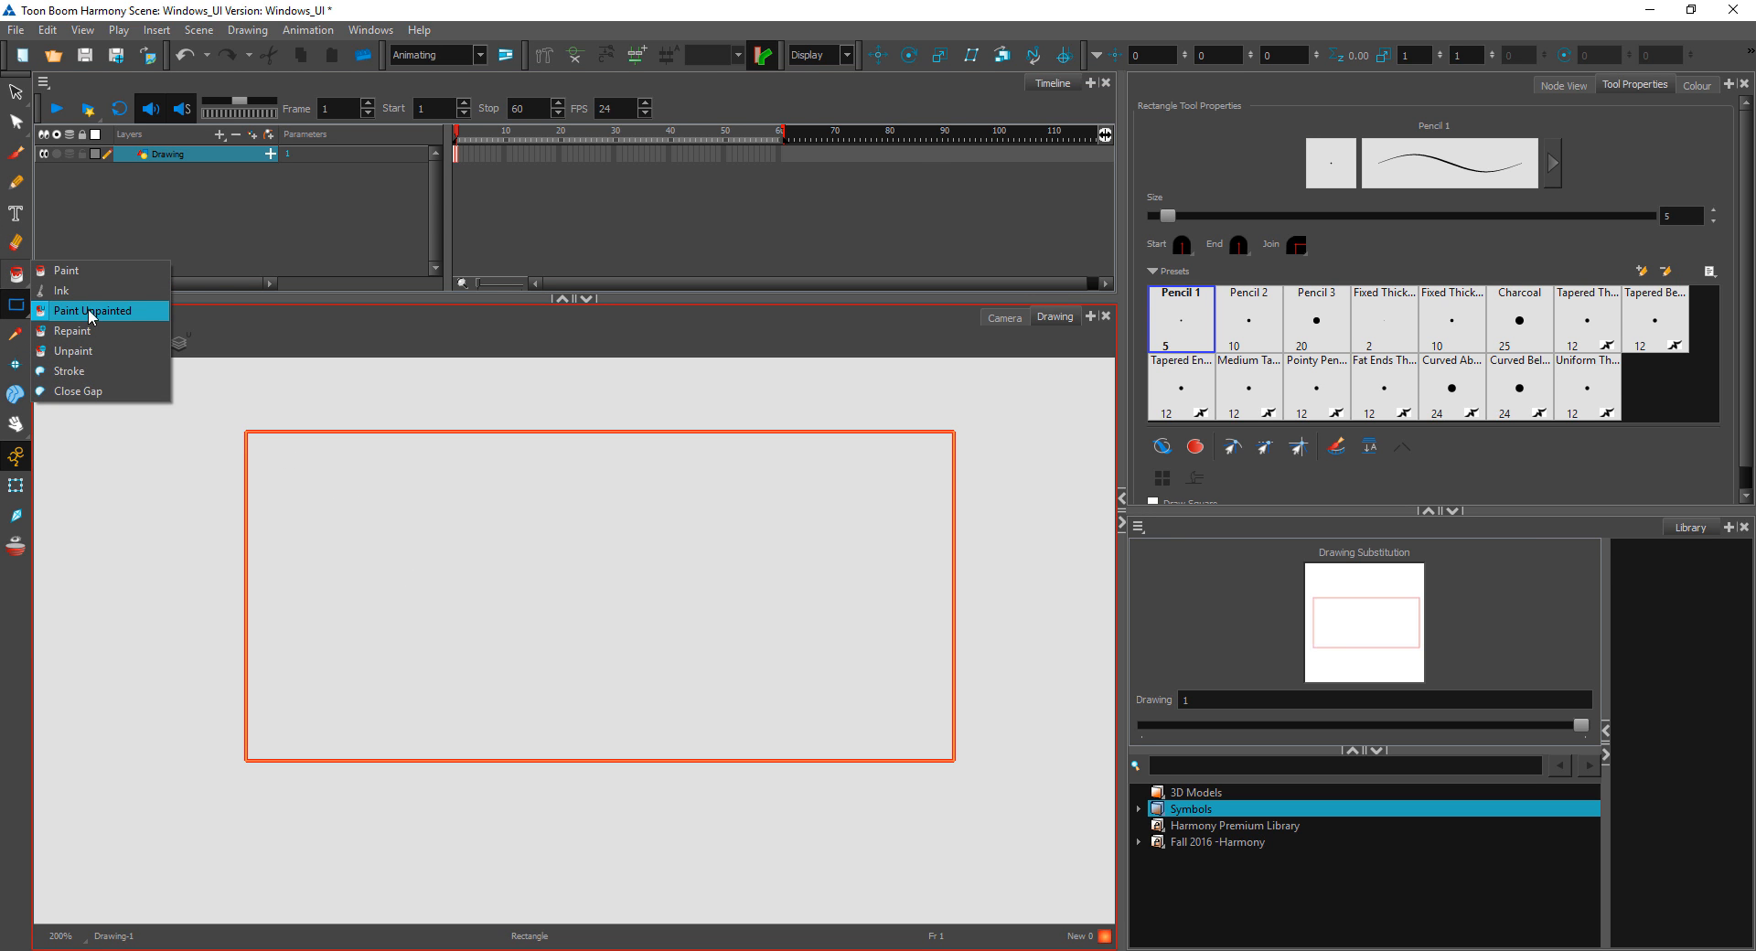
click(100, 272)
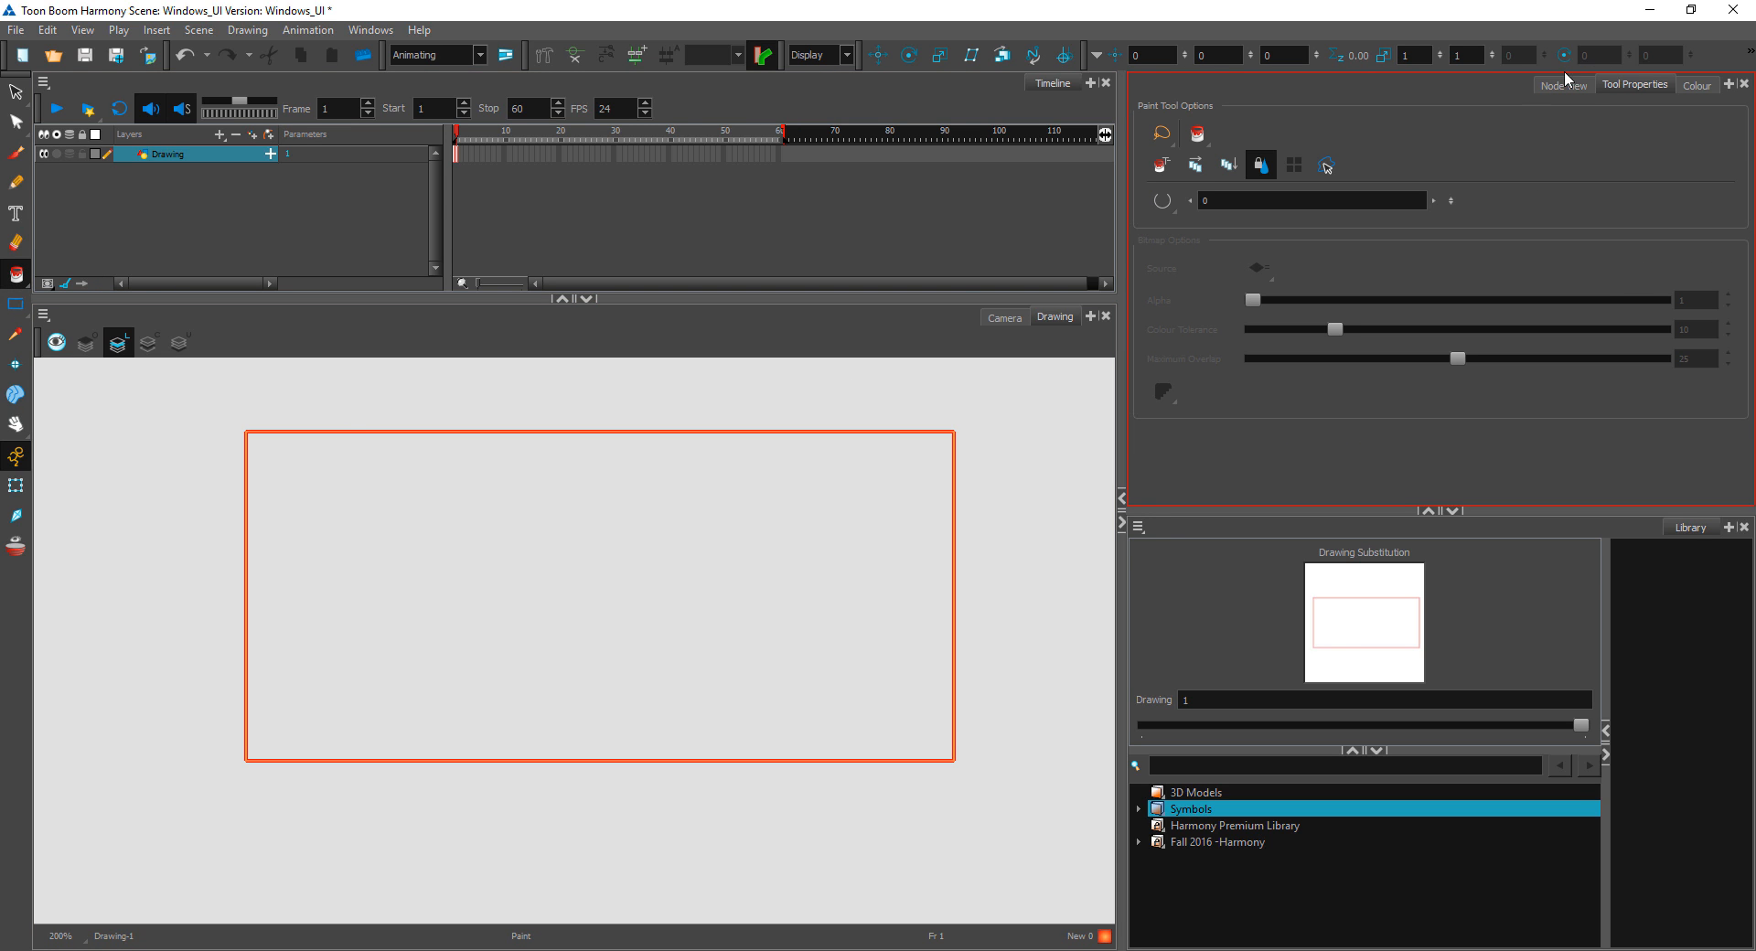
click(1695, 87)
click(1281, 369)
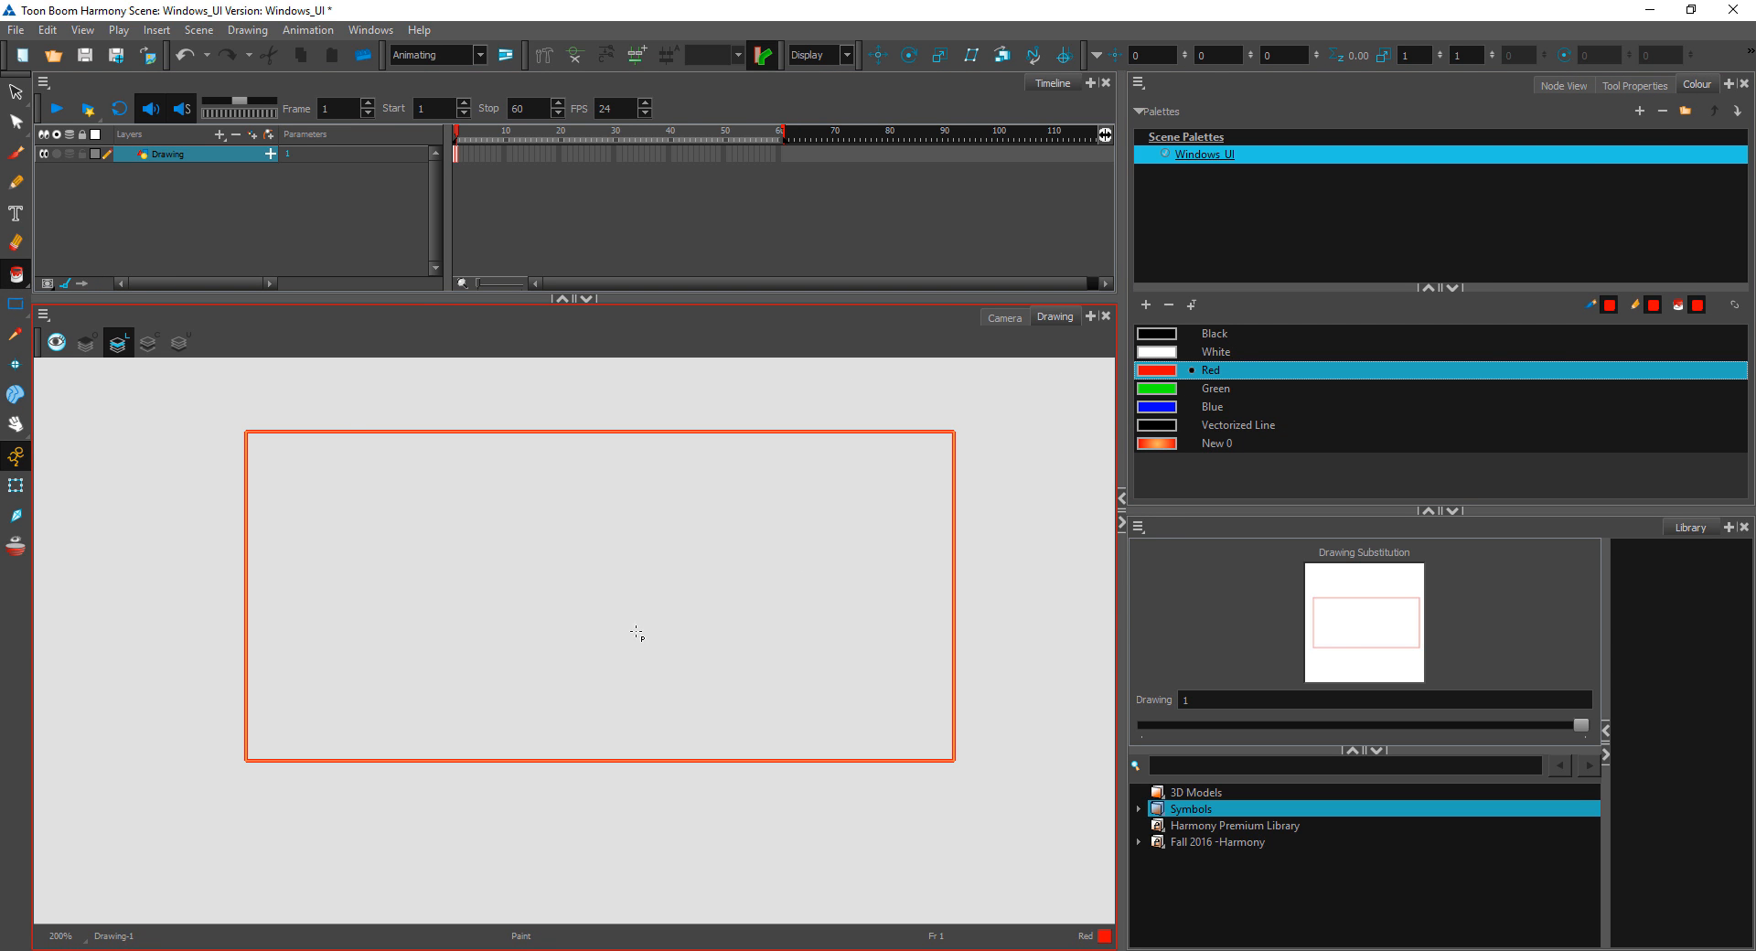
click(490, 437)
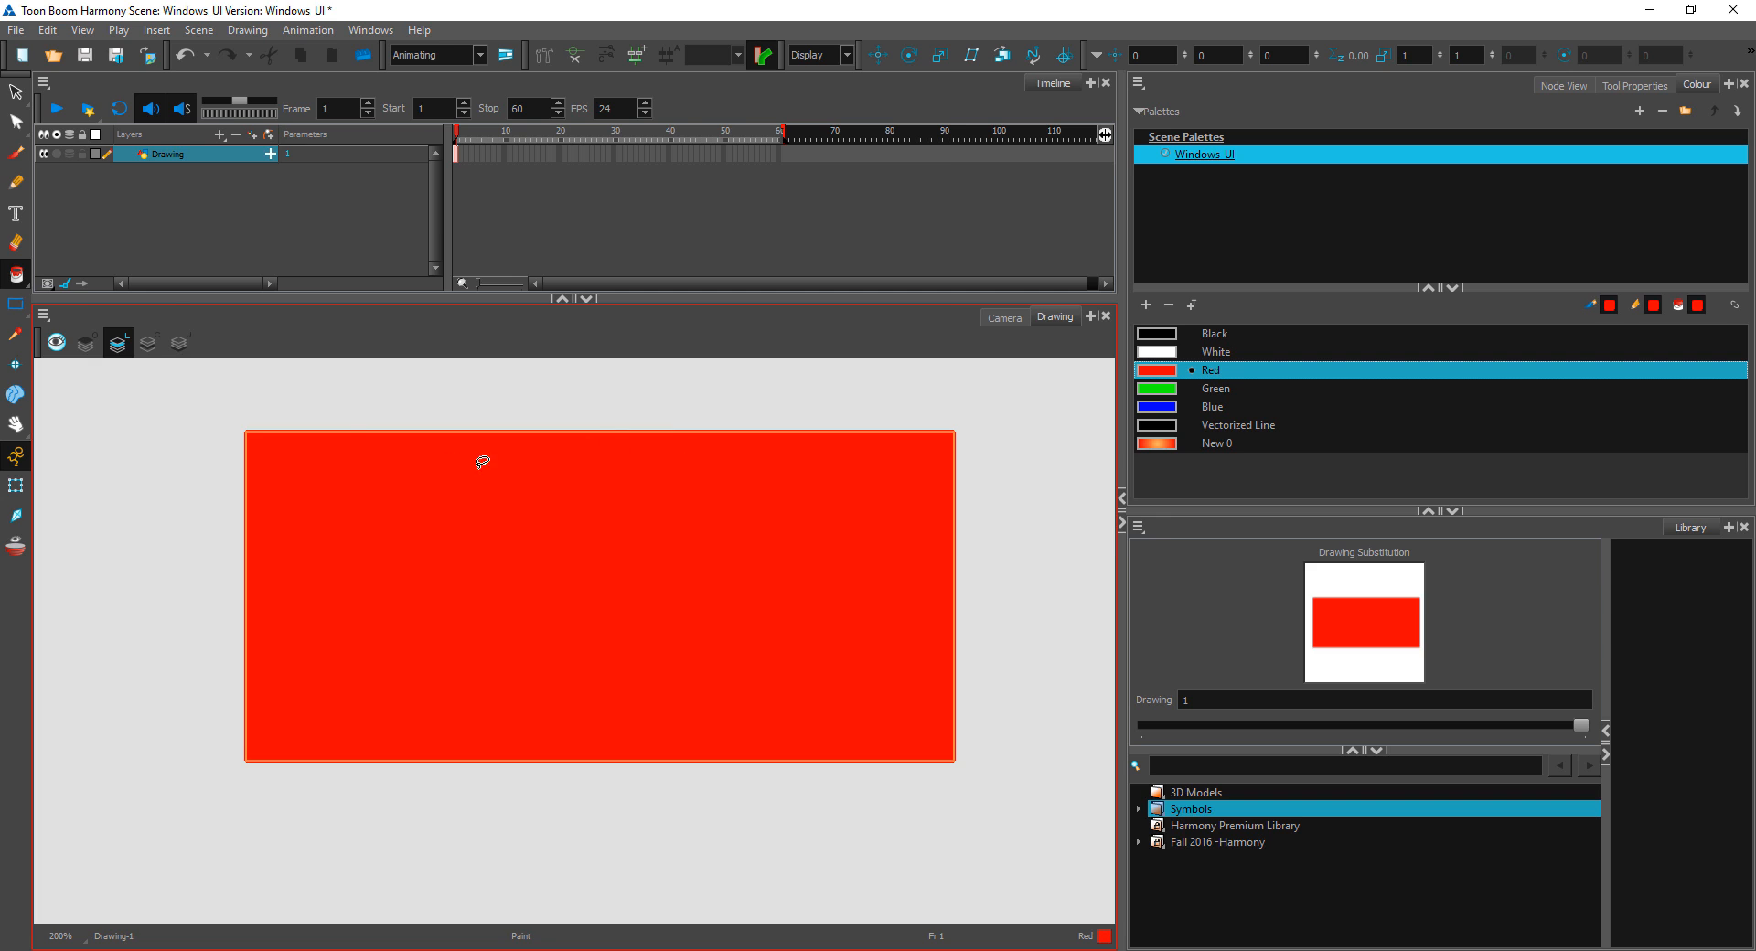
key(ctrl+z)
Step: Recolour the rectangle's outline Red with the Ink tool
click(16, 275)
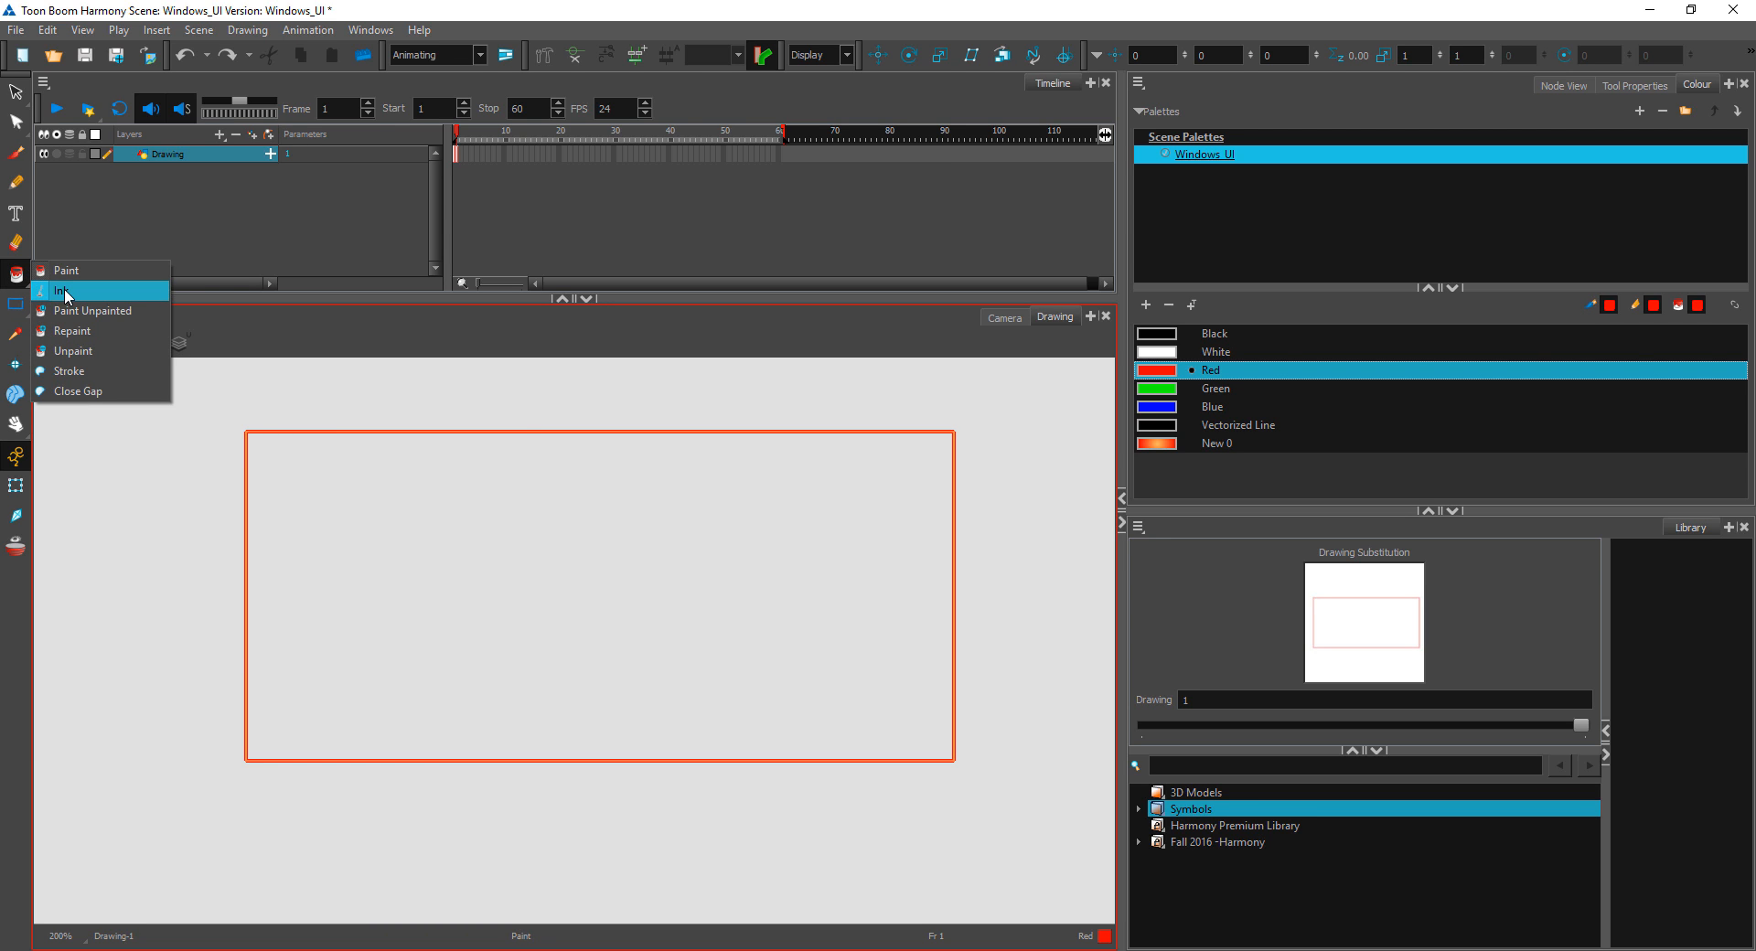
click(66, 293)
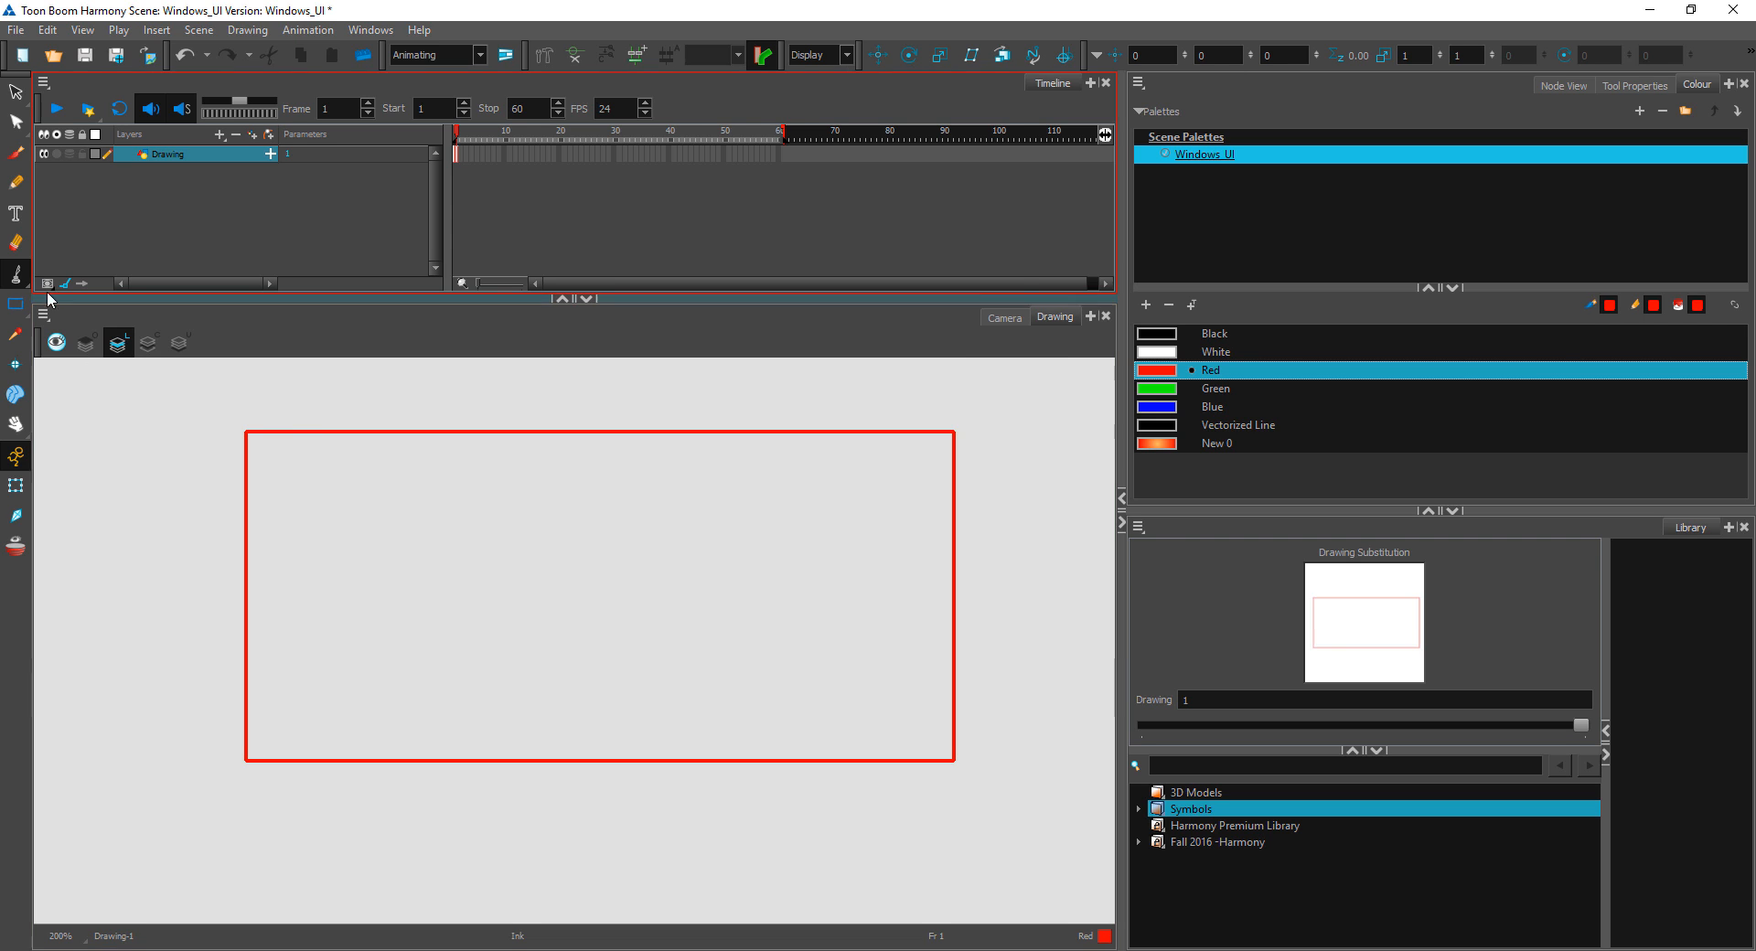
Step: Brush overlapping Green zigzag scribbles across the rectangle, extending past its edges
click(17, 274)
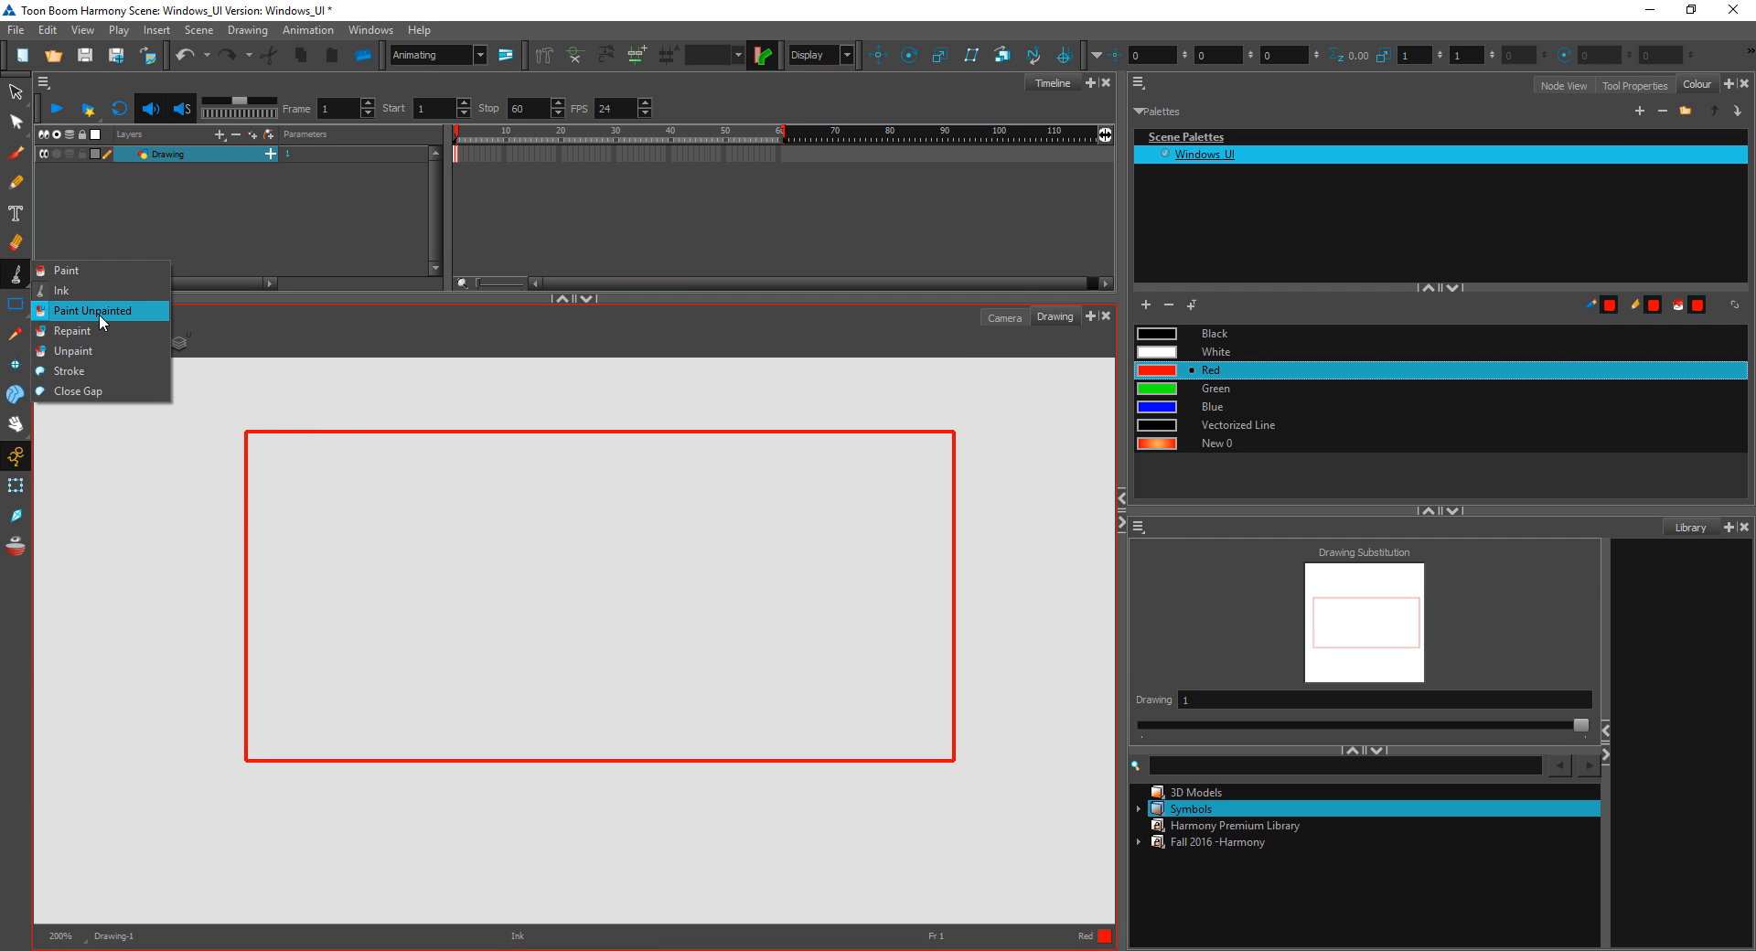
click(99, 310)
click(109, 186)
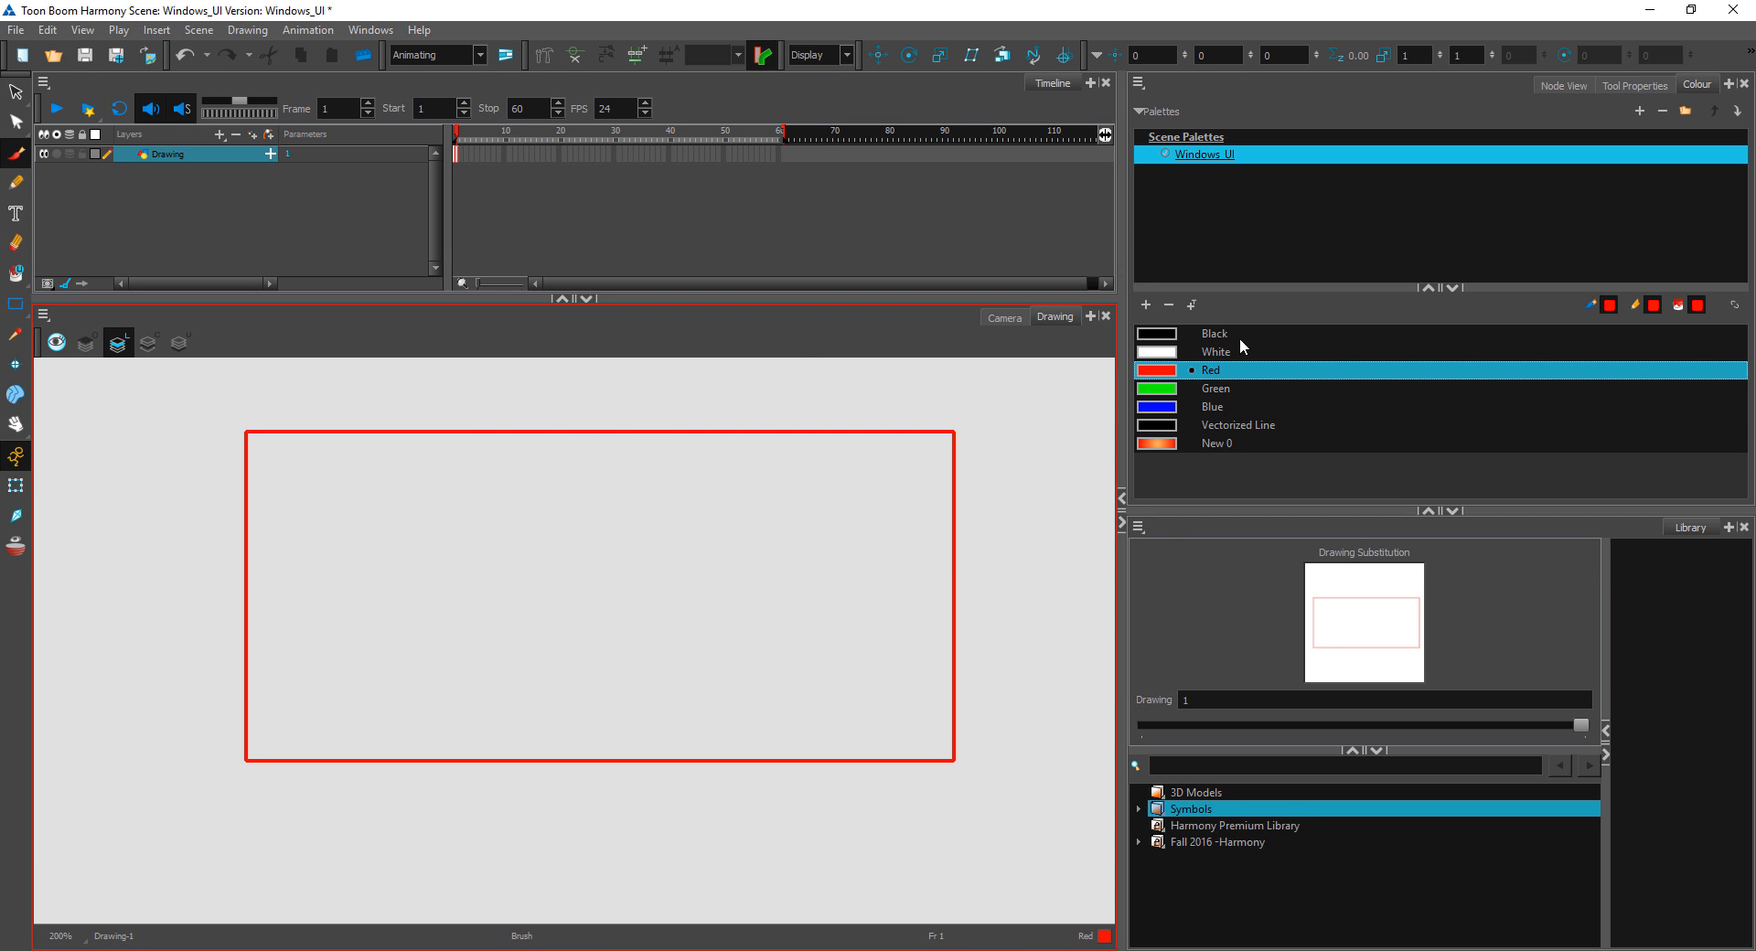
click(1188, 388)
mouse_move(702, 394)
mouse_down()
mouse_move(439, 572)
mouse_move(796, 494)
mouse_move(729, 796)
mouse_up()
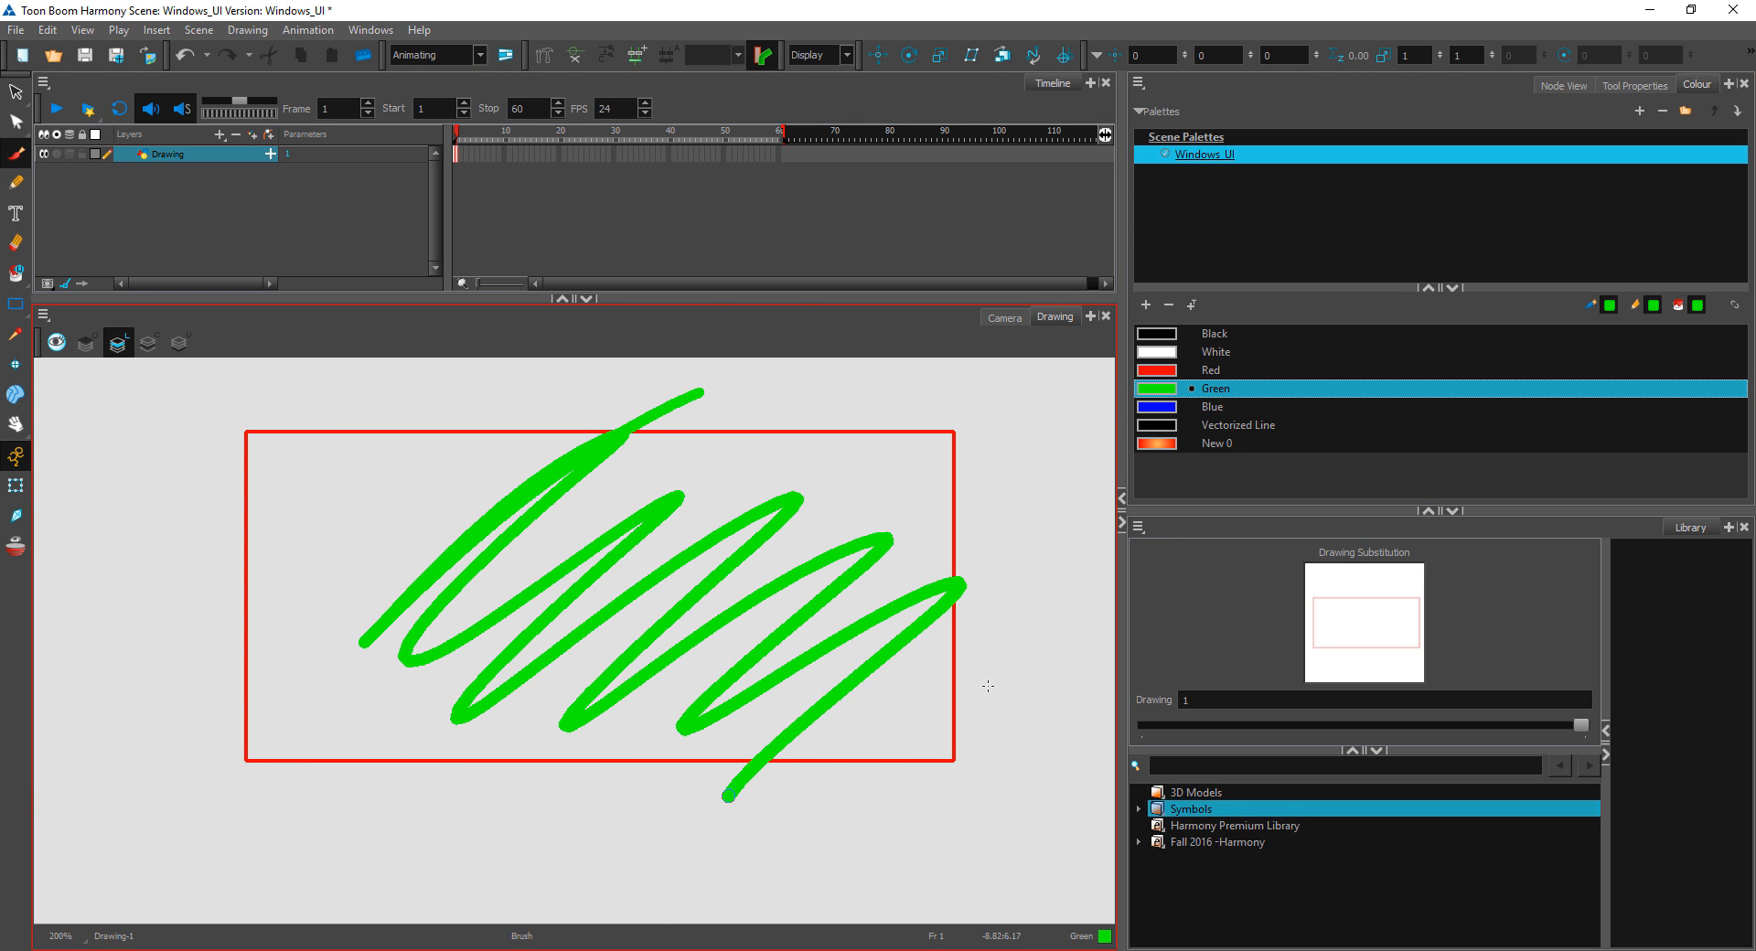
mouse_move(988, 686)
mouse_down()
mouse_move(394, 732)
mouse_move(769, 549)
mouse_up()
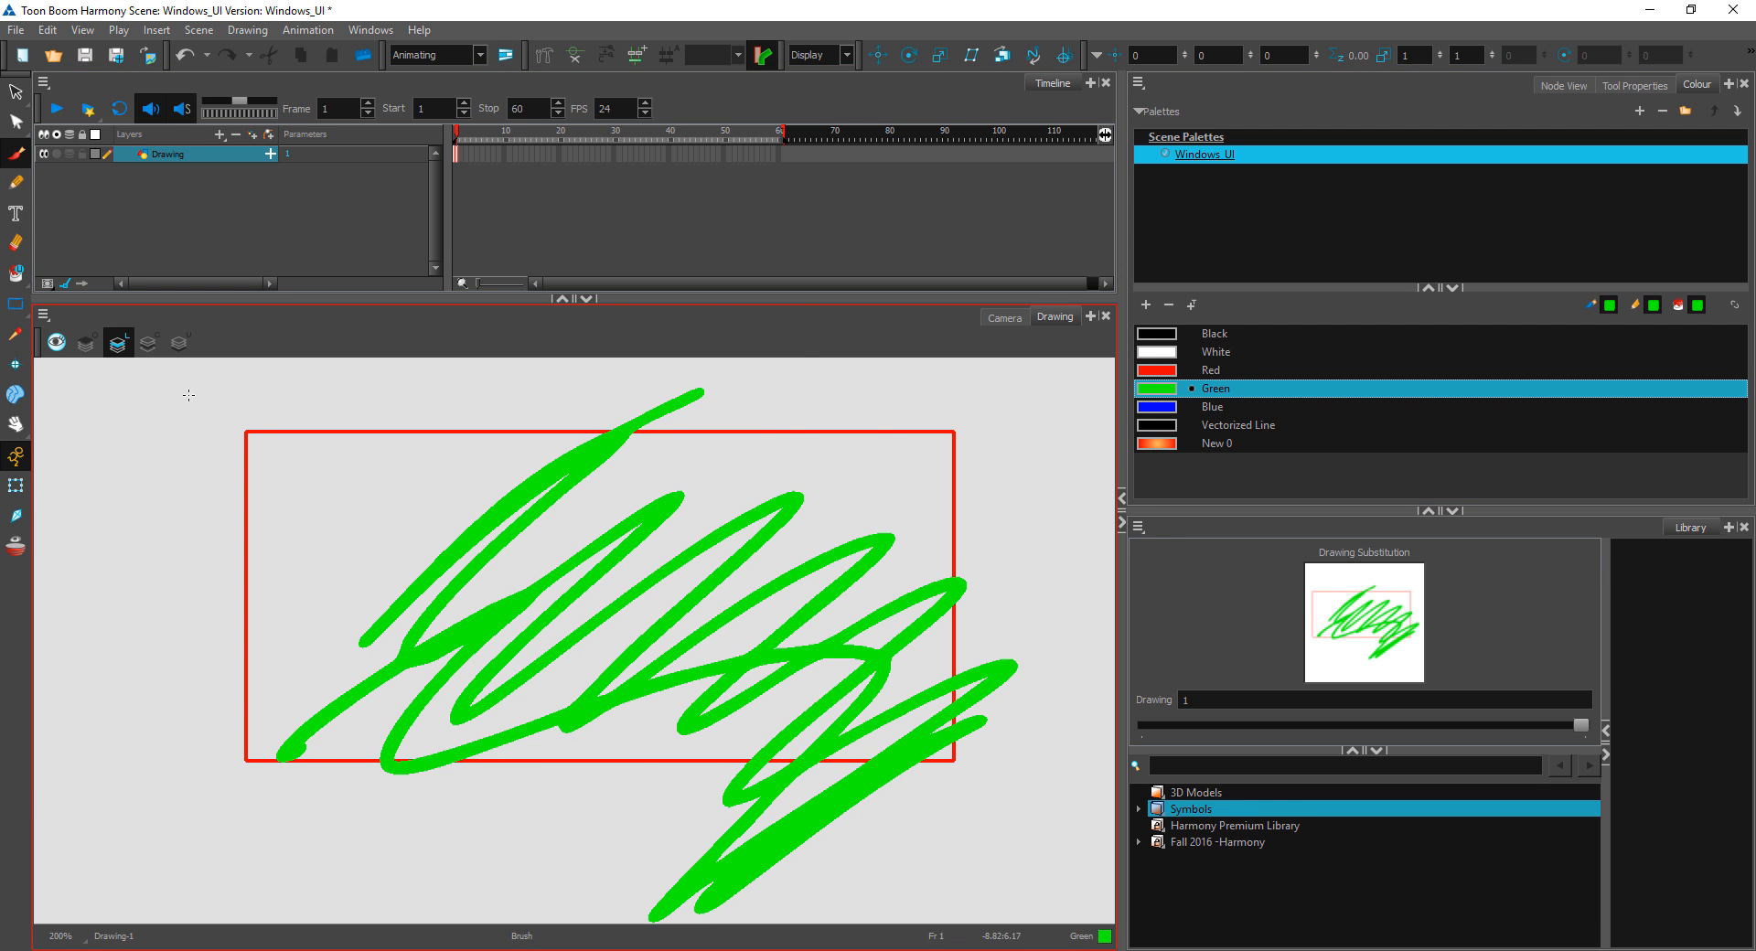
Step: Fill the empty areas of the rectangle with Green using Paint Unpainted, and undo the fill
click(15, 275)
click(91, 309)
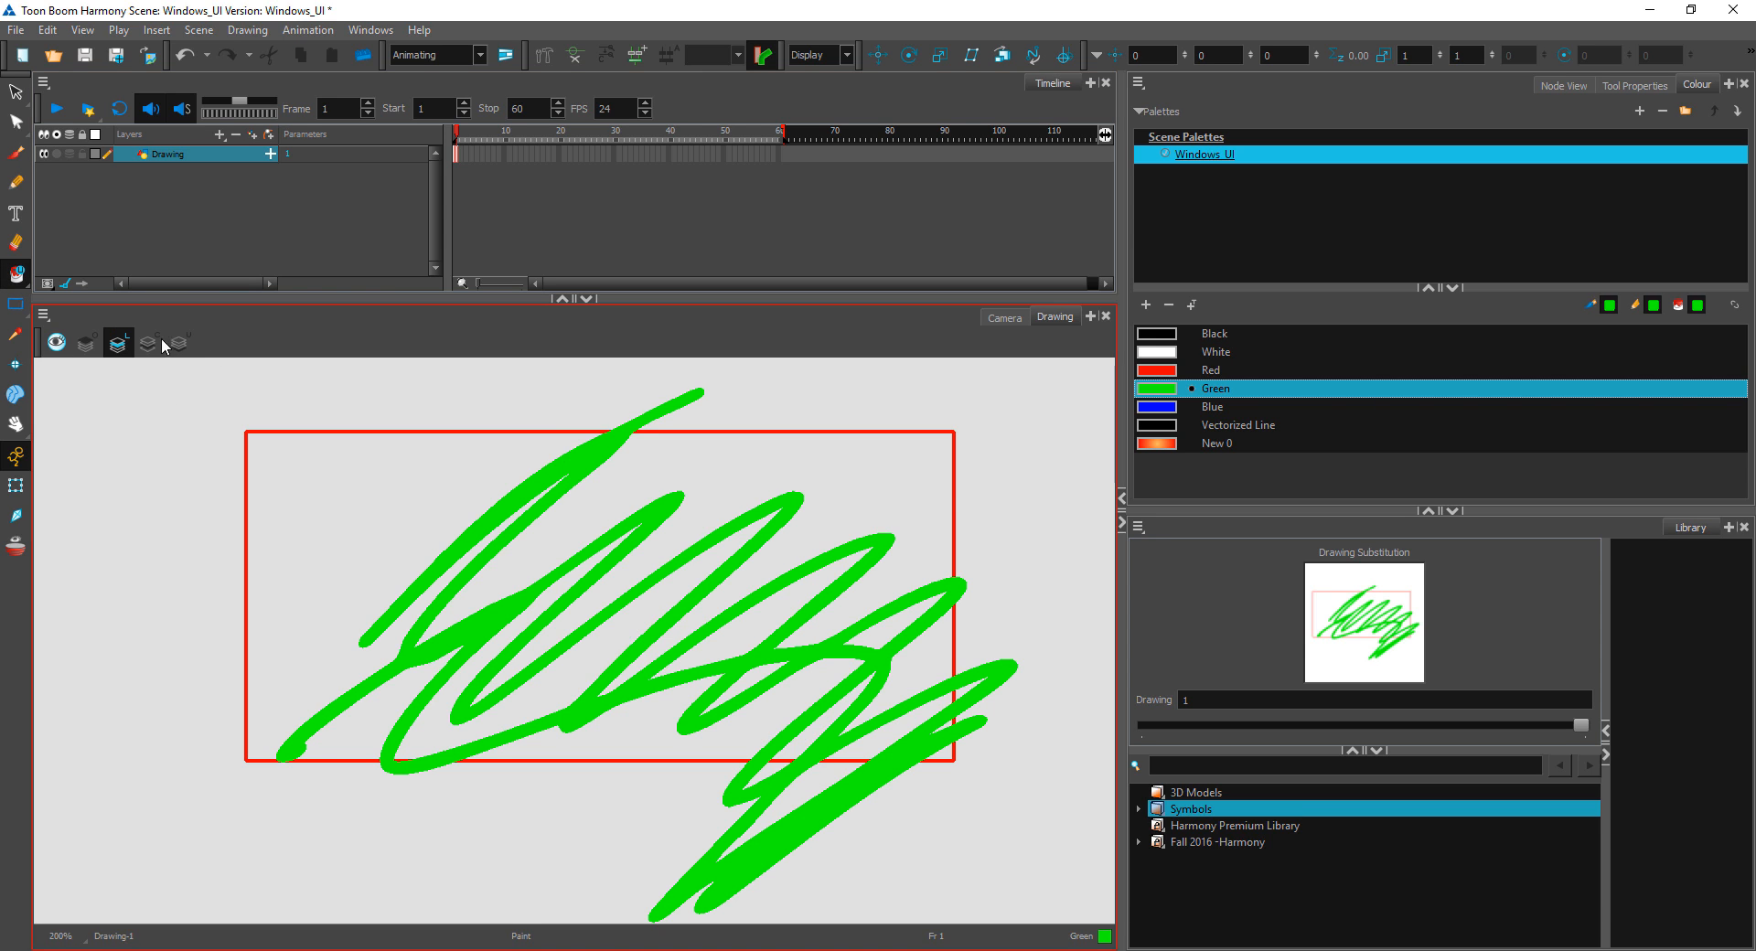
mouse_move(482, 390)
mouse_down()
mouse_move(168, 394)
mouse_move(804, 742)
mouse_move(851, 361)
mouse_move(393, 439)
mouse_up()
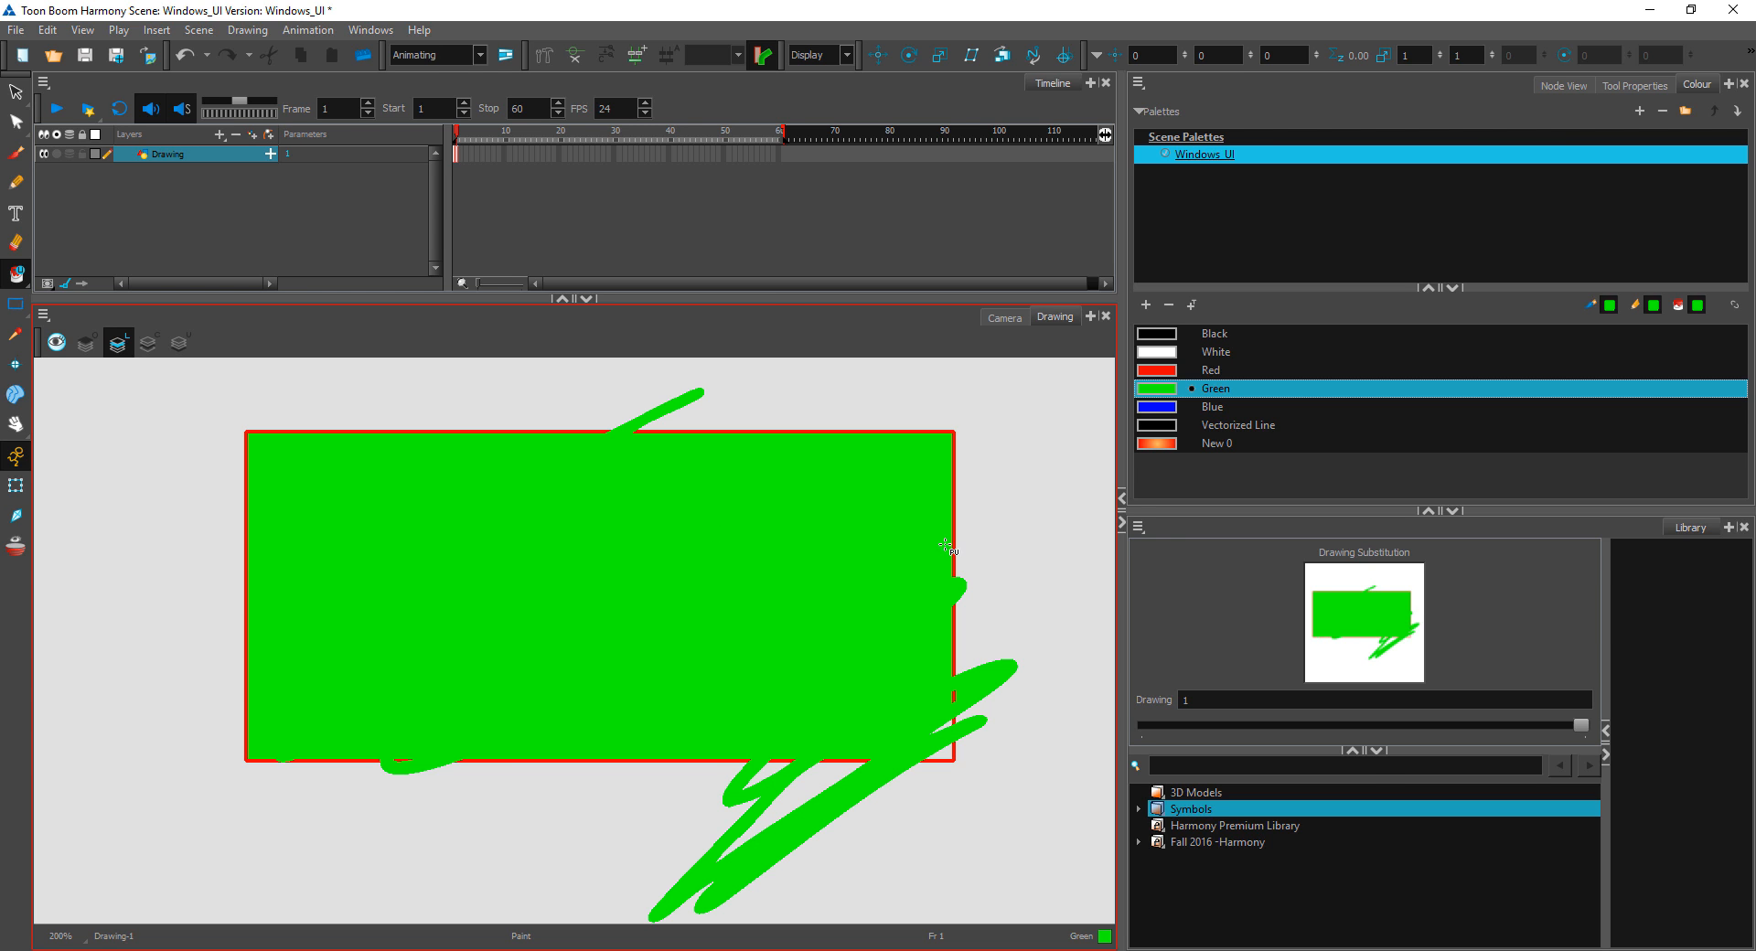
key(ctrl+z)
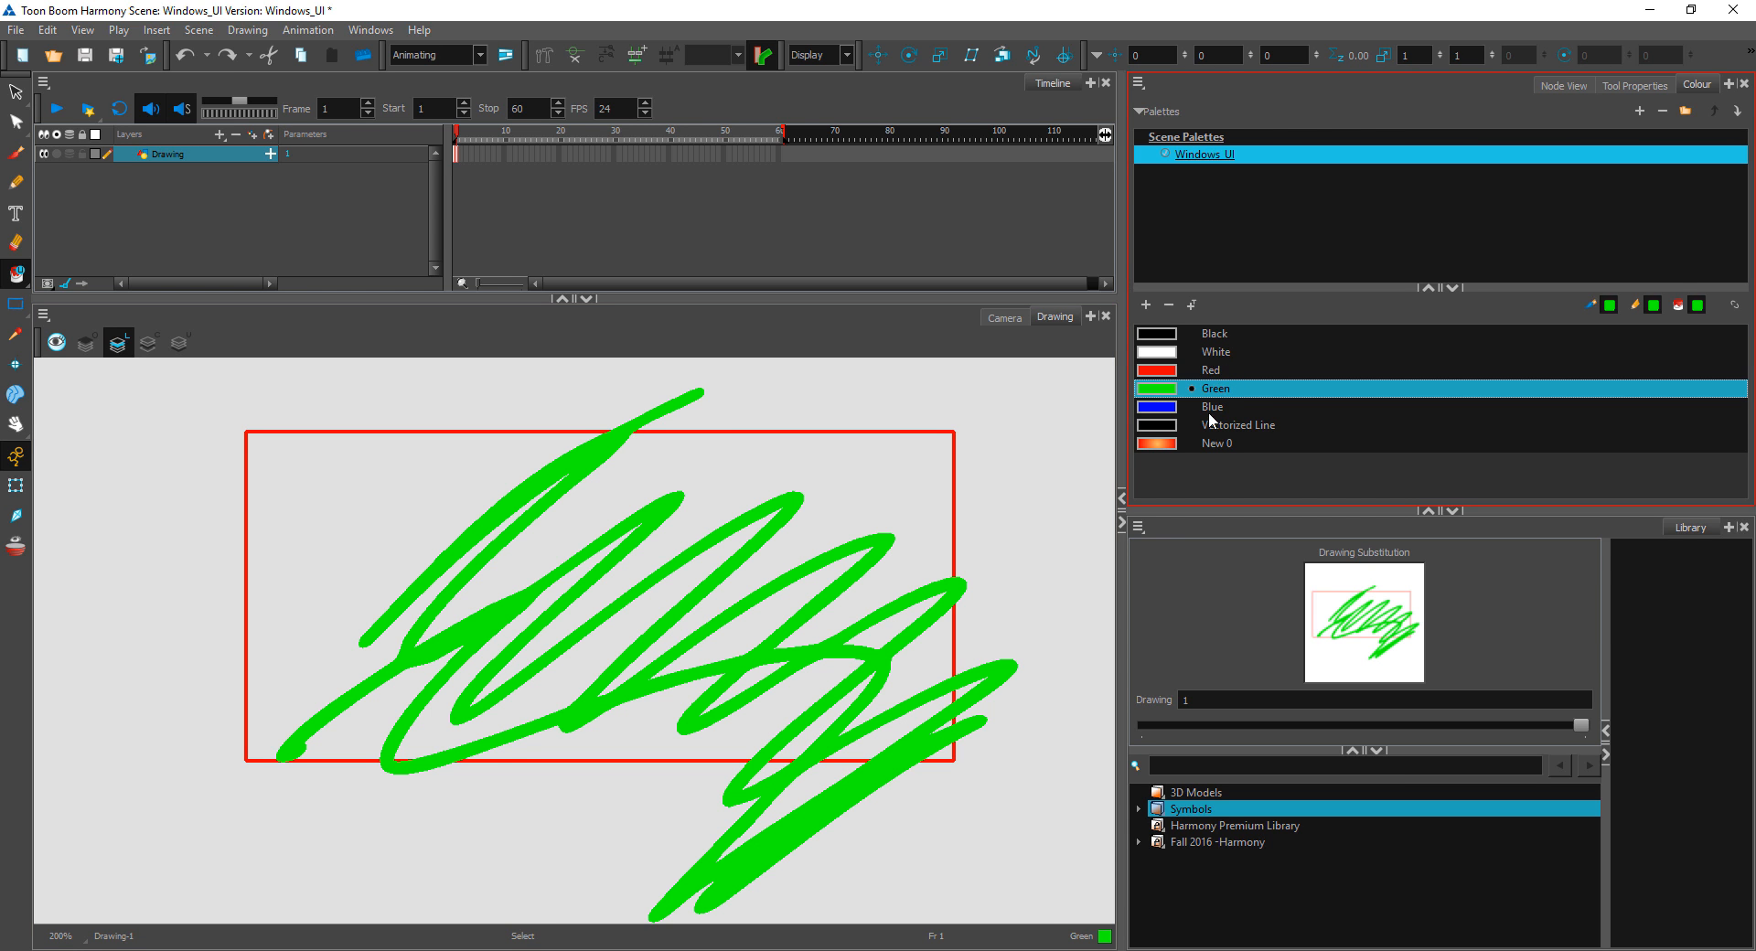
Step: Fill the unpainted areas inside the rectangle and between the scribbles with Blue, redoing the fill once to cover more gaps
click(1209, 408)
mouse_move(1029, 443)
mouse_down()
mouse_move(521, 403)
mouse_move(909, 684)
mouse_move(919, 555)
mouse_up()
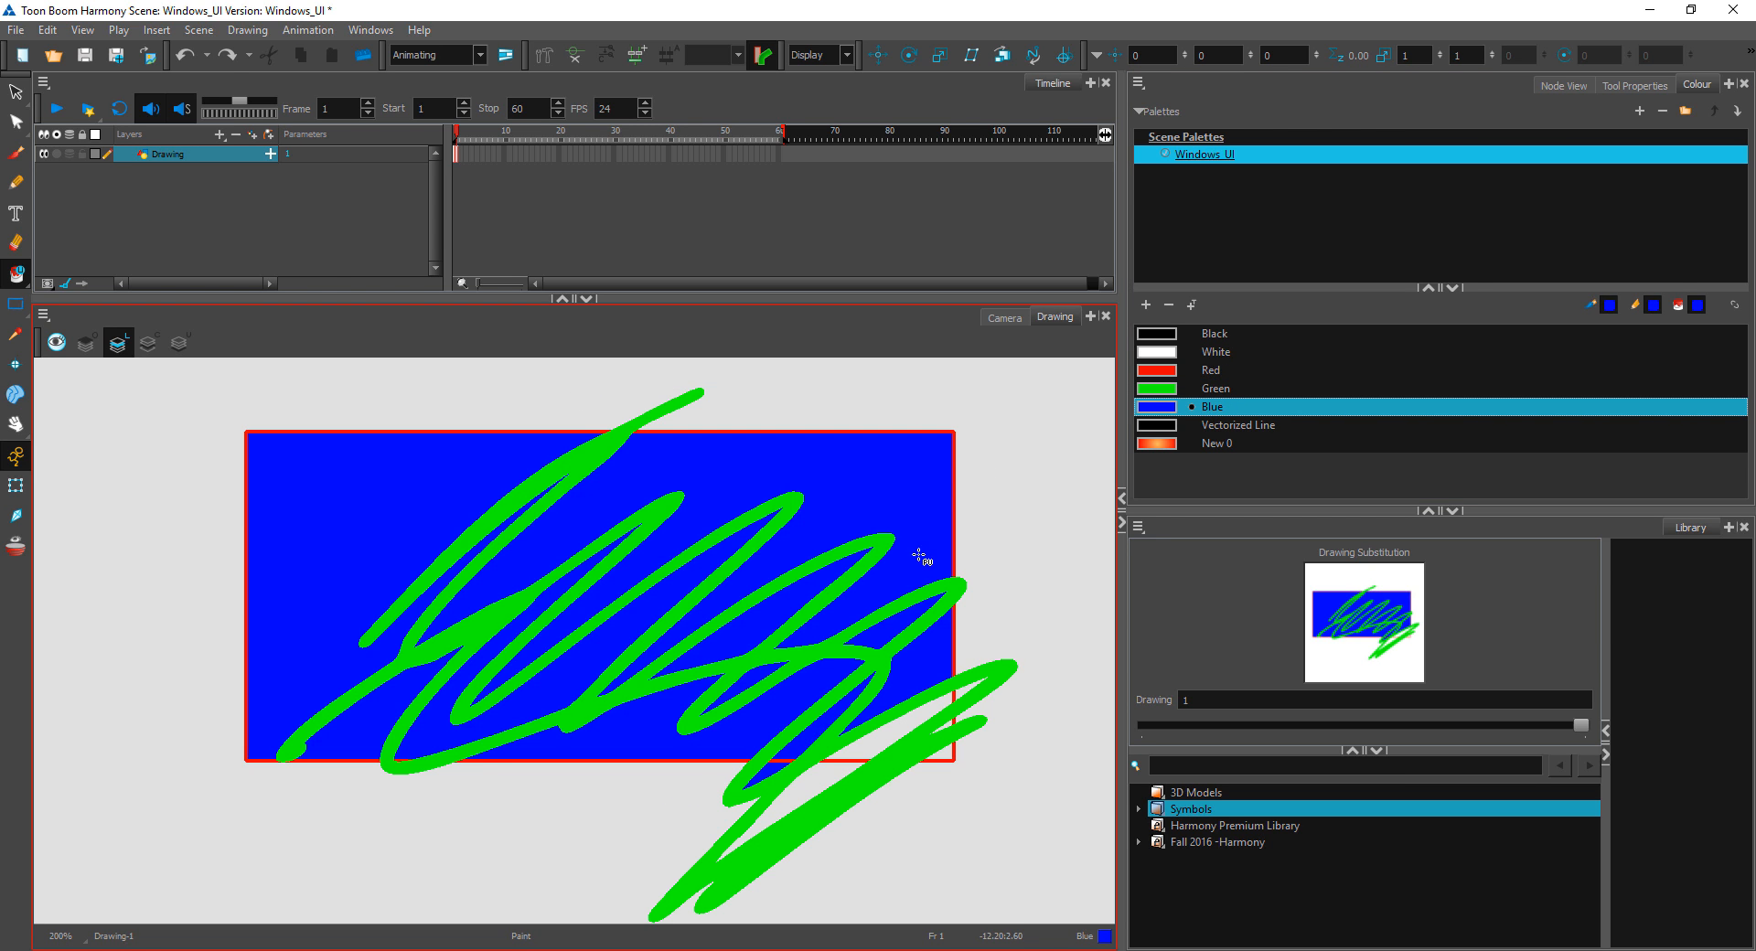
key(ctrl+z)
mouse_move(1057, 631)
mouse_down()
mouse_move(329, 451)
mouse_move(457, 889)
mouse_move(978, 756)
mouse_move(951, 430)
mouse_up()
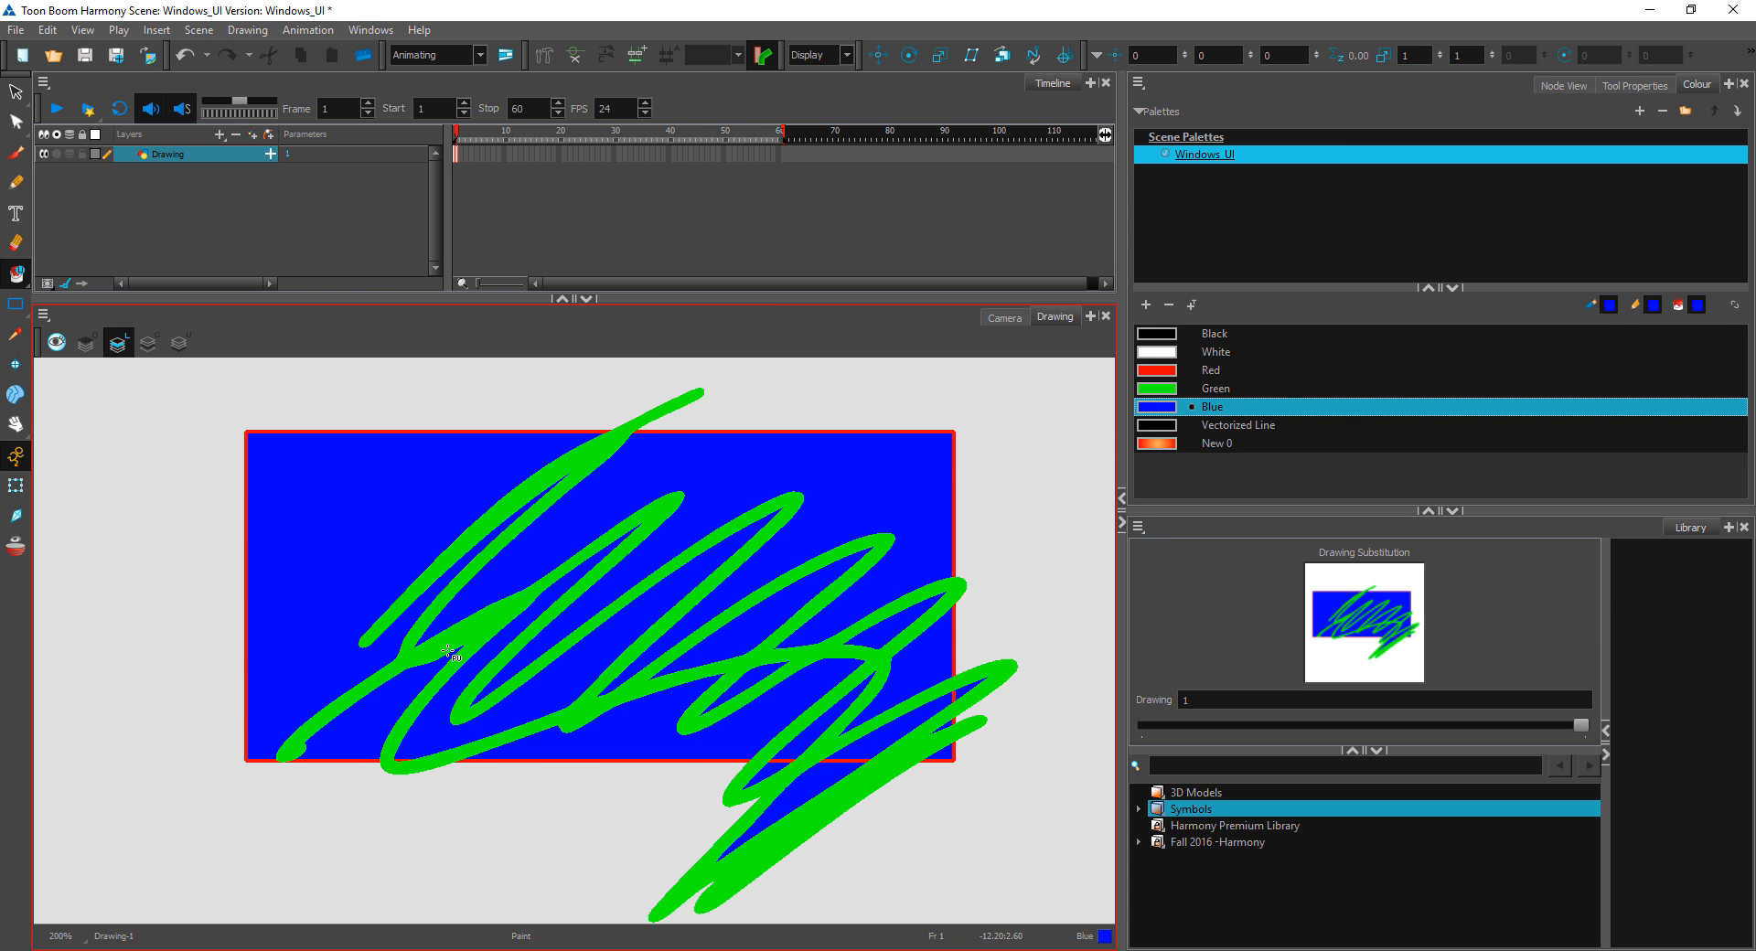
Step: Recolour the blue areas Green with the Repaint tool, and undo the repainting
click(17, 273)
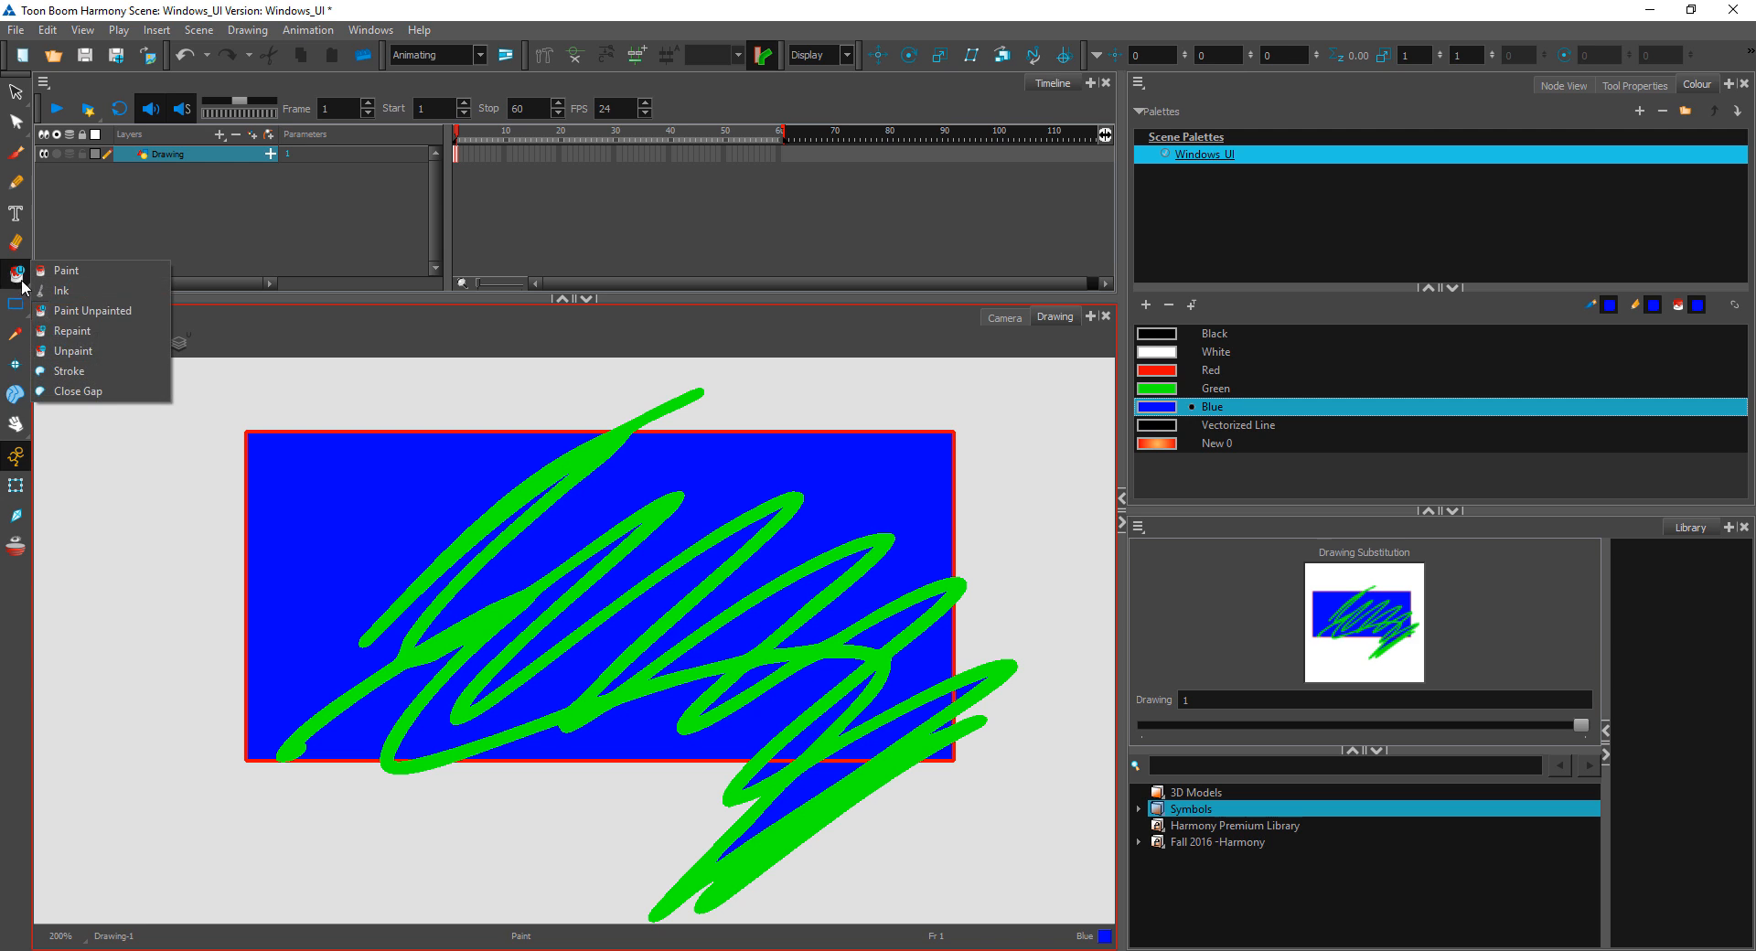
click(74, 336)
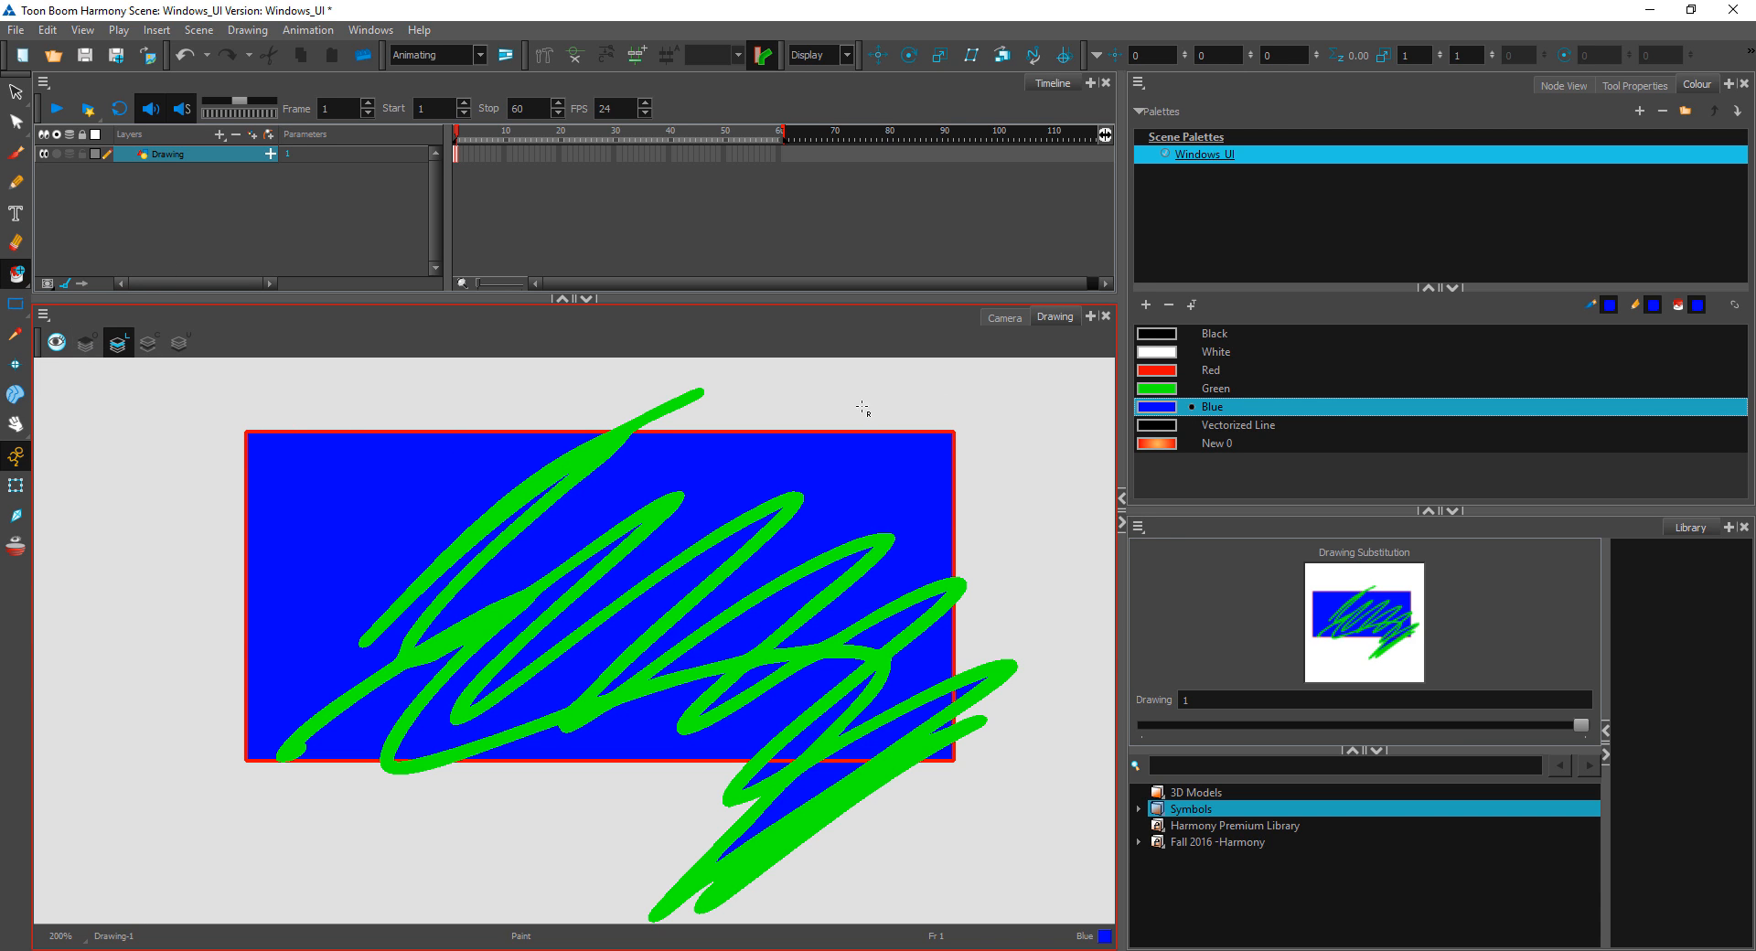
click(1189, 389)
click(360, 555)
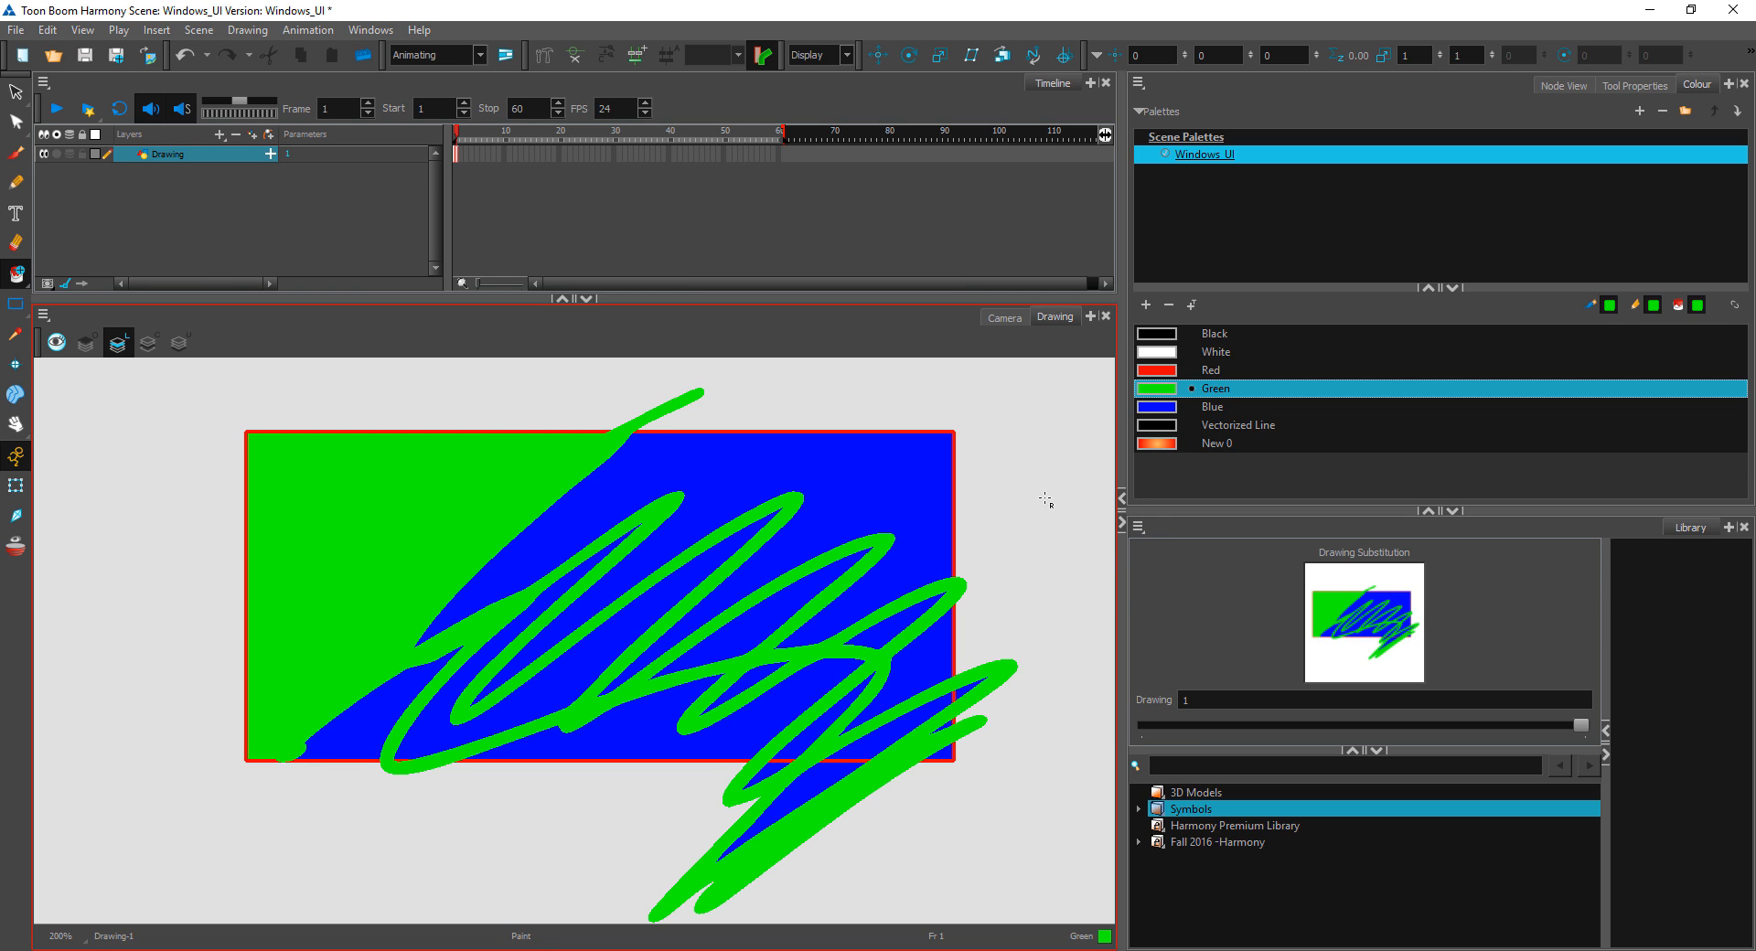
mouse_move(1042, 502)
mouse_down()
mouse_move(1089, 639)
mouse_move(918, 682)
mouse_up()
key(ctrl+z)
key(ctrl+z)
Step: Remove the blue fills, green scribbles and red outline with the Unpaint tool until the canvas is empty
click(17, 273)
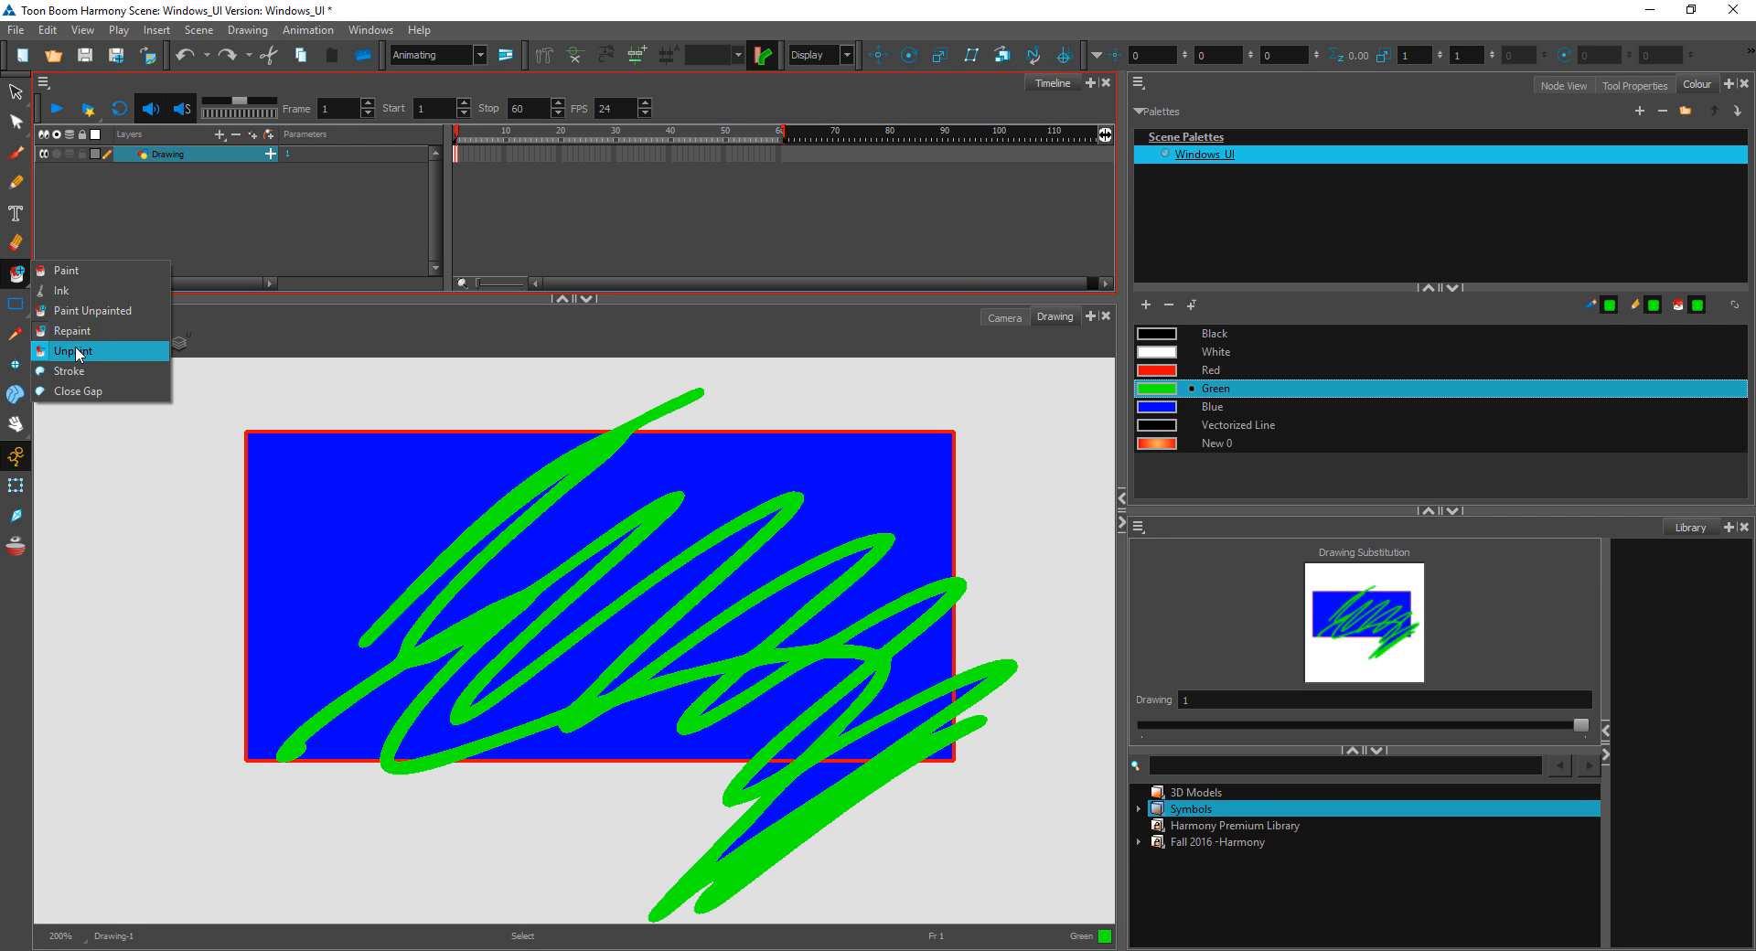
click(89, 353)
click(399, 526)
click(713, 467)
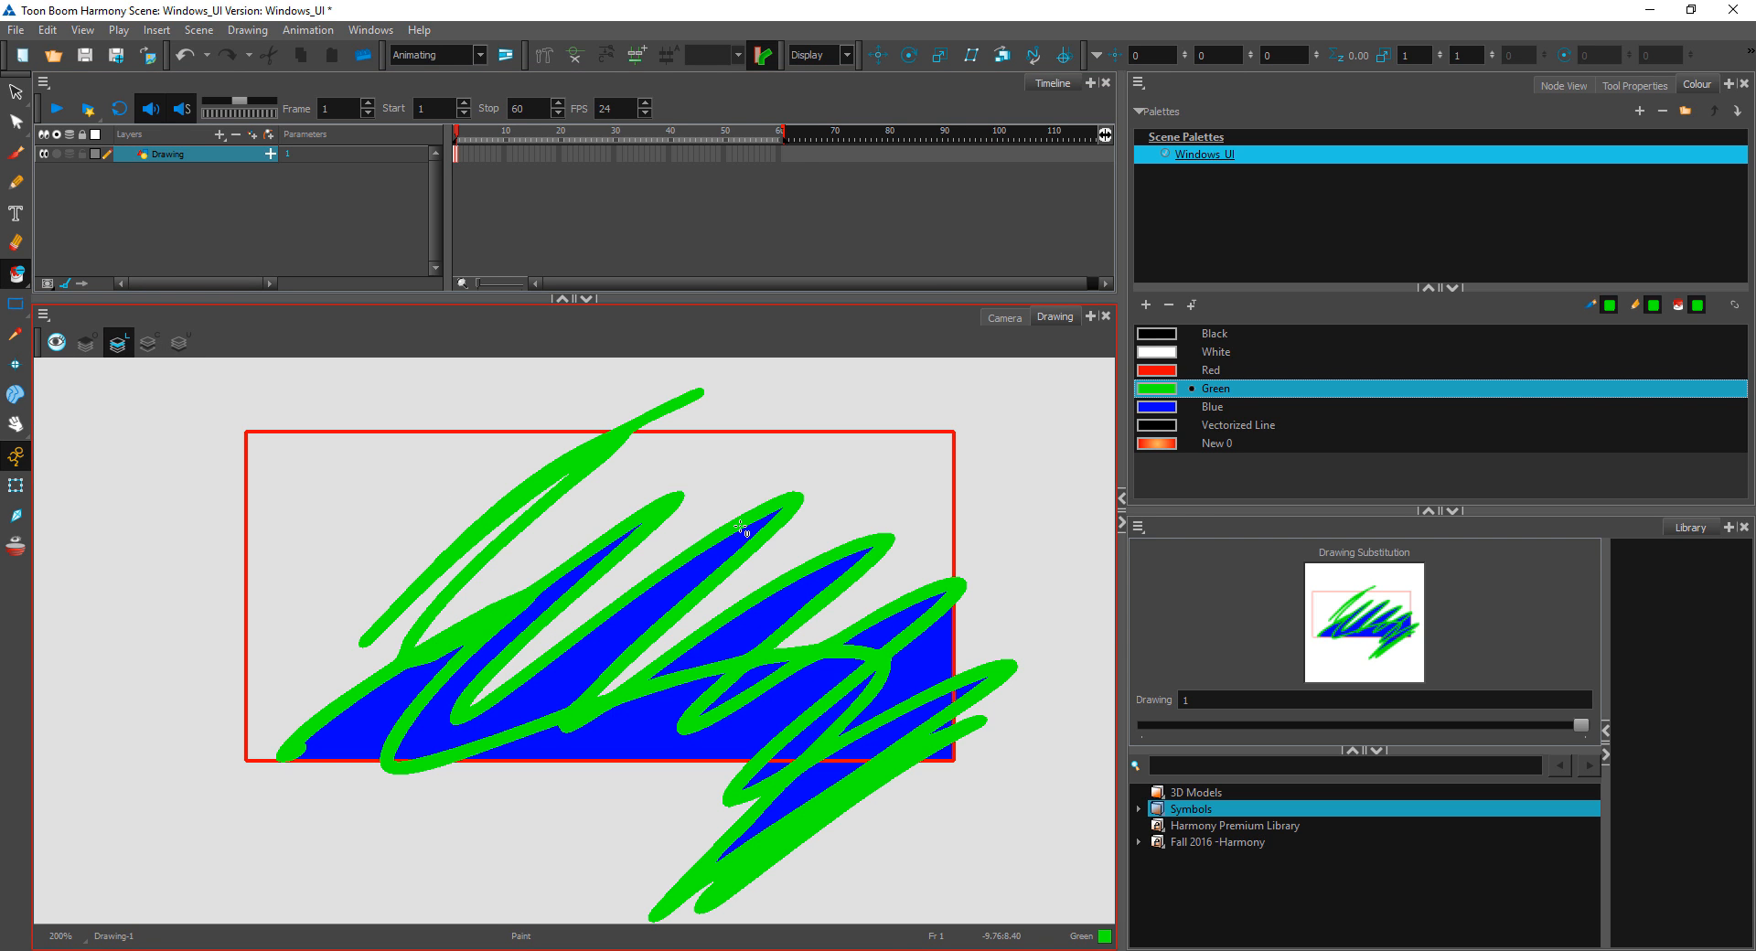
click(727, 635)
click(615, 608)
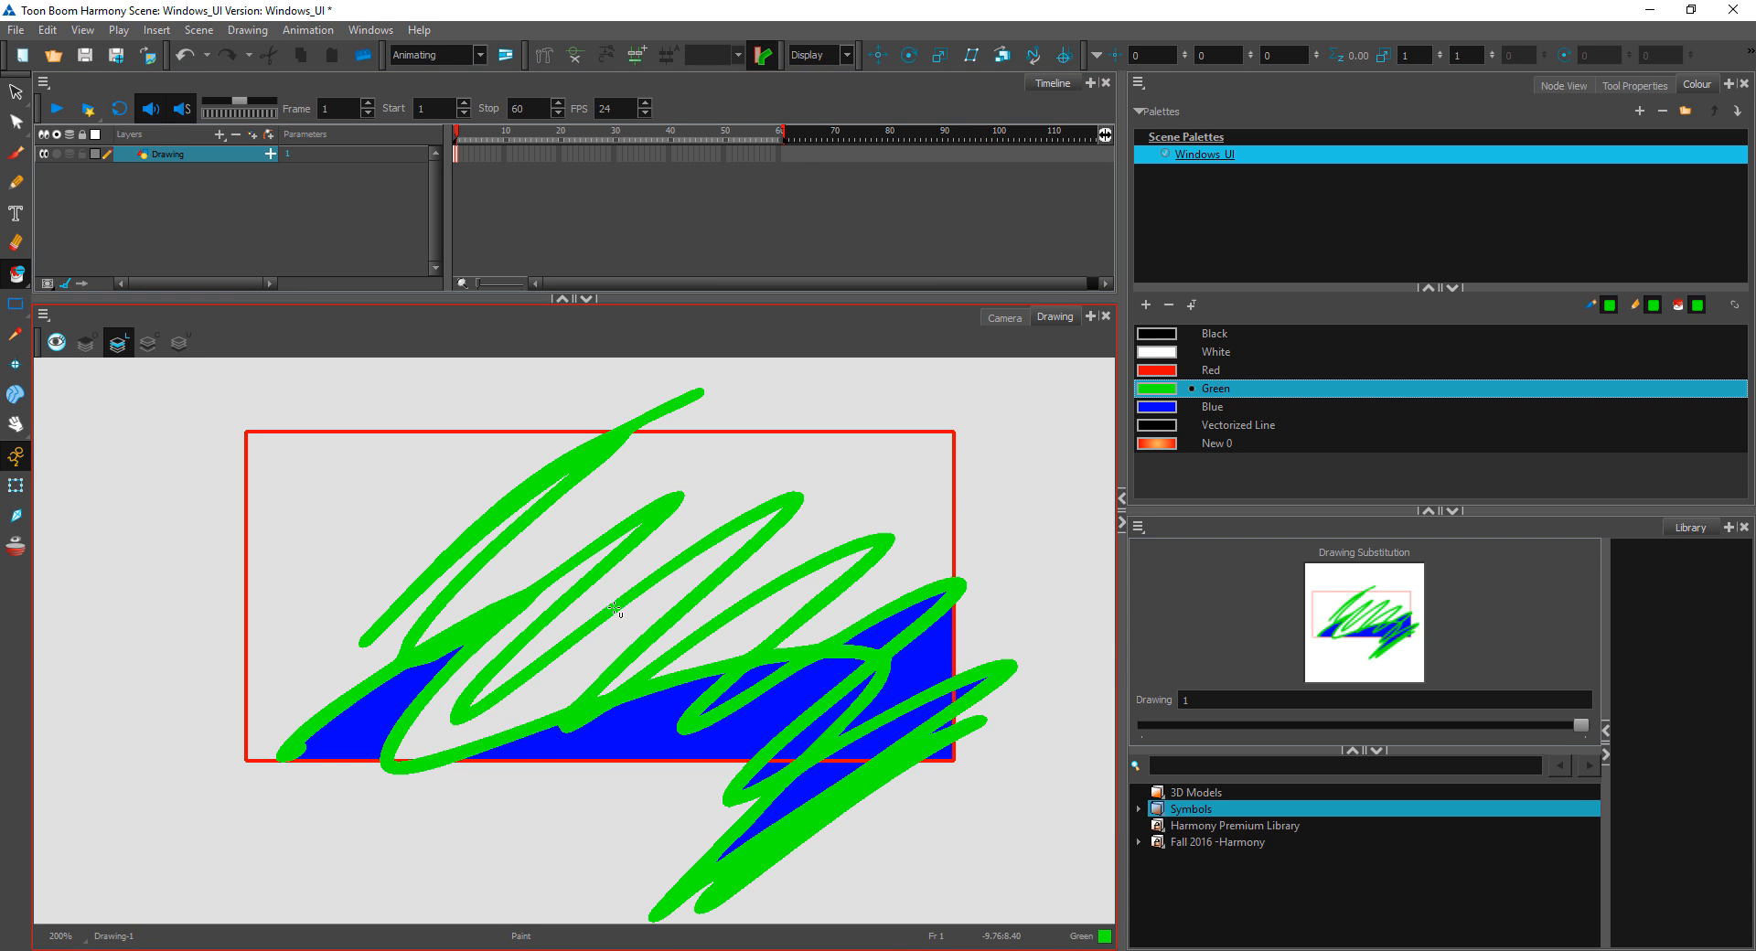
click(395, 711)
mouse_move(1056, 507)
mouse_down()
mouse_move(616, 838)
mouse_move(1051, 658)
mouse_up()
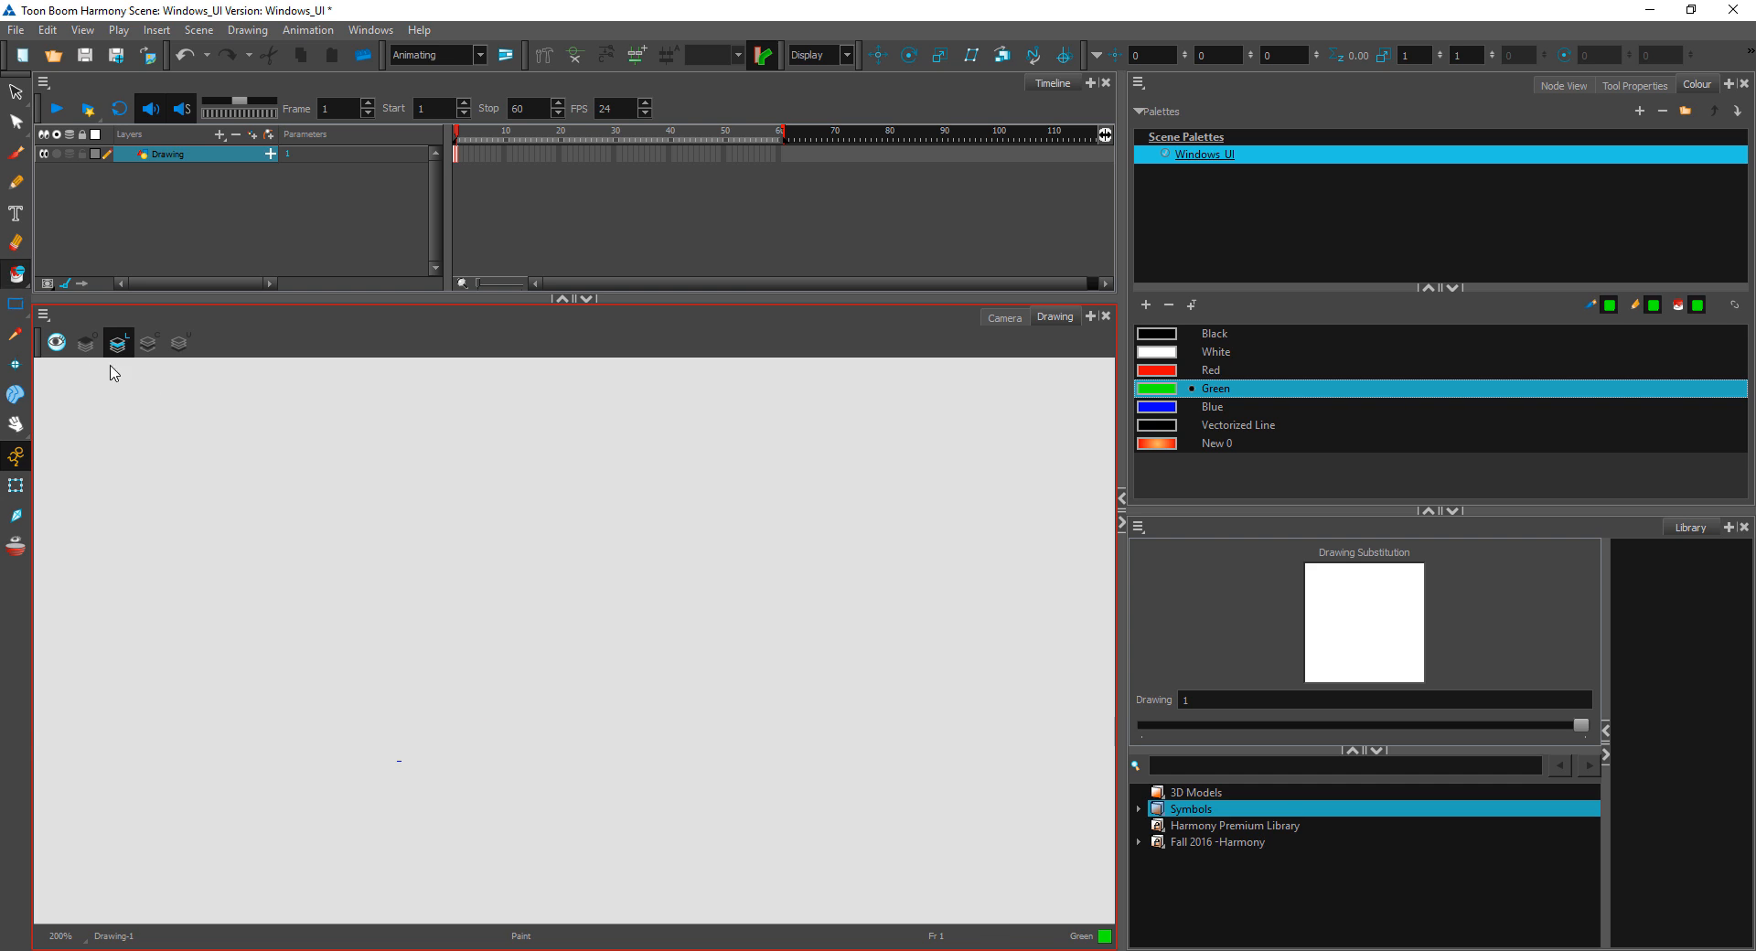
drag(1041, 509, 857, 421)
Step: Activate the Stroke tool, then switch to the Pencil and draw a Red, nearly closed circle with a gap at its upper right
click(17, 274)
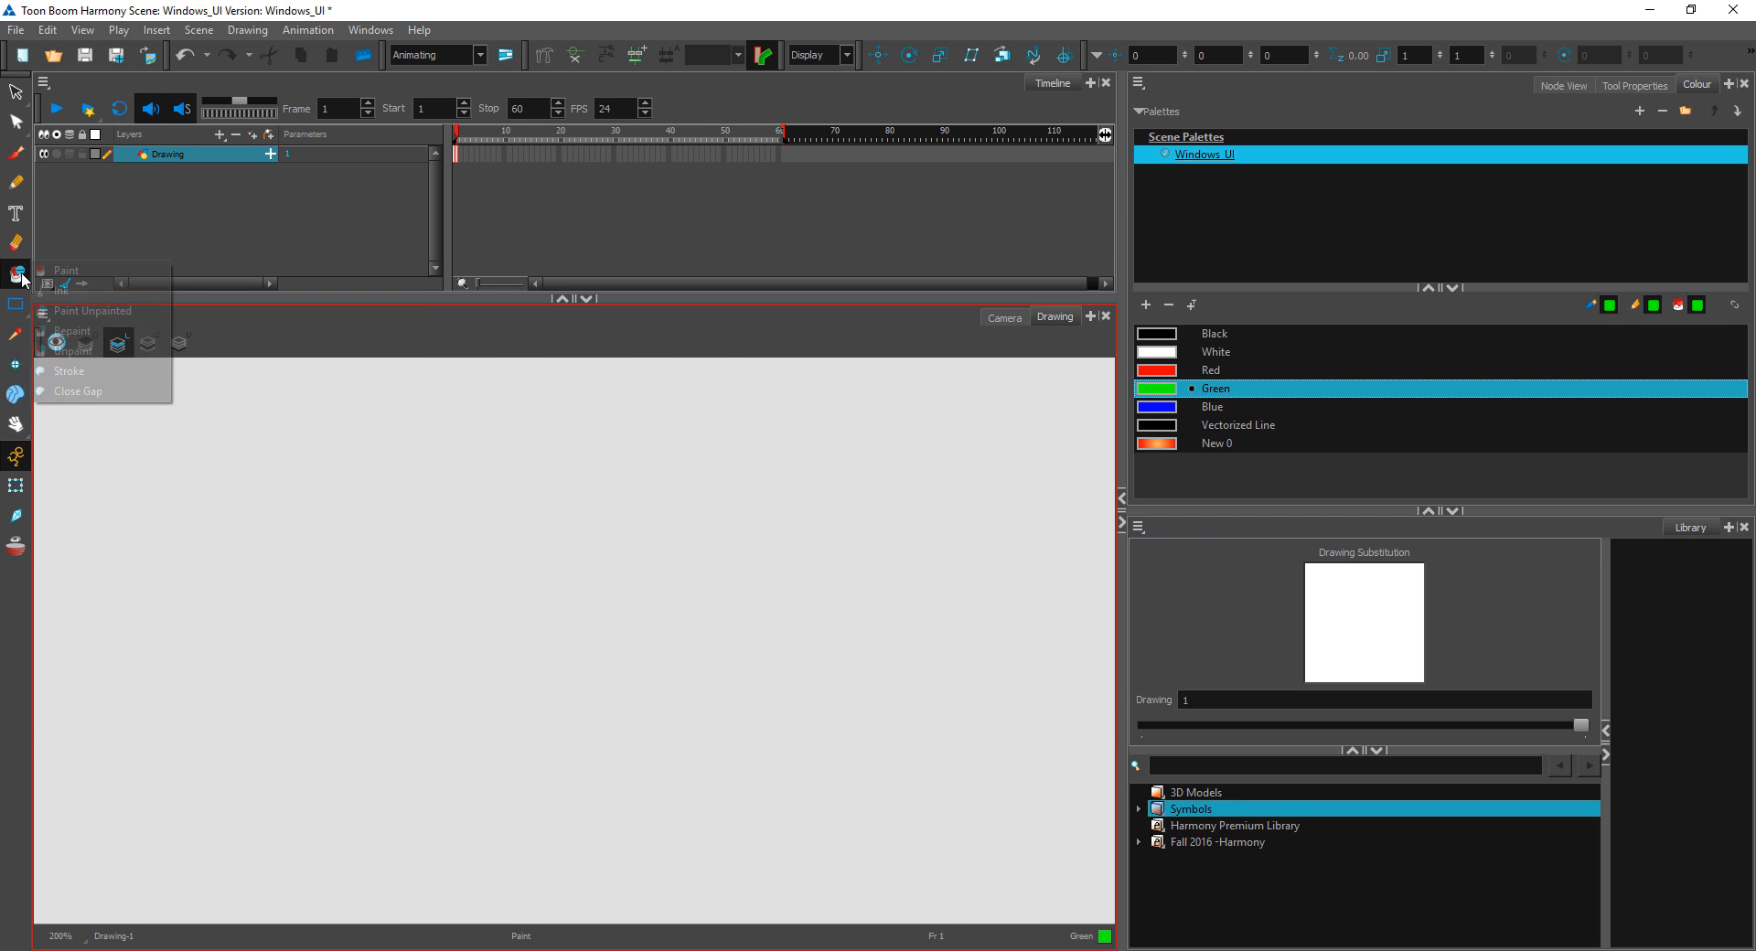
click(91, 372)
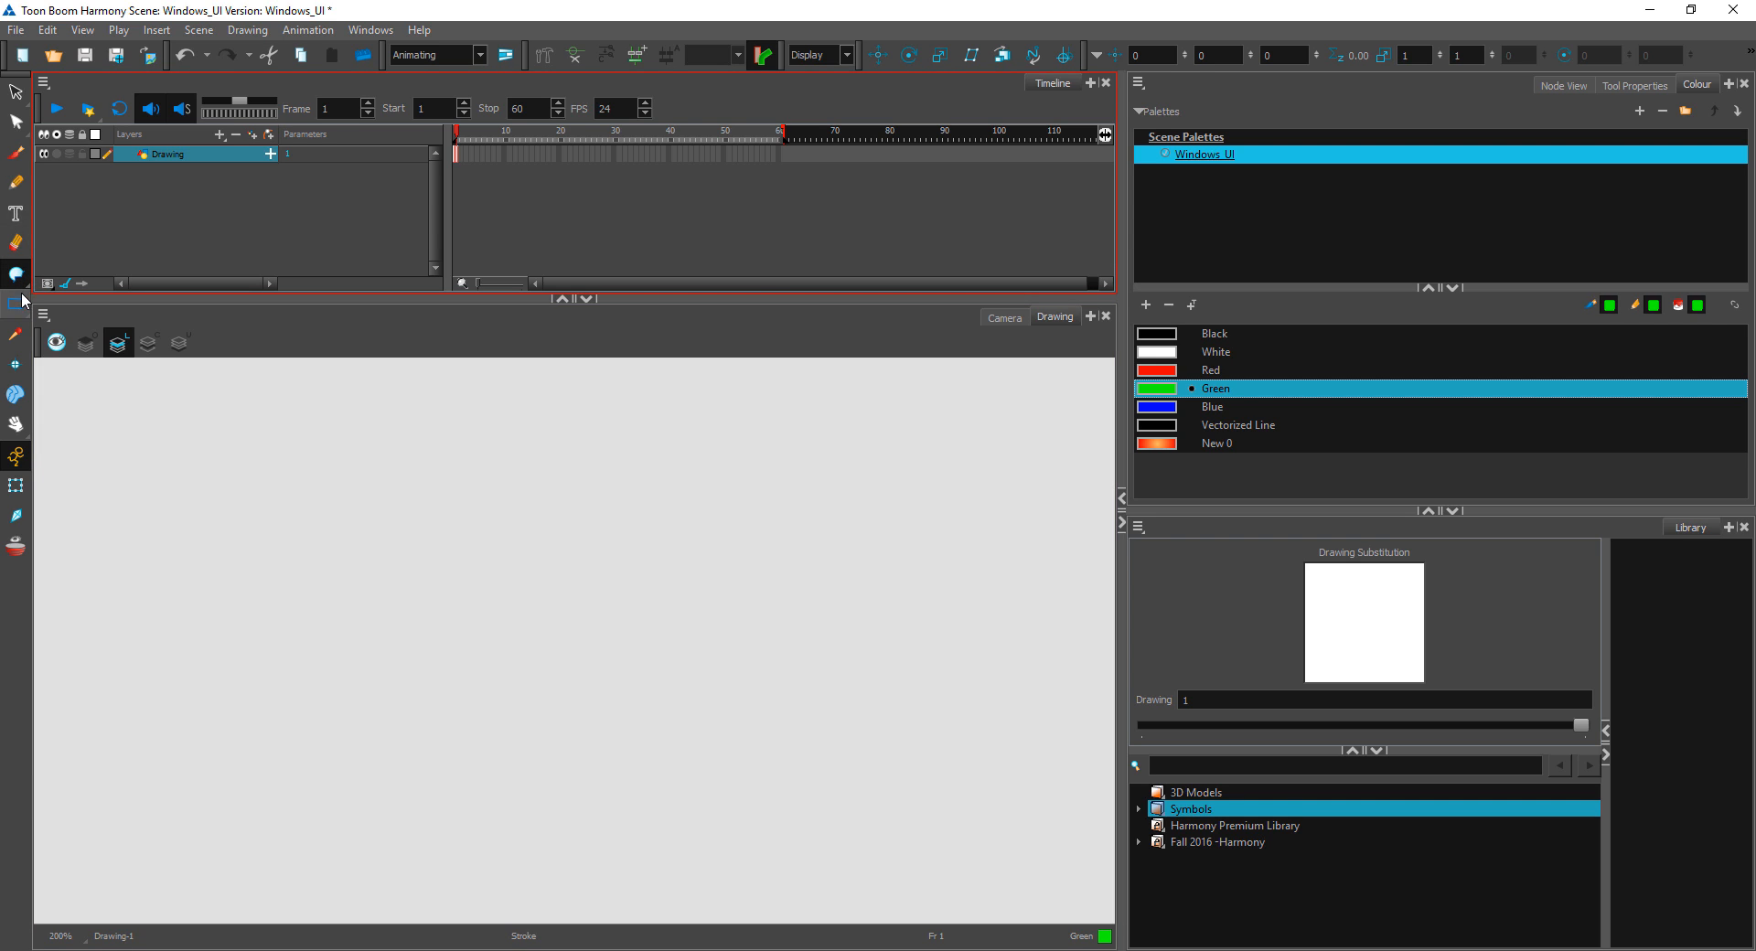
click(15, 182)
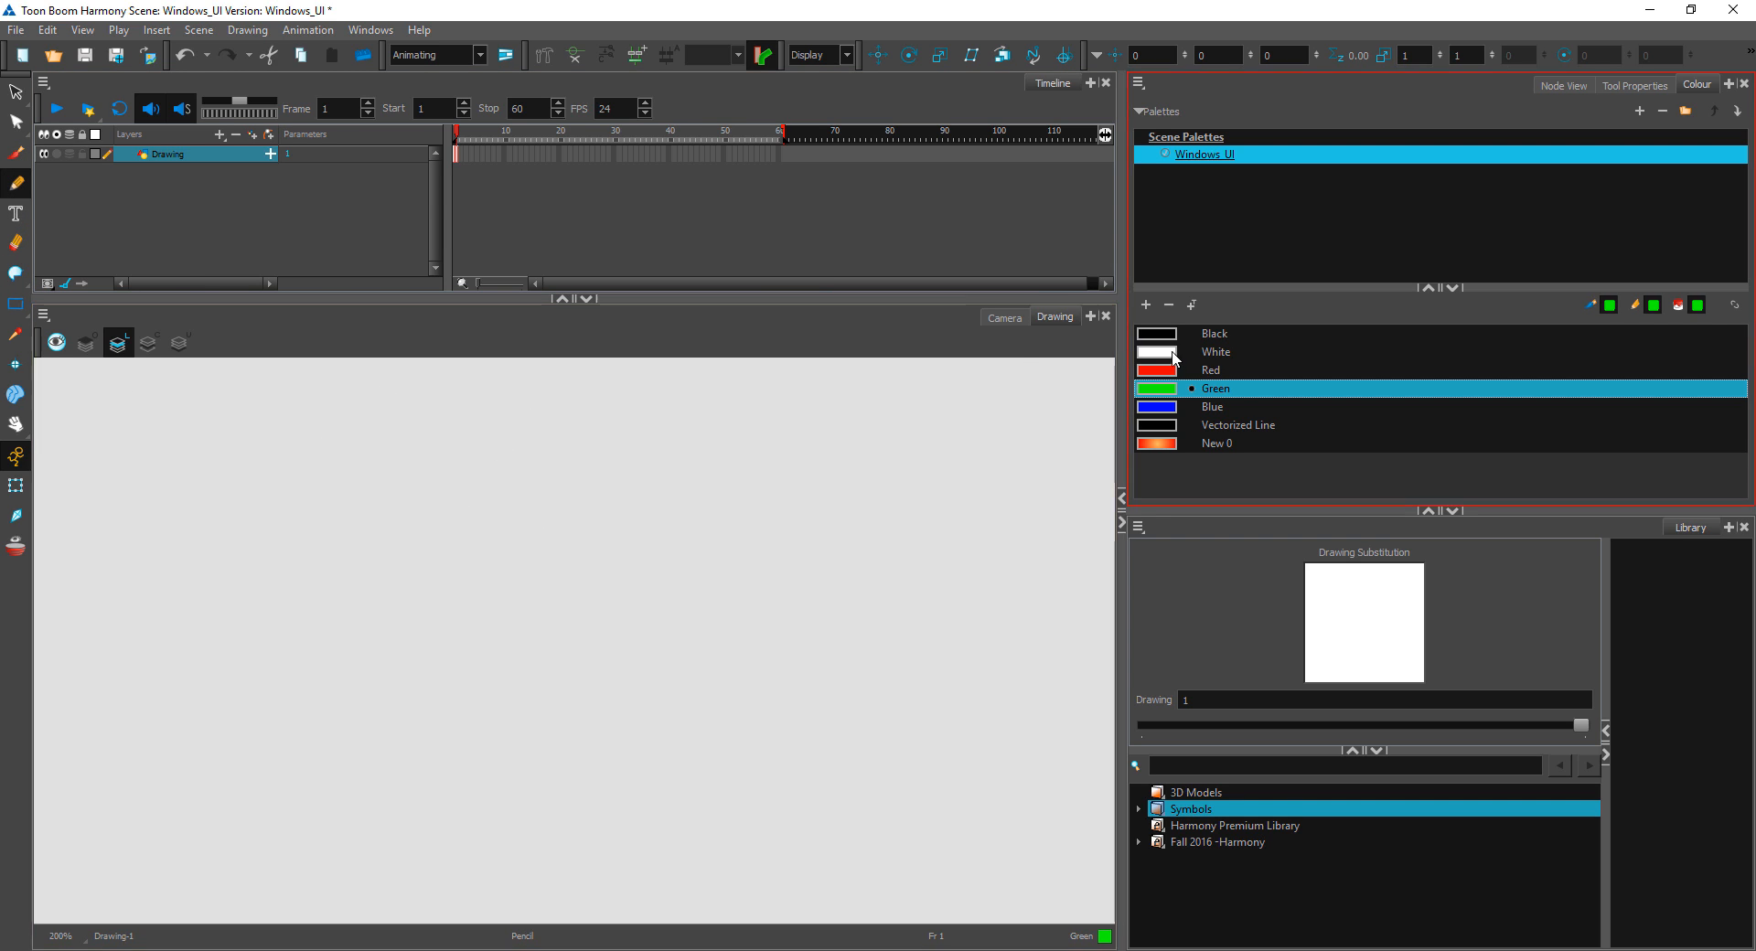
click(1159, 373)
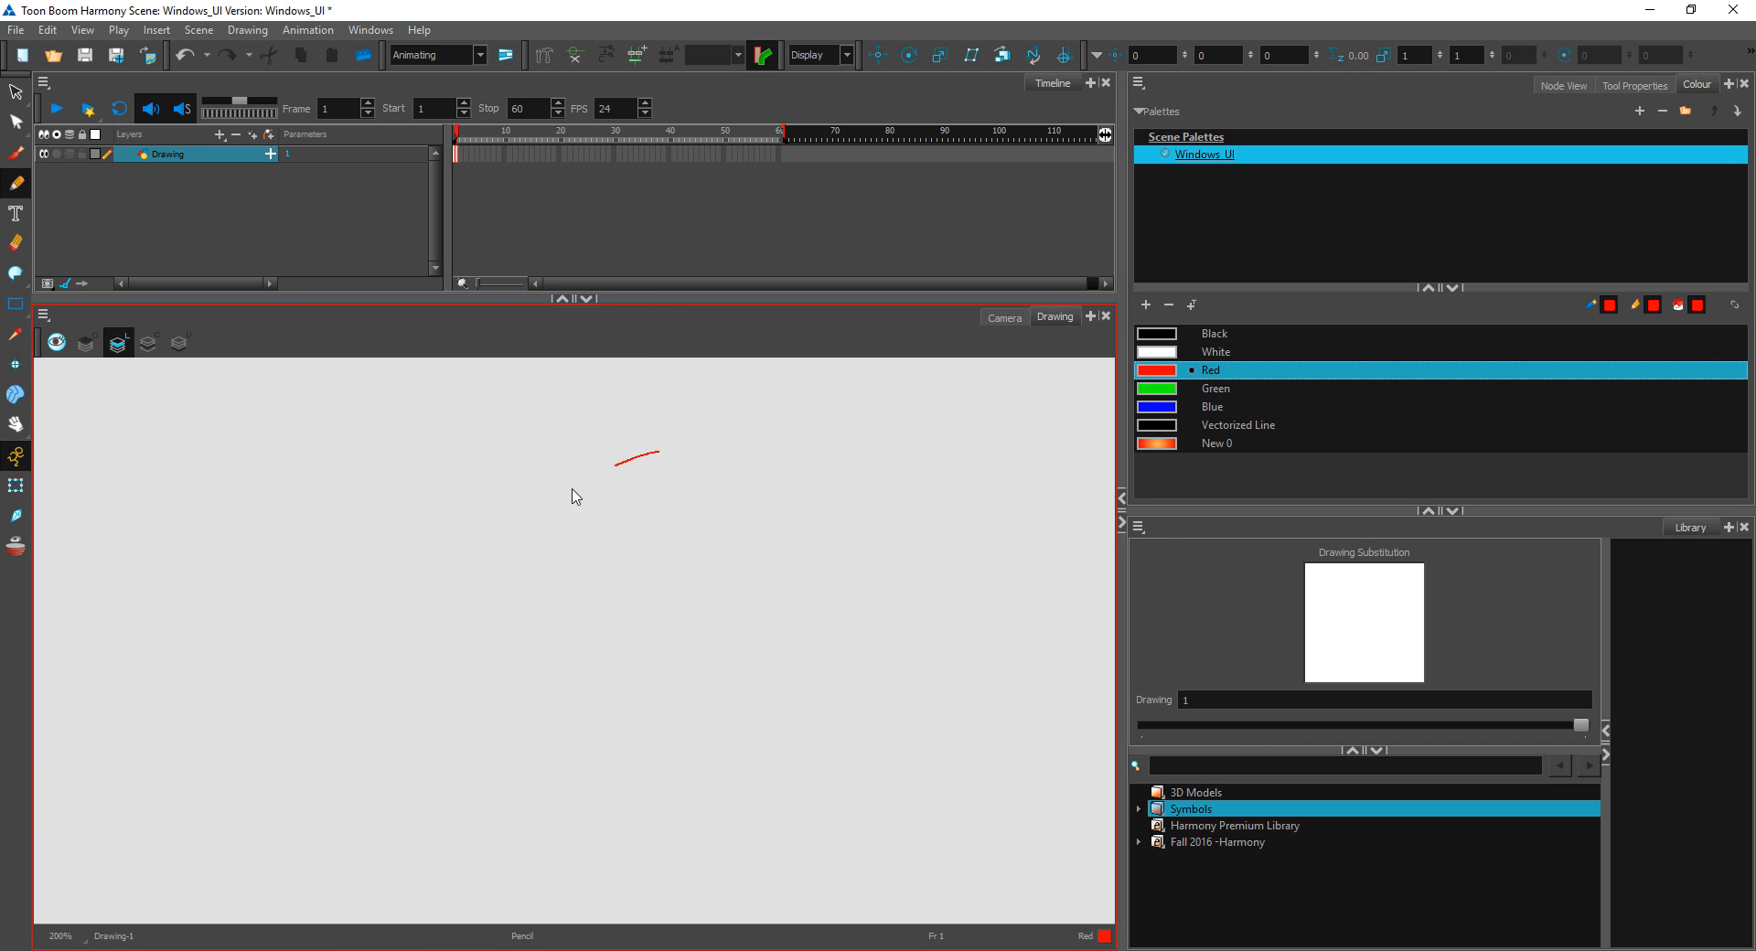
mouse_move(574, 496)
mouse_down()
mouse_move(629, 723)
mouse_move(712, 655)
mouse_move(688, 508)
mouse_up()
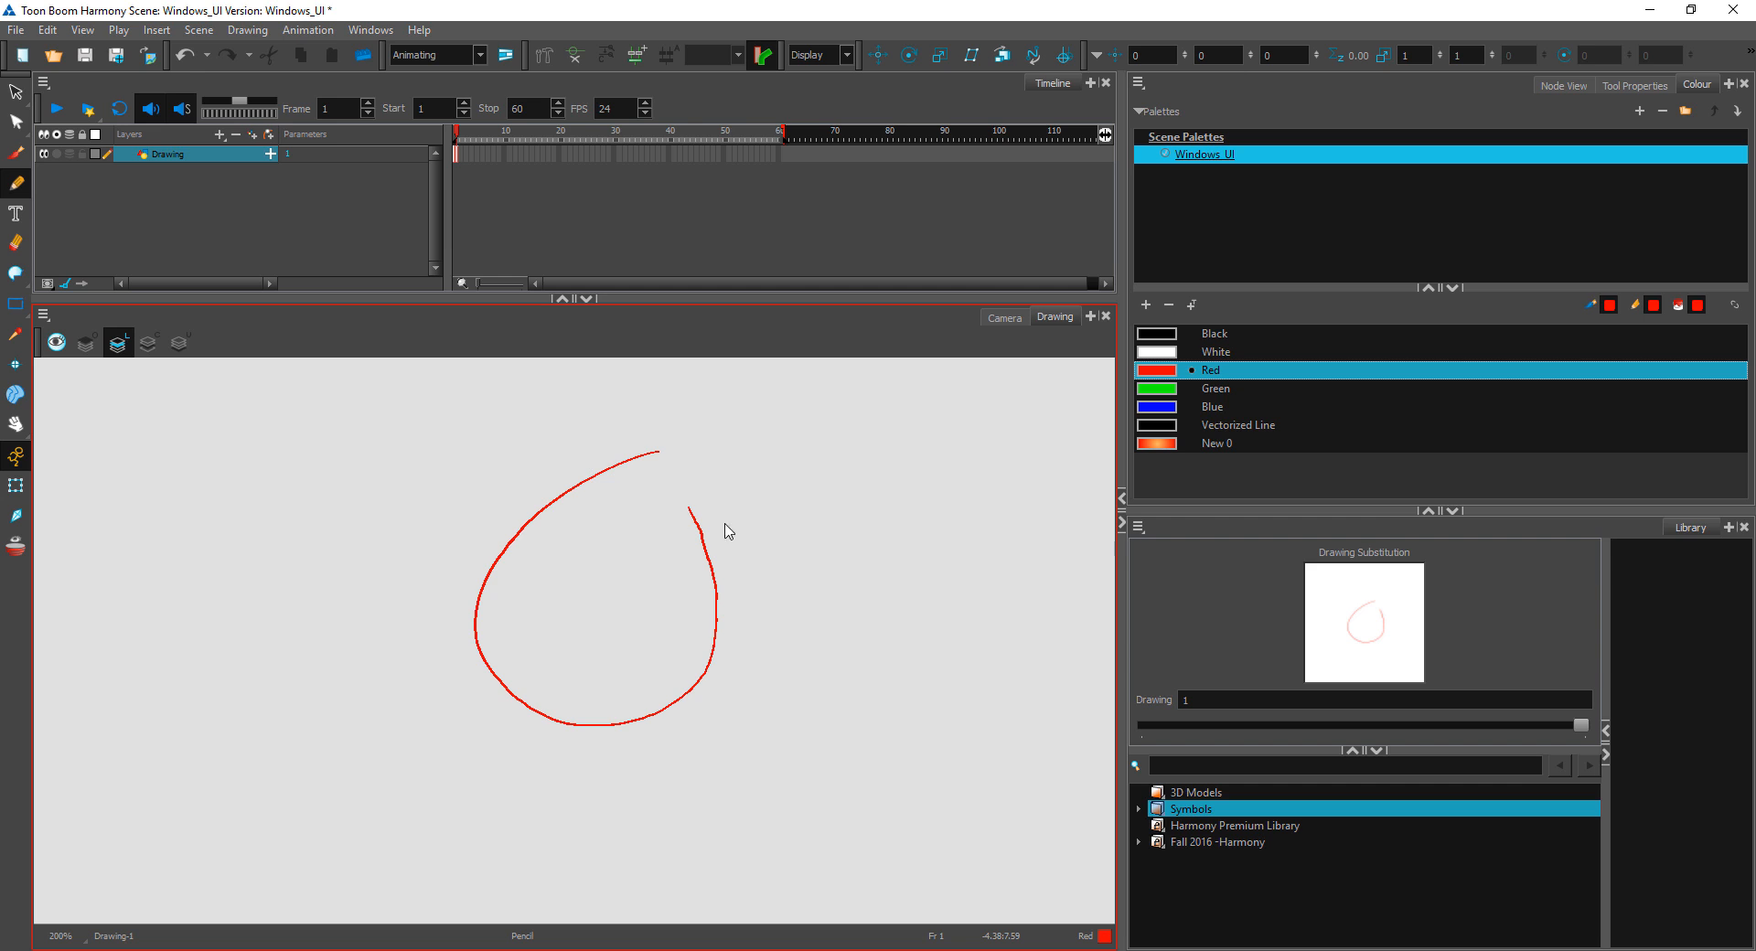
Step: Try to fill the open circle with Red using the Paint tool
click(11, 277)
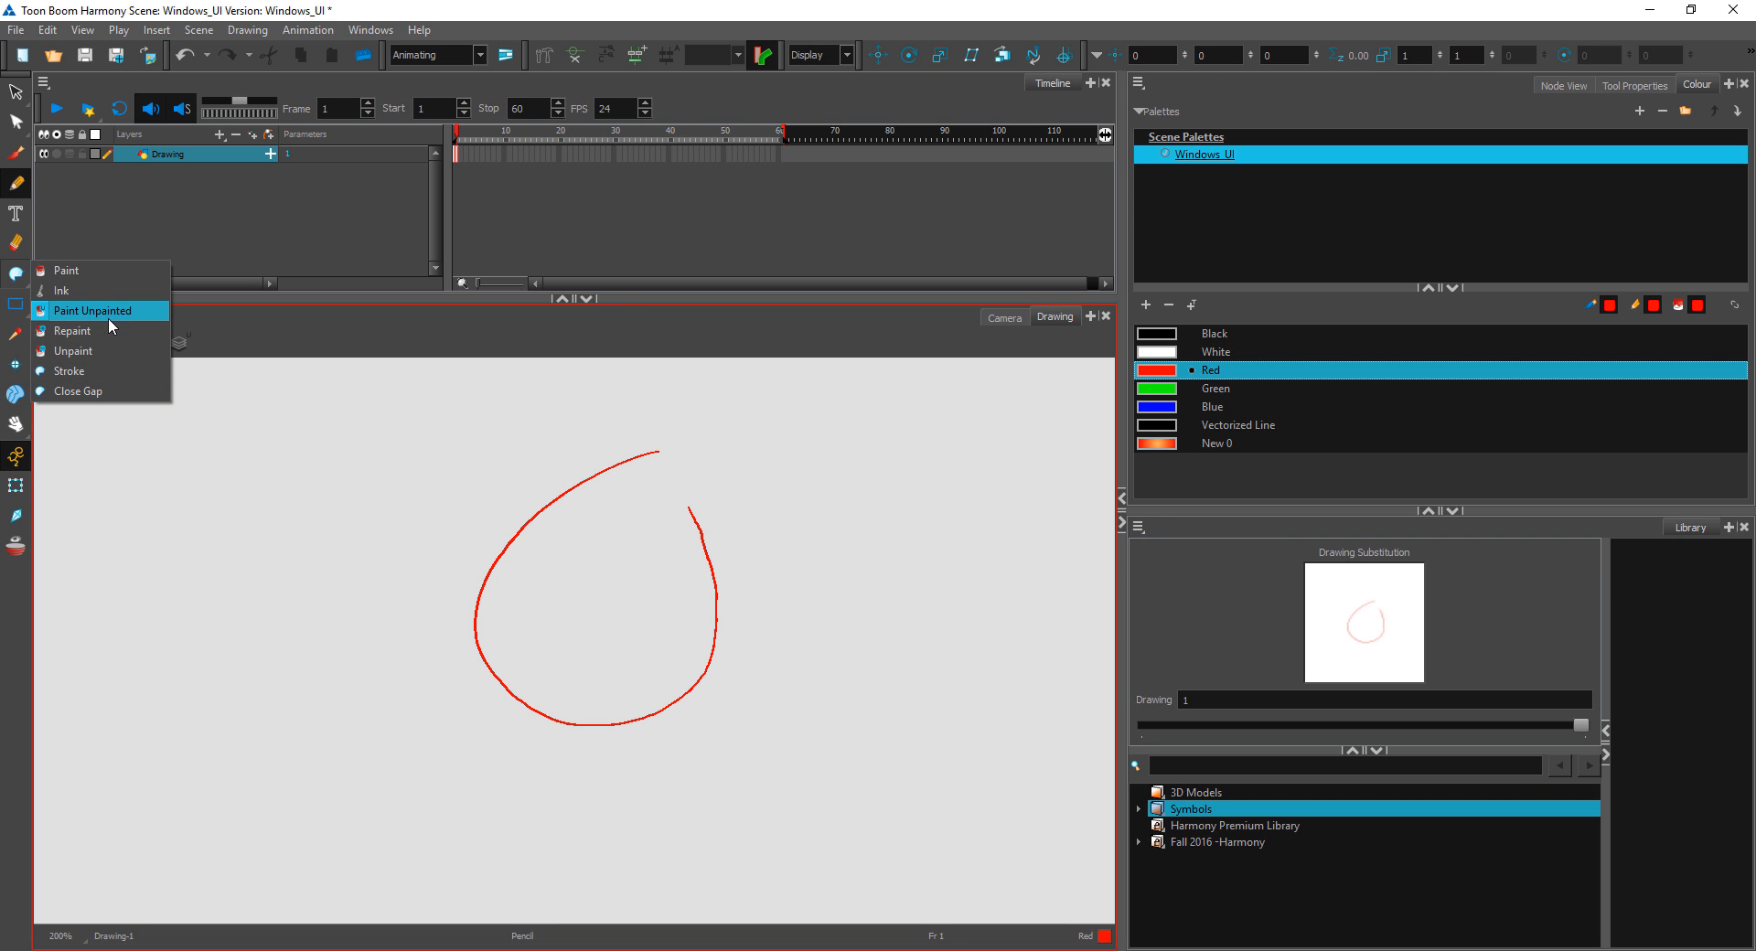
click(110, 270)
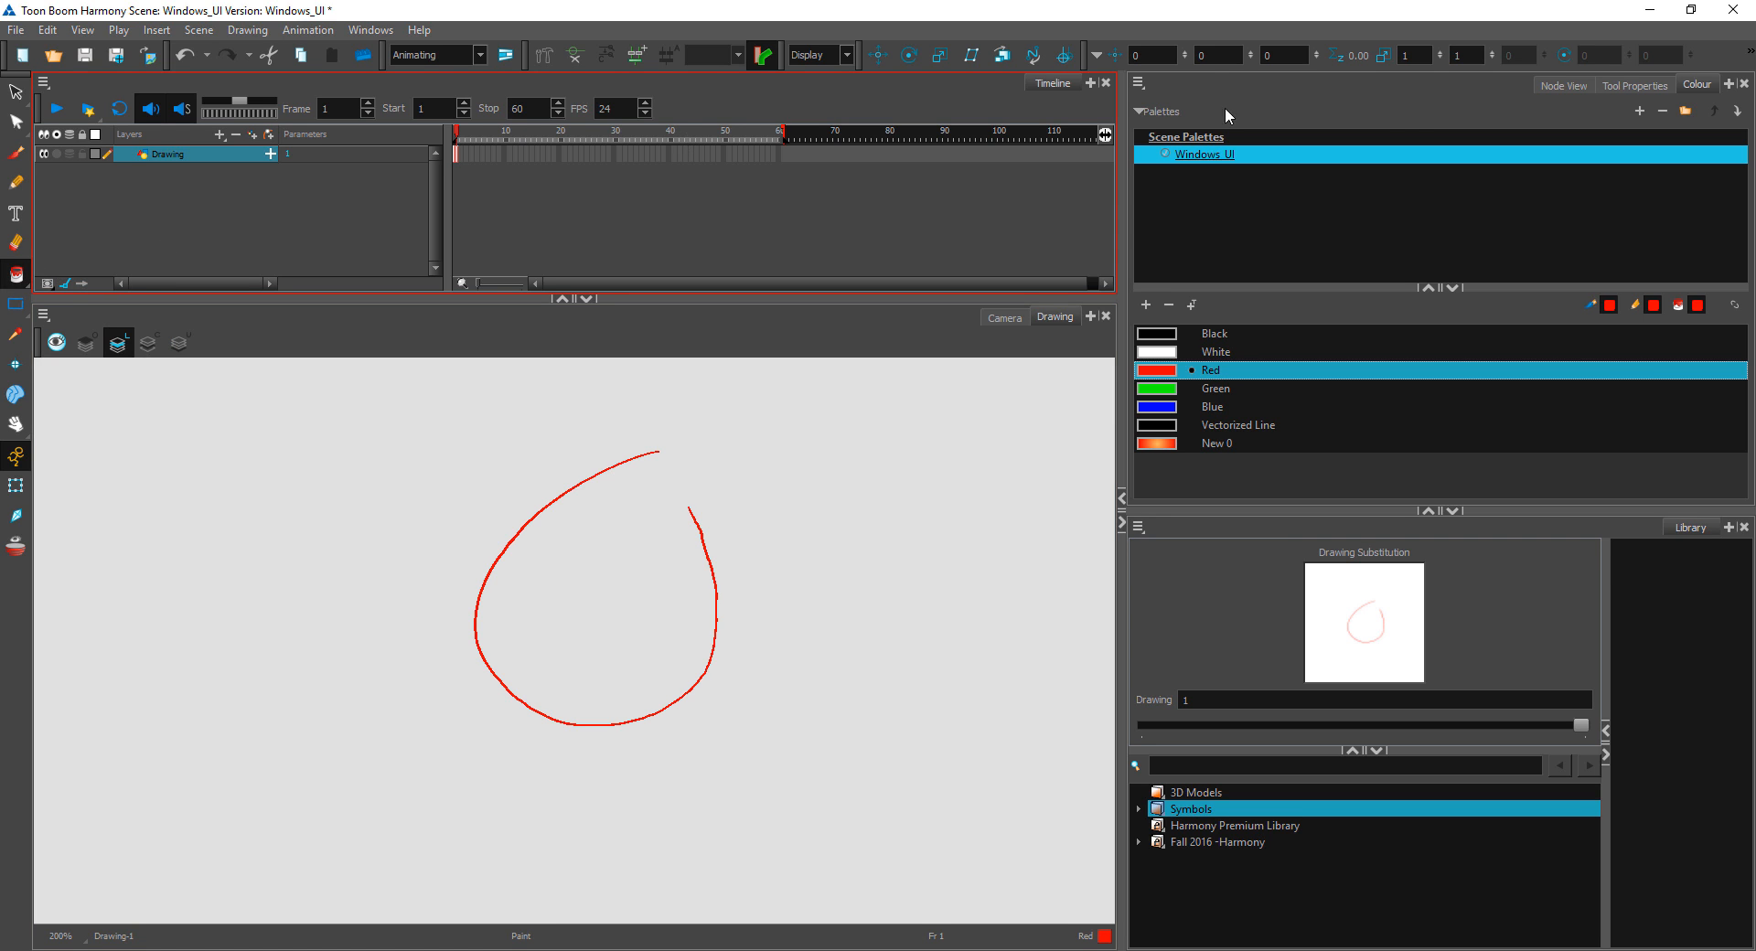
click(1630, 85)
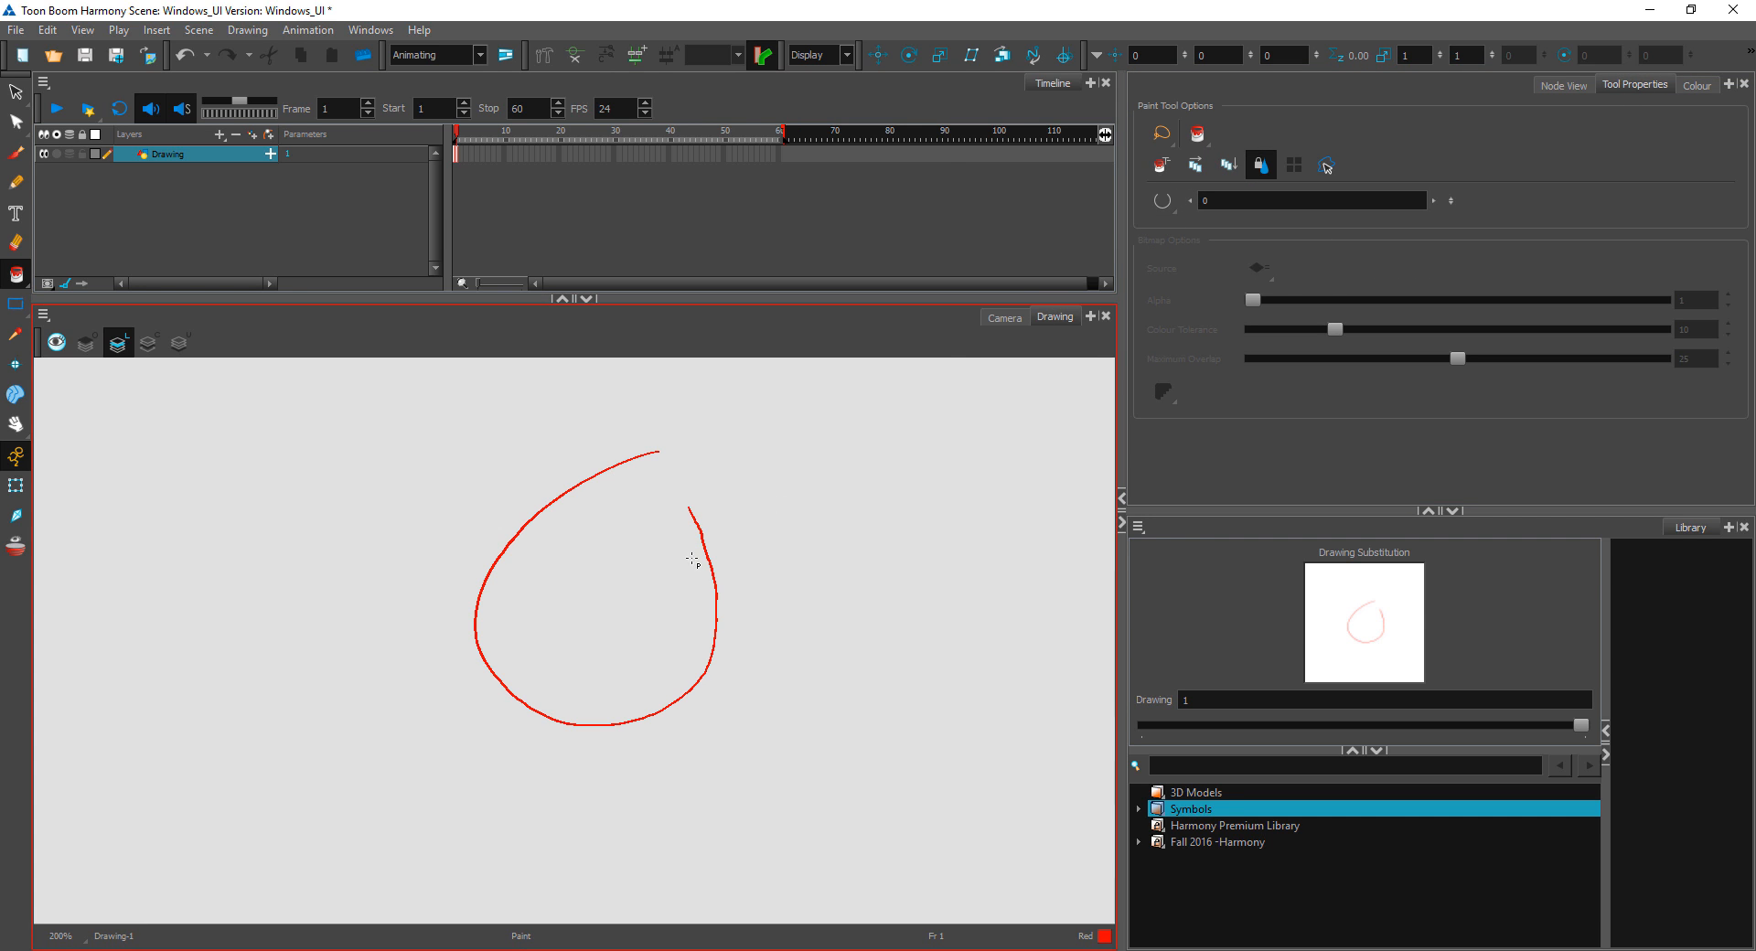
click(630, 569)
key(ctrl+z)
Step: Delete the open circle and draw a smaller, almost closed Red circle with the Pencil
click(16, 91)
mouse_move(1004, 560)
mouse_down()
mouse_move(56, 860)
mouse_move(969, 568)
mouse_move(94, 812)
mouse_move(1006, 477)
mouse_up()
key(Delete)
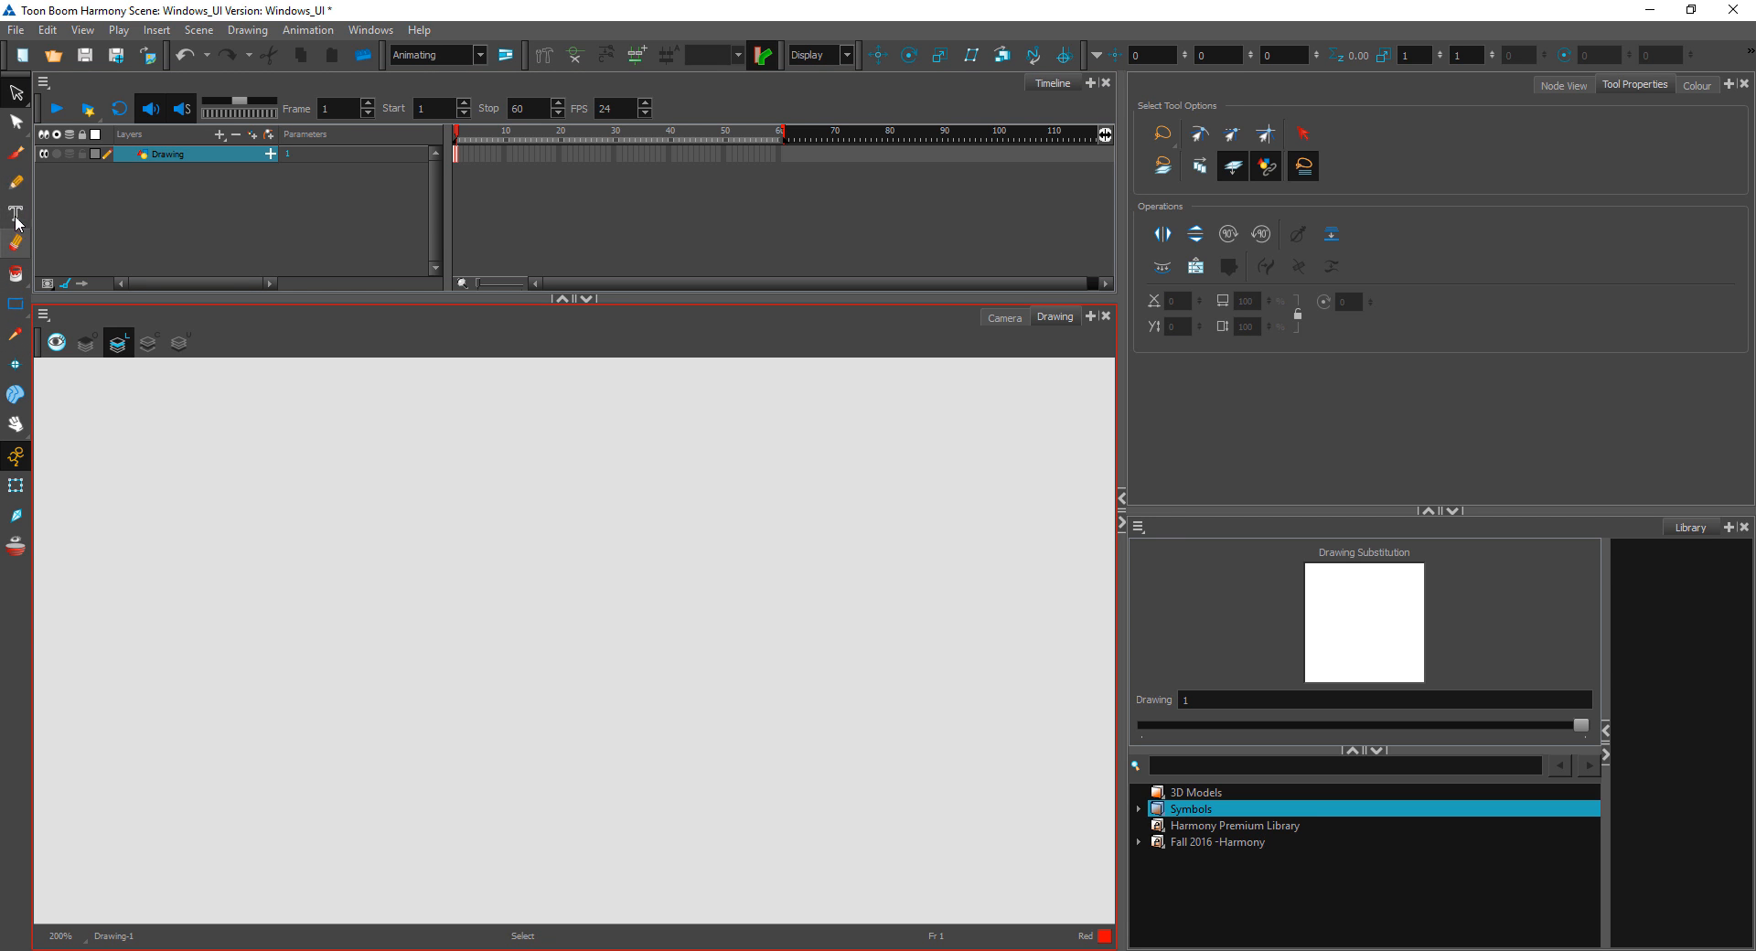
click(16, 156)
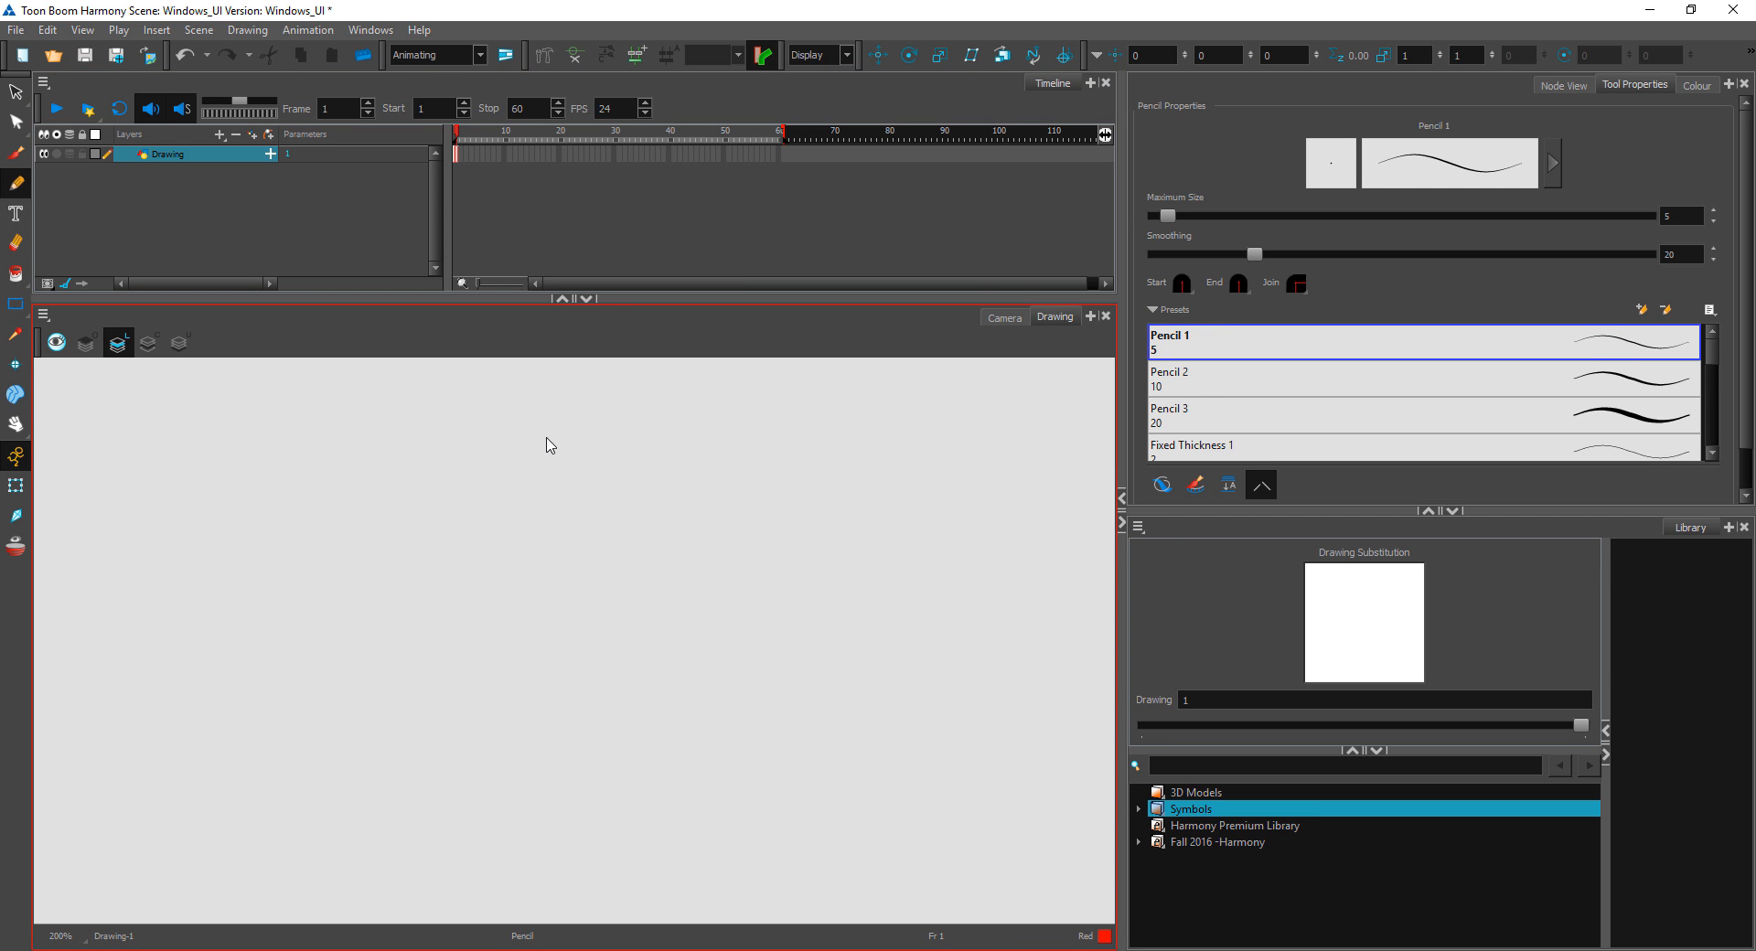
mouse_move(545, 440)
mouse_down()
mouse_move(549, 570)
mouse_move(618, 555)
mouse_move(627, 487)
mouse_move(550, 442)
mouse_up()
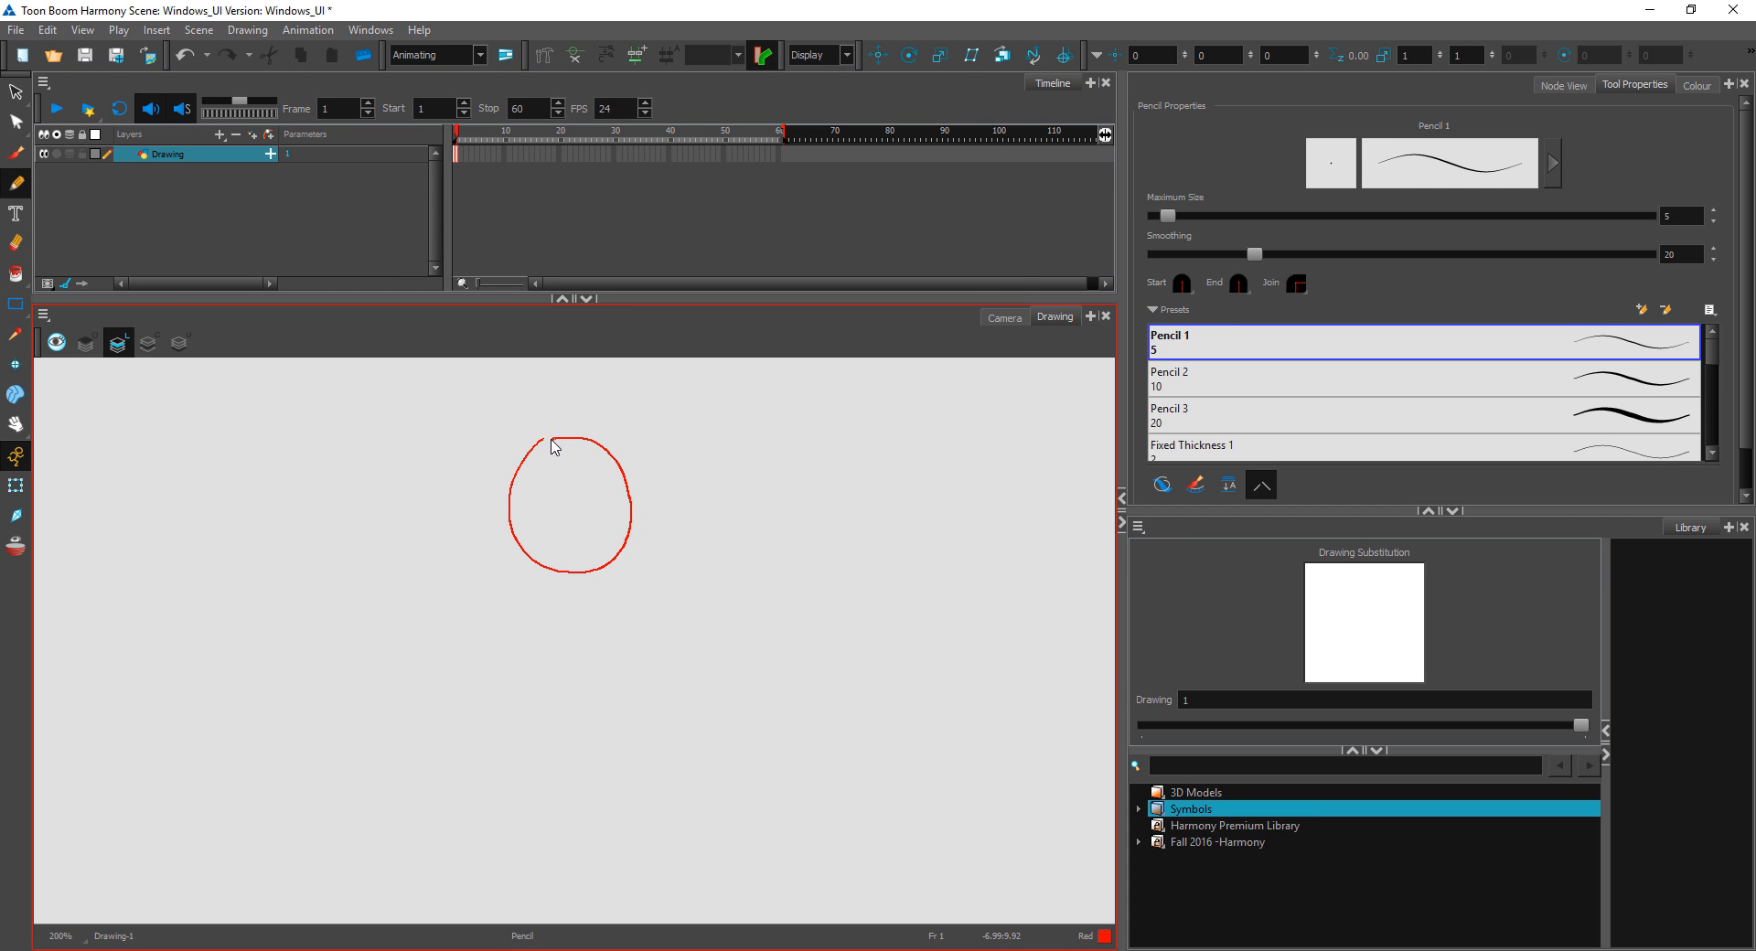
Step: Set the Paint tool to Close Large Gap and fill the small circle with Red
click(16, 273)
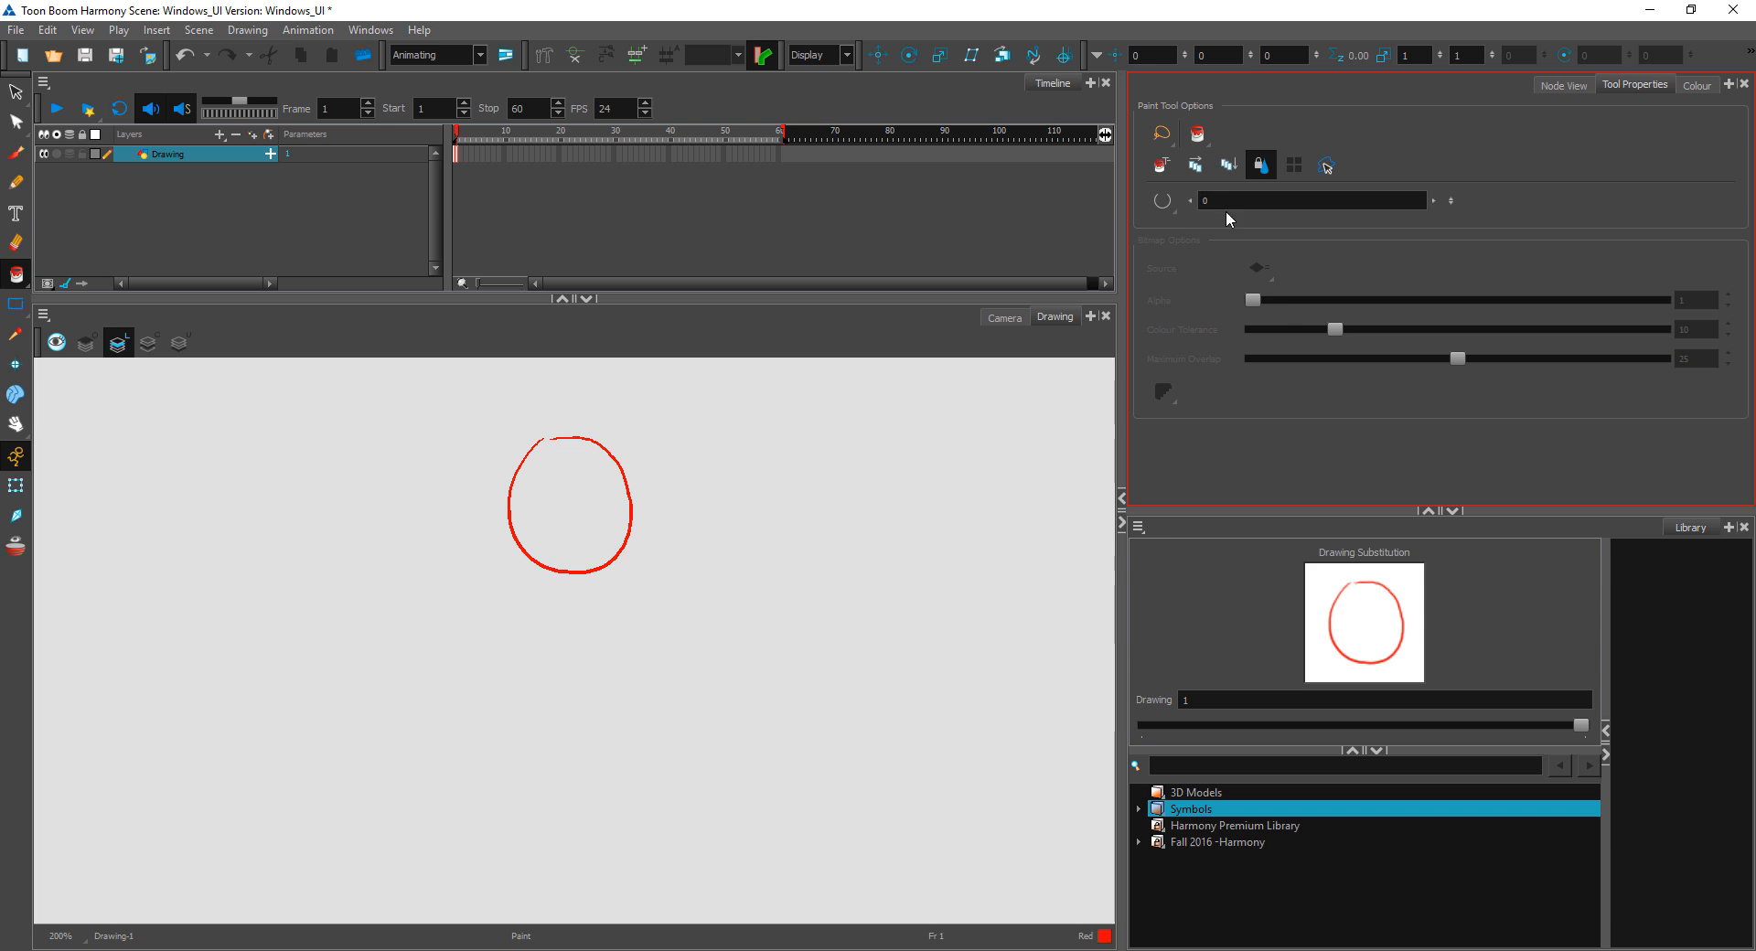
click(1164, 201)
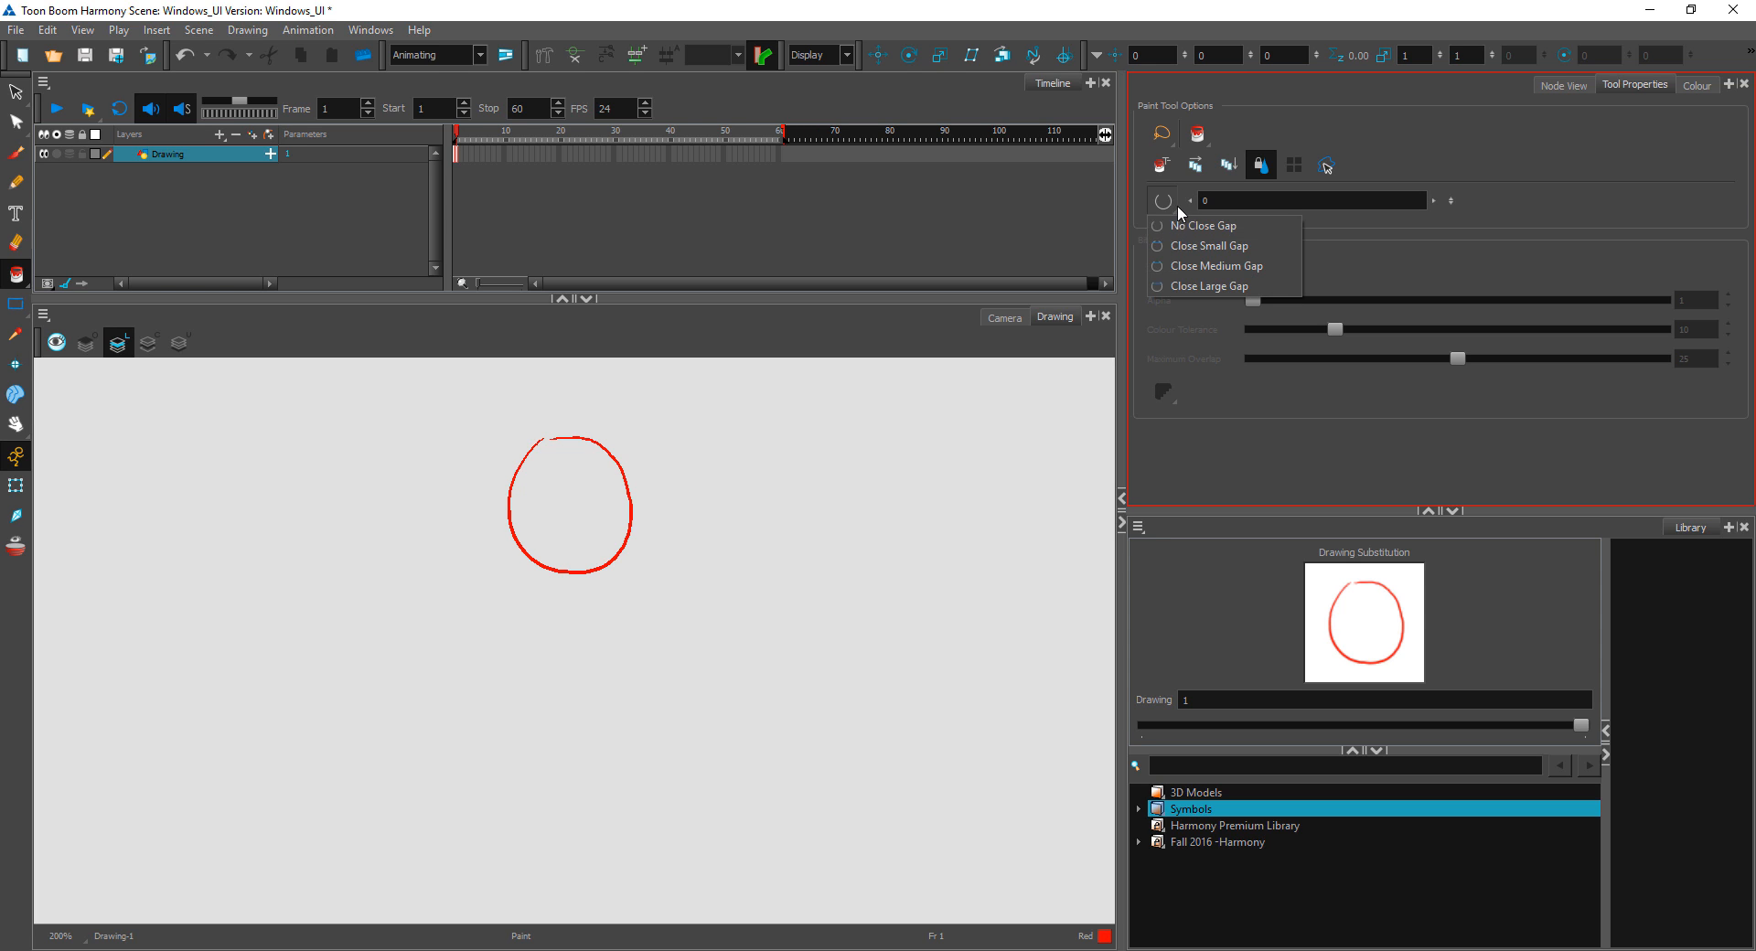
click(1224, 287)
click(613, 496)
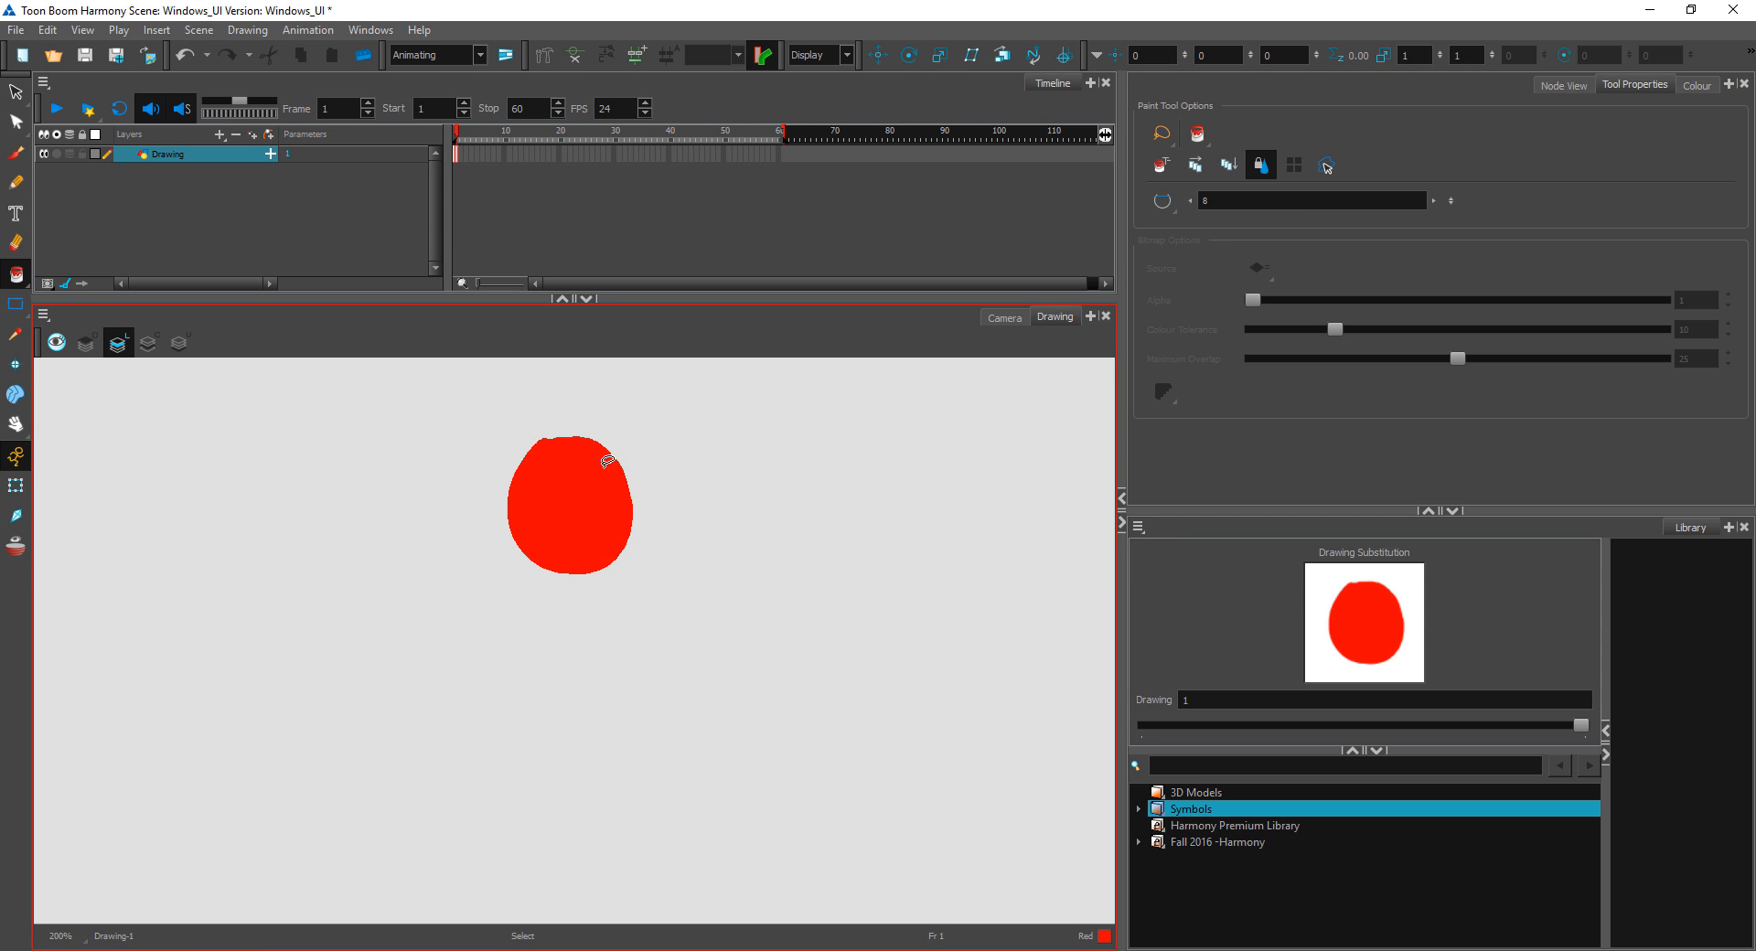
Step: Undo the fill and erase the upper part of the circle's outline to leave a wide gap
key(ctrl+z)
click(16, 242)
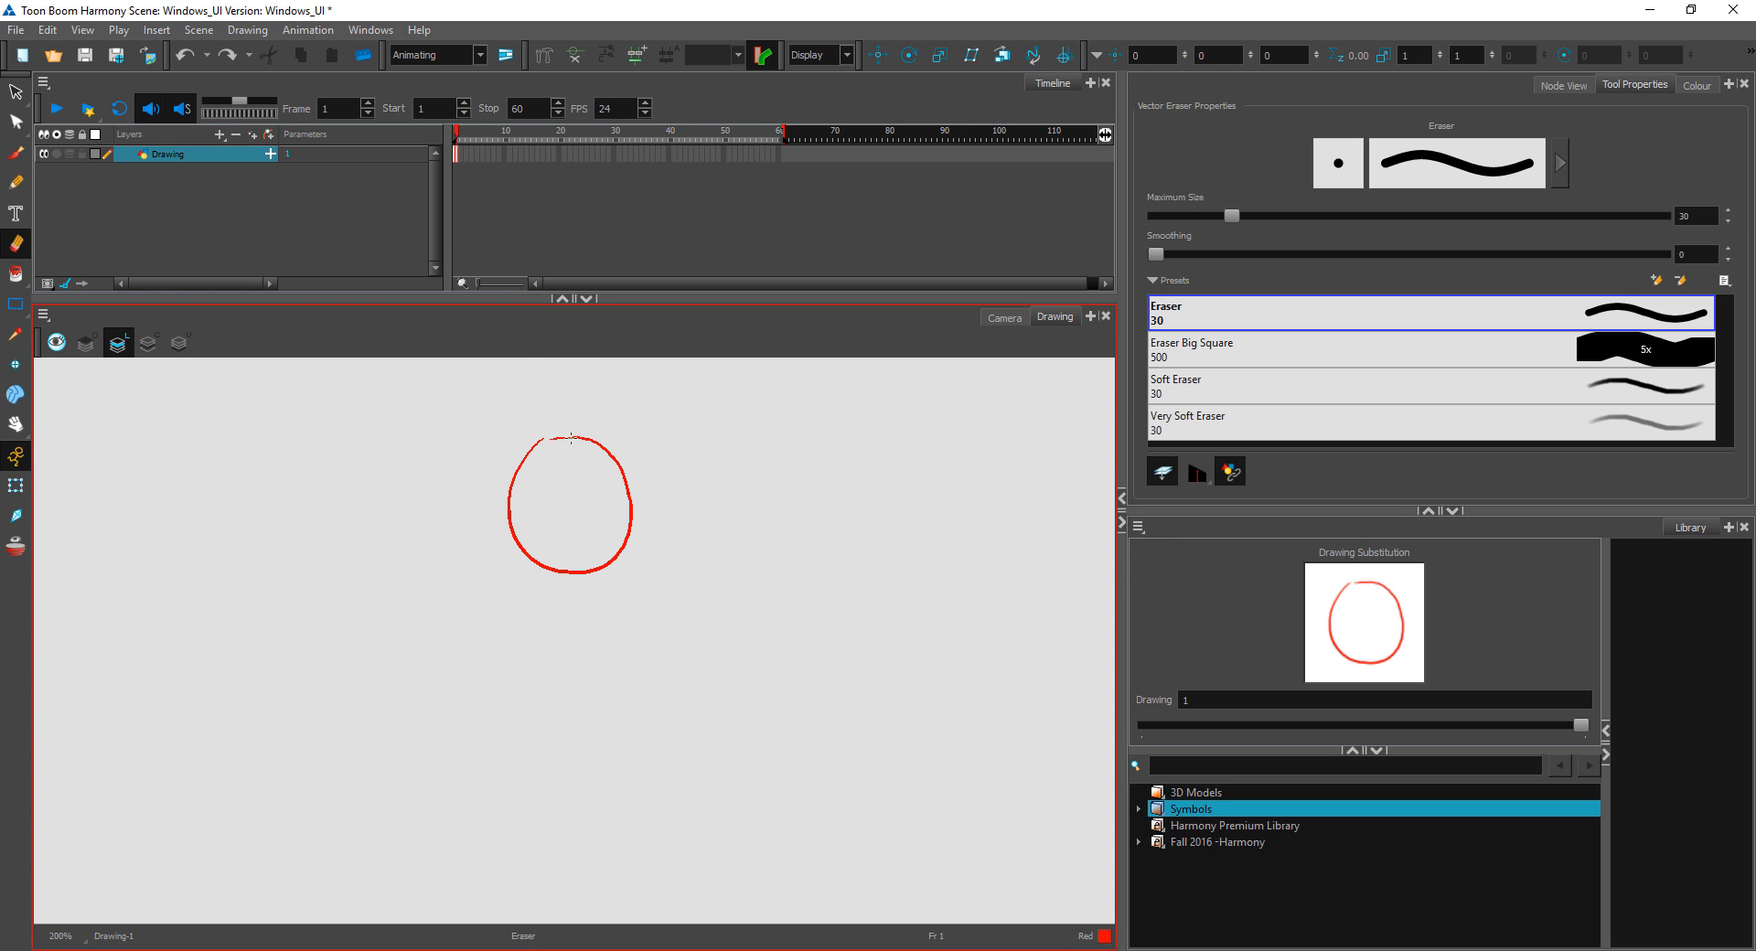
drag(571, 438, 615, 460)
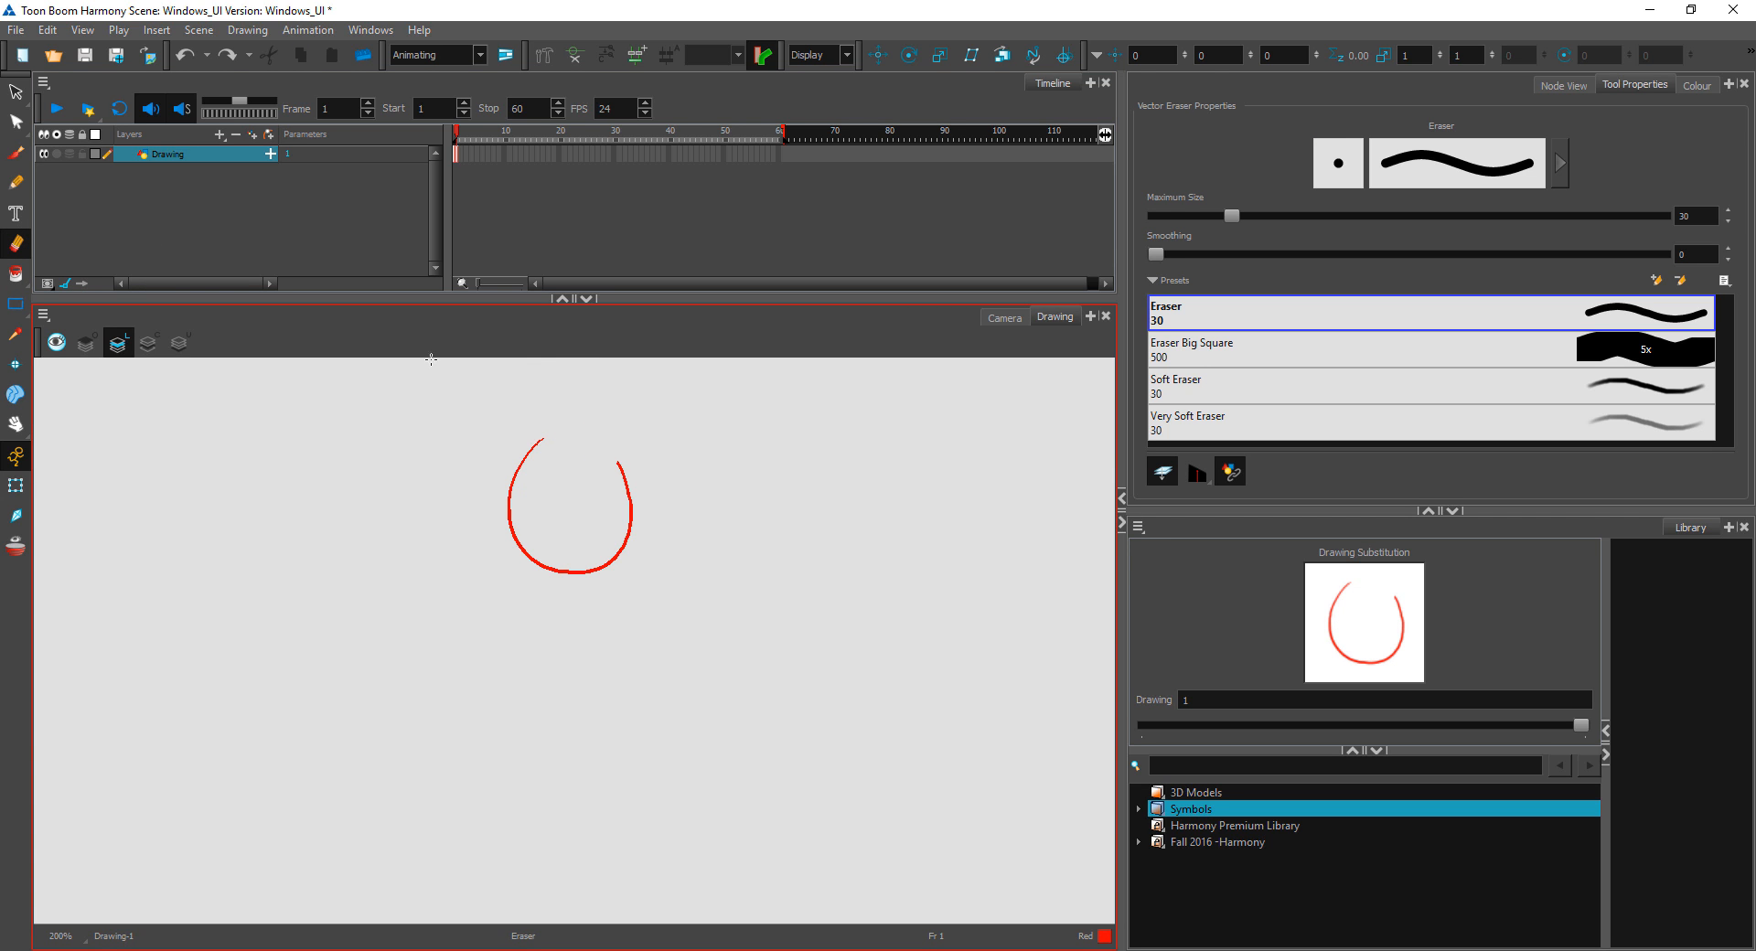
Step: Draw an invisible line across the circle's gap with the Stroke tool and stop the hidden-stroke message from showing again
click(15, 273)
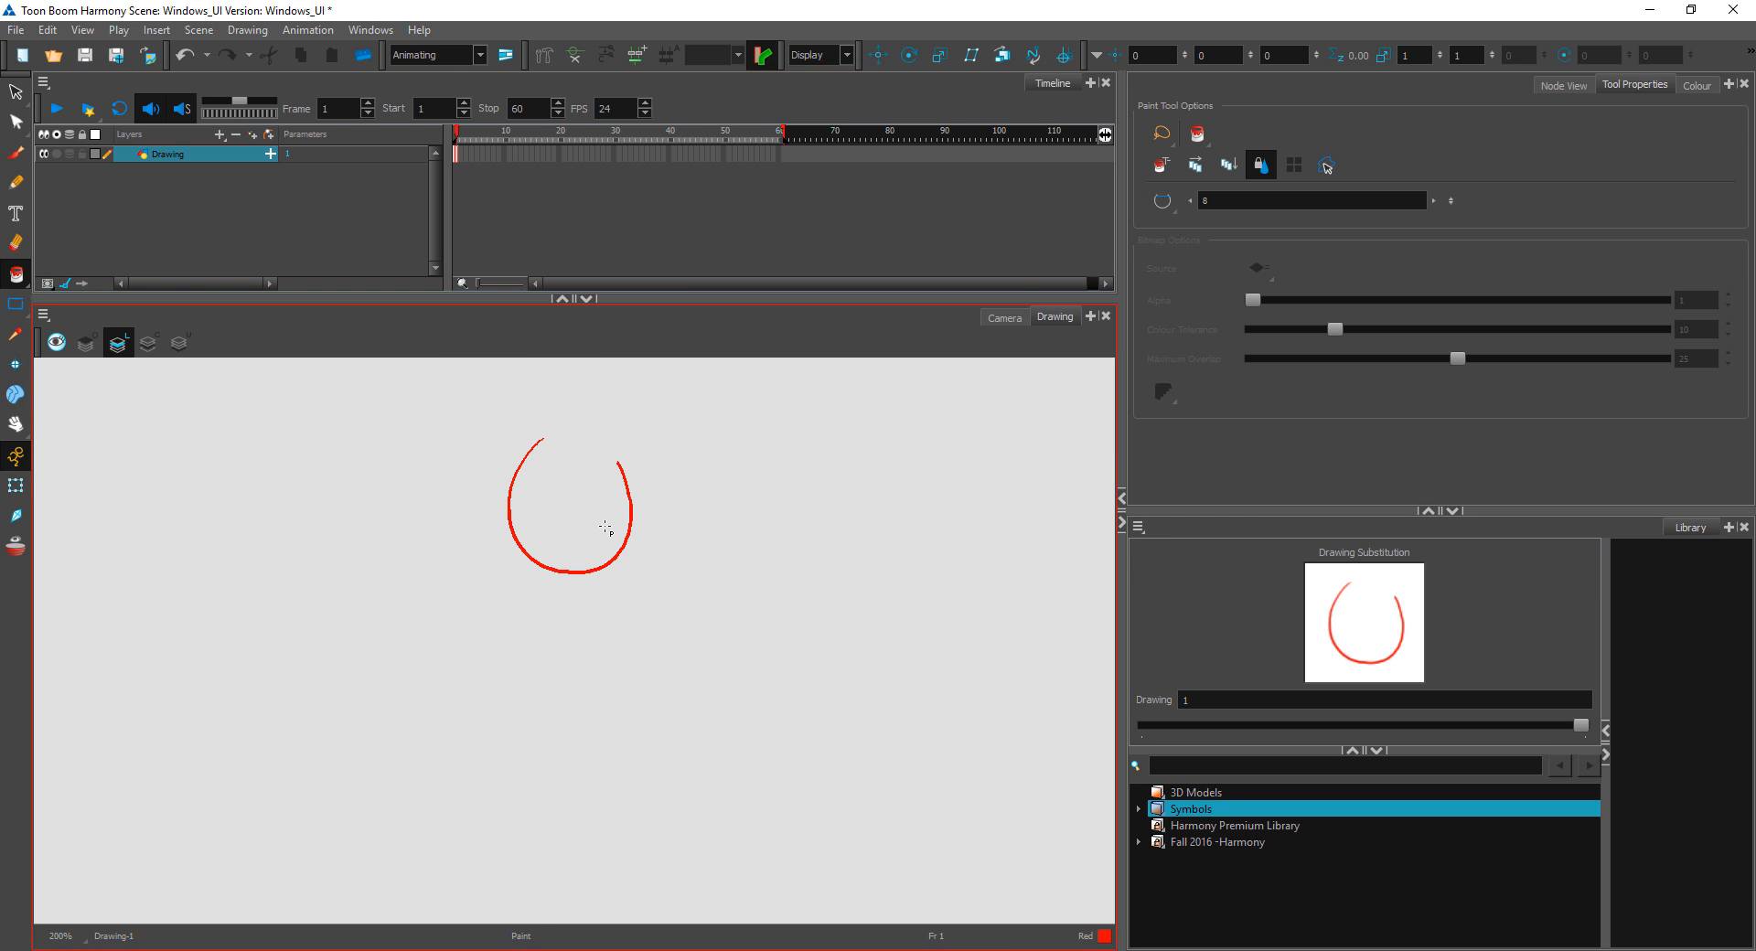
click(19, 276)
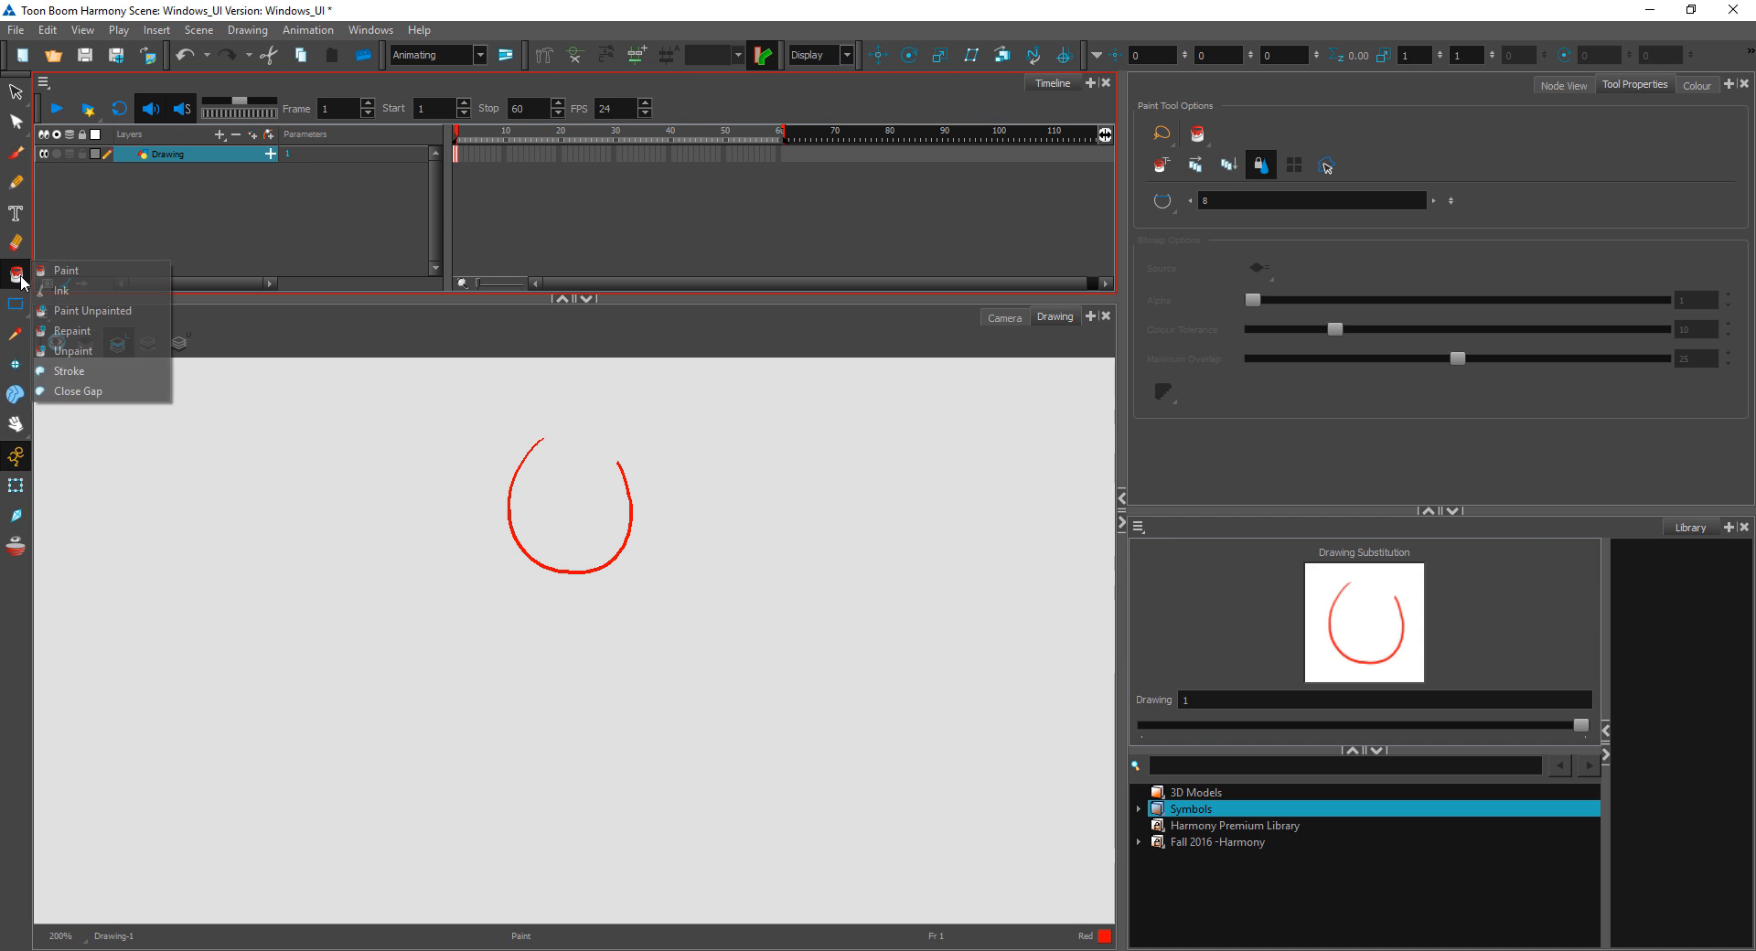
click(122, 373)
drag(528, 437, 643, 476)
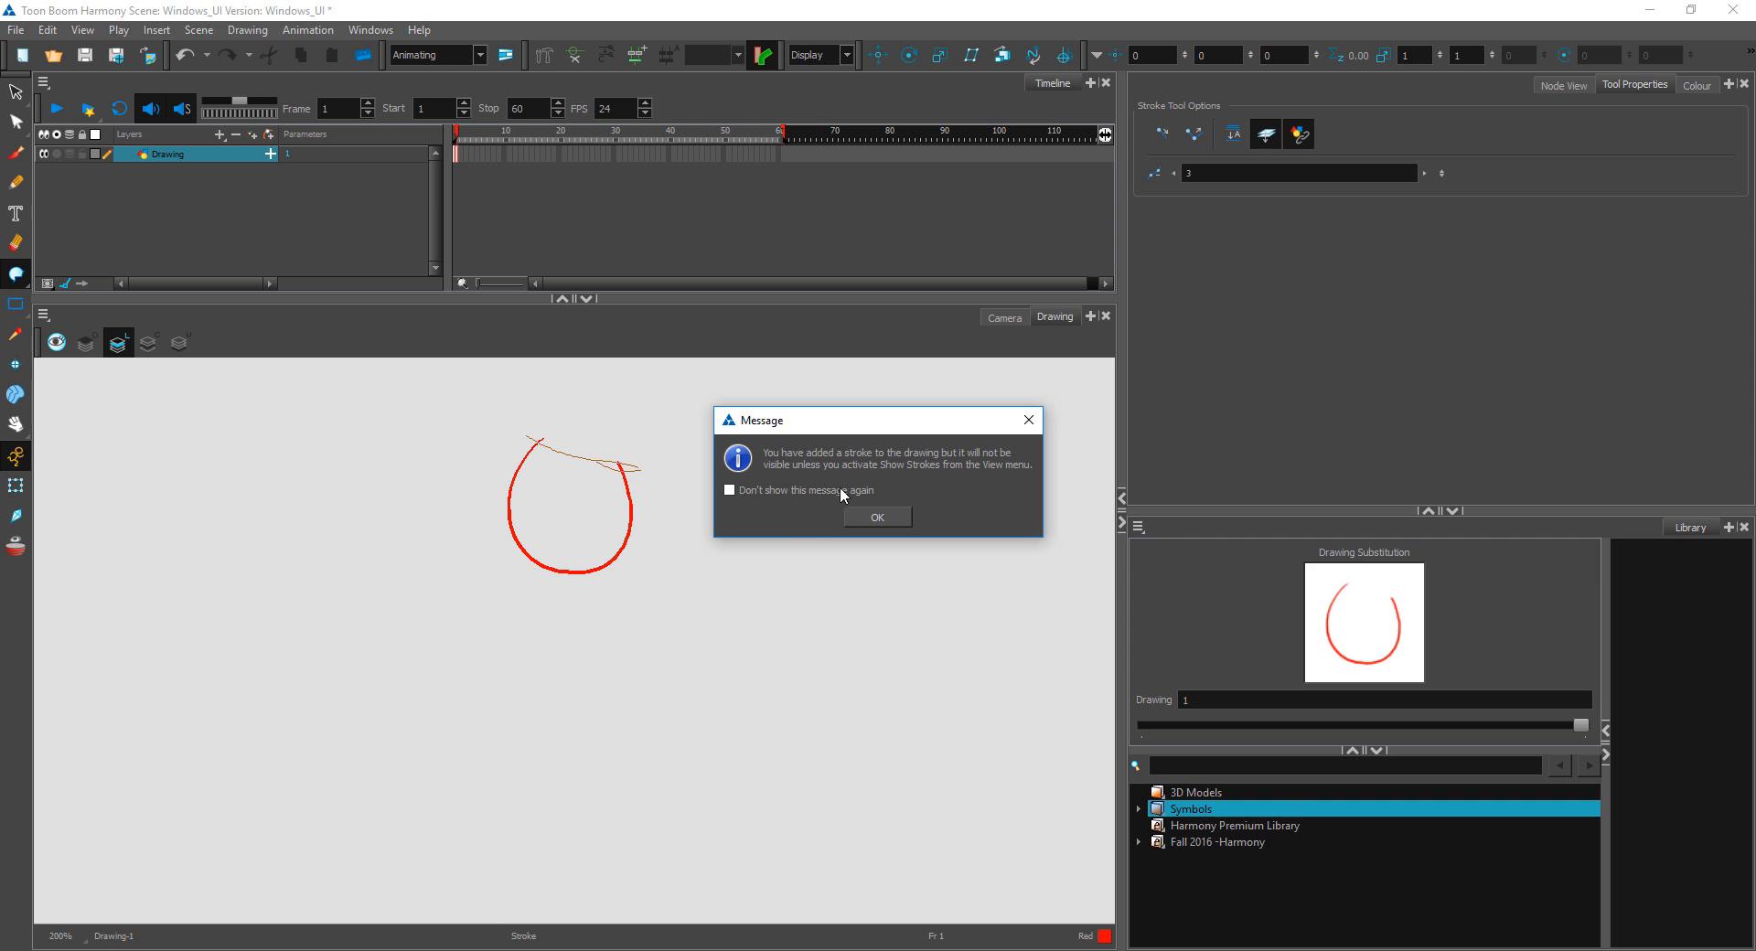
click(789, 492)
click(895, 518)
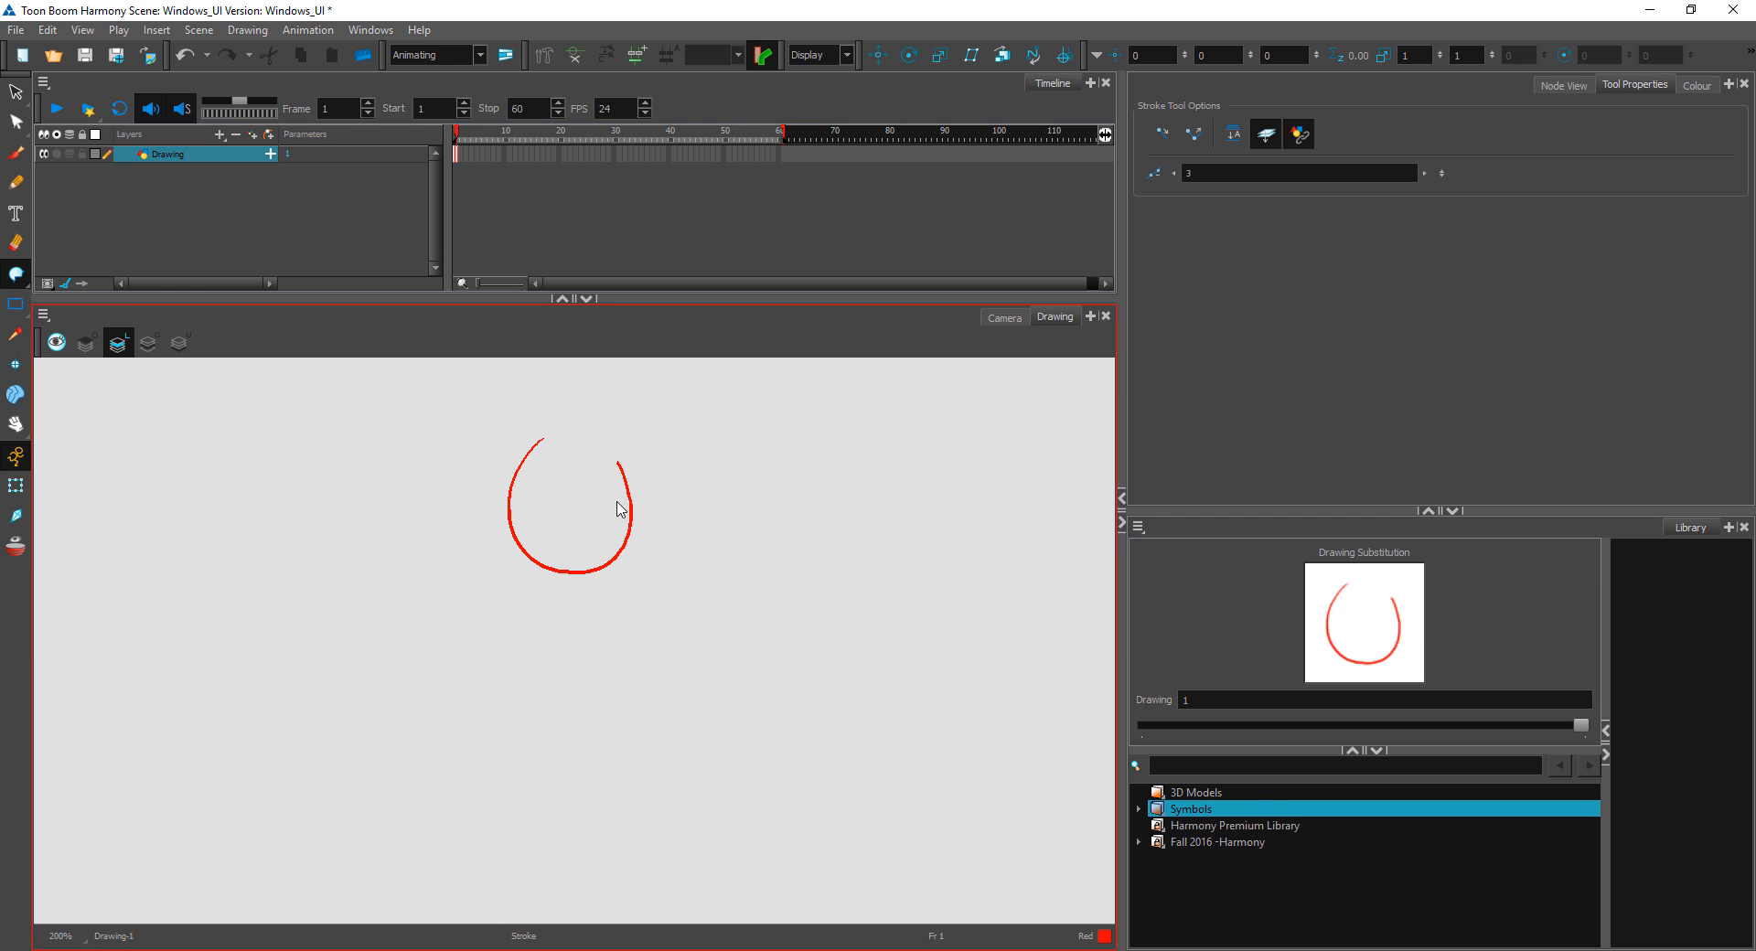
Step: Fill the area enclosed by the outline and the invisible stroke with Red using the Paint tool
click(17, 275)
click(69, 280)
click(557, 508)
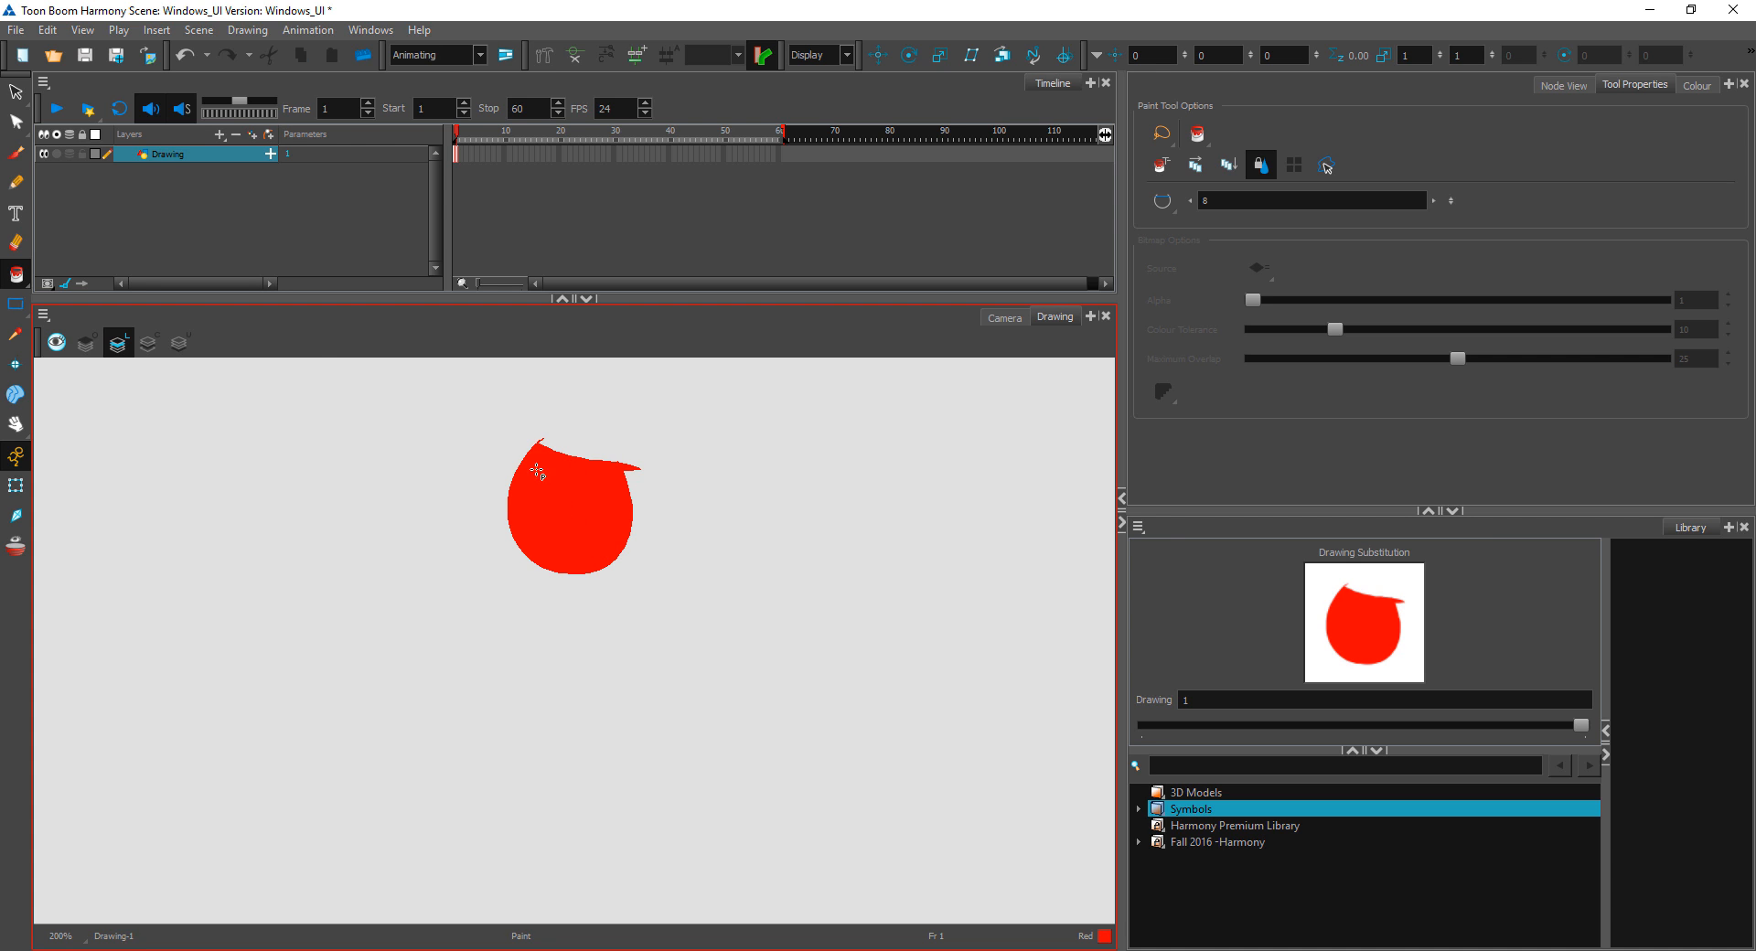
Step: Straighten the filled shape's upper edge by deleting the contour points along the invisible stroke with the Contour Editor
click(16, 121)
click(605, 486)
scroll(694, 501, up, 3)
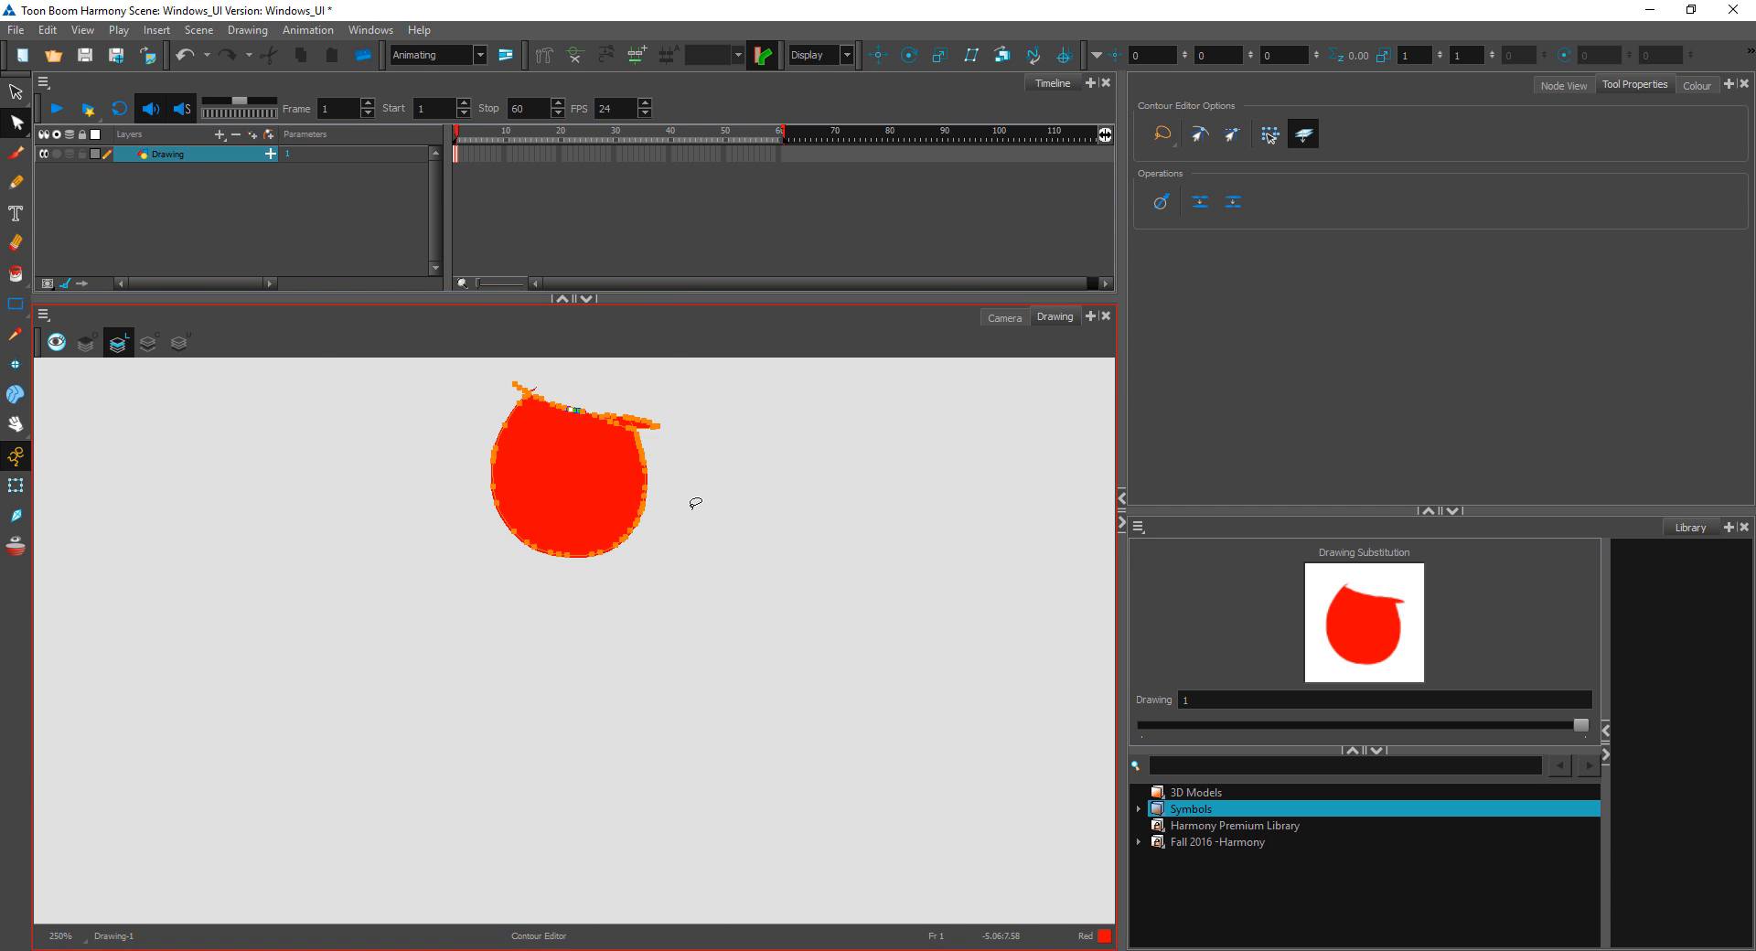
drag(809, 399, 781, 674)
scroll(667, 595, up, 5)
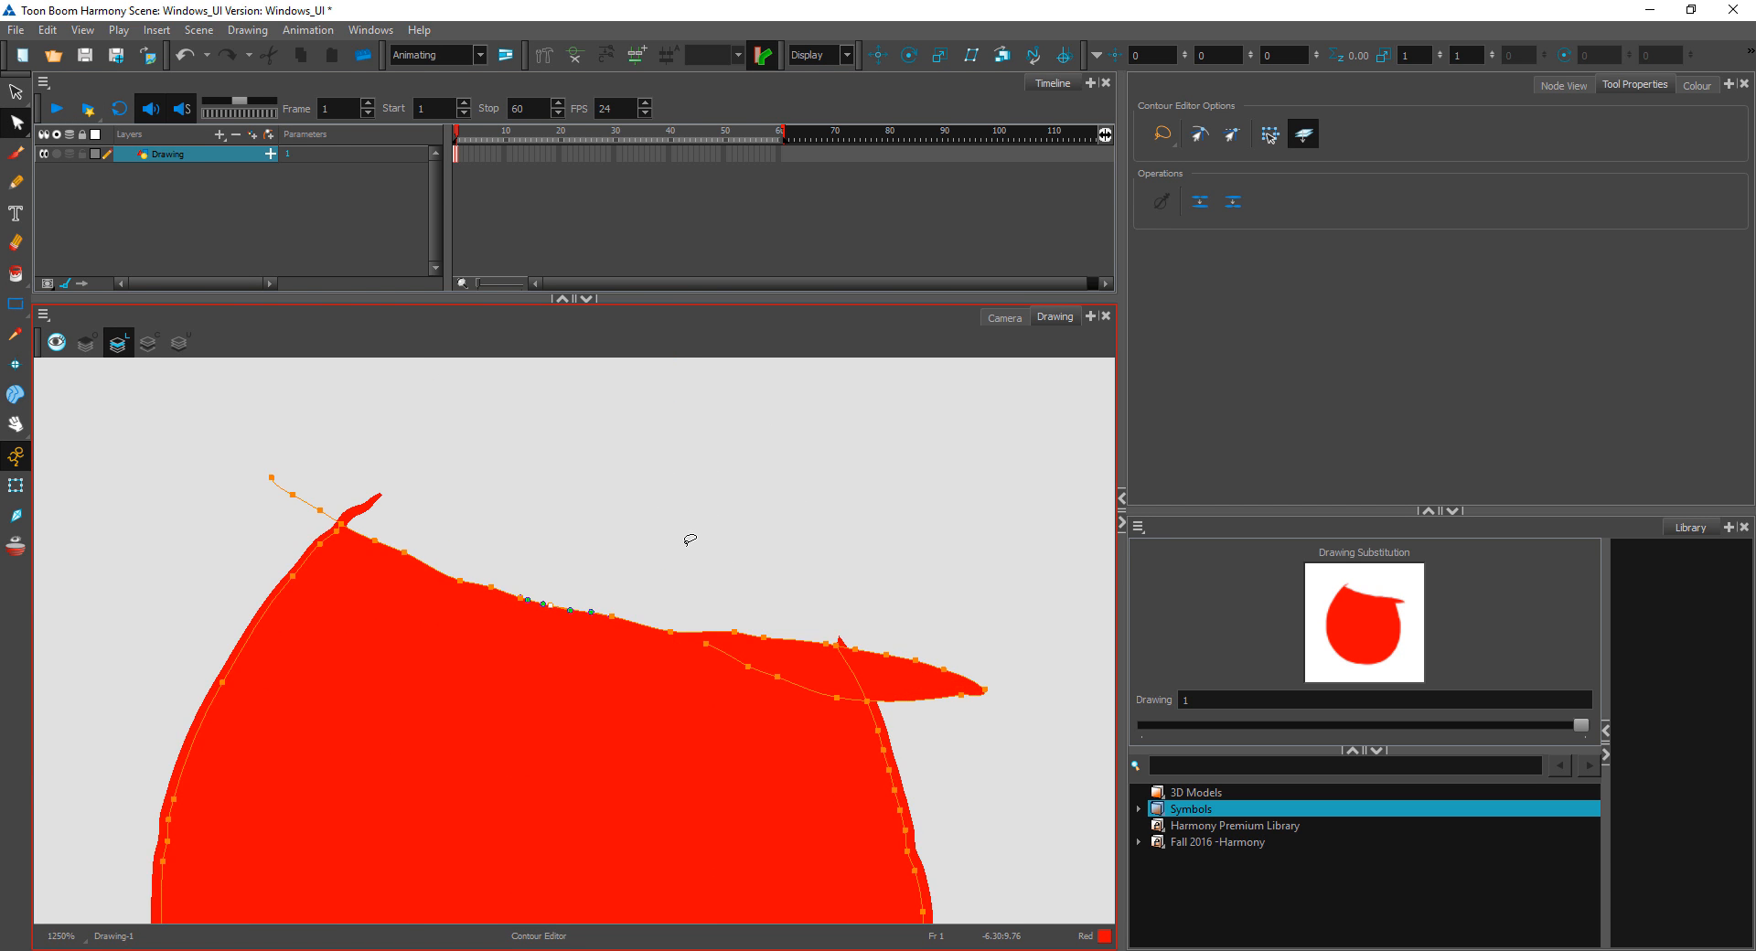
click(533, 606)
mouse_move(382, 547)
mouse_down()
mouse_move(430, 509)
mouse_move(510, 622)
mouse_move(709, 547)
mouse_up()
key(Delete)
mouse_move(769, 631)
mouse_down()
mouse_move(799, 658)
mouse_move(772, 629)
mouse_up()
key(Delete)
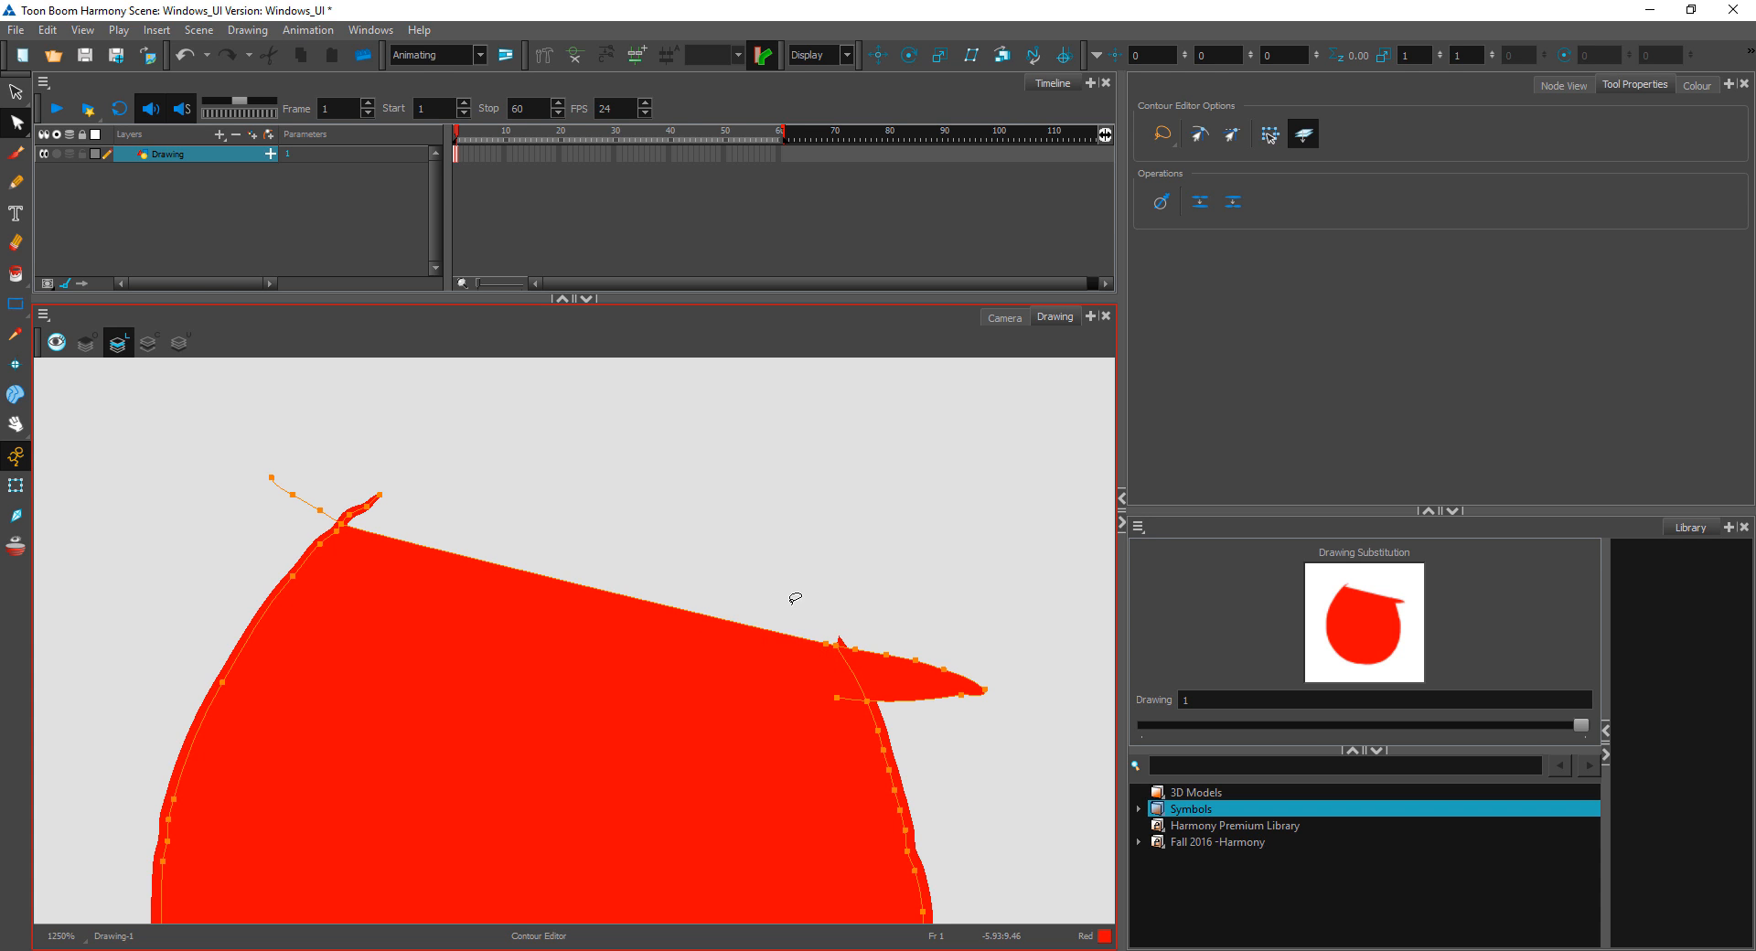
click(466, 459)
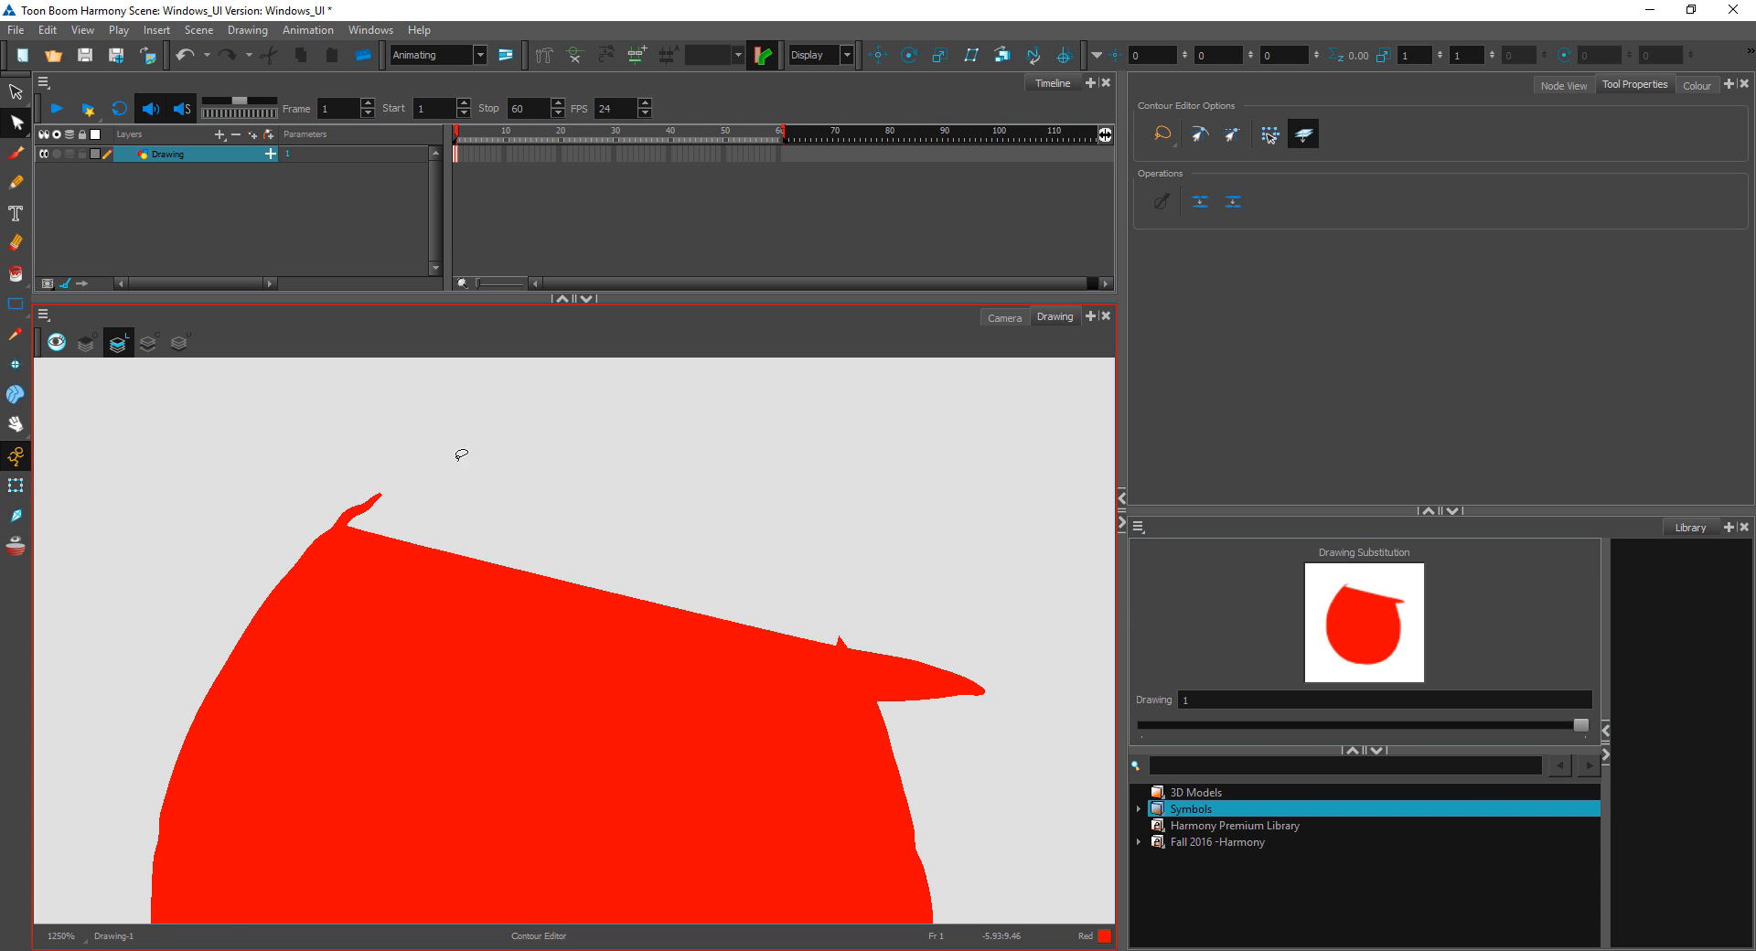
Step: Undo the contour point deletions and the Red fill, and remove the invisible stroke across the gap
scroll(462, 453, down, 3)
key(space)
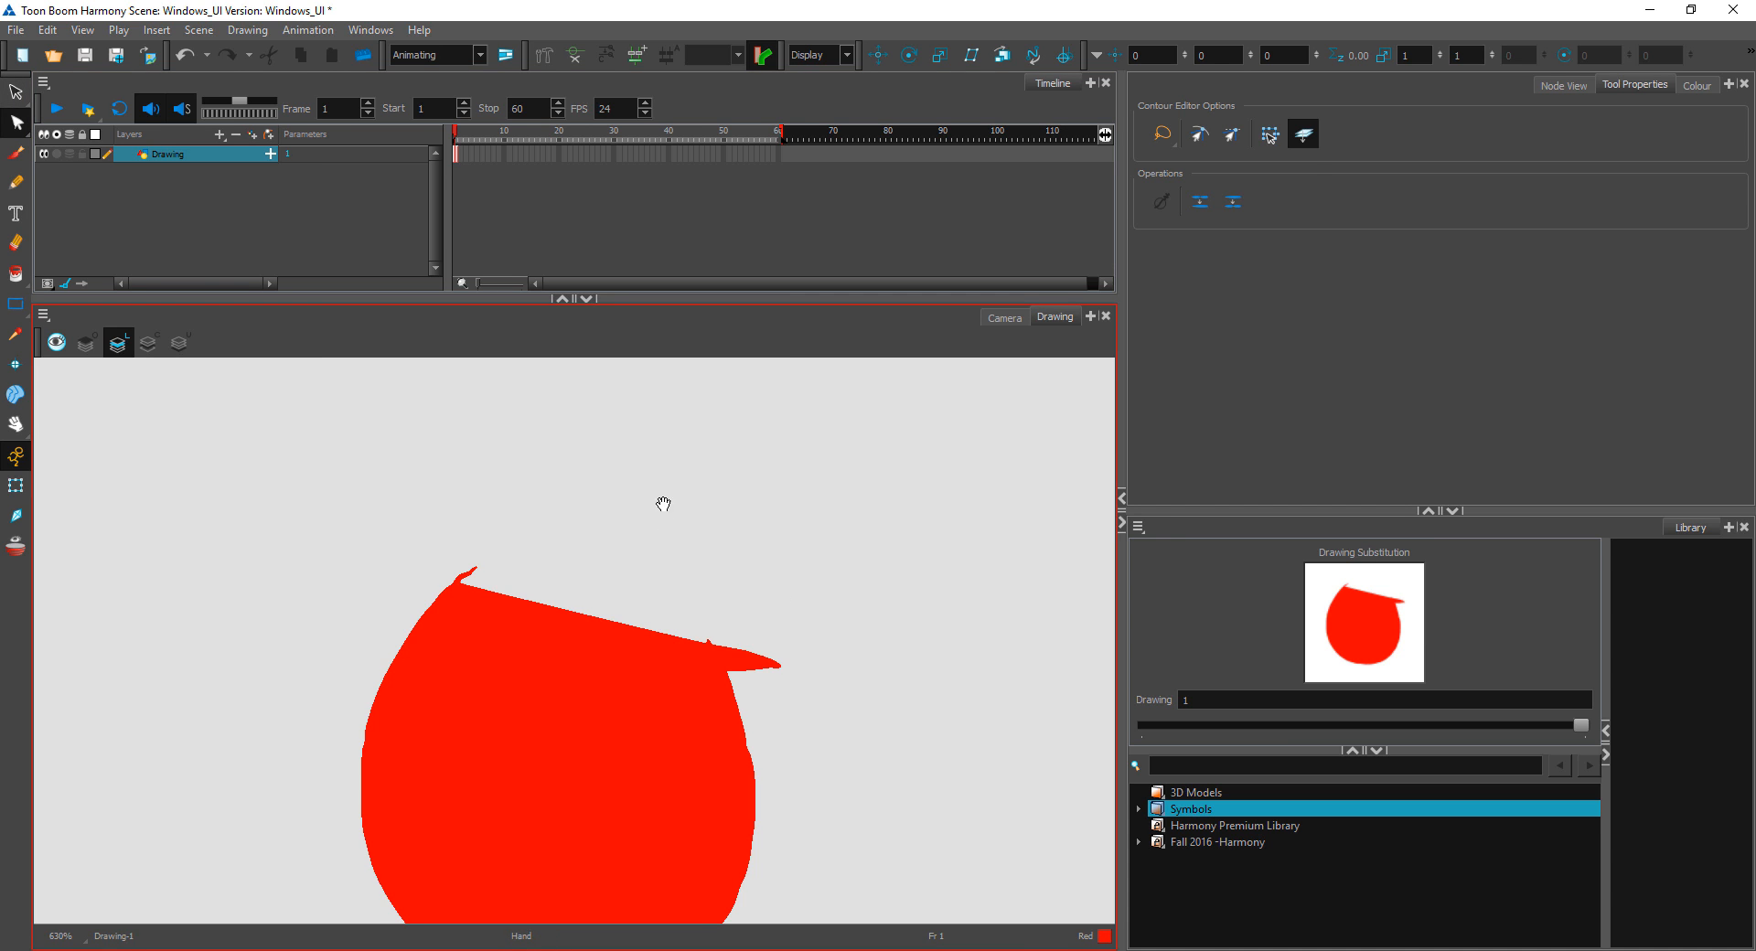
drag(664, 505, 638, 418)
click(17, 94)
key(ctrl+z)
key(ctrl+z)
key(ctrl+z)
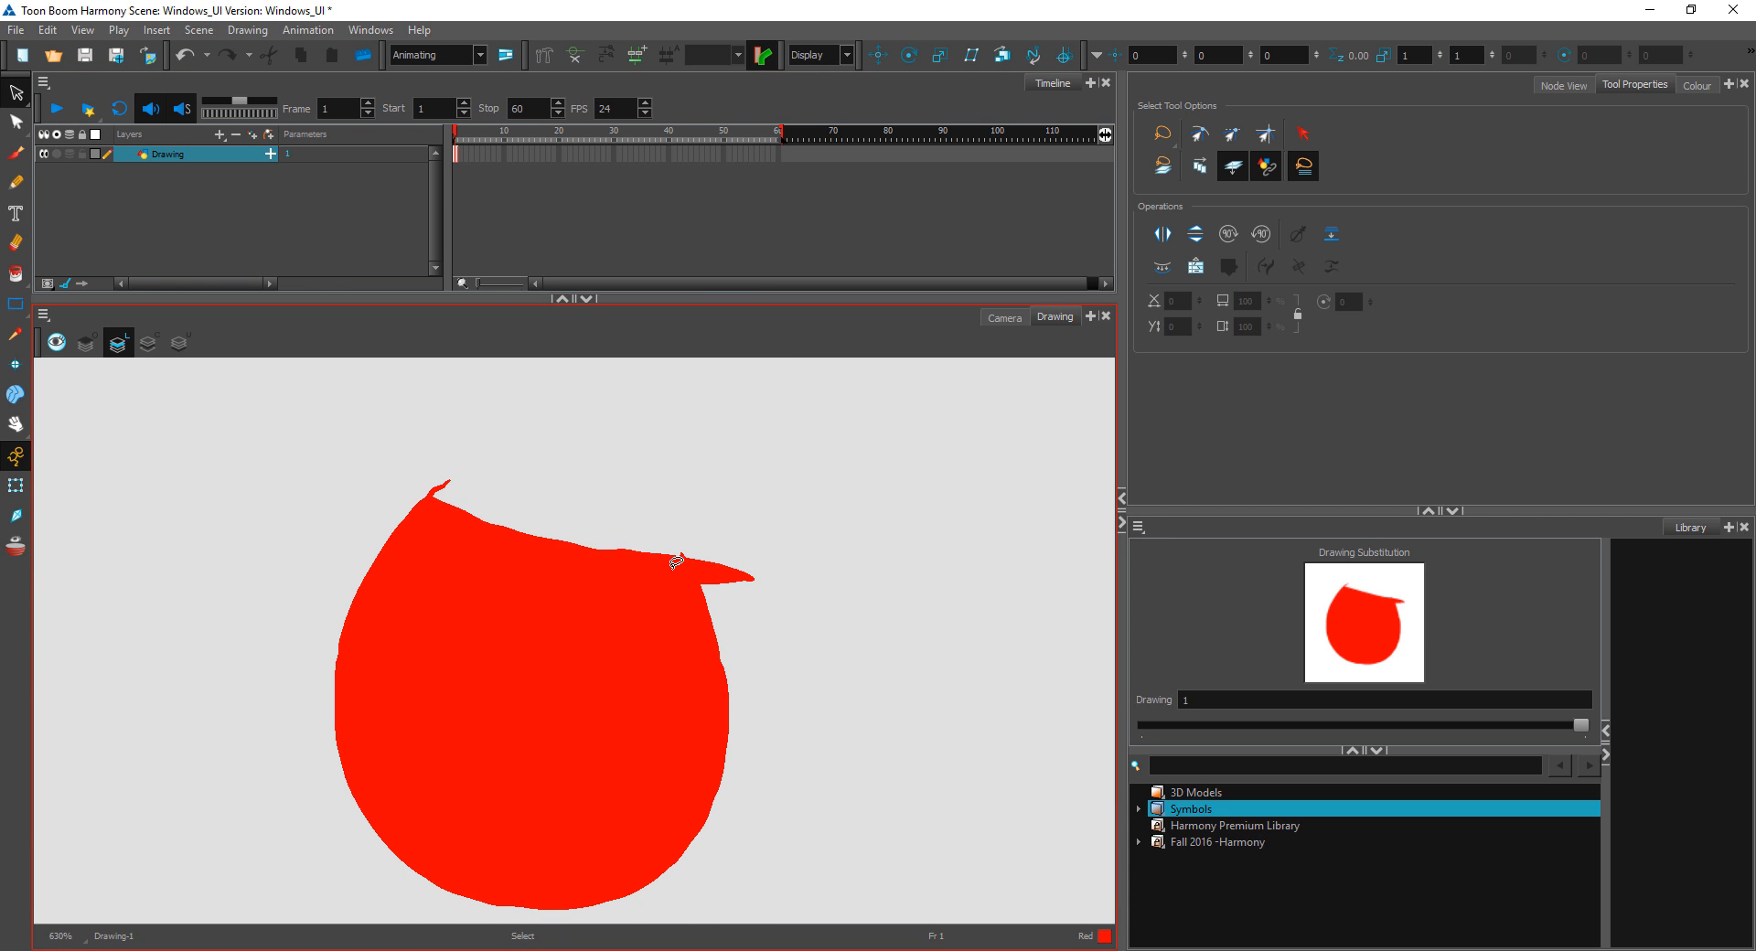
key(ctrl+alt)
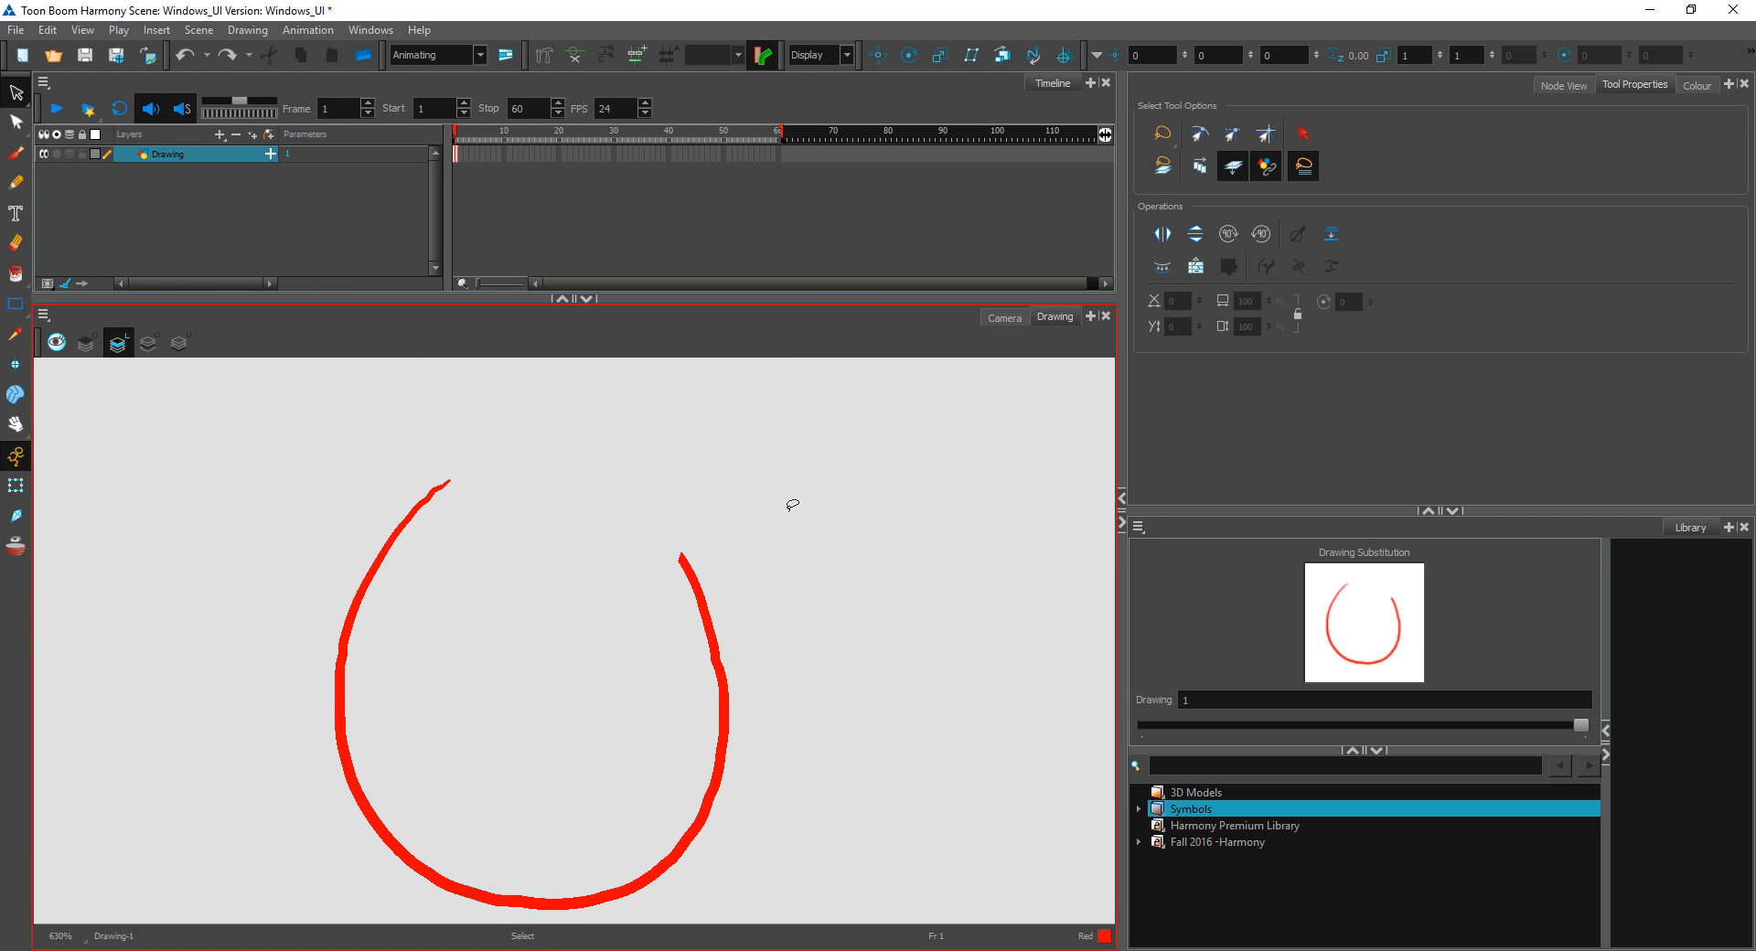
drag(684, 467, 621, 592)
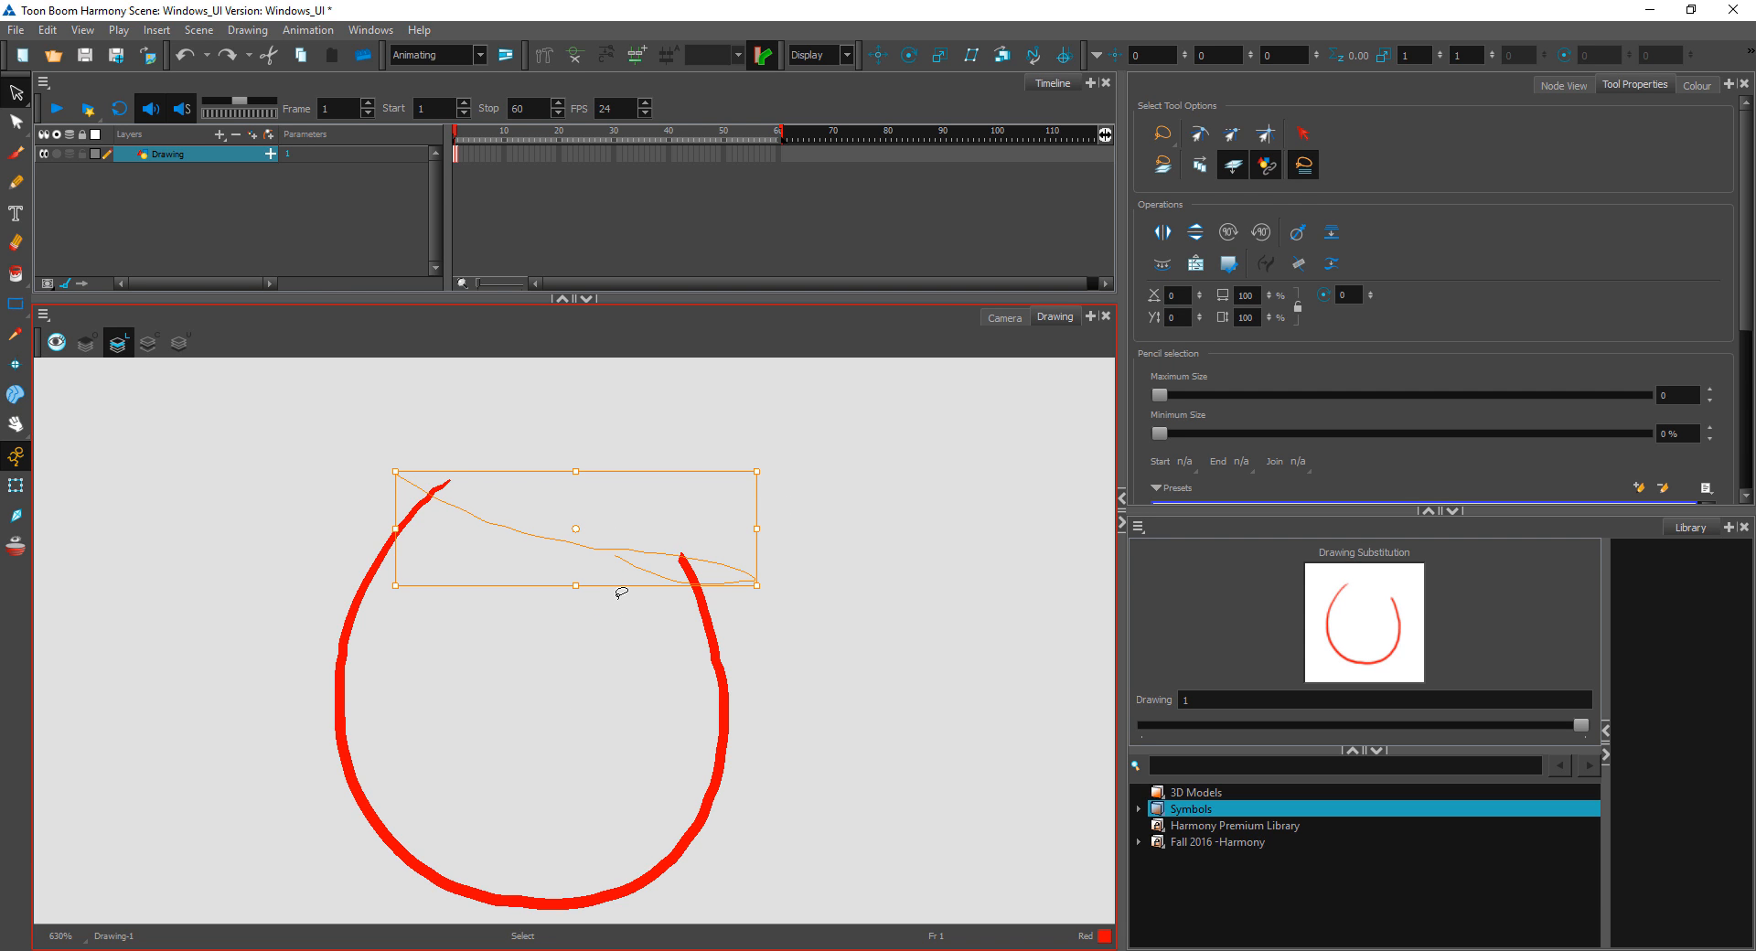
click(675, 401)
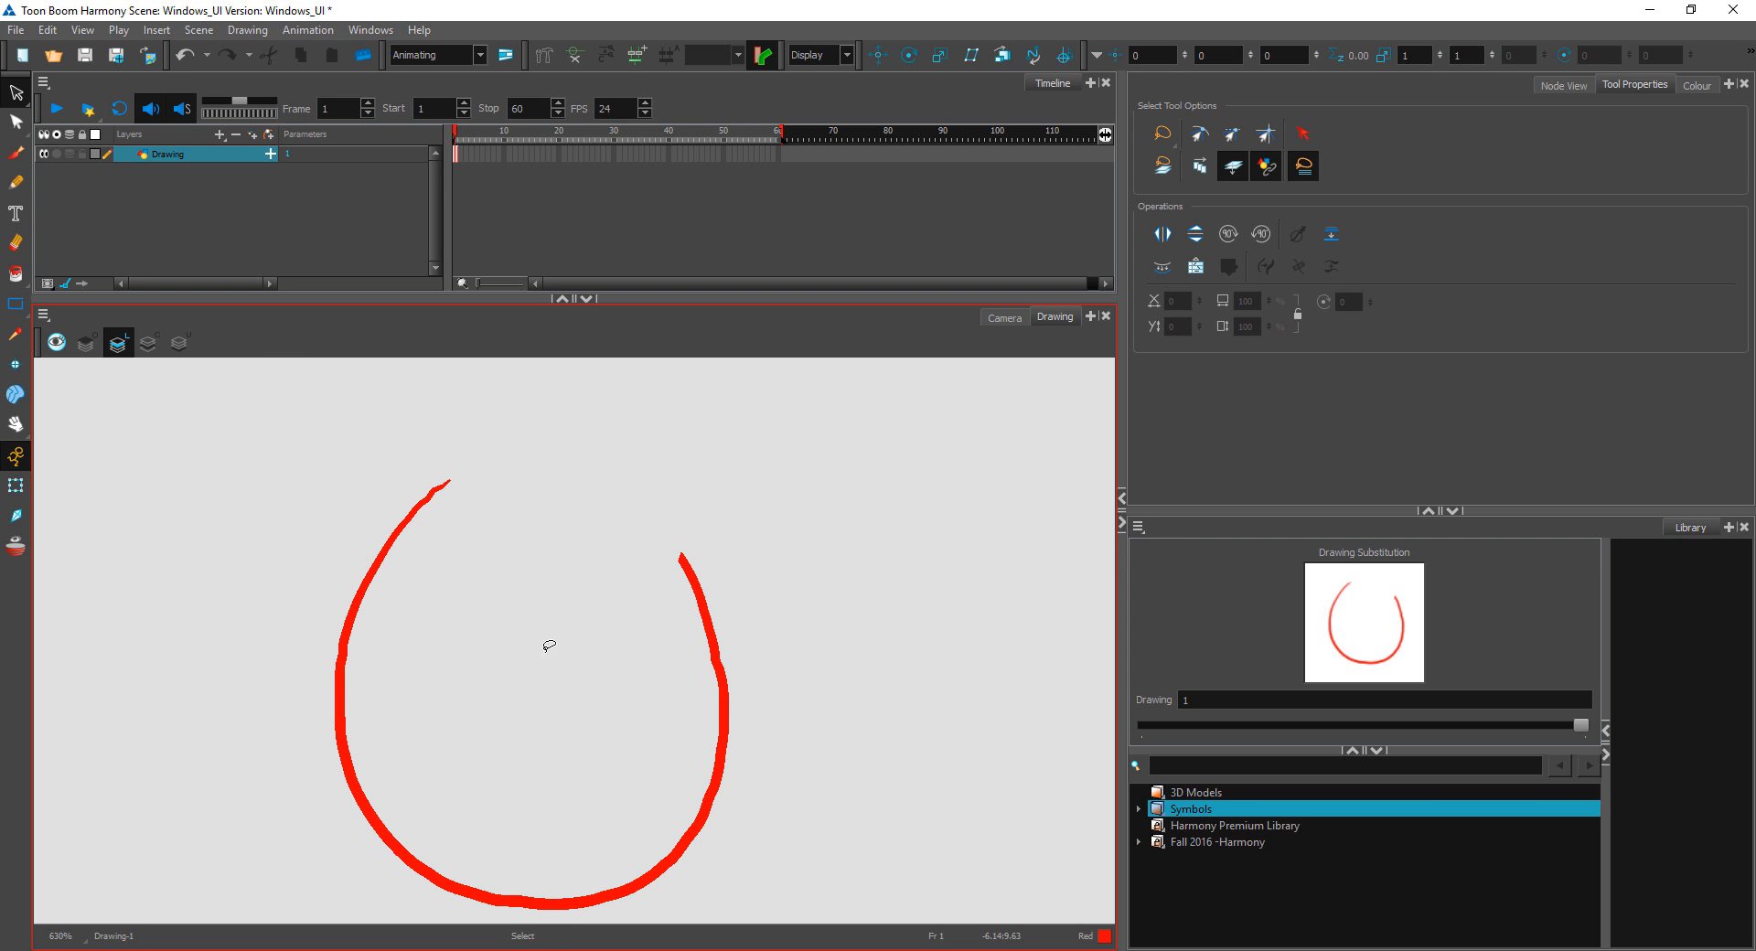
Step: Zoom out and rotate the canvas view back and forth around the open circle
key(ctrl+alt)
key(1)
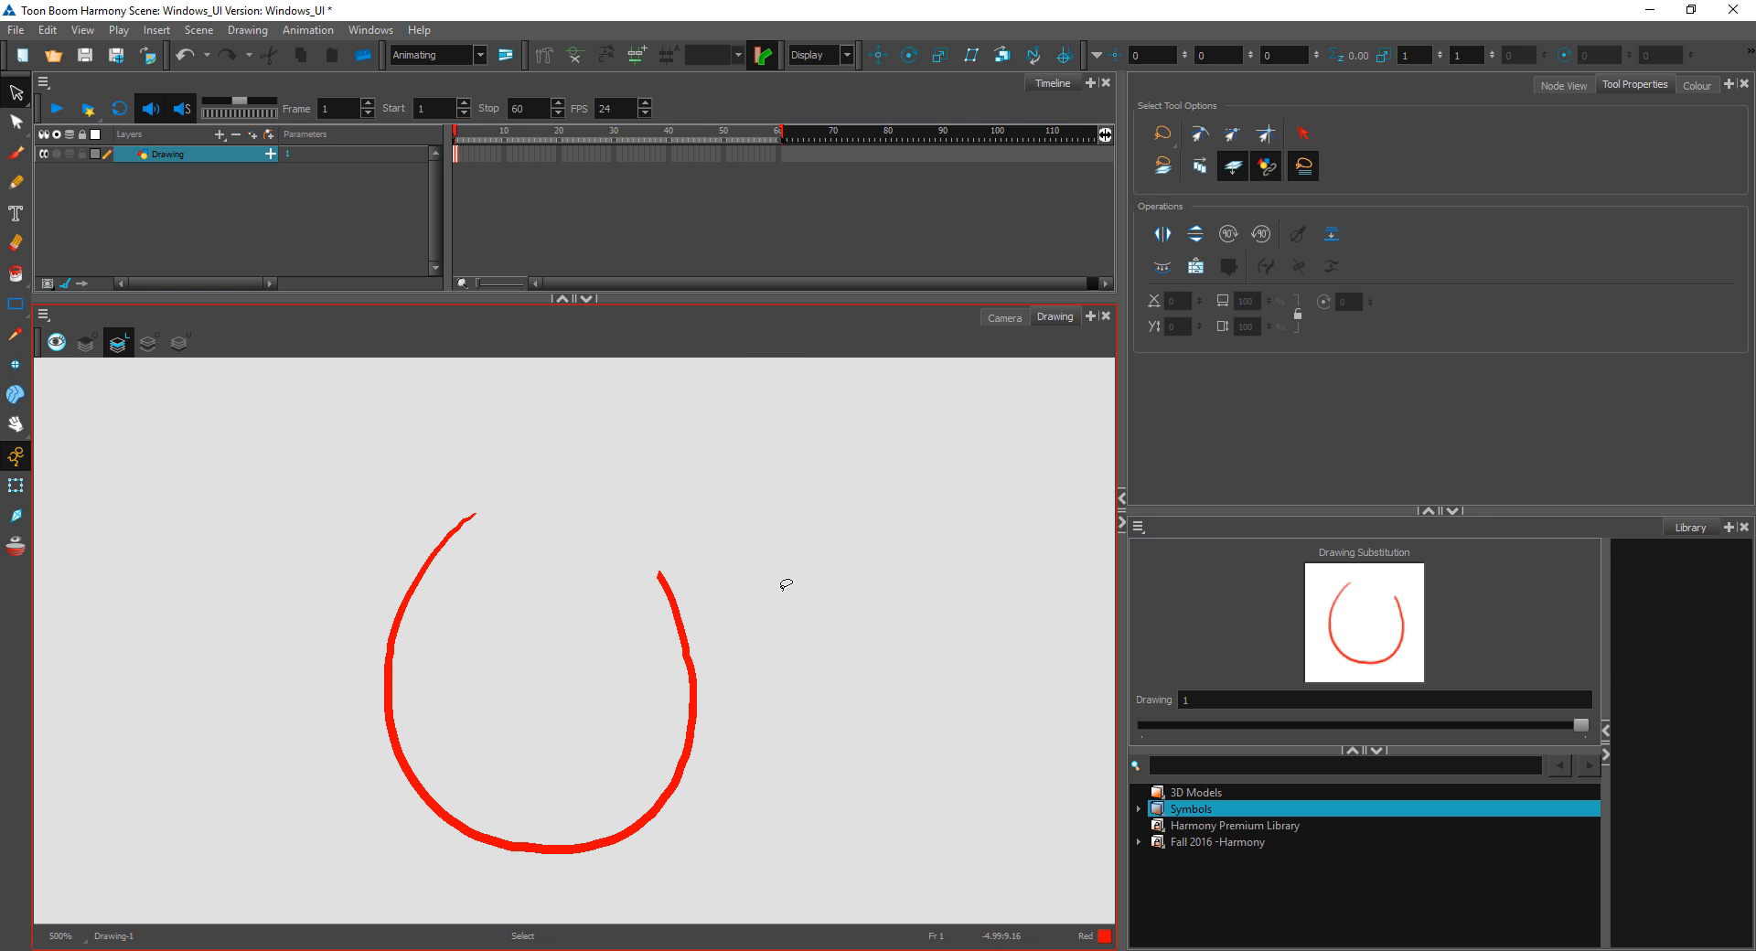
key(2)
key(ctrl+alt)
mouse_move(760, 600)
mouse_down()
mouse_move(689, 451)
mouse_move(796, 776)
mouse_move(584, 824)
mouse_up()
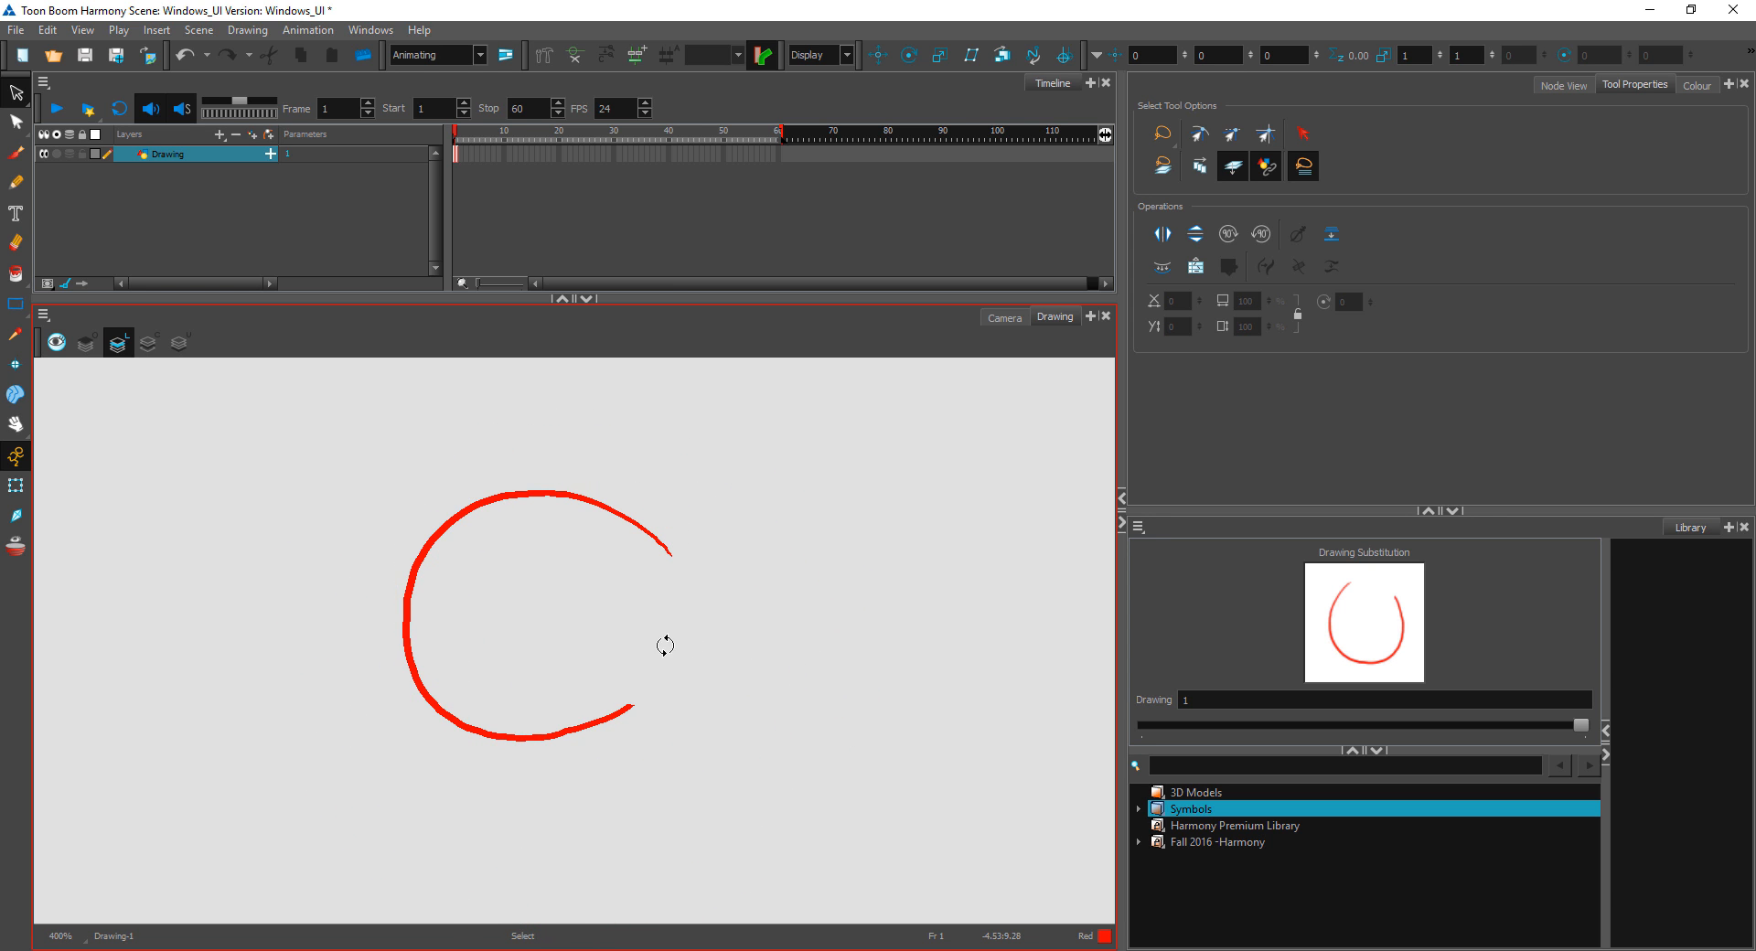
key(ctrl+alt)
mouse_move(664, 646)
mouse_down()
mouse_move(796, 470)
mouse_move(875, 639)
mouse_move(490, 588)
mouse_move(543, 576)
mouse_up()
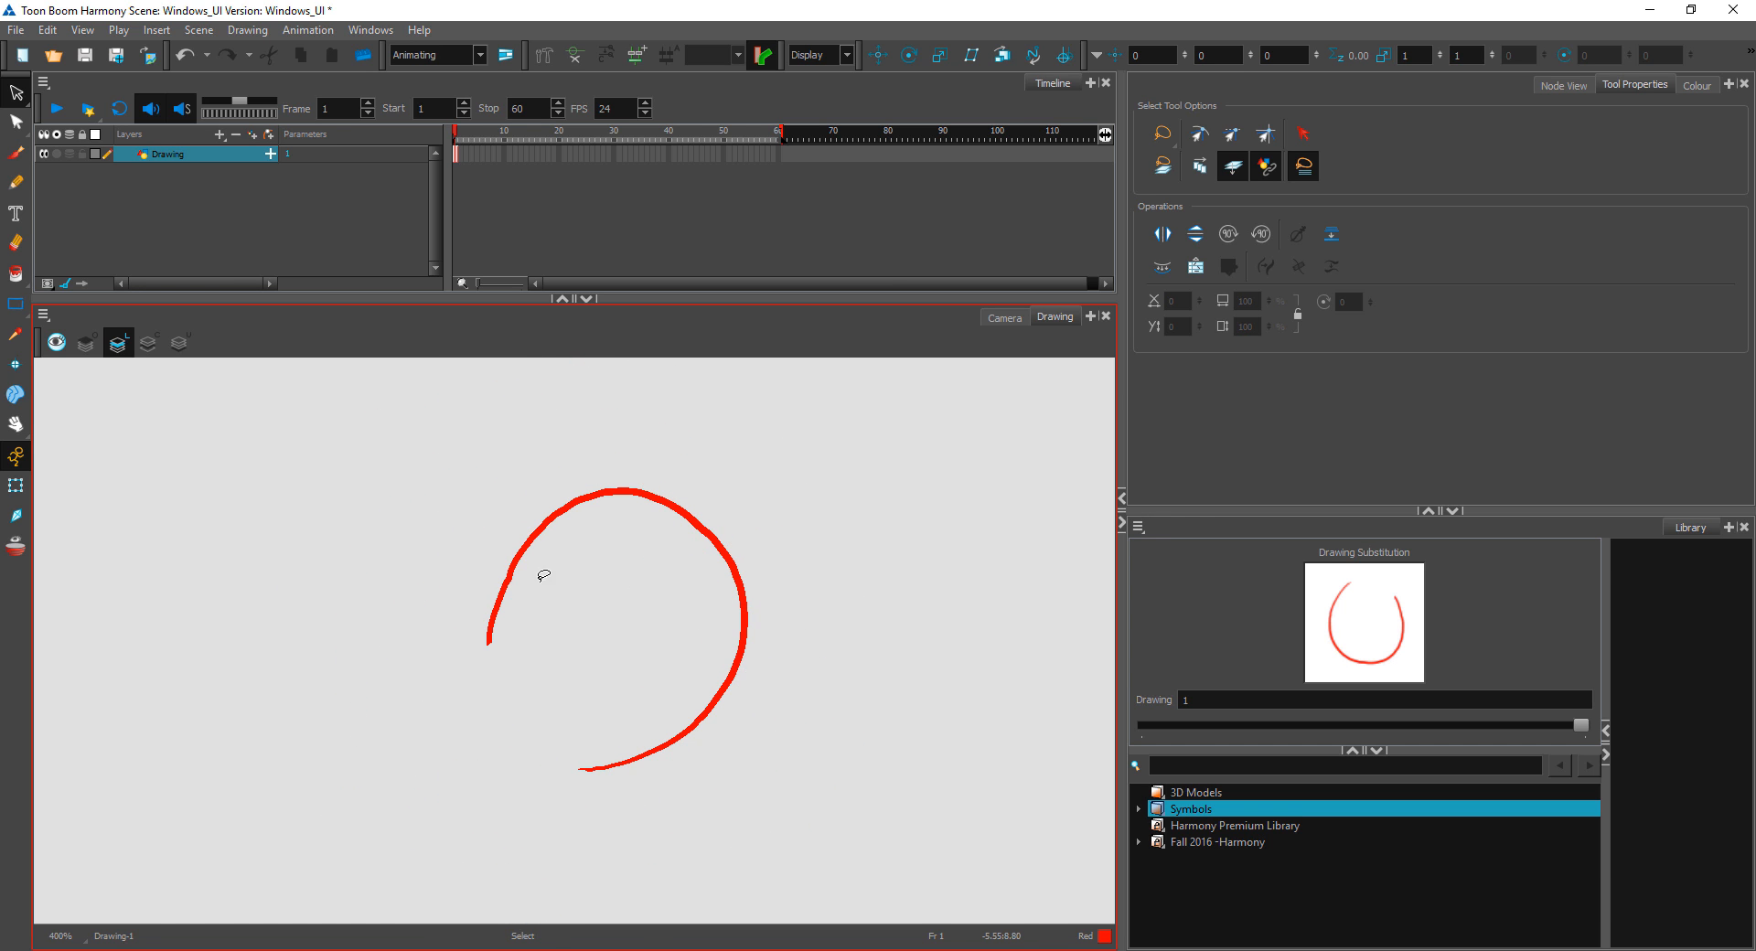
key(ctrl+alt)
mouse_move(345, 555)
mouse_down()
mouse_move(869, 640)
mouse_move(604, 667)
mouse_up()
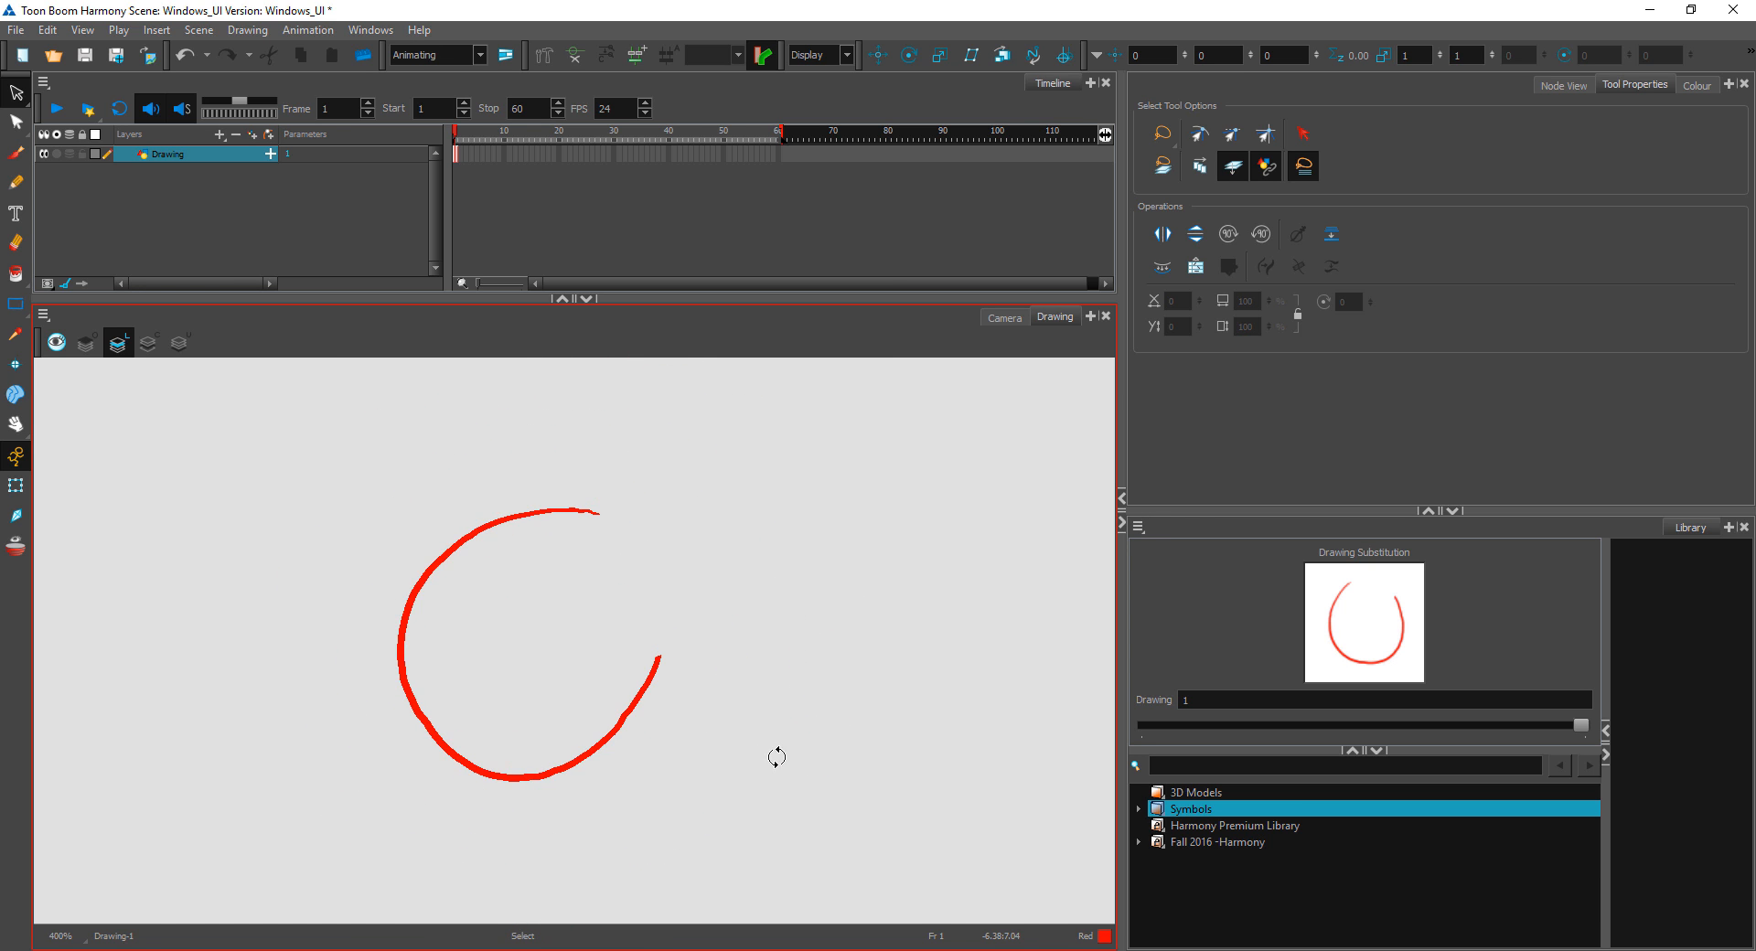
key(ctrl+alt)
mouse_move(772, 753)
mouse_down()
mouse_move(663, 434)
mouse_move(804, 513)
mouse_move(787, 815)
mouse_move(835, 729)
mouse_move(811, 510)
mouse_move(577, 478)
mouse_move(827, 757)
mouse_move(878, 717)
mouse_move(700, 437)
mouse_up()
drag(889, 663, 823, 529)
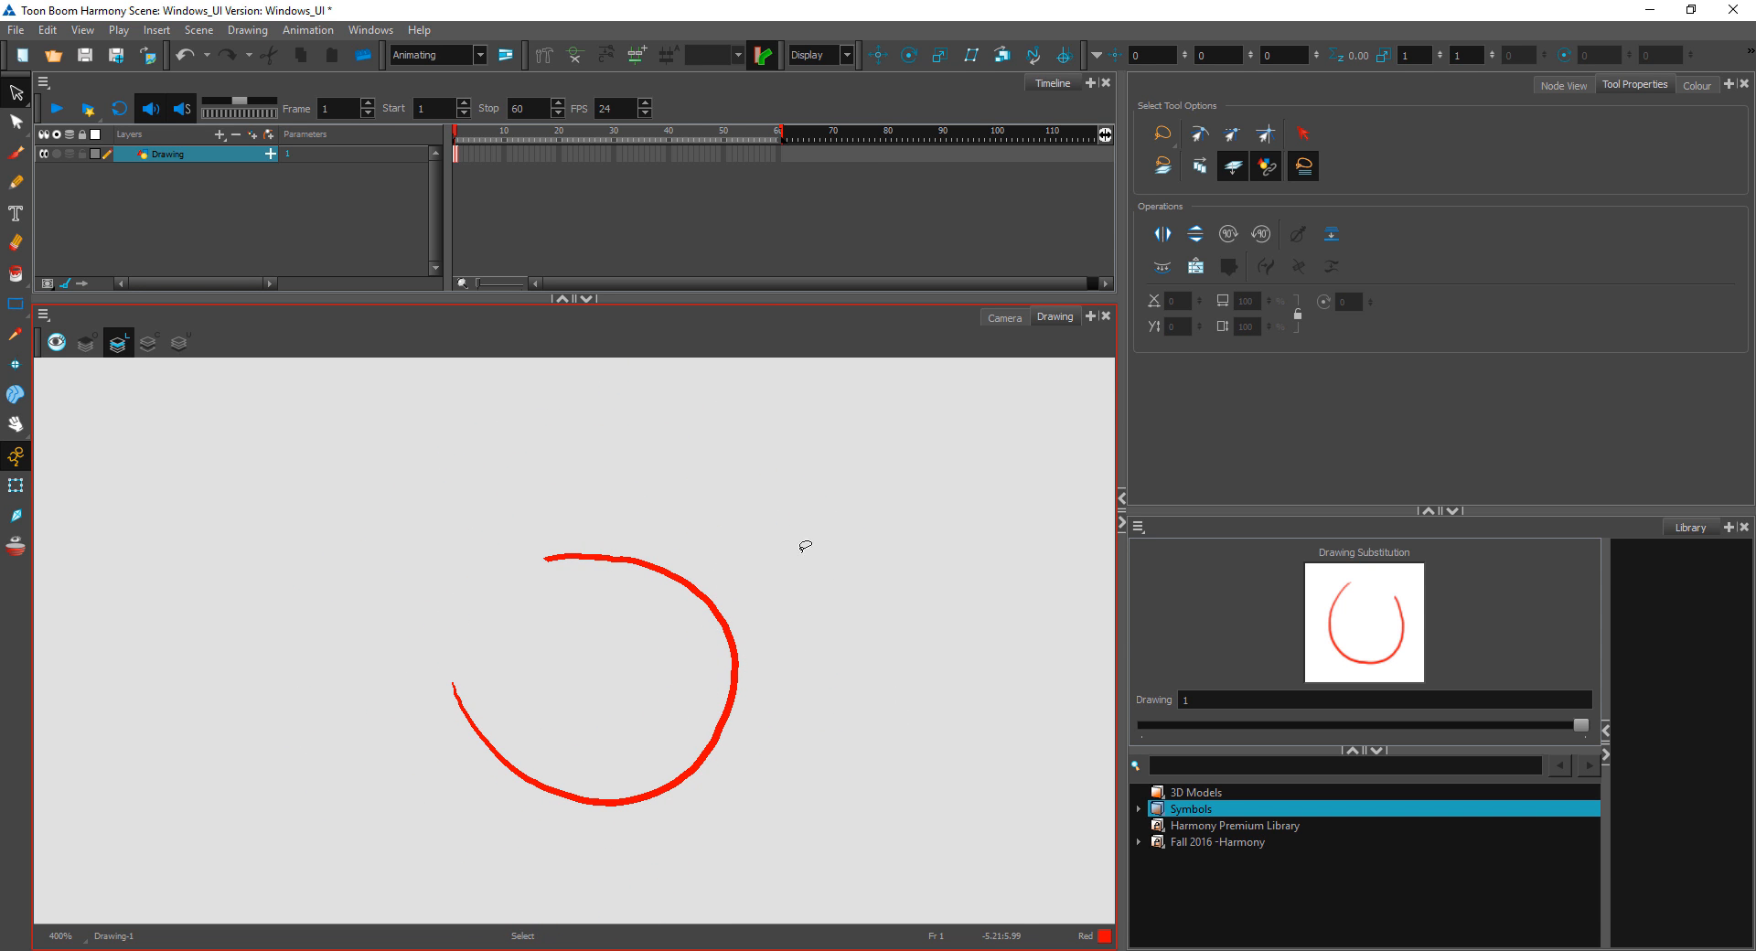
Step: Reset the canvas view and zoom out to 63% with the circle centred
key(shift+m)
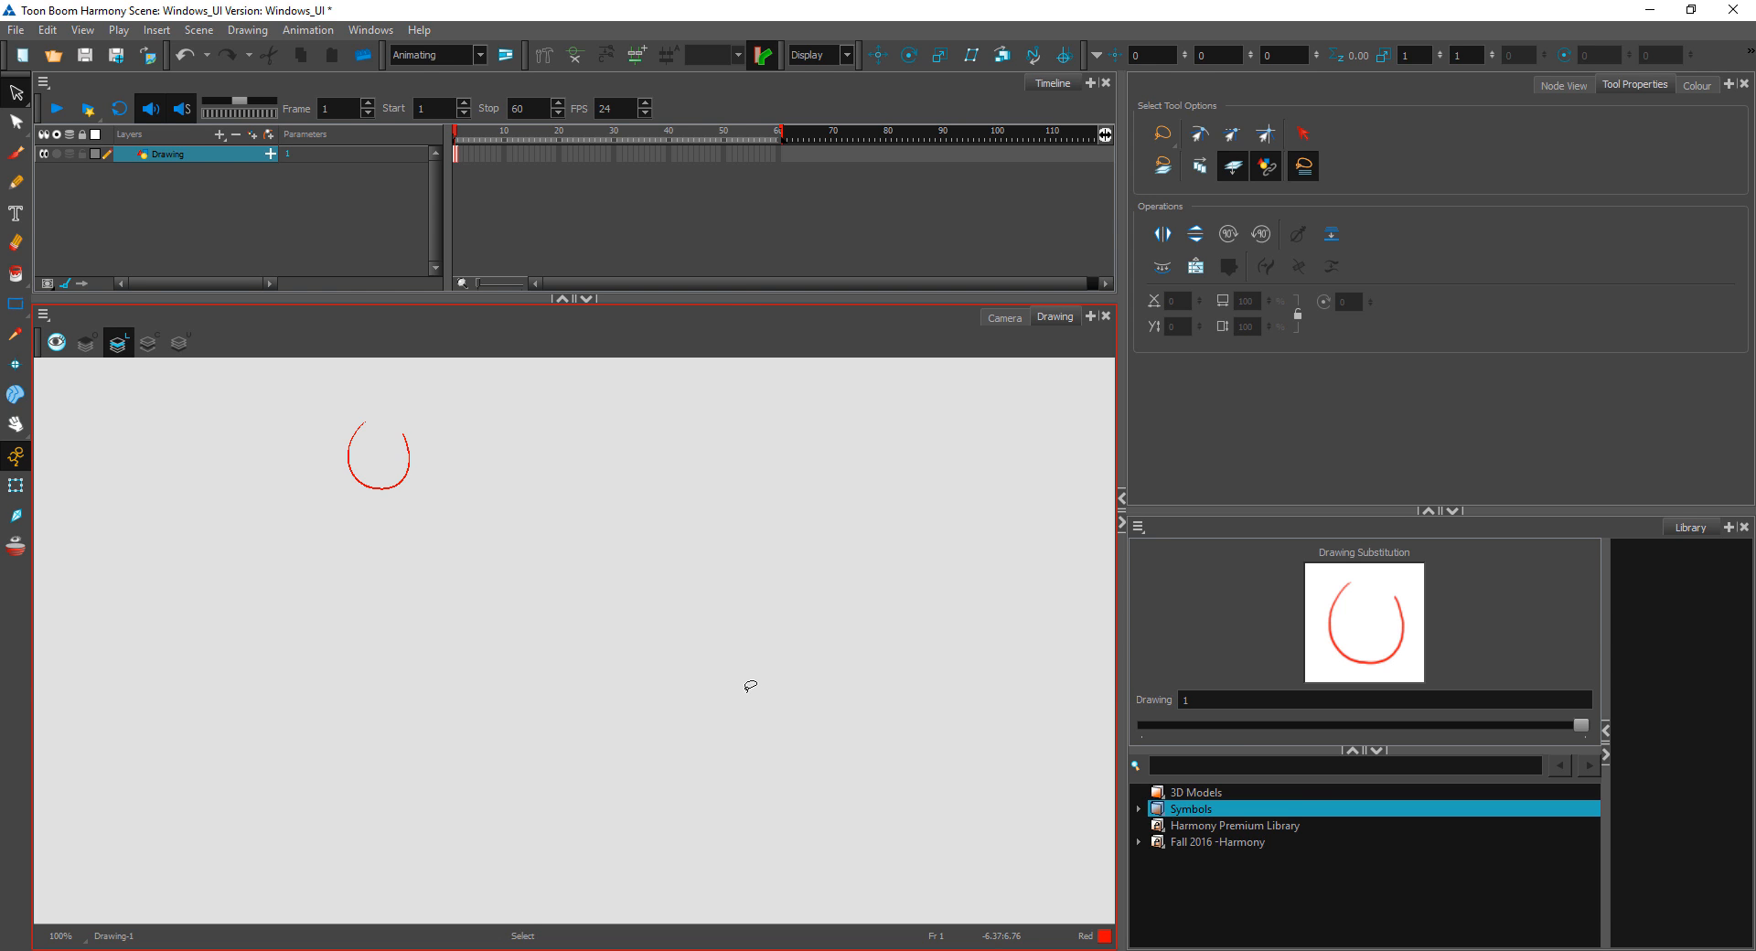
key(1)
key(1)
drag(555, 513, 727, 605)
drag(885, 584, 817, 588)
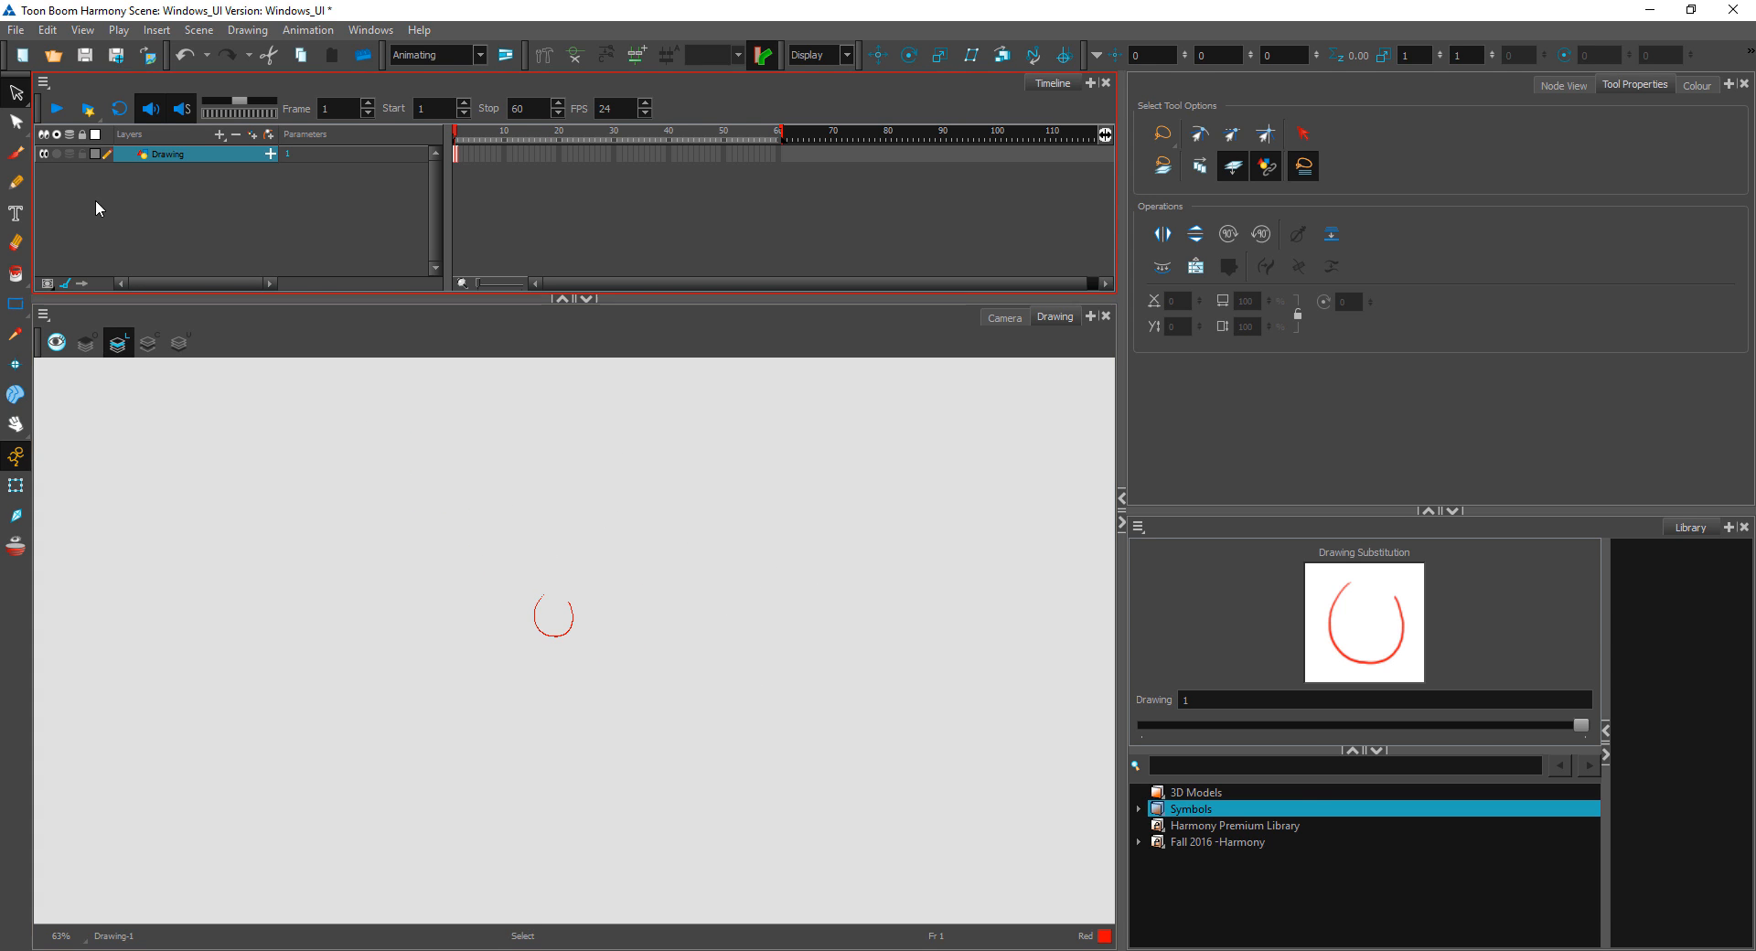
Step: Delete the open circle by removing all its contour points with the Contour Editor
click(15, 121)
mouse_move(718, 686)
mouse_down()
mouse_move(502, 588)
mouse_move(615, 580)
mouse_up()
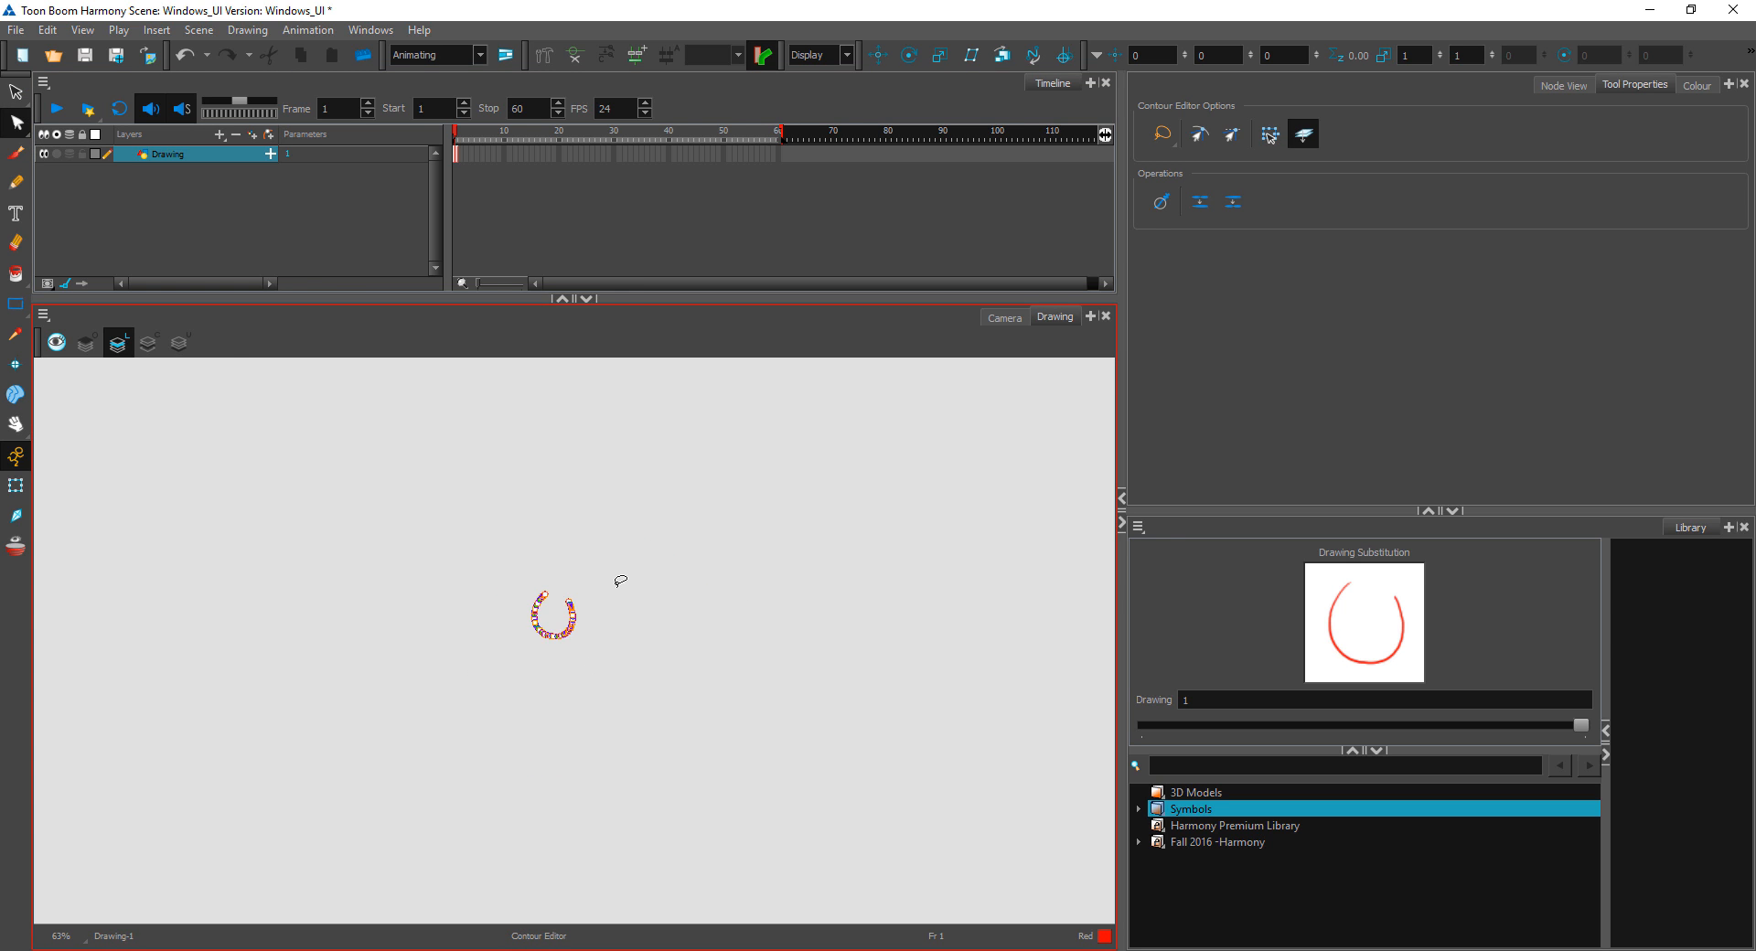
key(Delete)
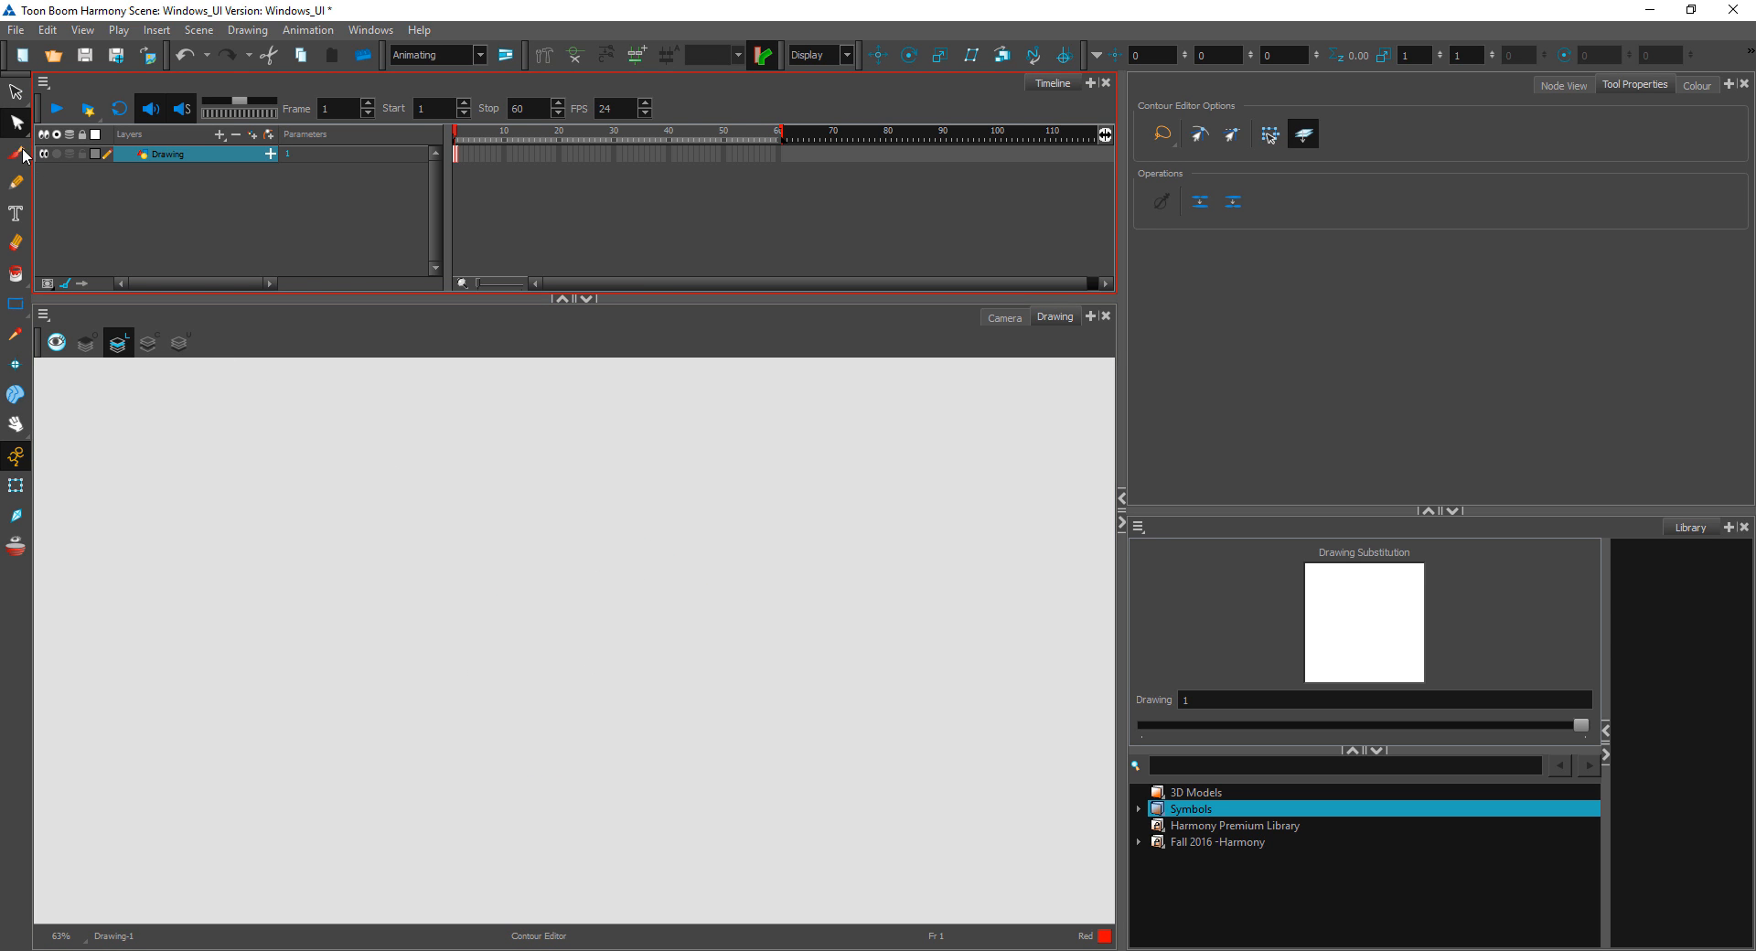
Step: Draw a small Red zigzag near the canvas's lower right corner with the Brush 1 preset
click(15, 153)
drag(968, 839, 1046, 860)
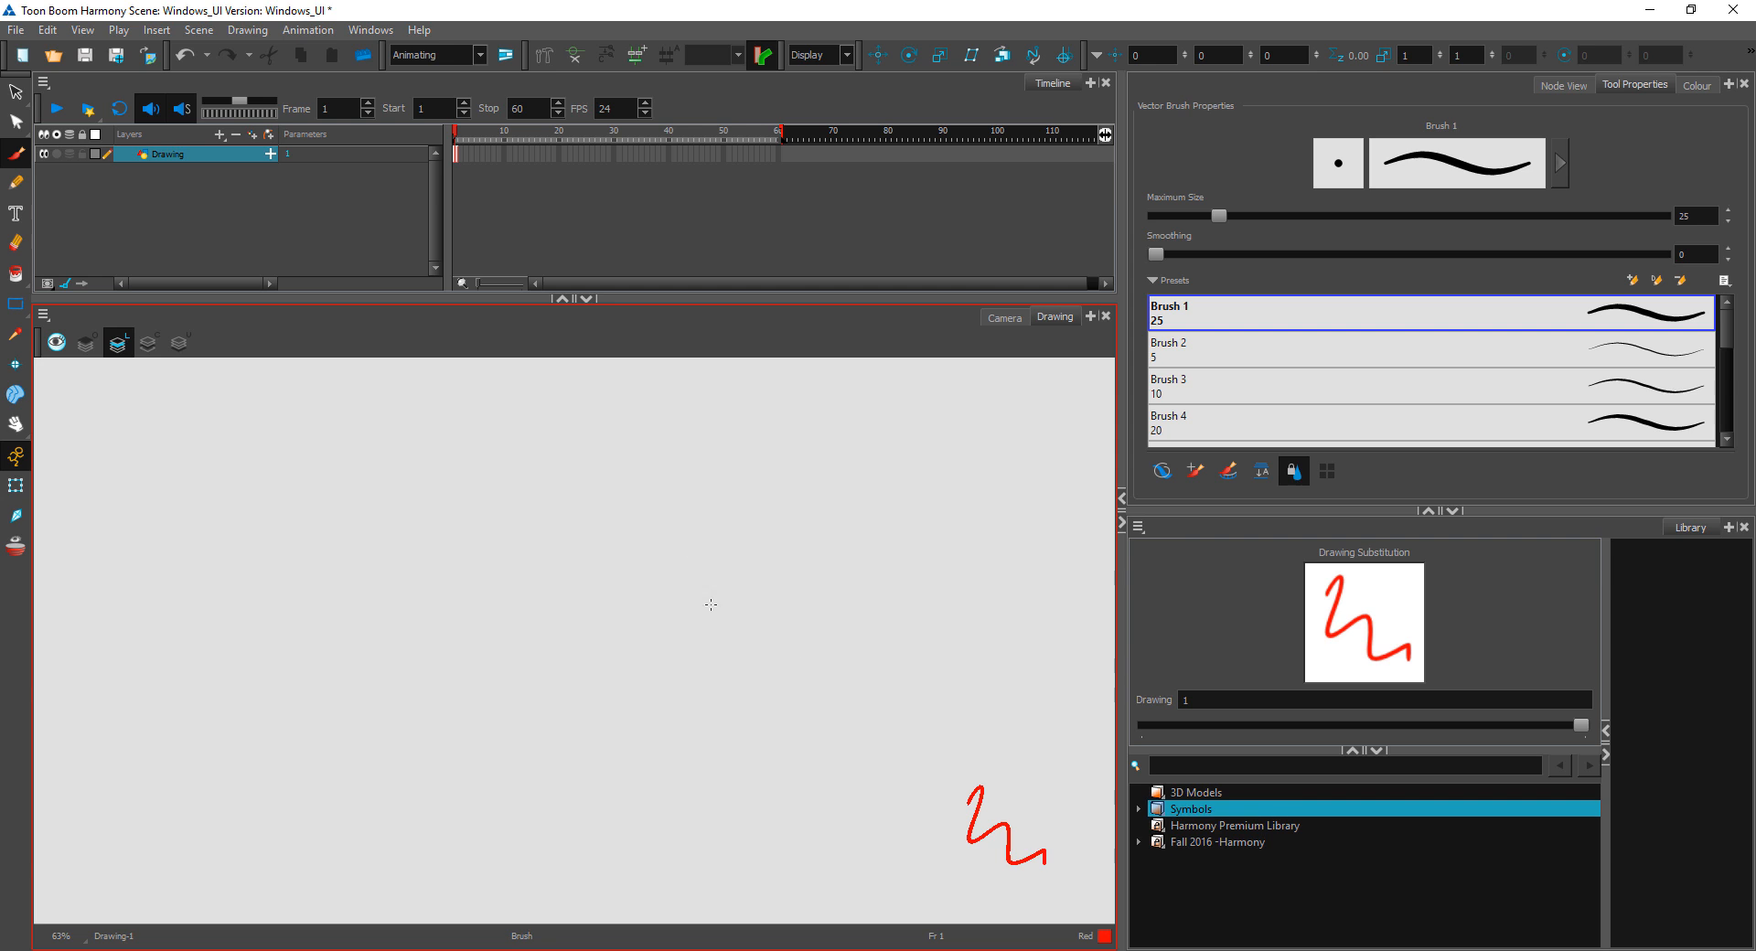
Step: Add the Drawing View toolbar to the Drawing view and show the grid
drag(711, 604, 736, 727)
right_click(463, 337)
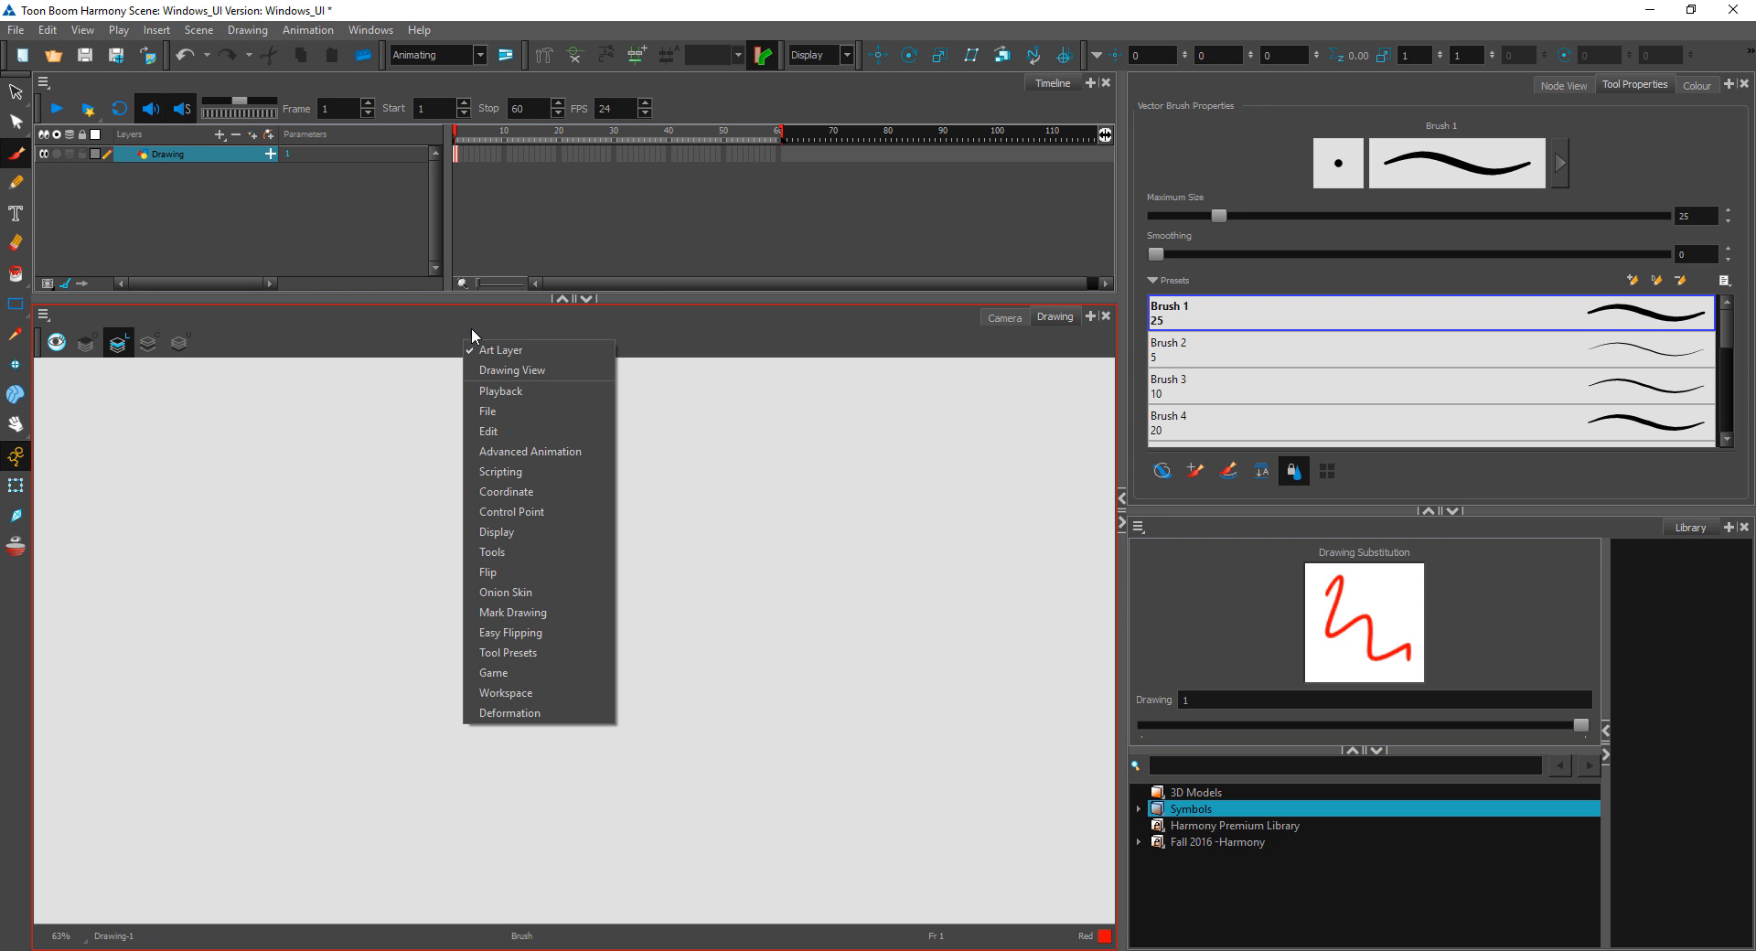
click(516, 370)
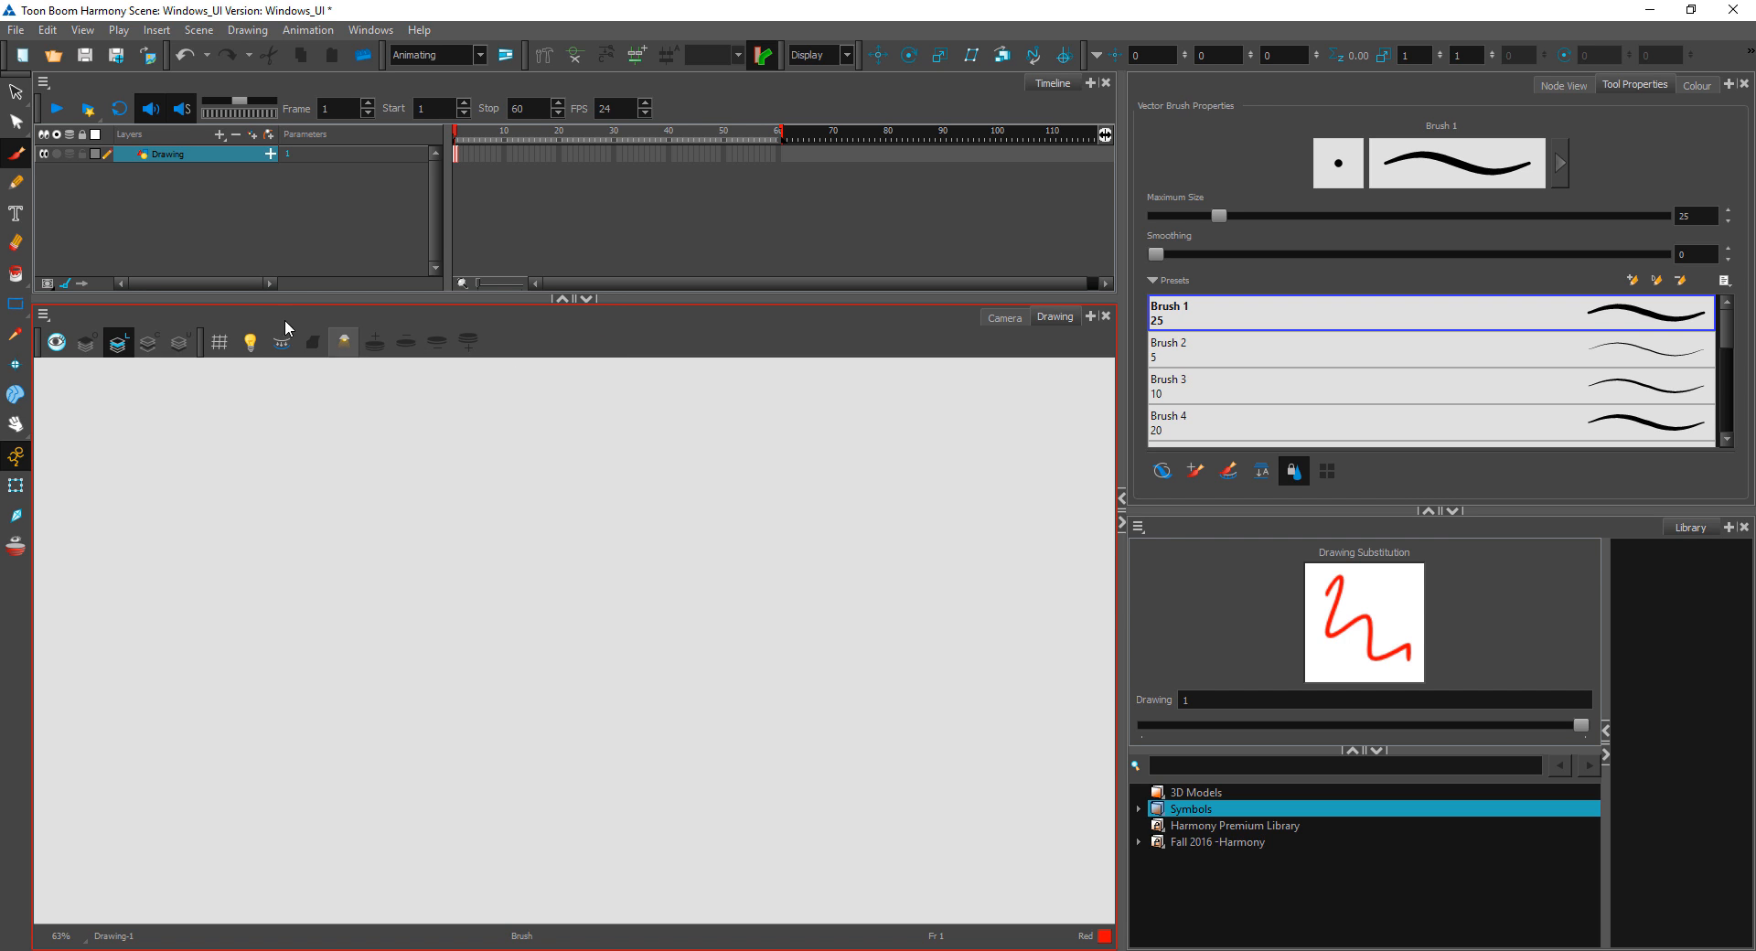
click(221, 346)
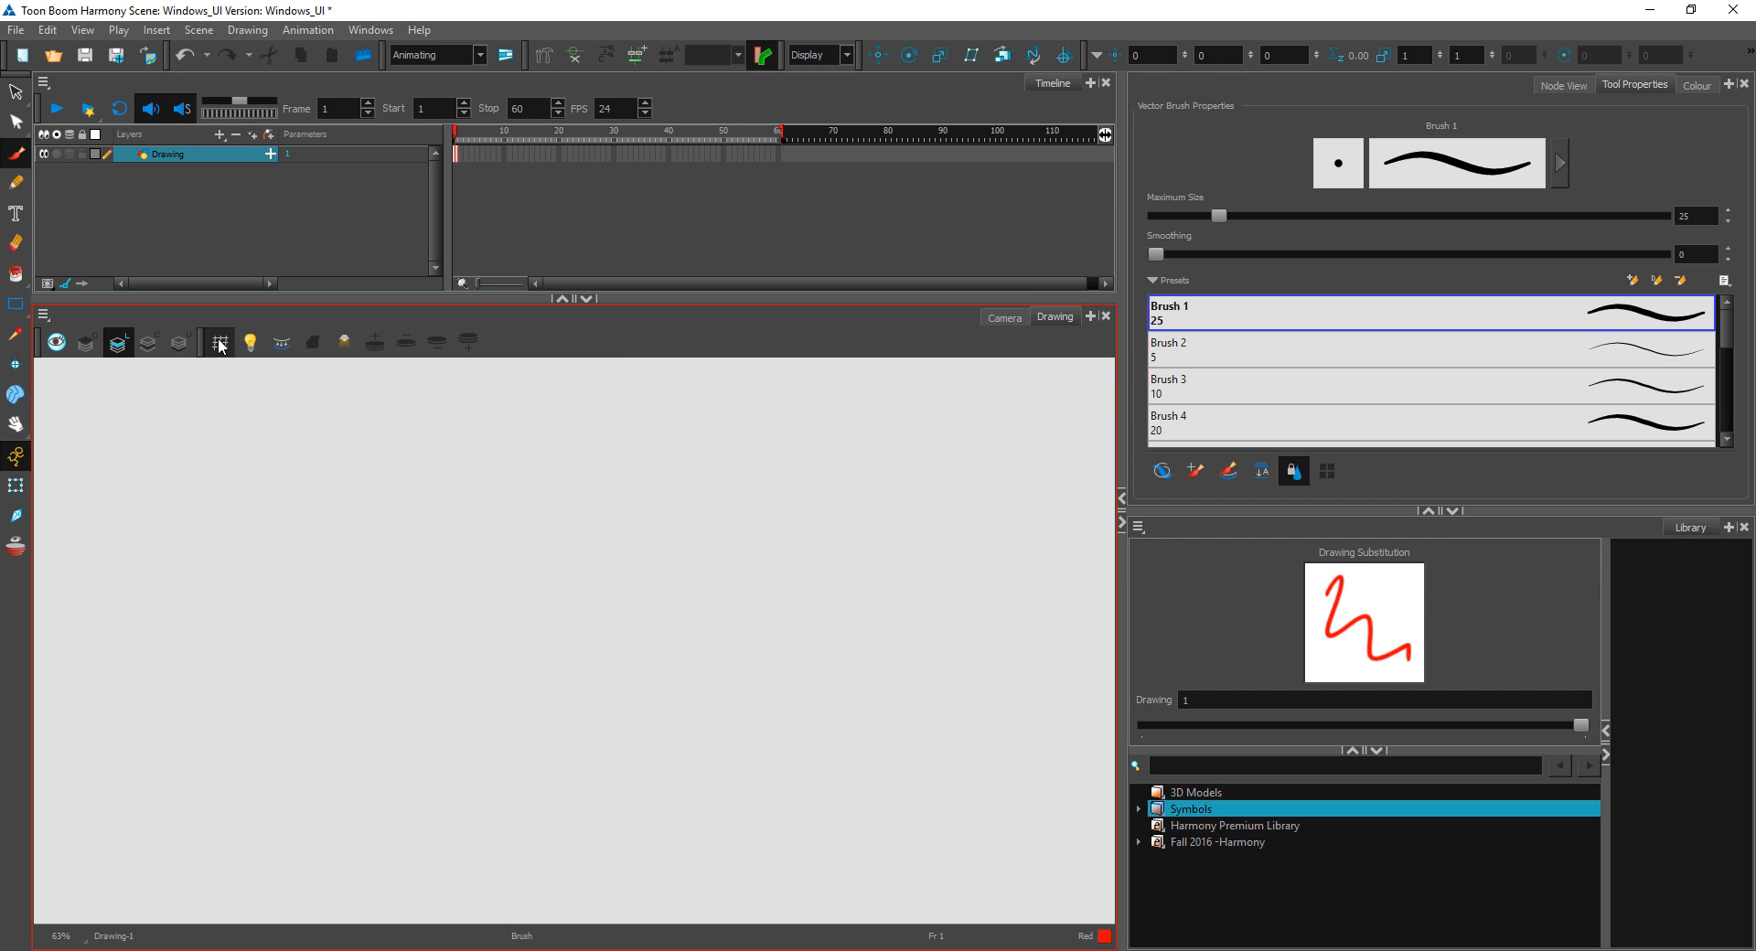
scroll(493, 631, down, 3)
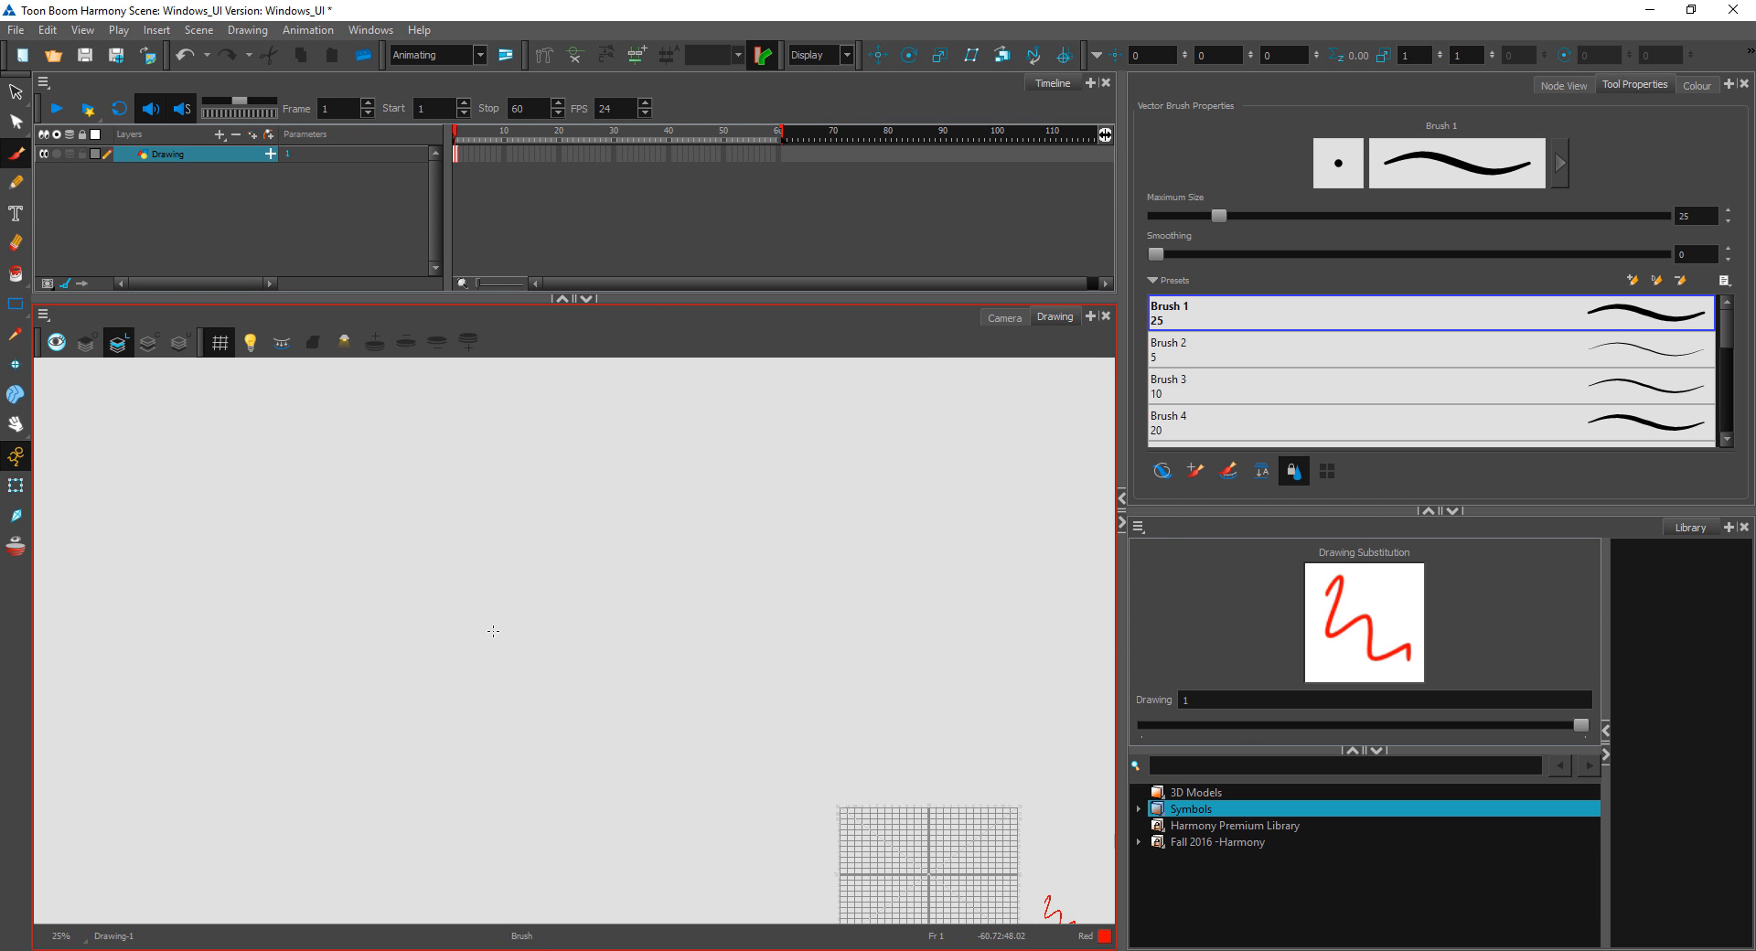
drag(974, 777, 682, 698)
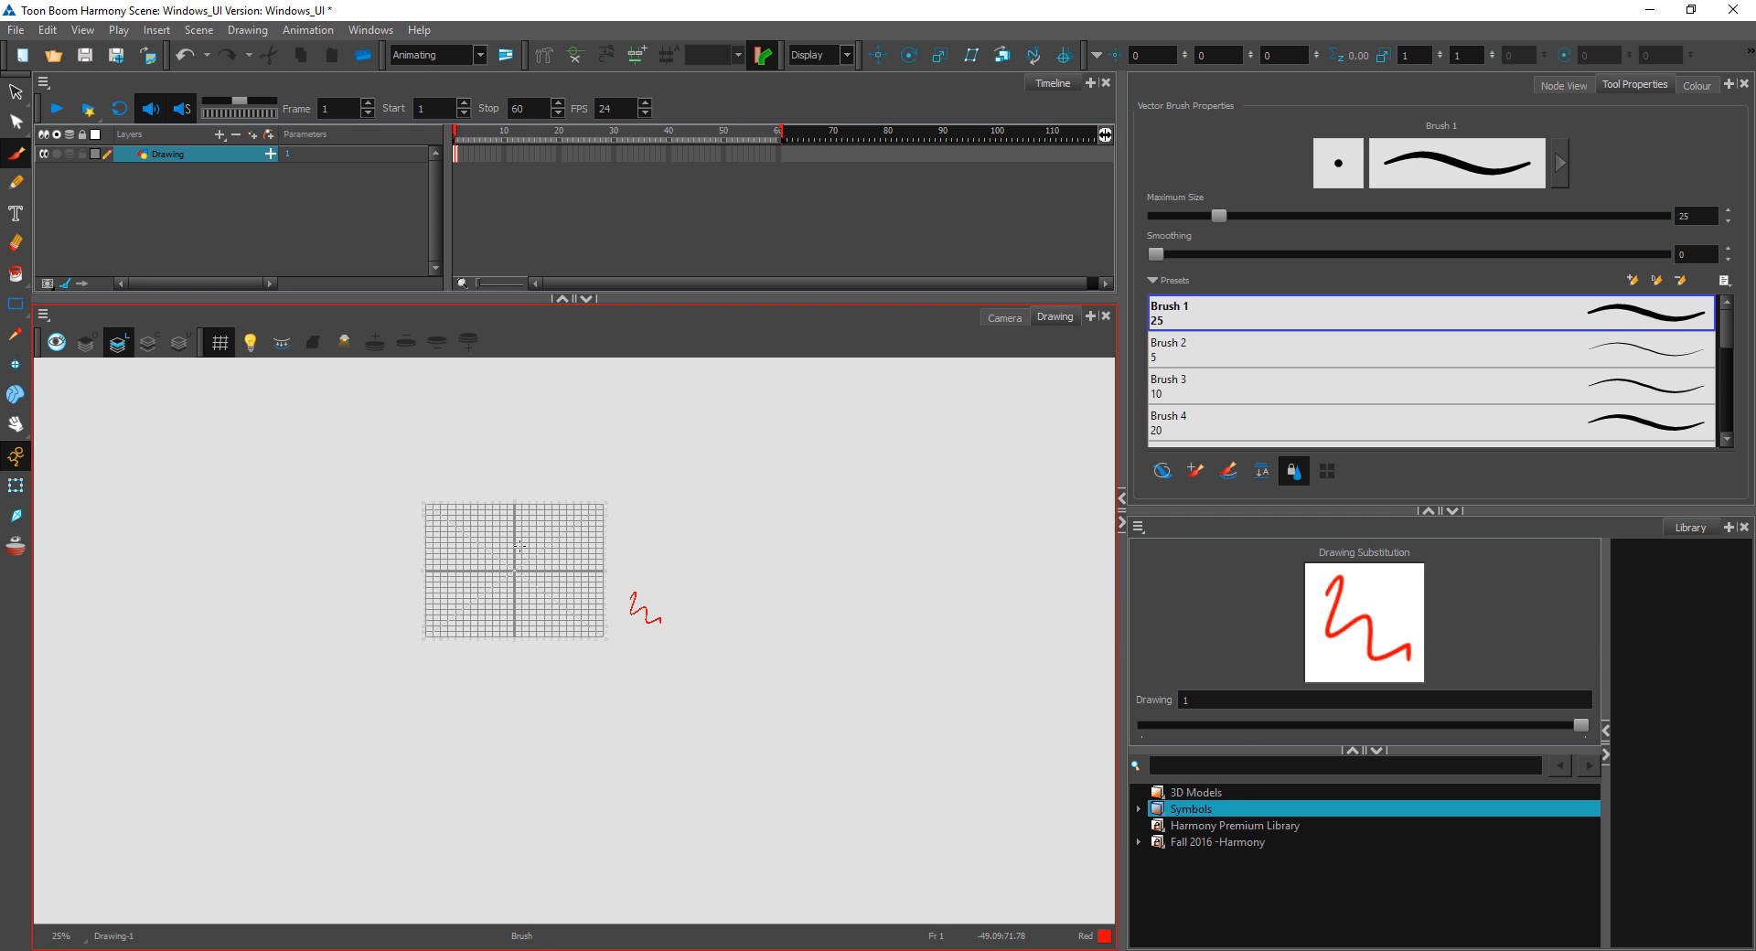
scroll(535, 675, up, 3)
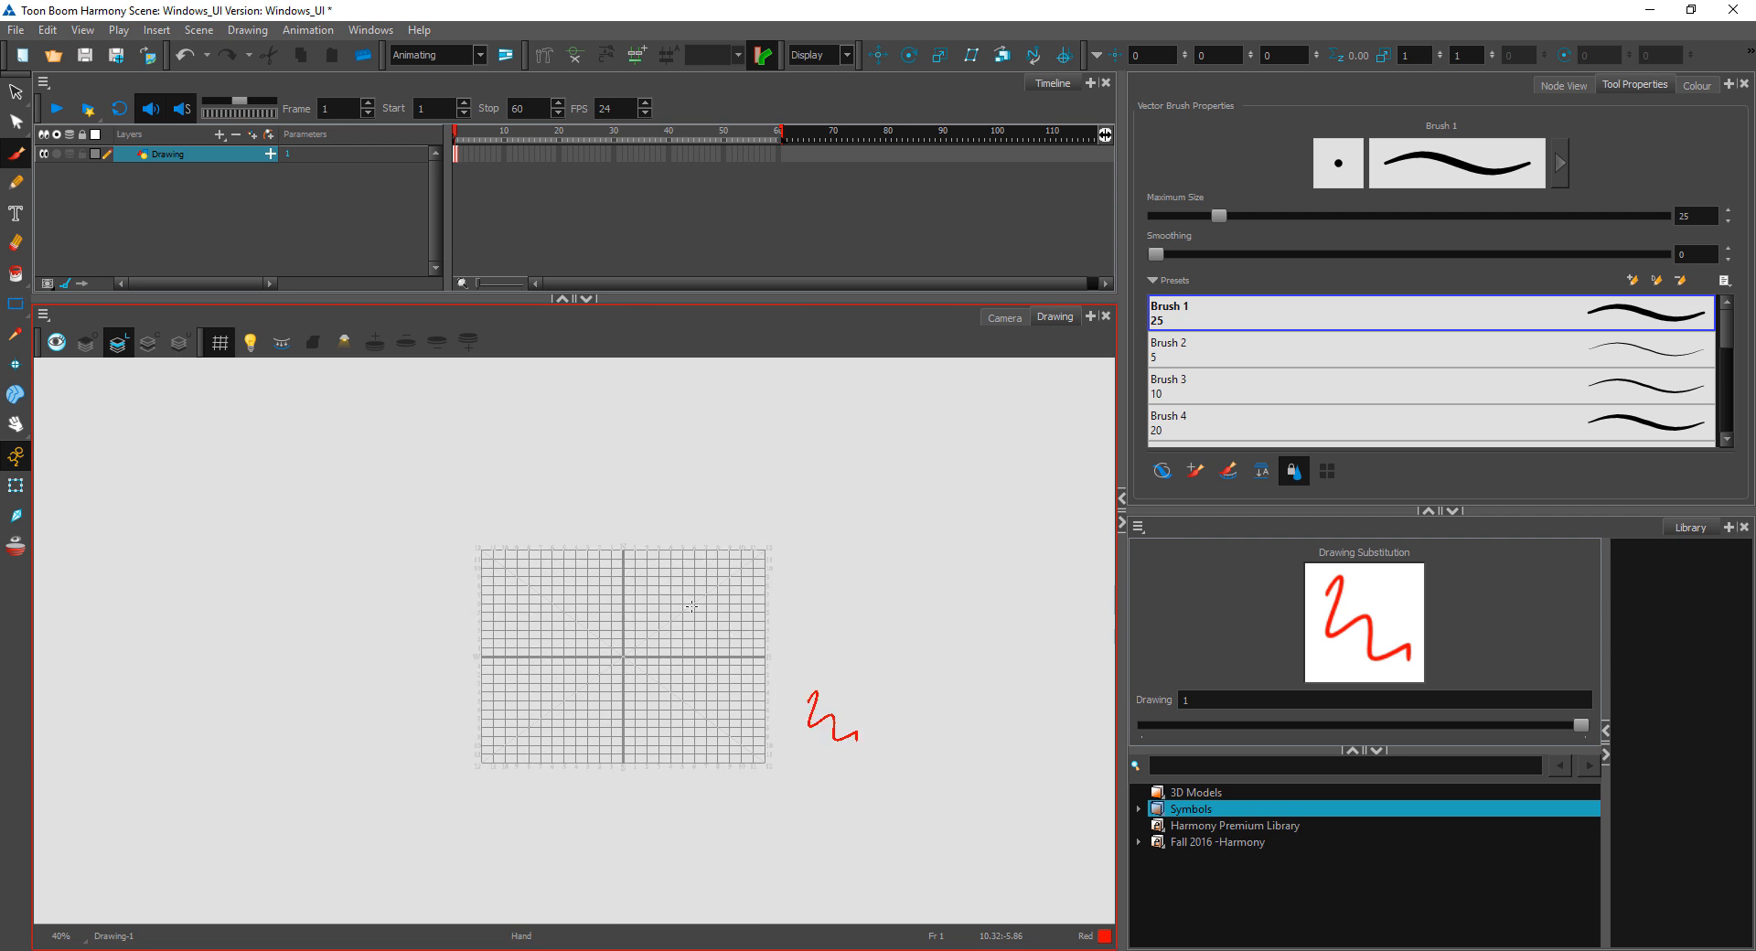
mouse_move(997, 733)
mouse_down()
mouse_move(879, 649)
mouse_move(921, 627)
mouse_up()
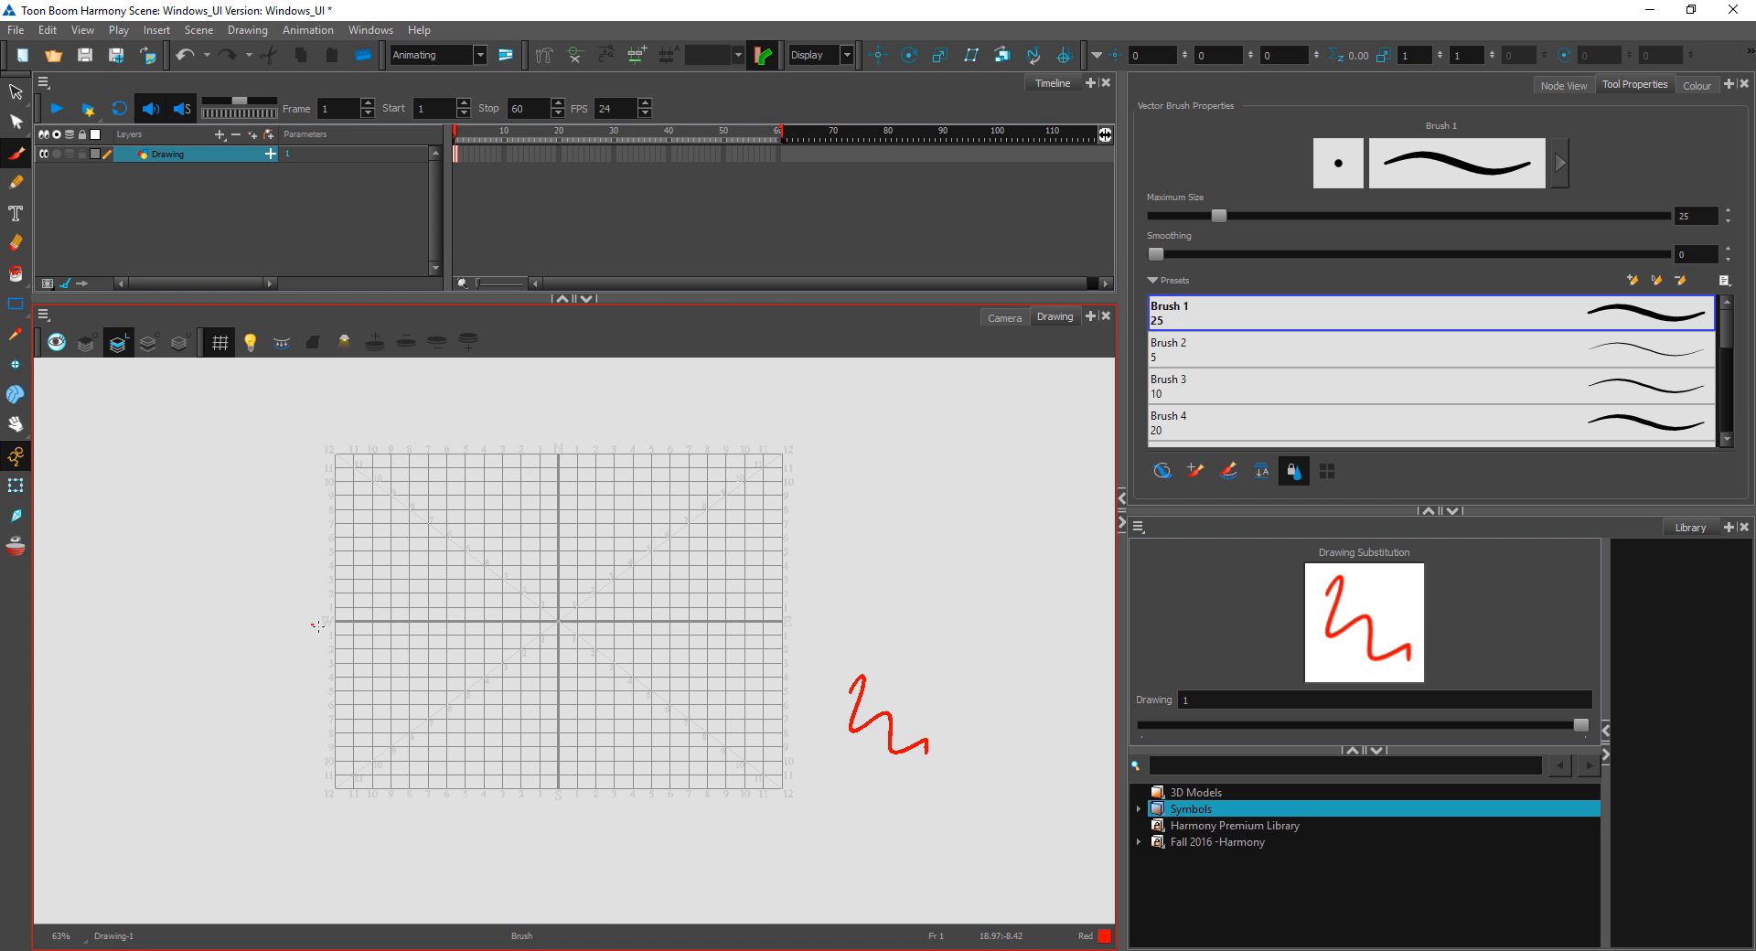
Step: Place small Red brush dots outside the grid's left side and below its lower right corner
click(315, 626)
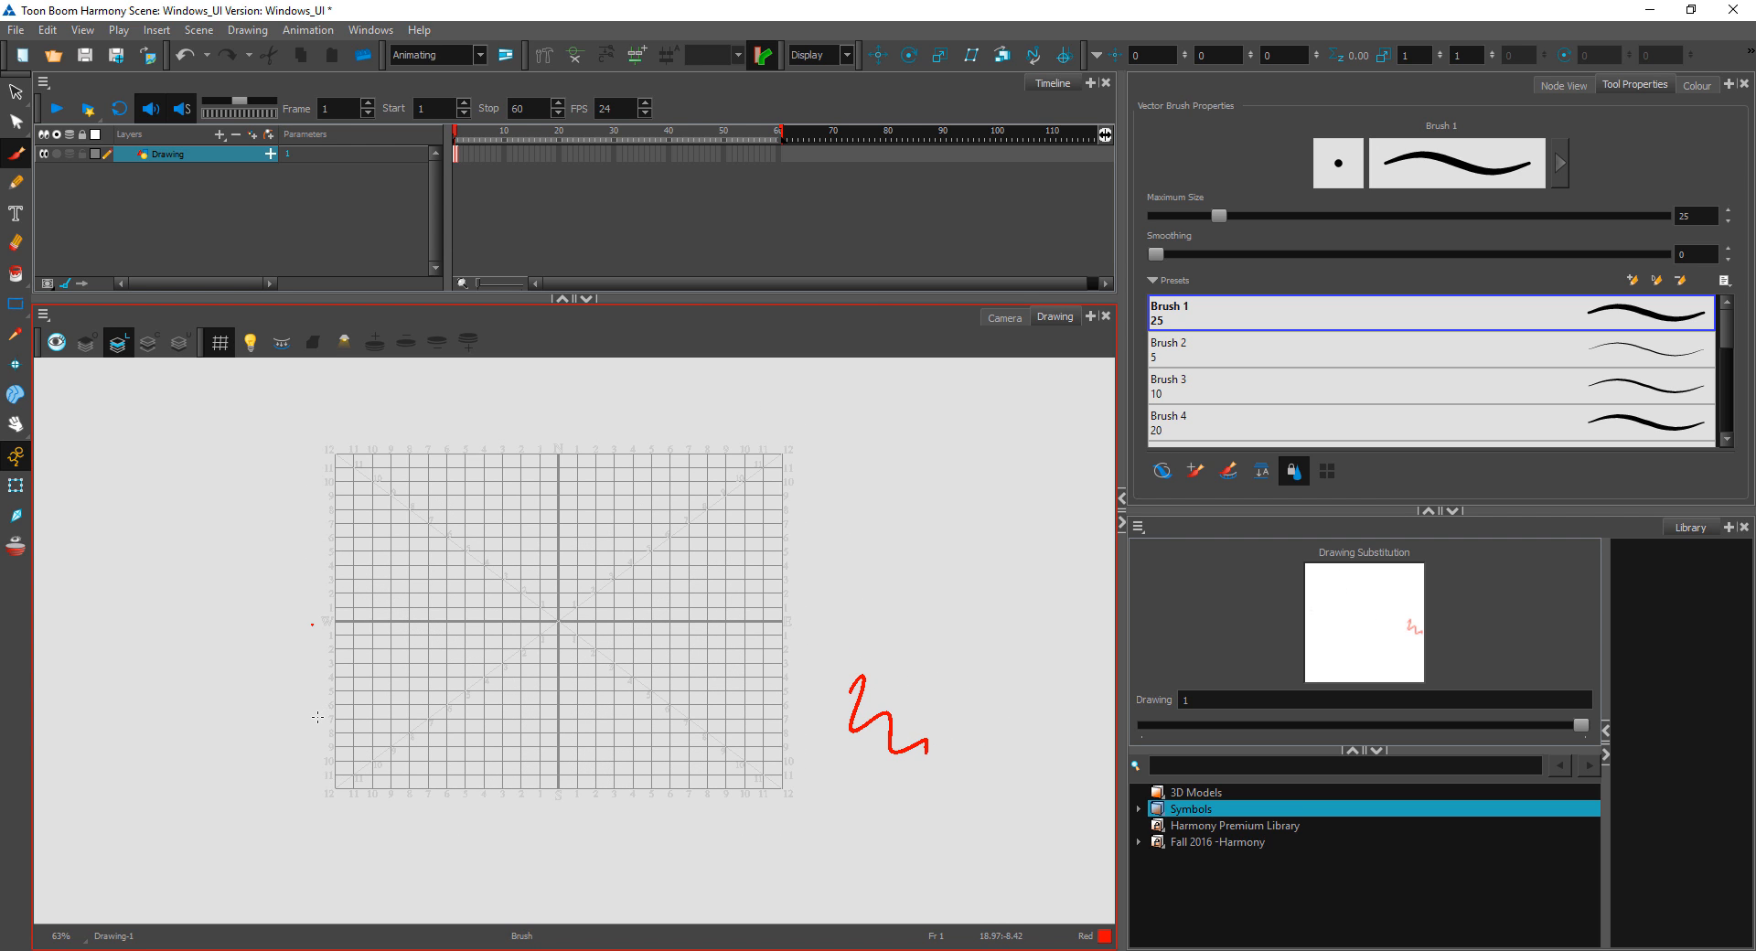
click(784, 835)
Step: Examine the zigzag beside the grid at 200% zoom, and zoom back out to 40%
key(2)
key(2)
key(2)
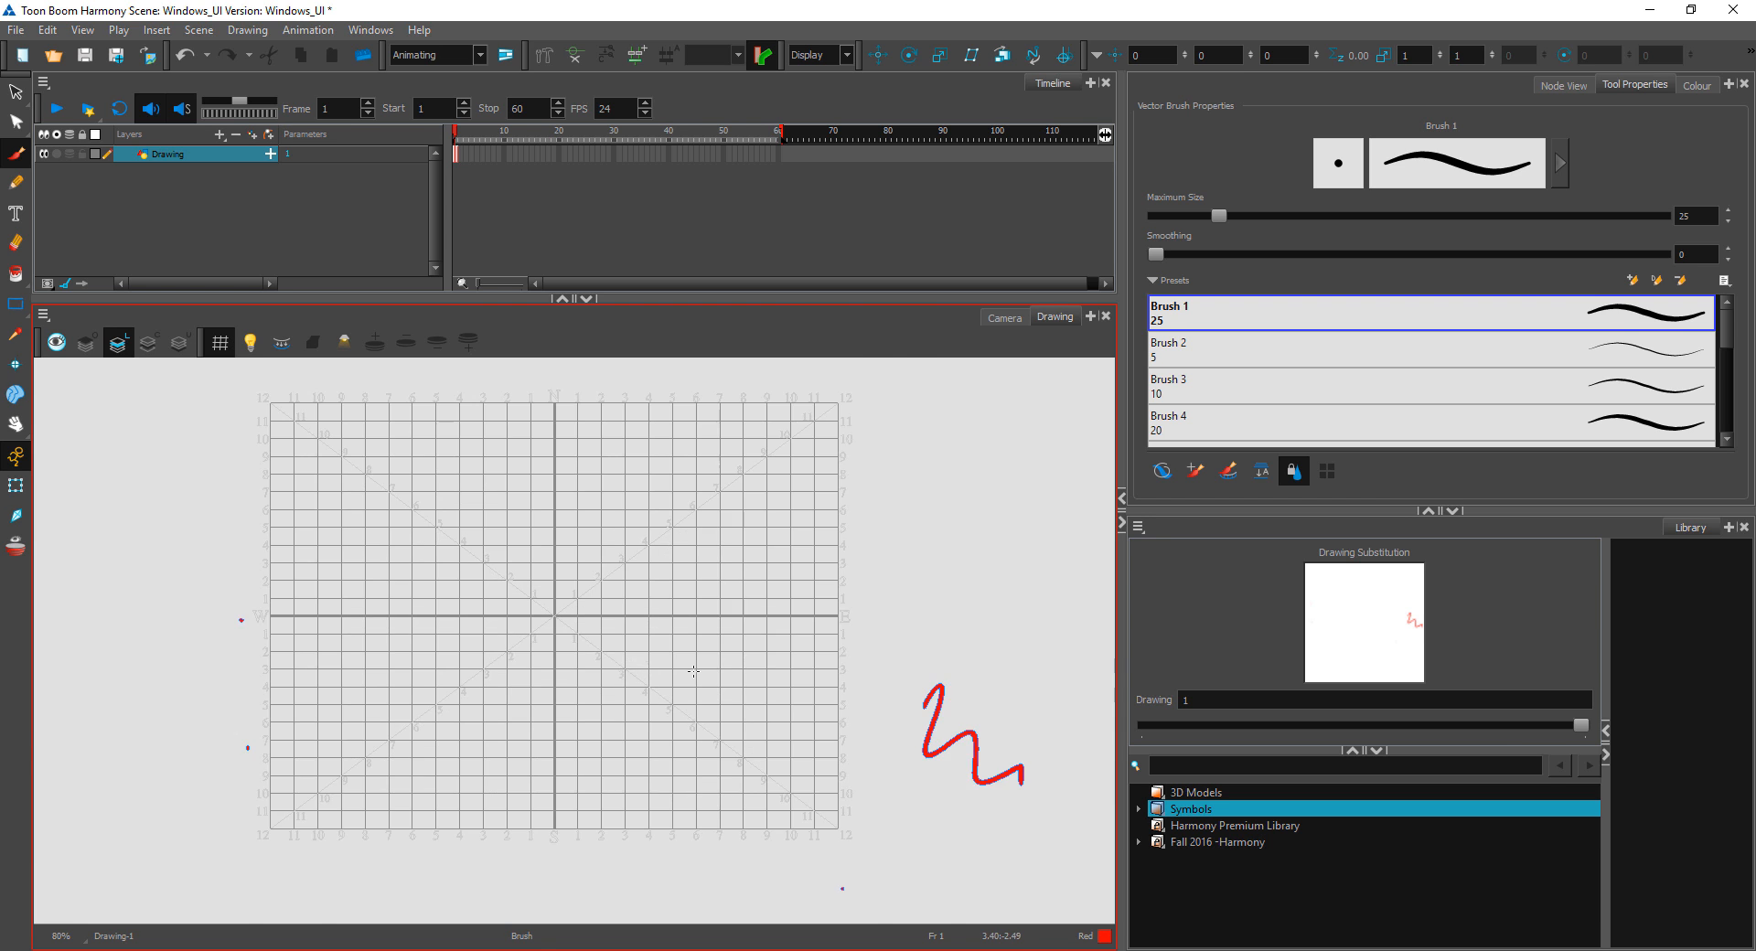
drag(948, 745, 486, 545)
key(2)
key(2)
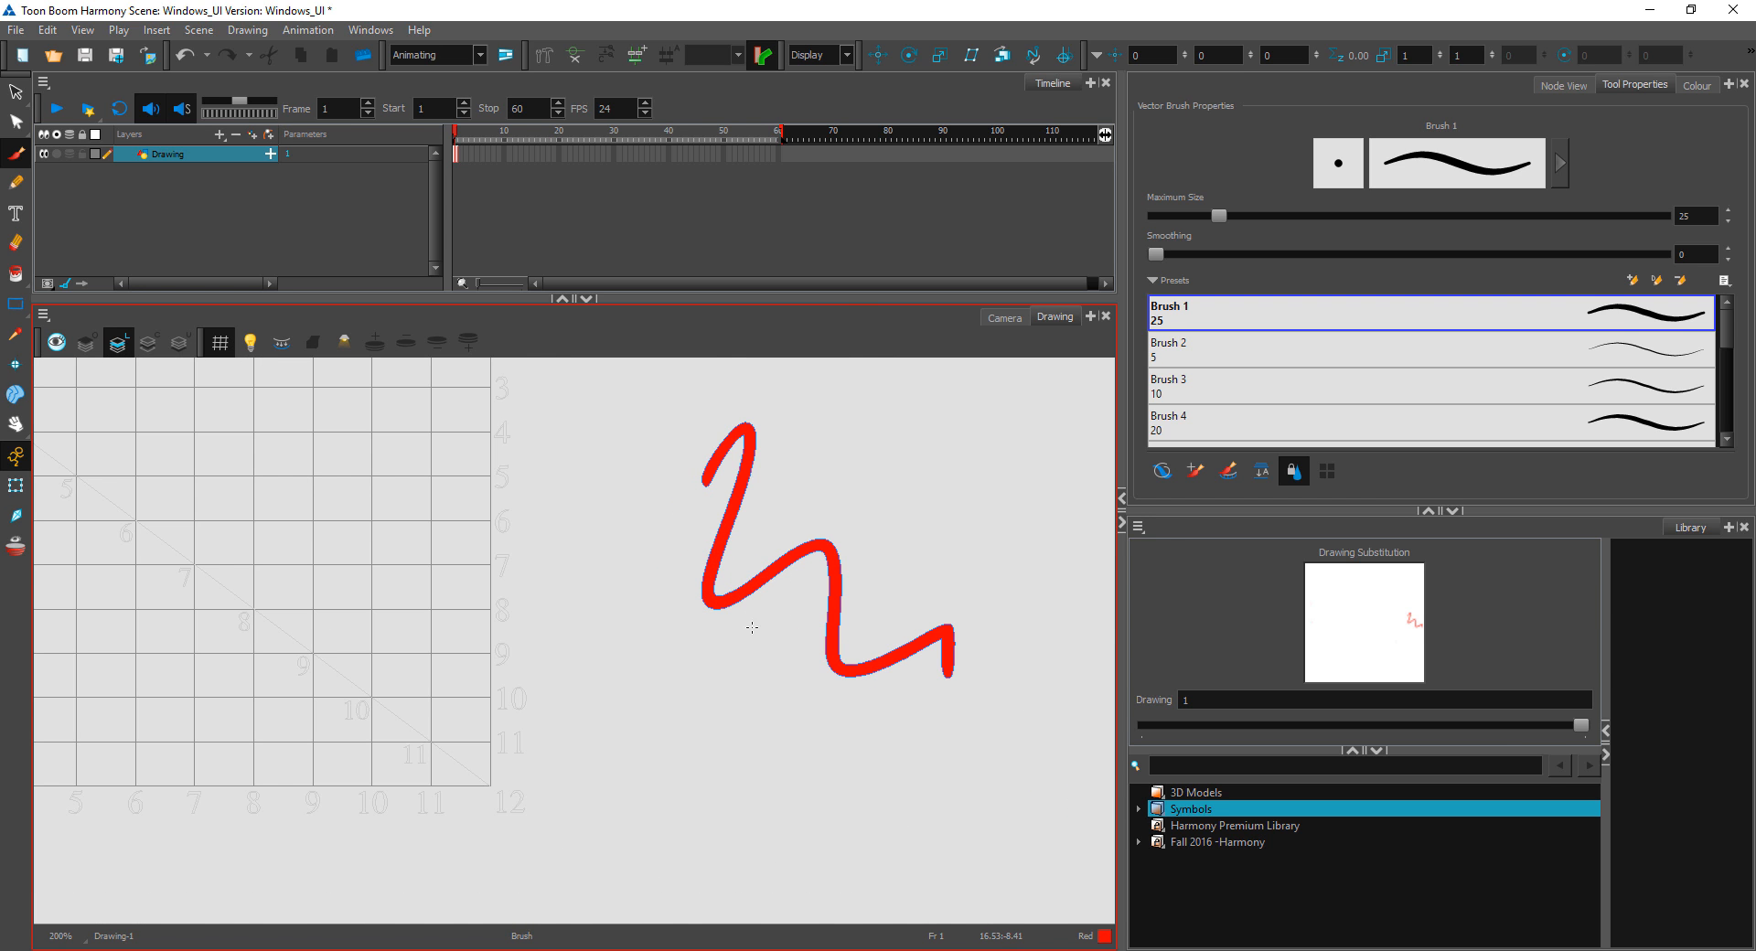
key(1)
key(1)
key(1)
key(1)
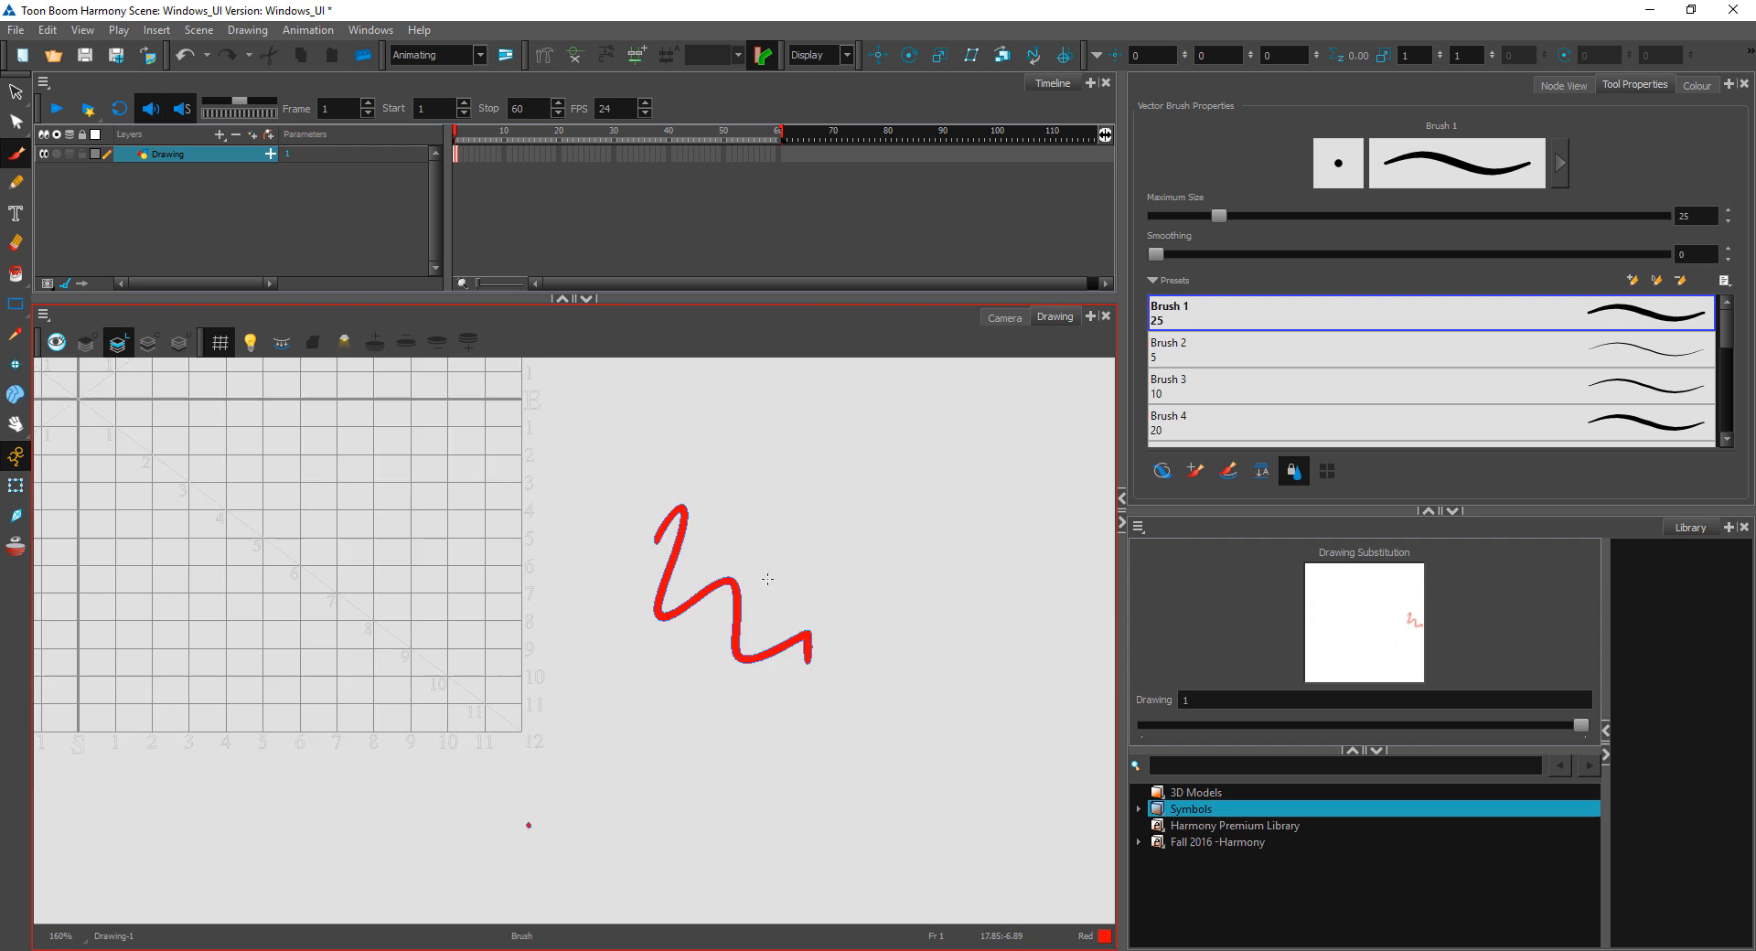
key(1)
drag(752, 533, 1003, 586)
key(1)
key(1)
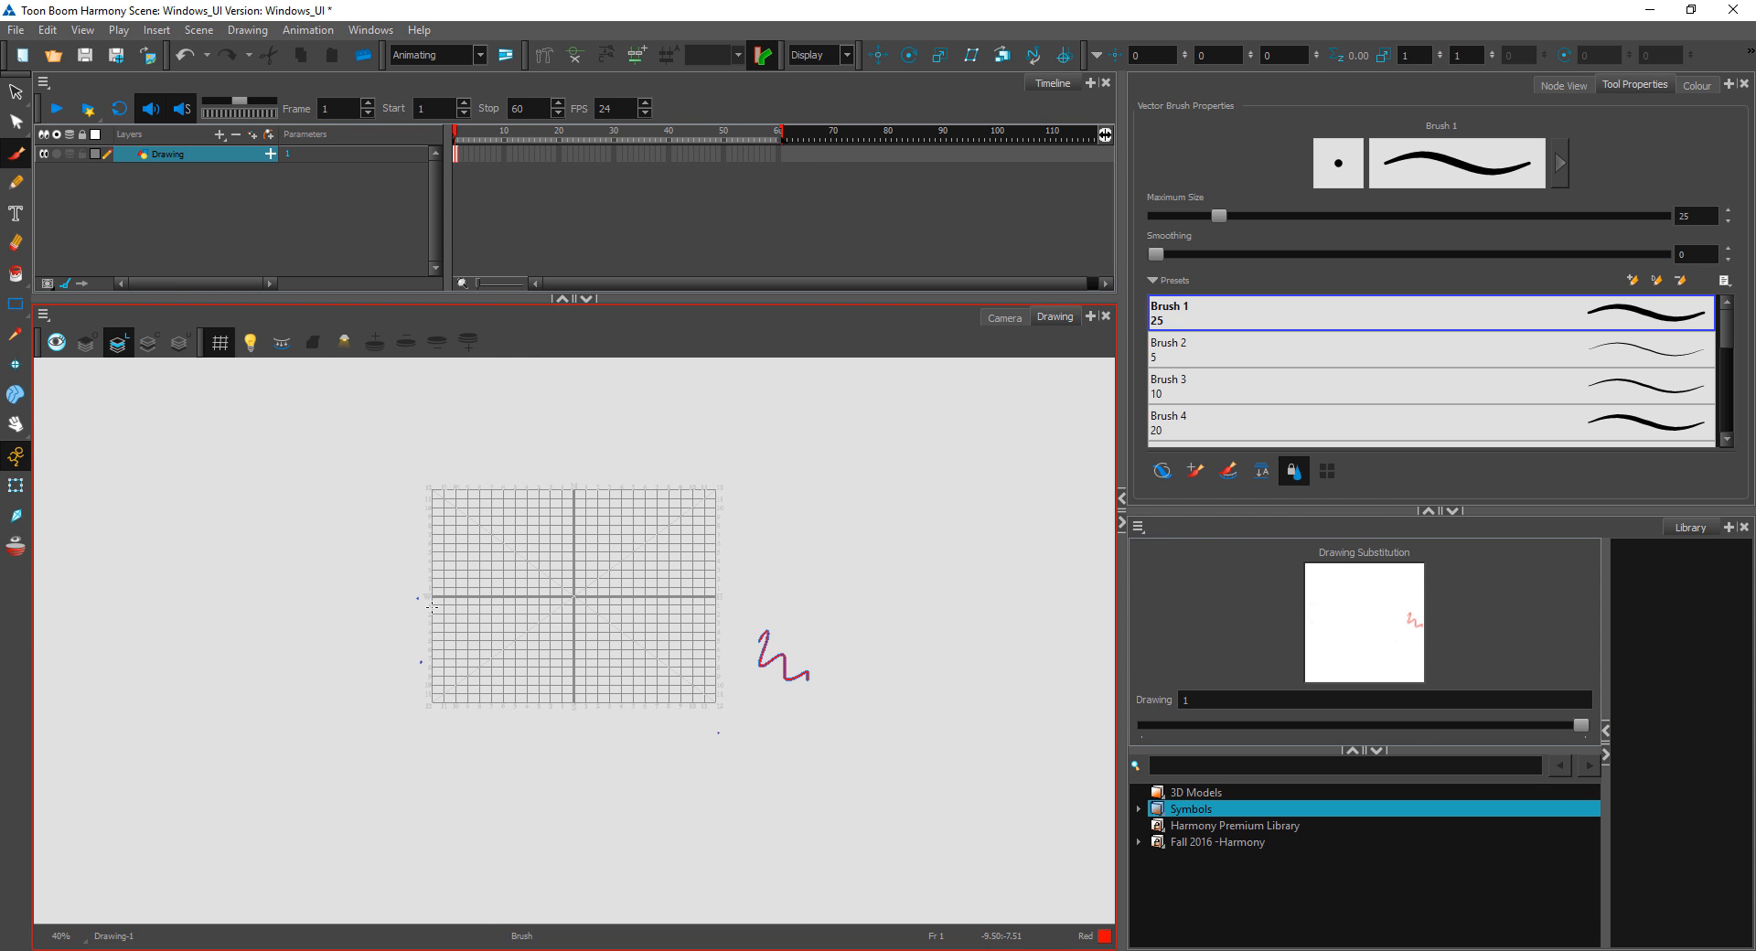
Step: Delete the zigzag and dots with the Contour Editor, and hide the grid
key(alt+q)
mouse_move(1012, 684)
mouse_down()
mouse_move(838, 861)
mouse_move(736, 771)
mouse_up()
key(Delete)
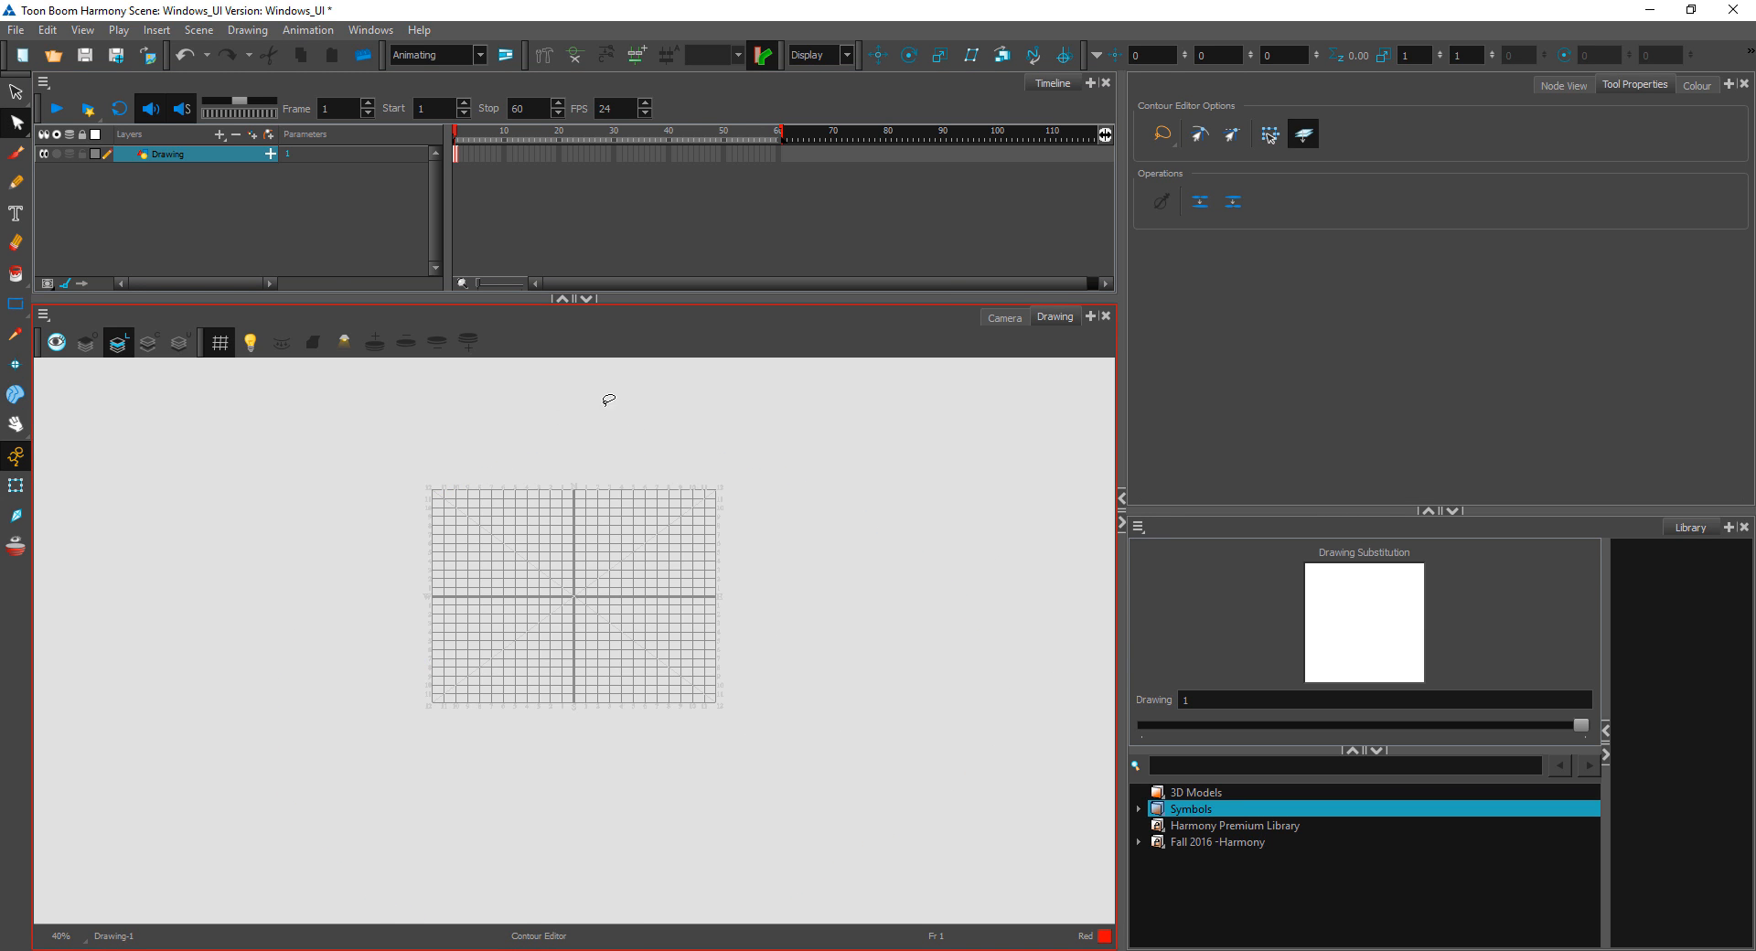
click(220, 342)
scroll(263, 386, up, 2)
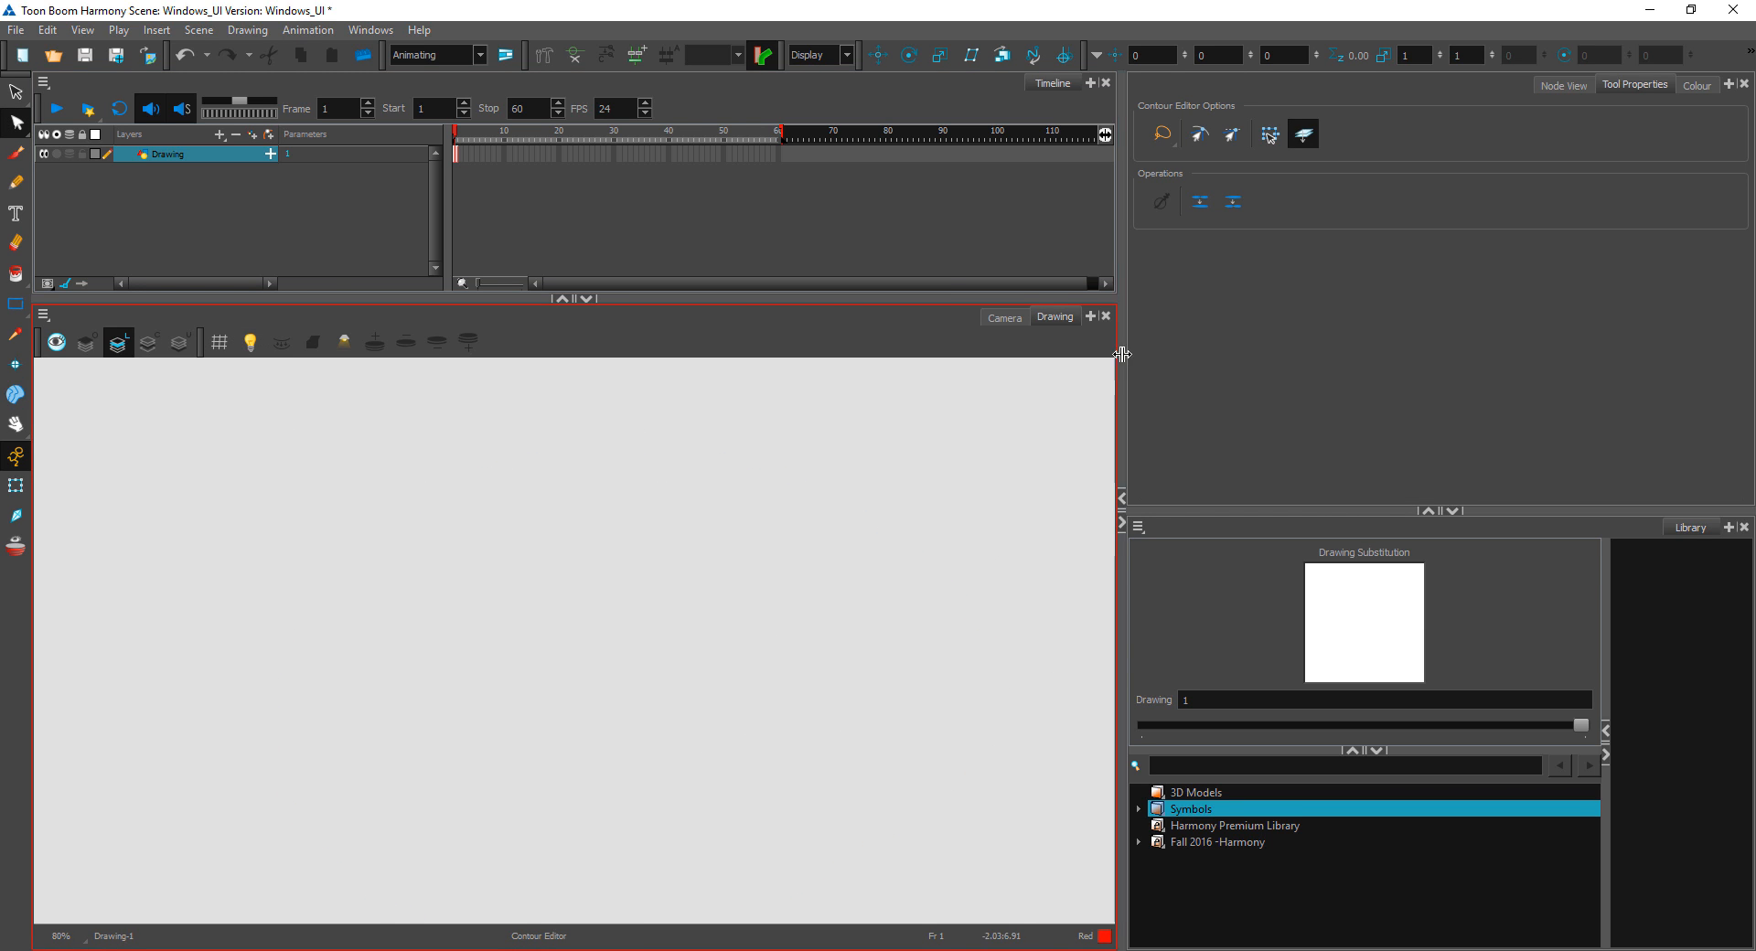
Step: Switch to the Camera view and draw a wide Red rectangle in the left part of the camera frame
click(1004, 317)
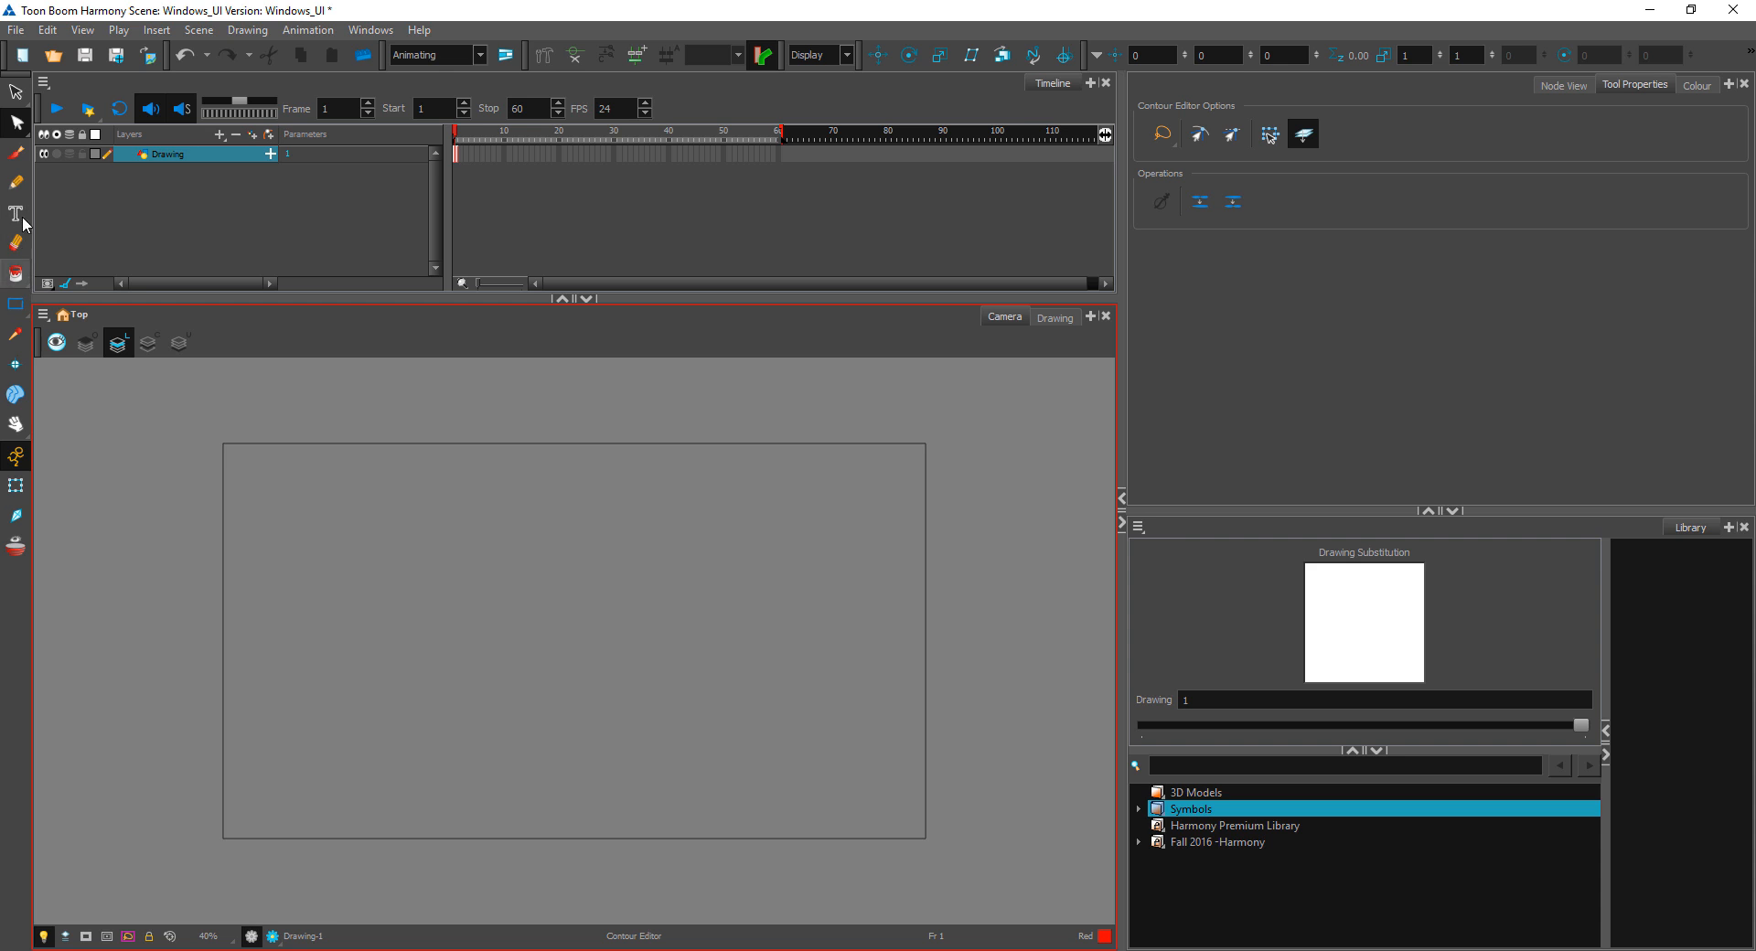
click(20, 311)
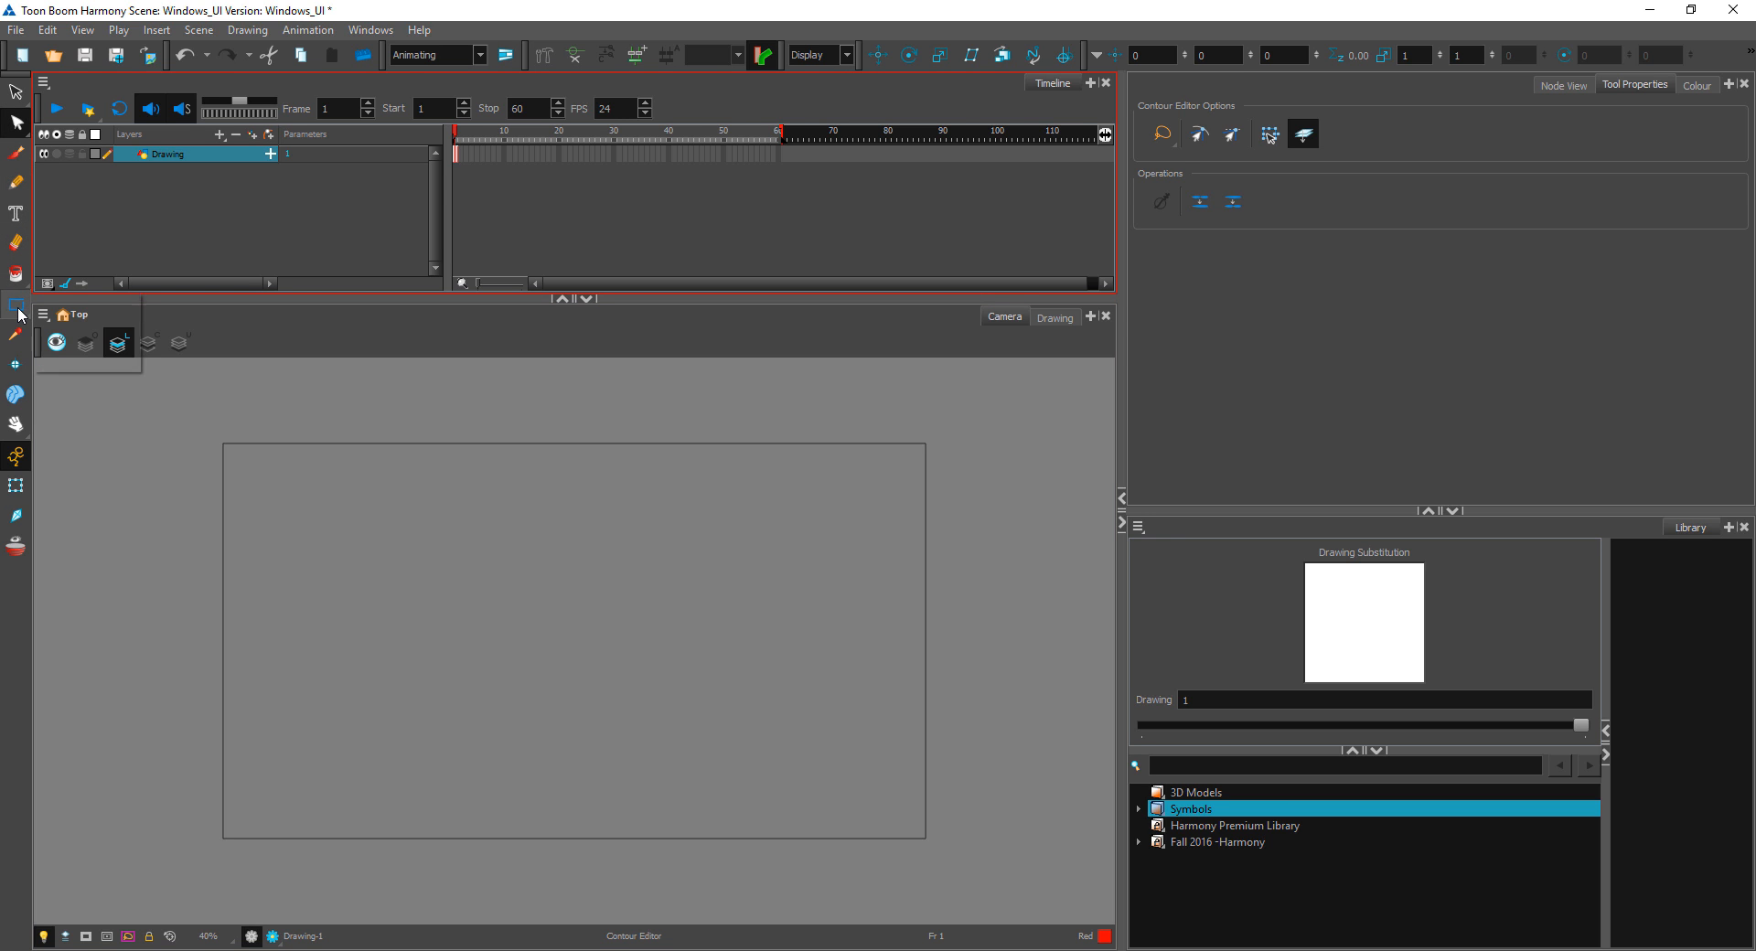
click(77, 321)
drag(329, 529, 724, 701)
Step: Draw a closed four-sided Polyline shape across the camera frame's right edge and fill it with Red using Paint
click(16, 307)
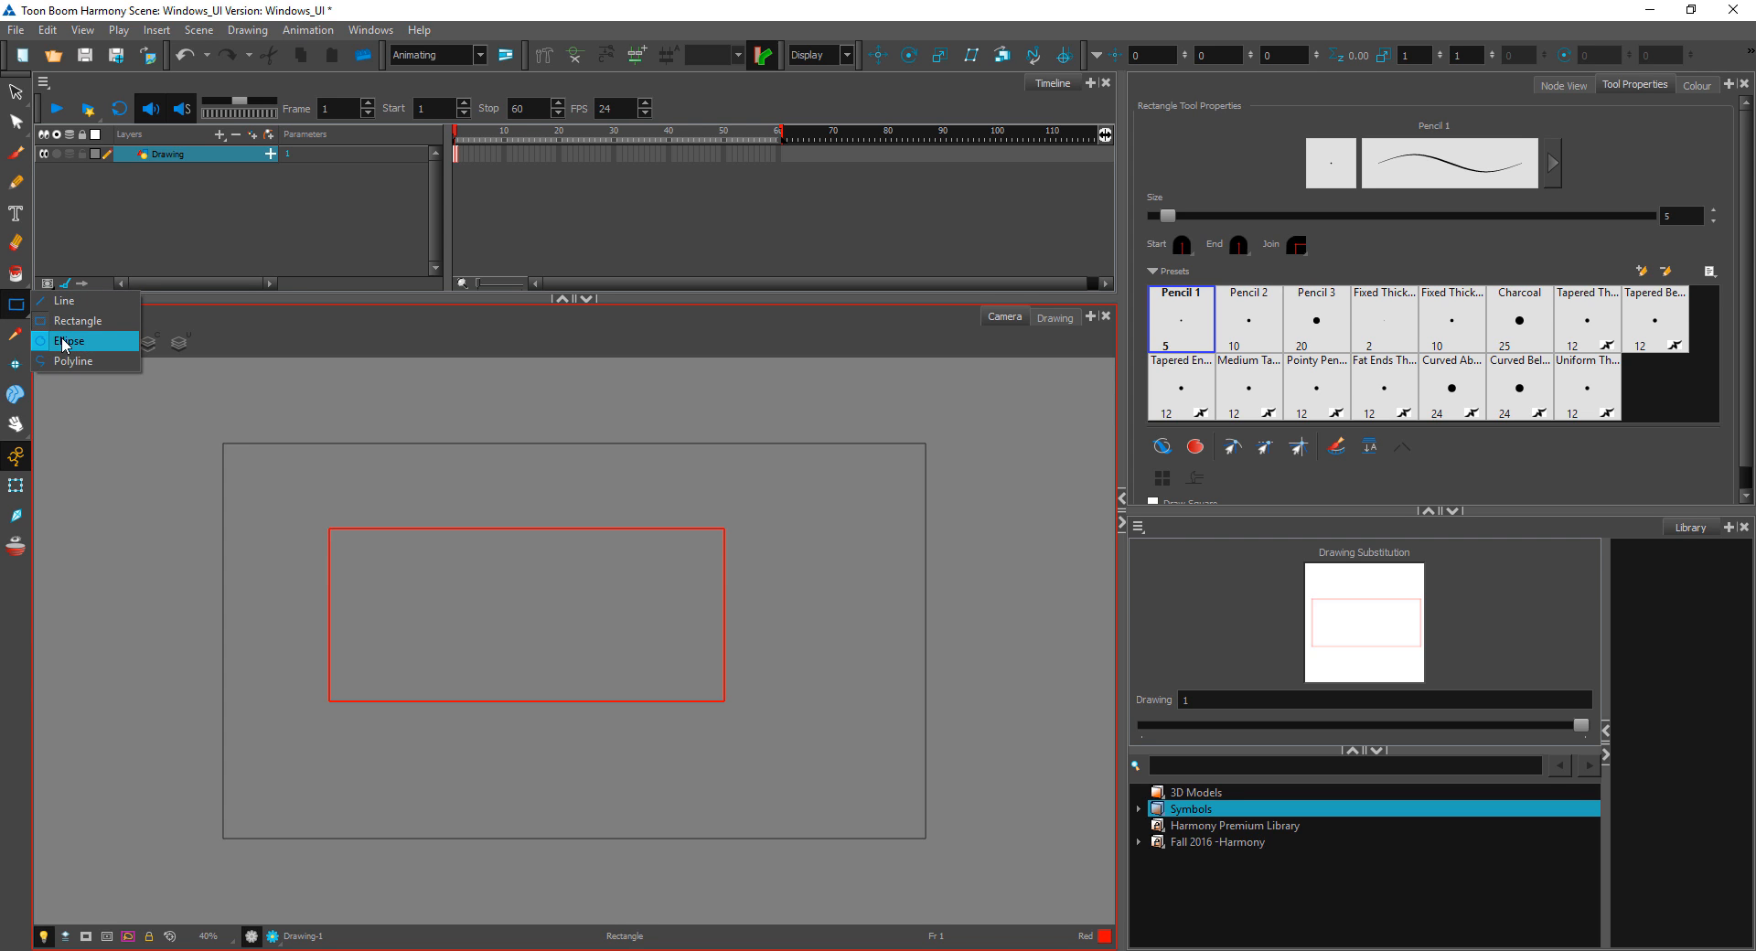
click(72, 361)
click(821, 517)
click(836, 672)
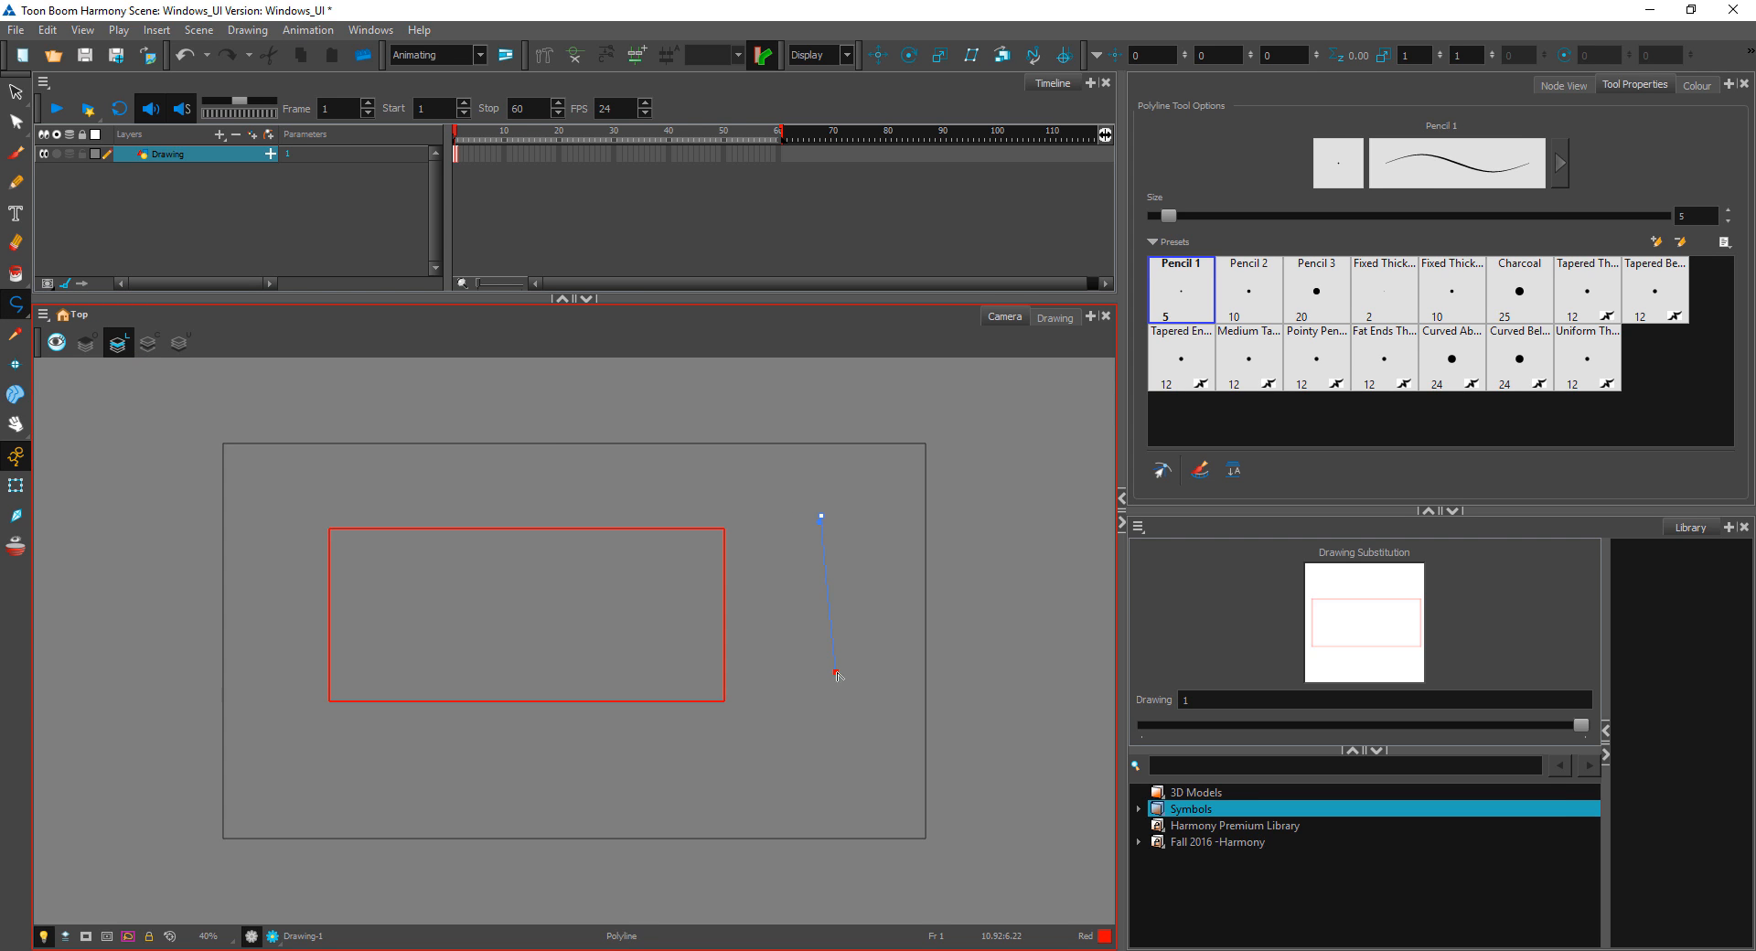
click(976, 638)
key(alt+i)
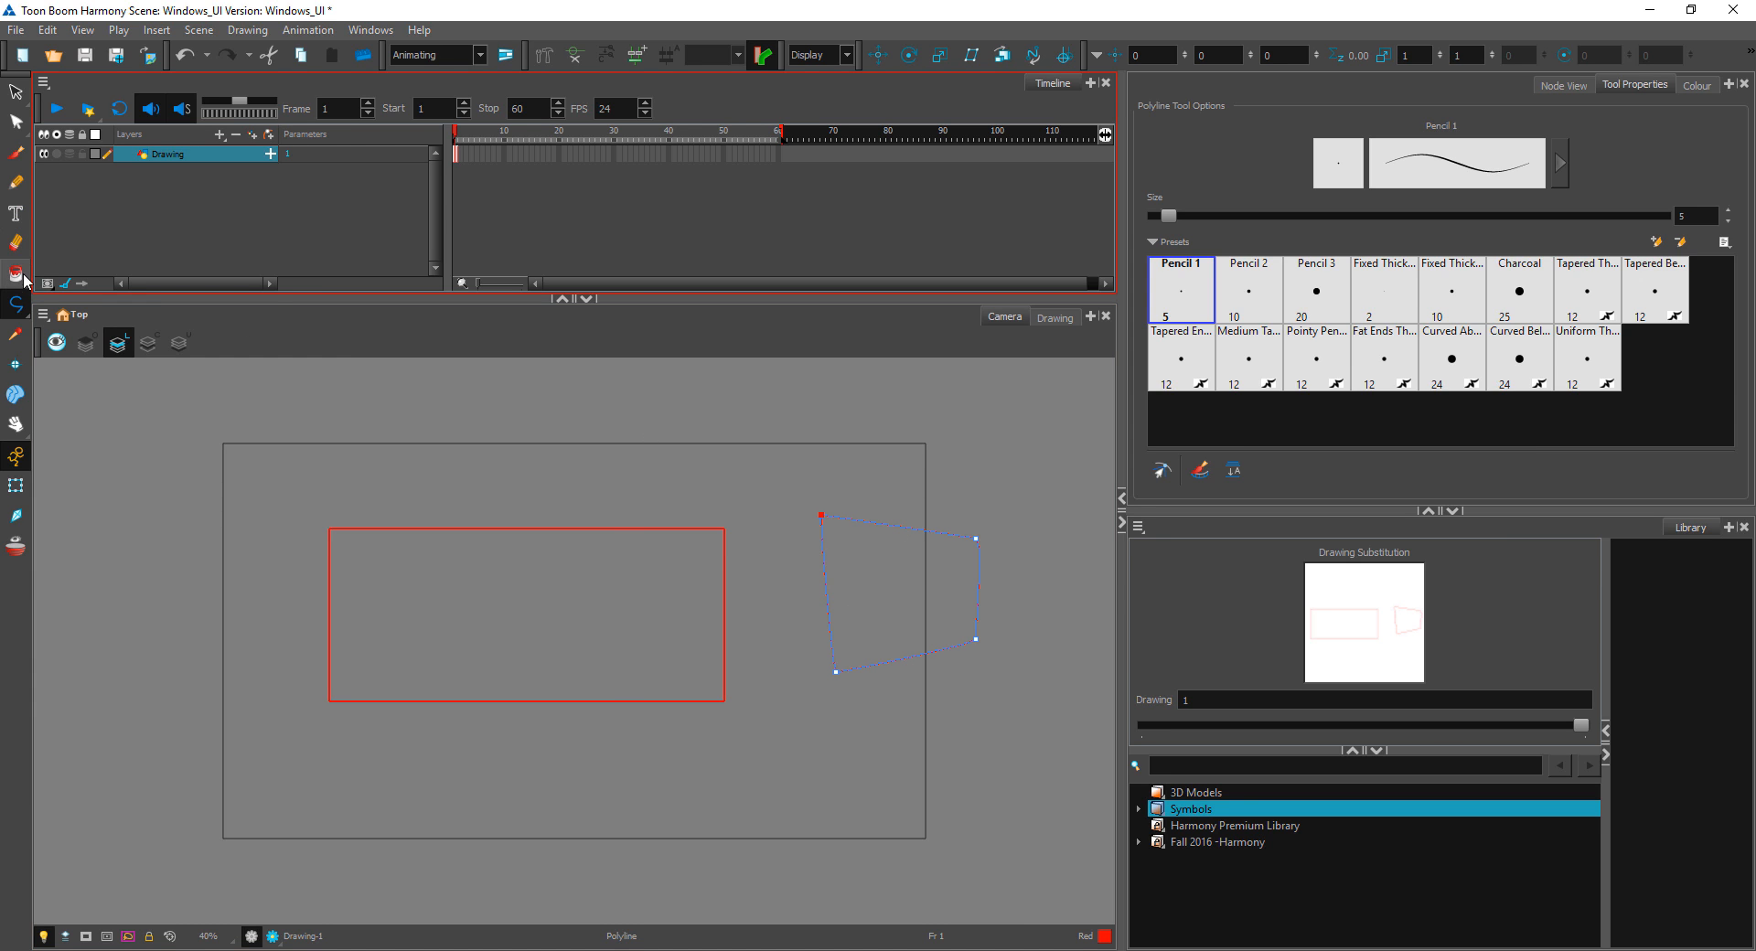
click(862, 611)
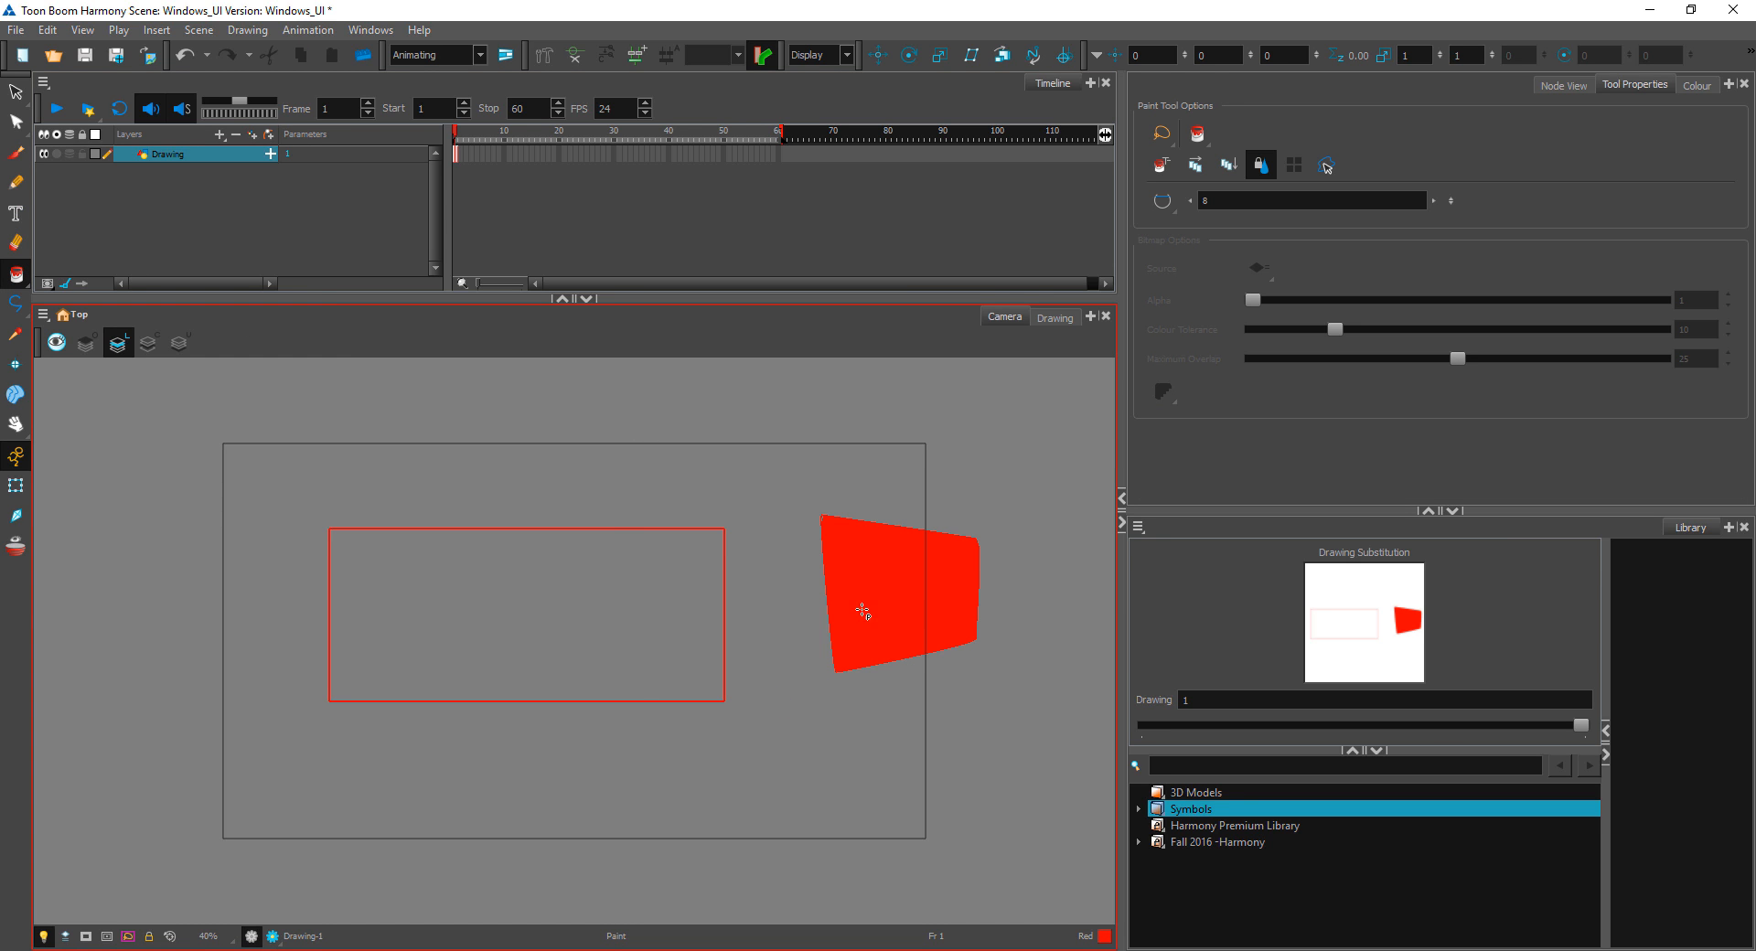
Step: Delete the rectangle and the filled polyline shape with the Contour Editor
click(15, 122)
mouse_move(1082, 557)
mouse_down()
mouse_move(264, 474)
mouse_move(1015, 529)
mouse_up()
key(Delete)
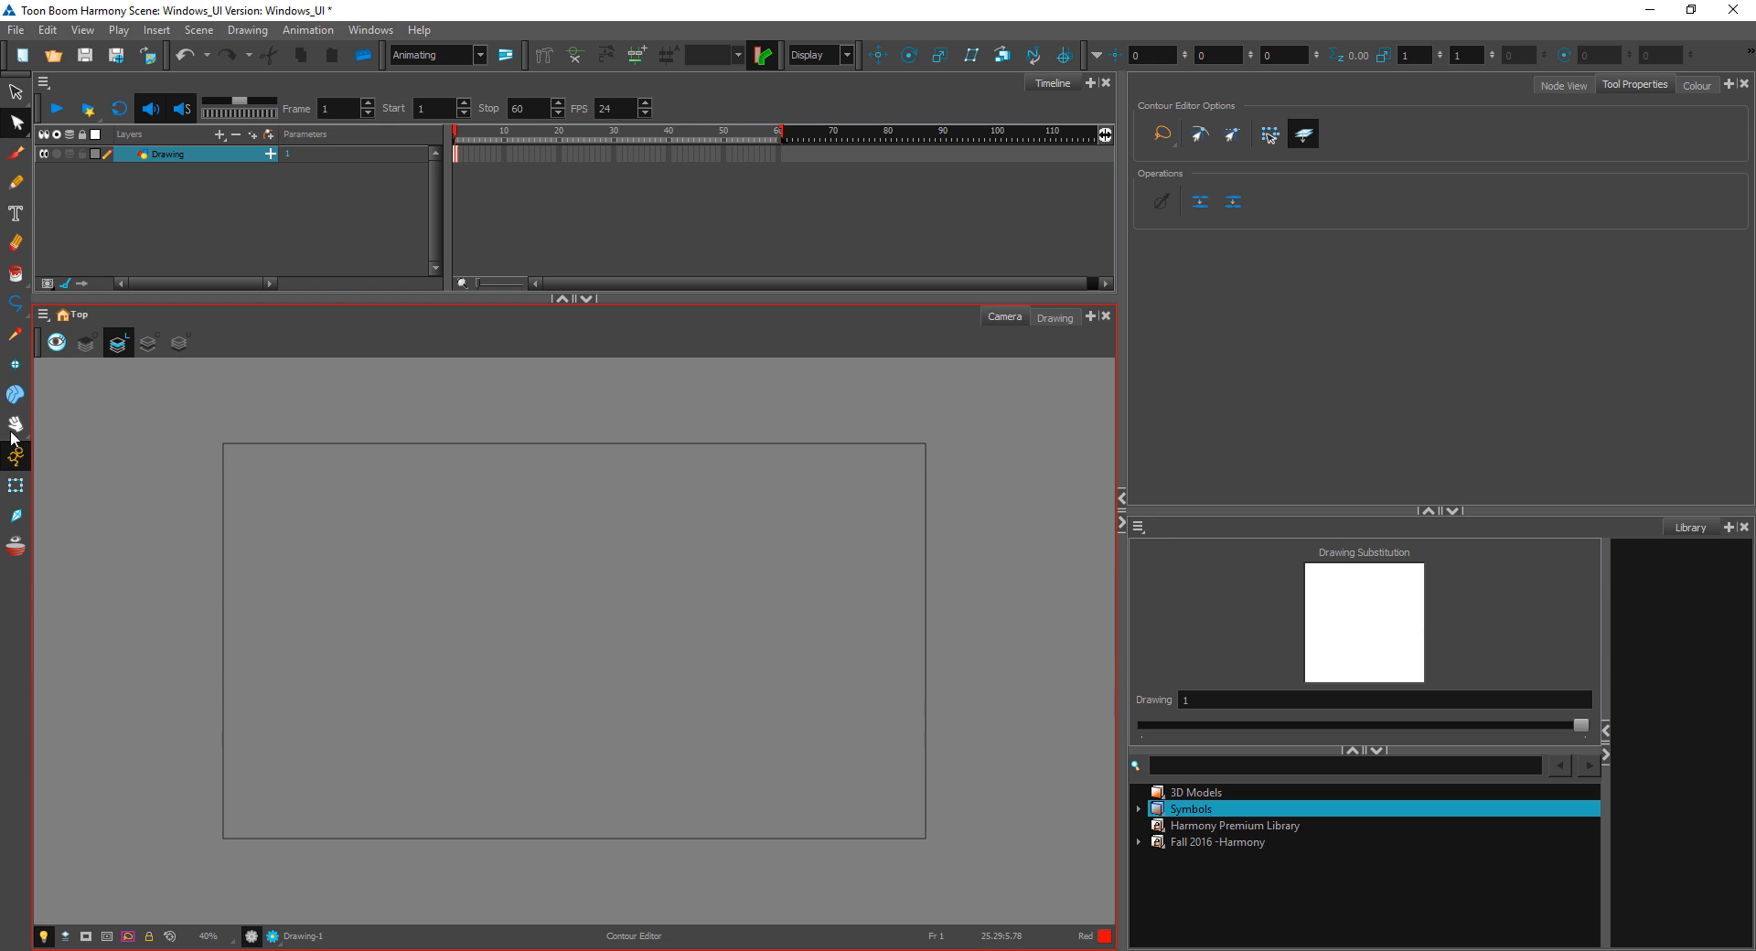
Step: Activate the Line tool and show the scene's colour palette
click(20, 312)
click(51, 303)
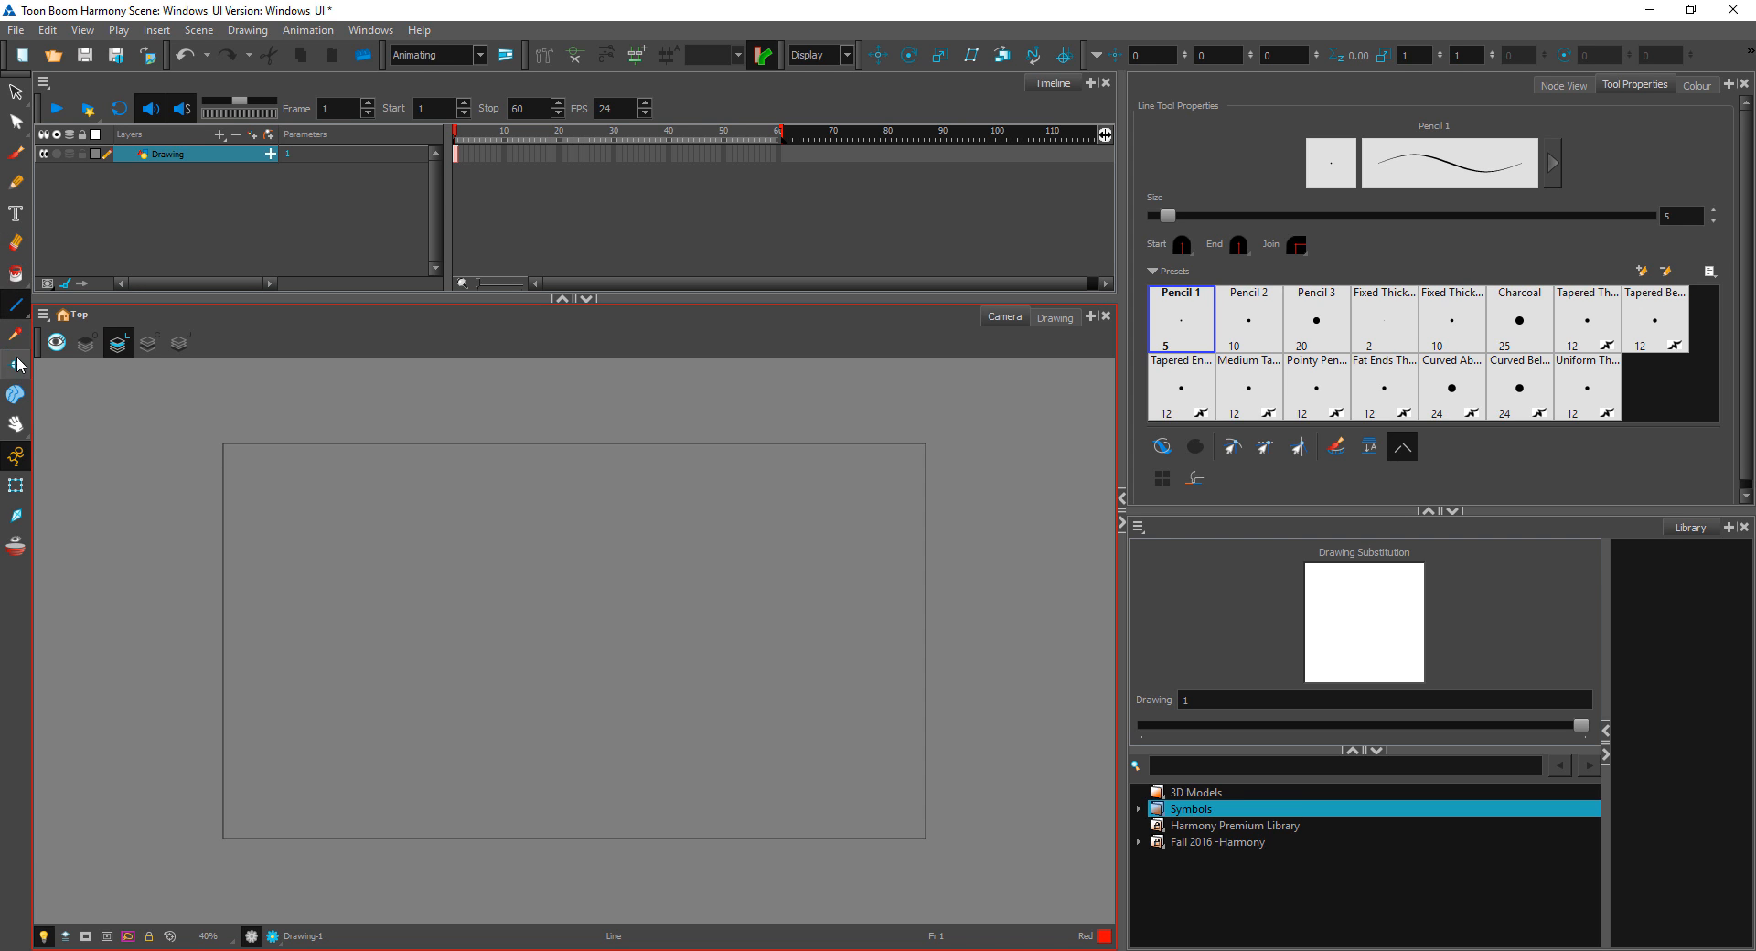
click(828, 244)
click(1697, 84)
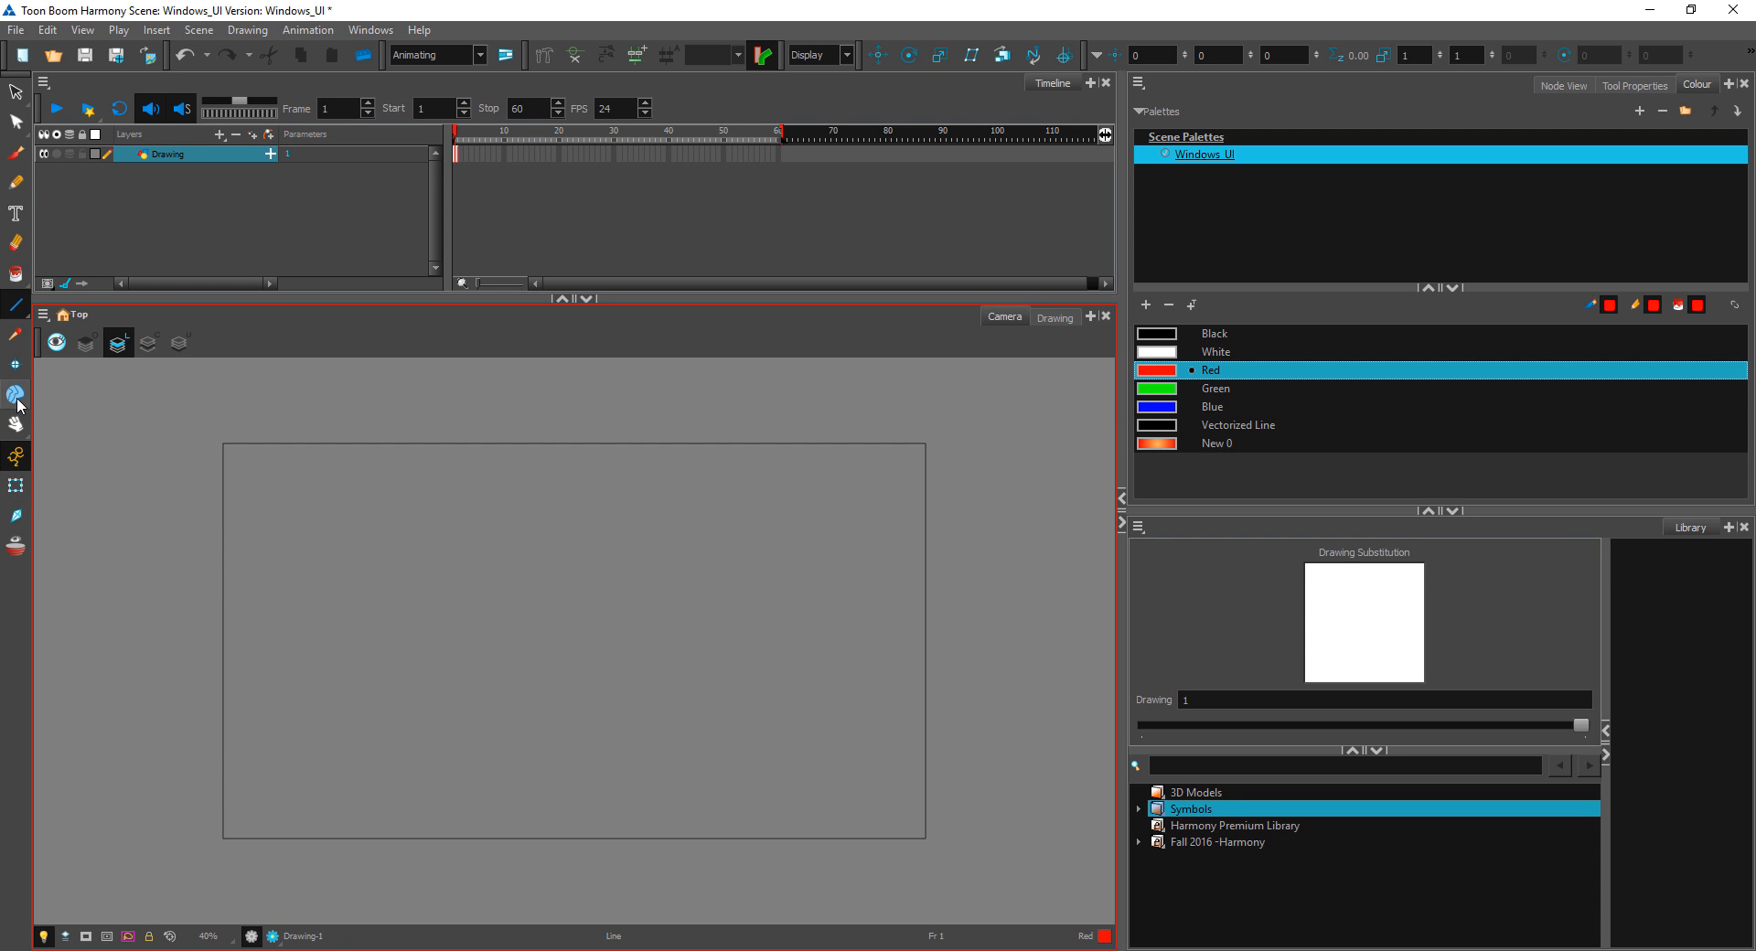
Step: Draw a Red, nearly square rectangle on frame 1 in the left part of the camera frame
click(16, 305)
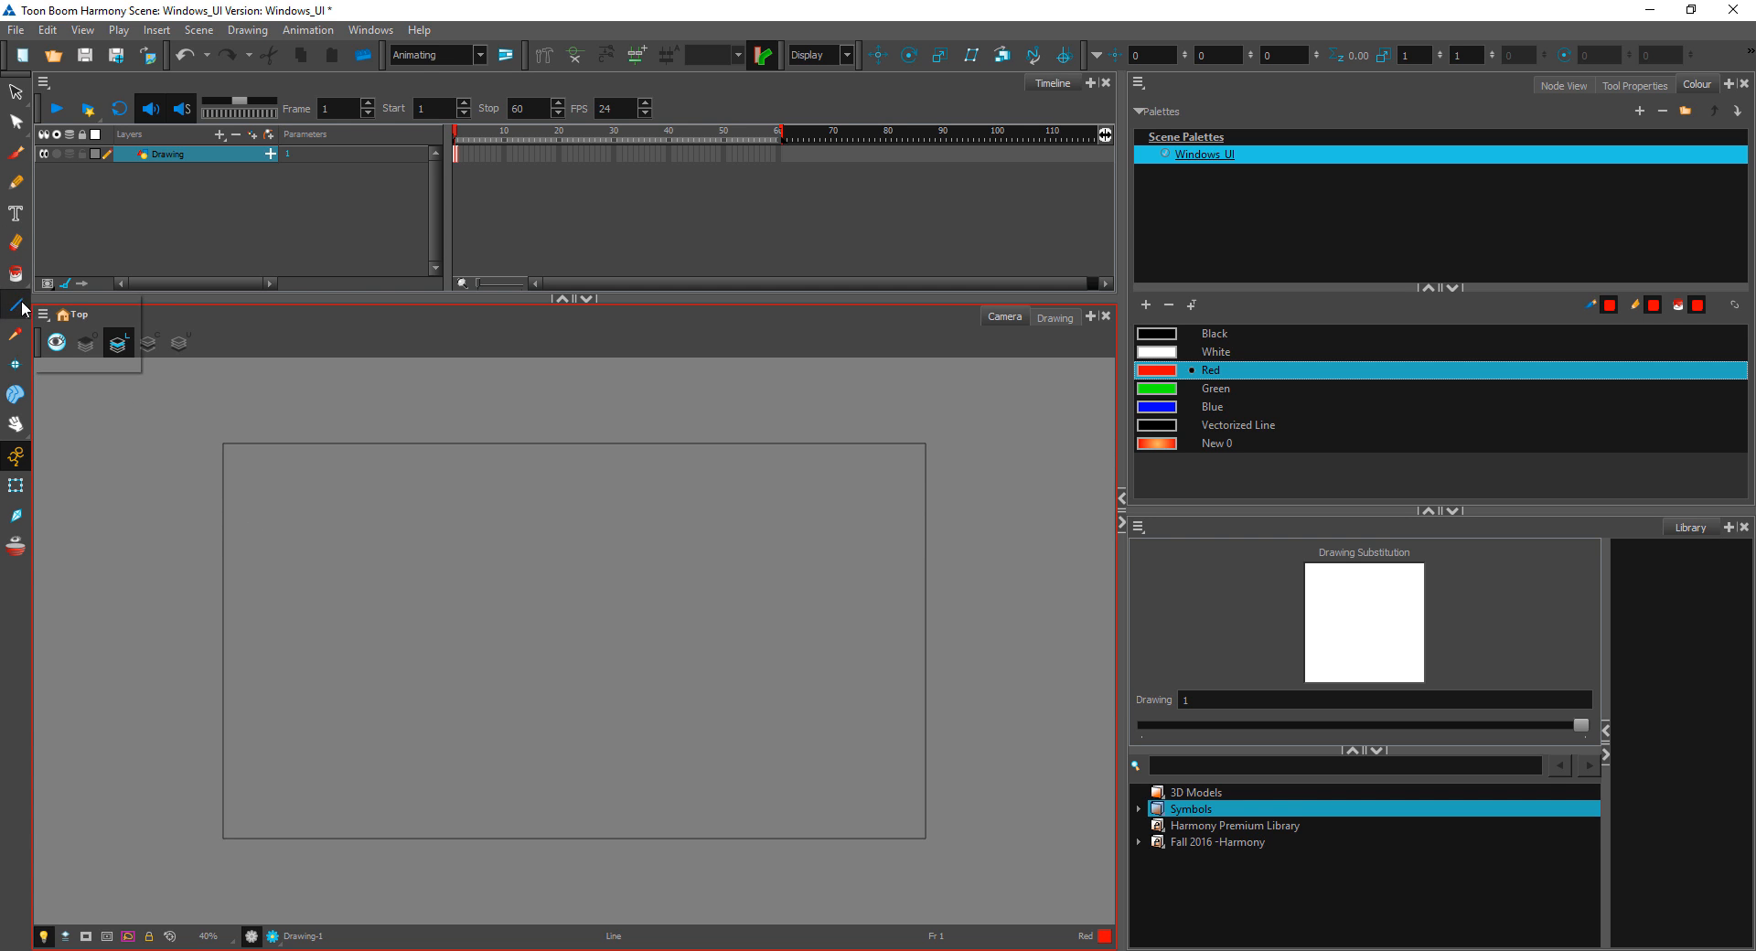
click(78, 324)
drag(259, 512, 473, 721)
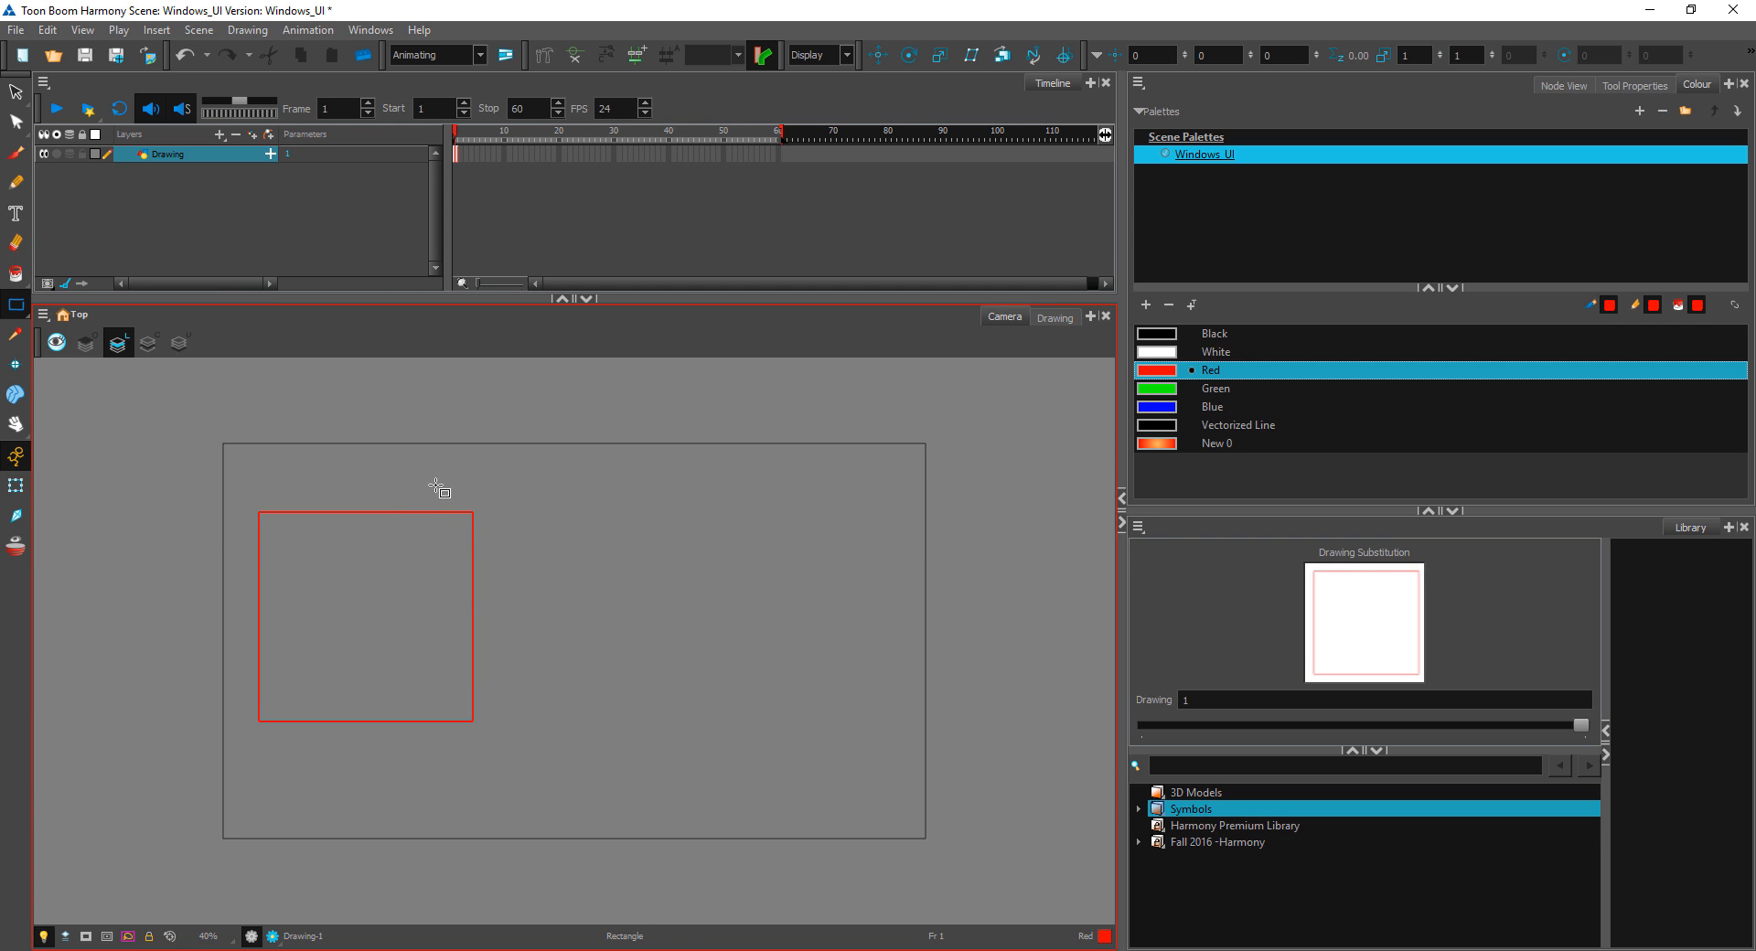
Step: Draw a Red circle with the Ellipse tool on frame 10 of the Drawing layer
click(502, 154)
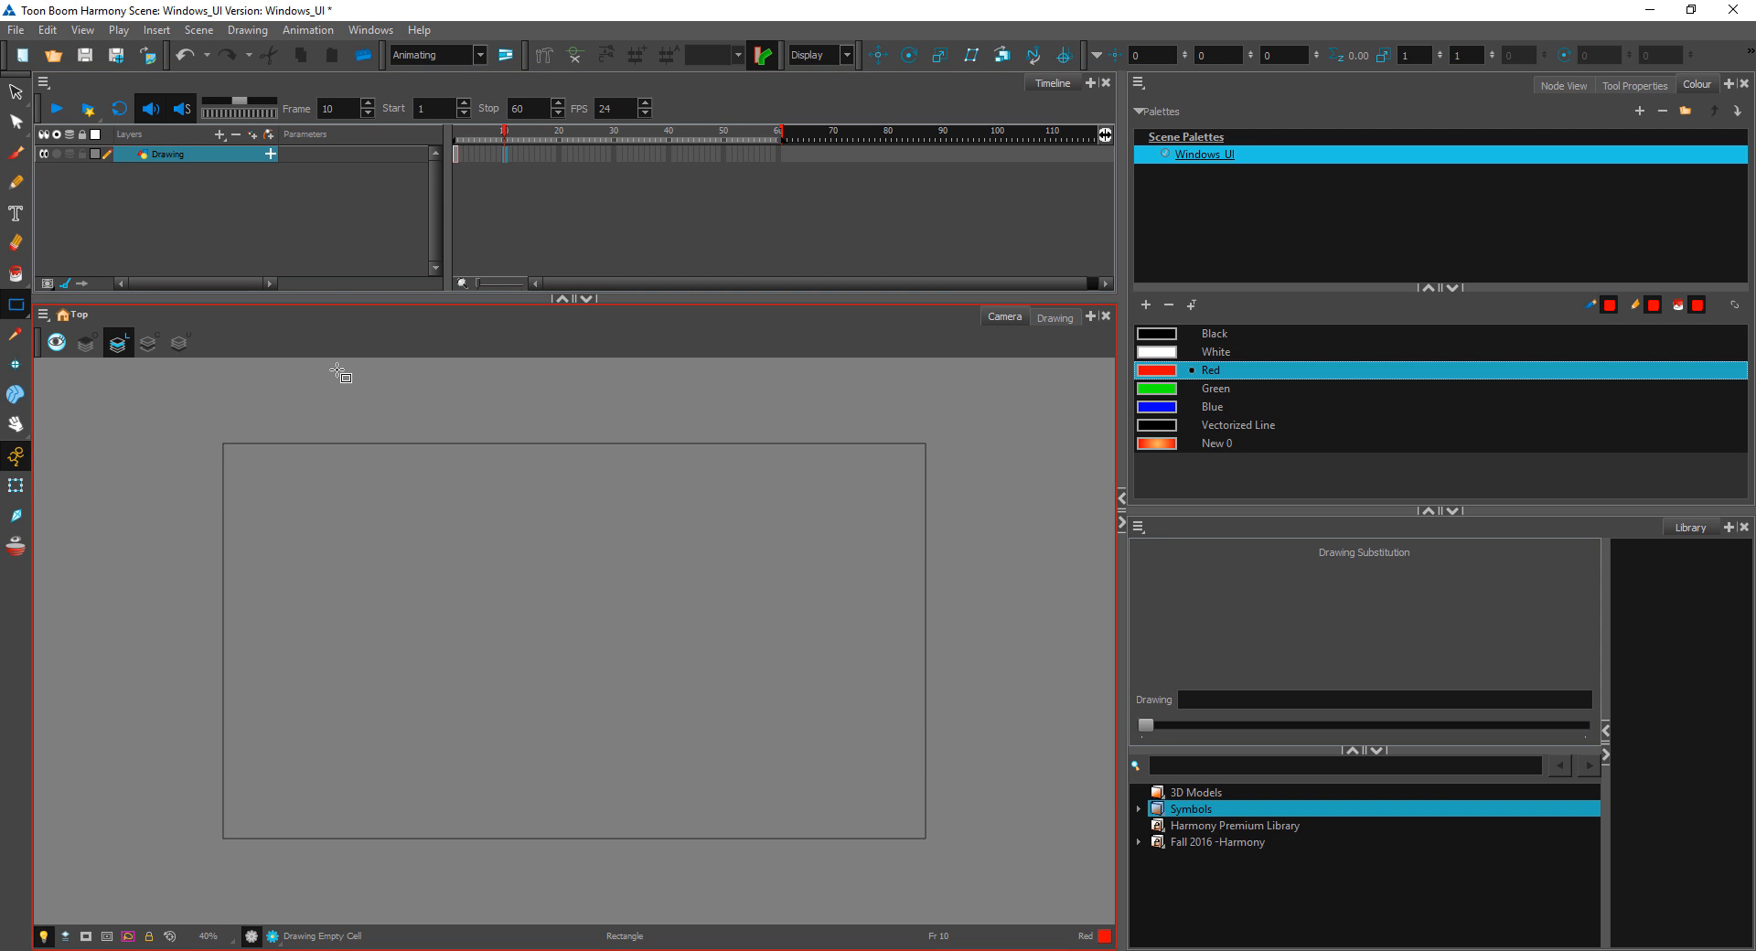
click(19, 309)
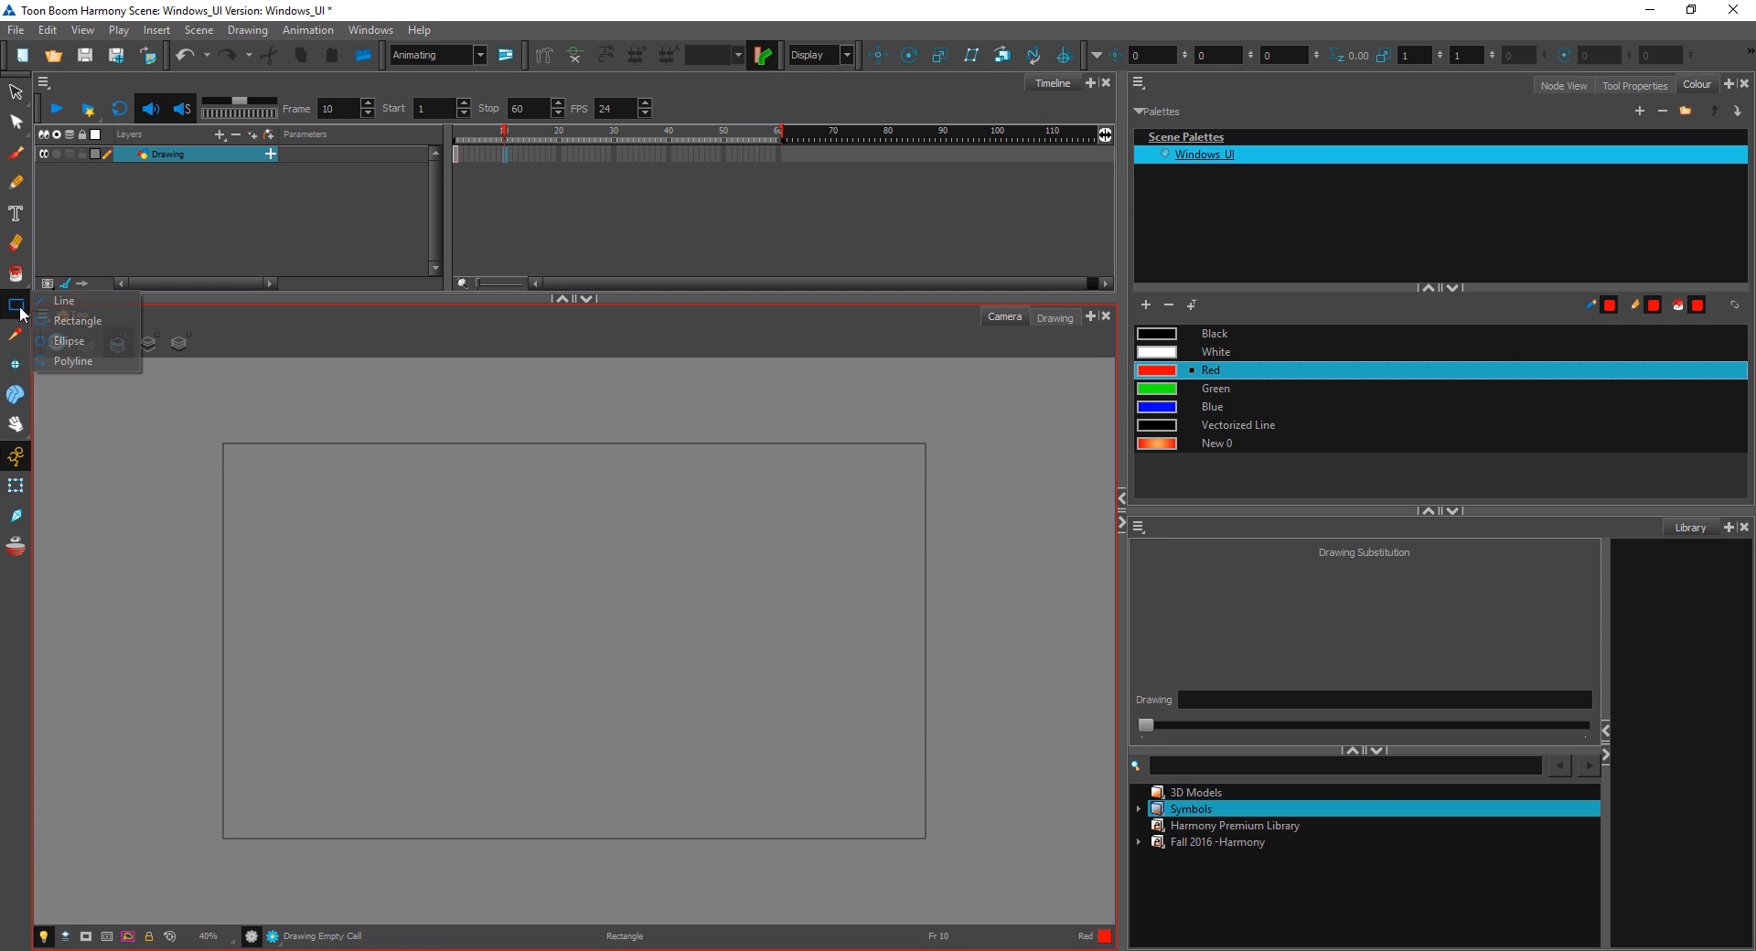
click(64, 341)
drag(342, 535, 351, 543)
drag(581, 720, 569, 744)
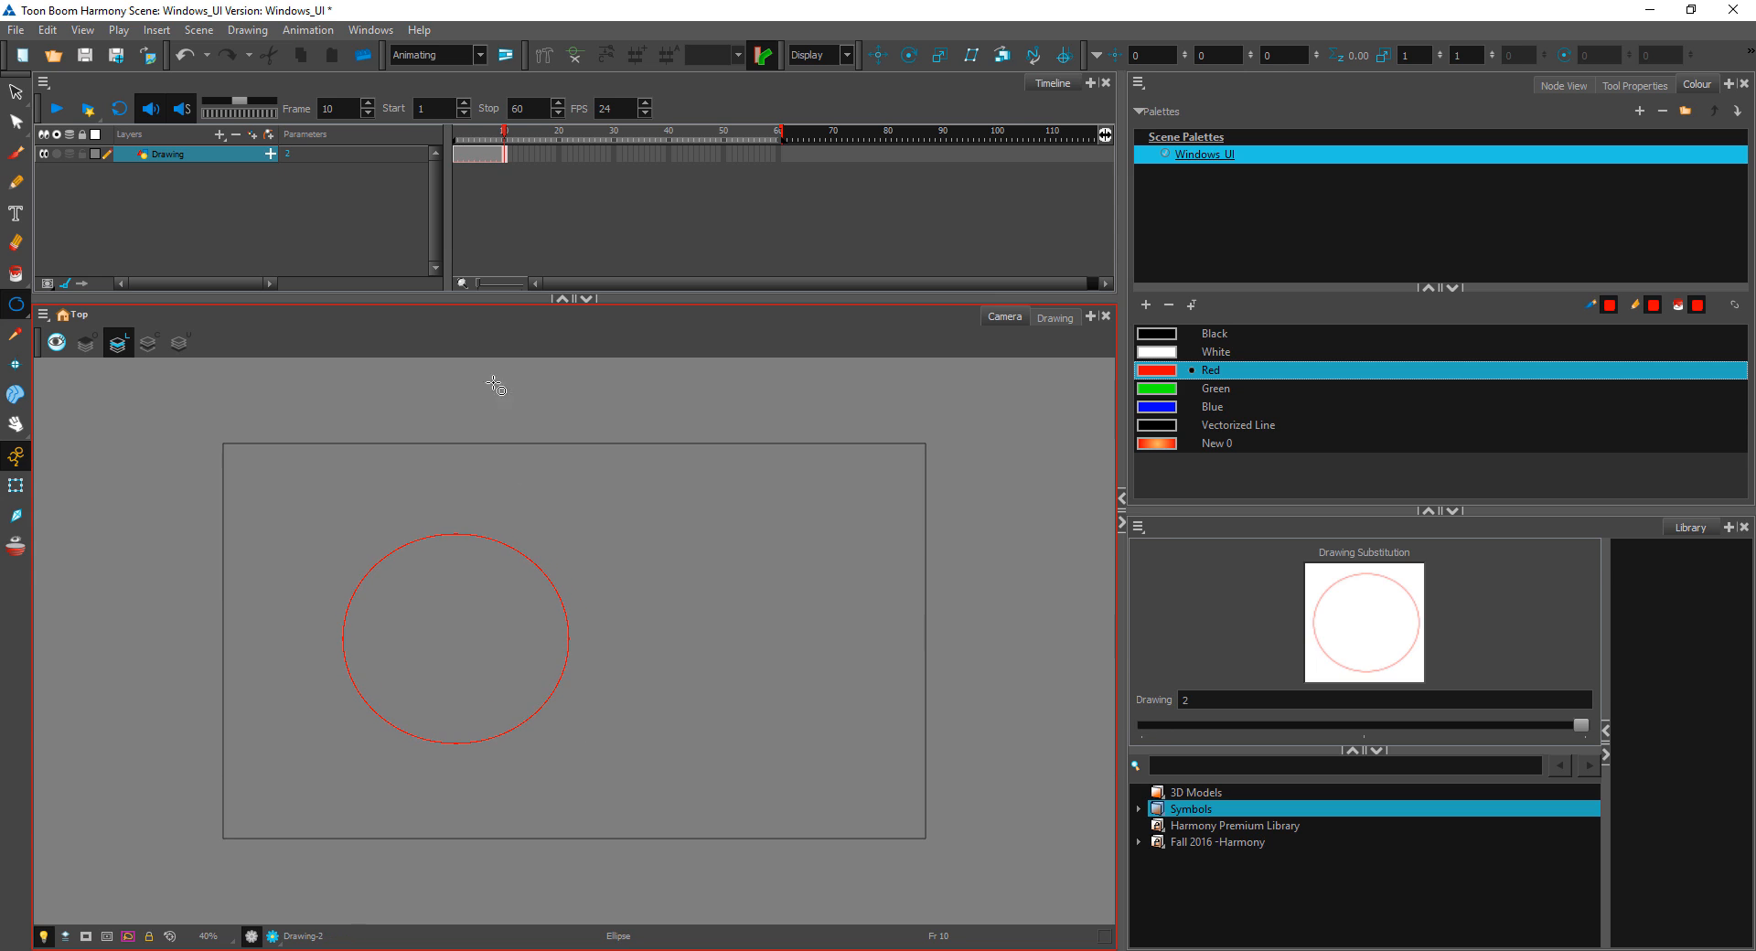
Step: Activate the Morphing tool and create a morphing from the square to the circle on the Drawing layer
drag(489, 155, 460, 153)
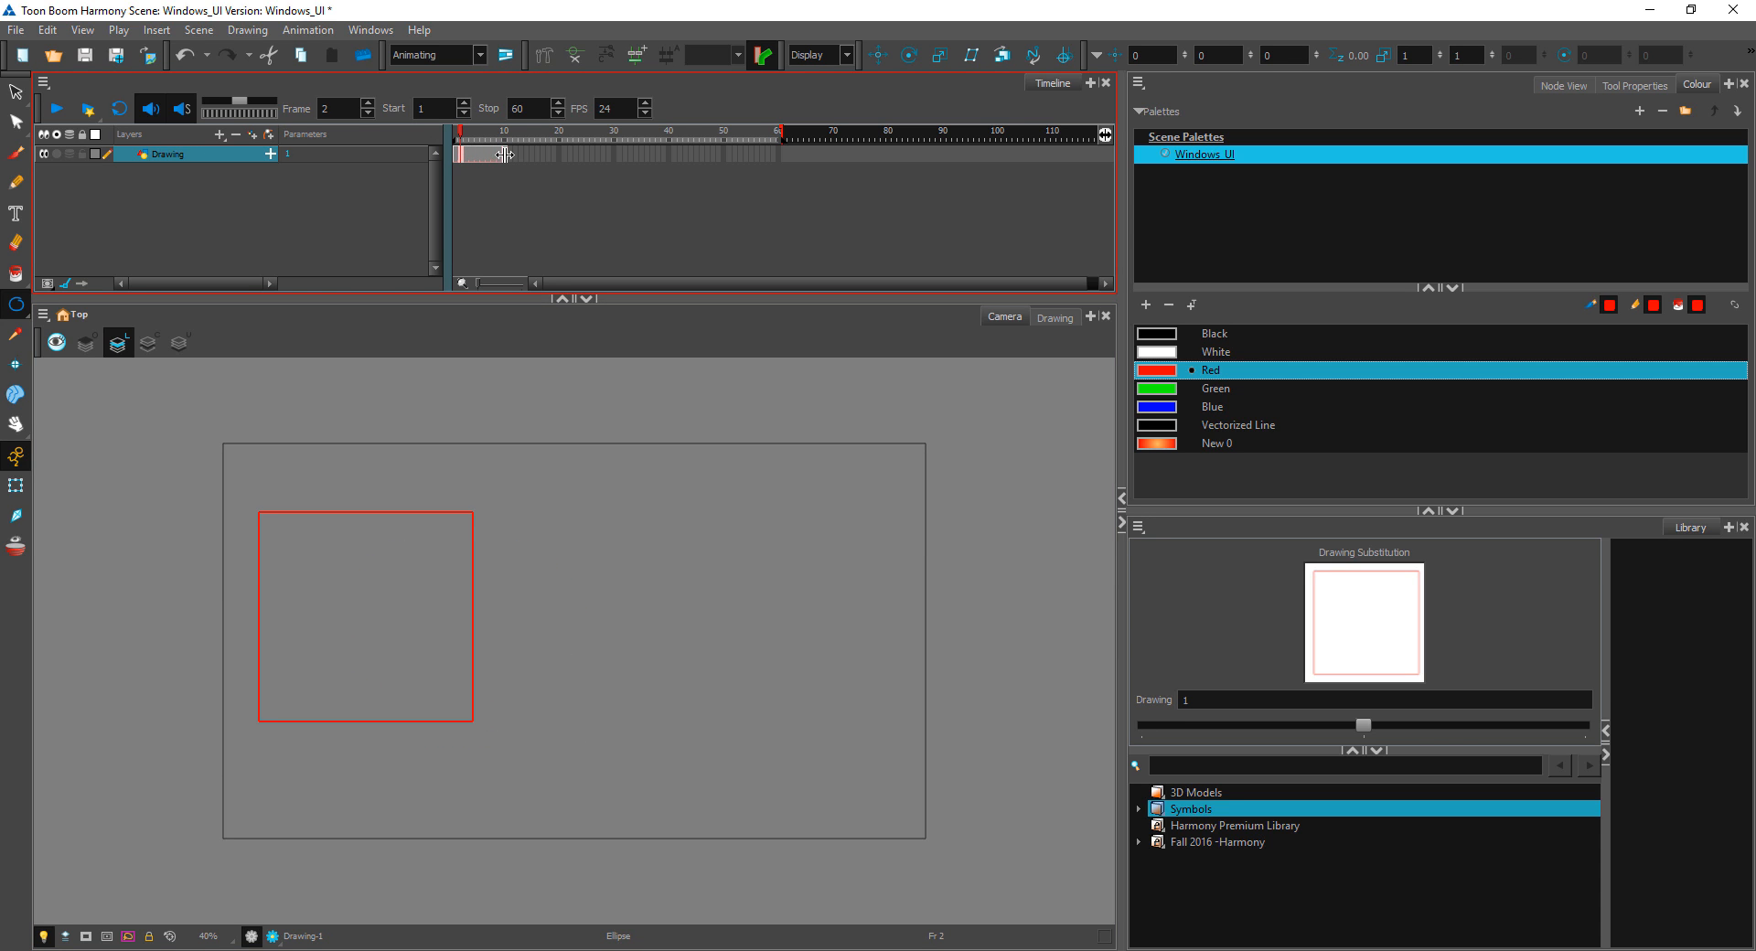
right_click(485, 162)
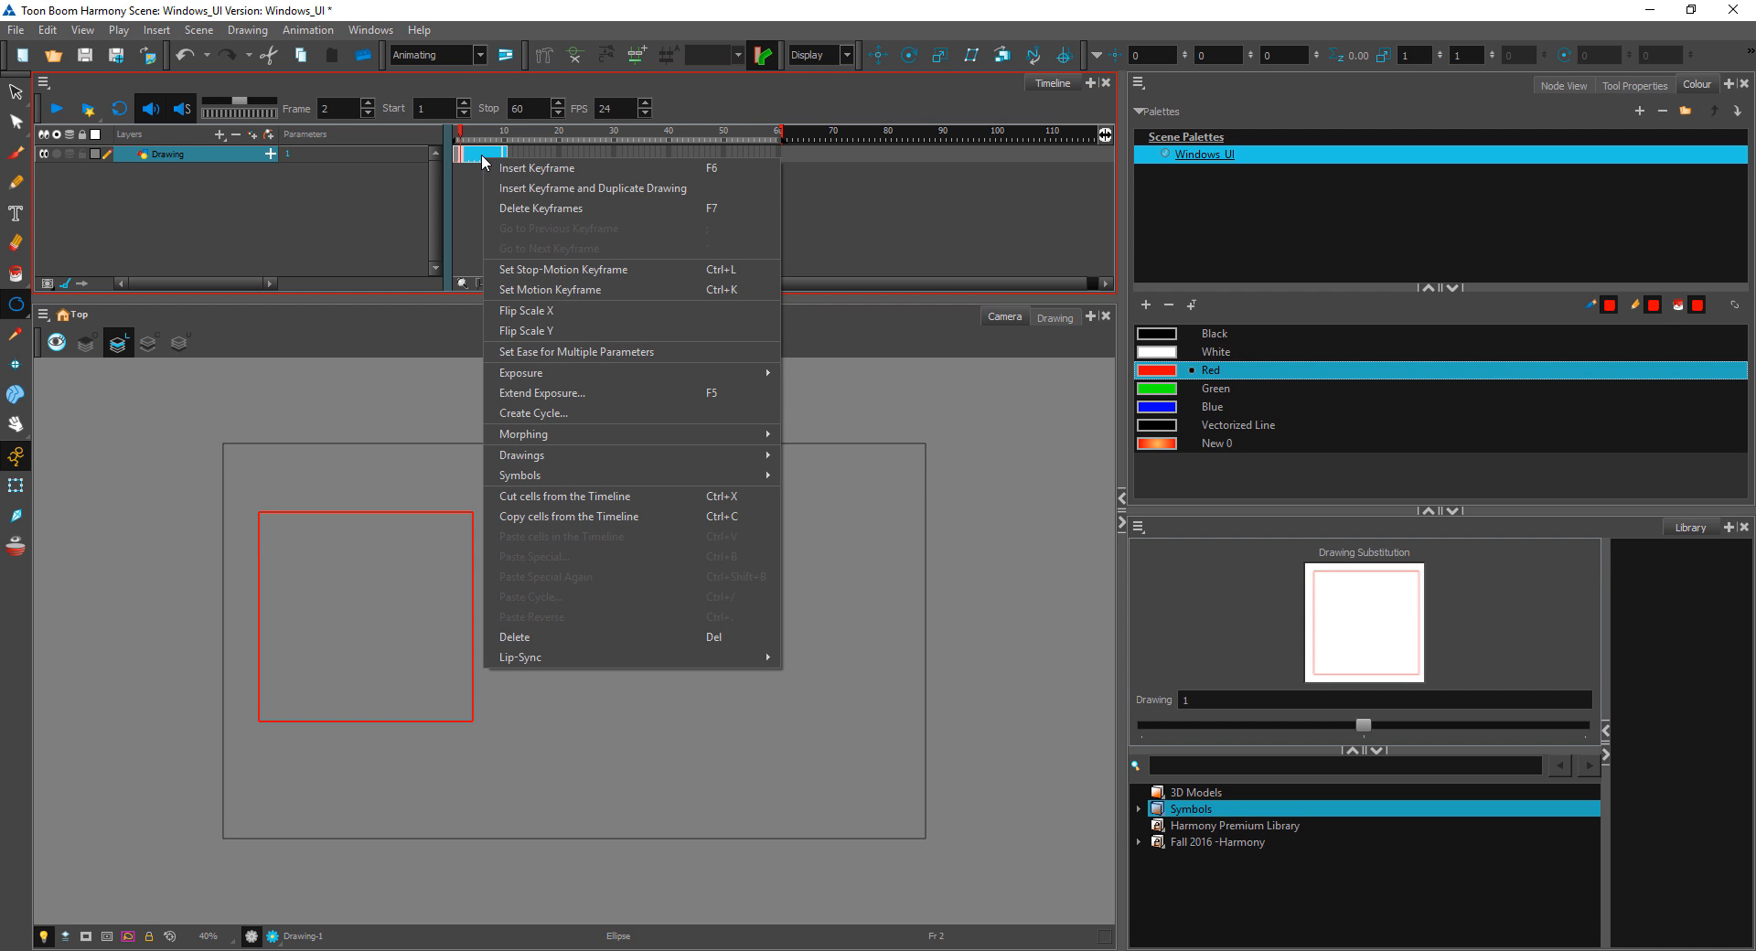
click(17, 401)
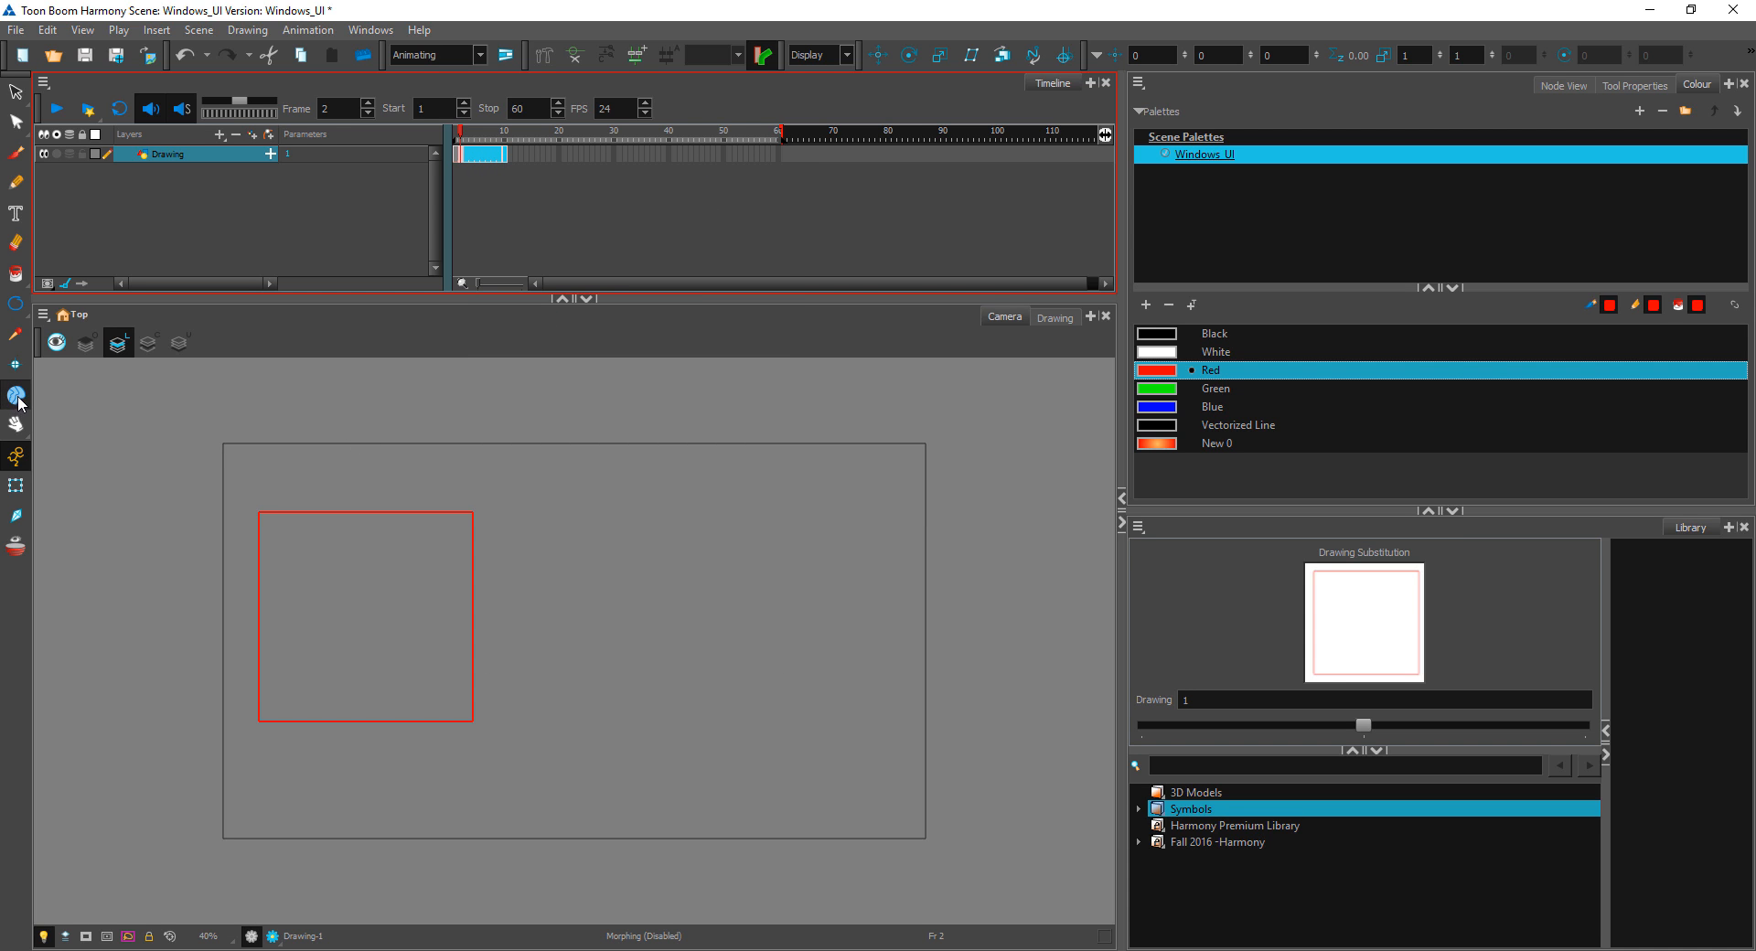
right_click(476, 158)
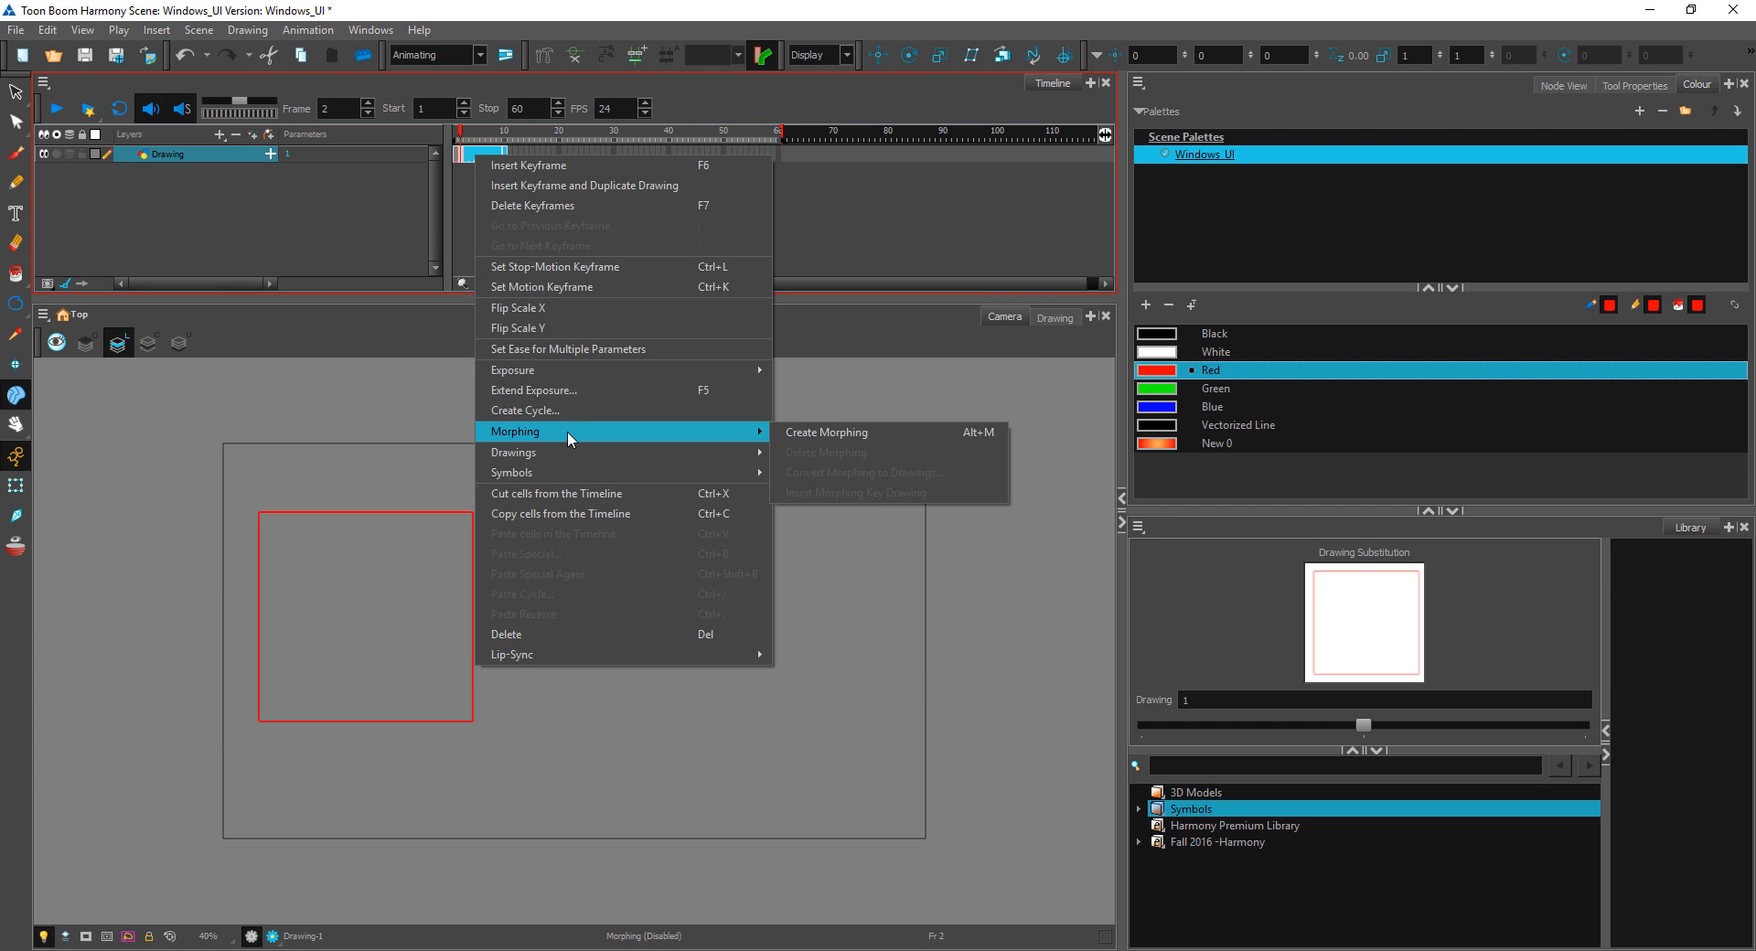
click(798, 427)
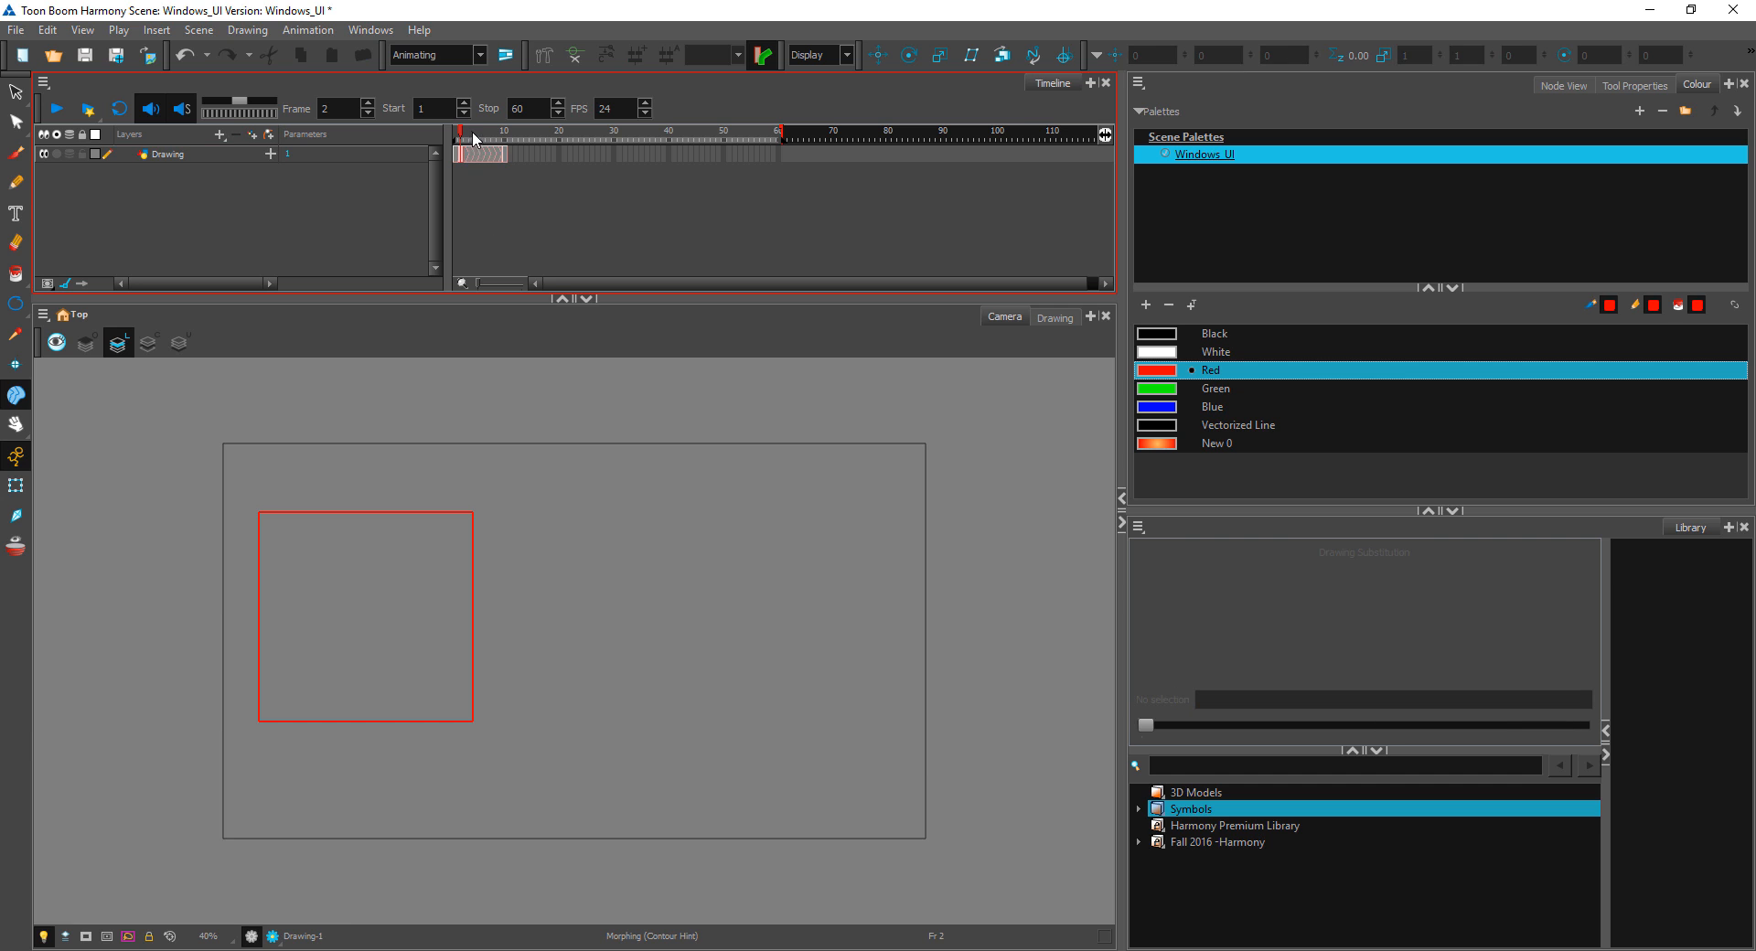
Step: Delete the circle and morphing cells from the Drawing layer's timeline after checking frame 10
click(508, 153)
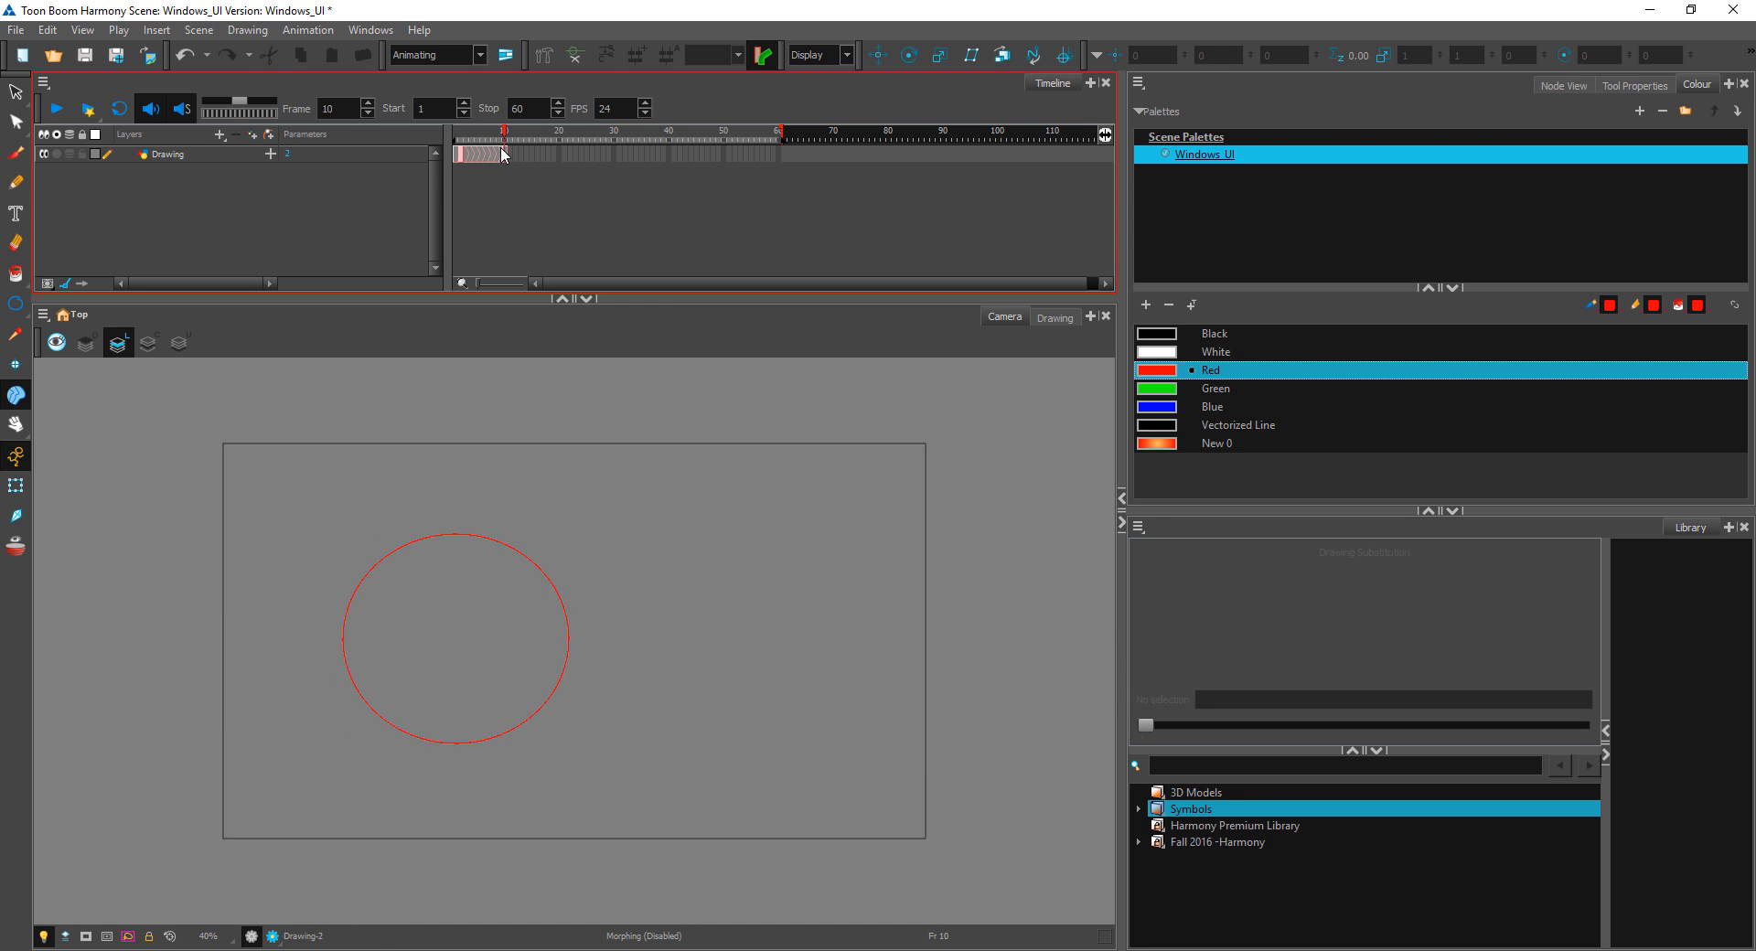
click(509, 152)
click(495, 154)
click(506, 155)
click(500, 155)
drag(520, 156, 462, 161)
key(Delete)
click(505, 197)
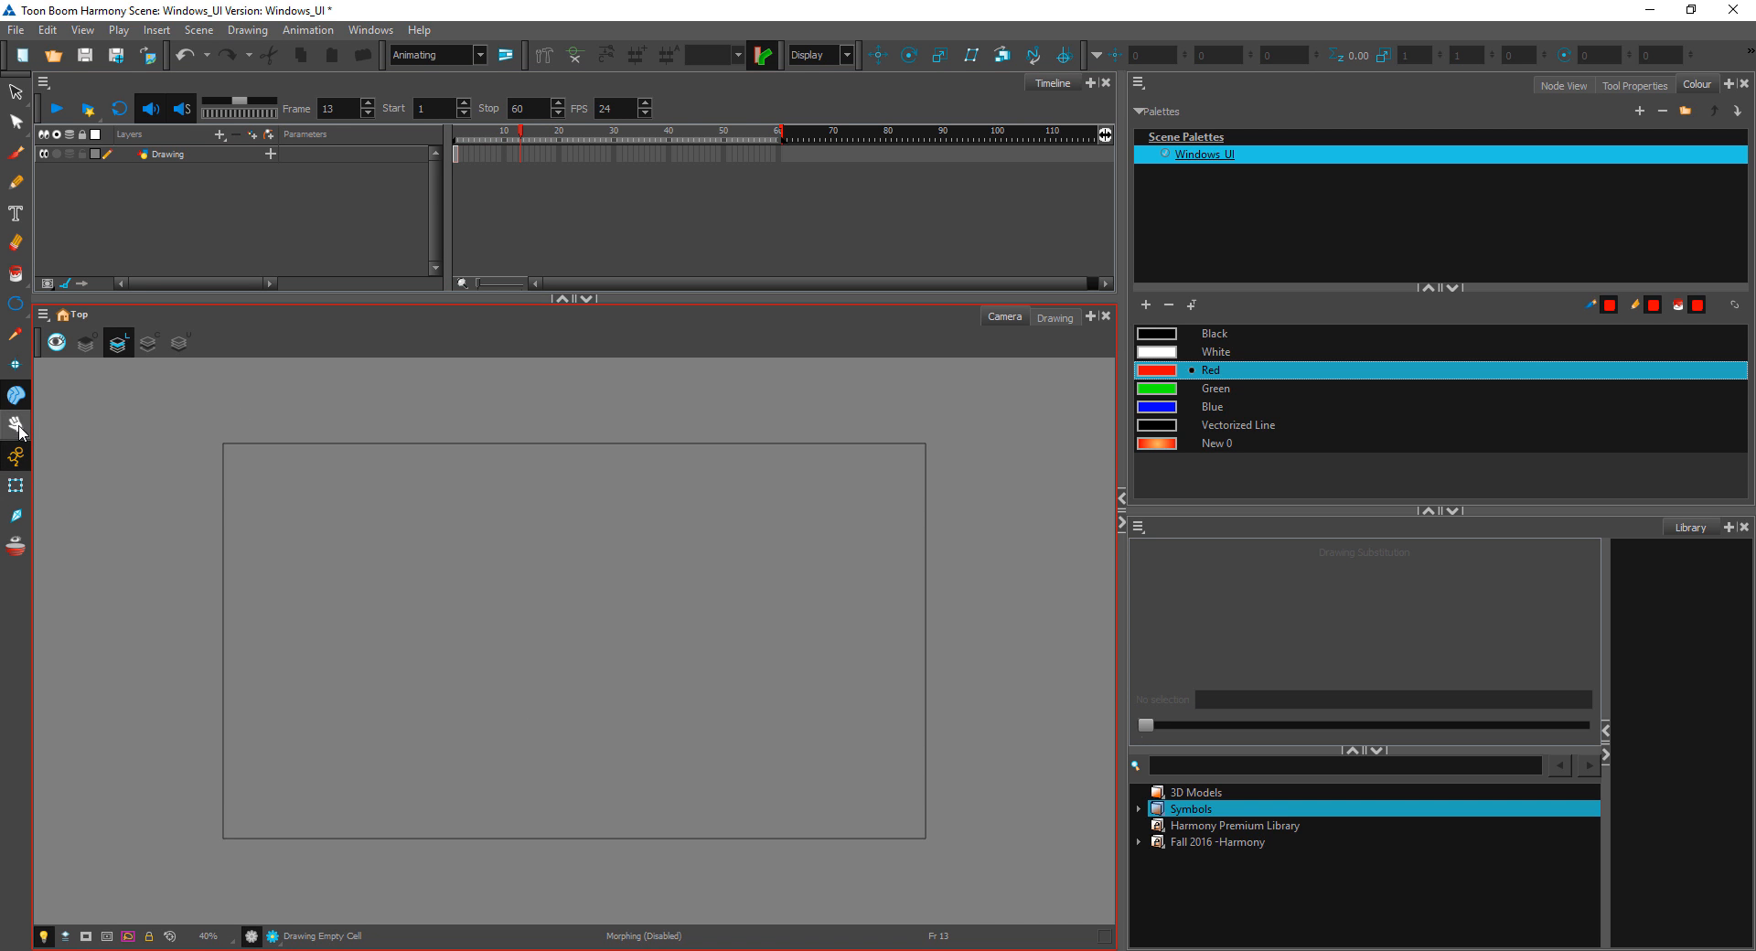
Step: Pan the camera frame around the drawing area with the Hand tool
click(16, 424)
drag(518, 487, 452, 513)
drag(694, 584, 892, 551)
drag(538, 509, 388, 588)
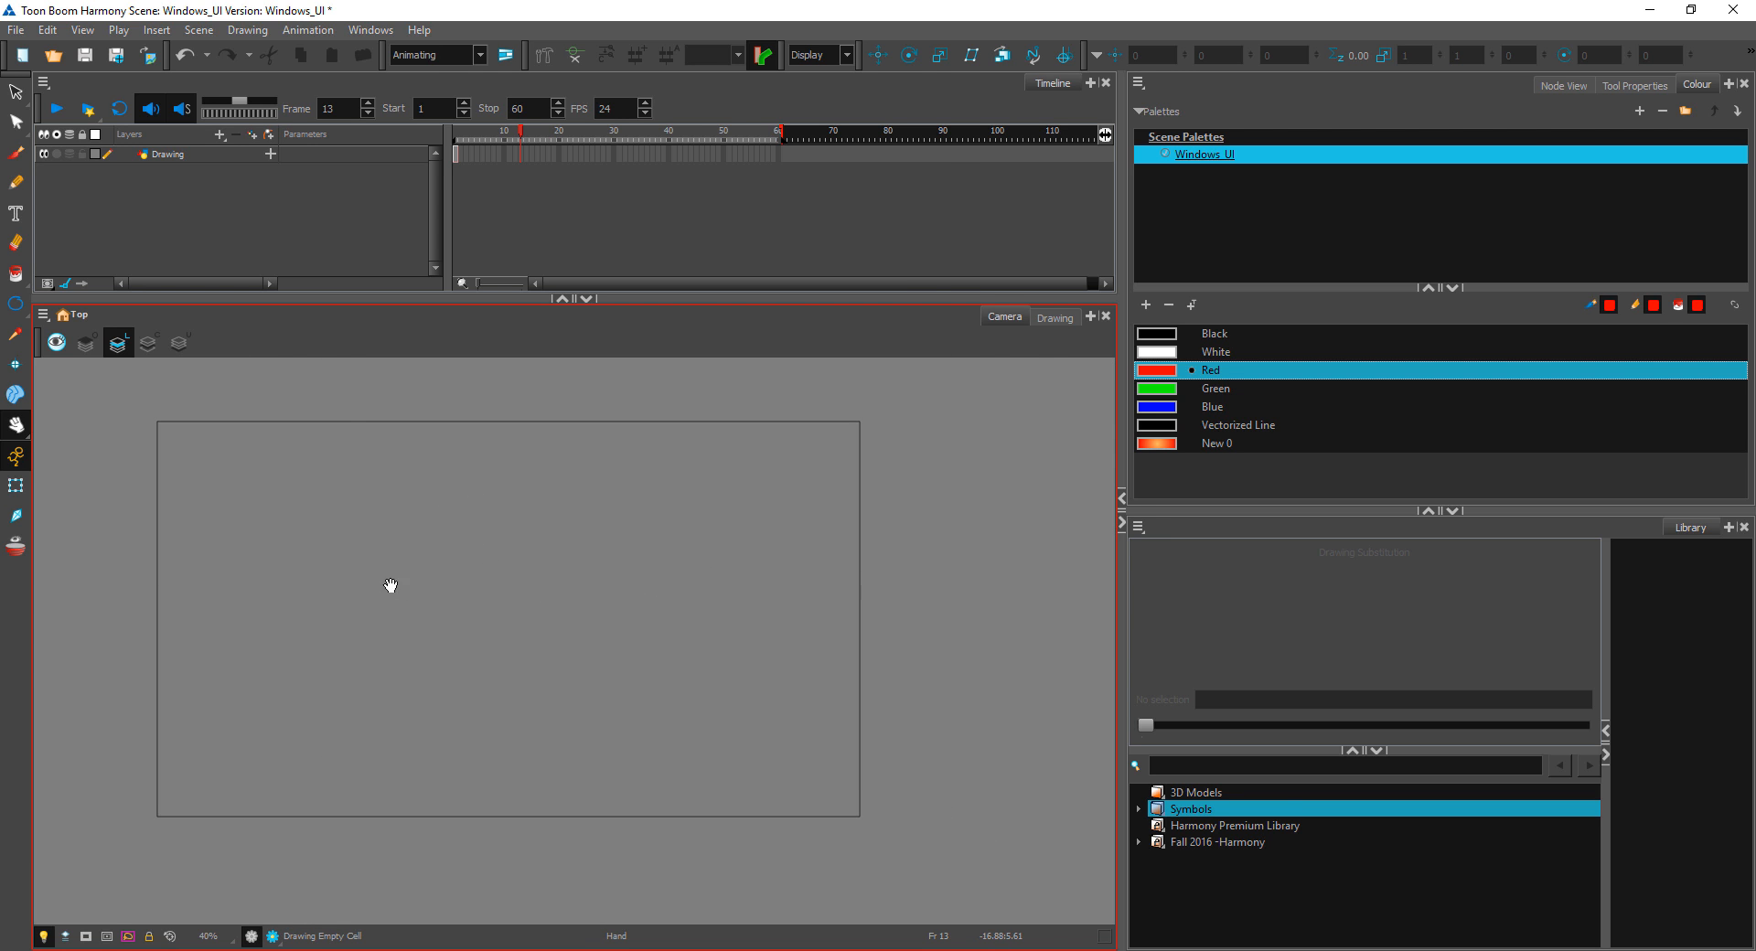
Step: Switch to the Zoom tool and zoom in and out on the camera frame
click(15, 429)
click(22, 439)
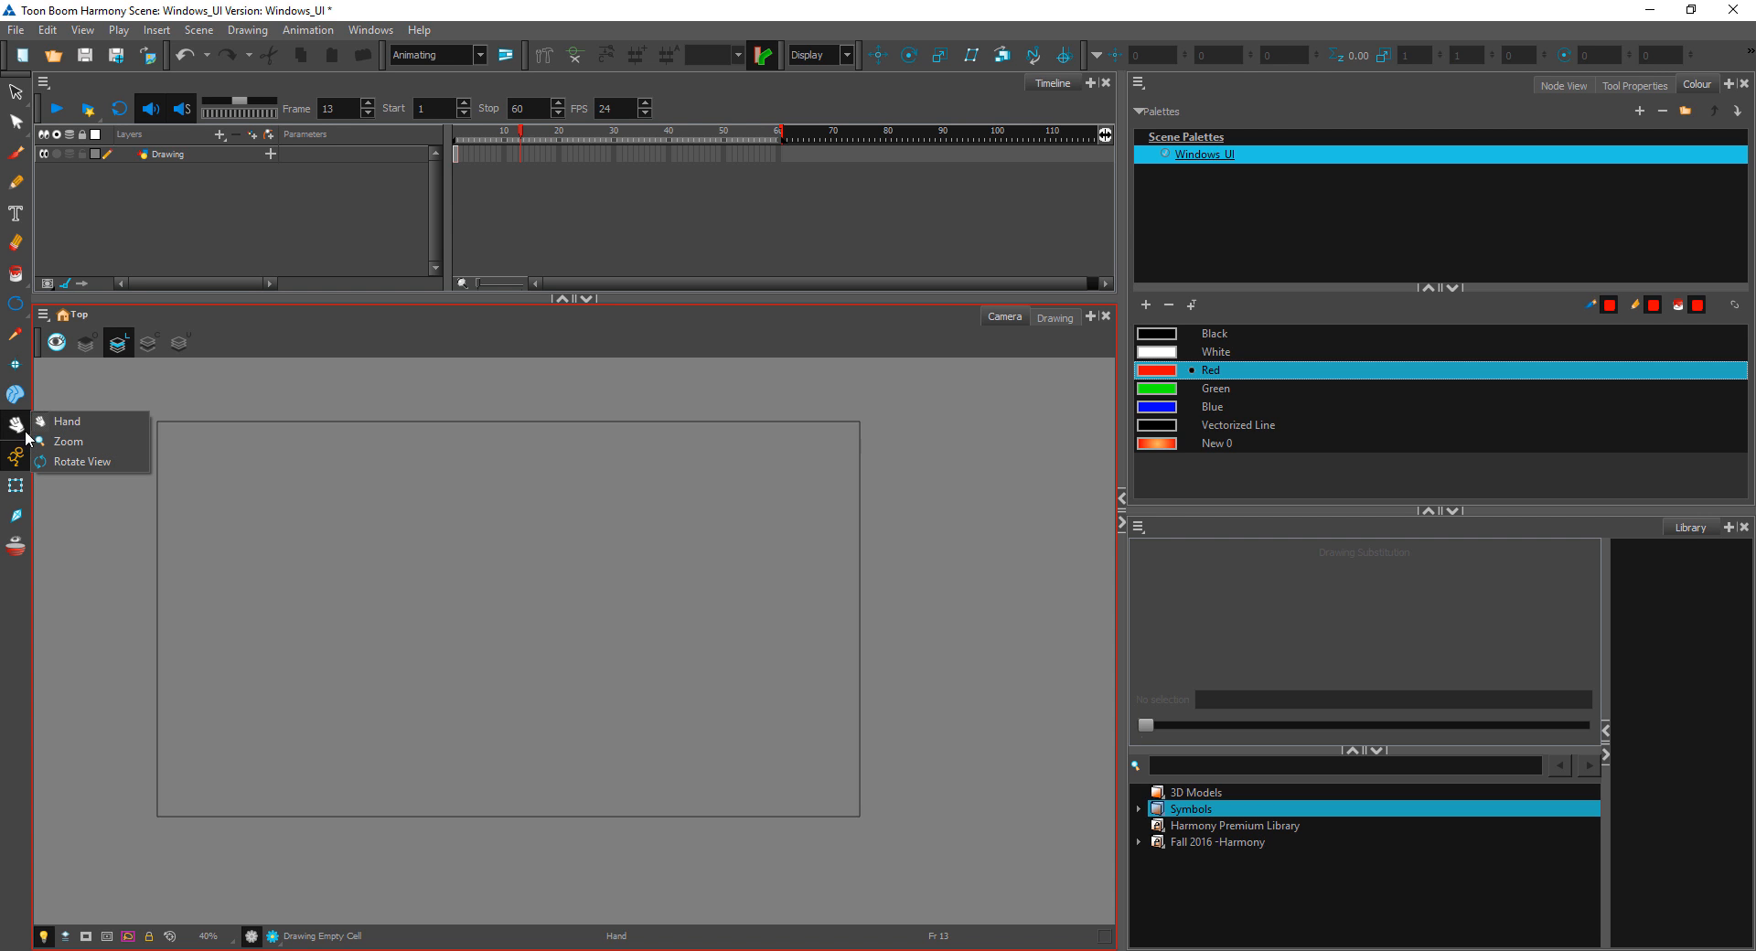
click(78, 448)
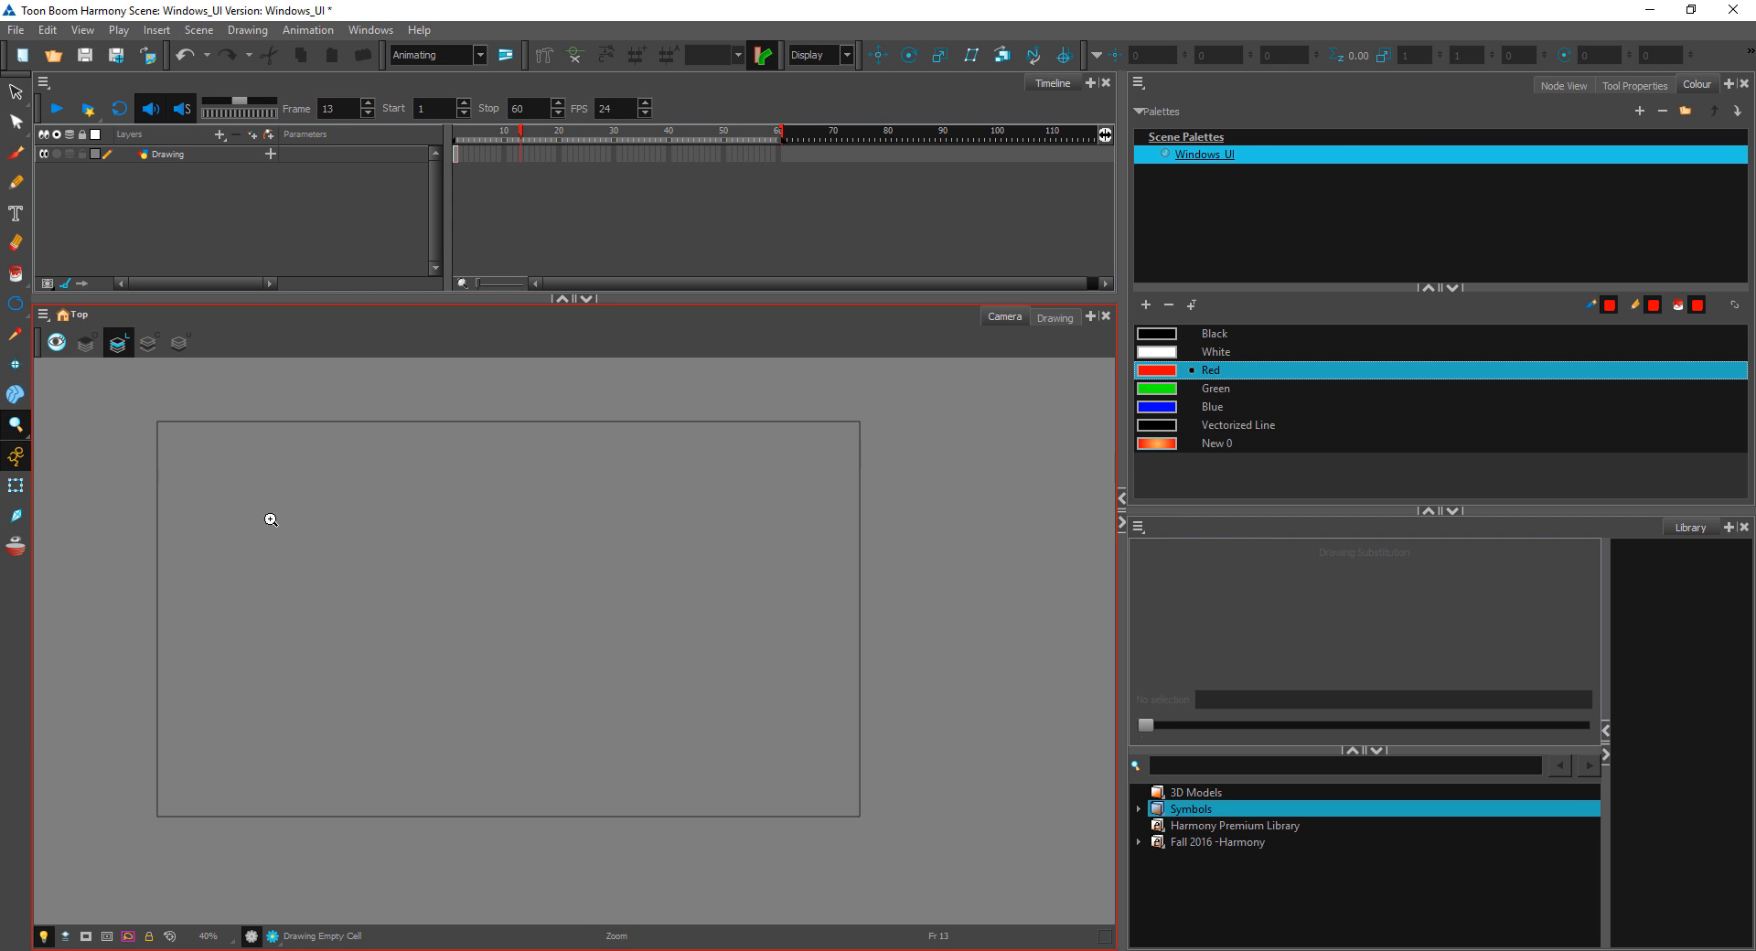
click(468, 572)
click(500, 594)
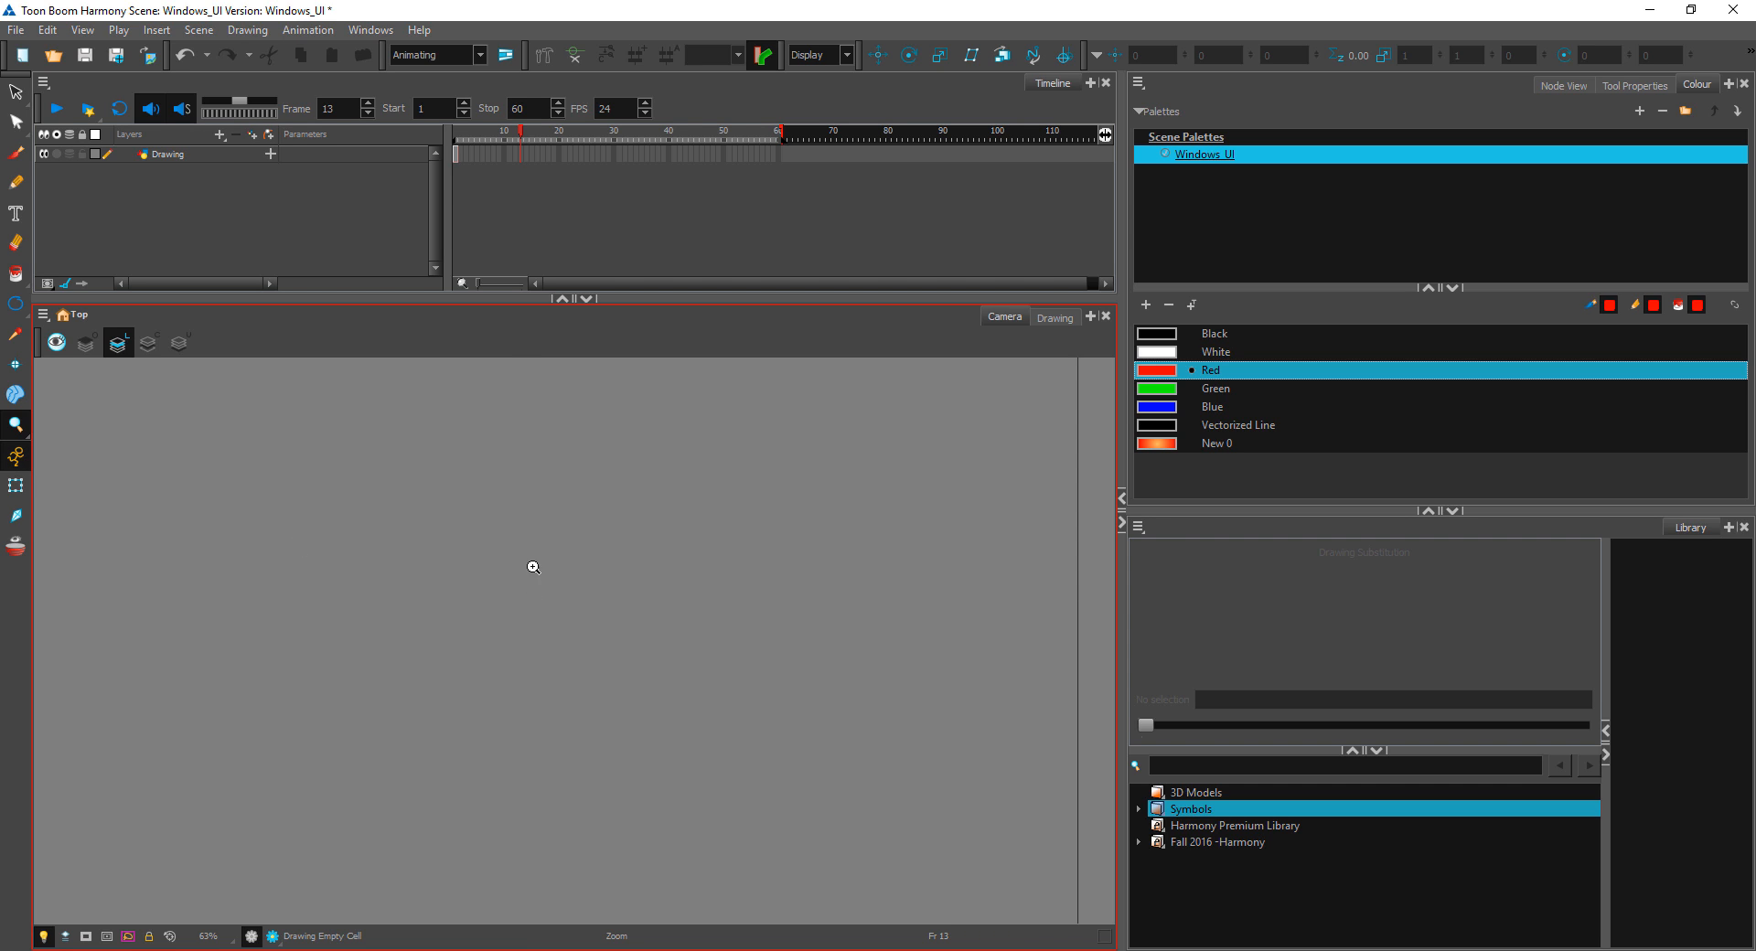
alt+click(540, 604)
alt+click(545, 619)
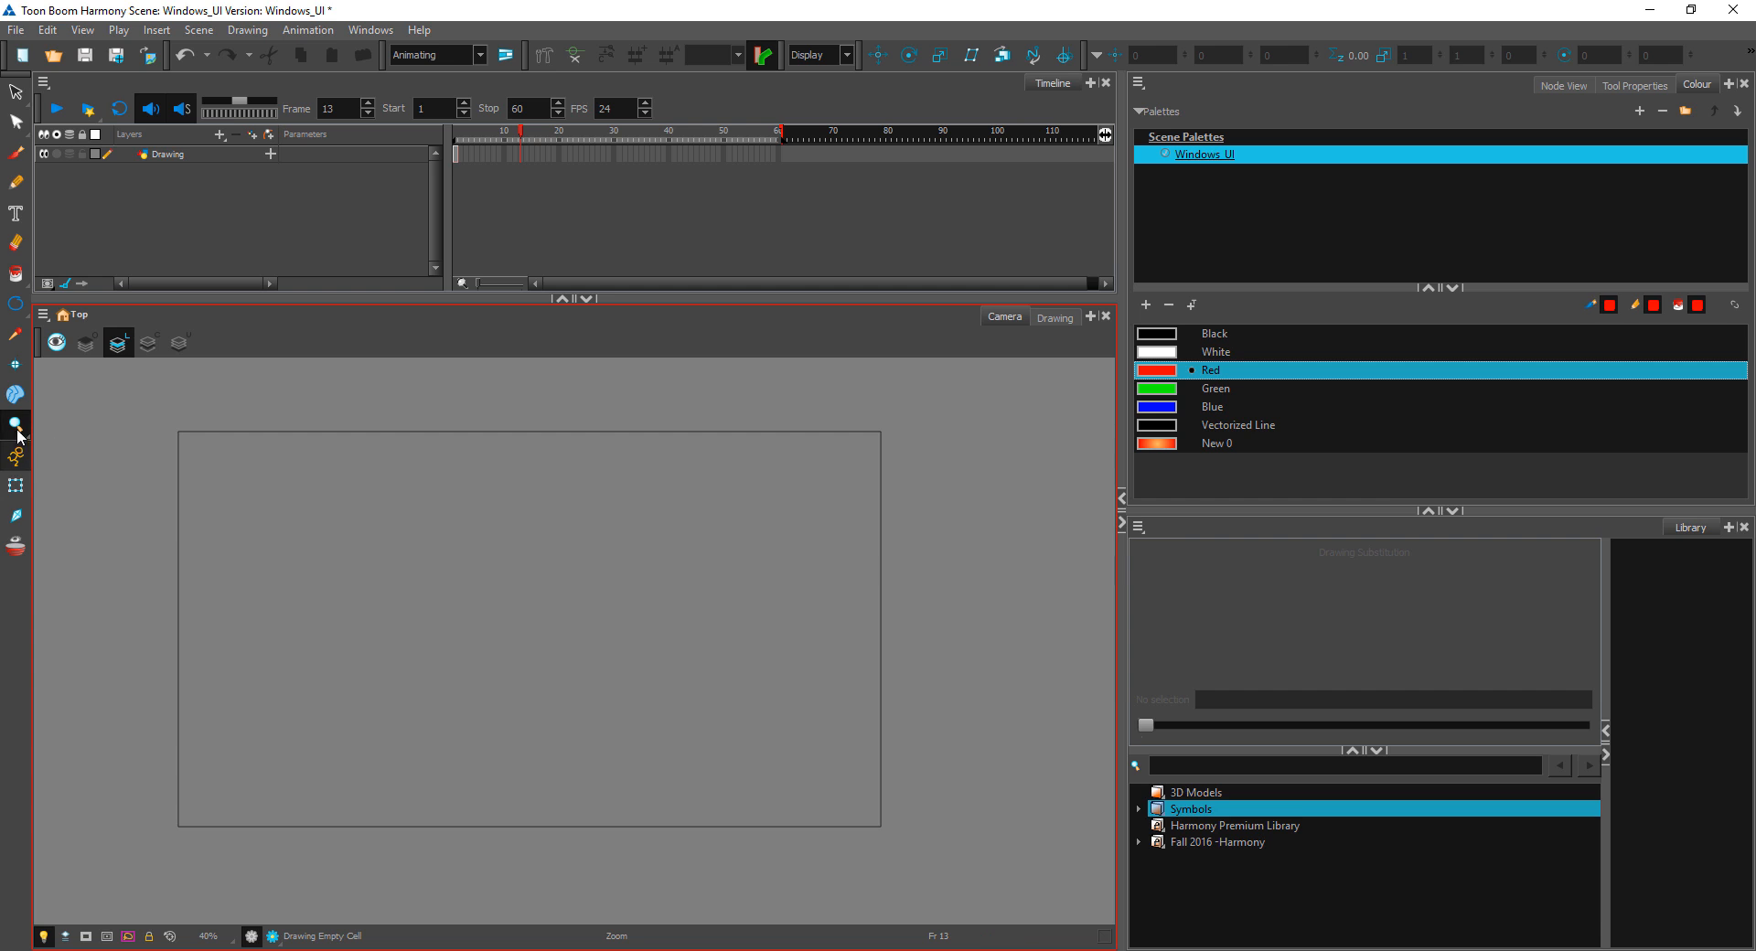
scroll(479, 564, down, 2)
scroll(479, 564, up, 3)
scroll(477, 564, down, 2)
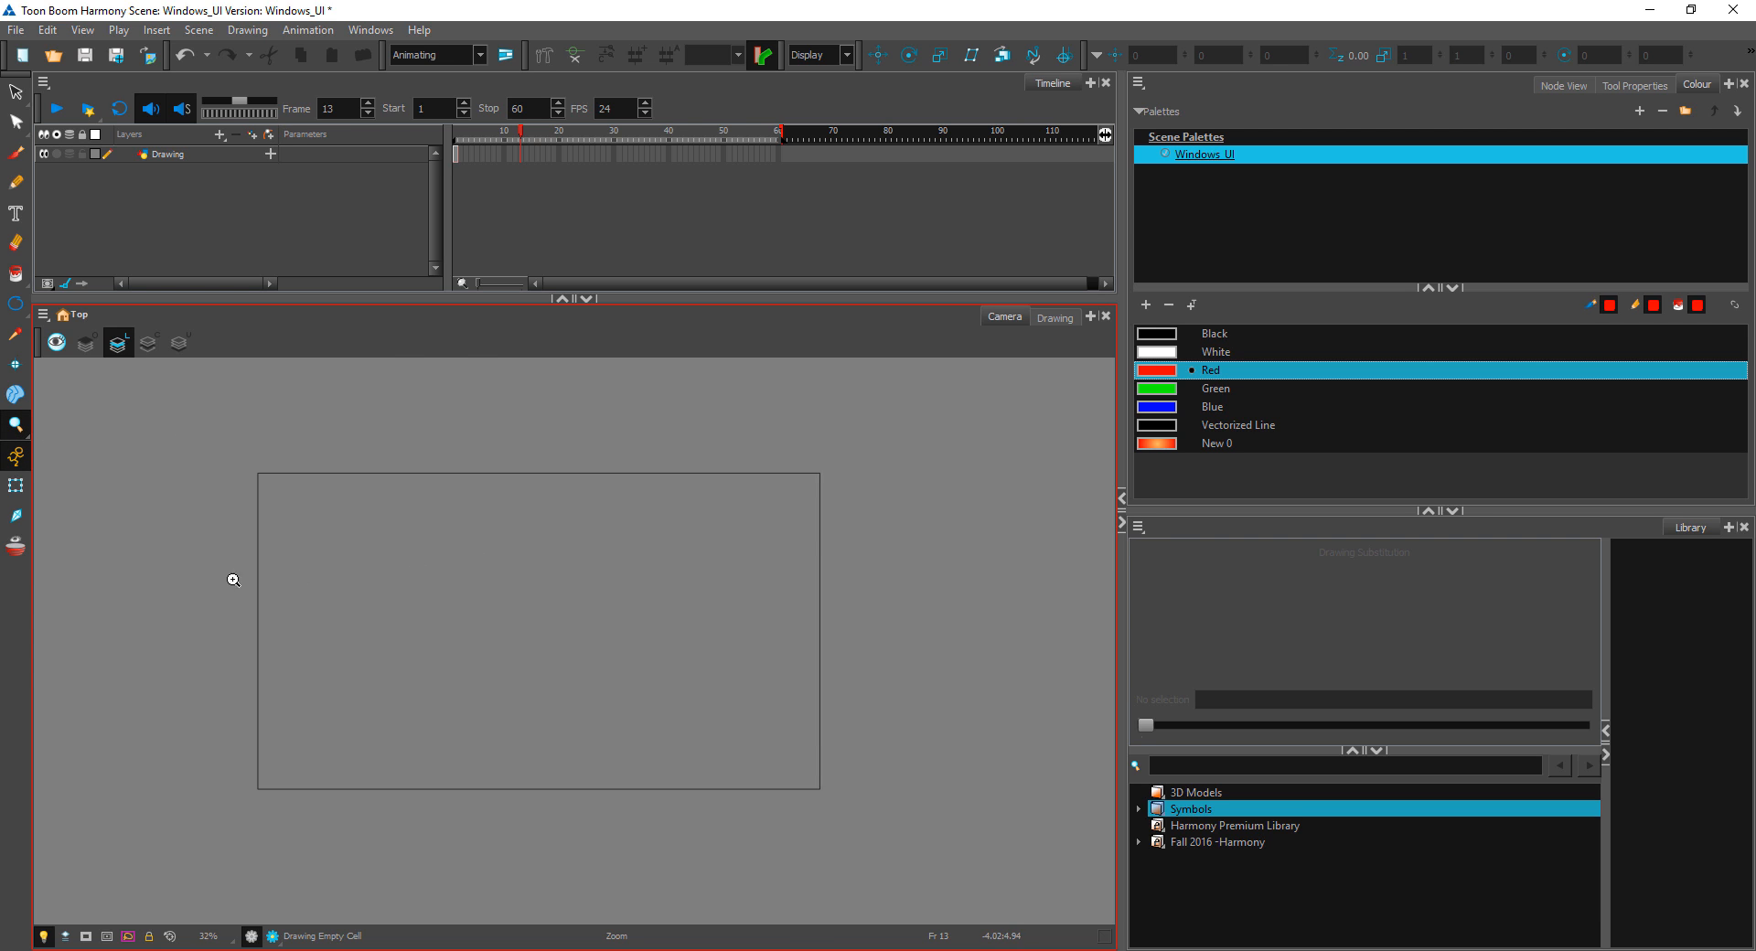
scroll(233, 579, up, 2)
Step: Tilt the view counter-clockwise with the Rotate View tool, switch to the Hand tool and reset the view's rotation, position and zoom
drag(16, 424, 85, 458)
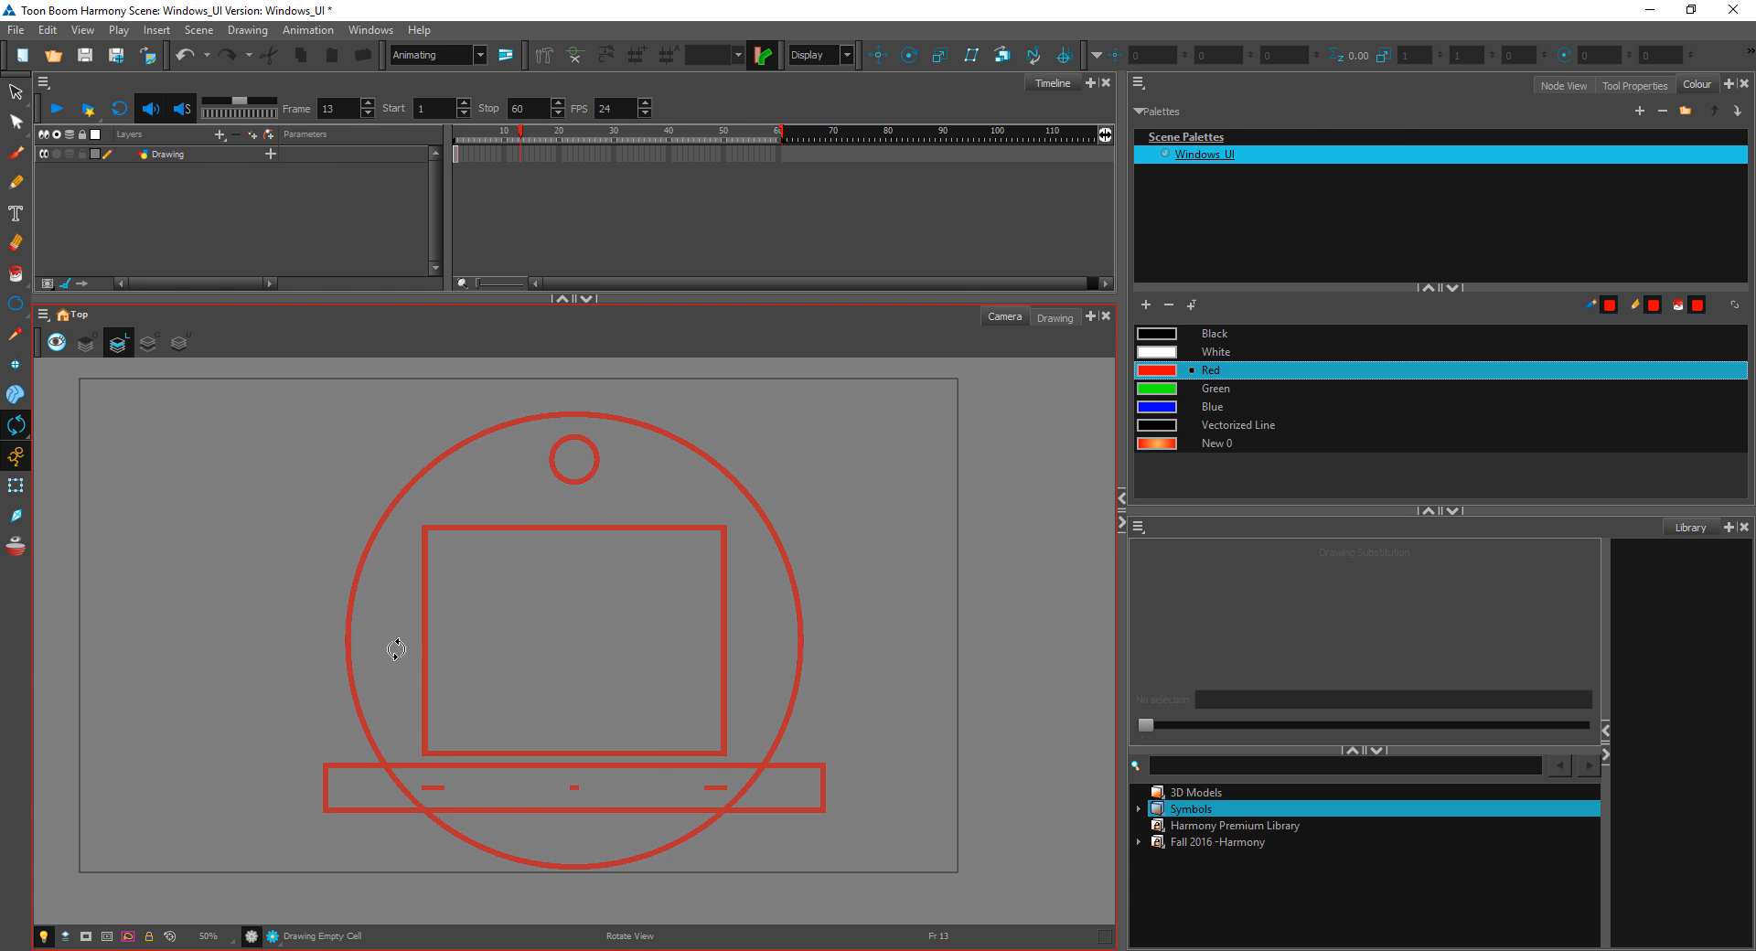
drag(395, 648, 423, 685)
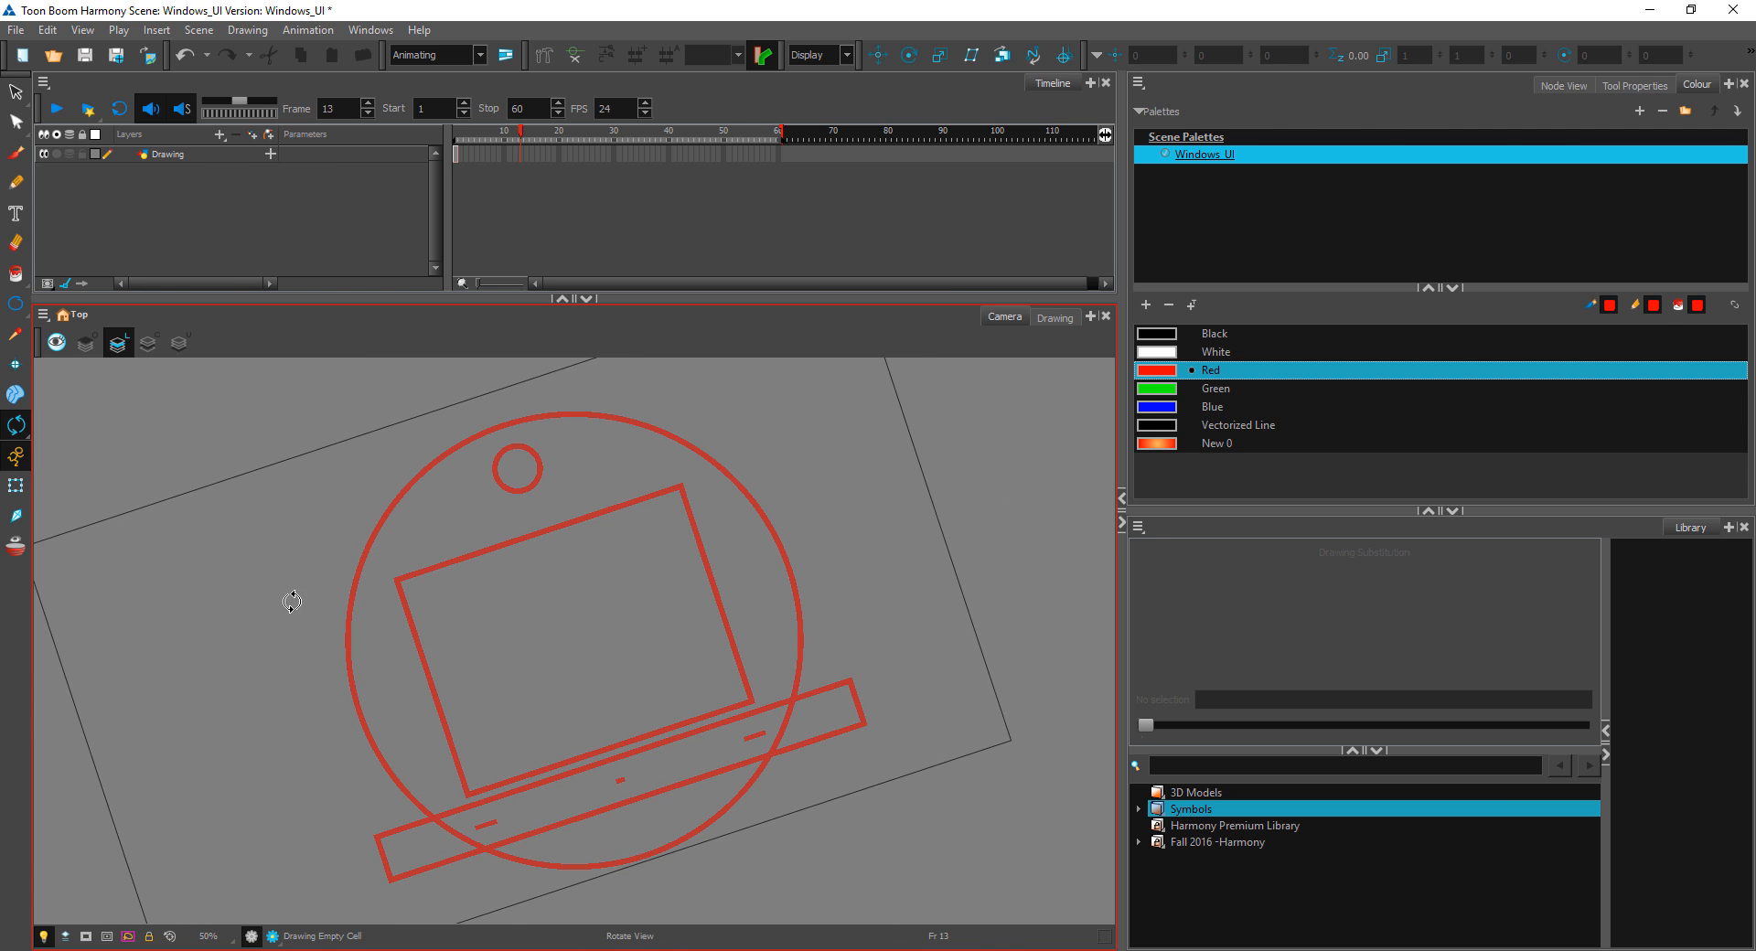
click(20, 428)
click(52, 422)
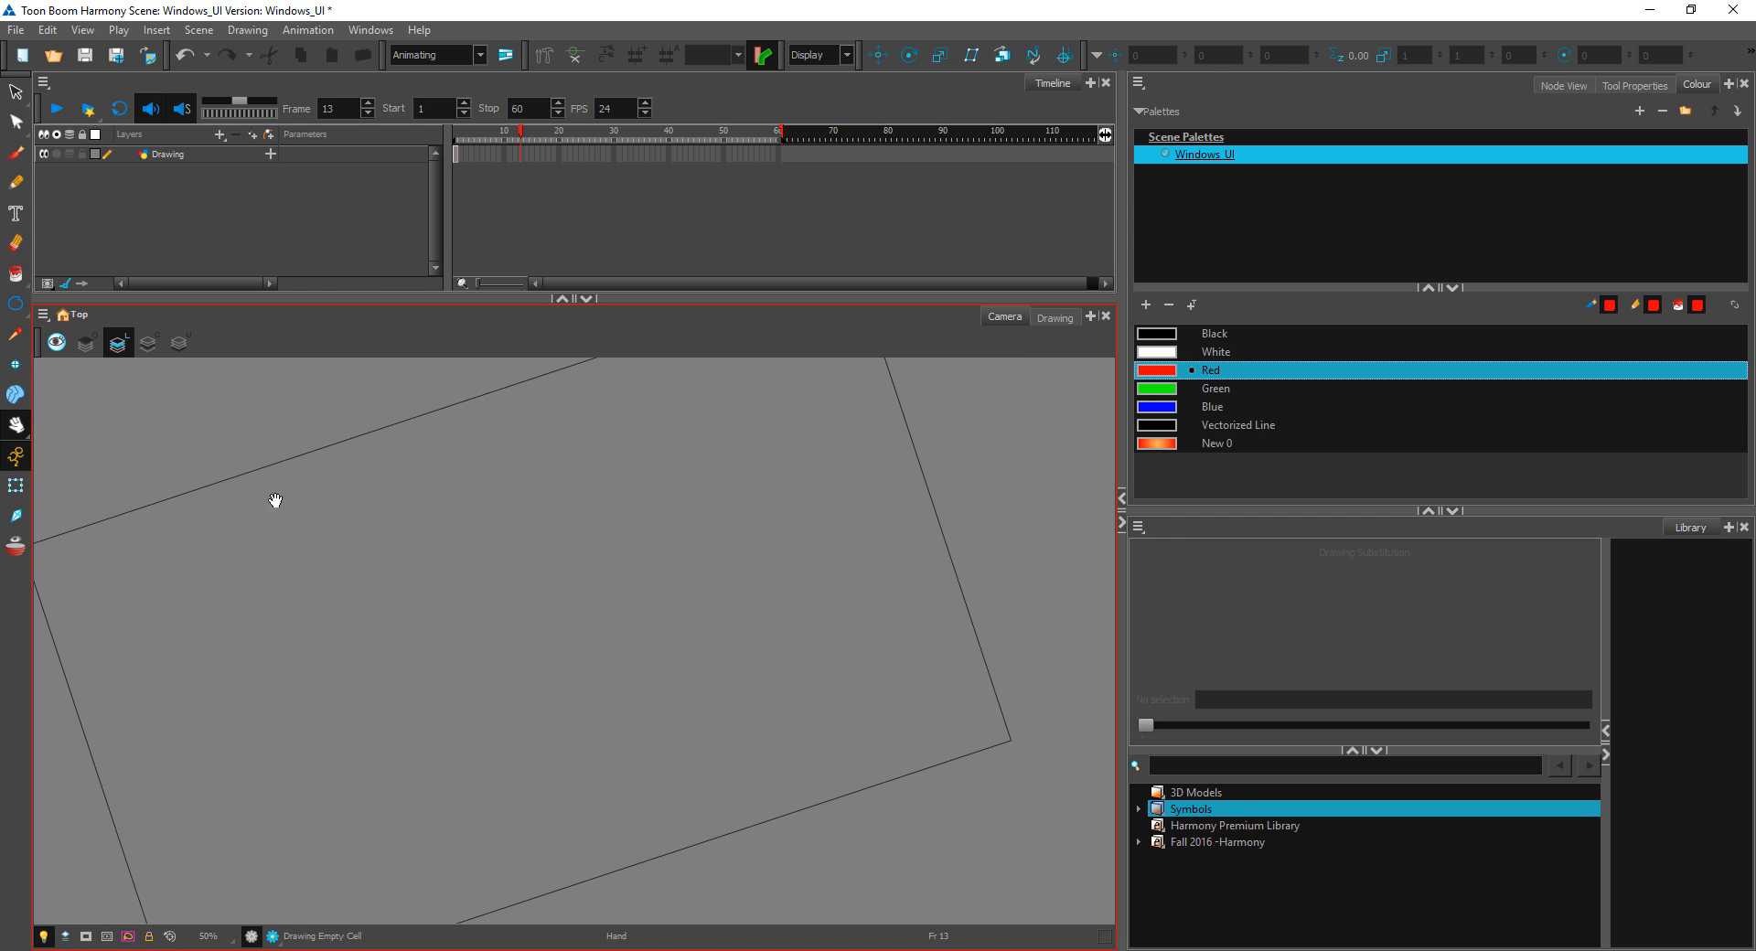
drag(447, 594, 449, 594)
key(shift+m)
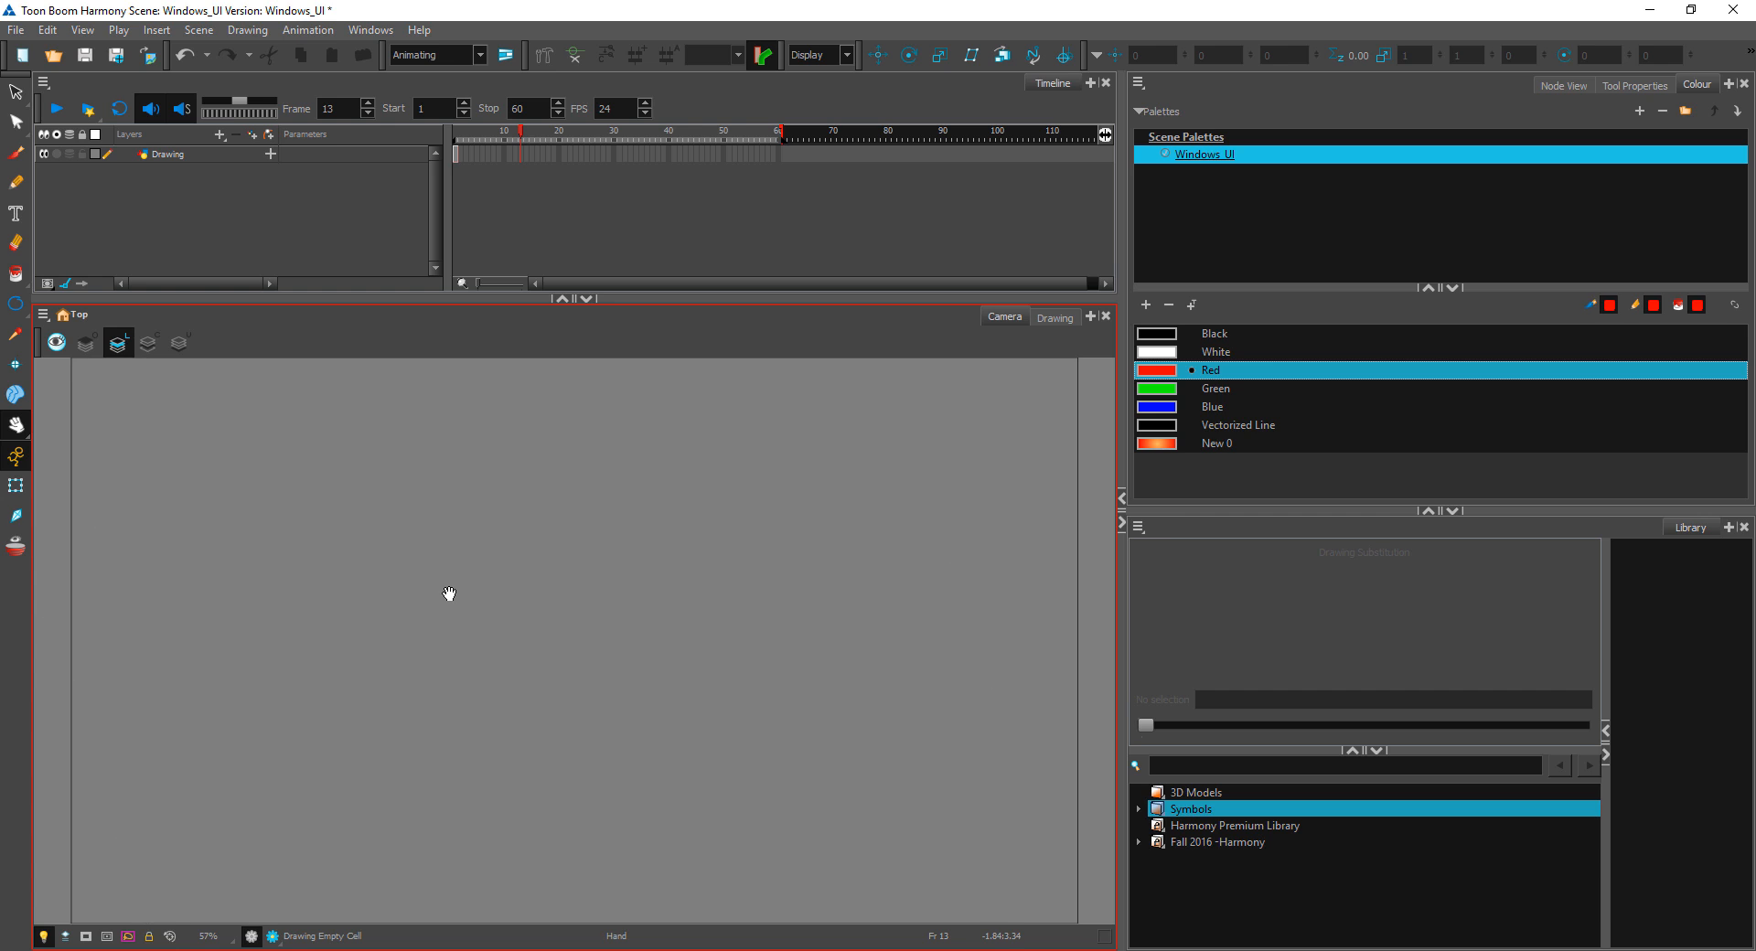
key(1)
key(1)
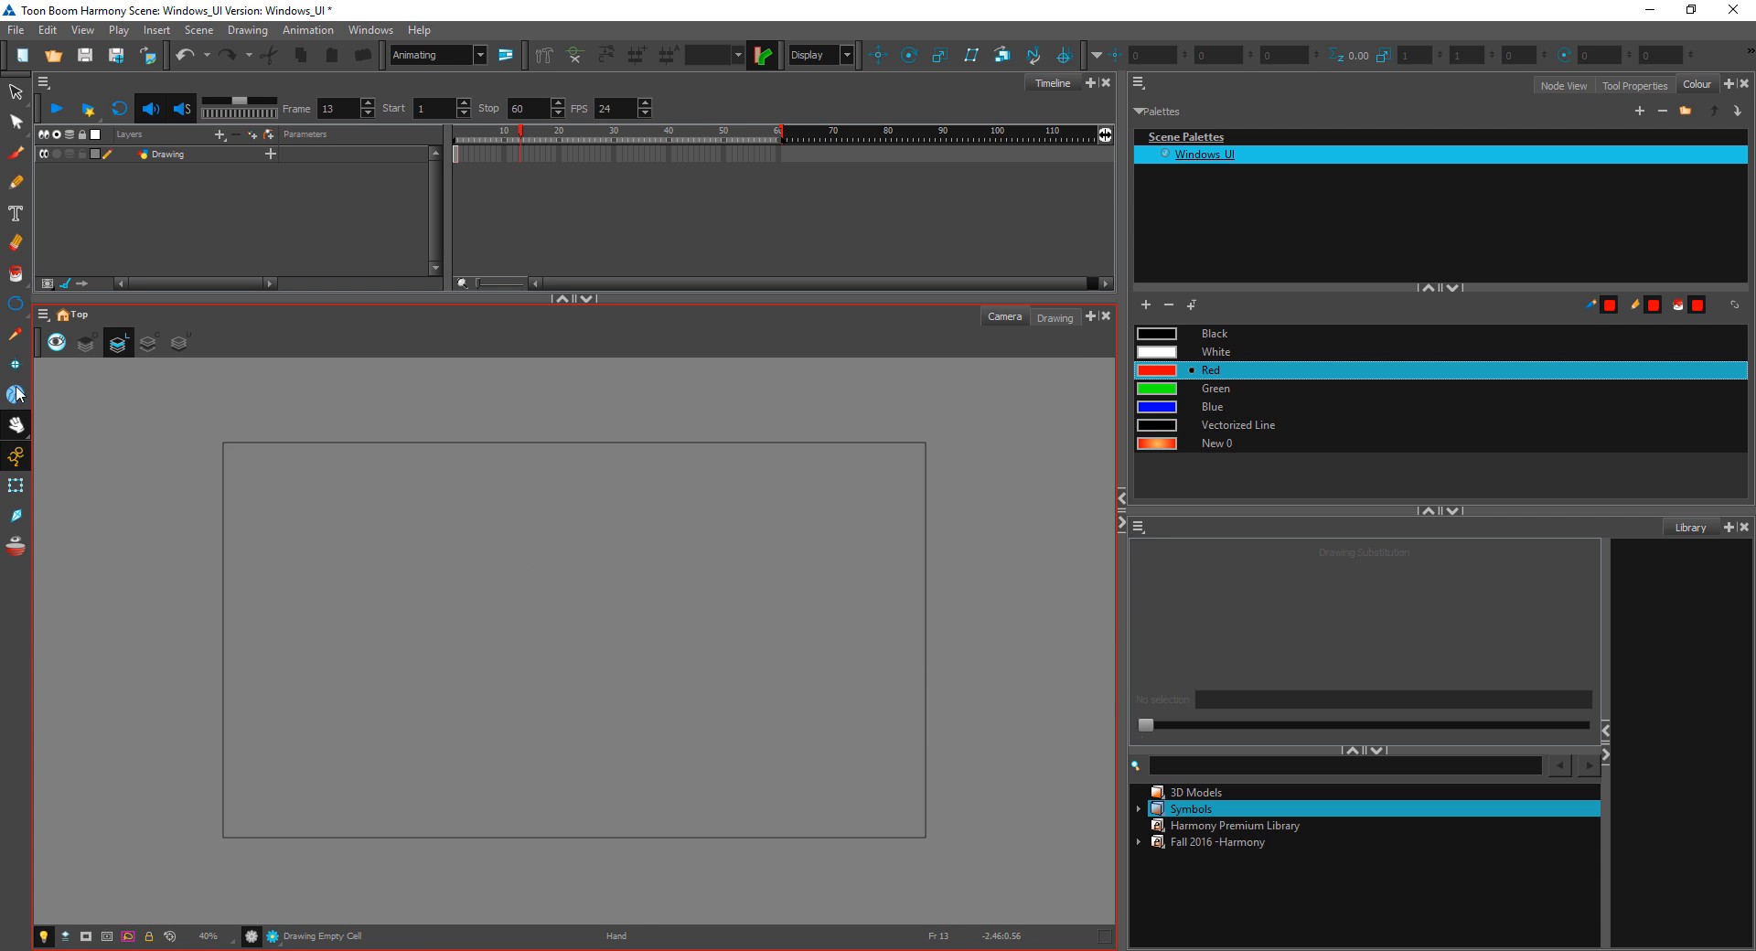
Step: Activate the Transform tool
click(16, 486)
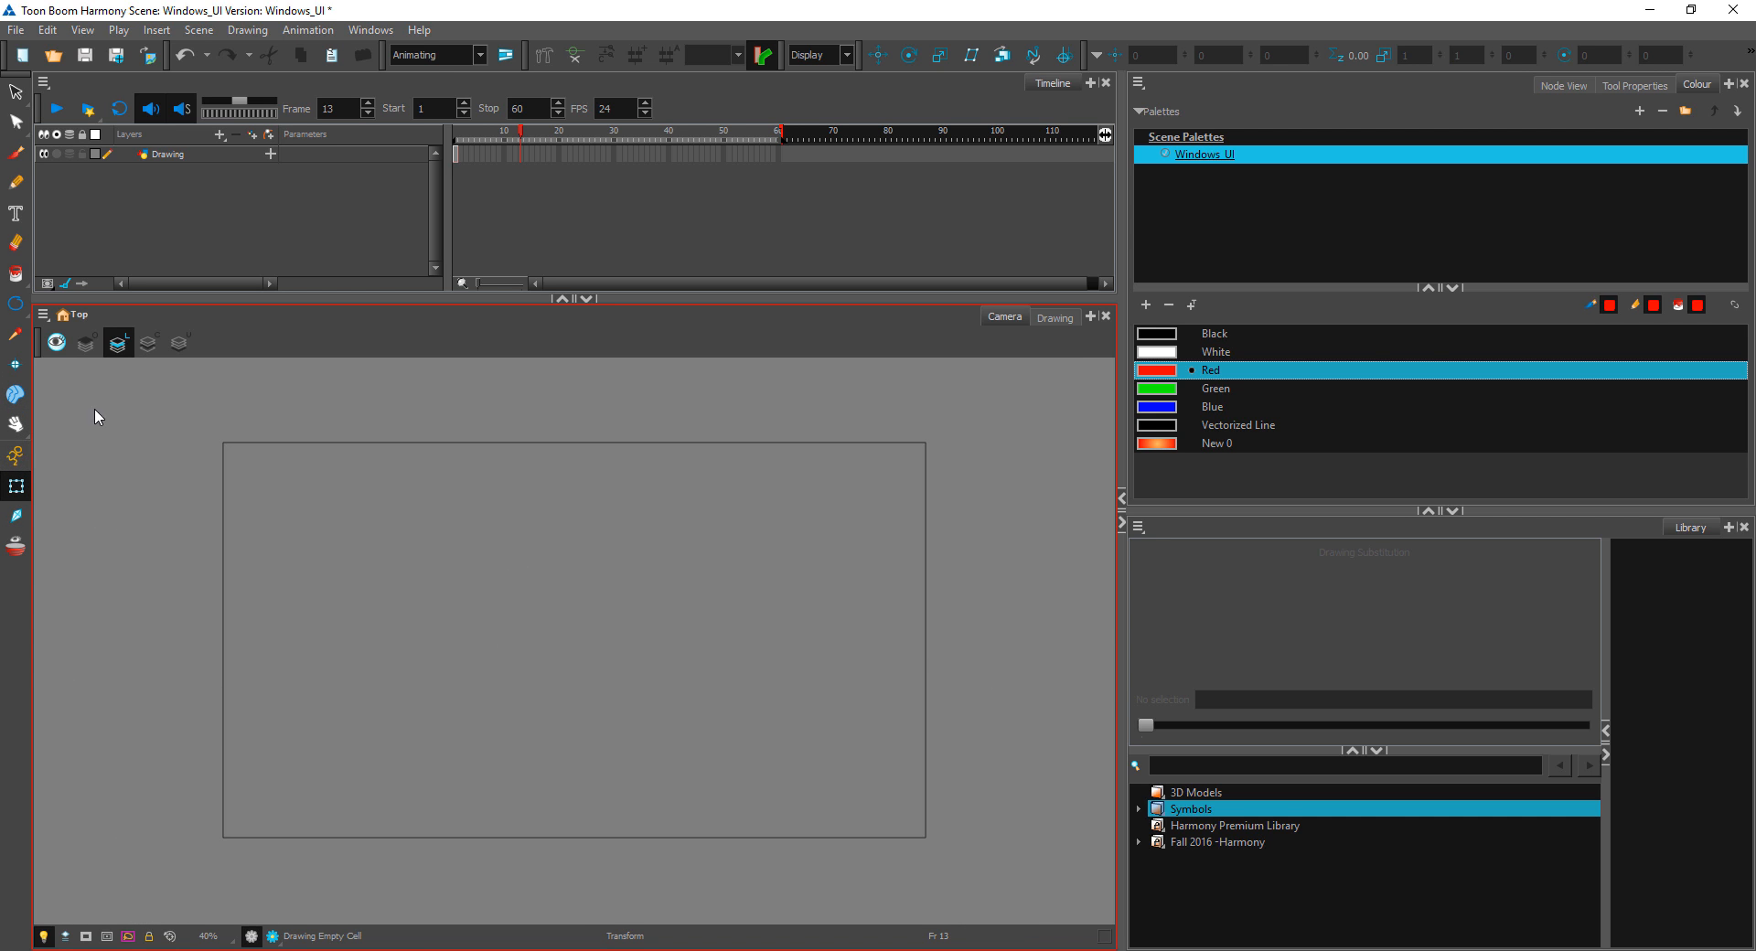
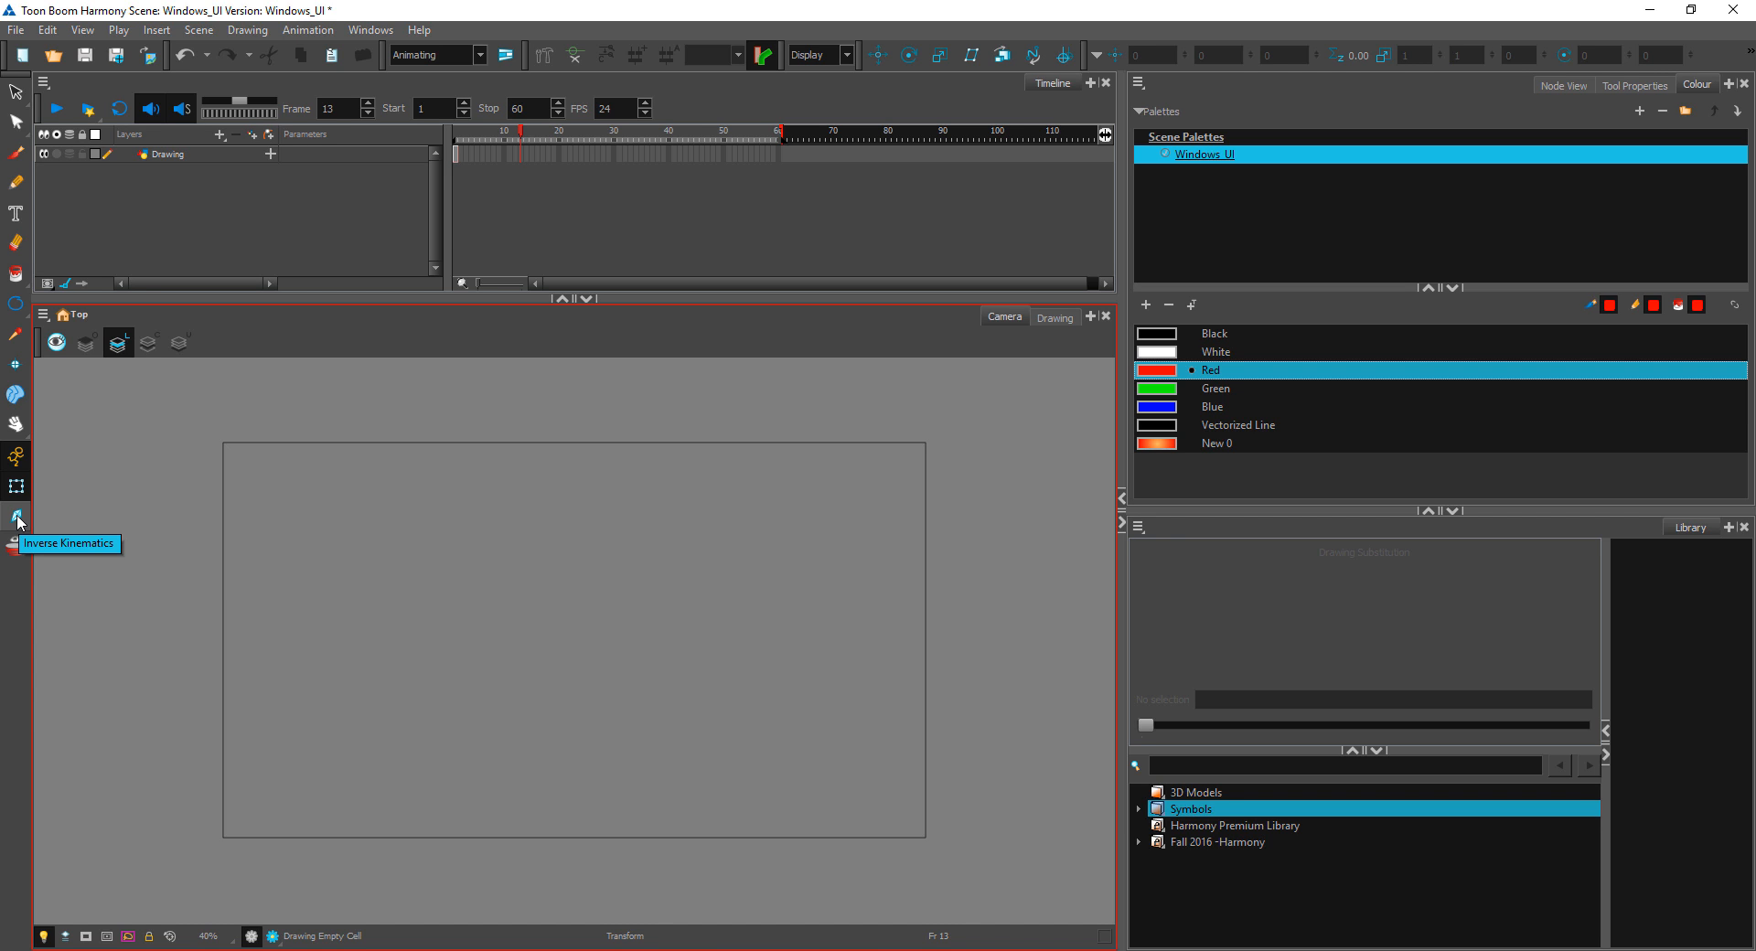
Step: Toggle Onion Skin on and off, and draw a wavy red brush stroke on frame 2 of the Drawing layer
click(17, 547)
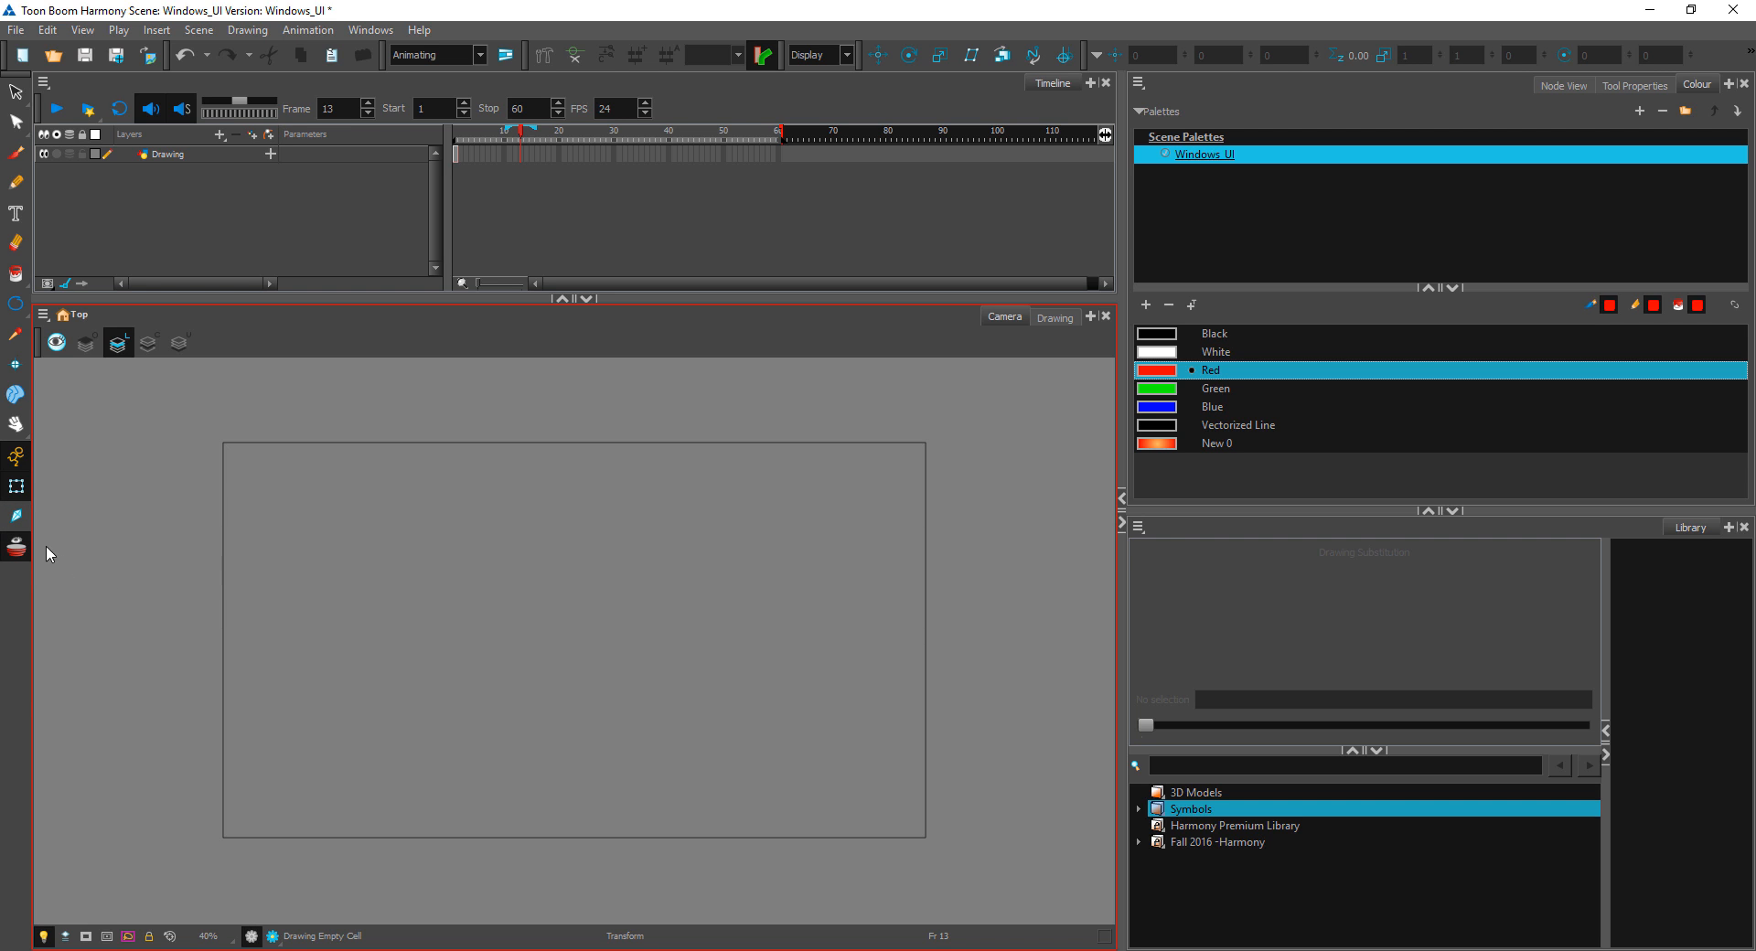
click(17, 547)
click(17, 153)
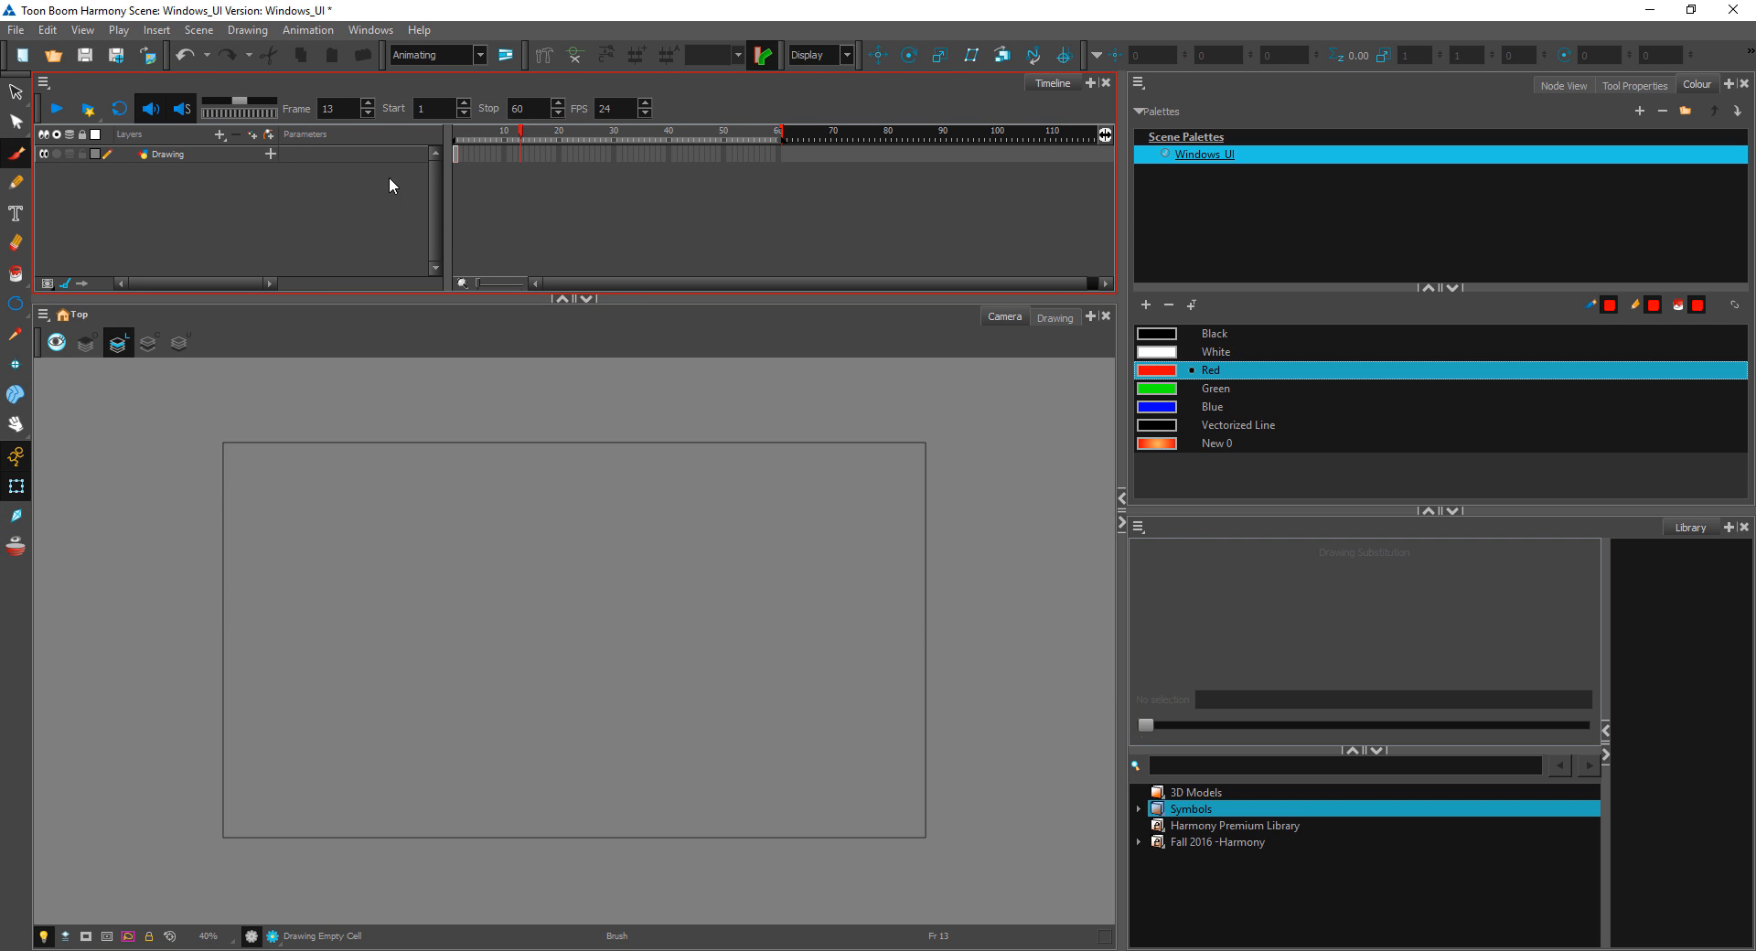
click(456, 153)
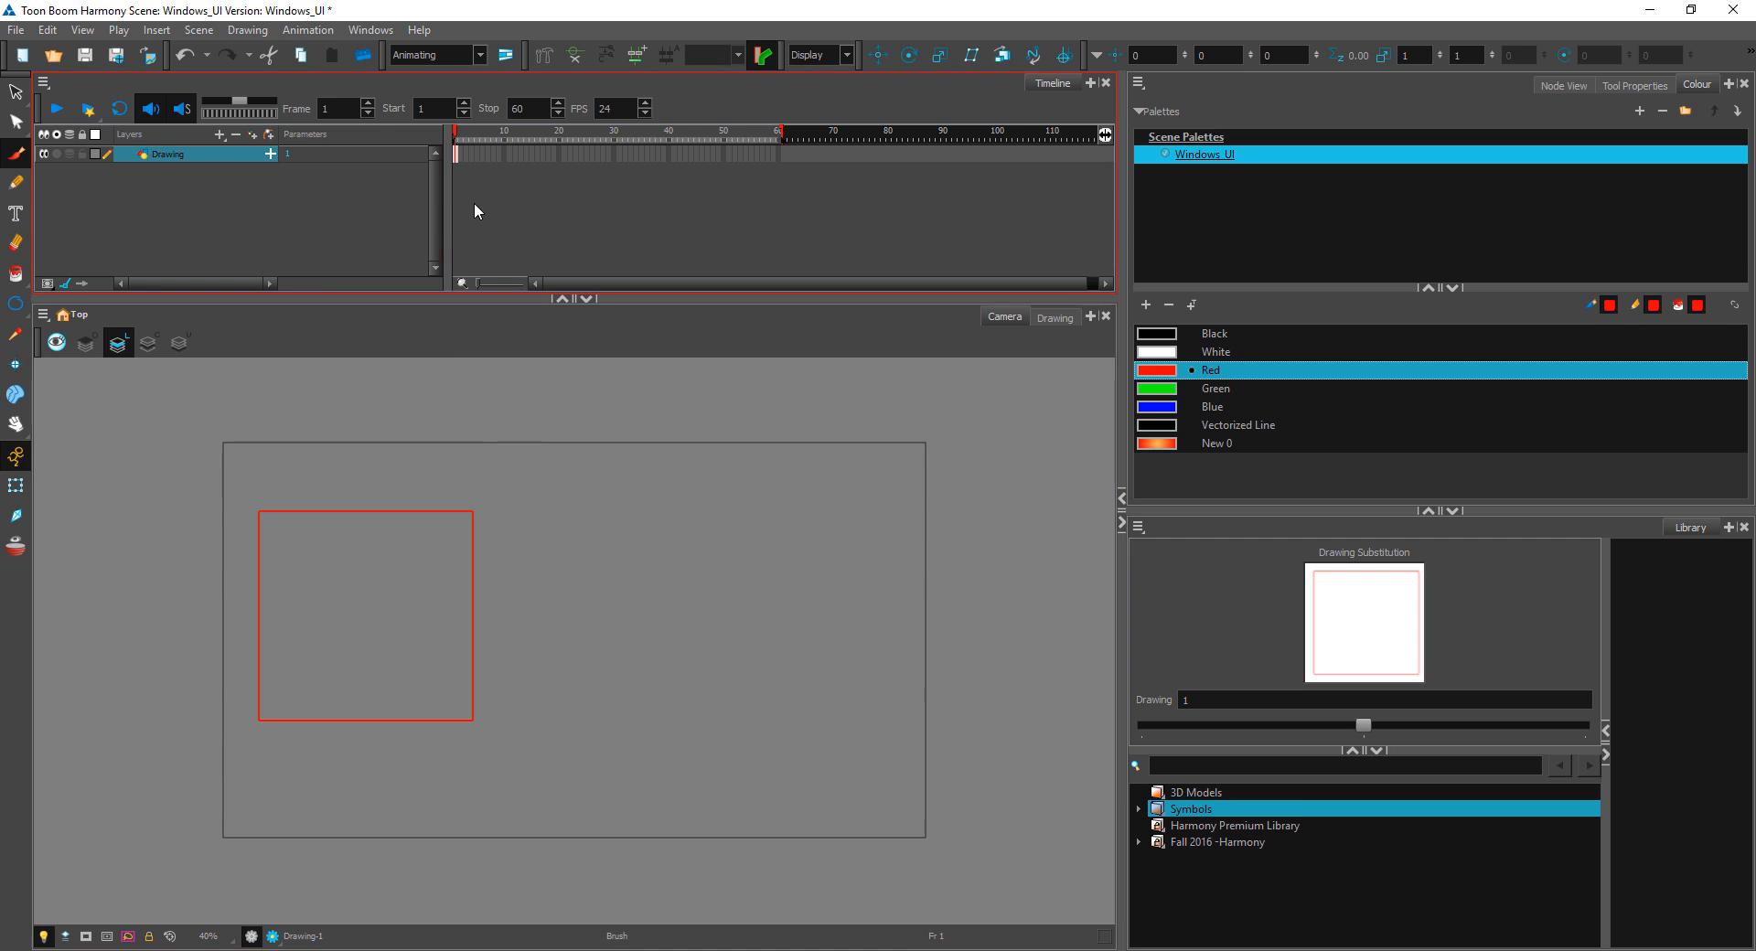
click(463, 152)
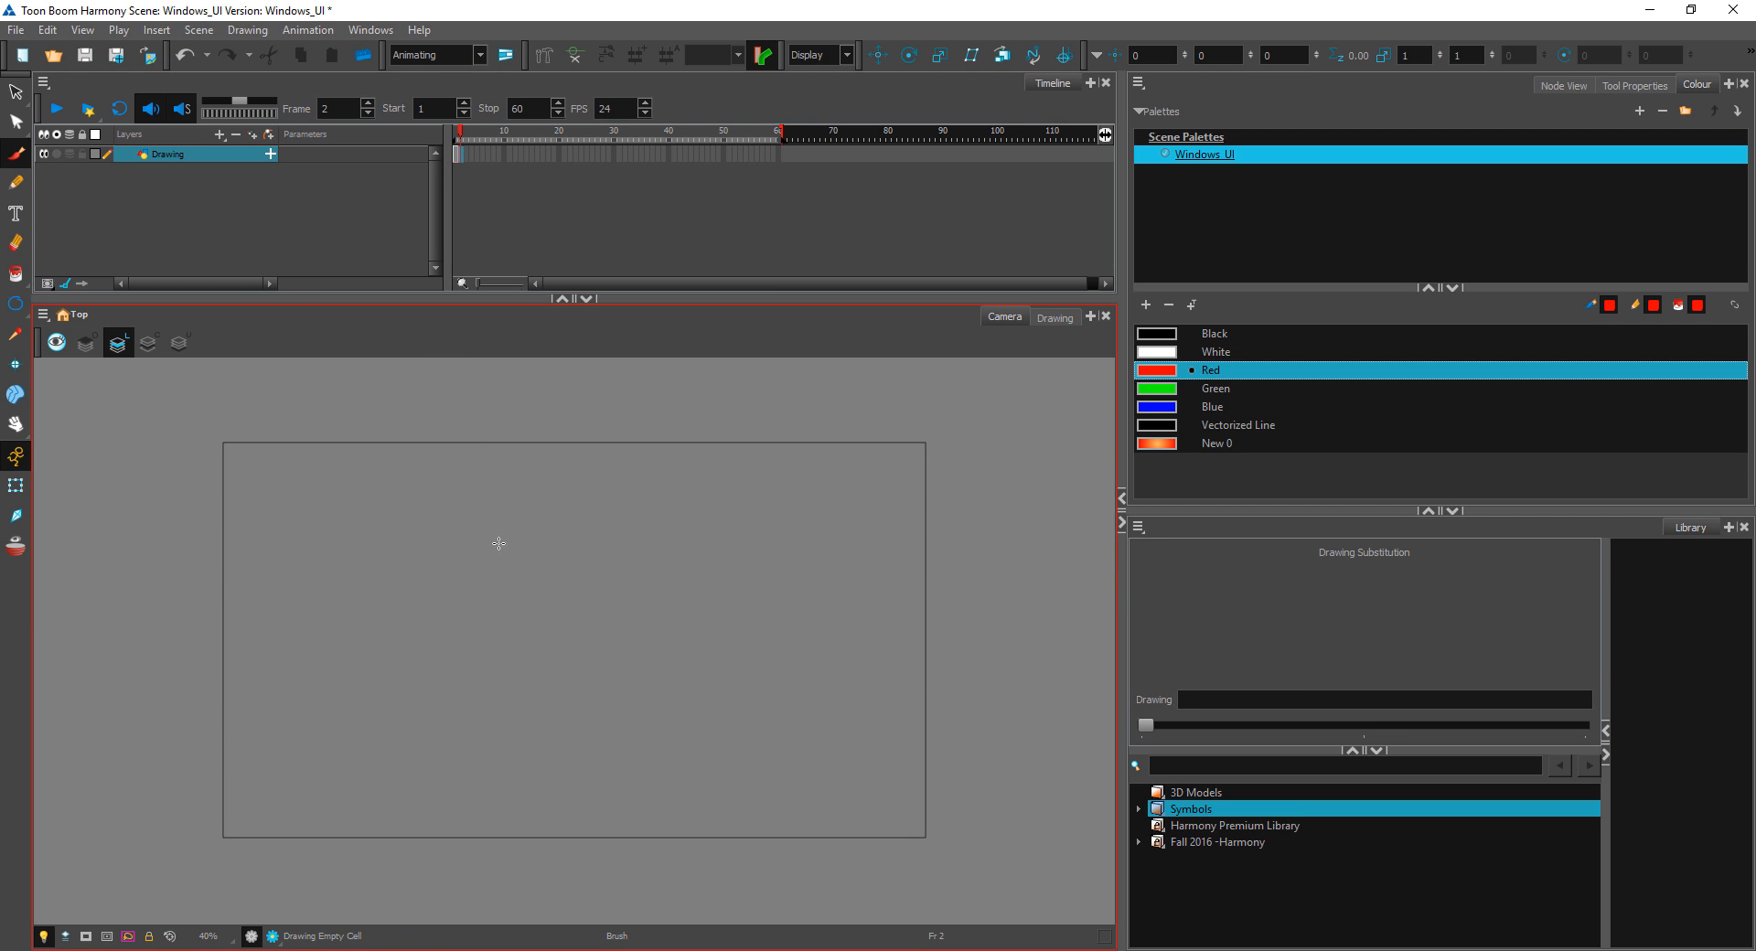
drag(536, 565, 759, 646)
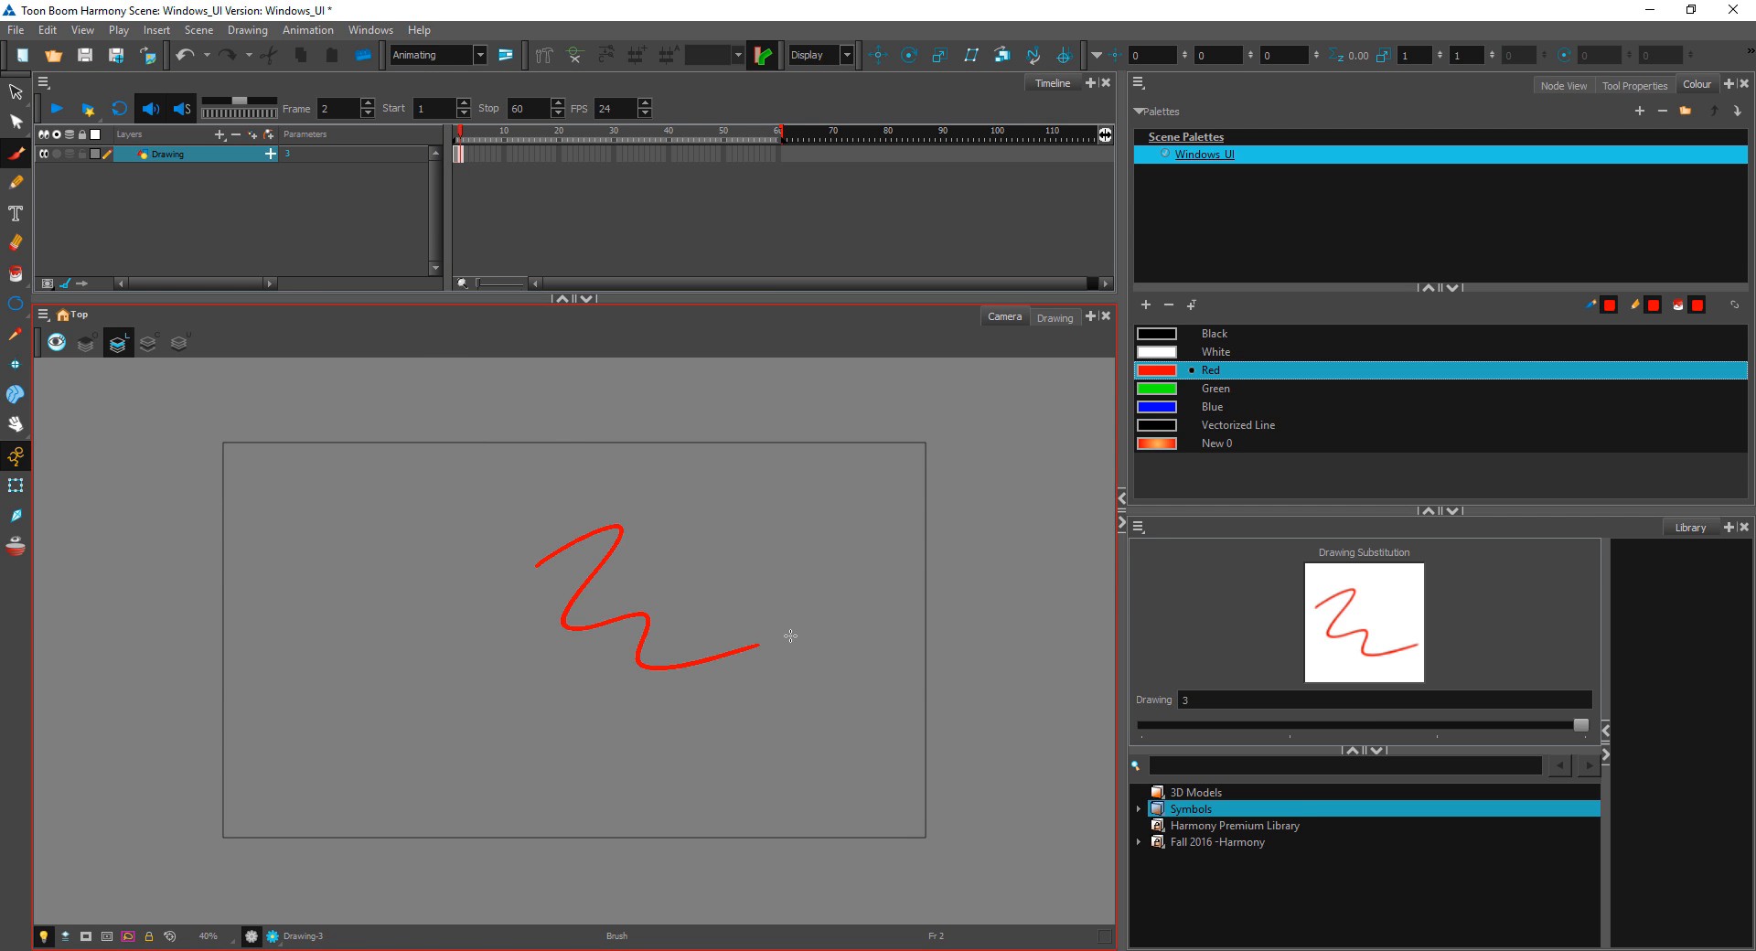
Step: Turn on Onion Skin, preview the earlier drawings from frame 4, turn it off again and deselect the layer
click(17, 547)
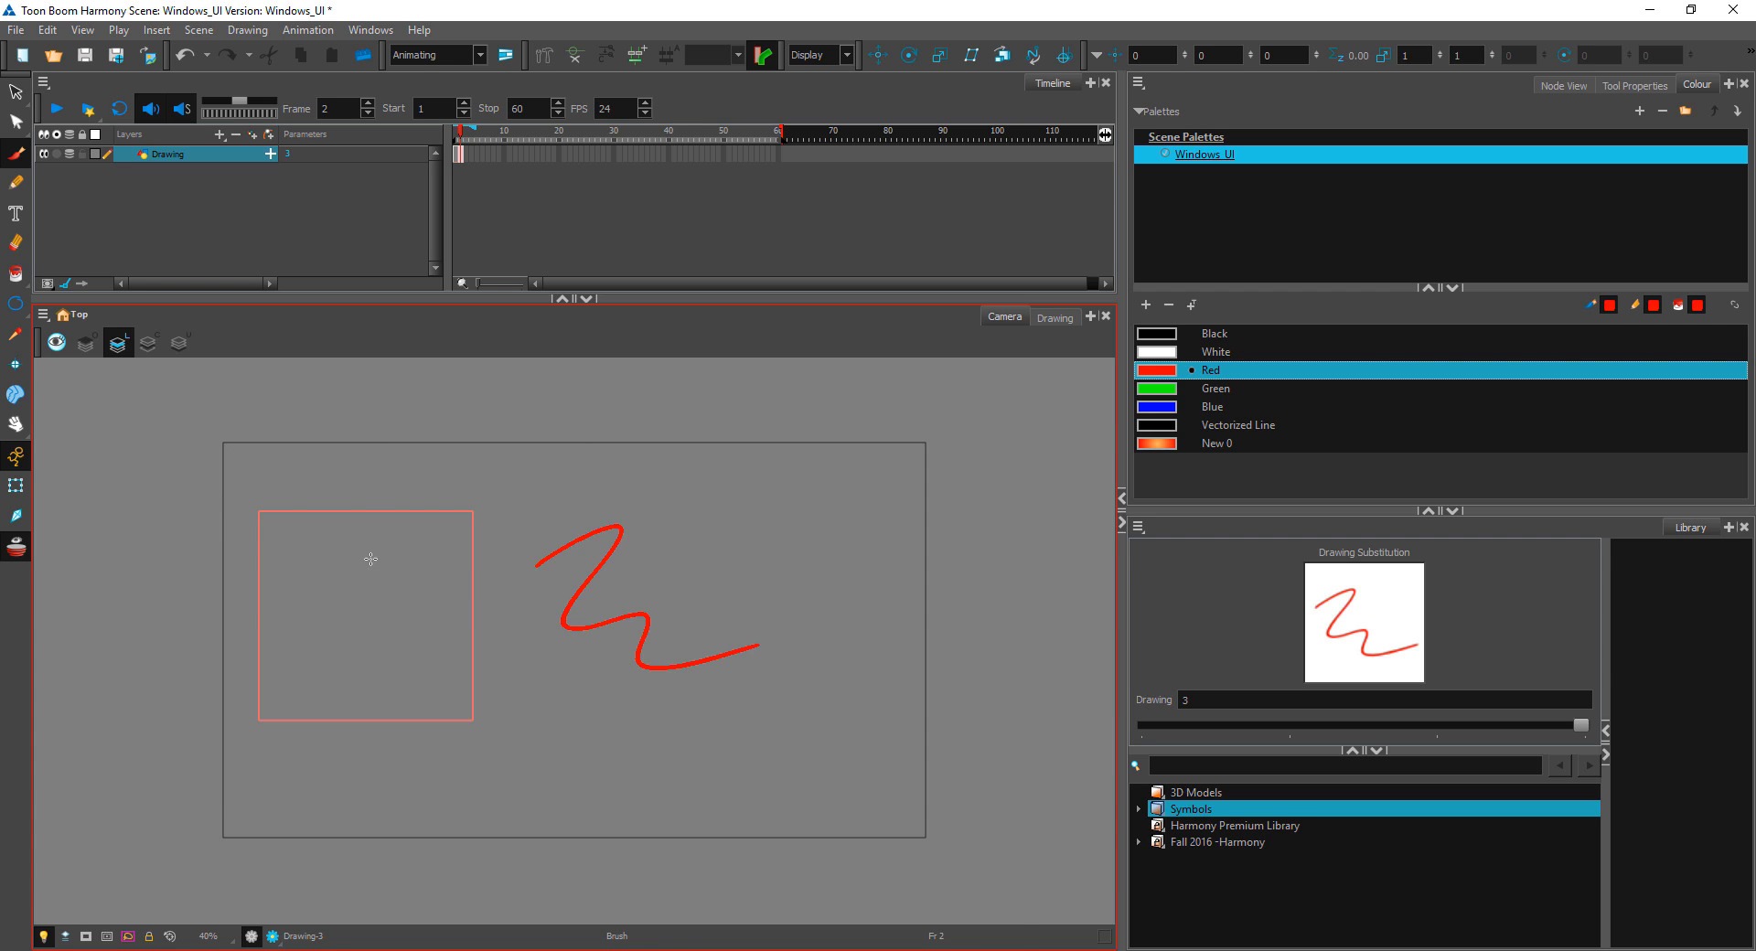
key(2)
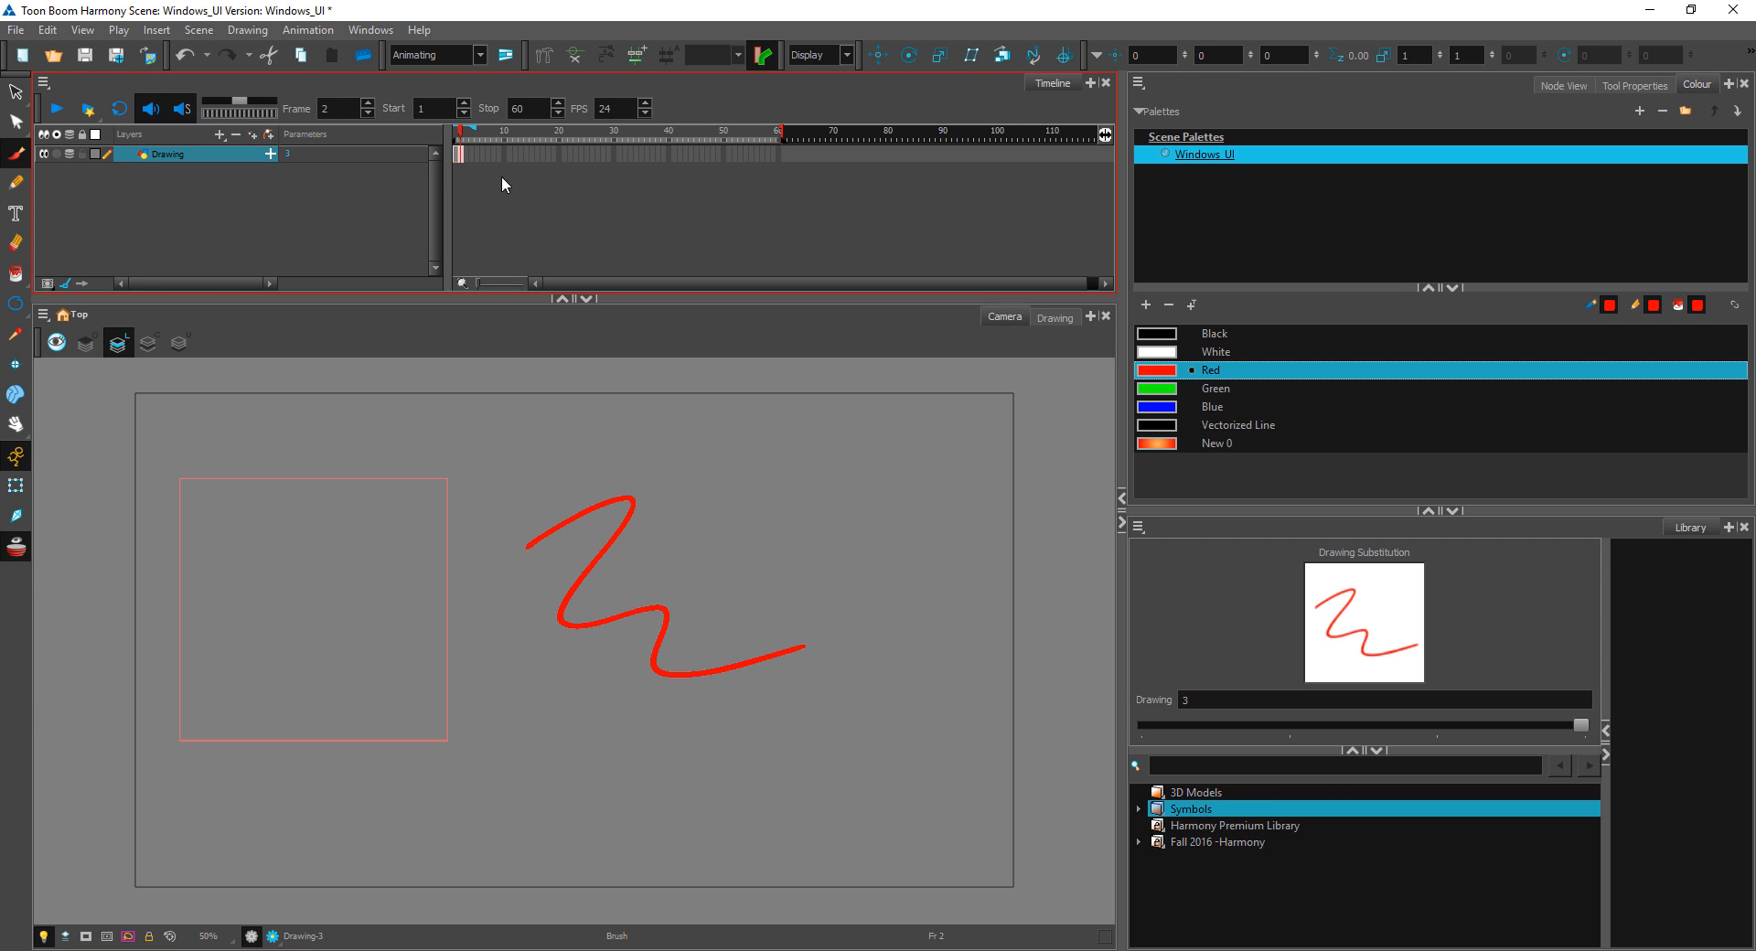
mouse_move(474, 129)
mouse_down()
mouse_move(523, 129)
mouse_move(461, 129)
mouse_up()
click(472, 134)
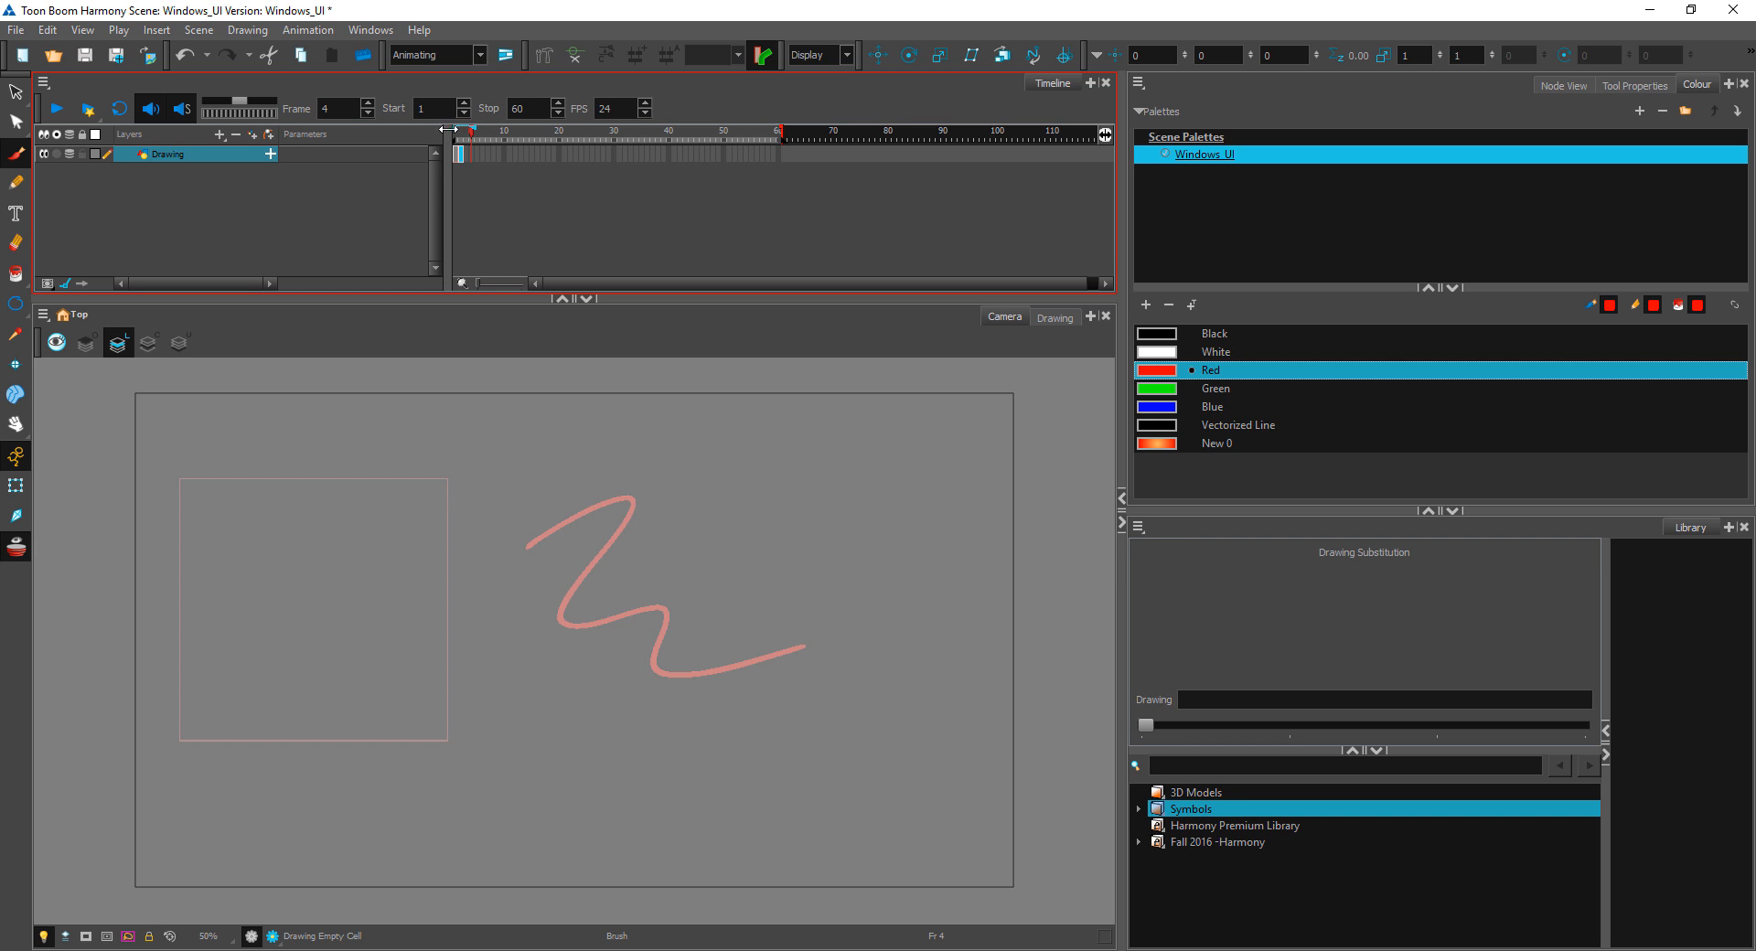
click(15, 546)
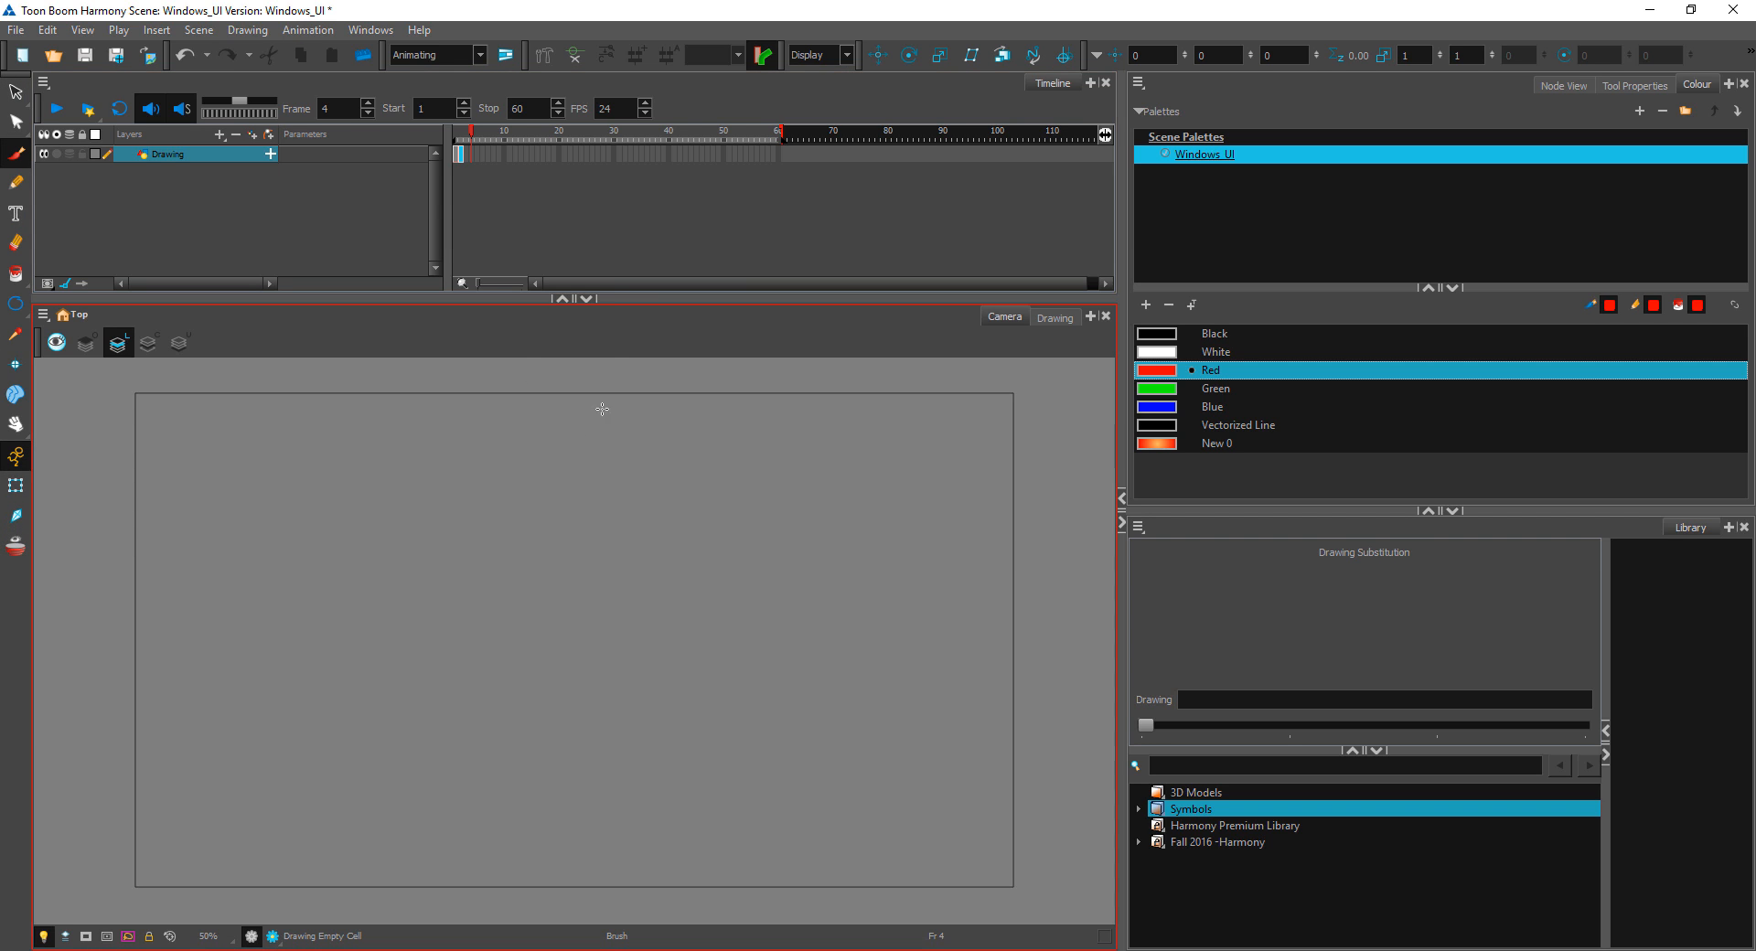
click(765, 227)
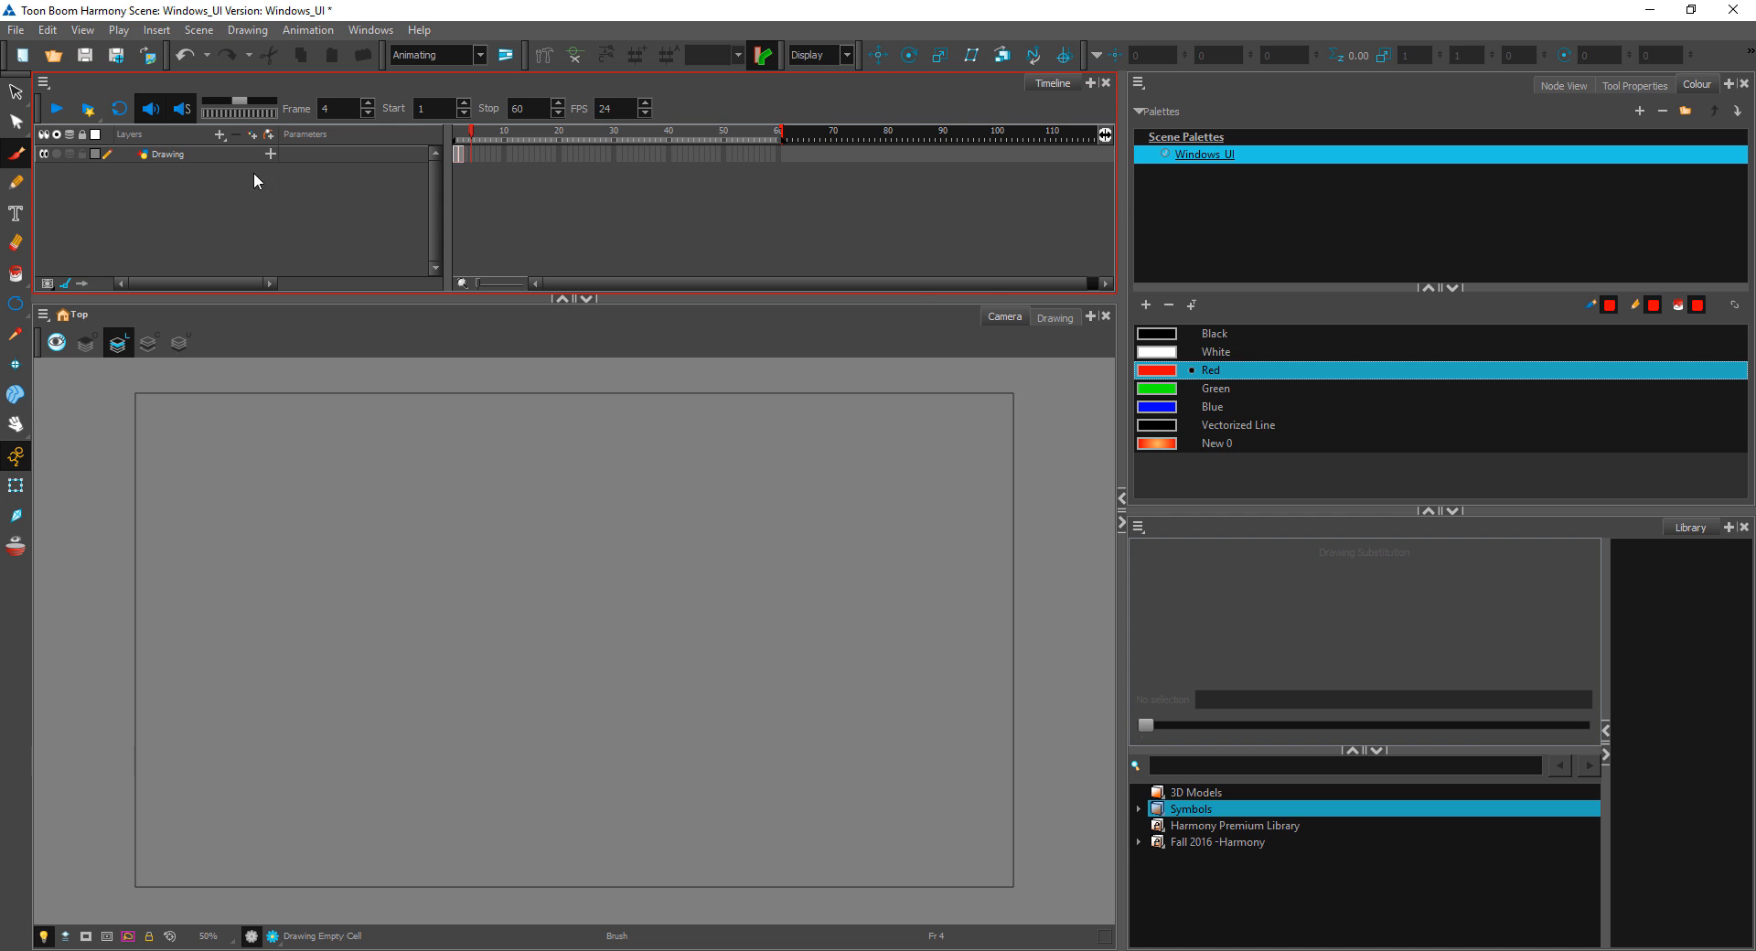
Step: Hide the Timeline view's Playback toolbar and show it again
right_click(773, 110)
click(805, 107)
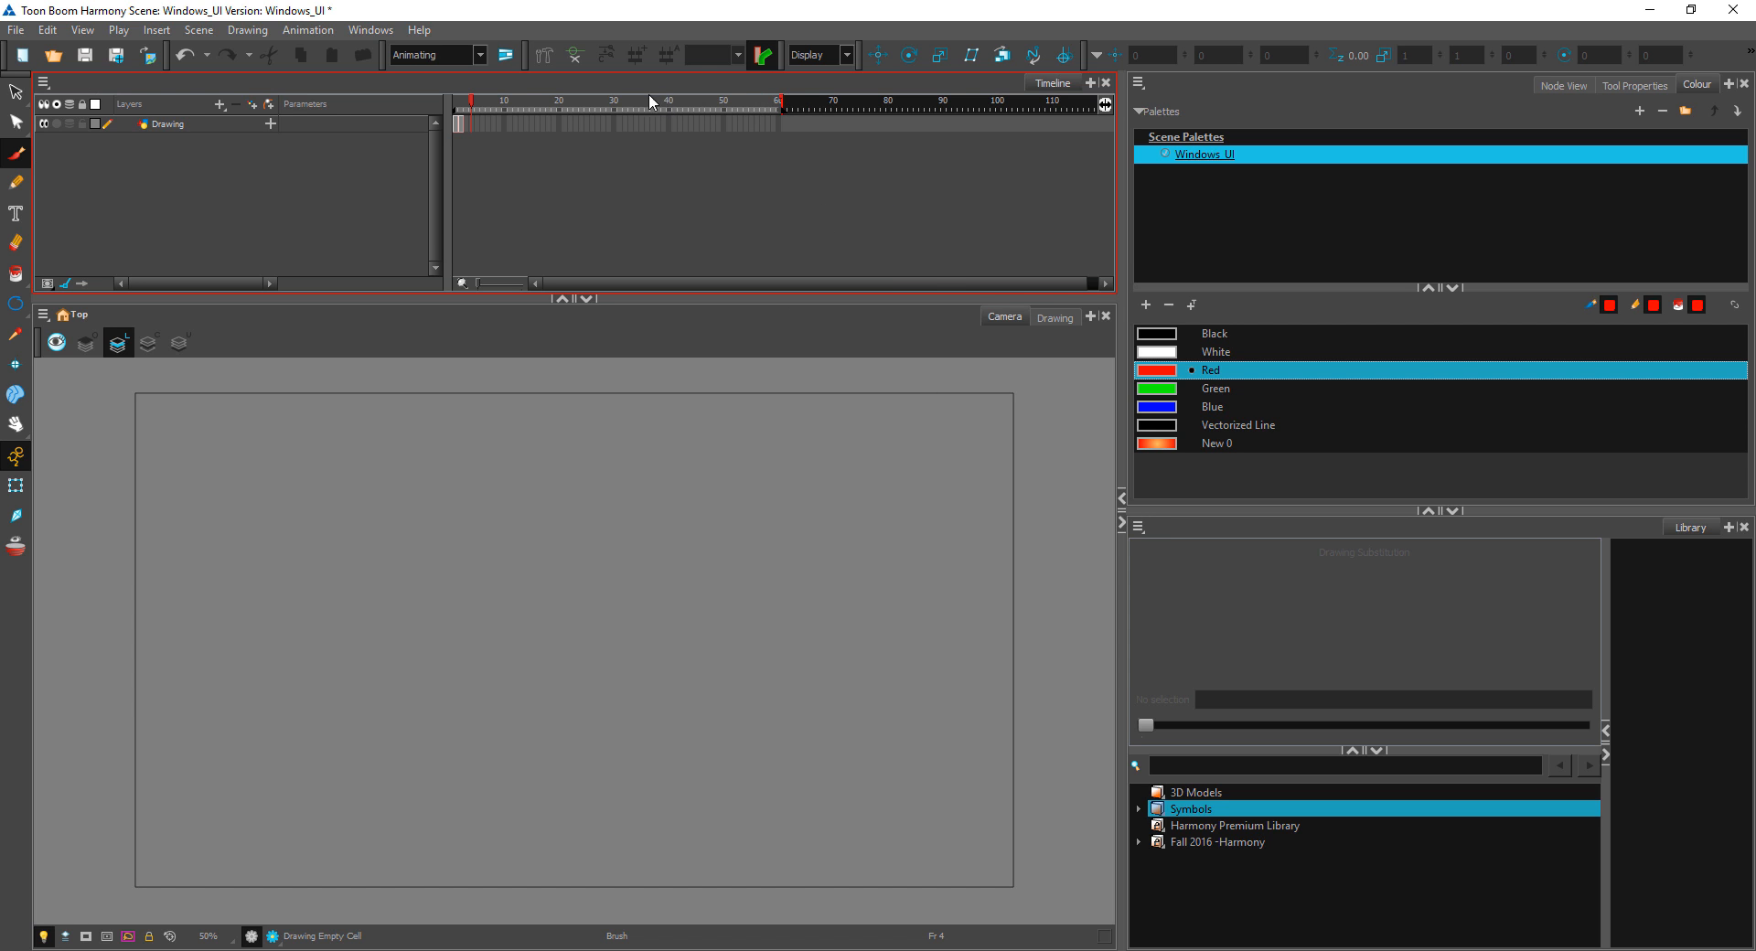
right_click(722, 87)
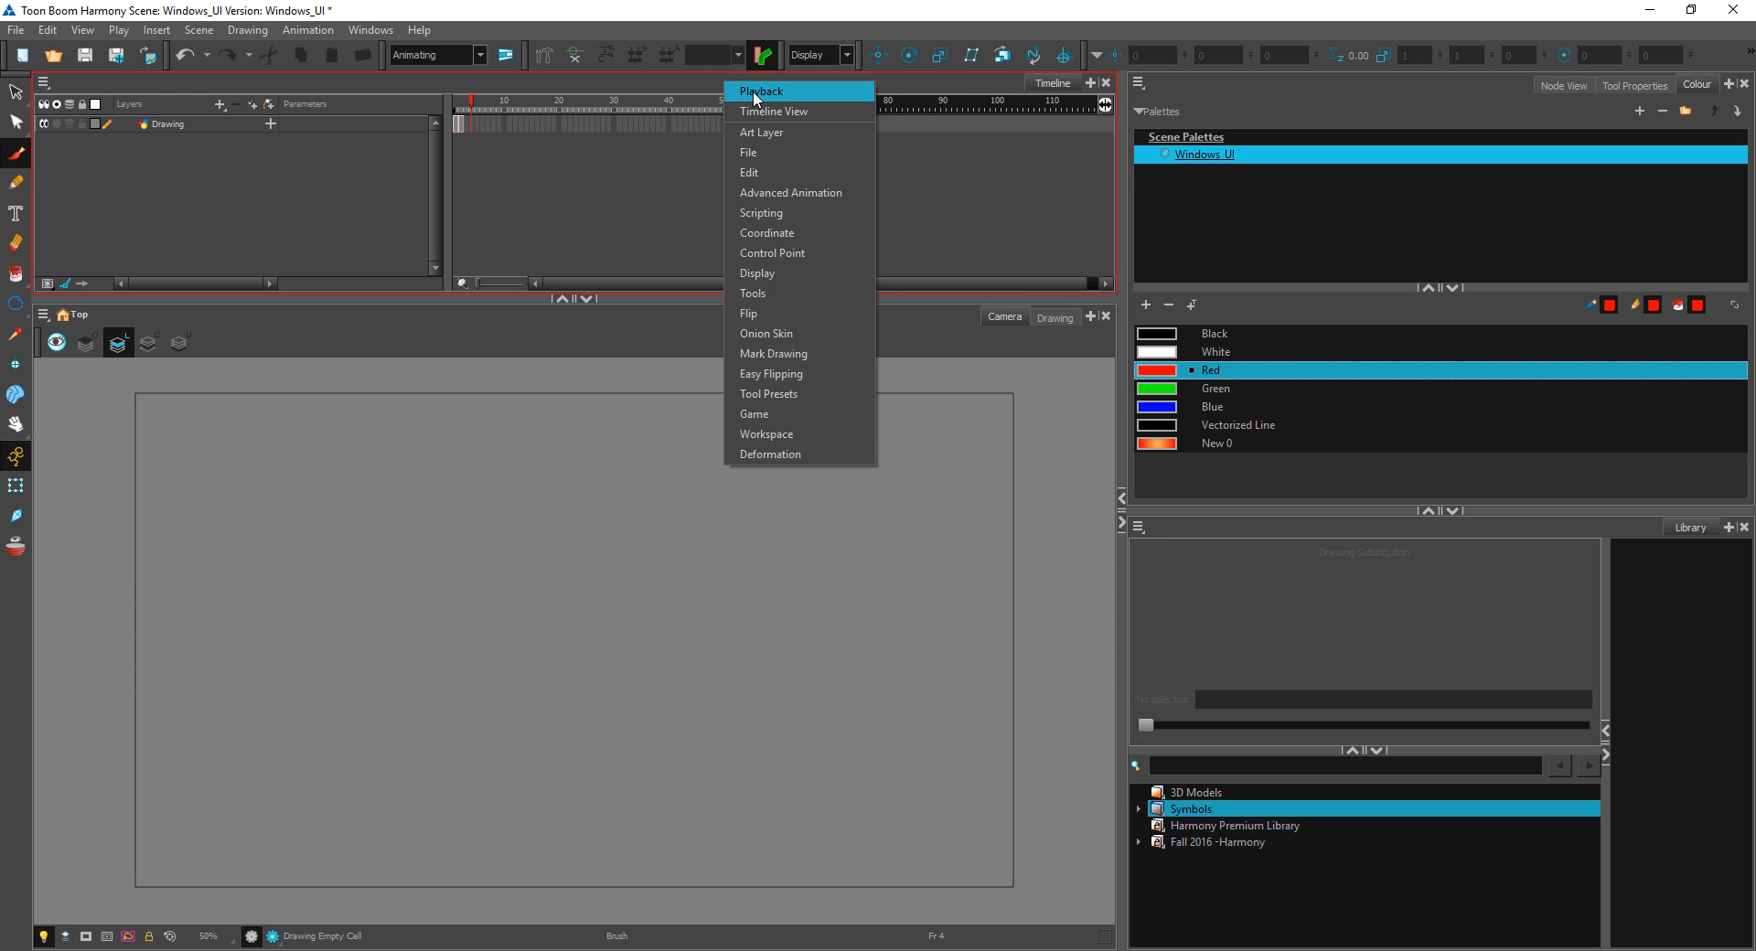
click(753, 87)
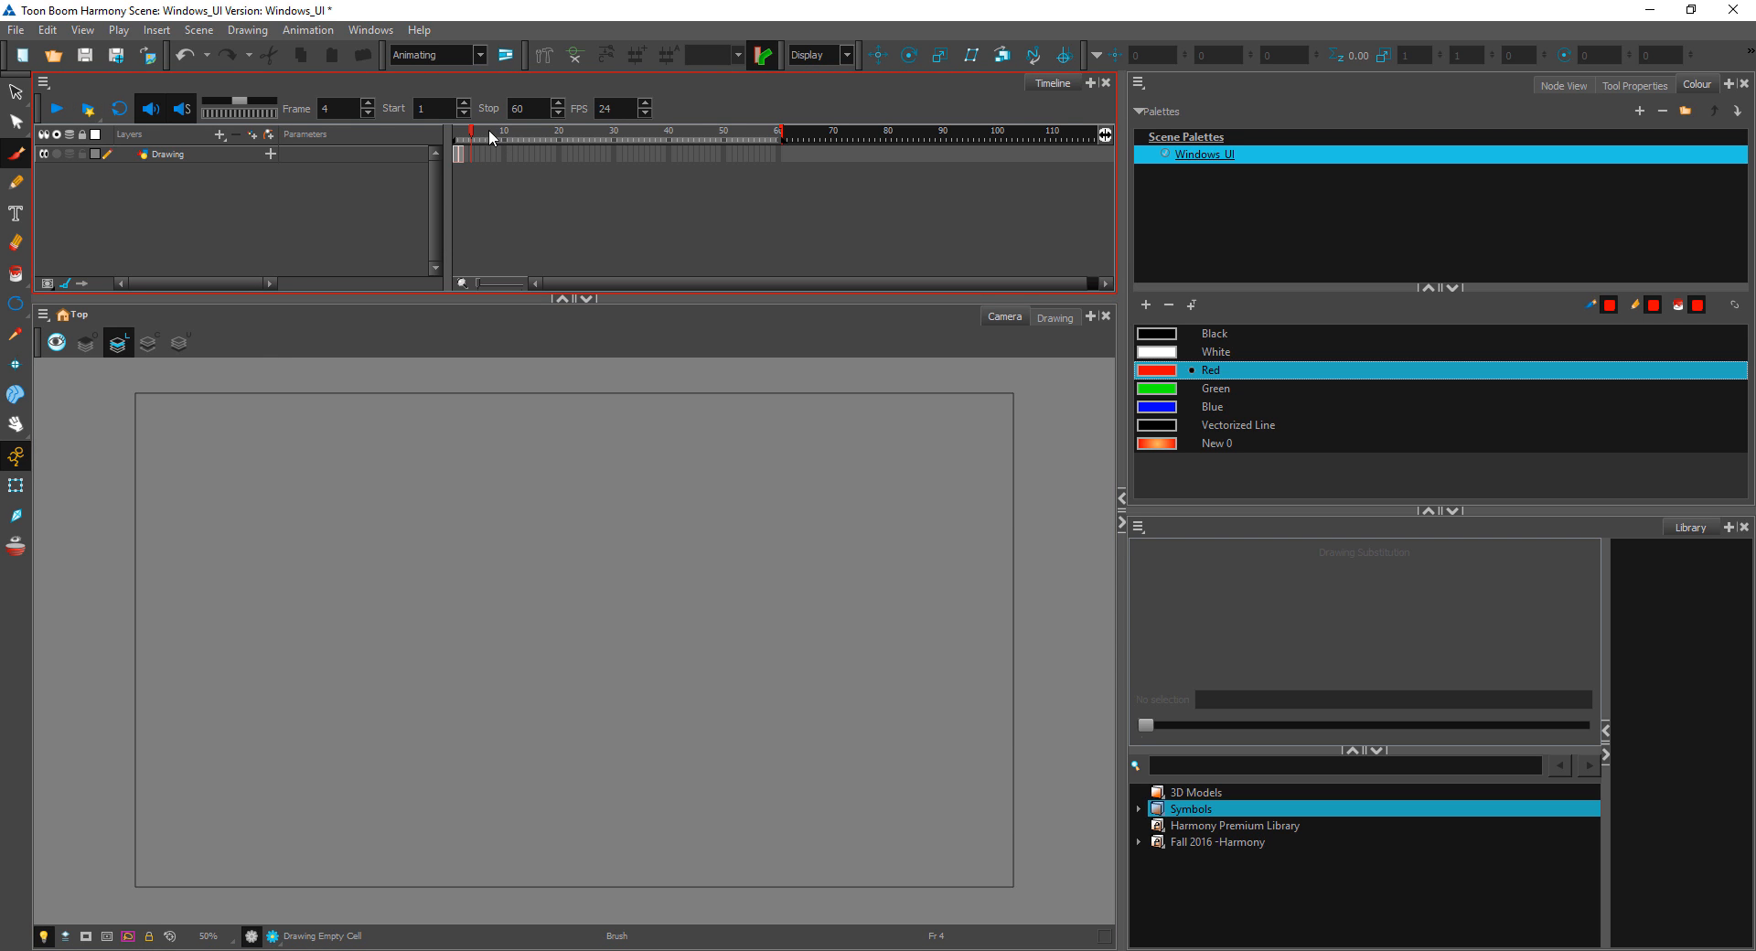
Step: Try the playback controls by toggling Loop, jogging through the frames and scrubbing the playhead back to frame 2
click(115, 109)
click(190, 109)
click(119, 109)
mouse_move(238, 102)
mouse_down()
mouse_move(222, 111)
mouse_move(260, 106)
mouse_move(224, 108)
mouse_up()
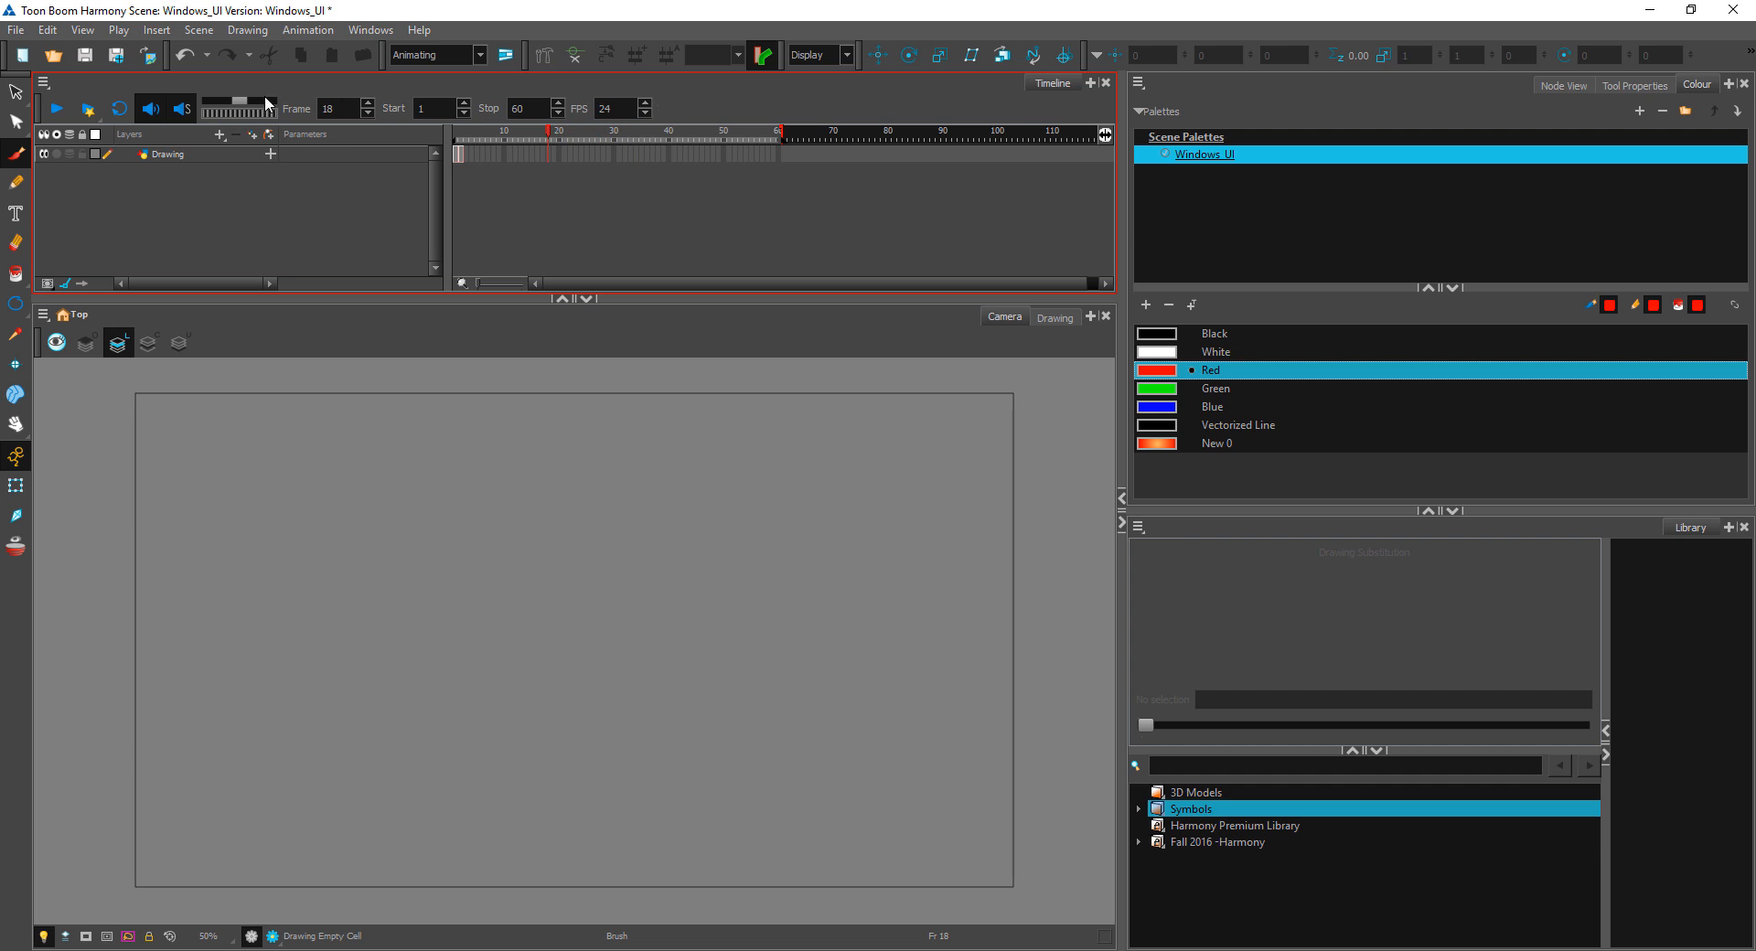
double_click(346, 108)
key(Return)
drag(500, 135, 460, 154)
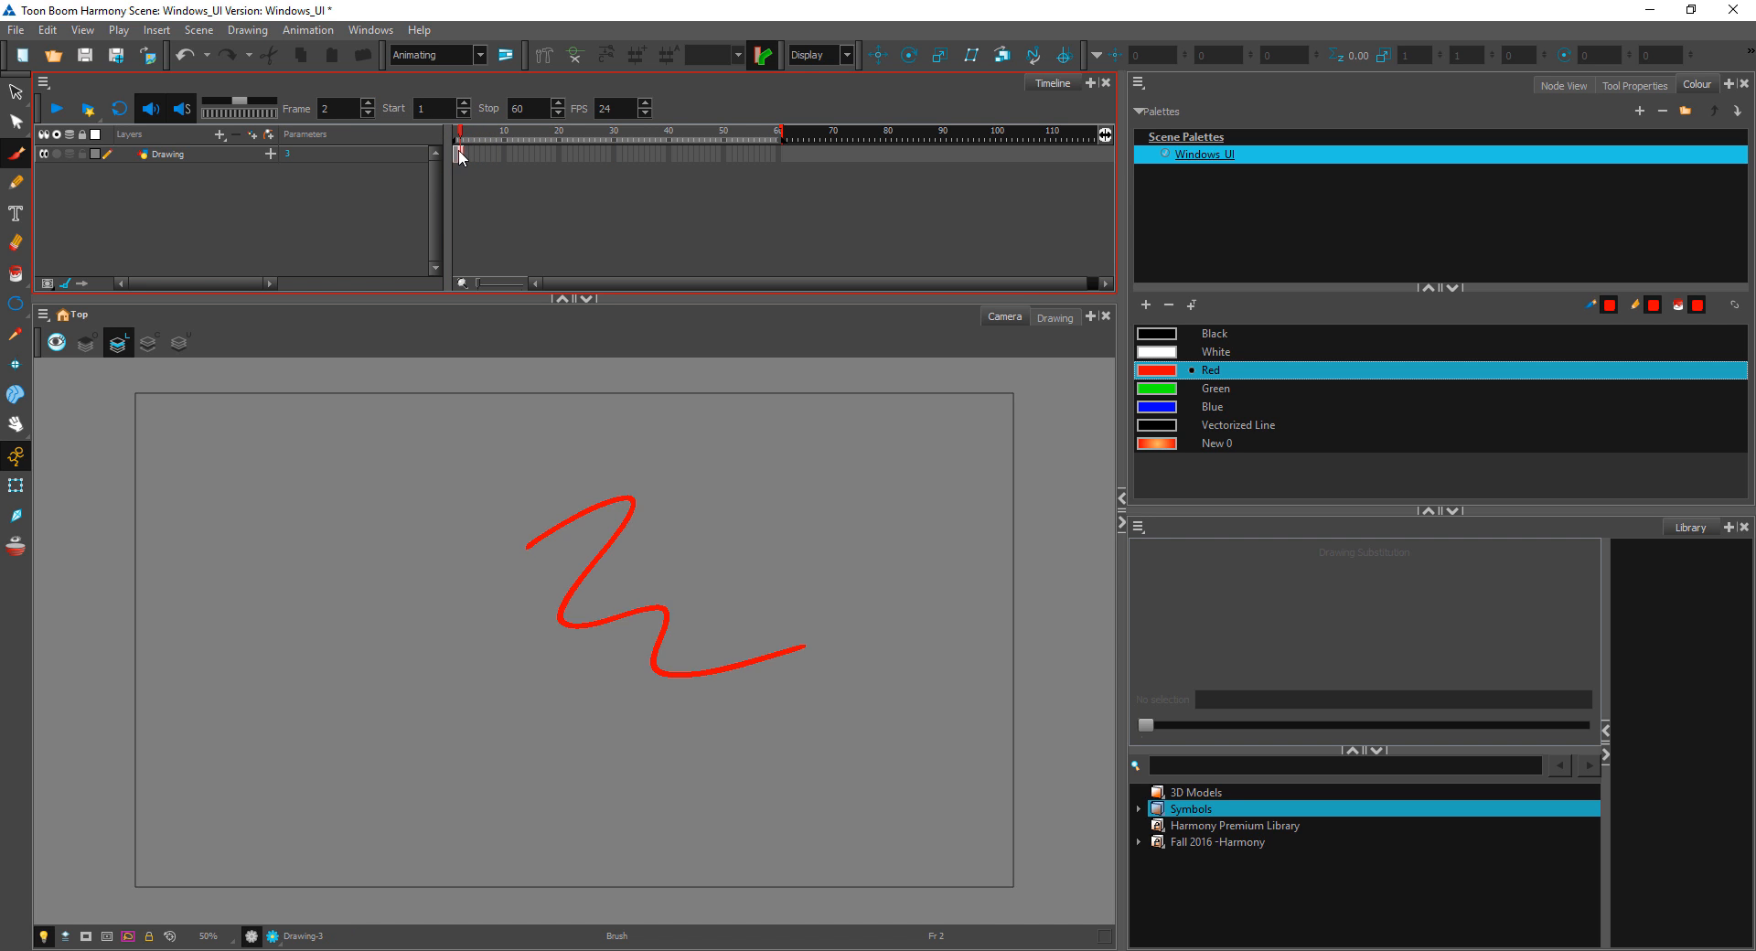
Step: Delete the red square drawn on frame 1
click(457, 152)
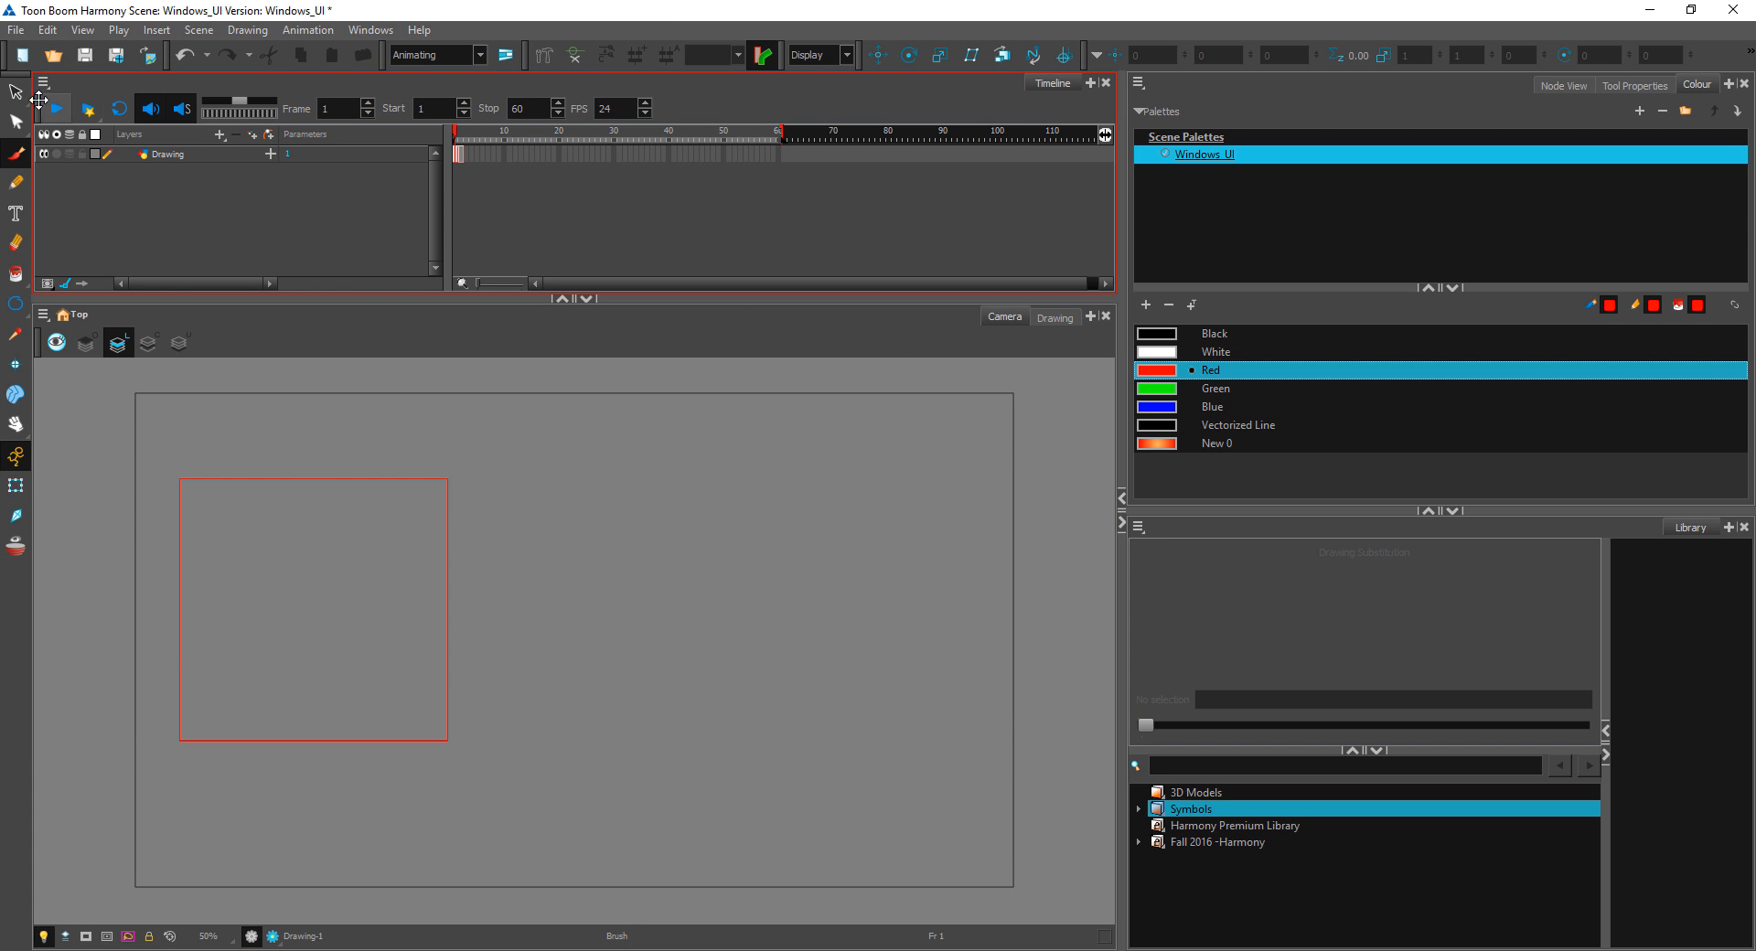
key(alt+s)
click(403, 478)
key(Delete)
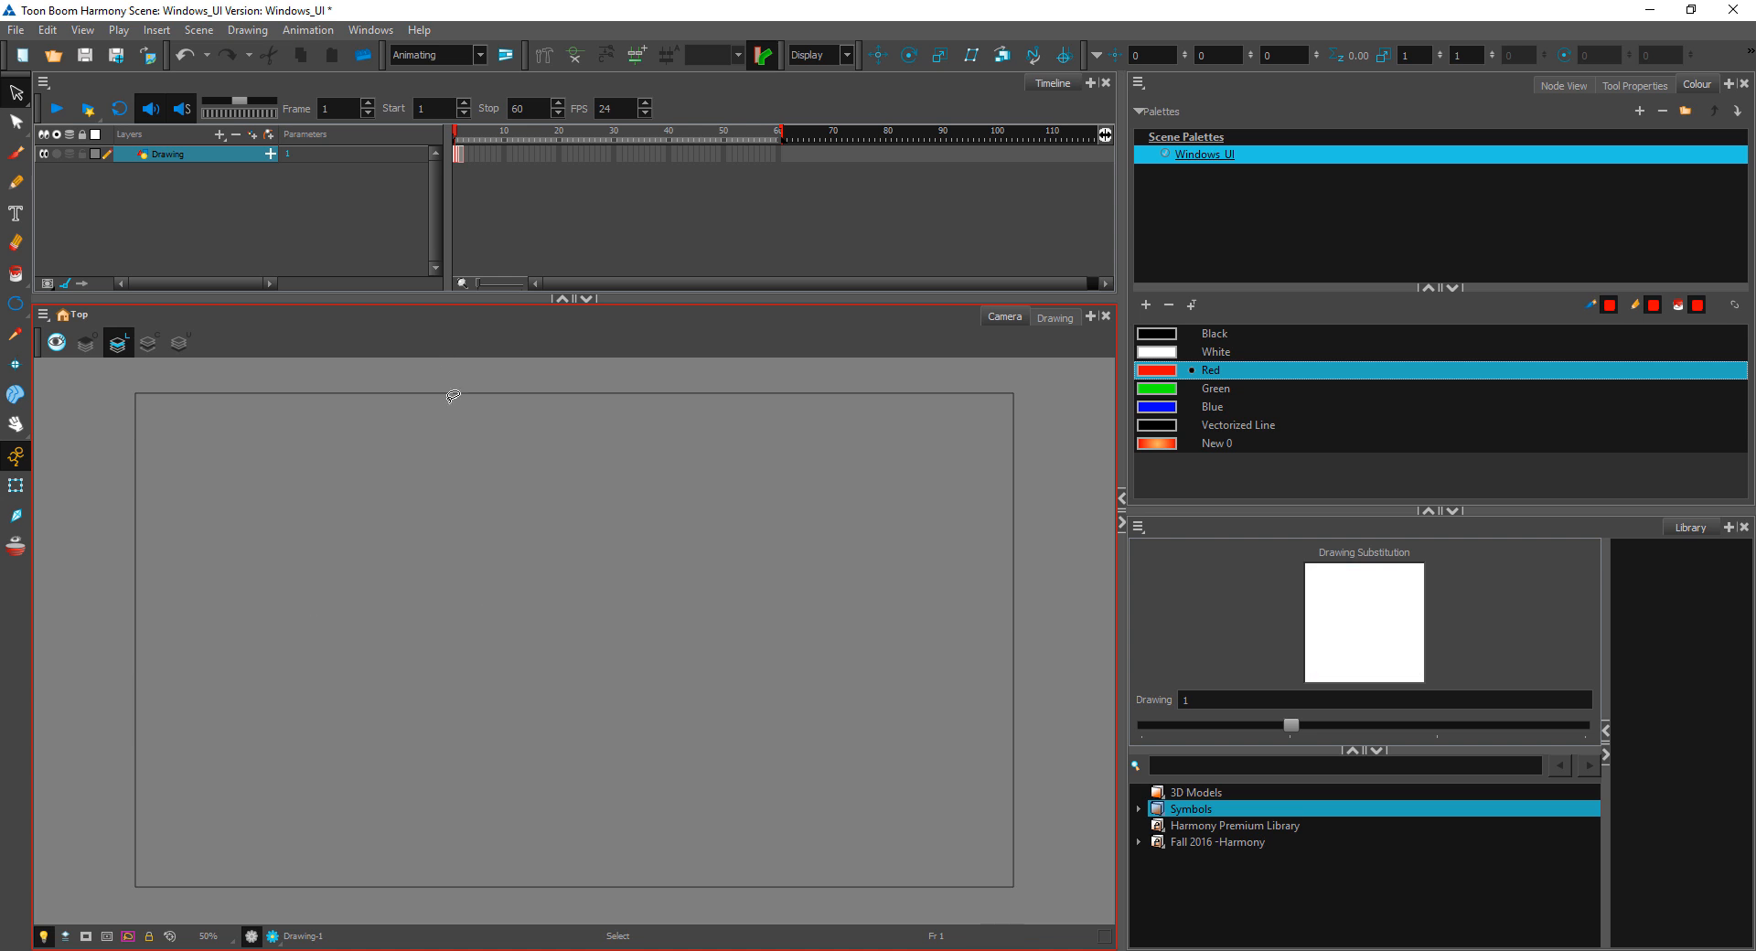
Step: Add the Camera View toolbar to the Camera view
right_click(549, 343)
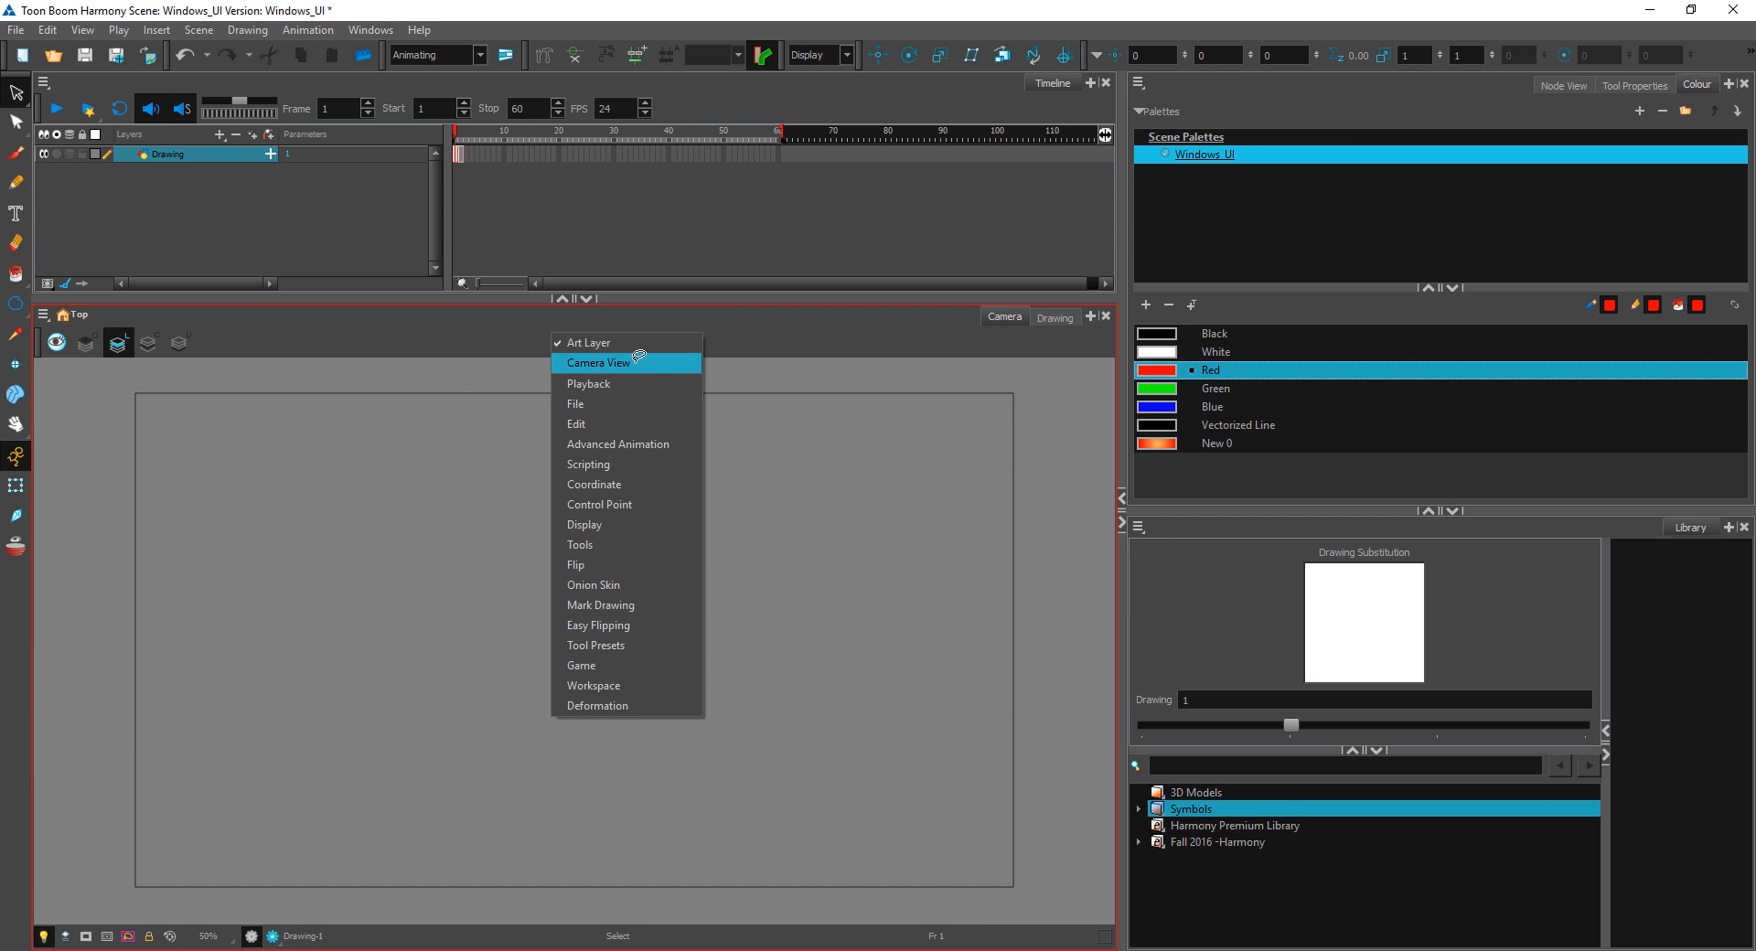
click(630, 371)
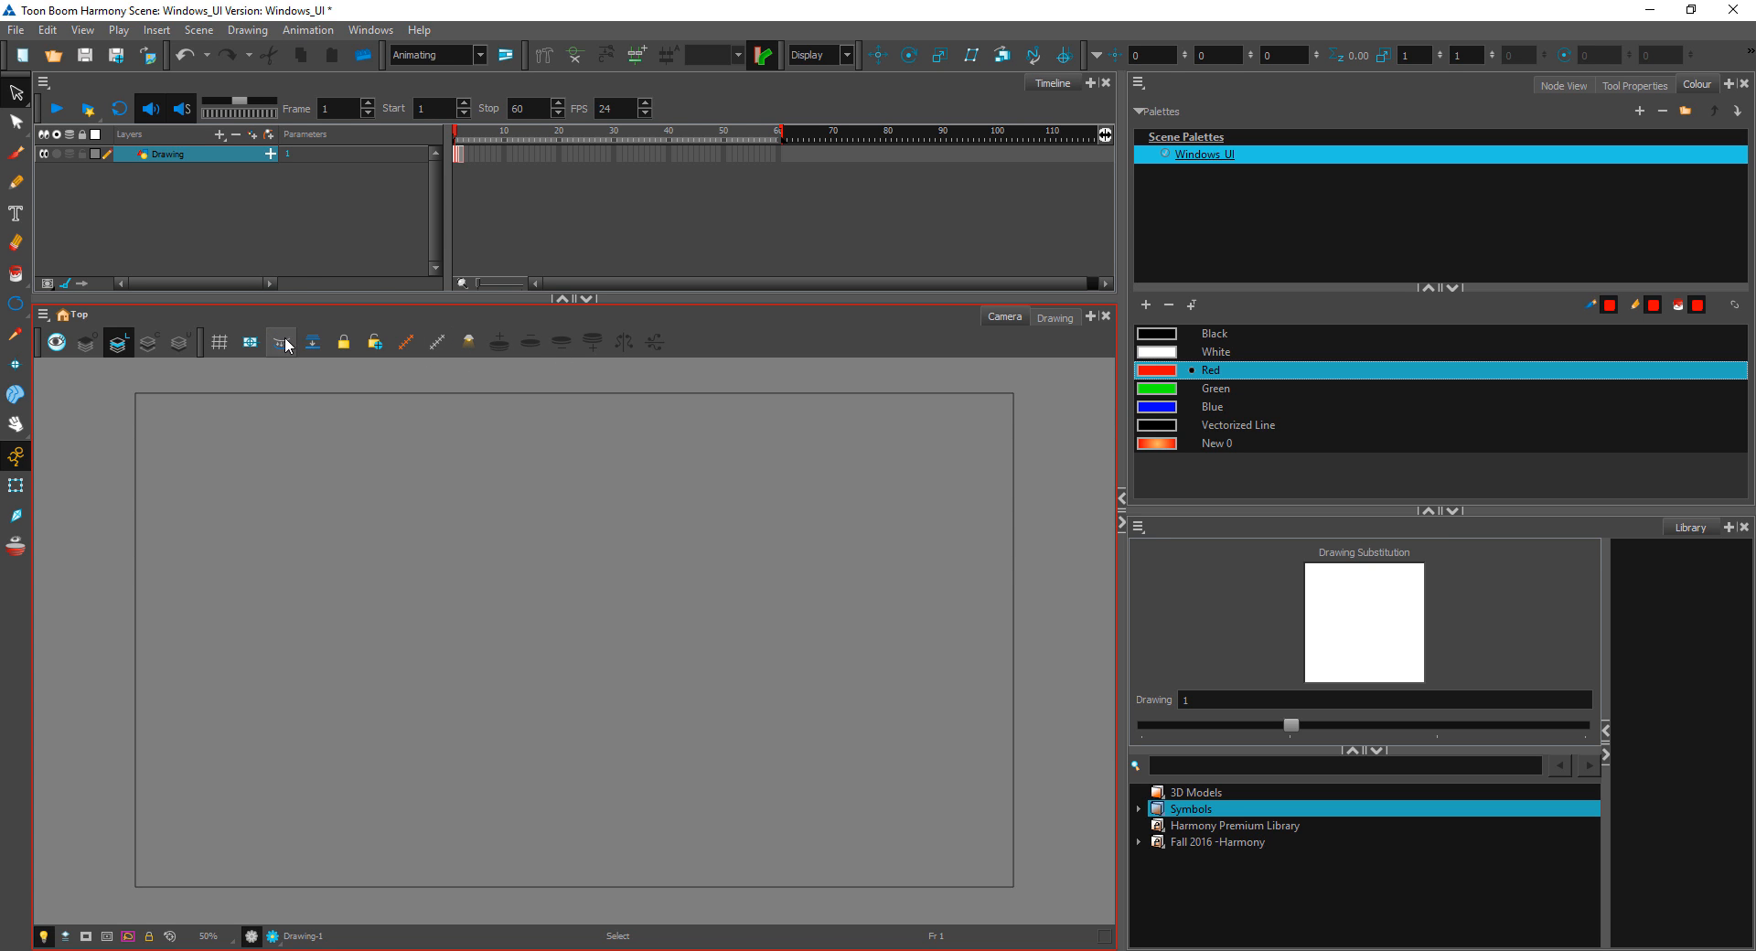
Step: Toggle the grid on and off, and switch to the Drawing view and back to the Camera view
click(221, 343)
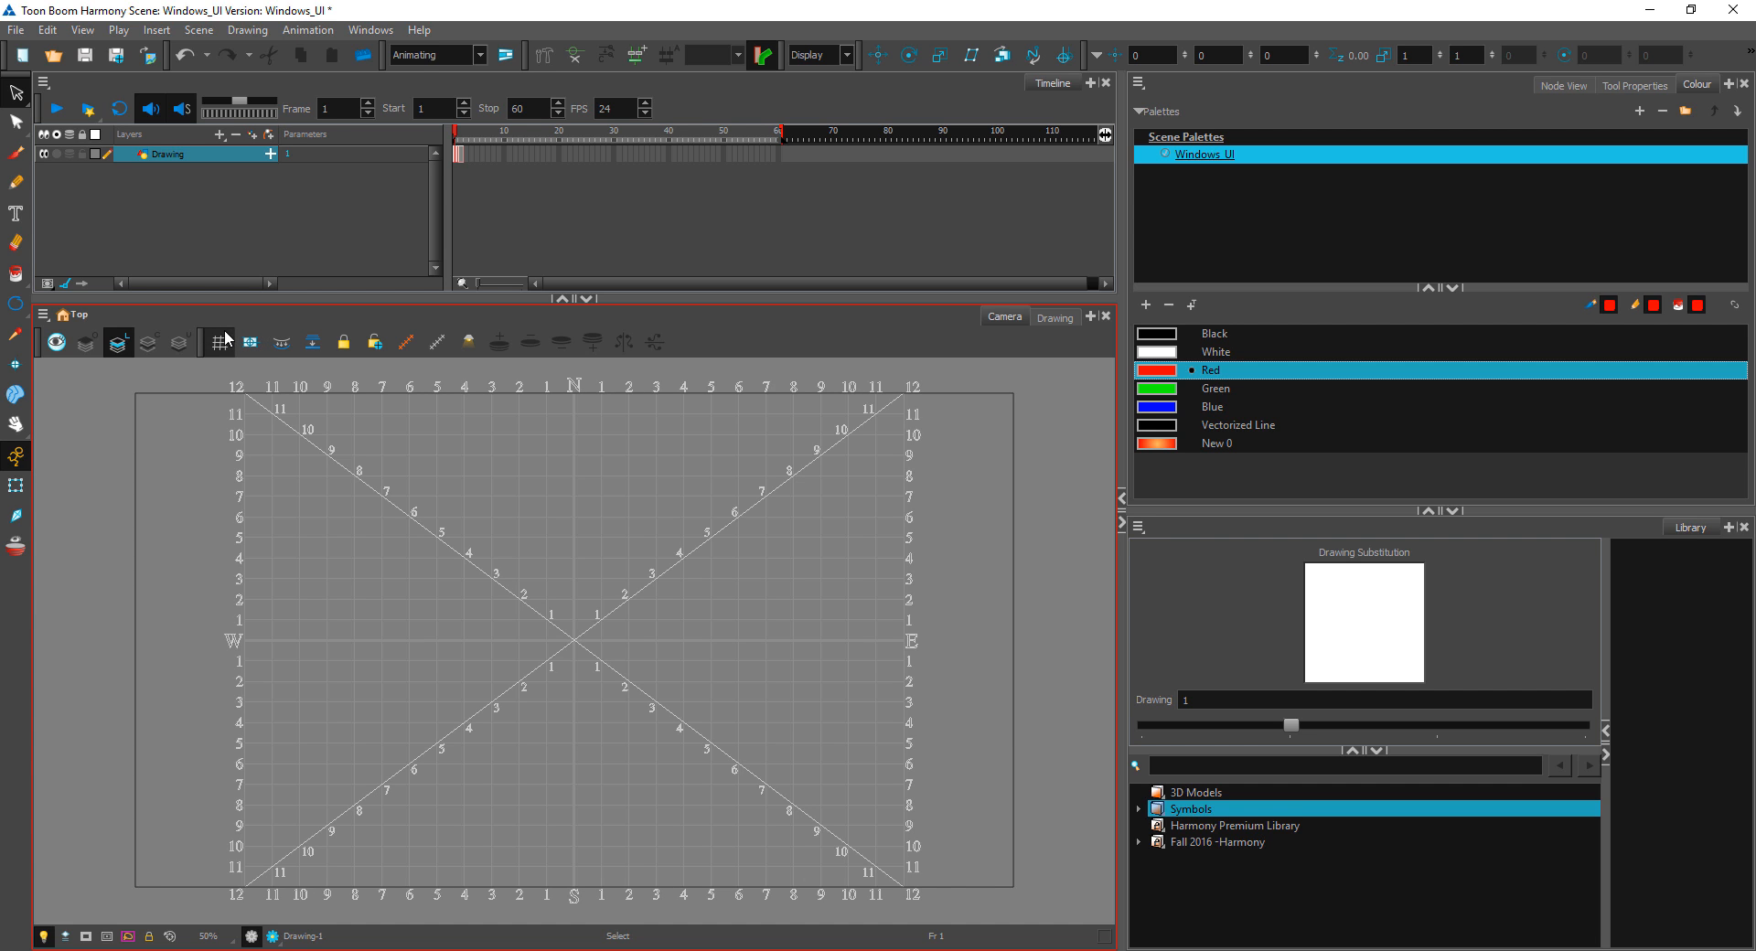
click(220, 347)
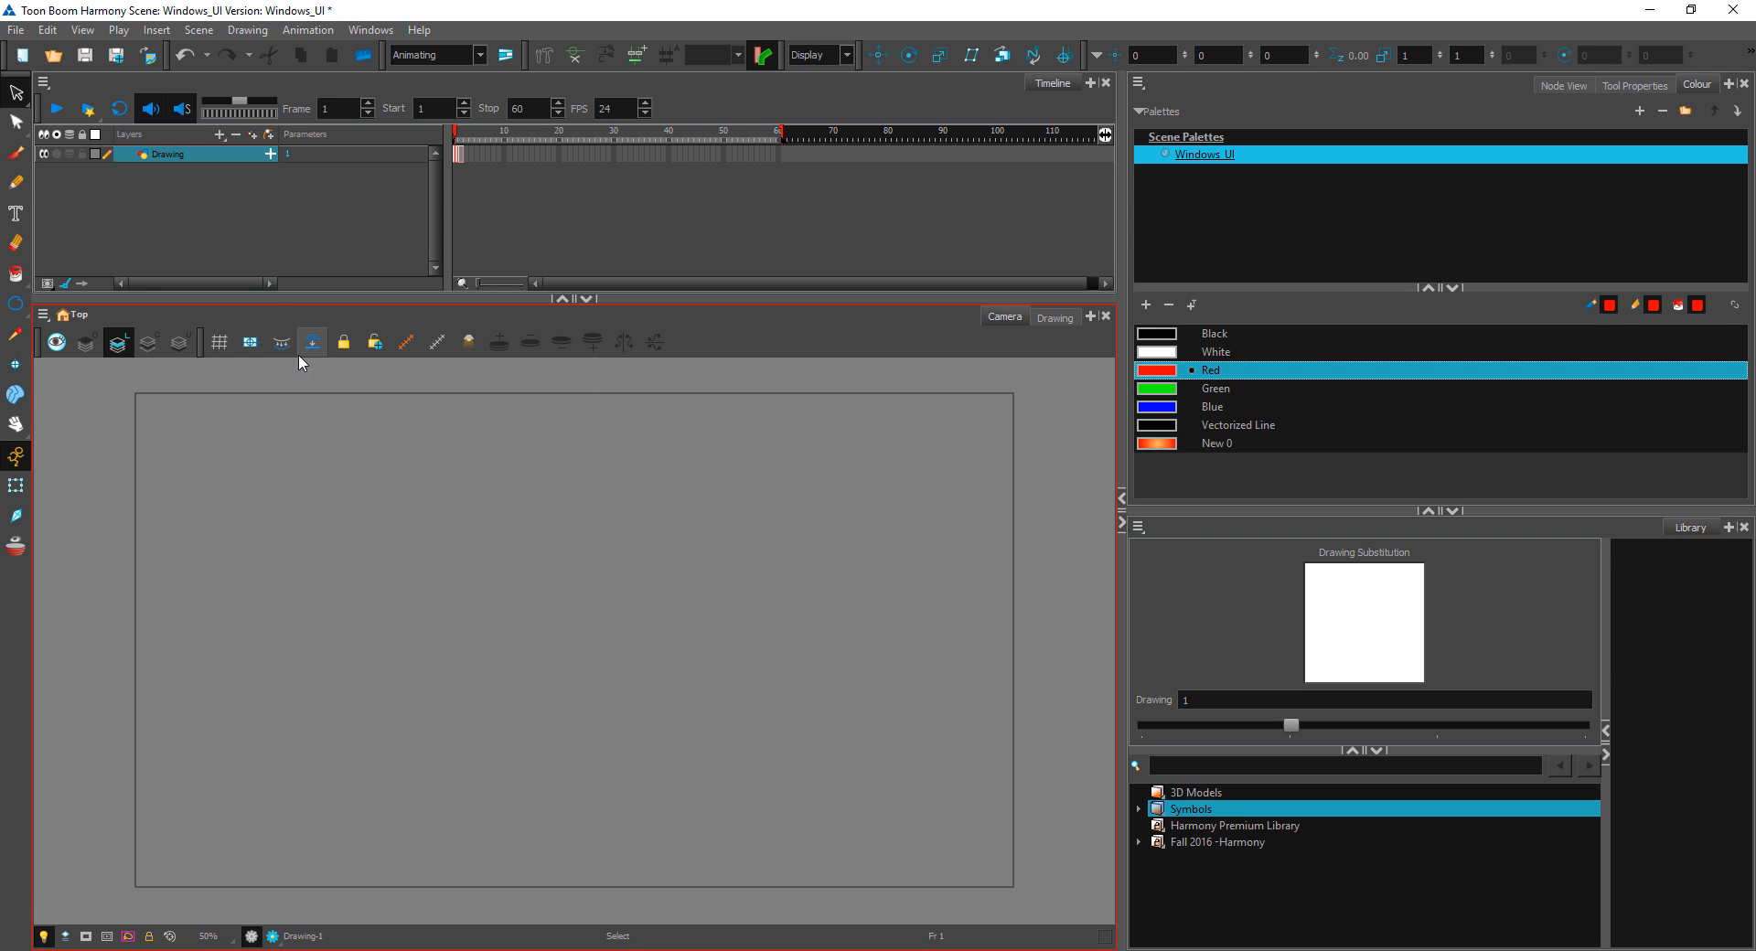
click(1055, 317)
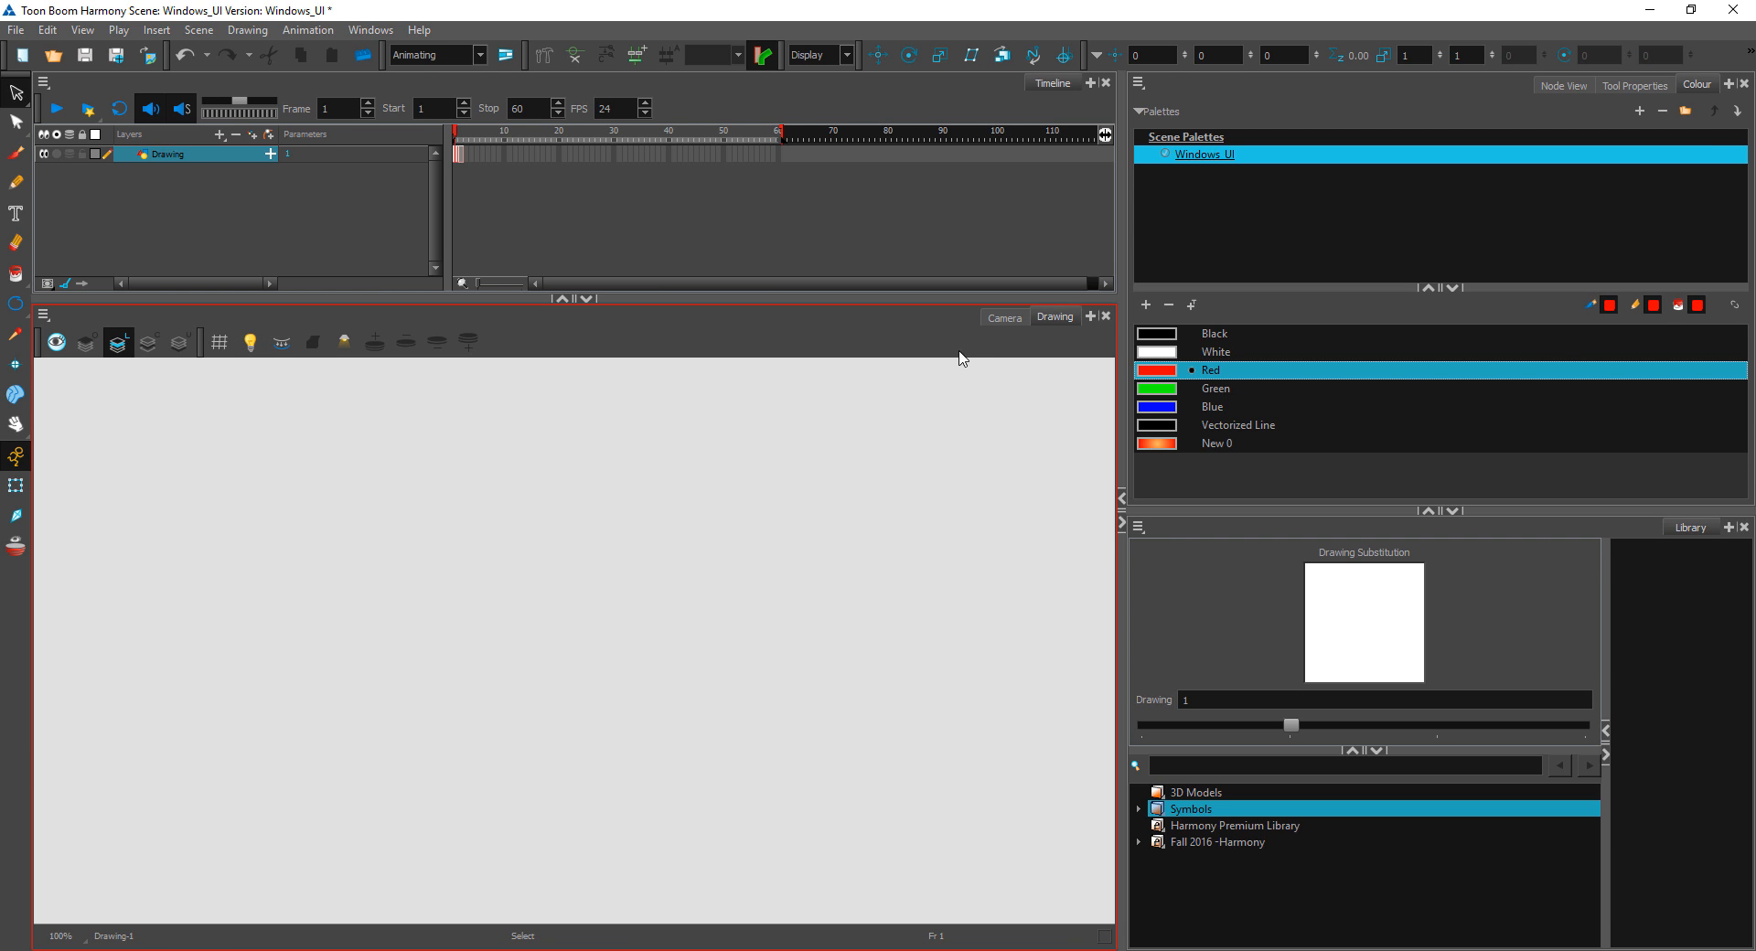
click(1004, 317)
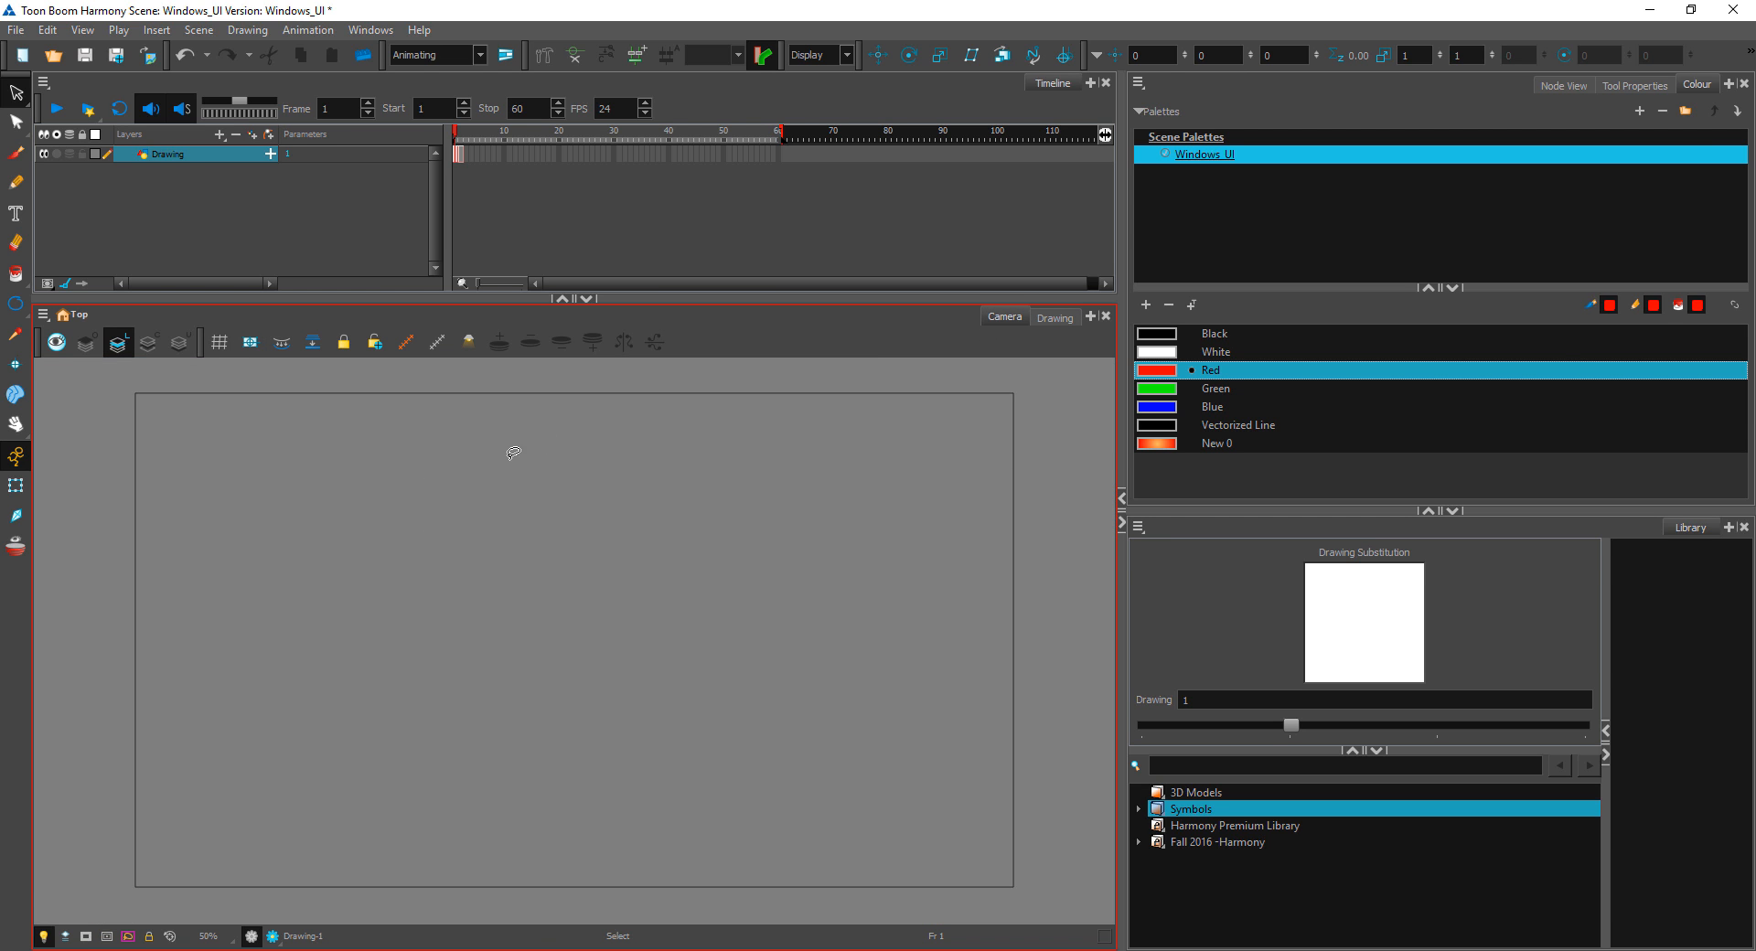
Step: Brush a wavy red stroke on frame 1's Line Art layer and a second one on its Colour Art layer
click(15, 153)
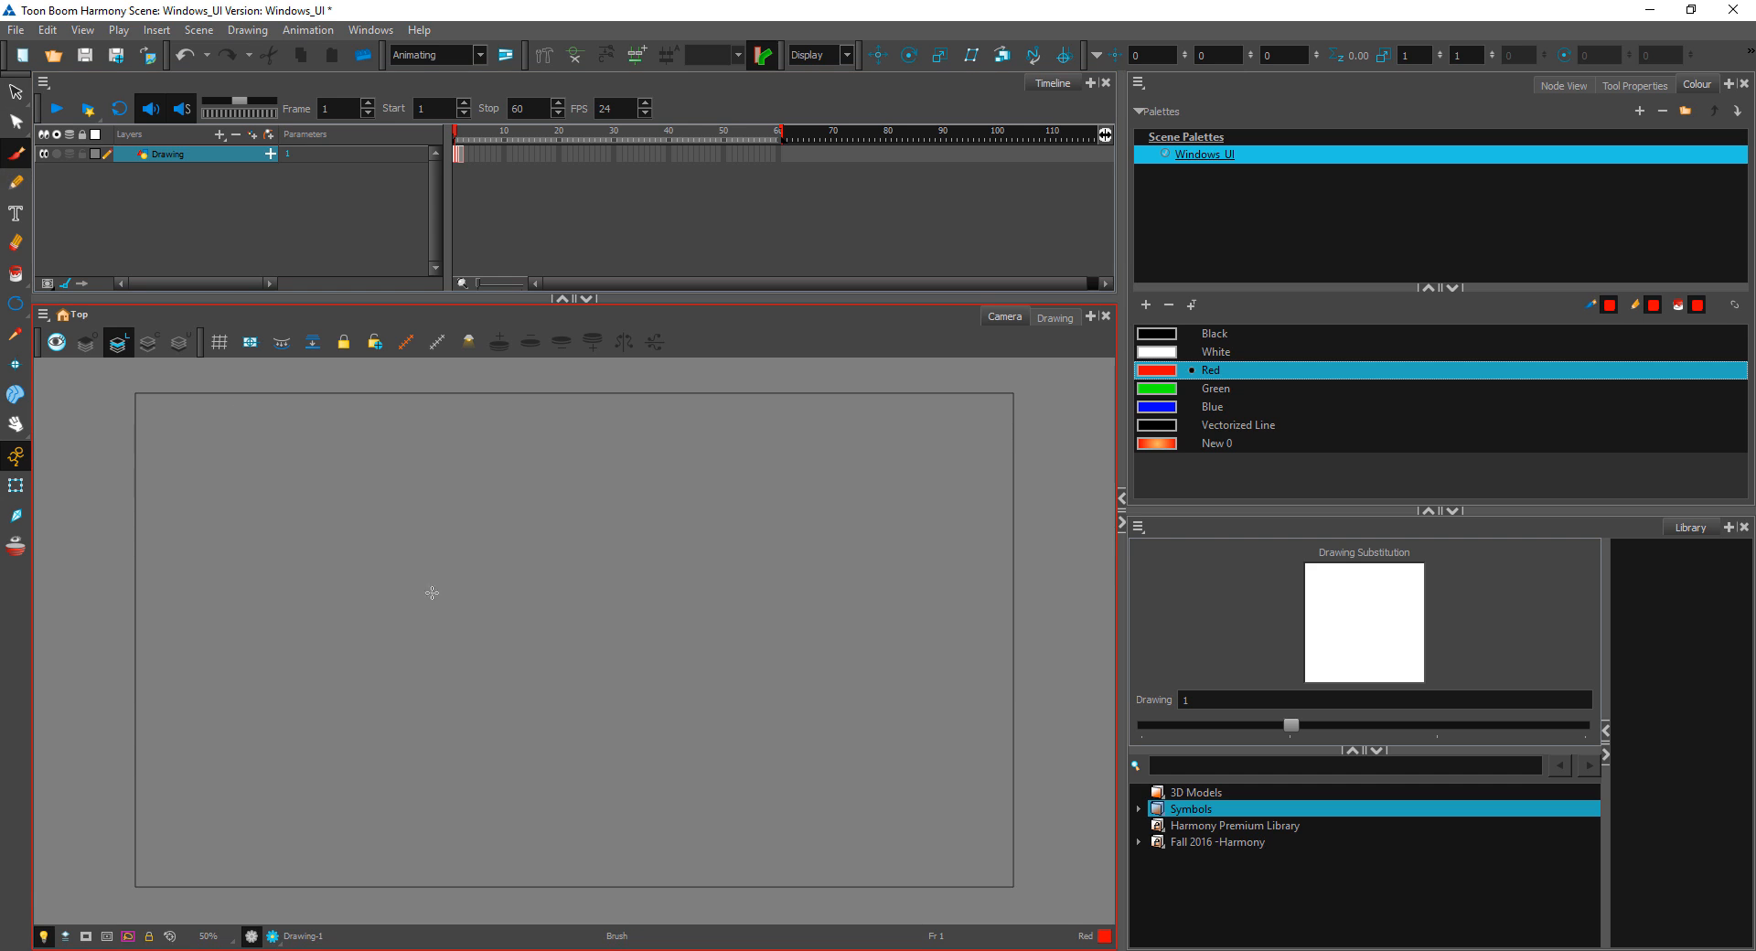
drag(399, 641, 734, 683)
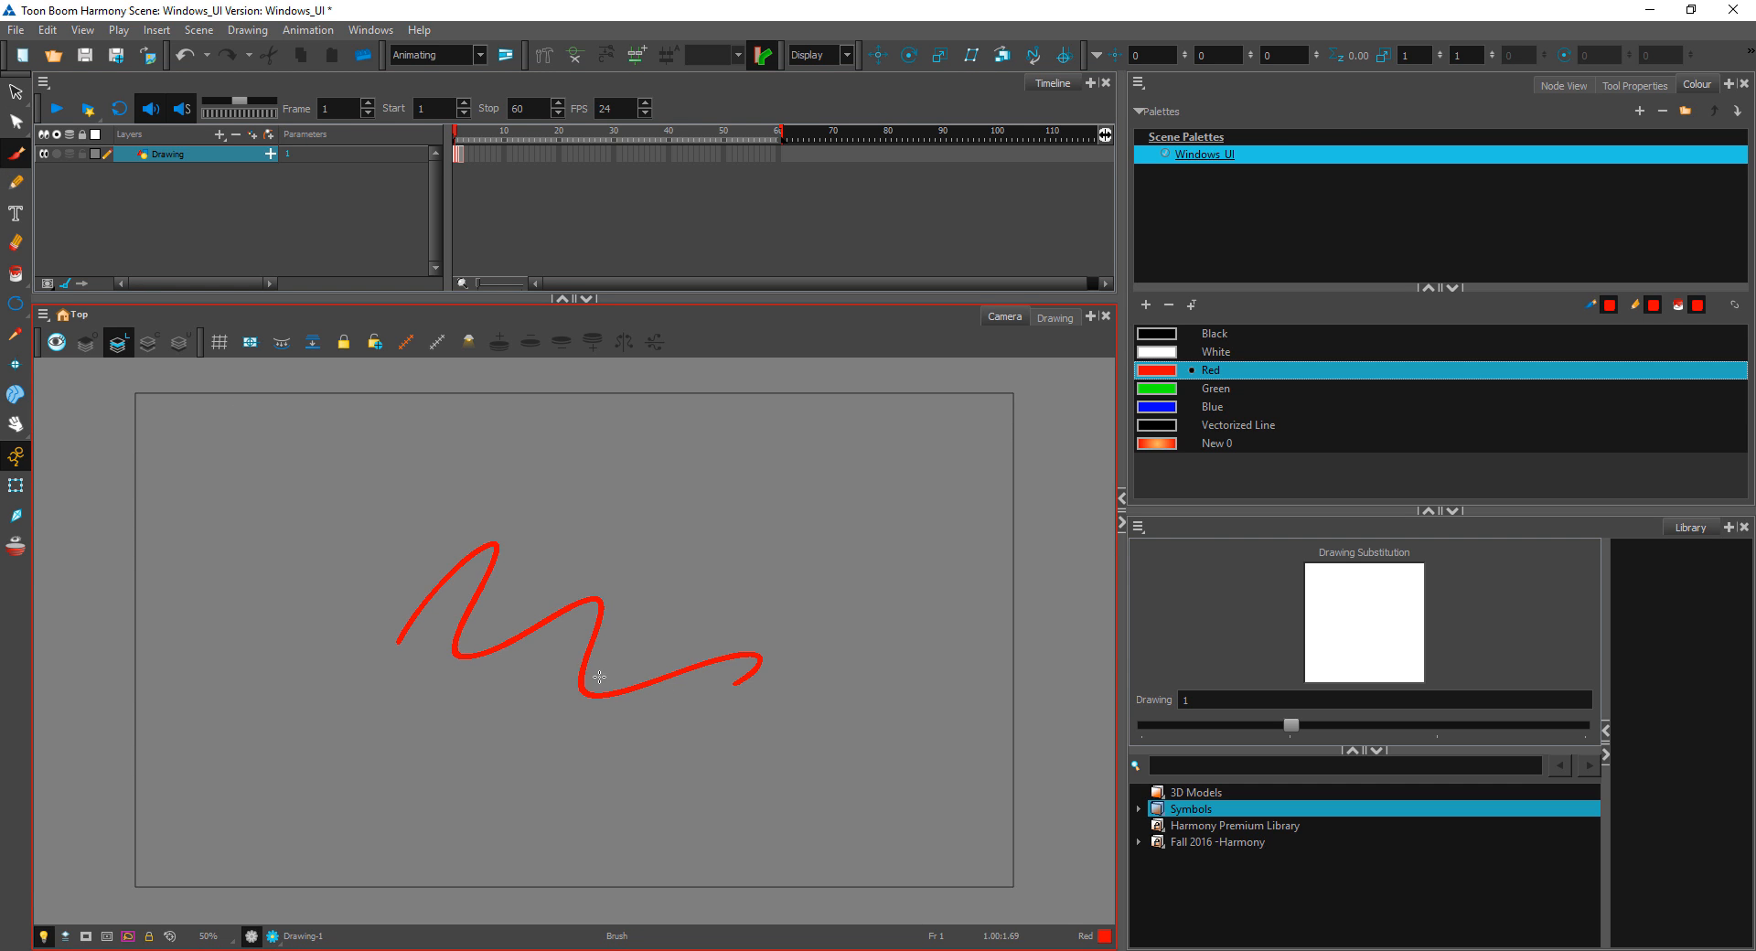
click(154, 352)
mouse_move(711, 542)
mouse_down()
mouse_move(736, 586)
mouse_move(828, 611)
mouse_up()
Step: Compare the Colour Art and Line Art layers in the Drawing view and return to the Camera view
click(1063, 319)
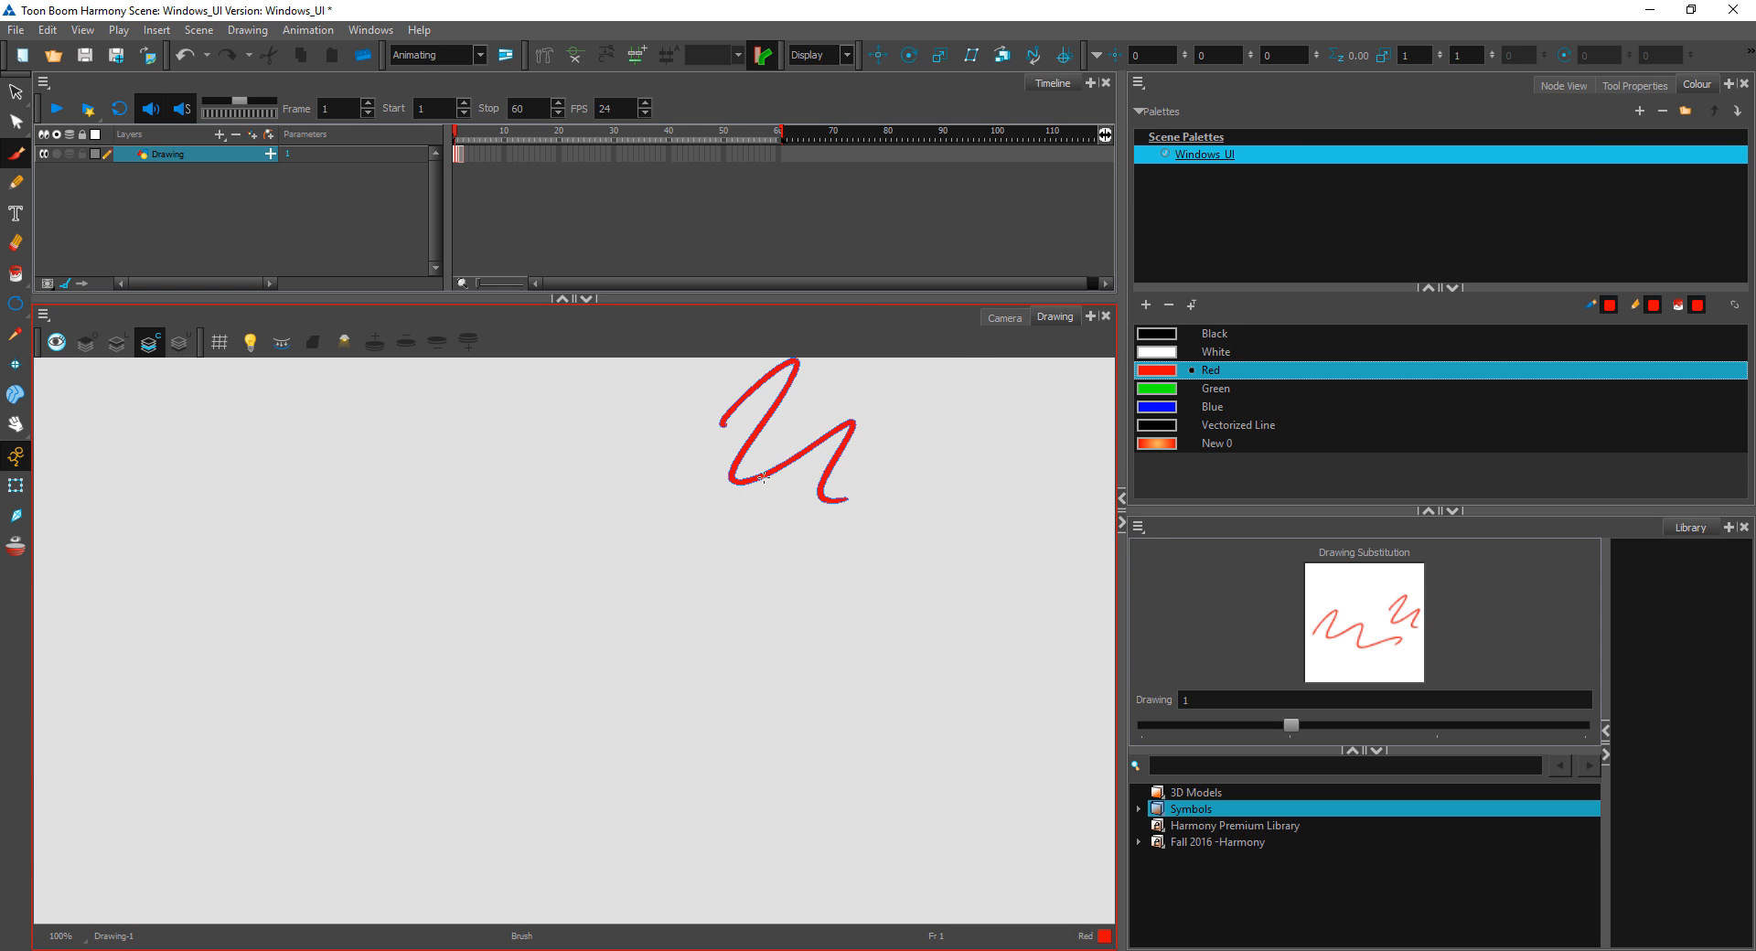
mouse_move(886, 430)
mouse_down()
mouse_move(809, 576)
mouse_move(770, 576)
mouse_up()
click(117, 344)
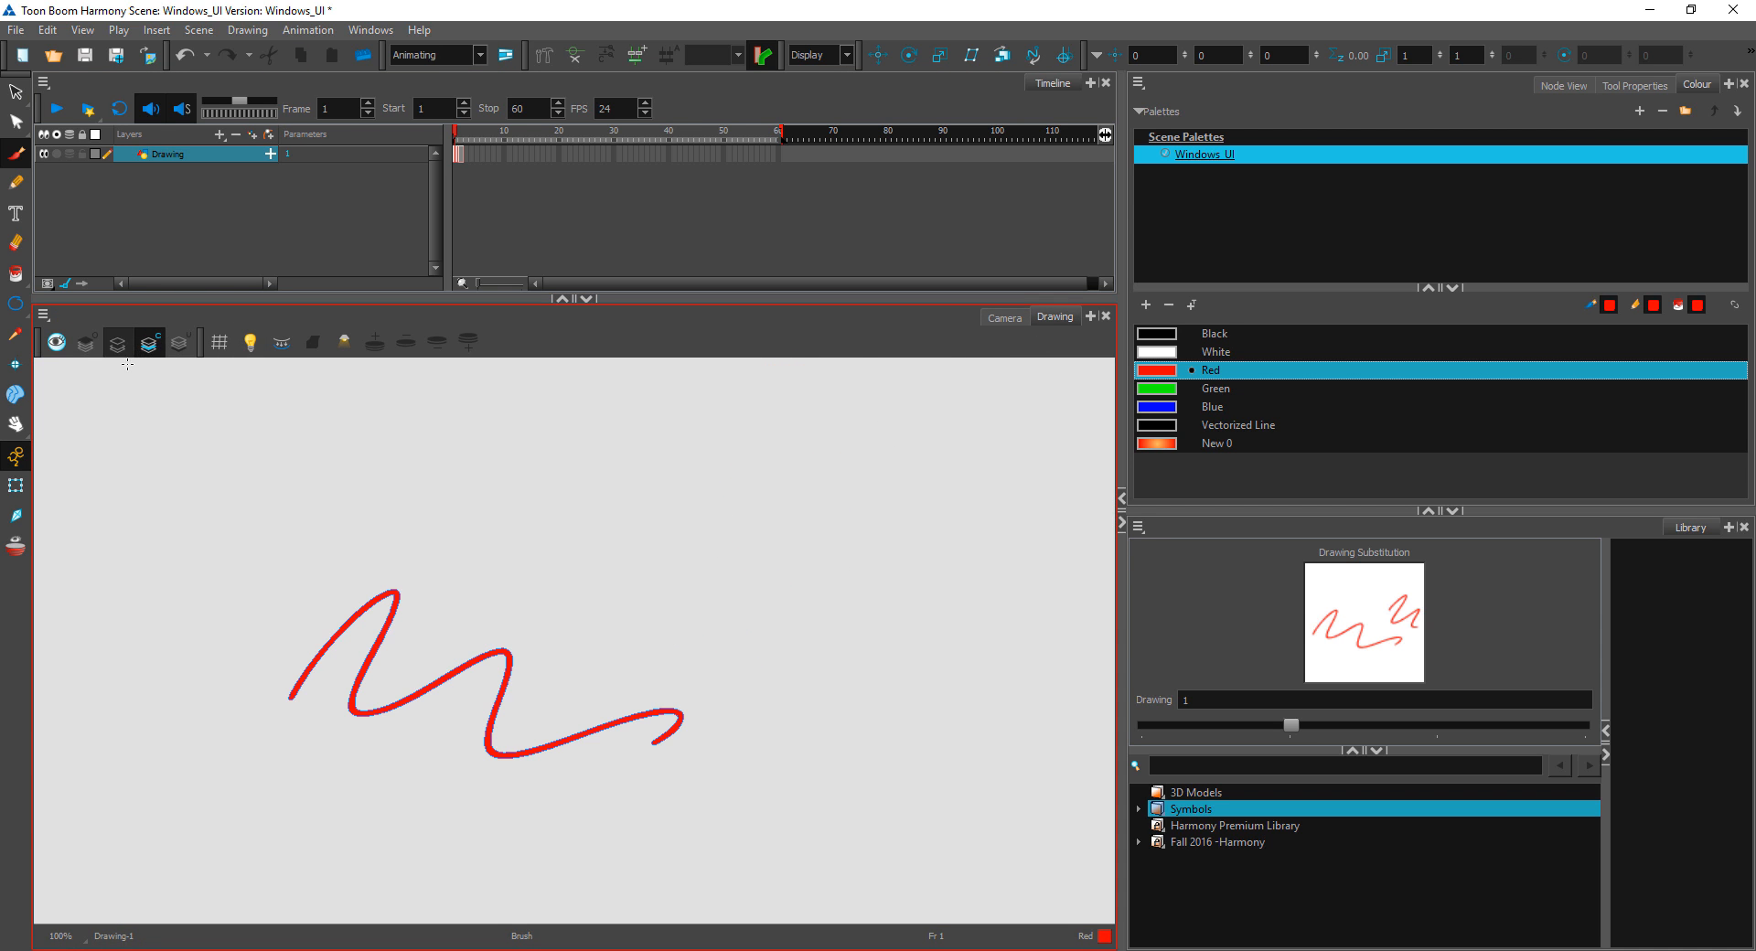
click(1004, 318)
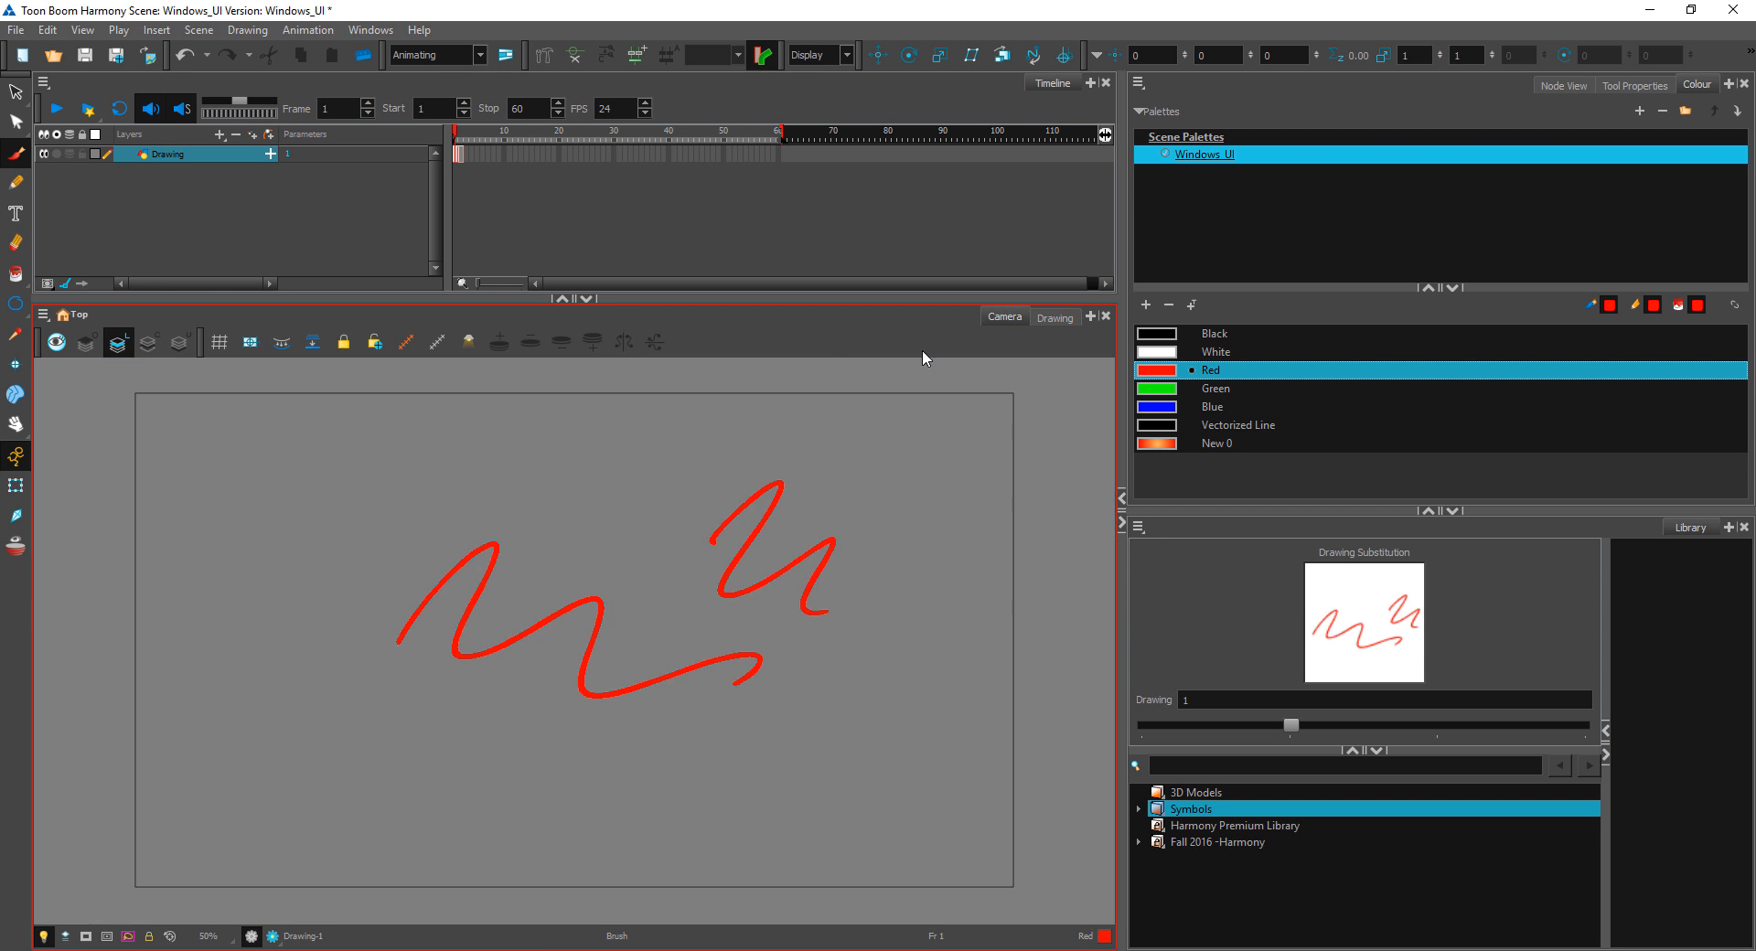
Step: Select both red strokes on frame 1 and delete them
click(16, 89)
drag(756, 435, 582, 464)
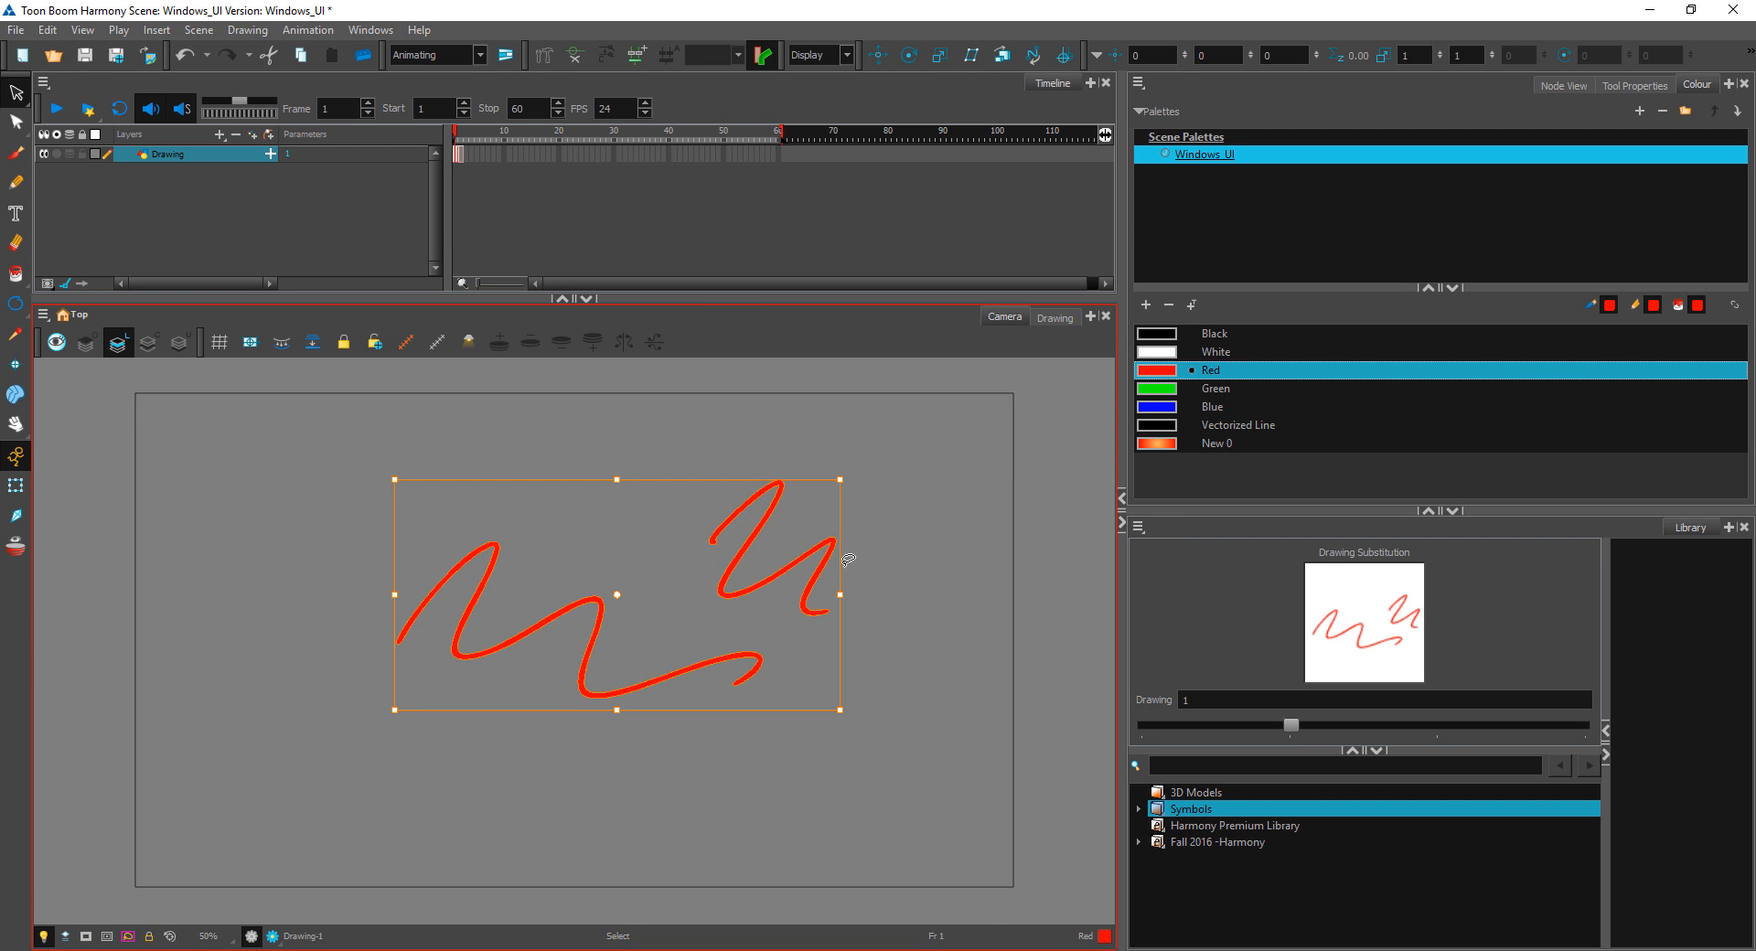
key(Delete)
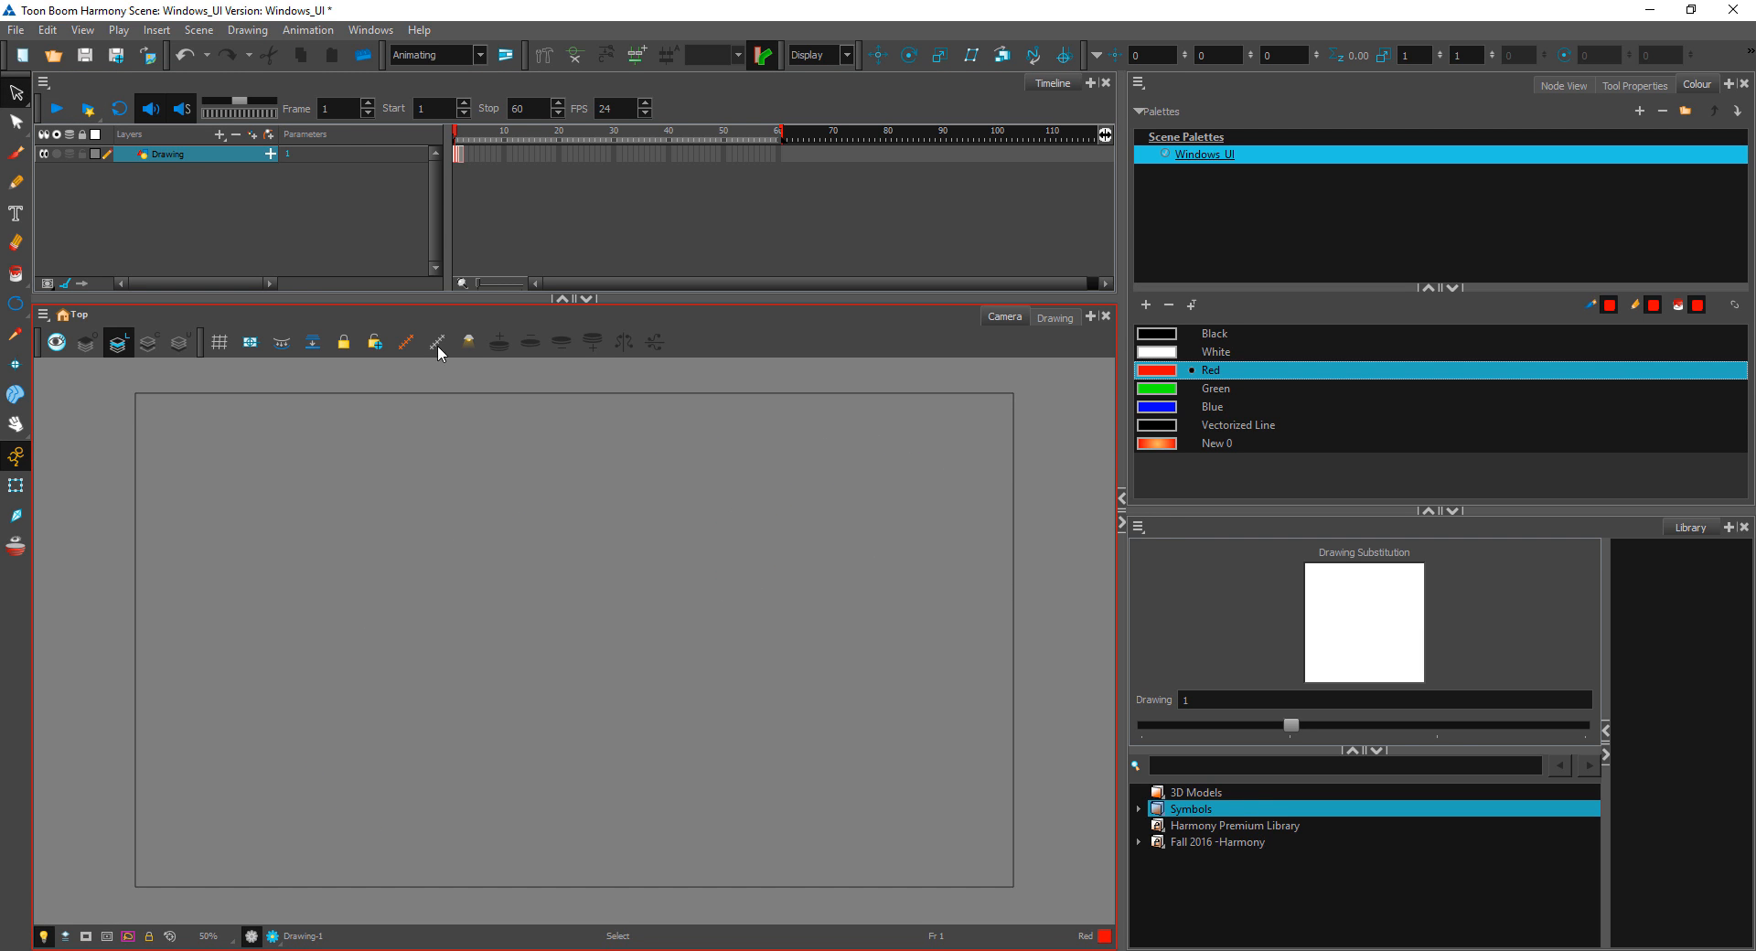
Step: View the Onion Skin and LightTable transparency settings, cancel them and apply Hide All Controls
click(469, 344)
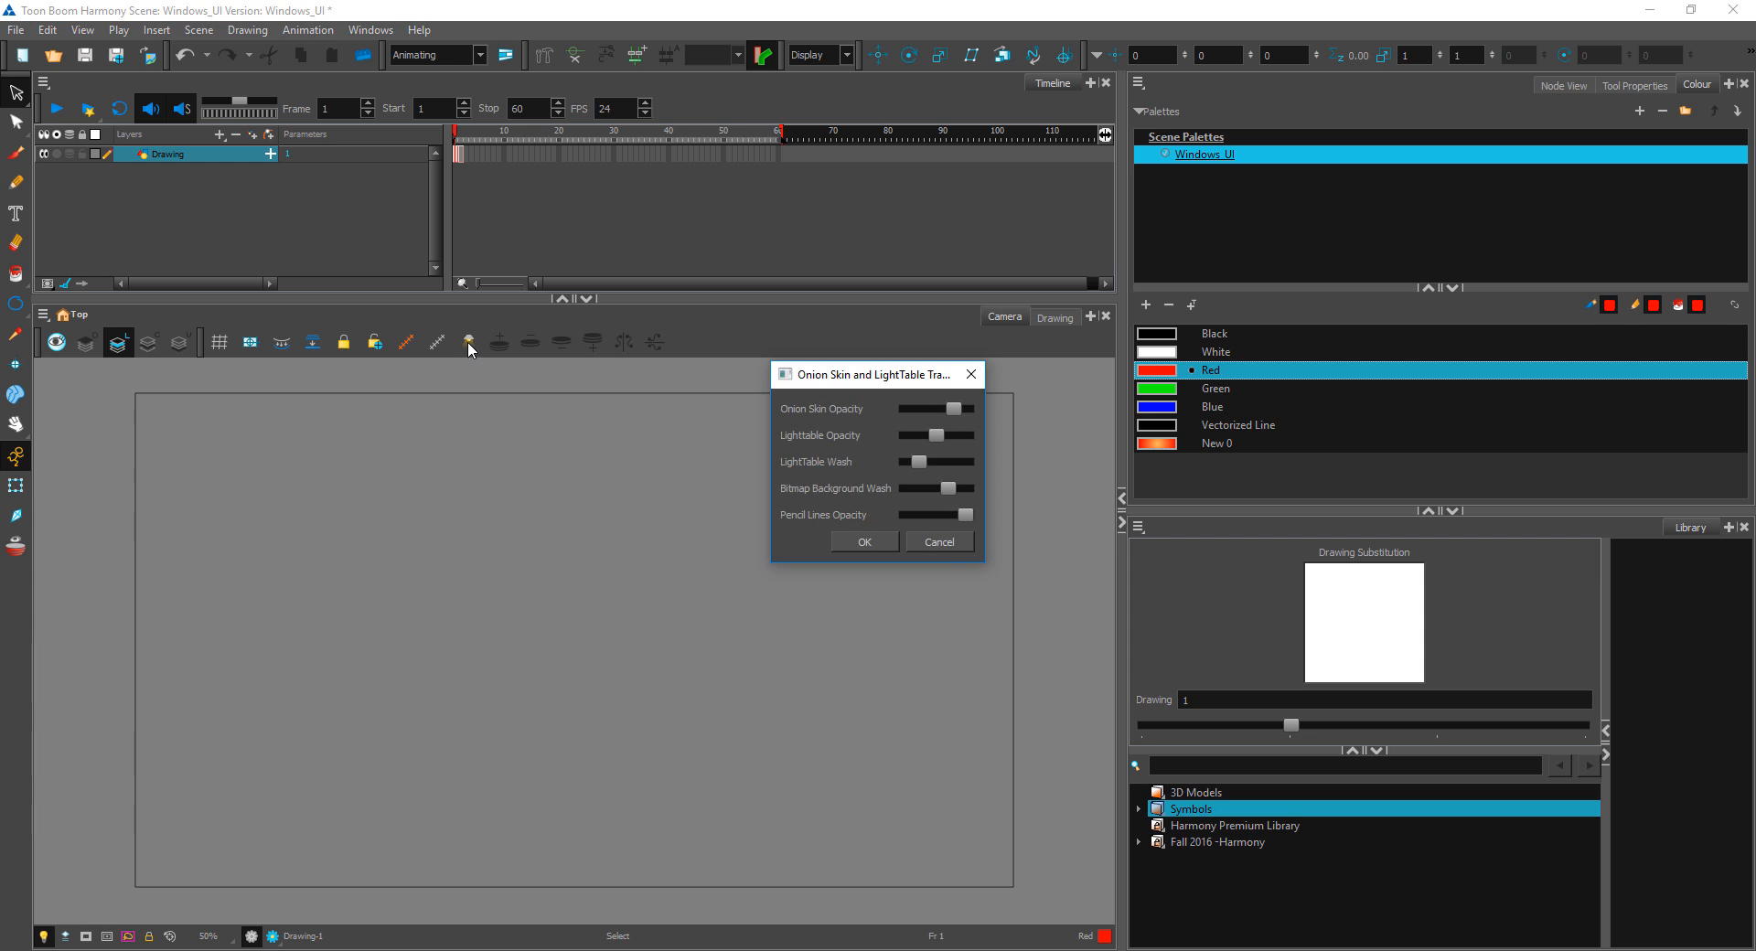
click(938, 541)
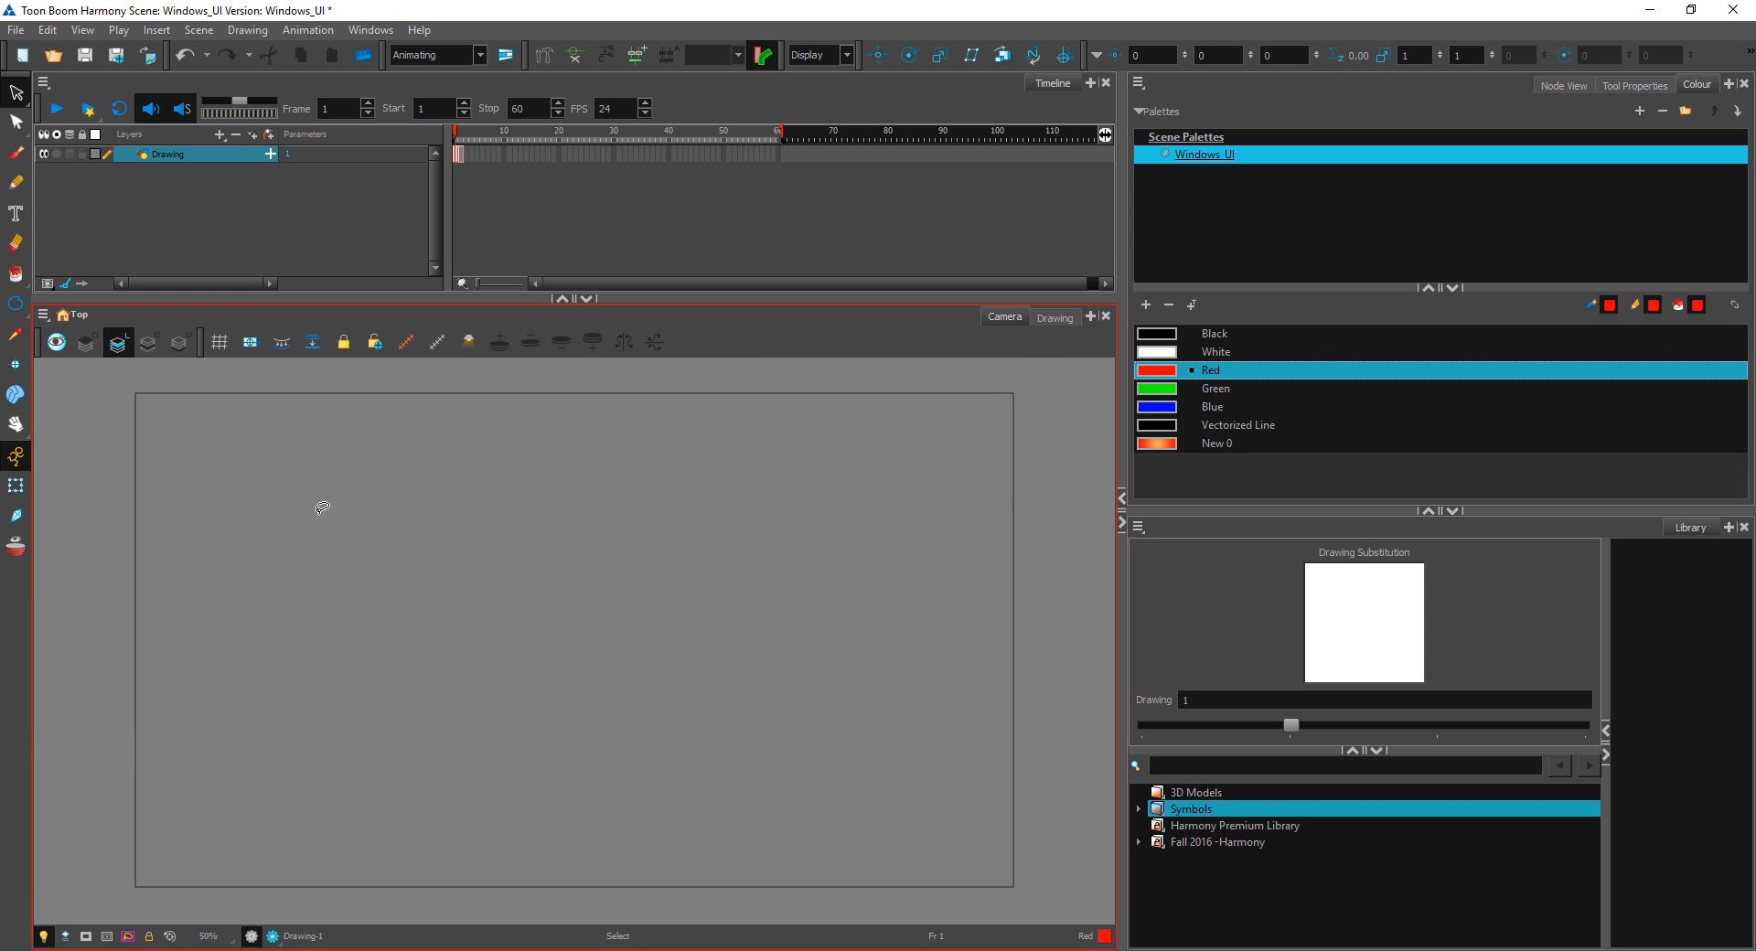
click(435, 343)
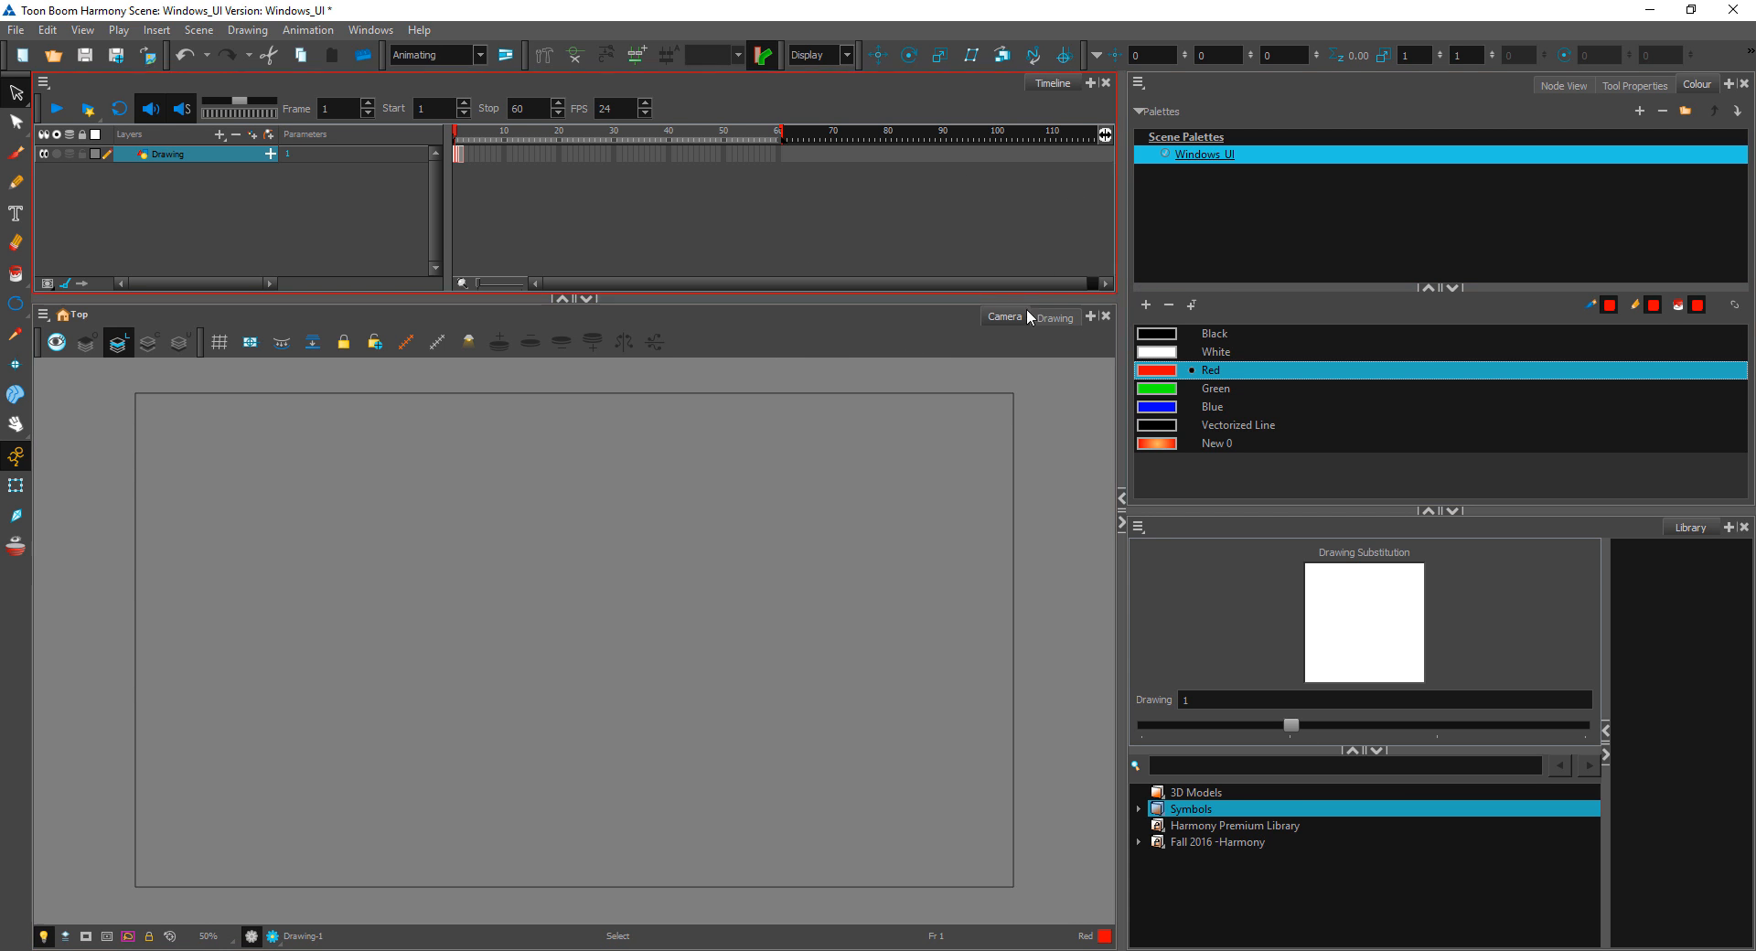
Step: Set frame 1's drawing substitution to empty while in the Drawing view, and return to the Camera view
click(1052, 319)
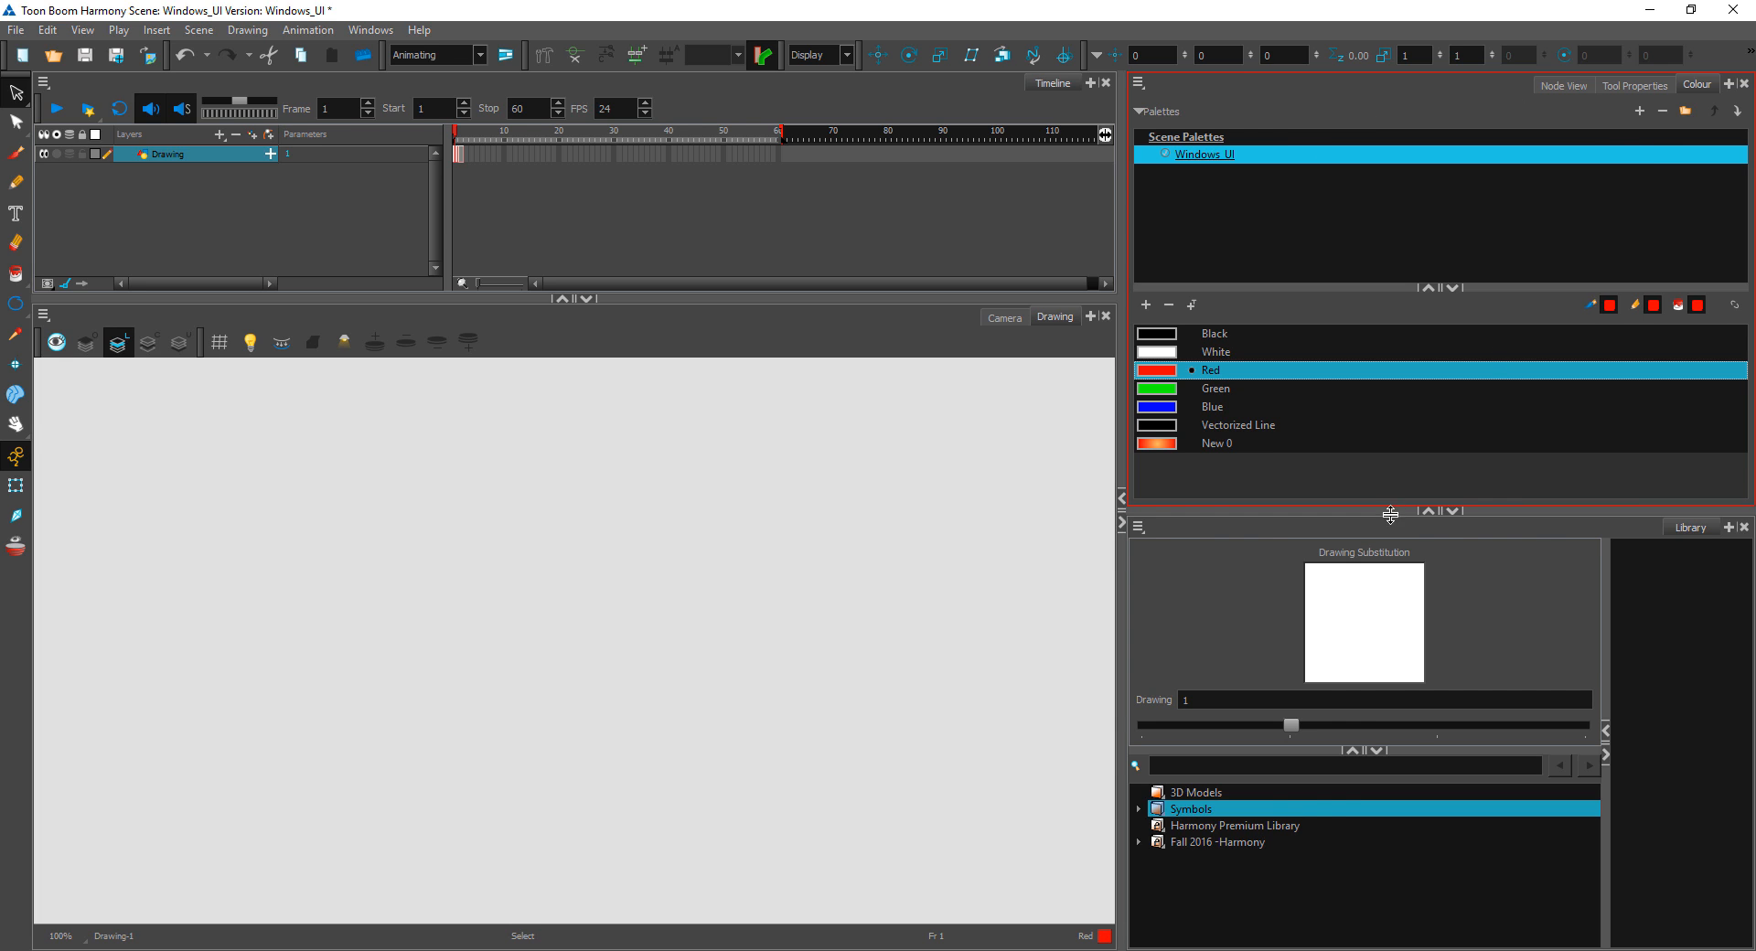
click(1145, 722)
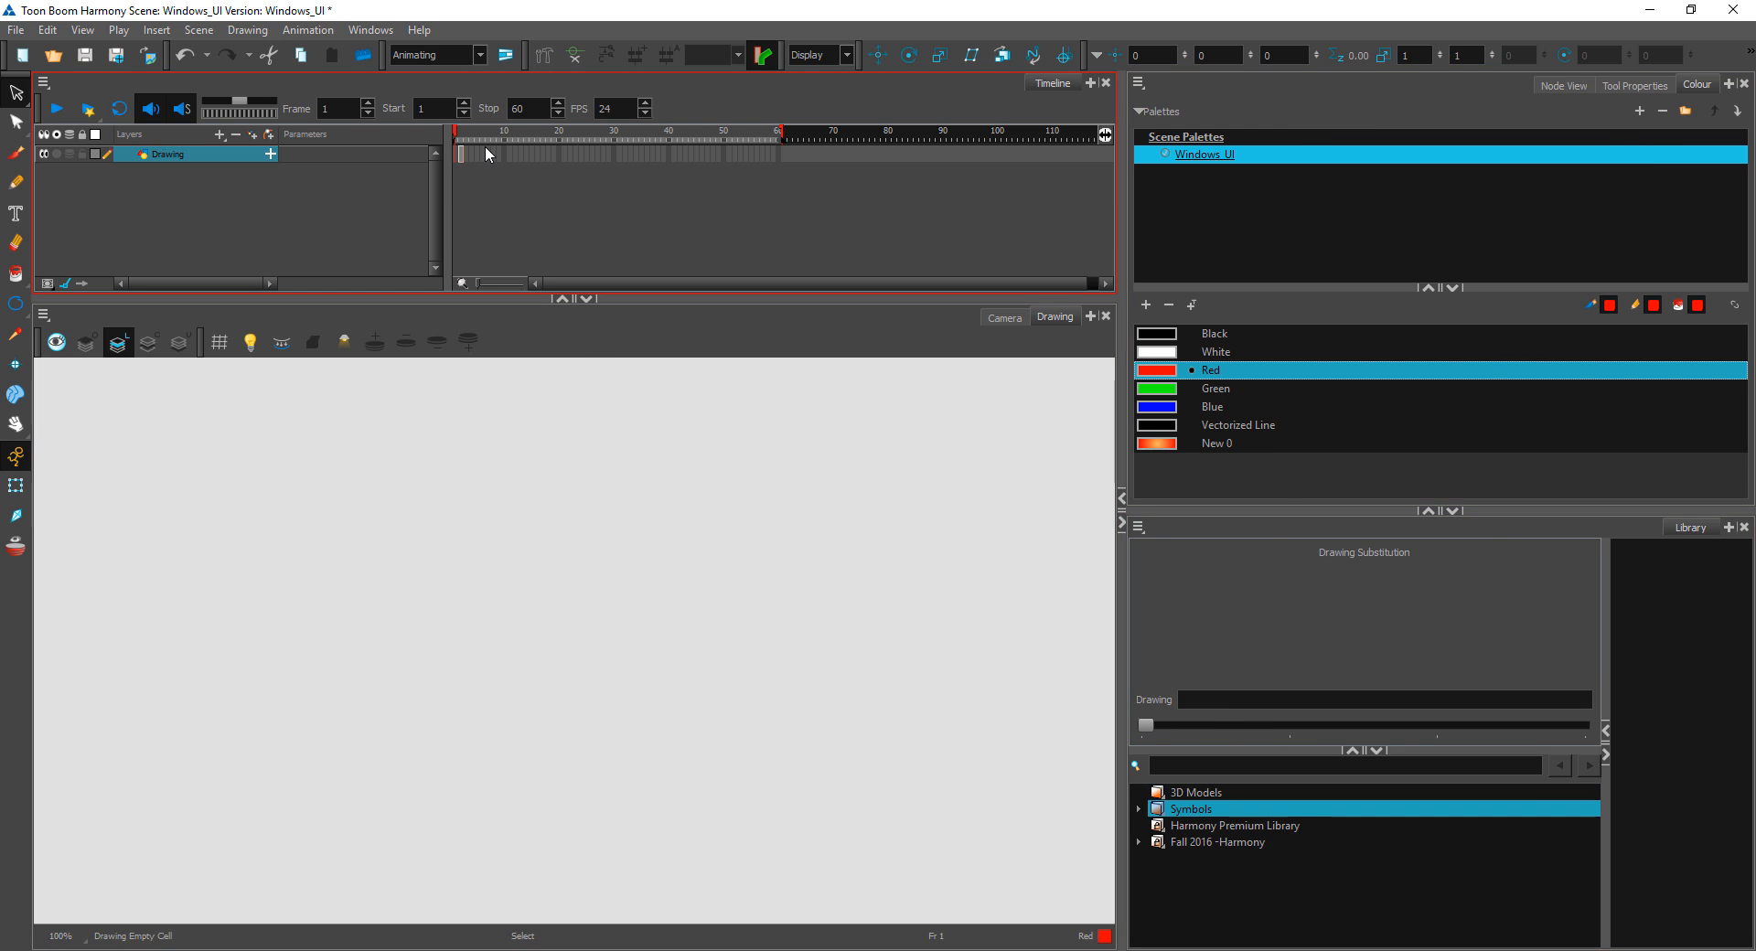
click(1005, 318)
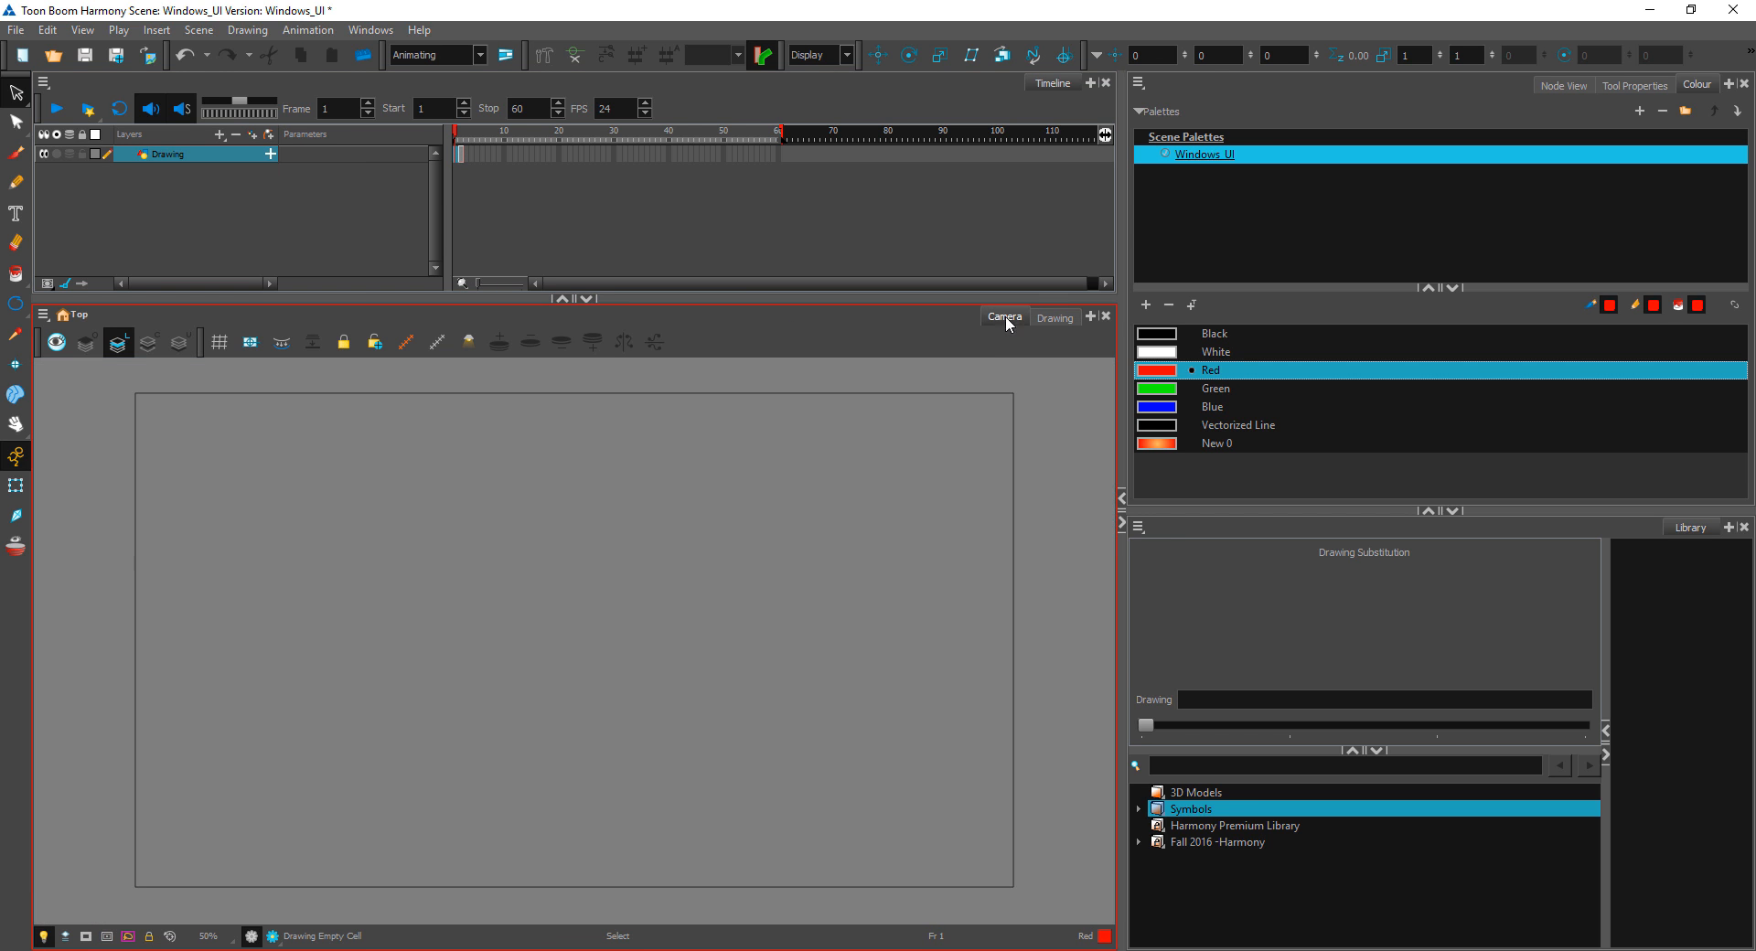
Step: Brush a red circle on frame 1 and a red squiggle on frame 3 of the Drawing layer
click(16, 152)
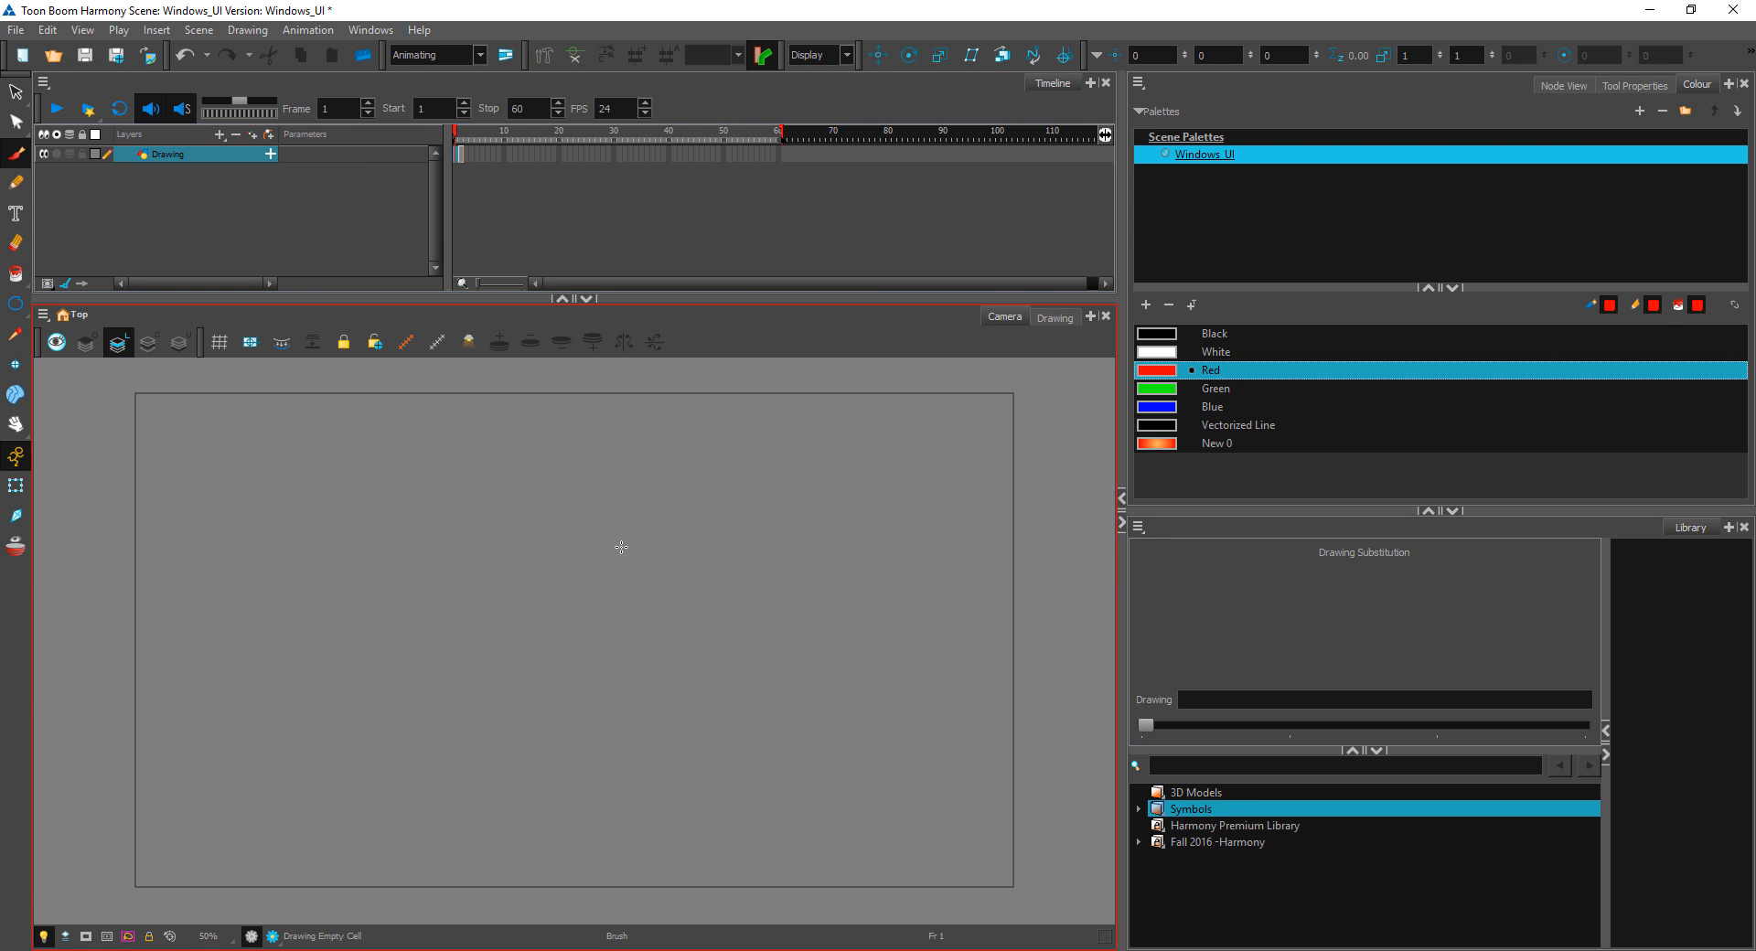
mouse_move(574, 504)
mouse_down()
mouse_move(647, 705)
mouse_move(576, 518)
mouse_move(533, 542)
mouse_up()
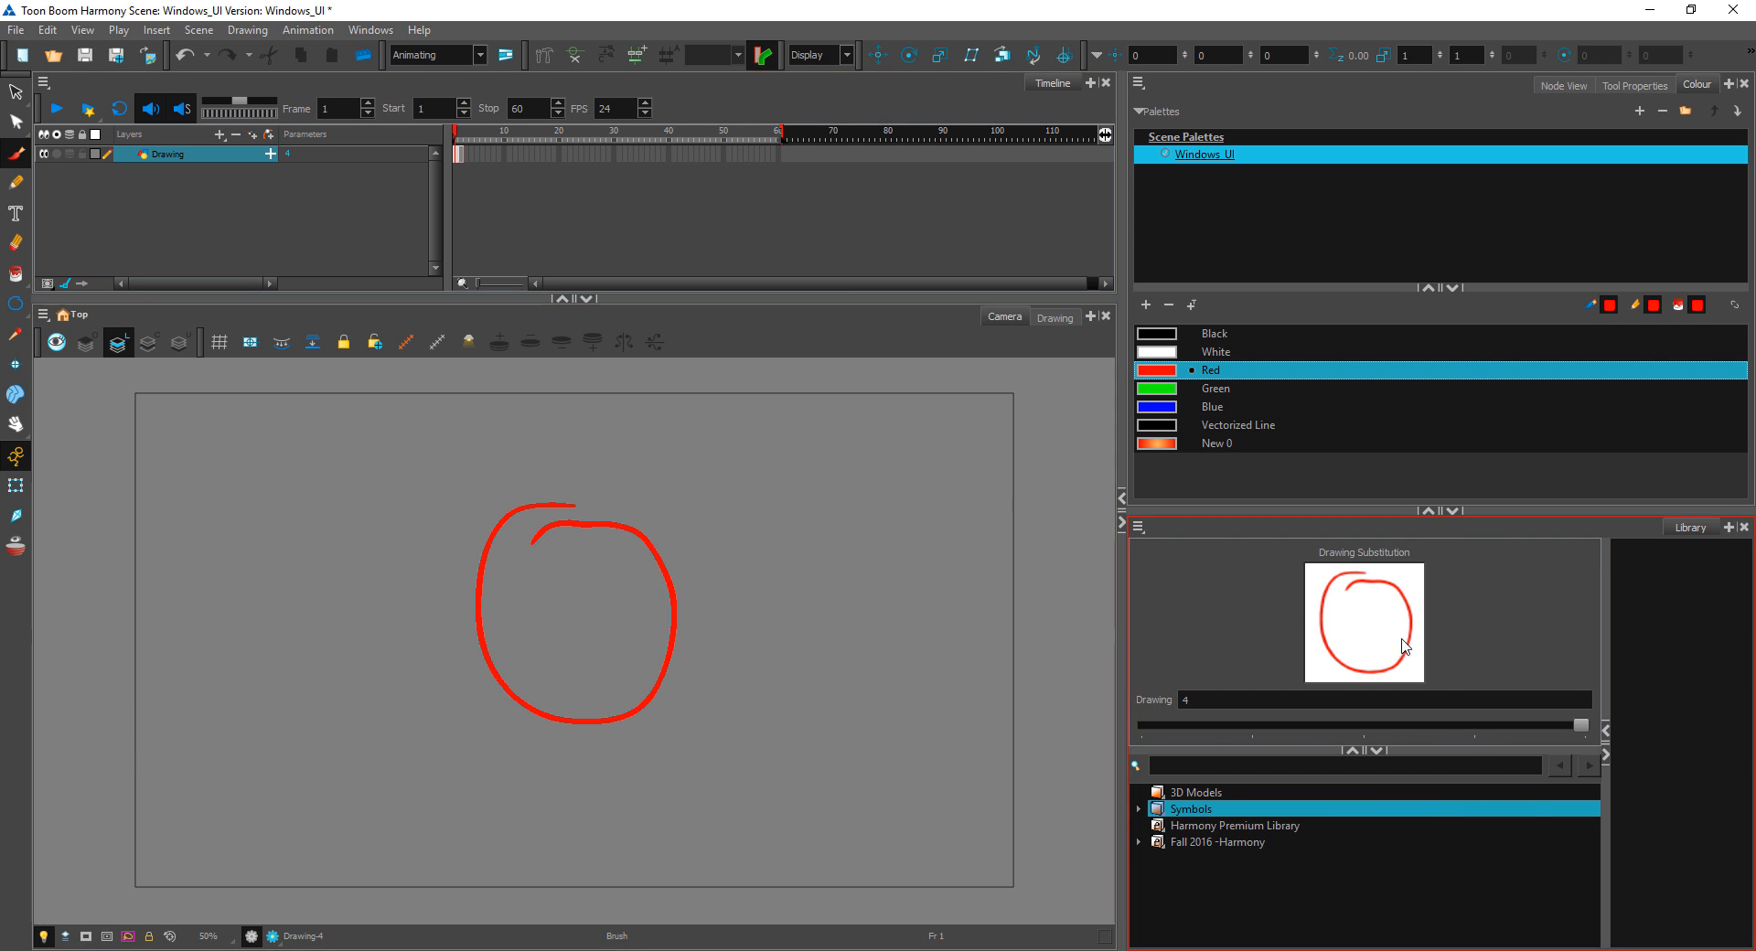
click(477, 156)
click(466, 153)
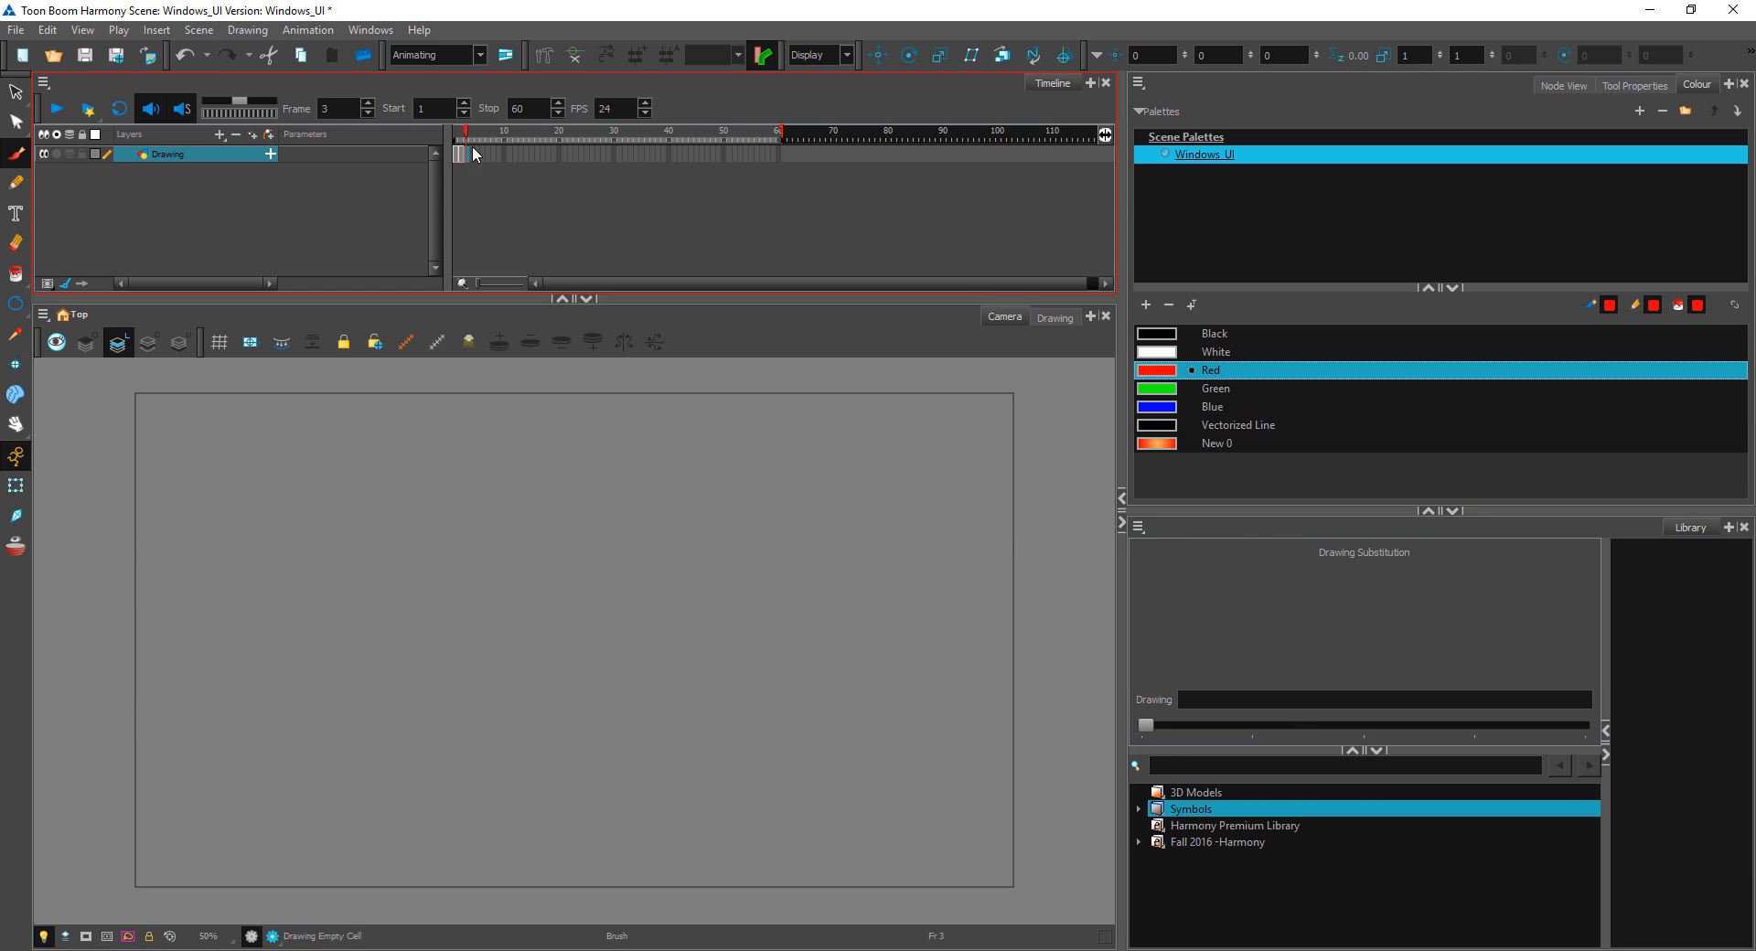
mouse_move(501, 568)
mouse_down()
mouse_move(710, 726)
mouse_move(801, 762)
mouse_up()
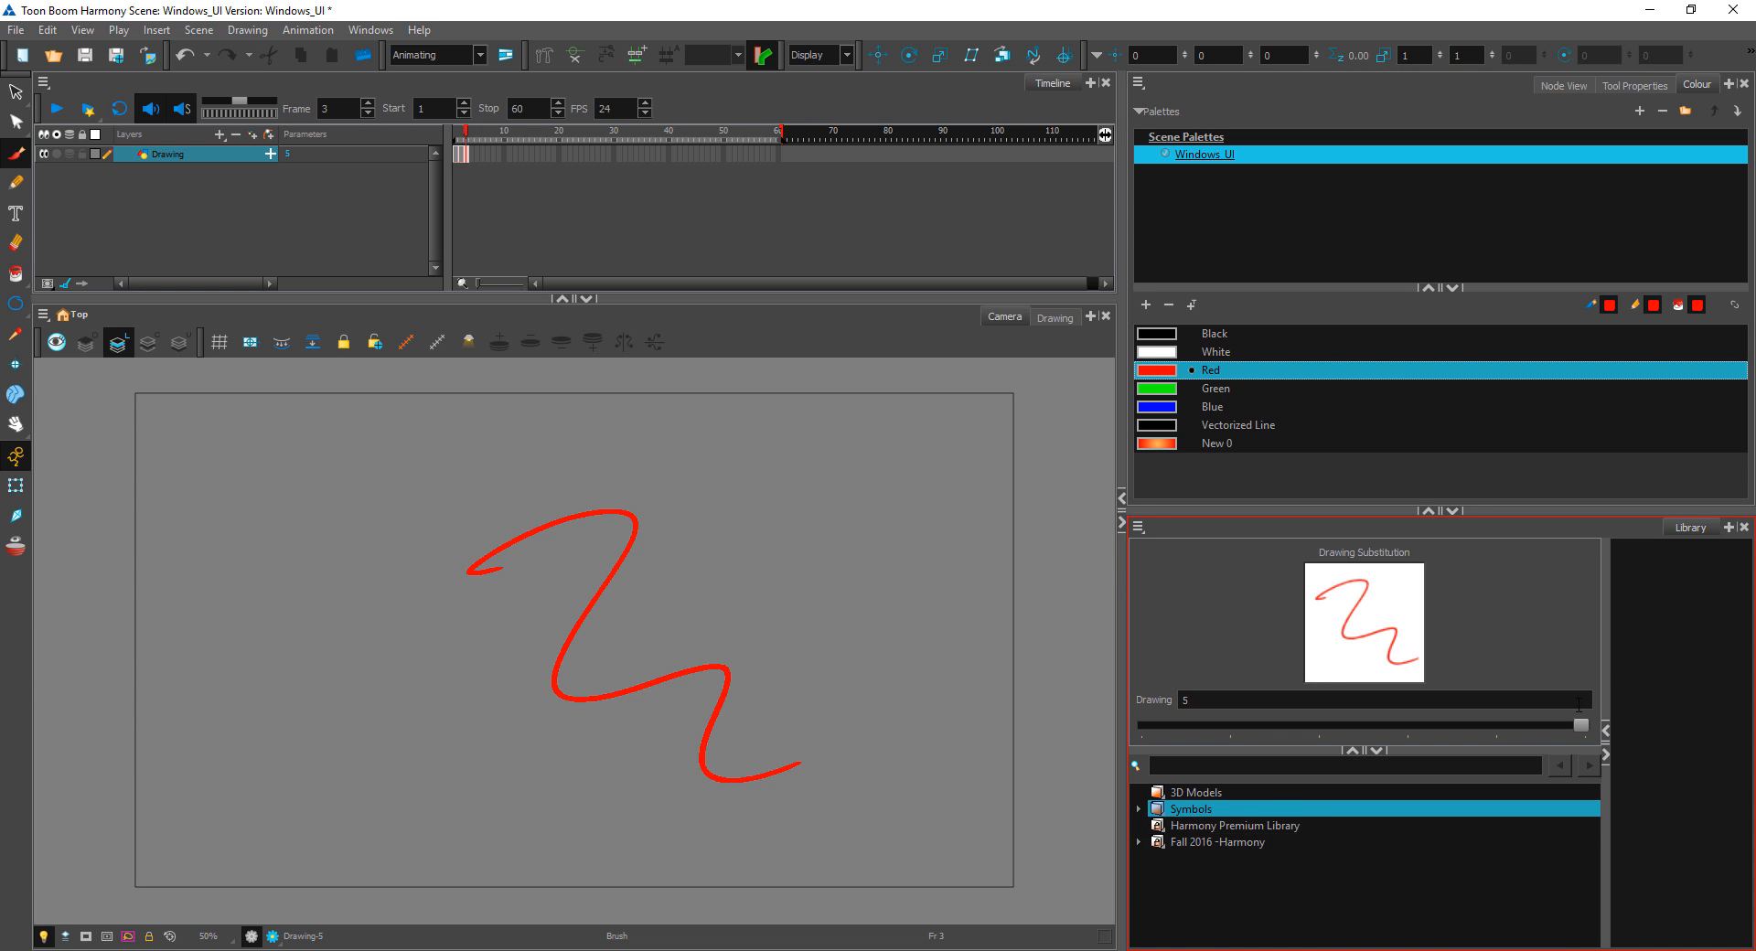
Step: Widen the Library's template area and open the Windows_UI folder from the Desktop as a library
drag(1605, 672, 1465, 679)
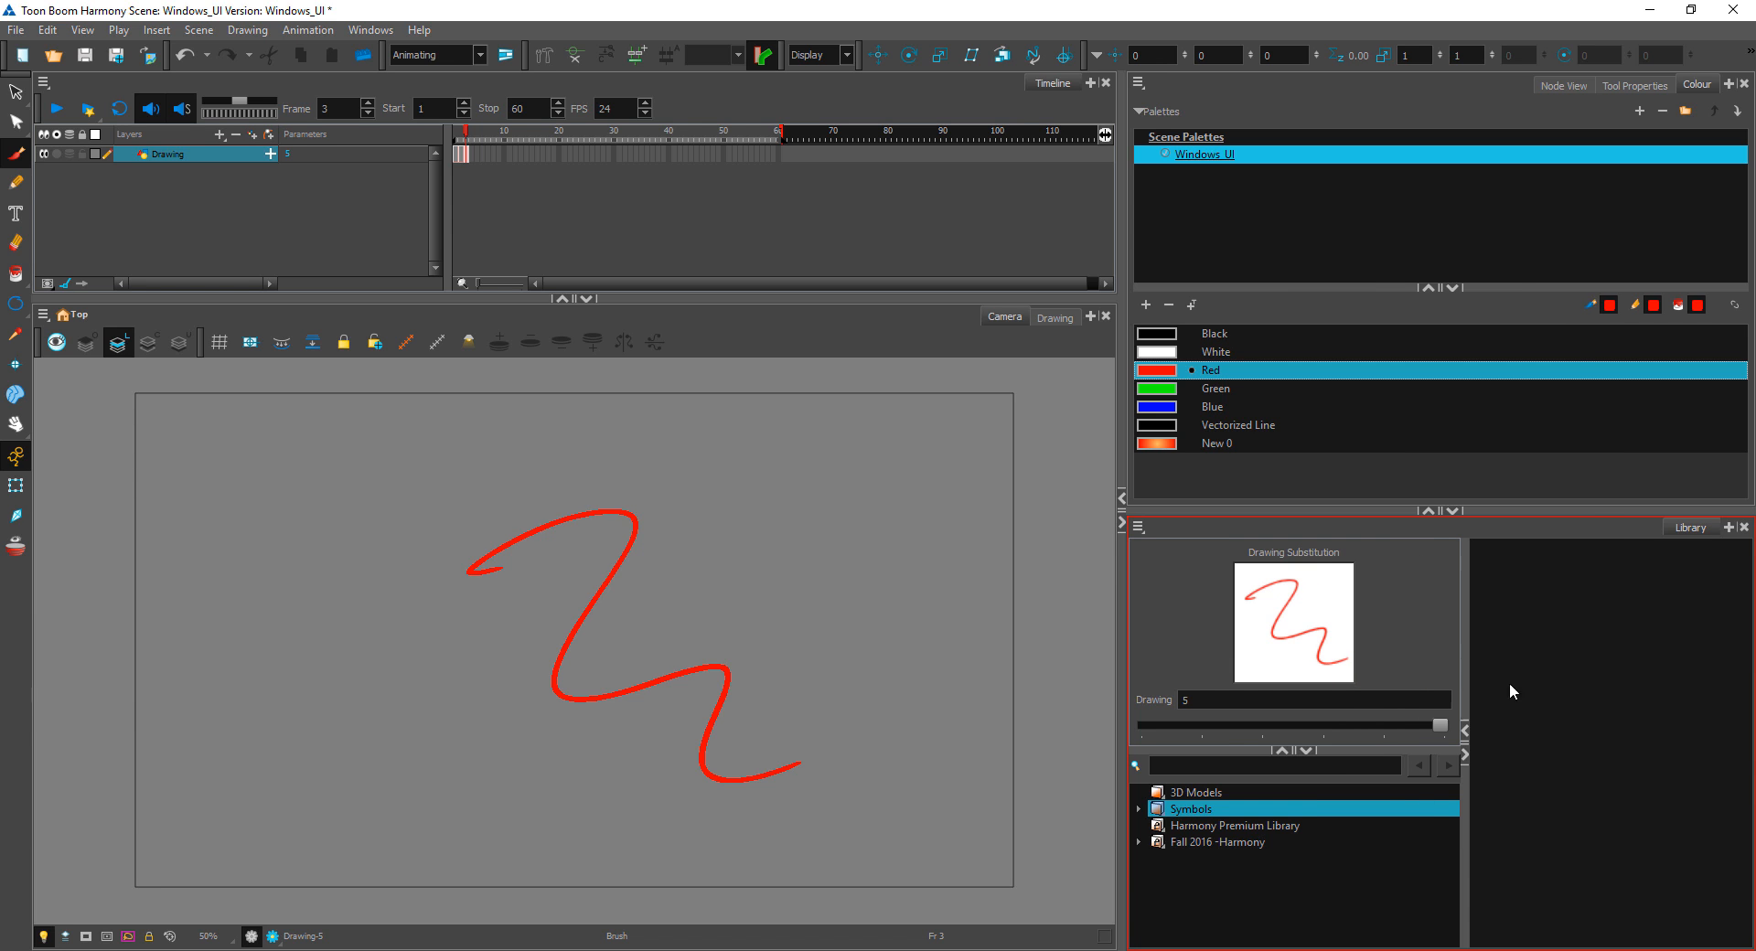
right_click(1242, 887)
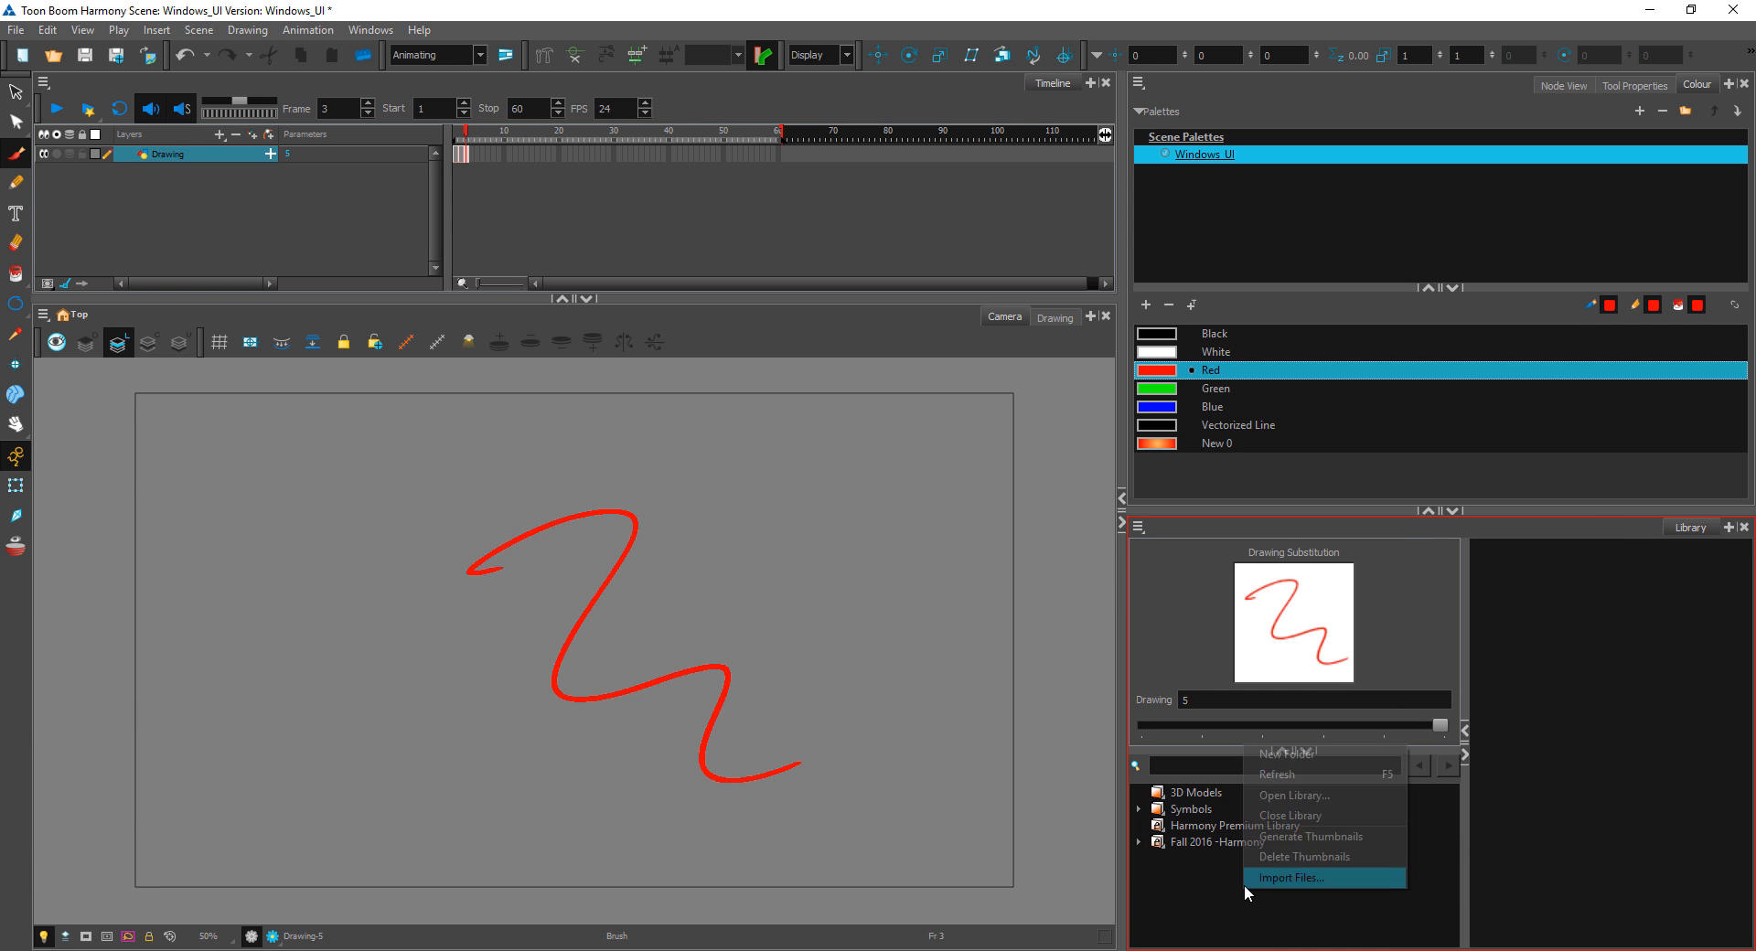
click(1305, 798)
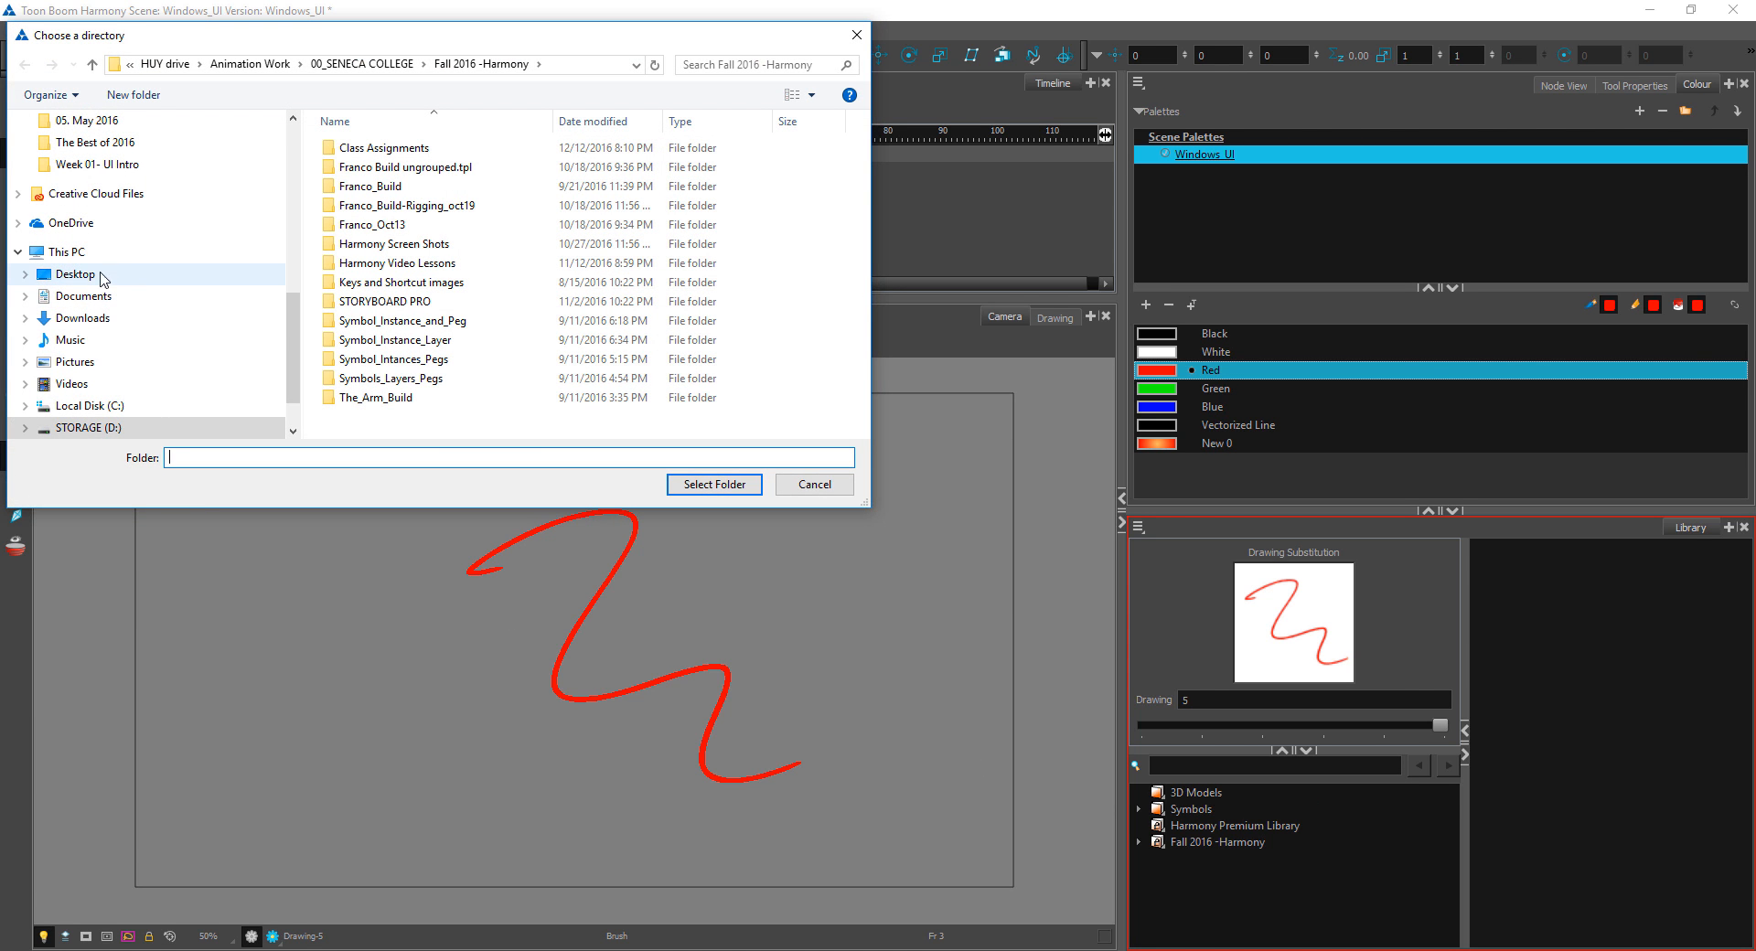
click(96, 276)
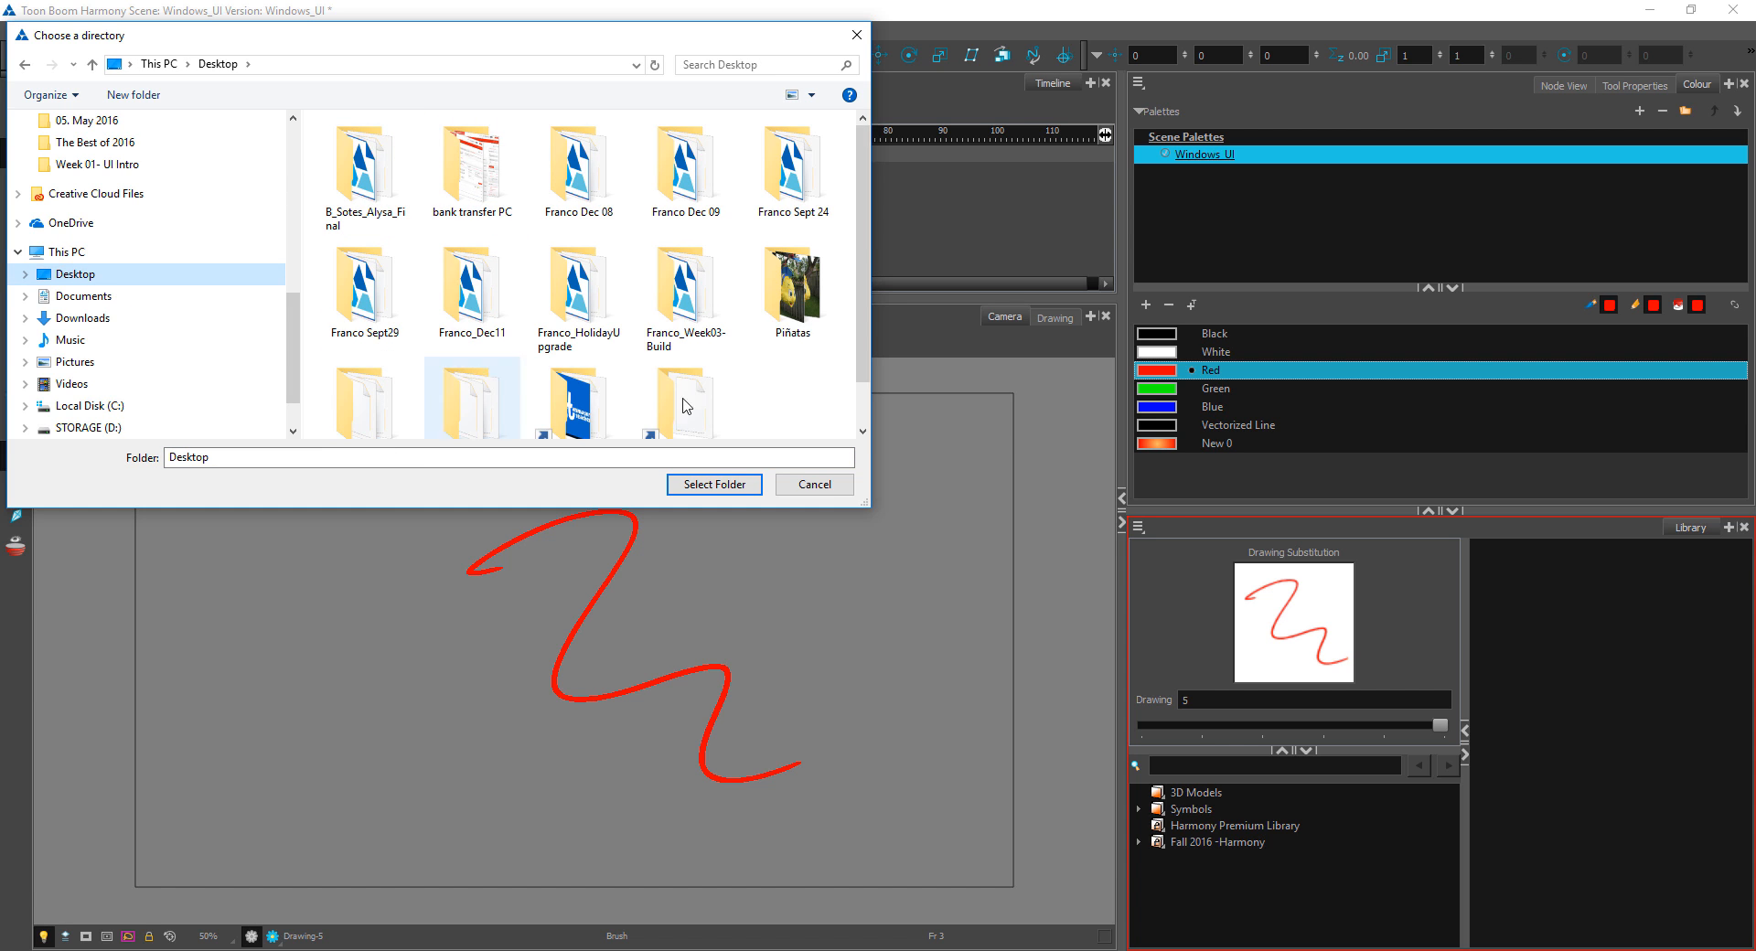
scroll(686, 405, down, 1)
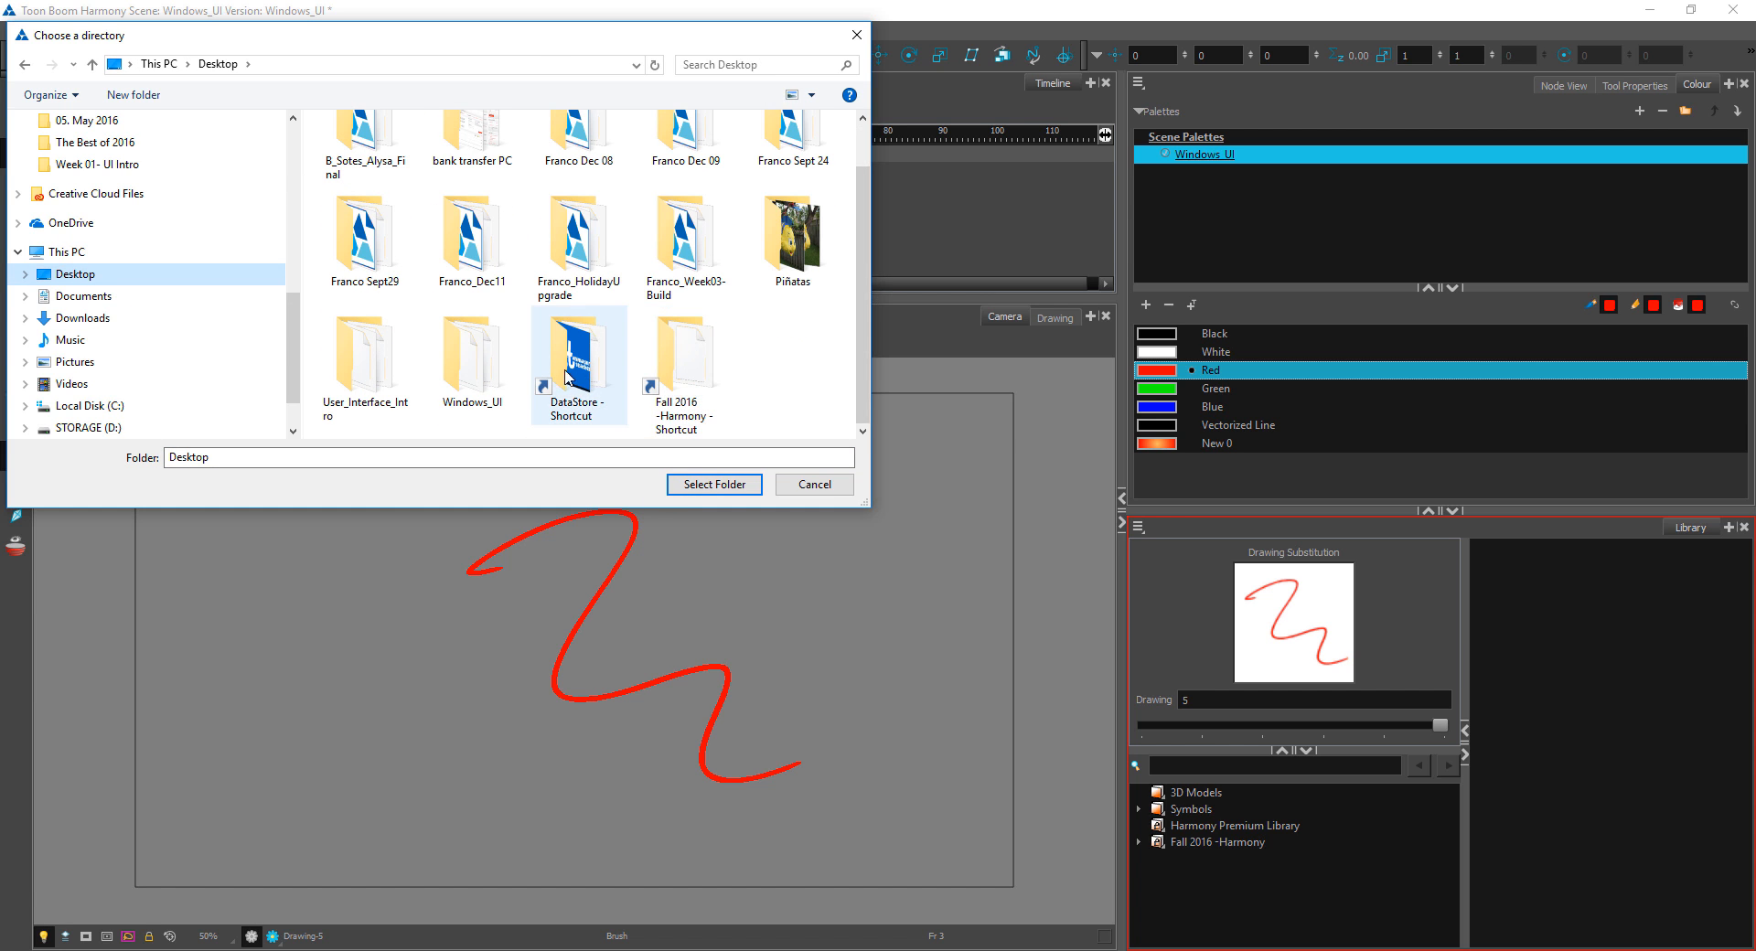
click(472, 366)
click(725, 487)
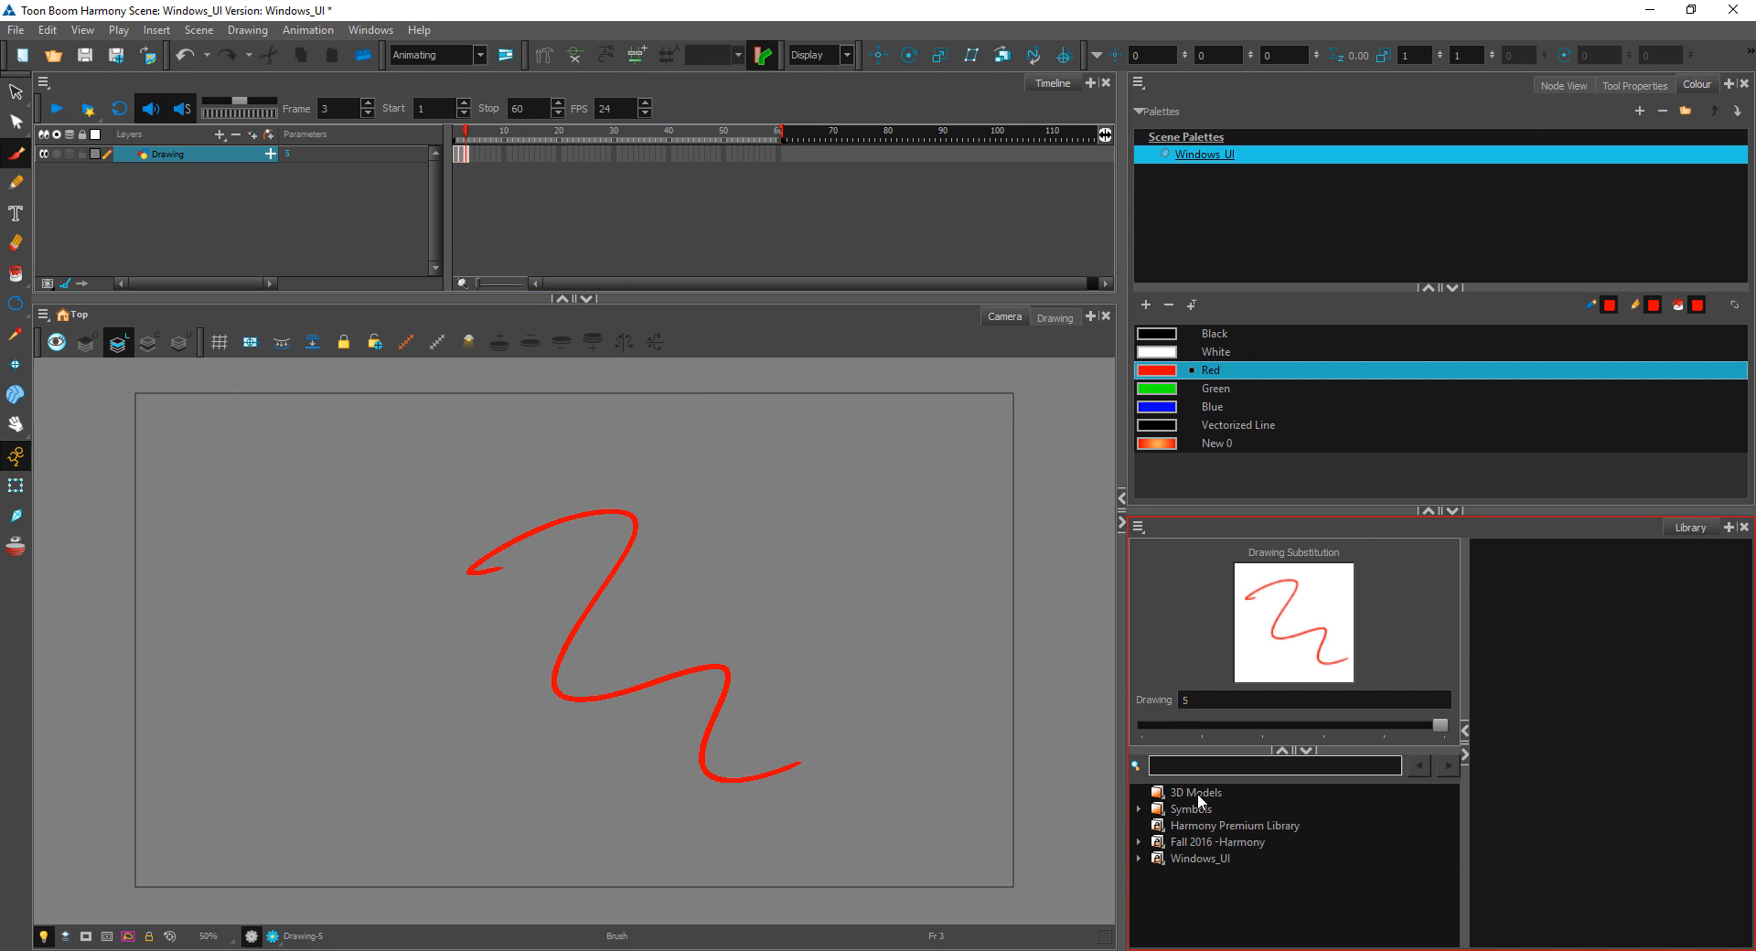
Step: Grant the Windows_UI library the Right To Modify
click(1215, 856)
right_click(1222, 859)
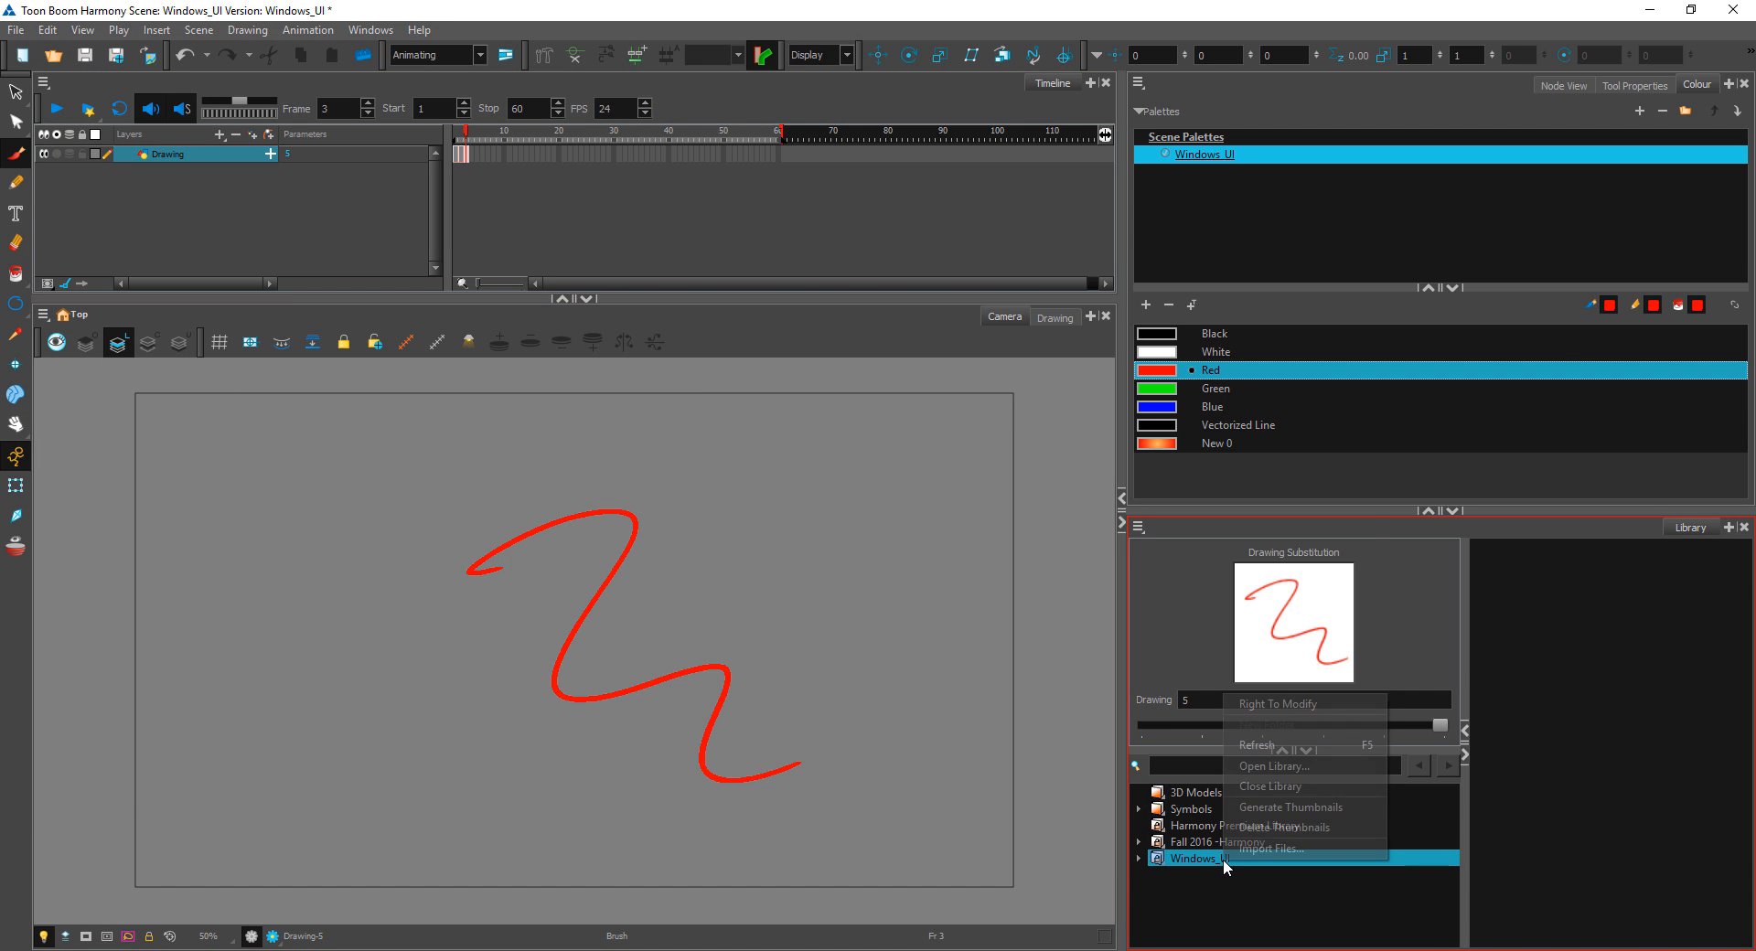
click(1302, 705)
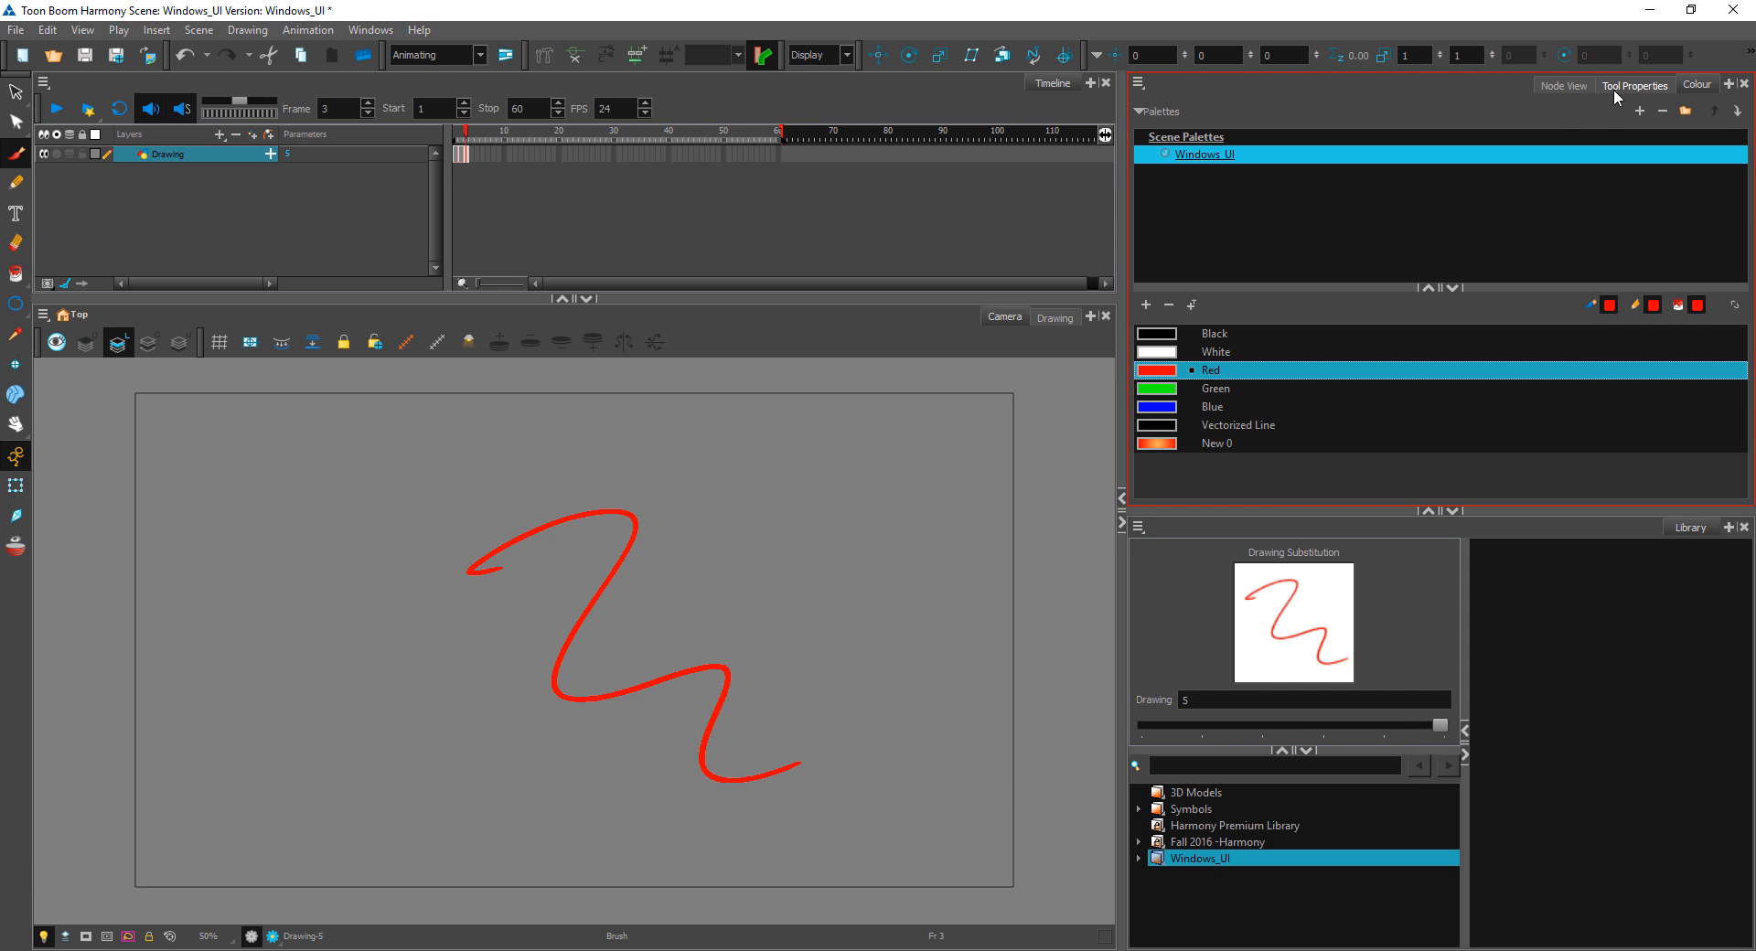
Step: Copy the Drawing node from the Node View into the Windows_UI library as a template named squiggle
click(1564, 85)
mouse_move(1448, 255)
mouse_down()
mouse_move(1389, 227)
mouse_move(1419, 207)
mouse_up()
click(1424, 187)
click(1418, 208)
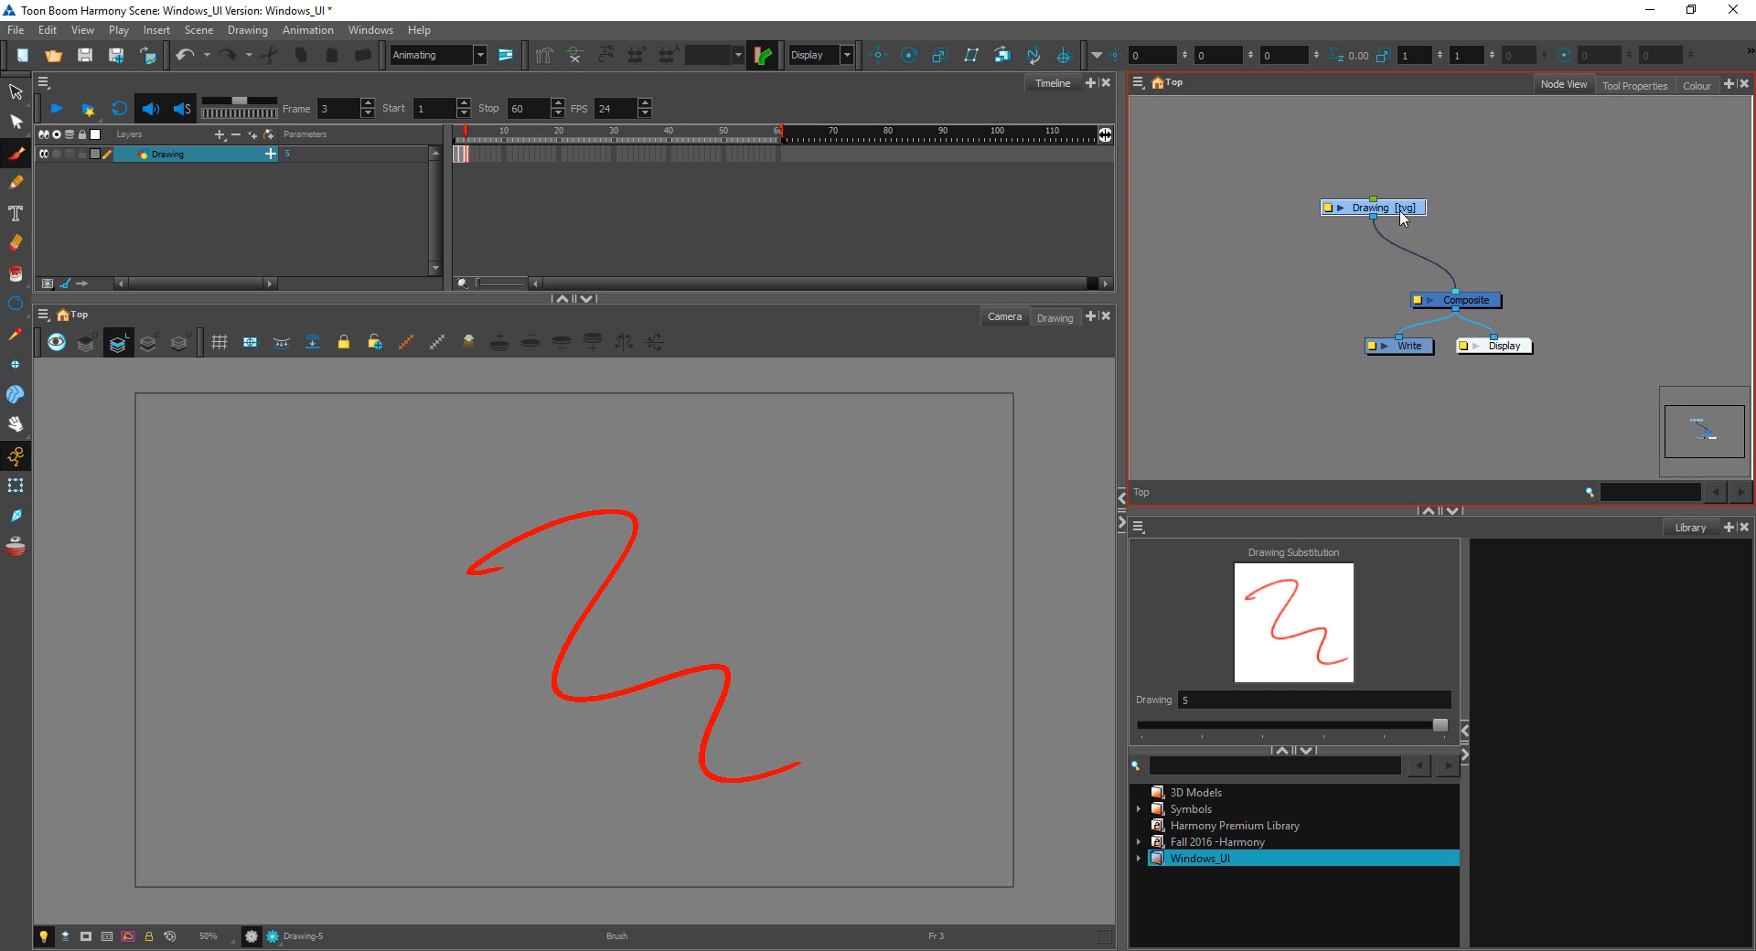
click(1584, 653)
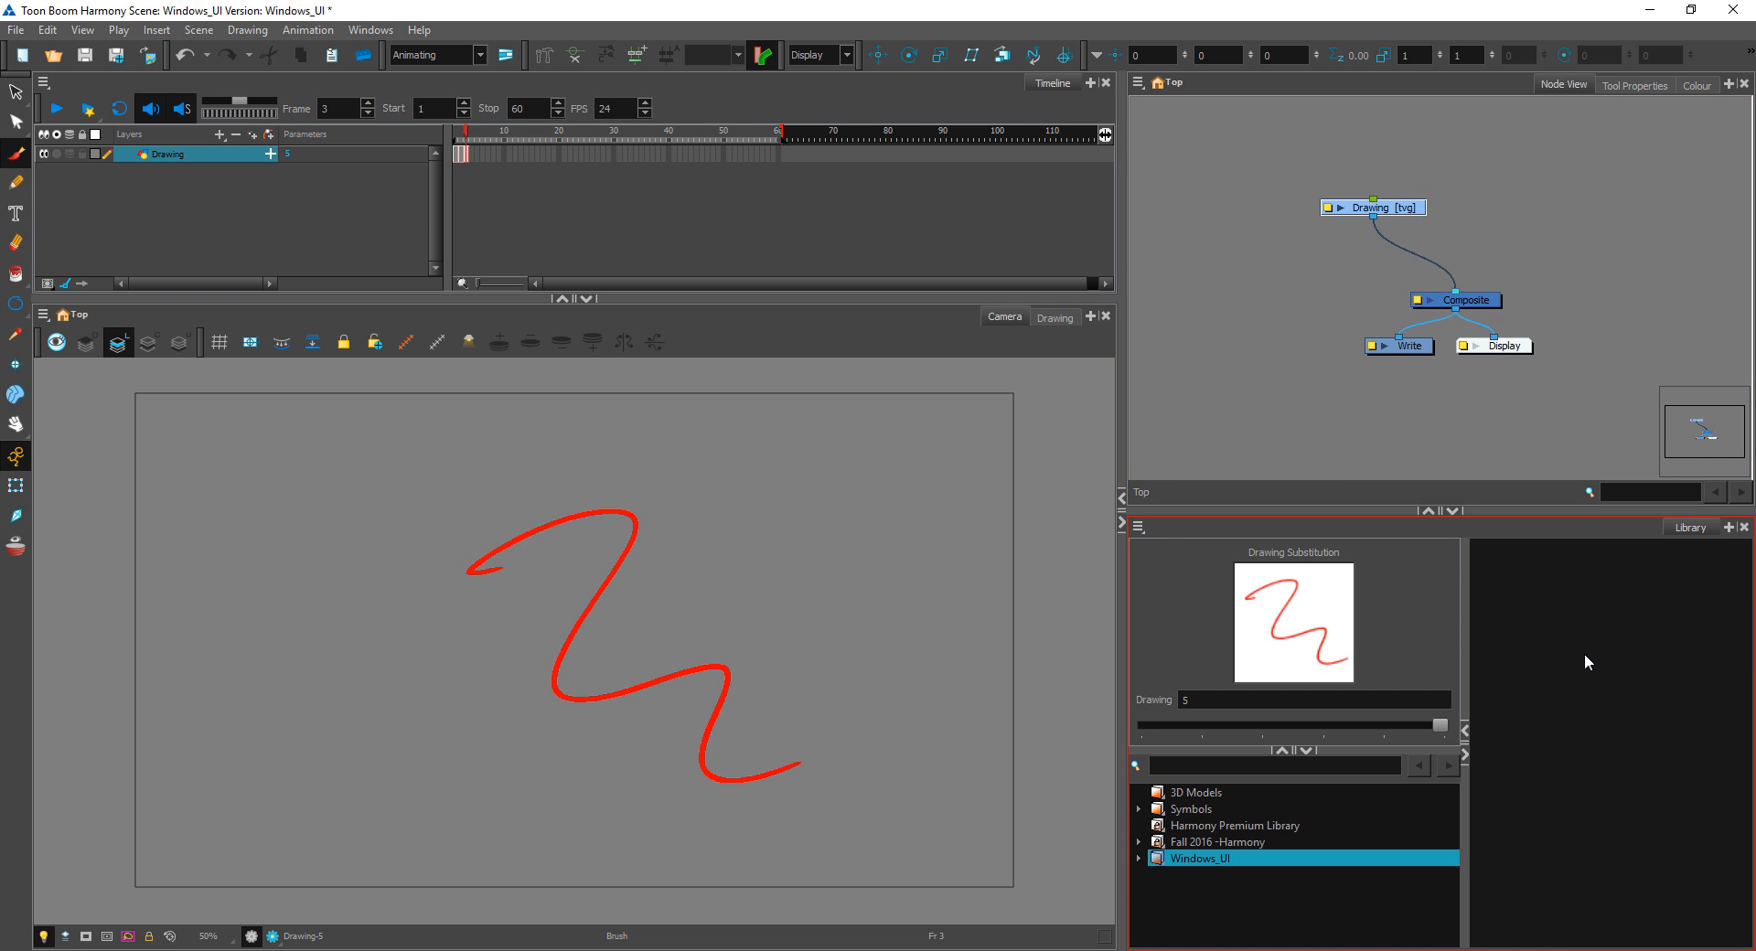
right_click(1408, 864)
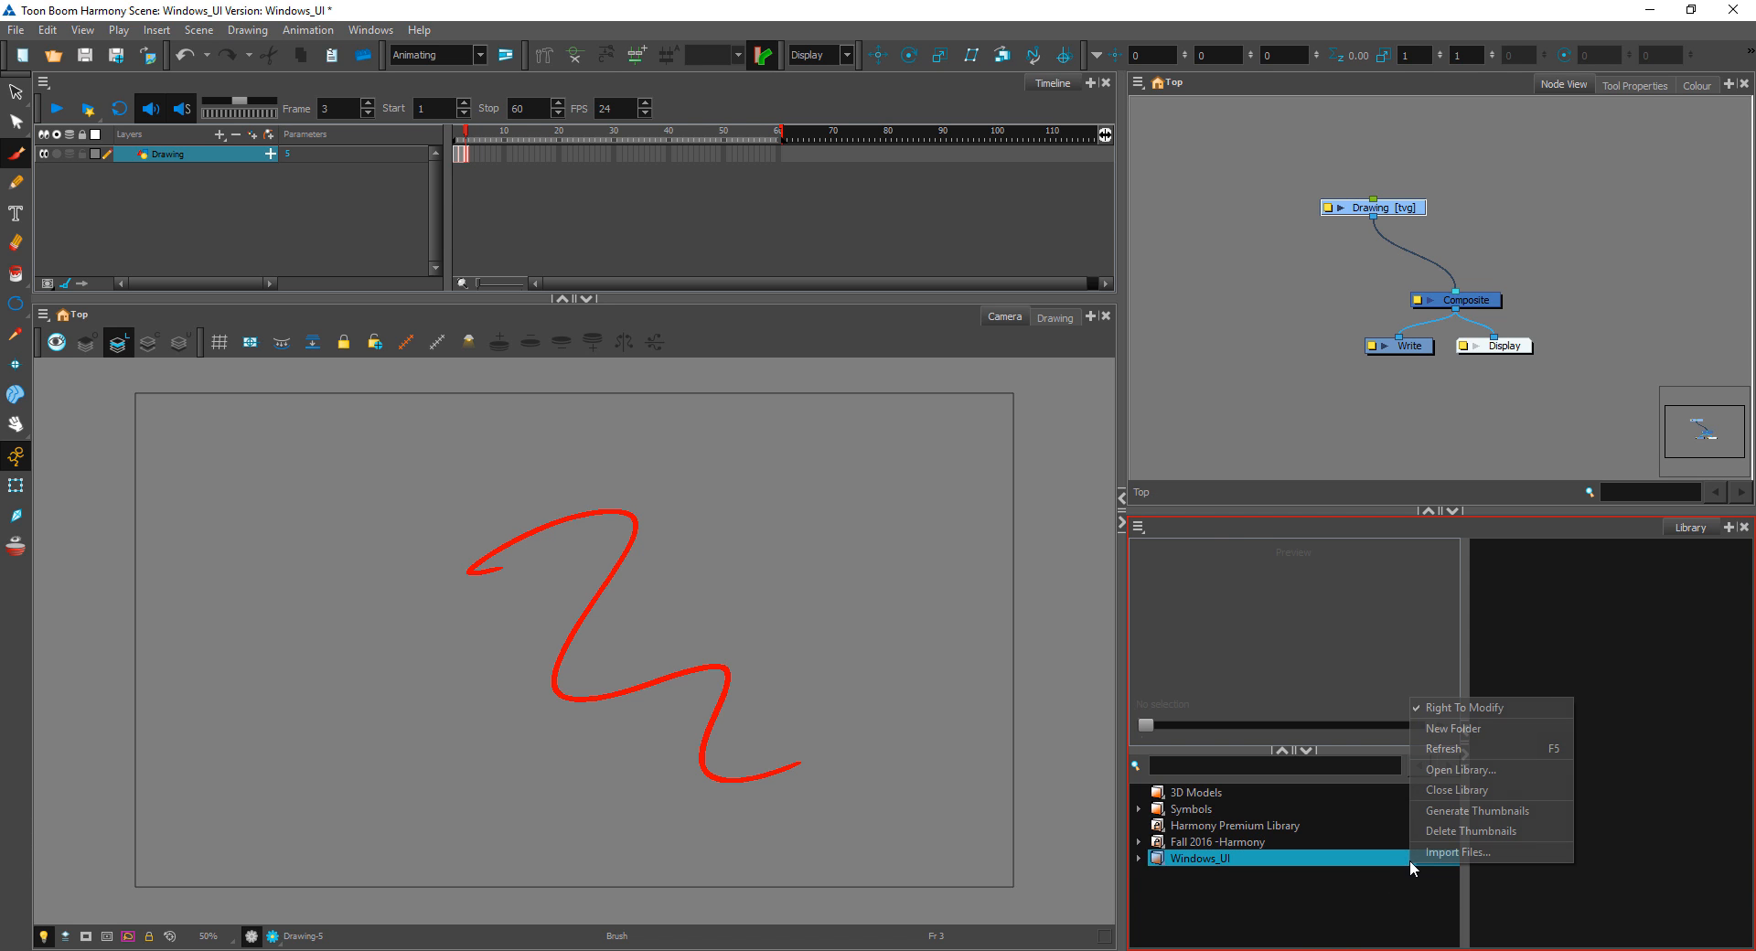
click(1604, 677)
right_click(1604, 678)
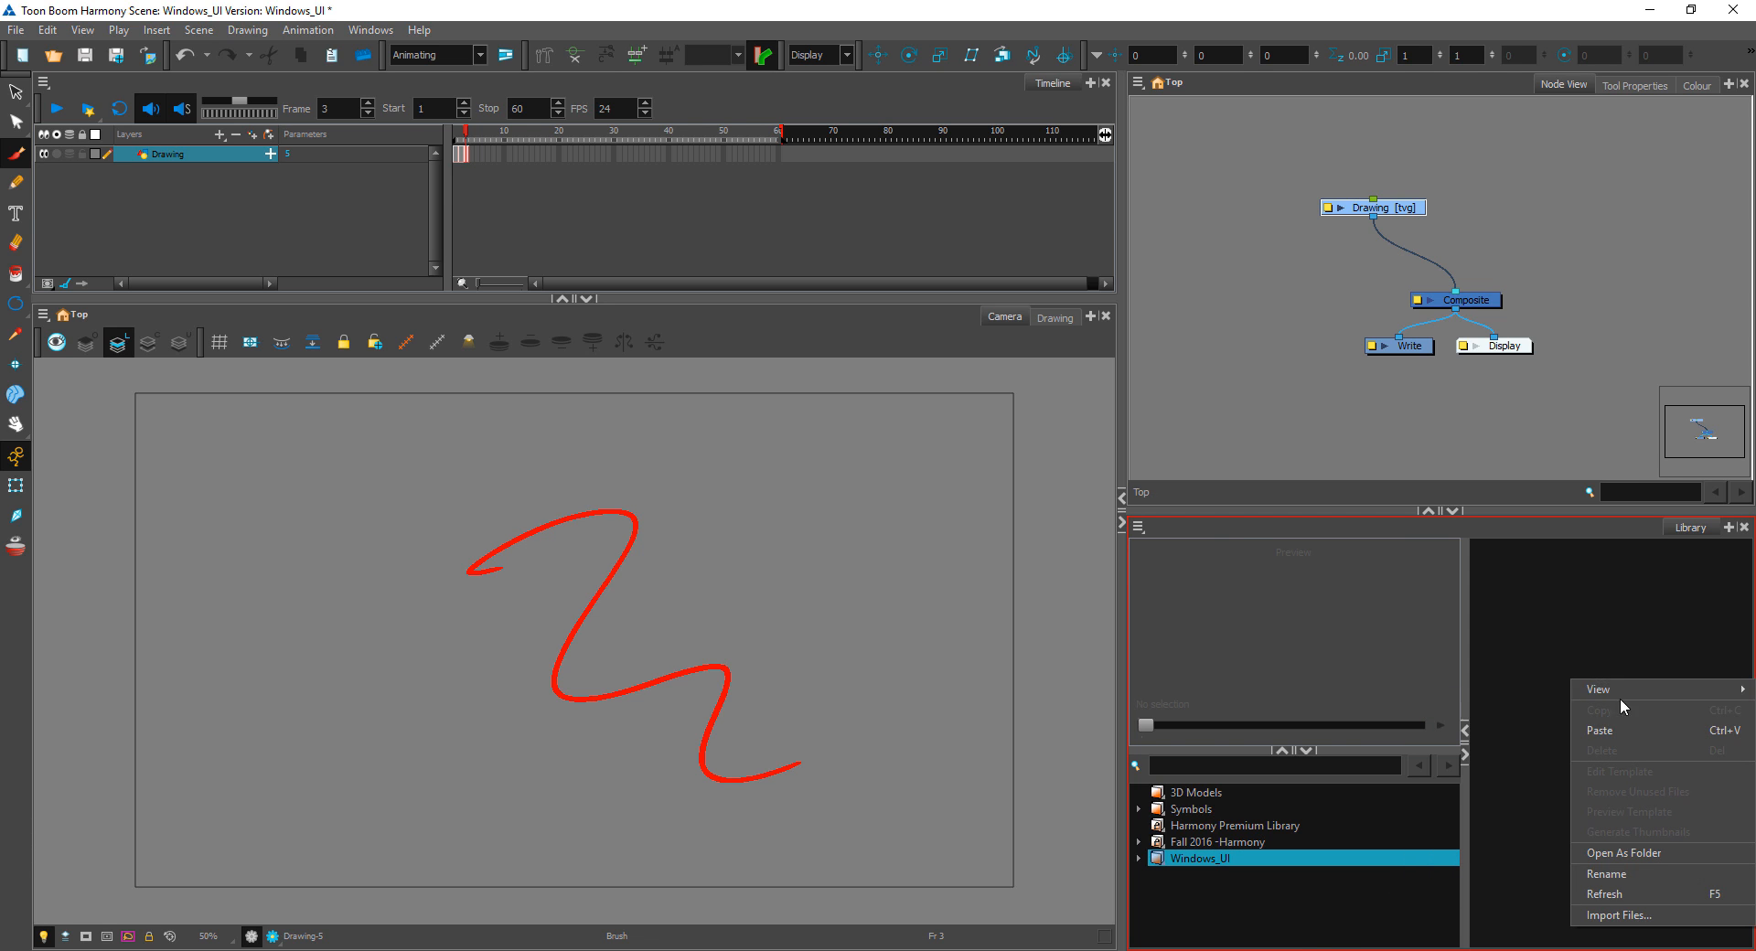
click(1608, 728)
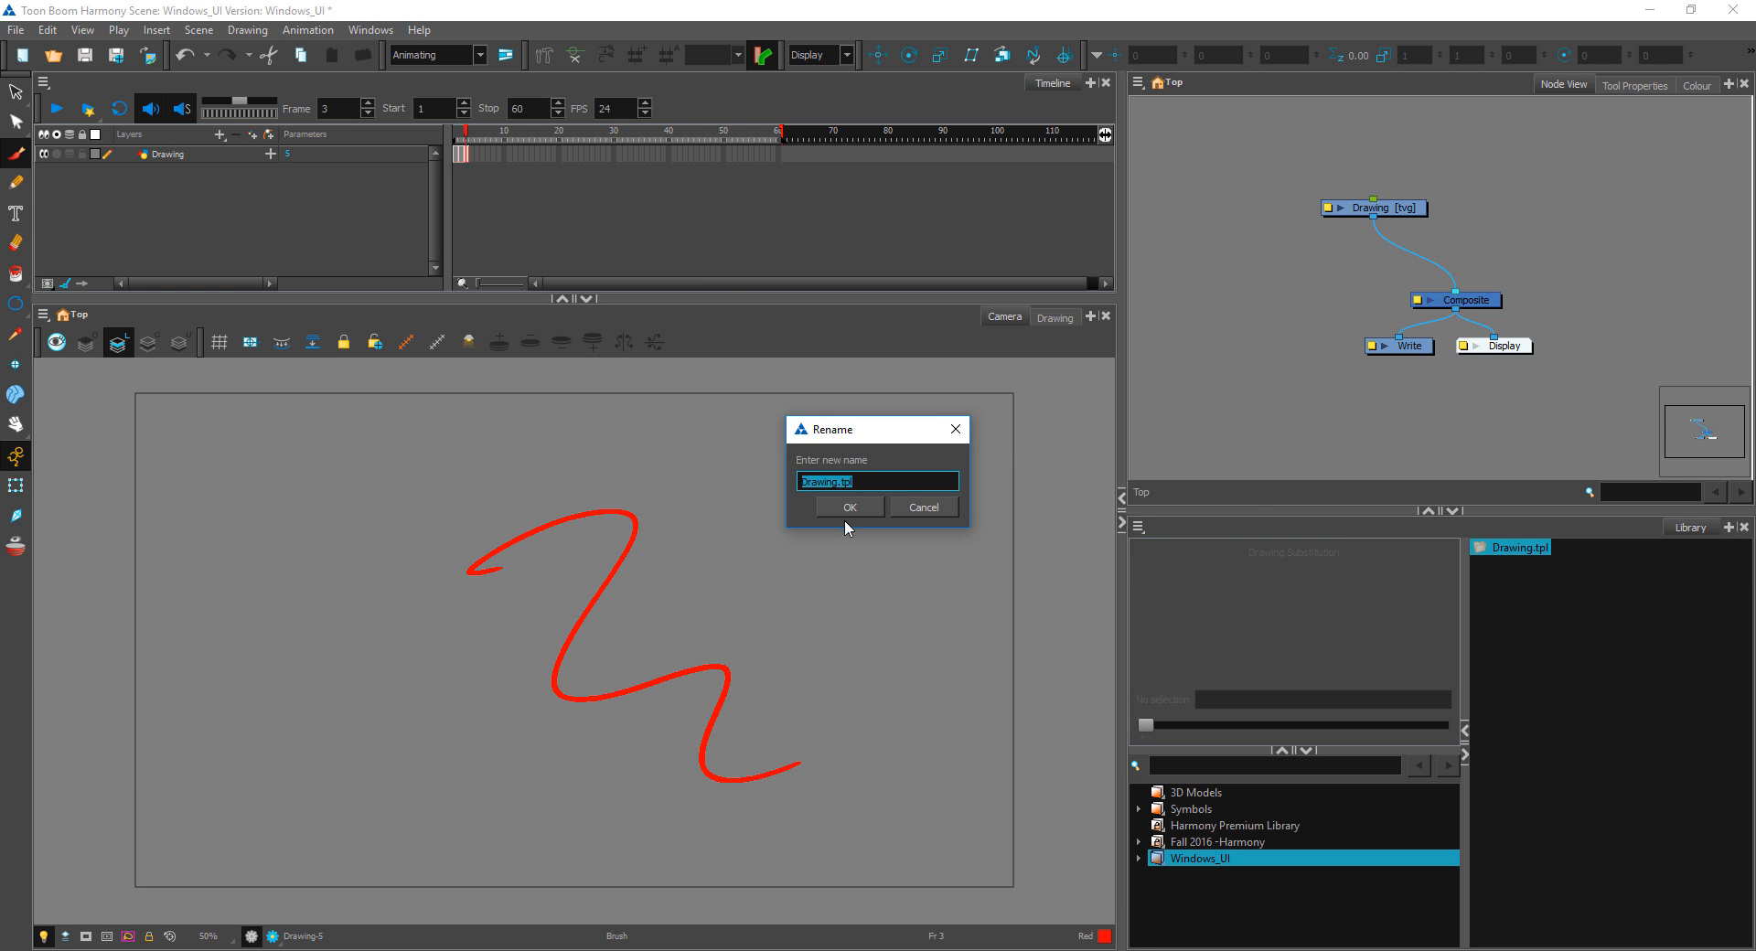
text(squiggle)
click(849, 507)
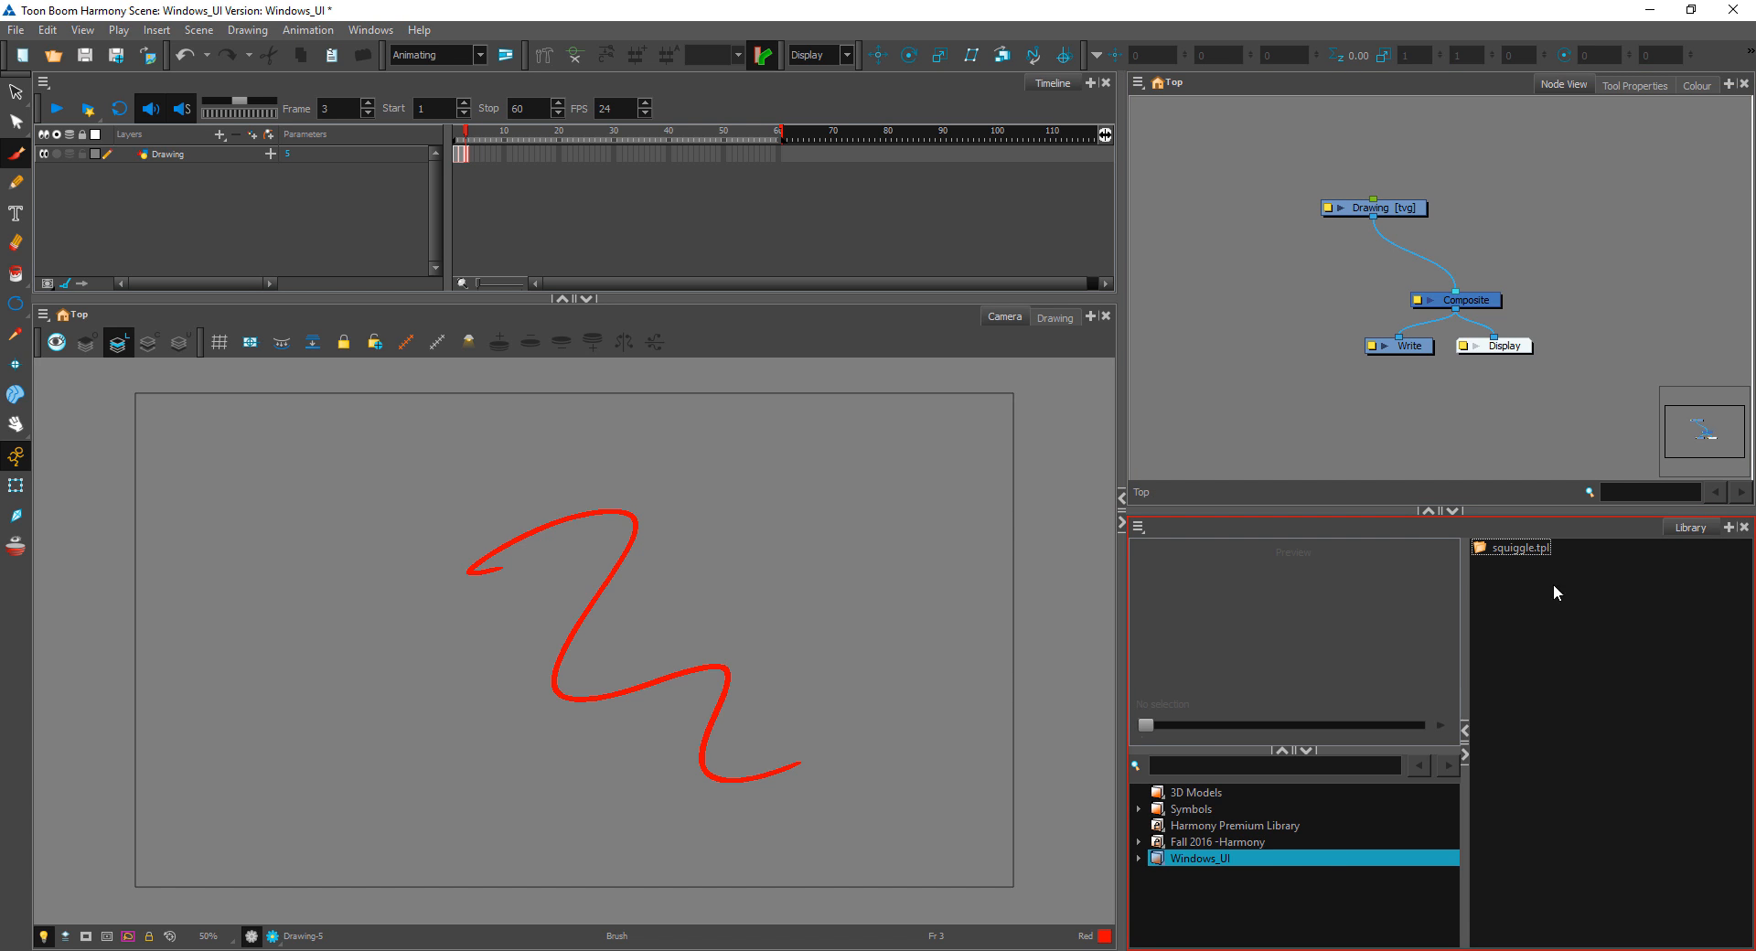
Step: Place the squiggle template in the Node View, connected to the Composite, and arrange both drawing nodes above it
click(1535, 552)
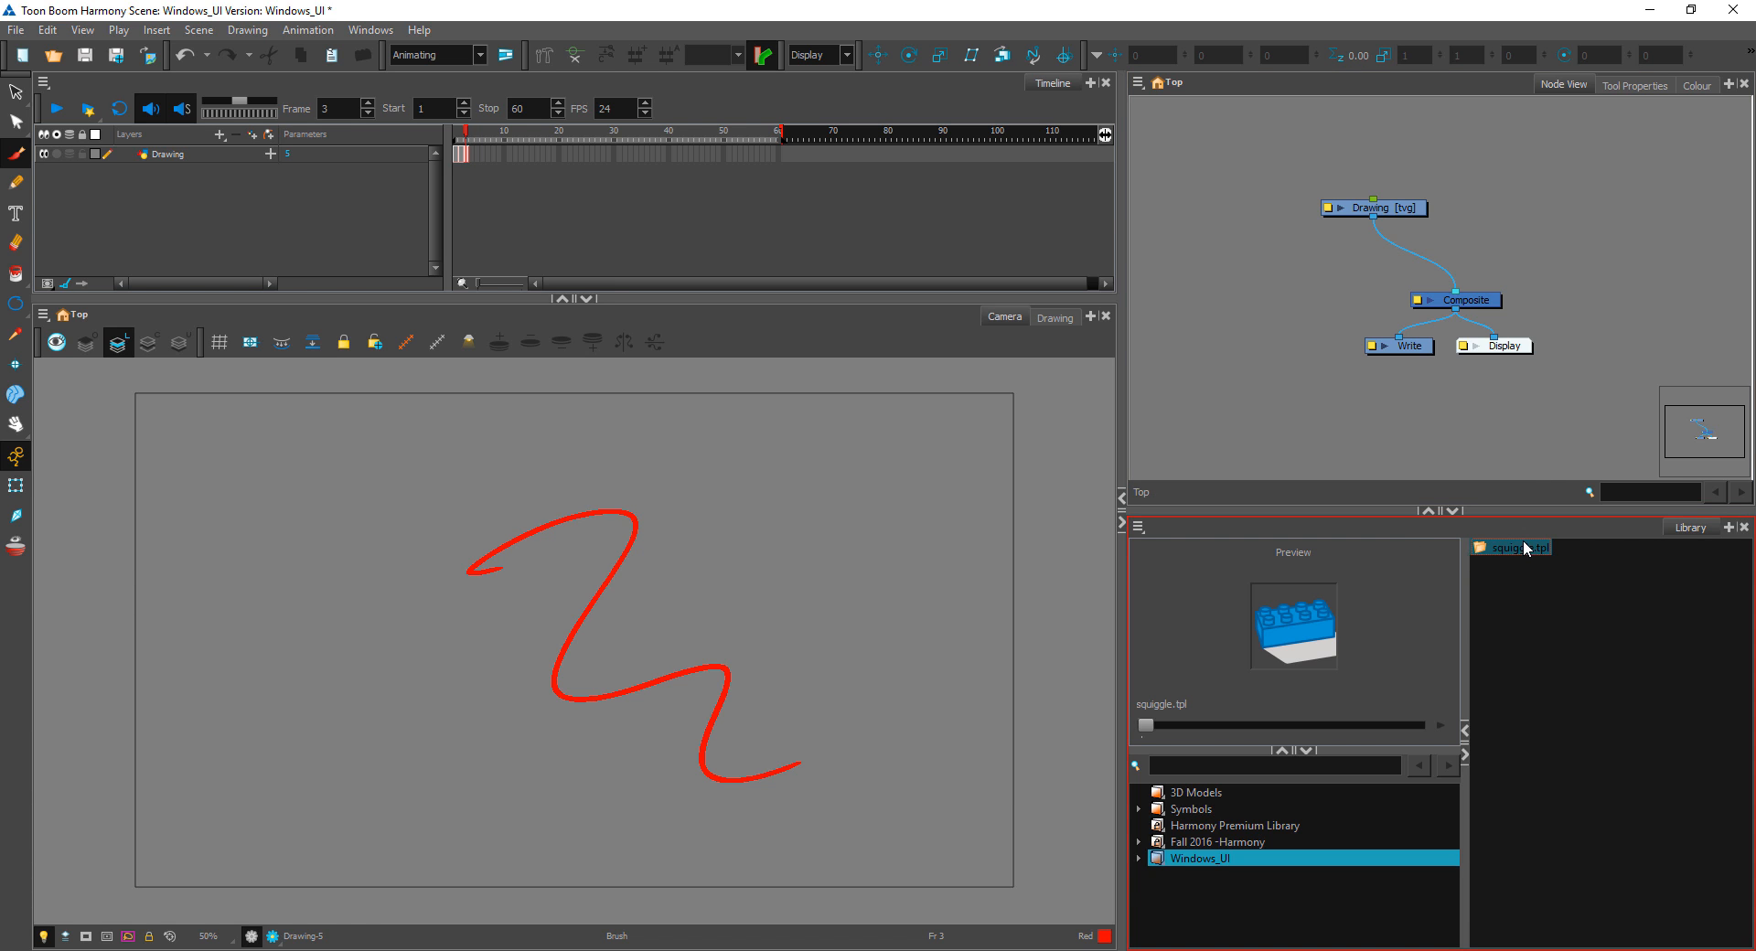
drag(1604, 157, 1469, 290)
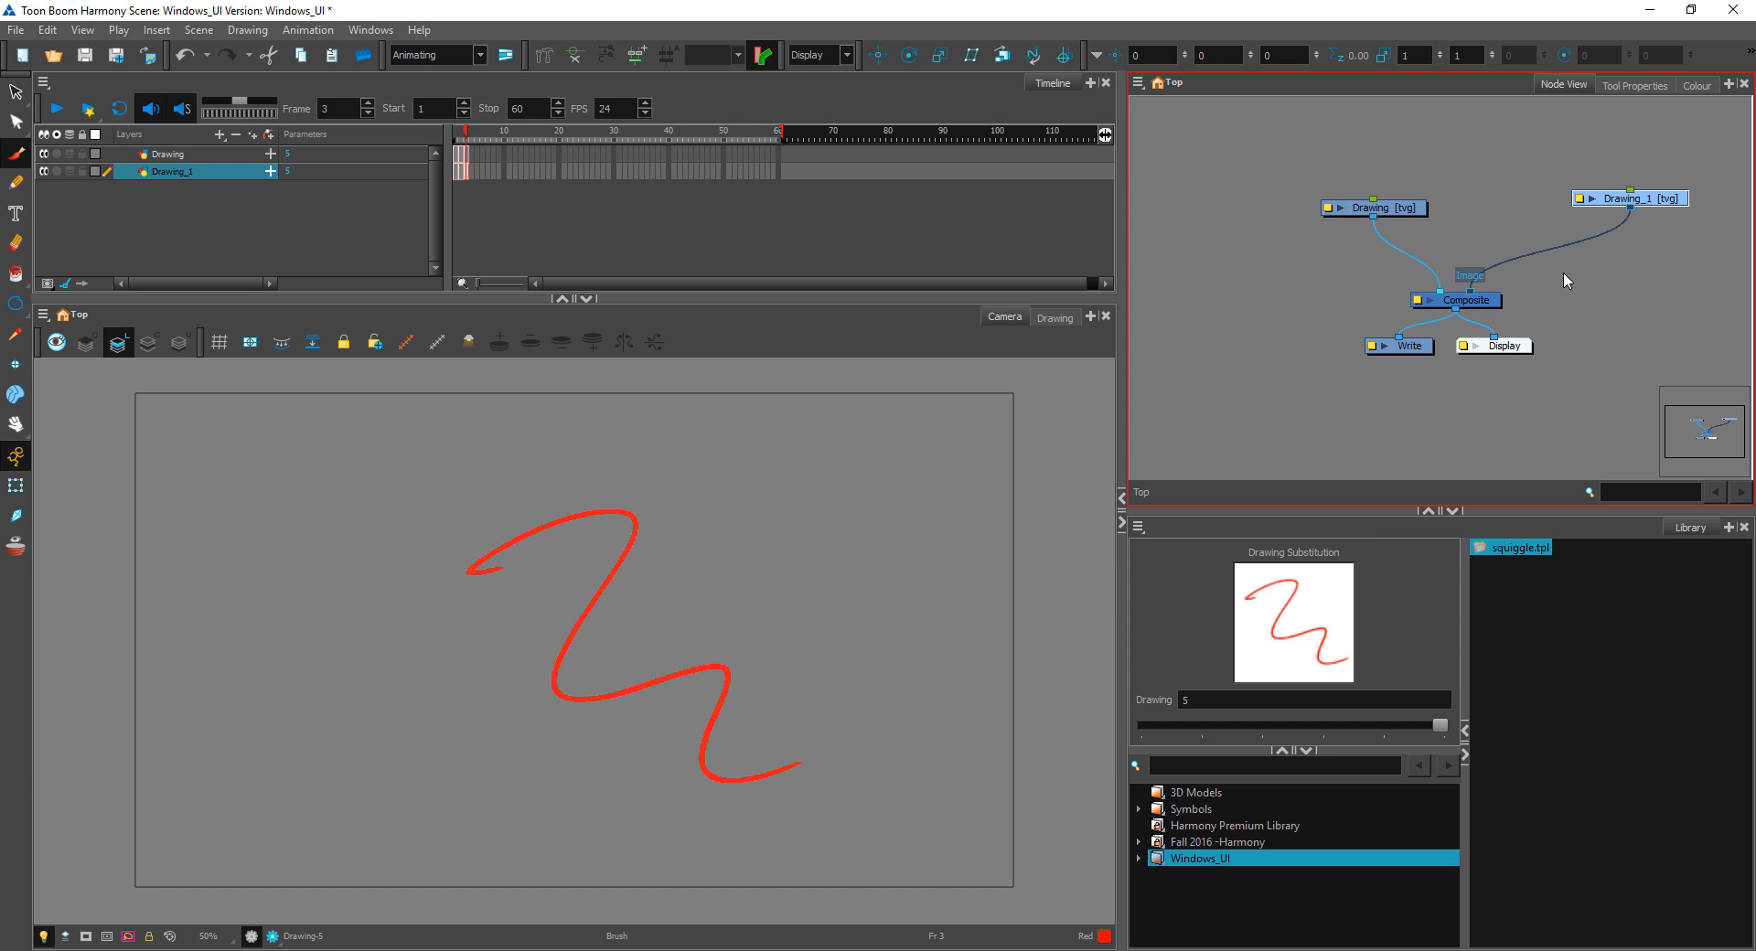
mouse_move(1634, 201)
mouse_down()
mouse_move(1514, 218)
mouse_move(1543, 226)
mouse_up()
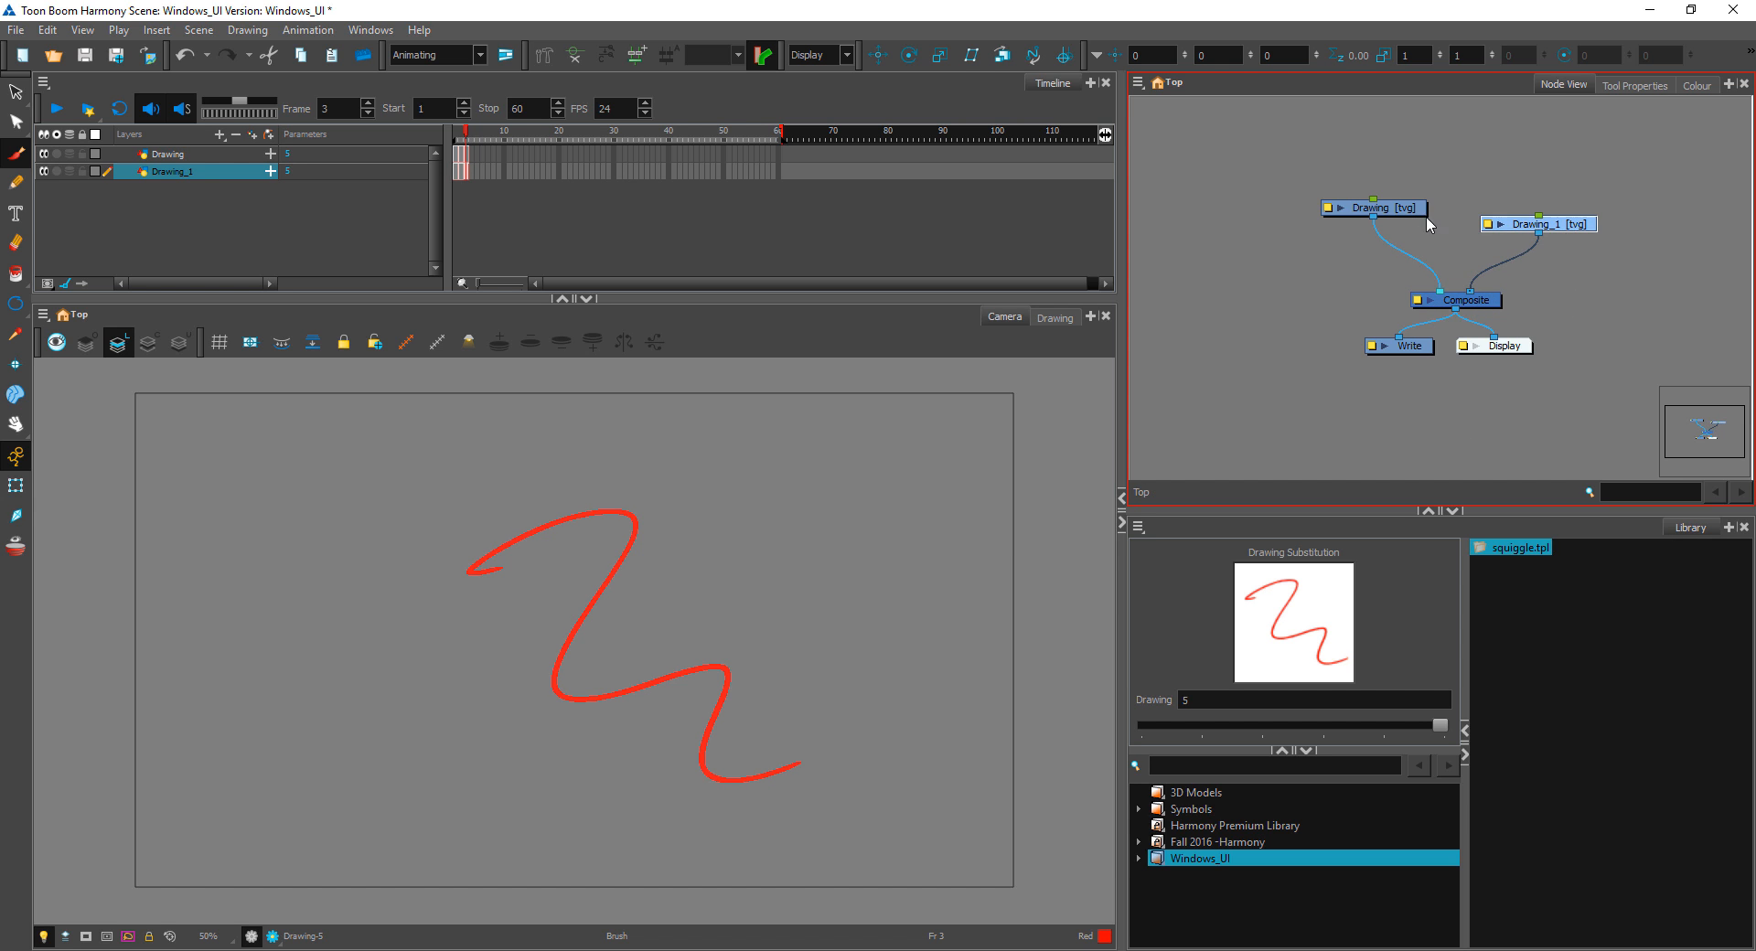
drag(1400, 212, 1395, 206)
click(1576, 214)
click(1574, 225)
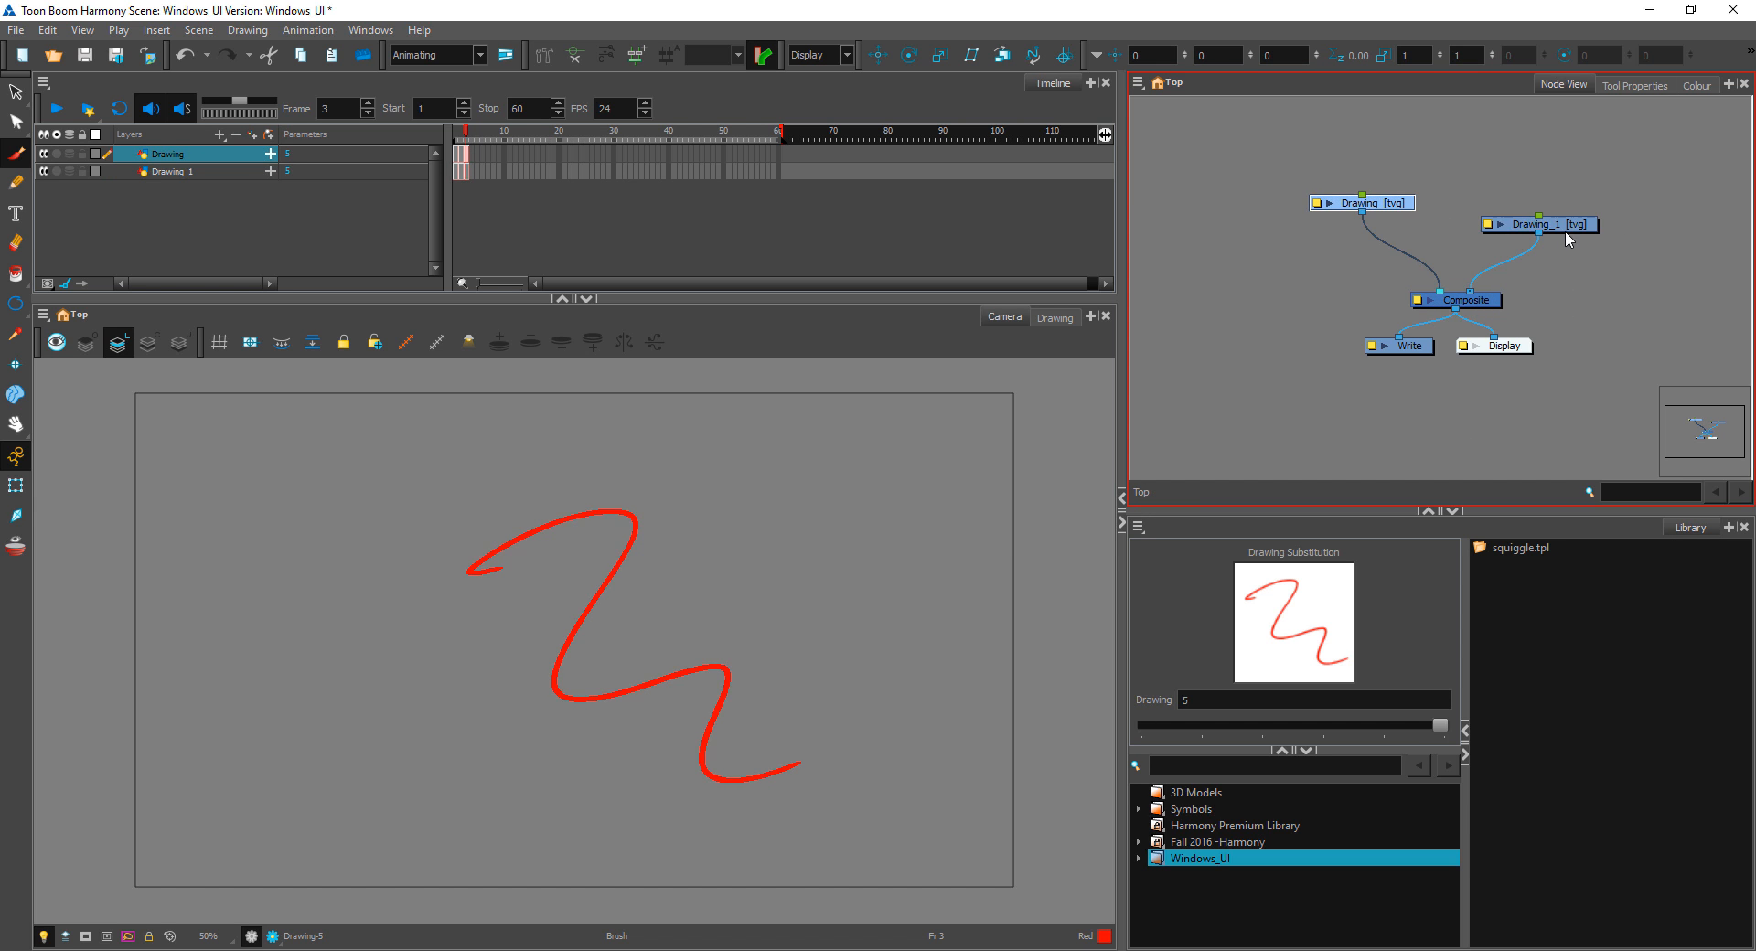
drag(1565, 228, 1557, 228)
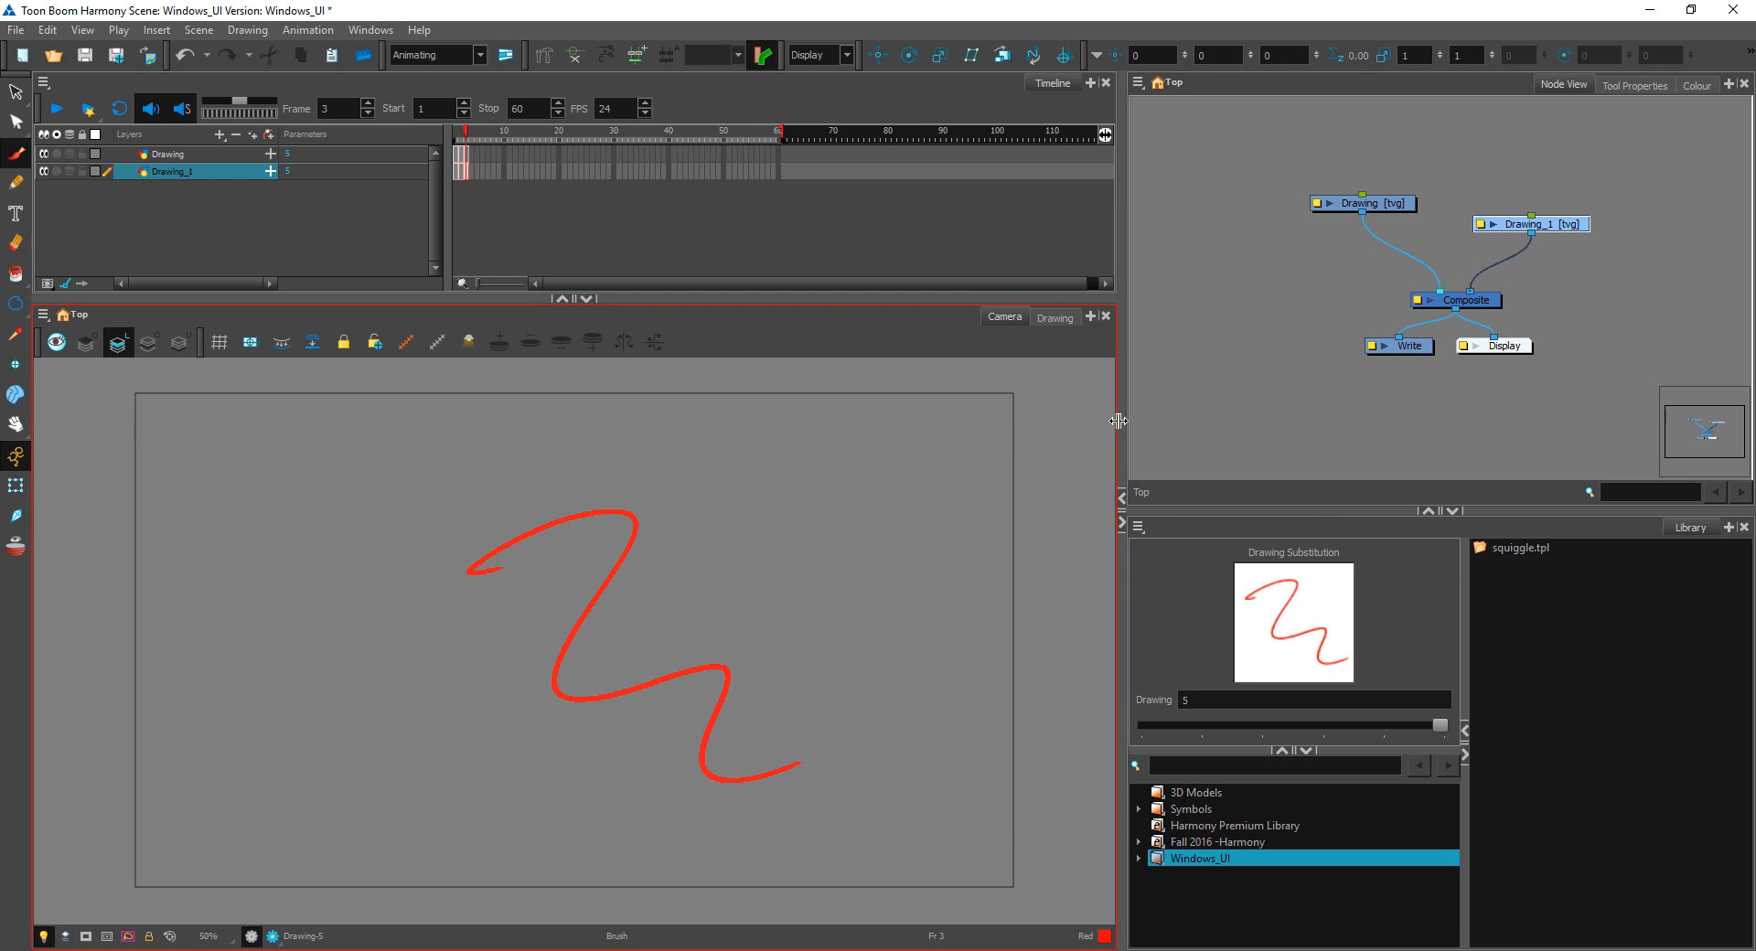
Step: Enlarge the Node View by narrowing the Camera view and shrinking the Library
drag(1120, 420, 849, 421)
drag(1228, 511, 1227, 779)
click(1411, 558)
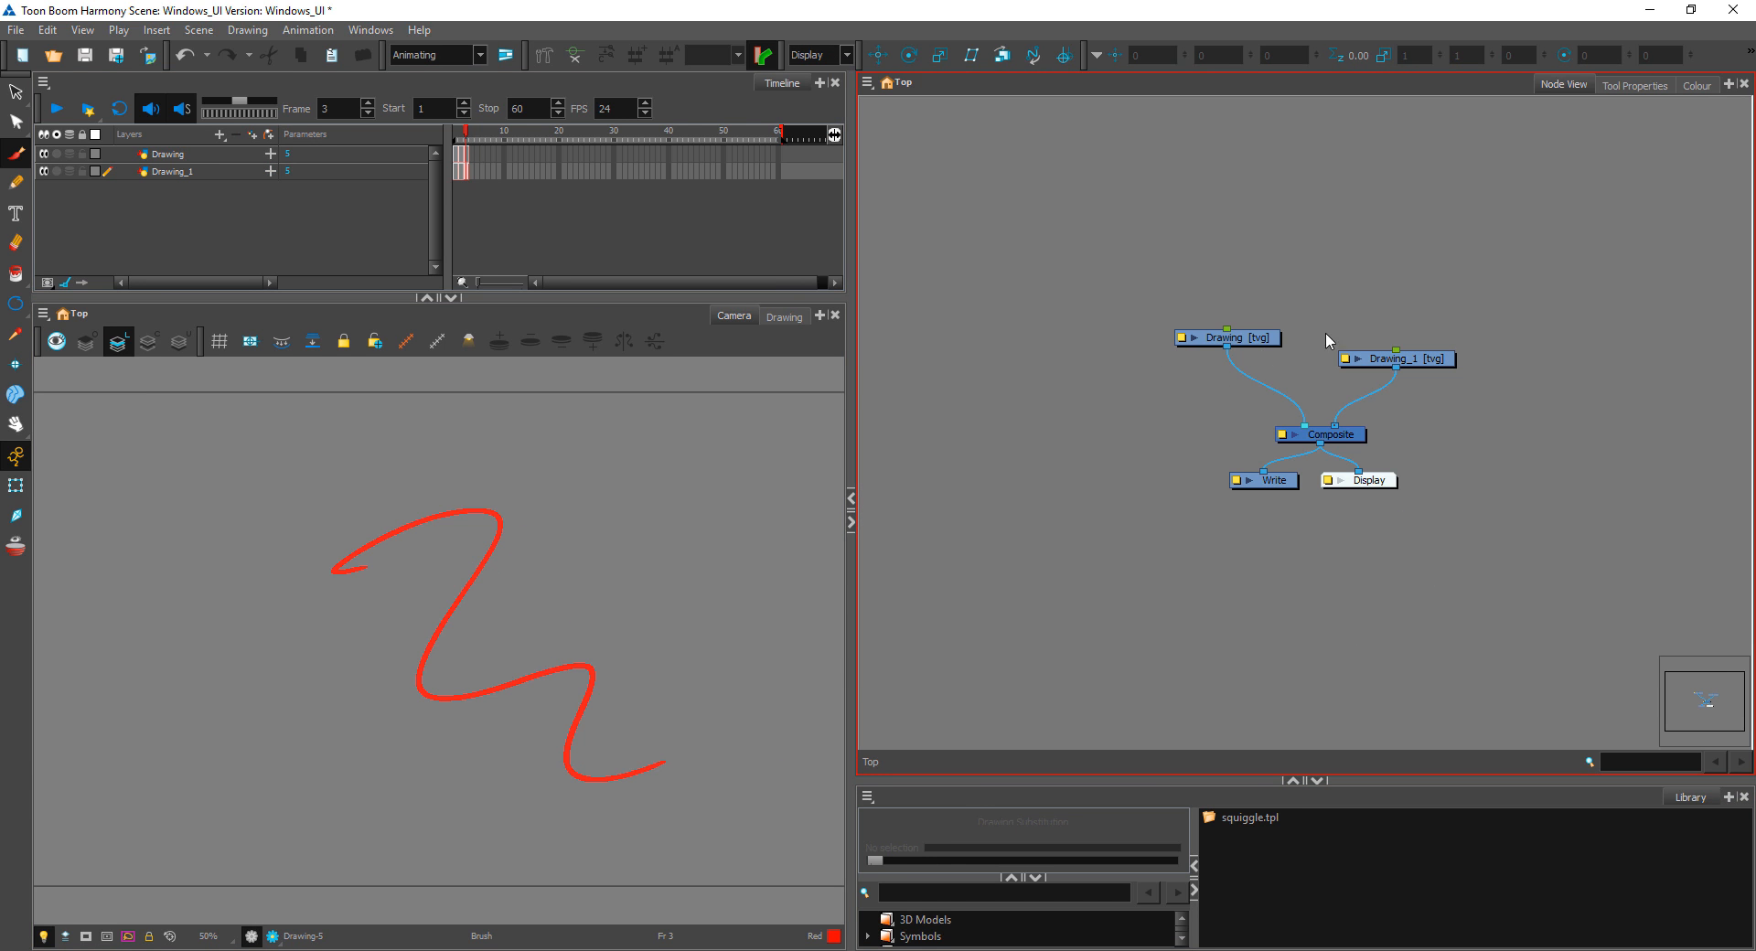
Step: Delete the duplicate Drawing_1 node from the Node View
drag(1258, 340, 1265, 335)
click(1403, 358)
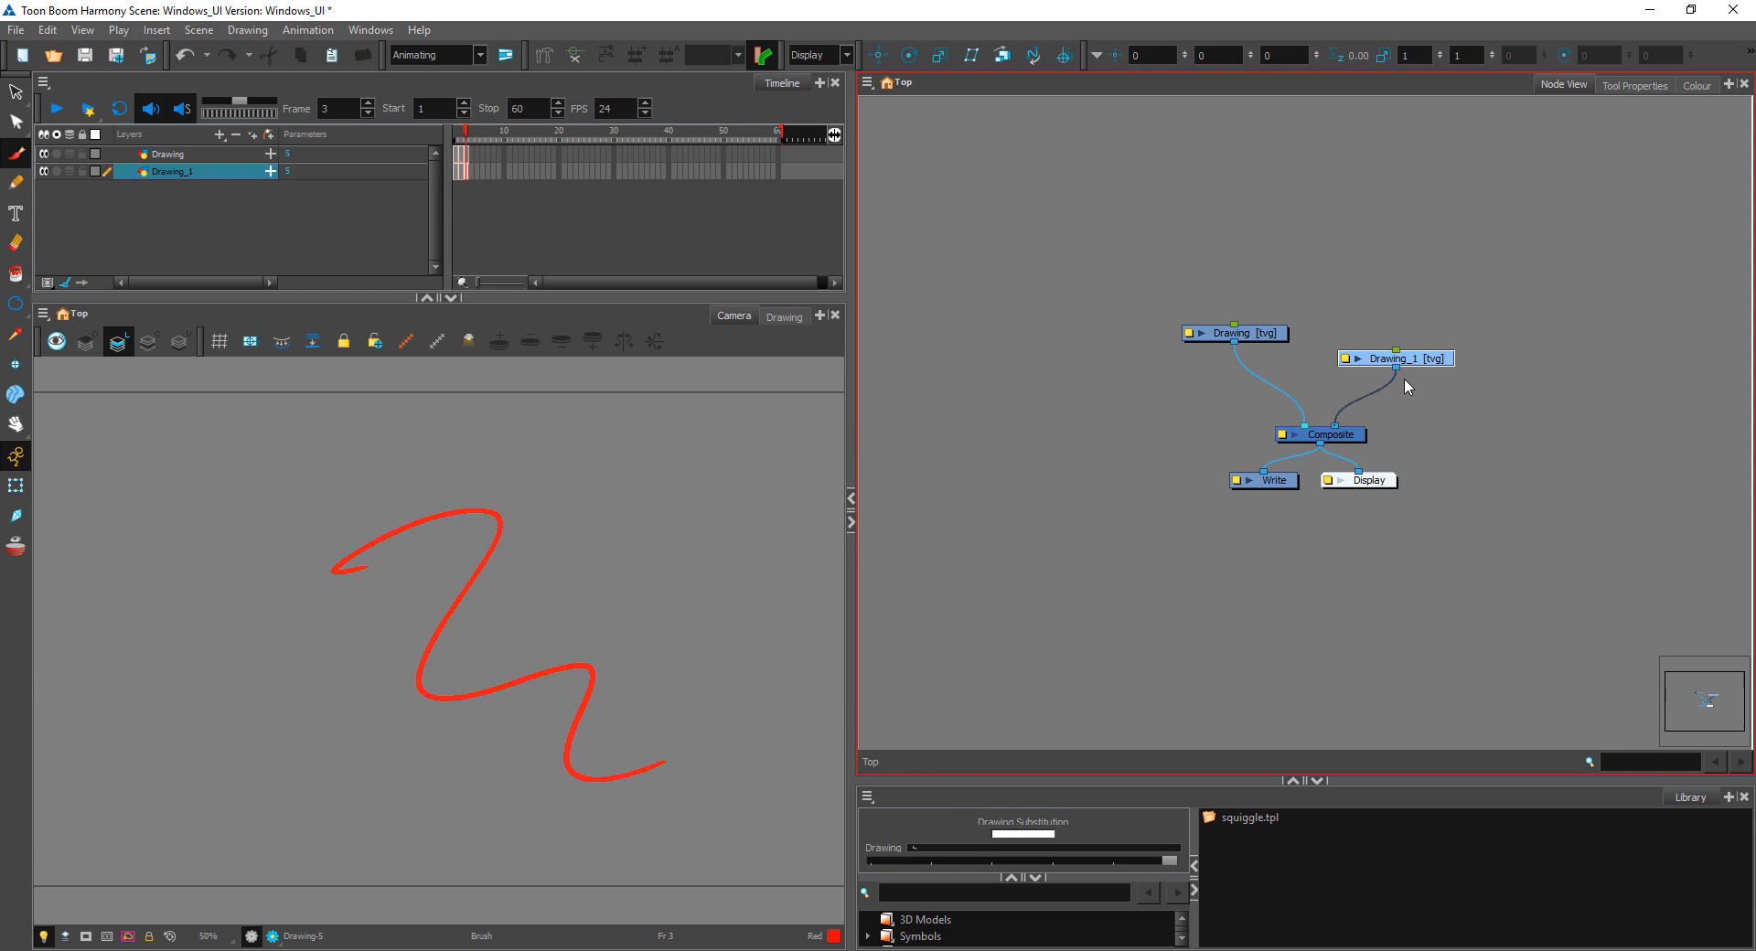
key(Delete)
key(Return)
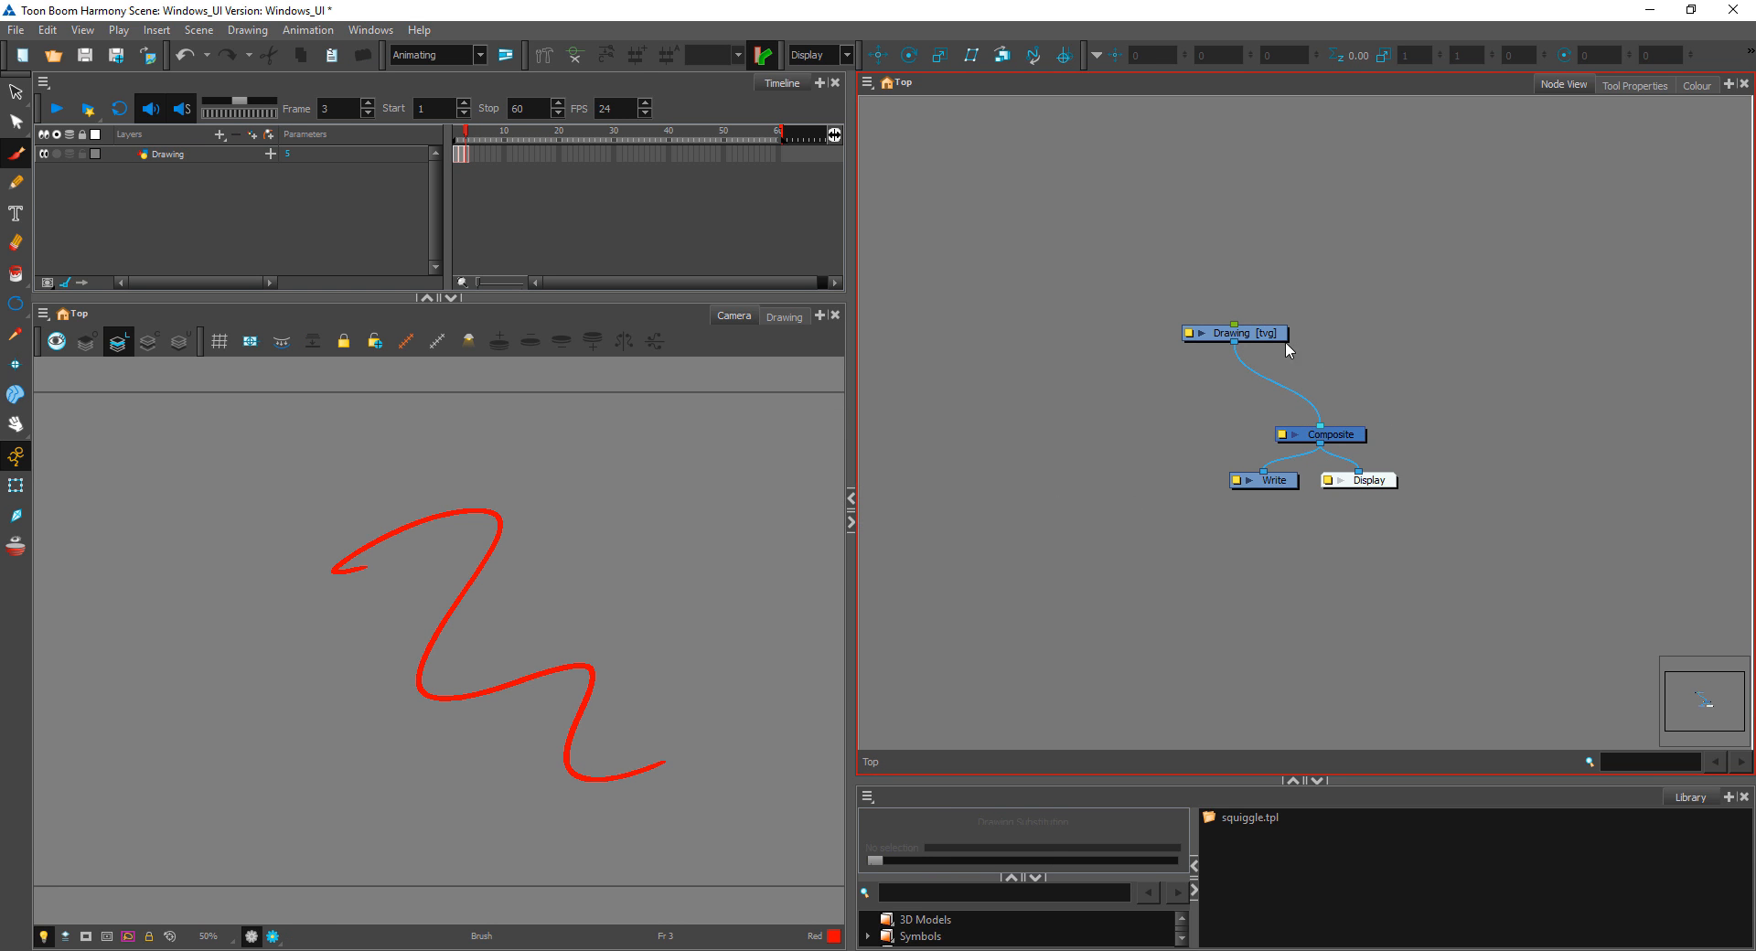
Step: Rearrange the Drawing, Composite and Write nodes, bringing Composite close to Drawing and Write further below
drag(1285, 337, 1297, 321)
drag(1359, 443, 1338, 380)
drag(1290, 488, 1256, 527)
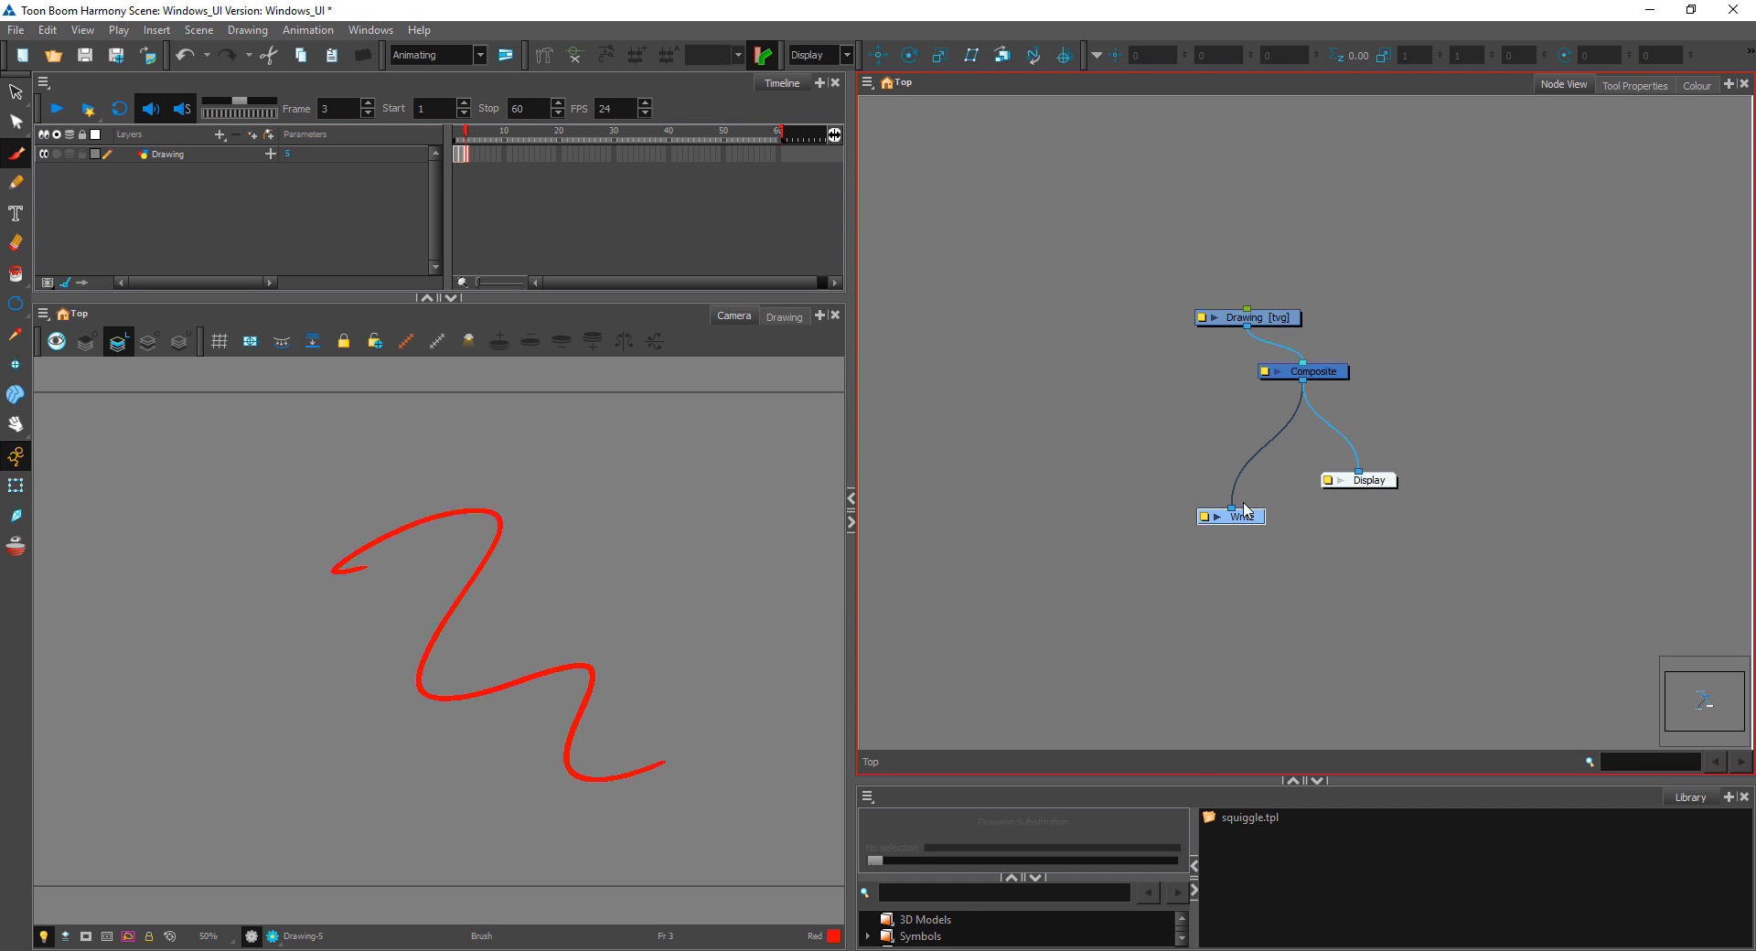
Step: View the Write node's Output and Enabling properties and close them
double_click(1204, 522)
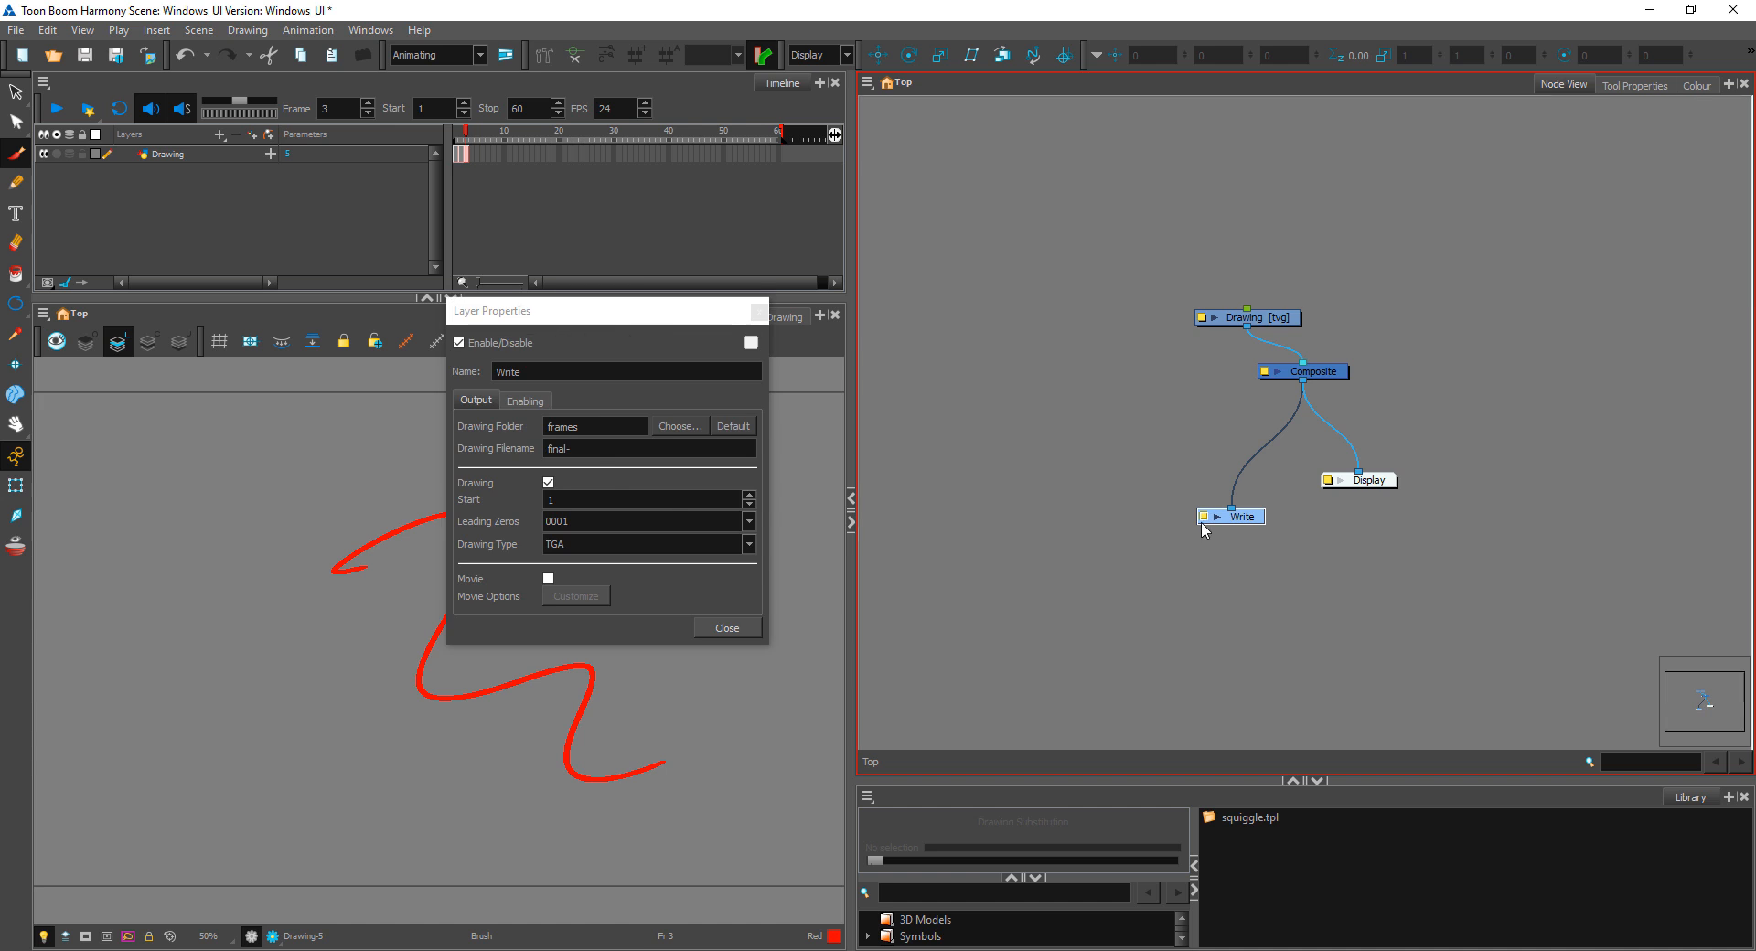
drag(627, 311, 600, 276)
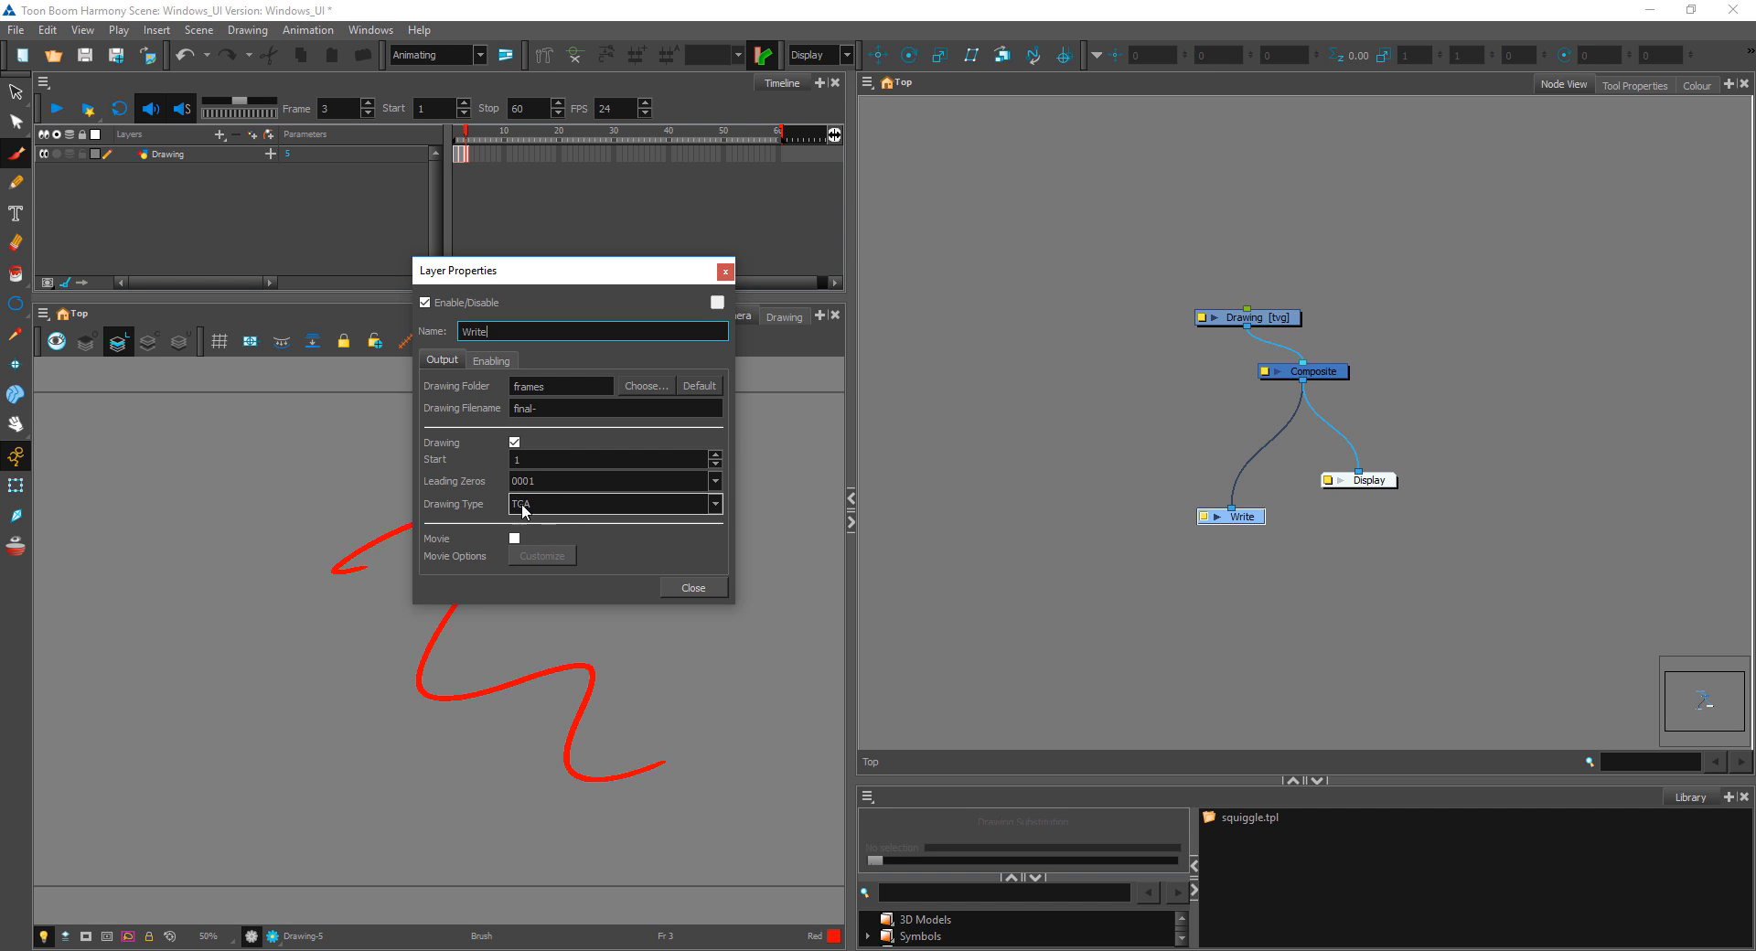
click(494, 361)
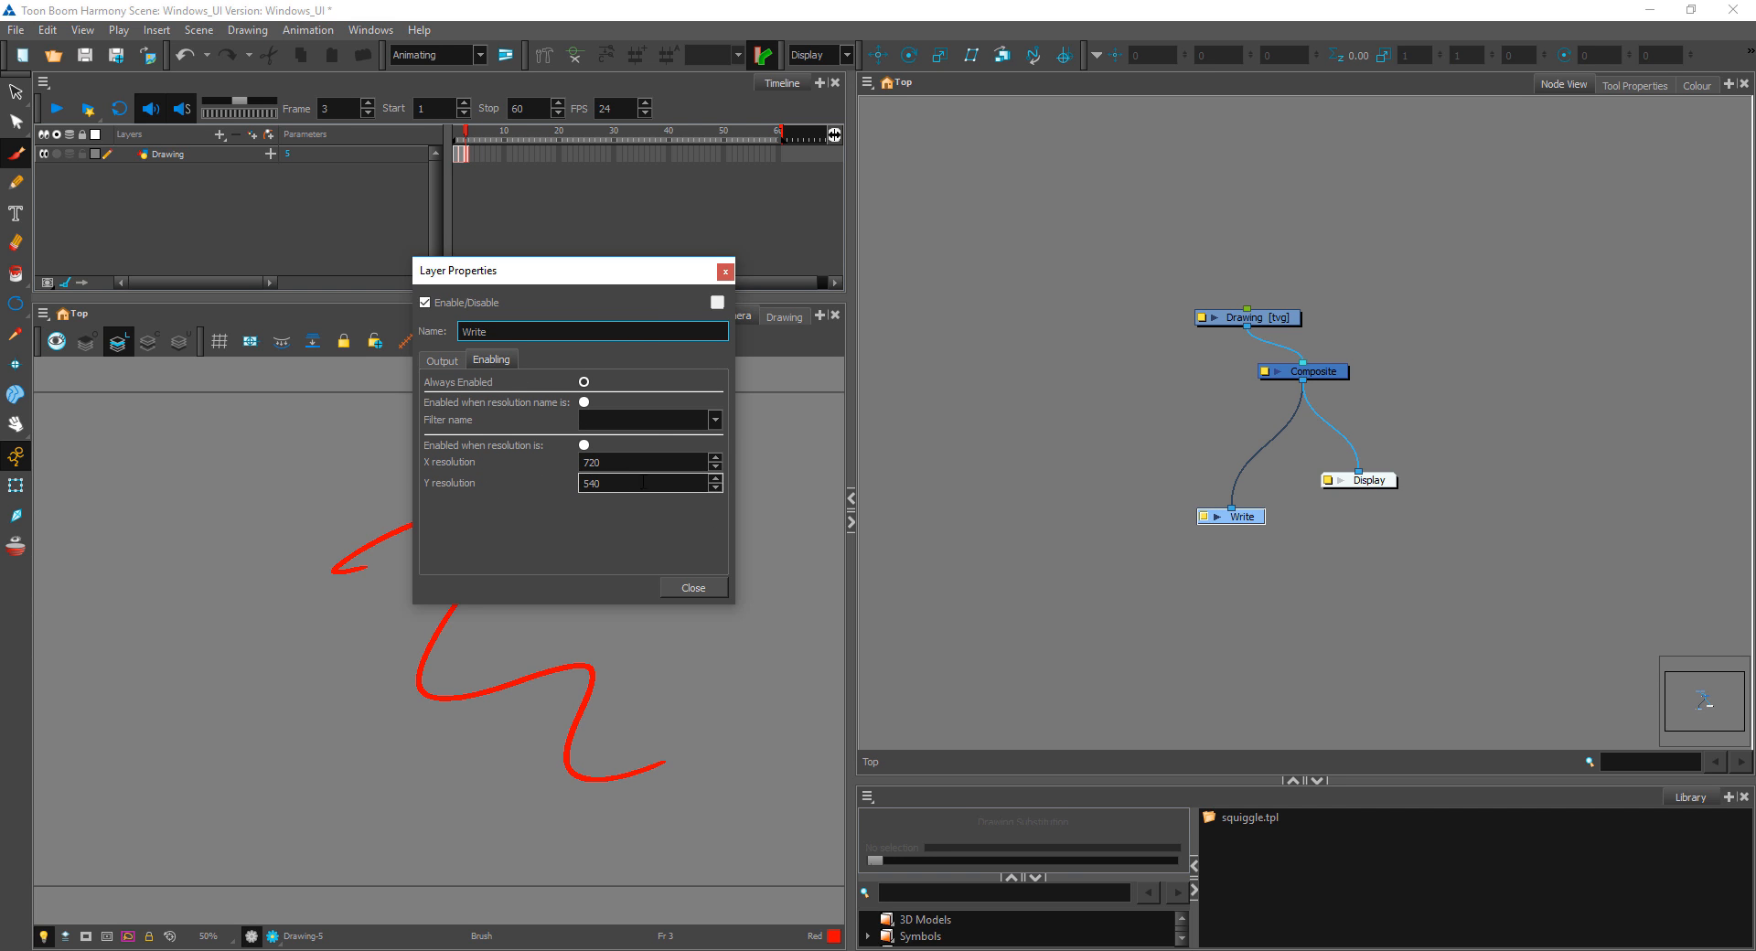
click(725, 273)
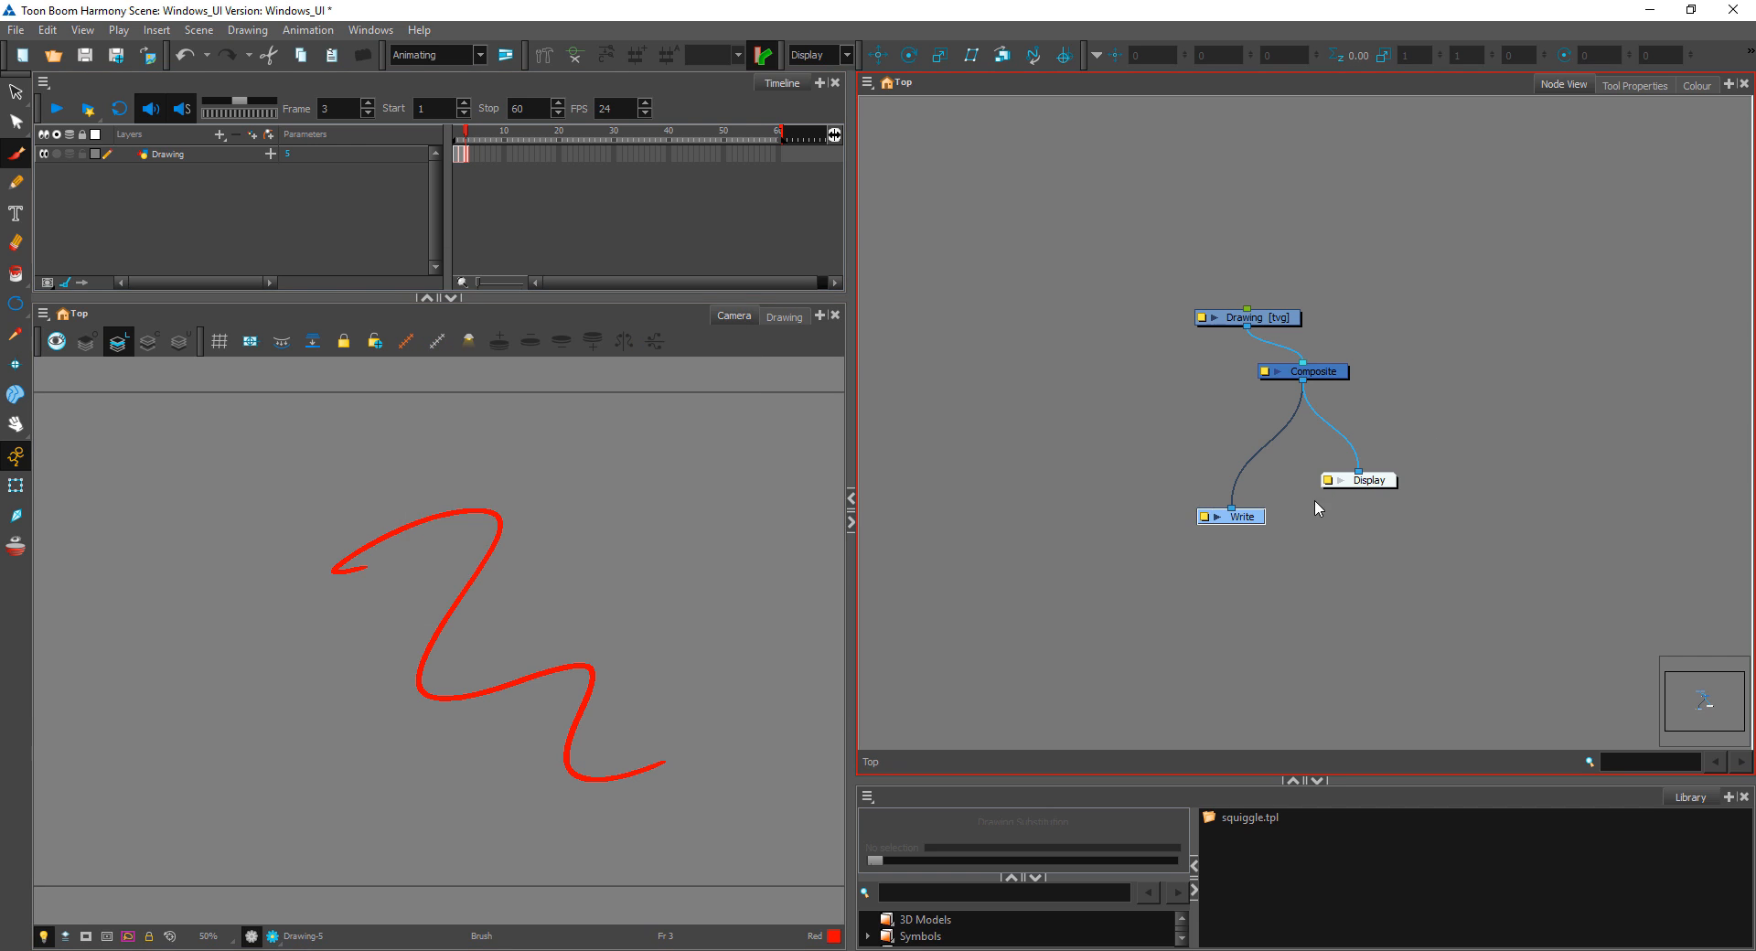
Step: Spread the Write and Display nodes apart and disconnect Display from the Composite
drag(1358, 477, 1409, 514)
drag(1256, 521, 1182, 528)
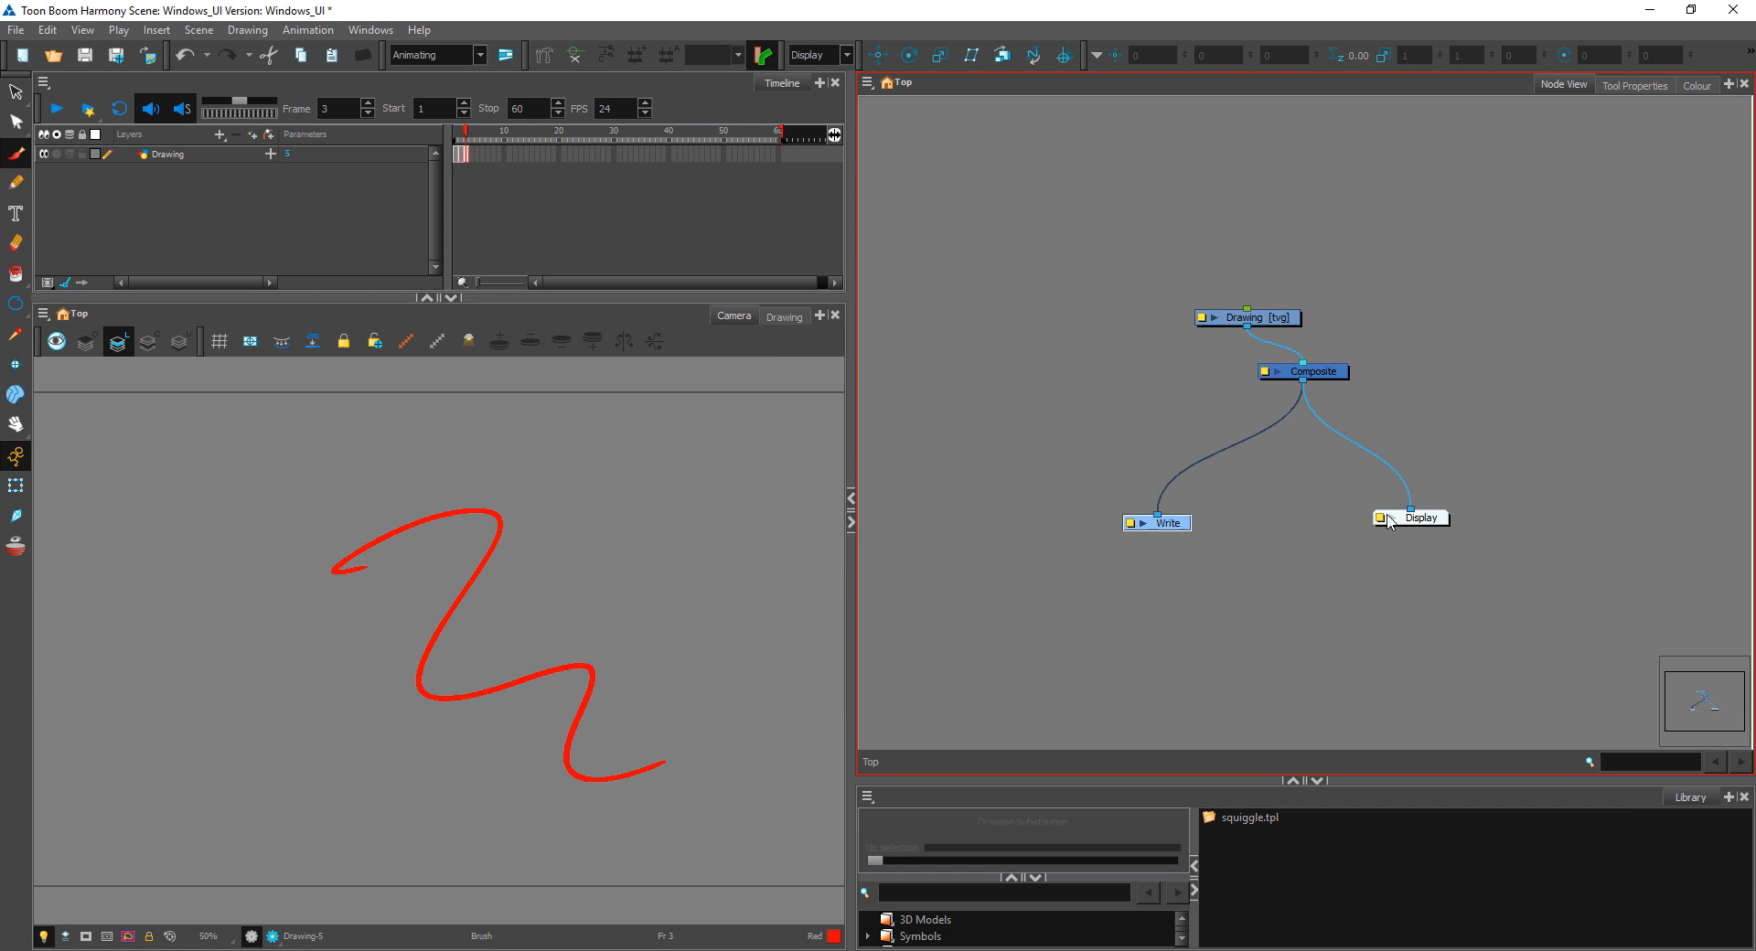
mouse_move(1418, 524)
mouse_down()
mouse_move(1420, 493)
mouse_move(1341, 423)
mouse_up()
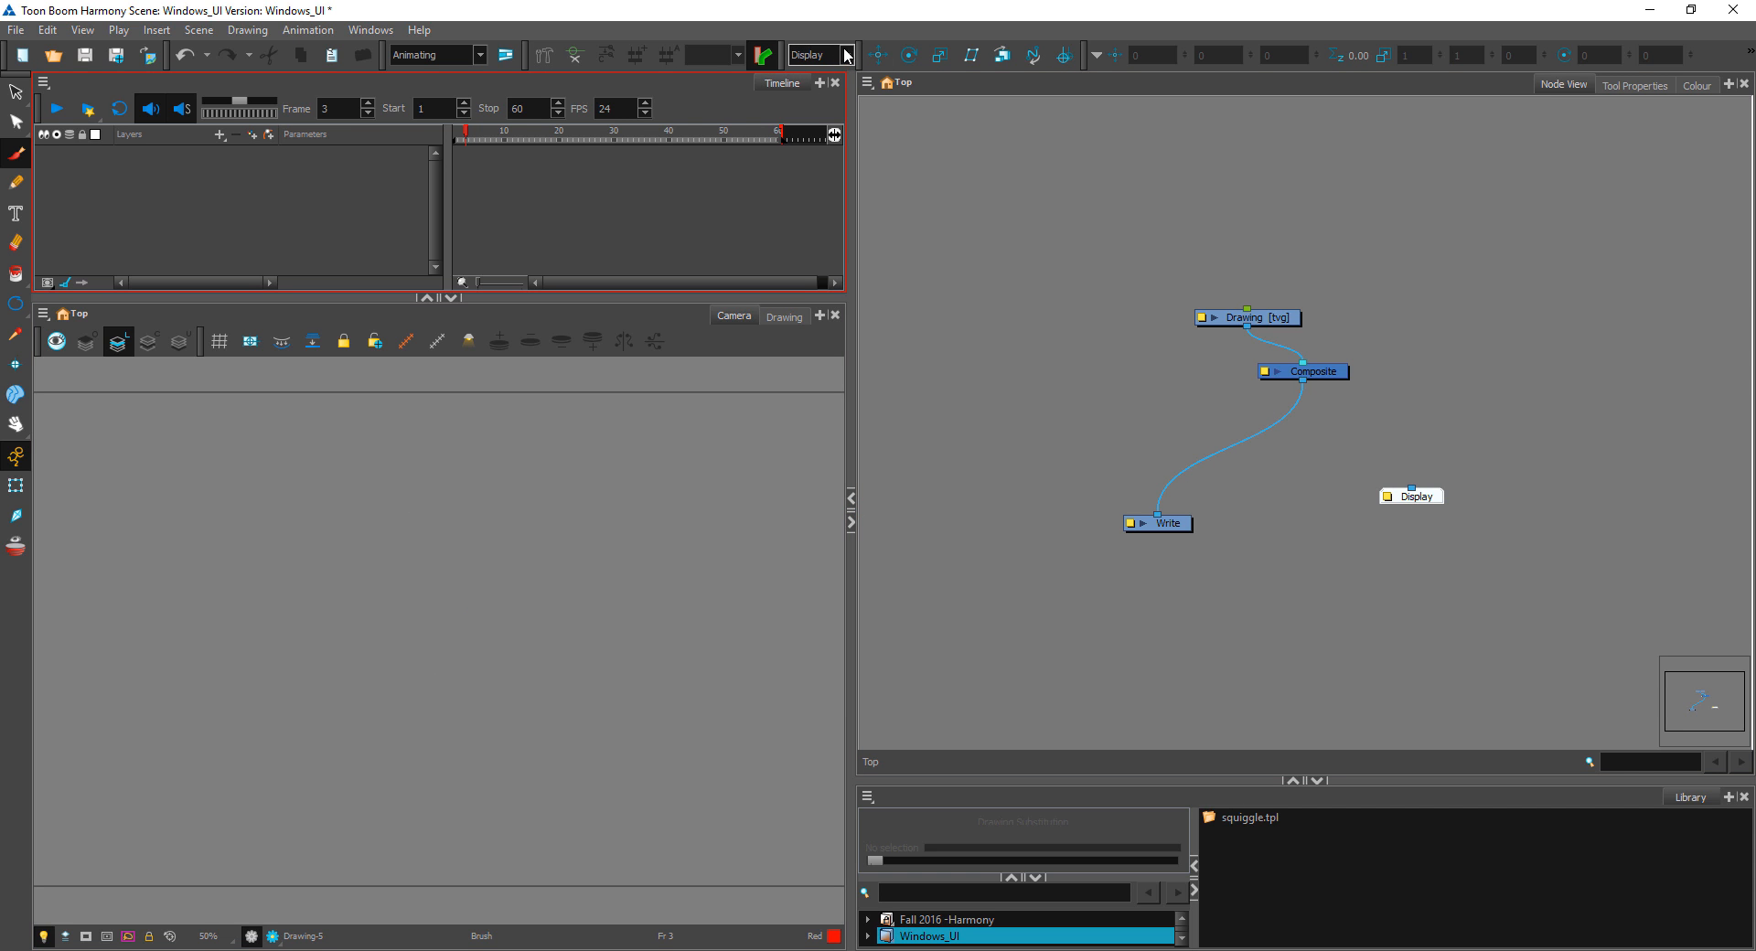
Step: Reconnect the Composite to the Display node and reposition both nodes into a balanced layout
drag(1305, 382, 1432, 502)
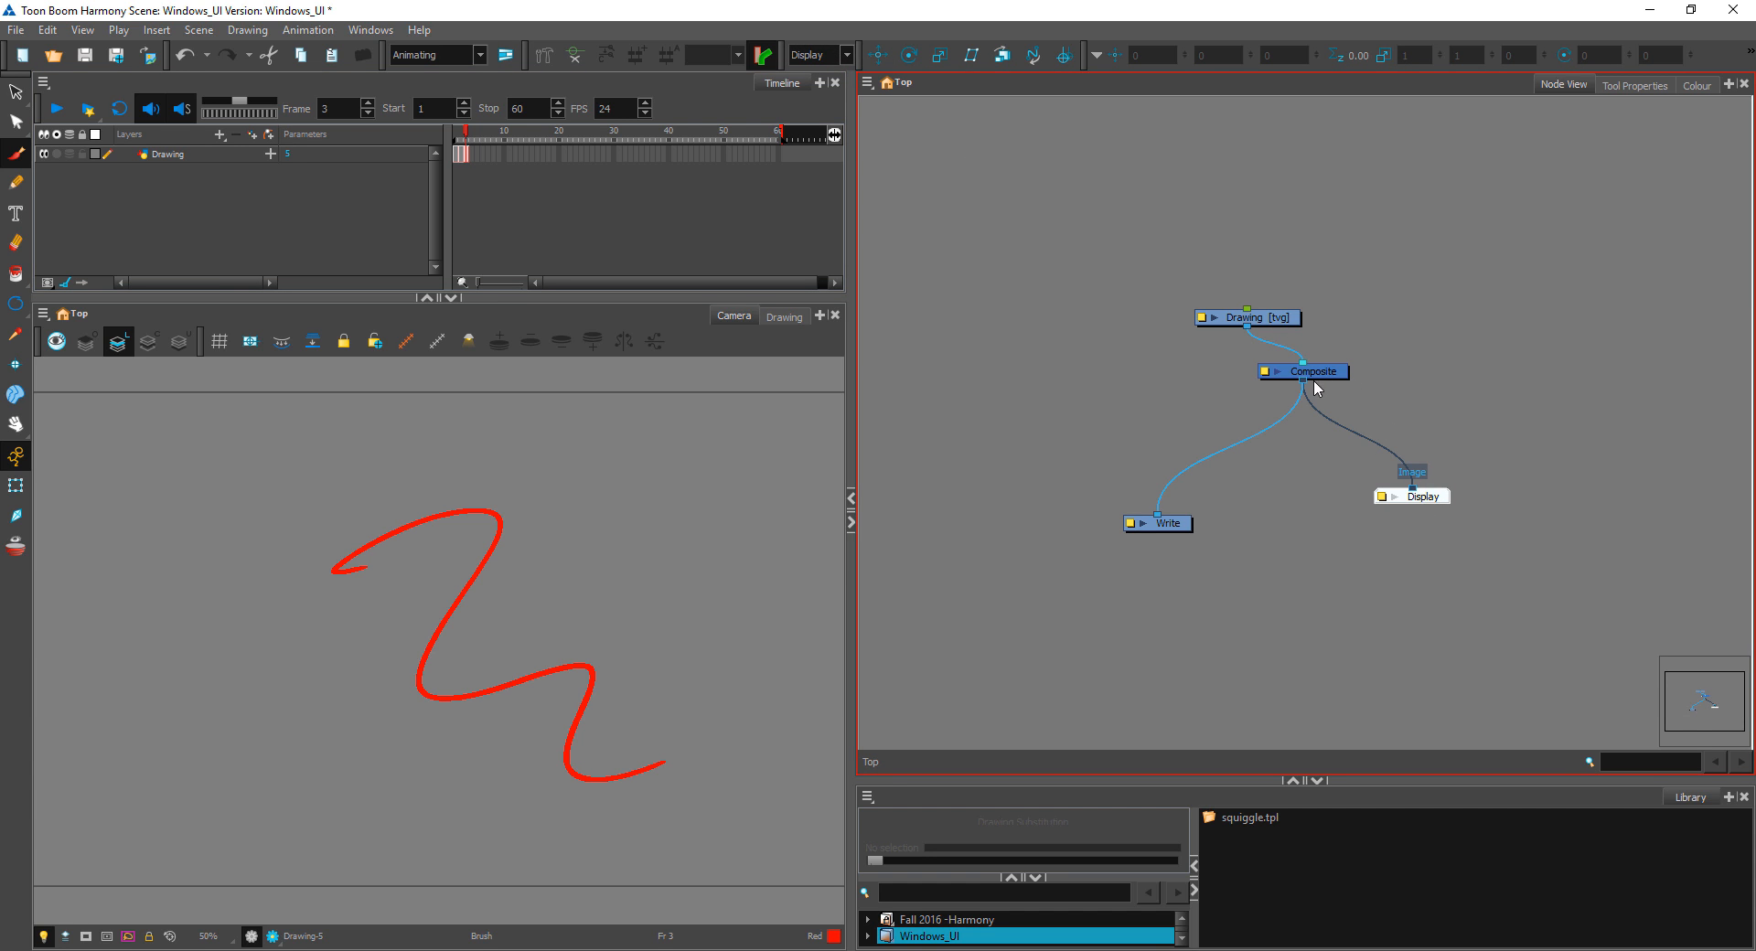
drag(1317, 389, 1296, 405)
drag(1430, 503, 1392, 547)
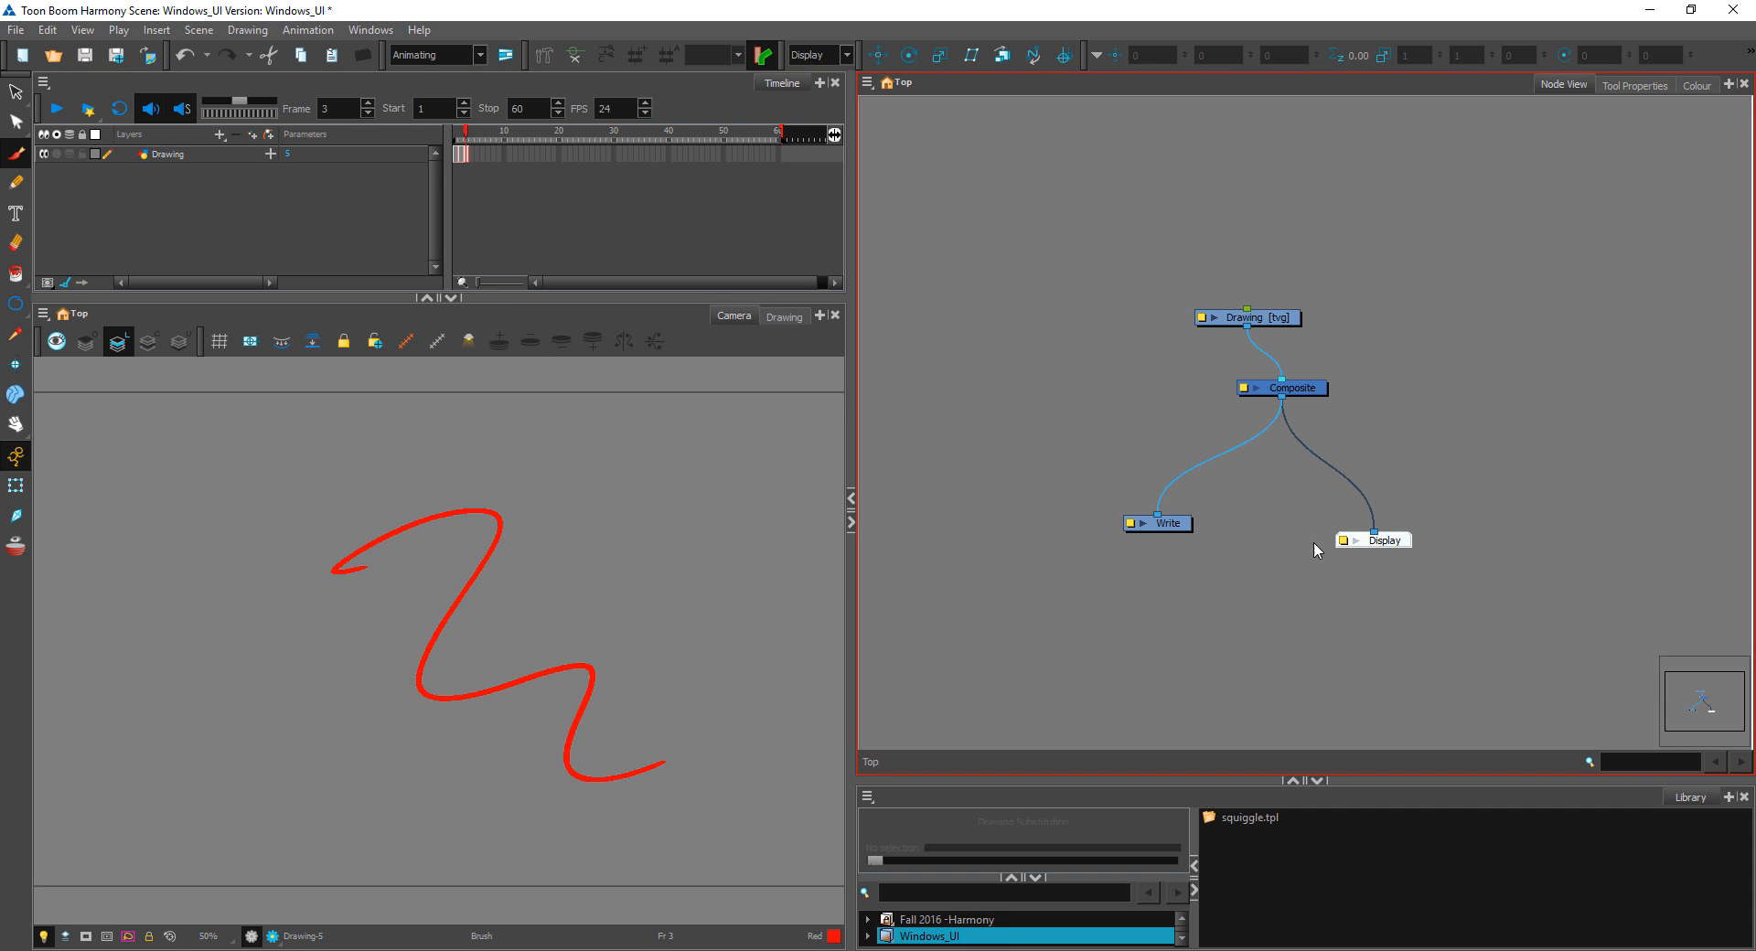
Step: Rename the Display node as squiggle in its layer properties and close the properties
click(1343, 541)
double_click(475, 333)
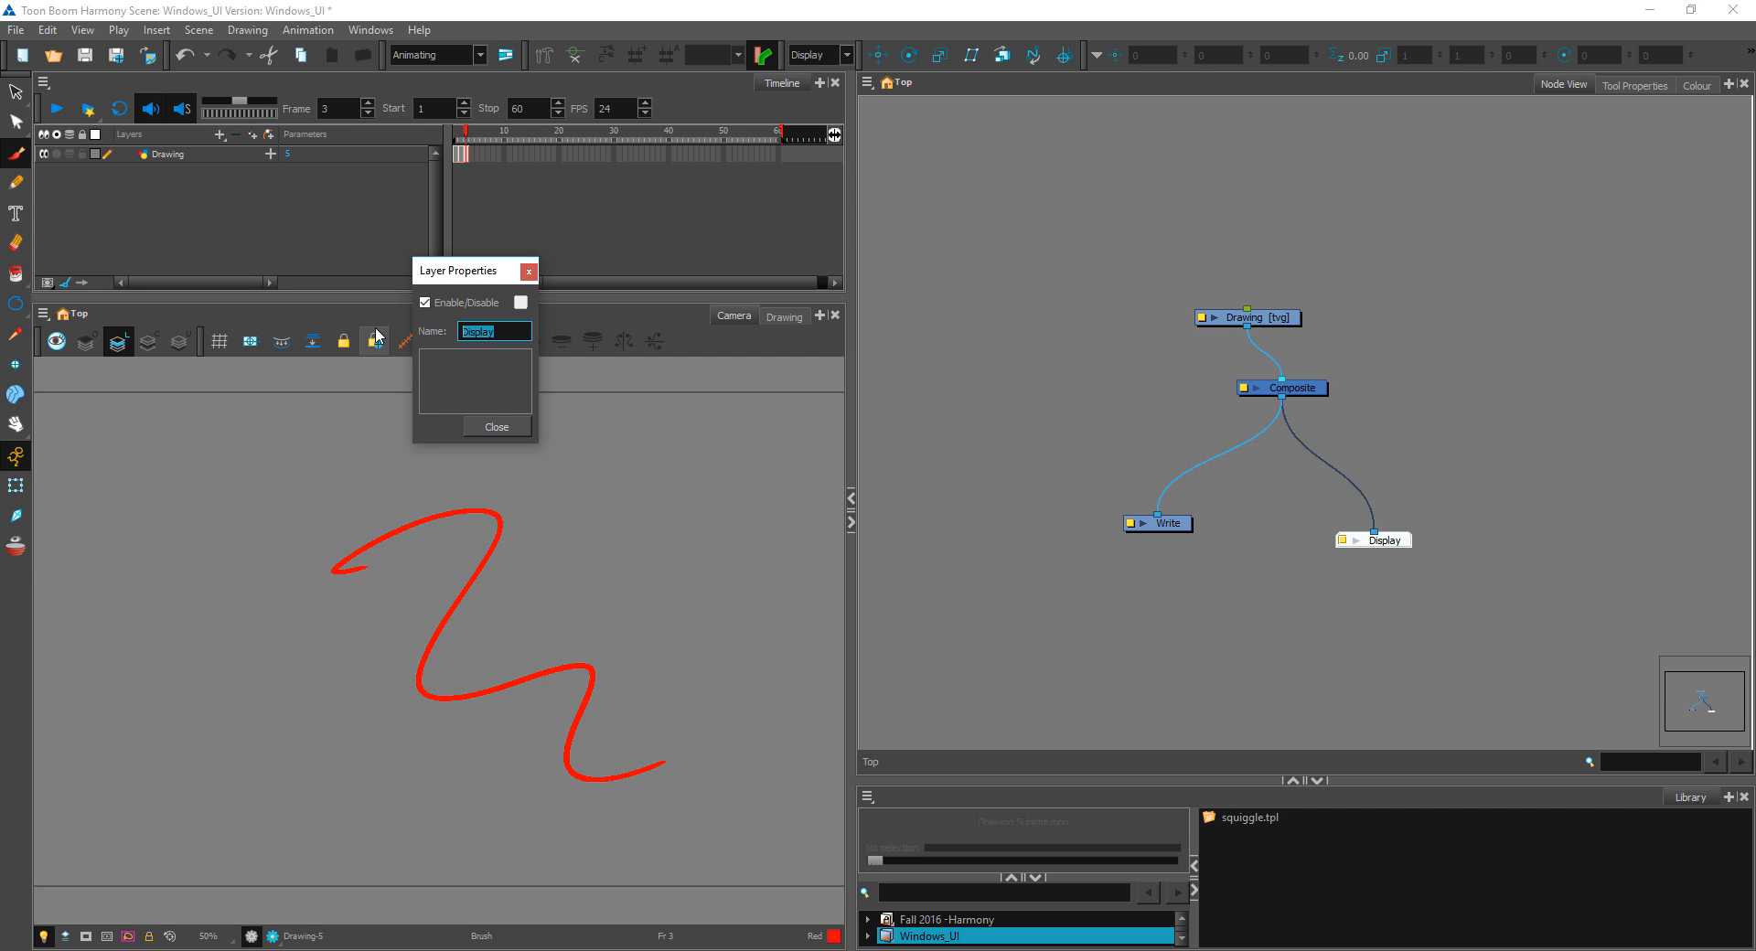
text(squiggle)
key(Return)
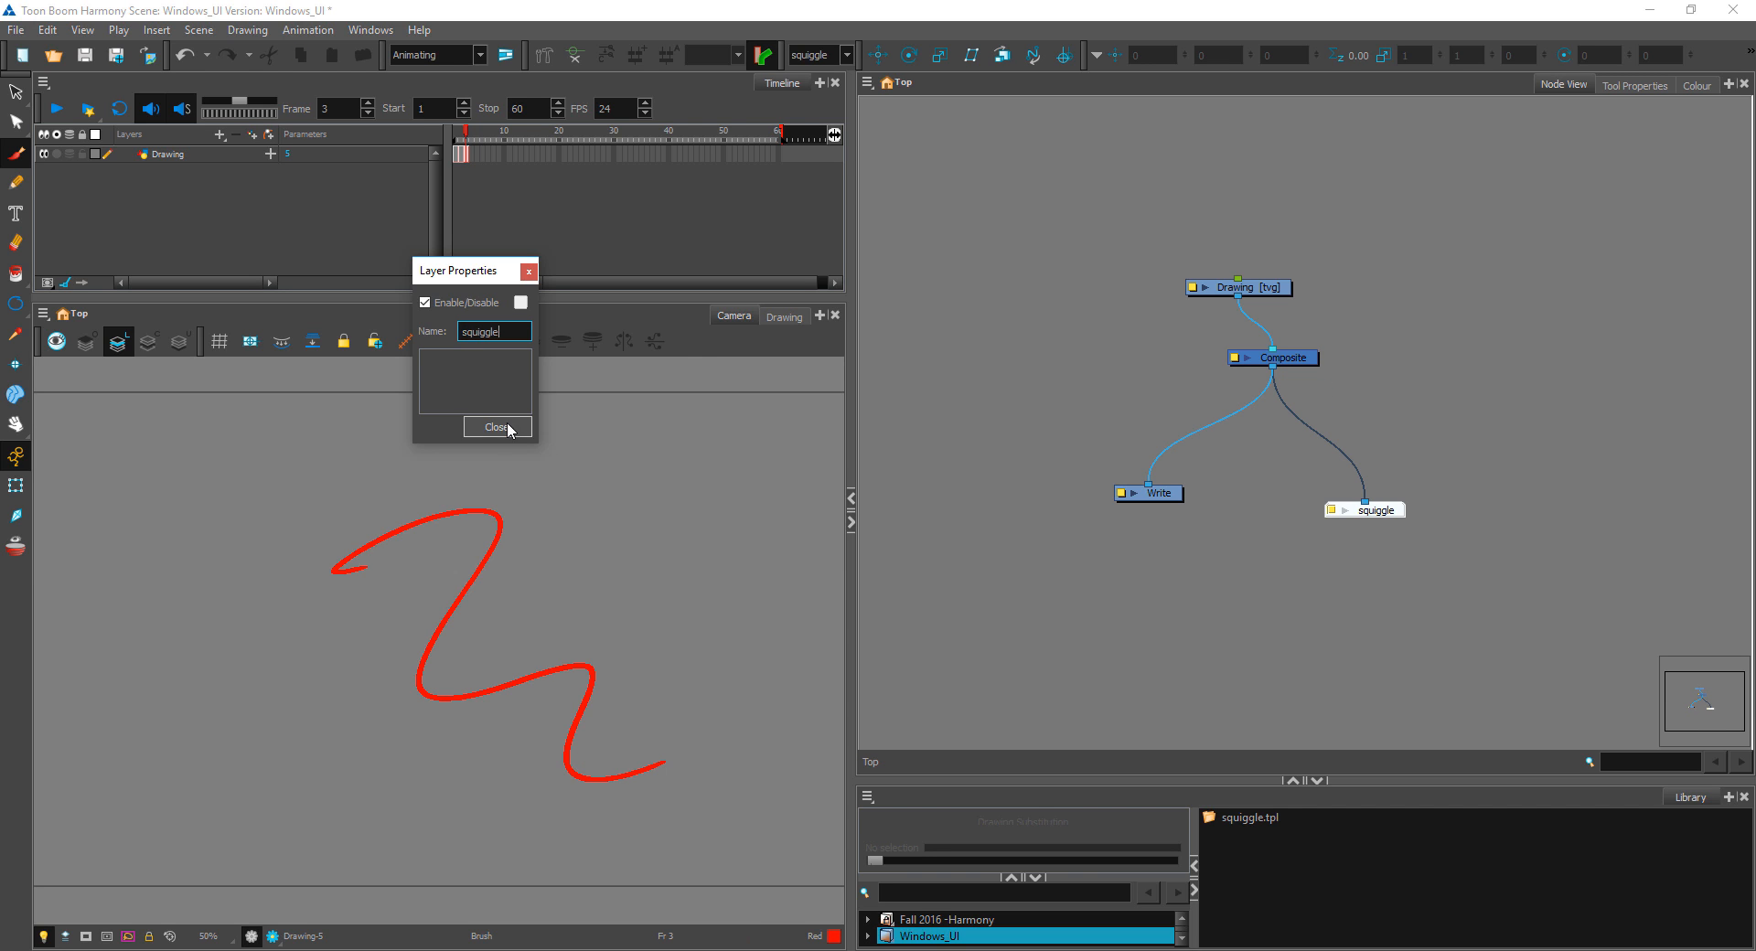
click(498, 427)
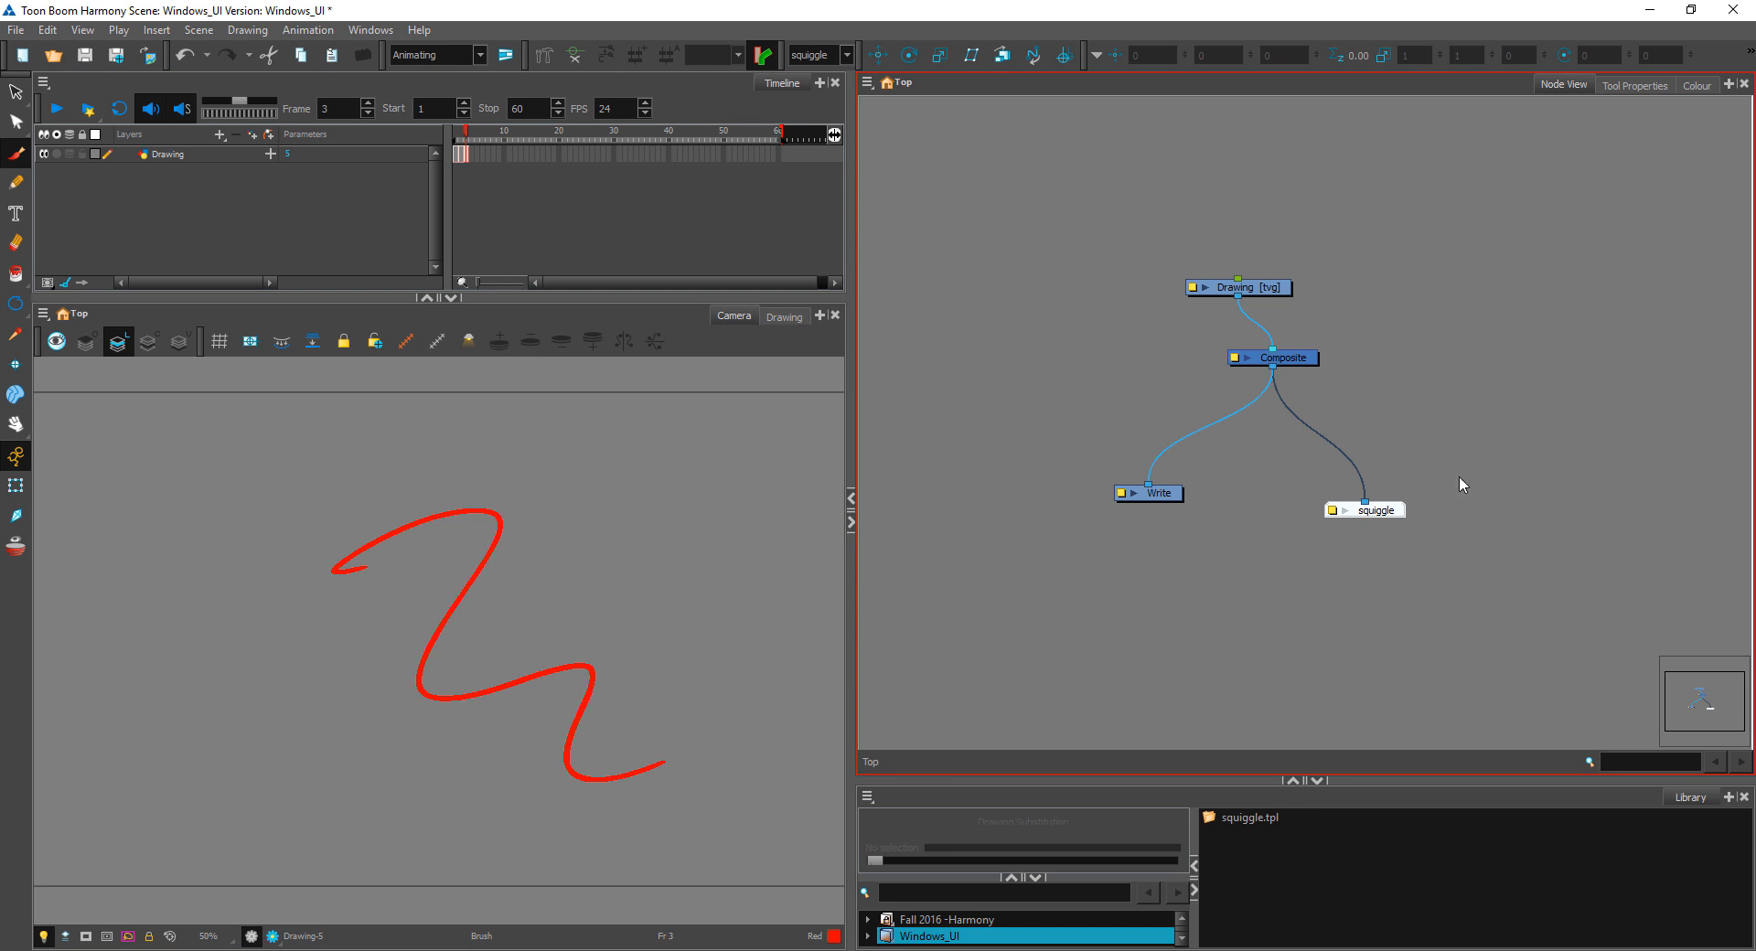
Step: Move the Composite node down so it sits directly beneath the Drawing node, and clear the selection
click(1347, 509)
drag(1297, 366, 1259, 392)
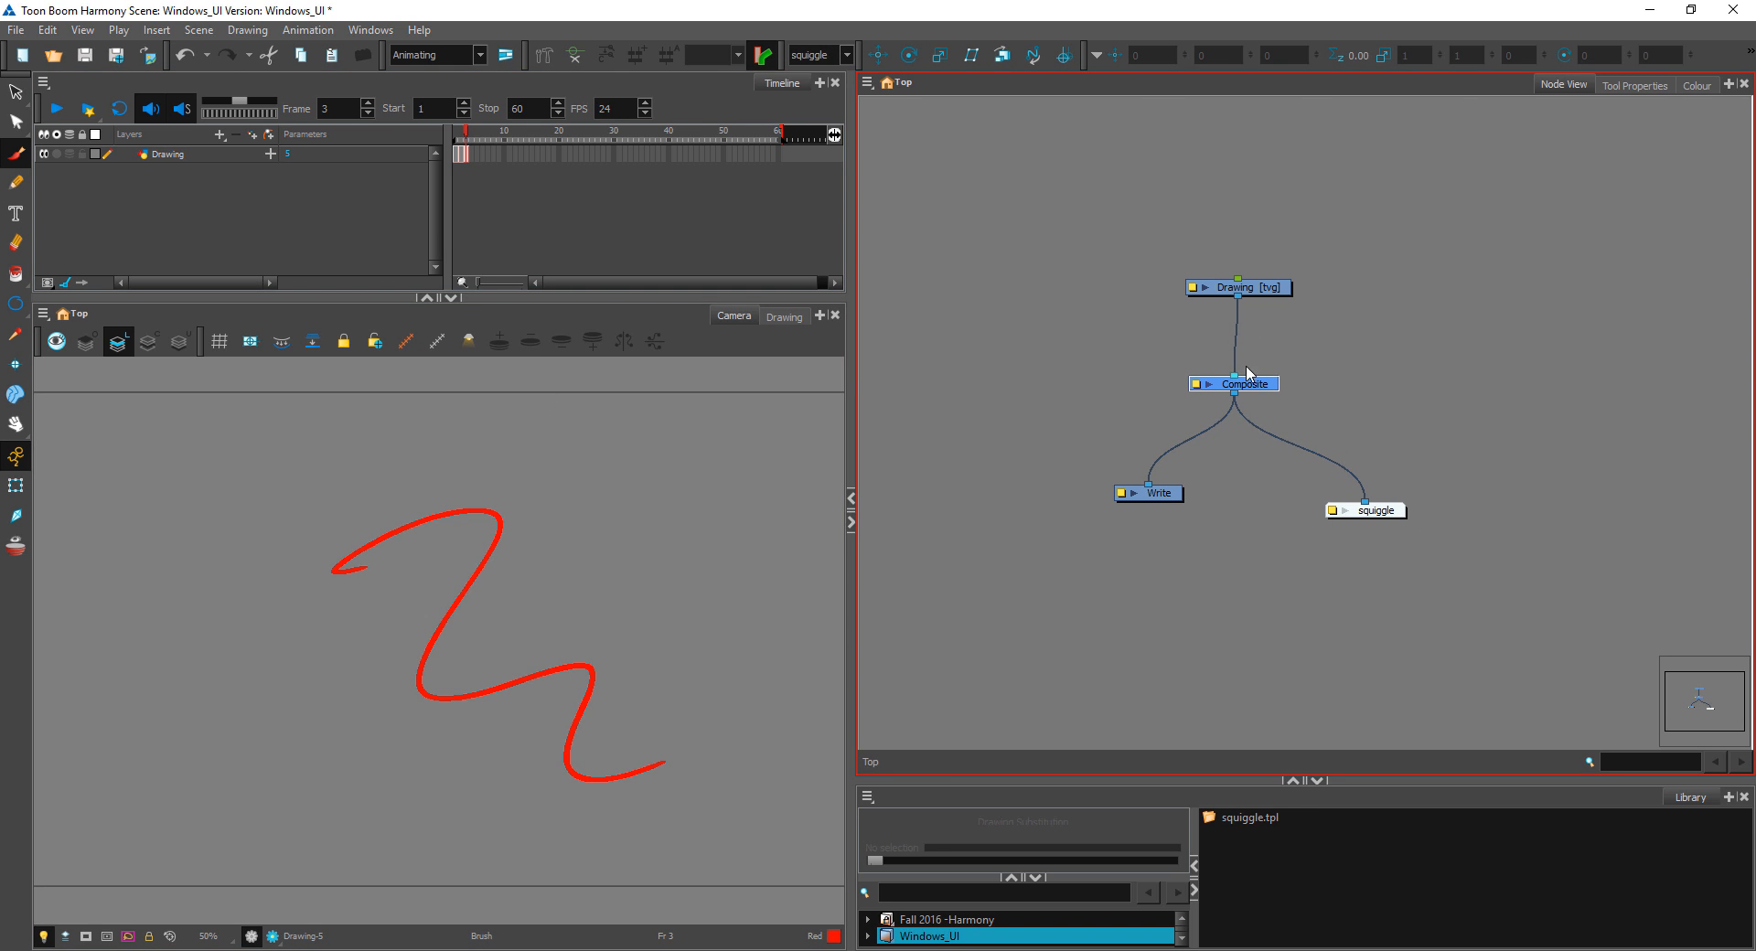
click(1331, 351)
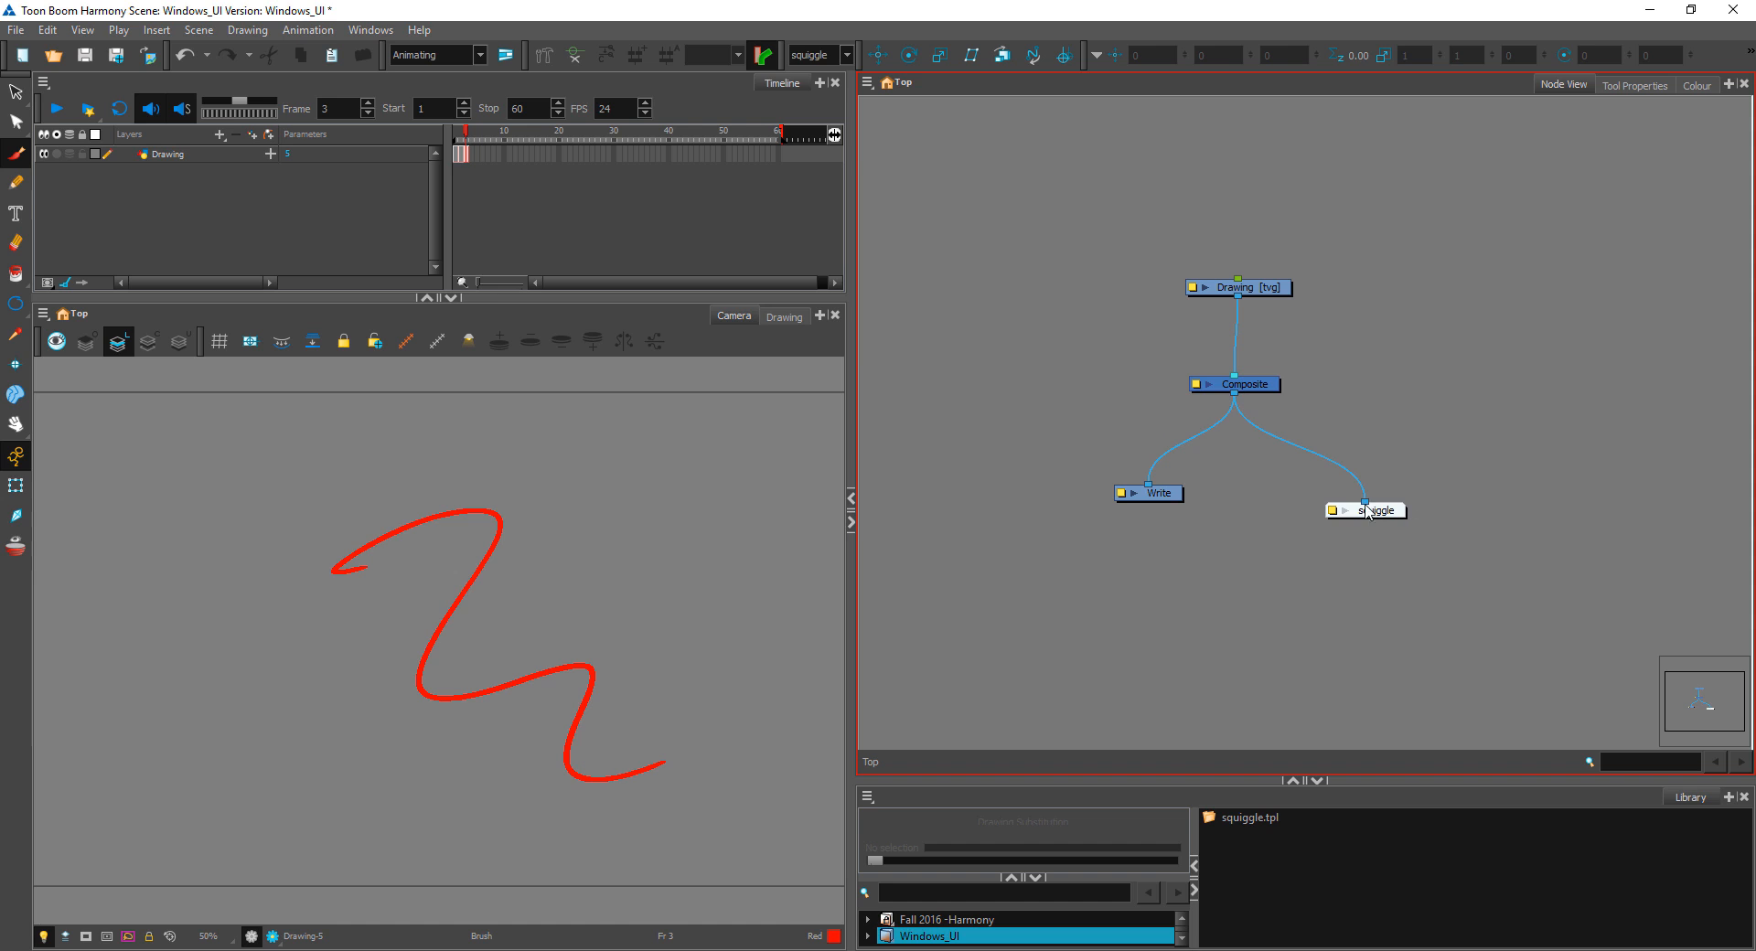
Step: Disconnect the squiggle display from the Composite, move it closer to it, and reconnect the two nodes
mouse_move(1365, 504)
mouse_down()
mouse_move(1340, 494)
mouse_move(1285, 380)
mouse_up()
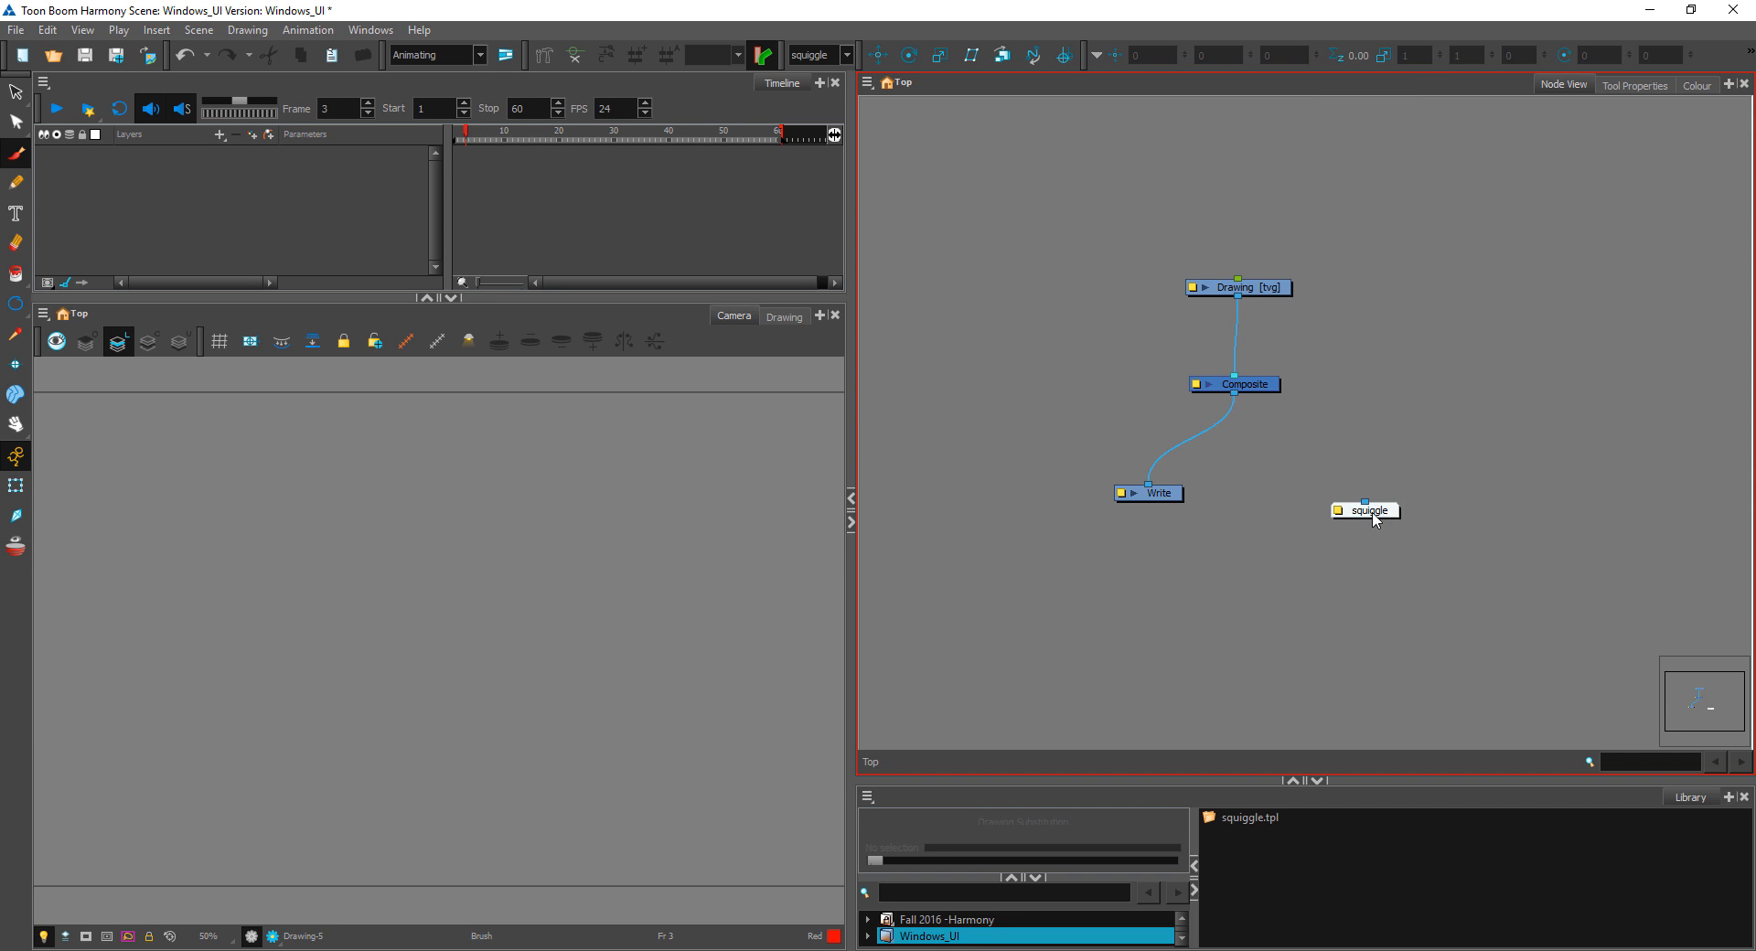
drag(1373, 519, 1336, 485)
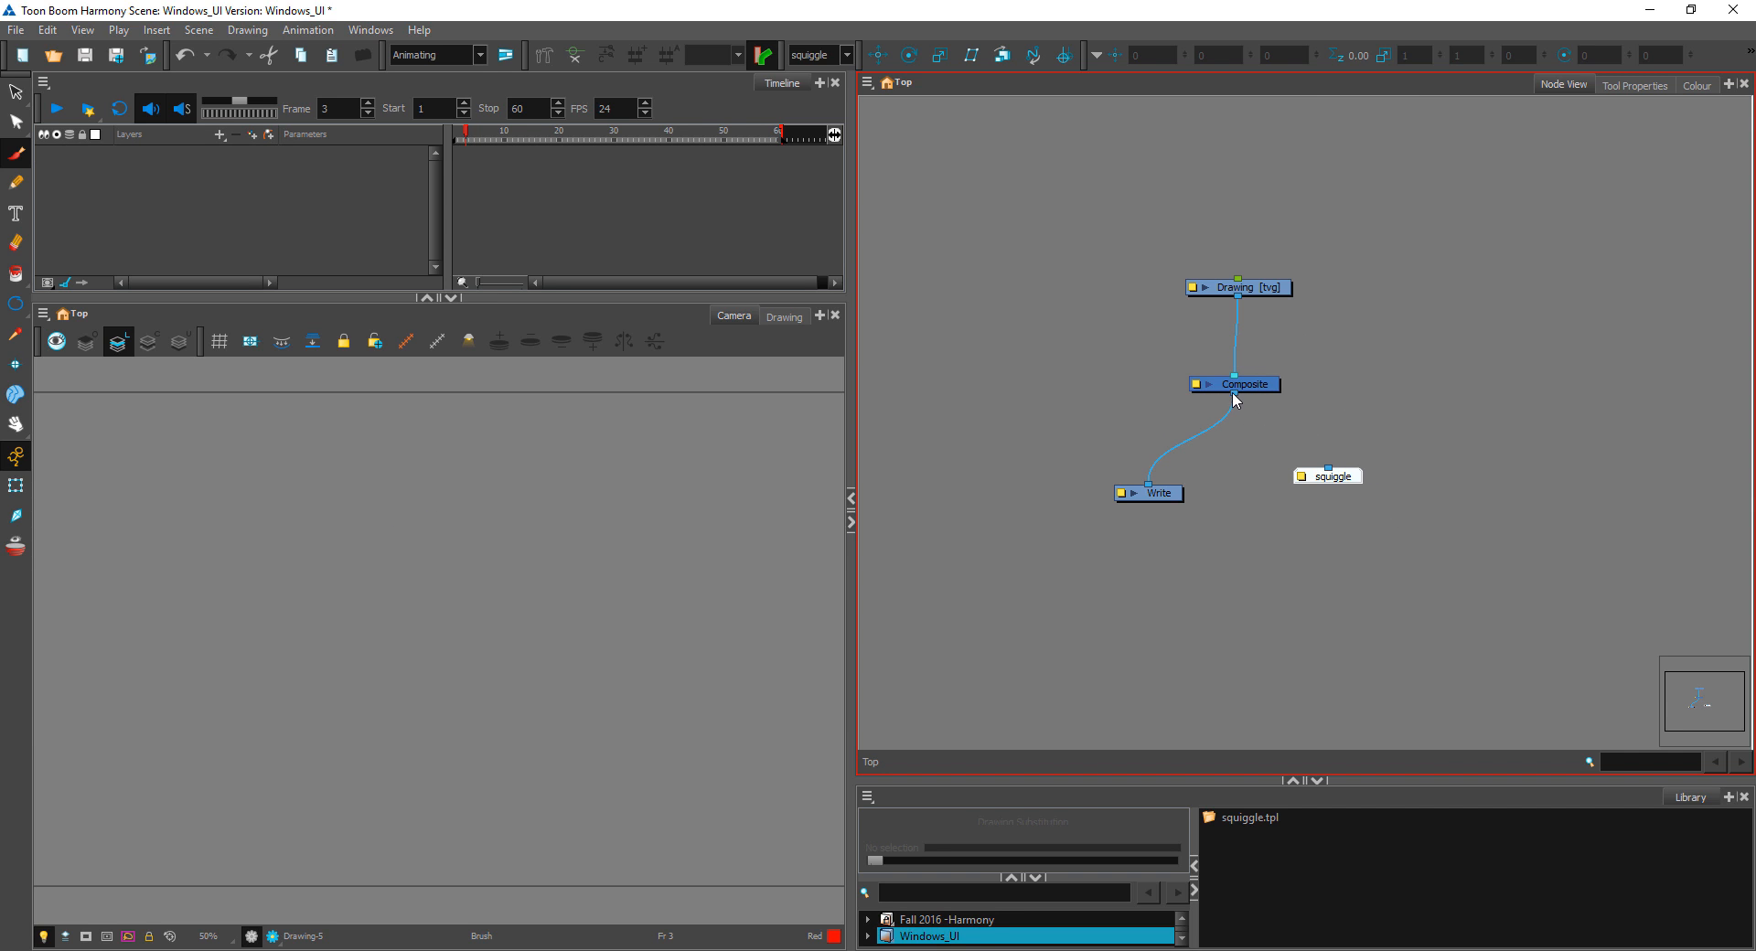
drag(1236, 394, 1329, 468)
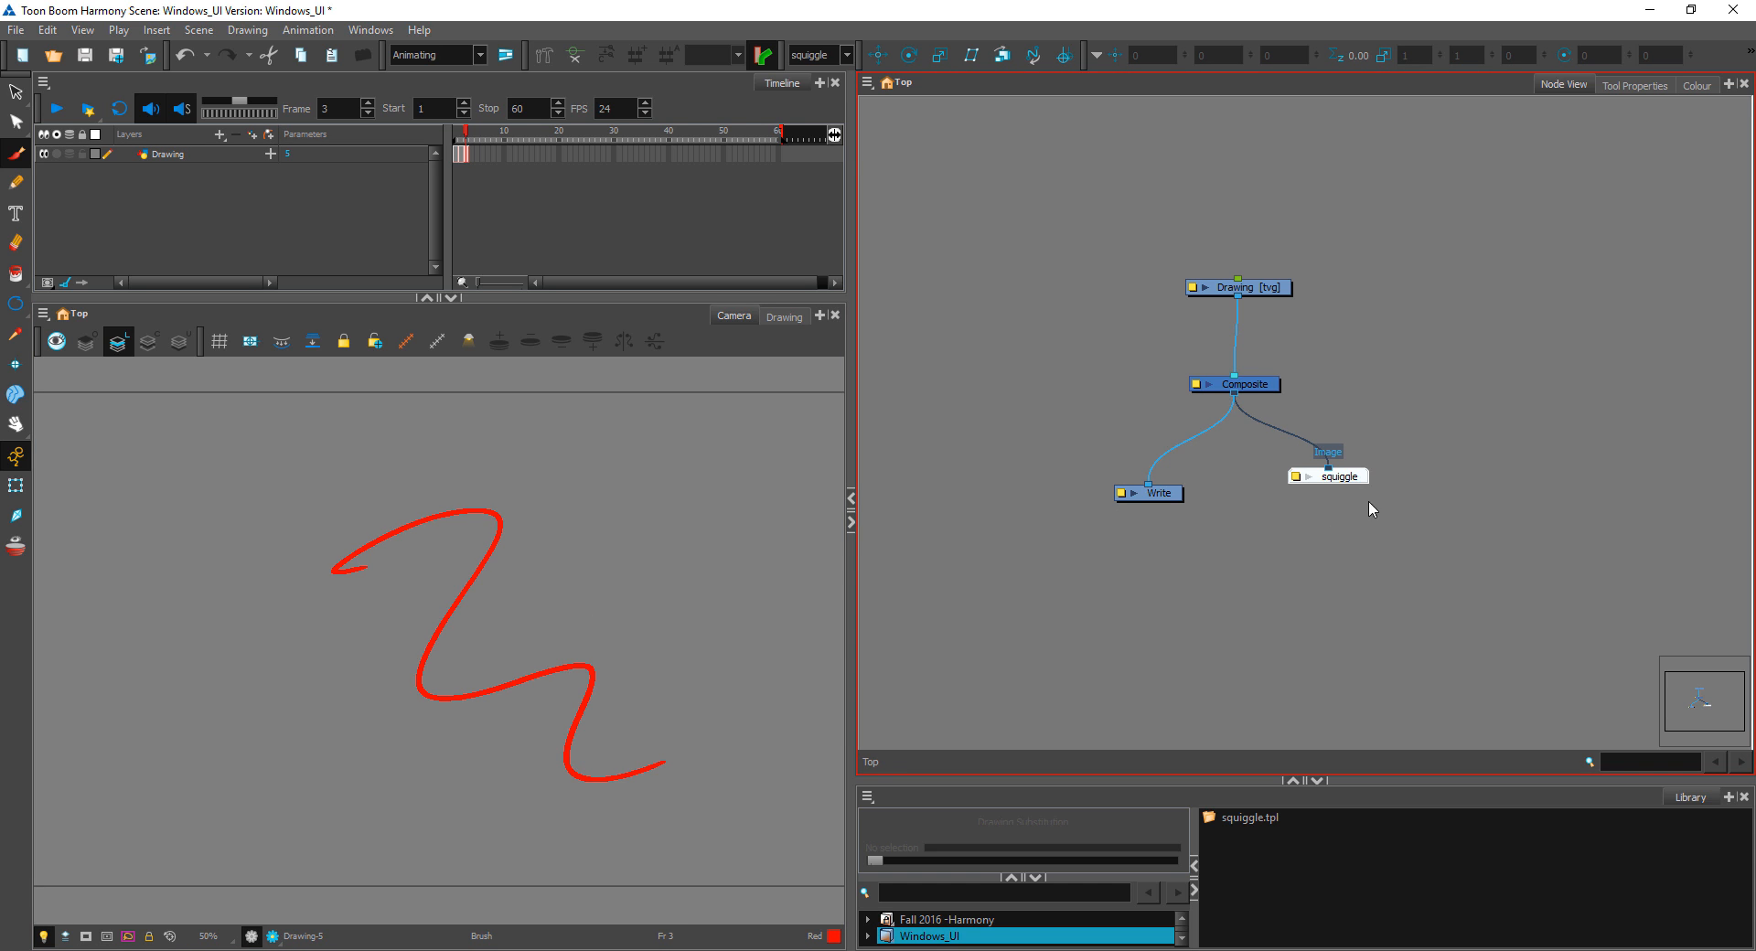
Step: Rearrange the Composite, Drawing and squiggle nodes, placing squiggle lower beside Write and Drawing well above Composite
click(1313, 408)
mouse_move(1256, 386)
mouse_down()
mouse_move(1242, 434)
mouse_move(1229, 392)
mouse_up()
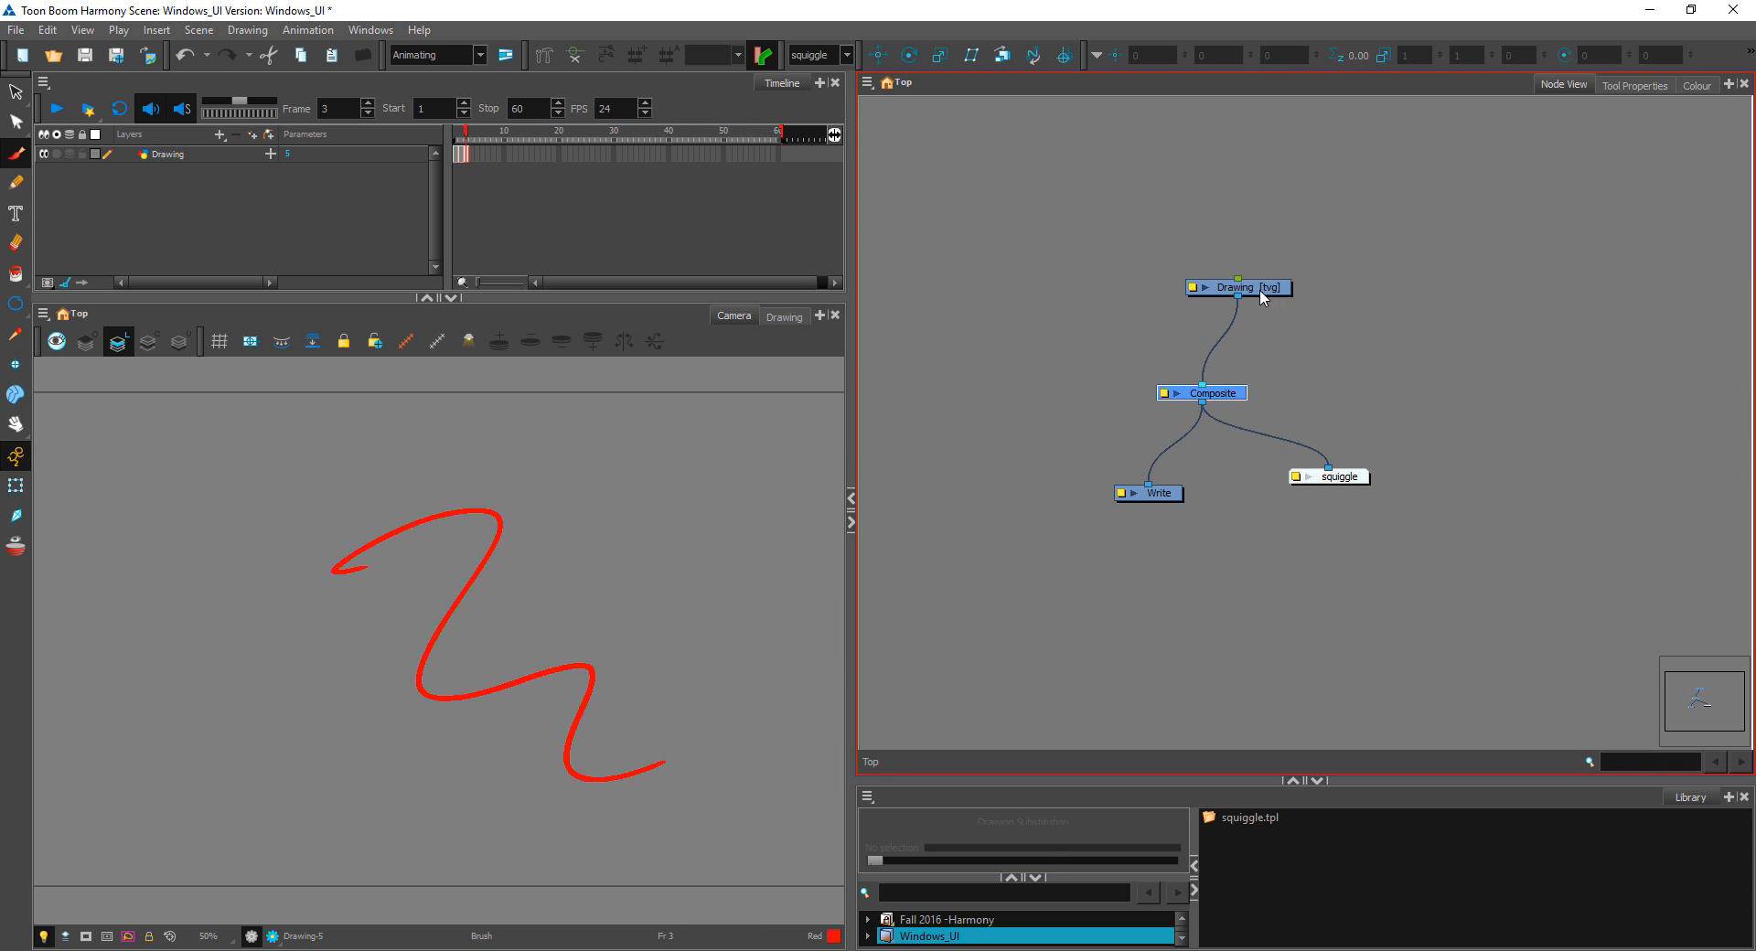
drag(1261, 290, 1224, 299)
mouse_move(1361, 477)
mouse_down()
mouse_move(1348, 508)
mouse_move(1312, 521)
mouse_up()
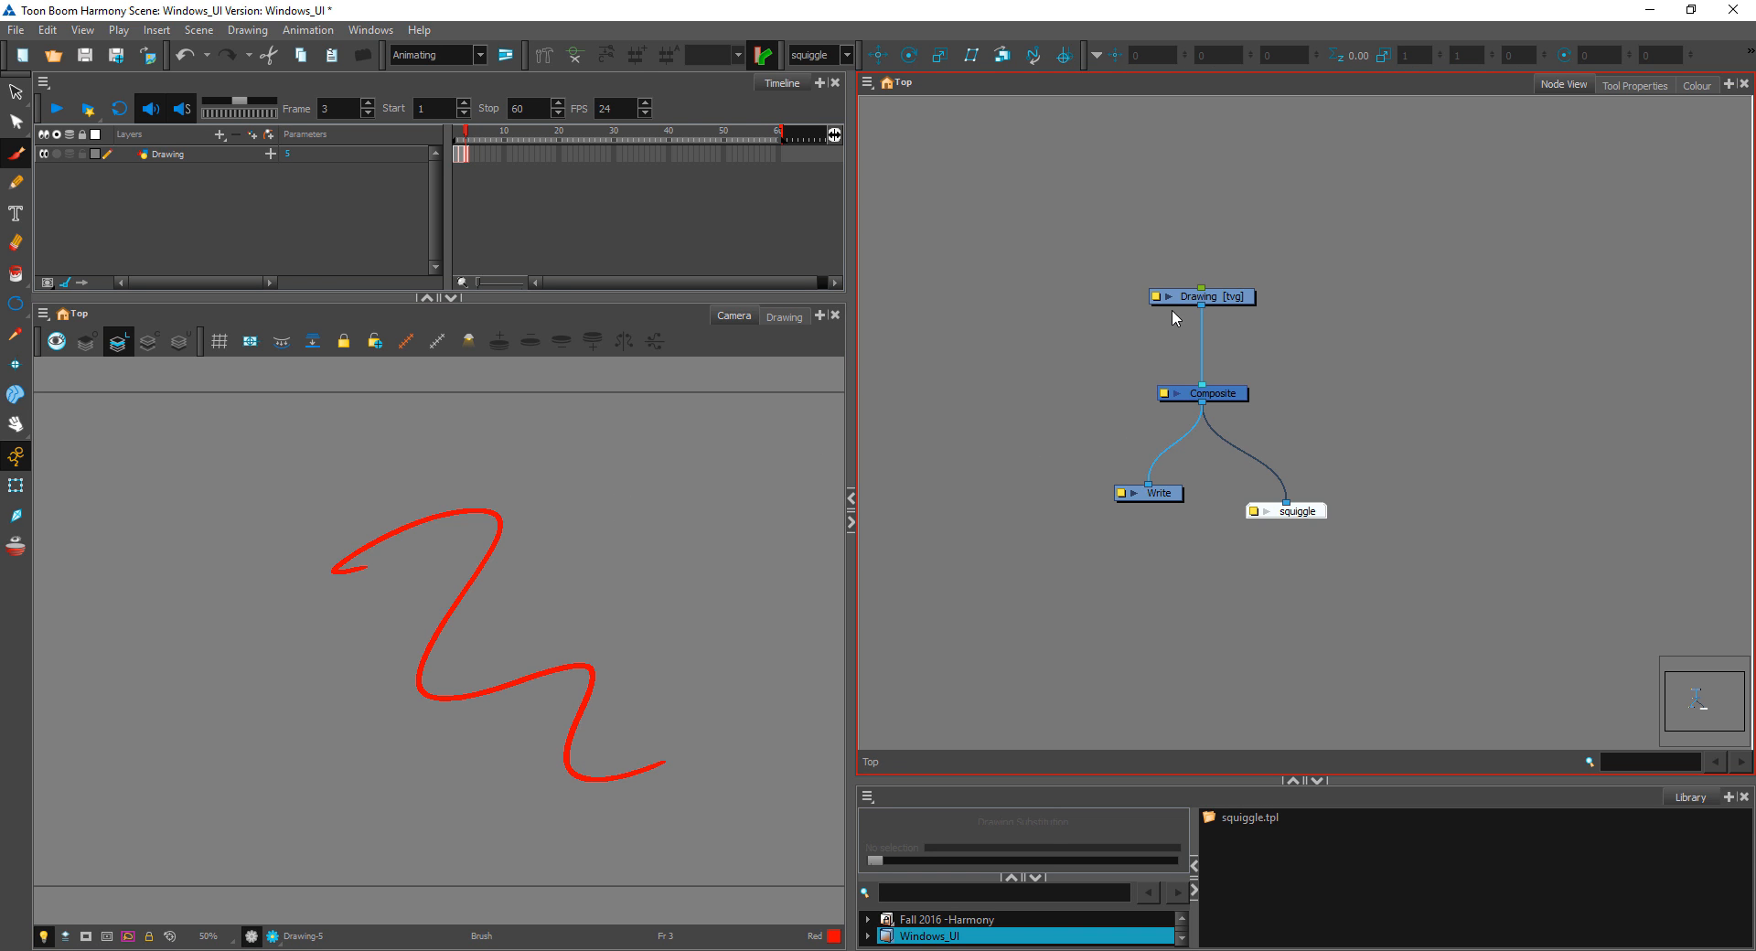
mouse_move(1239, 296)
mouse_down()
mouse_move(1243, 354)
mouse_move(1165, 277)
mouse_move(1228, 240)
mouse_move(1196, 254)
mouse_move(1257, 248)
mouse_up()
click(1390, 337)
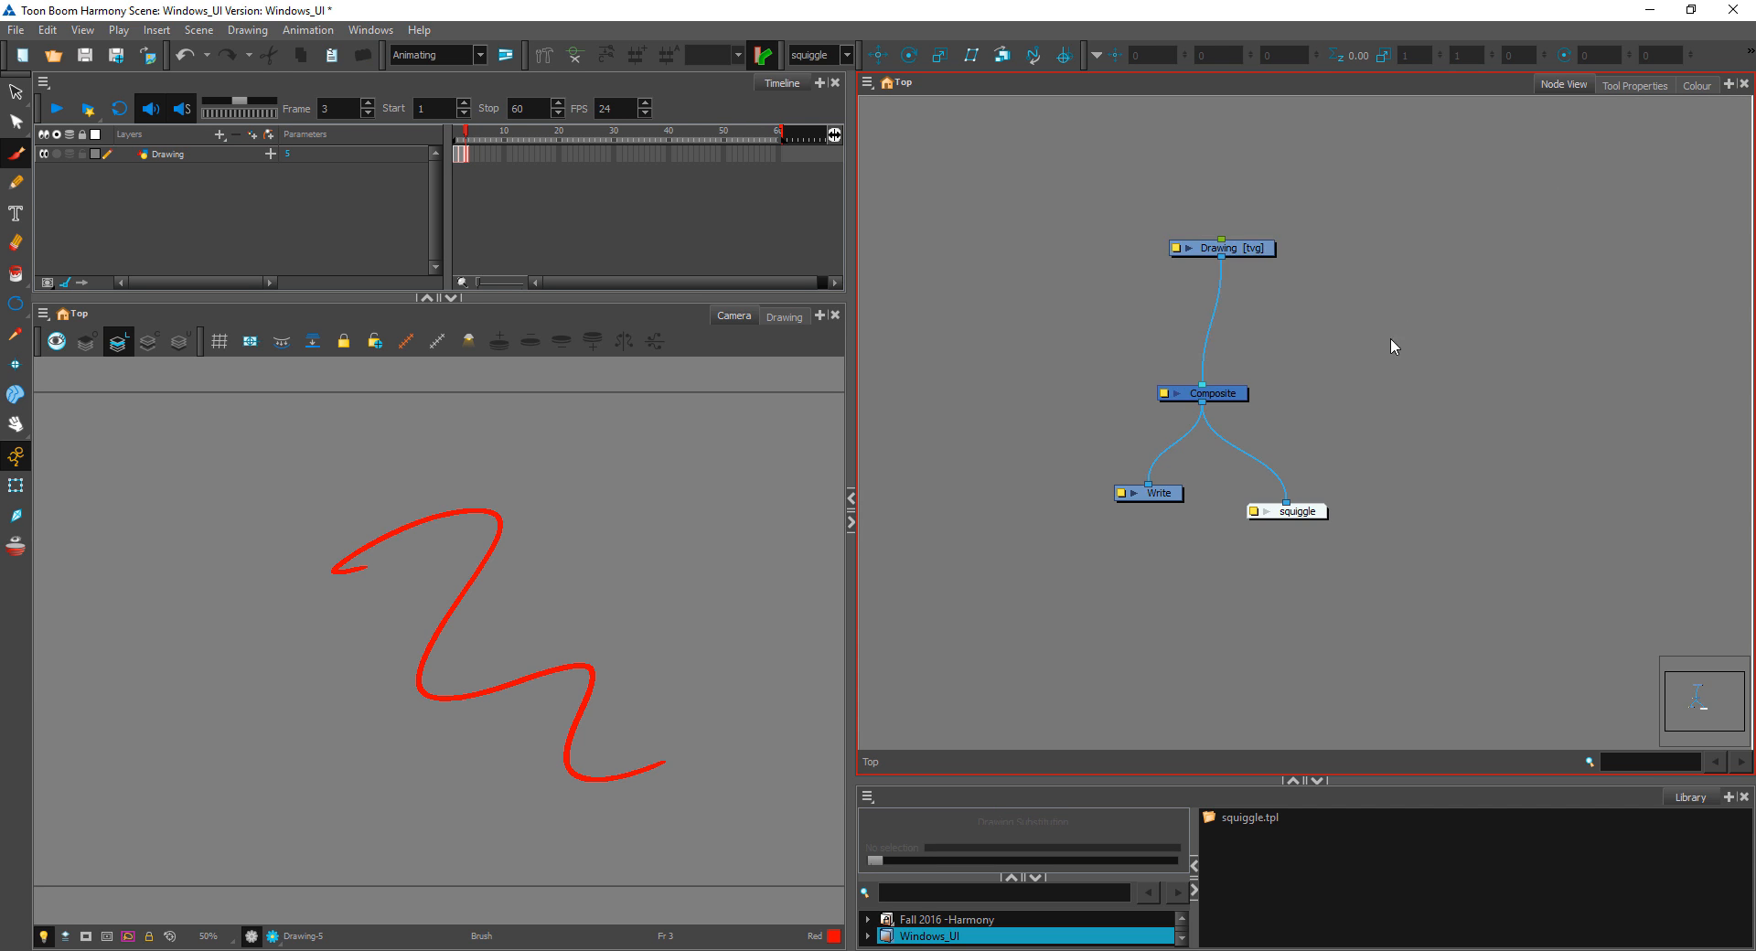
Step: Select all four nodes and examine the whole network at different magnifications in the Node View
scroll(1390, 340, down, 10)
drag(1426, 229, 1109, 647)
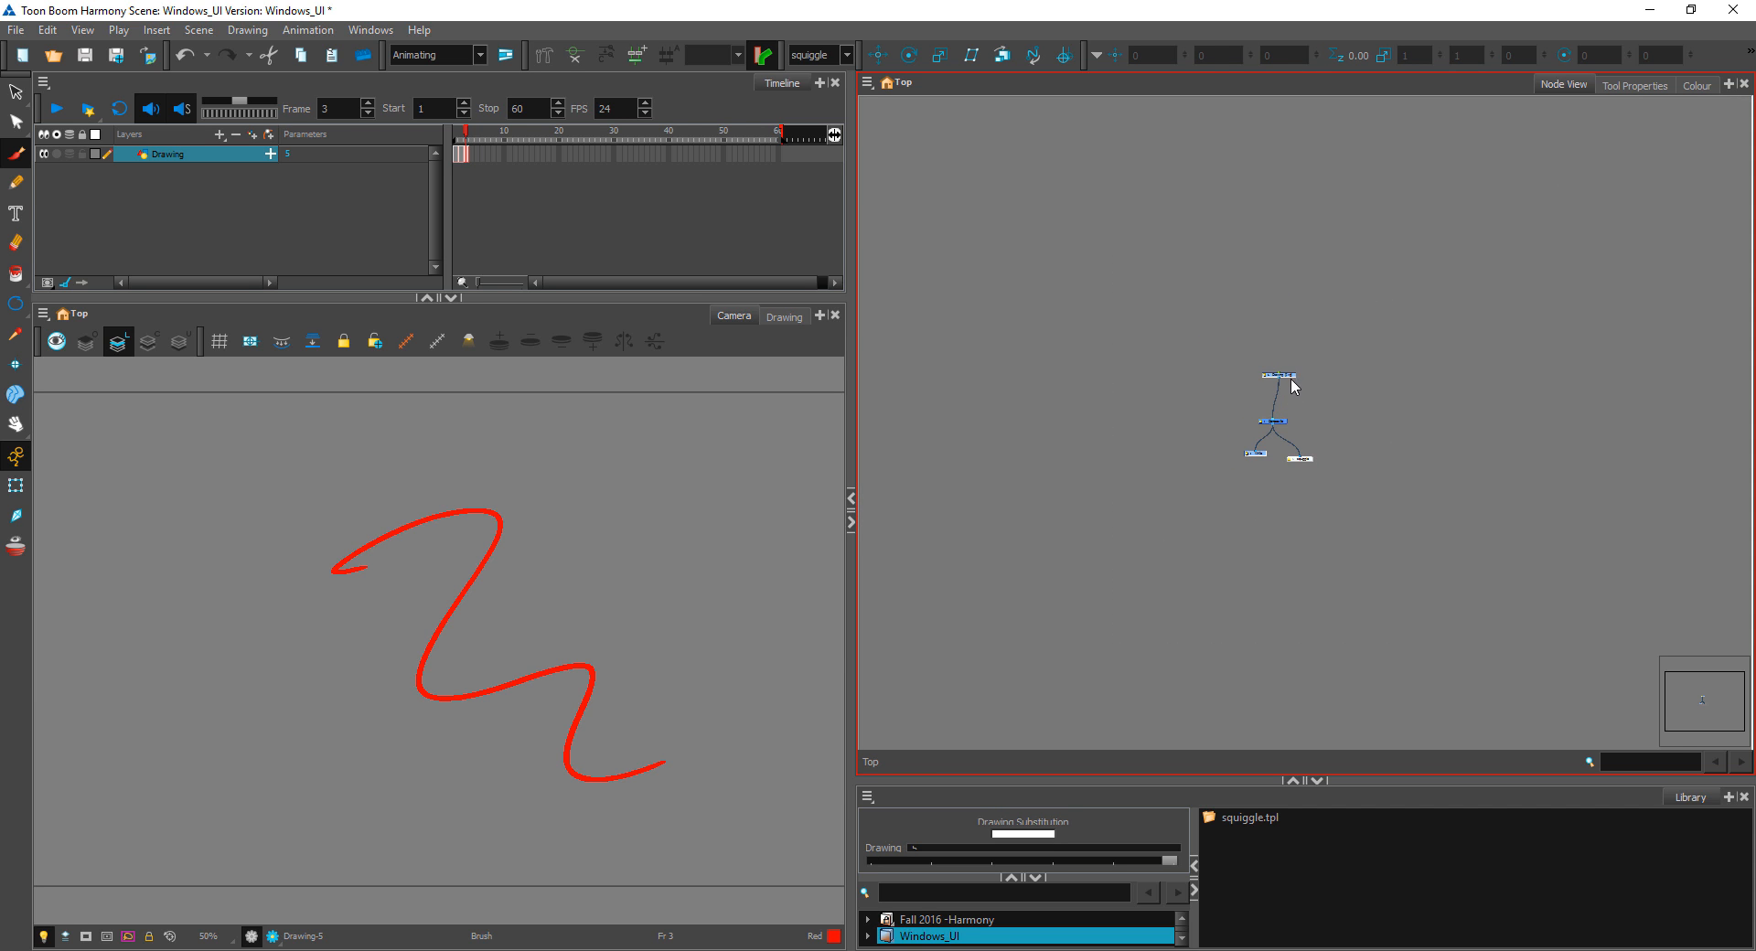
drag(1290, 375, 1208, 373)
scroll(1273, 414, up, 1)
scroll(1273, 414, up, 6)
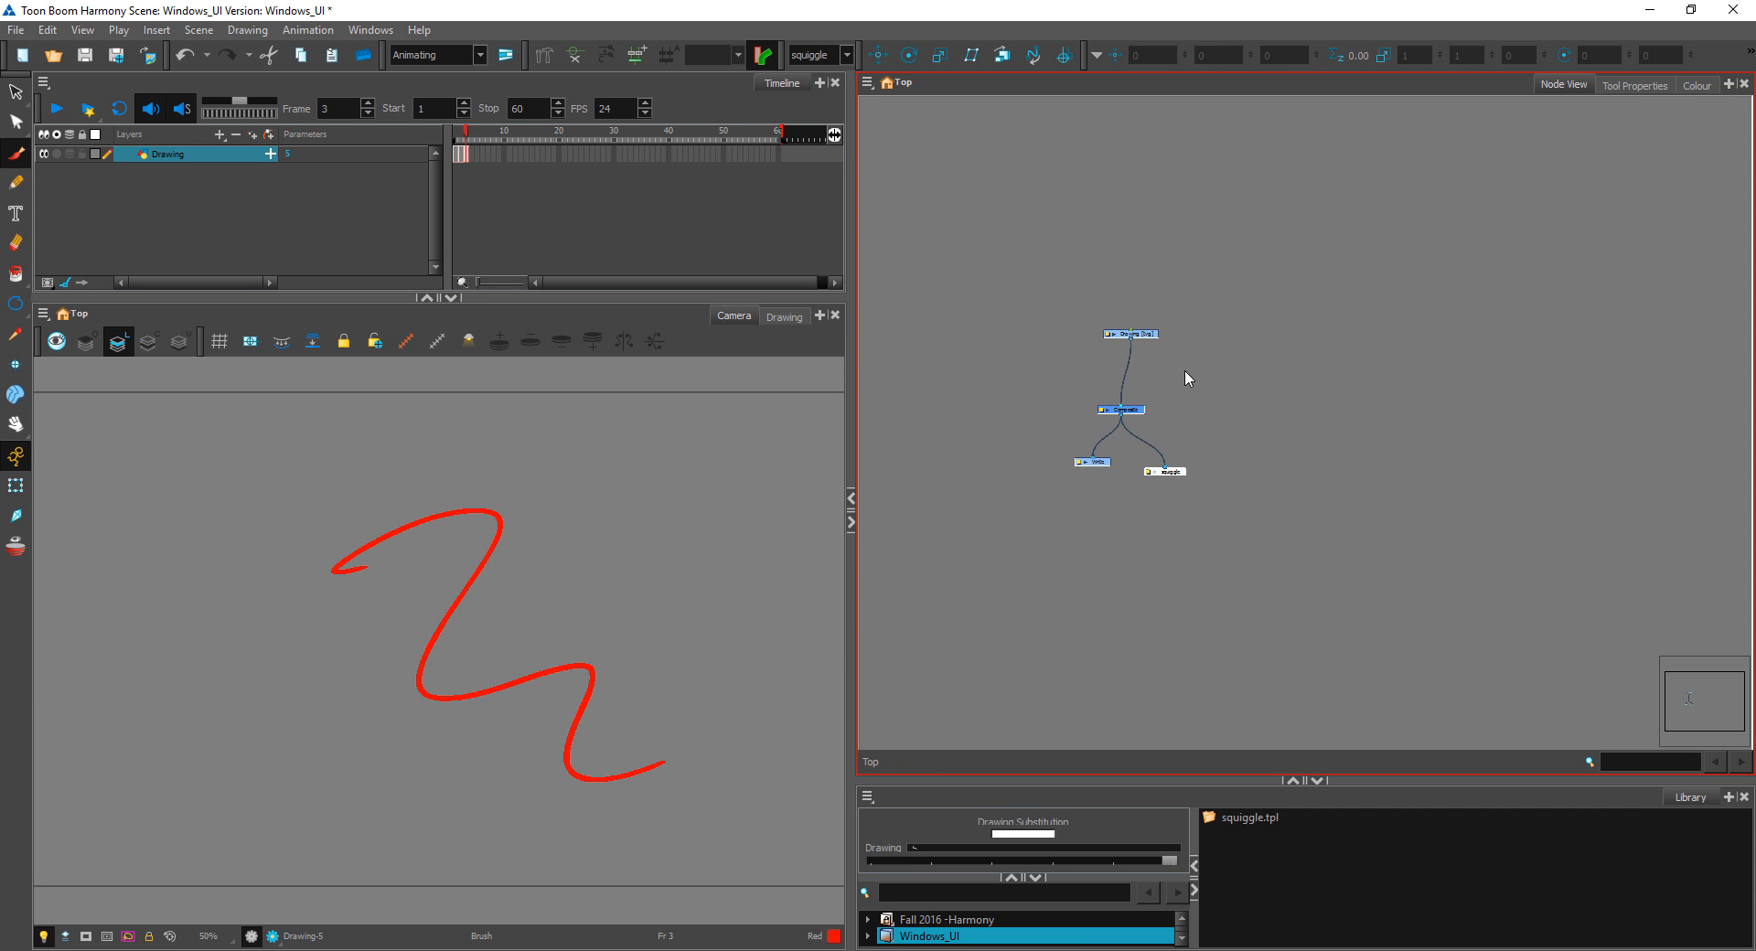
drag(1088, 389, 1327, 400)
scroll(1355, 346, up, 3)
scroll(1148, 214, down, 1)
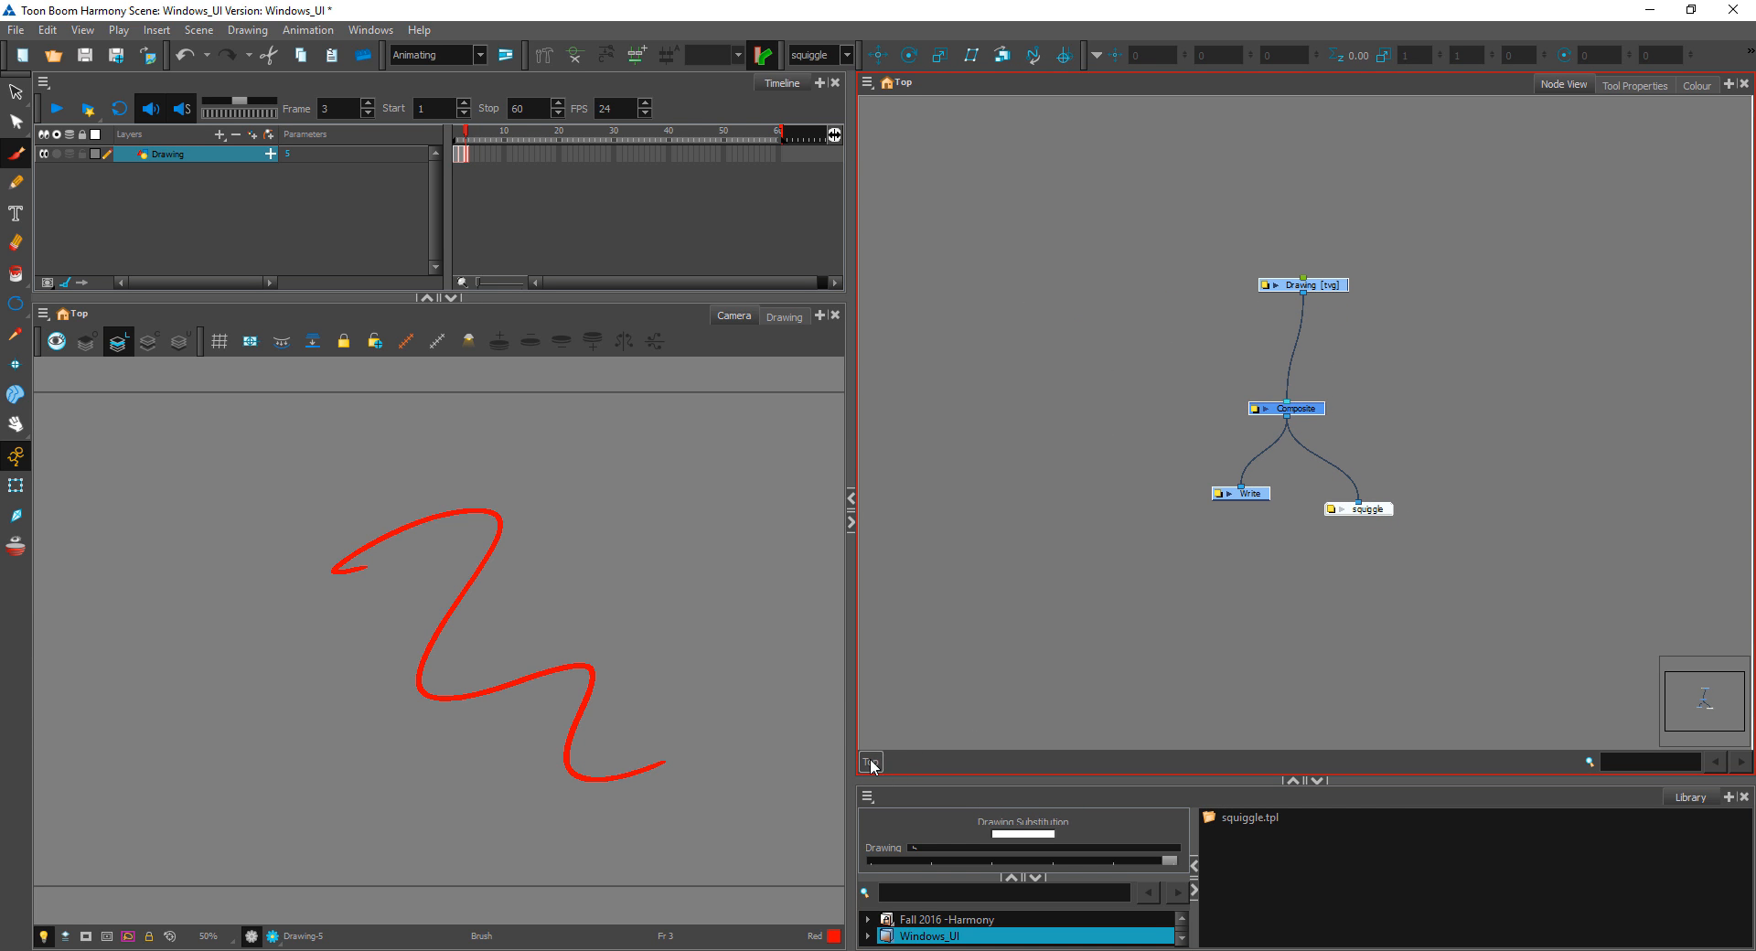
click(1415, 359)
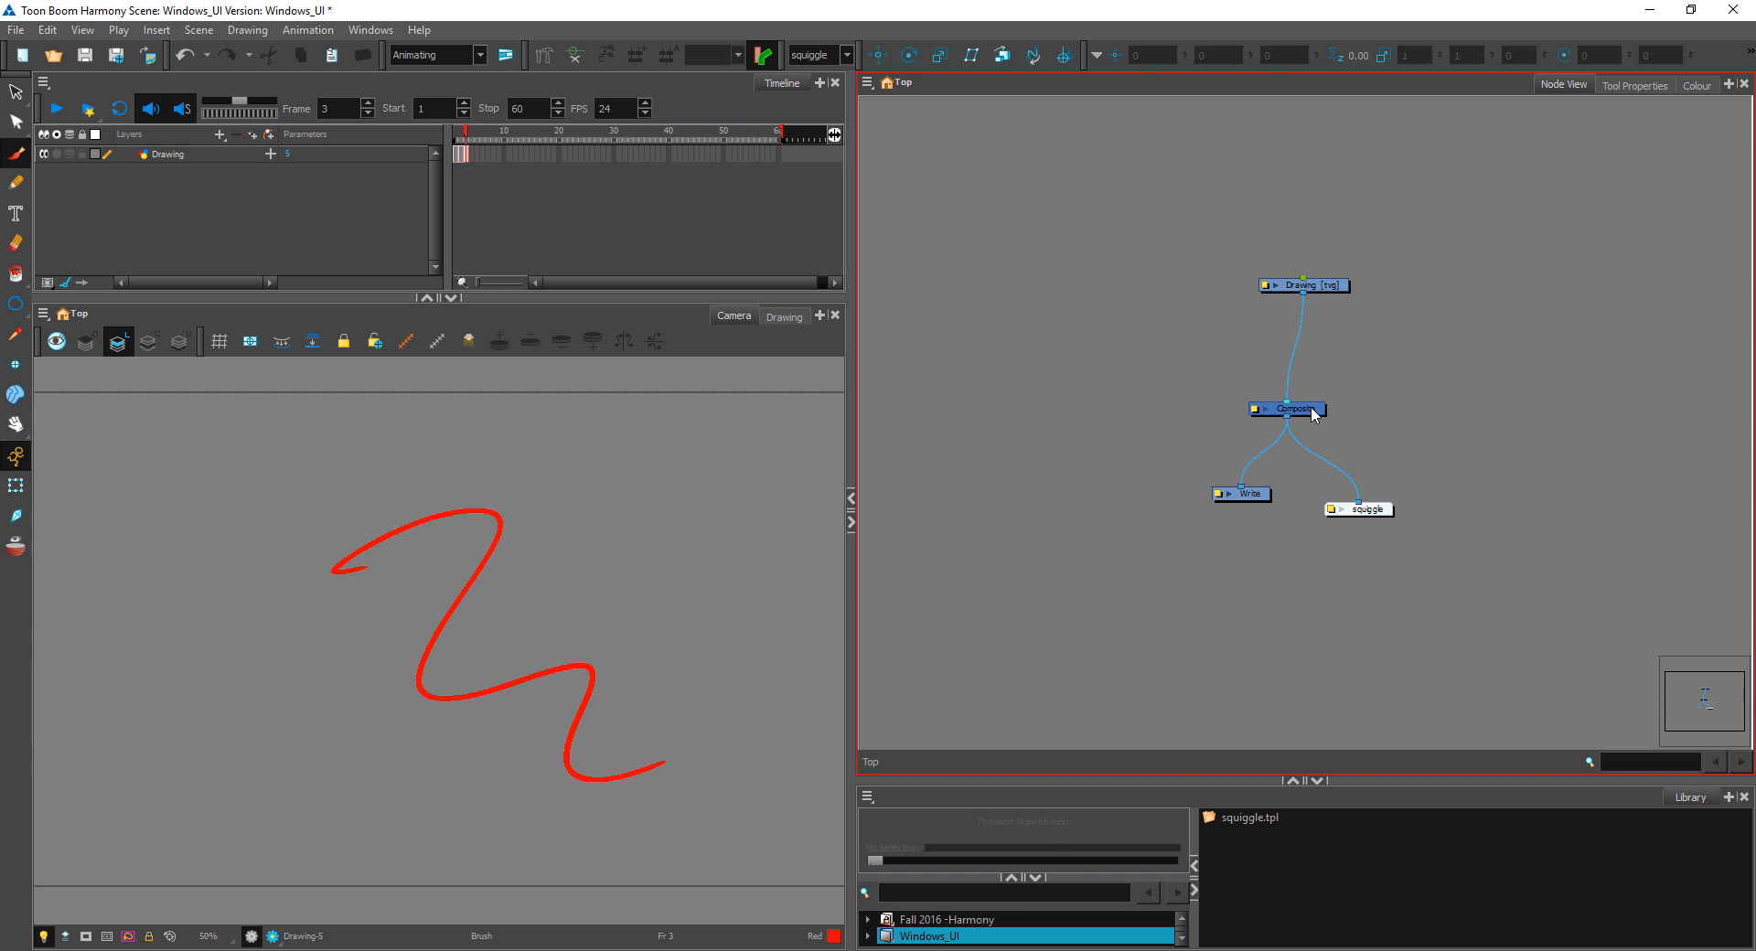
Step: Reposition Drawing and Composite closer together and move Write outward, opposite the squiggle node
drag(1315, 408, 1320, 363)
drag(1345, 286, 1304, 316)
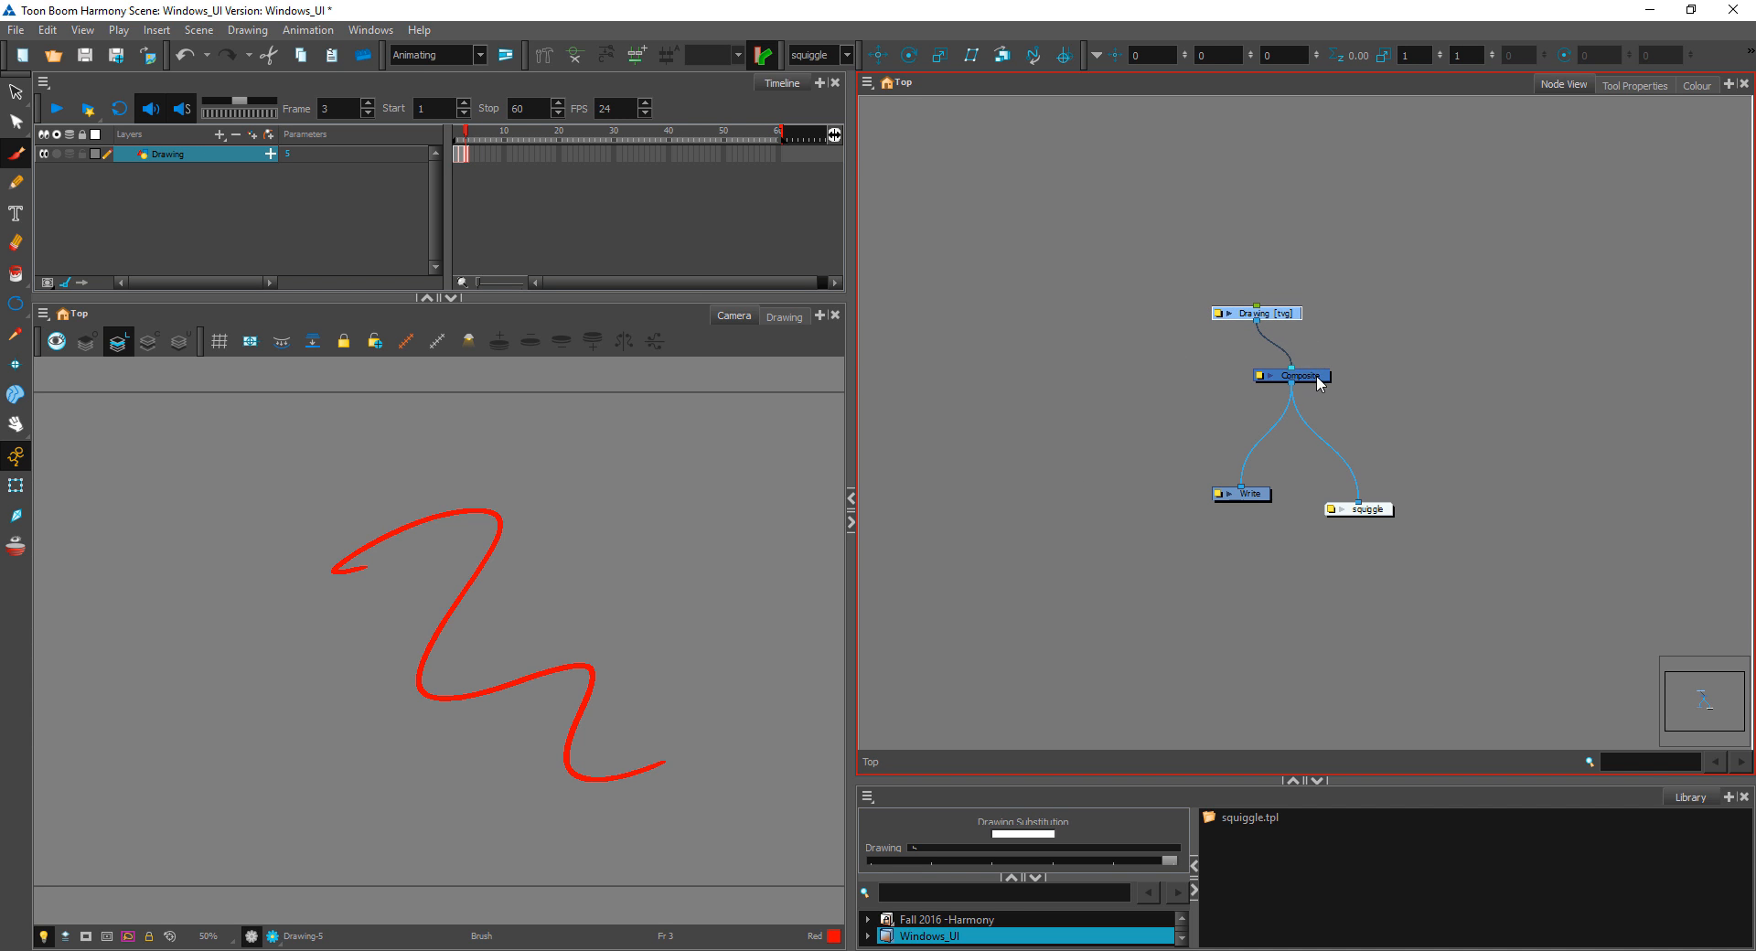
mouse_move(1318, 381)
mouse_down()
mouse_move(1276, 433)
mouse_move(1319, 407)
mouse_move(1267, 407)
mouse_up()
scroll(1319, 416, up, 2)
scroll(1315, 417, down, 1)
click(1242, 508)
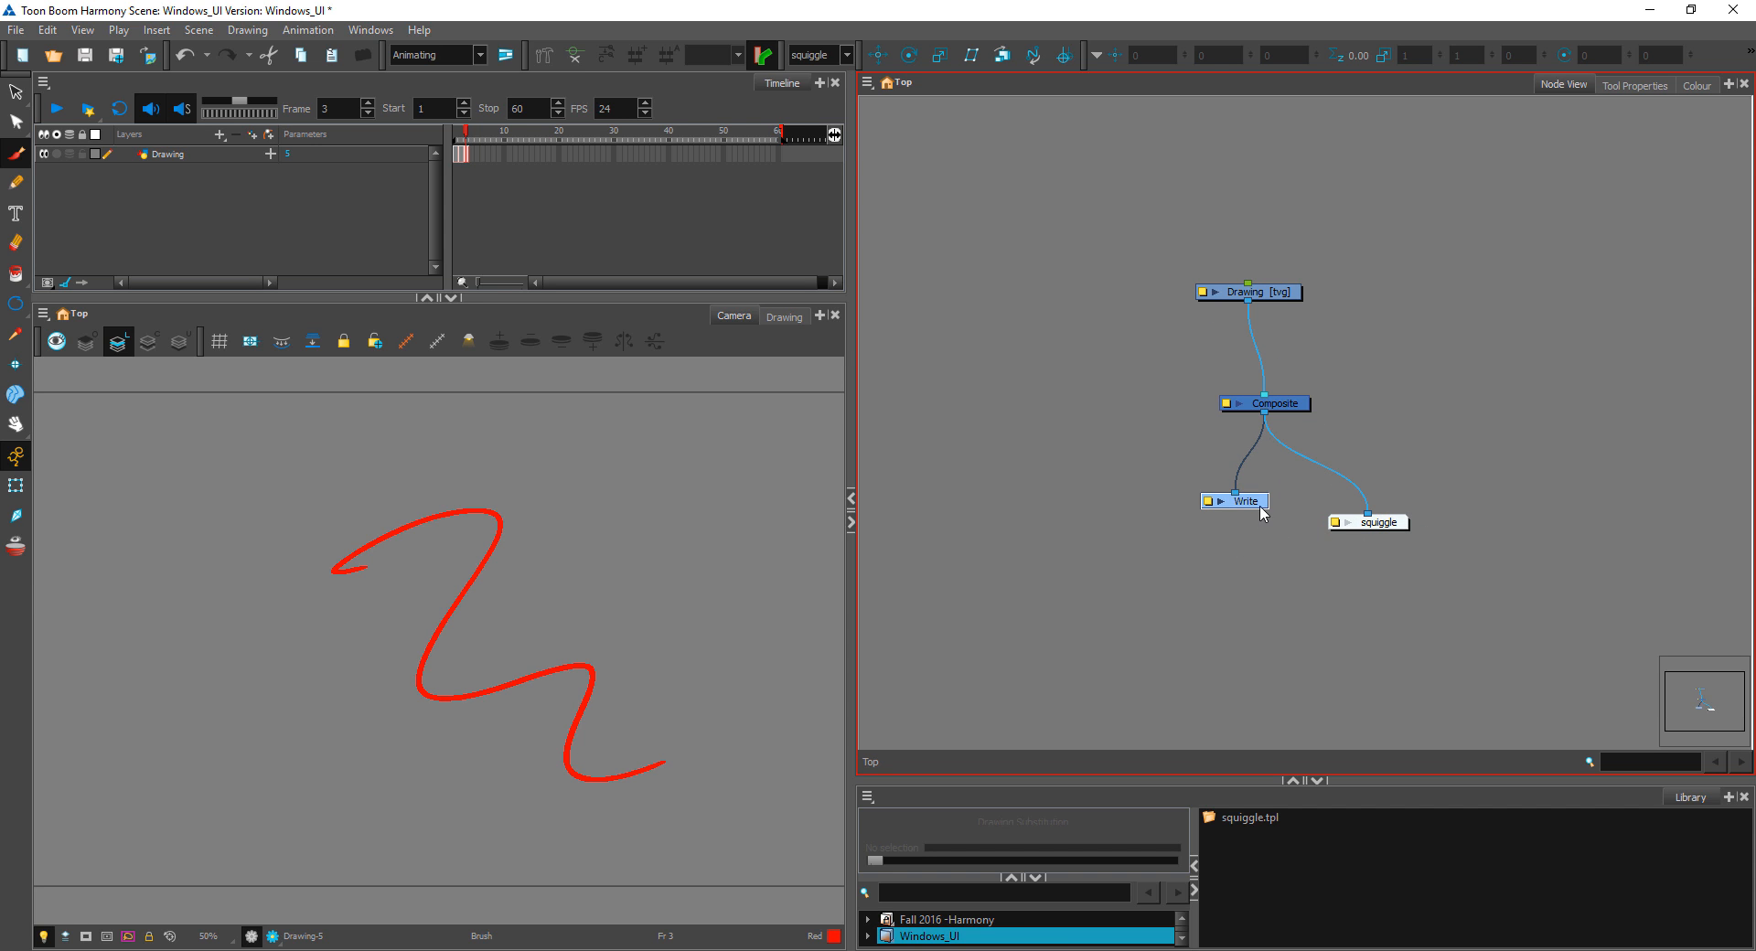
drag(1259, 507, 1225, 525)
click(1366, 381)
scroll(1344, 315, up, 1)
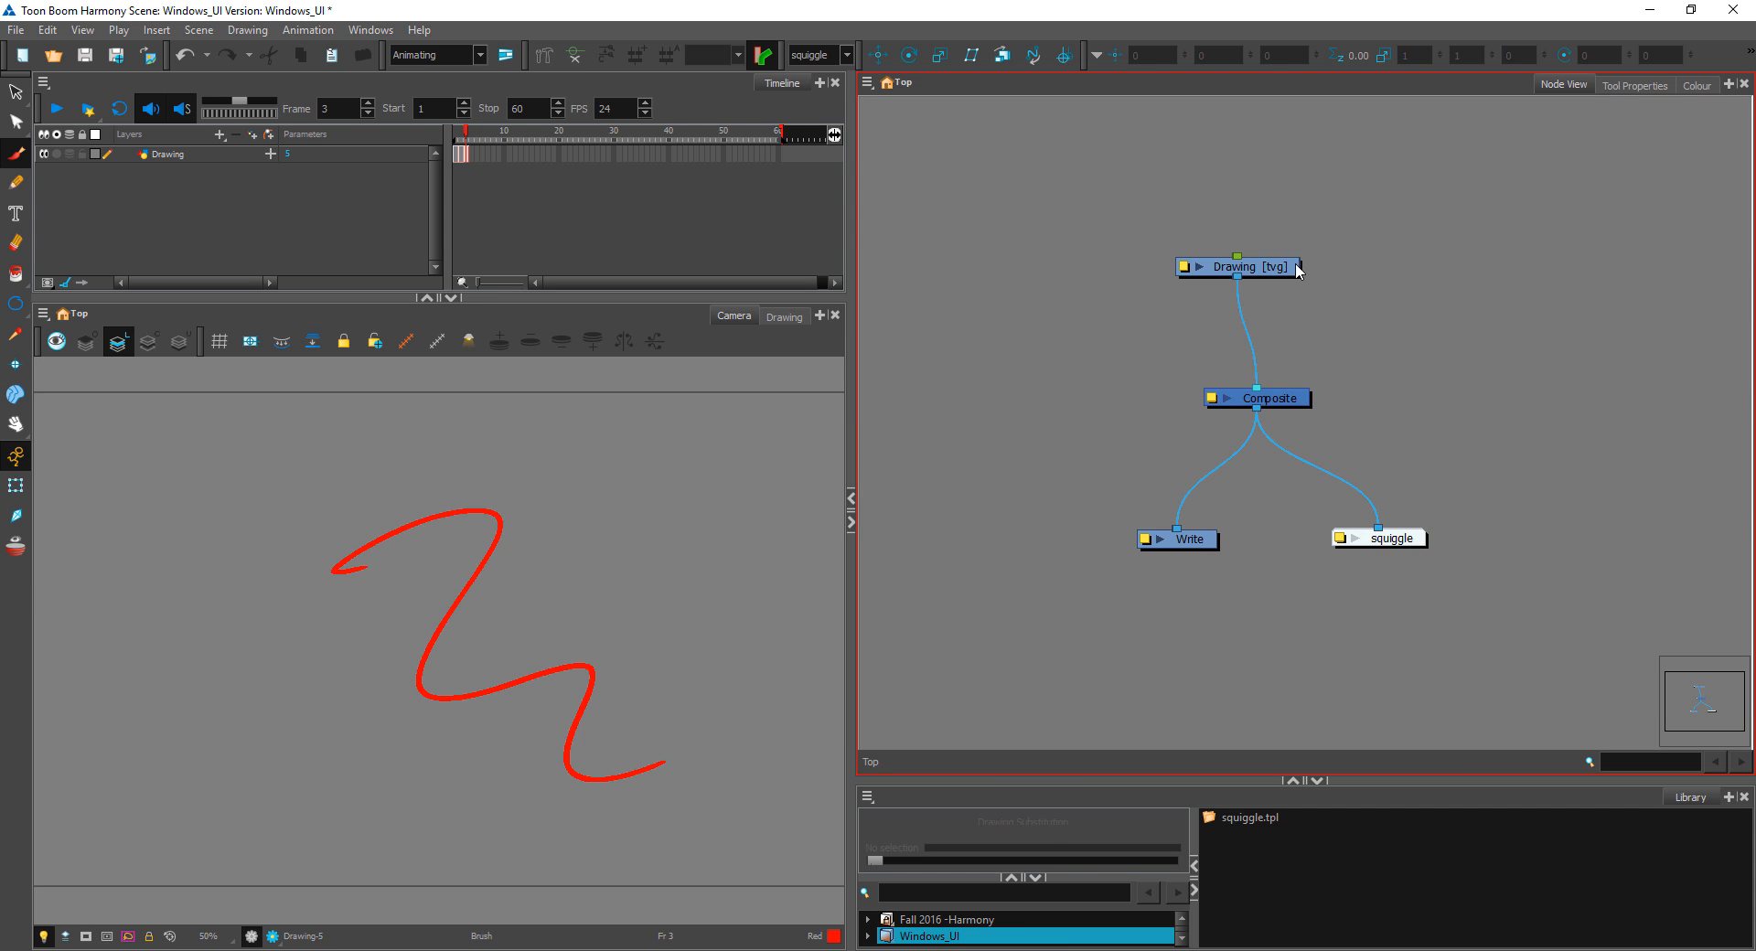
Step: Move the Drawing node to the upper left of Composite and lower Composite toward the Write and squiggle nodes
mouse_move(1297, 268)
mouse_down()
mouse_move(1338, 308)
mouse_move(1189, 265)
mouse_up()
mouse_move(1039, 224)
mouse_down()
mouse_move(1284, 243)
mouse_move(1255, 357)
mouse_up()
drag(1325, 226, 1508, 293)
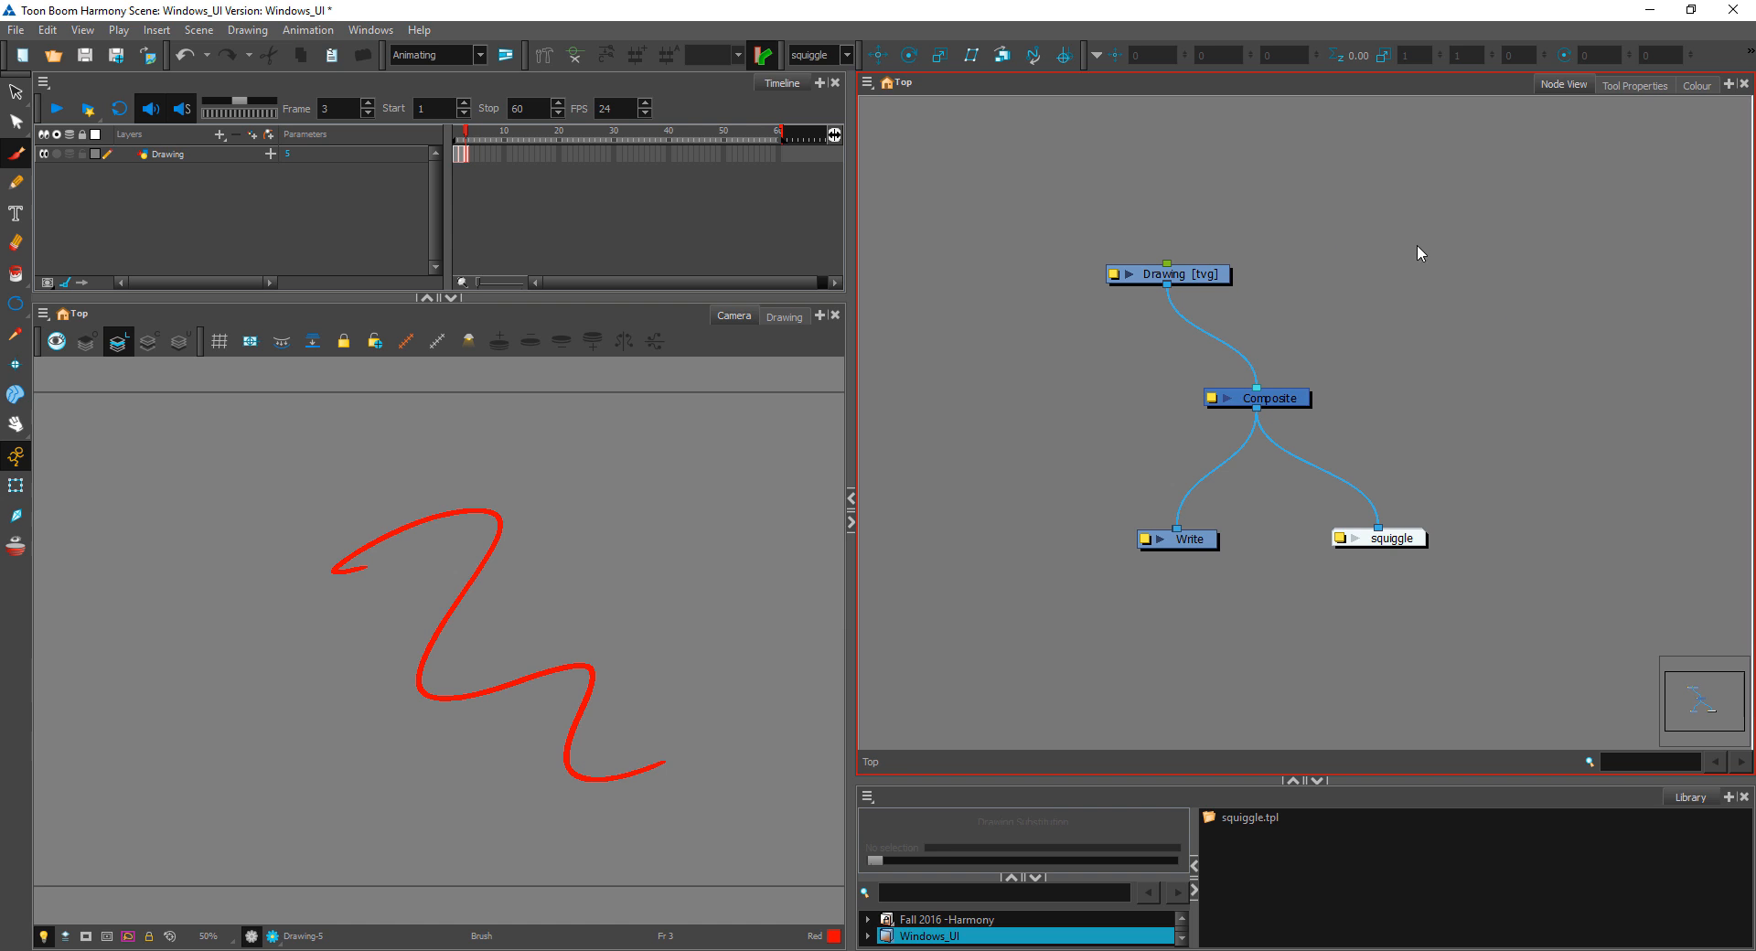
drag(1287, 404, 1265, 430)
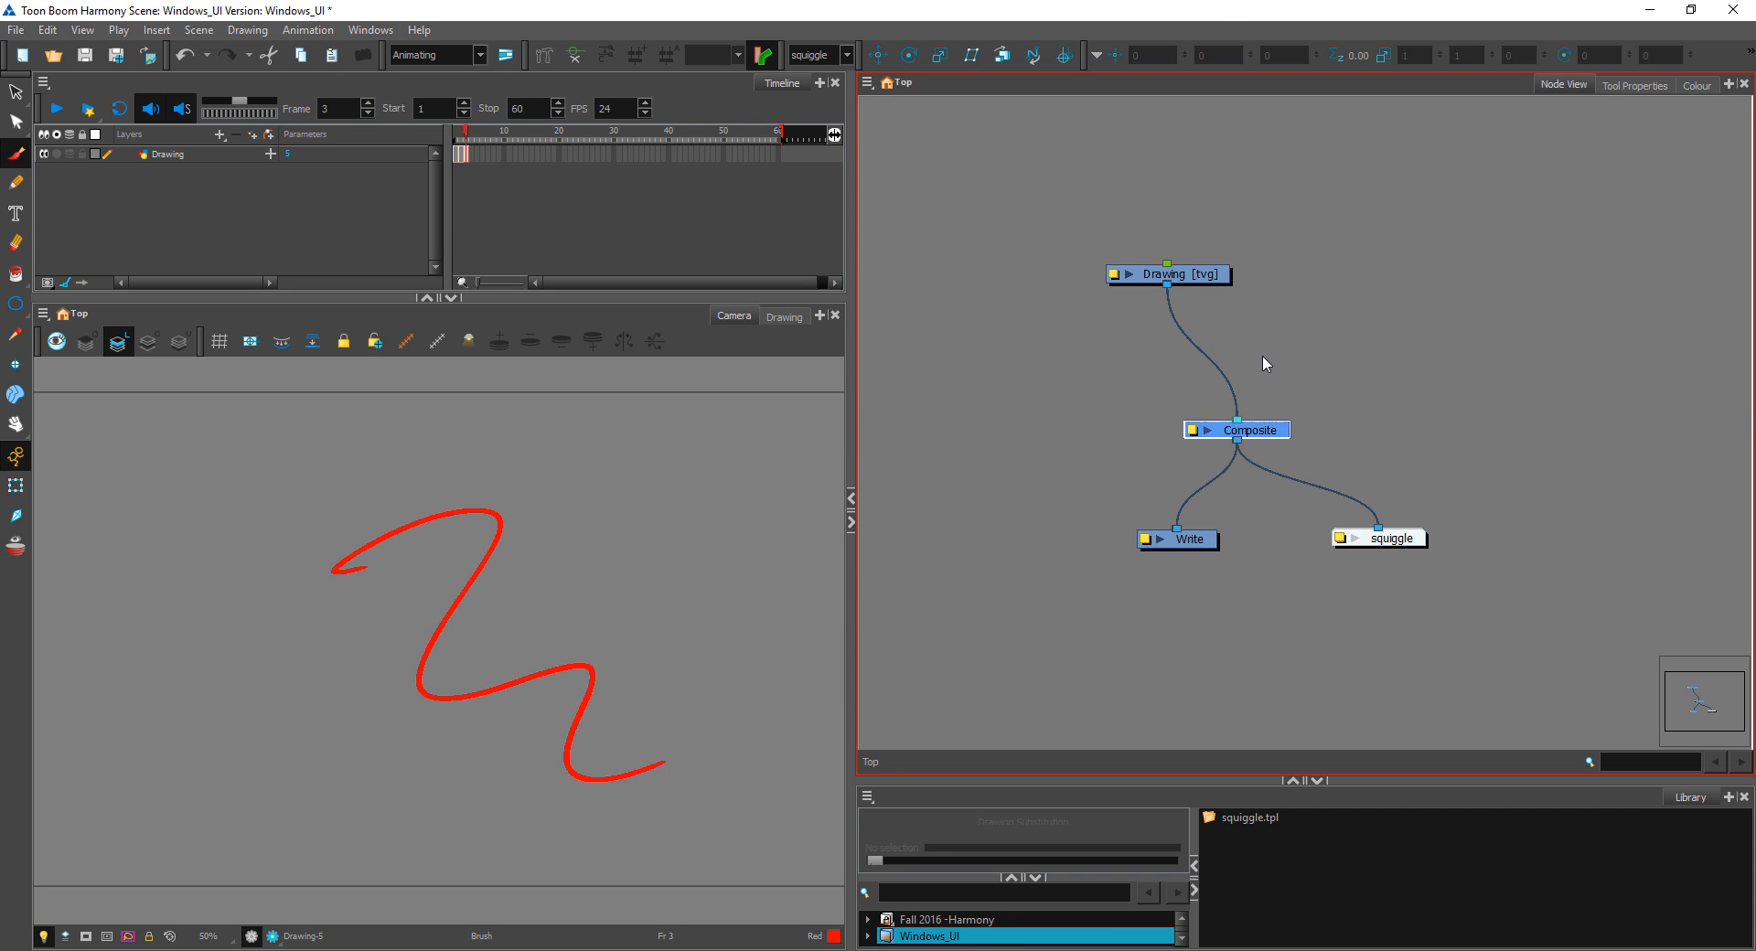
mouse_move(1221, 274)
mouse_down()
mouse_move(1133, 323)
mouse_move(1151, 322)
mouse_up()
click(1332, 346)
click(1142, 328)
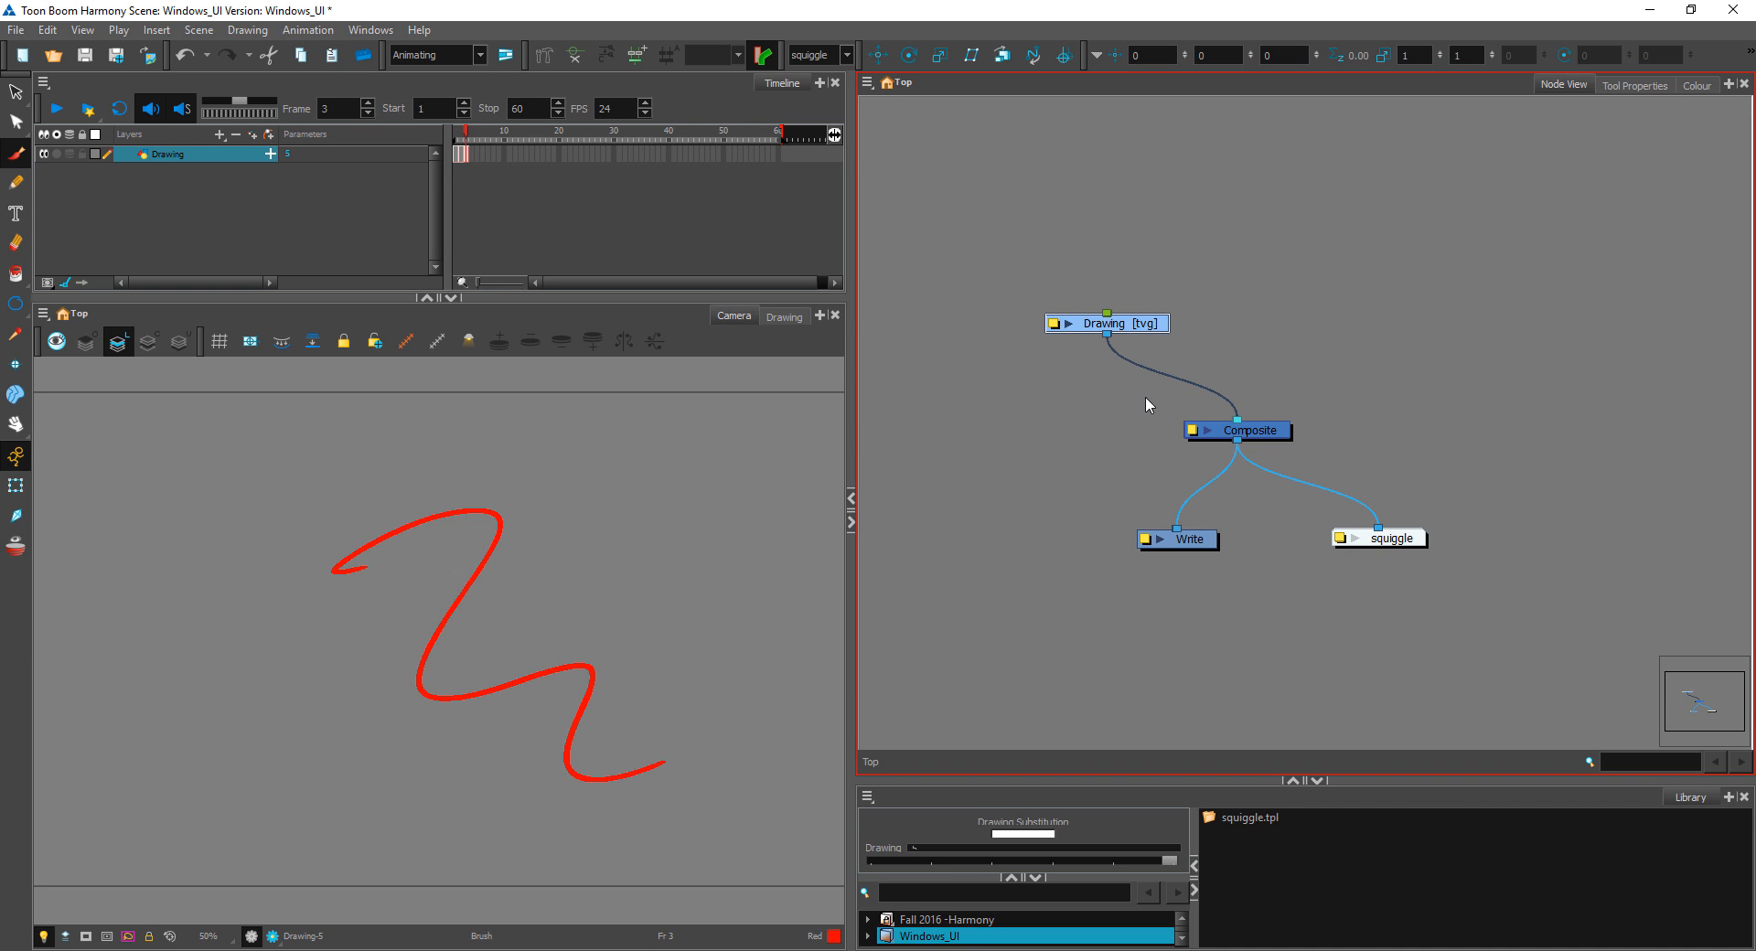
Step: Nudge the Drawing node slightly down and the Composite node slightly toward Write
click(1244, 296)
scroll(1125, 326, down, 3)
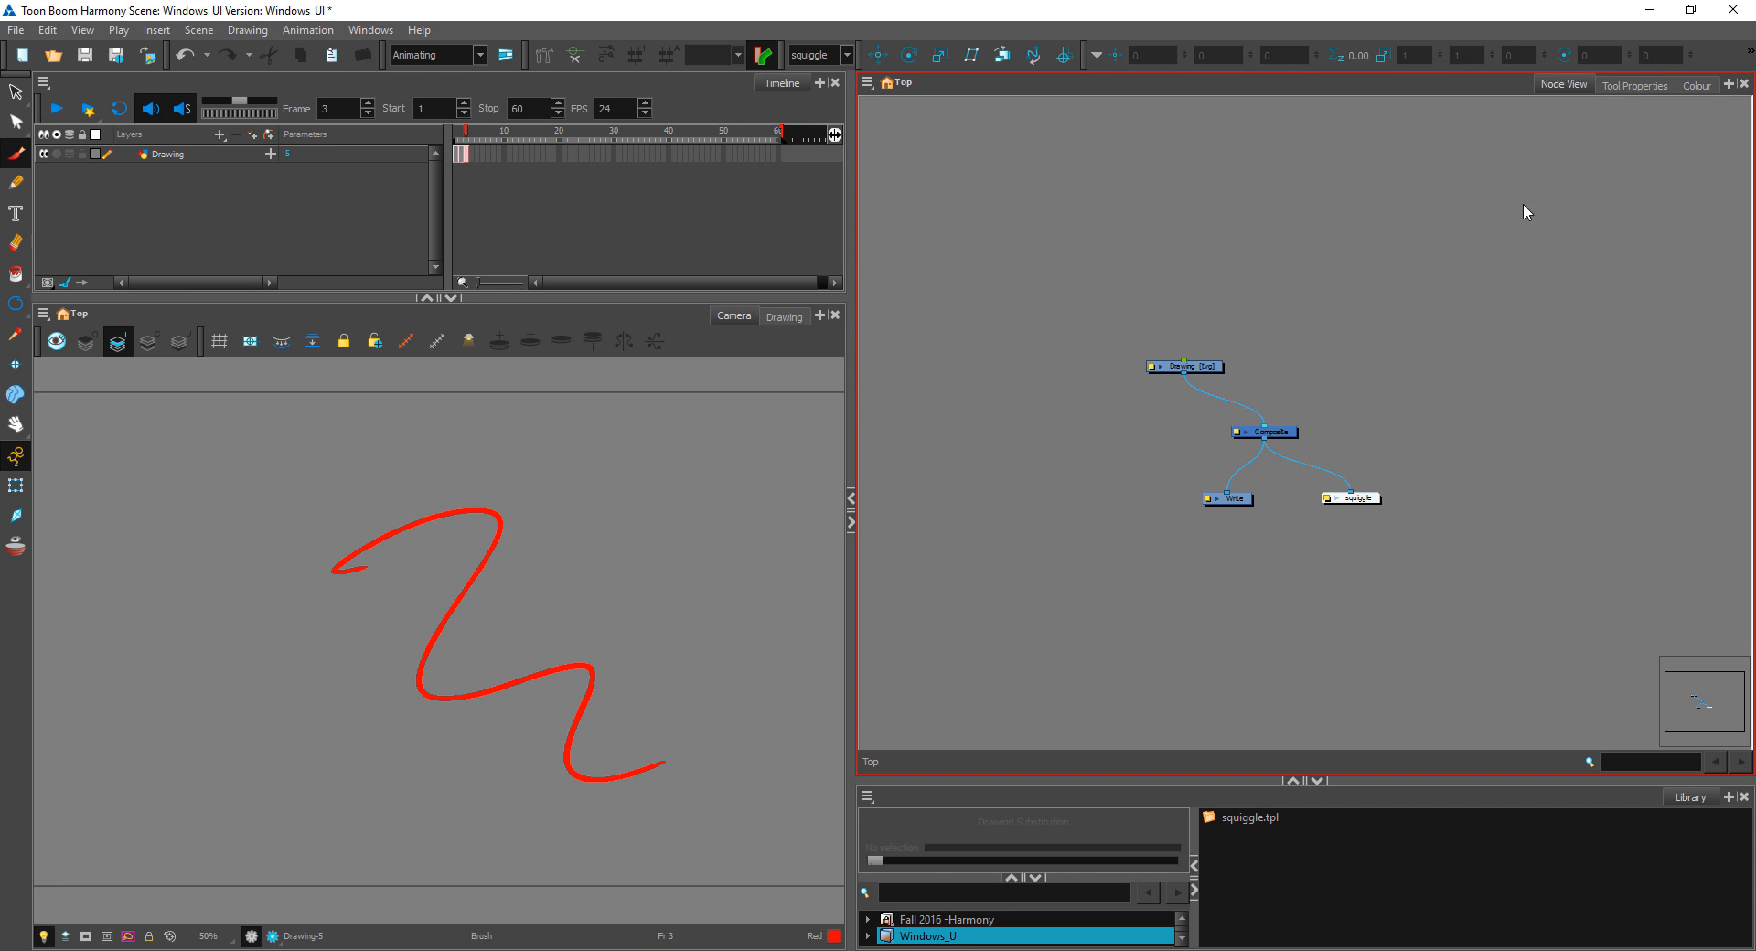
drag(1523, 203, 1125, 569)
click(1125, 582)
drag(1212, 362, 1212, 370)
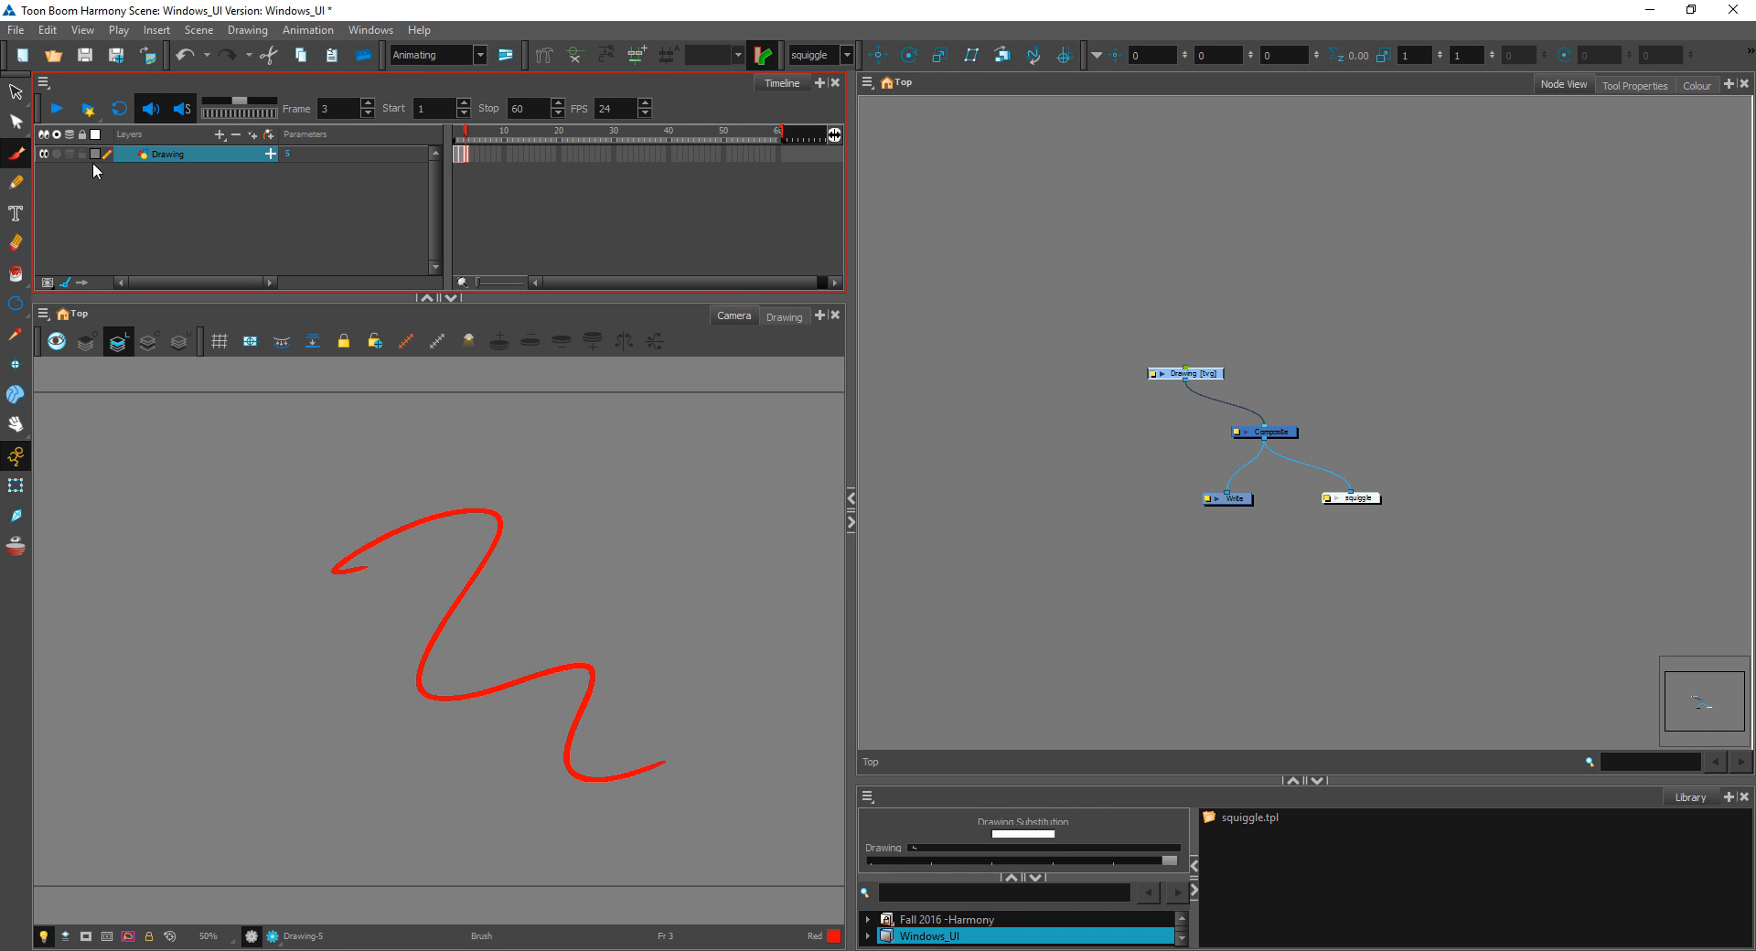
click(1277, 278)
drag(1282, 436, 1269, 441)
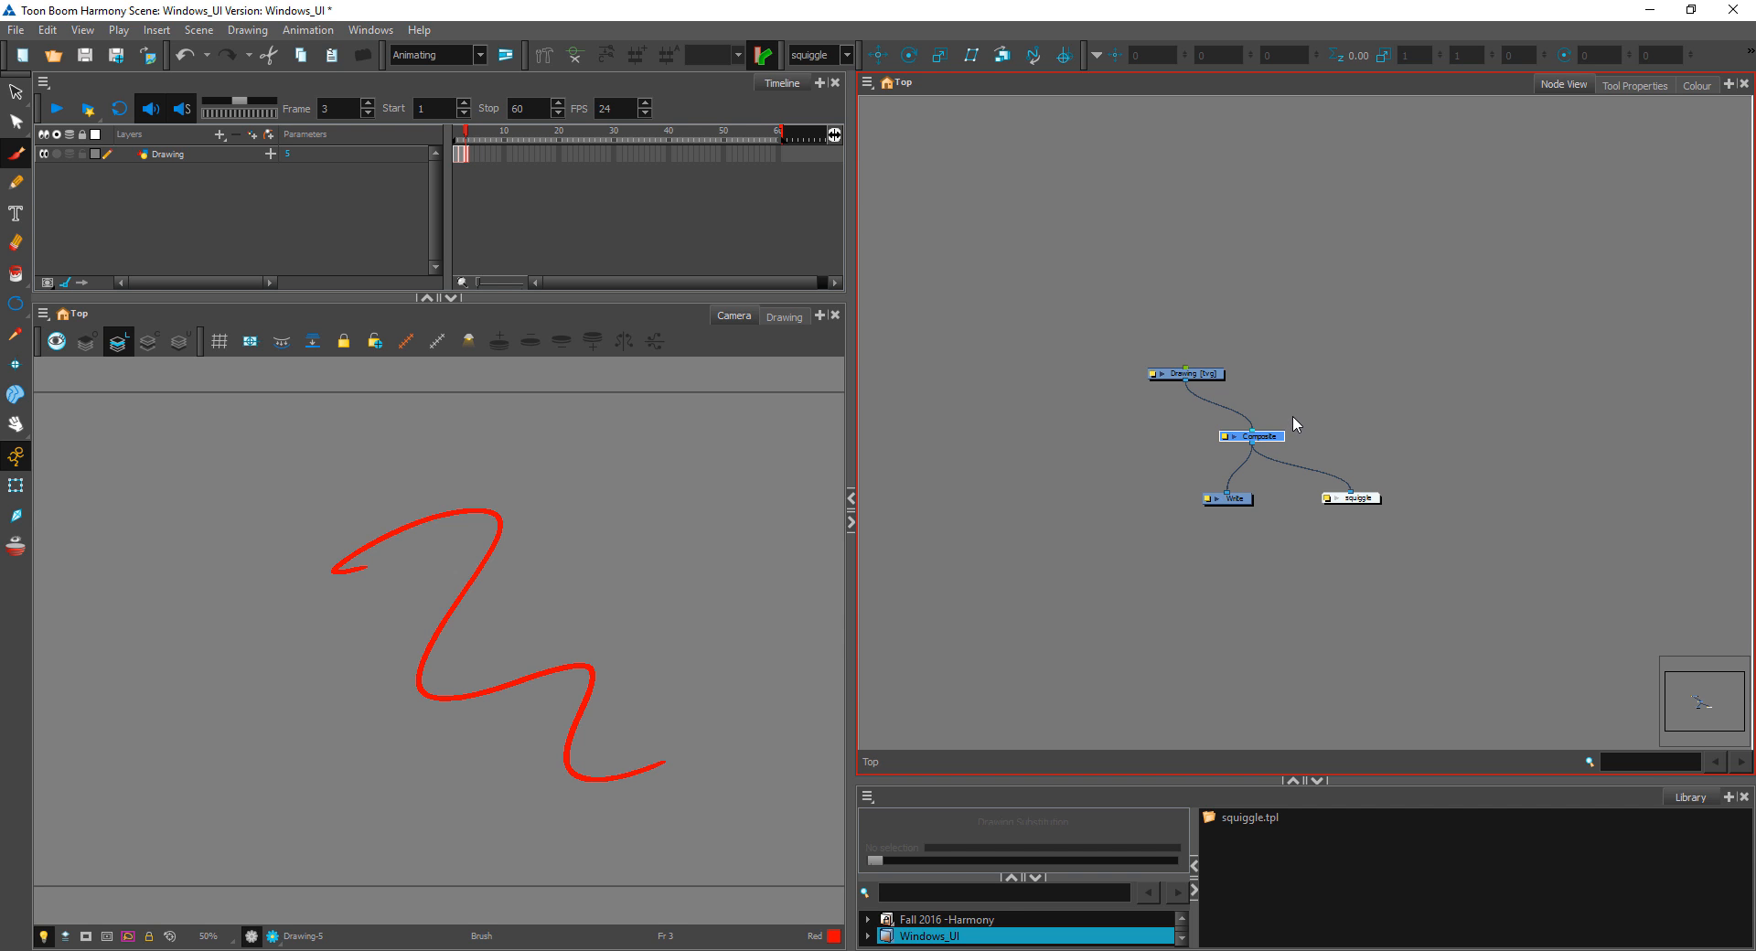
Step: Add a vector drawing layer named box and connect its node to the Composite, placing it above and to the right
key(ctrl+r)
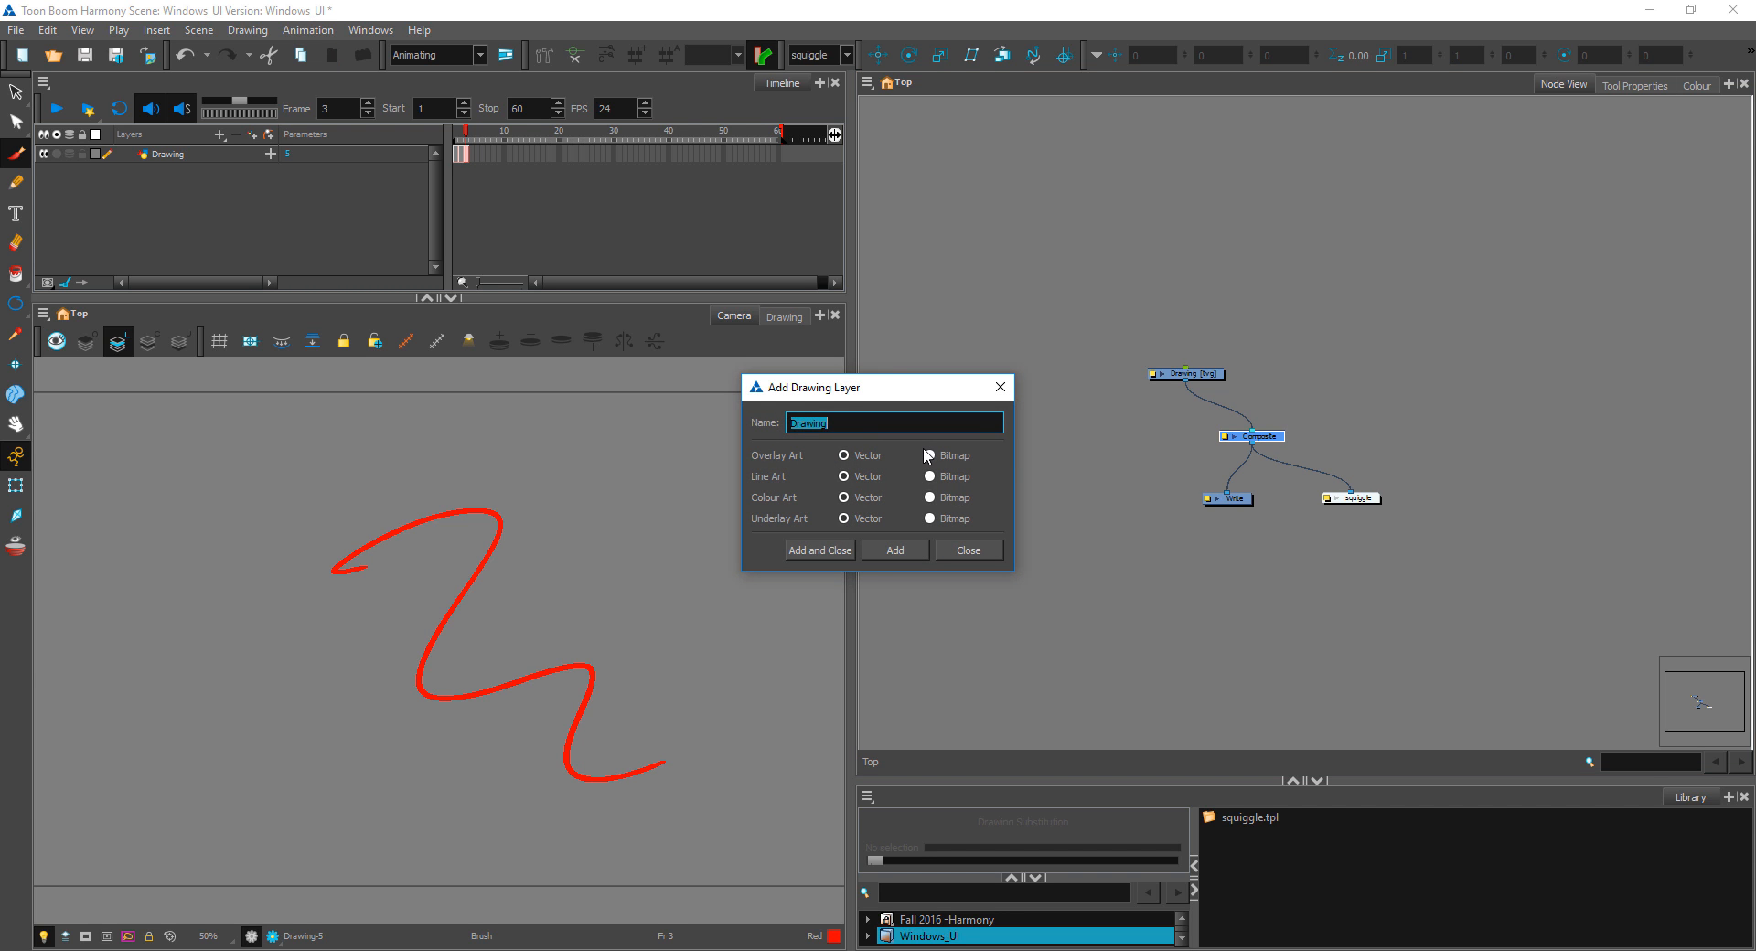
text(box)
key(Return)
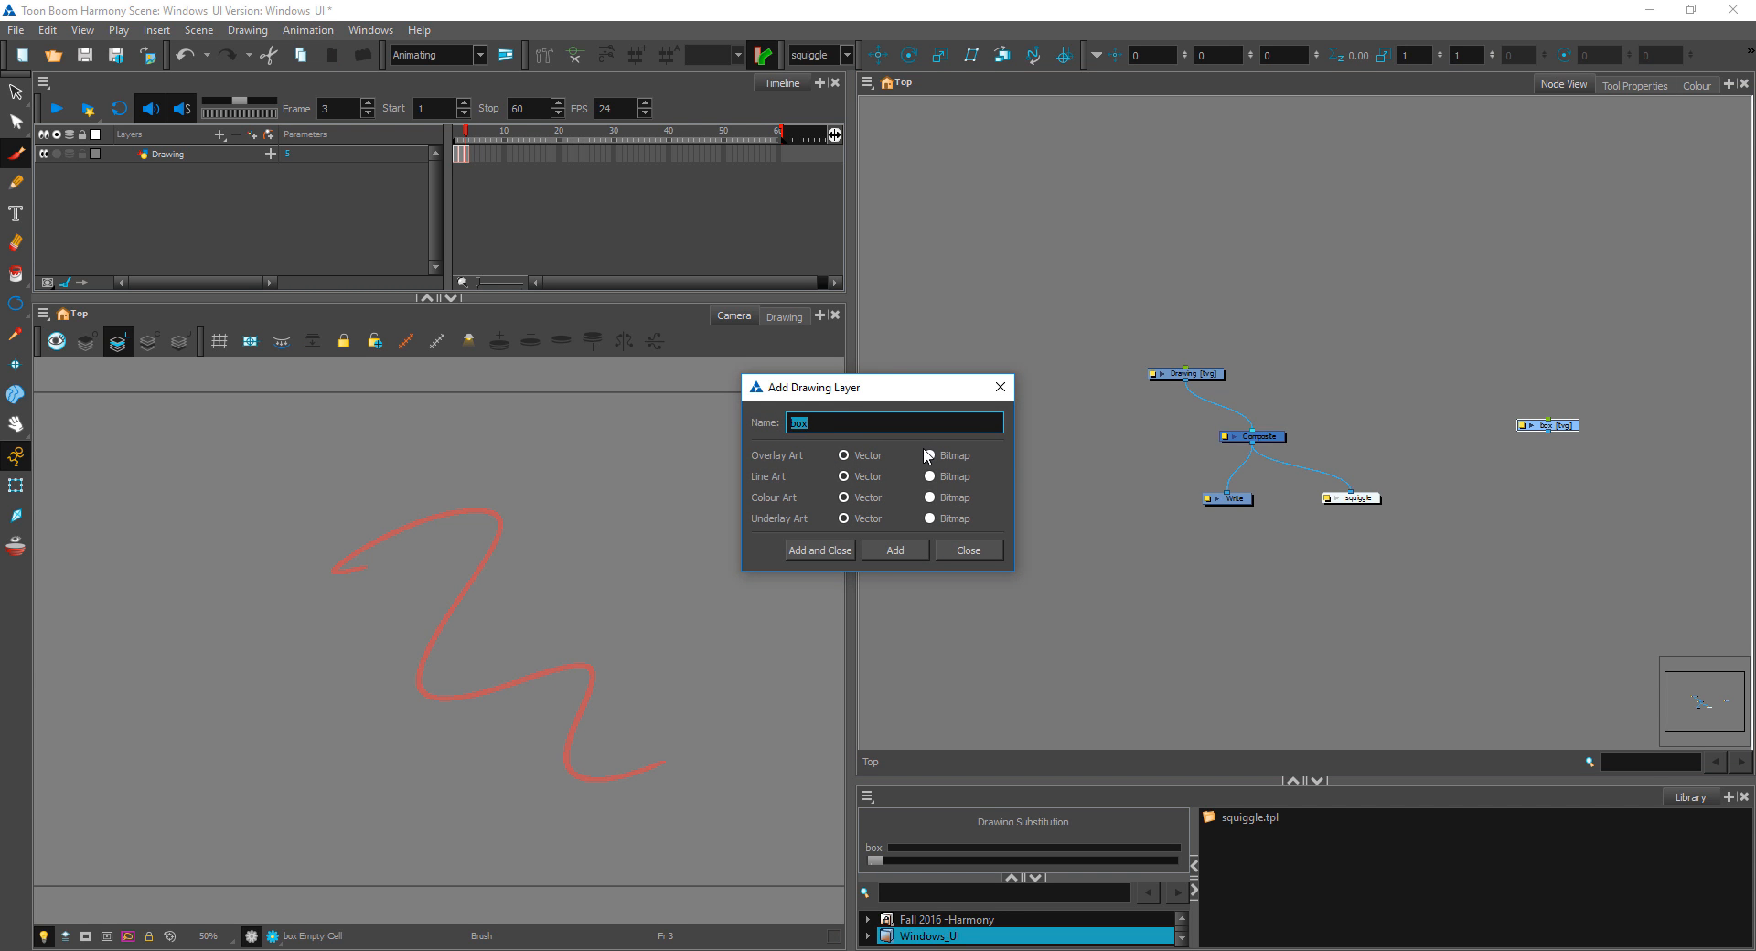
click(969, 550)
drag(1576, 434, 1262, 430)
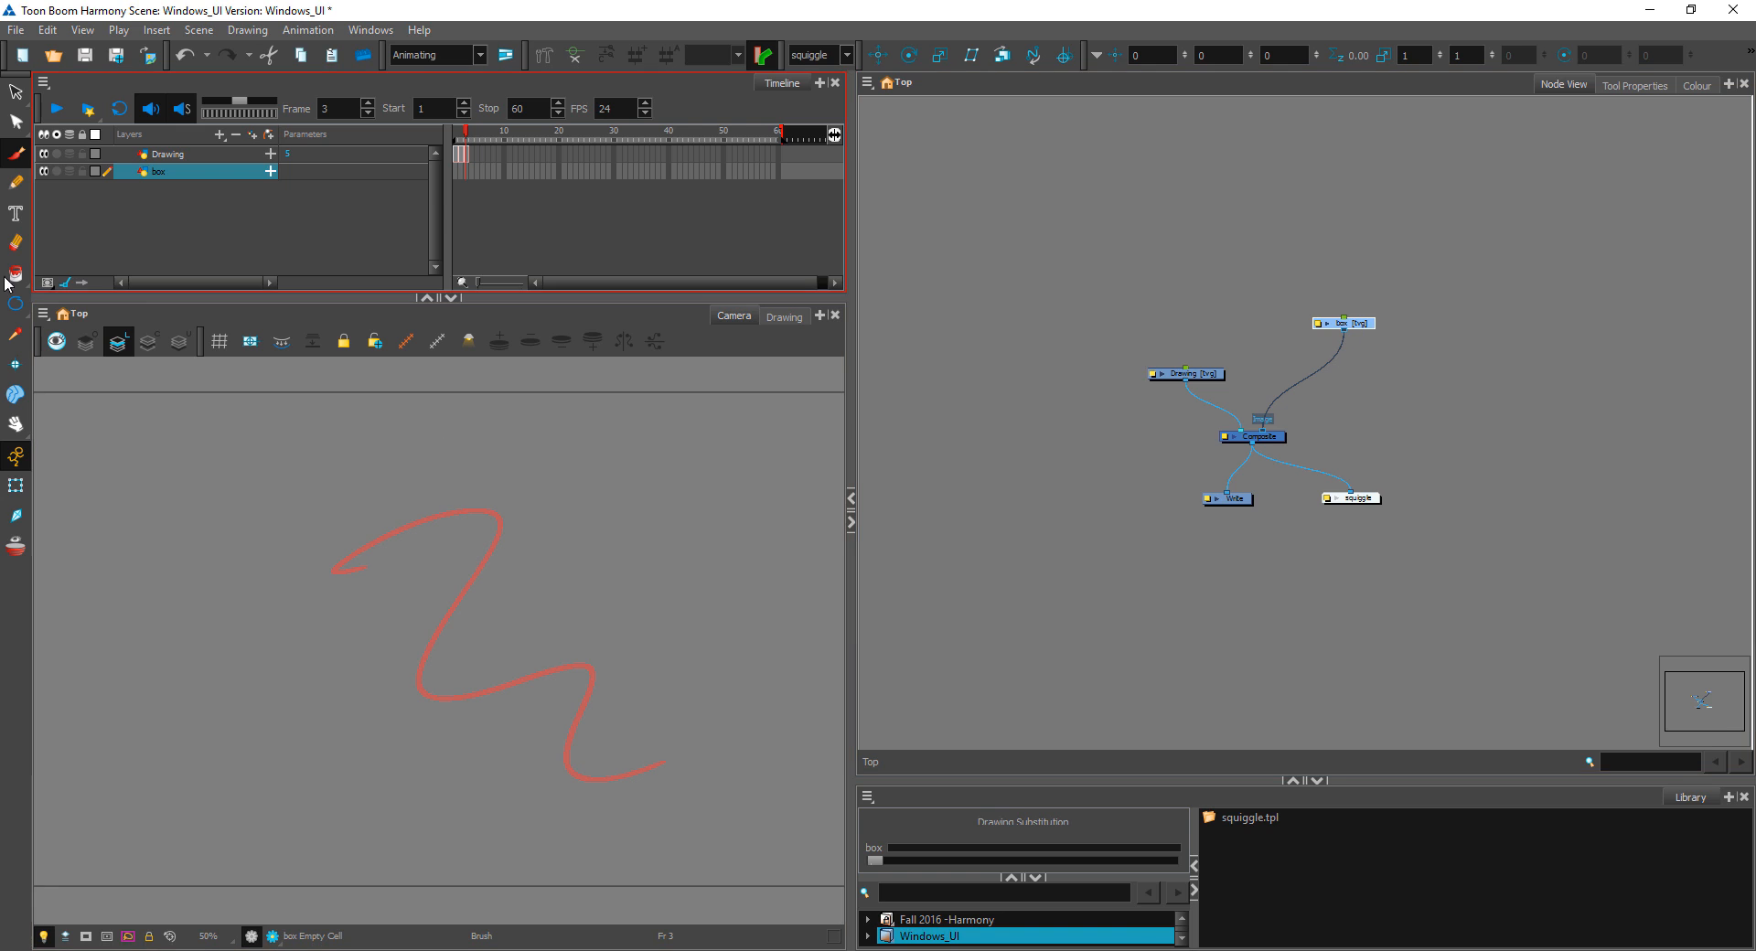
Step: Draw a wide rectangle on the box layer behind most of the squiggle and fill it with Red
drag(9, 306, 53, 324)
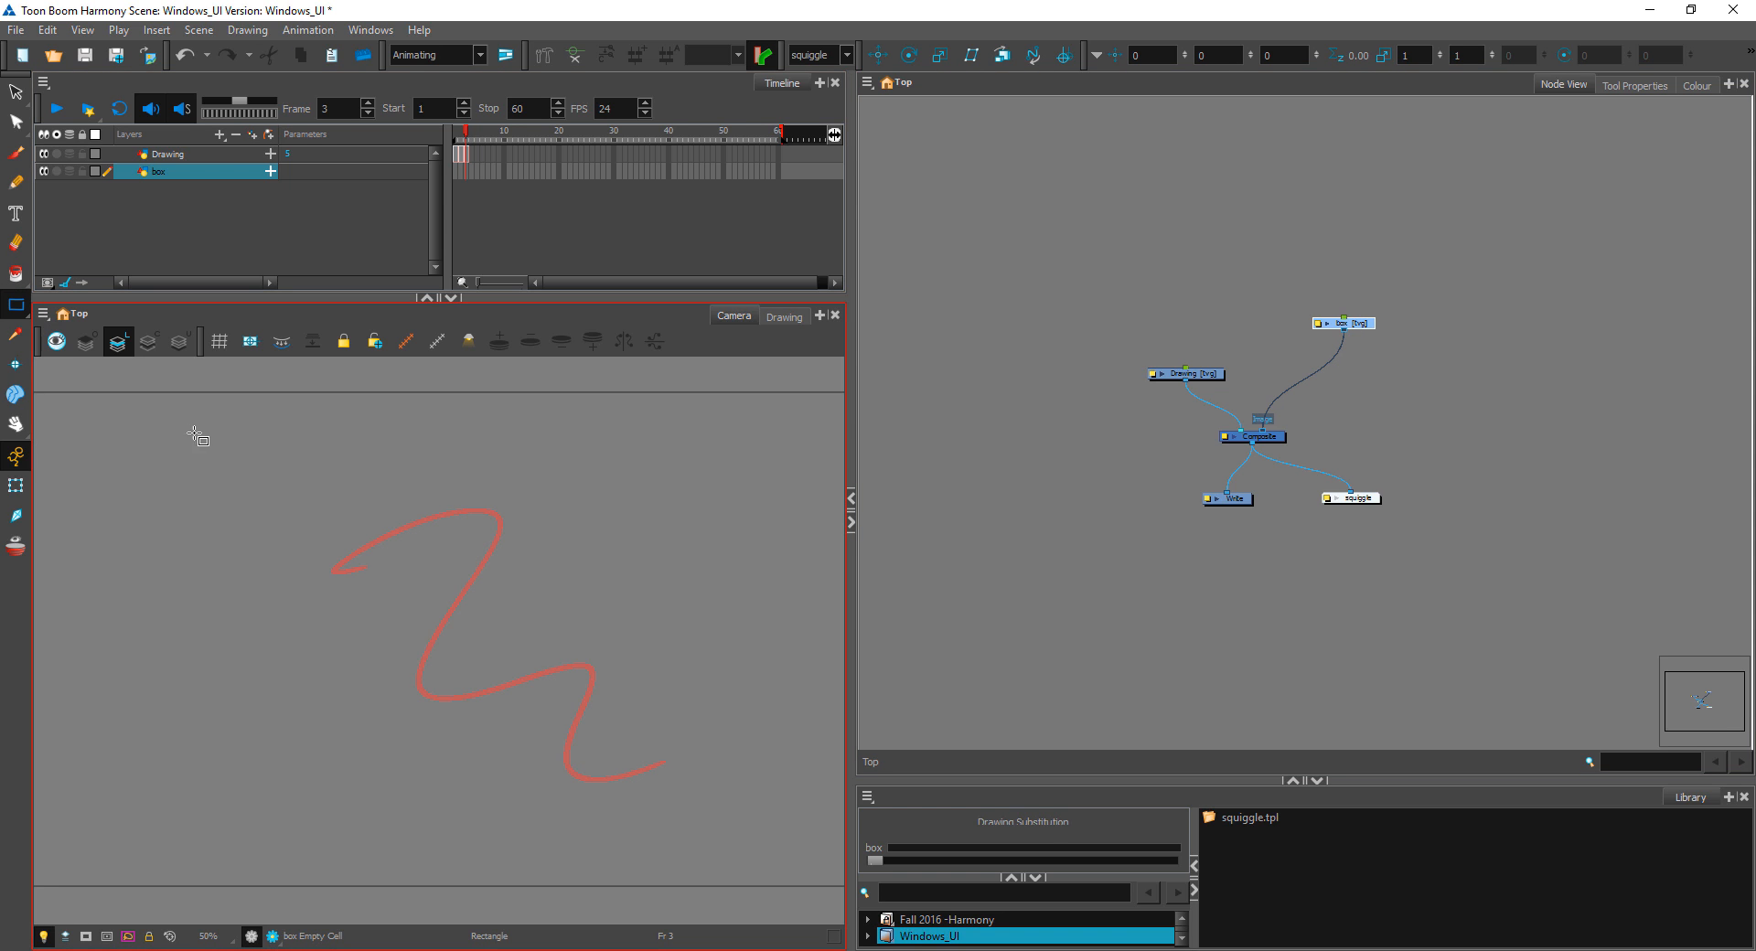
mouse_move(198, 456)
mouse_down()
mouse_move(542, 664)
mouse_move(660, 703)
mouse_up()
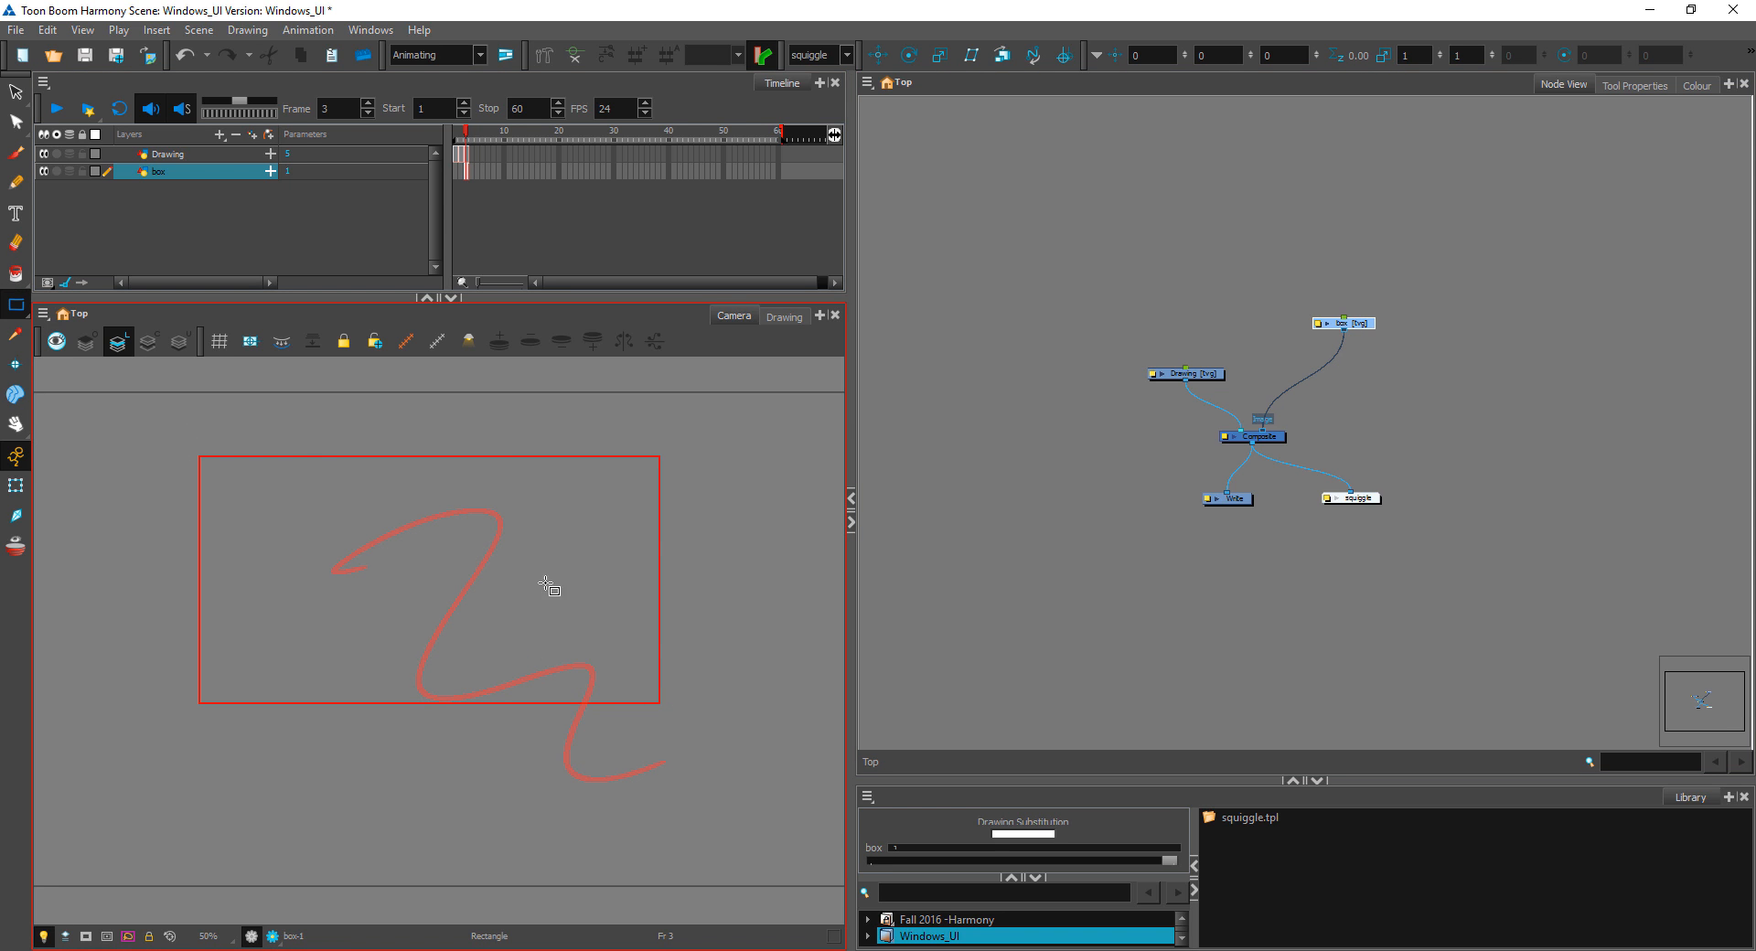
click(15, 273)
click(353, 568)
Step: Repaint the rectangle's fill with the New 0 gradient colour, and switch to the Transform tool with nothing selected
click(1693, 85)
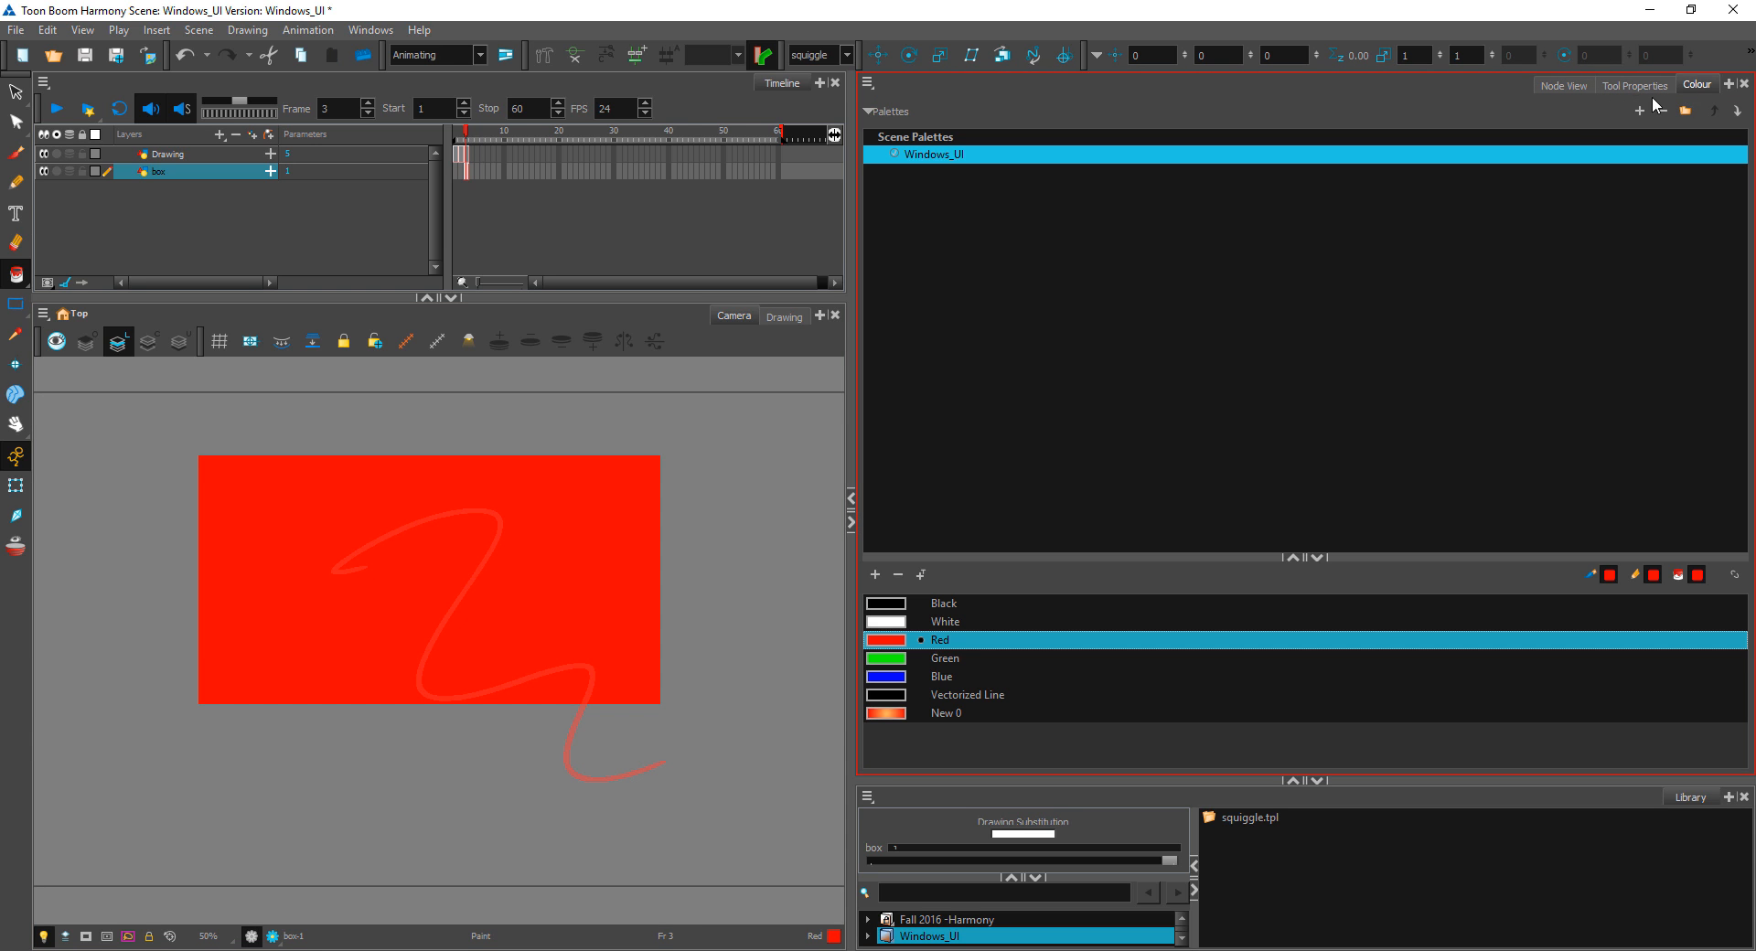
click(893, 712)
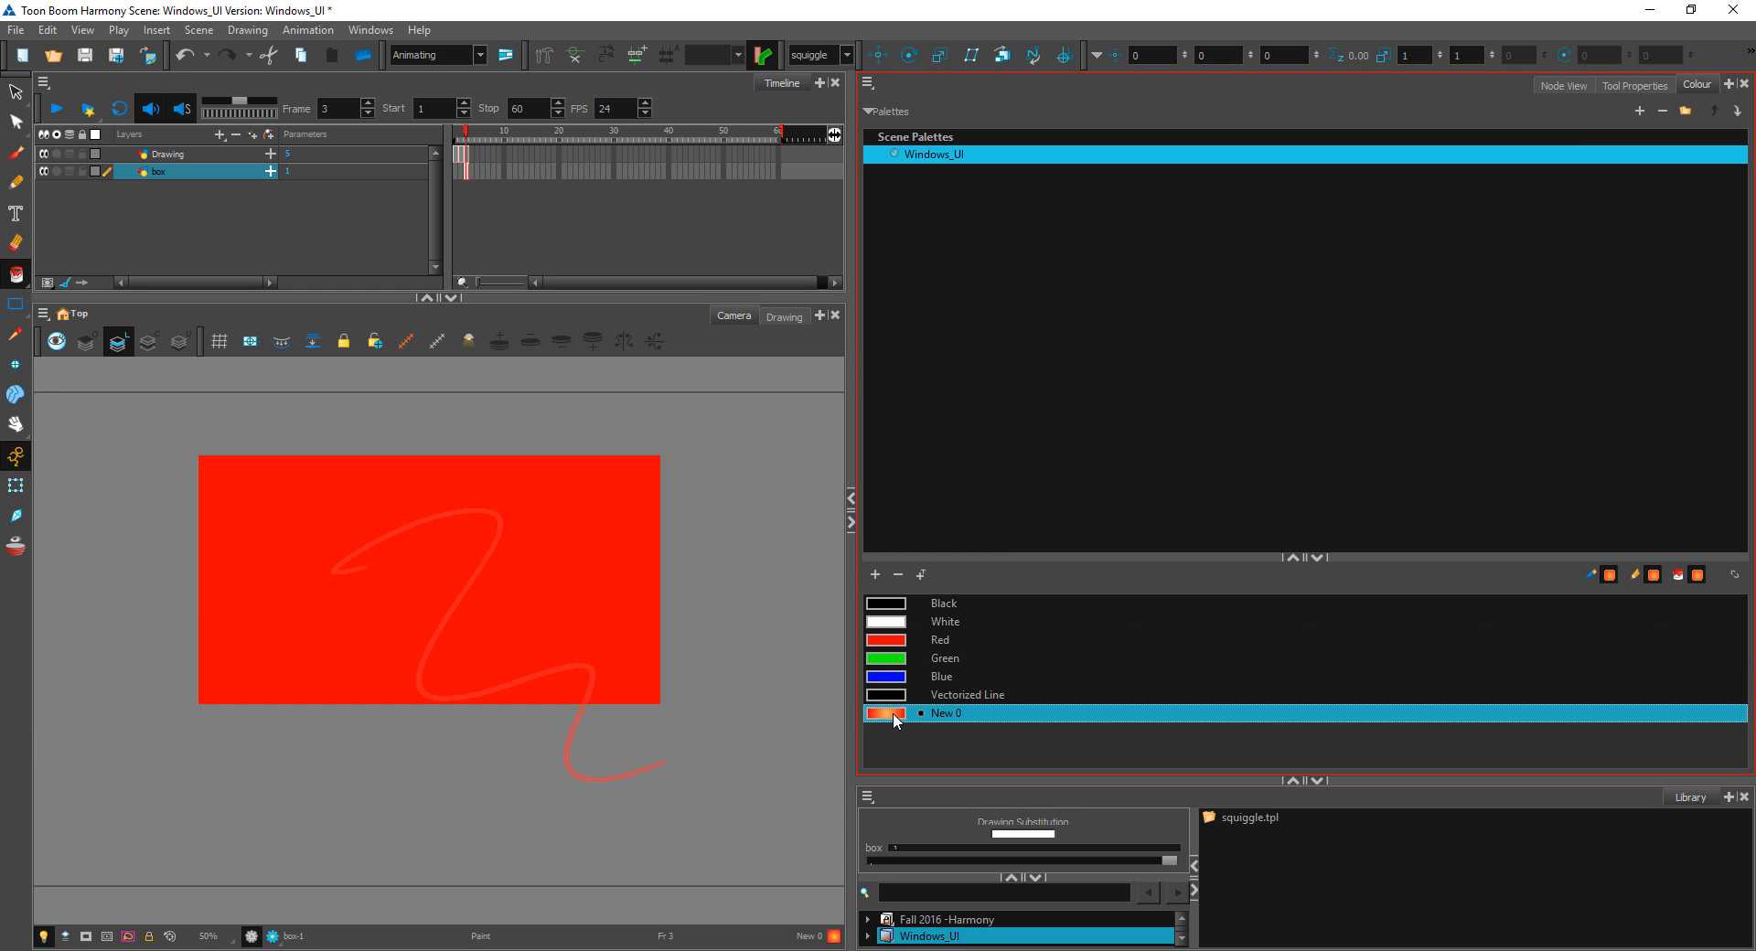
click(15, 486)
click(757, 518)
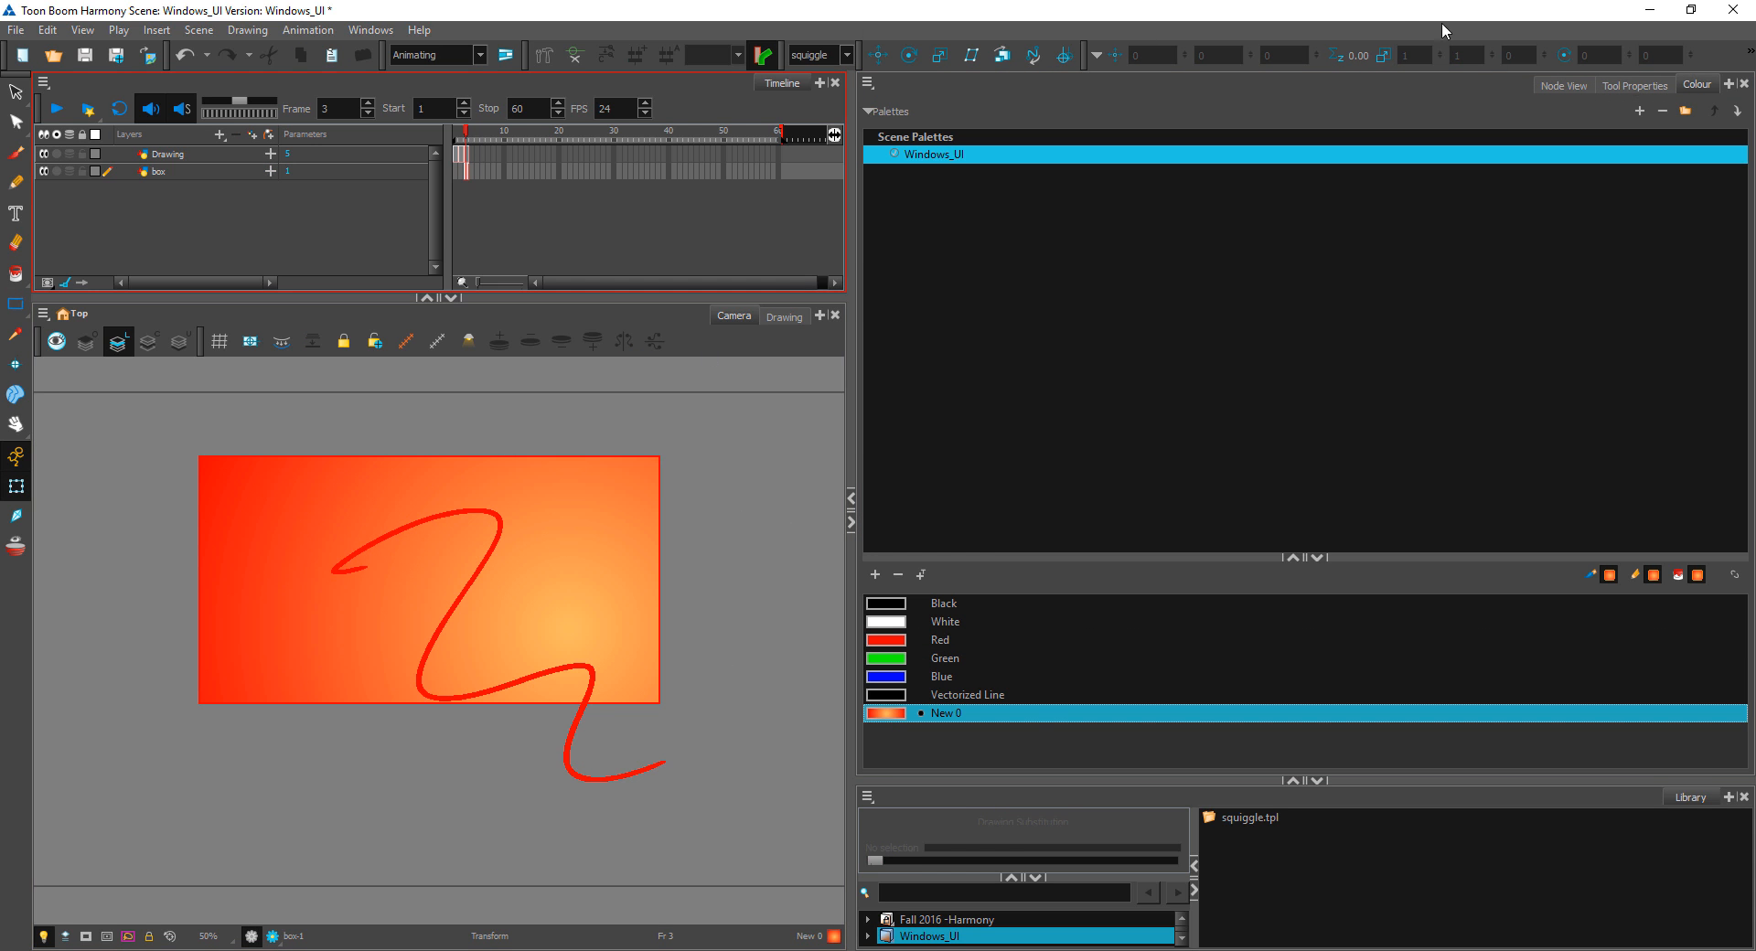
Step: Return to the Node View and move the box node nearer the Composite and the Drawing node slightly higher
click(1634, 85)
click(1589, 84)
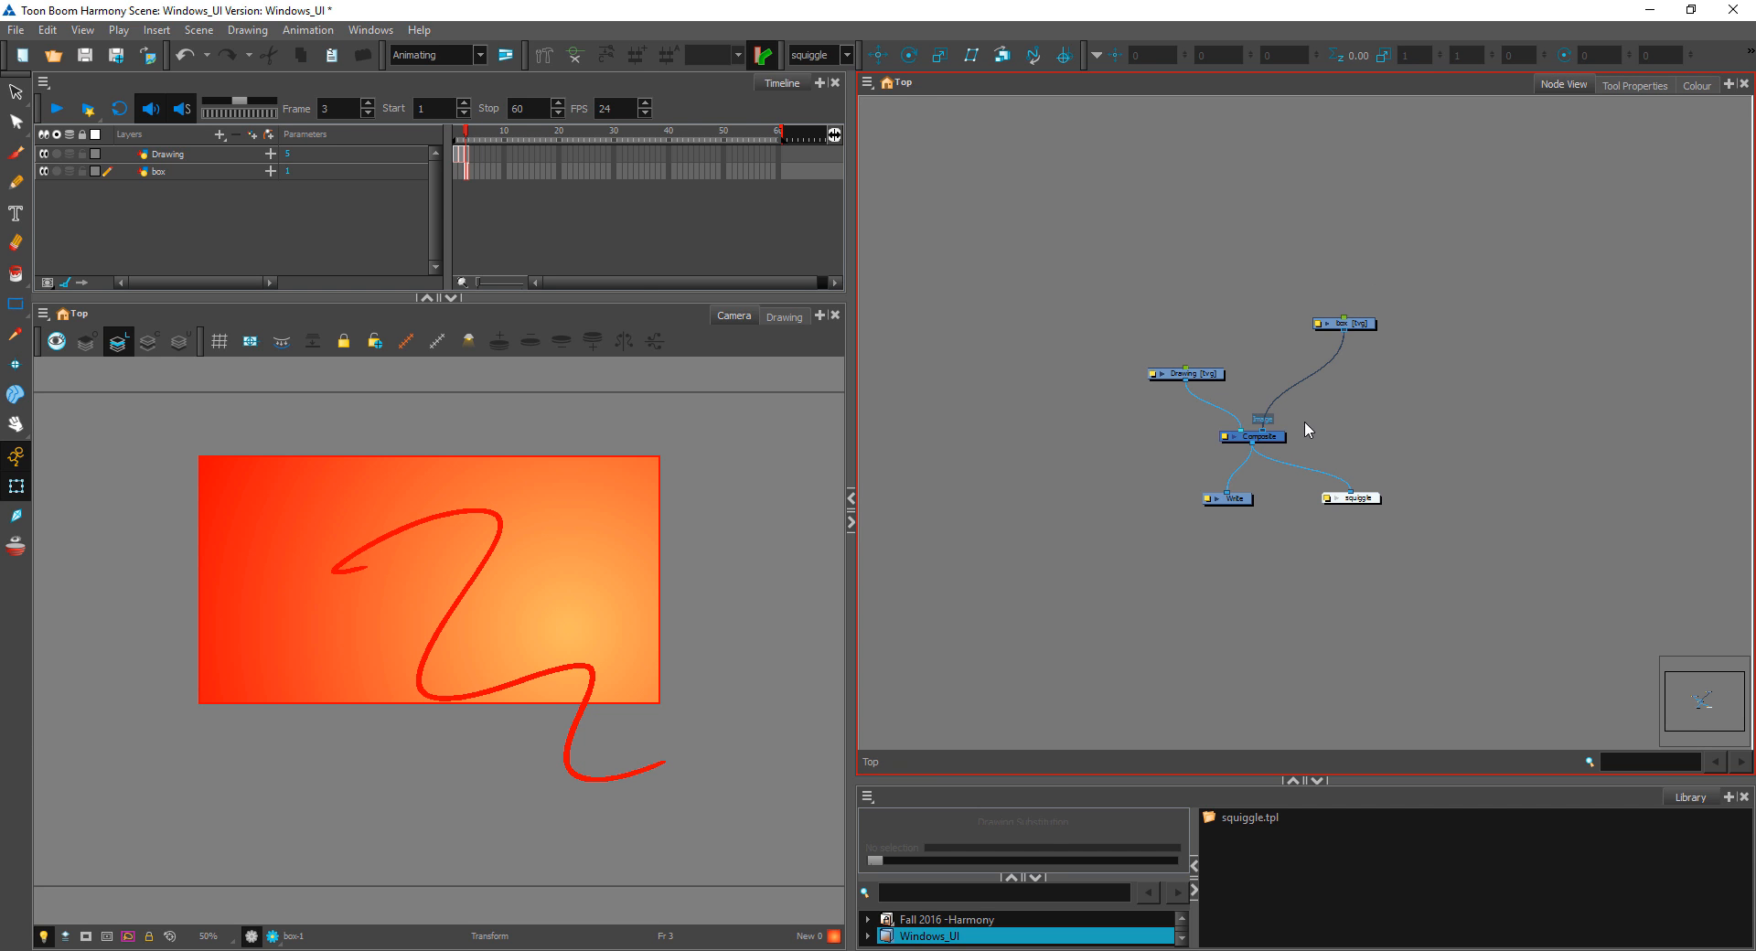
drag(1362, 324, 1346, 380)
drag(1201, 376, 1203, 355)
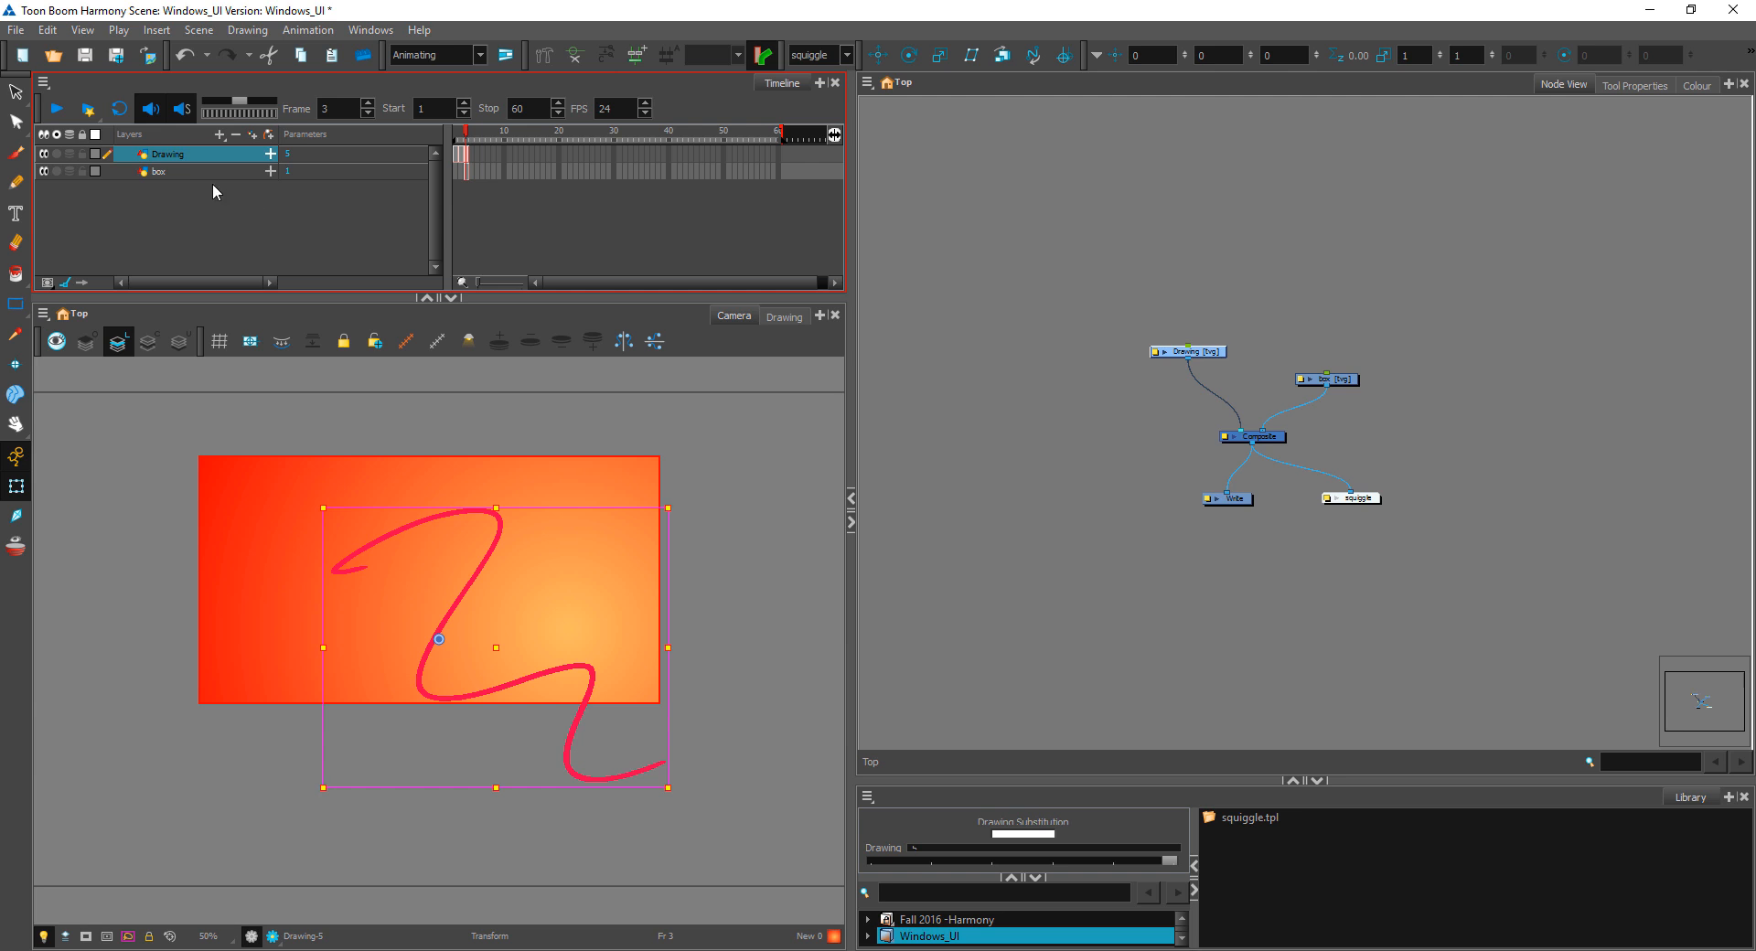
click(799, 500)
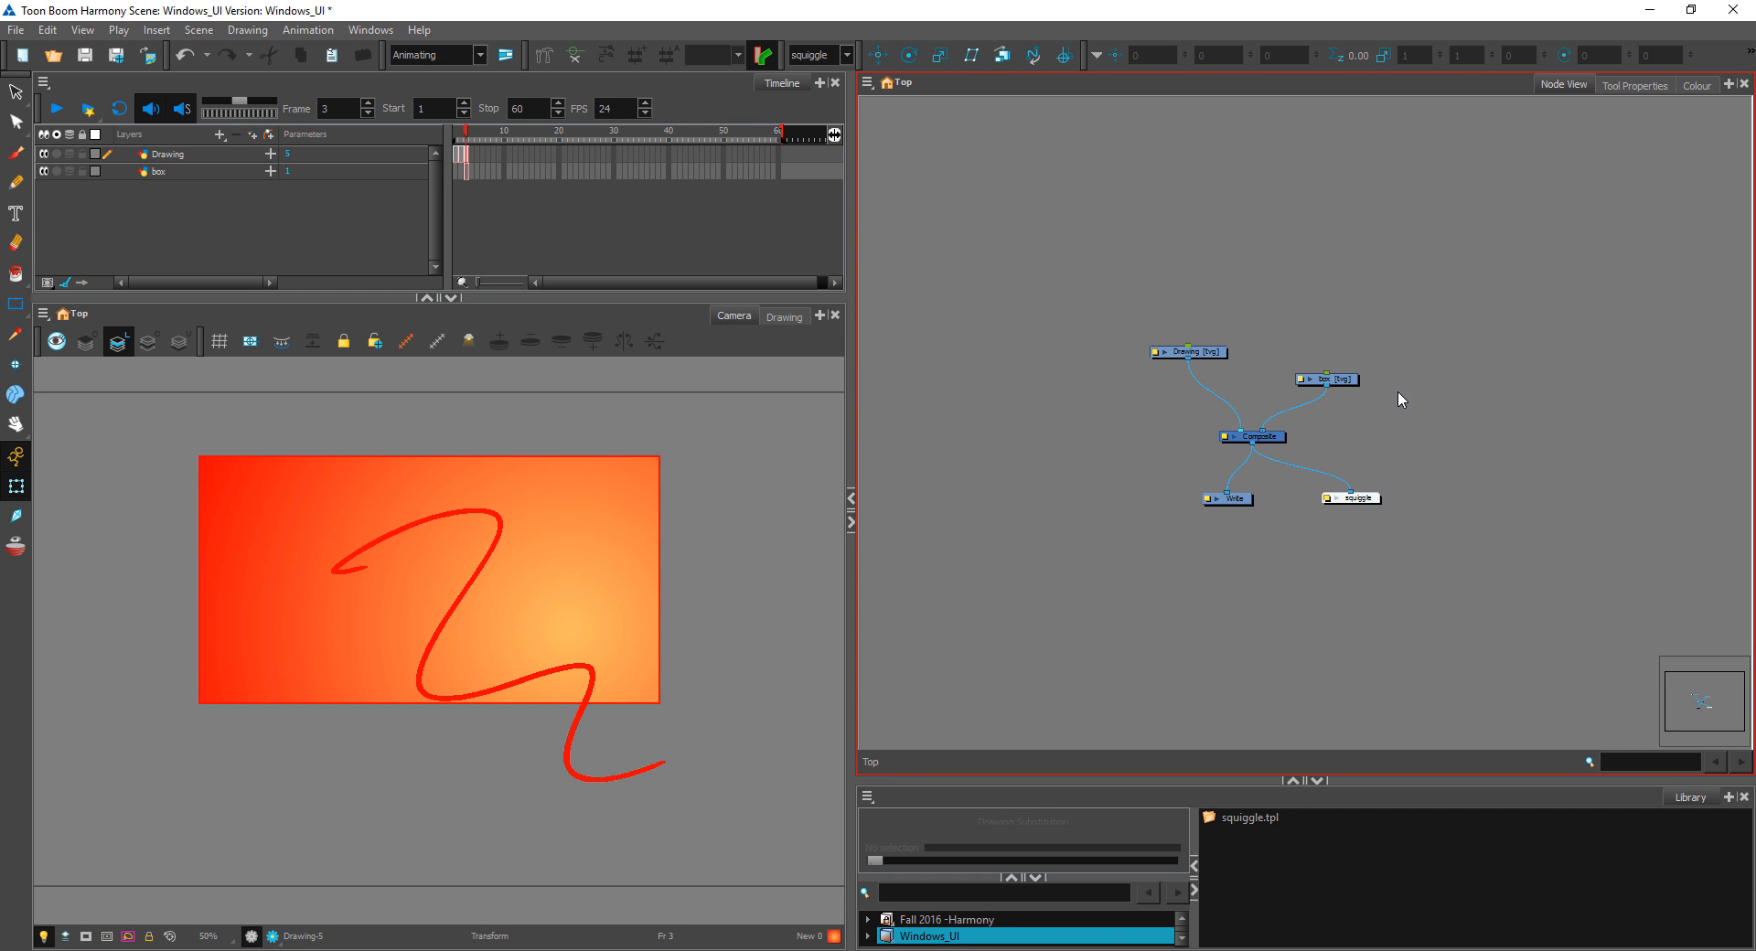
Step: Reorder the Composite's input connections so the box layer sits in front of the Drawing layer
drag(1325, 382, 1299, 382)
scroll(1375, 388, up, 5)
click(1215, 430)
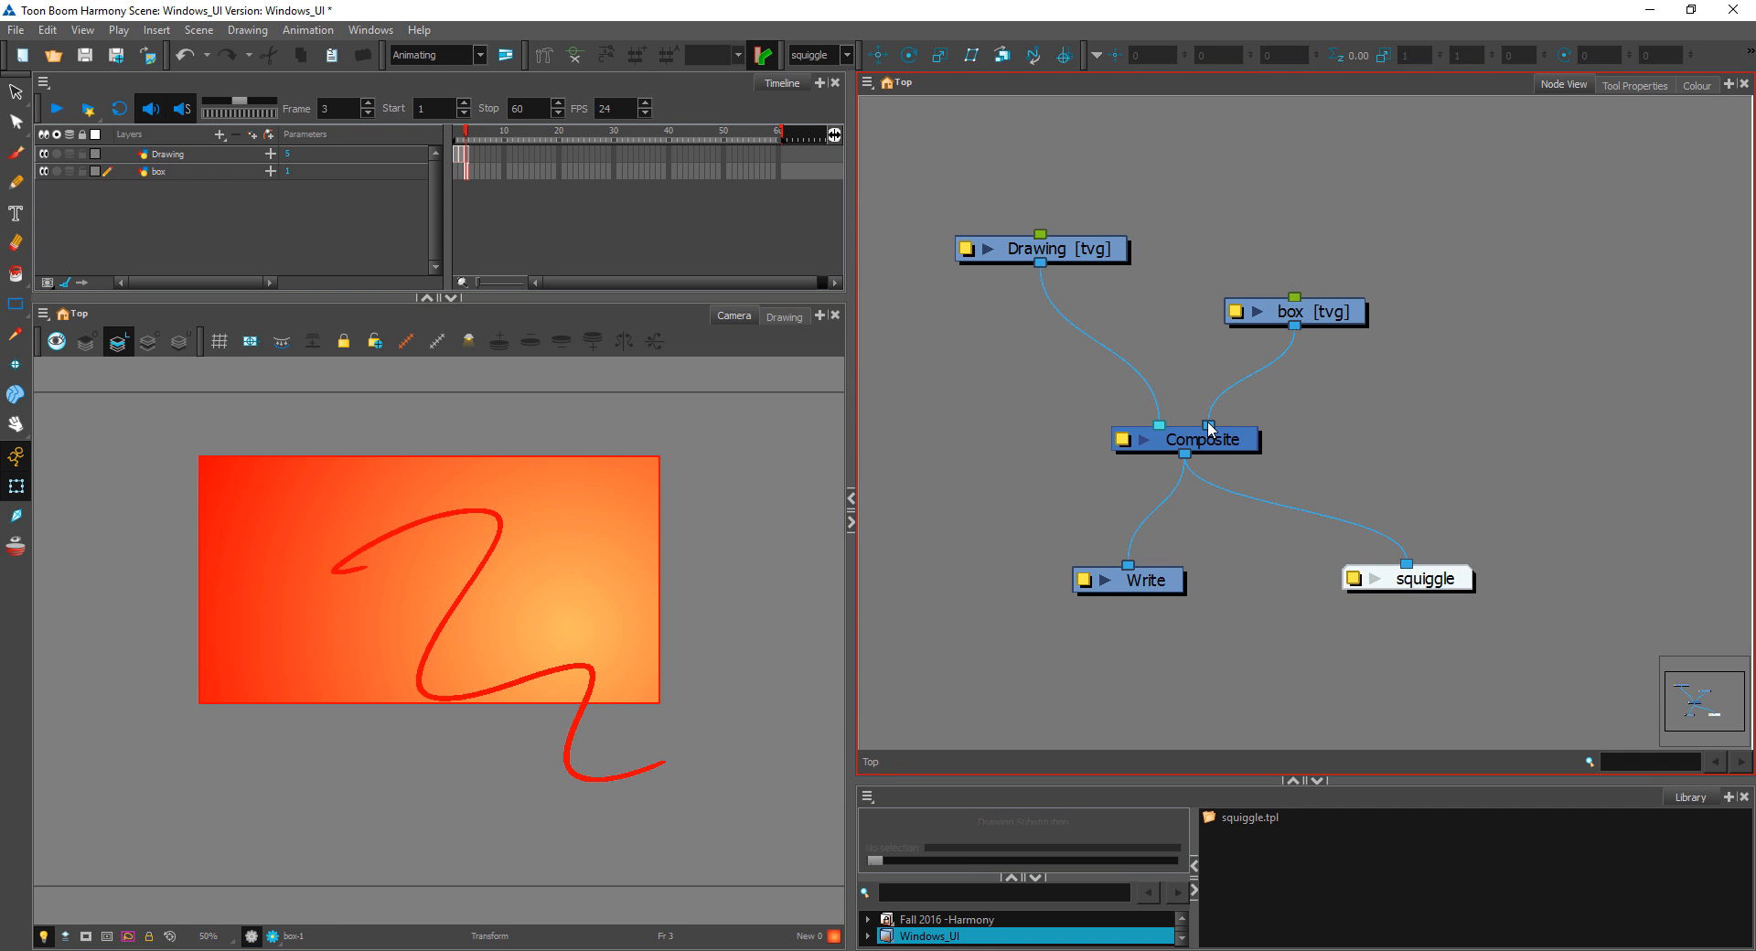
drag(1210, 430, 1145, 430)
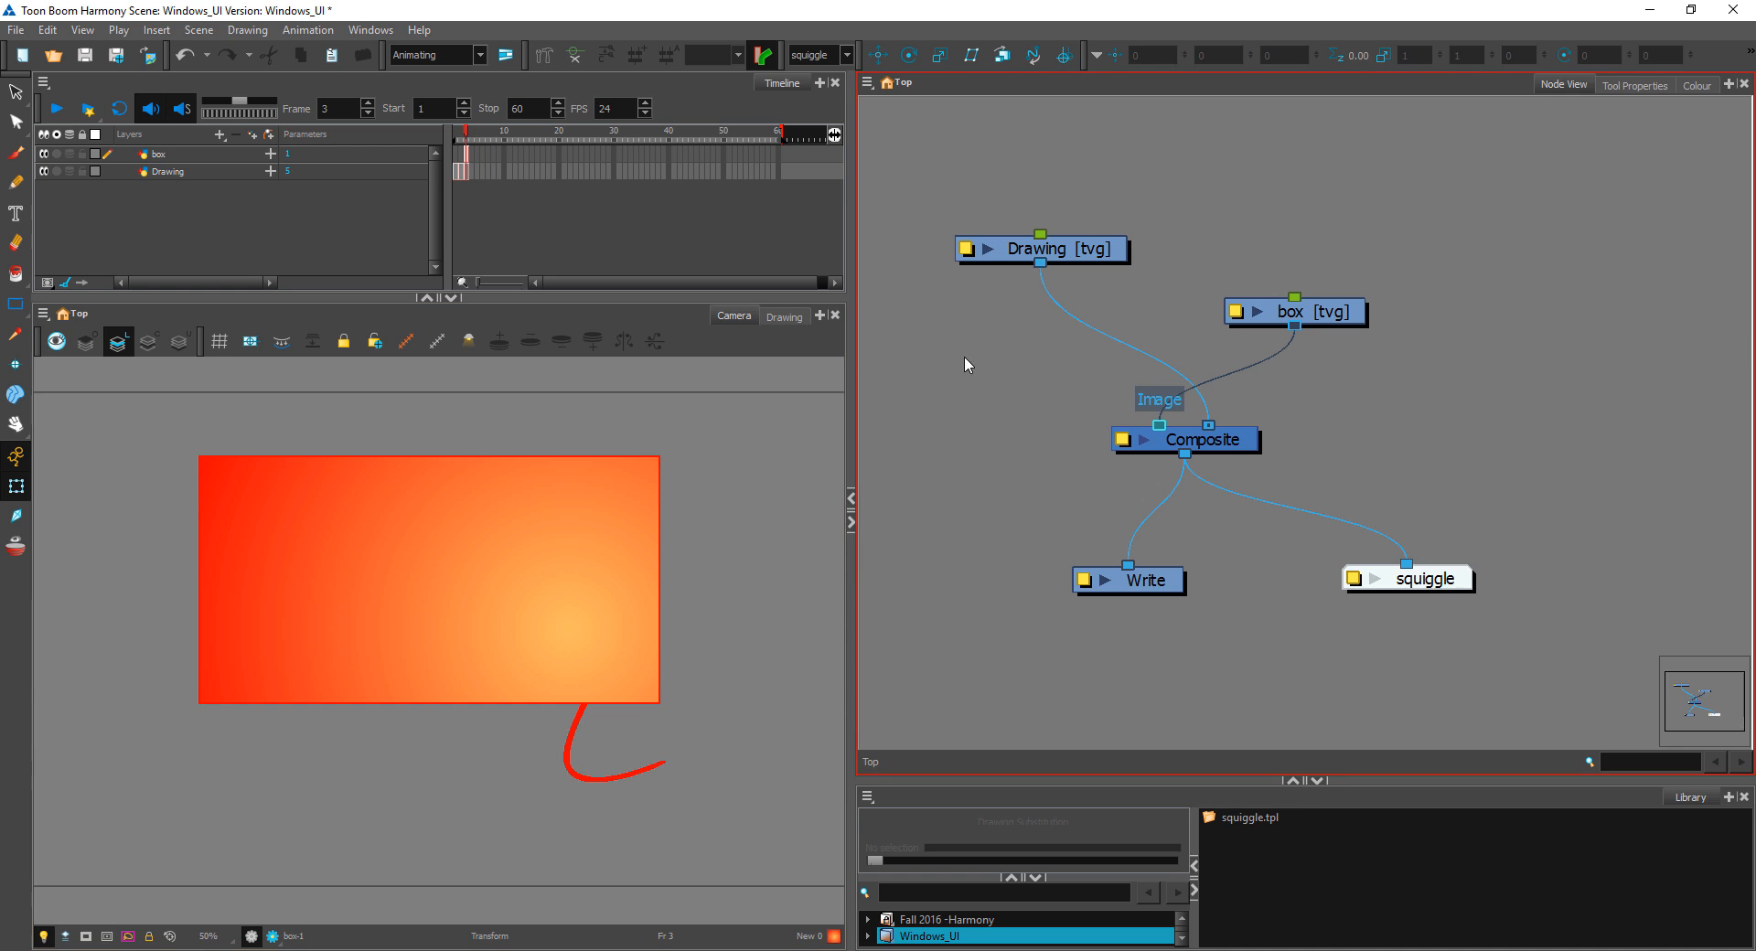
Step: Rearrange the nodes with box to the left and Drawing to the right above the Composite so their cables don't cross
drag(1329, 311, 1007, 362)
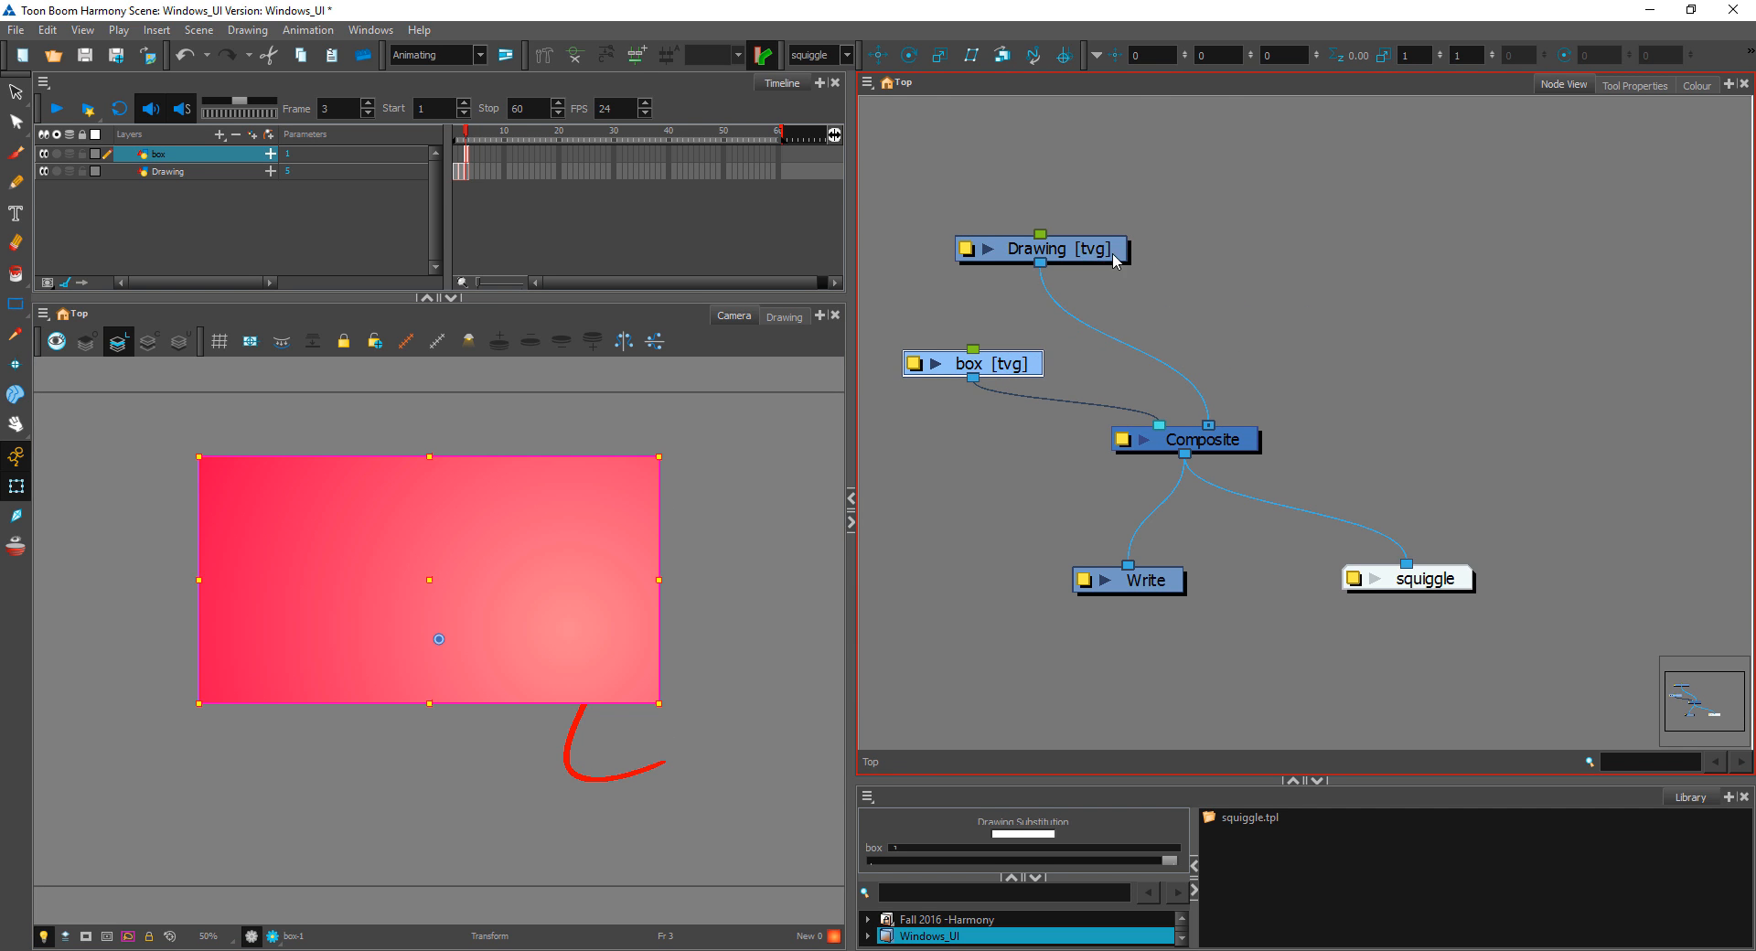
drag(1112, 254, 1329, 277)
drag(1048, 367, 1071, 321)
click(168, 209)
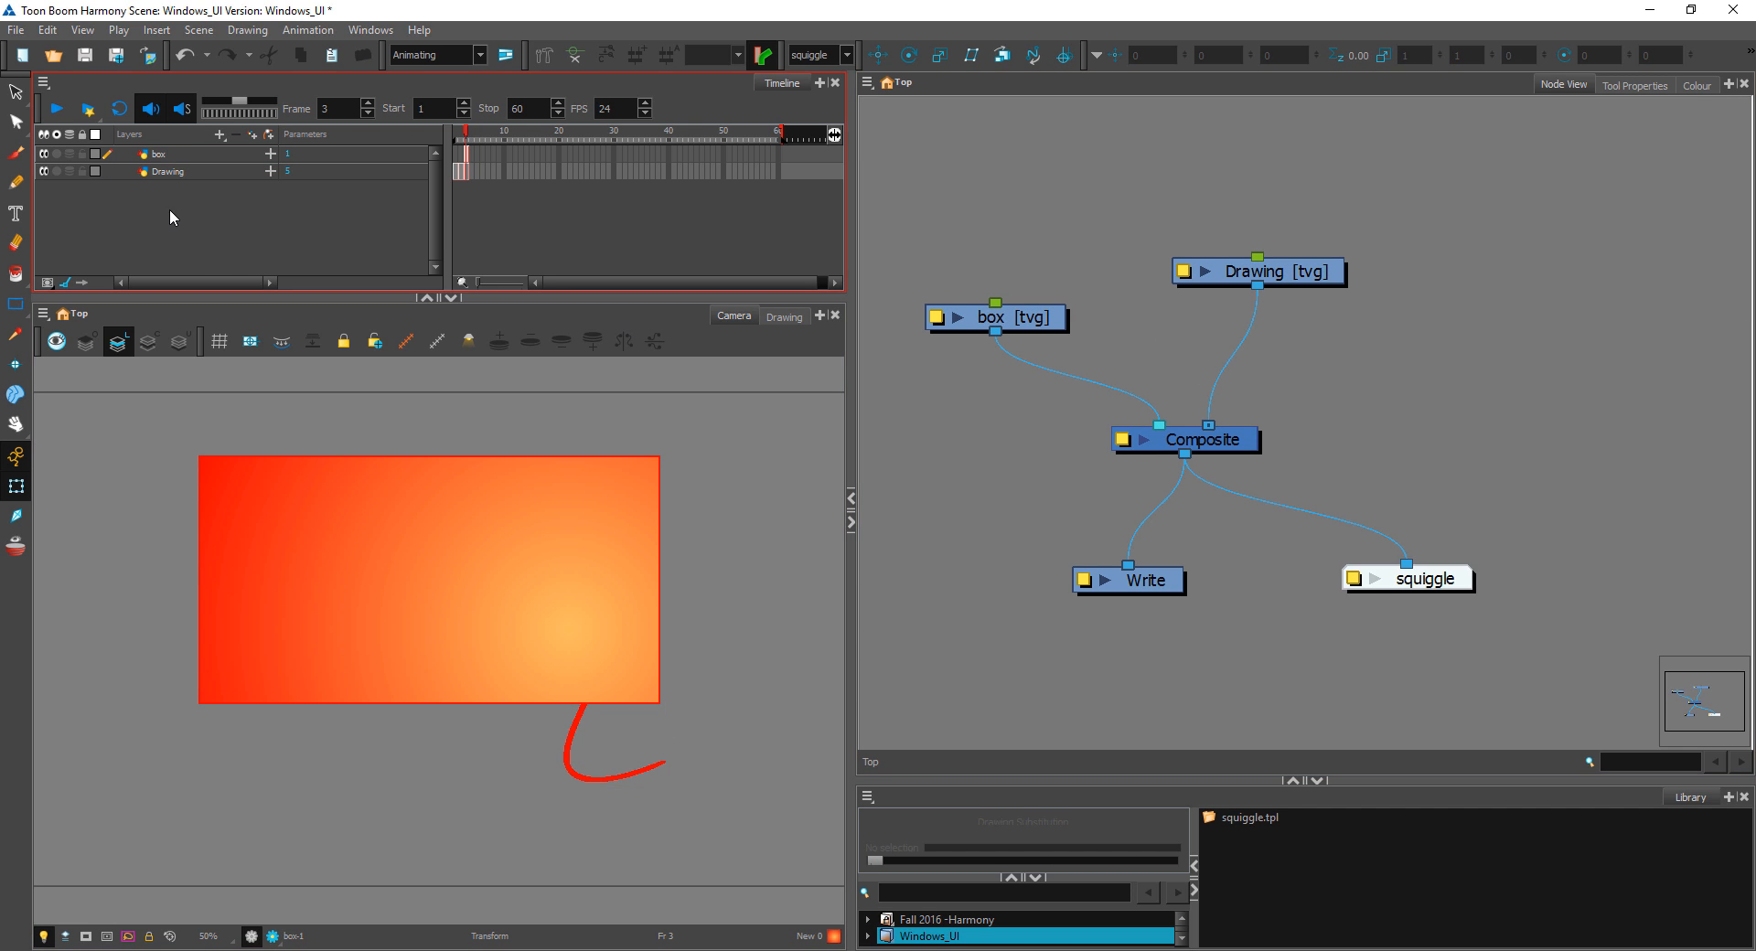
Step: View the box layer's properties from the Timeline, close them, and check which node the box layer corresponds to
double_click(165, 154)
click(218, 175)
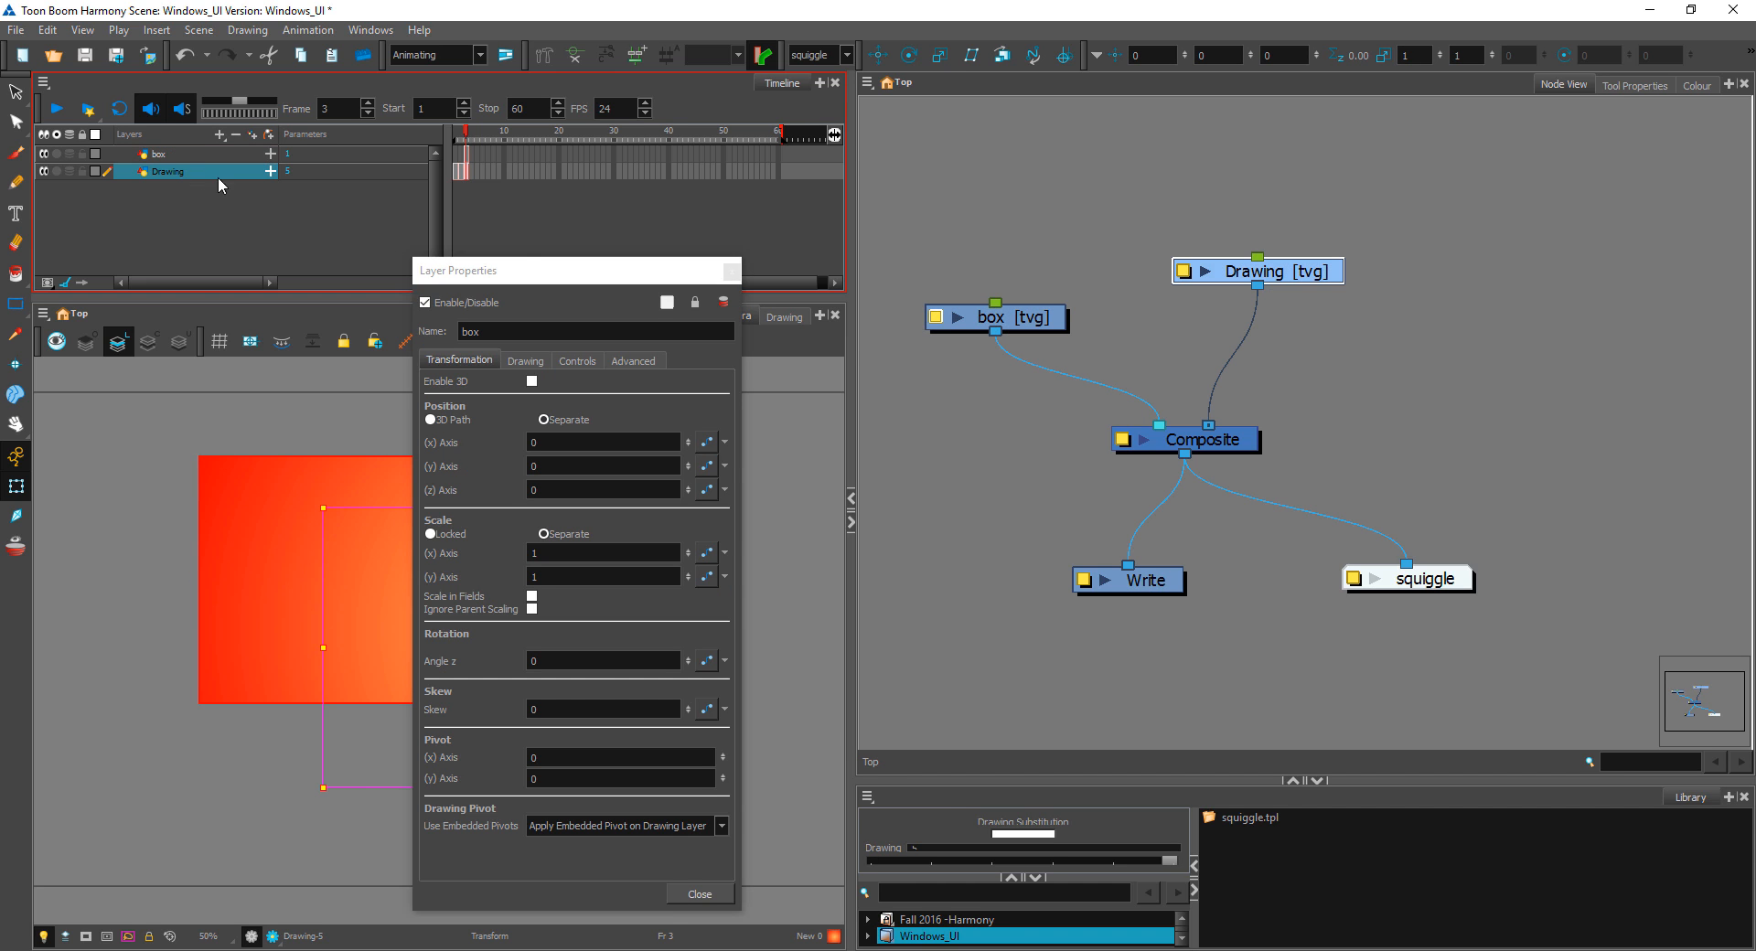
click(732, 272)
click(441, 199)
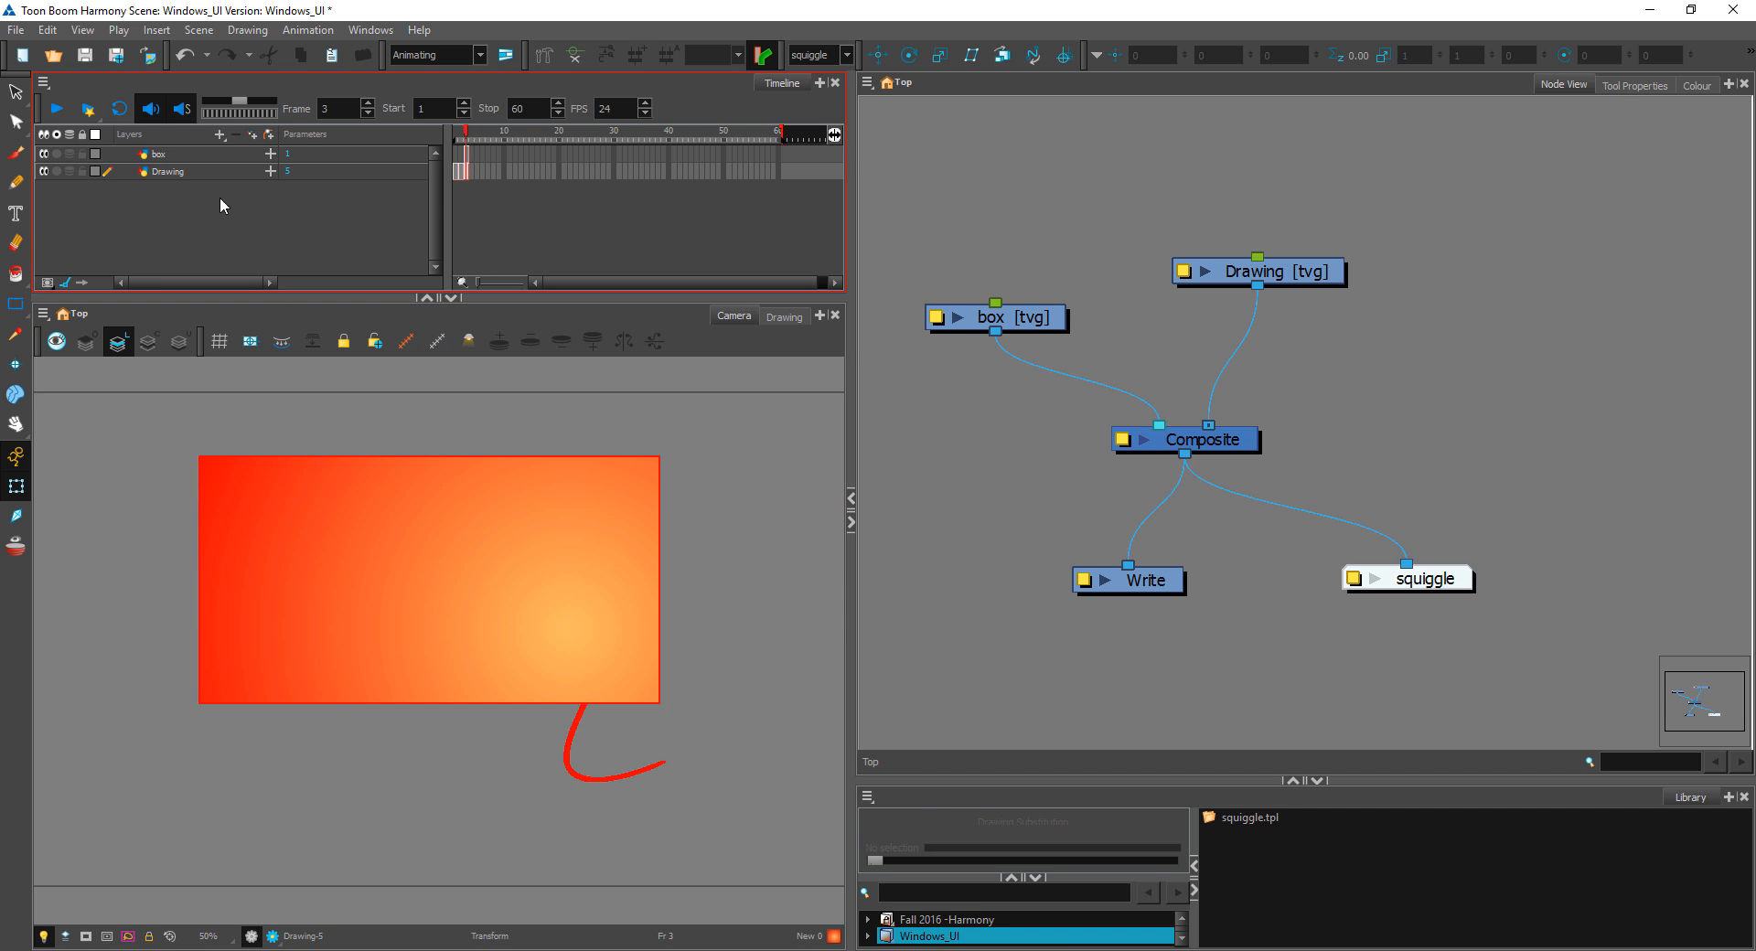
click(205, 153)
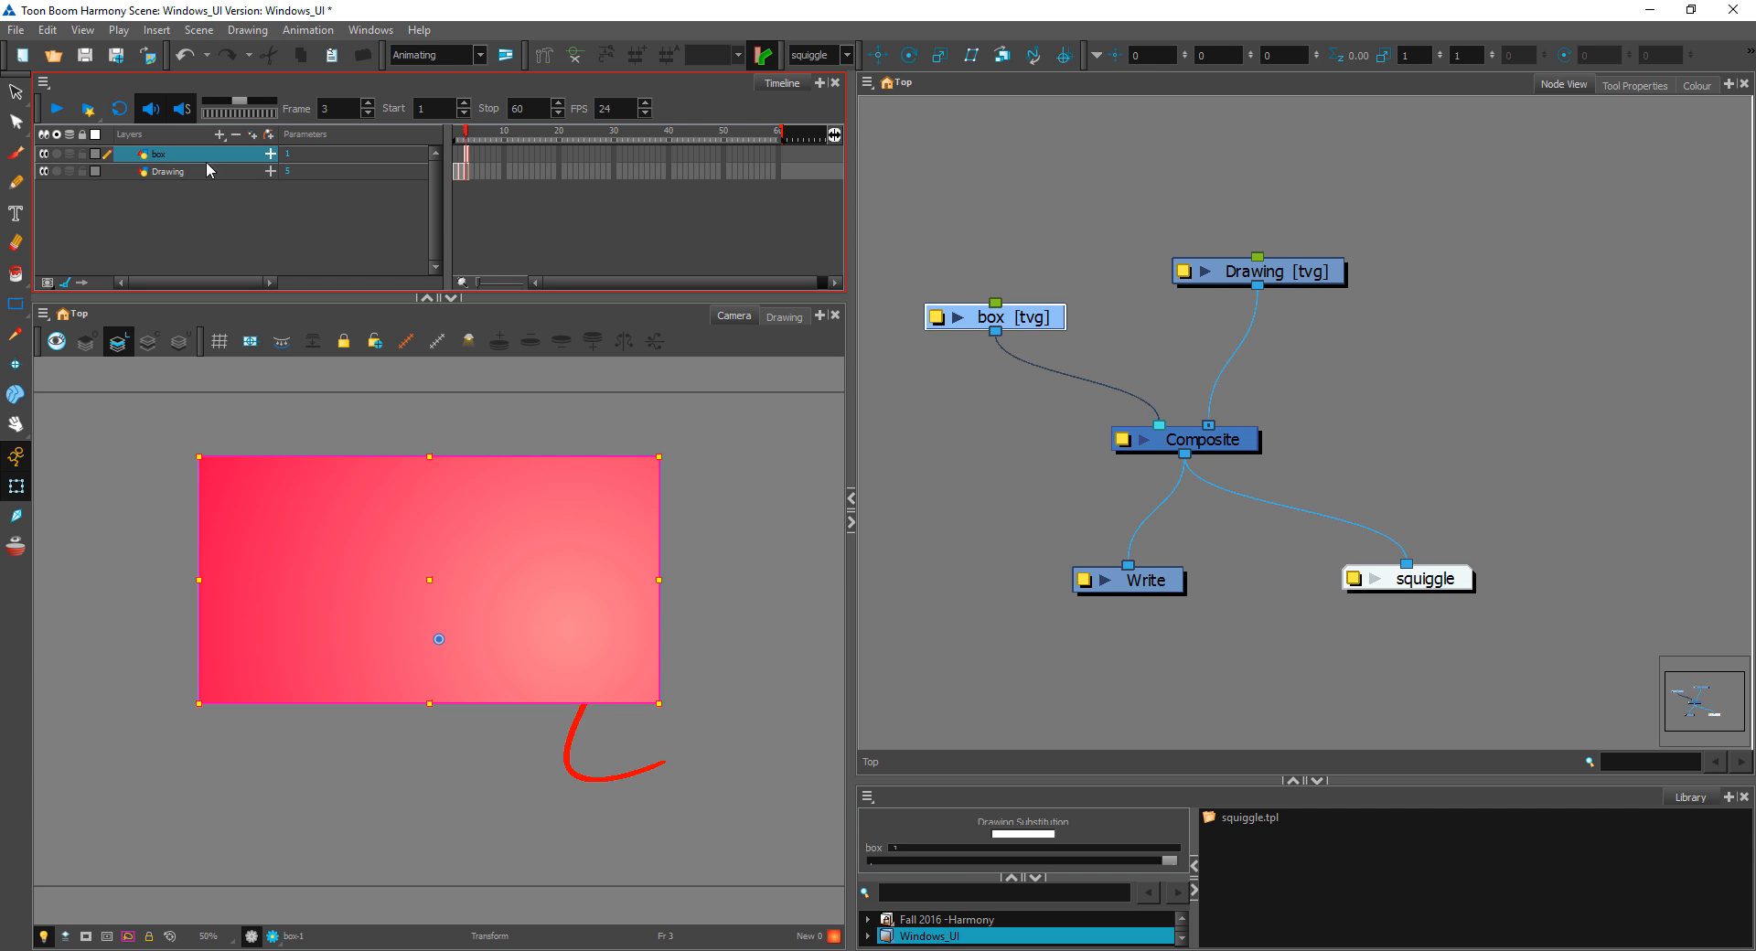
click(192, 222)
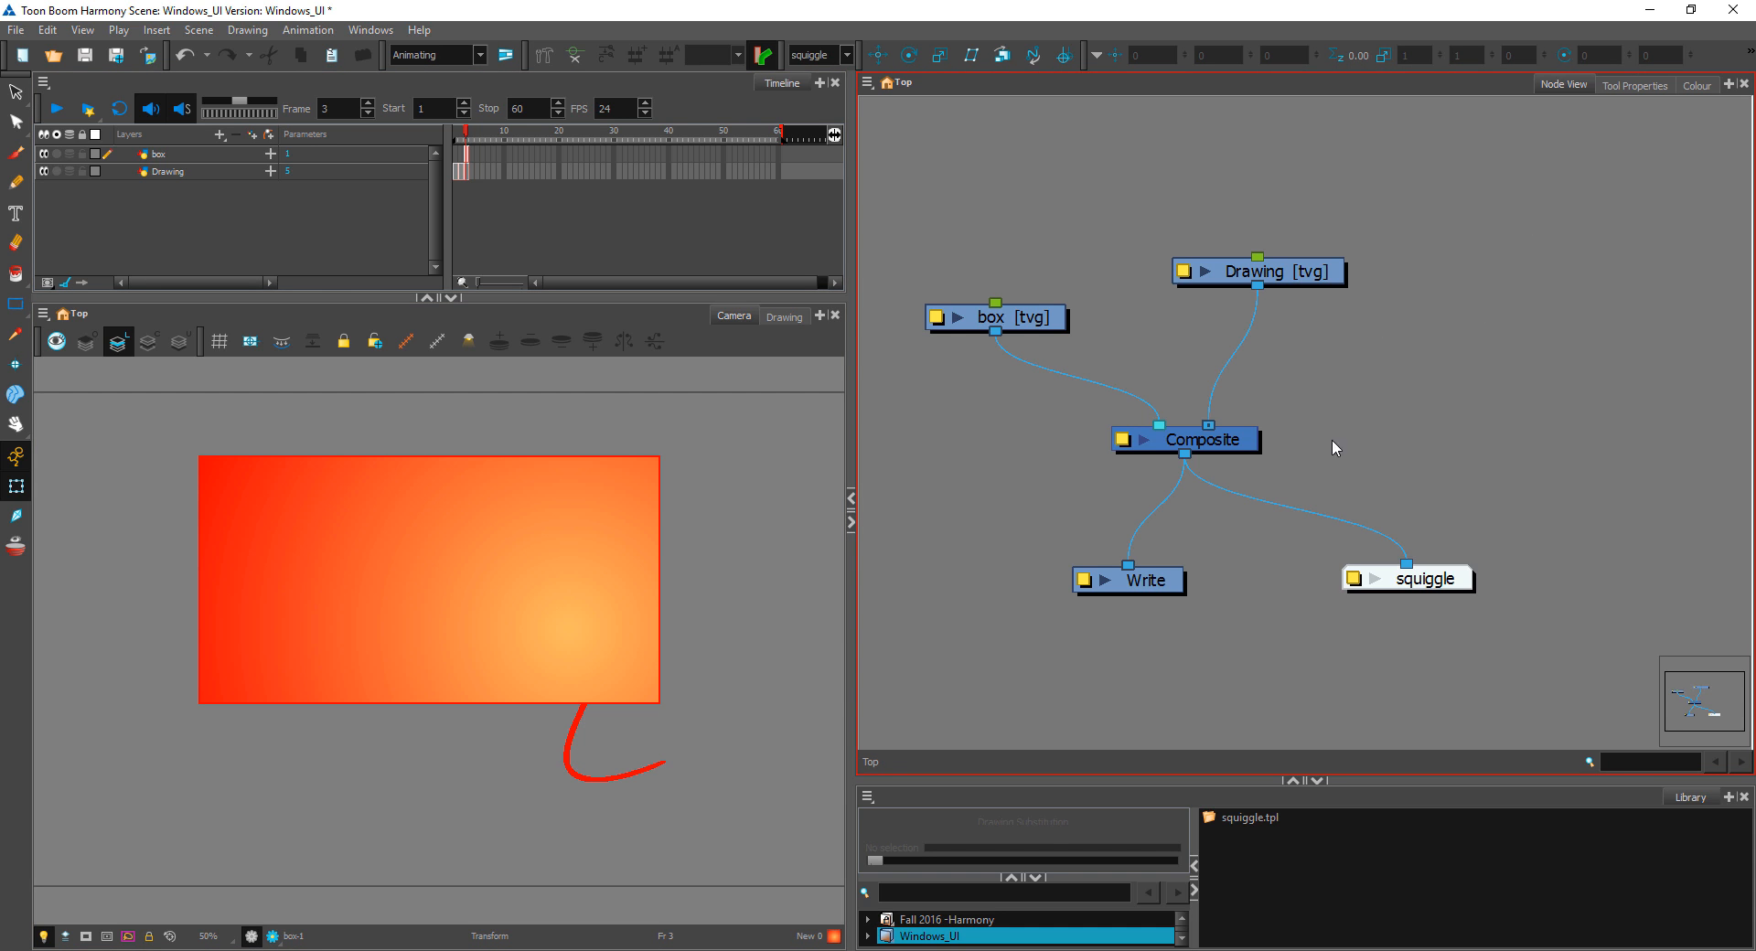
Step: Move the Drawing node down closer to the Composite
drag(1309, 272, 1293, 332)
click(1434, 334)
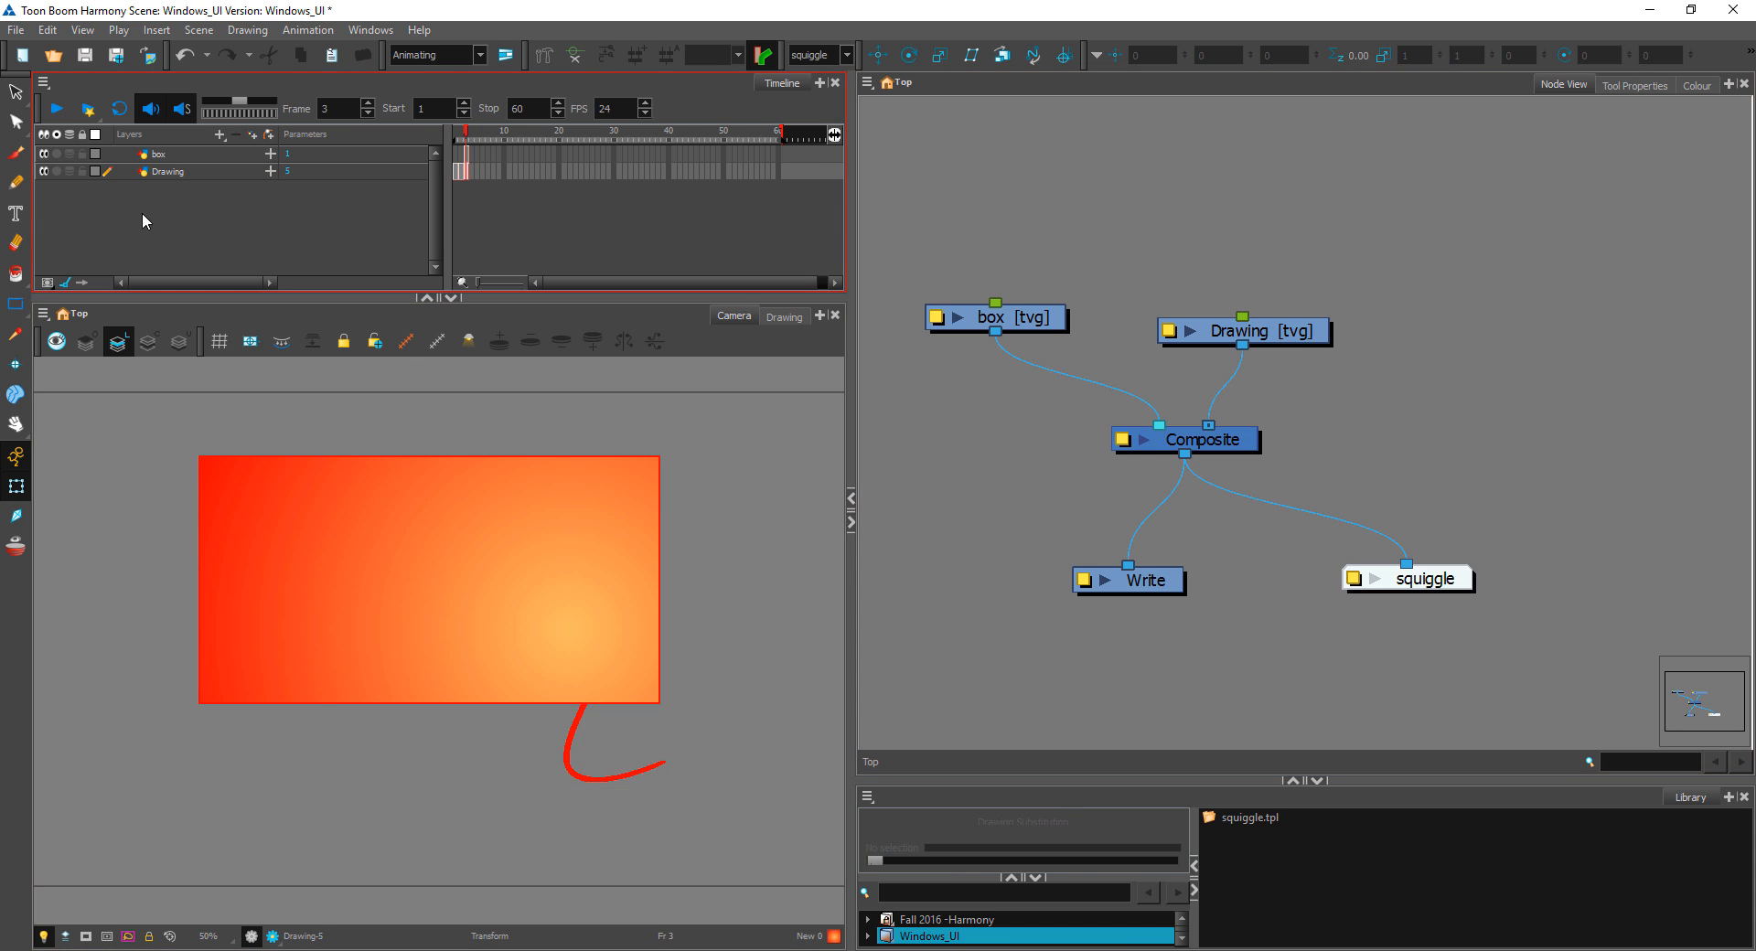
Step: Move the Drawing layer above box in the Timeline, and return it below box
click(196, 173)
drag(196, 172, 205, 151)
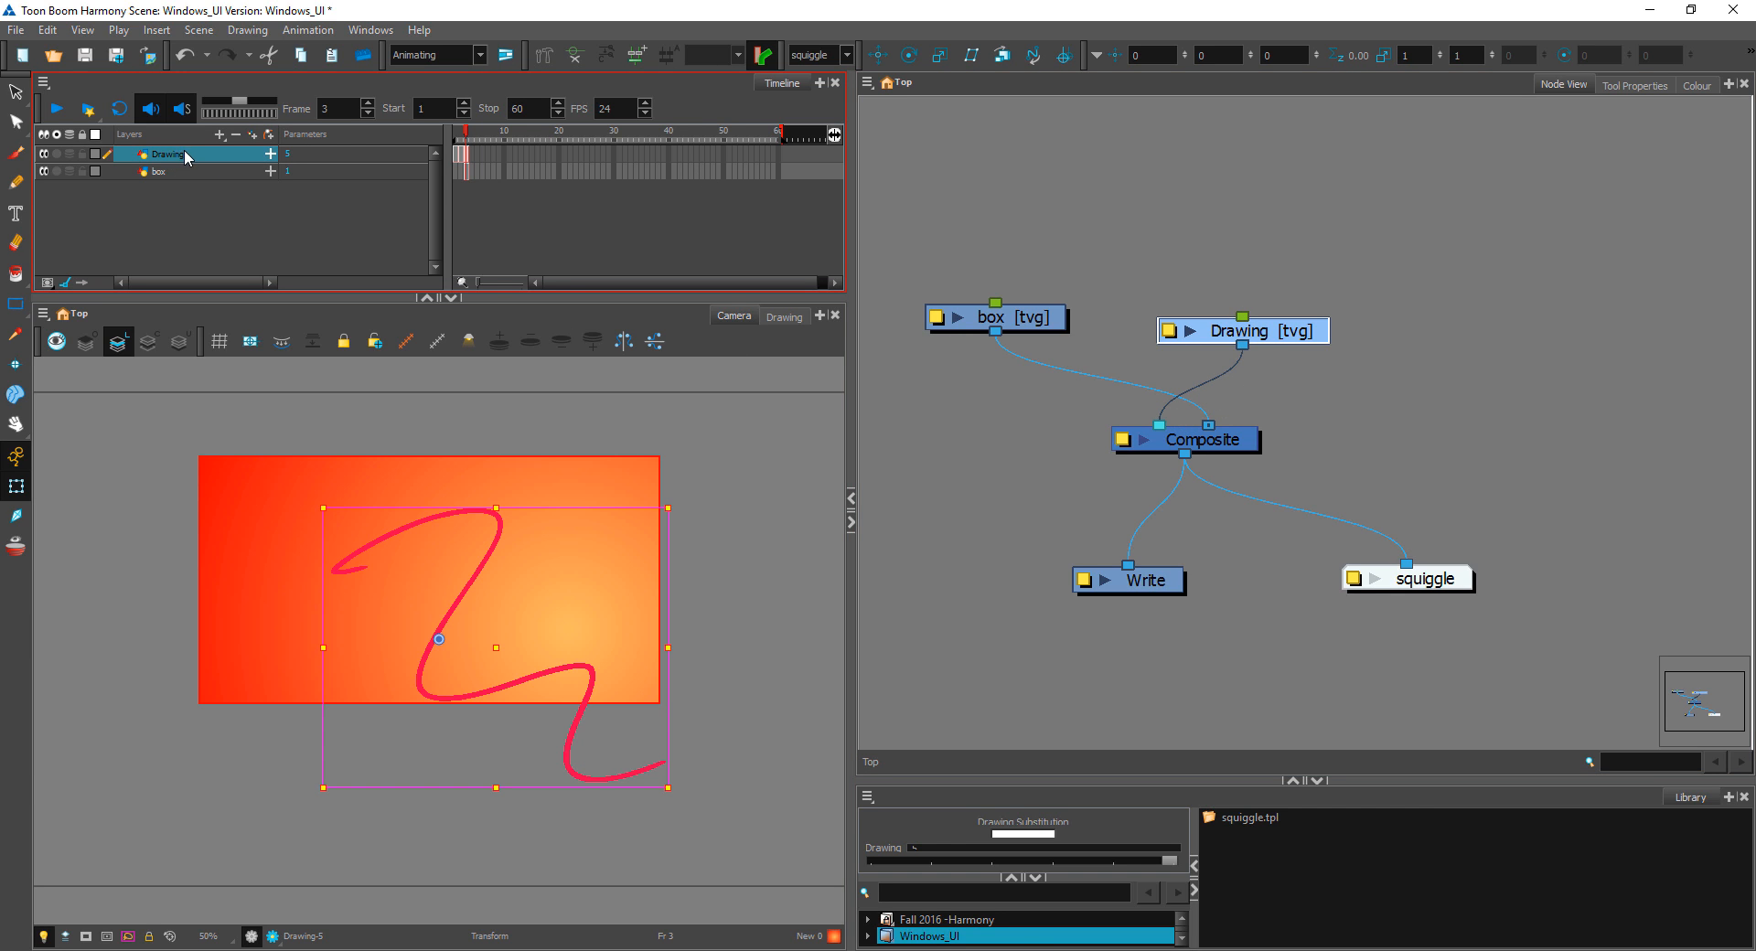
drag(184, 150, 189, 184)
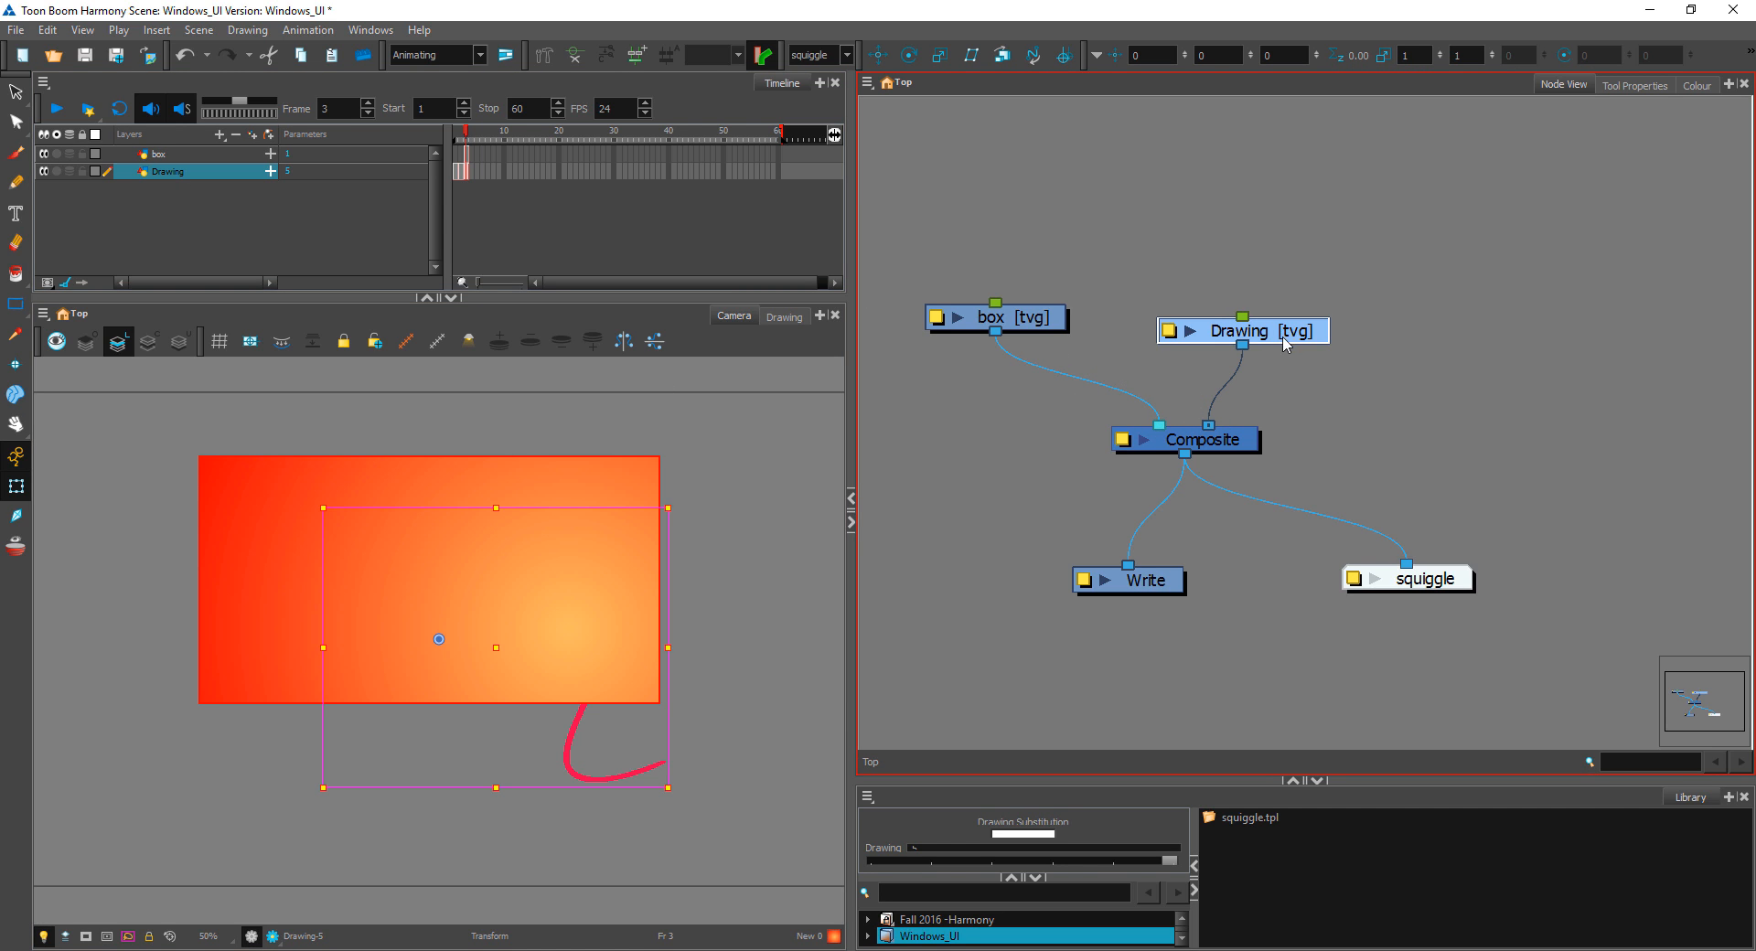
Step: Shift the Drawing node slightly left so it sits more directly above its Composite input, and deselect it
mouse_move(1285, 342)
mouse_down()
mouse_move(1290, 274)
mouse_move(1256, 337)
mouse_up()
click(1419, 300)
click(1242, 391)
scroll(996, 371, down, 2)
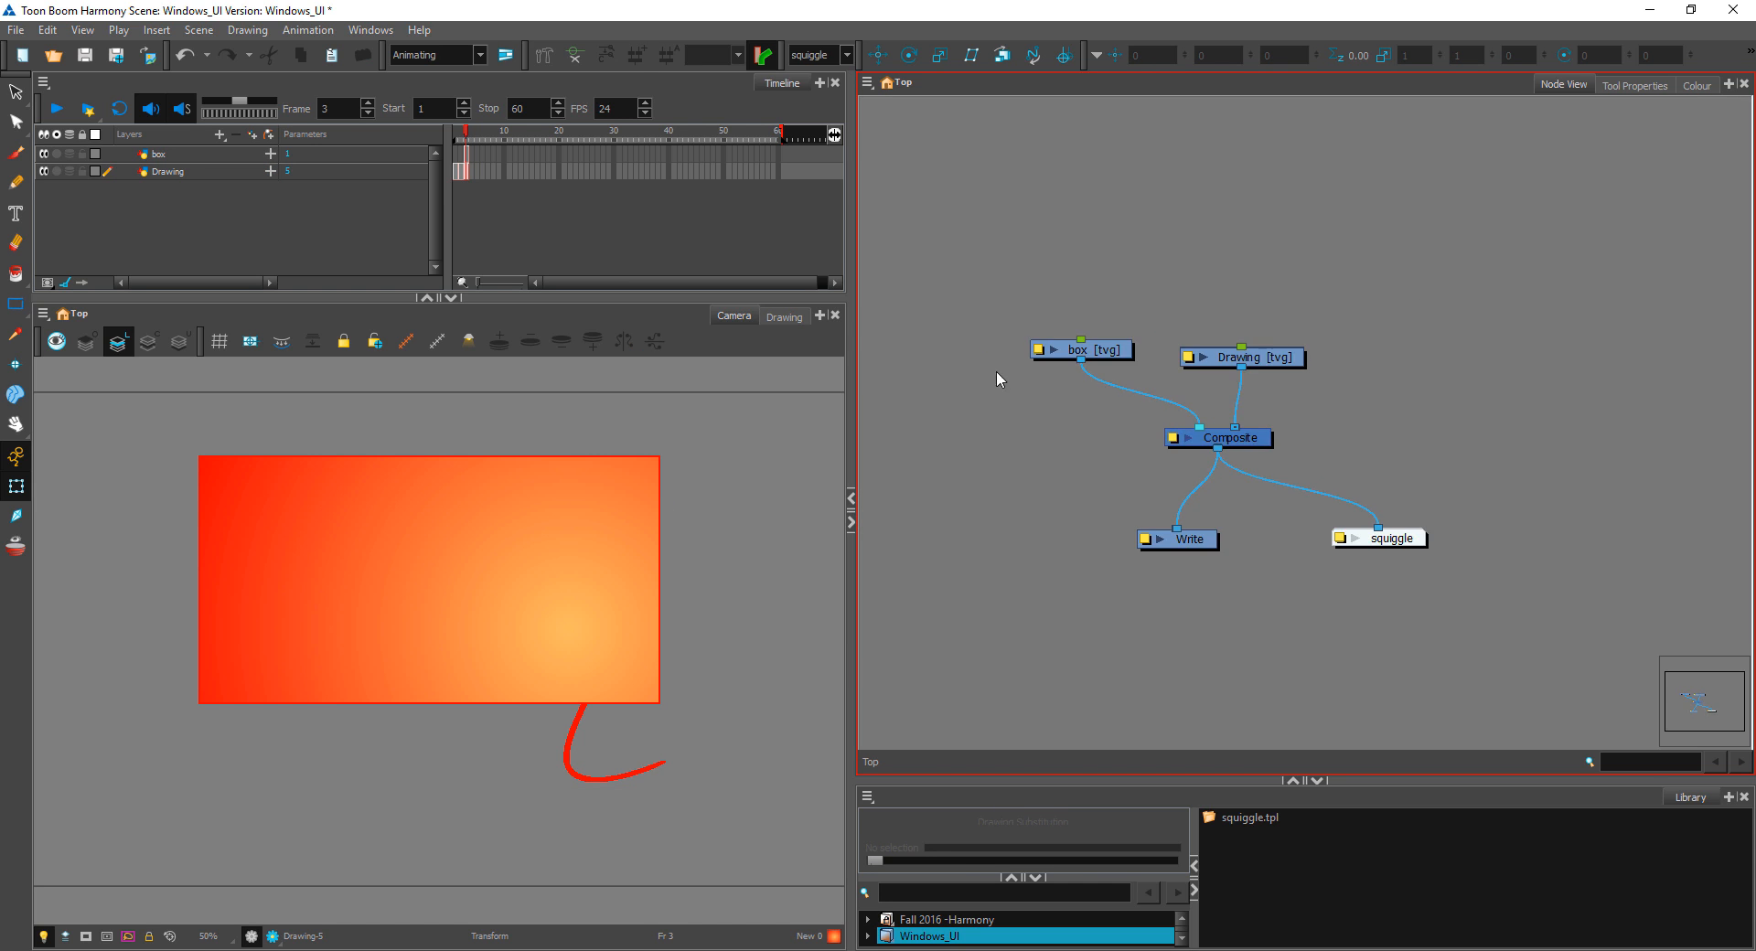
scroll(996, 370, down, 1)
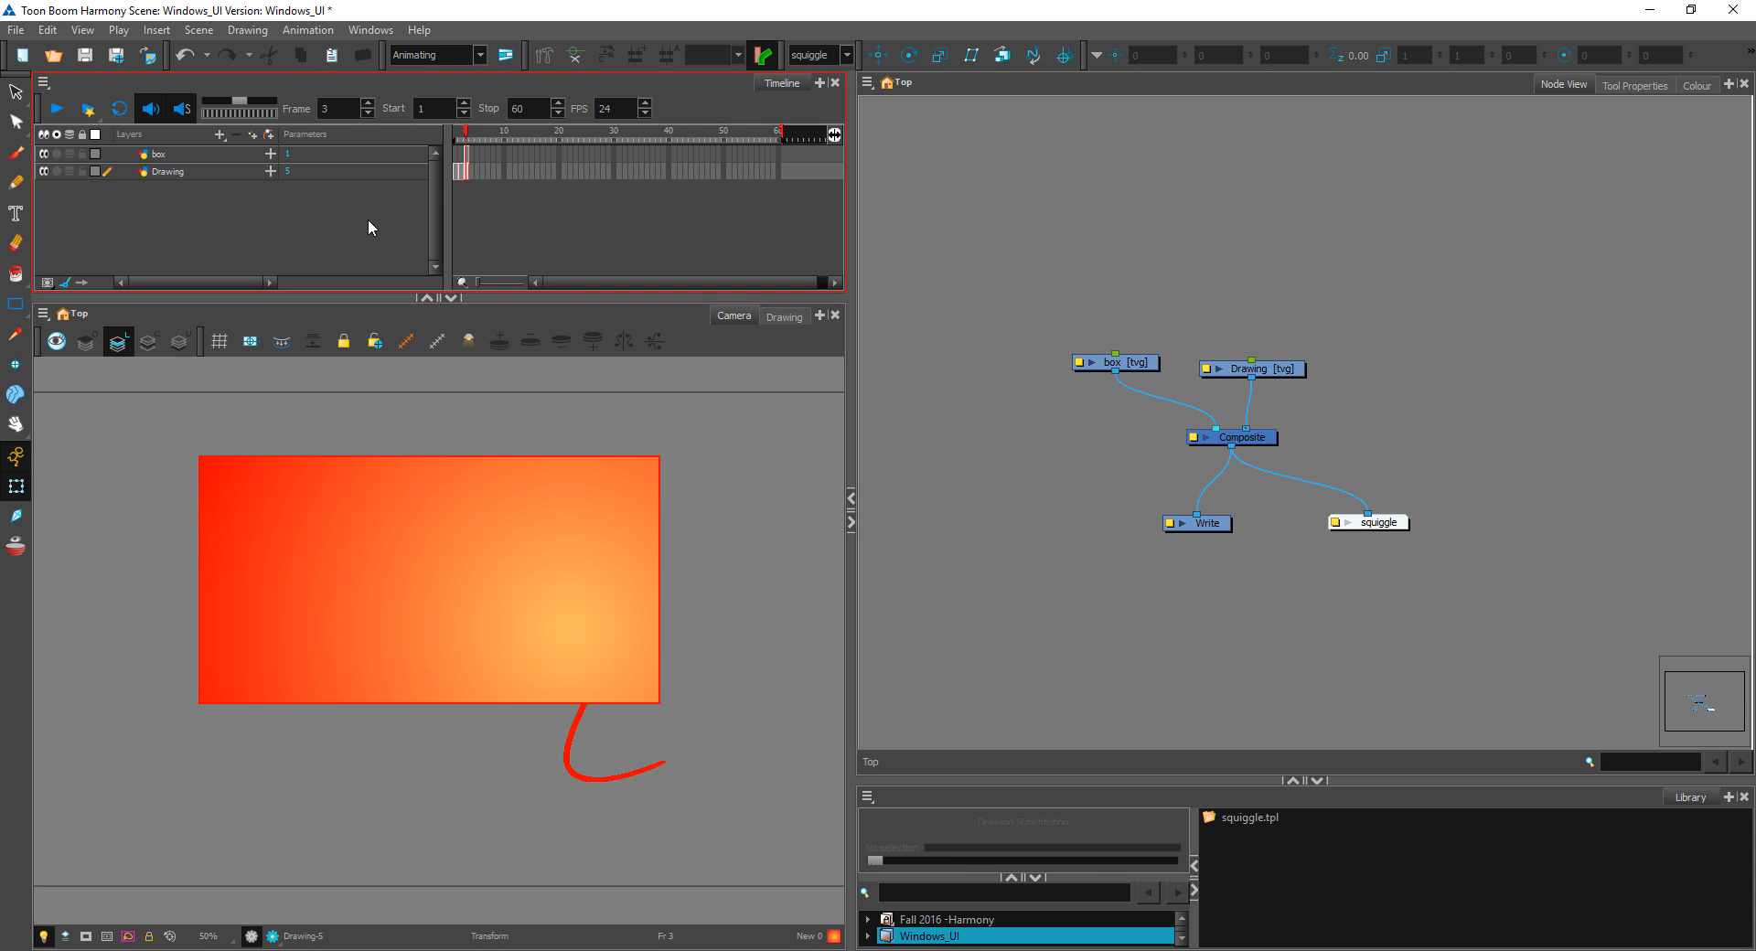
Step: Enlarge the Library view and preview the drawing substitutions of the Drawing and box layers
mouse_move(446, 220)
mouse_down()
mouse_move(528, 224)
mouse_move(446, 233)
mouse_up()
click(293, 157)
key(Escape)
click(295, 171)
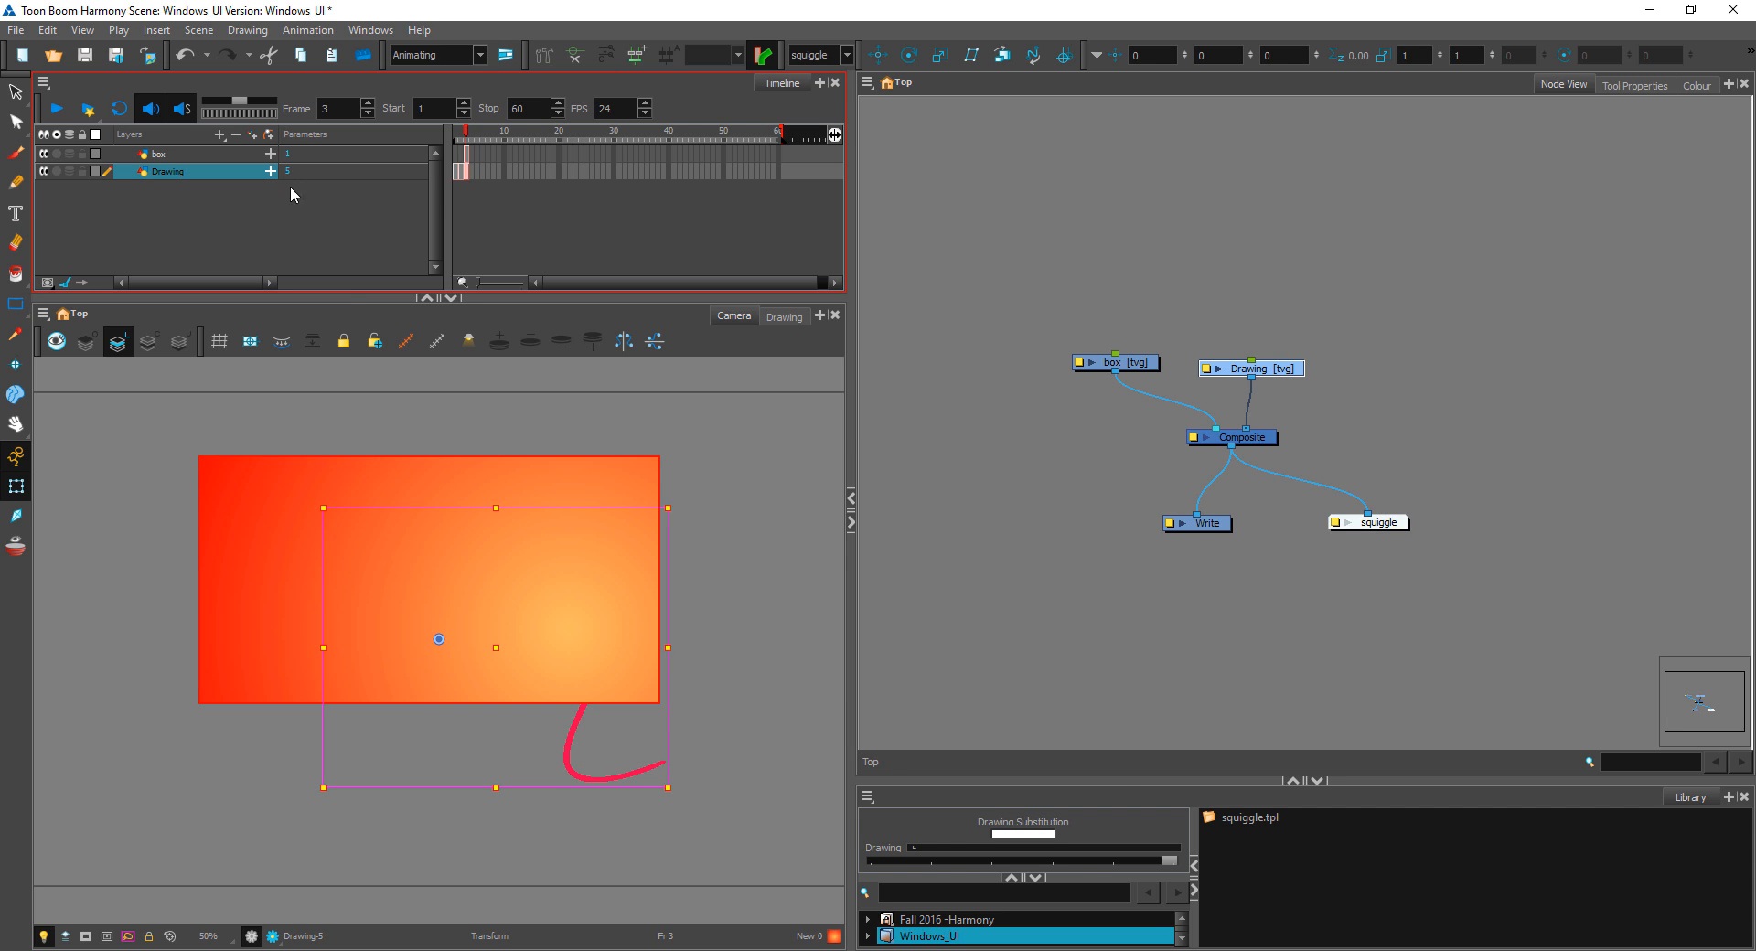
drag(1160, 778, 1160, 236)
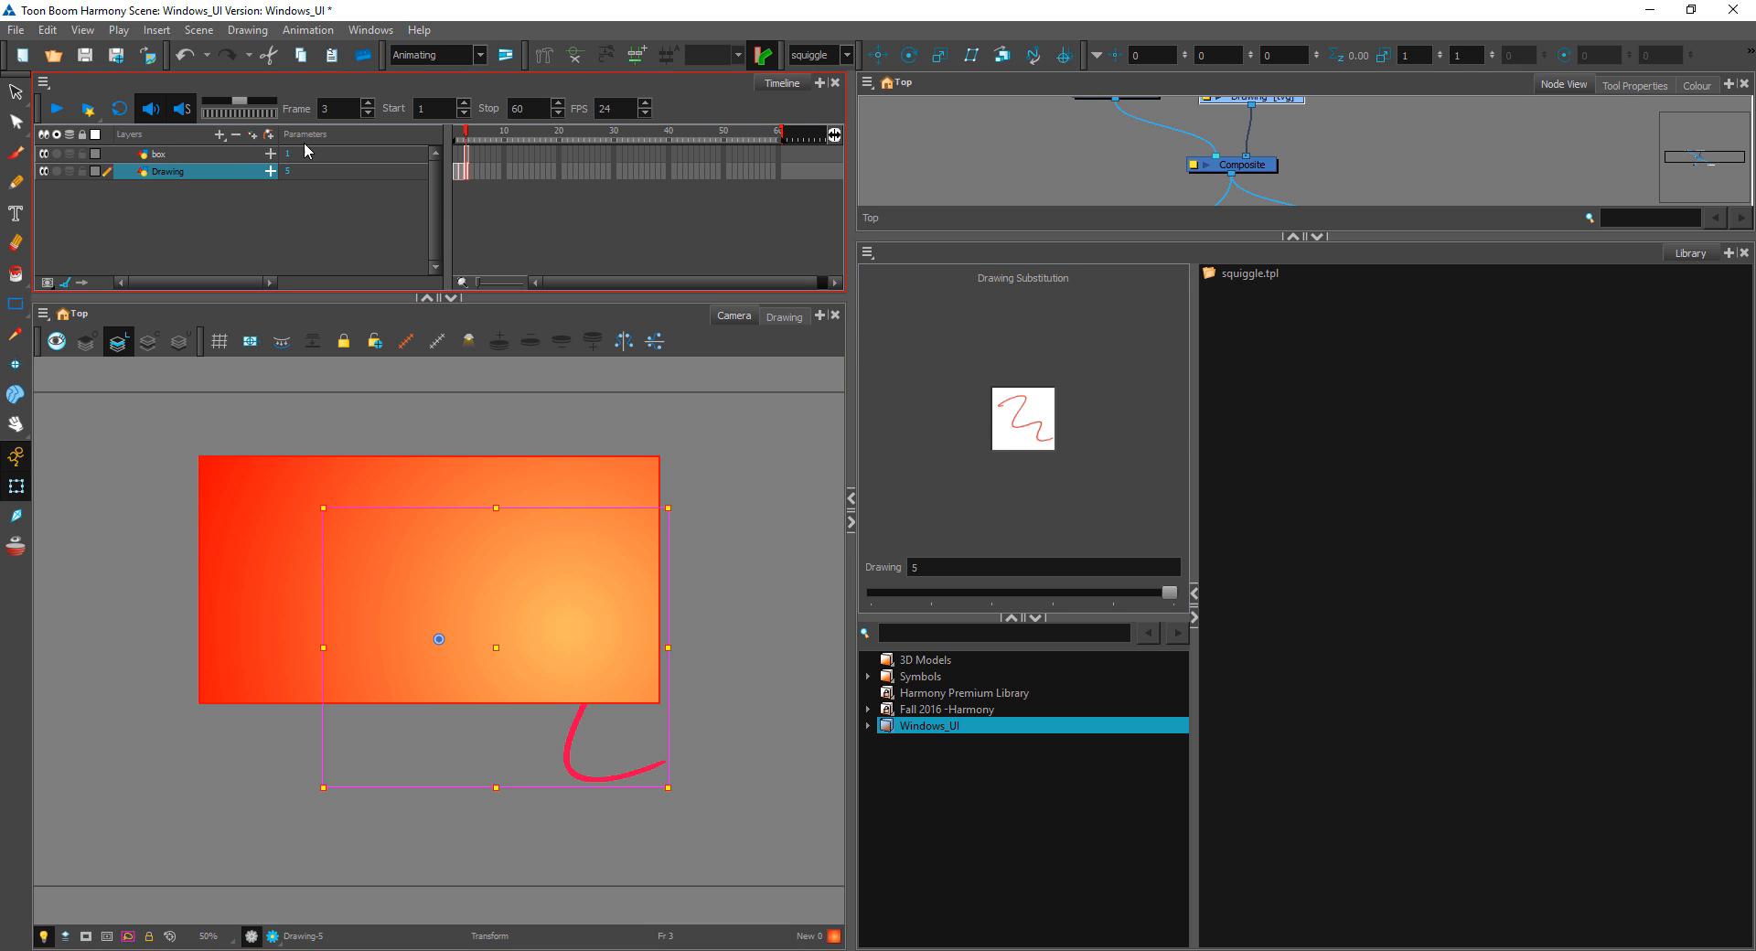
click(464, 489)
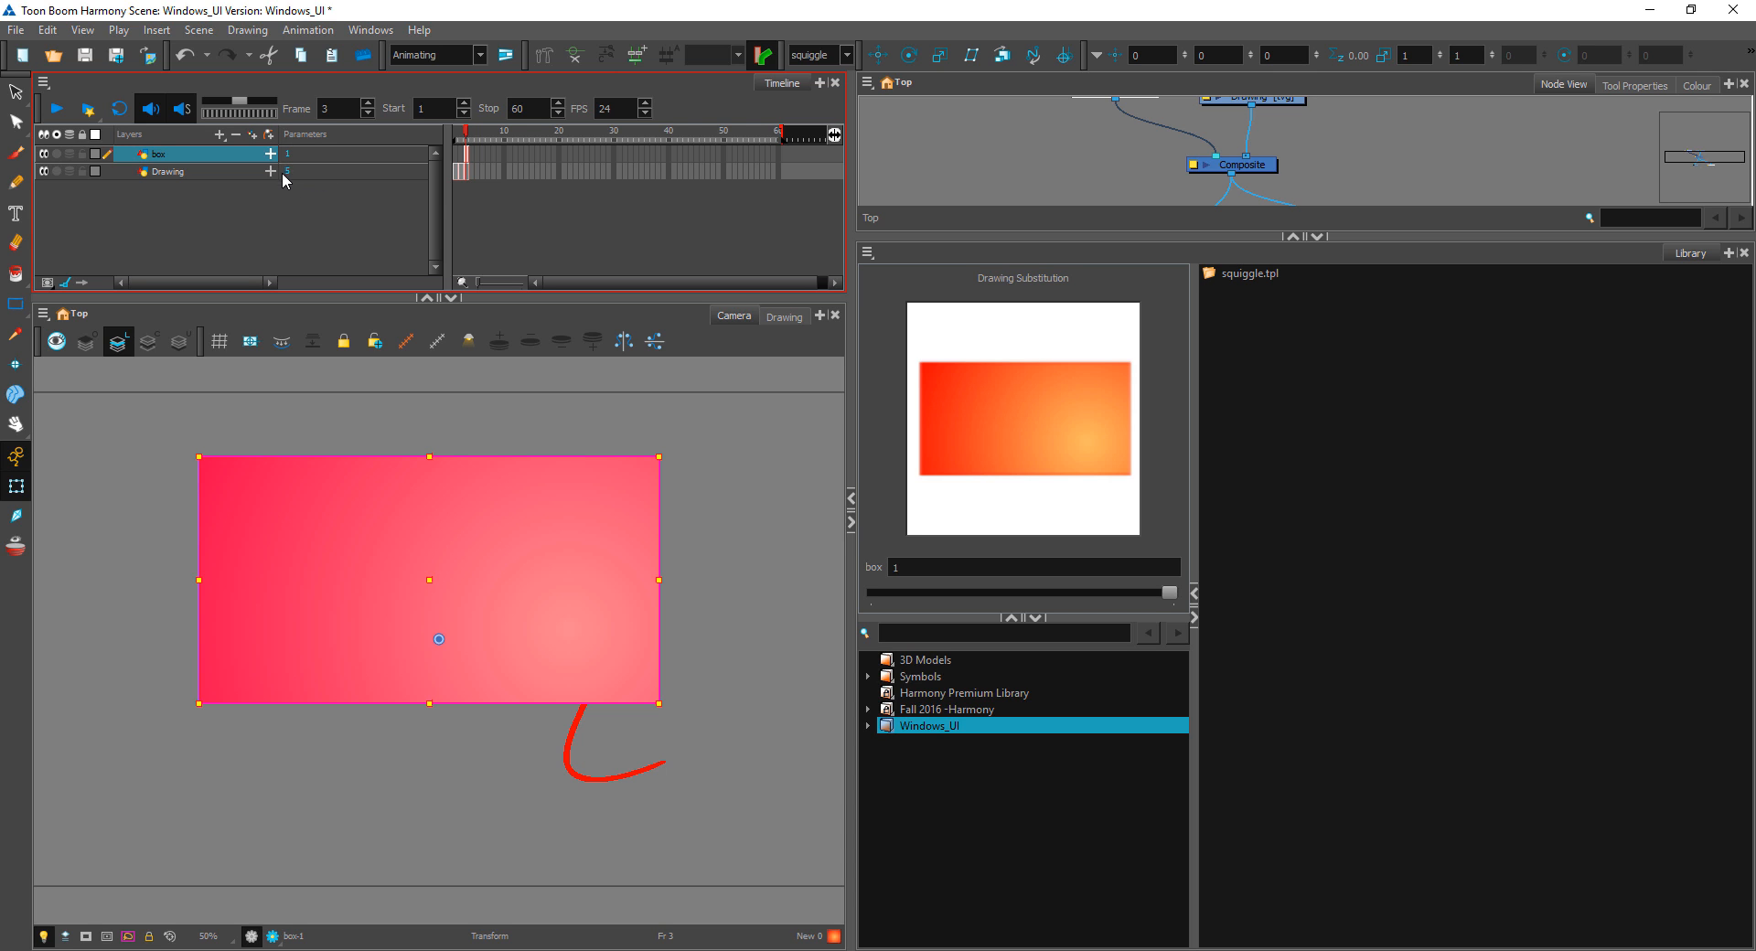
Step: Hide the Timeline's Parameters column and widen the layer list
click(66, 284)
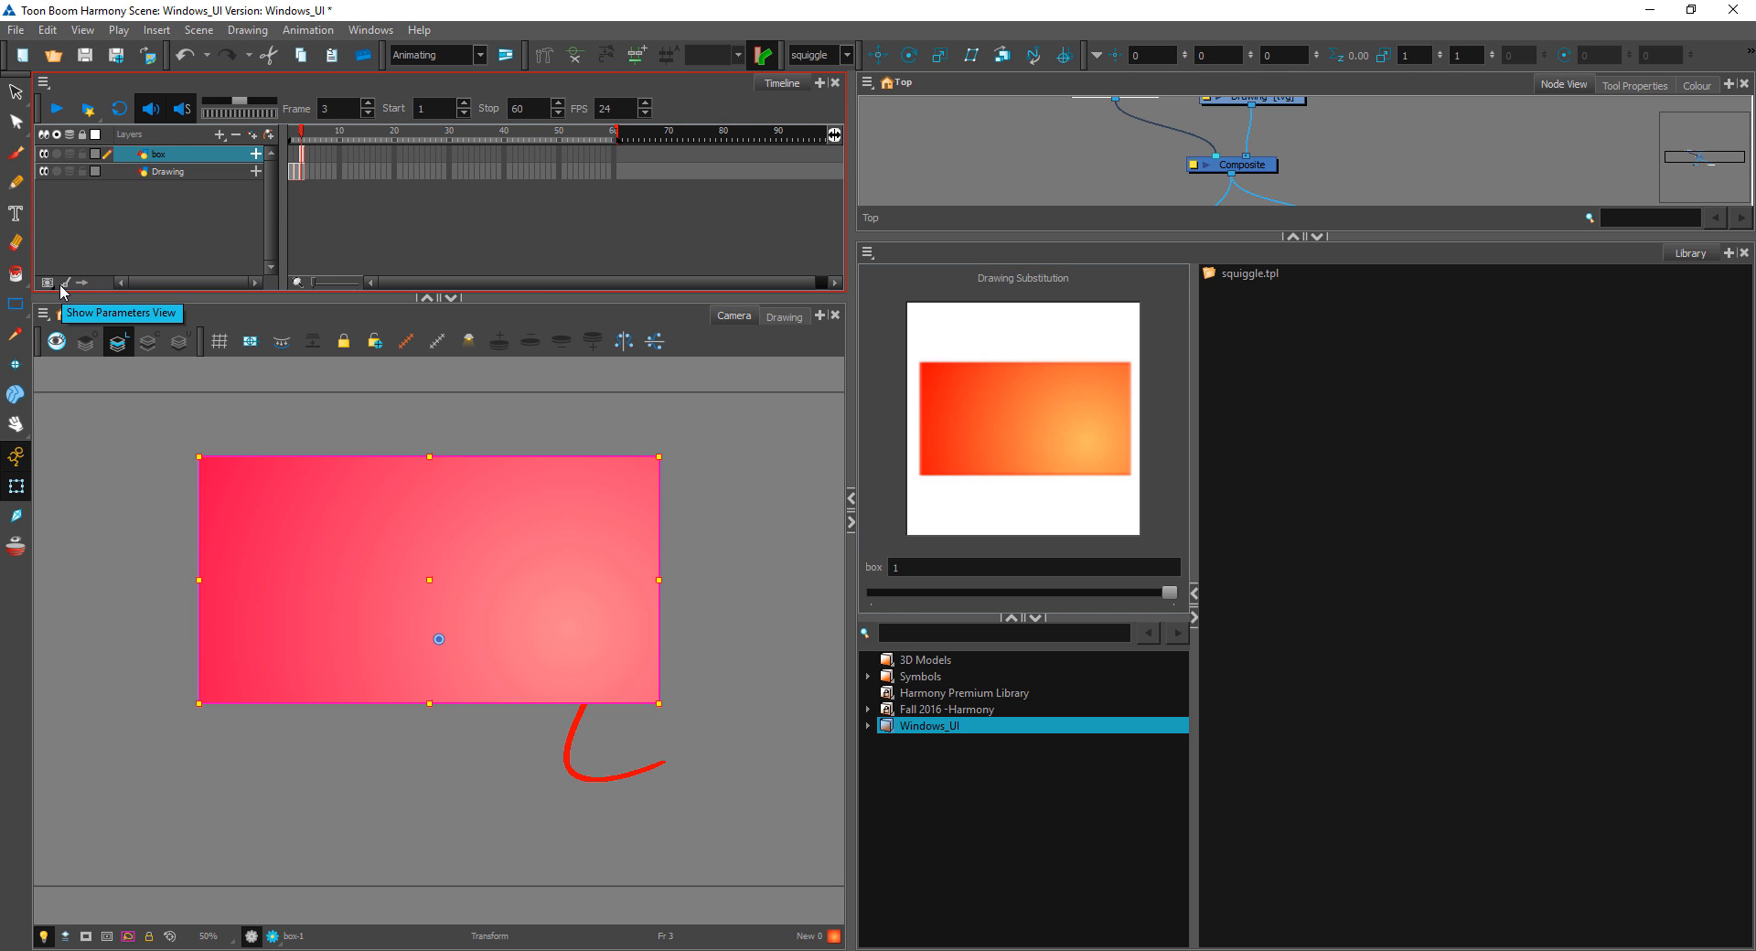
drag(280, 240, 333, 242)
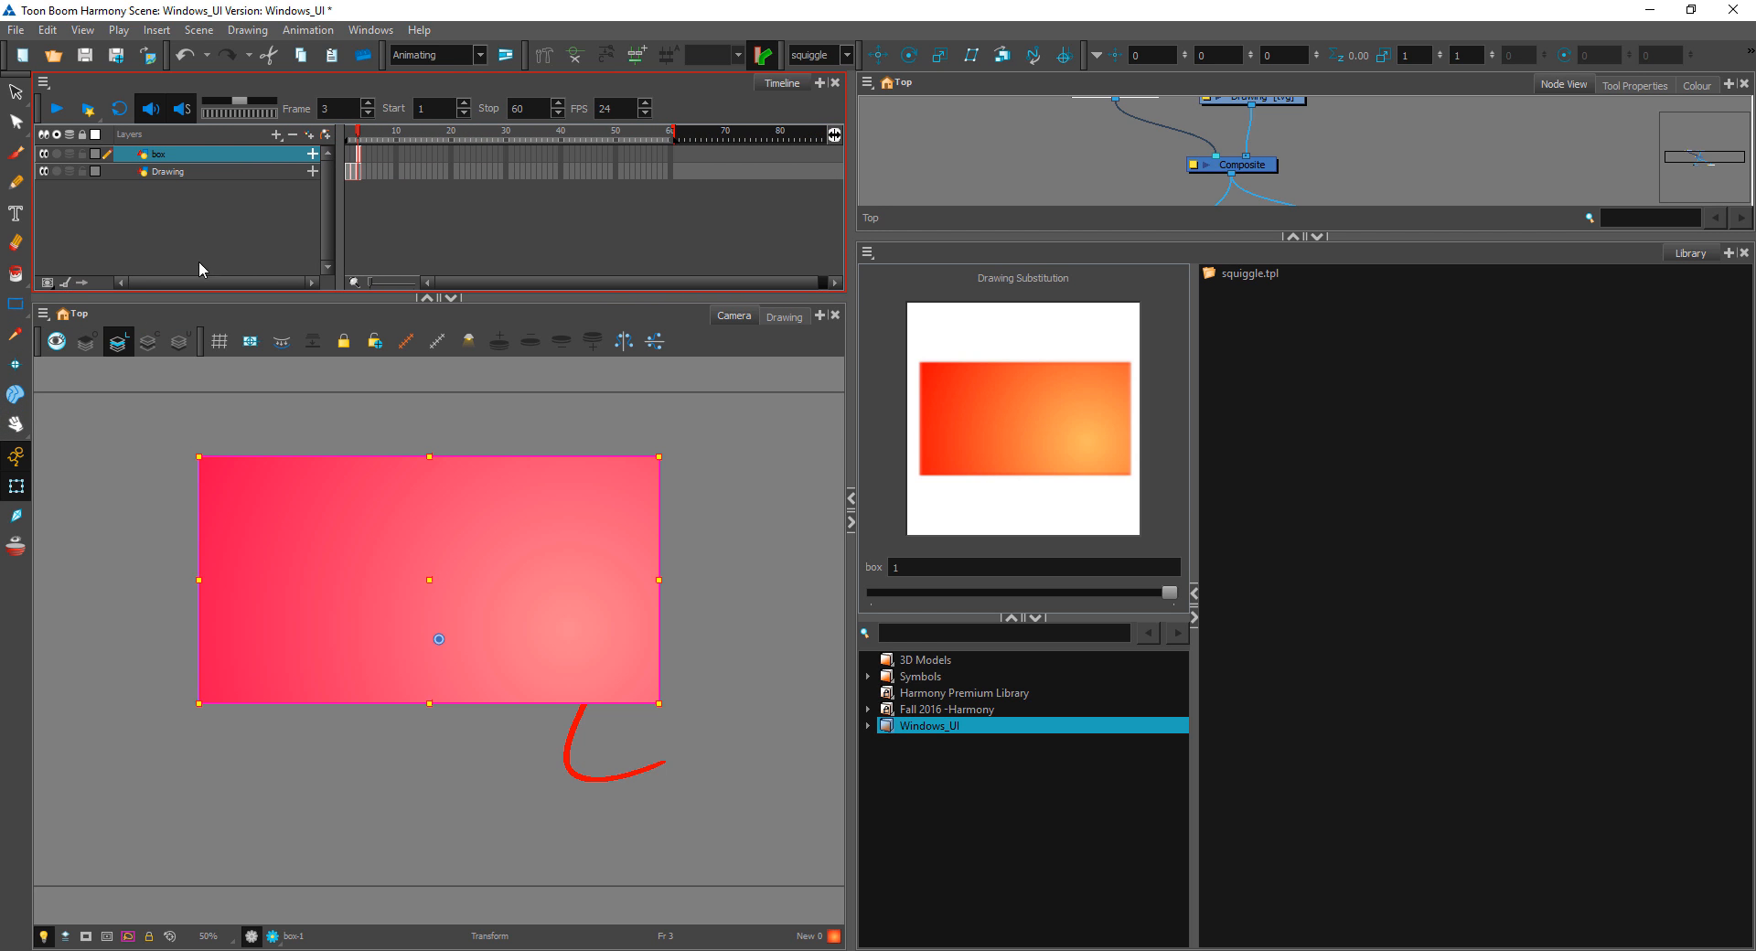
click(49, 283)
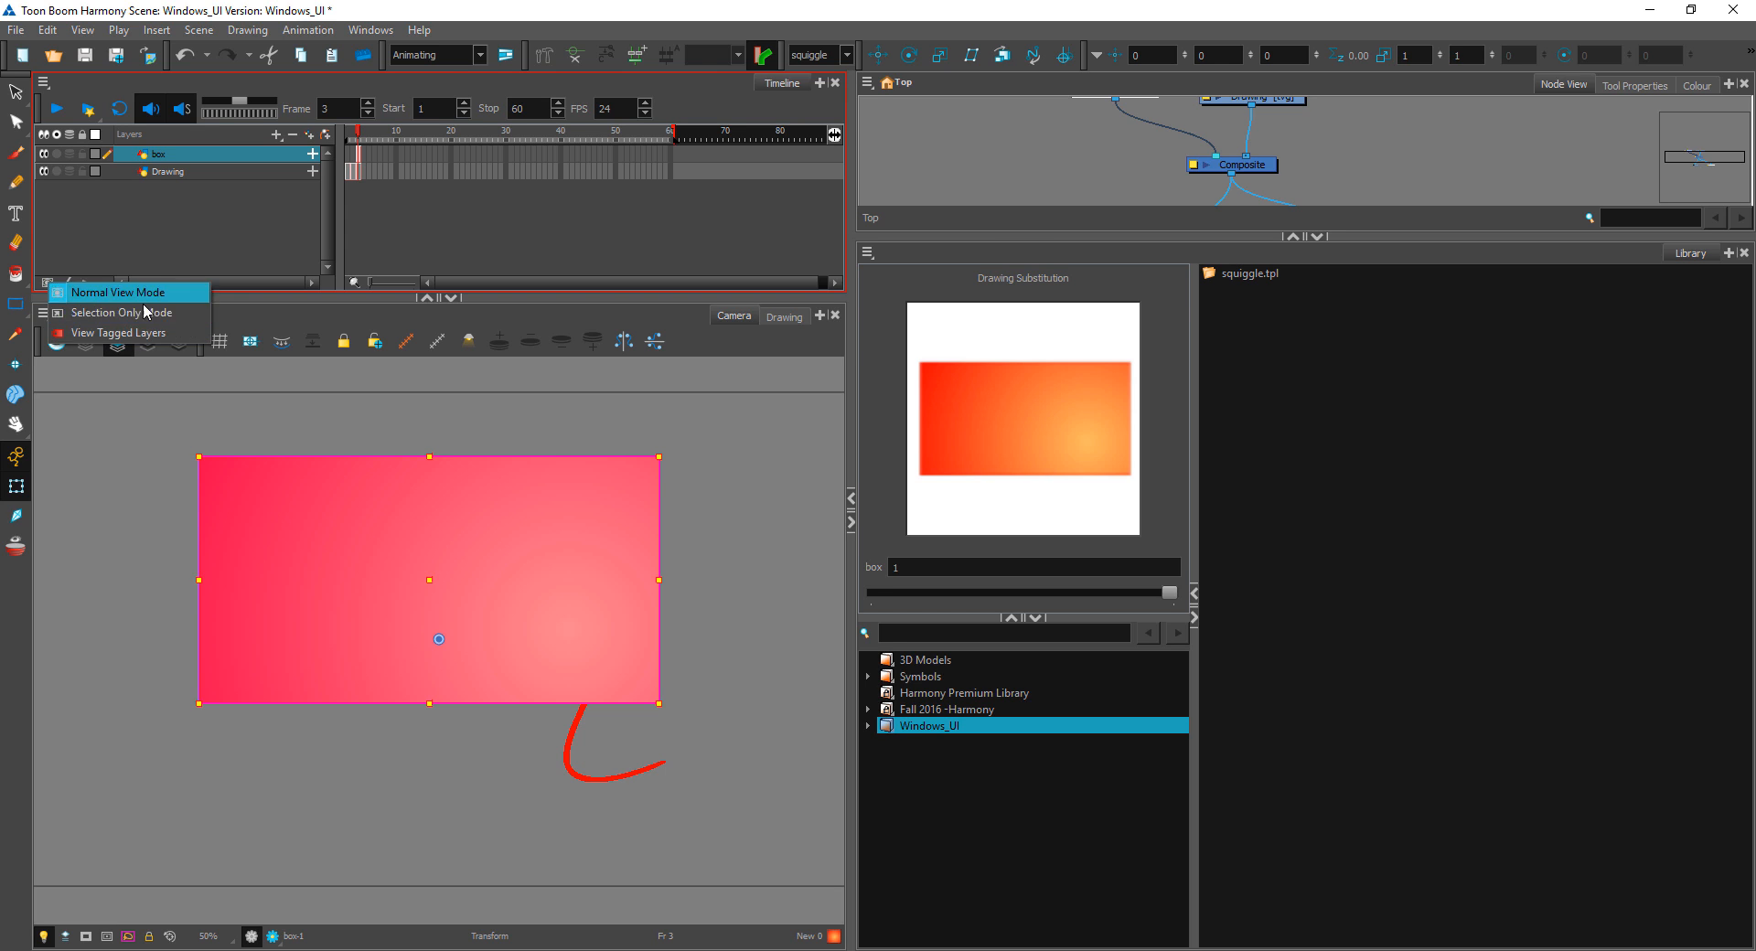
click(177, 207)
Step: Show the Additional Links column in the Timeline, and hide it again
click(80, 281)
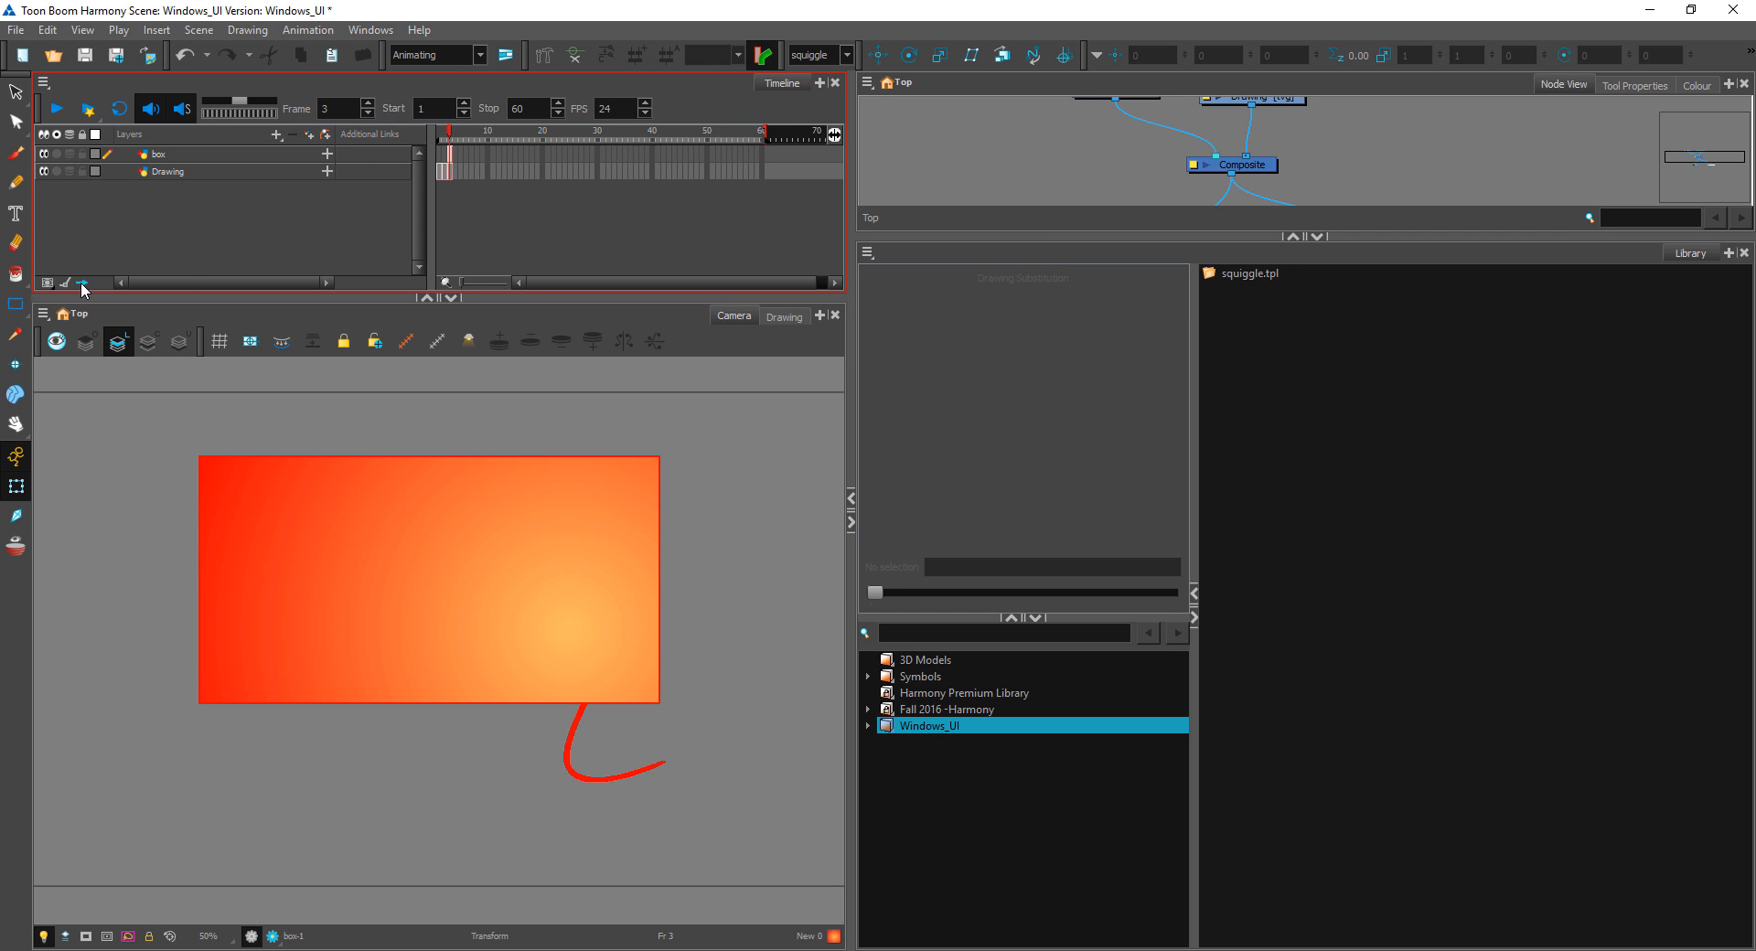
click(386, 152)
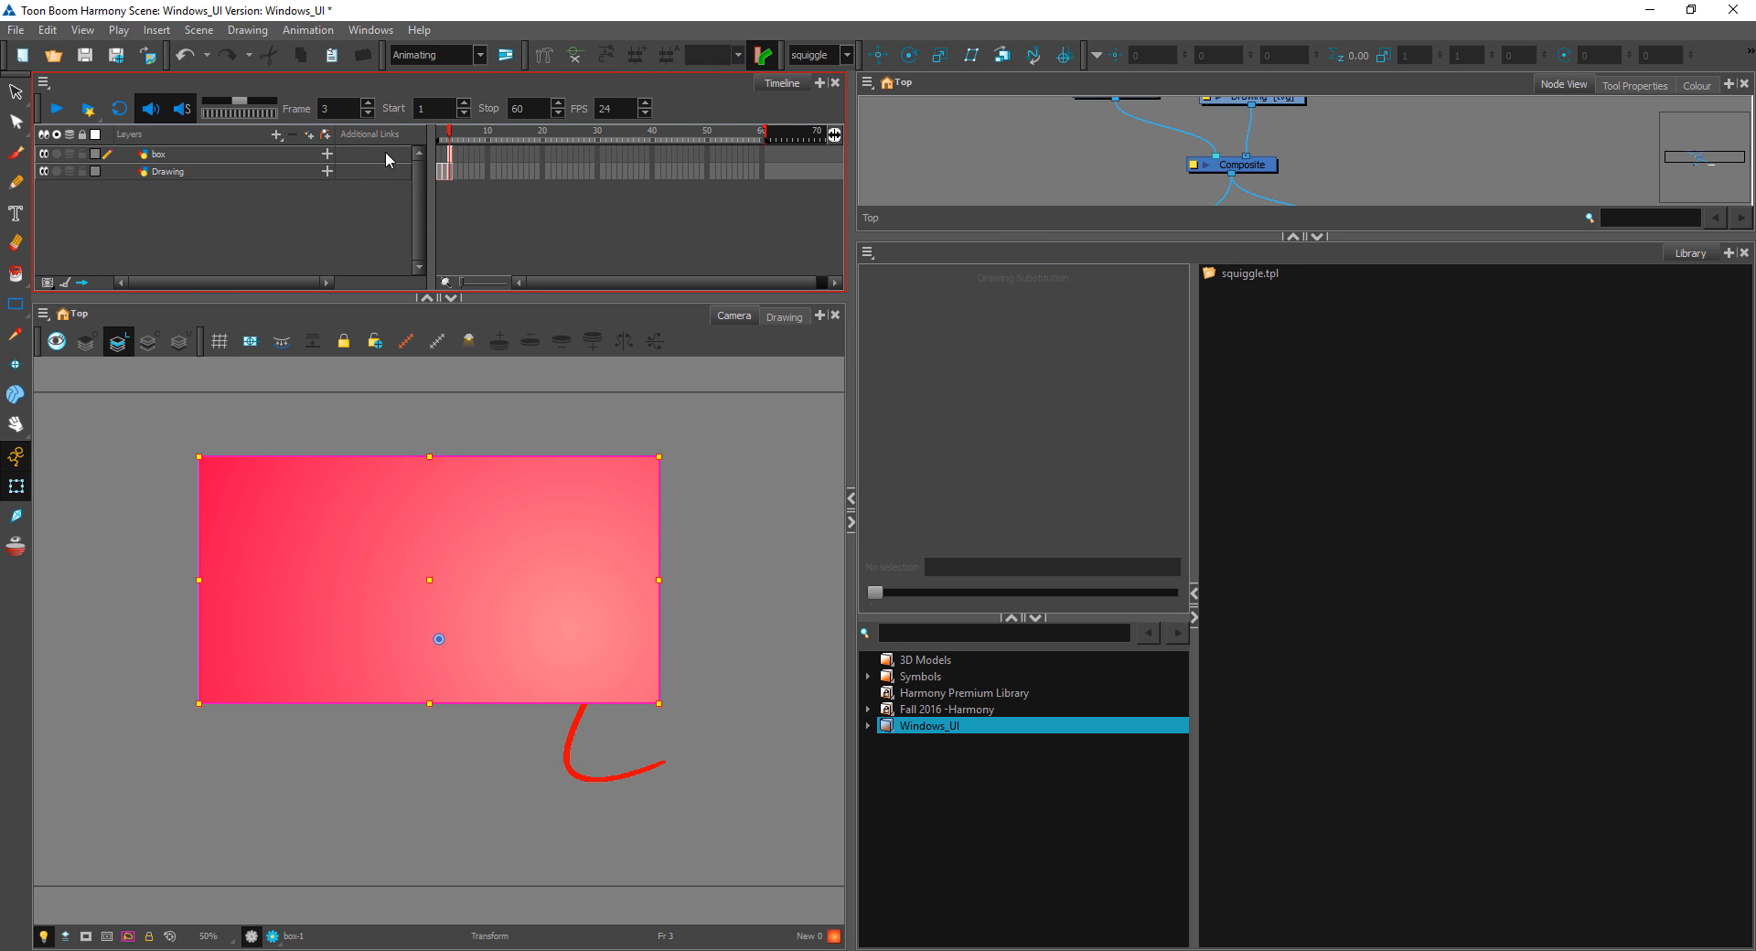
click(82, 282)
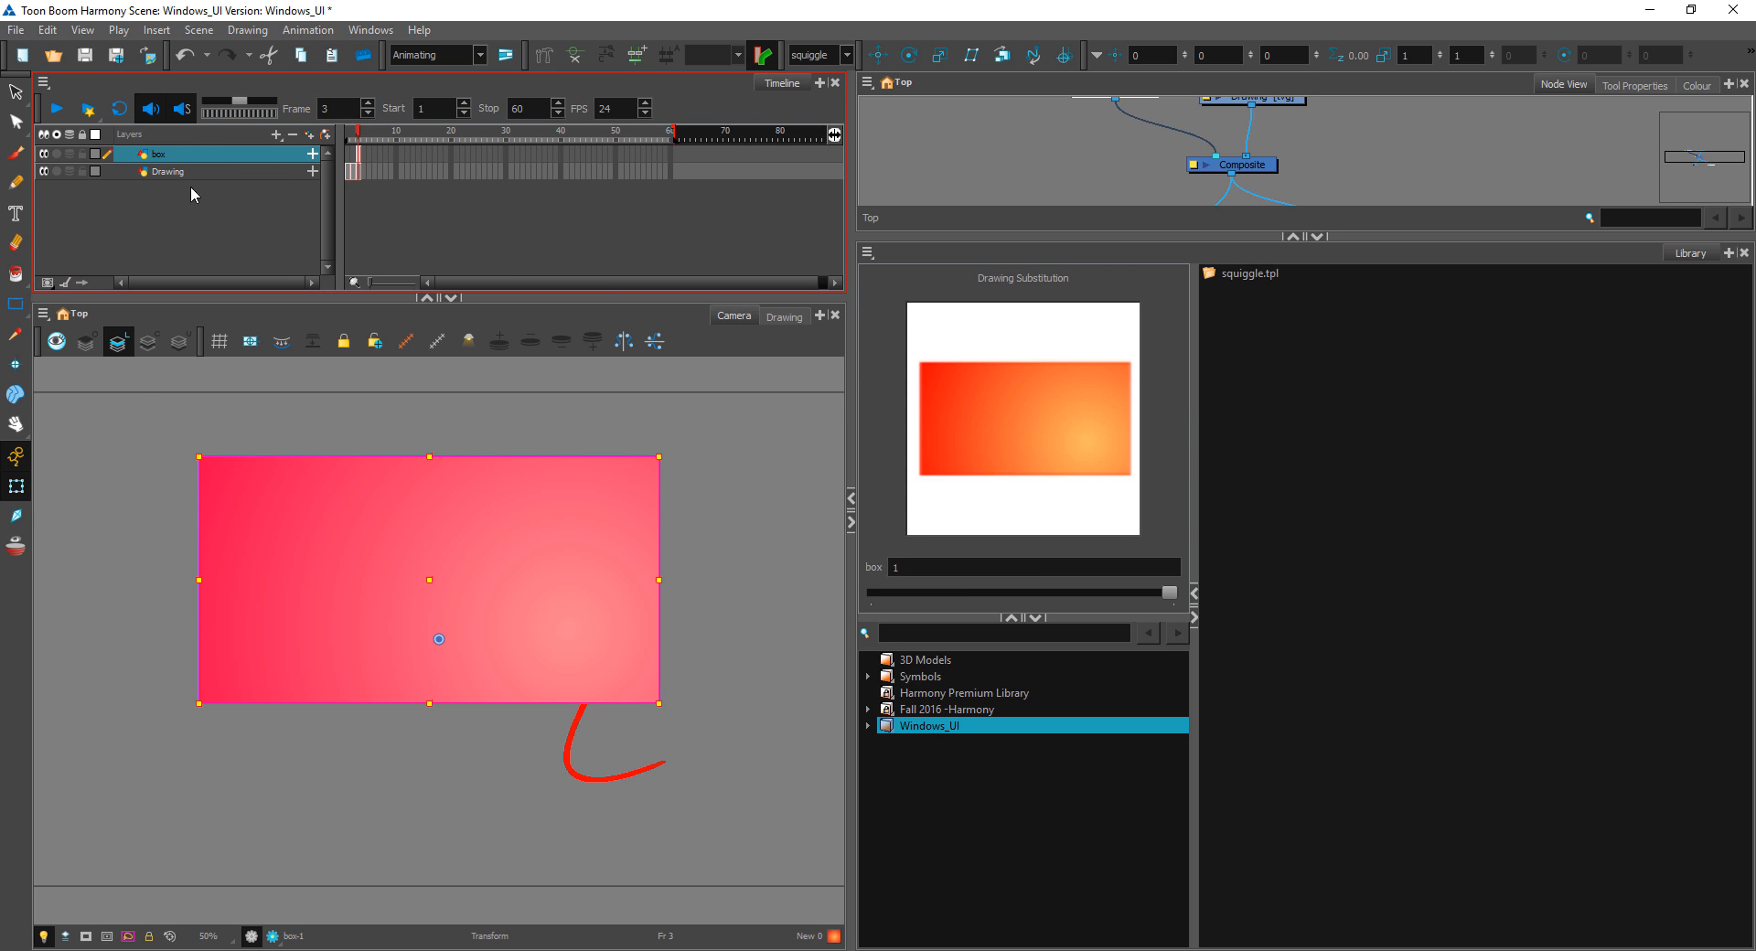
Step: Narrow the Timeline's layer list and widen the Timeline and Camera views
click(117, 426)
drag(337, 204, 286, 198)
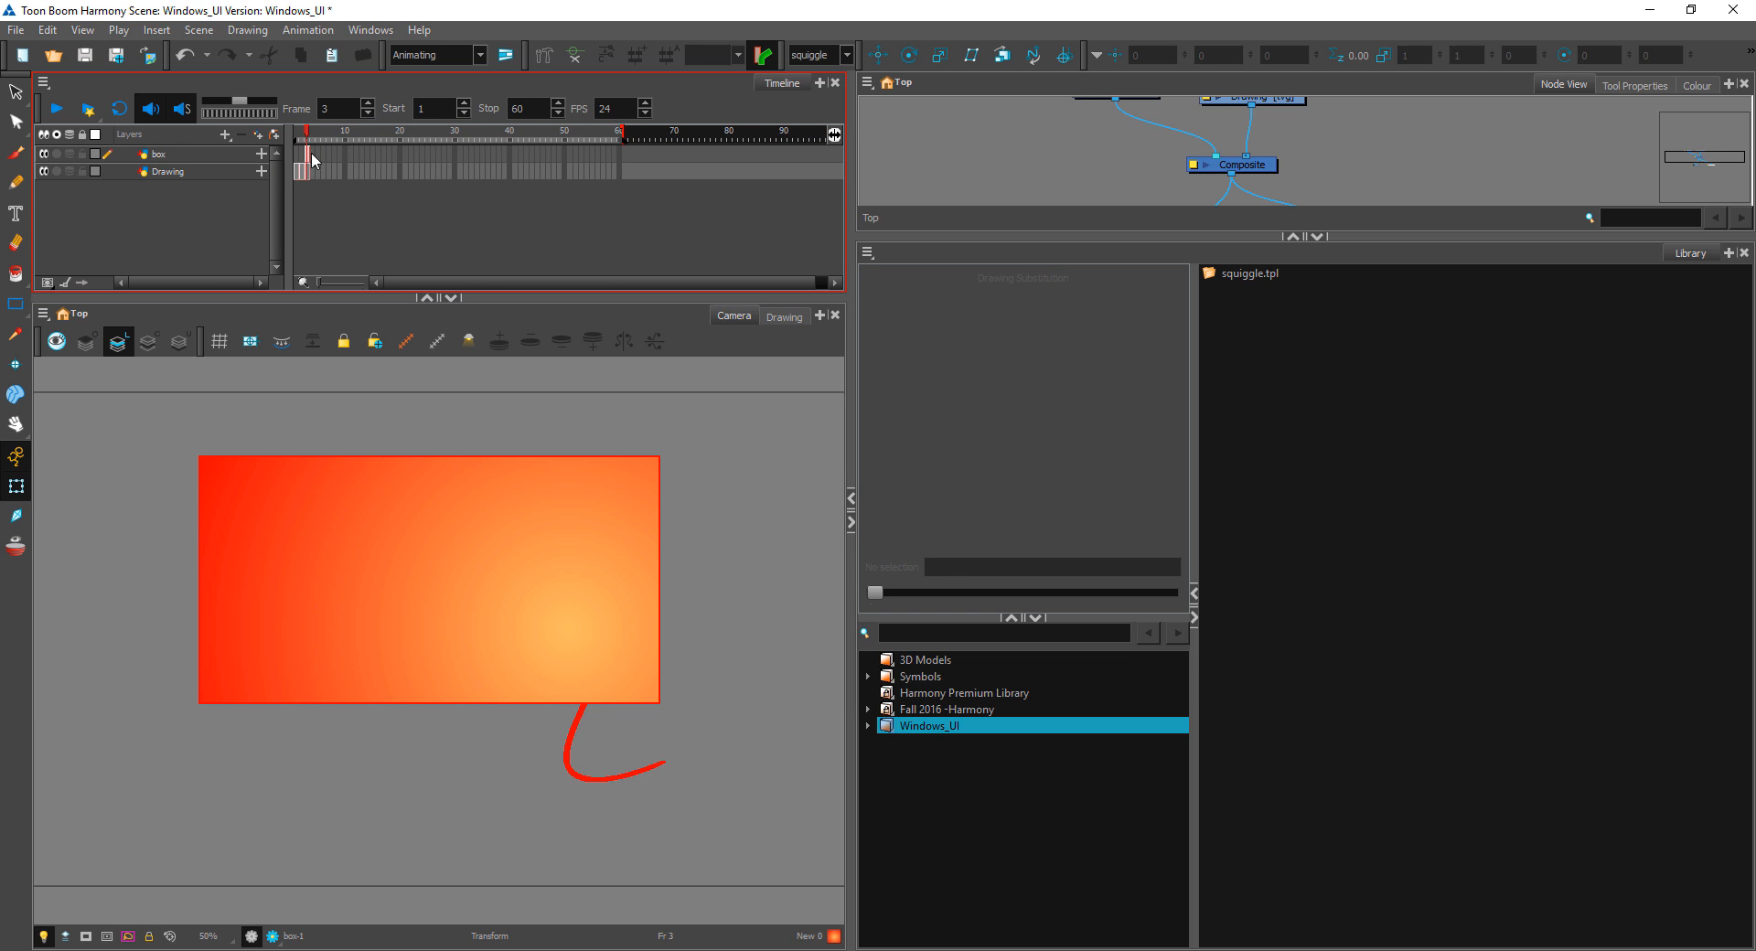
drag(851, 234, 974, 233)
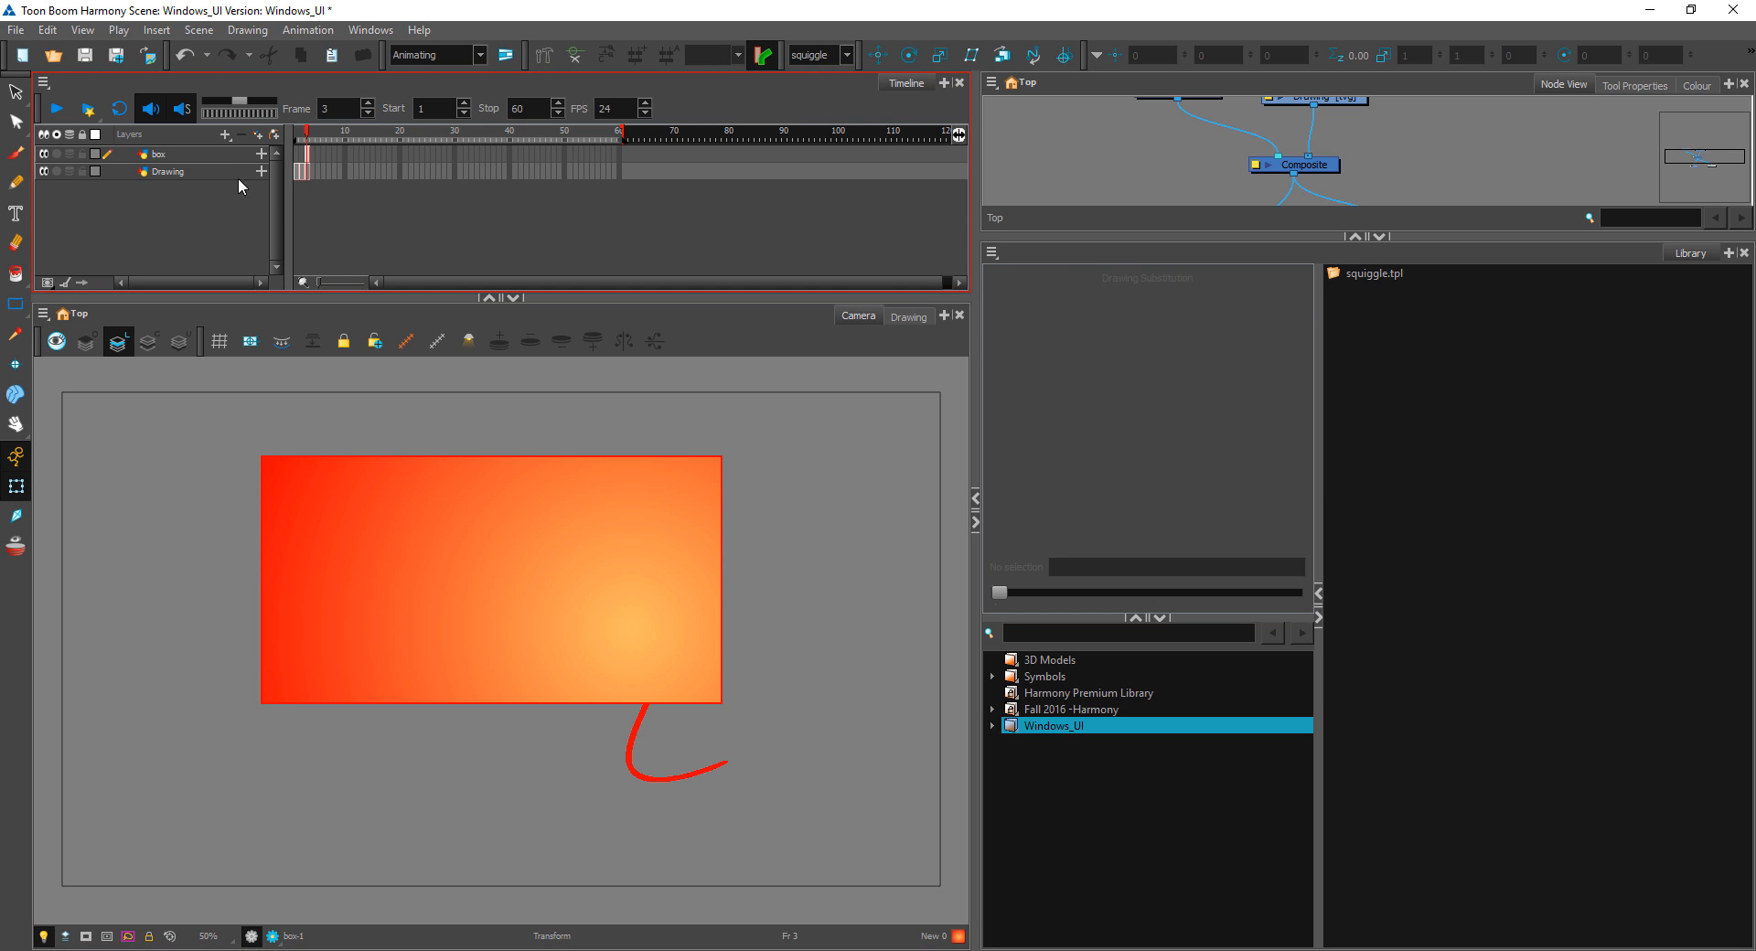
Step: Show both the Additional Links and Parameters columns in the Timeline, and hide them again
click(81, 283)
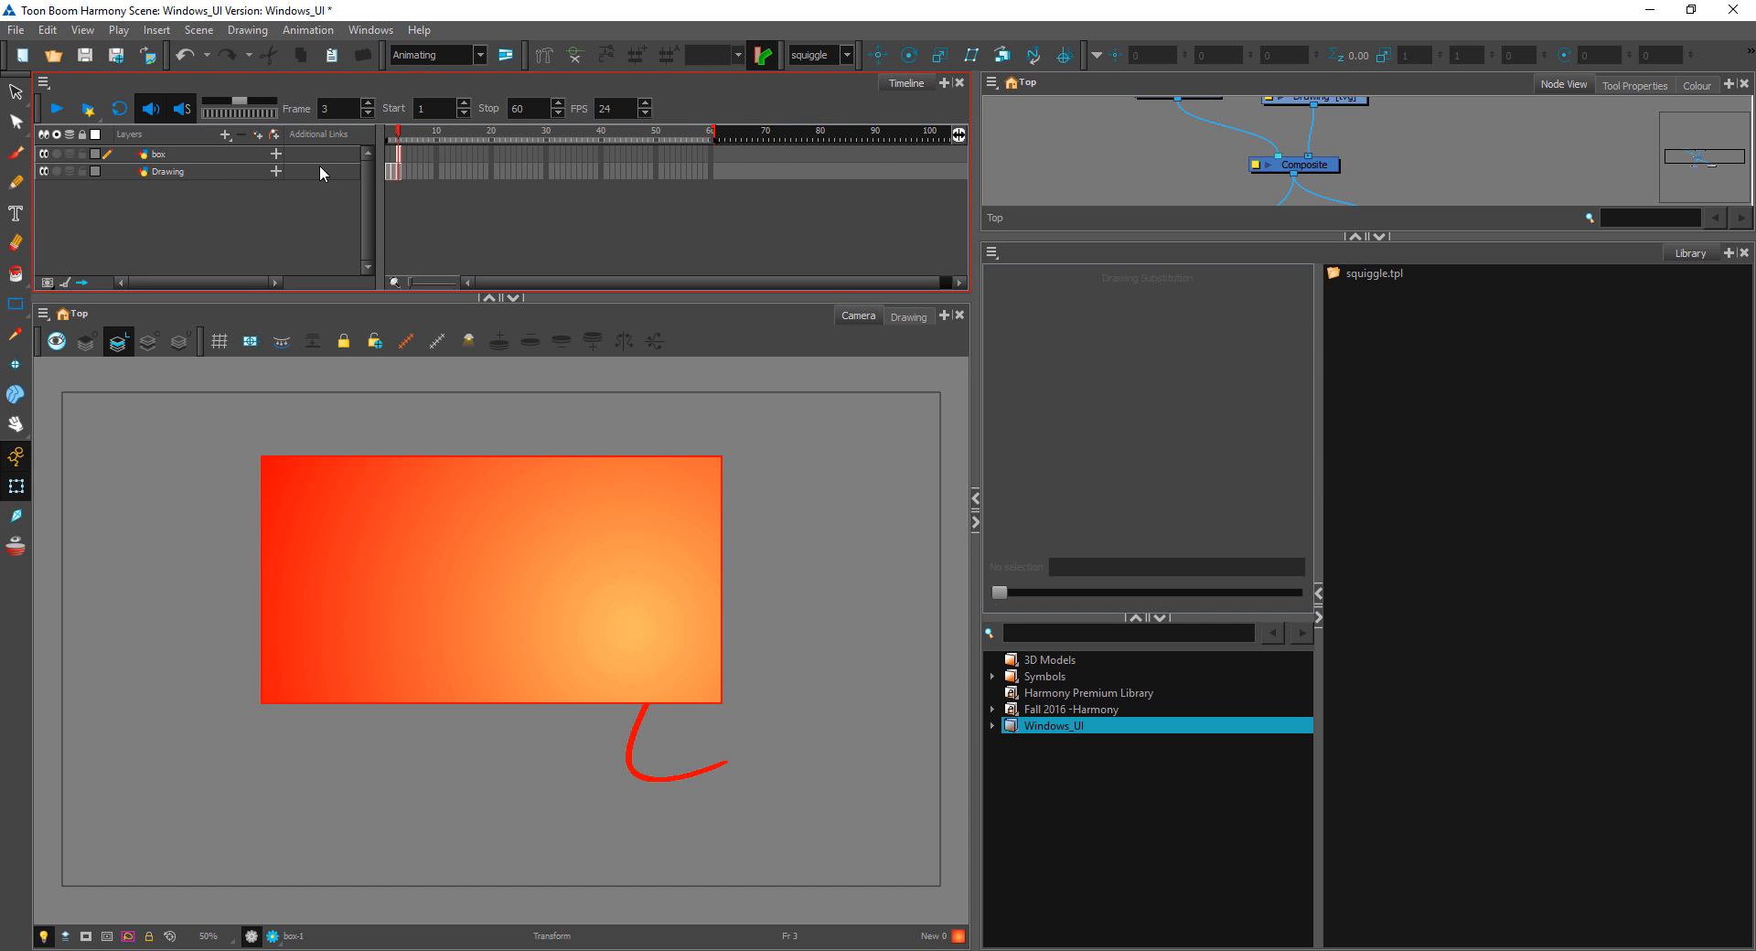
click(66, 282)
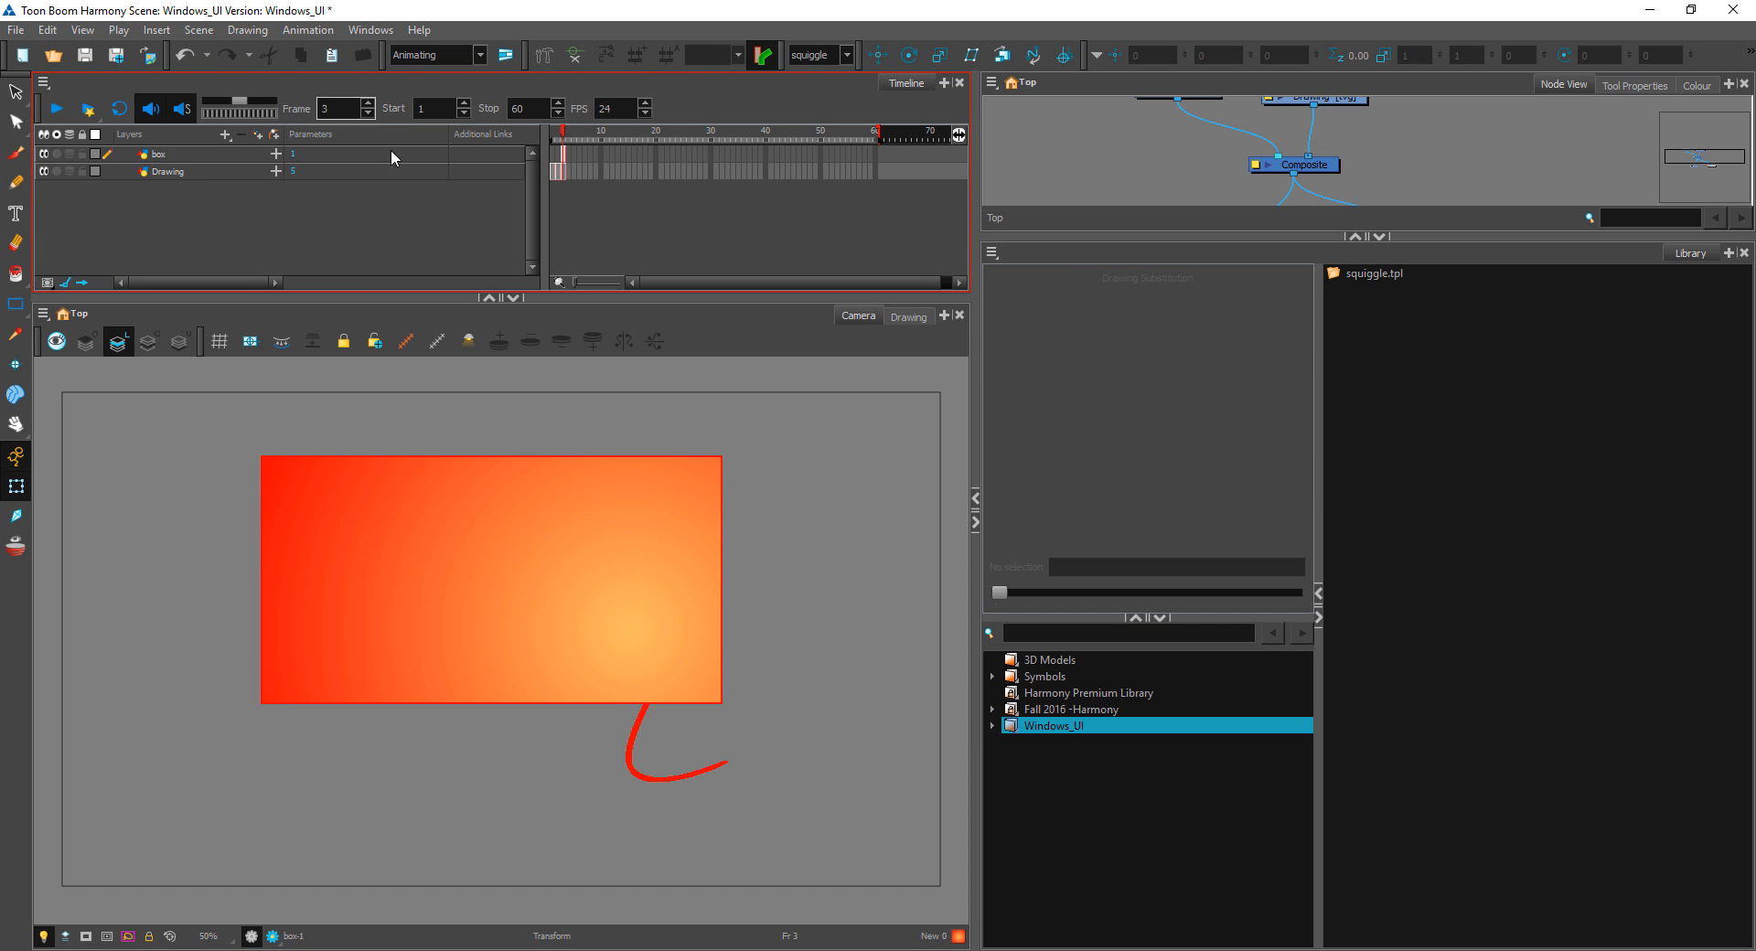
click(67, 283)
click(81, 282)
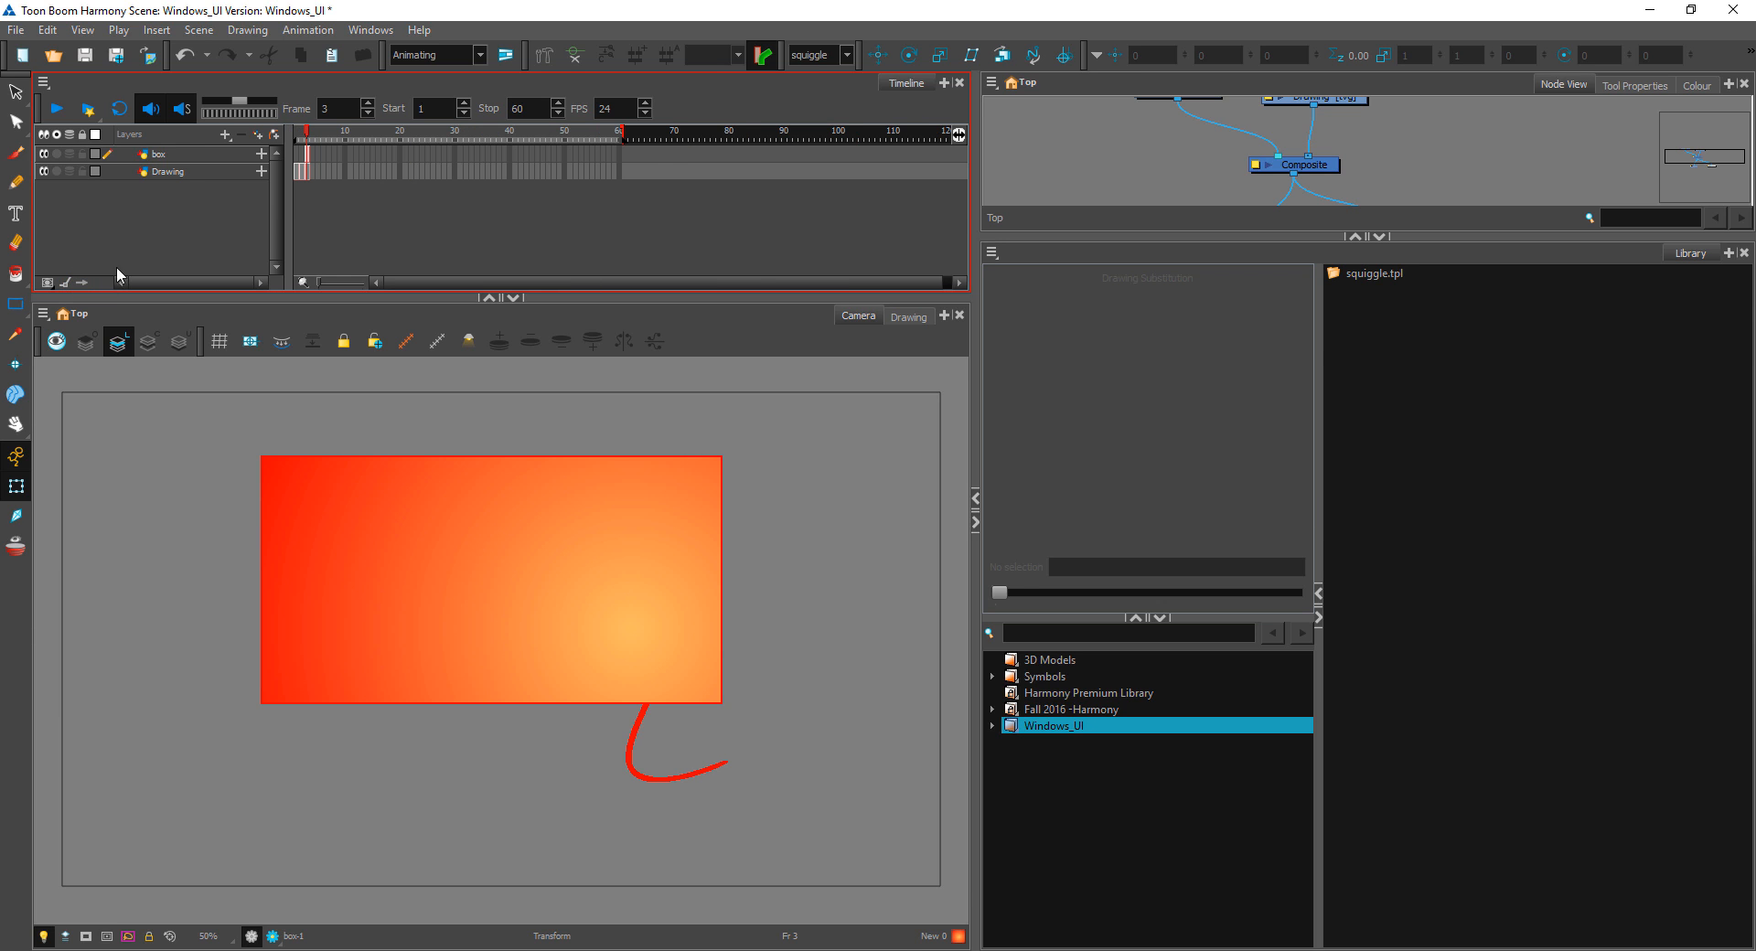
Step: Widen the Timeline's layer list, and enlarge the Node View to show the whole node network above the Library
drag(286, 244, 346, 244)
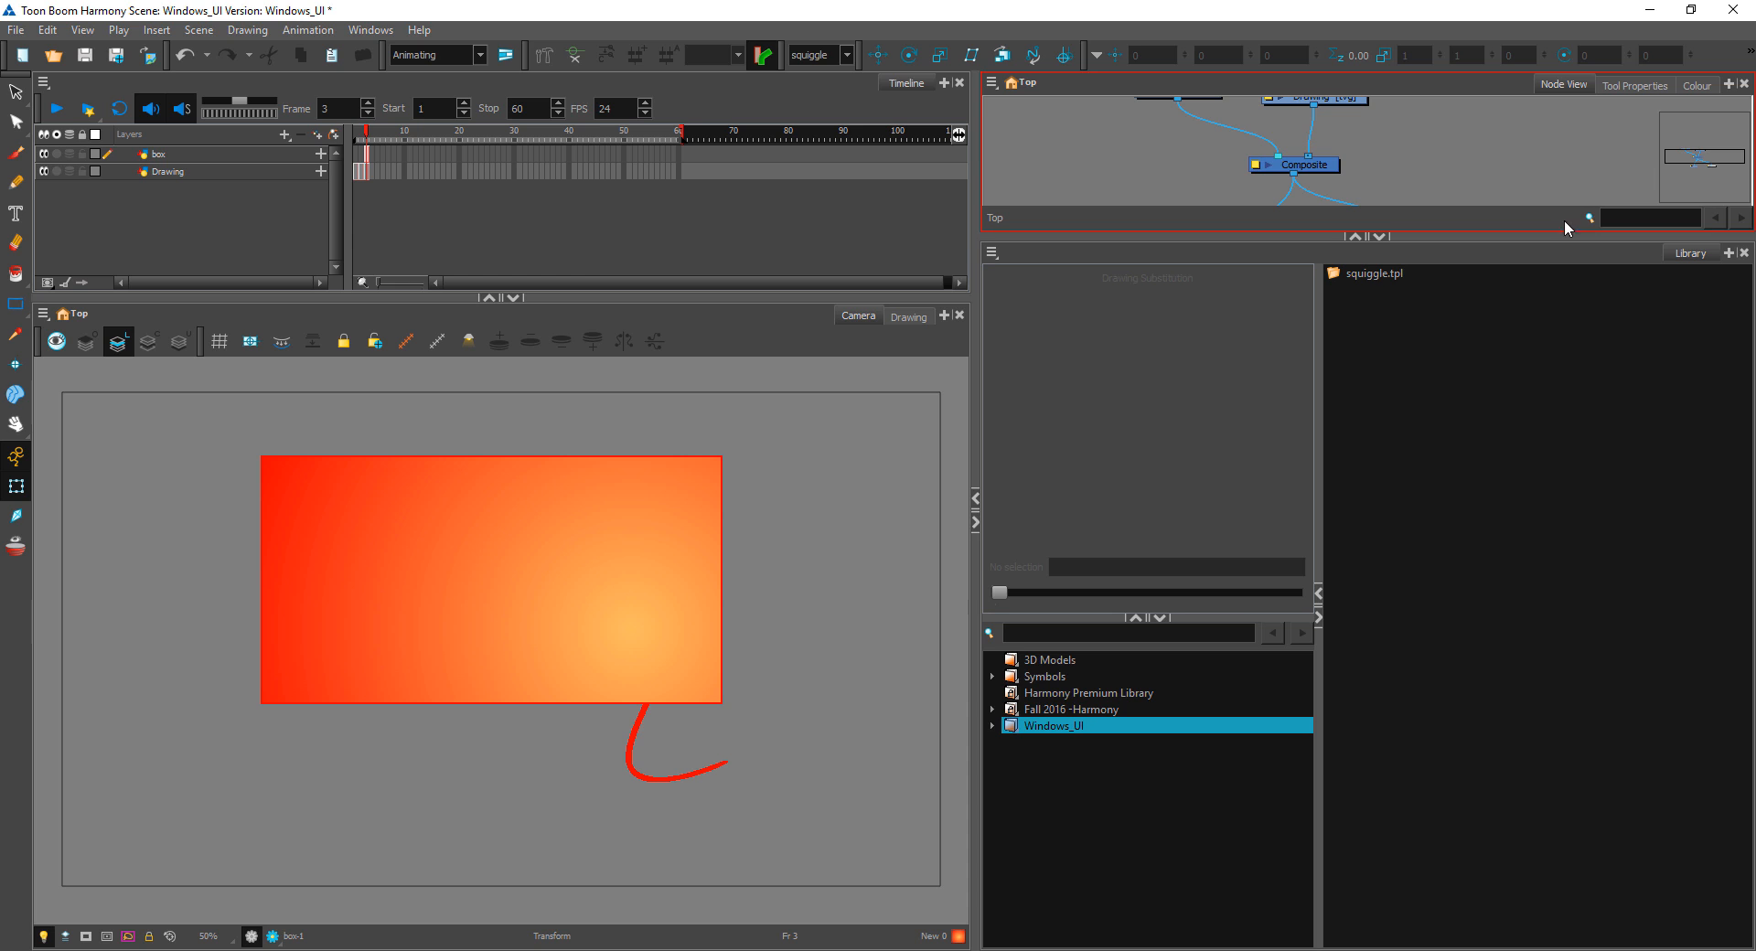
drag(1555, 236, 1580, 540)
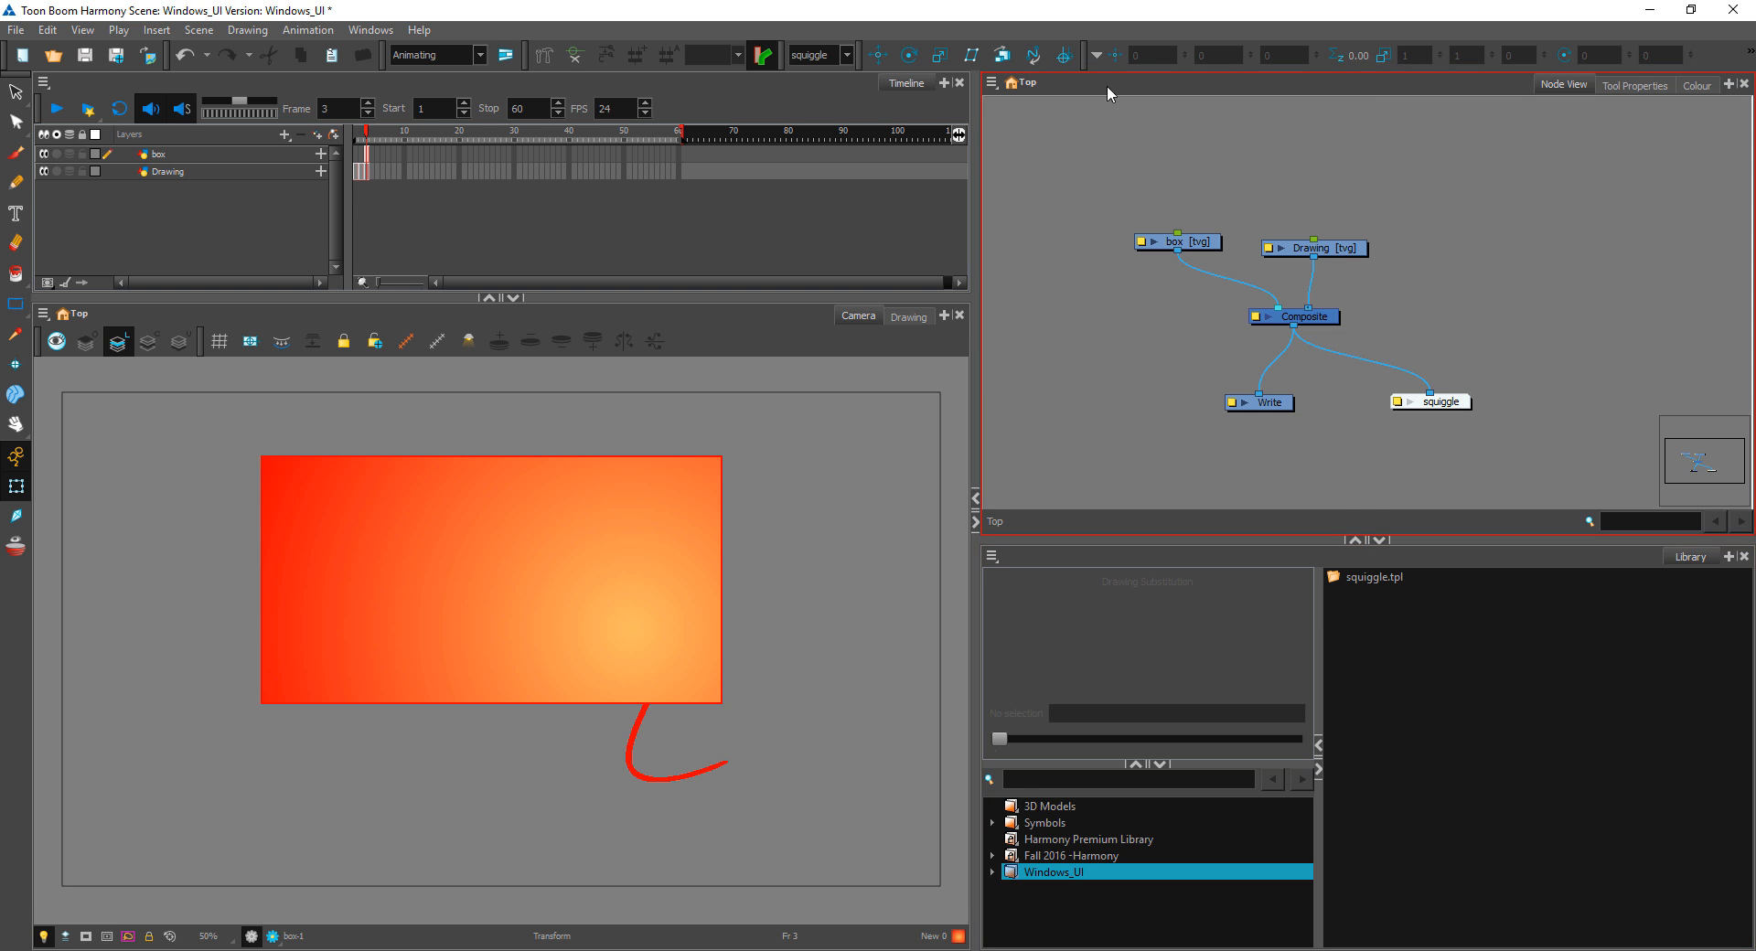
click(868, 283)
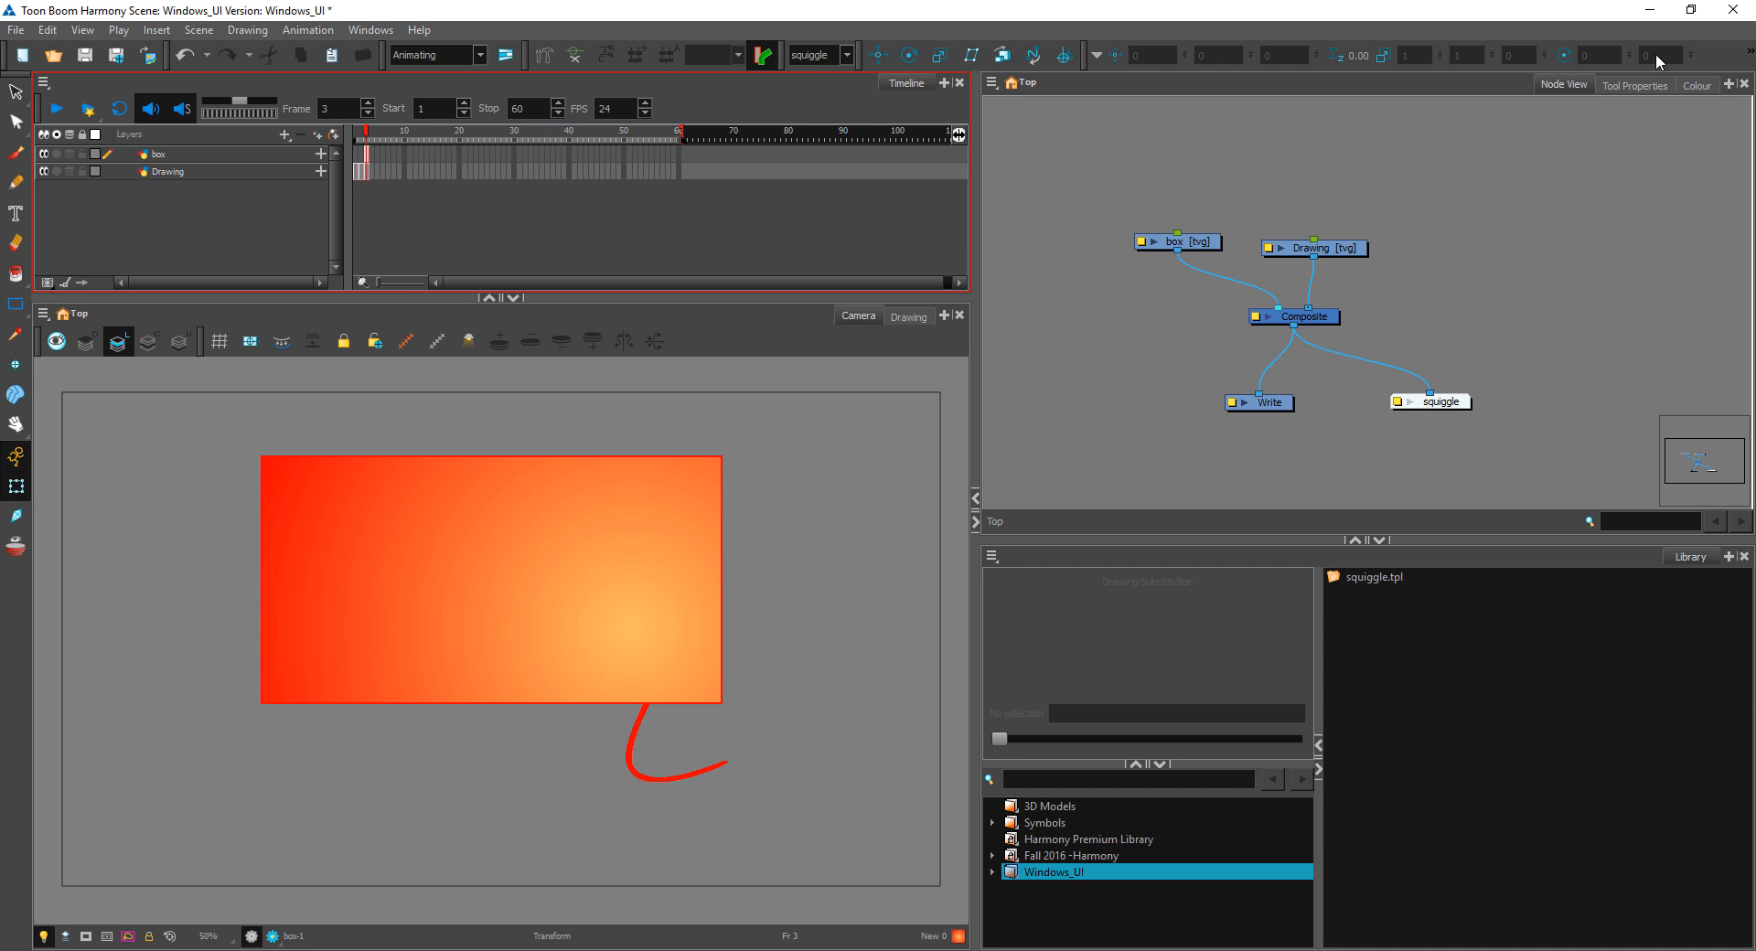
Step: Hide the Coordinate toolbar, and restore it
right_click(1733, 59)
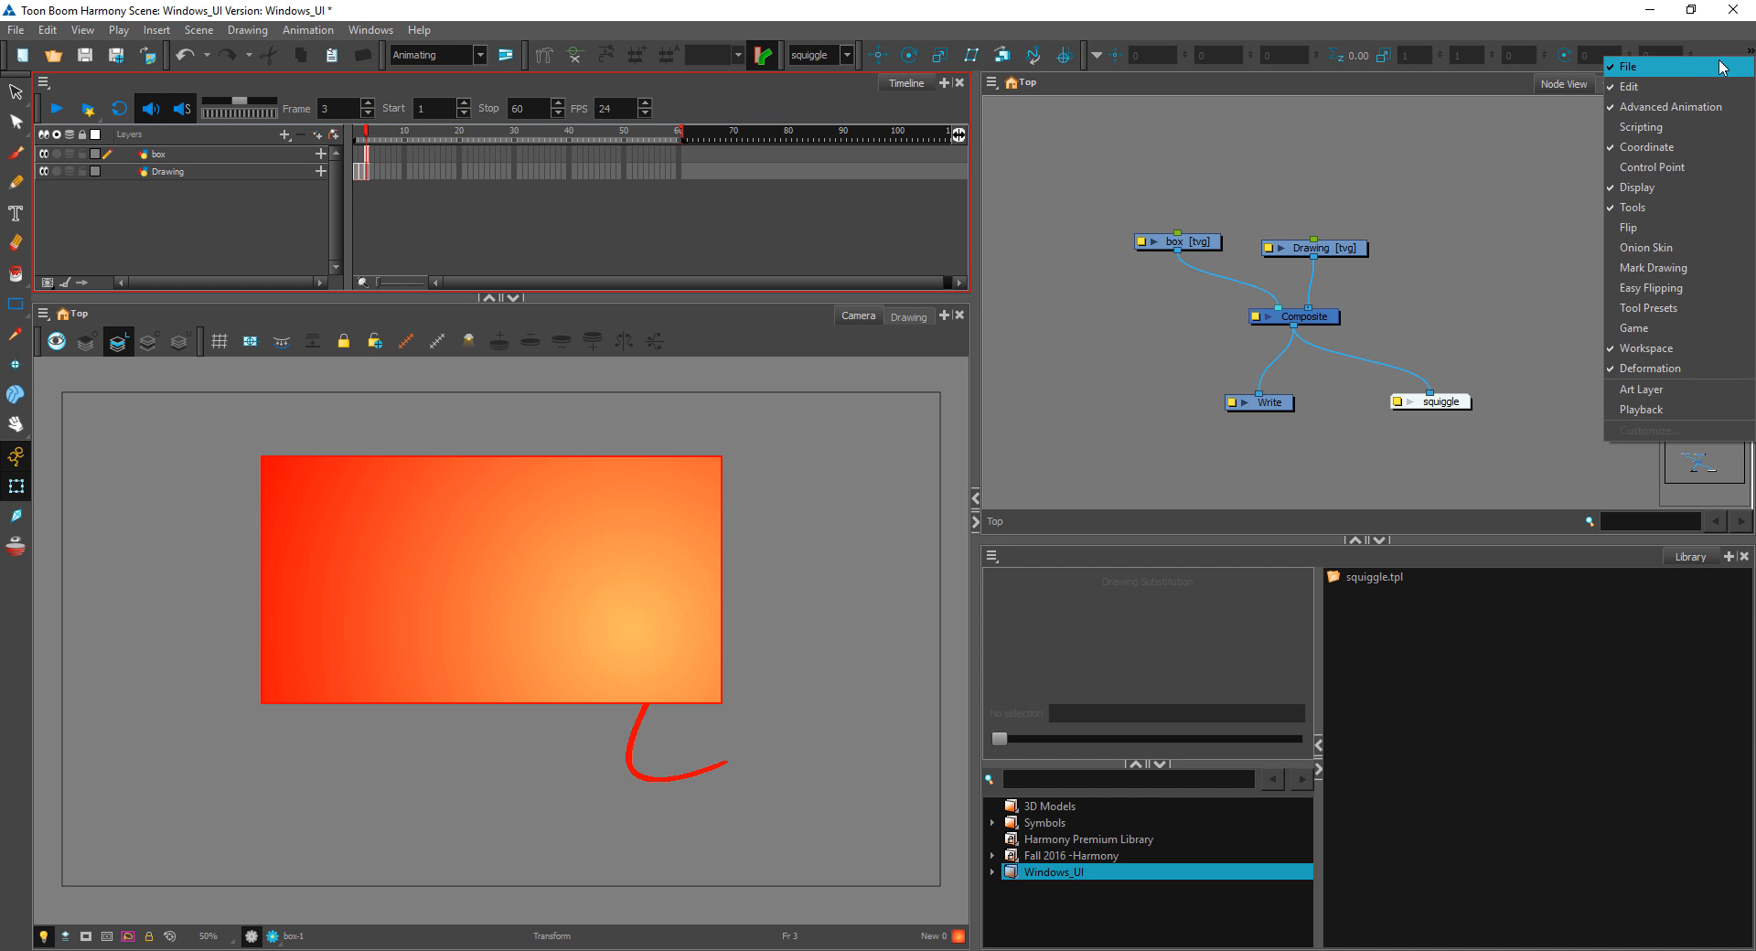
click(1662, 150)
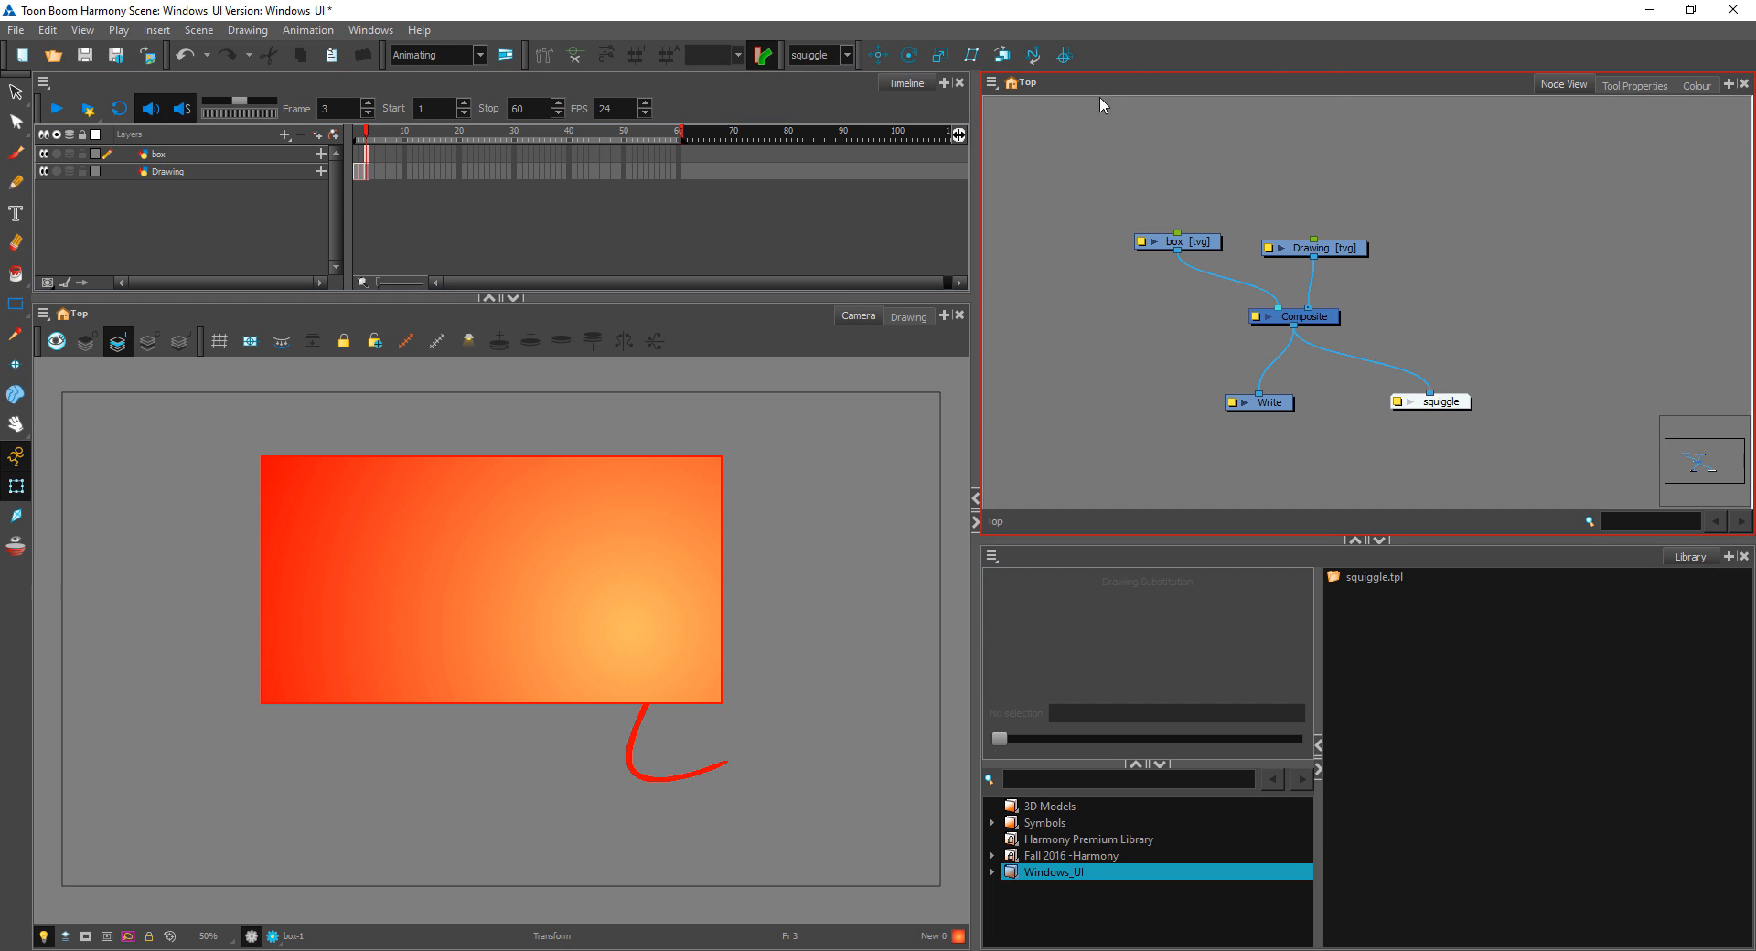
right_click(1284, 50)
click(1317, 143)
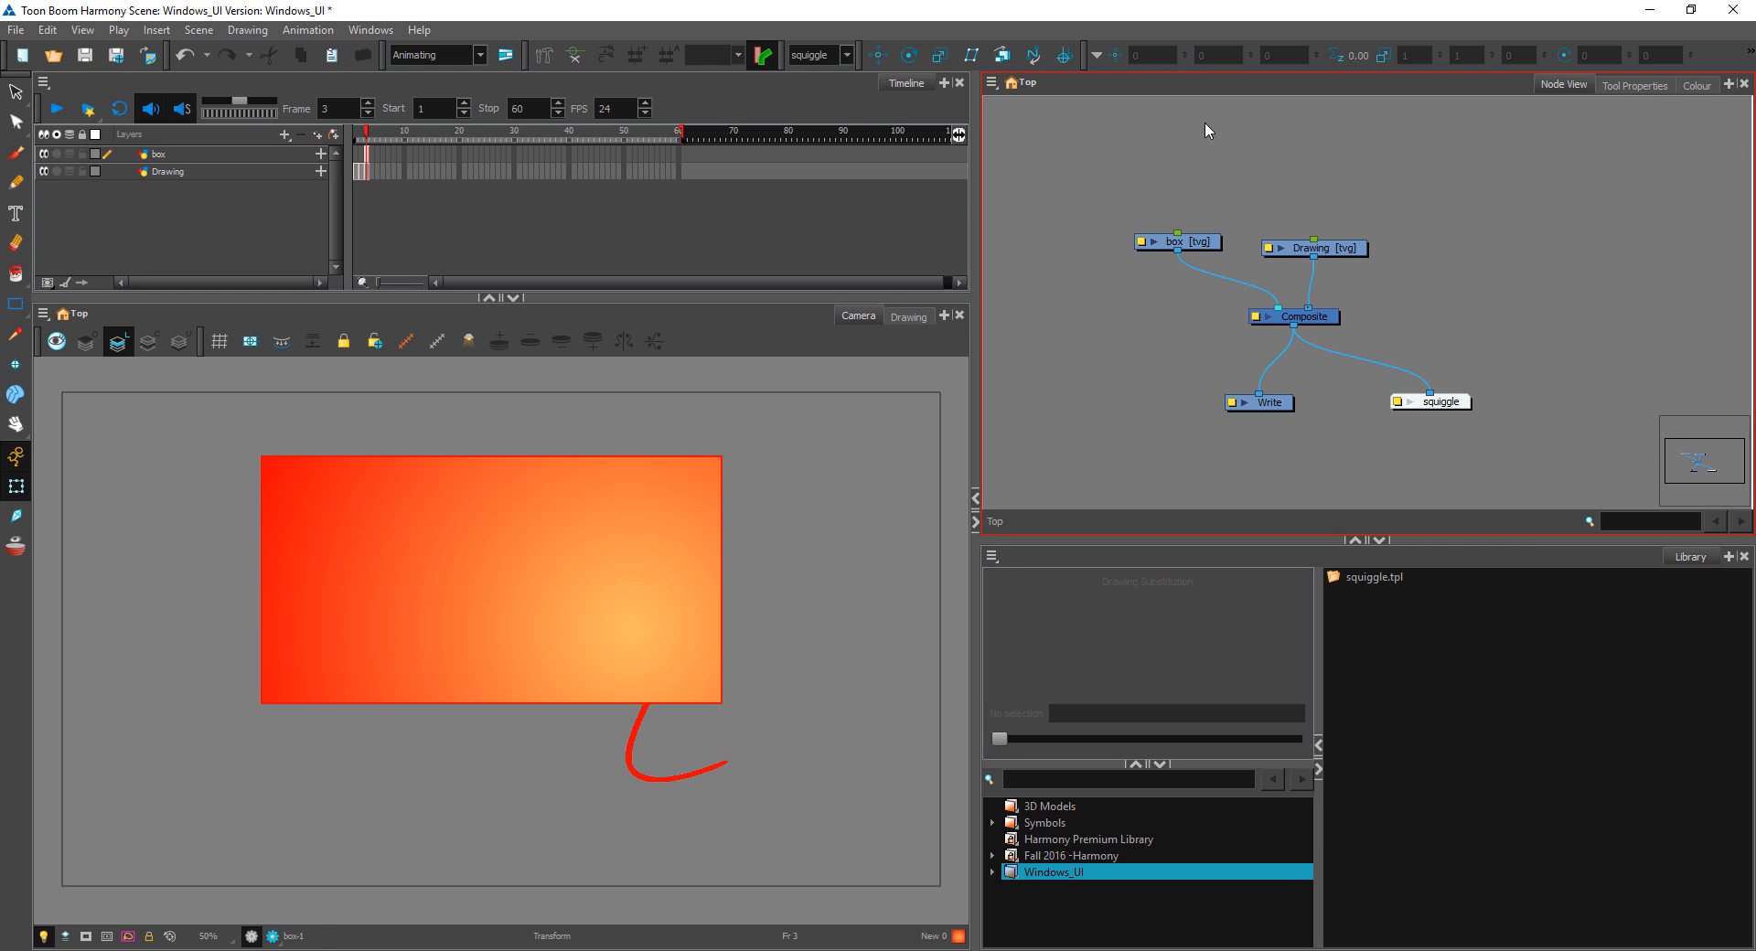
Step: Select the Drawing node and move its squiggle up and to the right, to about 6.67 E and 4.18 N
click(1326, 246)
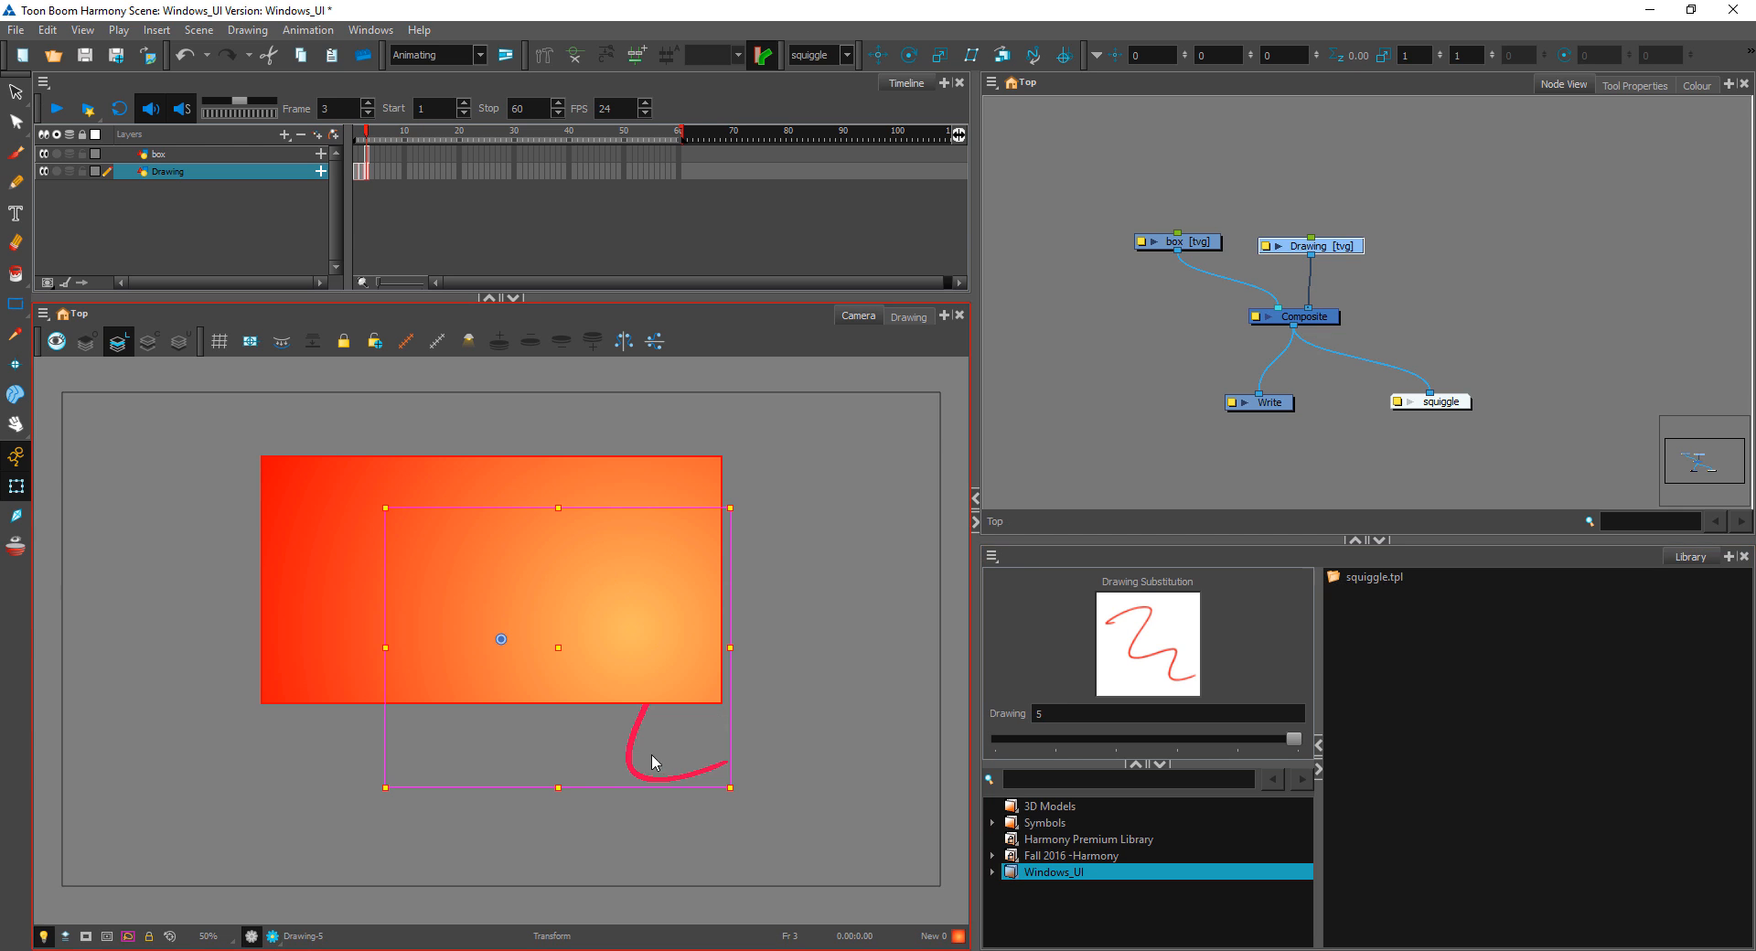
drag(632, 746, 815, 660)
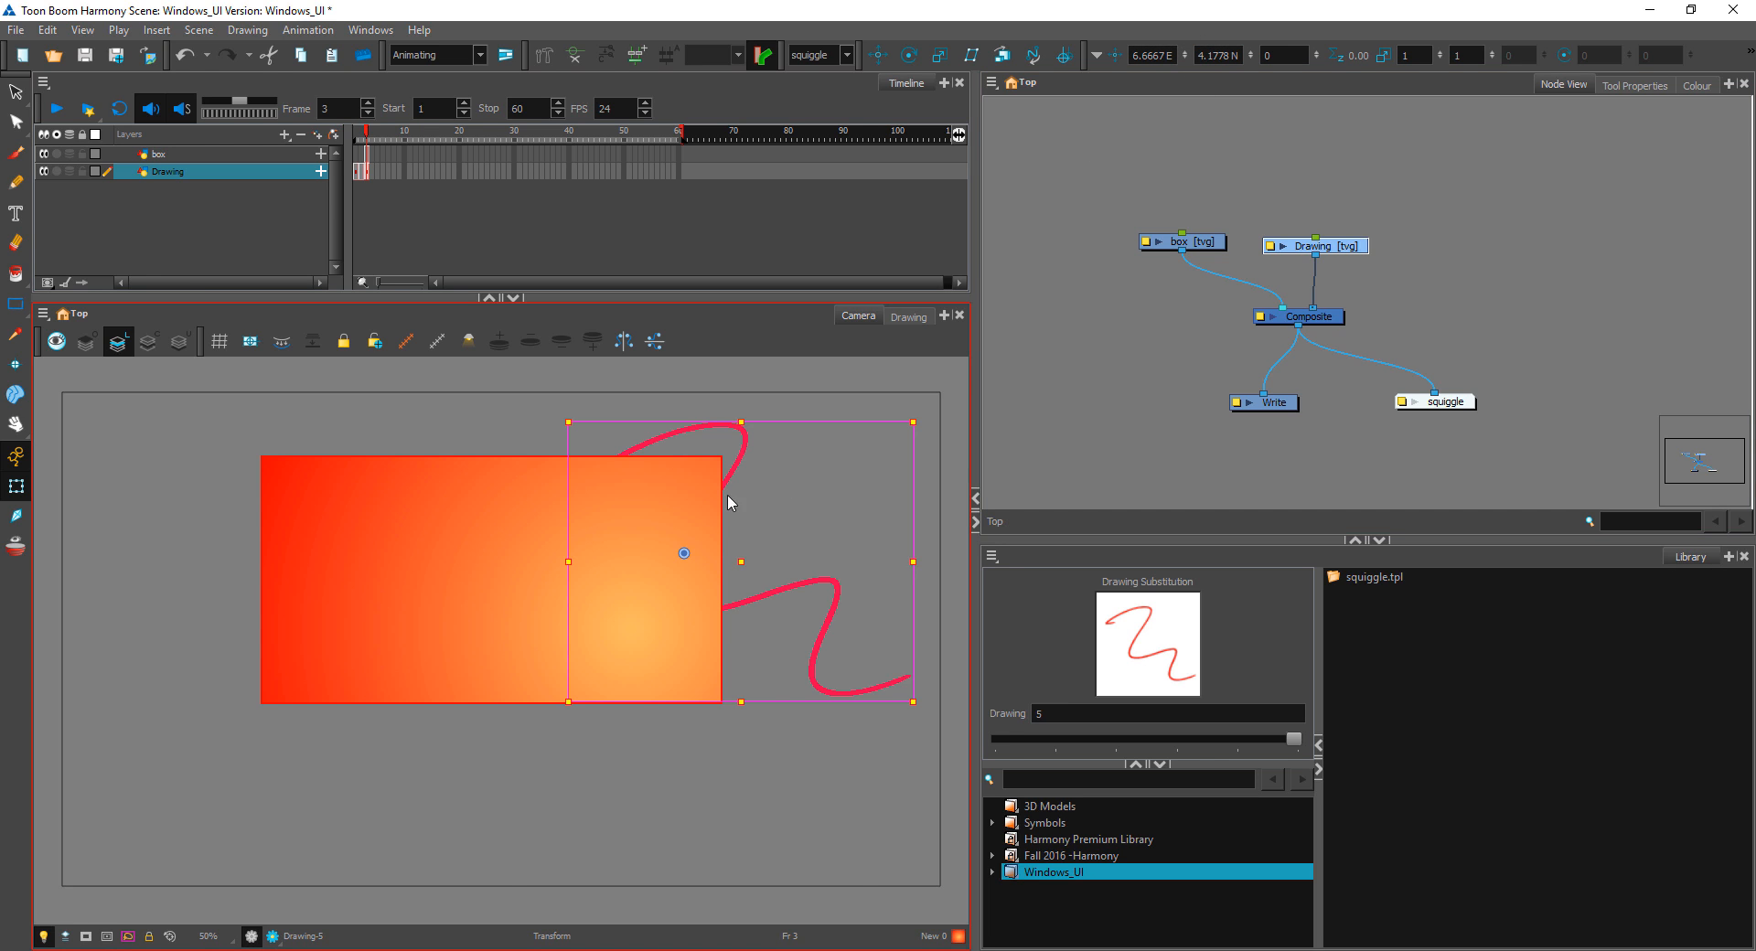
Step: Move the Drawing layer's squiggle down below the box, to about 4.97 E and 11.33 S
drag(739, 470, 692, 790)
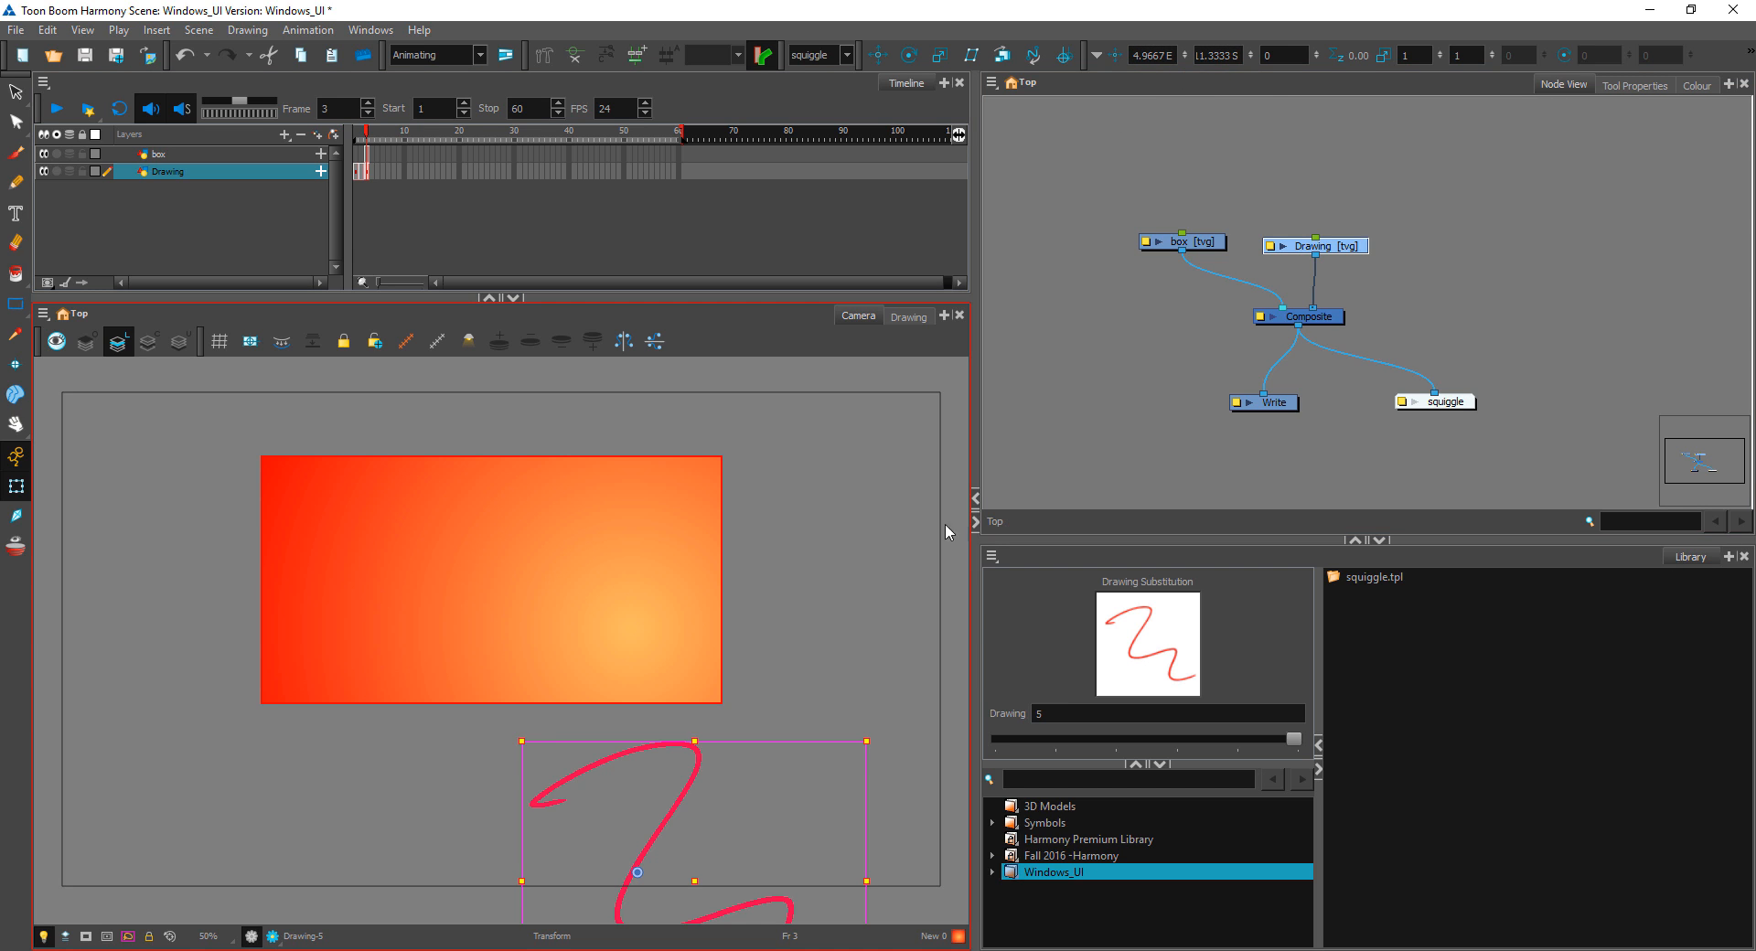
click(1295, 53)
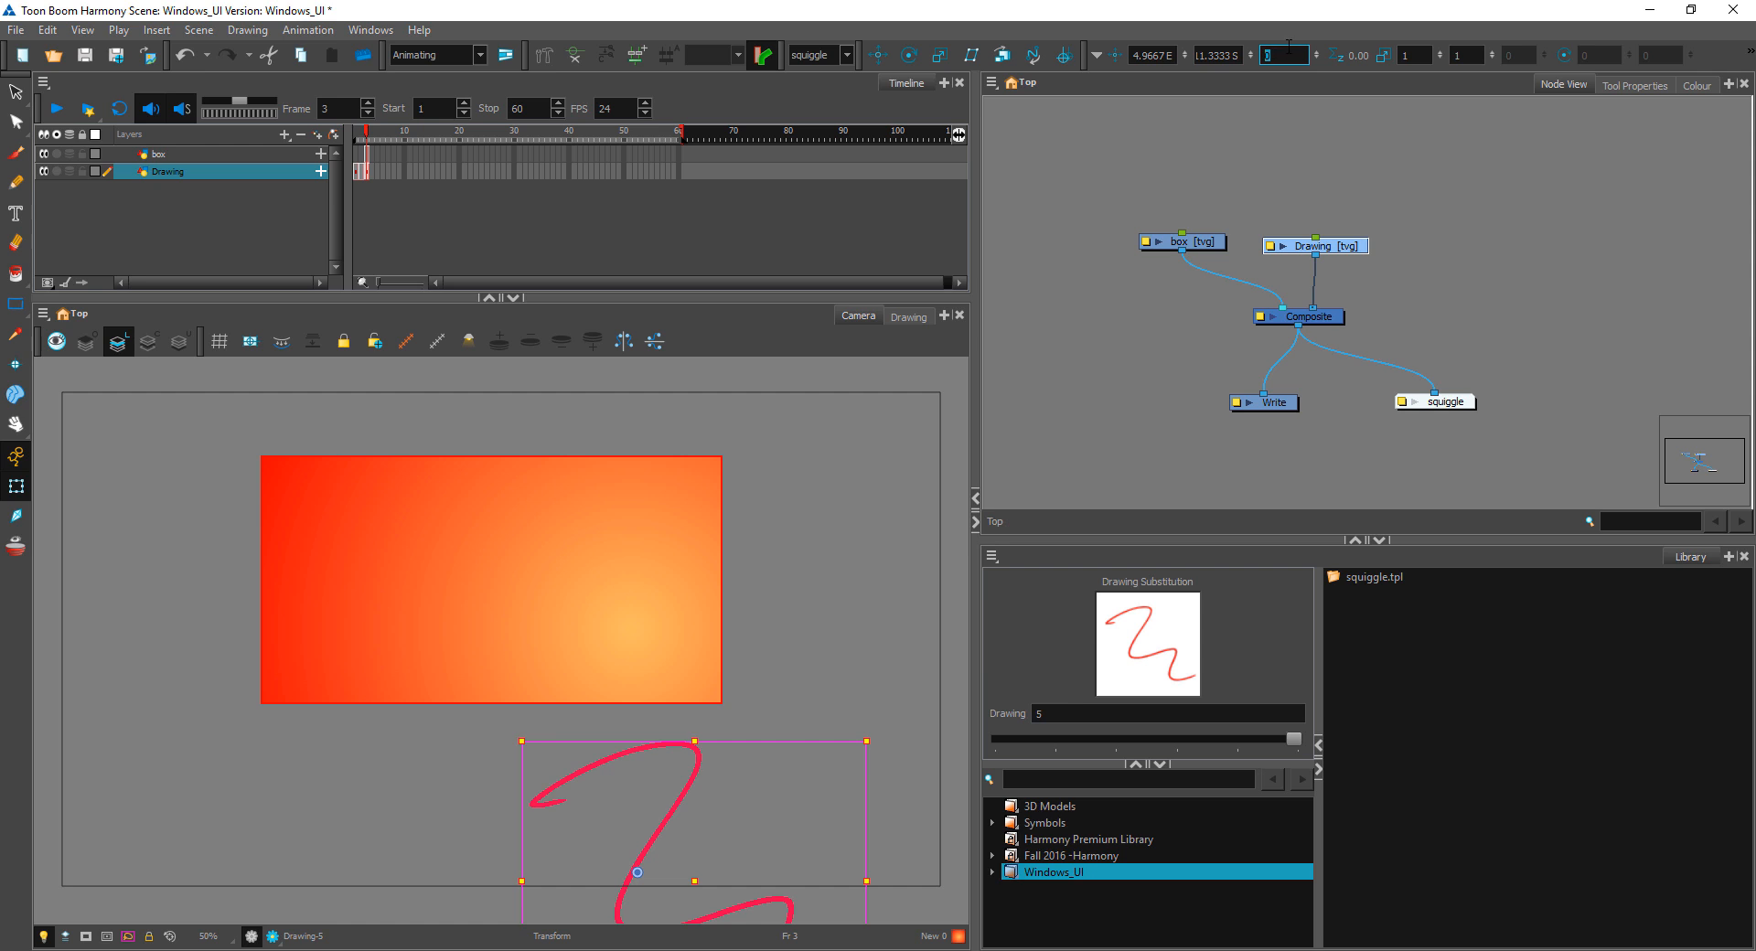
click(1208, 107)
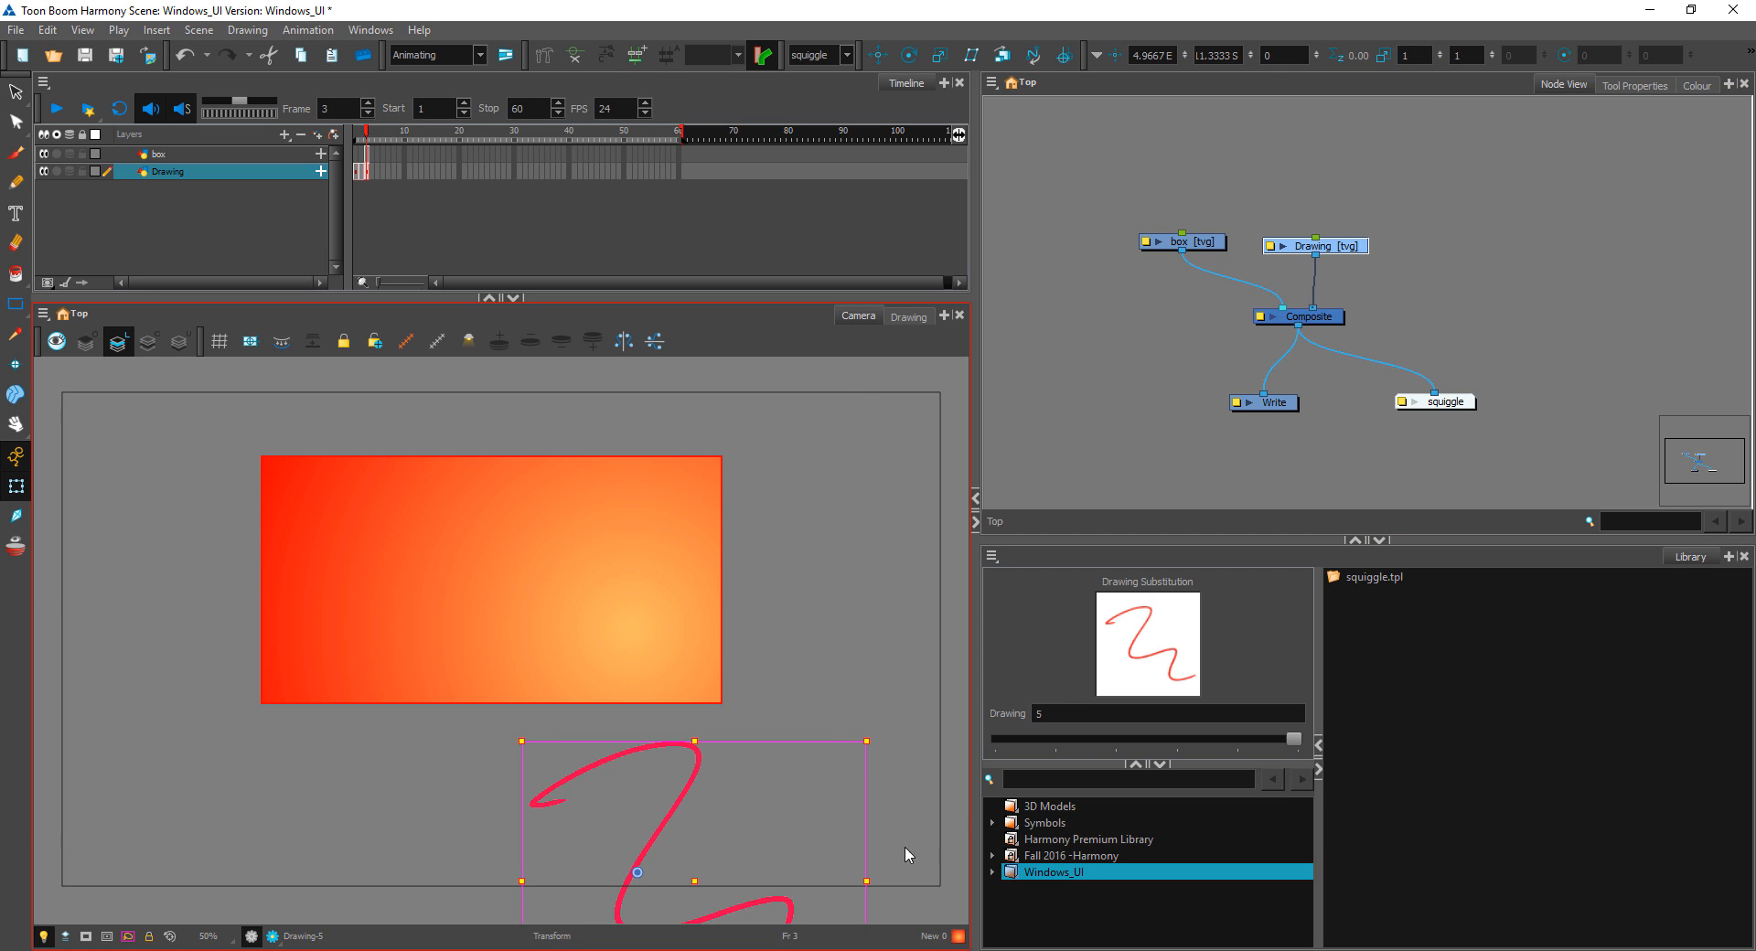
Step: Scale the squiggle to about 0.52 in width and 2.38 in height, and rotate it clockwise
mouse_move(866, 741)
mouse_down()
mouse_move(748, 588)
mouse_move(756, 561)
mouse_up()
click(1422, 56)
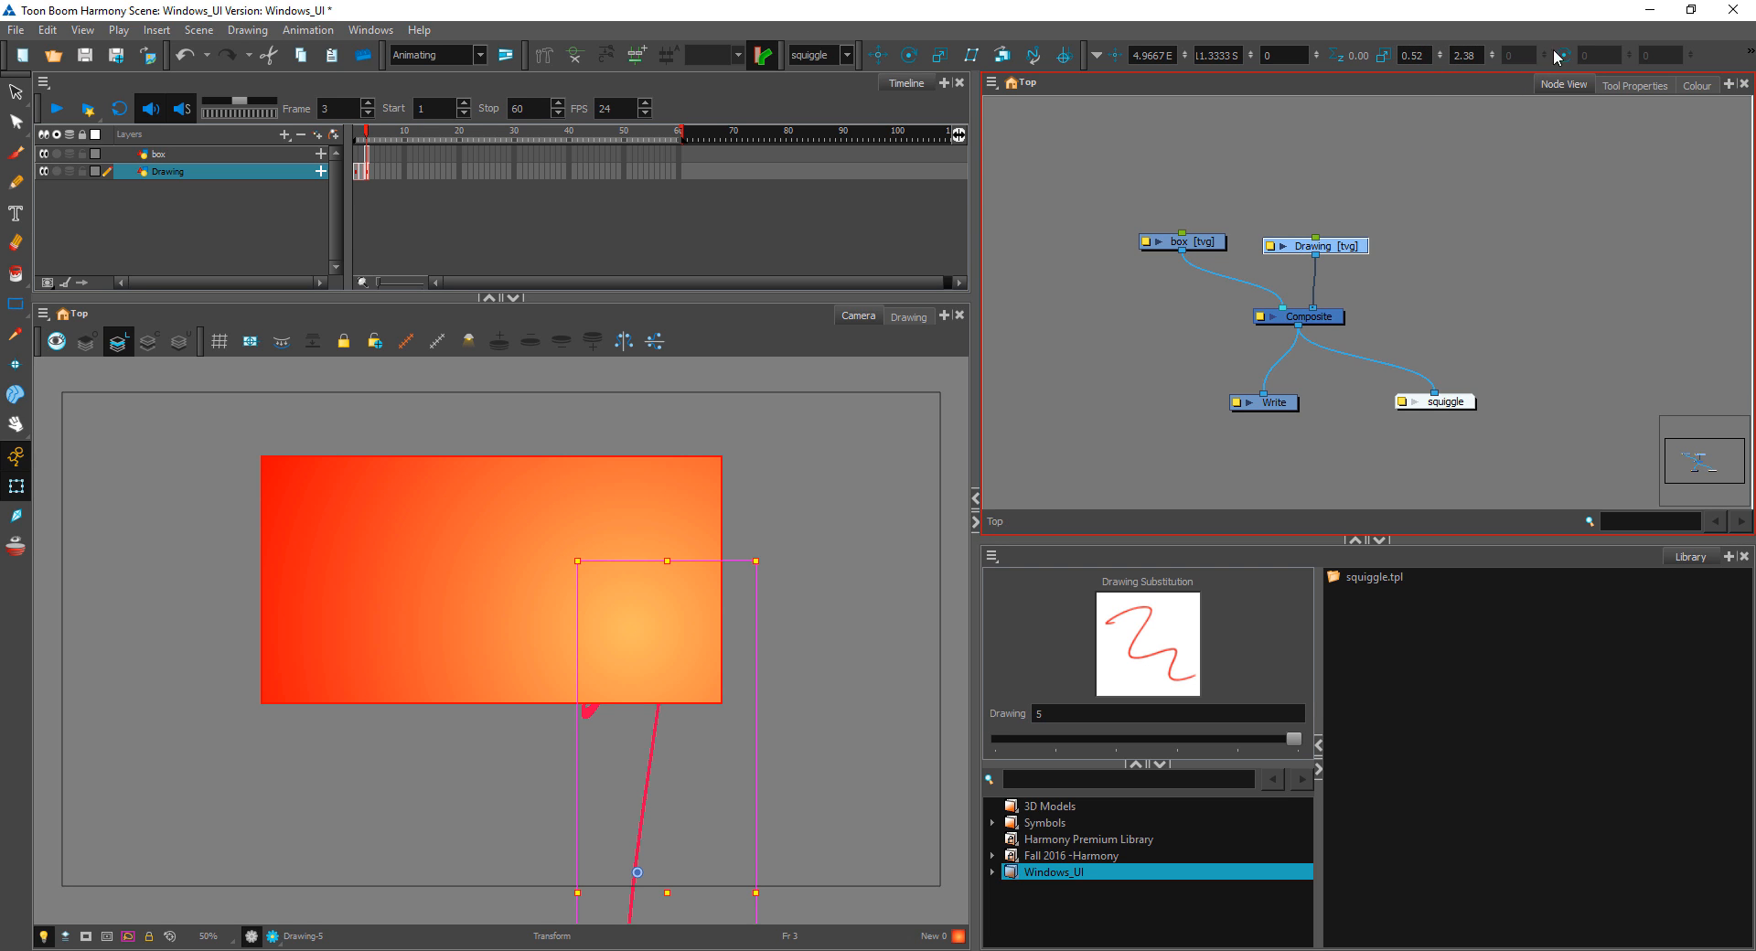
mouse_move(766, 547)
mouse_down()
mouse_move(800, 631)
mouse_move(888, 633)
mouse_move(914, 794)
mouse_up()
click(894, 611)
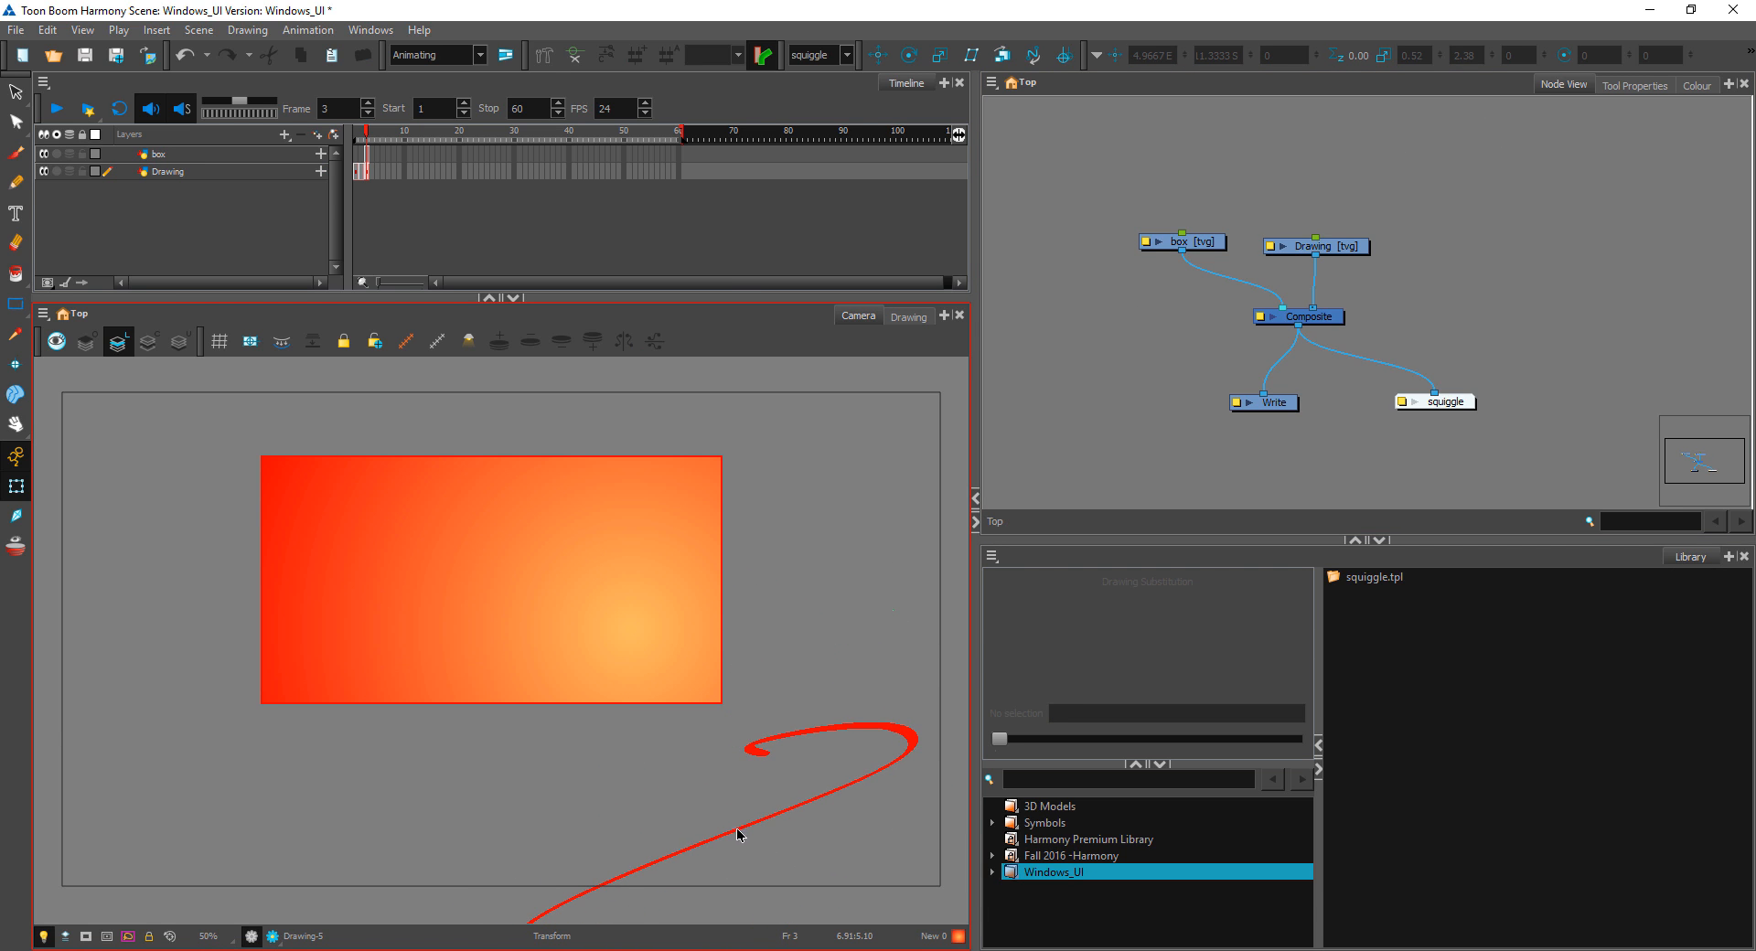
click(790, 811)
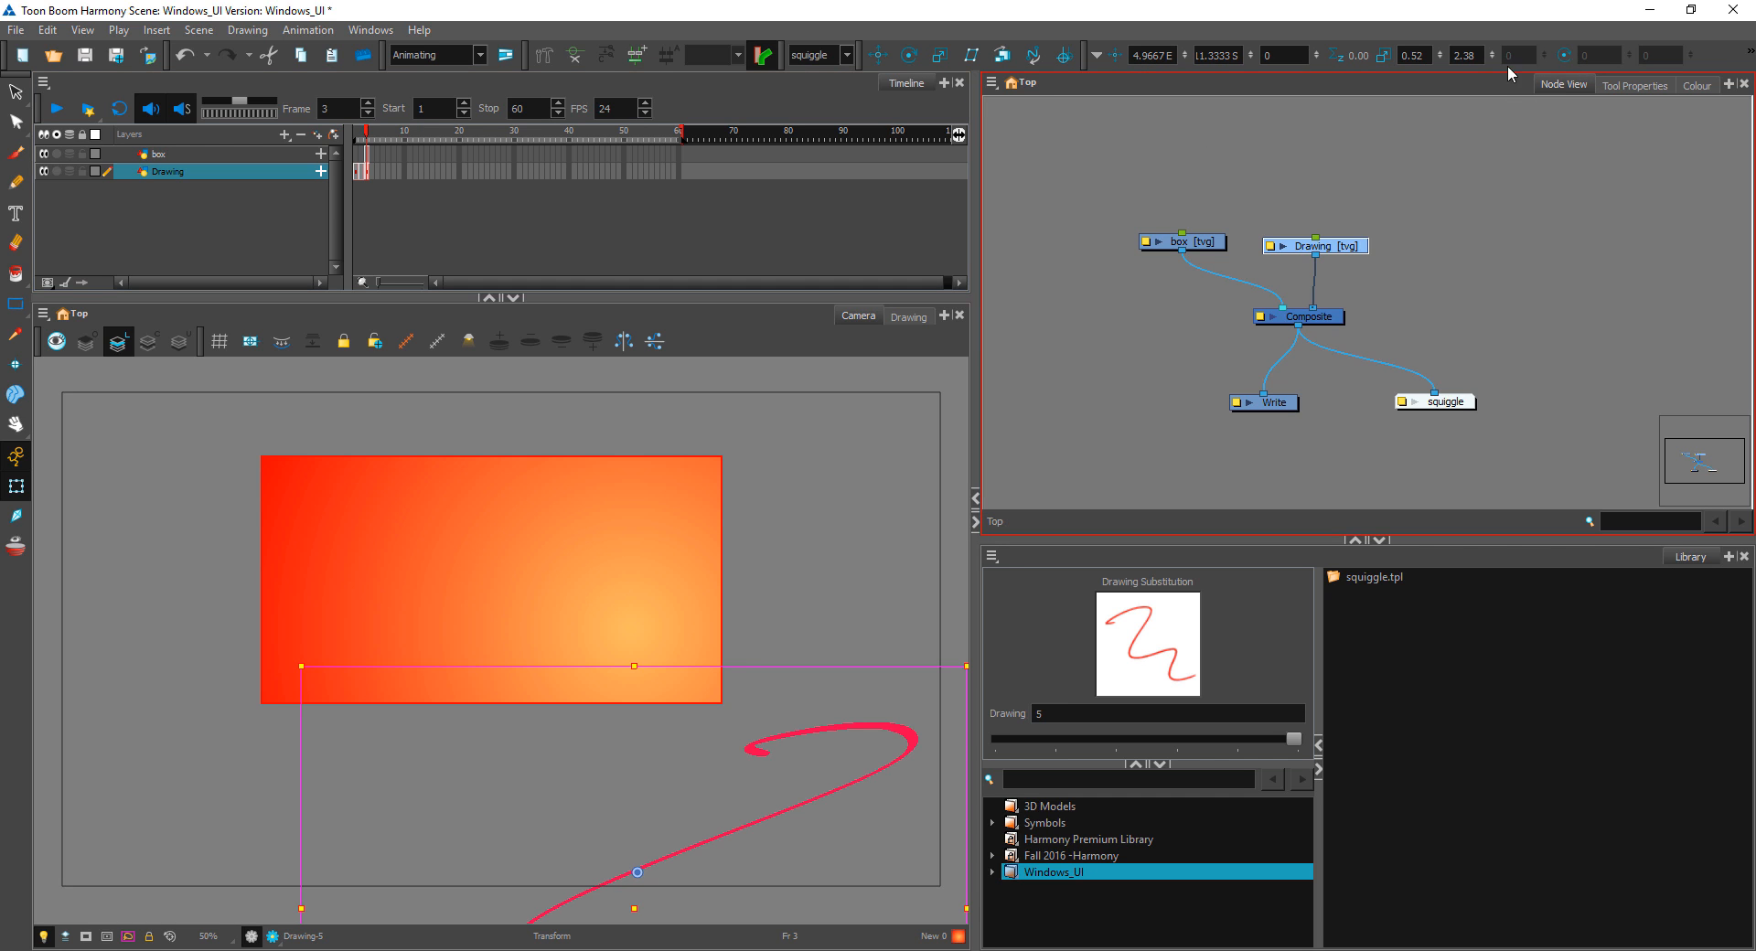
Step: Hide the Coordinate and Advanced Animation toolbars
right_click(1713, 55)
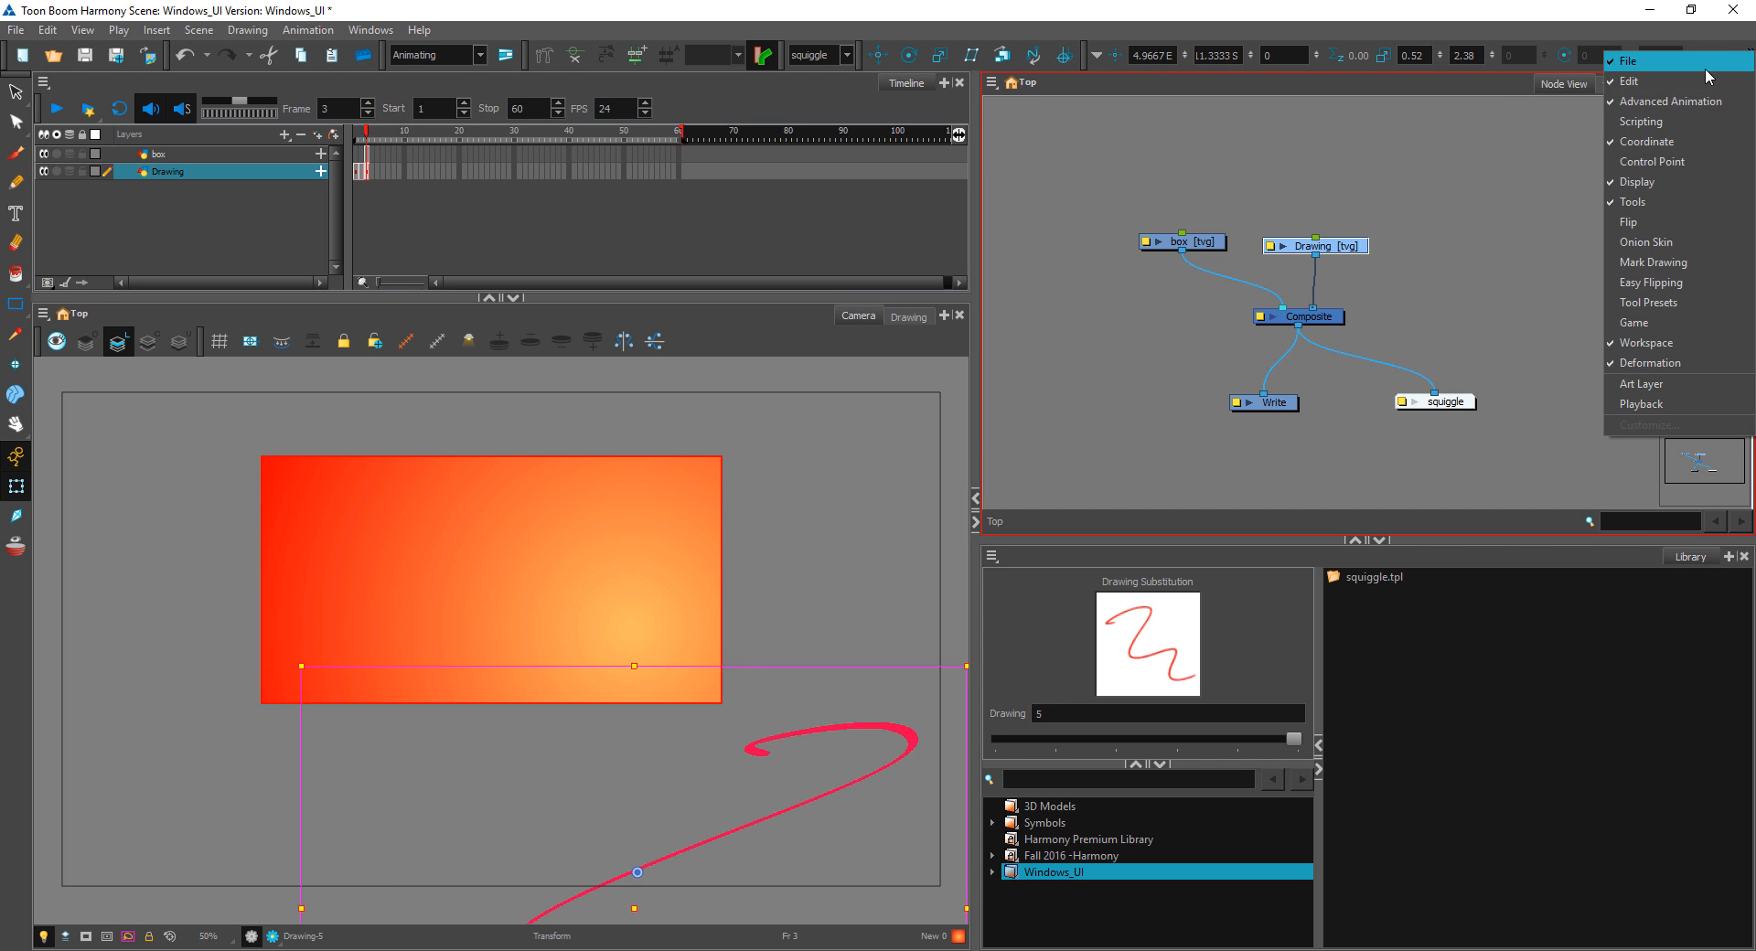
click(1655, 143)
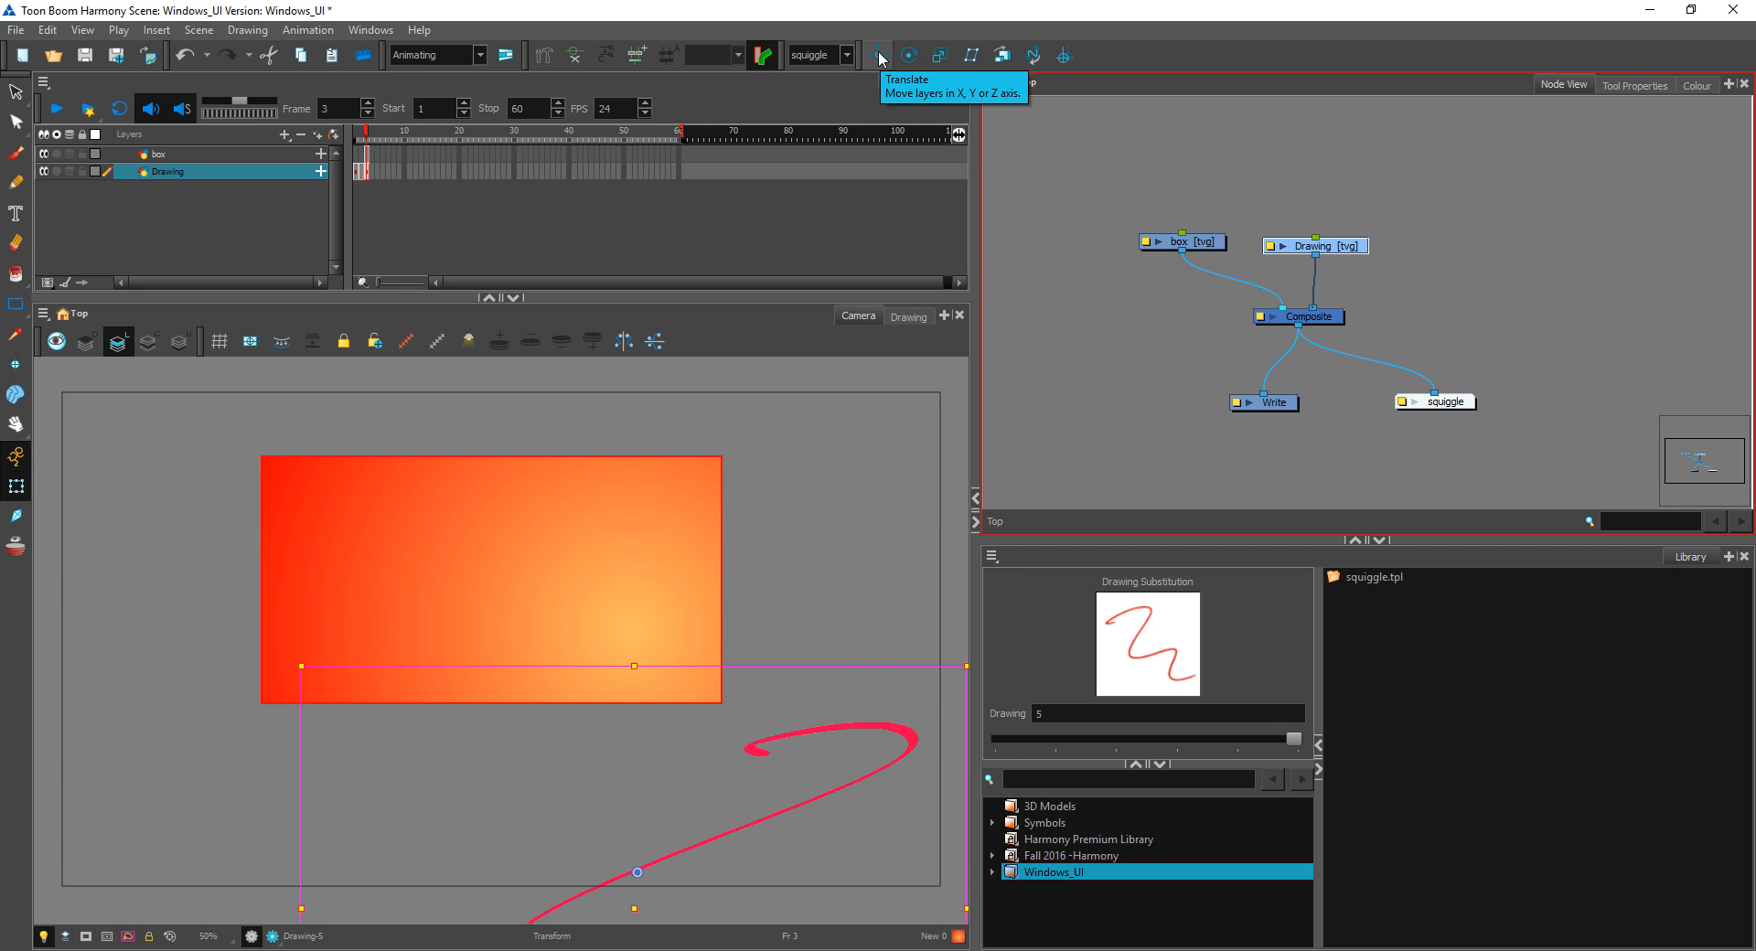
click(792, 186)
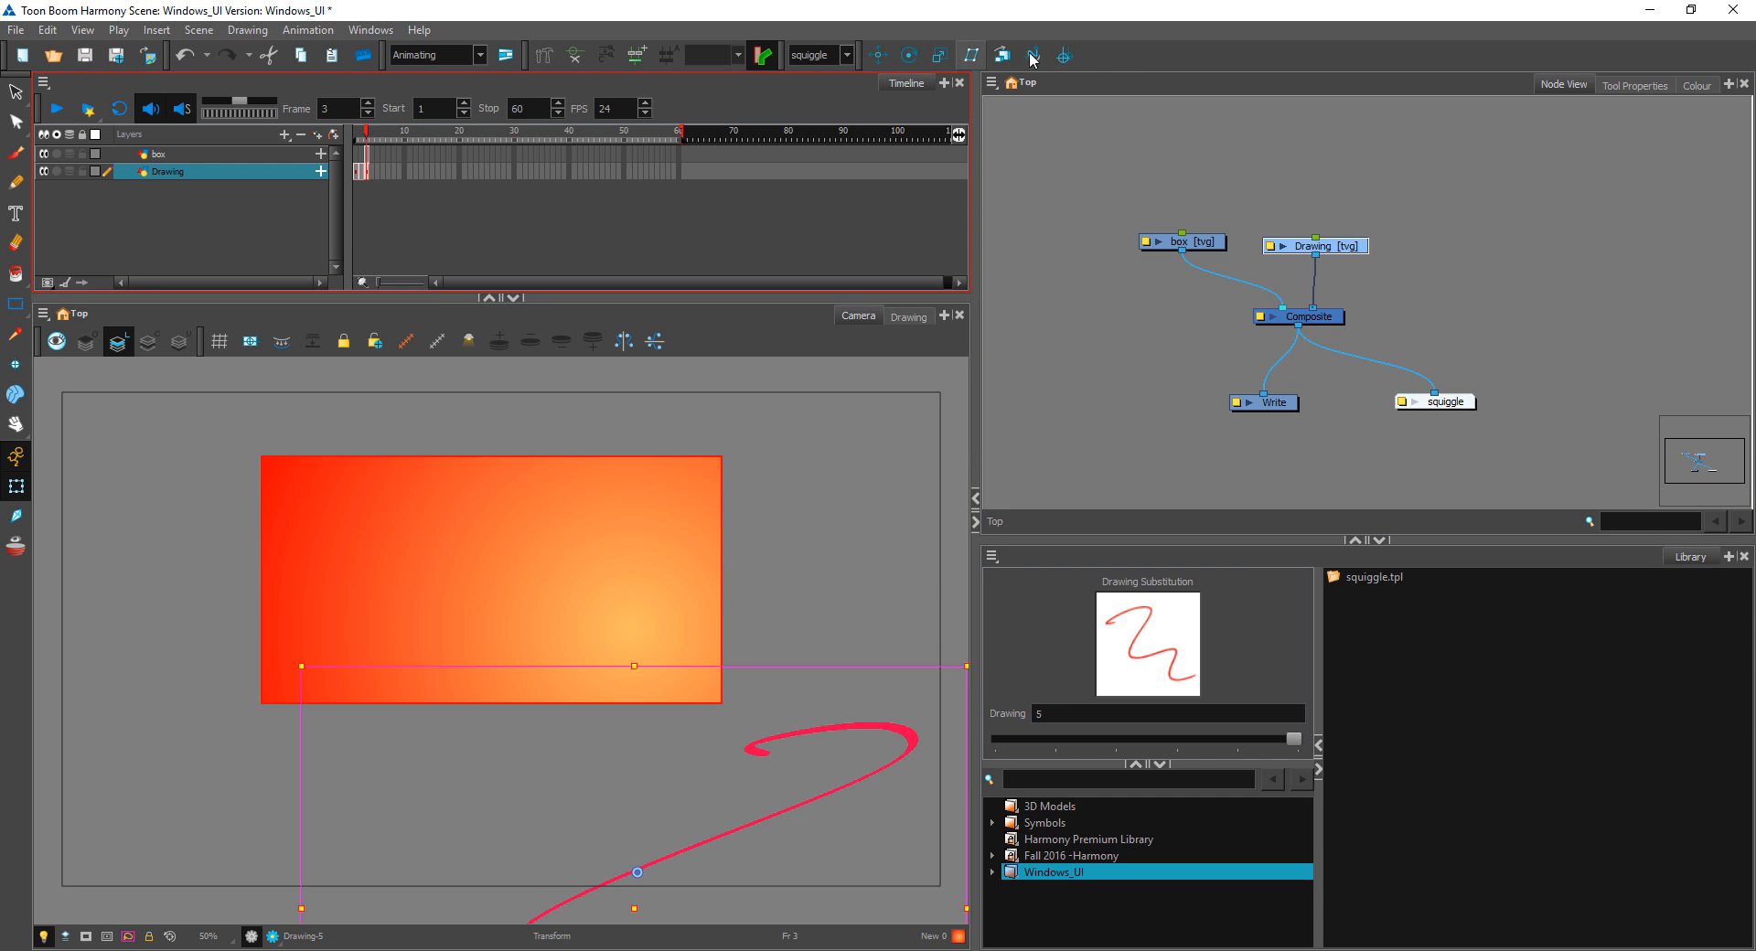
right_click(1111, 54)
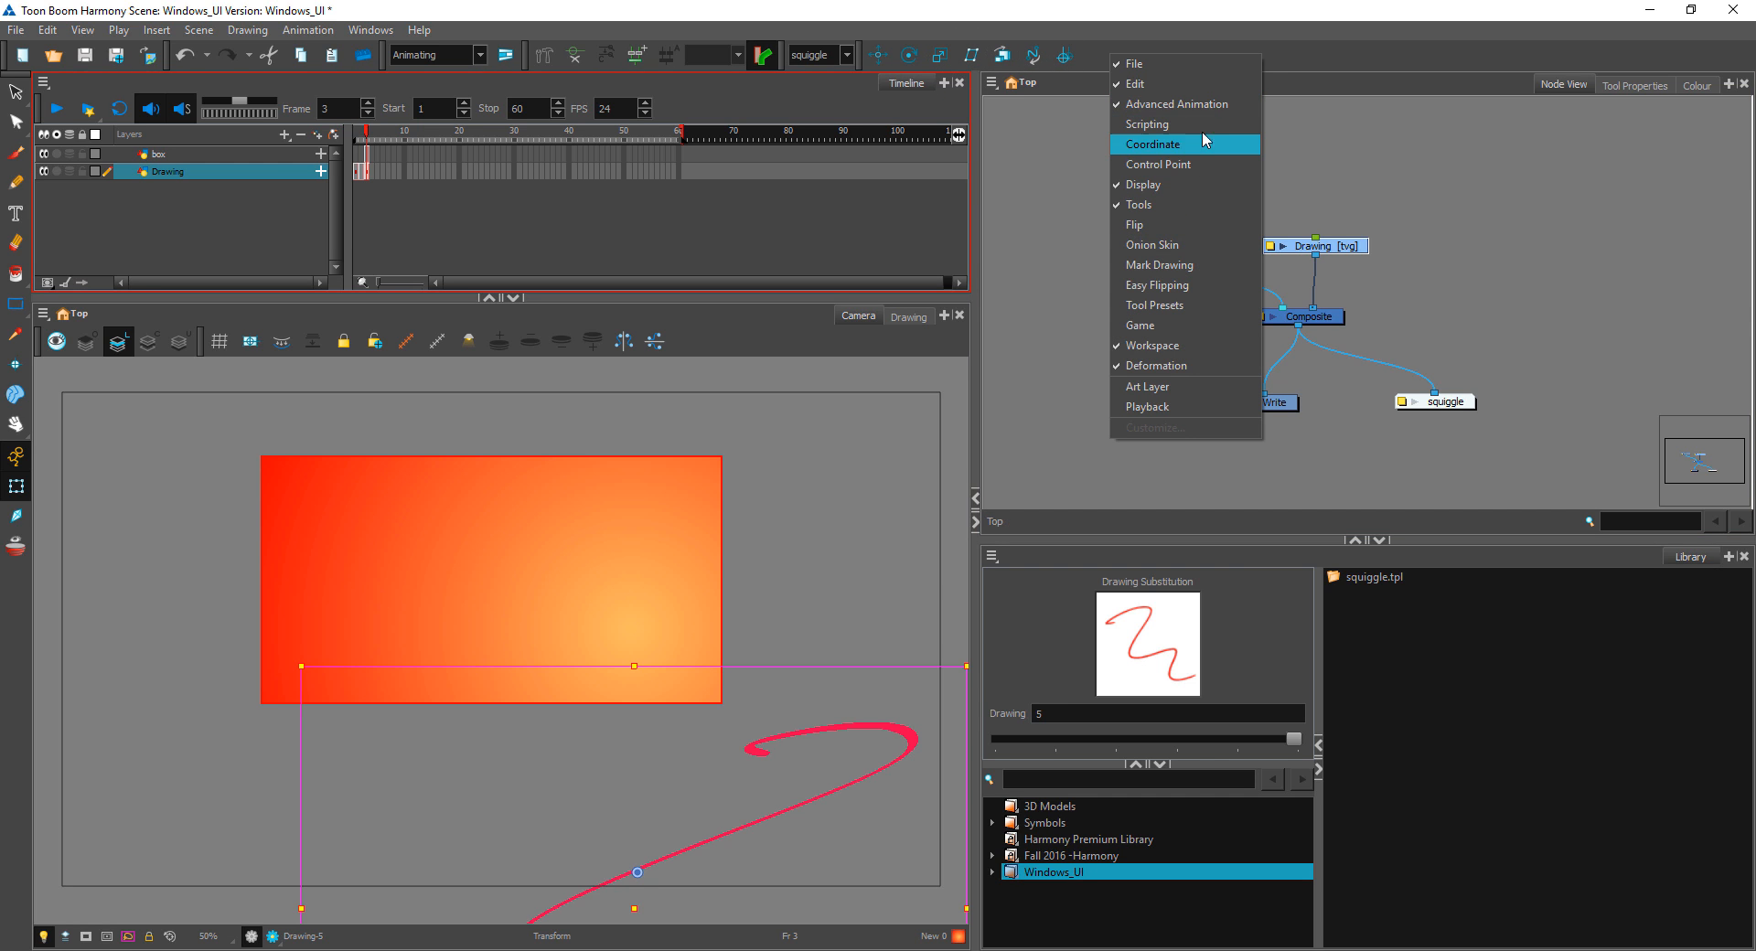
click(1205, 102)
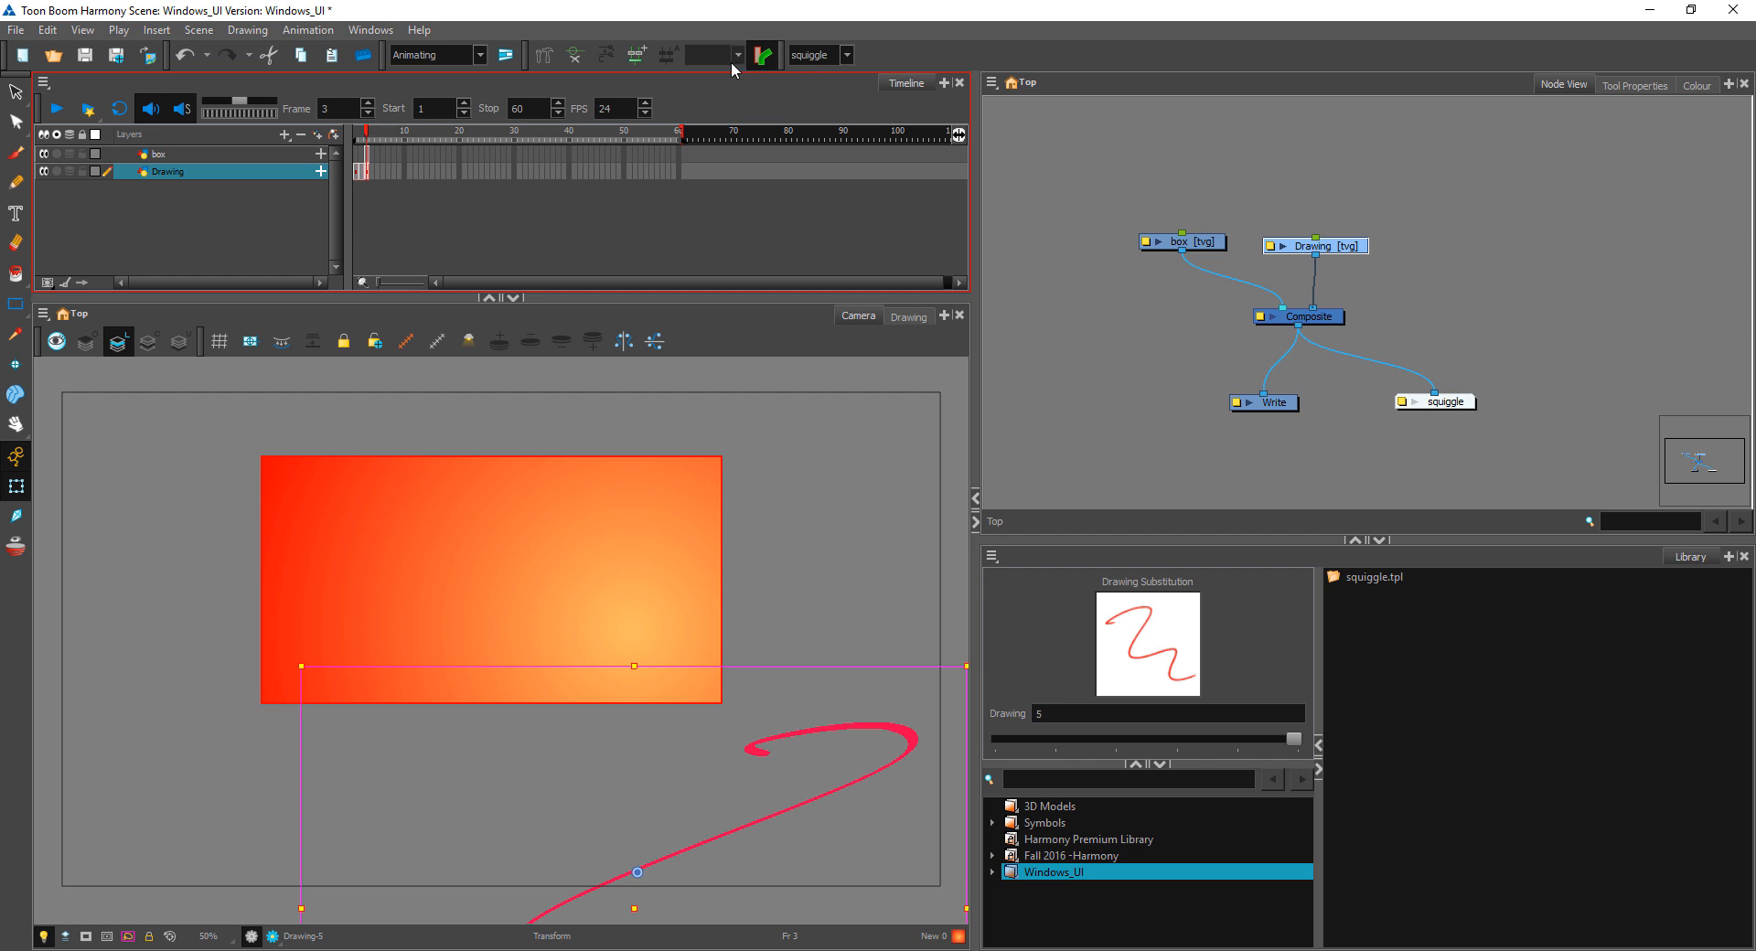
Step: Move the squiggle display node slightly up in the Node View, and hide the Deformation toolbar
drag(1440, 401, 1436, 386)
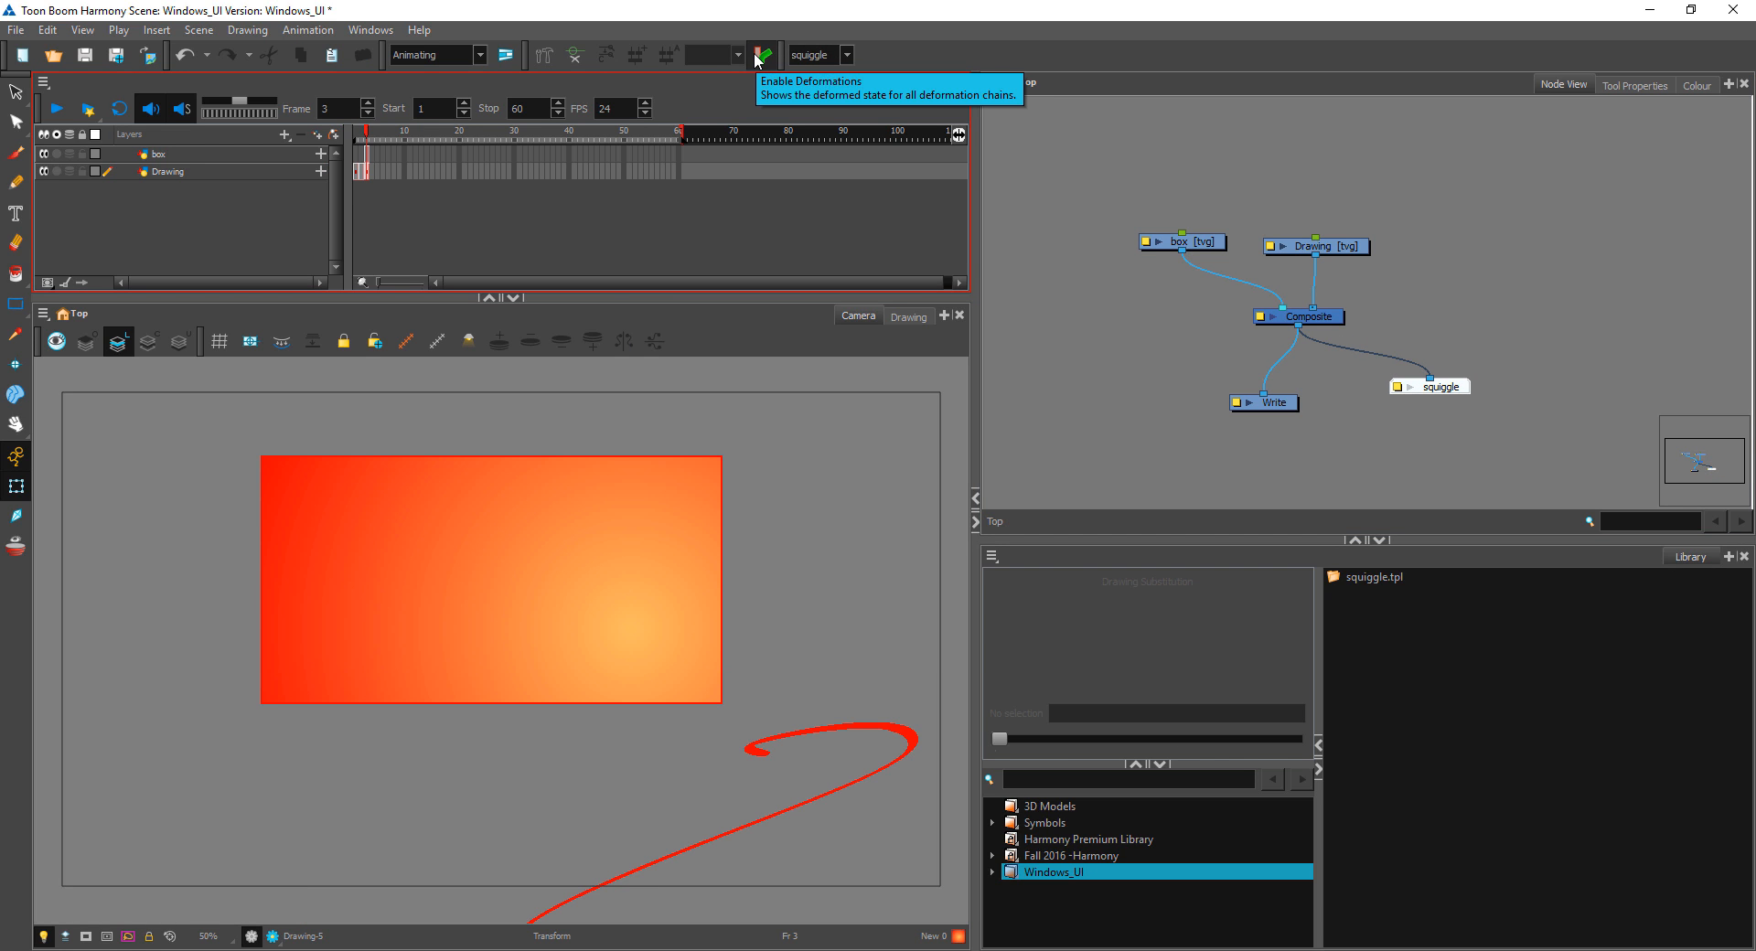
click(756, 57)
click(573, 55)
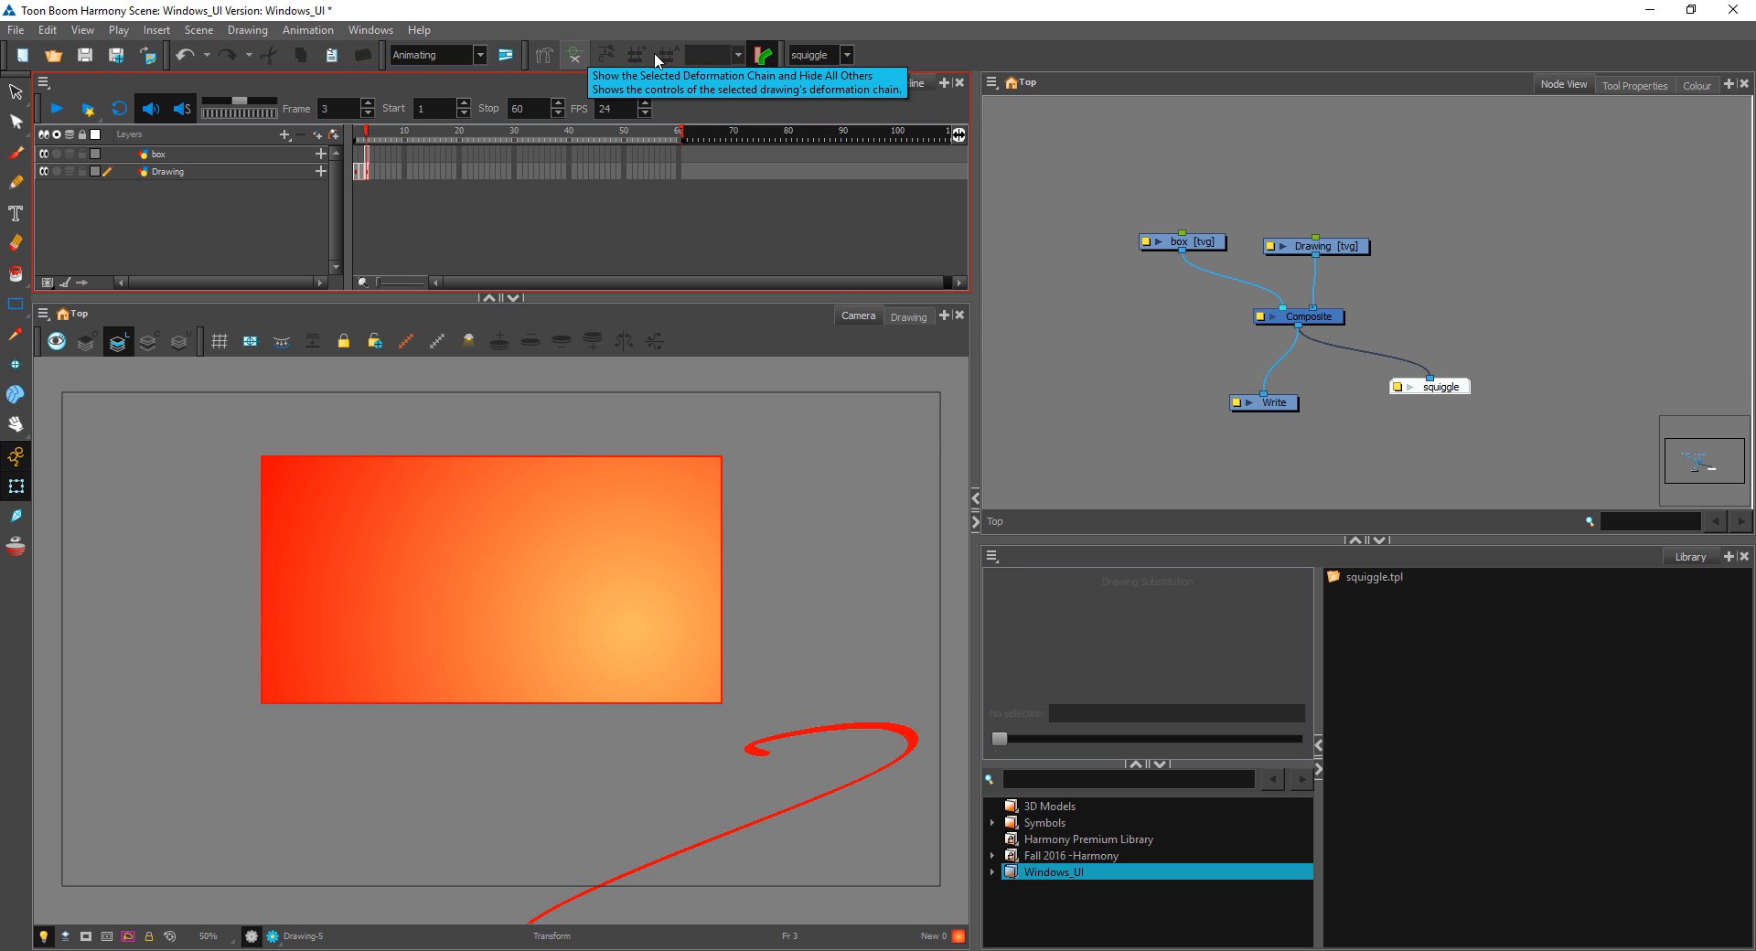
right_click(945, 56)
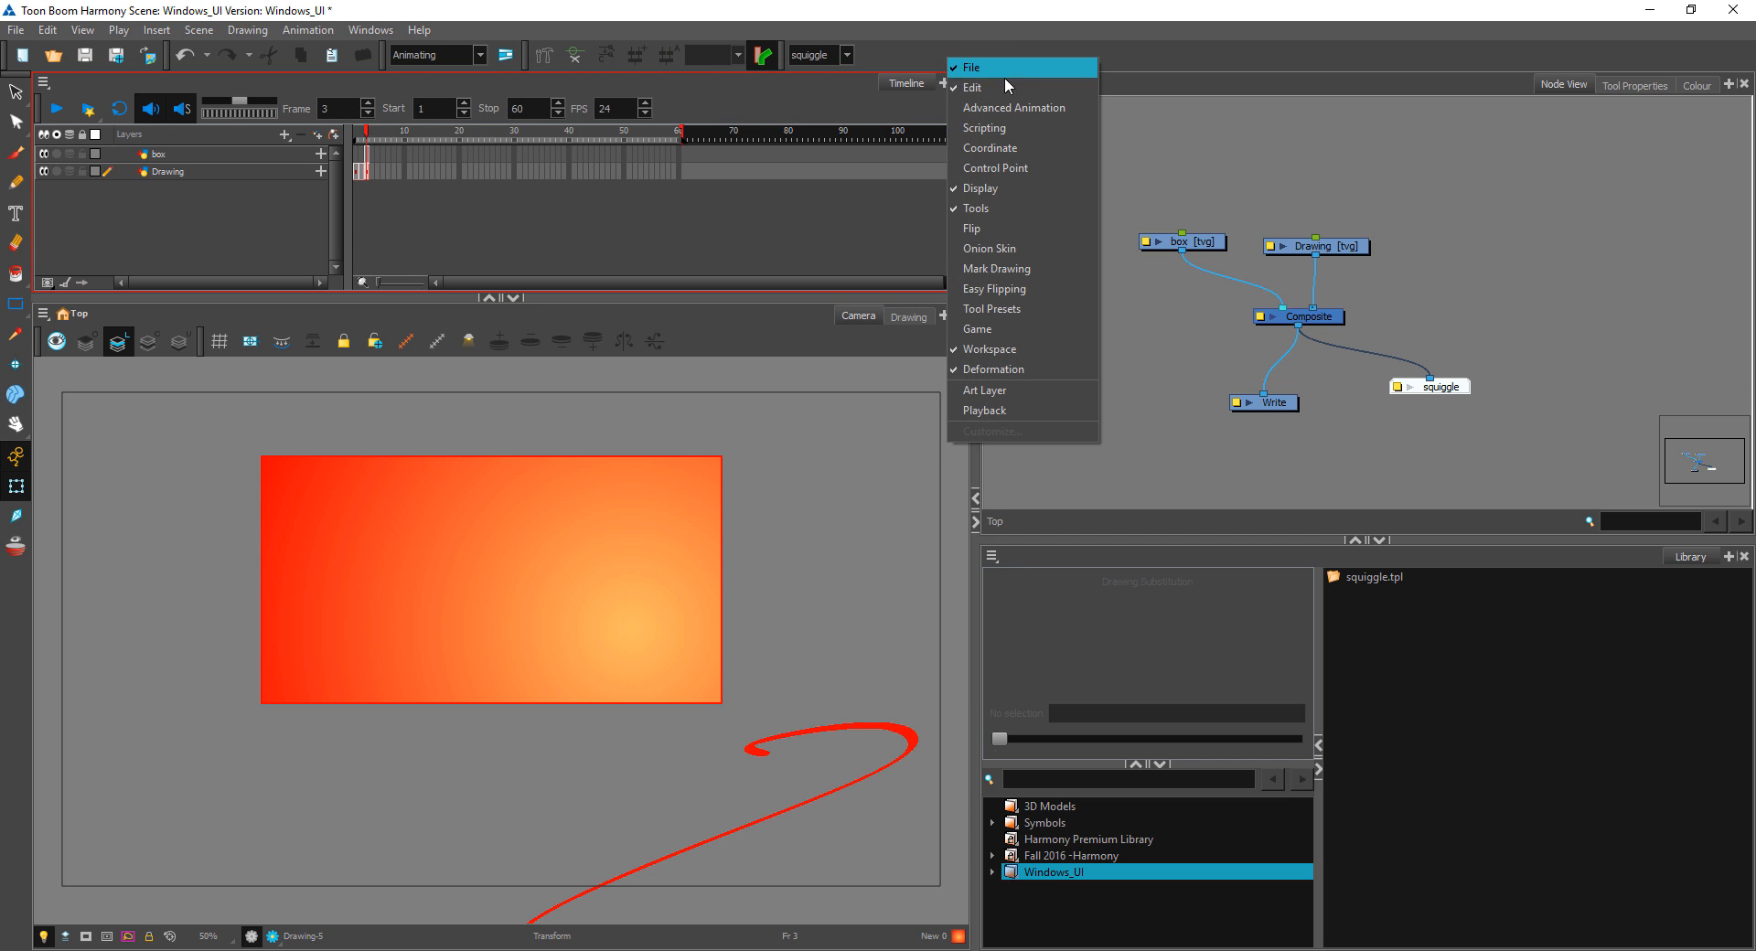
click(1013, 368)
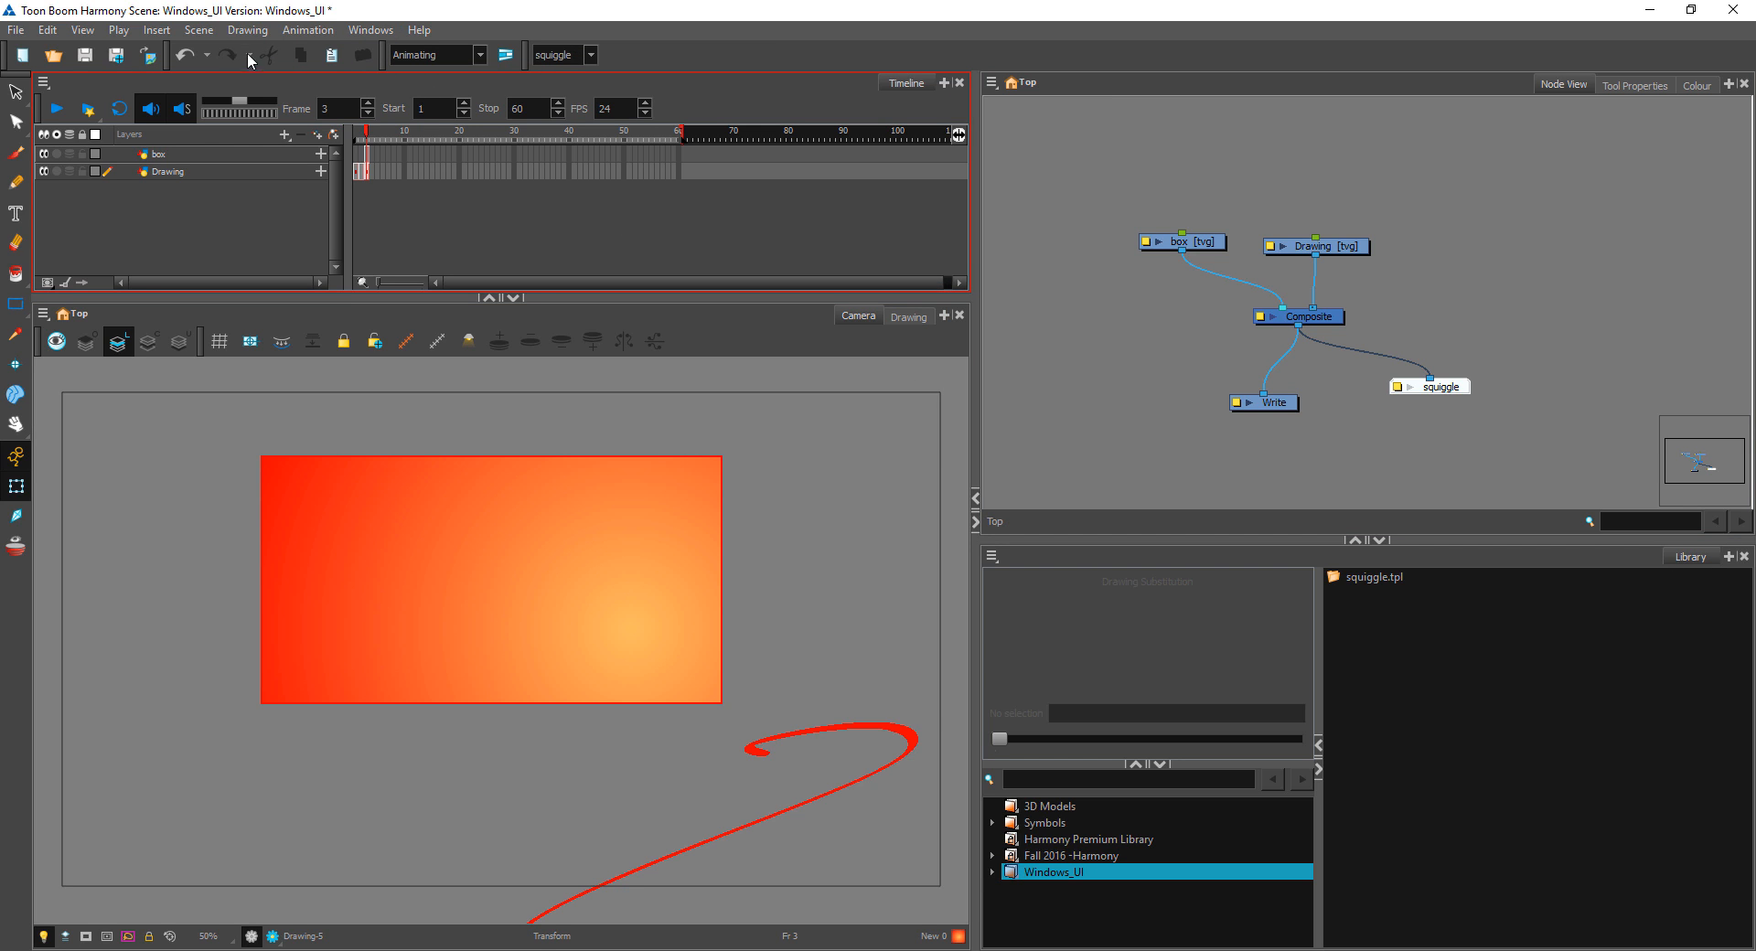
Step: Hide the Tools toolbar, and restore it
right_click(660, 62)
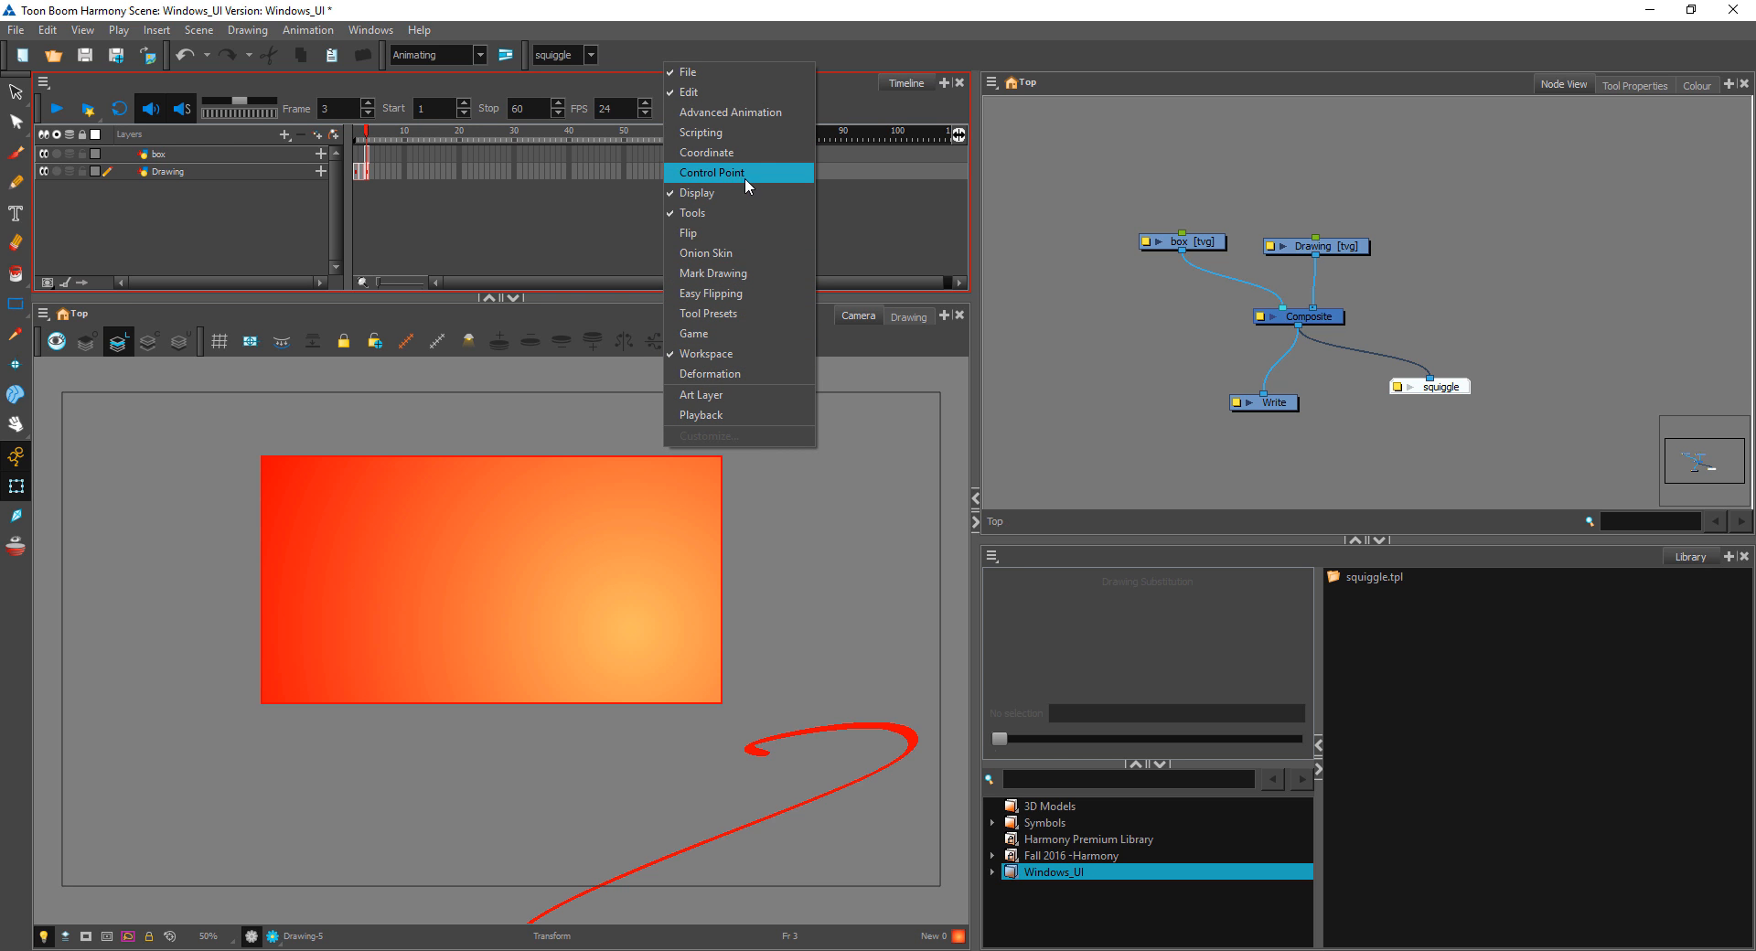
click(729, 212)
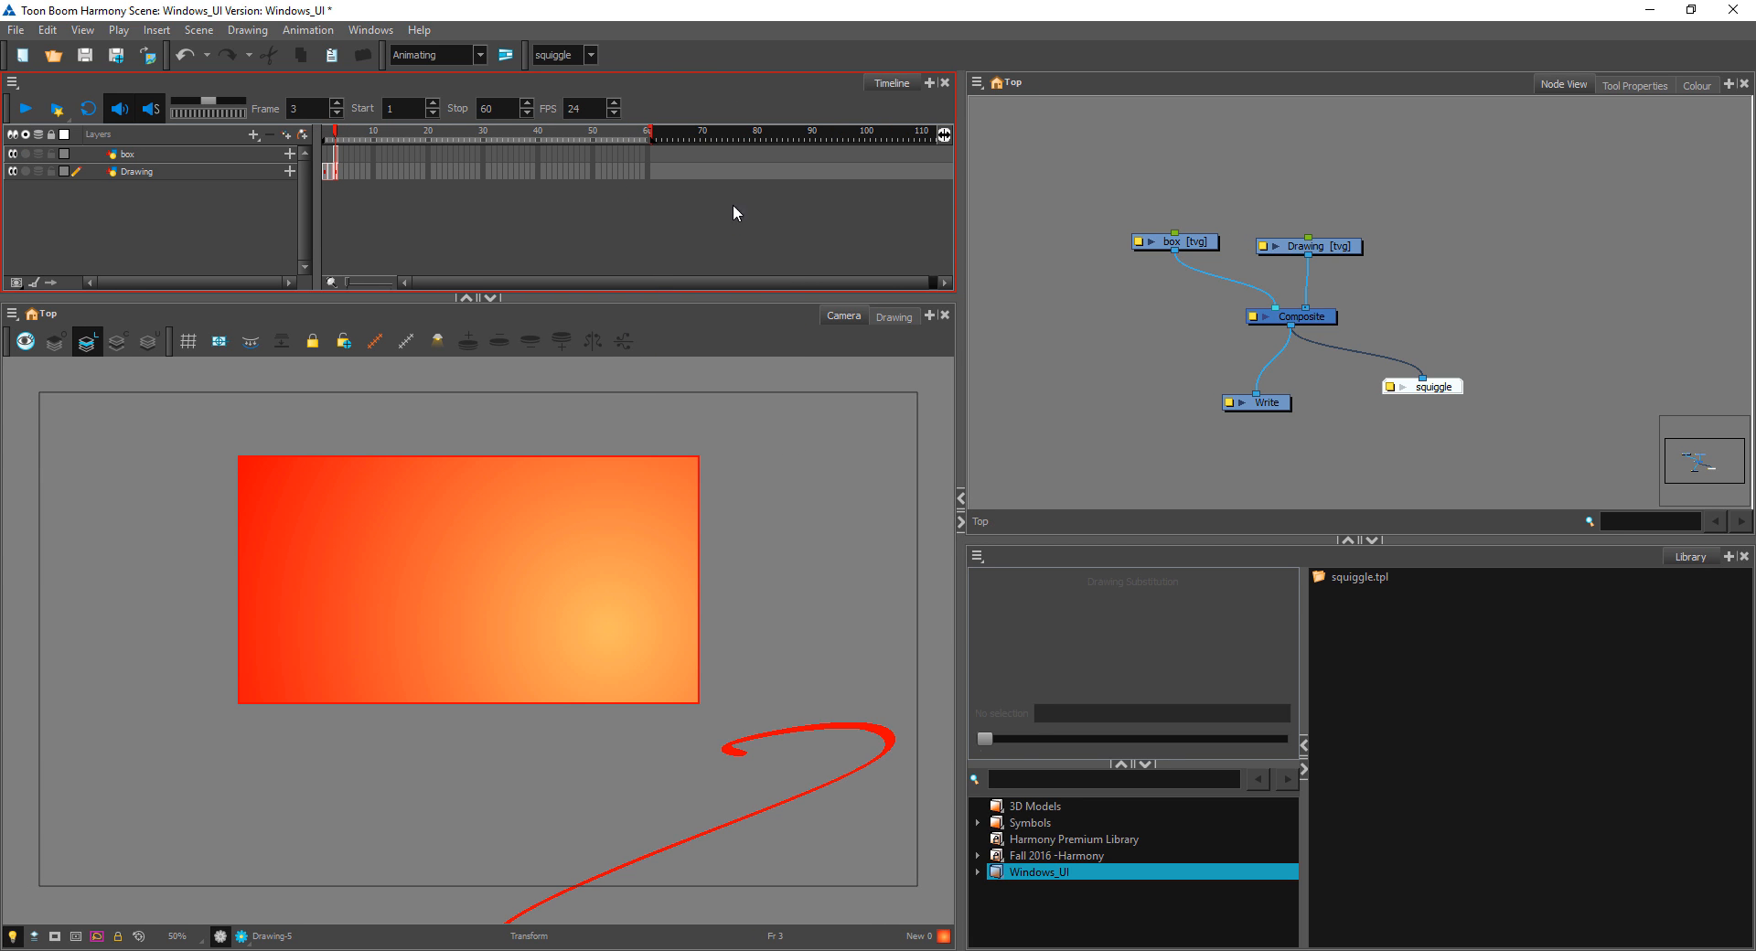
right_click(706, 55)
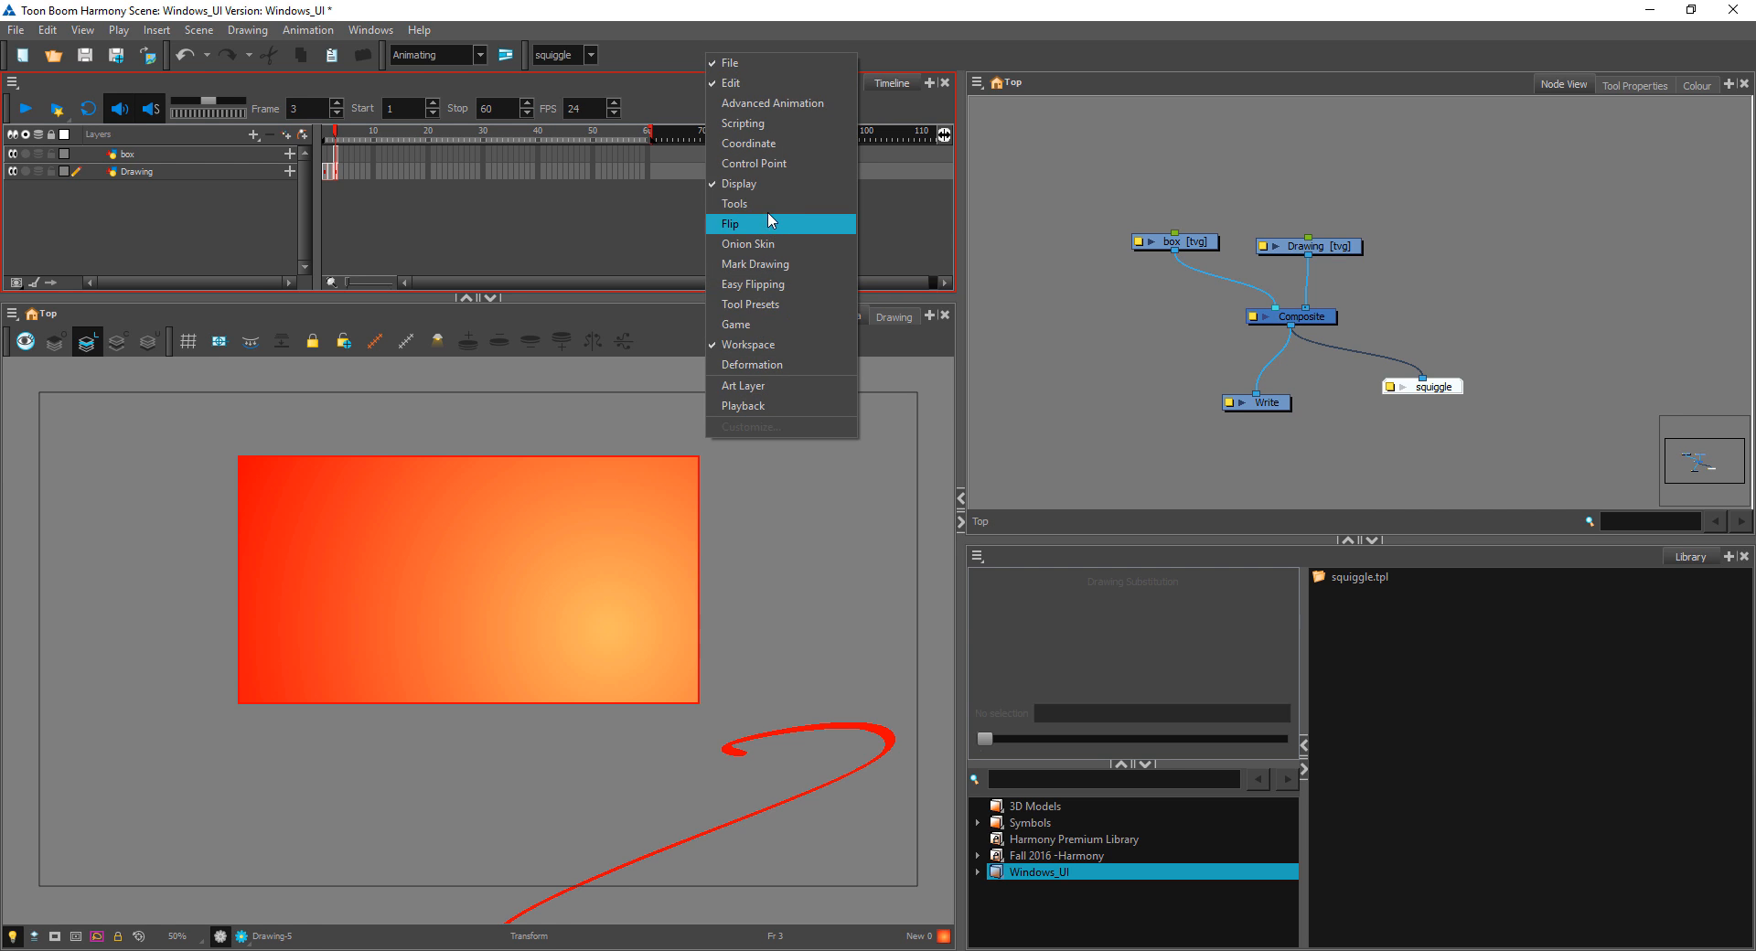
click(727, 203)
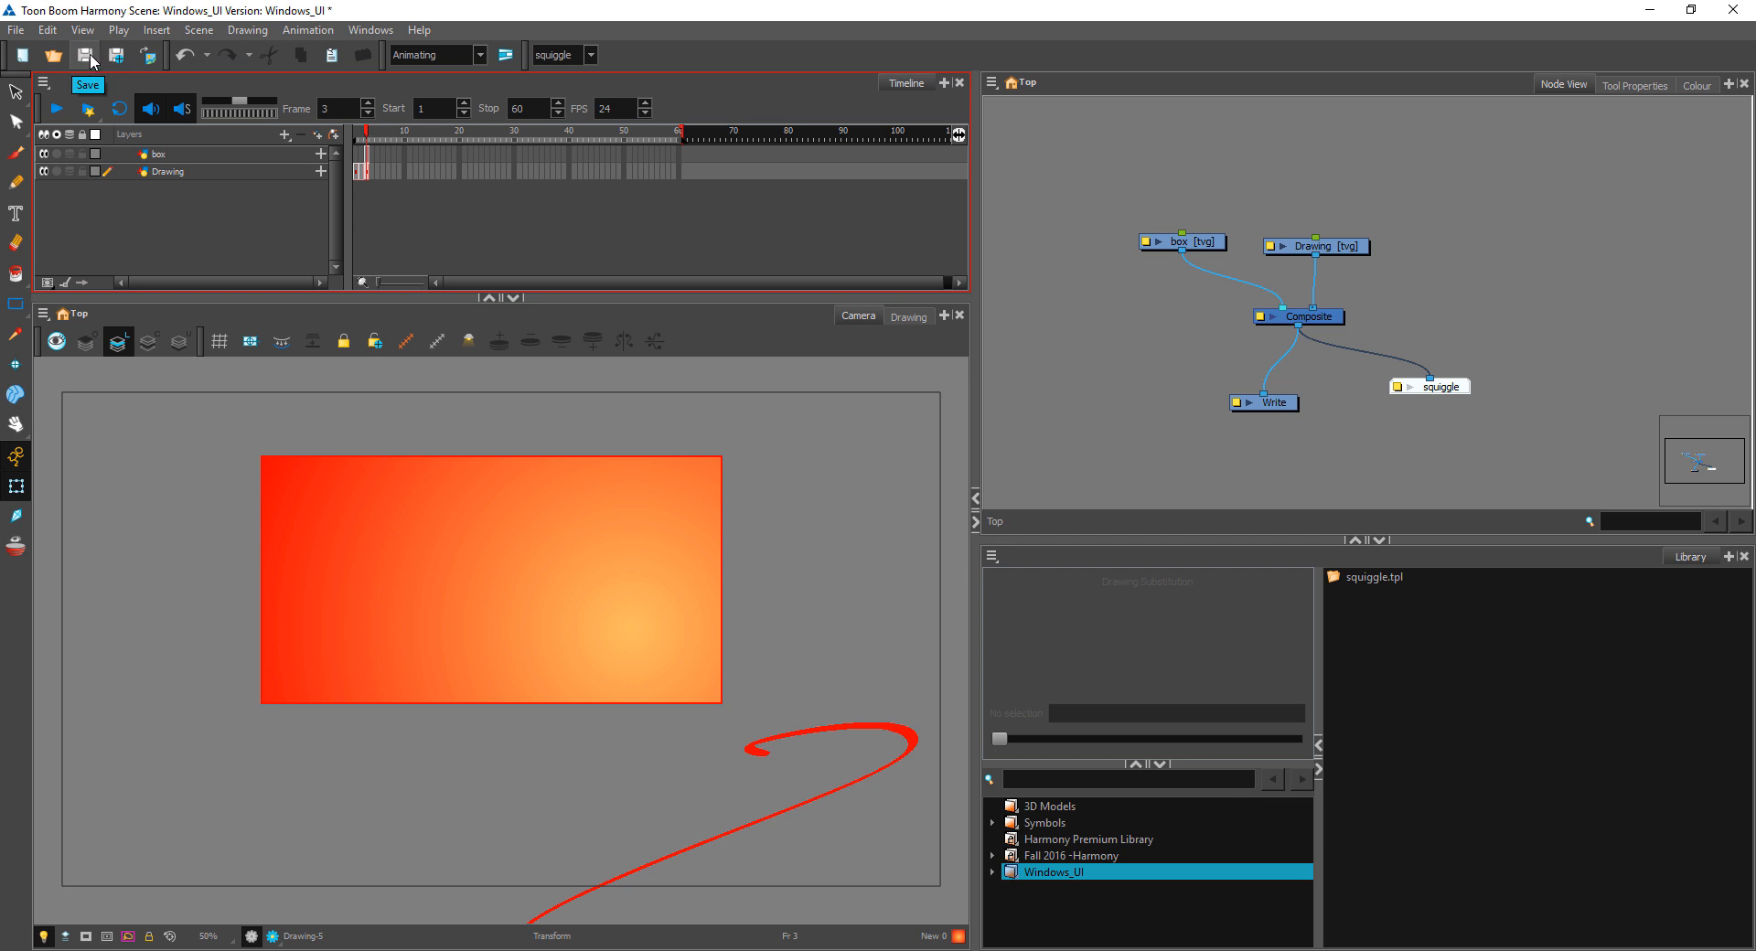
Step: Save the scene as a new version named Windows_UI_v2
click(14, 29)
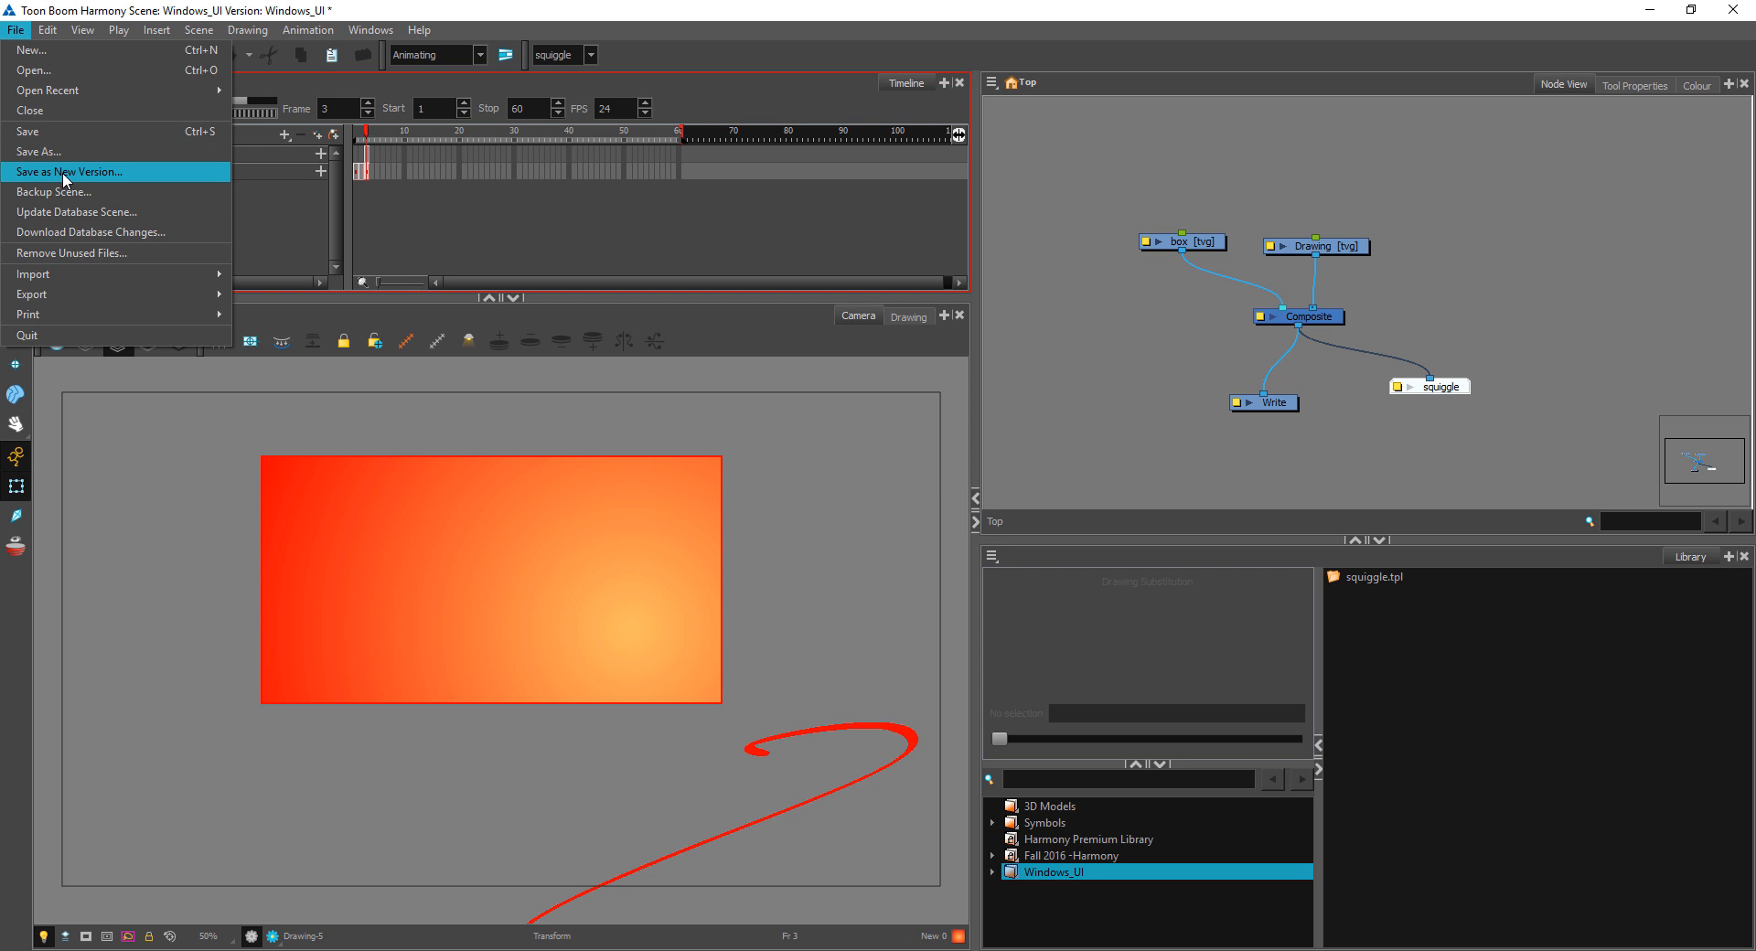
click(52, 172)
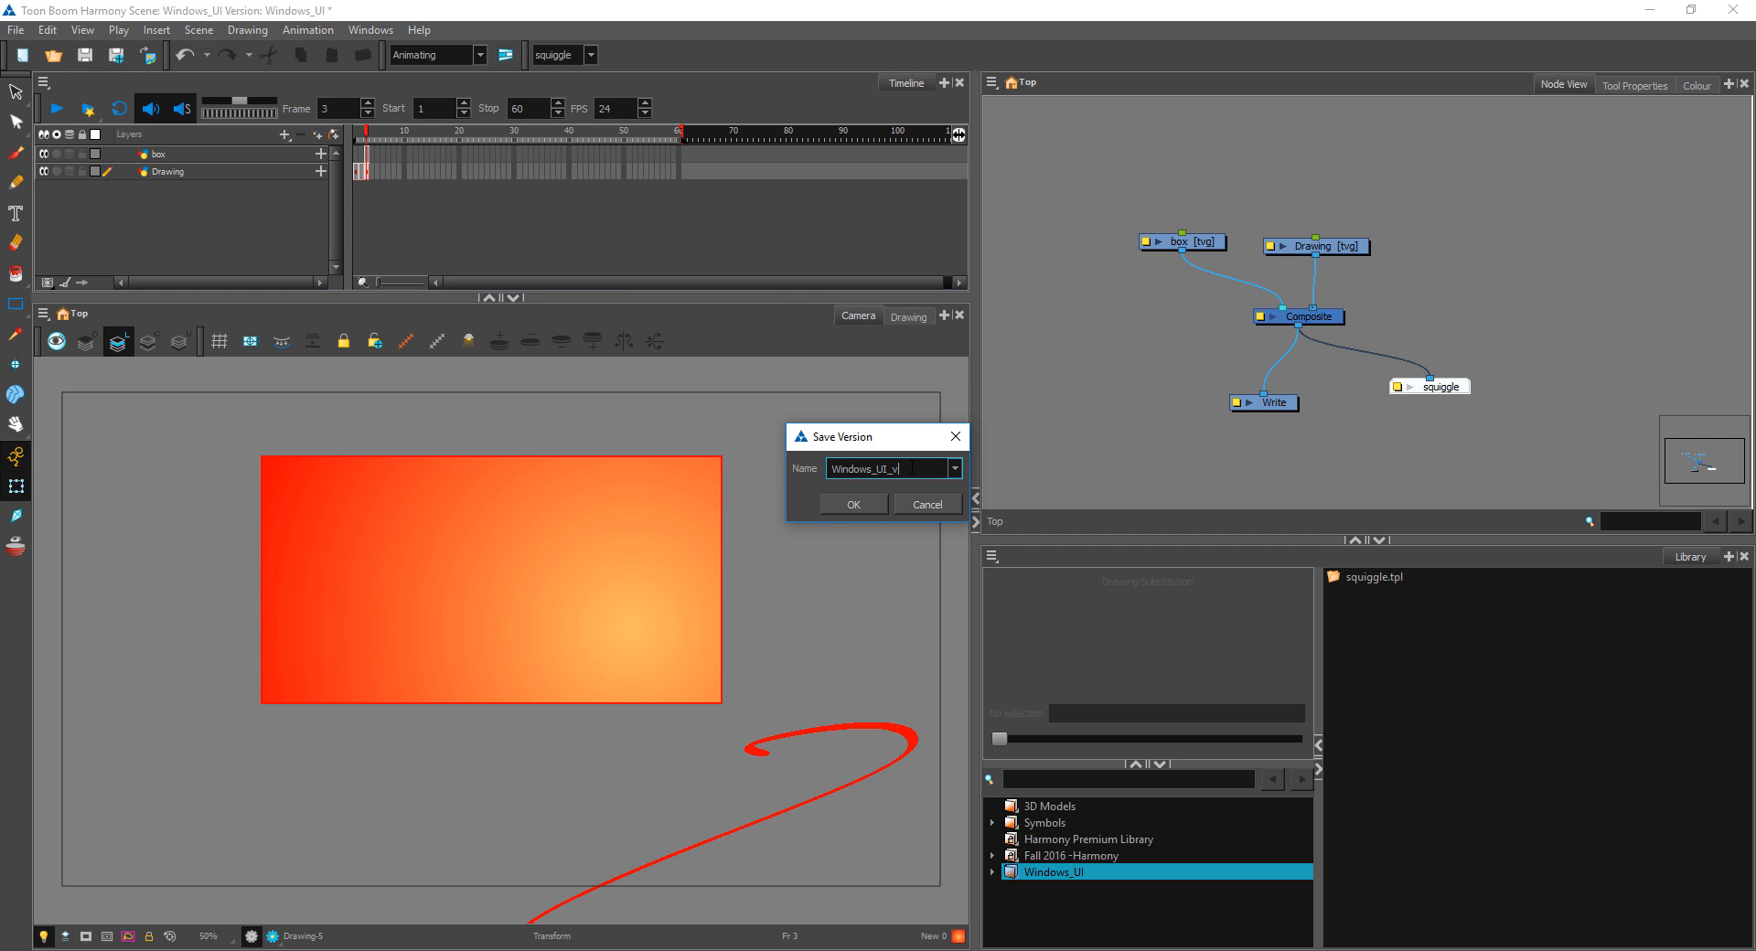
click(875, 503)
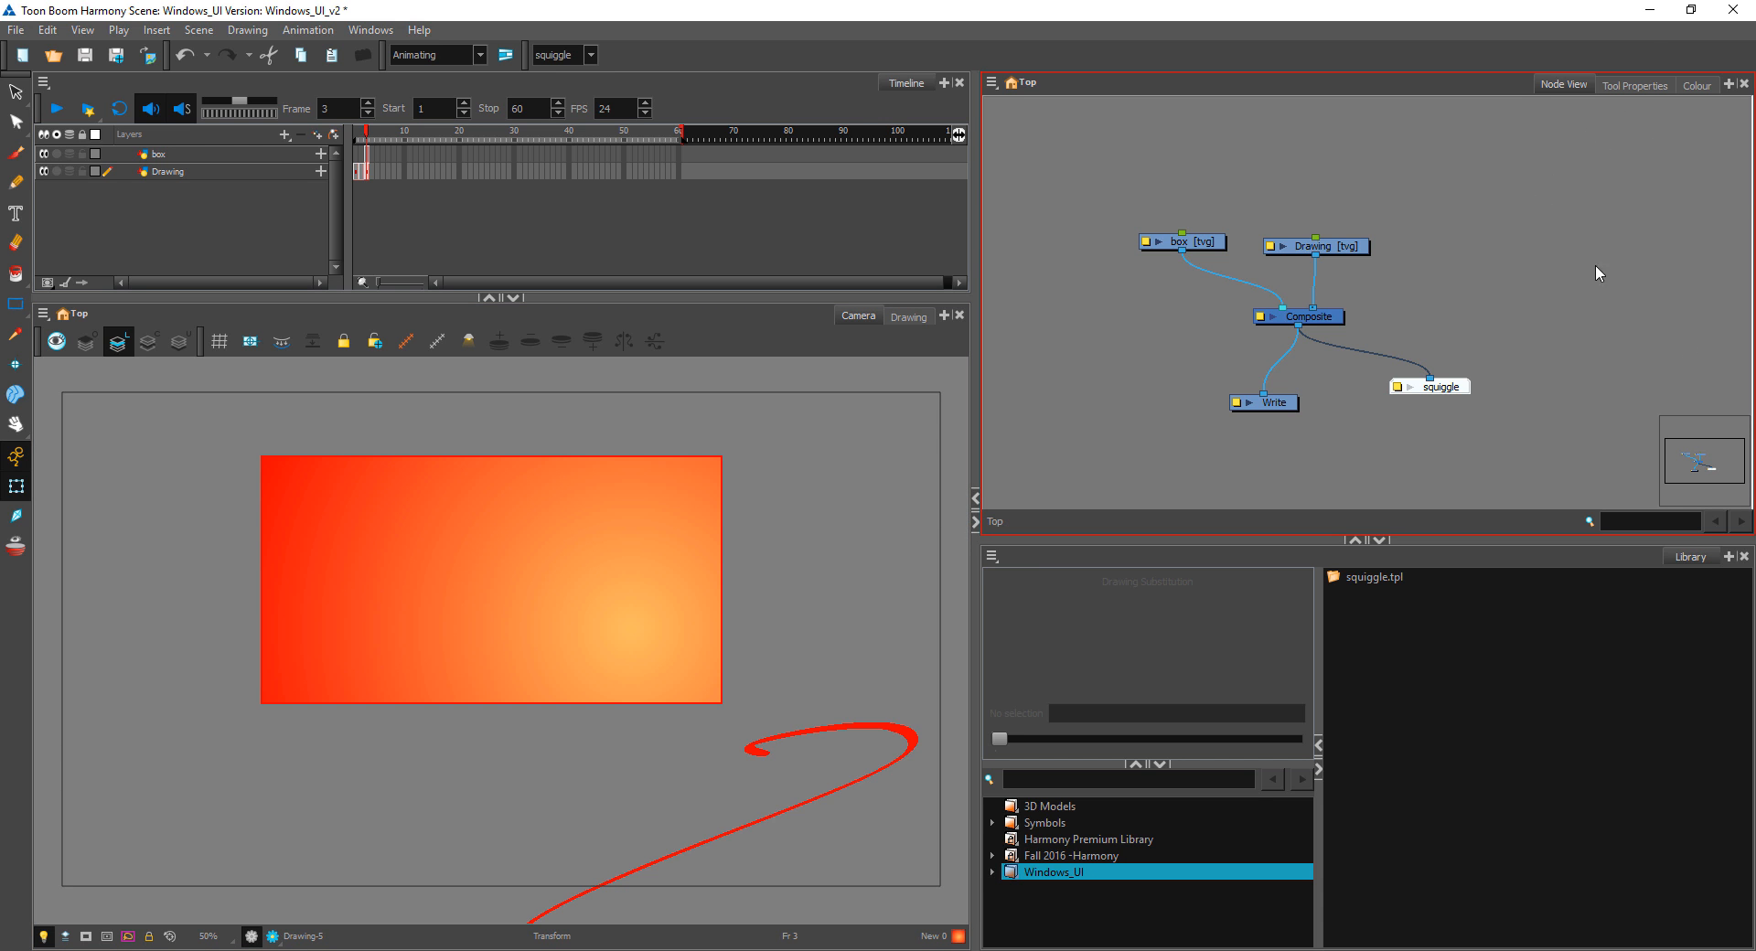
Step: Switch to the Windows_UI folder in File Explorer, compare the Windows_UI and Windows_UI_v2 XSTAGE files, and return to Harmony
key(alt+Tab)
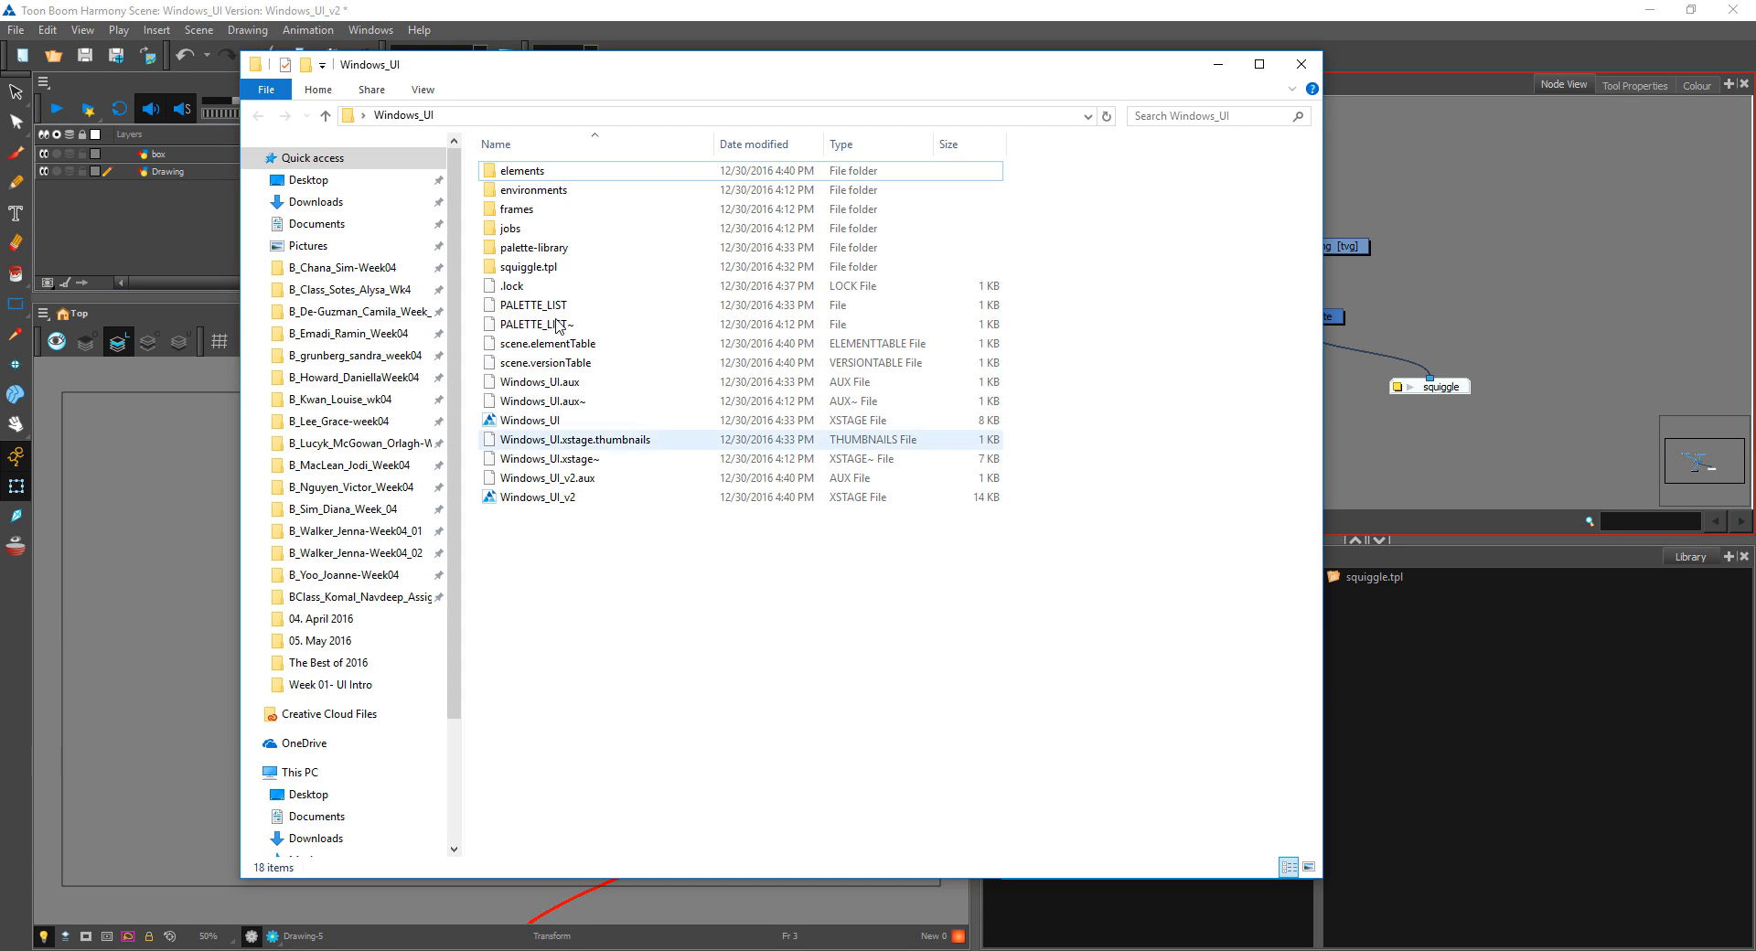
click(543, 500)
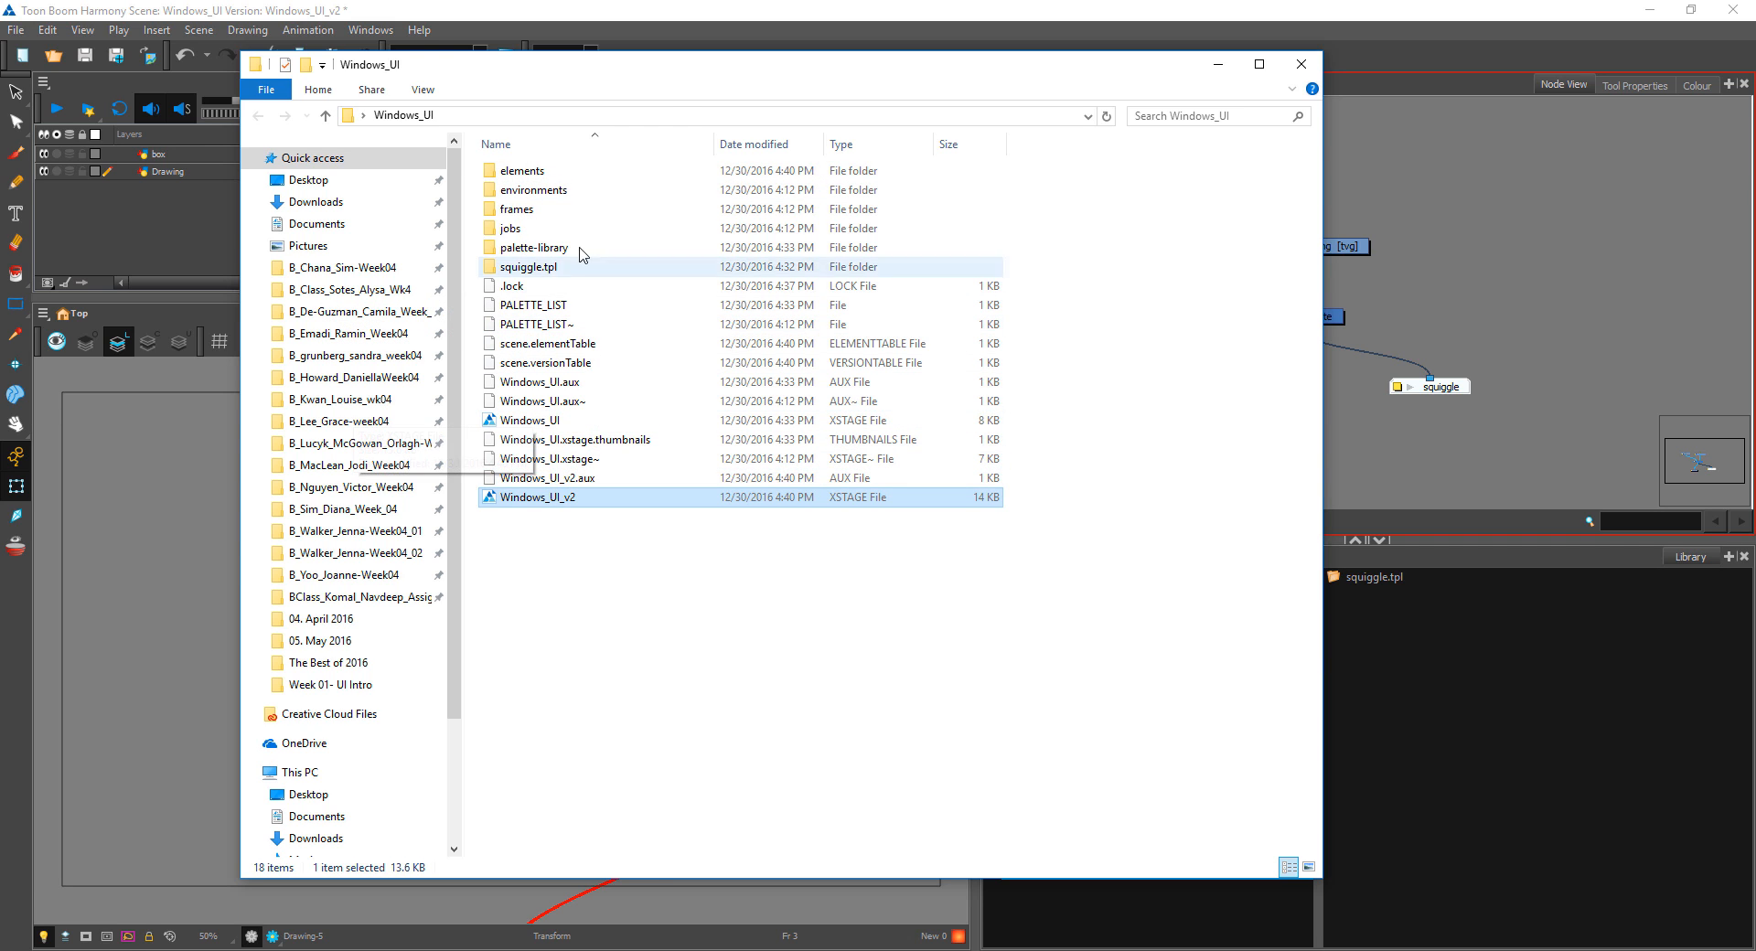
click(561, 422)
click(561, 499)
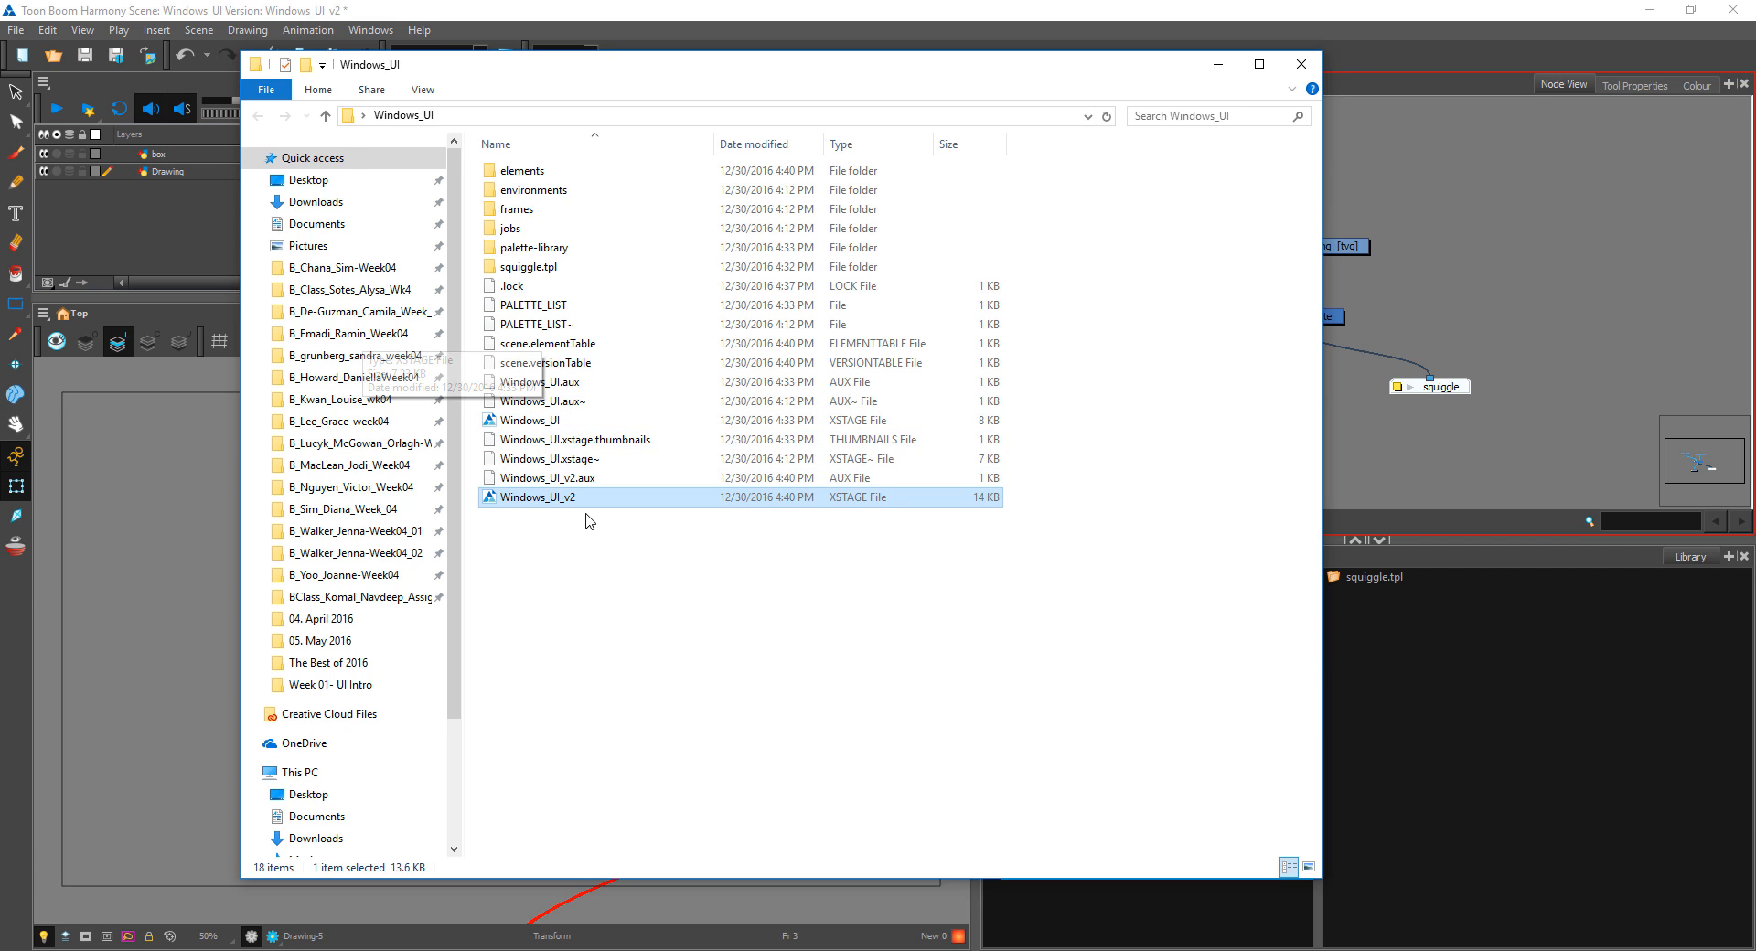
click(561, 423)
click(582, 498)
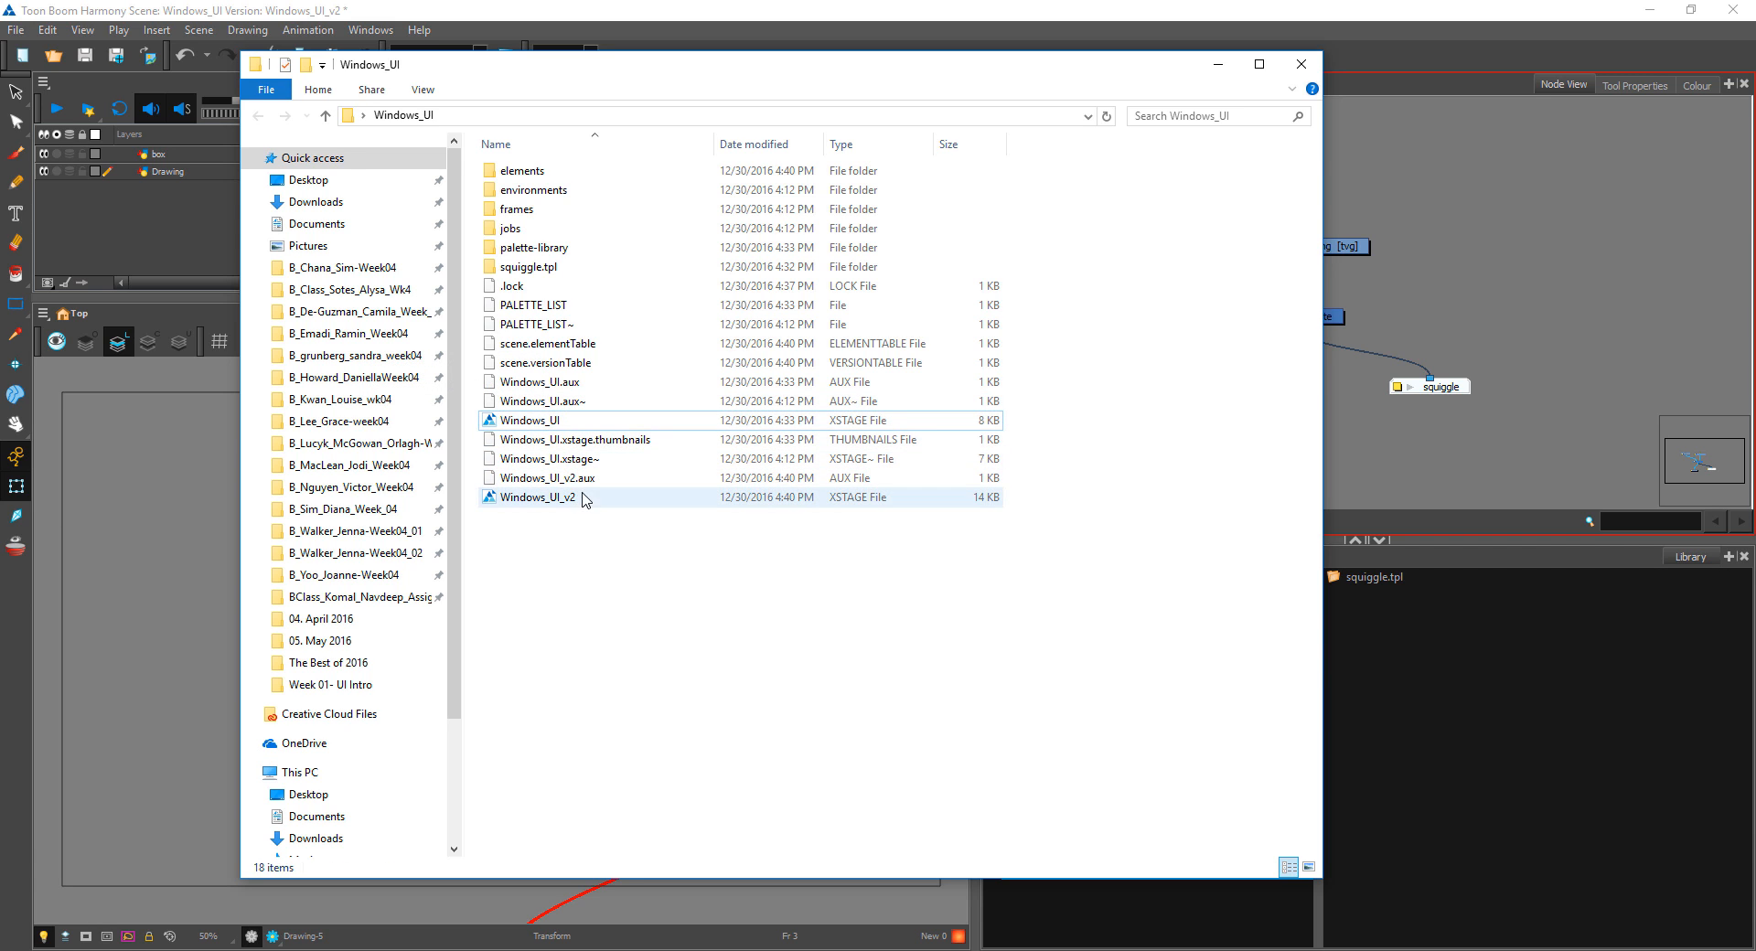
click(586, 427)
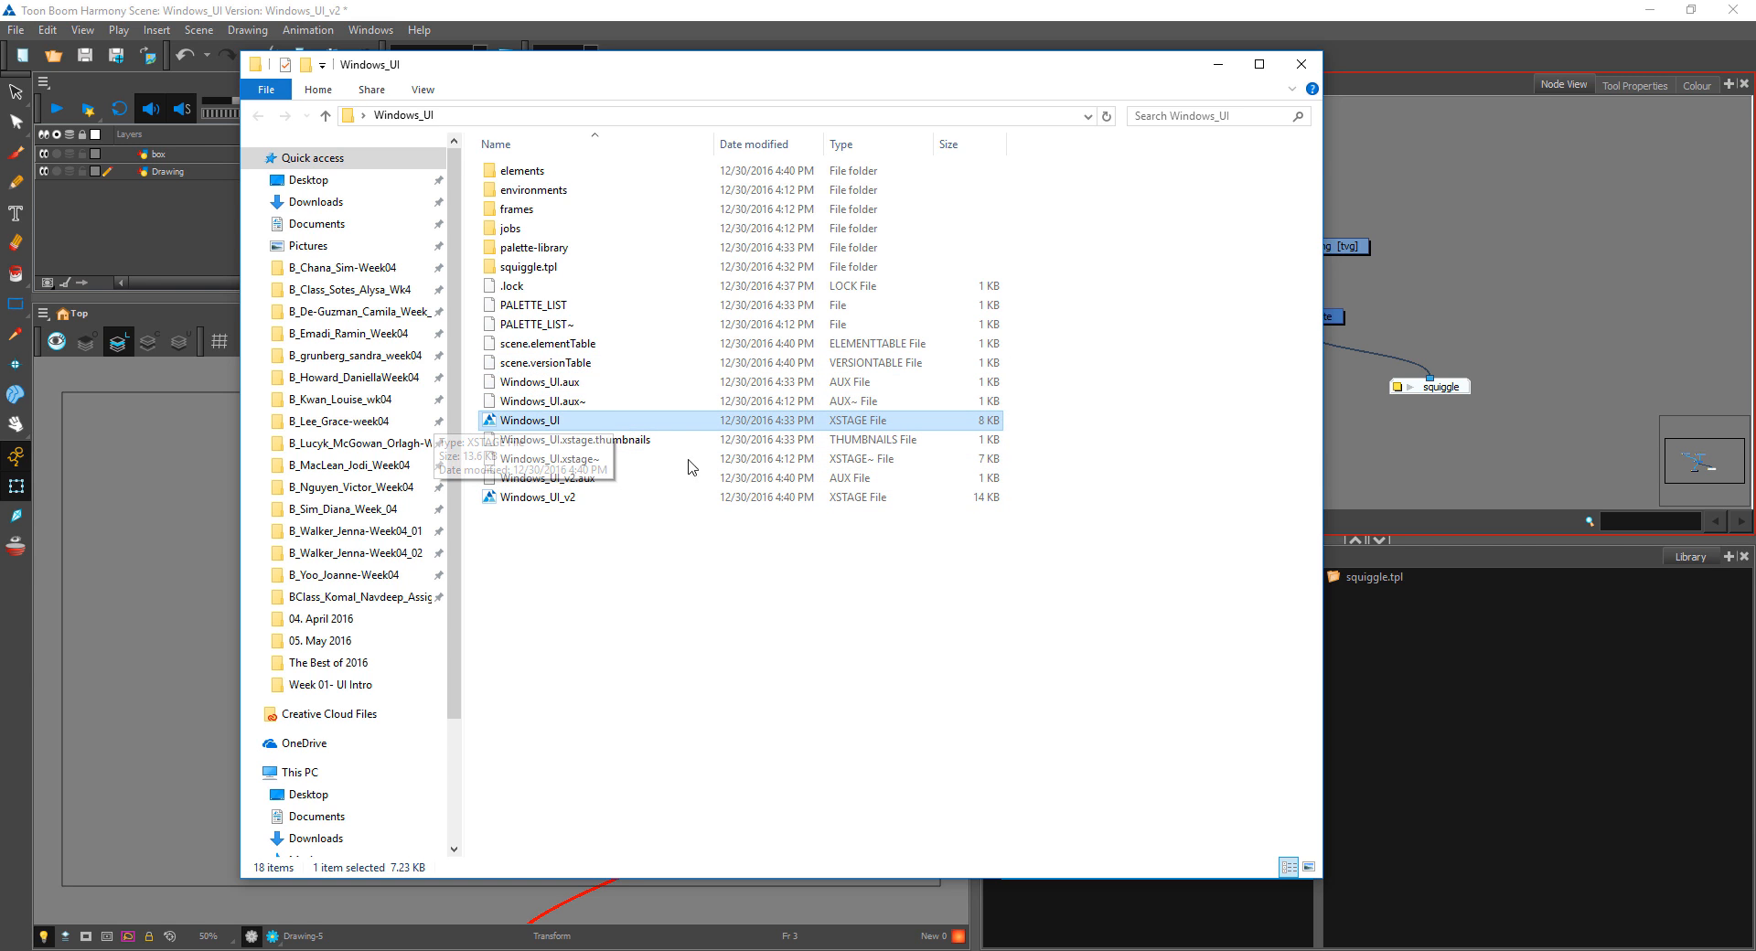
click(1216, 71)
Step: Save a separate copy of the scene on the Desktop under the name Windows_UI_v02
click(16, 30)
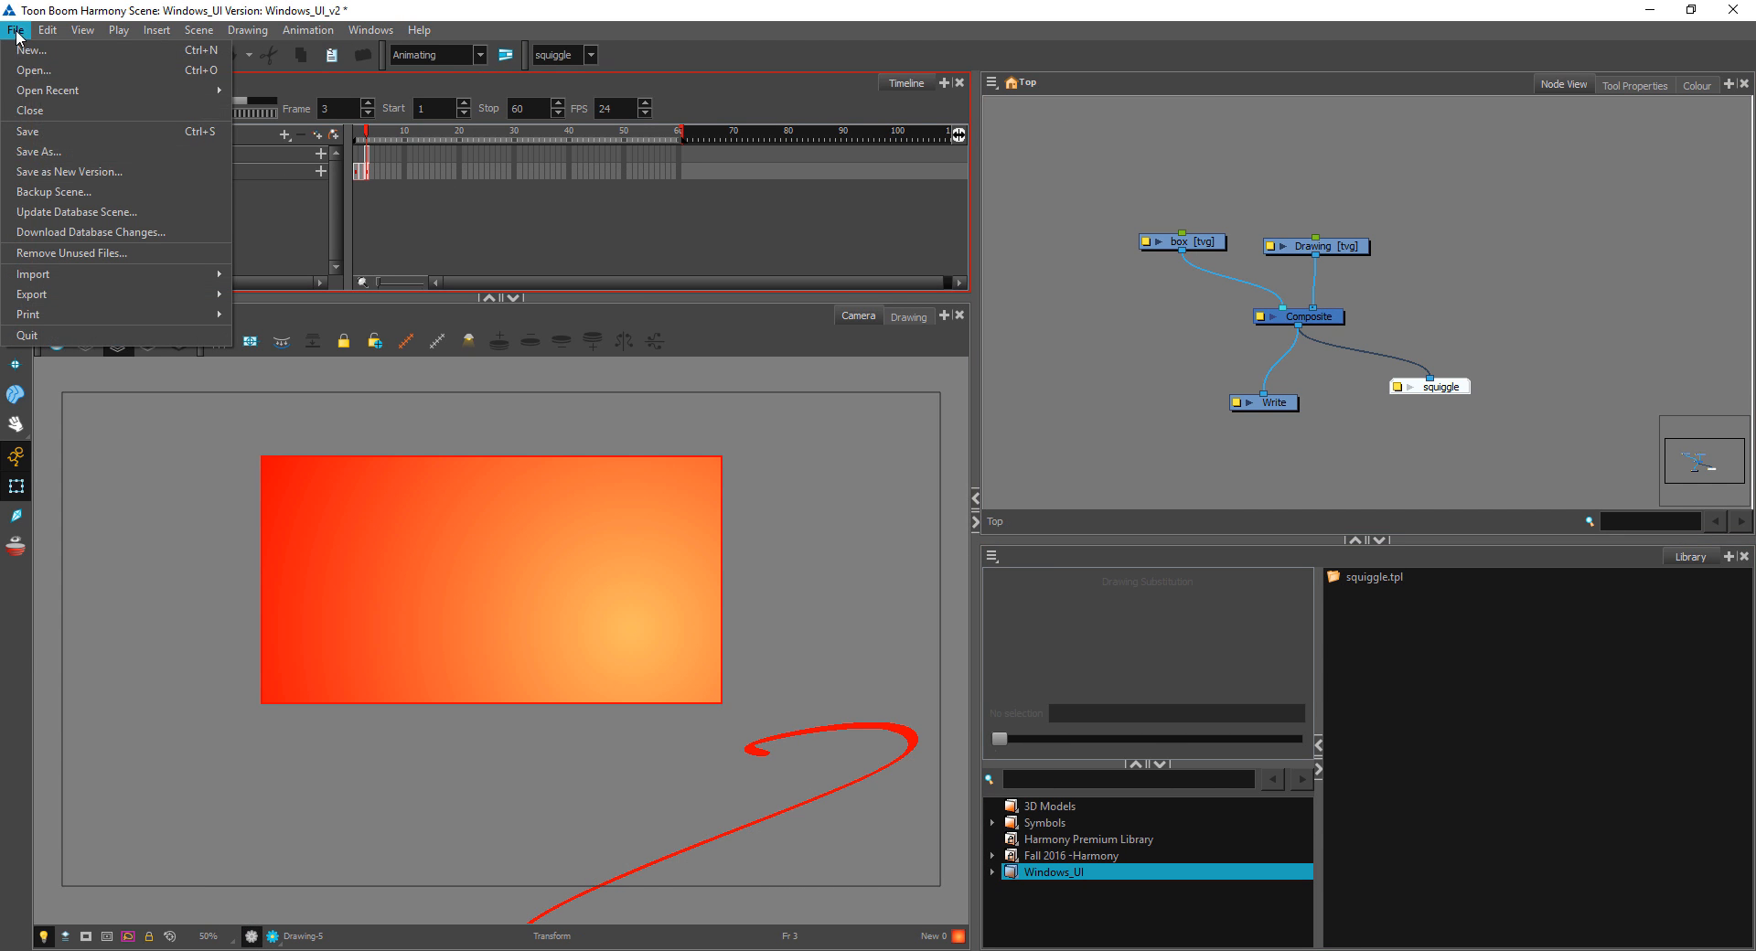
click(53, 152)
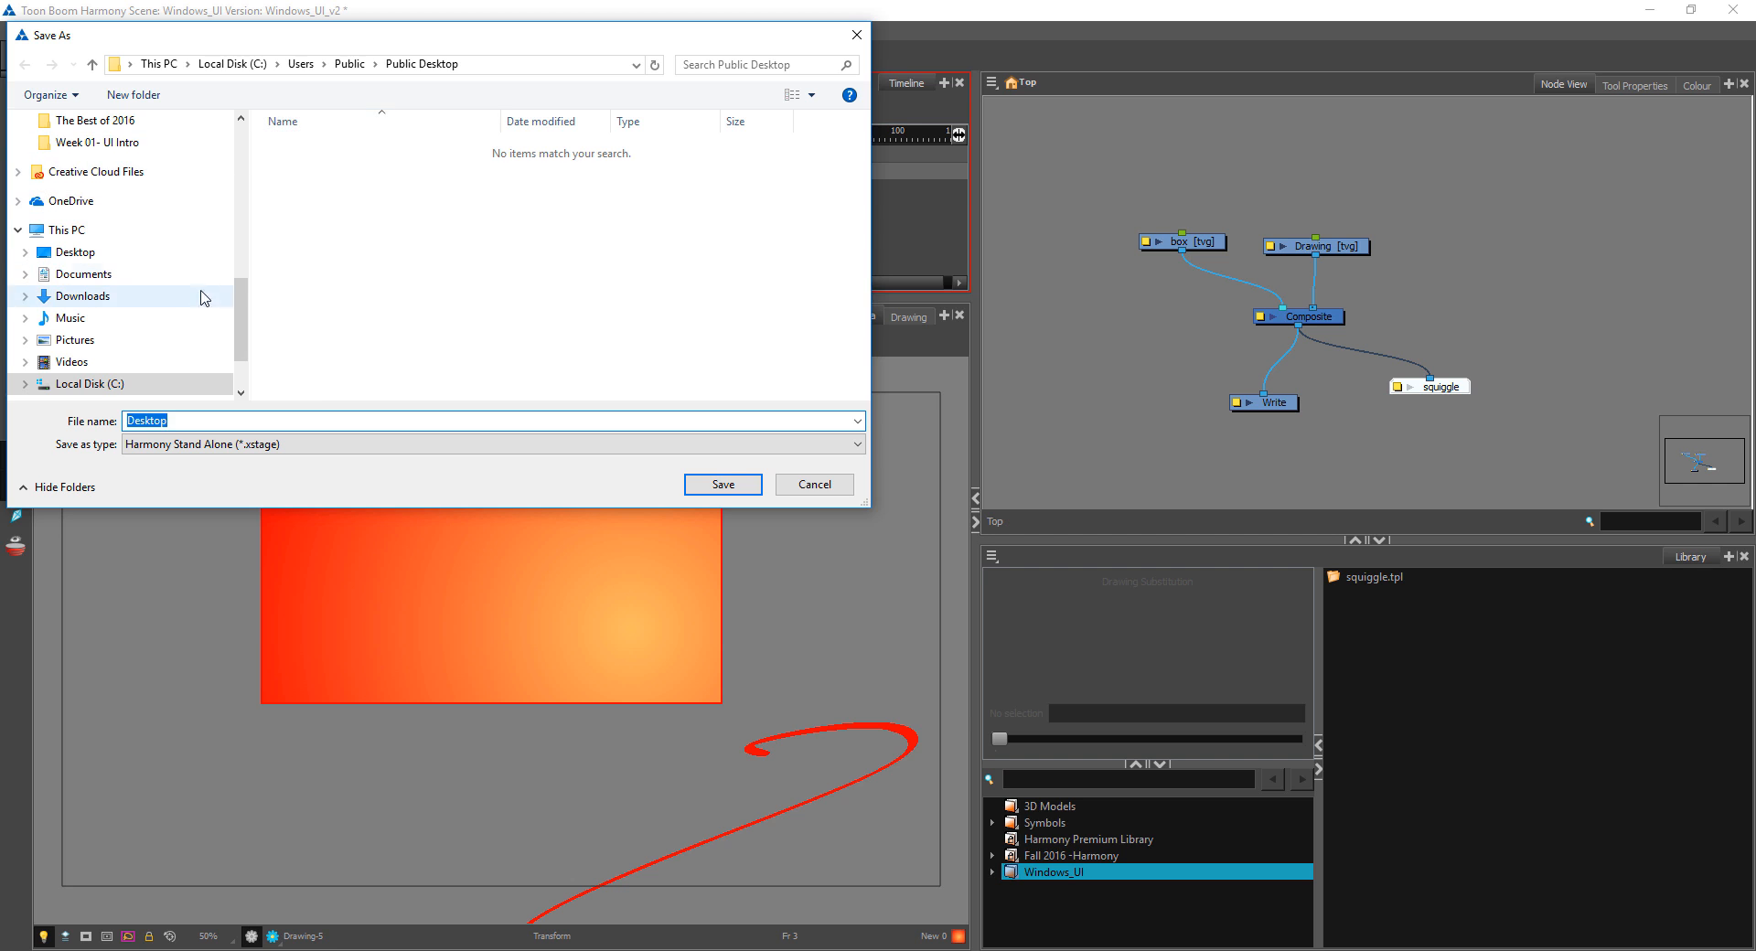
click(112, 260)
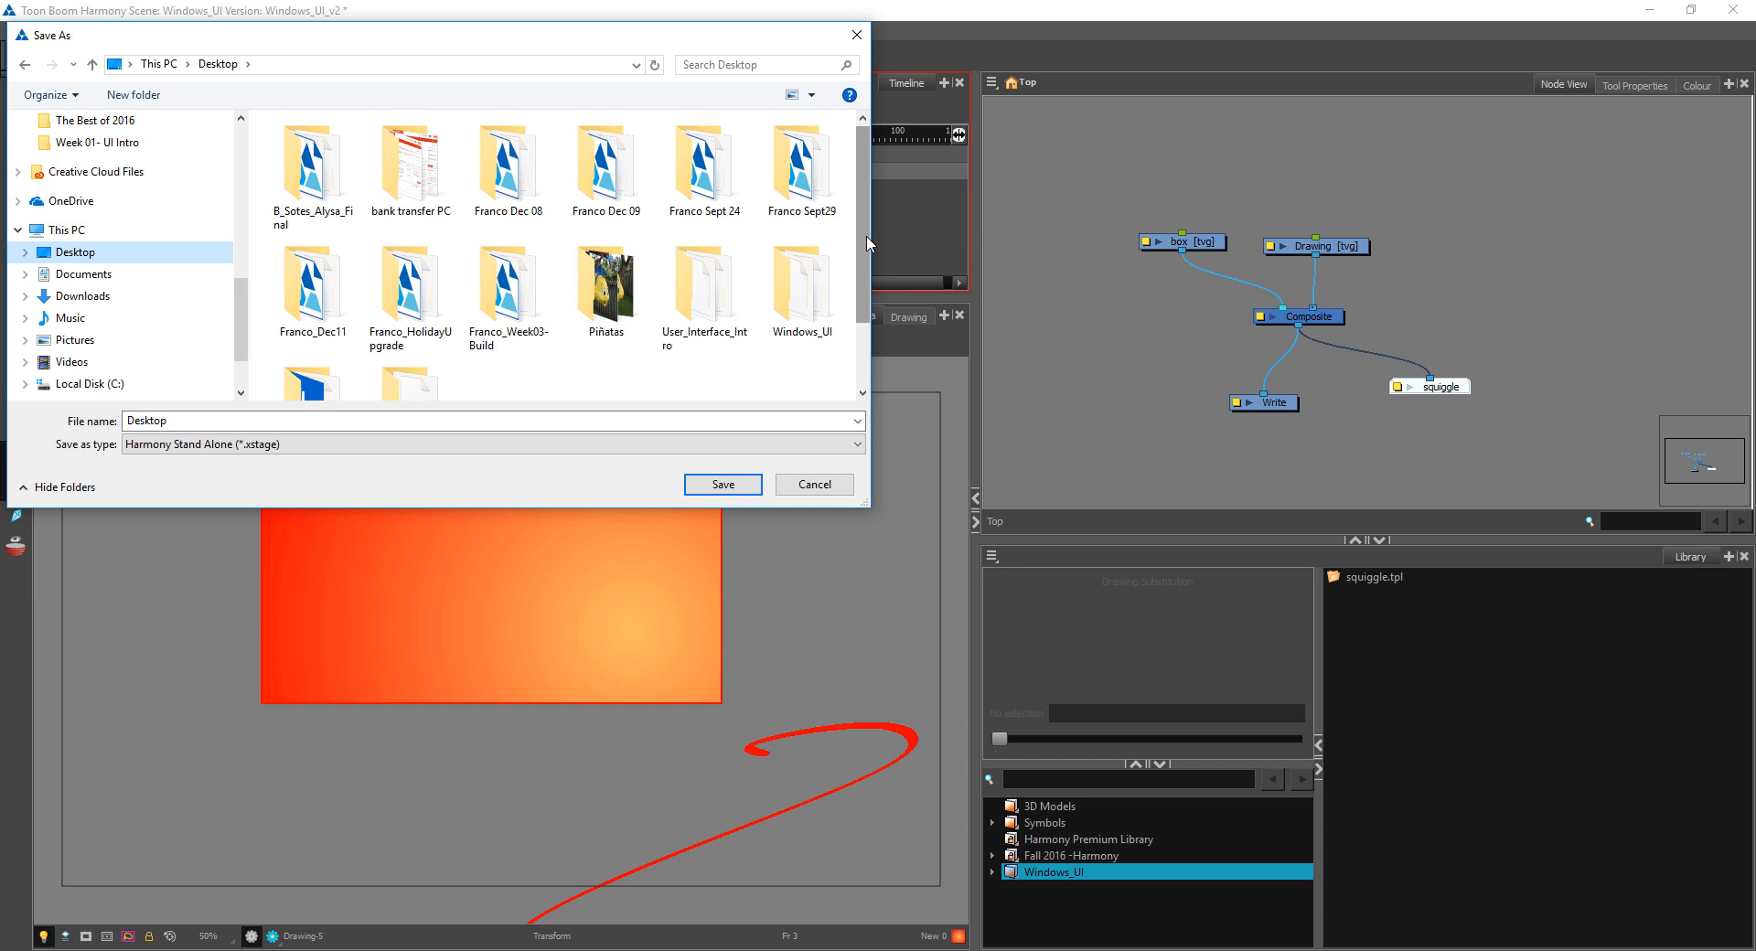
scroll(805, 267, down, 1)
click(806, 266)
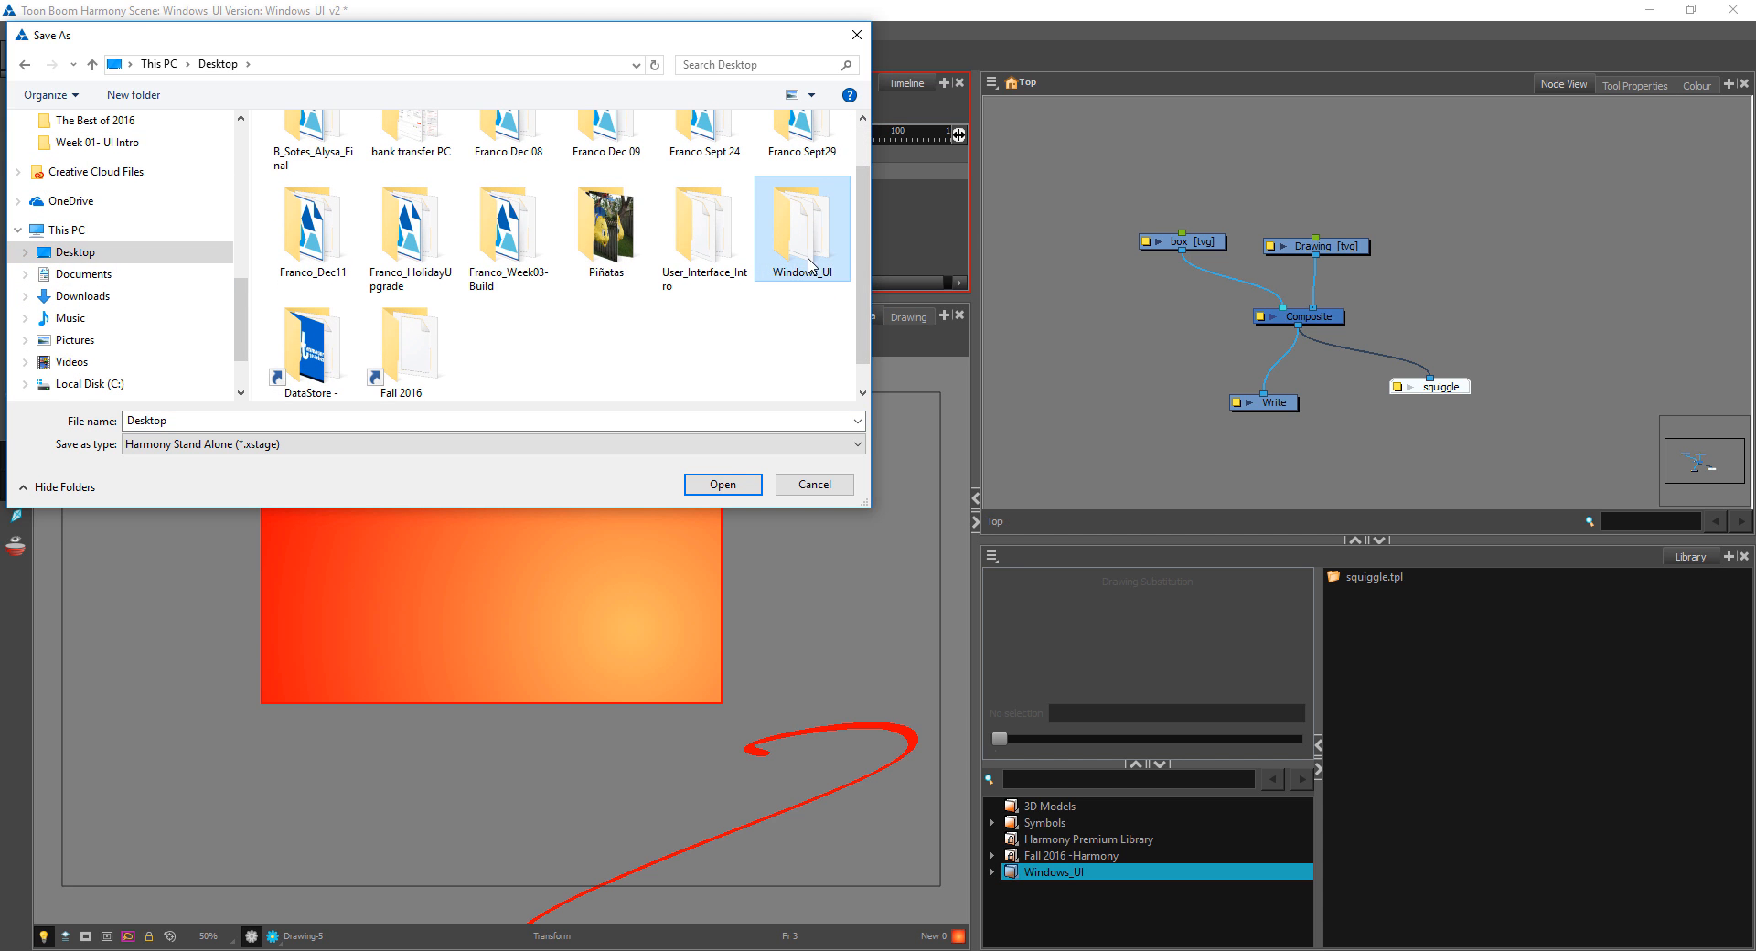
double_click(812, 262)
click(240, 64)
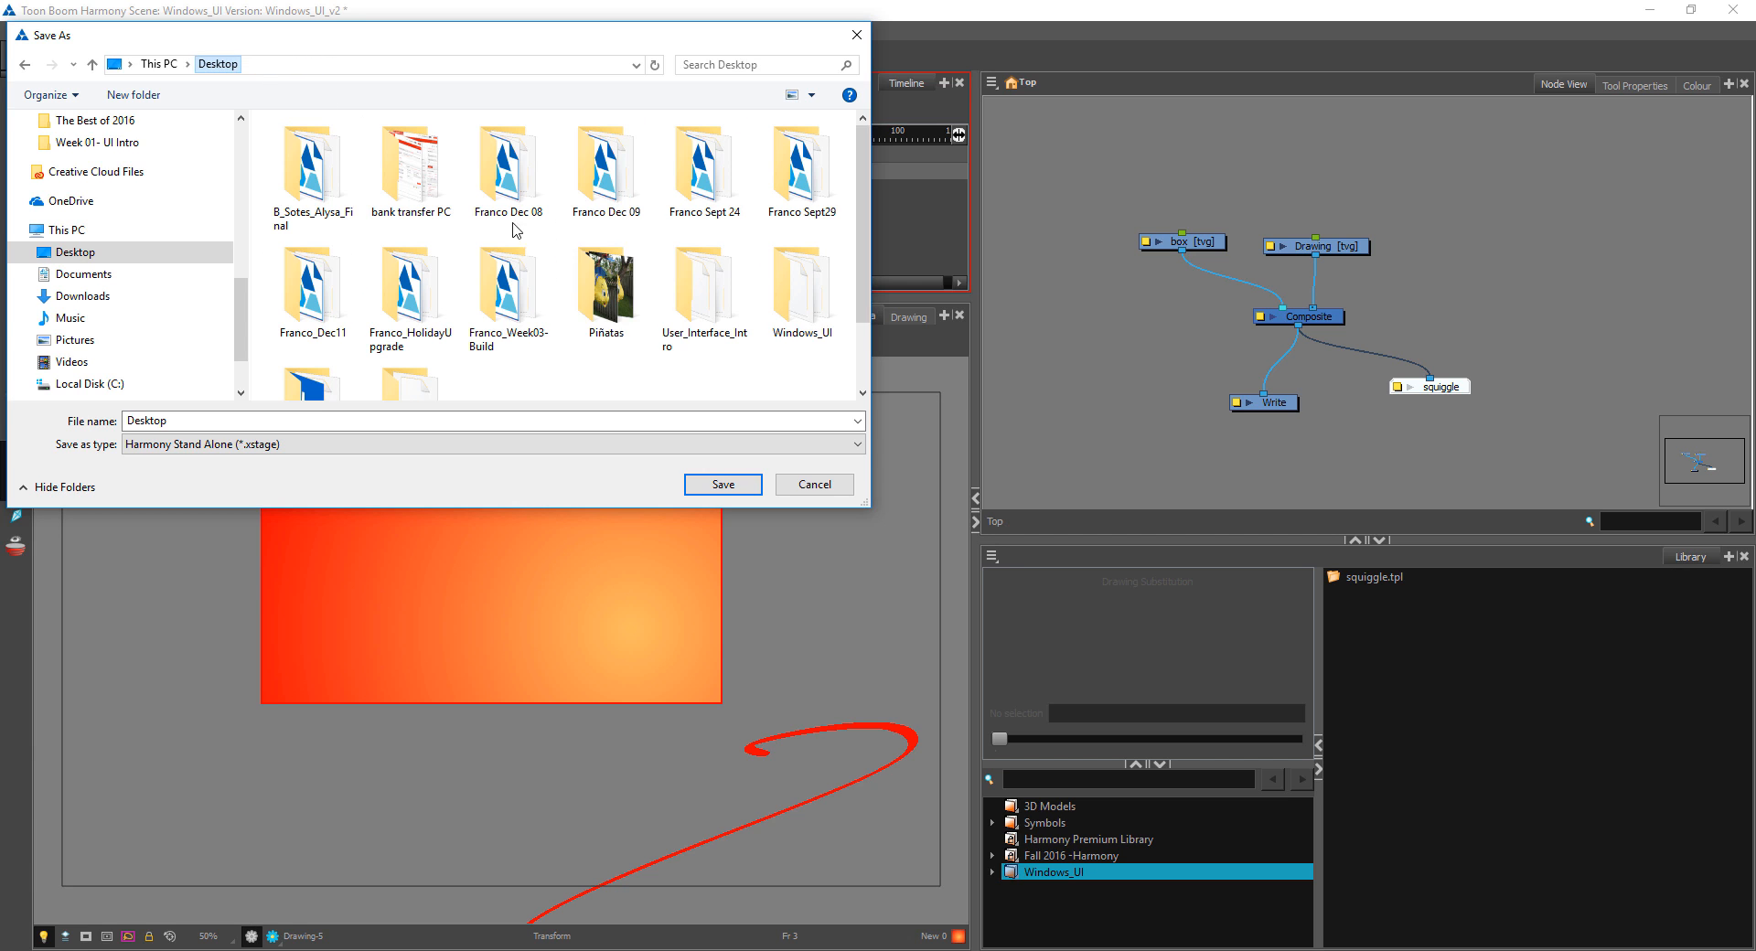
click(588, 426)
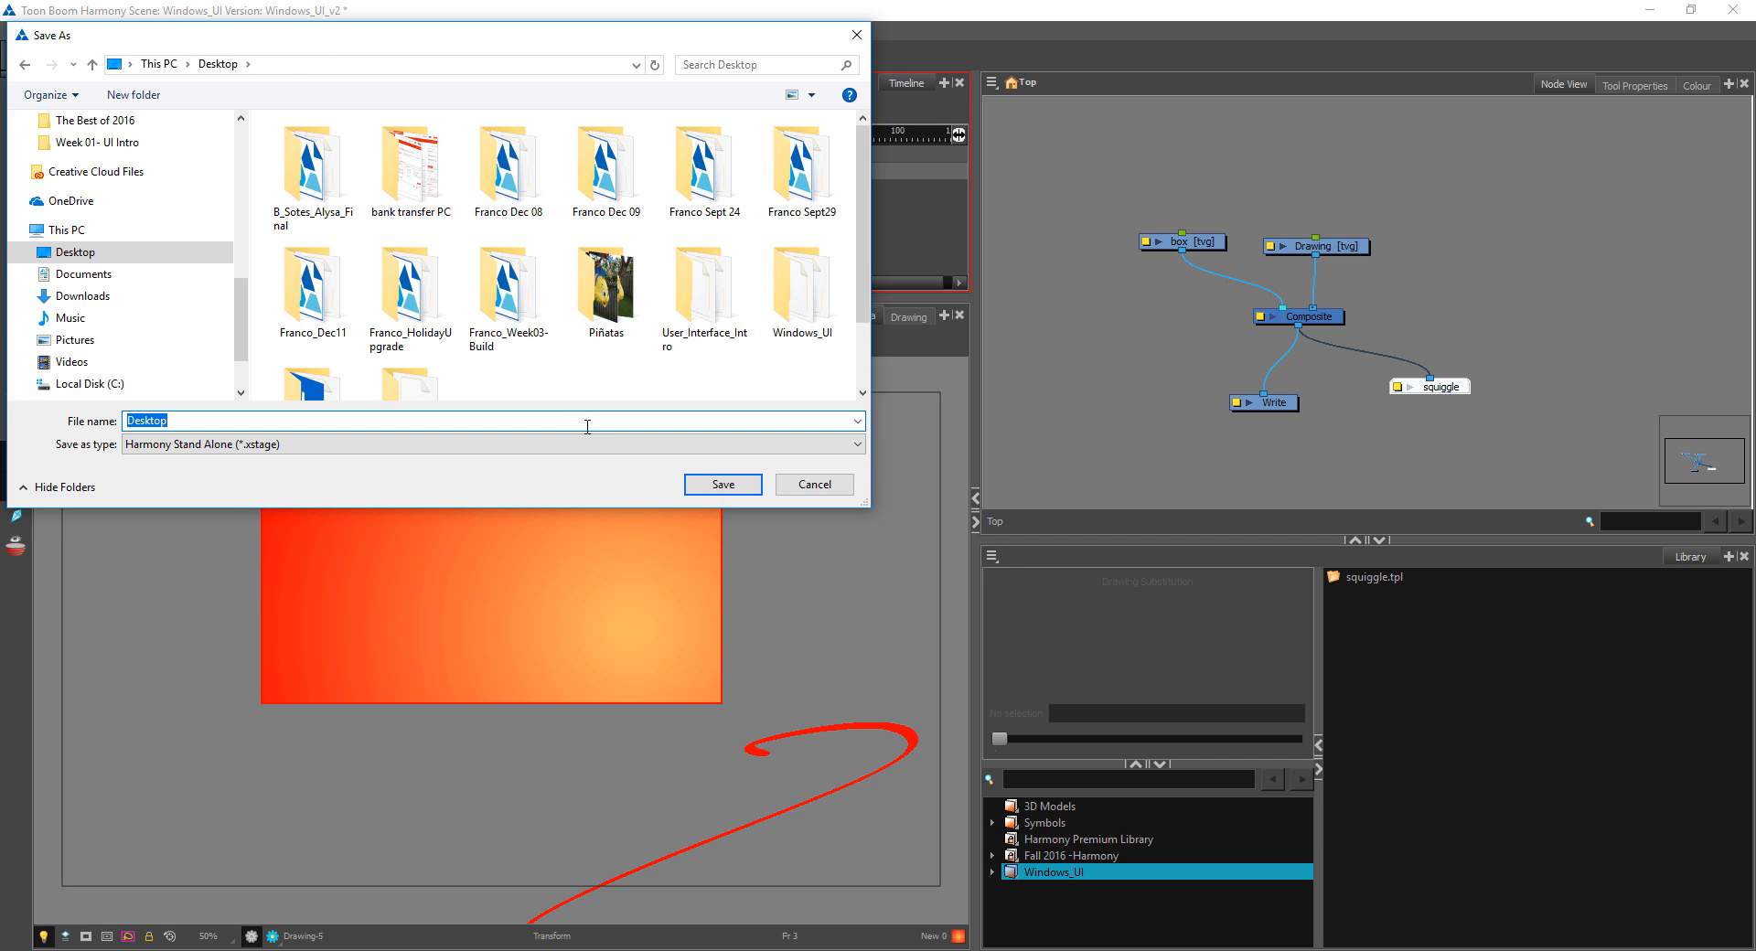
text(Windows_)
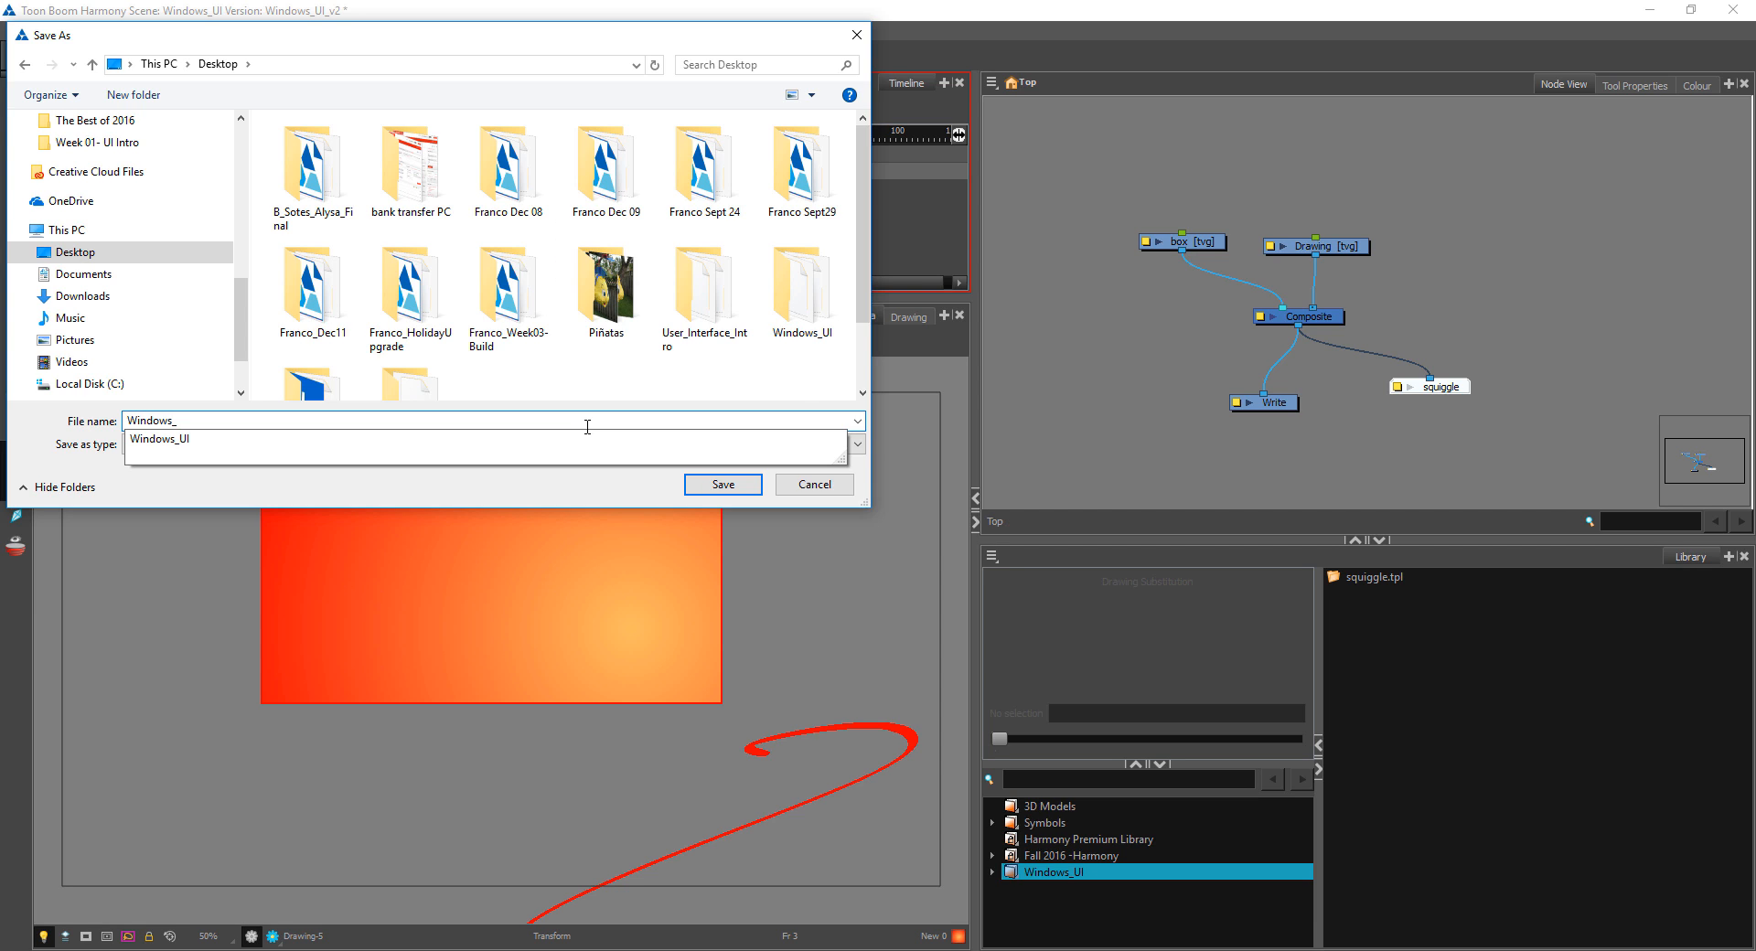
text(UI_v02)
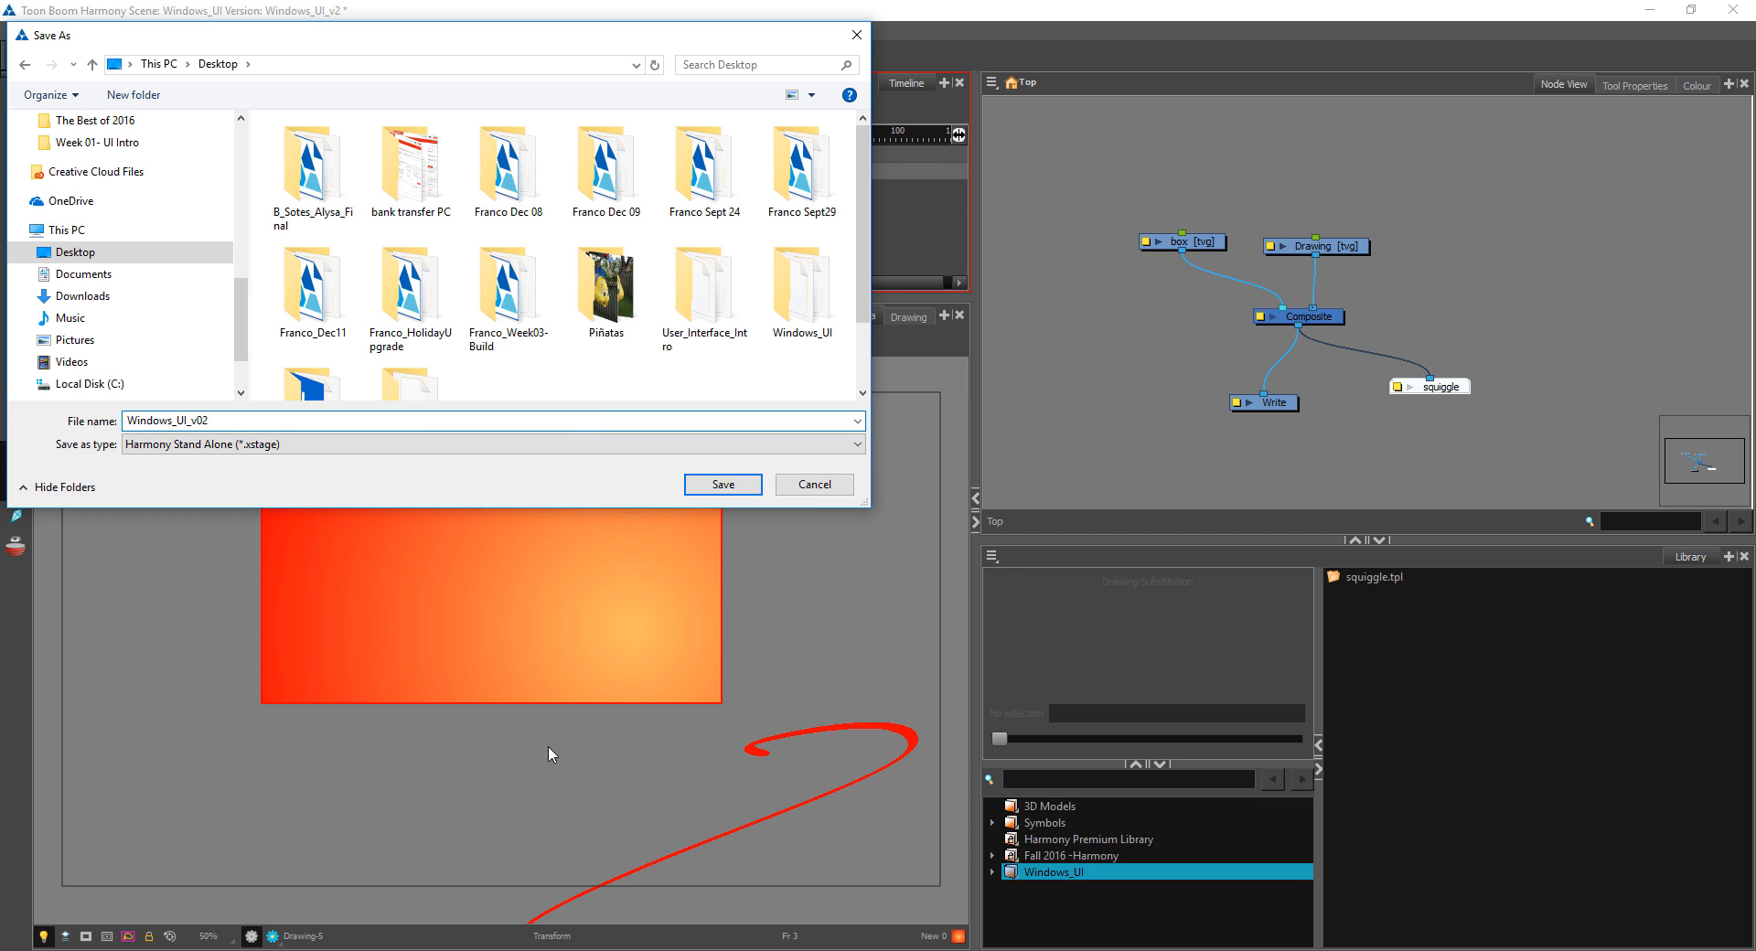
click(752, 489)
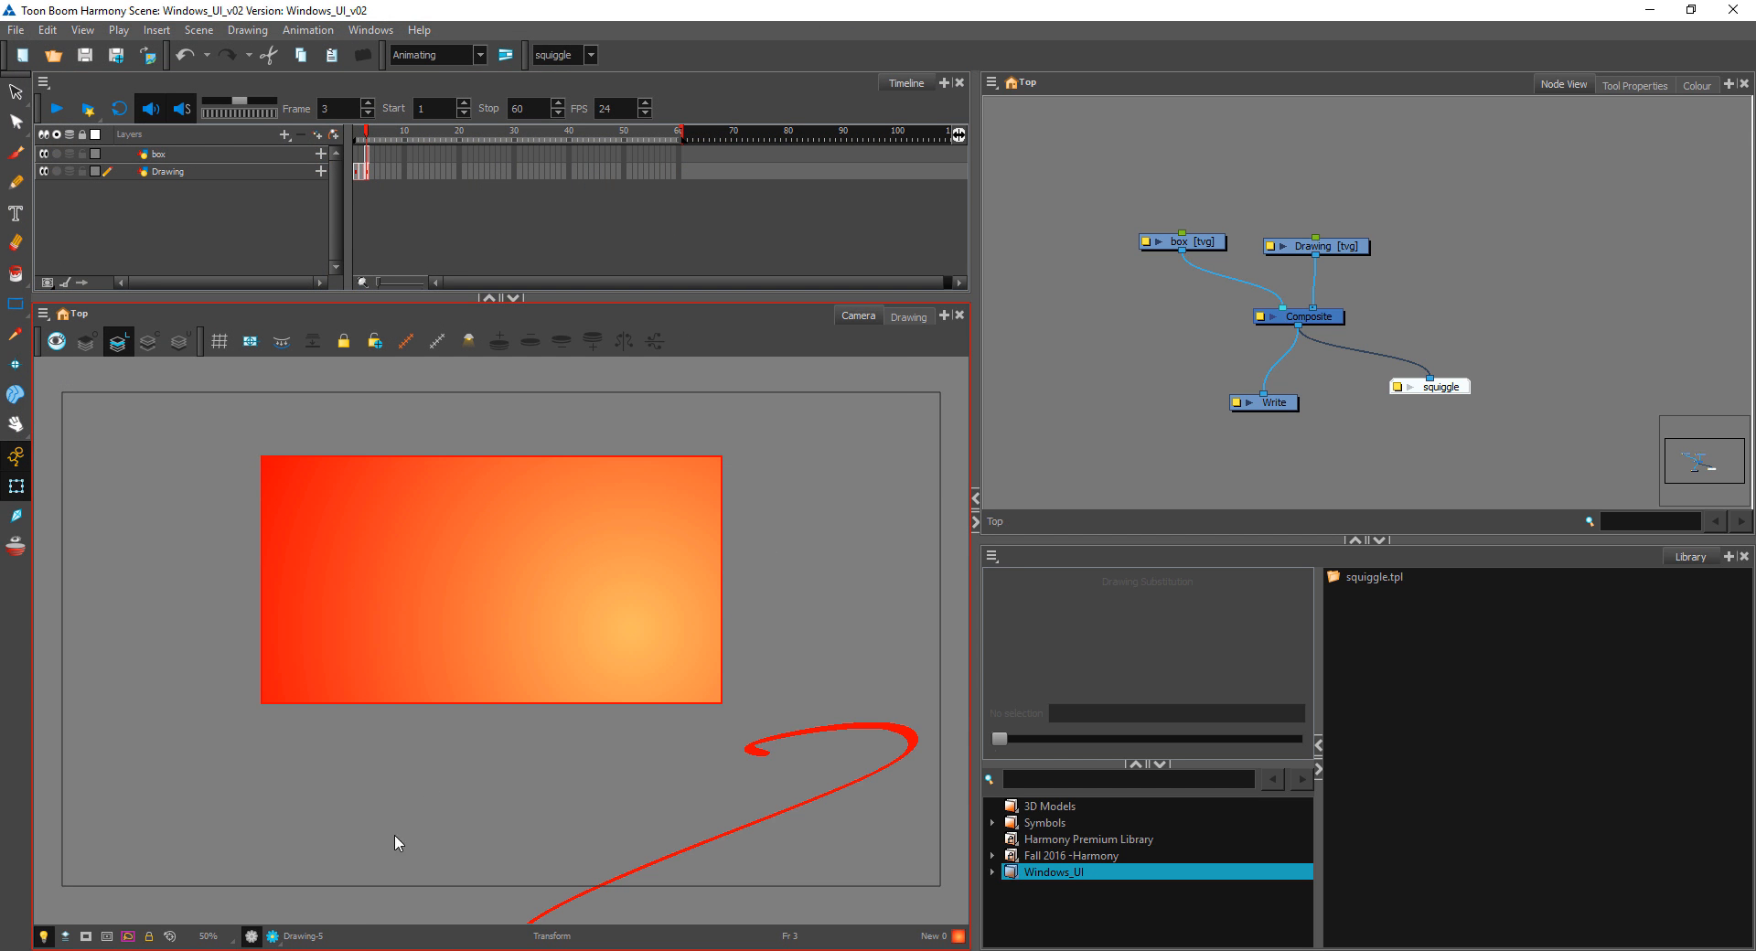
Step: Inspect the Desktop's Windows_UI_v02 folder in File Explorer, return to Harmony, and select the squiggle drawing in the Camera view
click(366, 950)
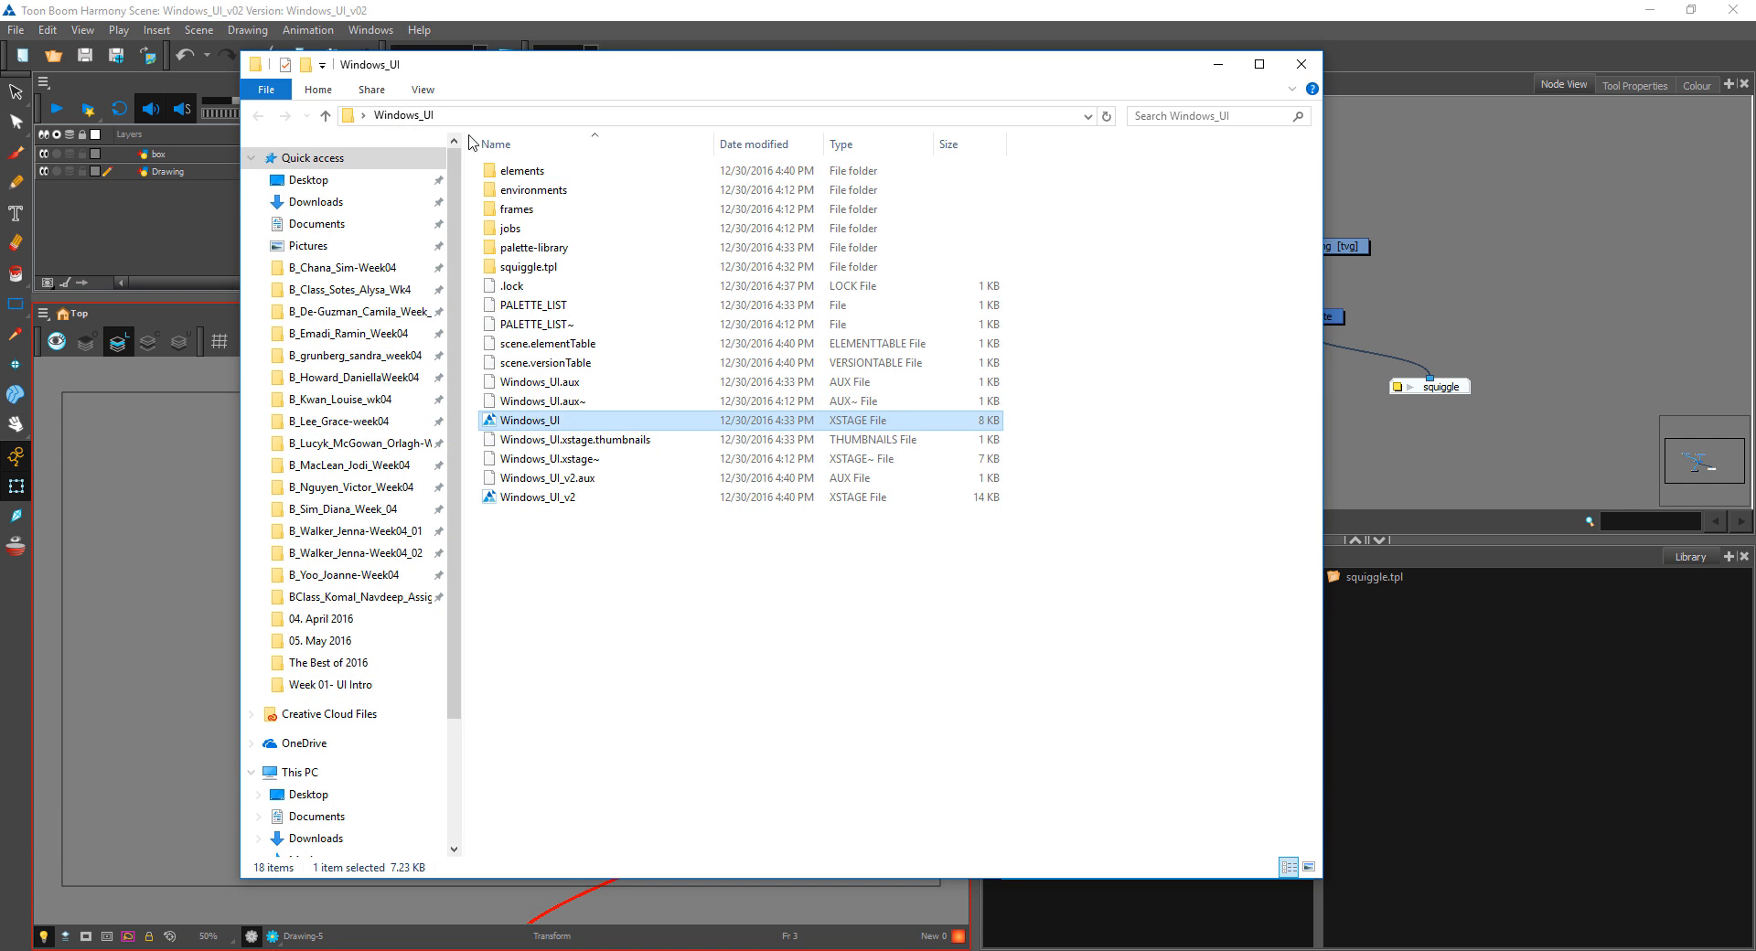
click(322, 114)
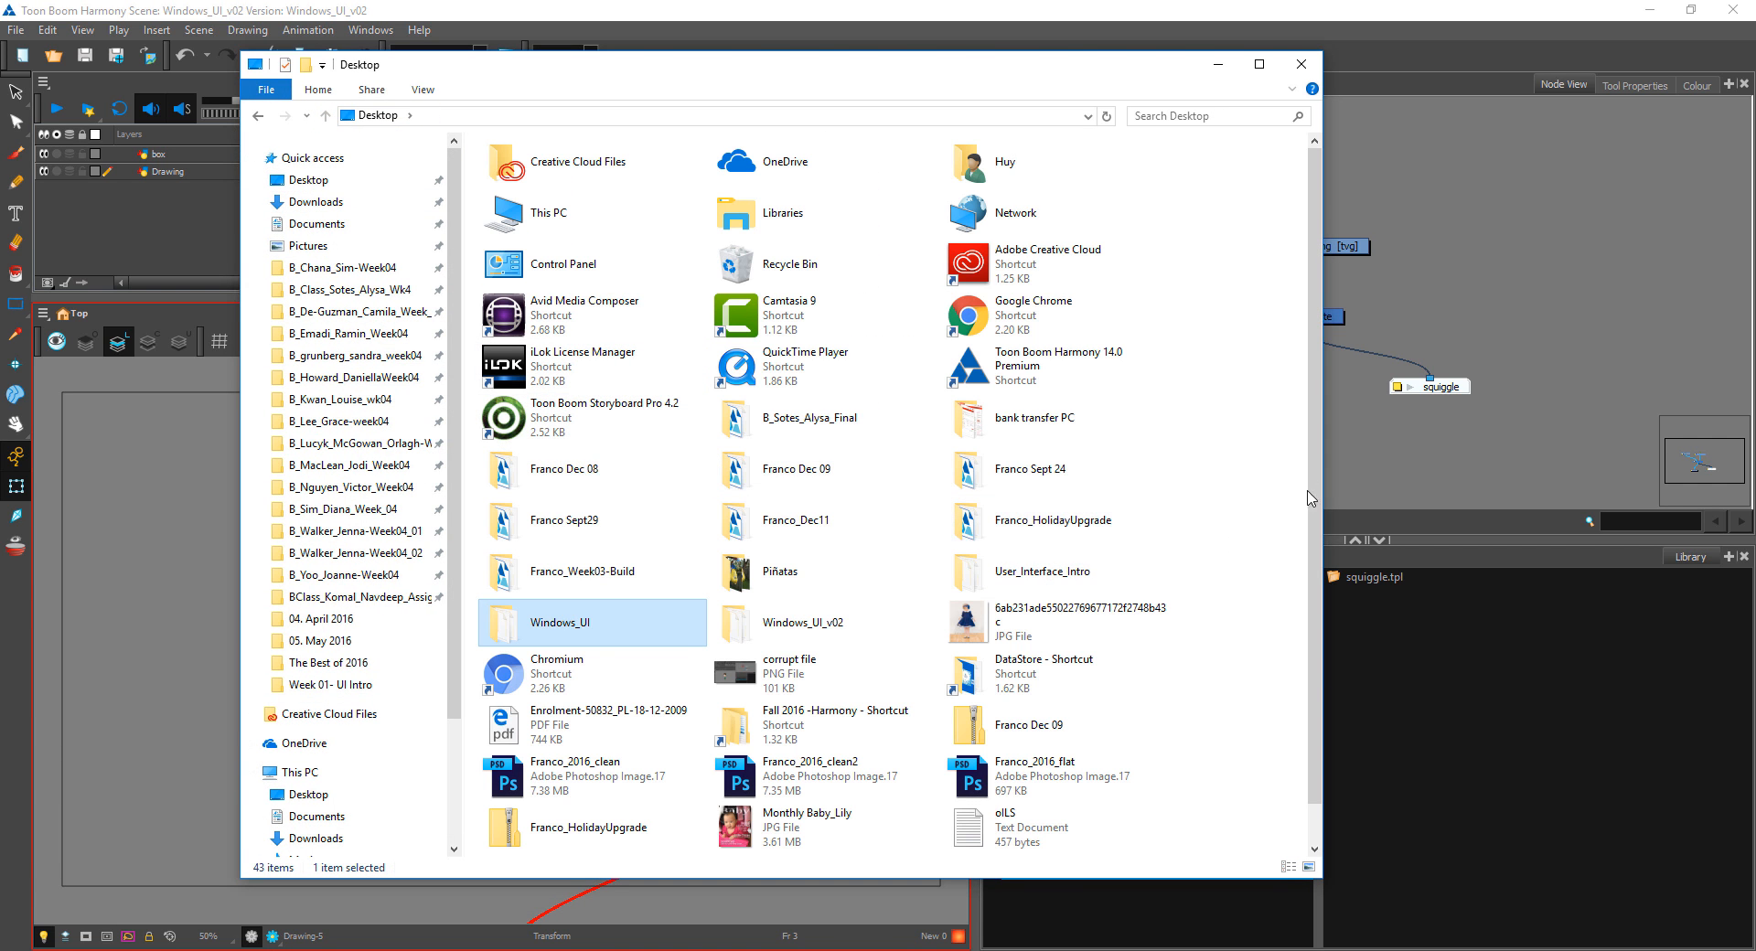
double_click(849, 623)
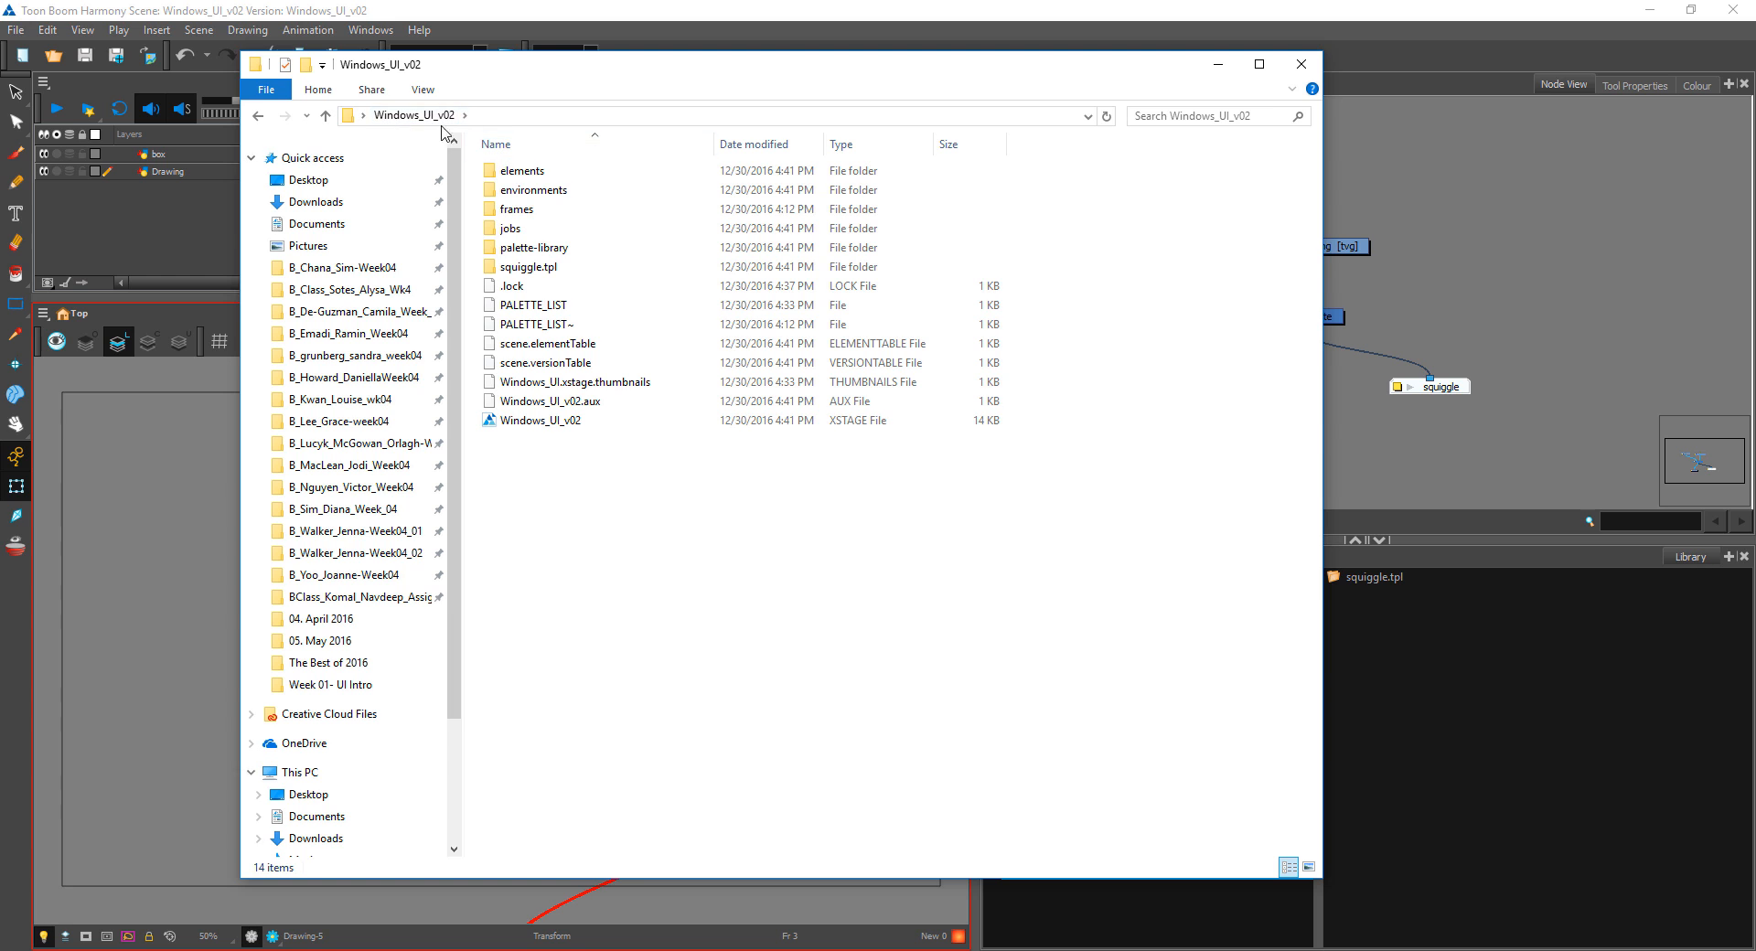
click(324, 116)
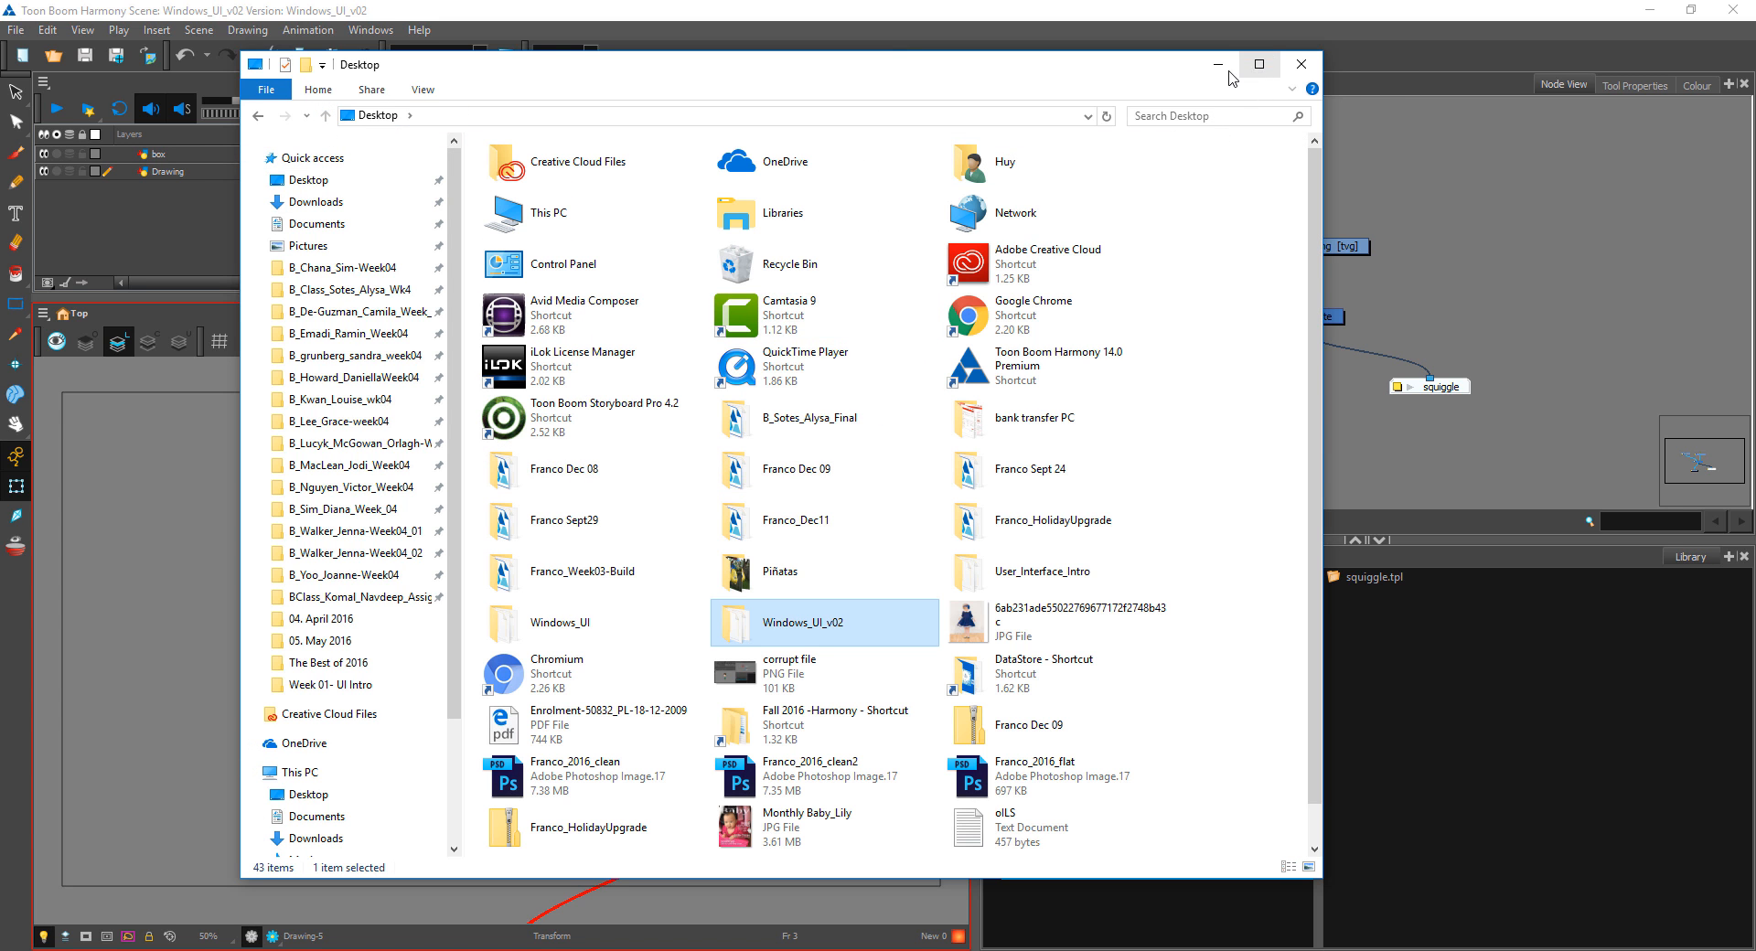
click(1222, 66)
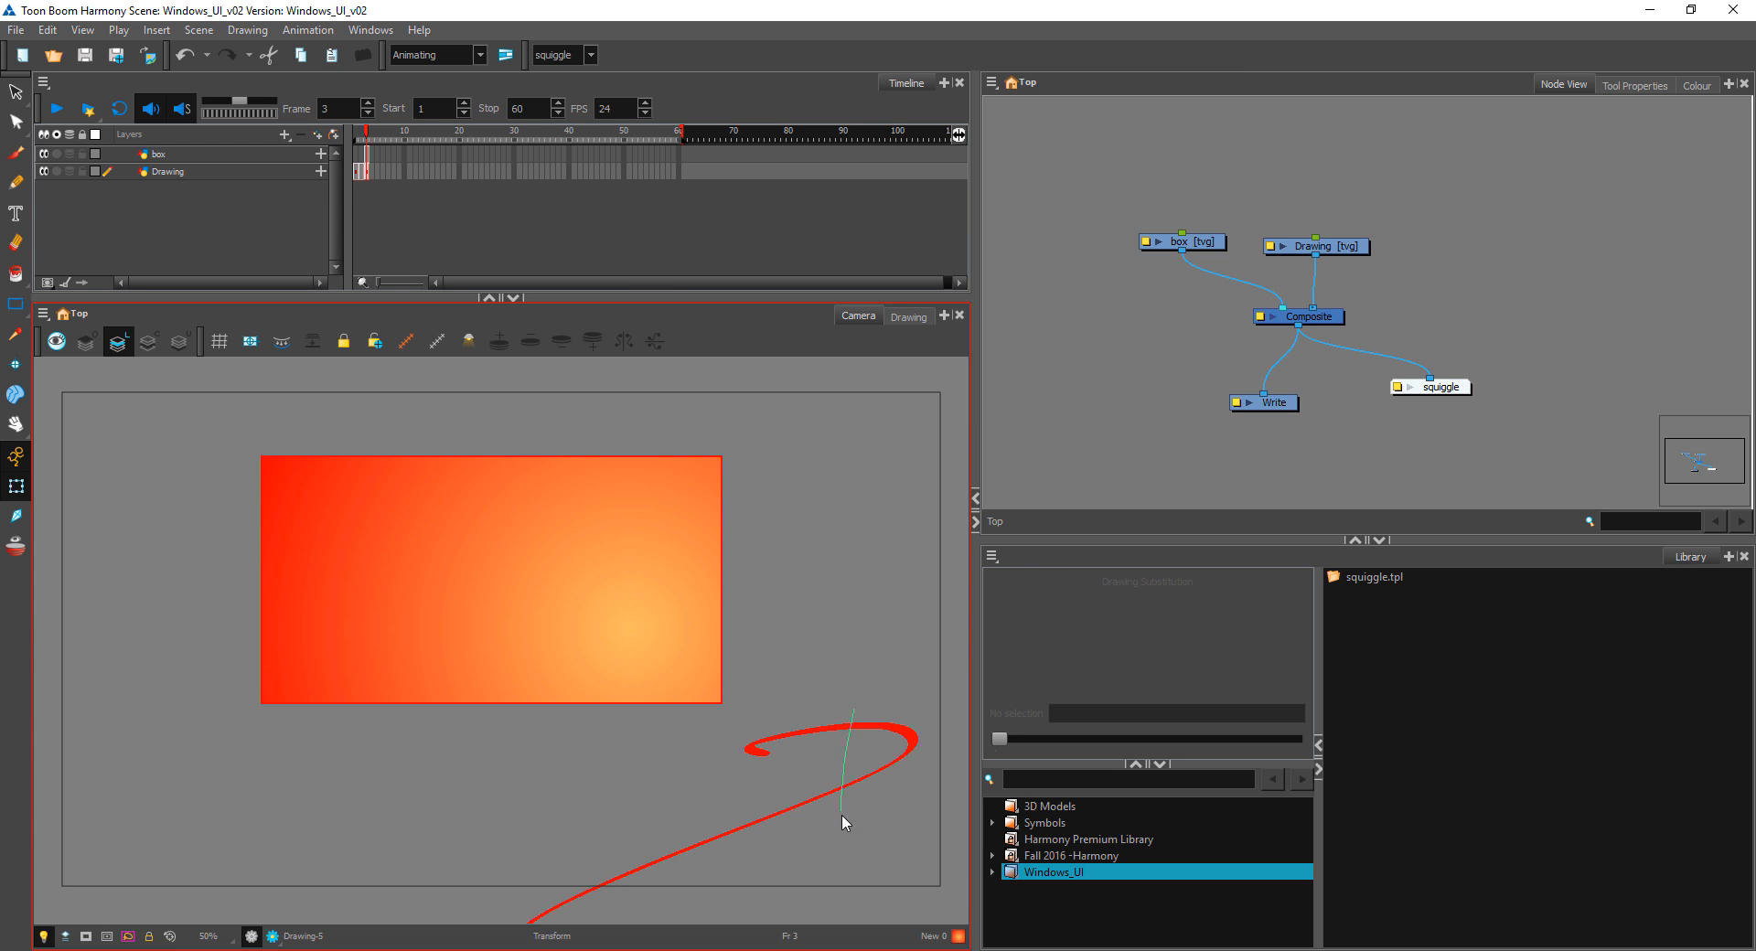
click(884, 718)
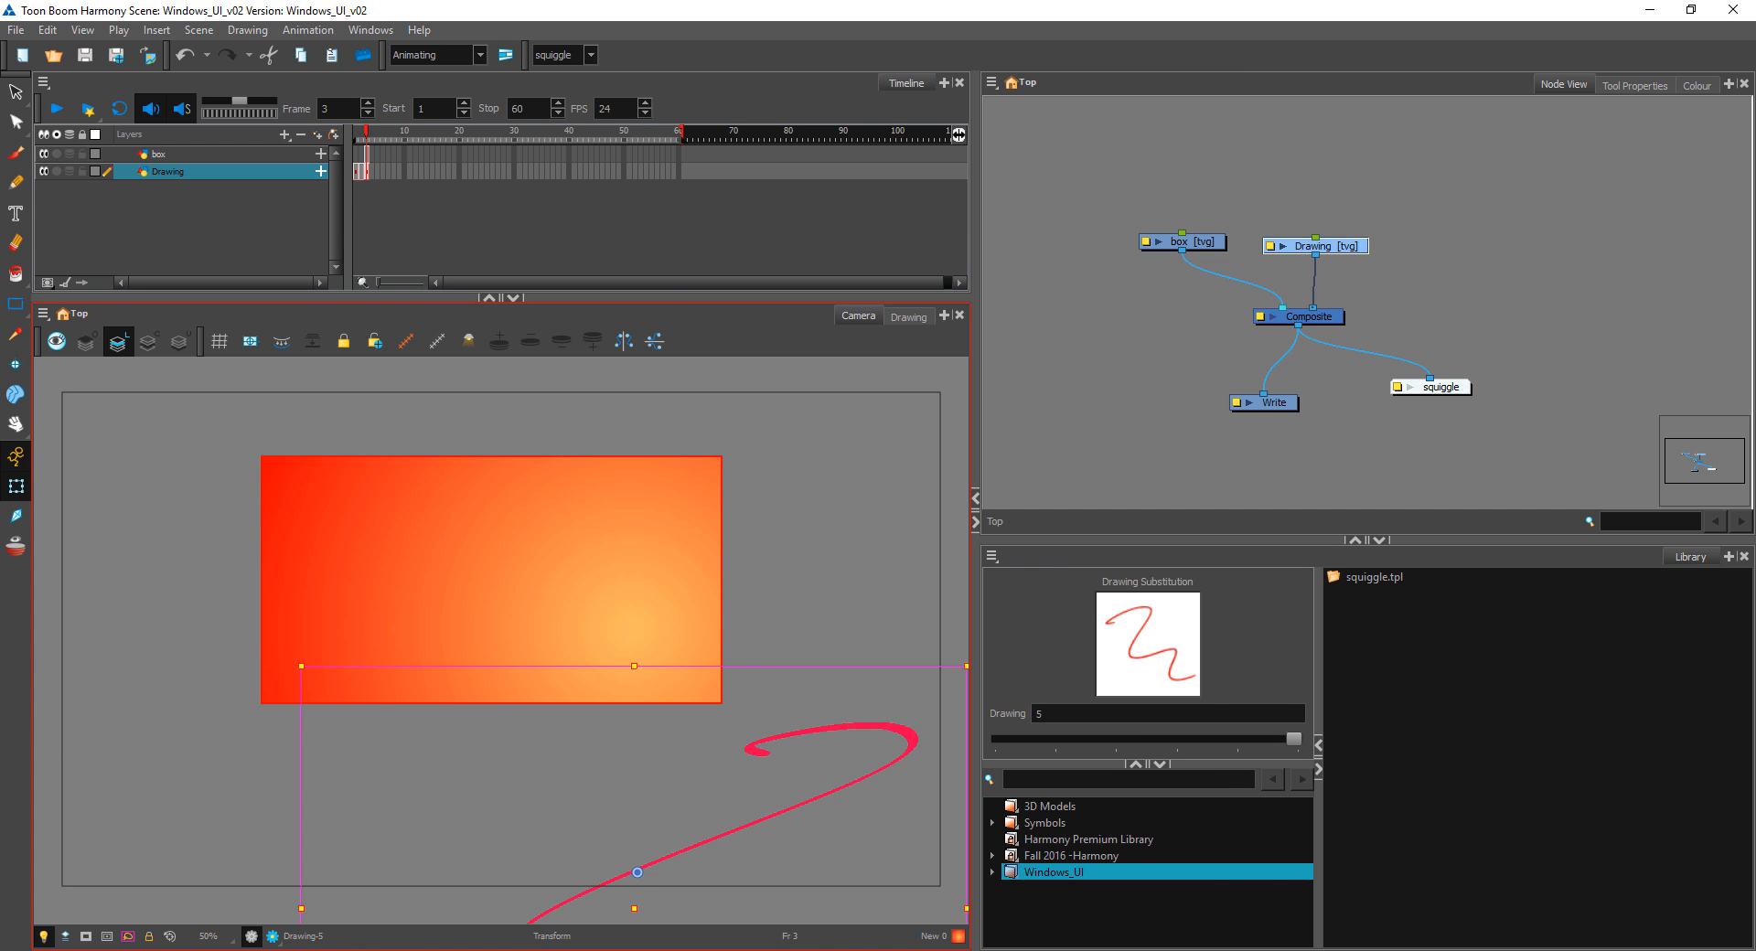
Step: Switch to File Explorer, examine the Windows_UI scene file and elements folder in the Windows_UI folder, and return to Harmony
key(alt+Tab)
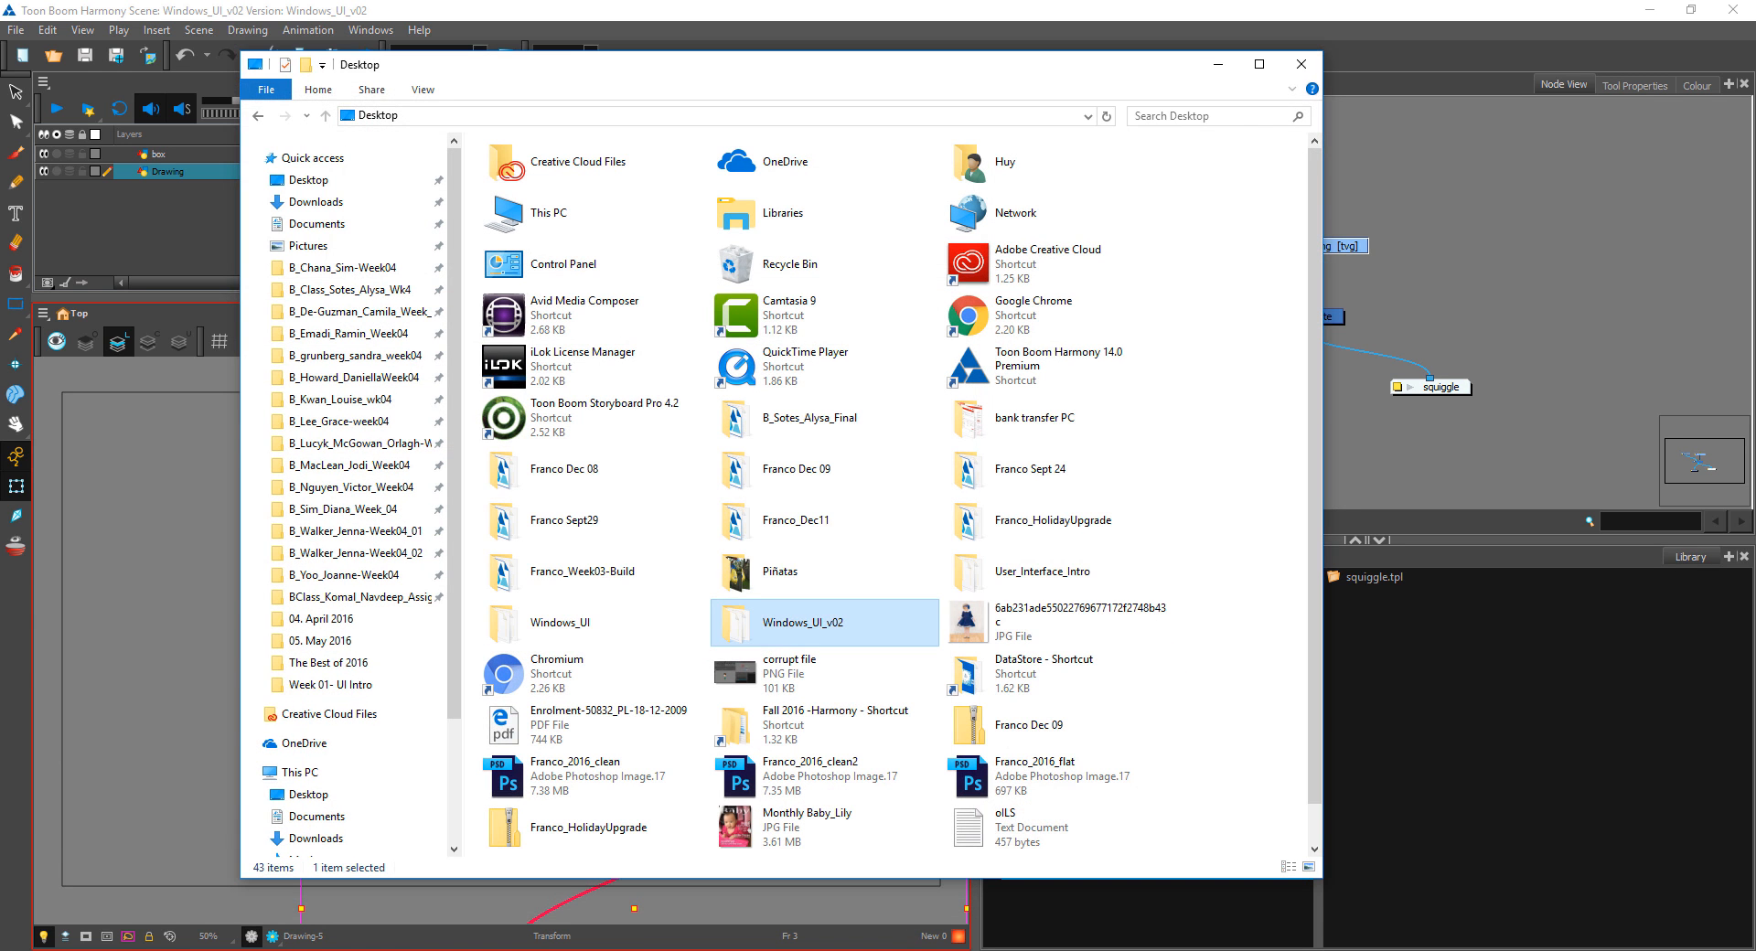
double_click(601, 633)
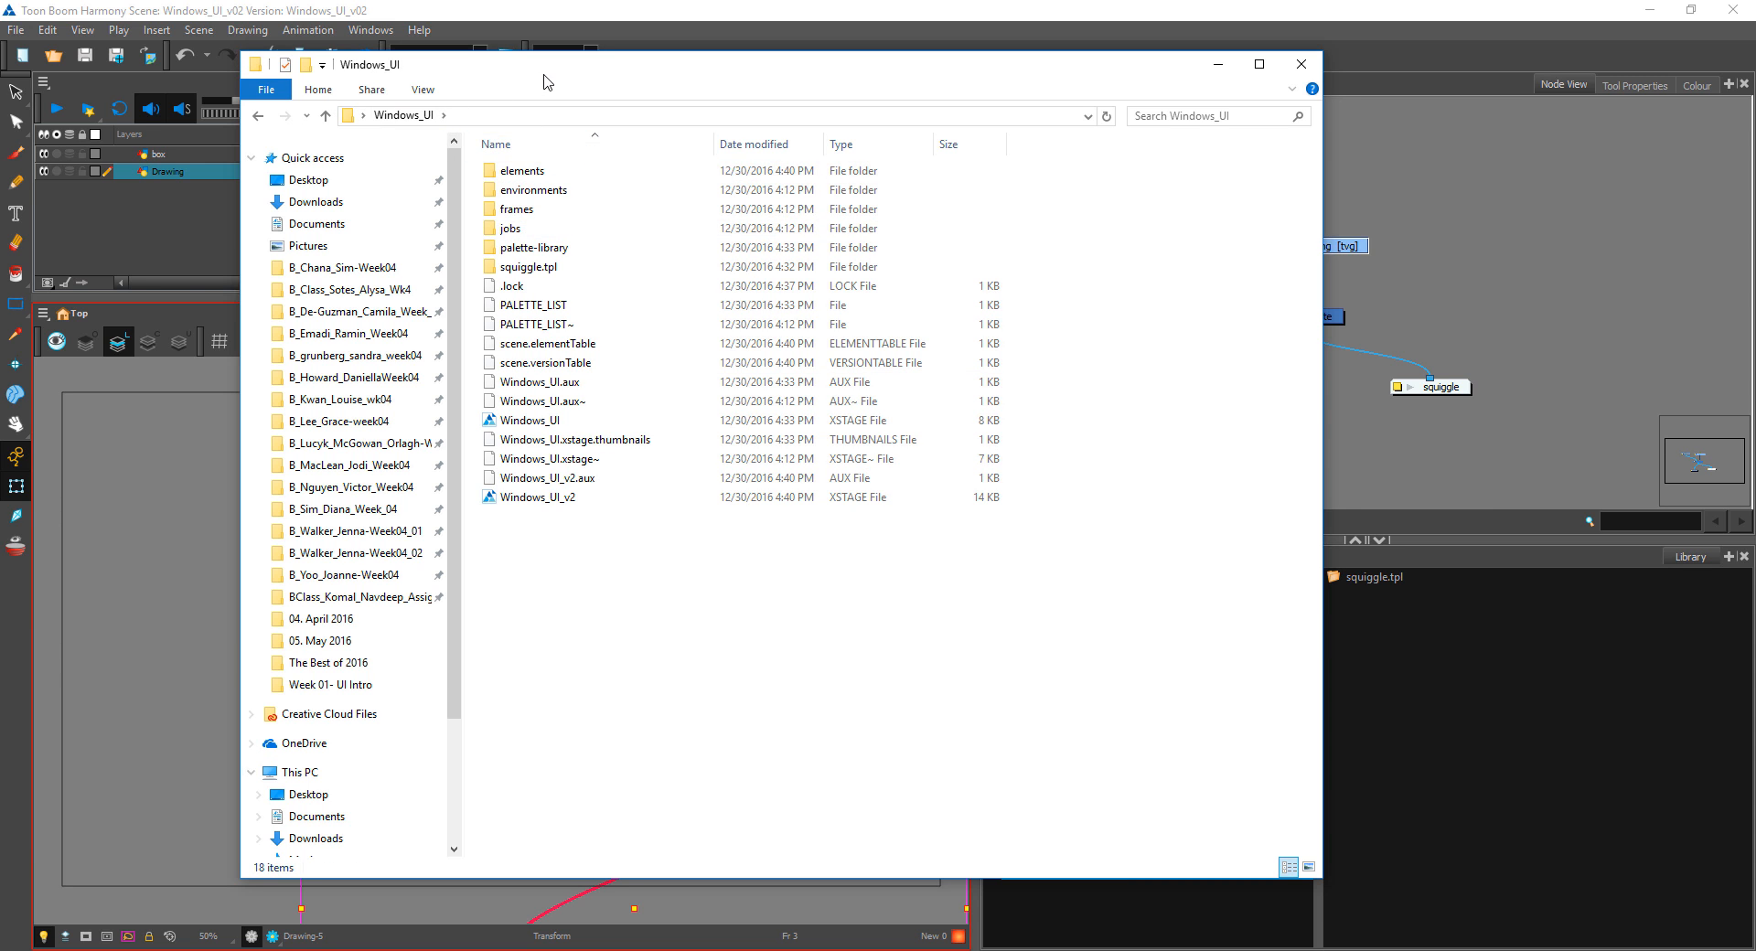
drag(544, 82, 486, 90)
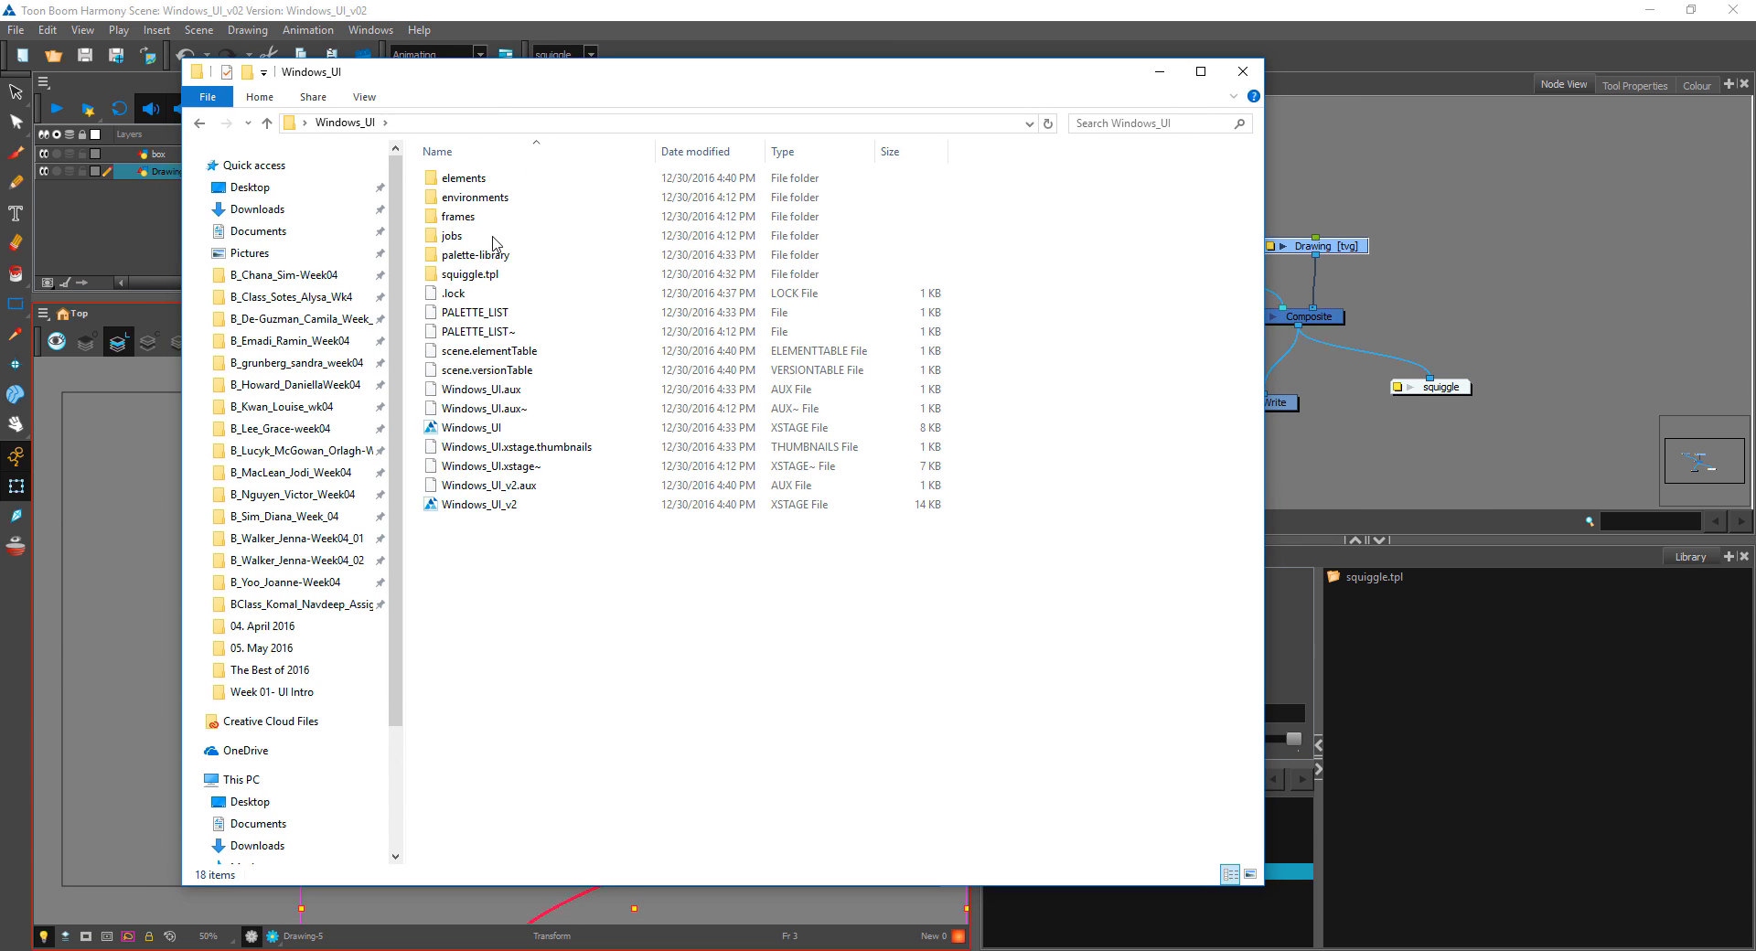
click(504, 429)
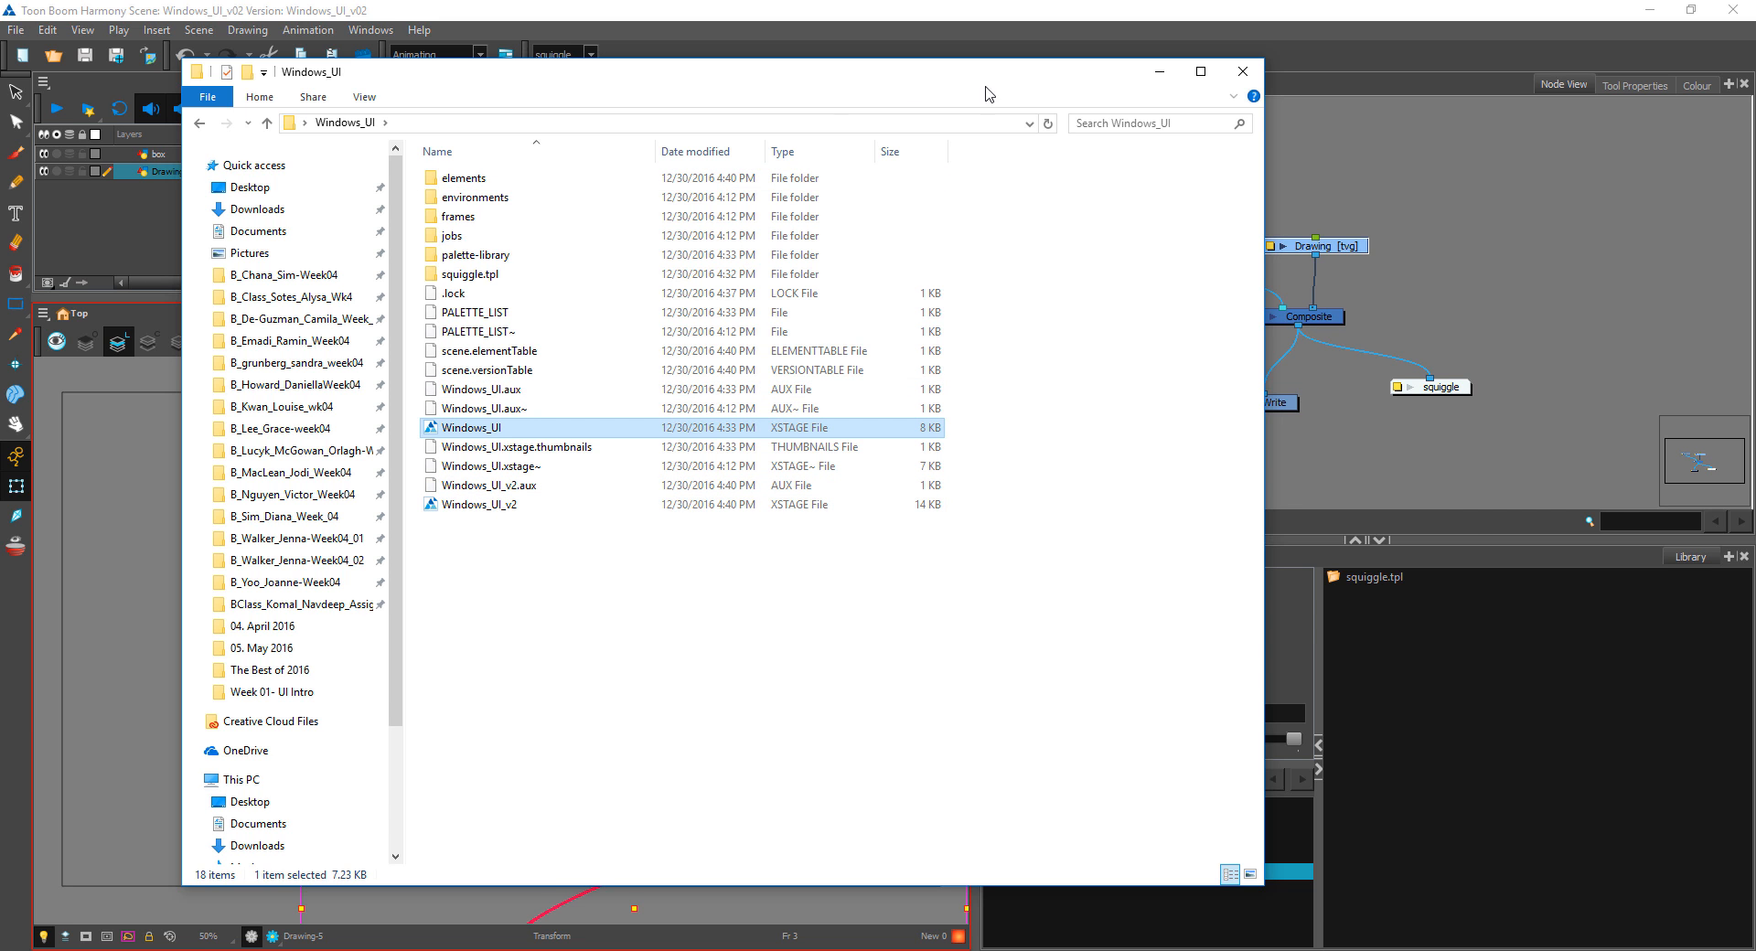
drag(1059, 76, 1626, 122)
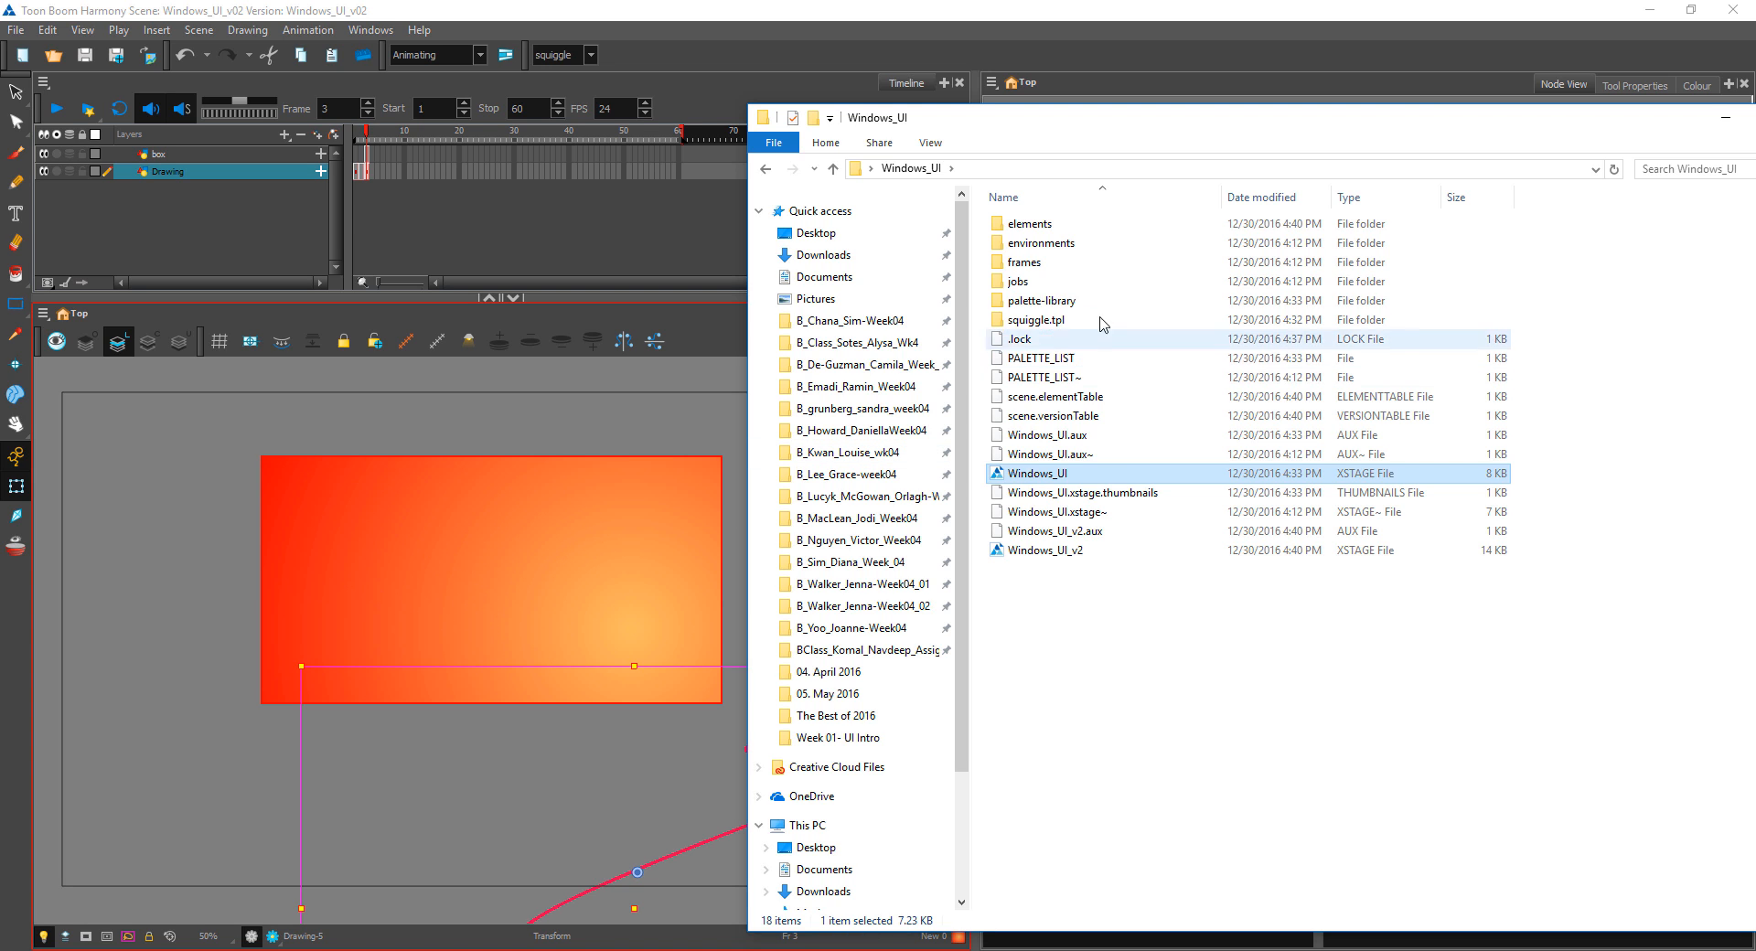
click(1033, 227)
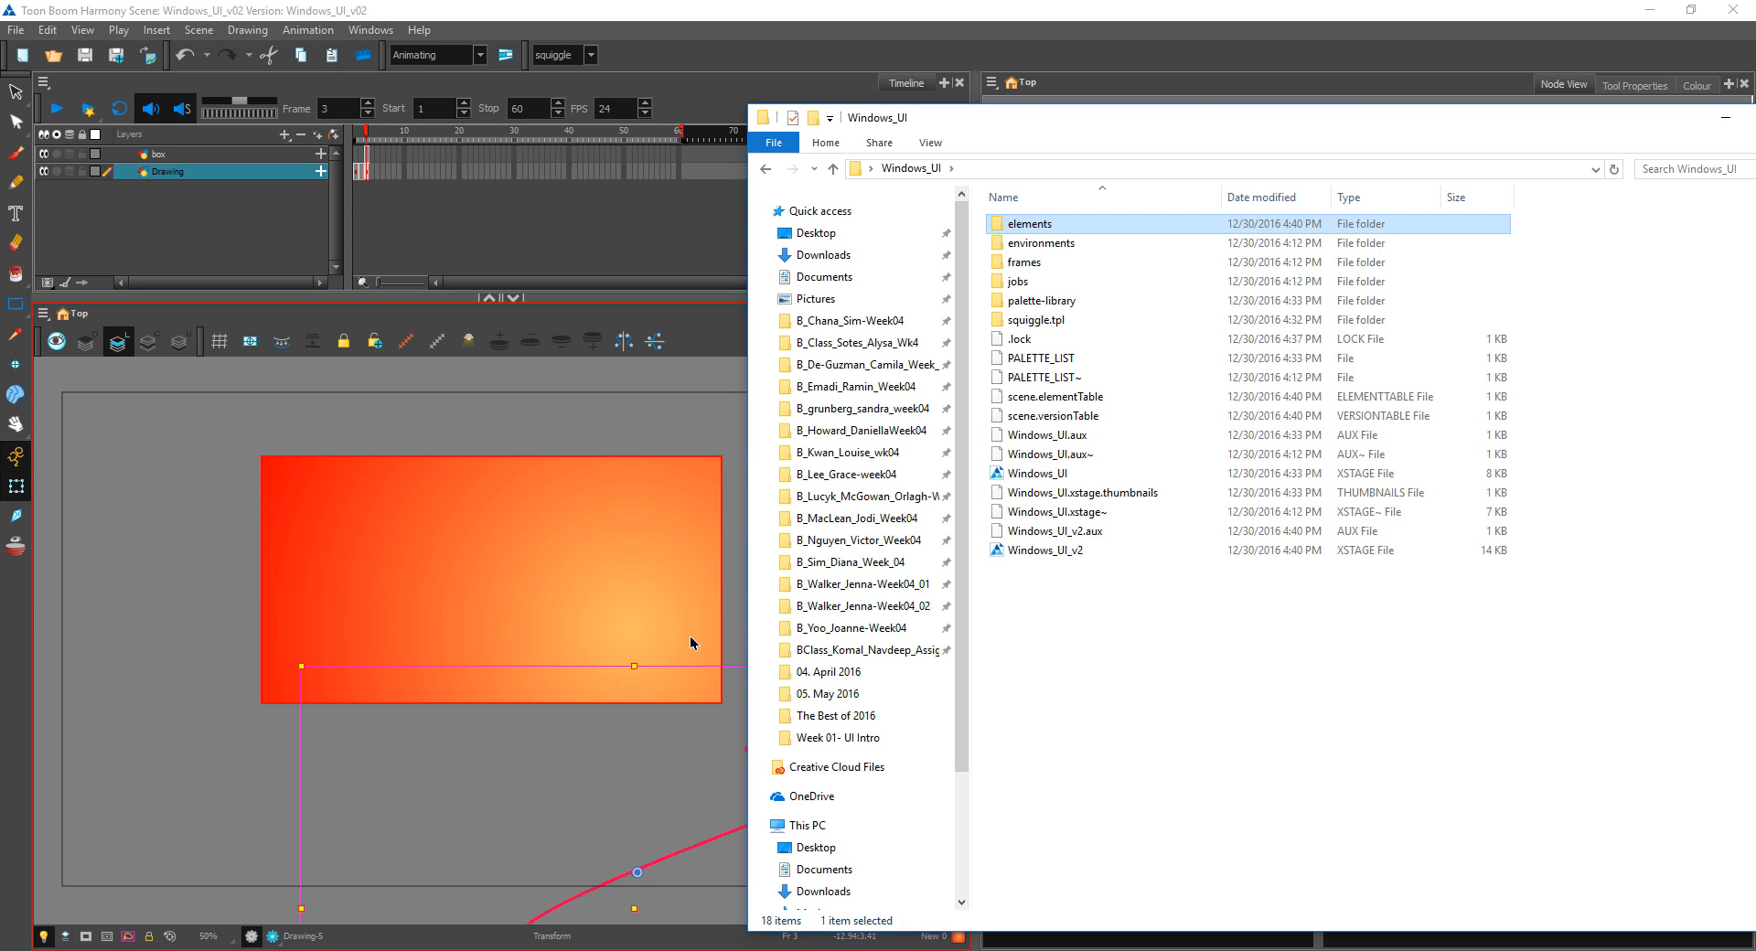
click(1725, 117)
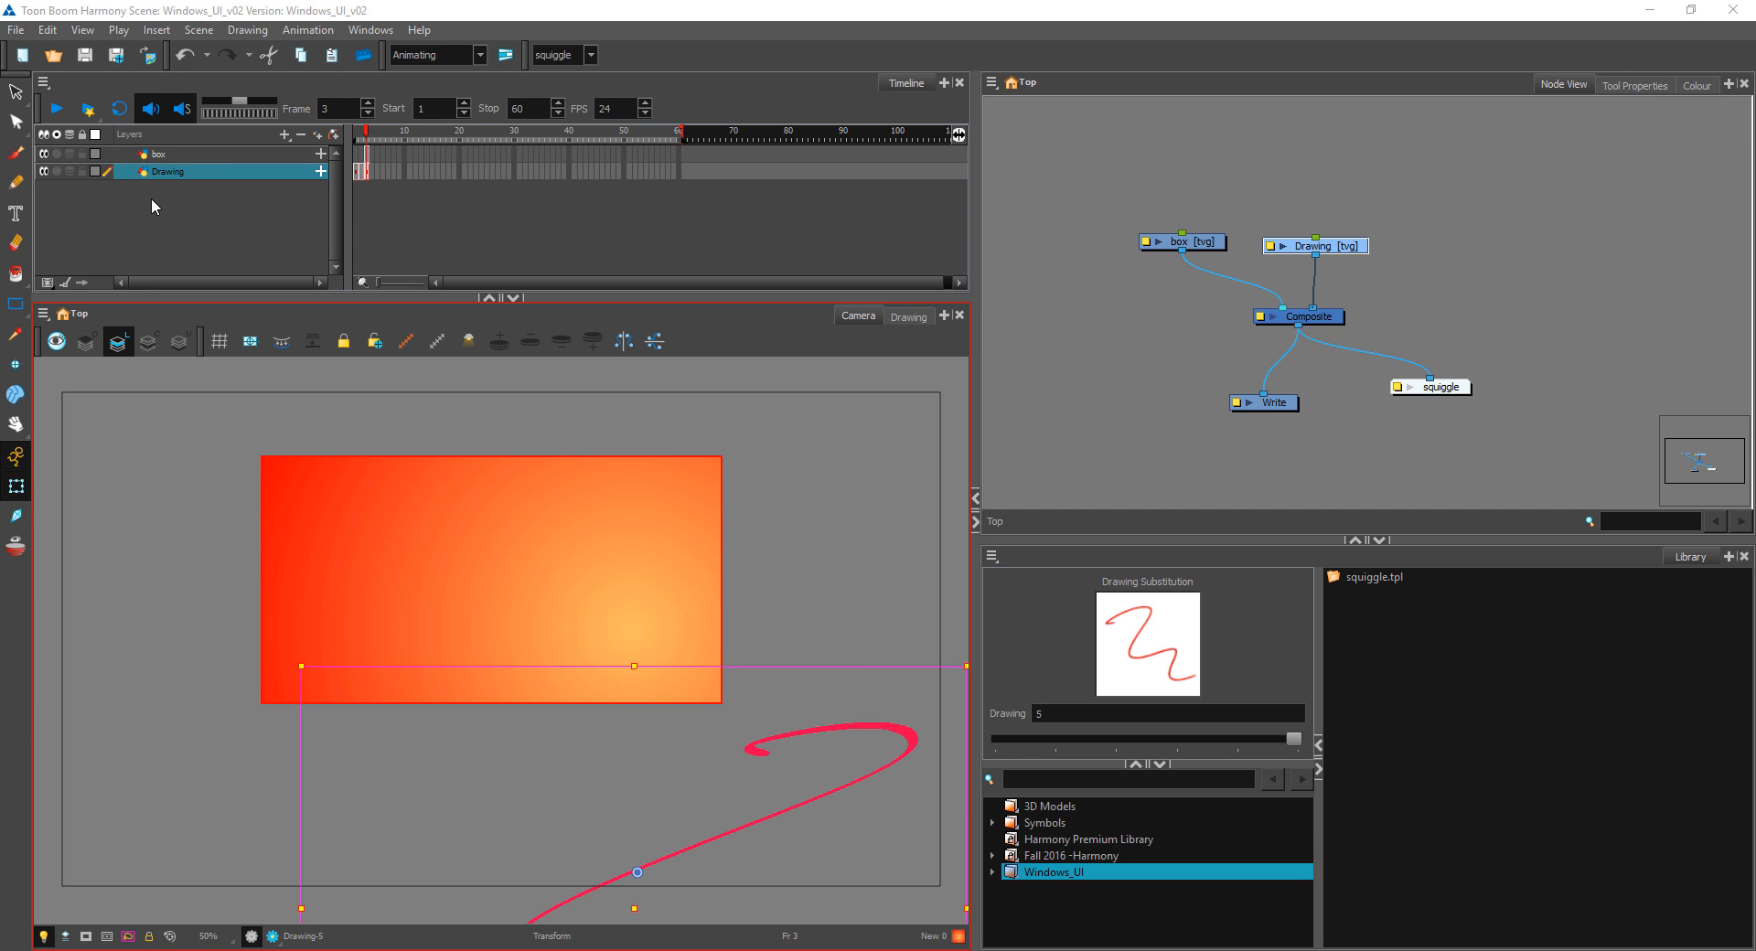
Step: Look over the file commands without choosing one, and minimize Harmony to show the desktop
click(26, 34)
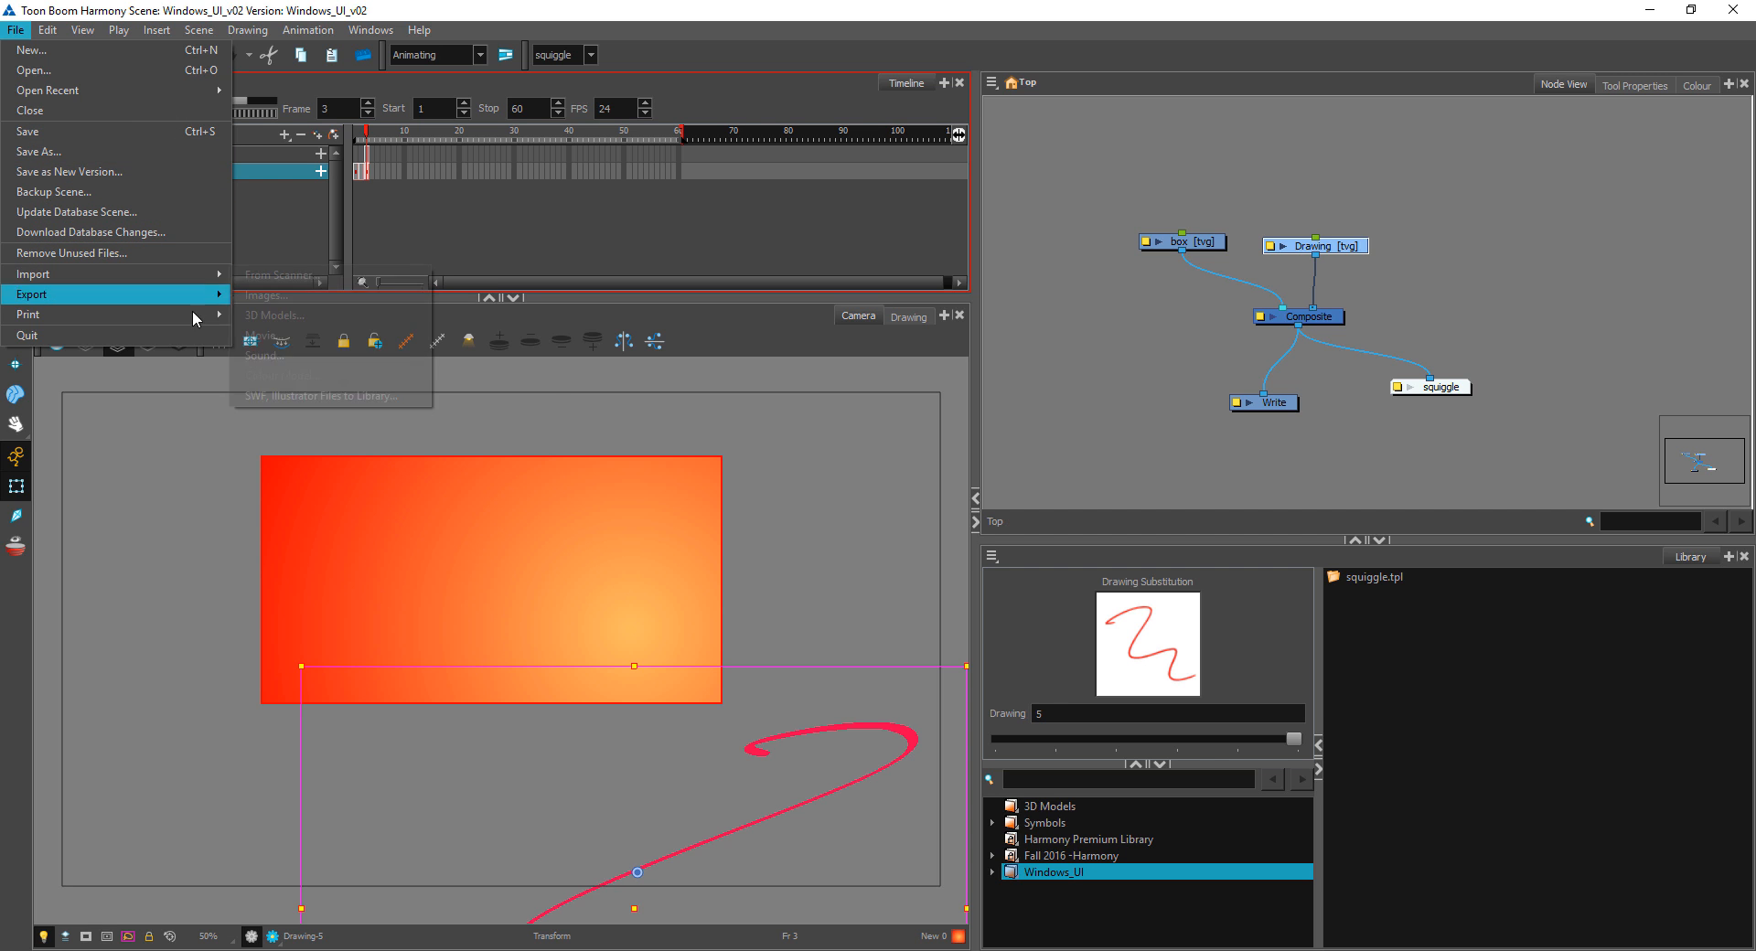
click(1059, 232)
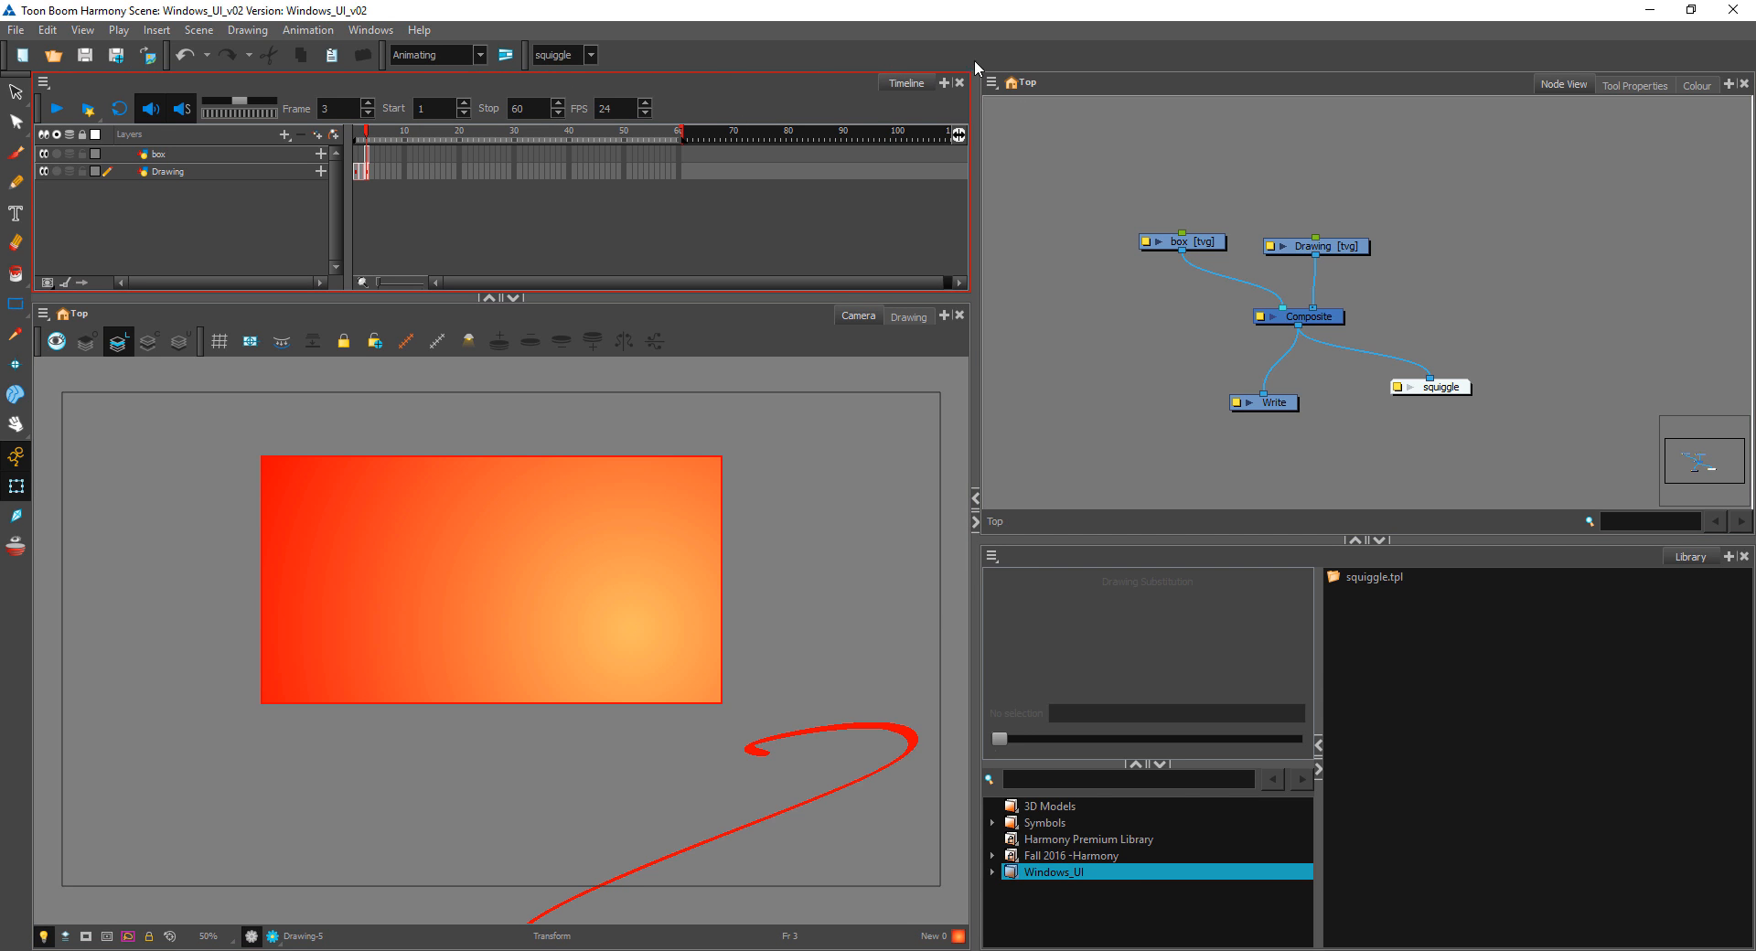
click(1650, 9)
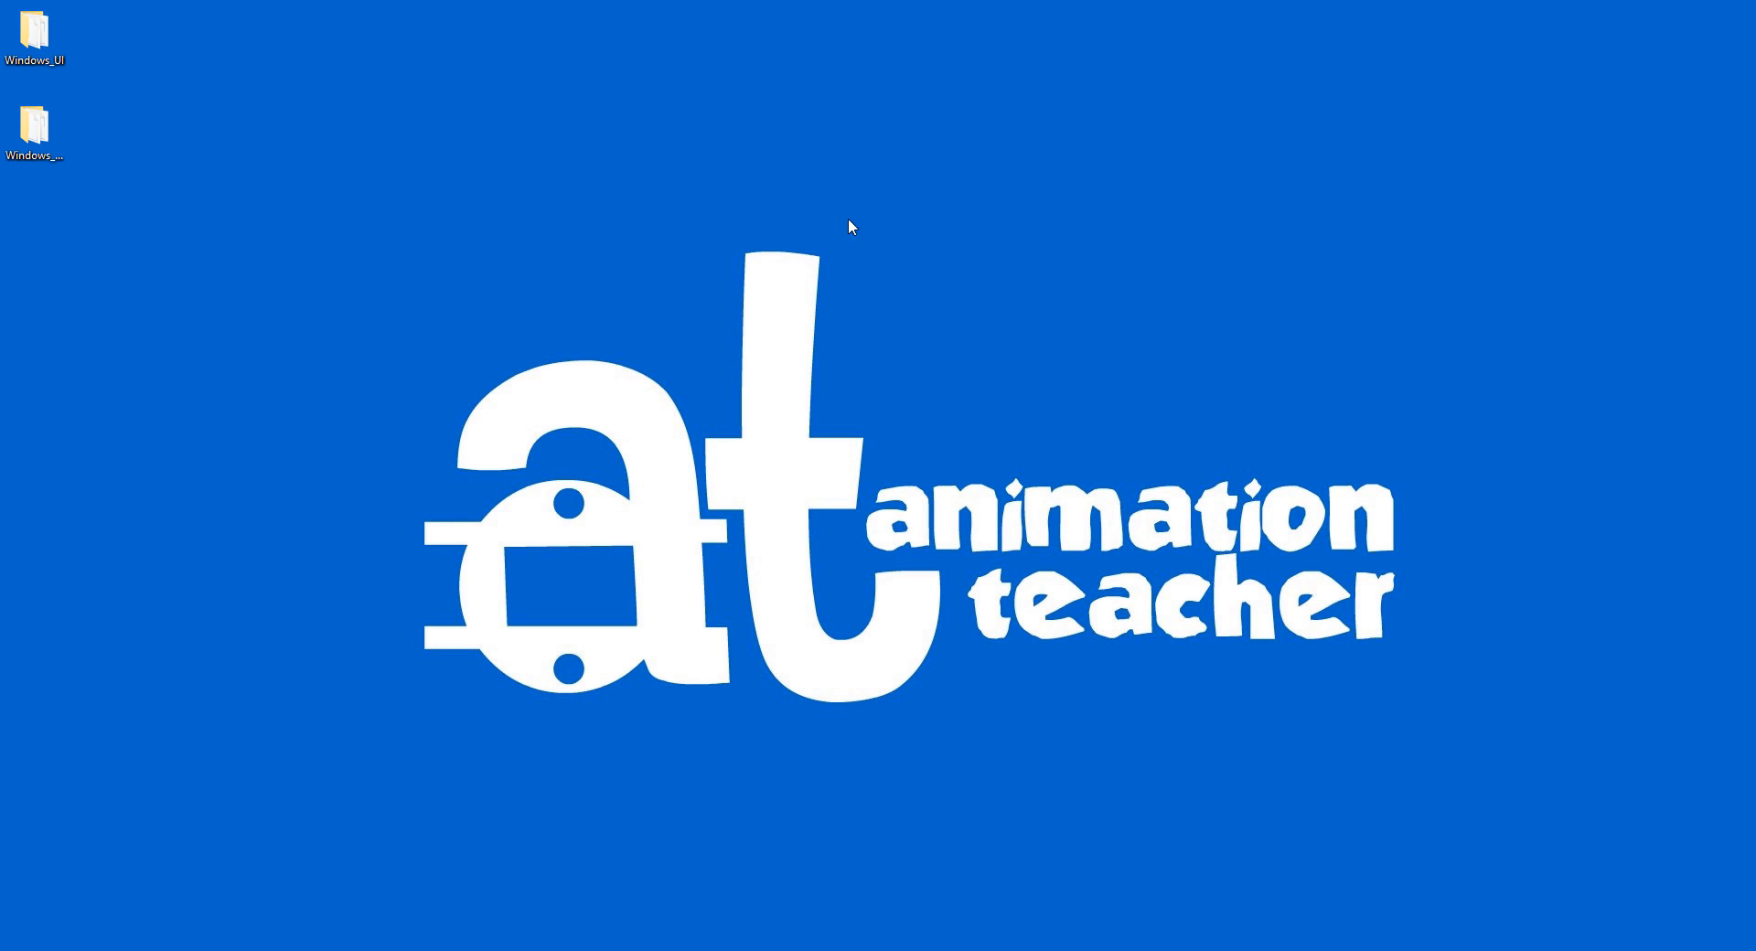